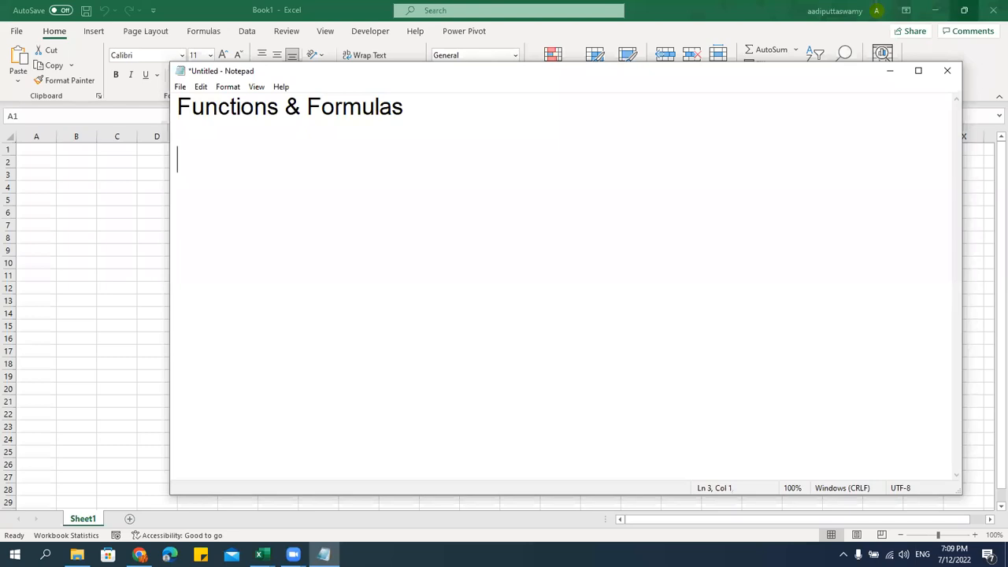
Add a 'Formula' heading underlined with dashes and the definition 'Equation which is used to get the result'
{"action": "type", "text": "Formula"}
{"action": "key", "text": "Return"}
{"action": "type", "text": "-------------"}
{"action": "key", "text": "Return"}
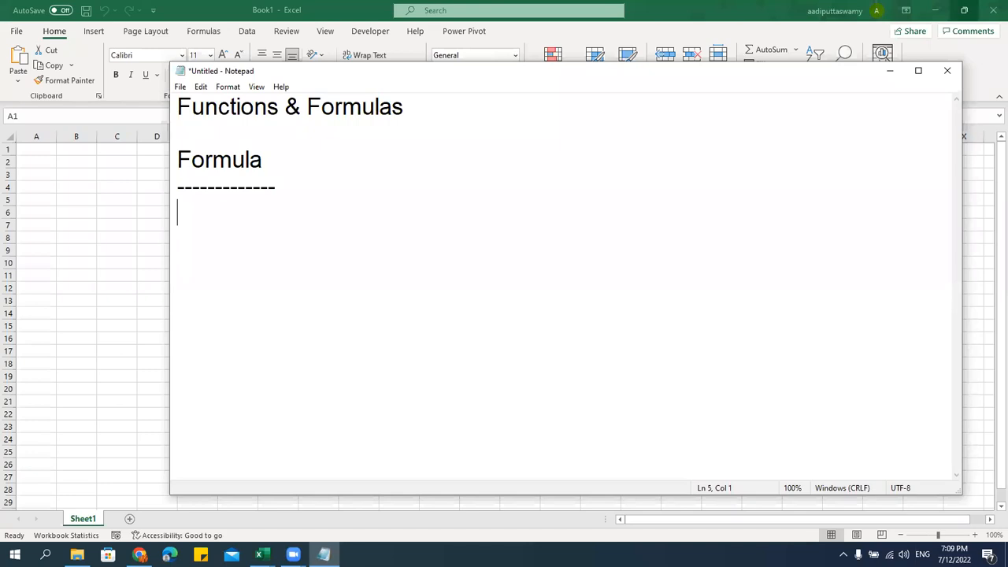
{"action": "key", "text": "BackSpace"}
{"action": "type", "text": "Equation which is used"}
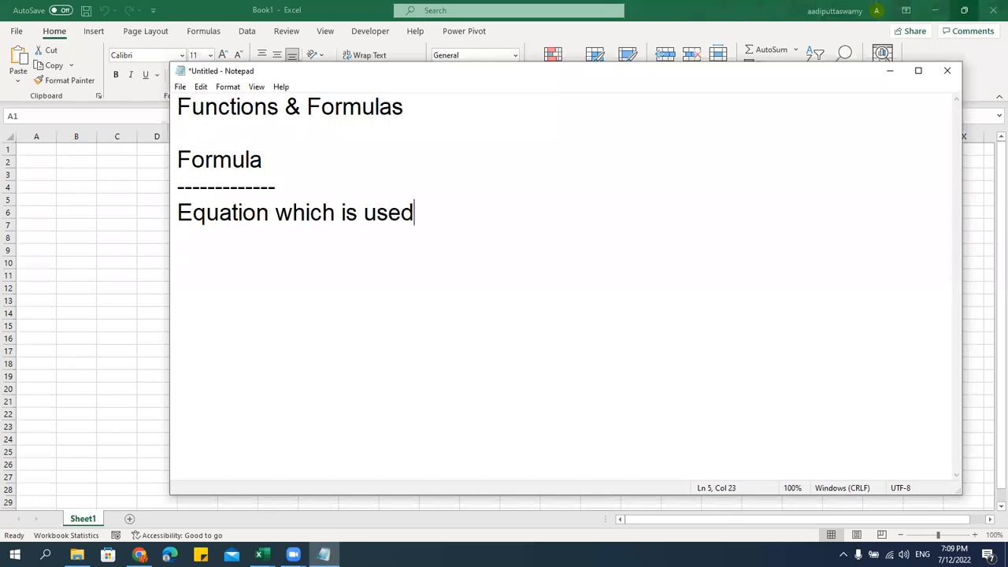
{"action": "type", "text": " to get the result"}
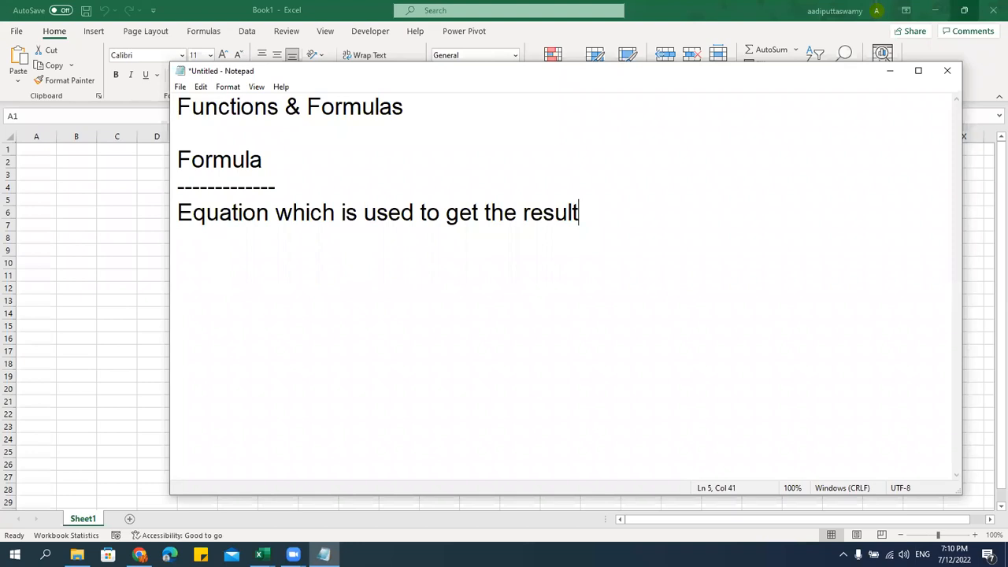
Insert ' / Expression' after 'Equation' and start a new line below the definition
{"action": "left_click", "coordinate": [268, 214]}
{"action": "type", "text": "/ "}
{"action": "type", "text": "Express"}
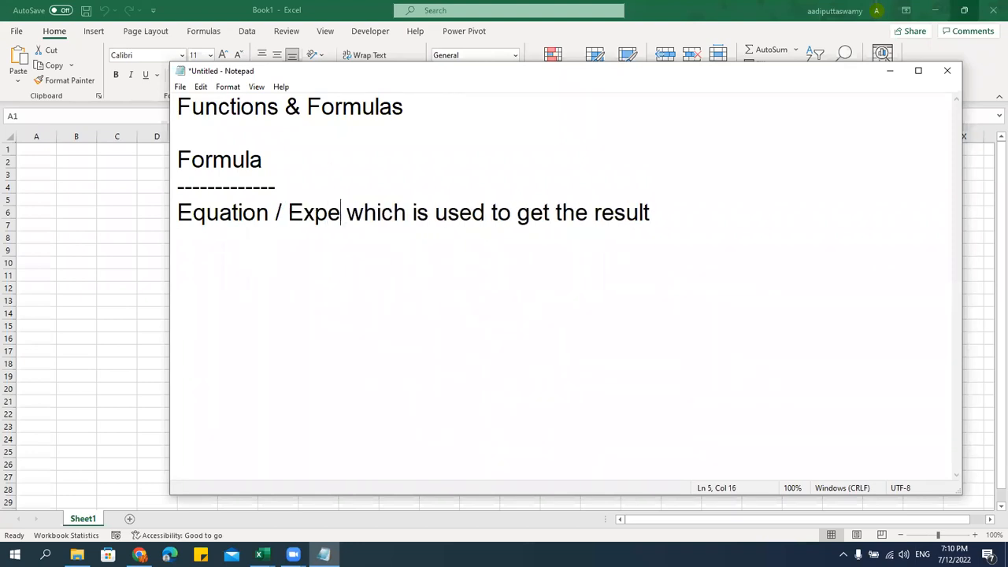
{"action": "type", "text": "ion"}
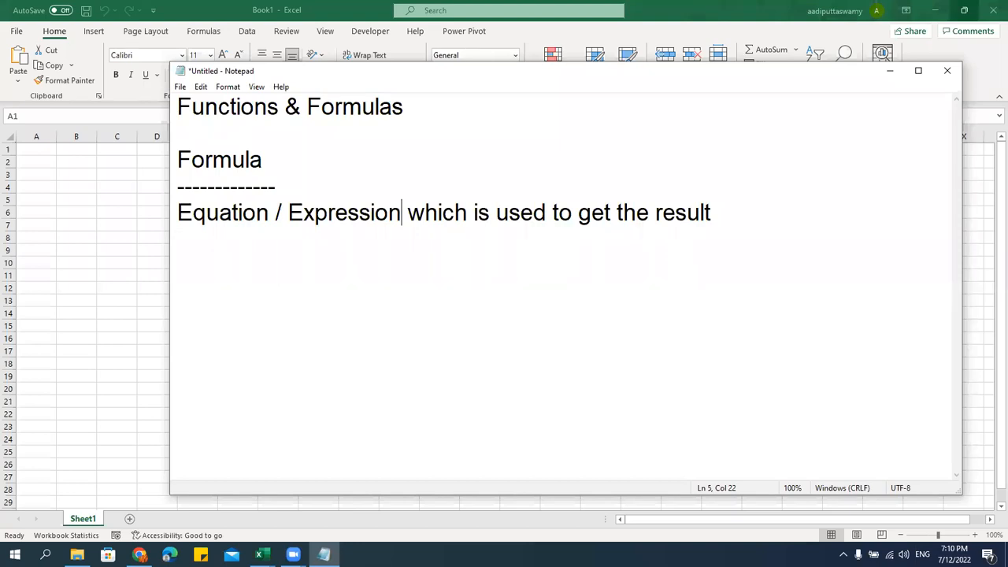
{"action": "left_click_drag", "start_coordinate": [280, 108], "coordinate": [150, 107]}
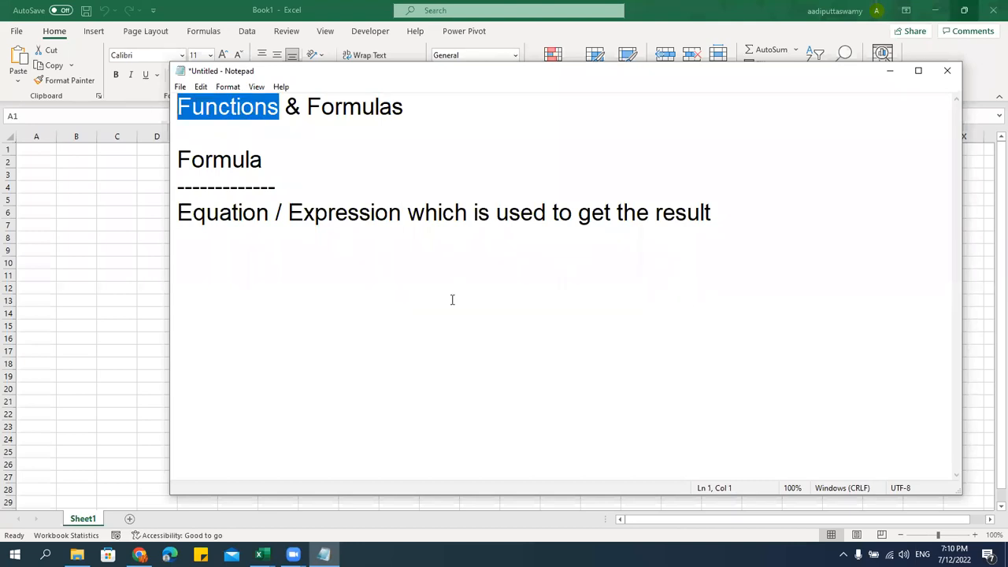
{"action": "left_click", "coordinate": [772, 208]}
{"action": "key", "text": "Return"}
{"action": "key", "text": "Return"}
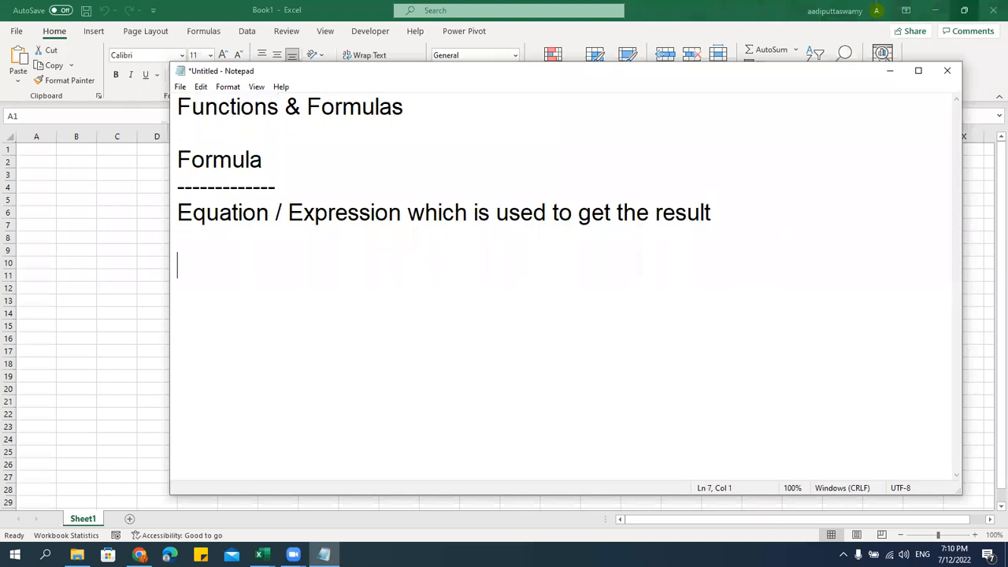
Add a 'Function' heading underlined with a row of dashes
{"action": "type", "text": "Function"}
{"action": "key", "text": "Return"}
{"action": "type", "text": "------------"}
{"action": "key", "text": "Return"}
Define it as 'Function is a set of program / instruction to solve the formula', then return to Excel
{"action": "type", "text": "Functino"}
{"action": "key", "text": "BackSpace"}
{"action": "key", "text": "BackSpace"}
{"action": "type", "text": "on is a "}
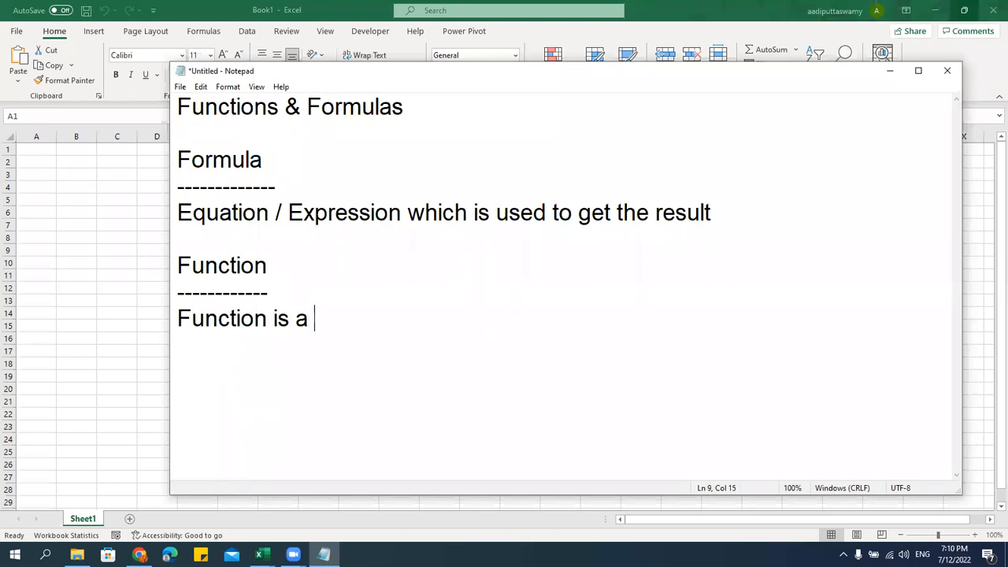
{"action": "type", "text": "set of program /"}
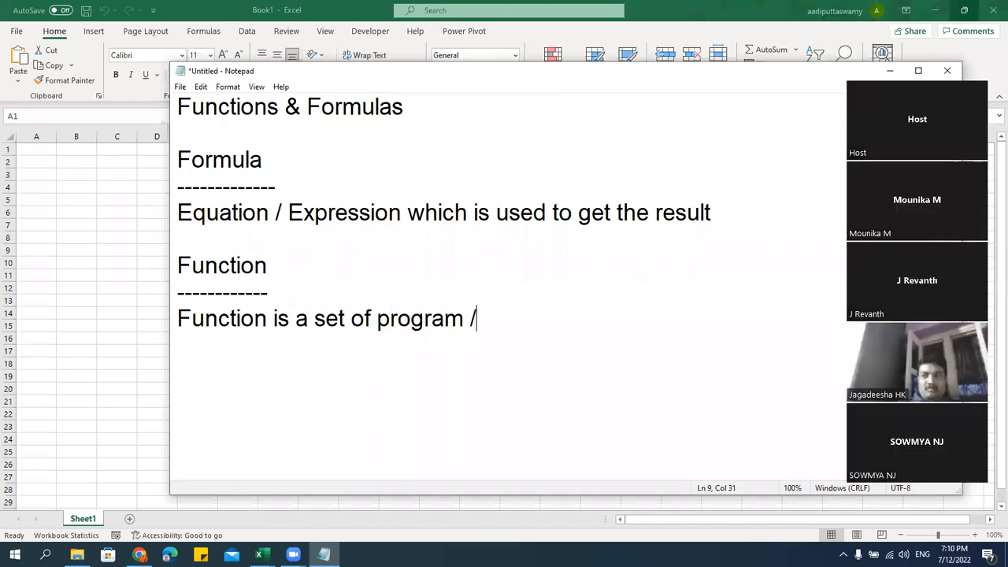
{"action": "type", "text": " instruct"}
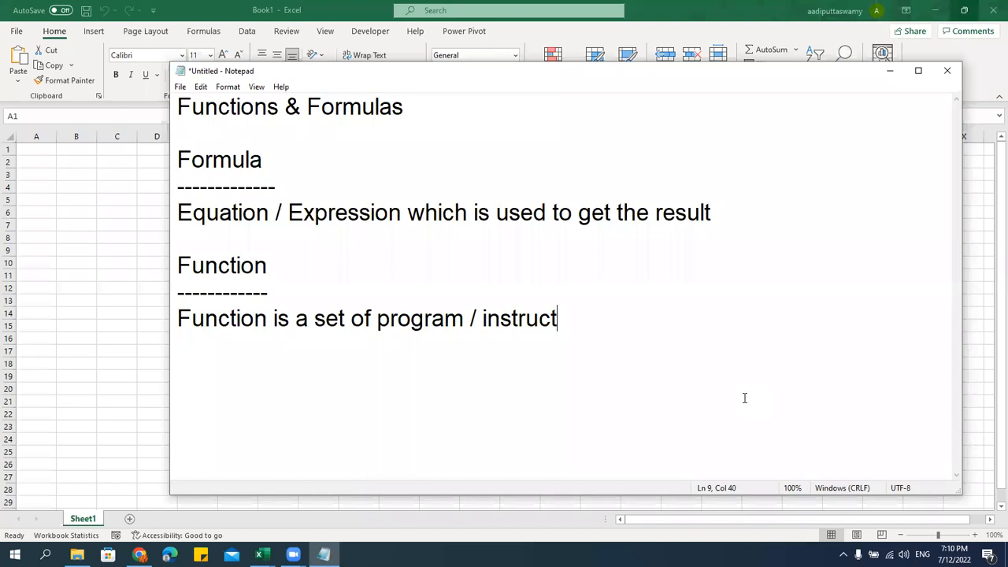
{"action": "type", "text": "ion to solve the formula"}
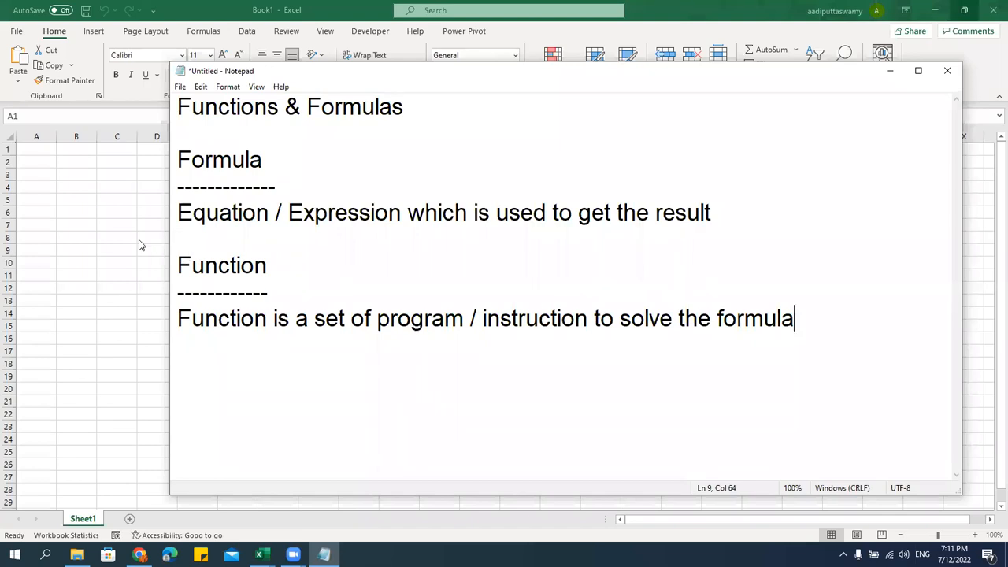
{"action": "key", "text": "alt+Tab"}
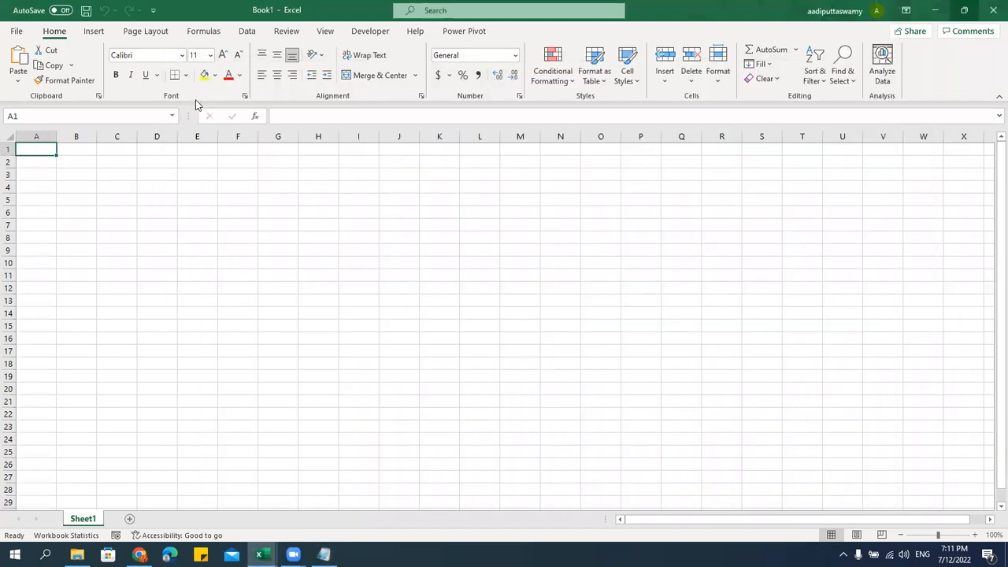
Show the Formulas ribbon with its function library categories in Book1
{"action": "left_click", "coordinate": [206, 35]}
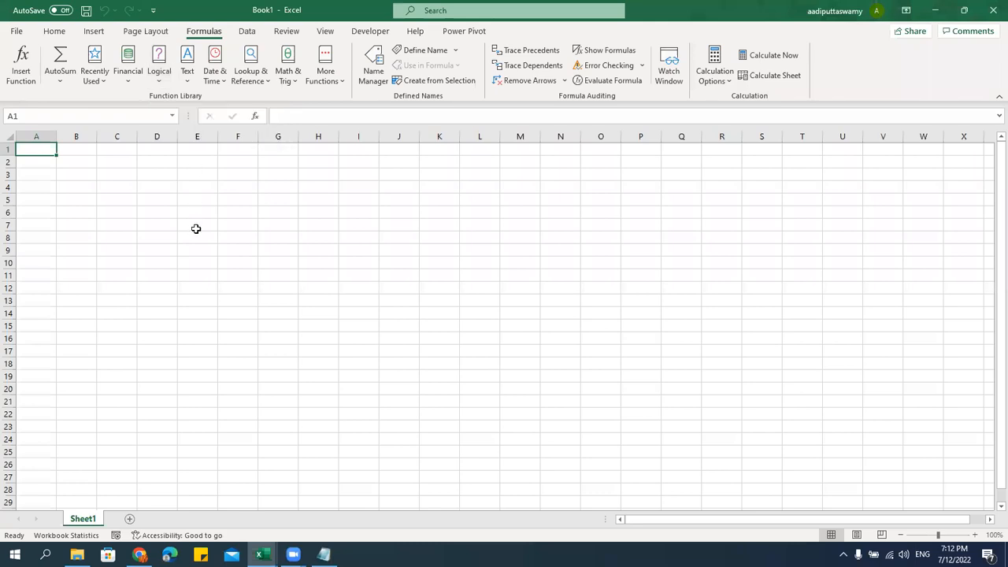
Browse the Text, Date & Time and Math & Trig function lists
{"action": "left_click", "coordinate": [188, 81]}
{"action": "left_click_drag", "start_coordinate": [274, 133], "coordinate": [276, 214]}
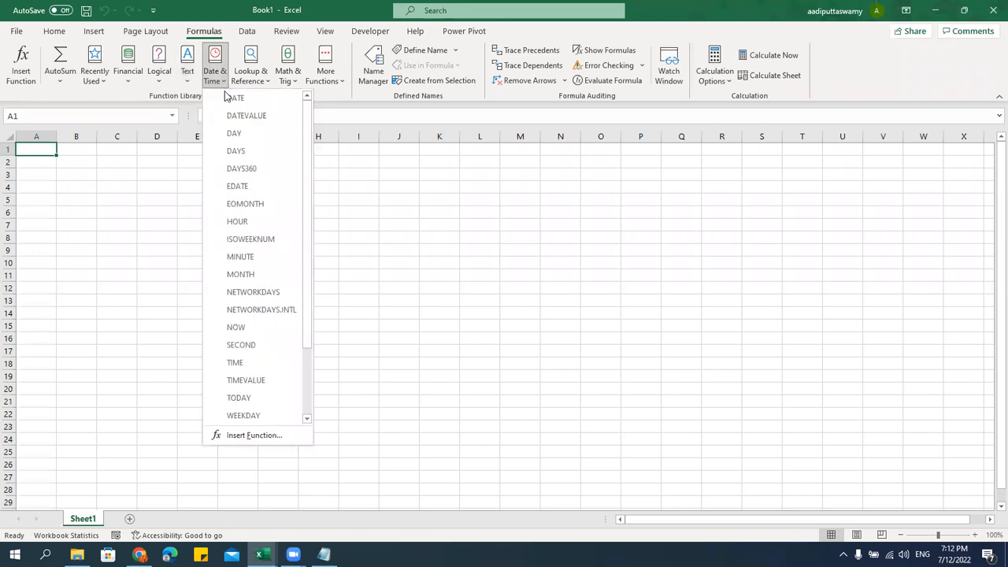
{"action": "mouse_move", "coordinate": [306, 112]}
{"action": "left_mouse_down"}
{"action": "mouse_move", "coordinate": [300, 260]}
{"action": "mouse_move", "coordinate": [307, 108]}
{"action": "left_mouse_up"}
{"action": "left_click", "coordinate": [337, 99]}
{"action": "left_click", "coordinate": [296, 82]}
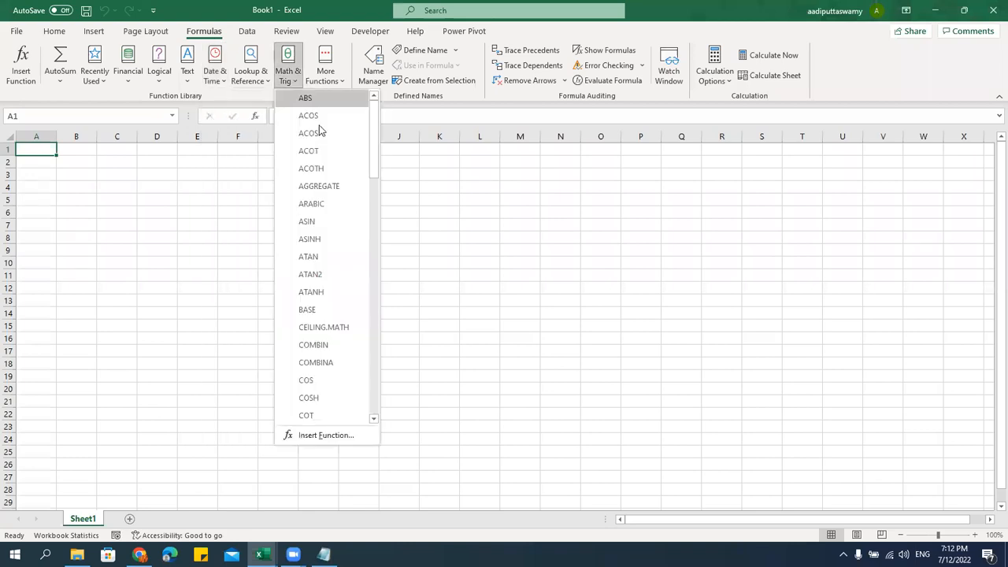
{"action": "left_click_drag", "start_coordinate": [376, 122], "coordinate": [401, 118]}
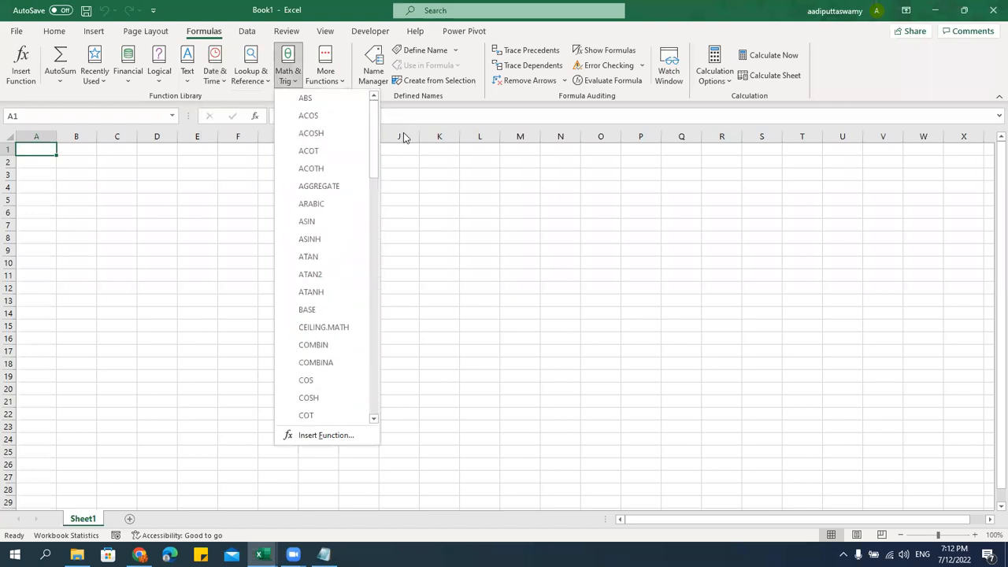
{"action": "left_click", "coordinate": [439, 178]}
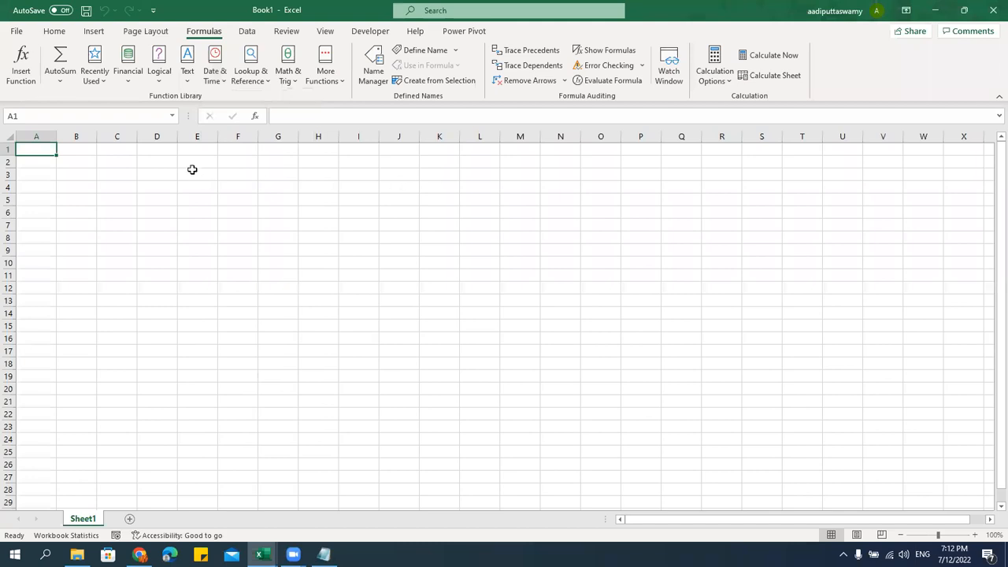
Browse the Logical and More Functions lists, recheck Text, then bring Notepad forward
{"action": "left_click", "coordinate": [163, 77]}
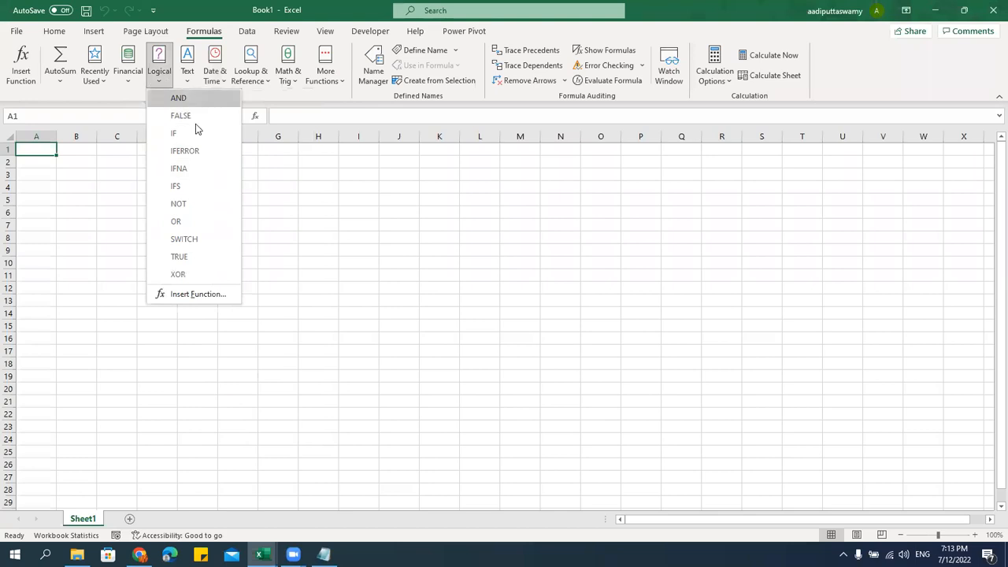
{"action": "left_click", "coordinate": [299, 262]}
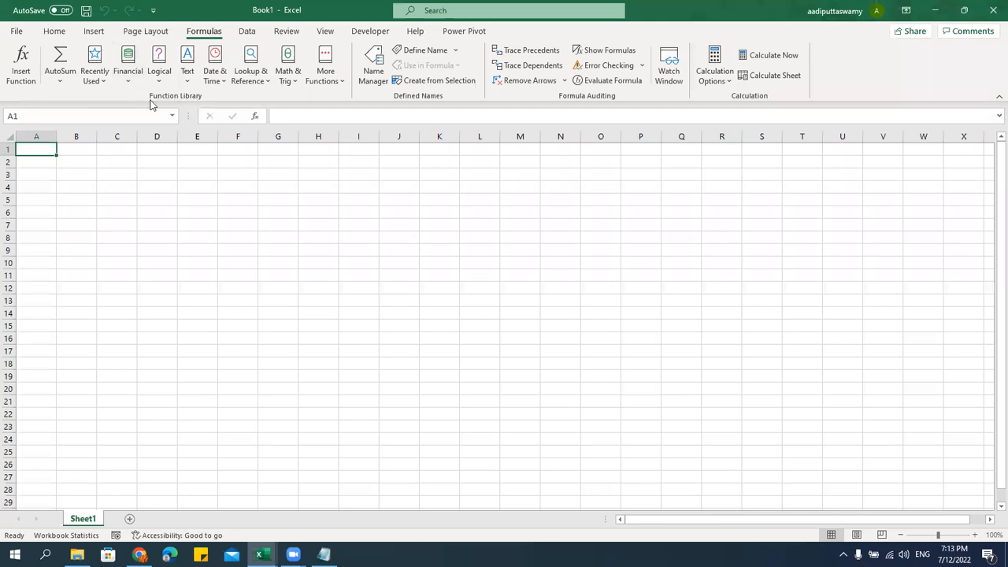
{"action": "left_click", "coordinate": [323, 77]}
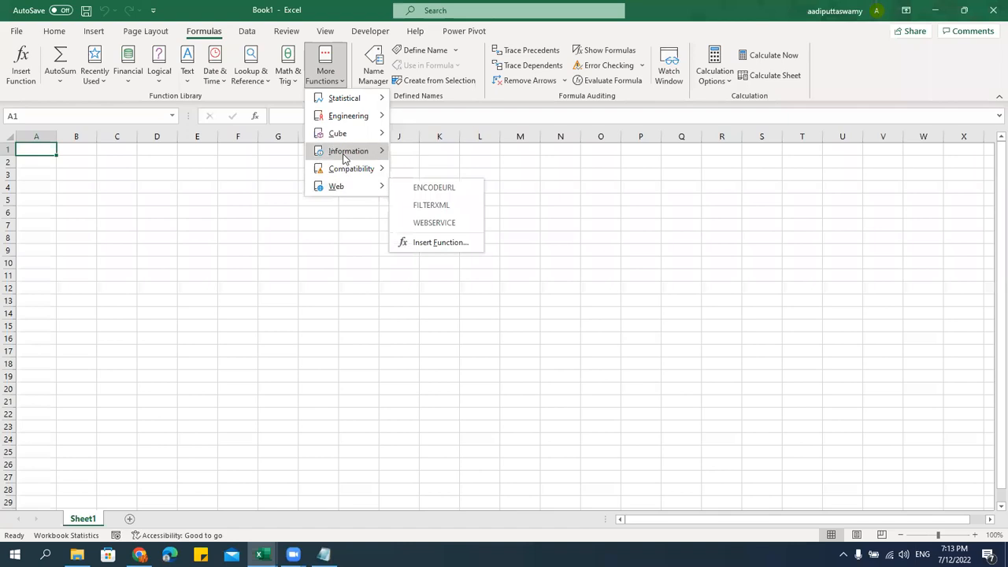
{"action": "left_click", "coordinate": [157, 96]}
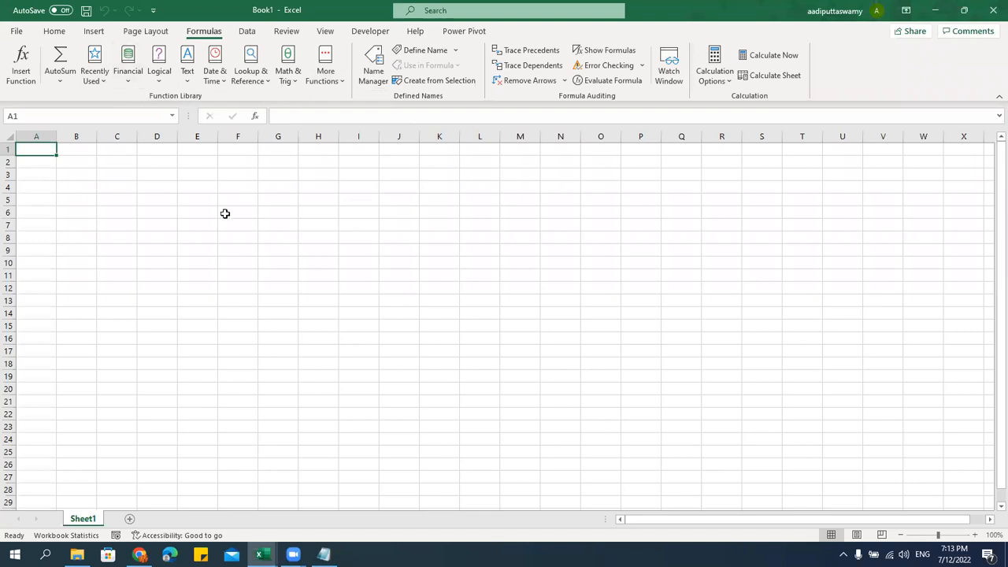
{"action": "left_click", "coordinate": [187, 69]}
{"action": "left_click", "coordinate": [298, 106]}
{"action": "left_click", "coordinate": [324, 554]}
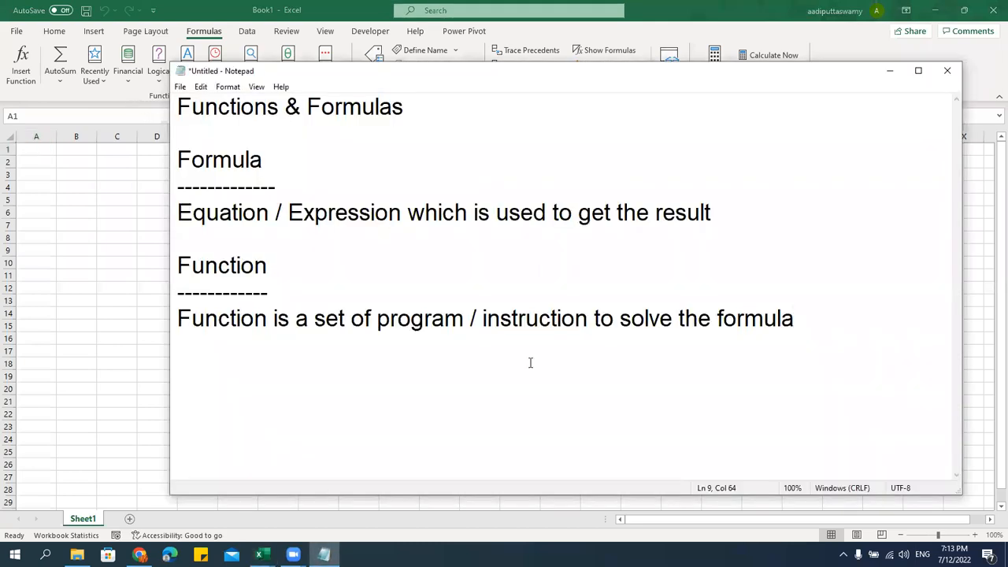
List Text Functions, Date Functions, Number Functions and Mathematical Functions on separate lines
{"action": "key", "text": "Return"}
{"action": "key", "text": "Return"}
{"action": "key", "text": "Return"}
{"action": "key", "text": "Return"}
{"action": "key", "text": "Return"}
{"action": "key", "text": "Return"}
{"action": "key", "text": "Return"}
{"action": "key", "text": "Return"}
{"action": "key", "text": "Return"}
{"action": "key", "text": "Return"}
{"action": "key", "text": "Return"}
{"action": "key", "text": "Return"}
{"action": "key", "text": "Return"}
{"action": "key", "text": "Return"}
{"action": "key", "text": "Return"}
{"action": "key", "text": "Return"}
{"action": "key", "text": "Return"}
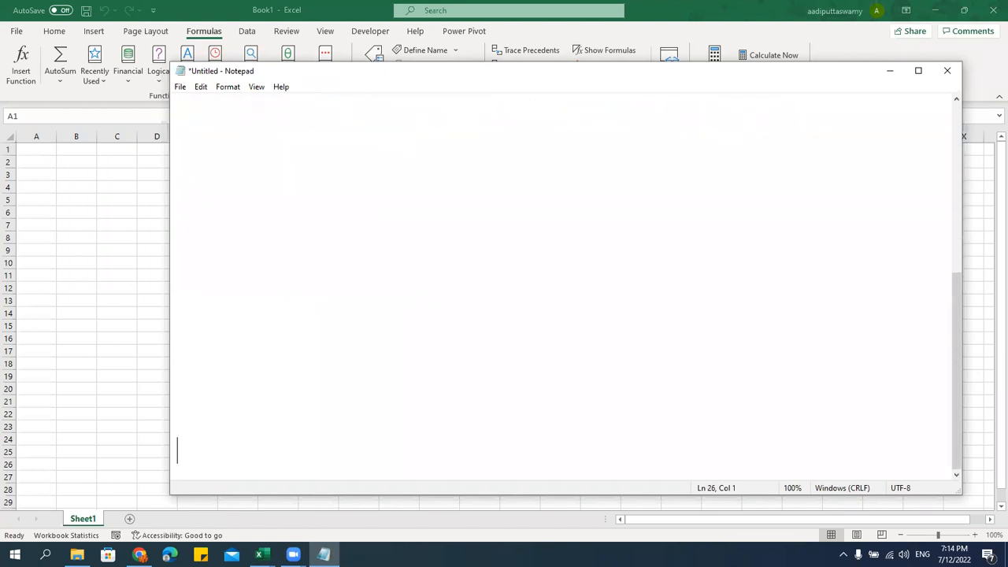
{"action": "left_click", "coordinate": [201, 126]}
{"action": "type", "text": "Text Fuc"}
{"action": "key", "text": "BackSpace"}
{"action": "type", "text": "nctions"}
{"action": "key", "text": "Return"}
{"action": "type", "text": "Date Funct"}
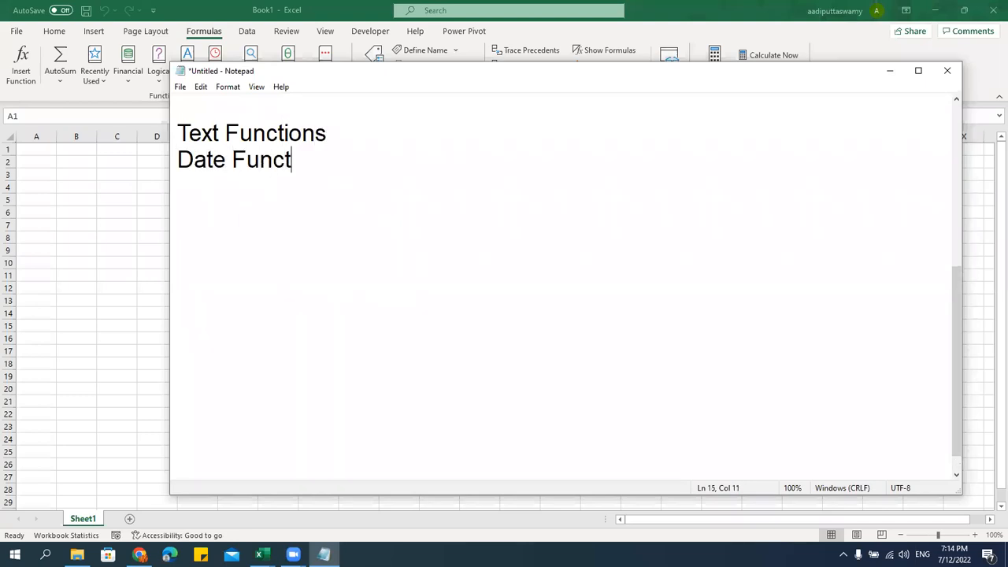
{"action": "type", "text": "ions"}
{"action": "key", "text": "Return"}
{"action": "type", "text": "Nu"}
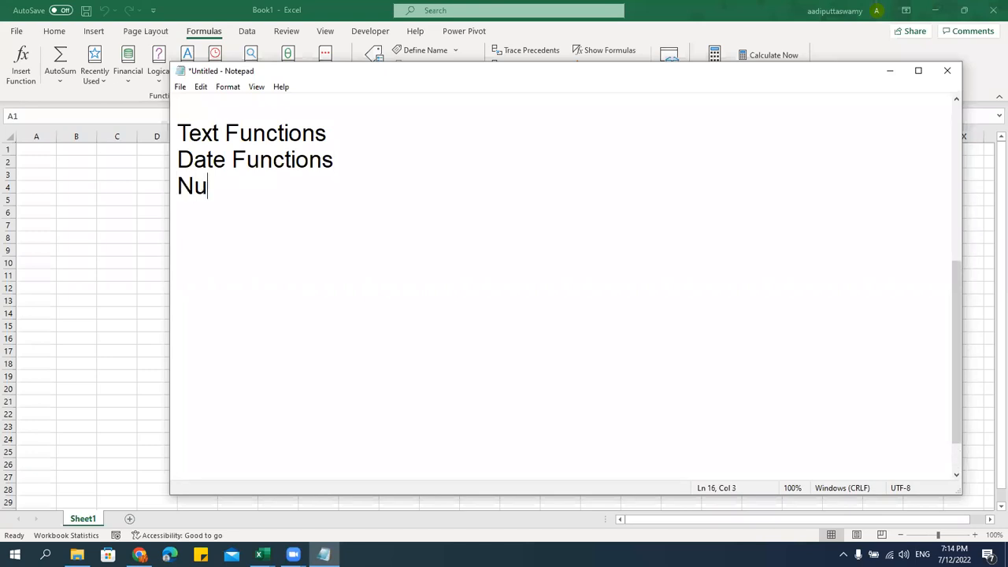
{"action": "type", "text": "mber "}
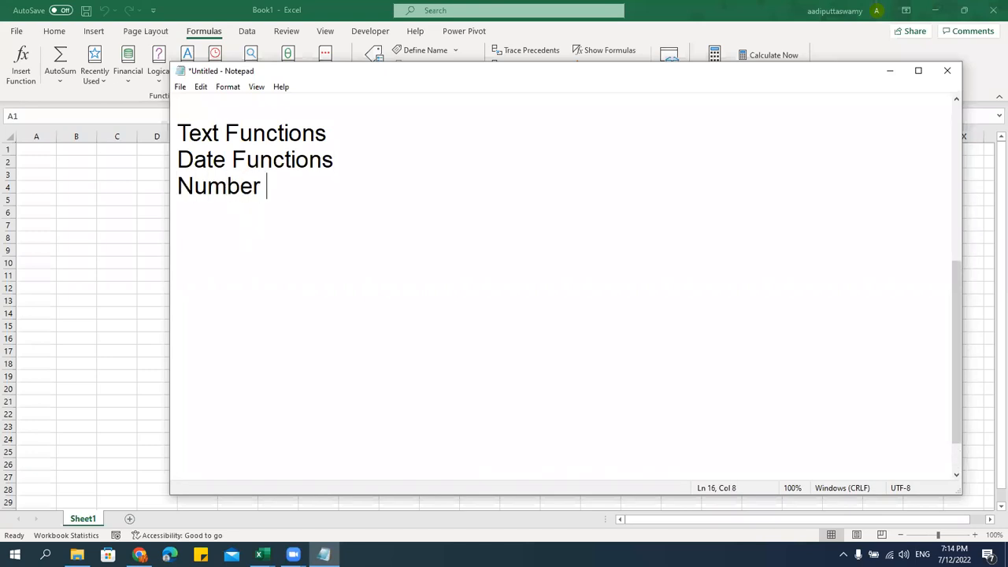
{"action": "type", "text": "Functions"}
{"action": "key", "text": "Return"}
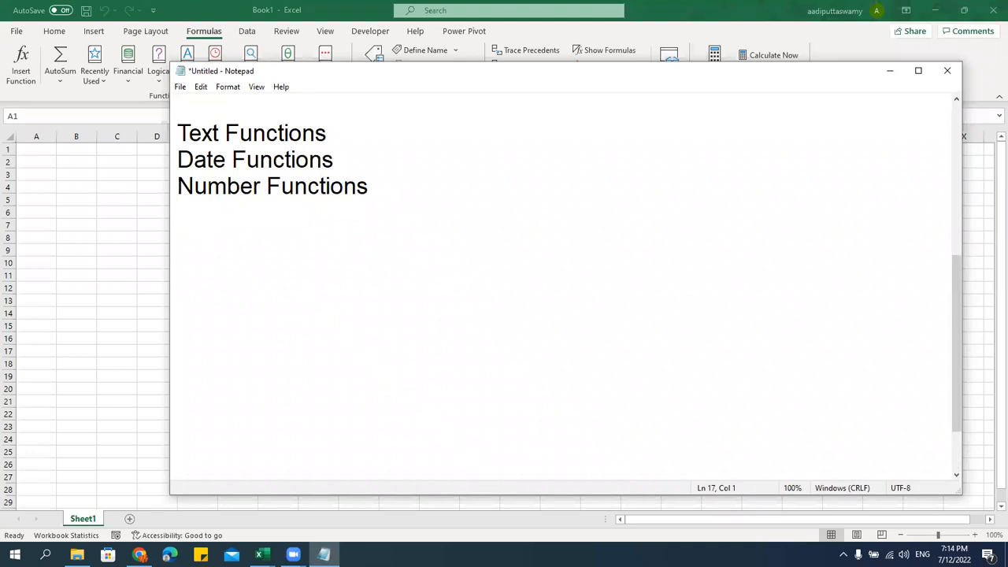
{"action": "type", "text": "Mathe"}
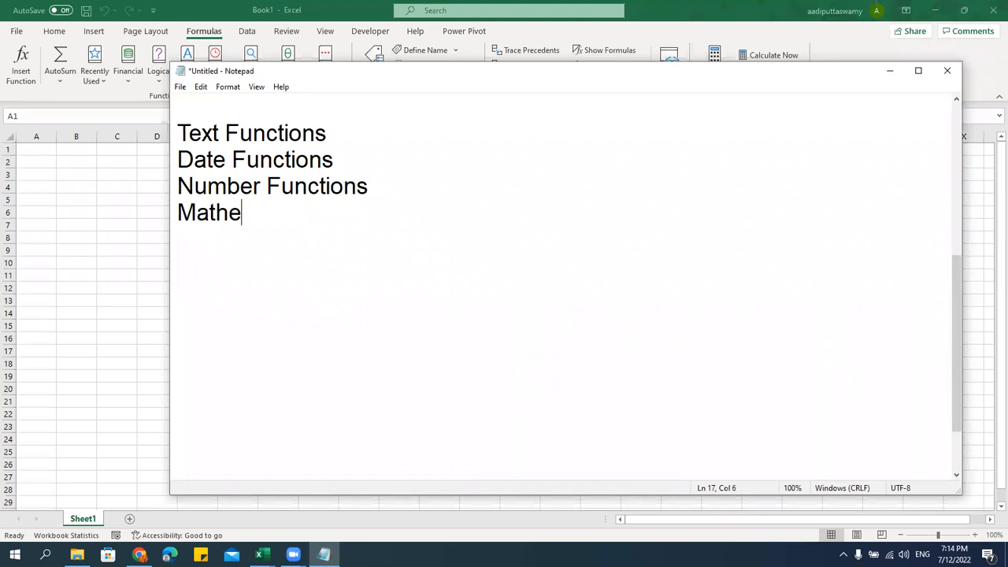
{"action": "key", "text": "BackSpace"}
{"action": "type", "text": "am"}
{"action": "key", "text": "BackSpace"}
{"action": "key", "text": "BackSpace"}
{"action": "type", "text": "ematical Functions"}
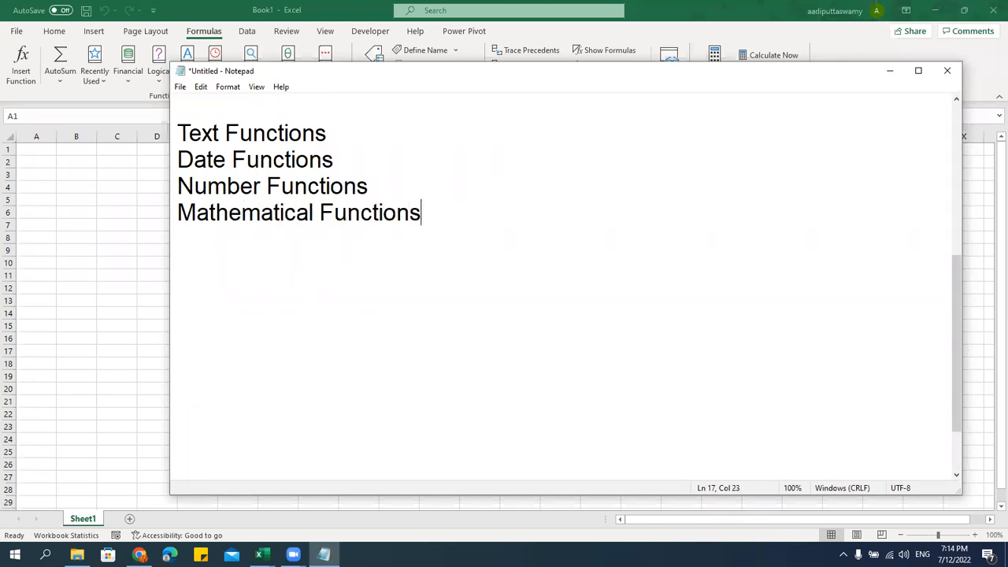
{"action": "key", "text": "Return"}
Continue the list with Conditional Functions, Lookup Functions and New MS Excel 365 Functions
{"action": "type", "text": "If"}
{"action": "key", "text": "BackSpace"}
{"action": "type", "text": "Co"}
{"action": "key", "text": "BackSpace"}
{"action": "key", "text": "BackSpace"}
{"action": "key", "text": "BackSpace"}
{"action": "type", "text": "Conditional"}
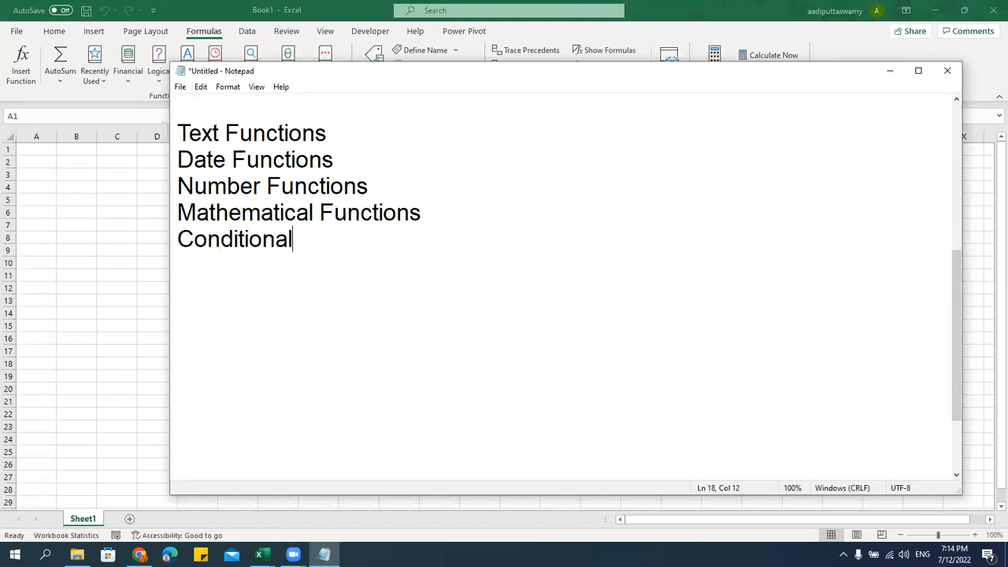
{"action": "type", "text": " Function"}
{"action": "key", "text": "BackSpace"}
{"action": "type", "text": "ons"}
{"action": "key", "text": "Return"}
{"action": "type", "text": "Lookup"}
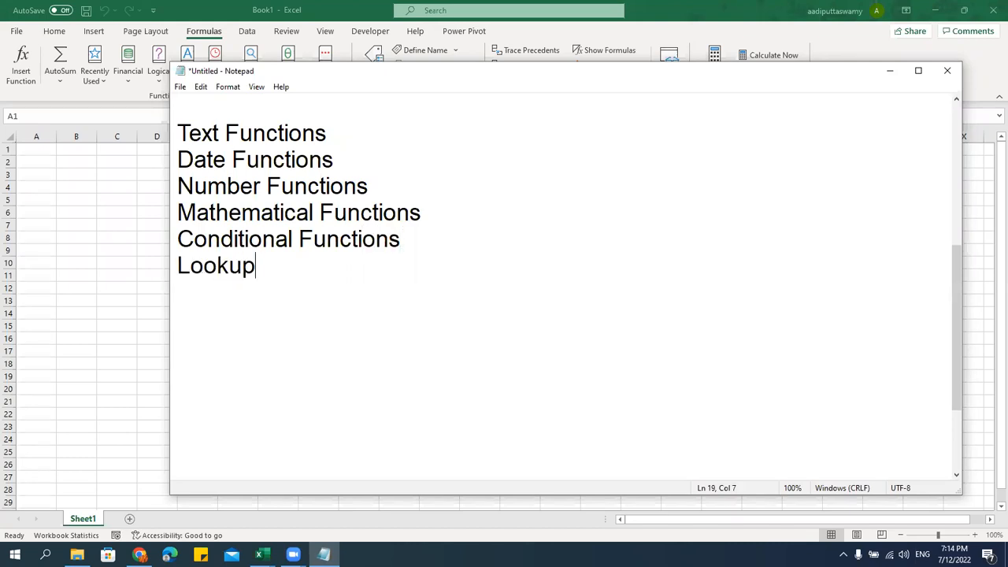
{"action": "type", "text": " Functions"}
{"action": "key", "text": "Return"}
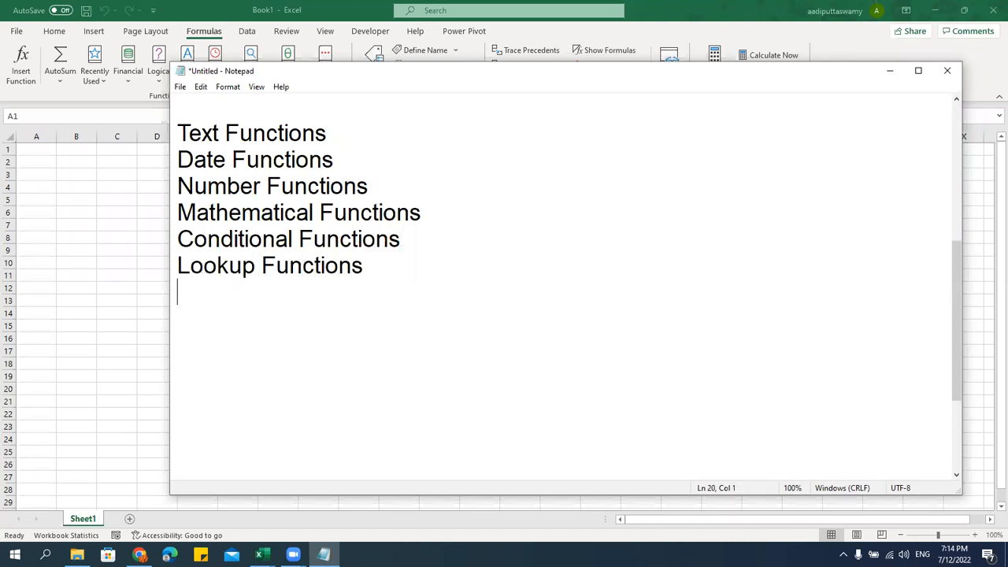
{"action": "type", "text": "New "}
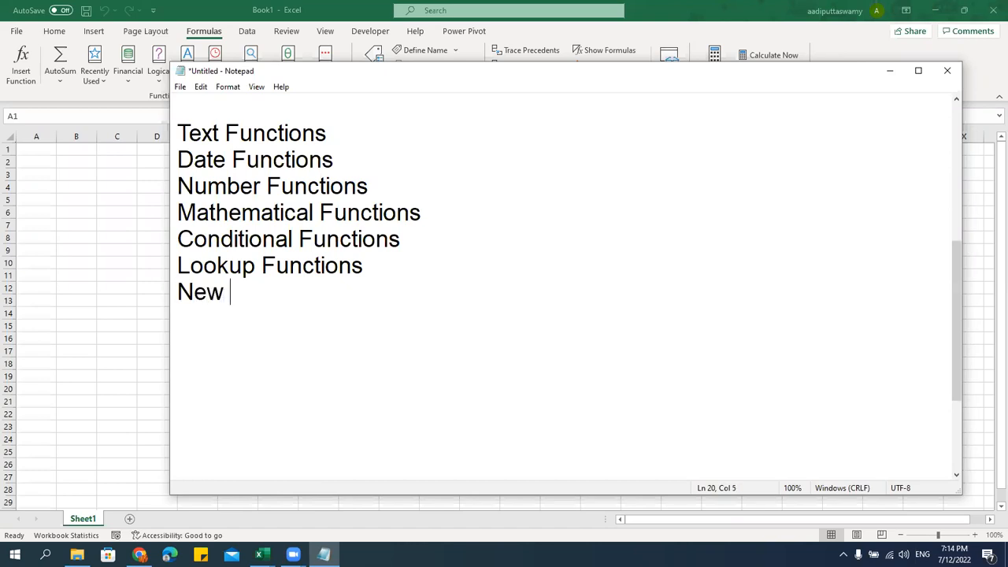
{"action": "type", "text": "MS Excel 3"}
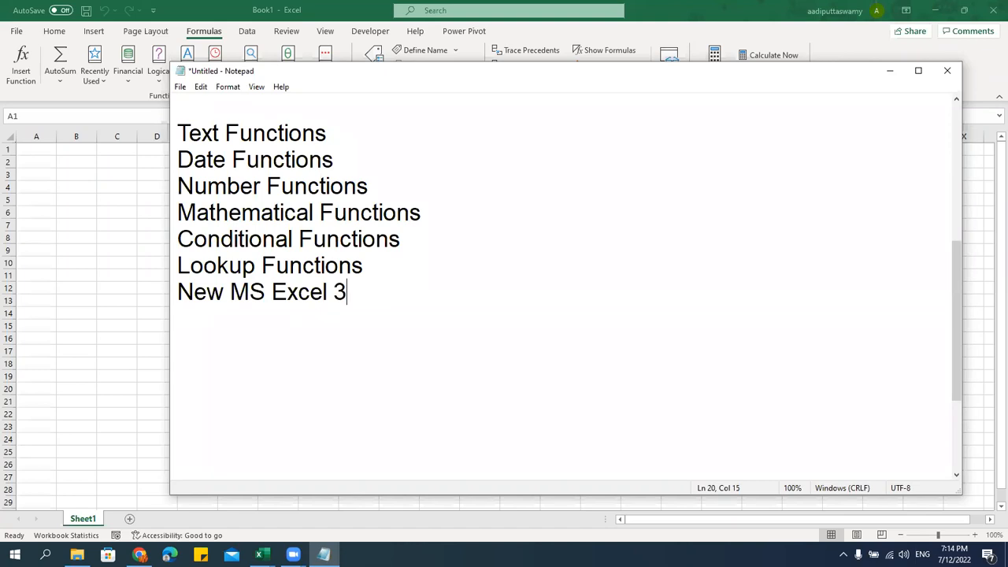
{"action": "type", "text": "65 Functions"}
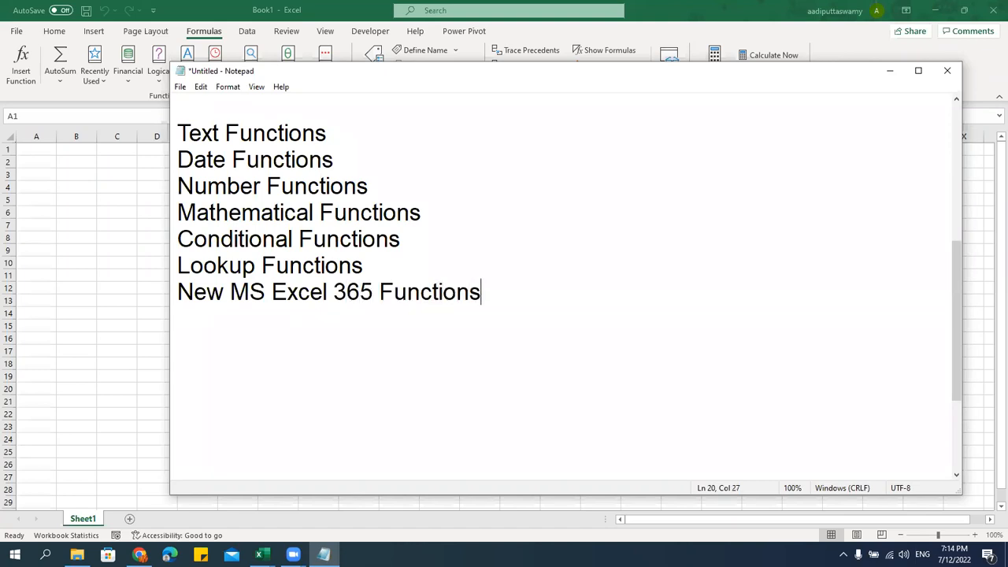
Insert a 'Reference' heading above the category list, then go back to Excel
{"action": "left_click", "coordinate": [336, 132]}
{"action": "key", "text": "Return"}
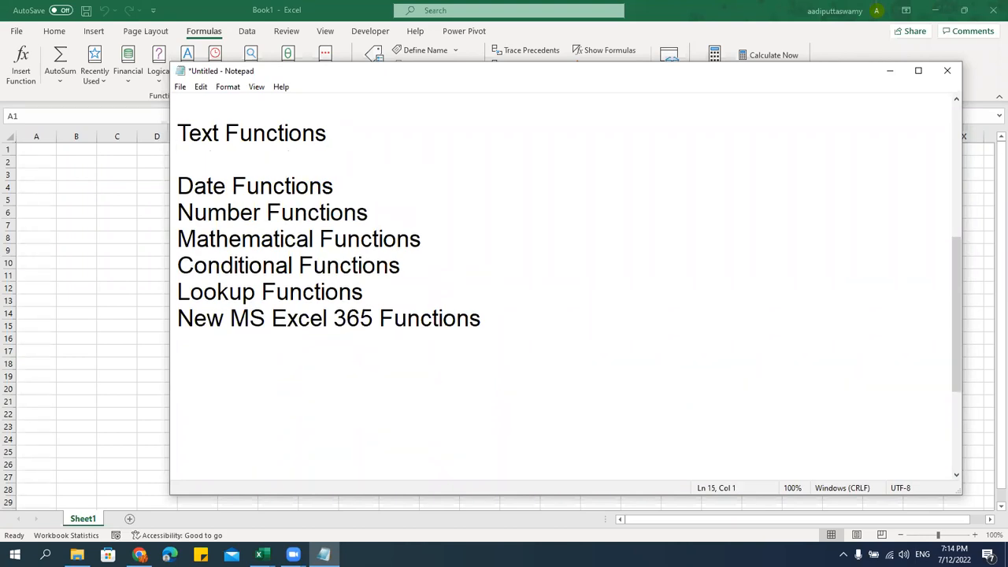
{"action": "key", "text": "BackSpace"}
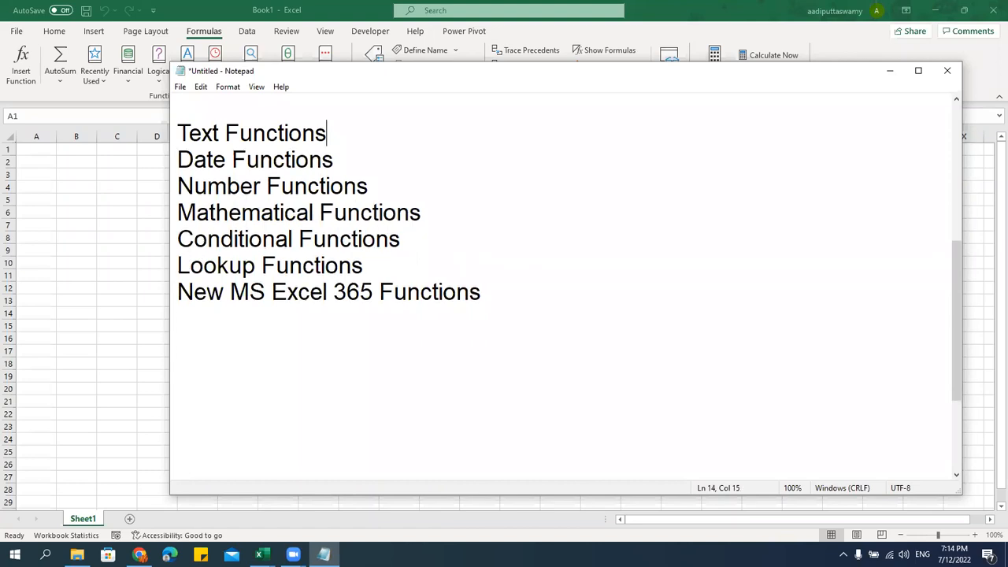
{"action": "key", "text": "Up"}
{"action": "key", "text": "Return"}
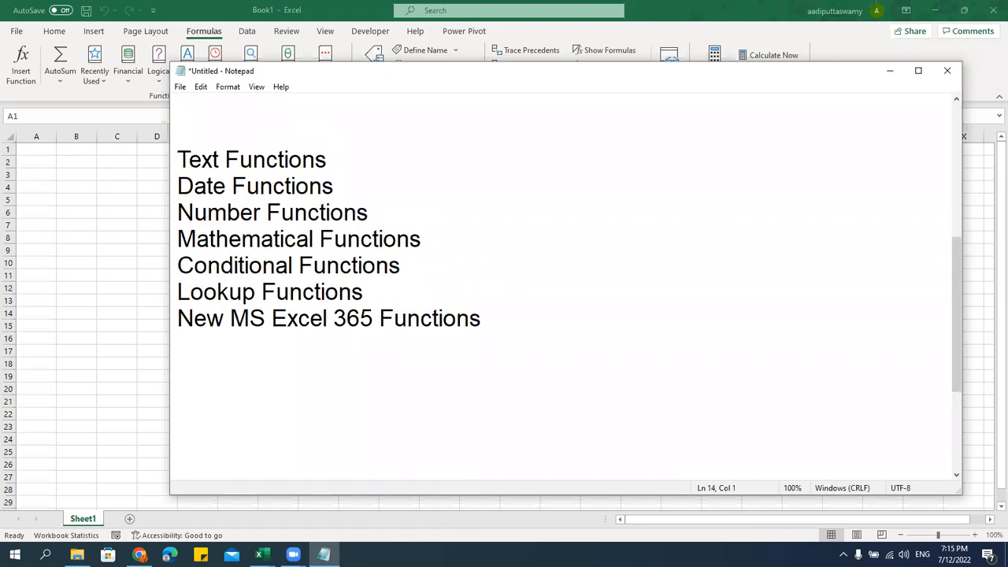
{"action": "type", "text": "Reference"}
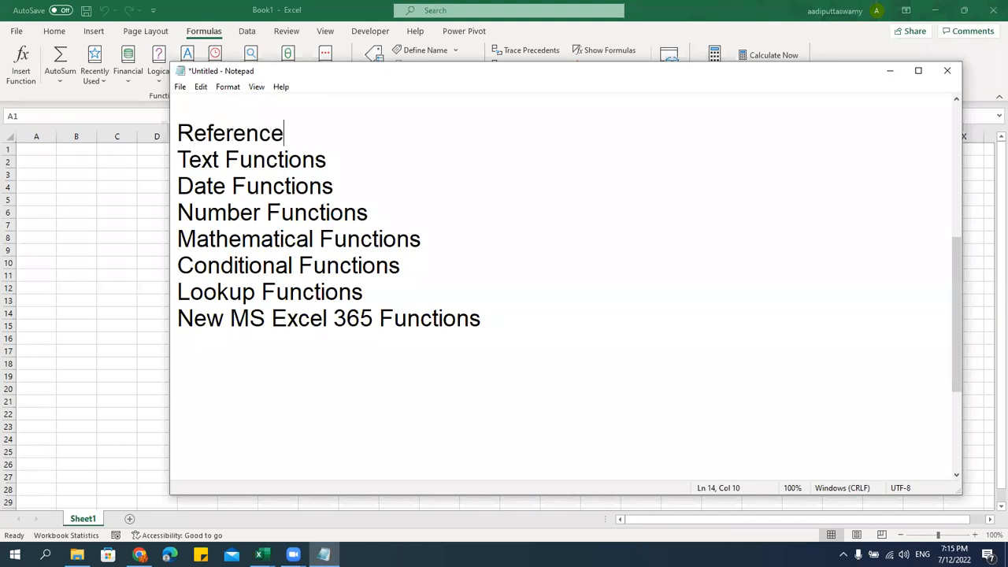
{"action": "key", "text": "Return"}
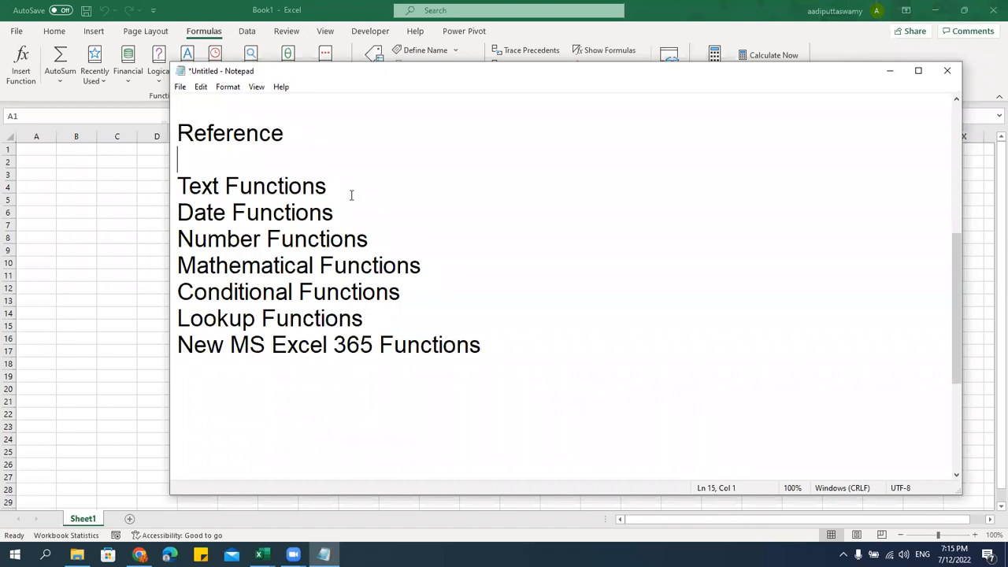
{"action": "left_click", "coordinate": [101, 189]}
{"action": "left_click", "coordinate": [117, 202]}
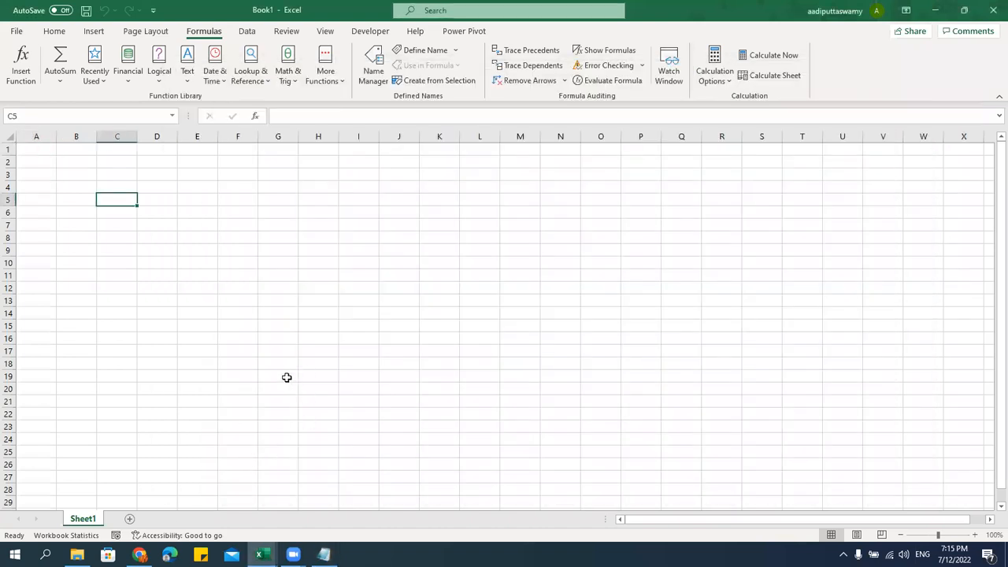
Enter the labels Num1 and Num2 in C5:C6
{"action": "left_click", "coordinate": [183, 252]}
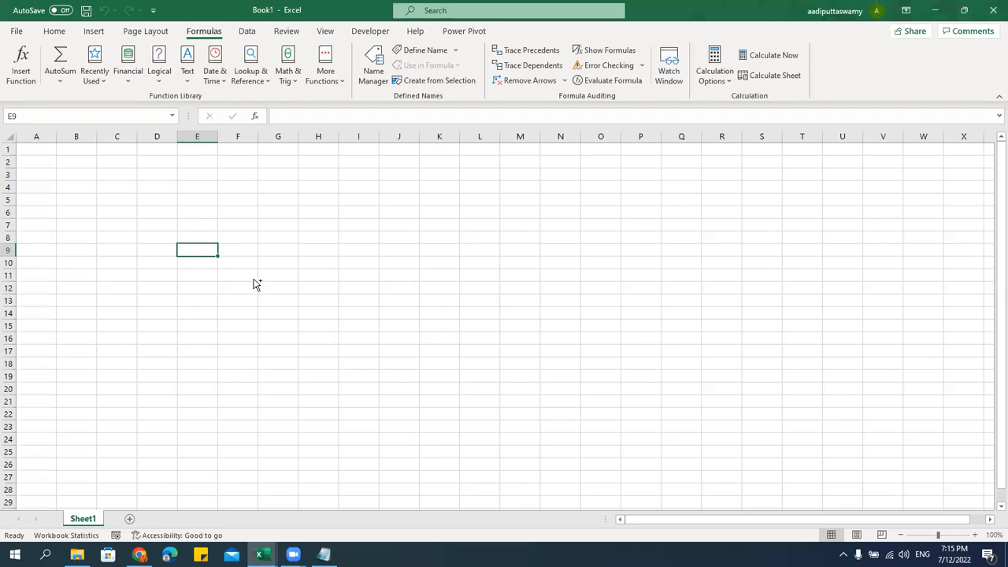
{"action": "scroll", "coordinate": [256, 284], "scroll_direction": "up", "scroll_amount": 5}
{"action": "left_click", "coordinate": [226, 257]}
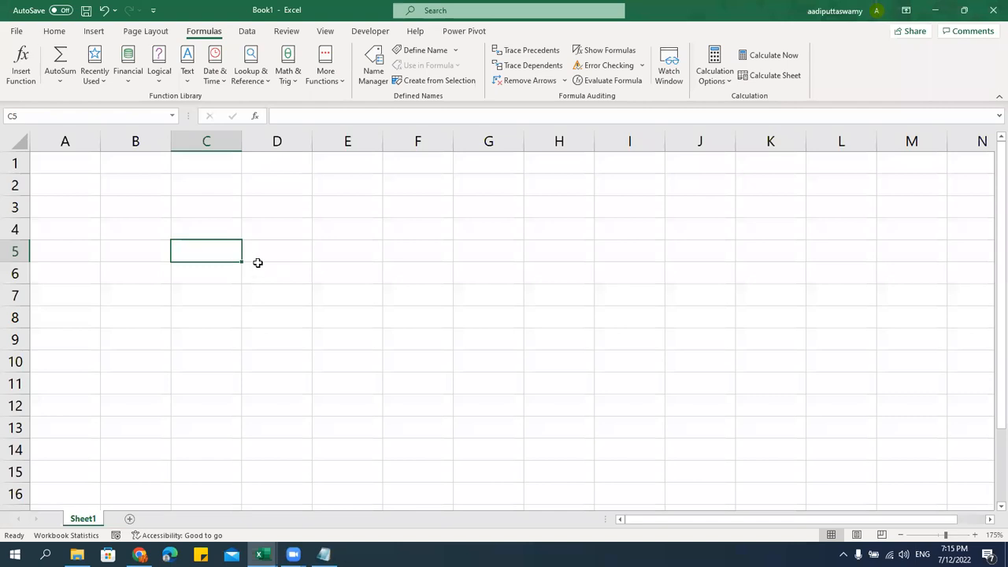
{"action": "type", "text": "Num1"}
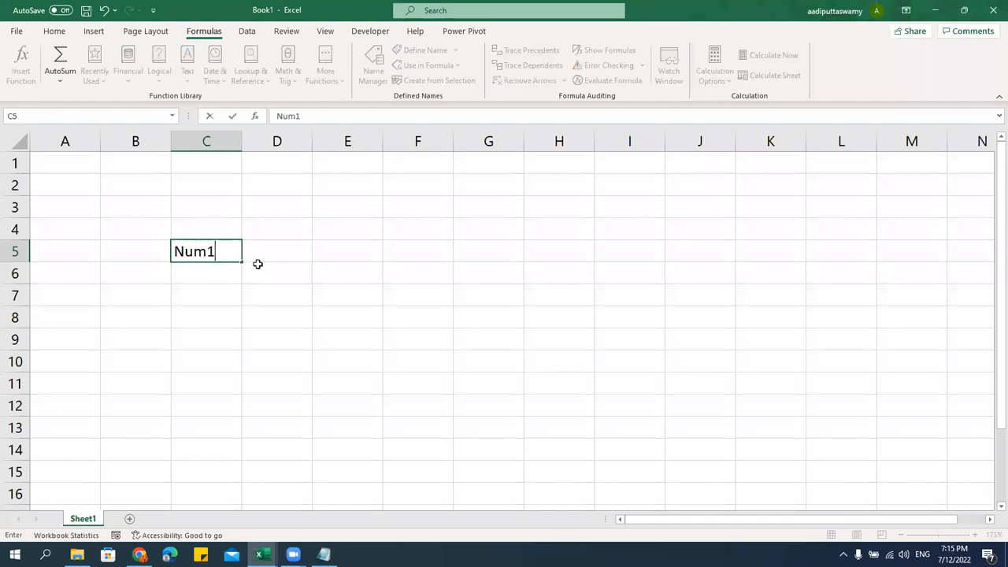
{"action": "key", "text": "Return"}
{"action": "type", "text": "N"}
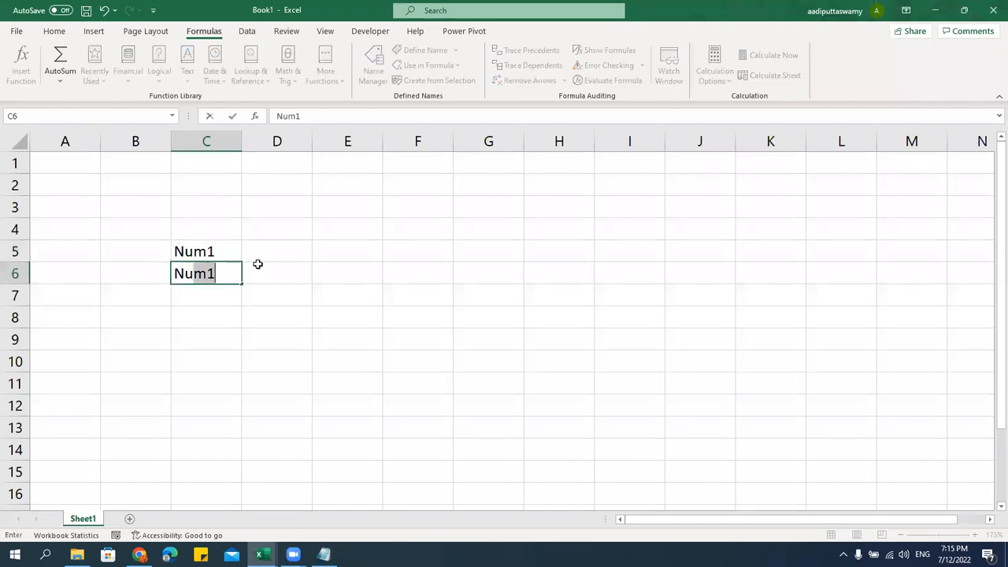
{"action": "type", "text": "um2"}
{"action": "key", "text": "Return"}
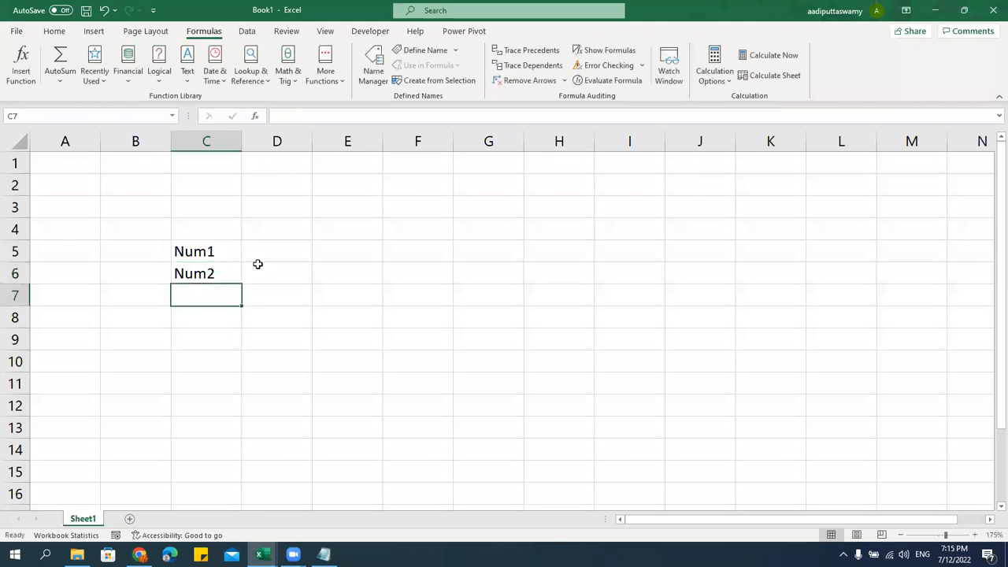
Enter 100 and 200 in D5:D6 and check their total
{"action": "key", "text": "Up"}
{"action": "key", "text": "Up"}
{"action": "key", "text": "Right"}
{"action": "type", "text": "100"}
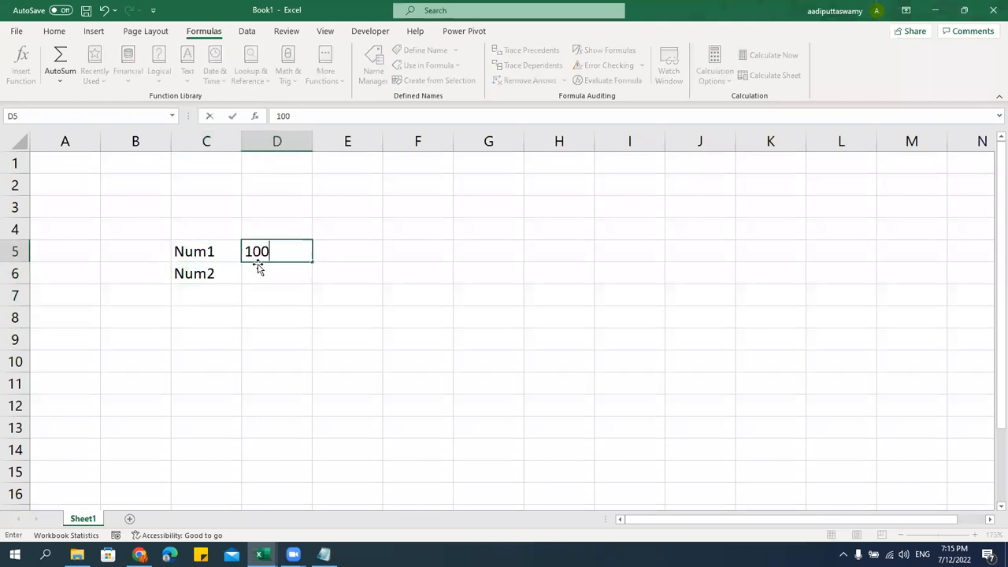
{"action": "key", "text": "Return"}
{"action": "type", "text": "200"}
{"action": "key", "text": "Return"}
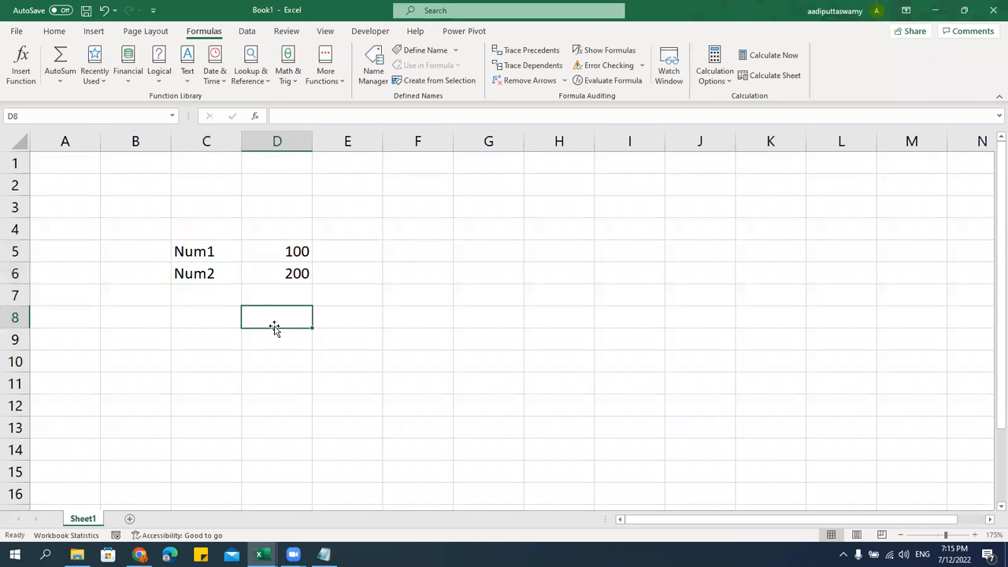
{"action": "left_click_drag", "start_coordinate": [304, 257], "coordinate": [303, 275]}
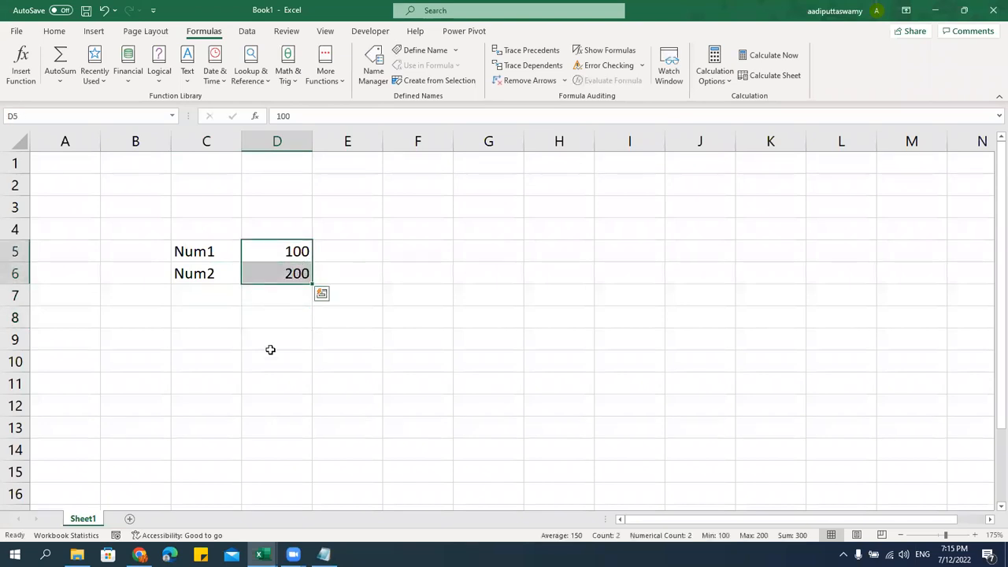
{"action": "left_click", "coordinate": [292, 252]}
{"action": "left_click", "coordinate": [292, 272]}
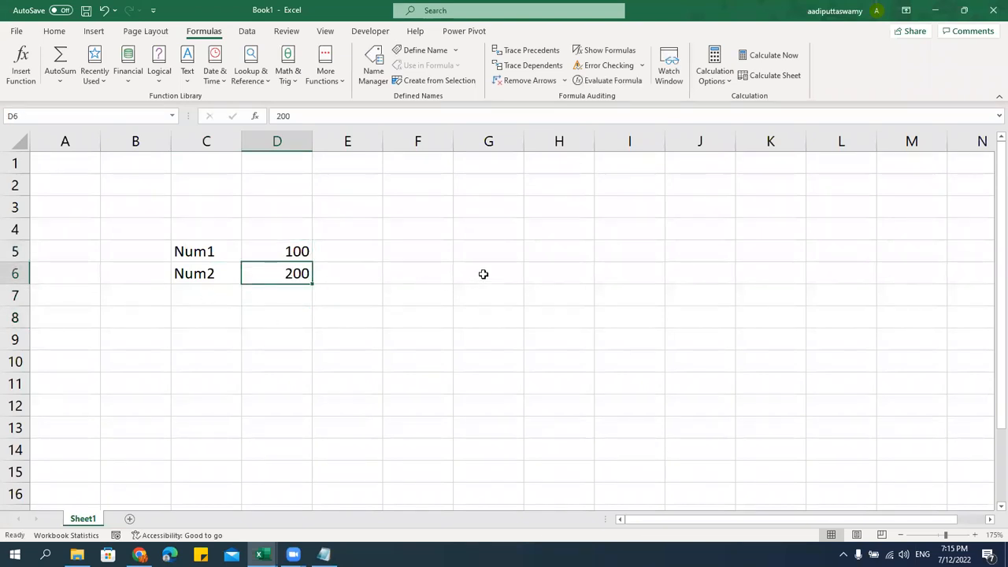
{"action": "left_click", "coordinate": [495, 251]}
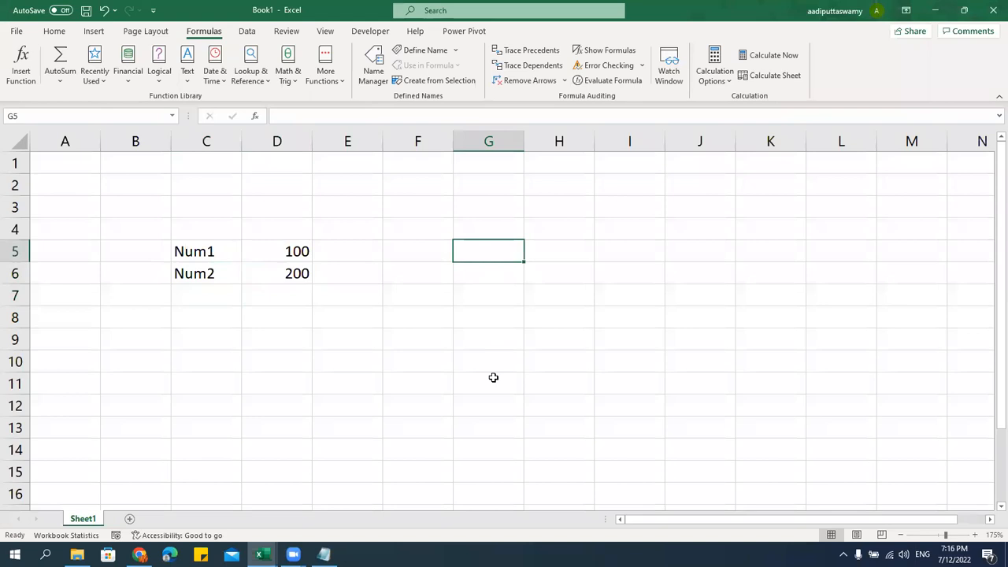
Label F5:F6 'Method 01' and 'Method 02' and widen column F to fit
{"action": "key", "text": "Left"}
{"action": "type", "text": "Method 01"}
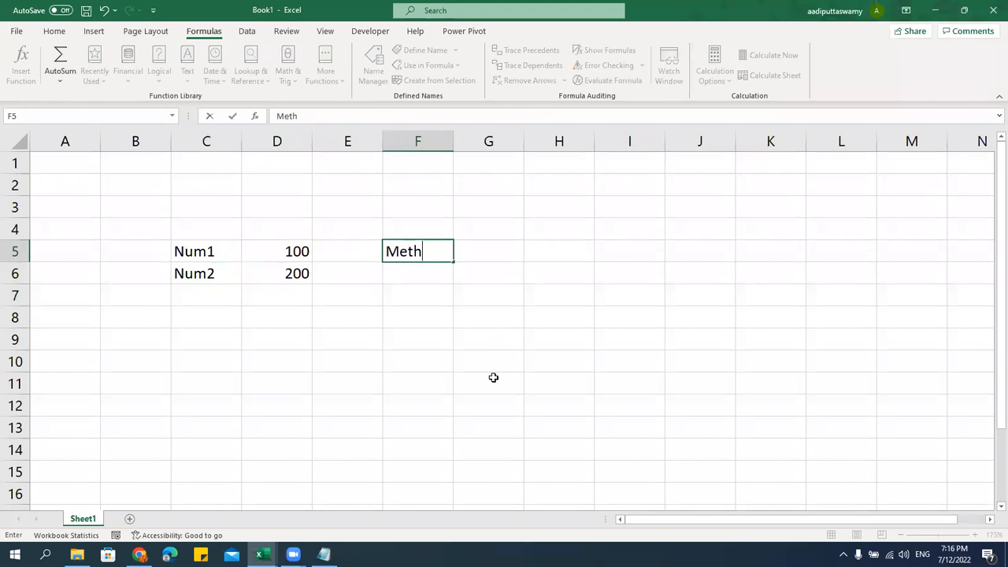
{"action": "key", "text": "Return"}
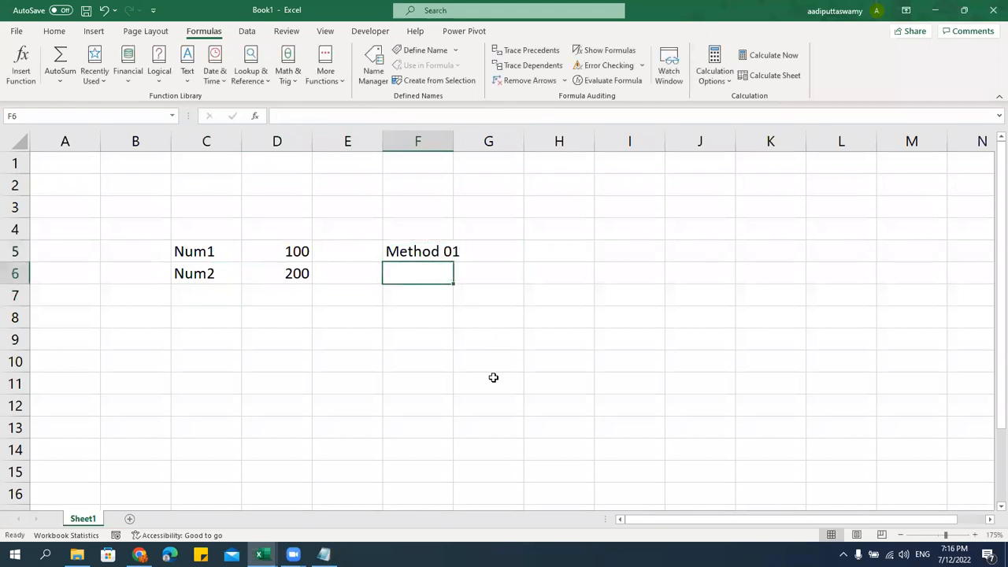
{"action": "type", "text": "Method 02"}
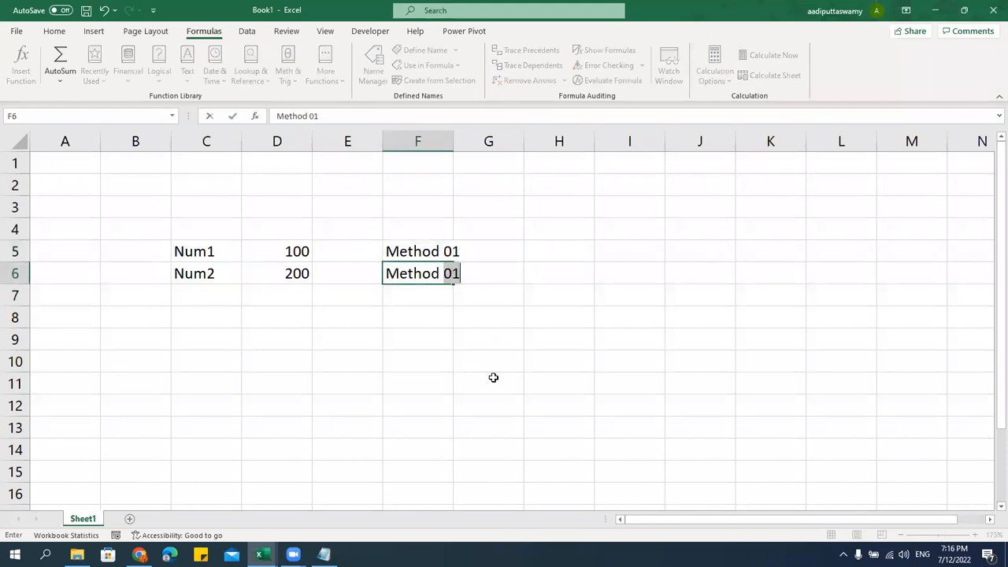
{"action": "key", "text": "Return"}
{"action": "key", "text": "Up"}
{"action": "key", "text": "Up"}
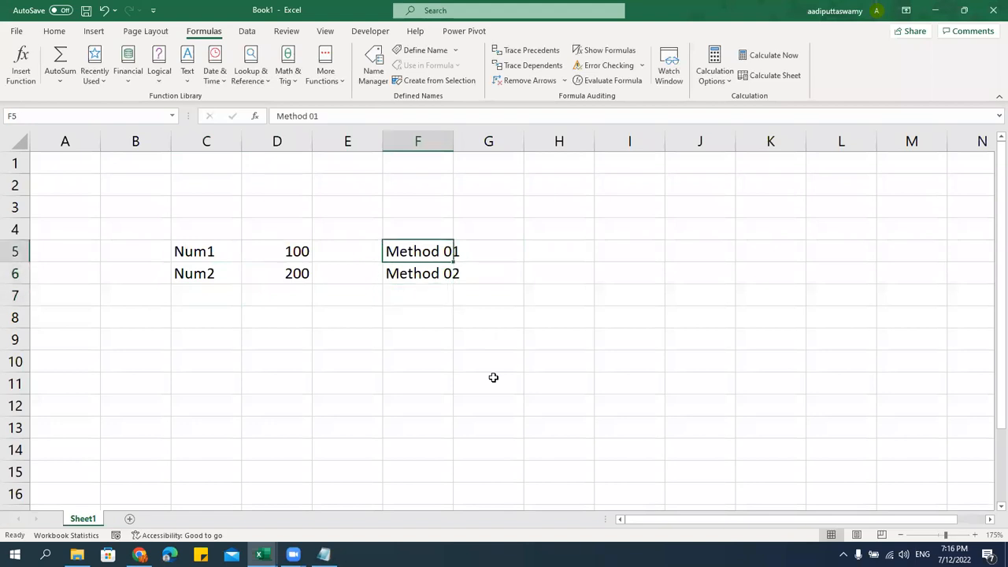
{"action": "key", "text": "Down"}
{"action": "key", "text": "Right"}
{"action": "key", "text": "Up"}
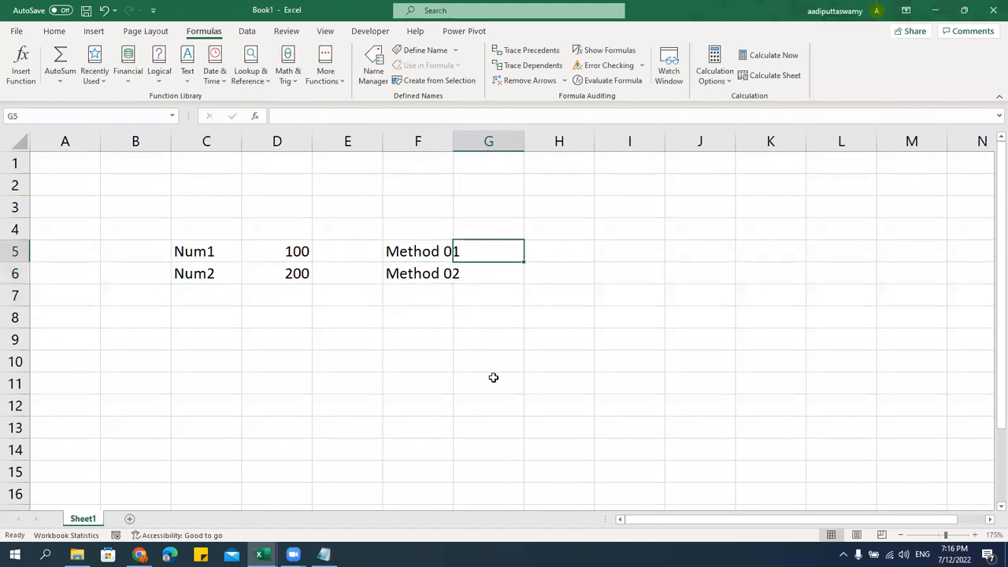
{"action": "left_click_drag", "start_coordinate": [454, 143], "coordinate": [482, 158]}
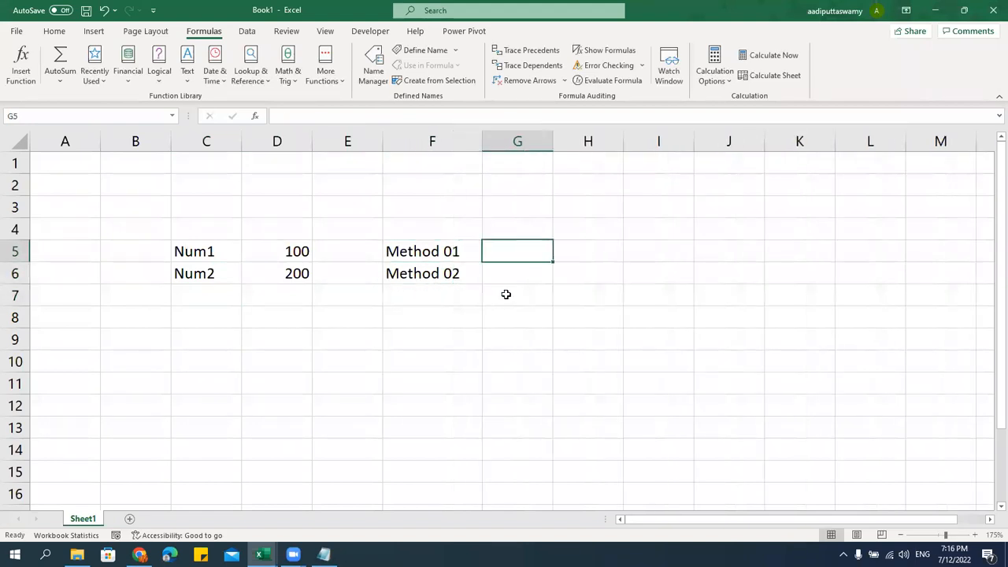
Enter =100 + 200 in G5 so Method 01 shows 300
{"action": "type", "text": "=1"}
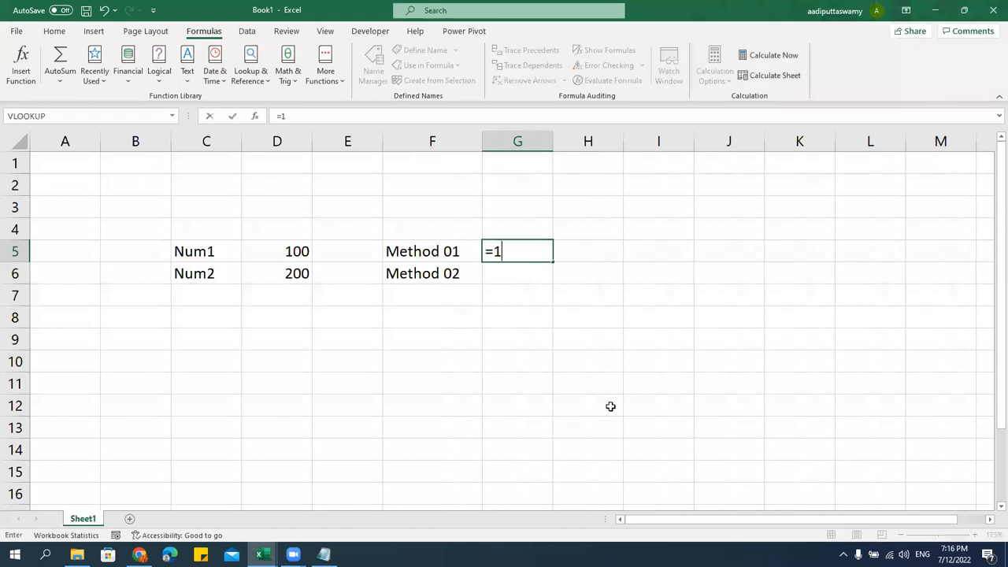
{"action": "type", "text": "00 + 200"}
{"action": "key", "text": "Return"}
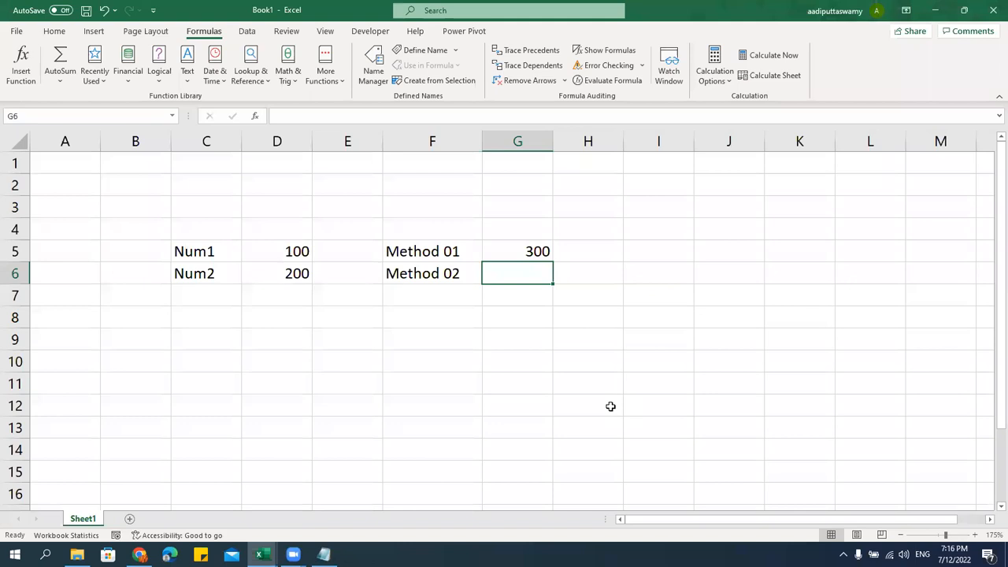
{"action": "type", "text": "="}
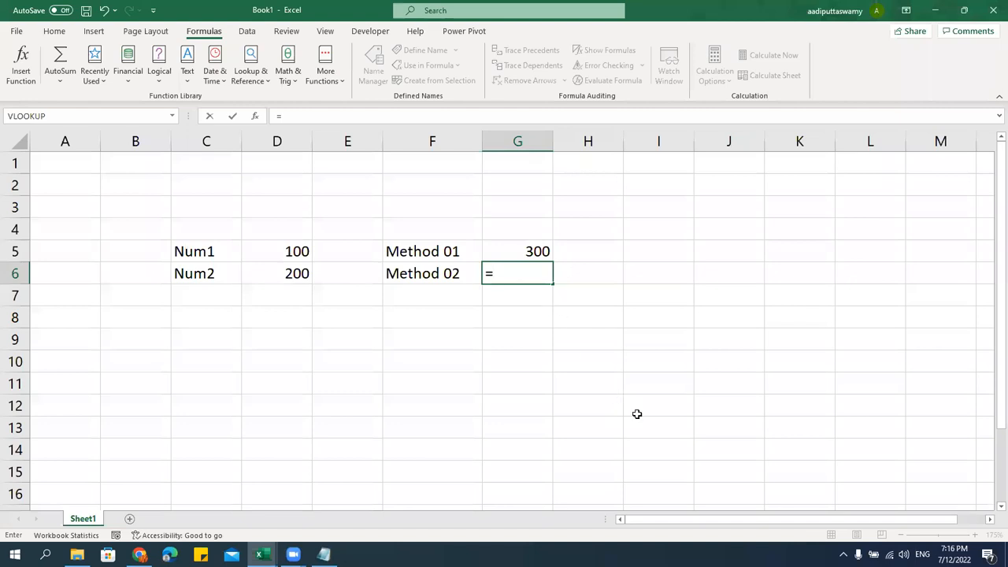
Build =D5+D6 in G6 by clicking the Num1 and Num2 cells
{"action": "left_click", "coordinate": [297, 252]}
{"action": "type", "text": "+"}
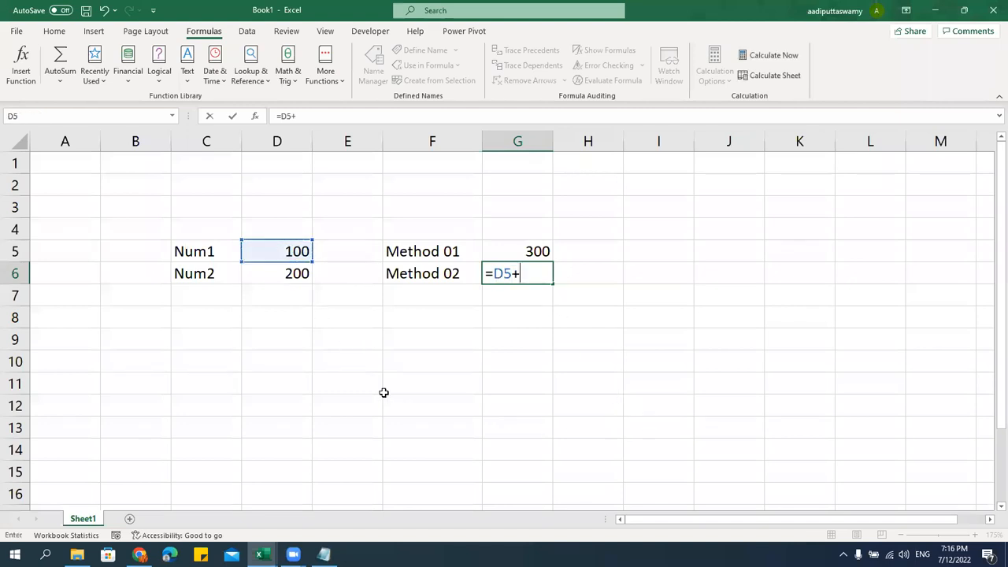
{"action": "left_click", "coordinate": [289, 284]}
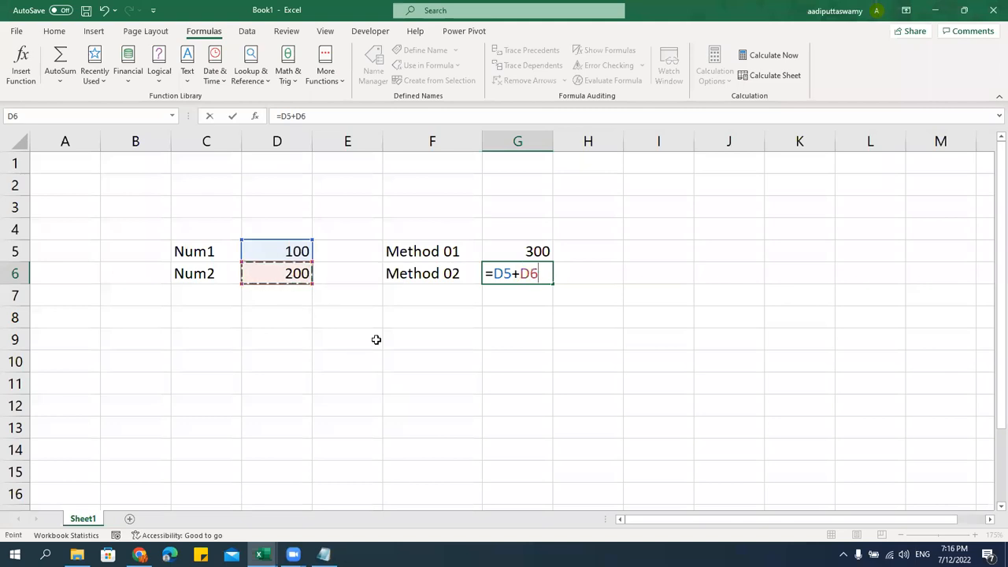
{"action": "key", "text": "Return"}
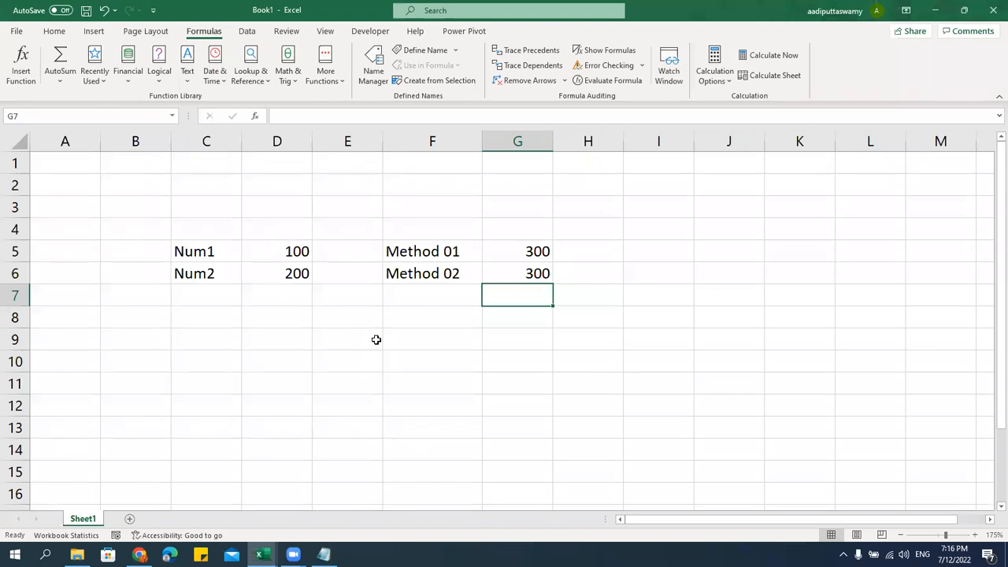
Compare G5's constant formula with G6's cell-reference formula without changing them
{"action": "double_click", "coordinate": [494, 252]}
{"action": "key", "text": "Escape"}
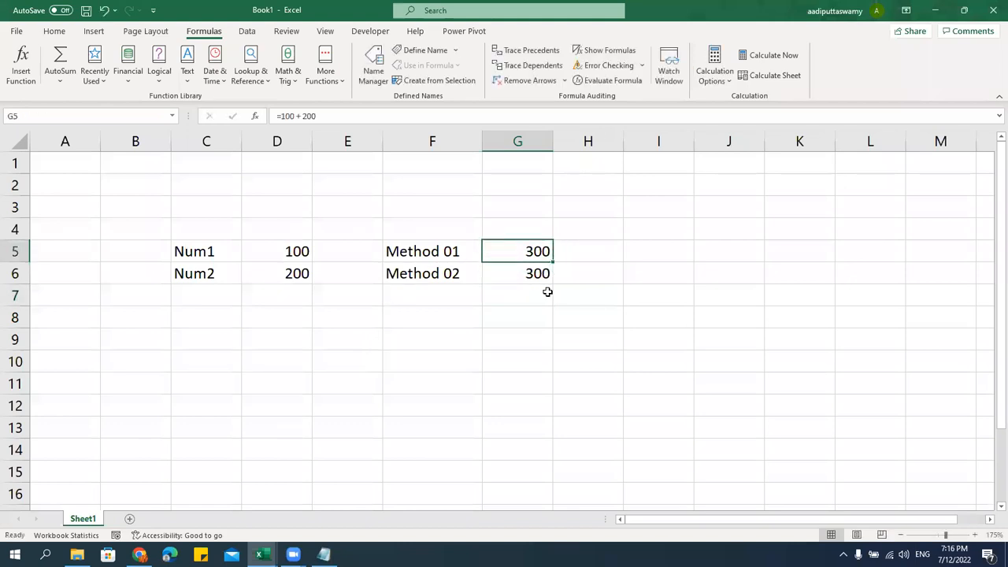
{"action": "double_click", "coordinate": [540, 275]}
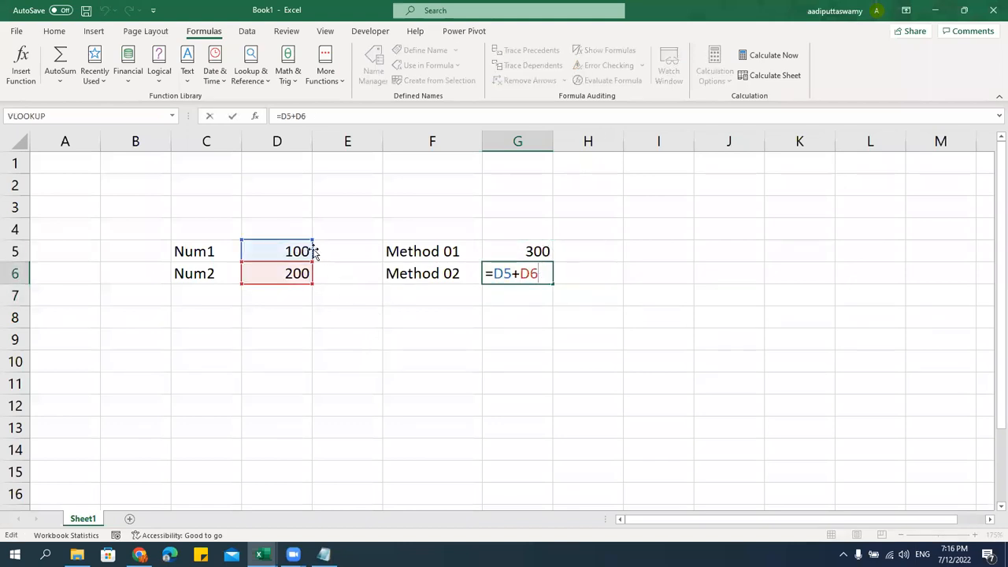
{"action": "key", "text": "Escape"}
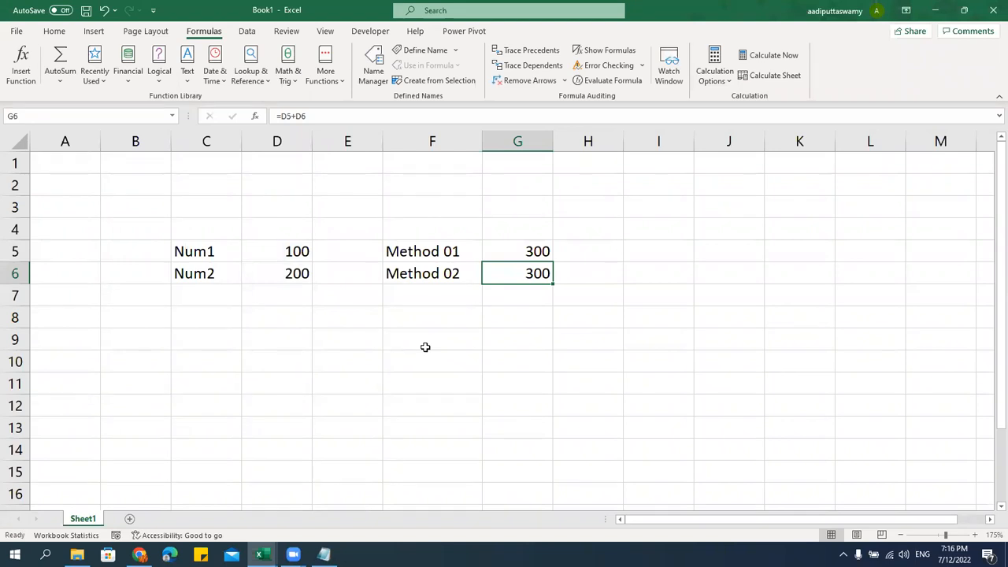
{"action": "double_click", "coordinate": [526, 251]}
Edit Method 01 in G5 to =500 + 800
{"action": "left_click", "coordinate": [494, 251]}
{"action": "type", "text": "5"}
{"action": "left_click_drag", "start_coordinate": [542, 251], "coordinate": [534, 250]}
{"action": "type", "text": "8"}
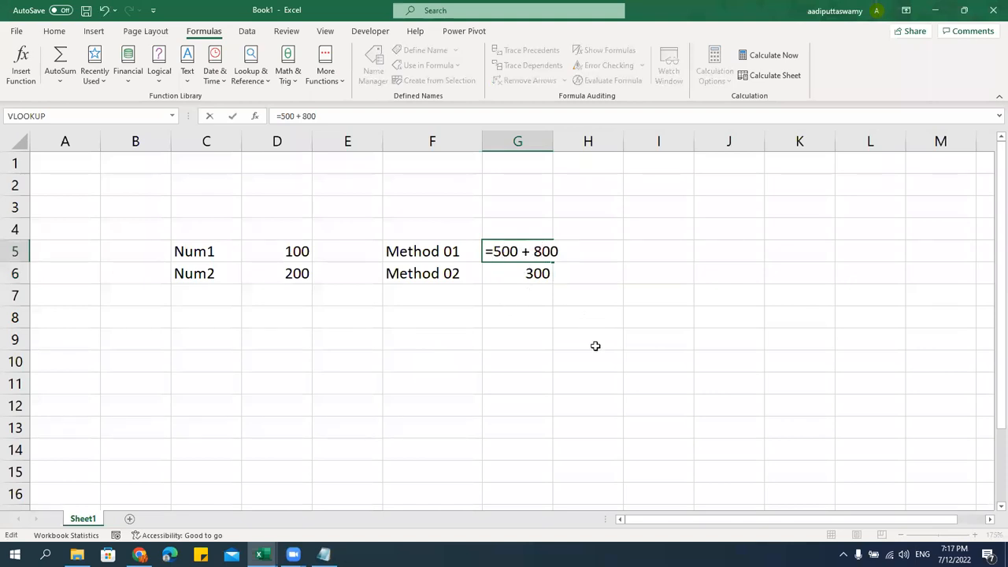
{"action": "key", "text": "Return"}
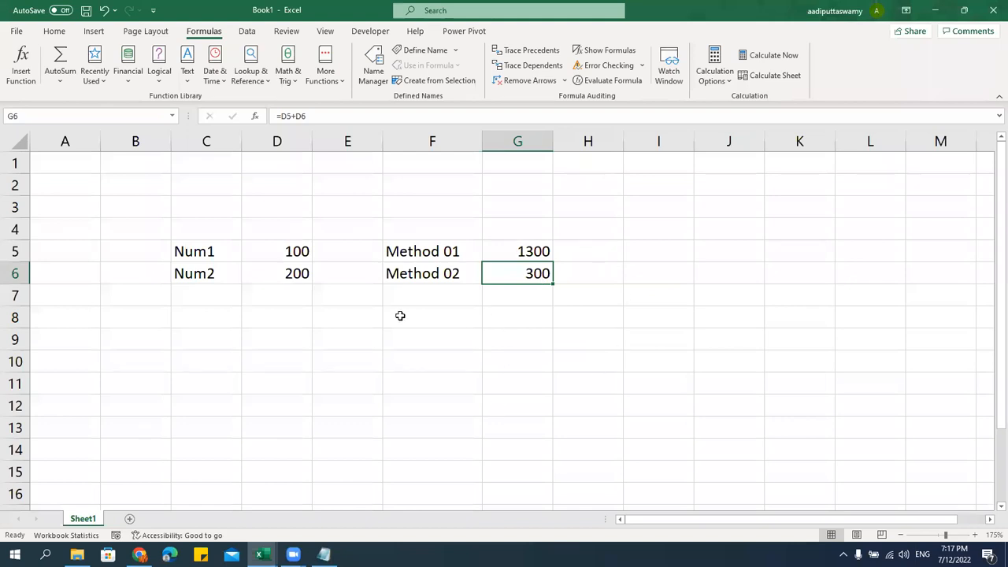
Change Num1 in D5 to 500 and Num2 in D6 to 800
{"action": "left_click", "coordinate": [317, 263]}
{"action": "type", "text": "500"}
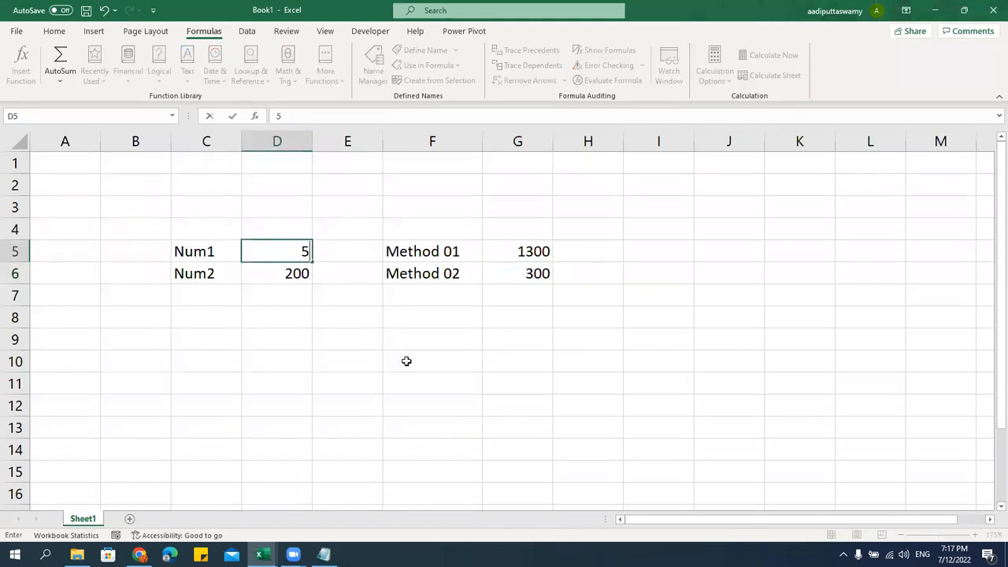
{"action": "left_click", "coordinate": [303, 274]}
{"action": "type", "text": "800"}
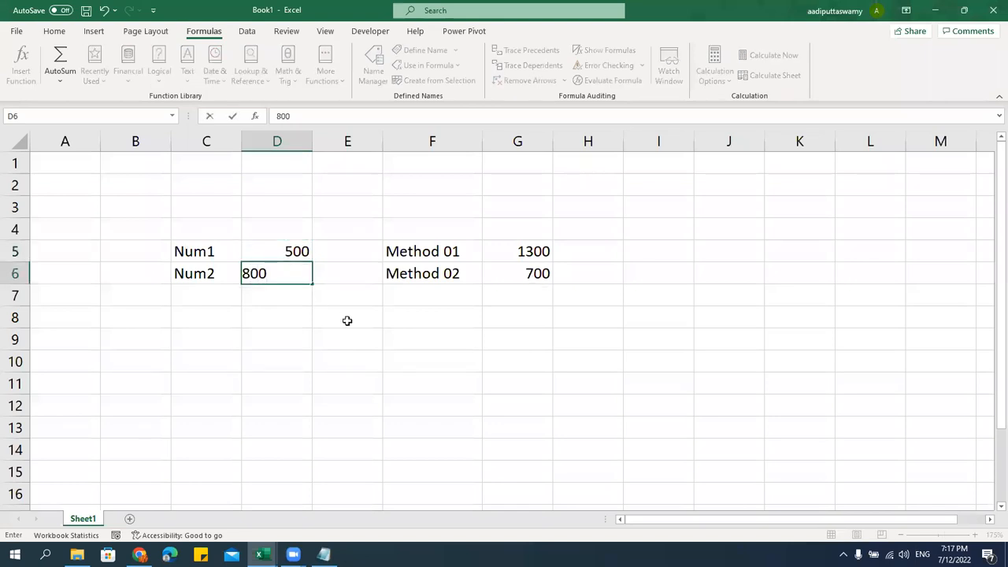
{"action": "key", "text": "Return"}
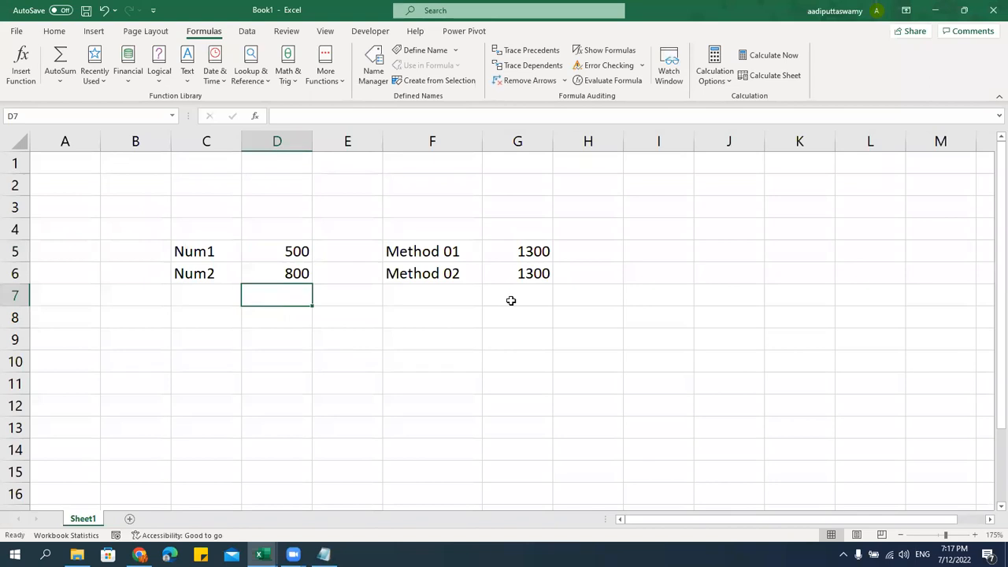
{"action": "left_click", "coordinate": [293, 554]}
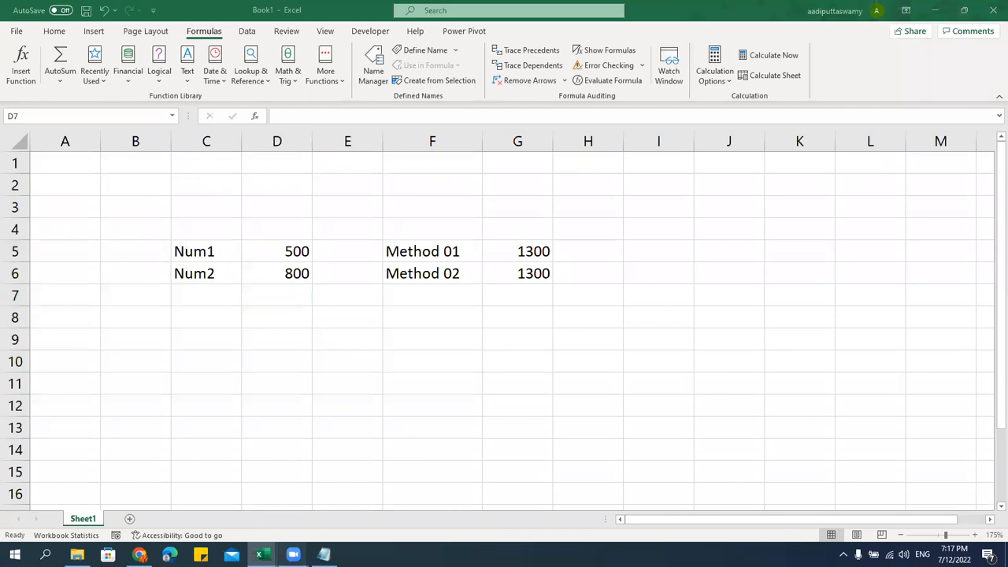
{"action": "left_click", "coordinate": [322, 504]}
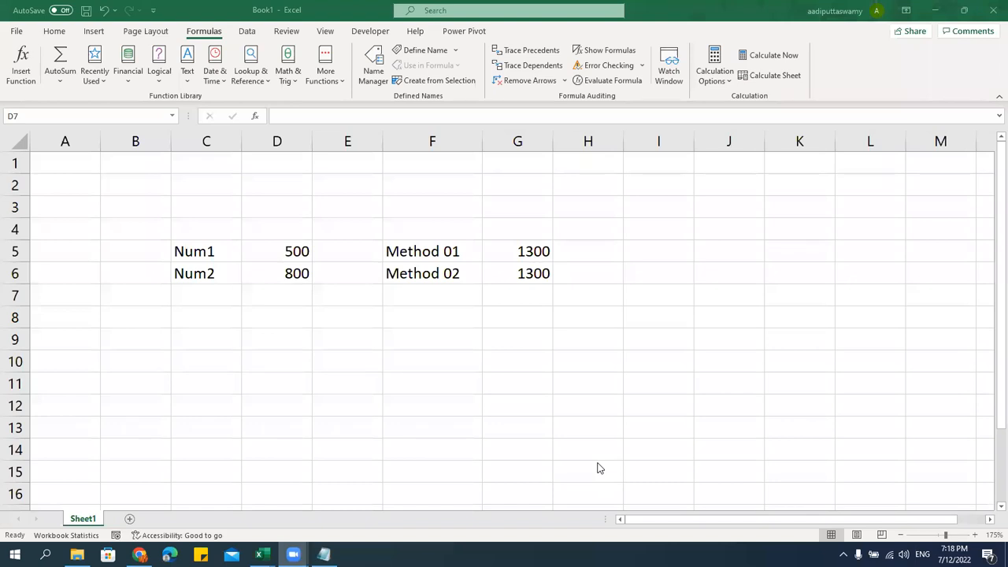
{"action": "left_click", "coordinate": [495, 272]}
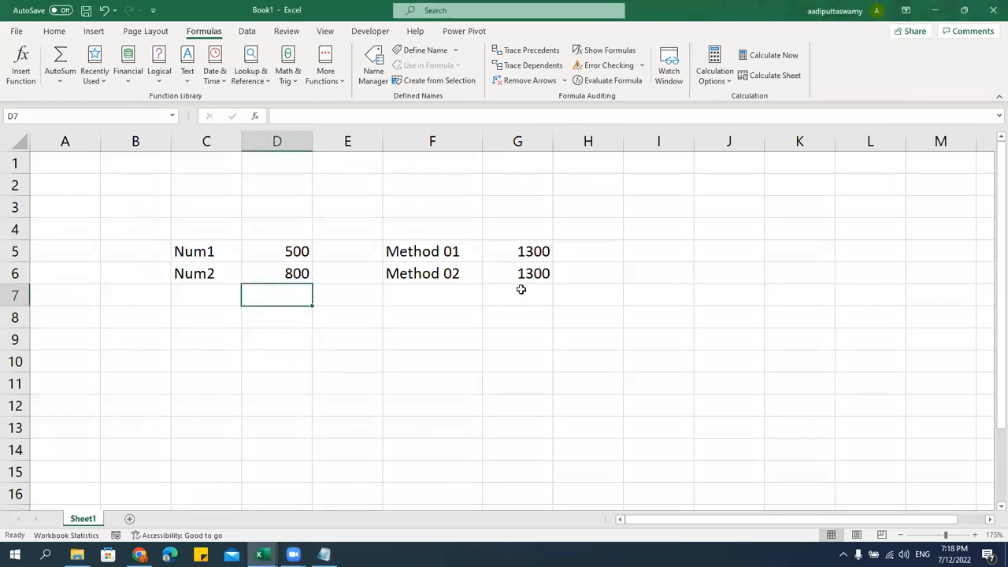
{"action": "left_click", "coordinate": [526, 296]}
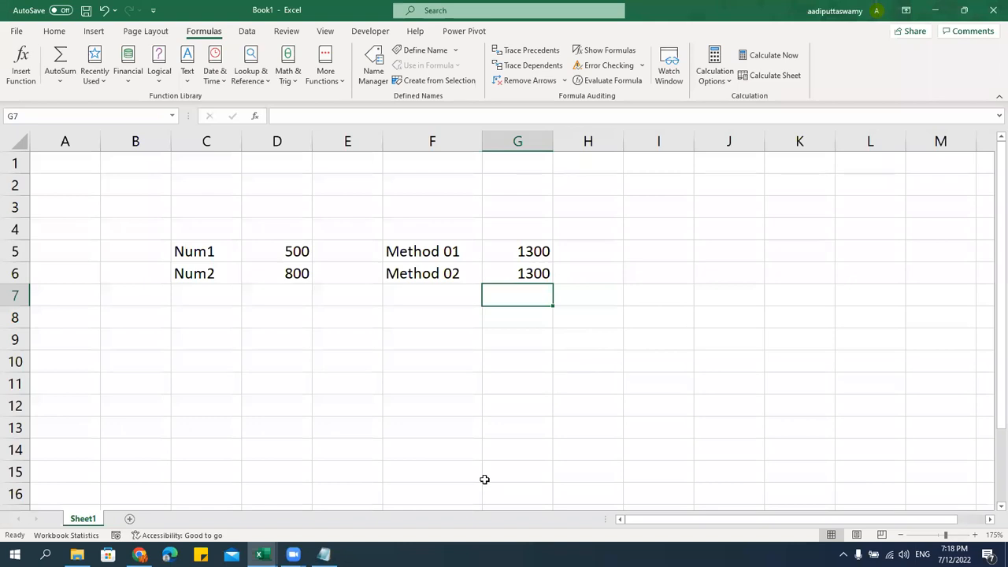
{"action": "key", "text": "ctrl+n"}
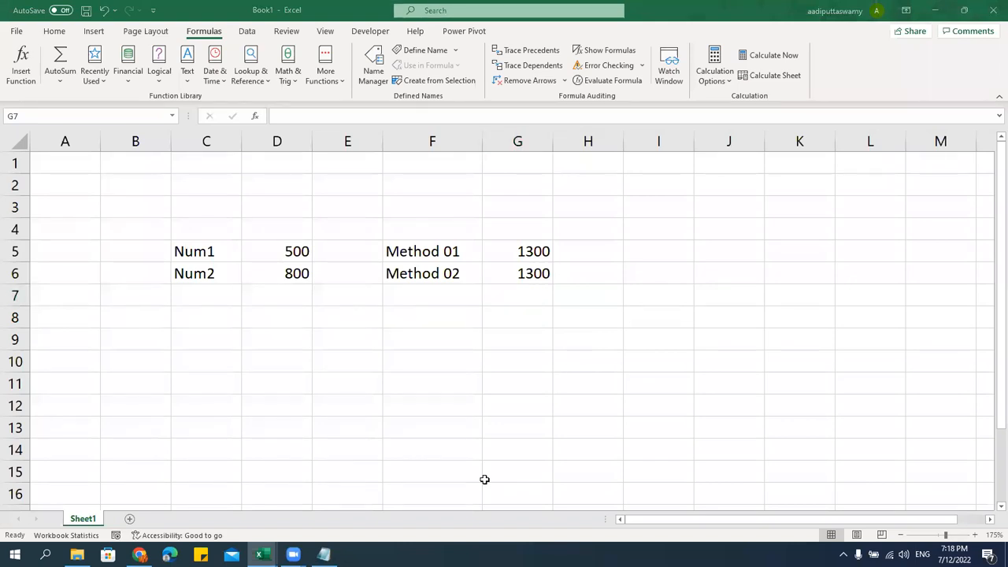
{"action": "left_click", "coordinate": [531, 303]}
{"action": "left_click", "coordinate": [532, 276]}
{"action": "type", "text": "=D5+D6"}
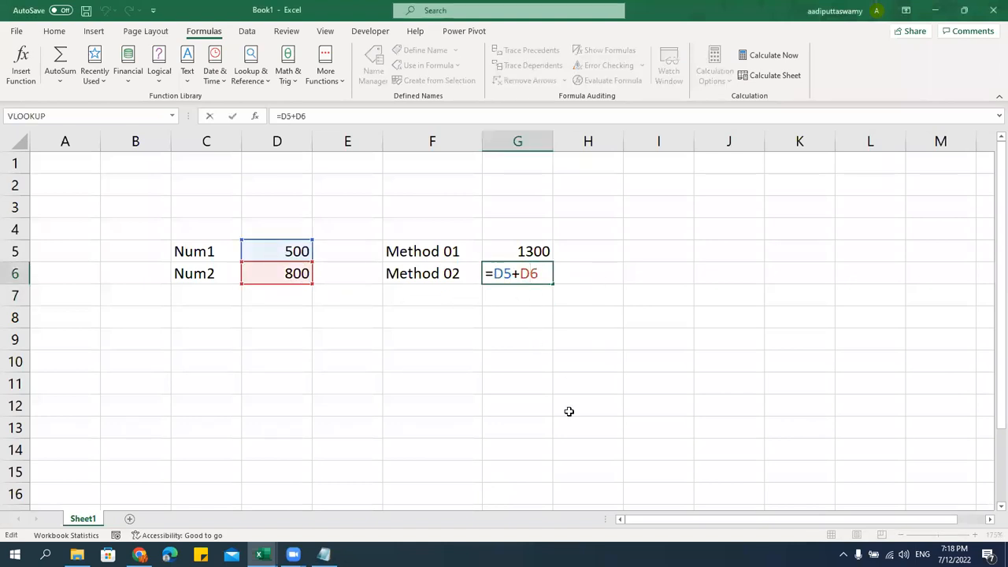
{"action": "key", "text": "ctrl+Return"}
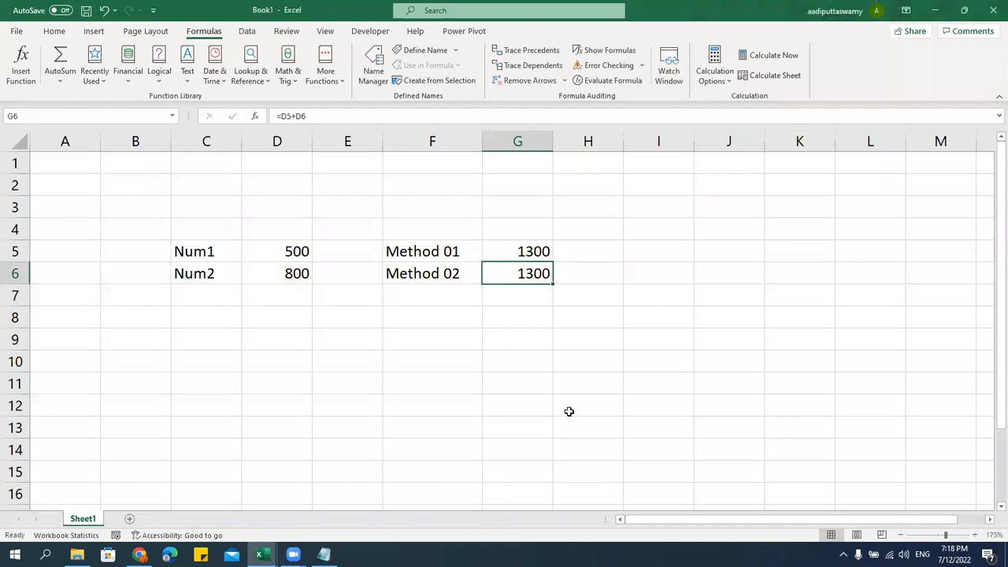
{"action": "double_click", "coordinate": [522, 252]}
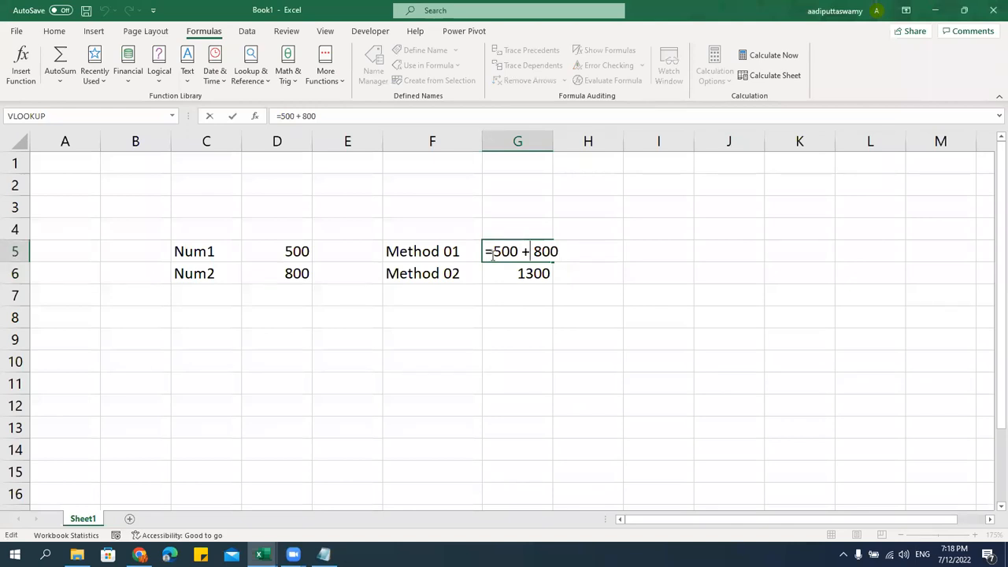
{"action": "left_click_drag", "start_coordinate": [486, 250], "coordinate": [586, 247]}
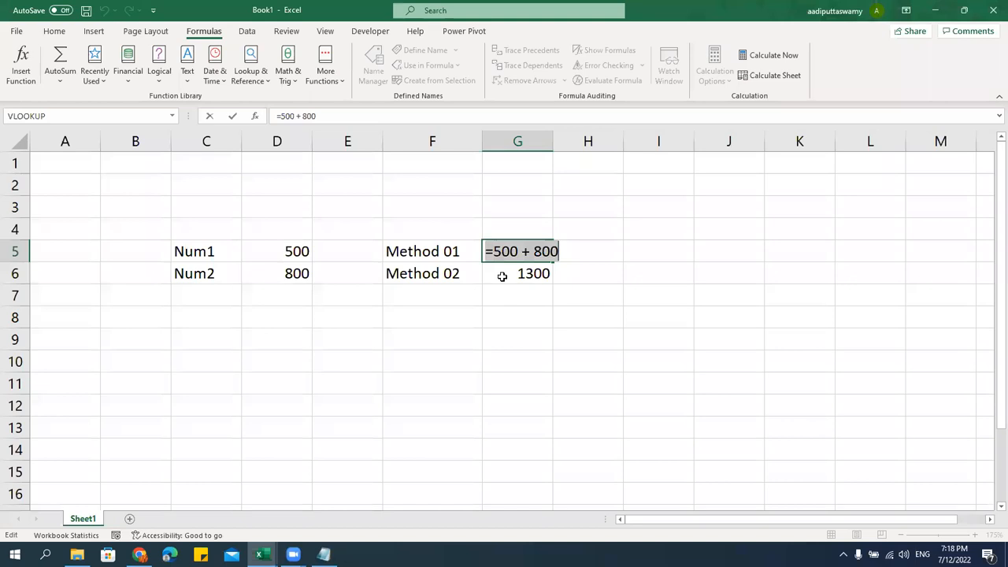
{"action": "left_click", "coordinate": [496, 254]}
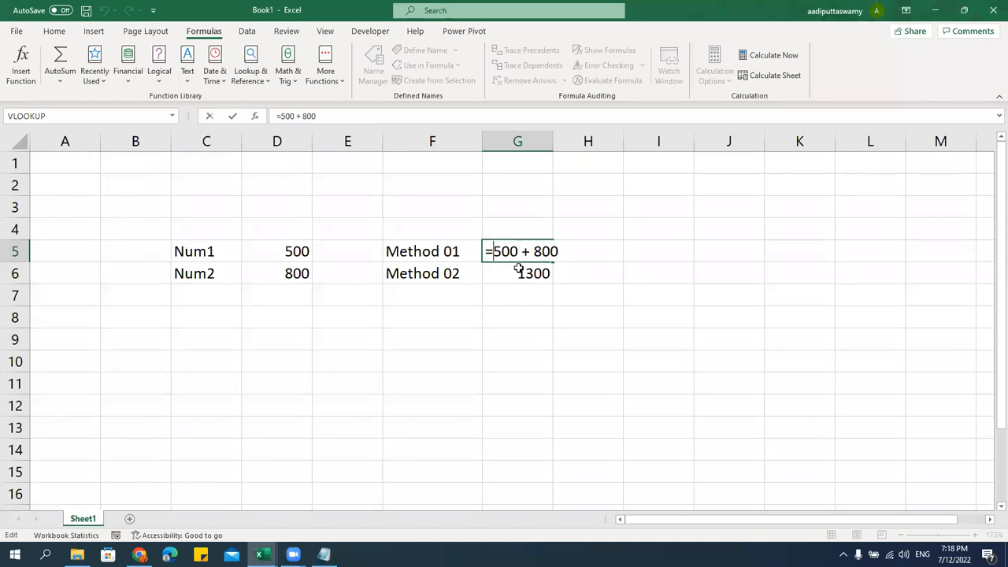
{"action": "left_click_drag", "start_coordinate": [494, 252], "coordinate": [542, 248]}
{"action": "left_click", "coordinate": [525, 275]}
{"action": "double_click", "coordinate": [530, 274]}
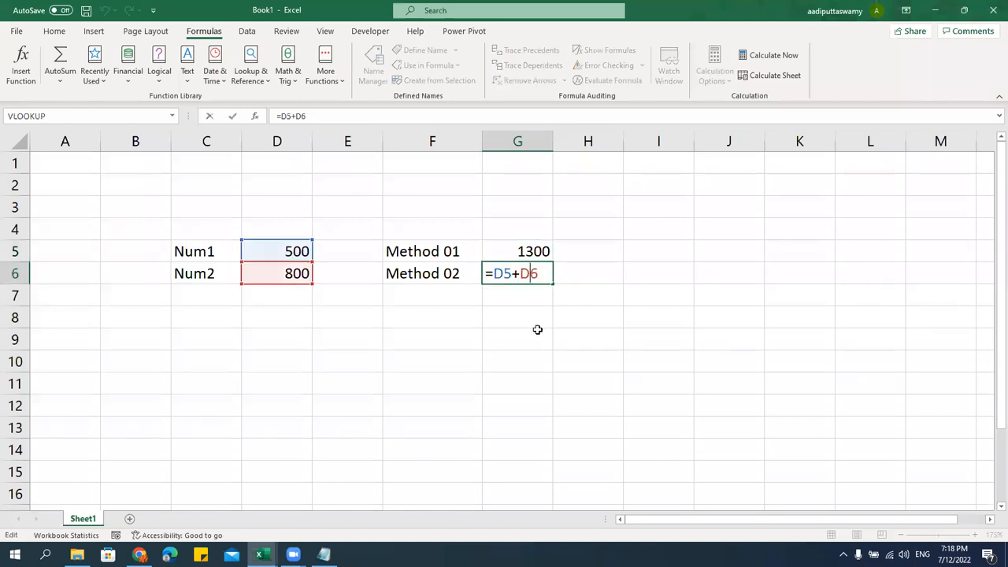
{"action": "key", "text": "ctrl+Return"}
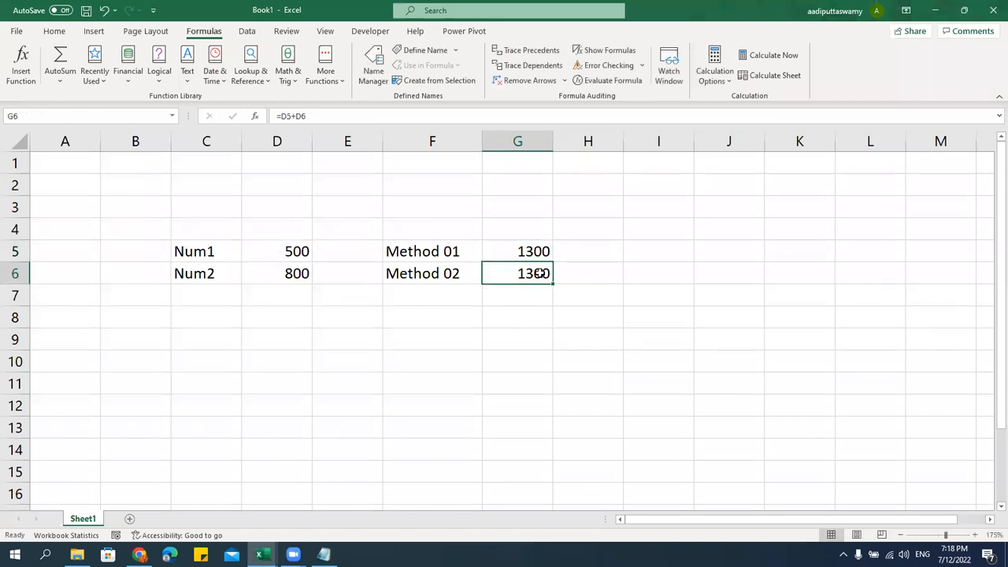
{"action": "left_click", "coordinate": [298, 252]}
{"action": "left_click", "coordinate": [296, 273]}
{"action": "left_click", "coordinate": [297, 252]}
{"action": "left_click", "coordinate": [297, 279]}
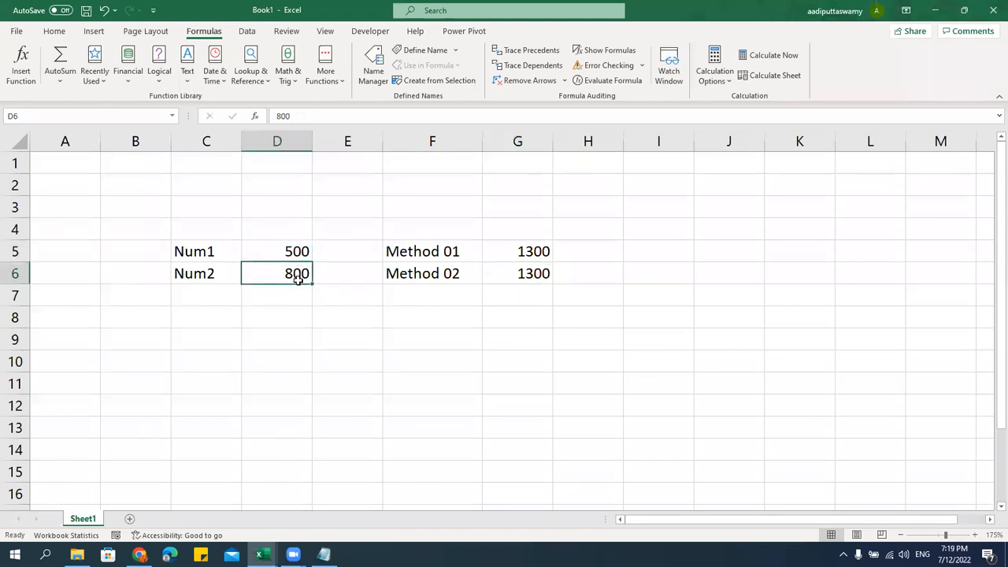
{"action": "left_click", "coordinate": [505, 273]}
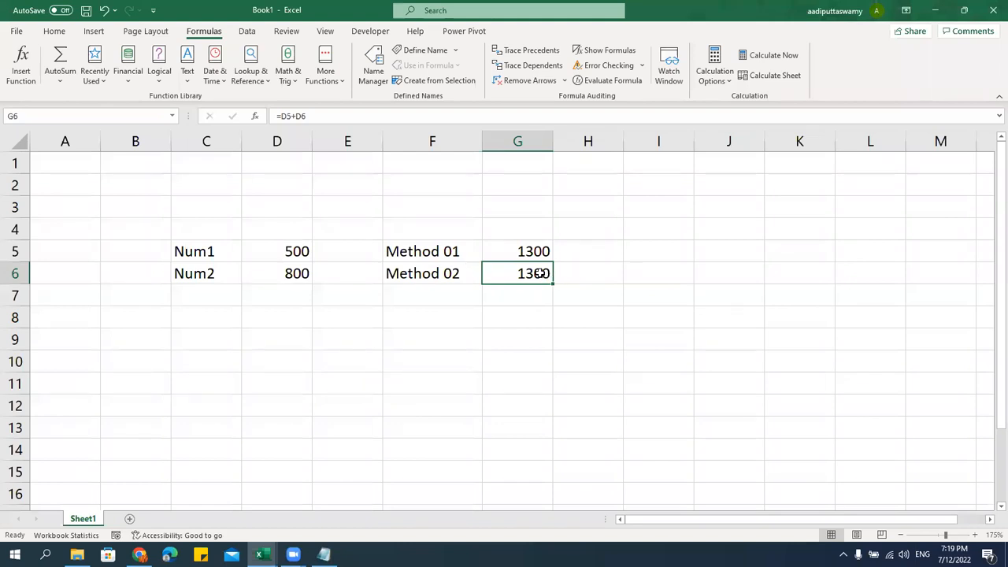
Compare G5's fixed =500 + 800 with G6's =D5+D6, leaving both unchanged
{"action": "double_click", "coordinate": [538, 273]}
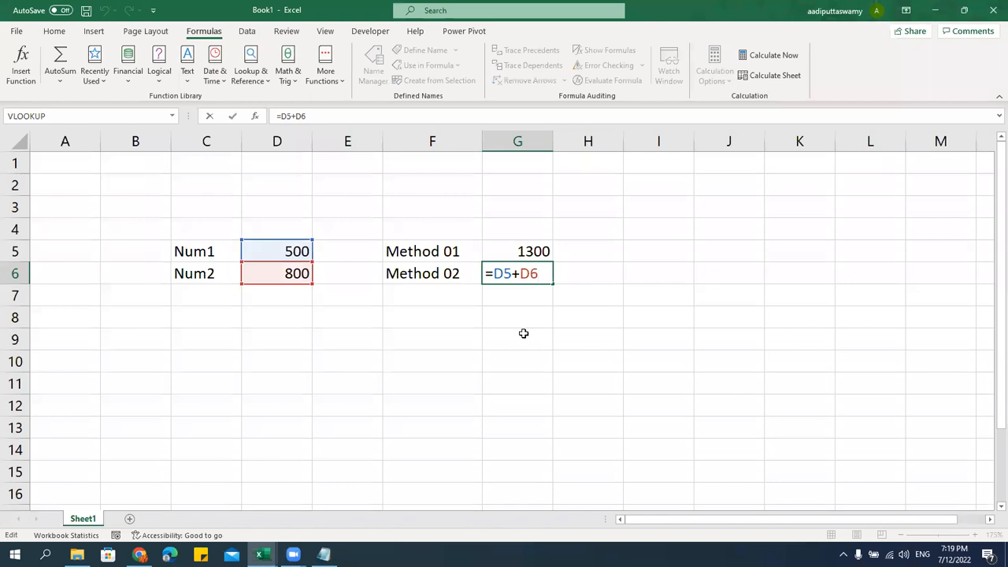
{"action": "left_click", "coordinate": [525, 251]}
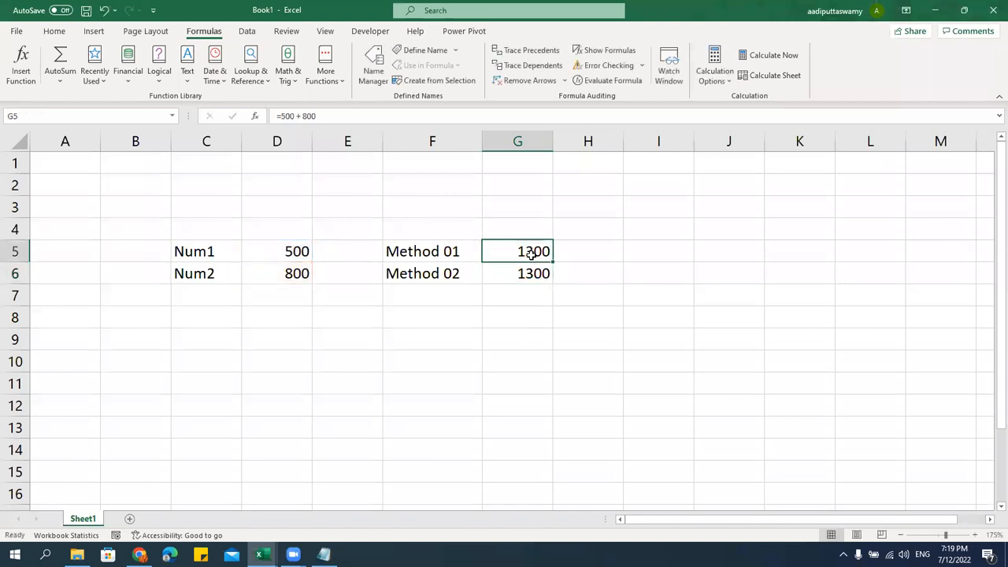
{"action": "double_click", "coordinate": [532, 252]}
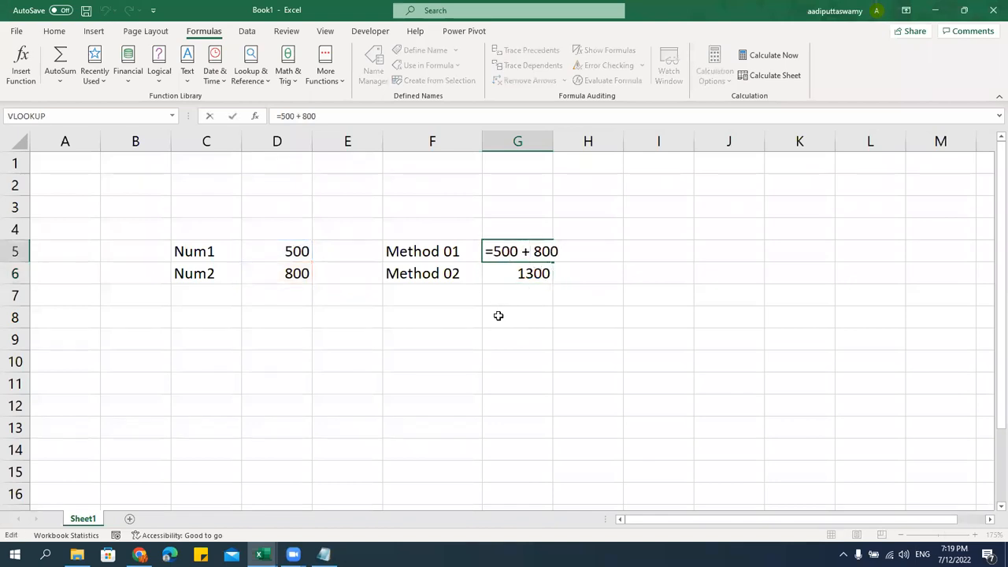
{"action": "key", "text": "Escape"}
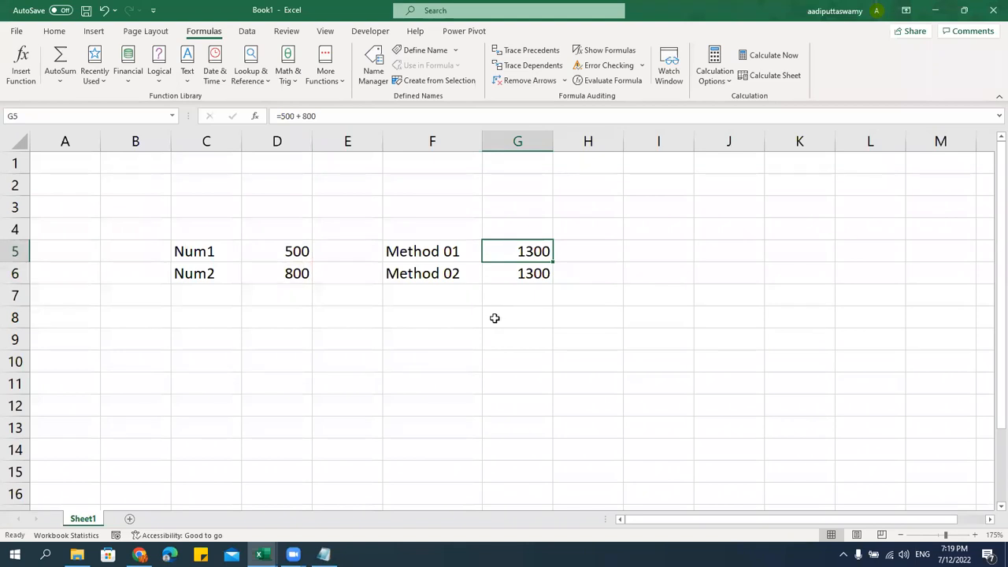
{"action": "double_click", "coordinate": [528, 269]}
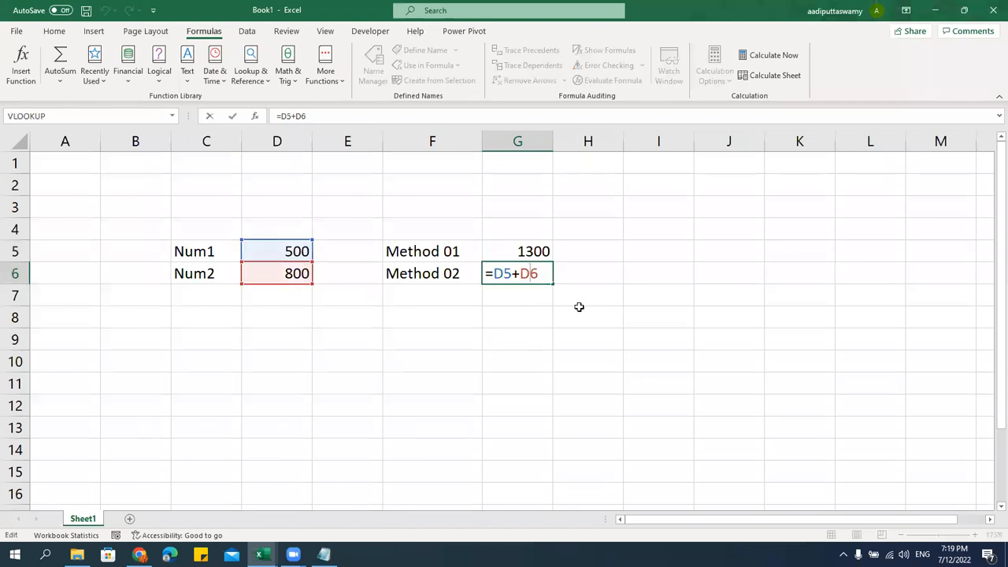
{"action": "key", "text": "Escape"}
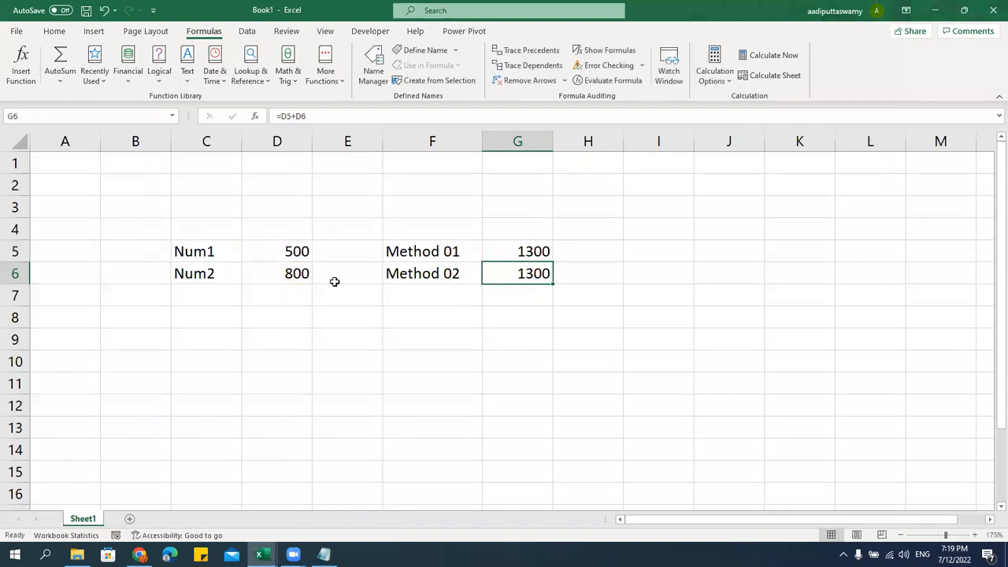
Show that G6's =D5+D6 draws on the values 500 and 800 in D5:D6
{"action": "left_click", "coordinate": [312, 255]}
{"action": "left_click", "coordinate": [307, 269]}
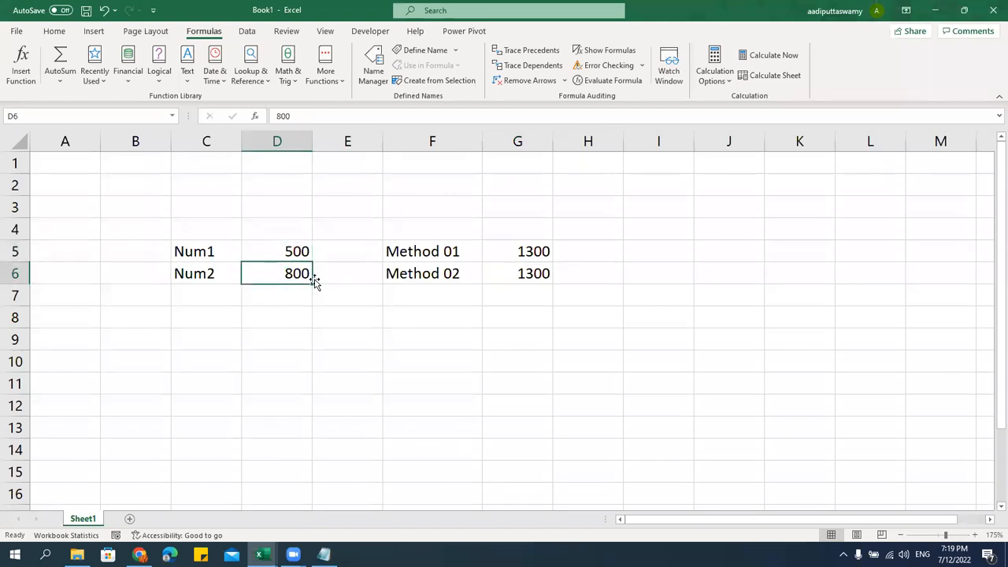
{"action": "left_click", "coordinate": [340, 312]}
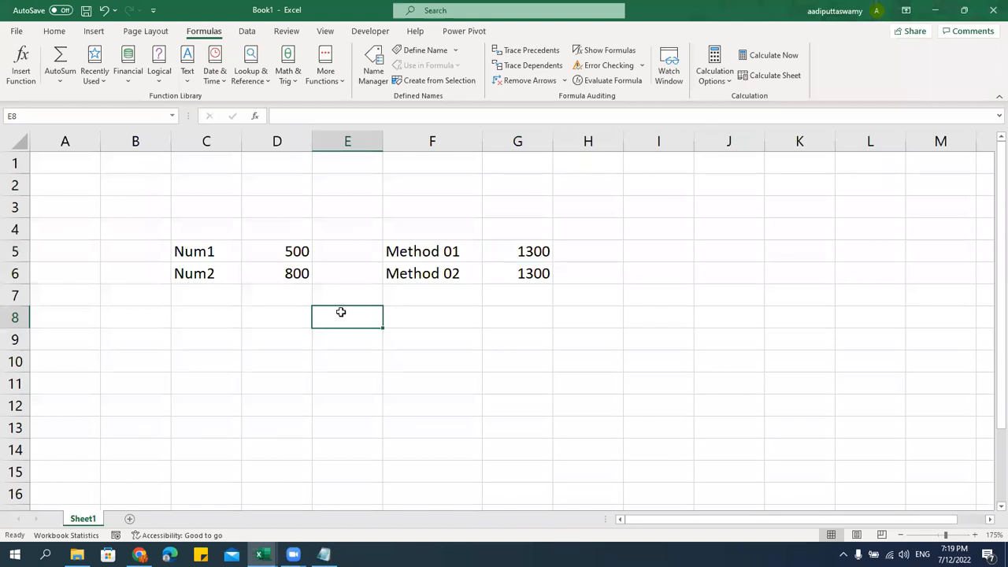
{"action": "double_click", "coordinate": [510, 276]}
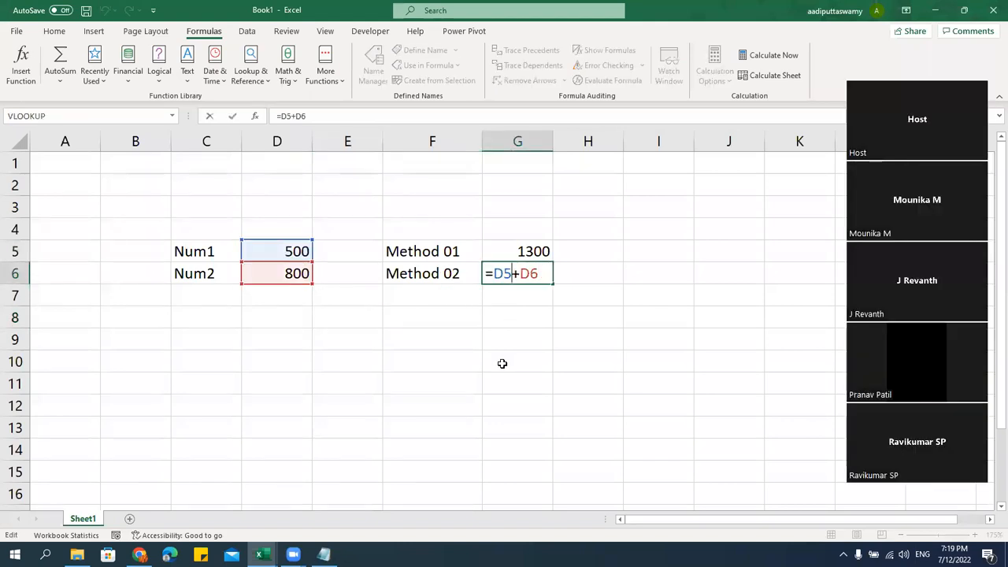
{"action": "left_click", "coordinate": [467, 326]}
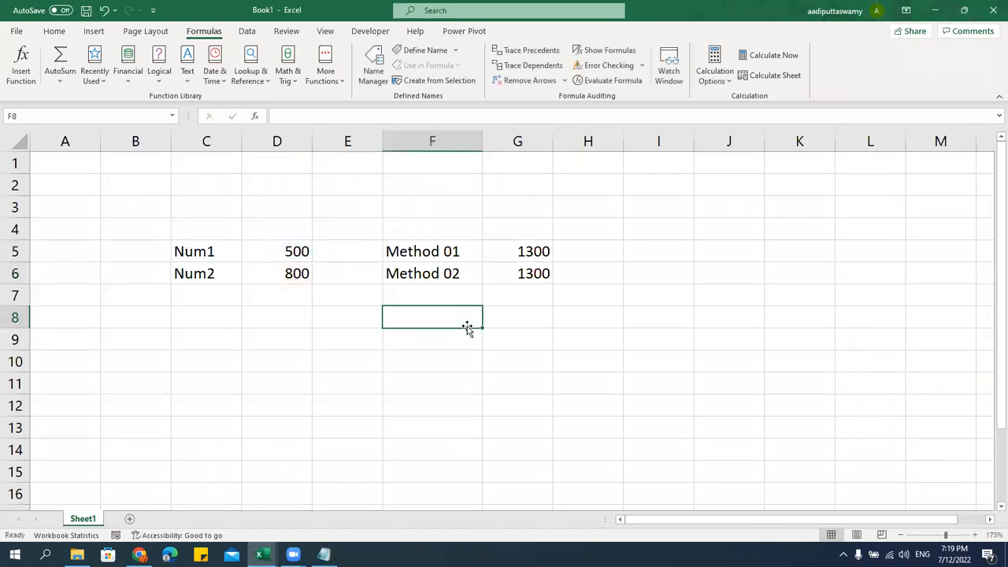
{"action": "left_click", "coordinate": [288, 250]}
{"action": "left_click", "coordinate": [298, 272]}
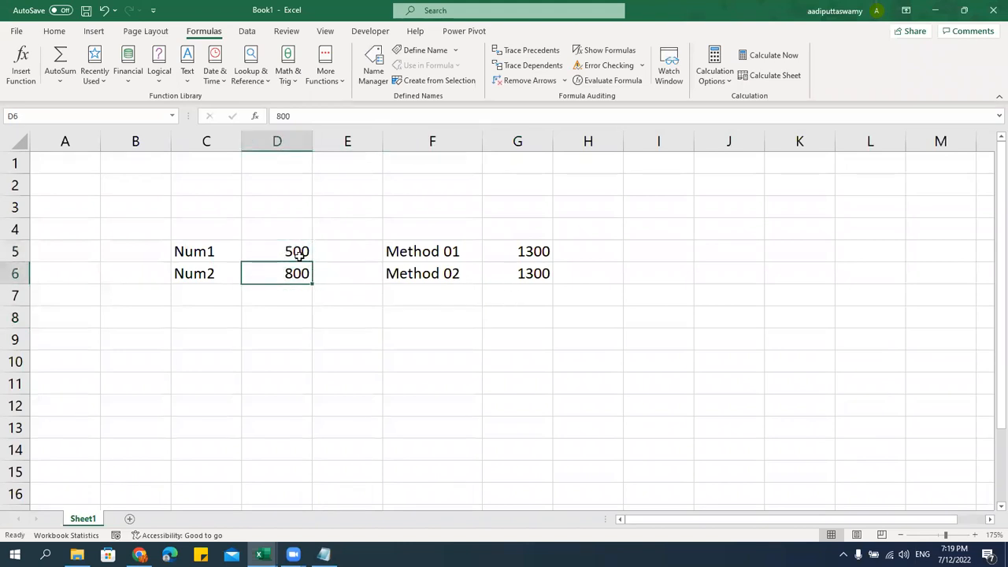
{"action": "left_click", "coordinate": [495, 273]}
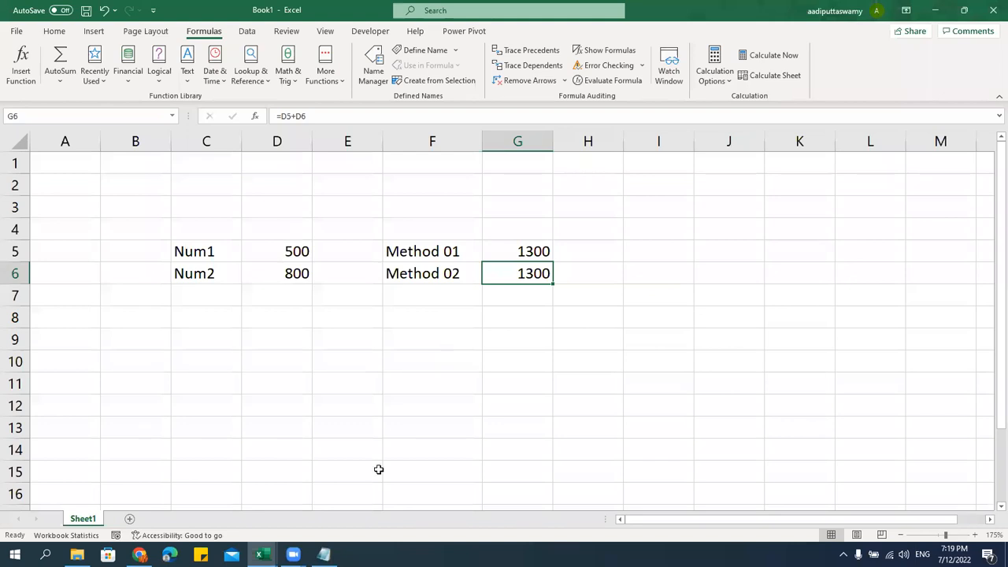
Under the Notepad Reference heading, list '- Relative', '- Absolute' and '- Mixed' on separate lines
{"action": "left_click", "coordinate": [323, 554]}
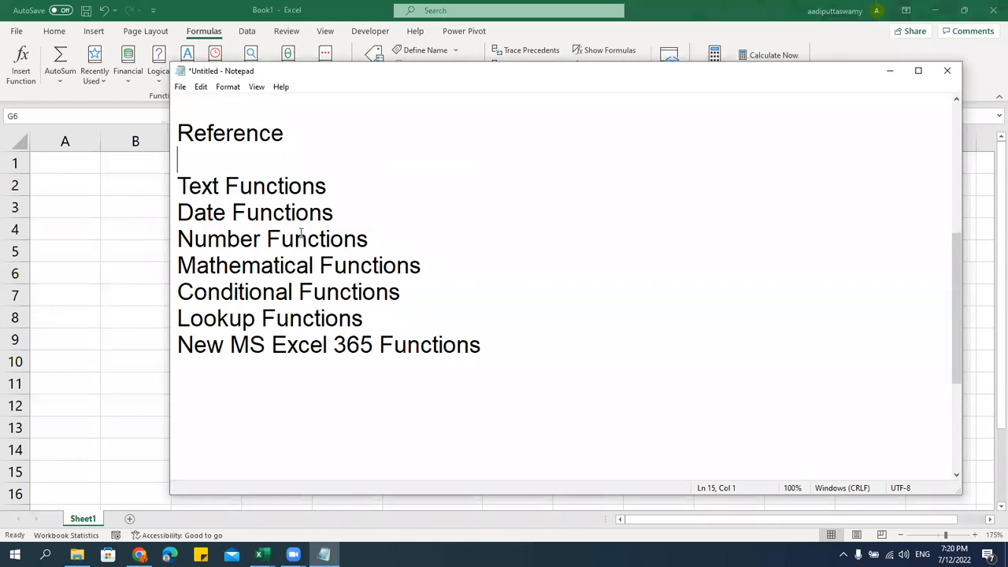
{"action": "key", "text": "Return"}
{"action": "key", "text": "Return"}
{"action": "key", "text": "Return"}
{"action": "key", "text": "Return"}
{"action": "key", "text": "Return"}
{"action": "key", "text": "Return"}
{"action": "key", "text": "Return"}
{"action": "key", "text": "Return"}
{"action": "key", "text": "Return"}
{"action": "key", "text": "Return"}
{"action": "key", "text": "Return"}
{"action": "key", "text": "Return"}
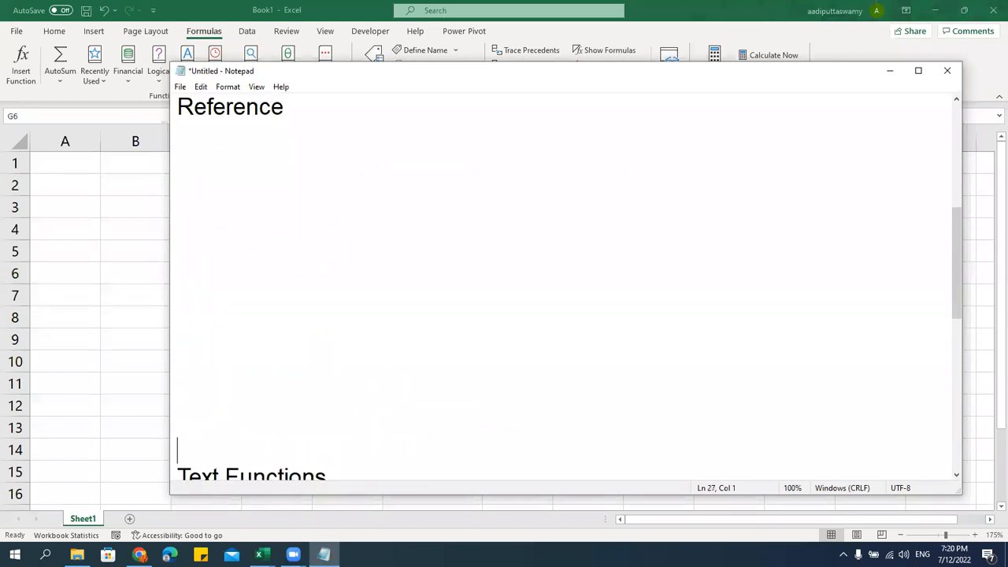
{"action": "scroll", "coordinate": [565, 284], "scroll_direction": "up", "scroll_amount": 1}
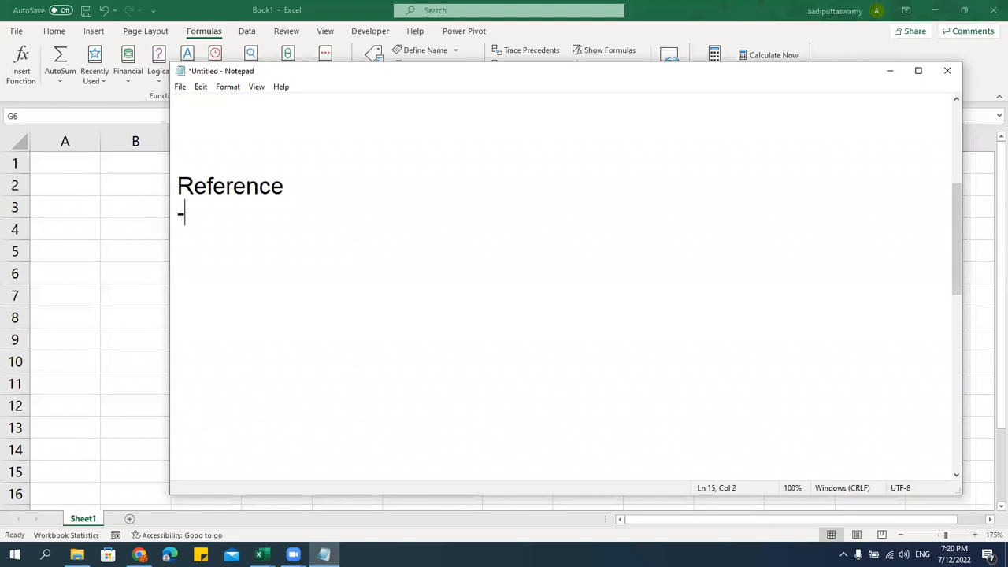
{"action": "type", "text": "Relative"}
{"action": "key", "text": "Return"}
{"action": "type", "text": "- Absou"}
{"action": "key", "text": "BackSpace"}
{"action": "type", "text": "lute"}
{"action": "key", "text": "Return"}
{"action": "type", "text": "- MI"}
{"action": "type", "text": "ixed"}
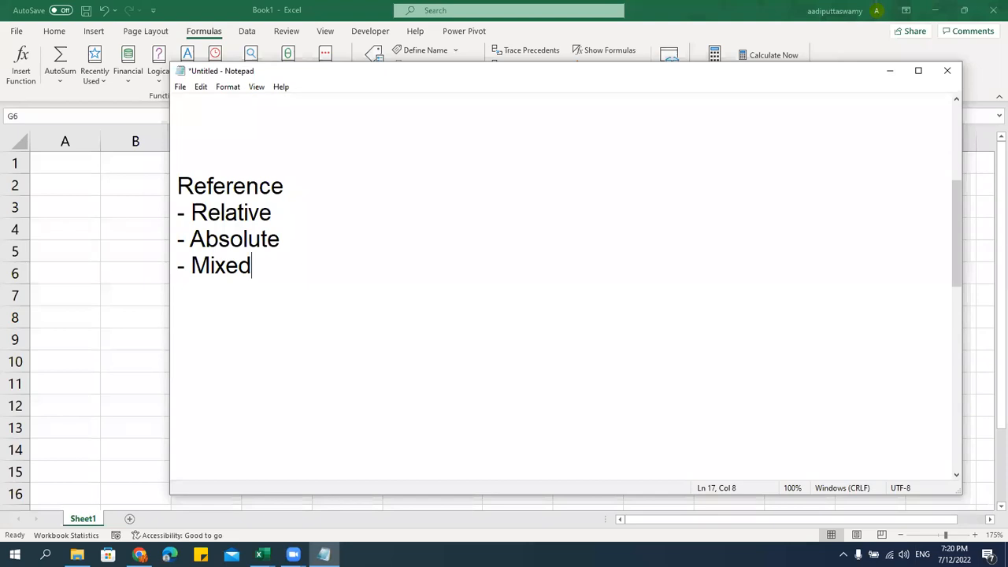
{"action": "key", "text": "alt+Tab"}
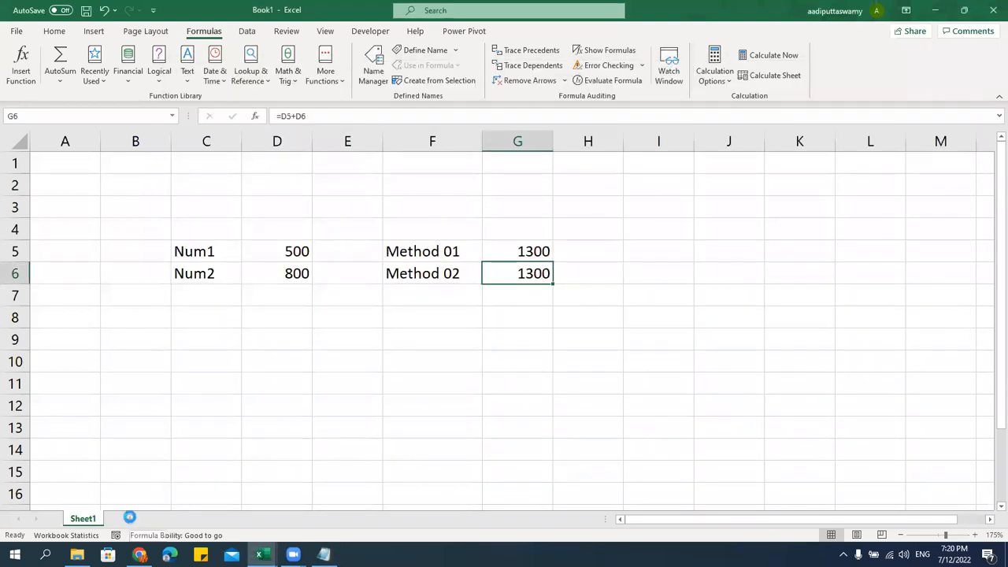
Add Sheet2, put a Region header in D5 and fill Region01–Region05 down D6:D10
{"action": "left_click", "coordinate": [129, 519]}
{"action": "left_click", "coordinate": [142, 252]}
{"action": "scroll", "coordinate": [359, 317], "scroll_direction": "up", "scroll_amount": 4}
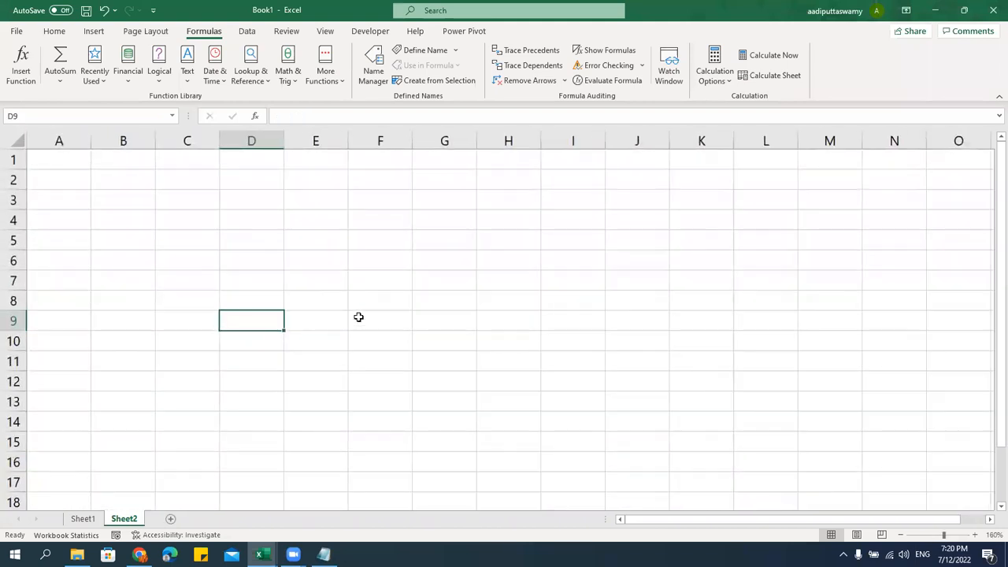
{"action": "left_click", "coordinate": [187, 223]}
{"action": "left_click", "coordinate": [248, 239]}
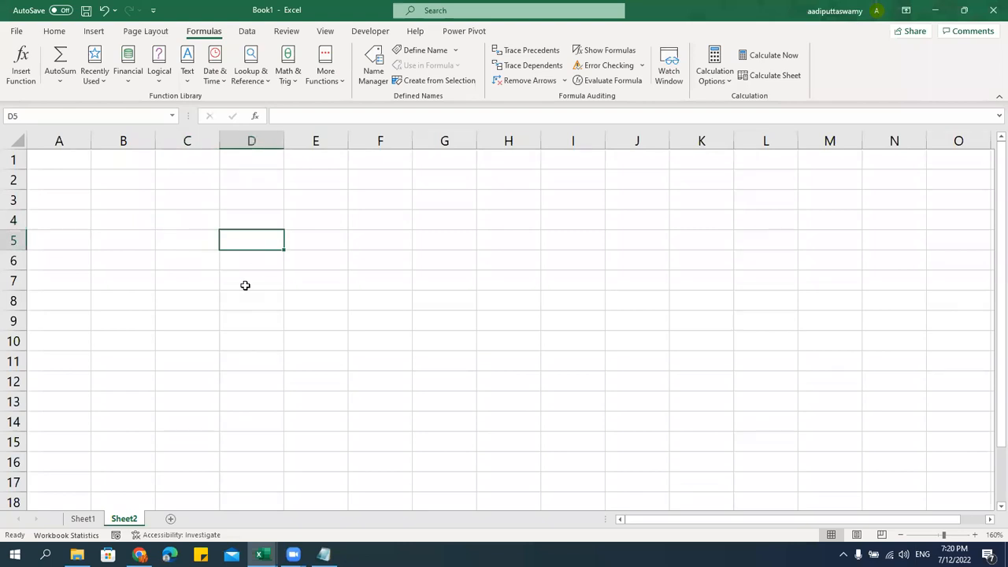
{"action": "type", "text": "Region01"}
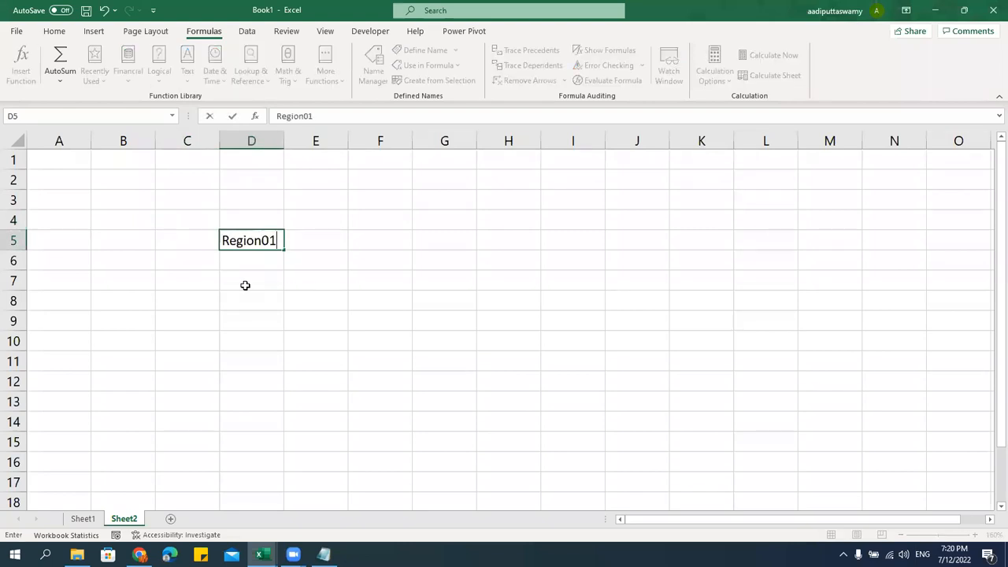
{"action": "key", "text": "BackSpace"}
{"action": "key", "text": "BackSpace"}
{"action": "key", "text": "Return"}
{"action": "type", "text": "Region01"}
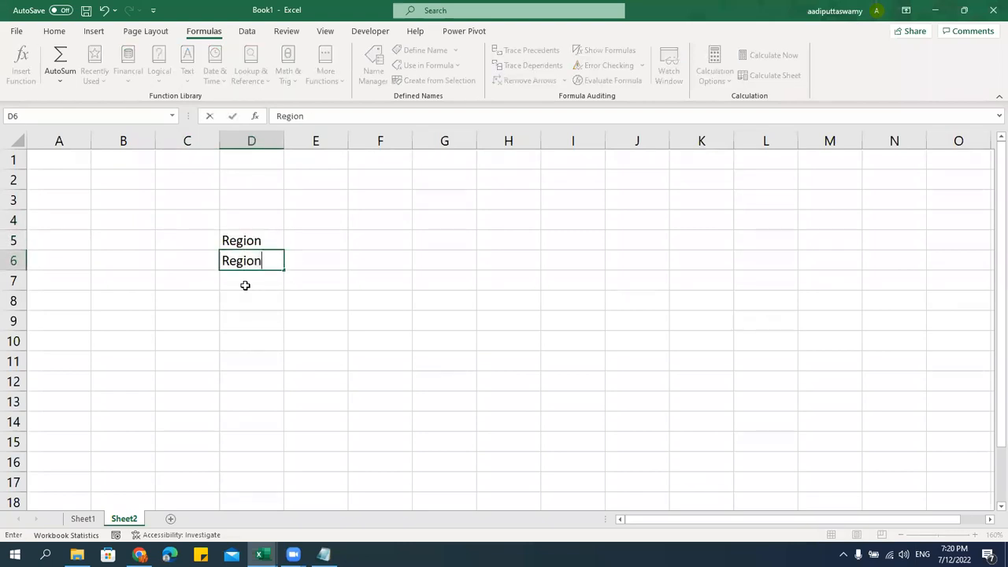
{"action": "key", "text": "Return"}
{"action": "left_click", "coordinate": [255, 259]}
{"action": "left_click_drag", "start_coordinate": [284, 269], "coordinate": [281, 360]}
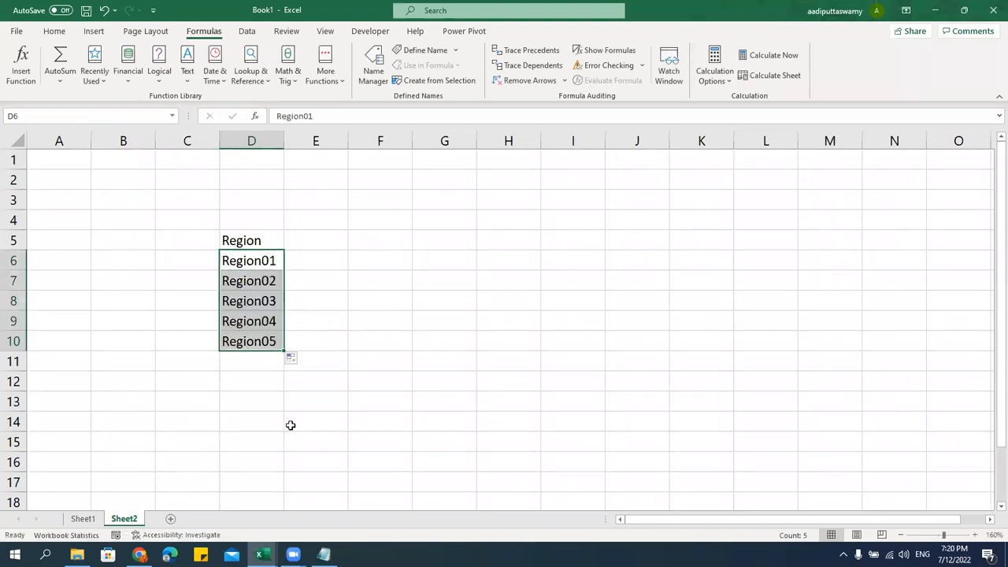
Enter 2015 and 2016 in E5:F5 and extend the year series to 2018 in H5
{"action": "left_click", "coordinate": [304, 237]}
{"action": "type", "text": "2015"}
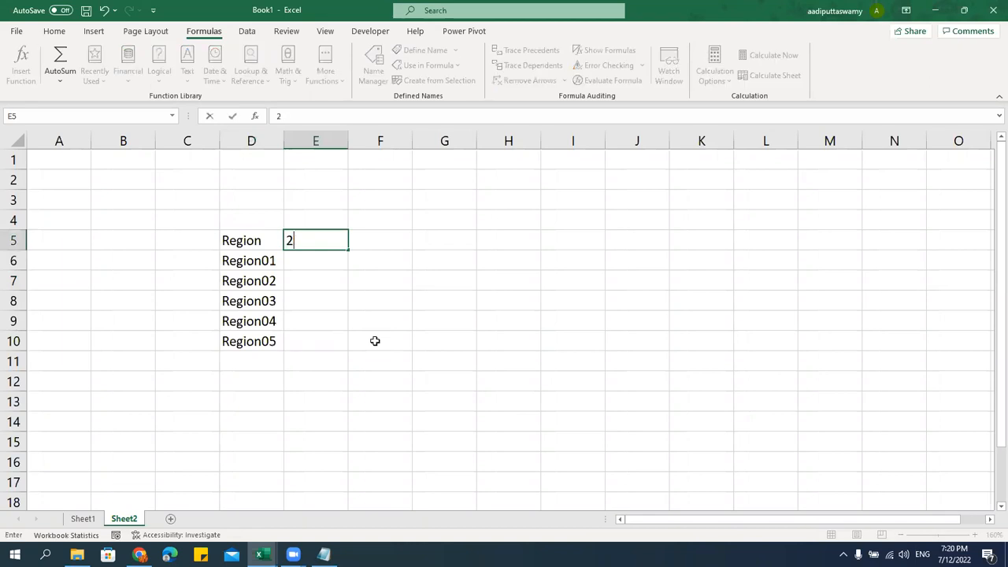
{"action": "key", "text": "Return"}
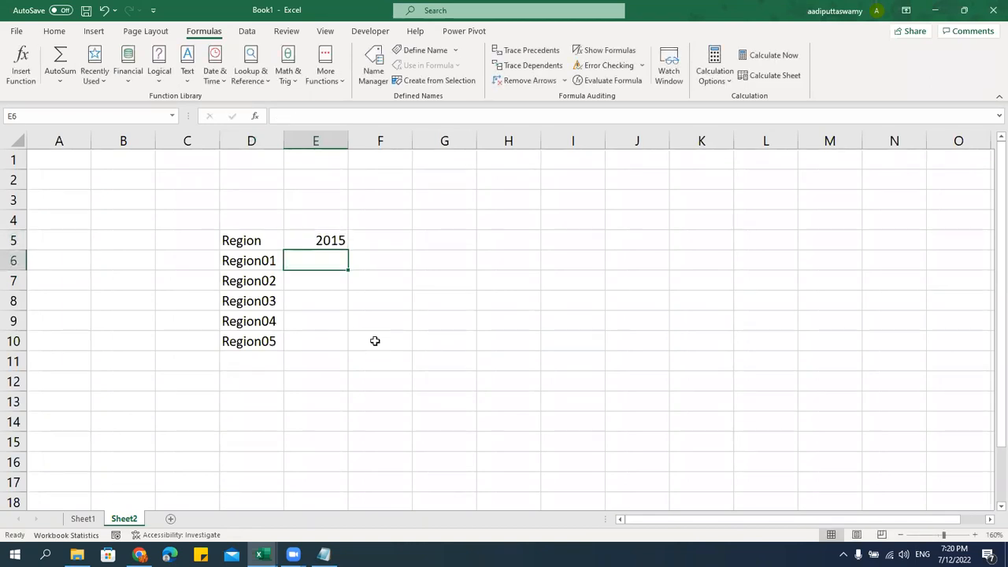
{"action": "key", "text": "Up"}
{"action": "key", "text": "Right"}
{"action": "left_click", "coordinate": [315, 237]}
{"action": "left_click", "coordinate": [368, 241]}
{"action": "type", "text": "2016"}
{"action": "key", "text": "Return"}
{"action": "left_click_drag", "start_coordinate": [322, 239], "coordinate": [382, 252]}
{"action": "left_click_drag", "start_coordinate": [317, 244], "coordinate": [533, 249]}
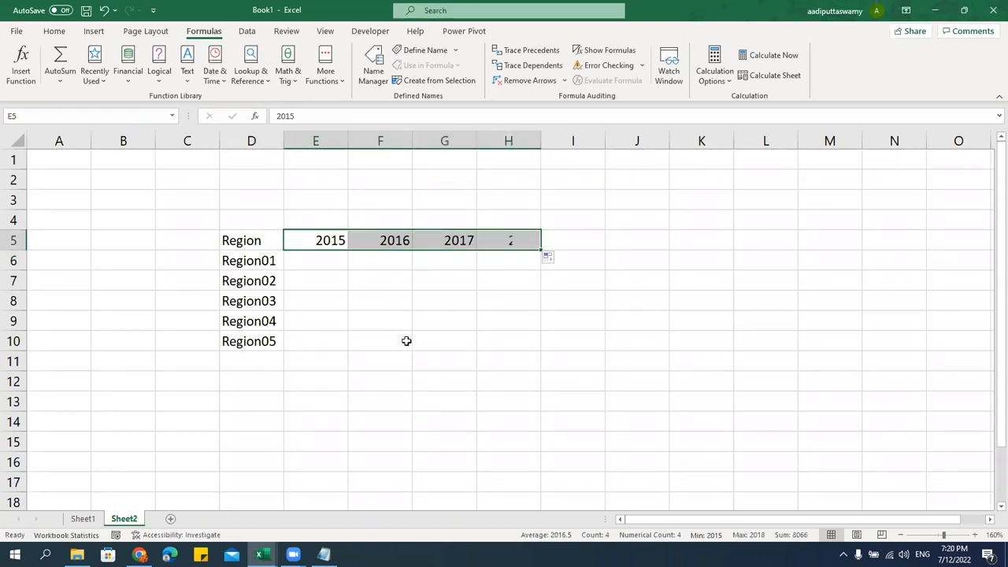
{"action": "left_click", "coordinate": [338, 260]}
{"action": "left_click_drag", "start_coordinate": [334, 265], "coordinate": [496, 342]}
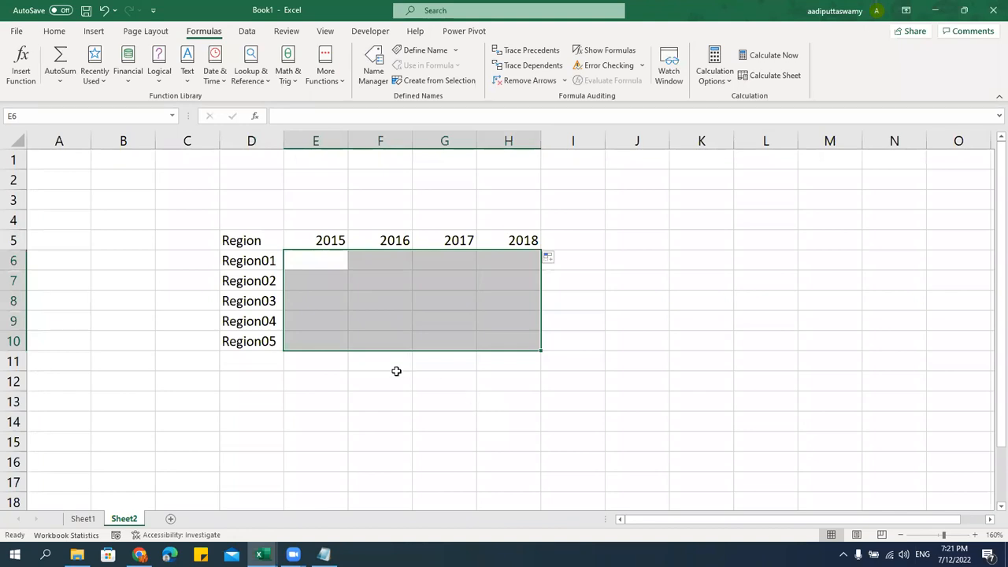
{"action": "left_click", "coordinate": [336, 268]}
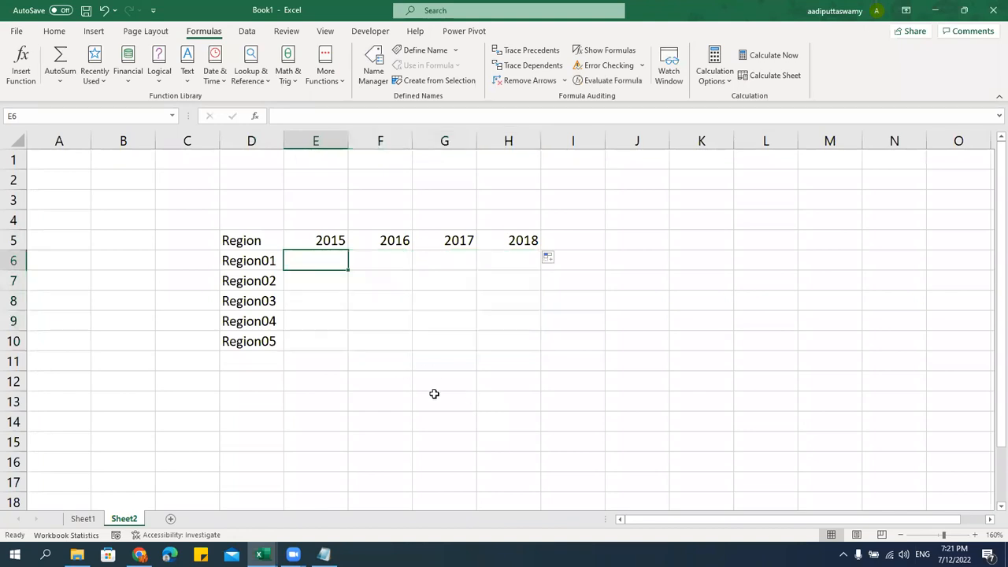
Enter =RANDBETWEEN(100,1000) in E6 and fill it down and across E6:H10
{"action": "type", "text": "=rand"}
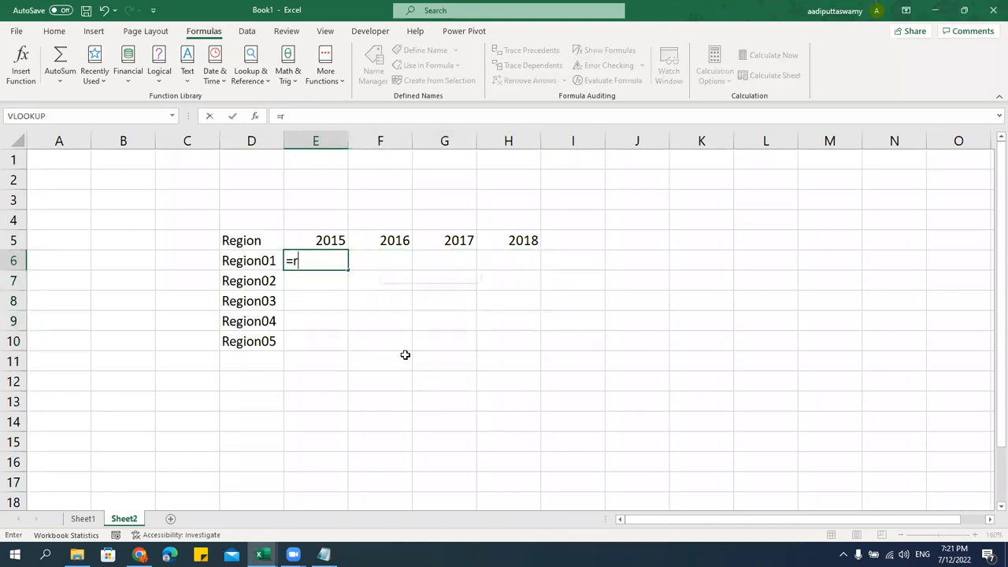
{"action": "key", "text": "Down"}
{"action": "key", "text": "Down"}
{"action": "key", "text": "Tab"}
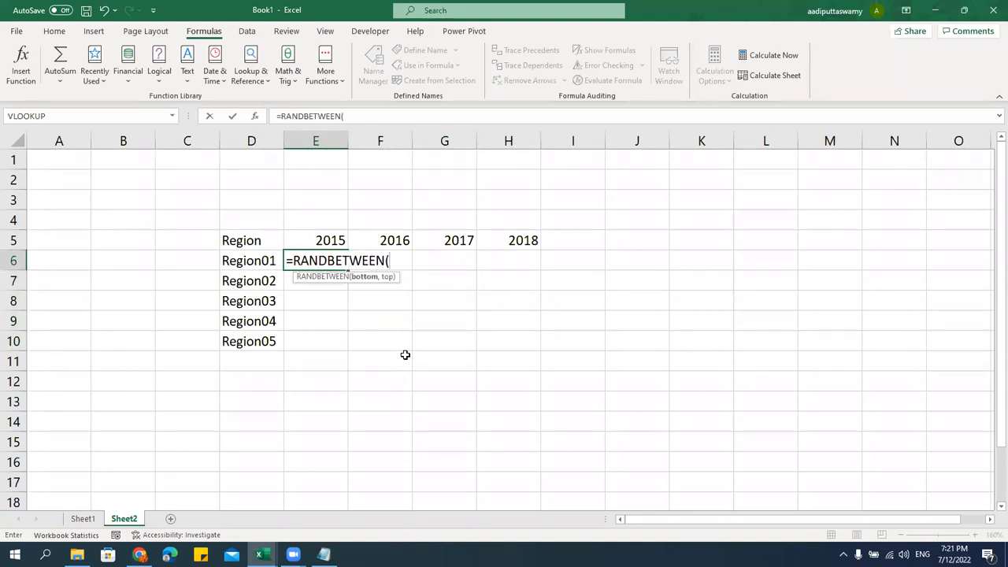
{"action": "type", "text": "100,1000"}
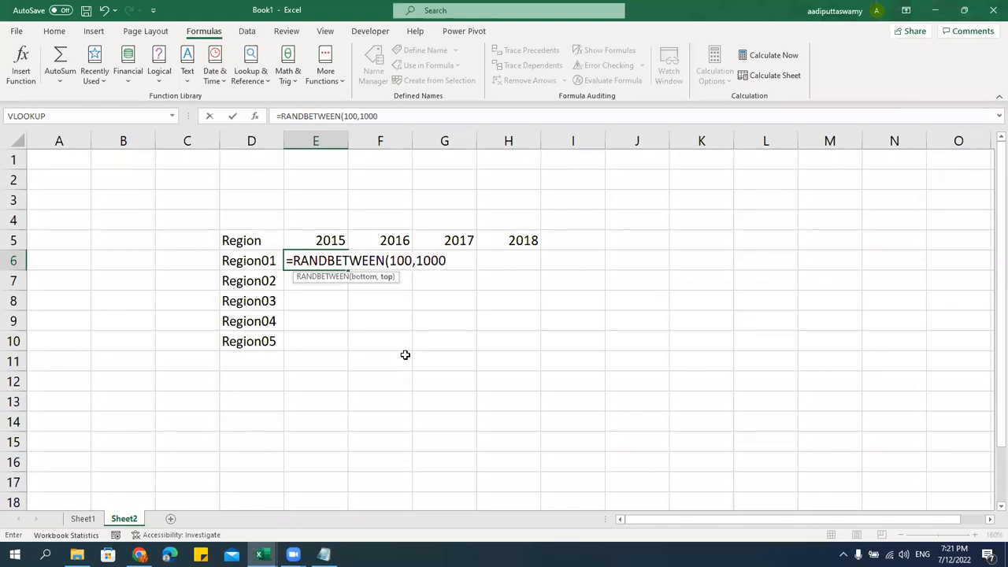
{"action": "left_click", "coordinate": [405, 355]}
{"action": "left_click_drag", "start_coordinate": [339, 263], "coordinate": [508, 339]}
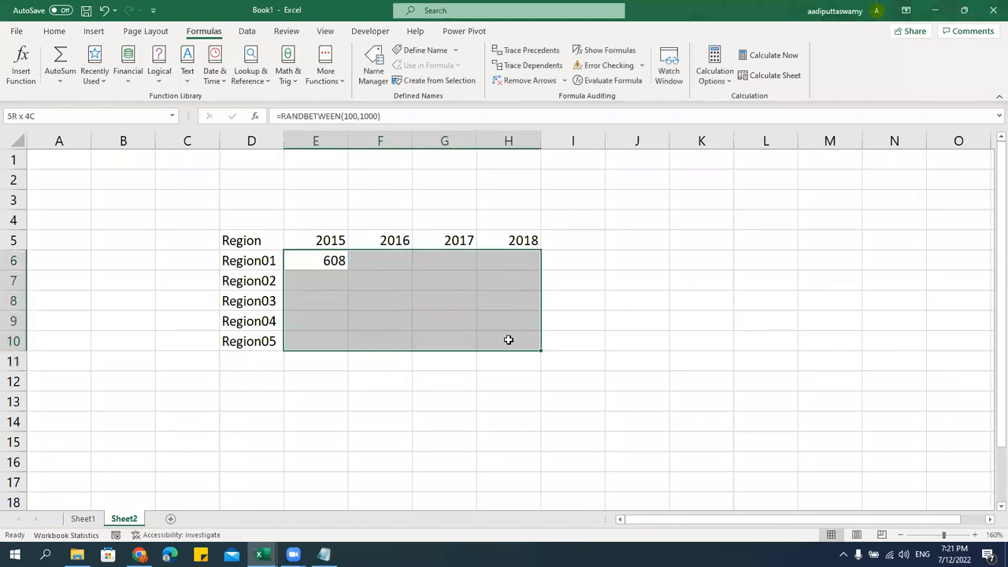
{"action": "left_click", "coordinate": [394, 308]}
{"action": "double_click", "coordinate": [329, 259]}
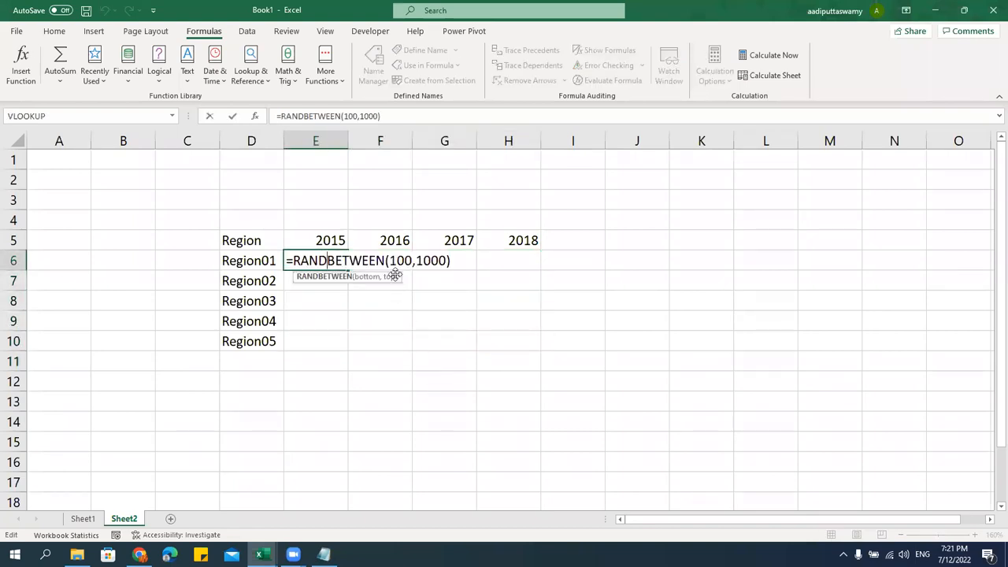
{"action": "key", "text": "Escape"}
{"action": "left_click_drag", "start_coordinate": [324, 259], "coordinate": [519, 344]}
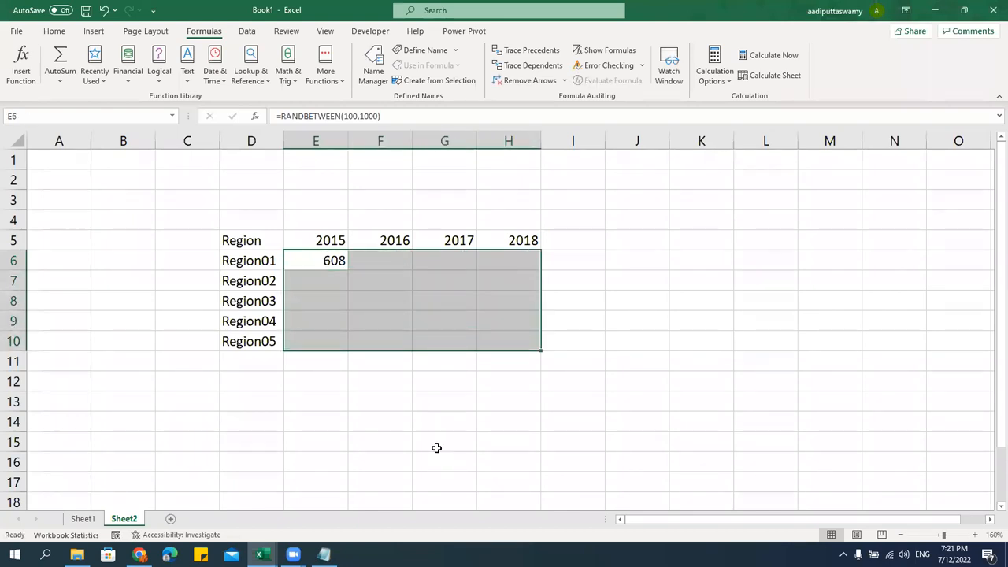
{"action": "key", "text": "ctrl+d"}
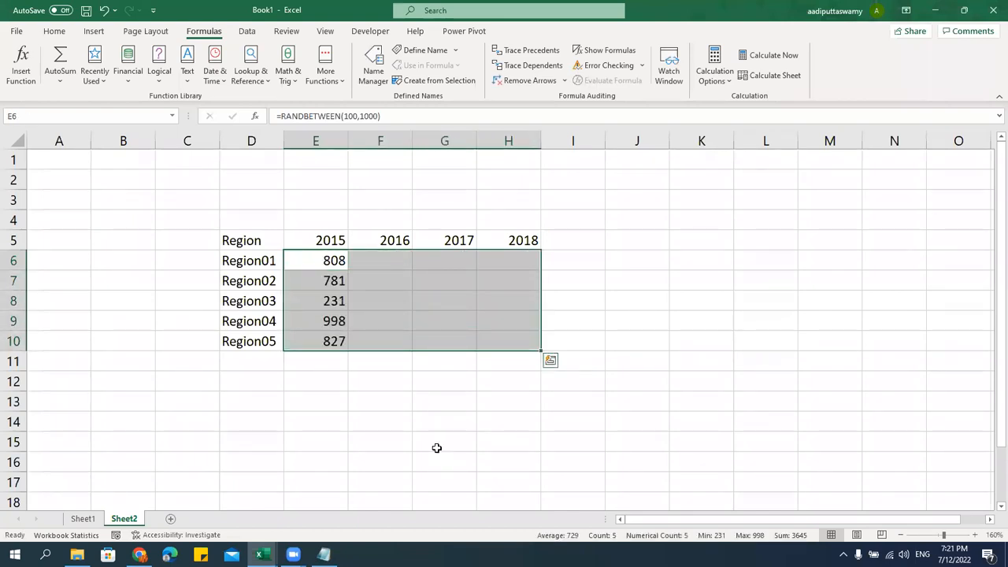
{"action": "key", "text": "ctrl+r"}
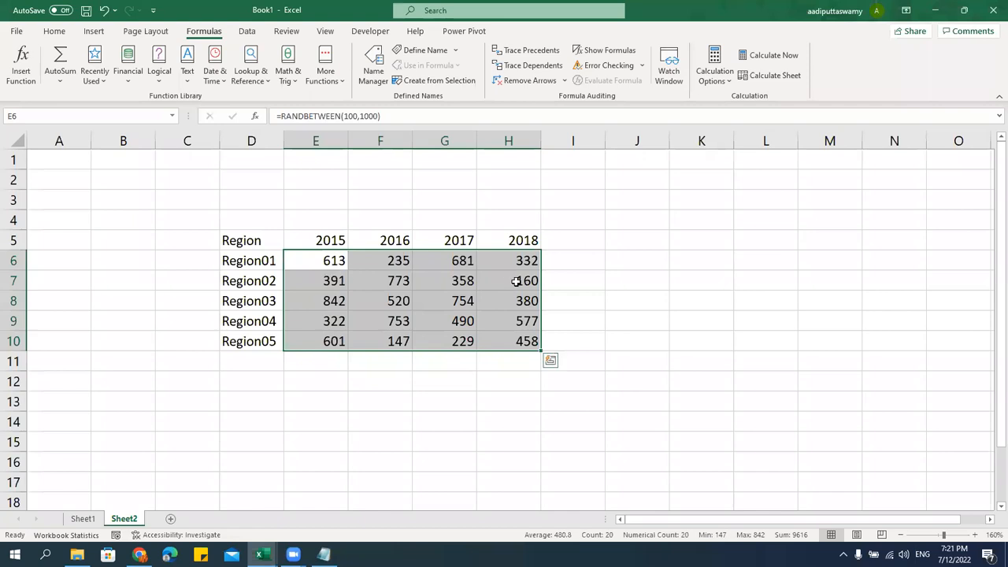
Copy the random-number block, recalculate it with F9, and reselect E6:H10
{"action": "key", "text": "ctrl+c"}
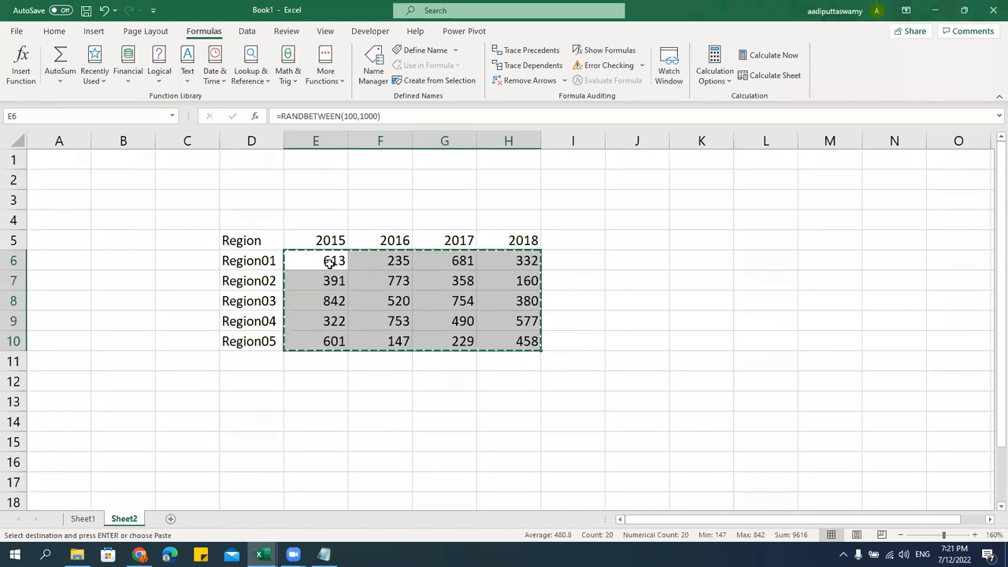
{"action": "right_click", "coordinate": [330, 264]}
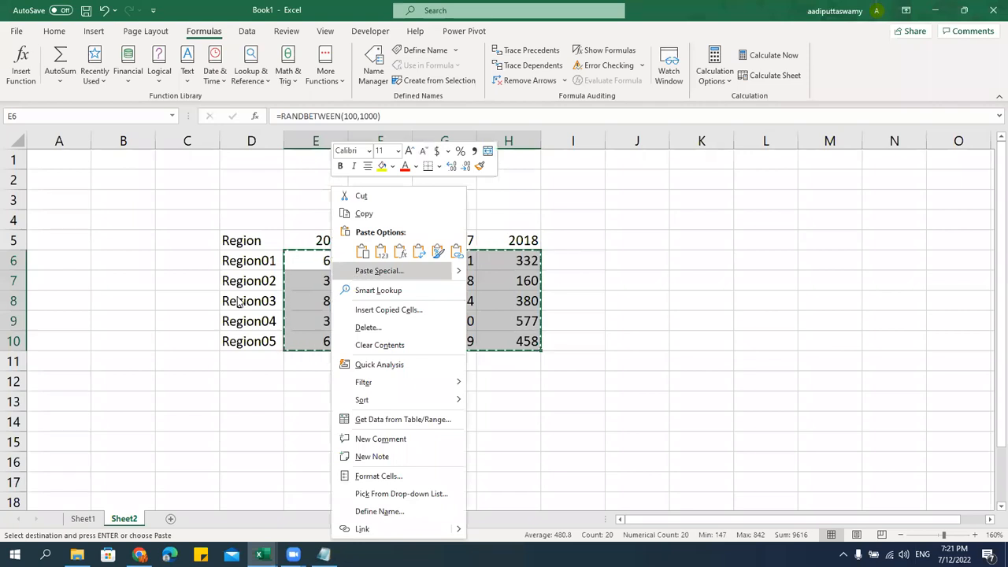
{"action": "key", "text": "Escape"}
{"action": "key", "text": "Escape"}
{"action": "double_click", "coordinate": [317, 263]}
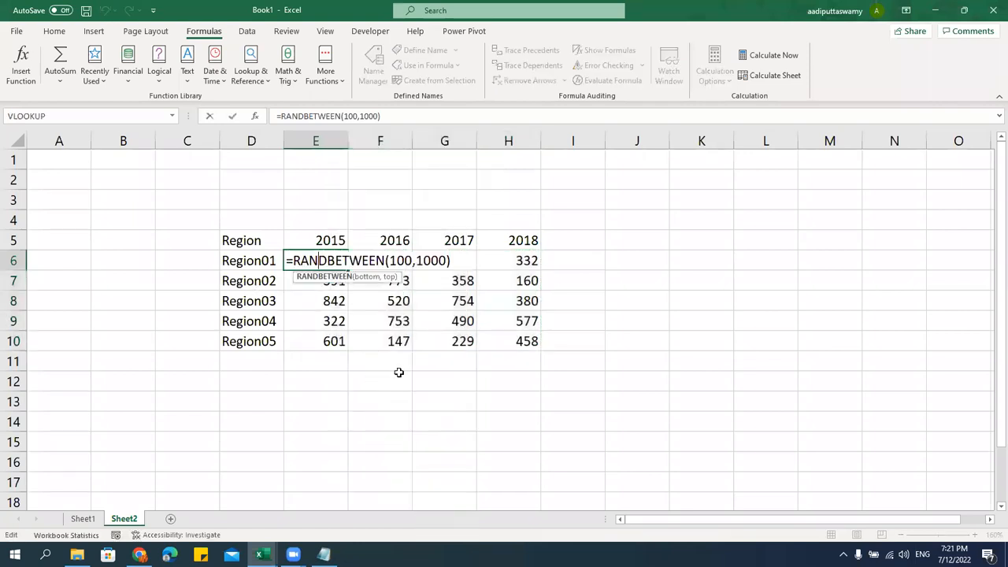
{"action": "left_click", "coordinate": [697, 261]}
{"action": "left_click", "coordinate": [686, 335]}
{"action": "key", "text": "F9"}
{"action": "left_click", "coordinate": [688, 261]}
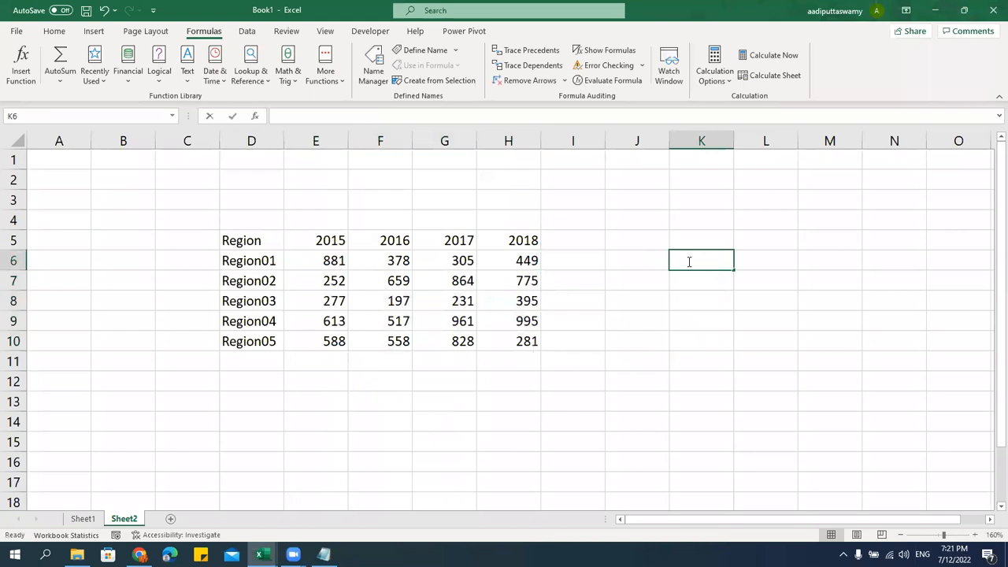
{"action": "left_click", "coordinate": [678, 336]}
{"action": "key", "text": "F9"}
{"action": "left_click_drag", "start_coordinate": [331, 263], "coordinate": [515, 340]}
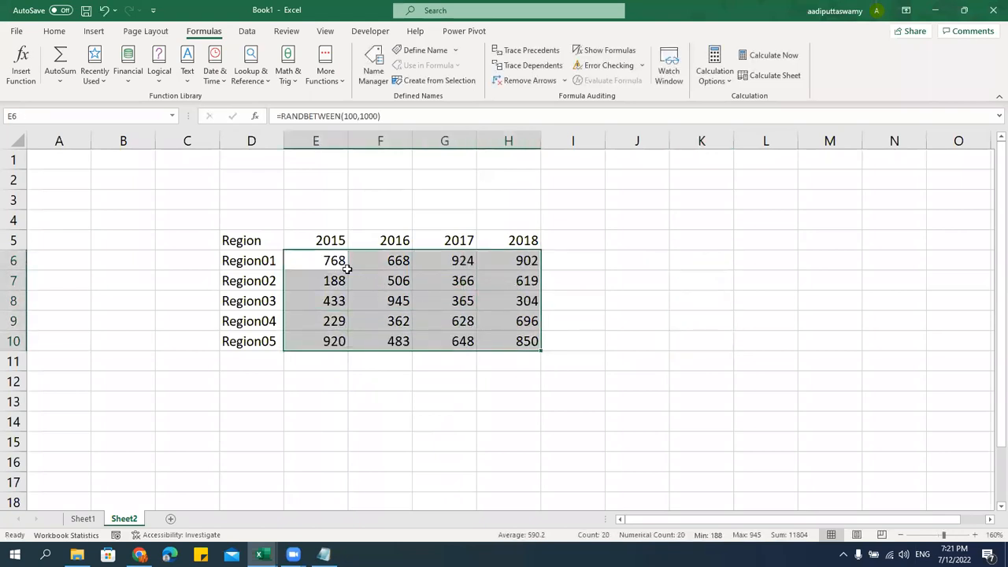
Paste E6:H10 over itself as Values only, replacing the RANDBETWEEN formulas with fixed numbers
{"action": "key", "text": "ctrl+c"}
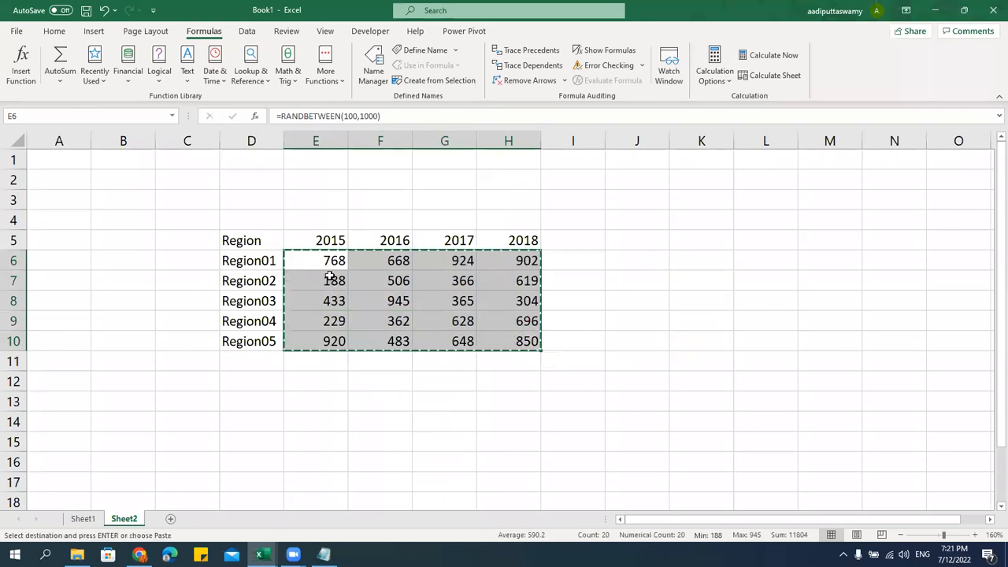
{"action": "right_click", "coordinate": [327, 261]}
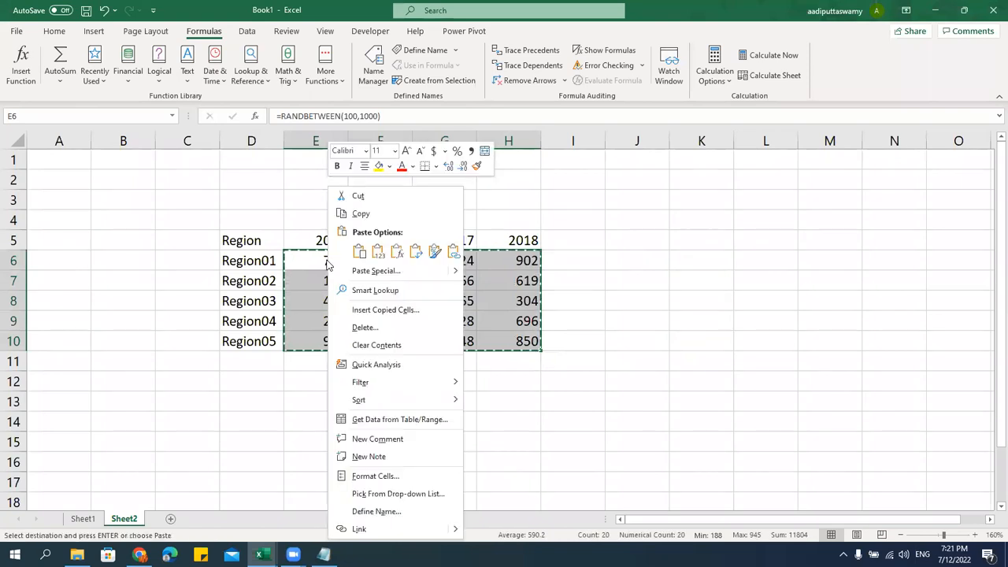
{"action": "left_click", "coordinate": [376, 271]}
{"action": "left_click", "coordinate": [282, 224]}
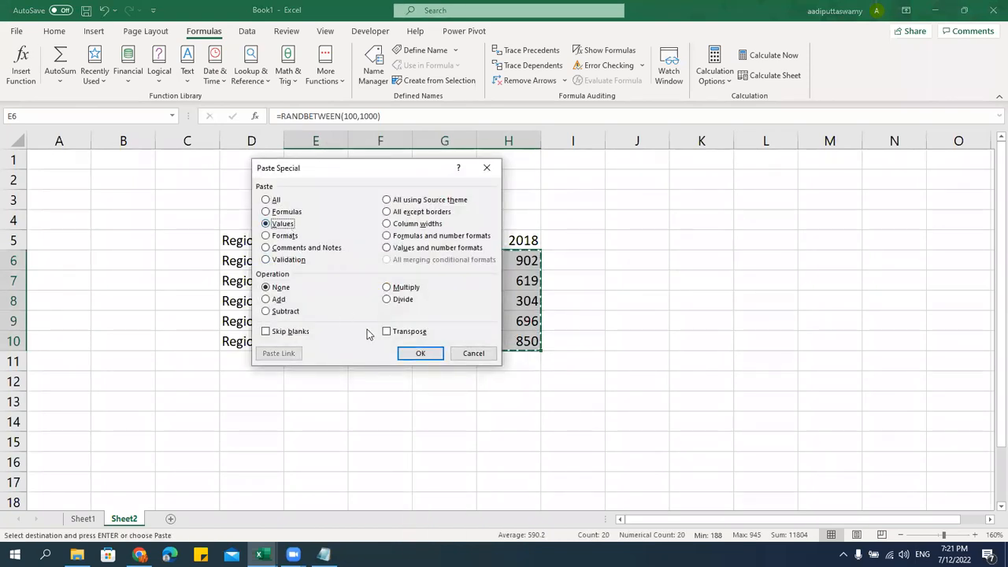
{"action": "left_click", "coordinate": [420, 356]}
{"action": "left_click", "coordinate": [434, 397]}
{"action": "left_click", "coordinate": [380, 301]}
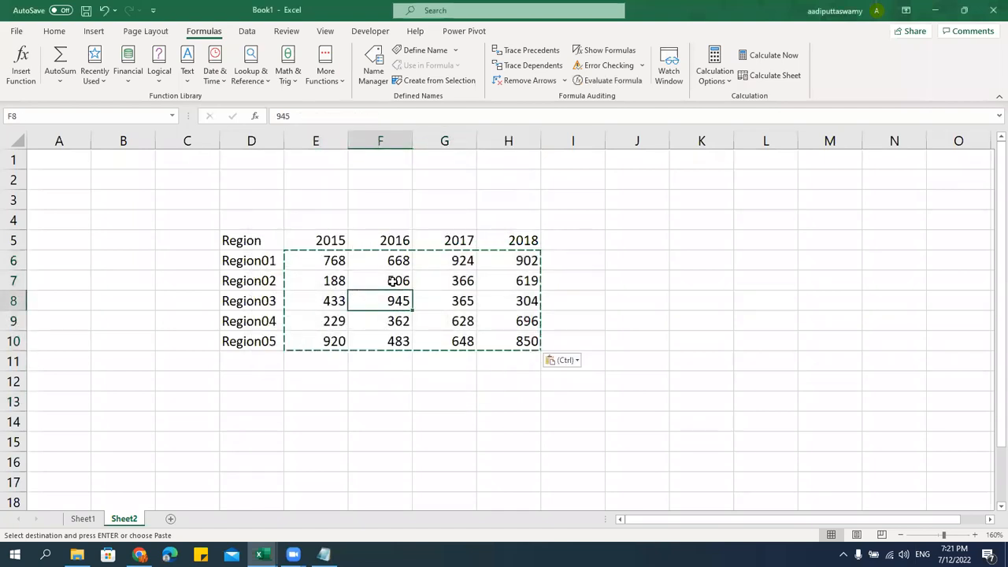
{"action": "key", "text": "Escape"}
{"action": "left_click", "coordinate": [383, 263]}
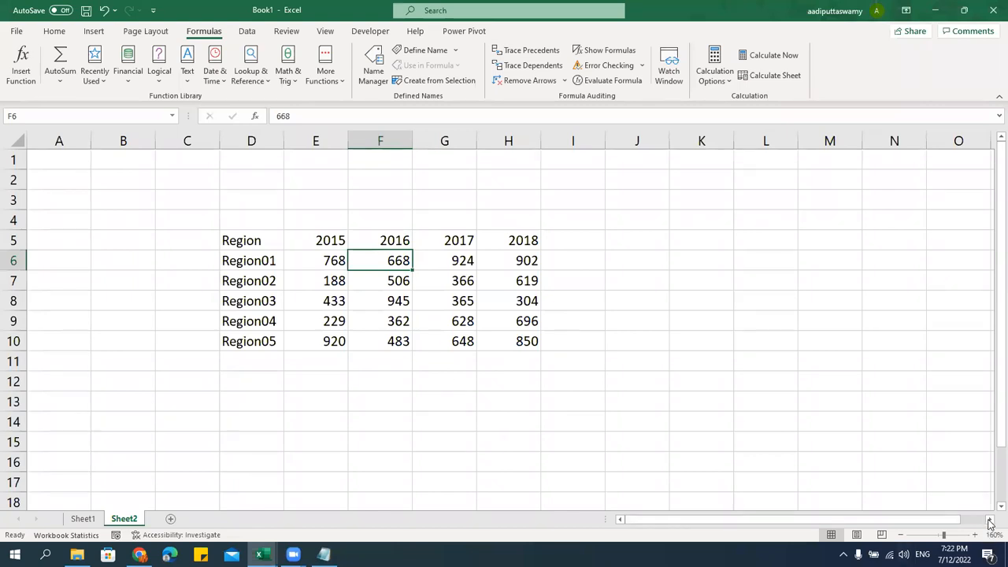
{"action": "left_click", "coordinate": [990, 519]}
Link J5, J6 and J7 to the Region labels with =D5, =D6 and =D7
{"action": "left_click", "coordinate": [989, 518]}
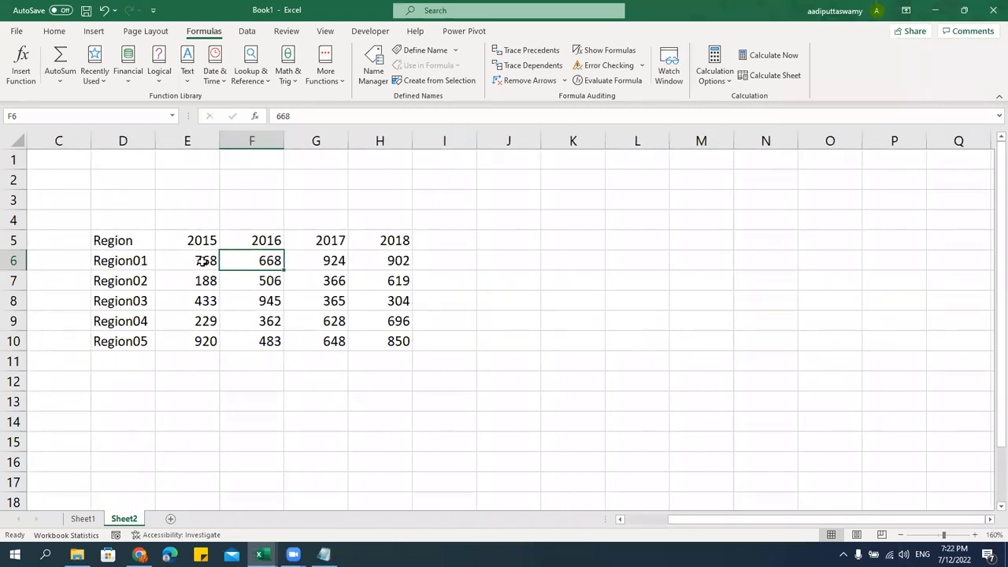
{"action": "left_click_drag", "start_coordinate": [201, 241], "coordinate": [221, 343]}
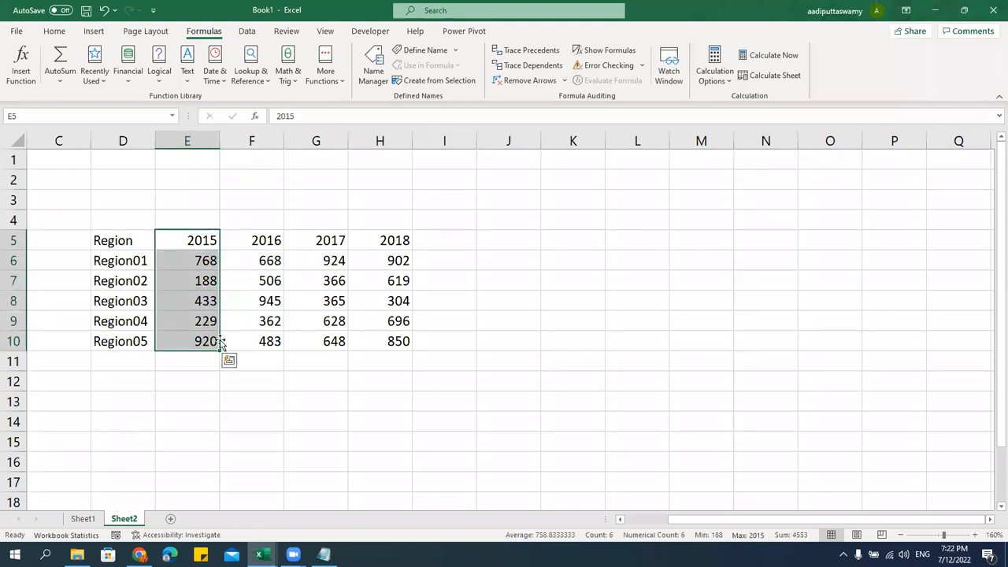
{"action": "left_click", "coordinate": [518, 245]}
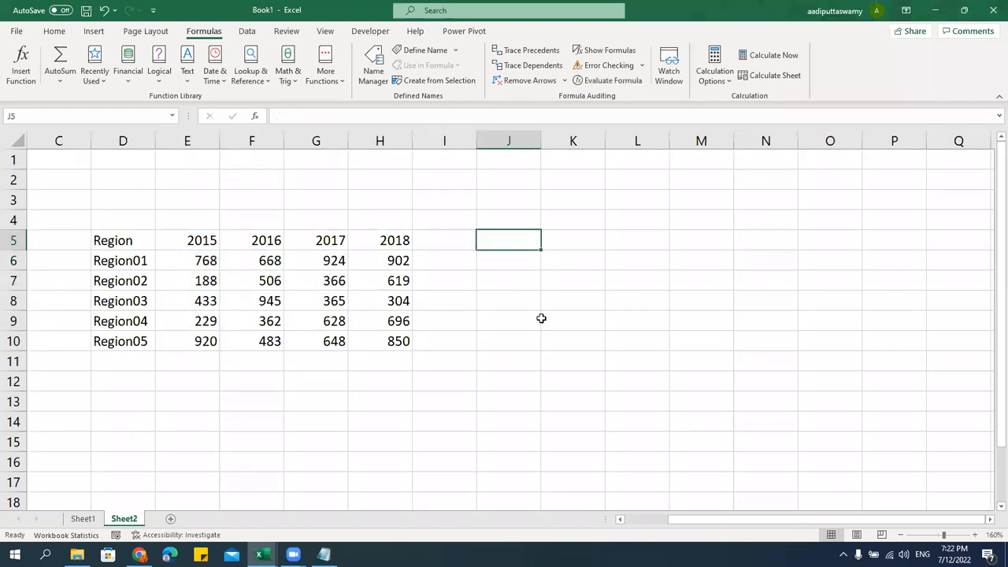
{"action": "type", "text": "="}
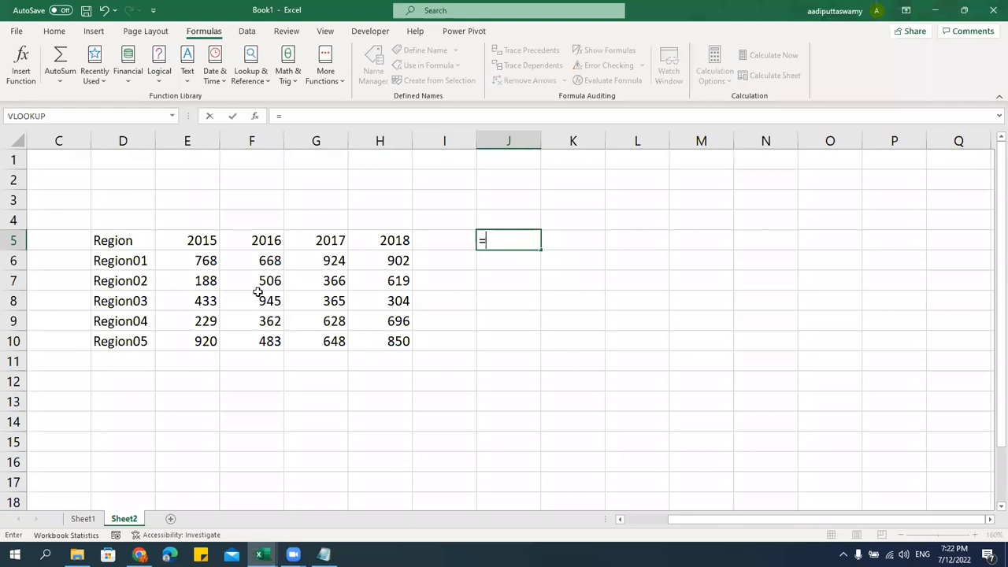
{"action": "left_click", "coordinate": [139, 243]}
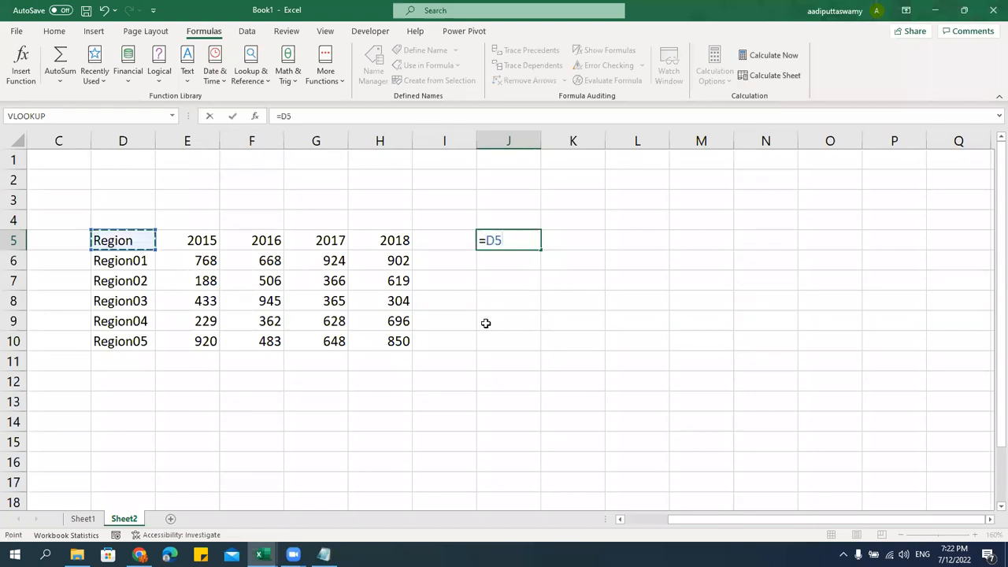
{"action": "key", "text": "Return"}
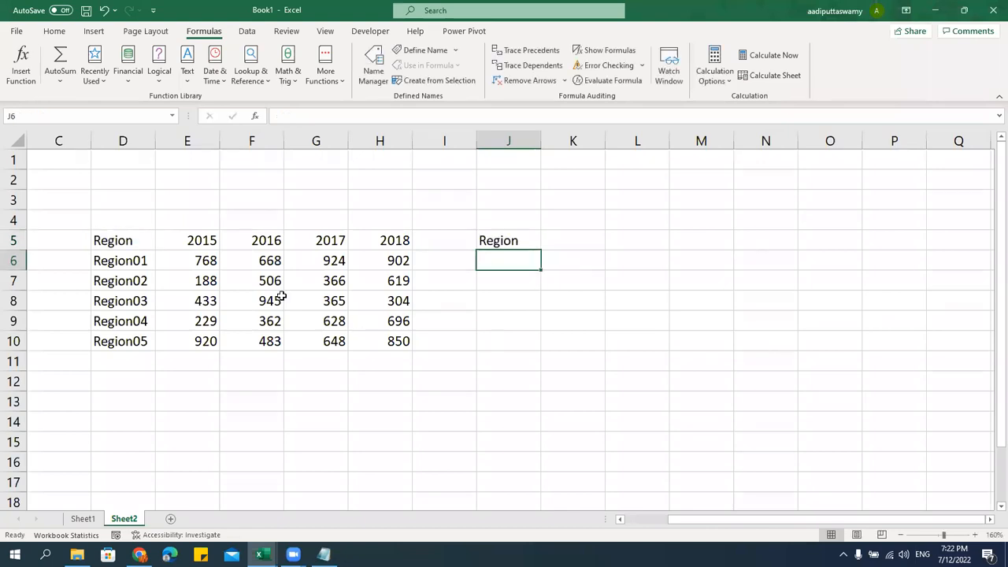
{"action": "type", "text": "="}
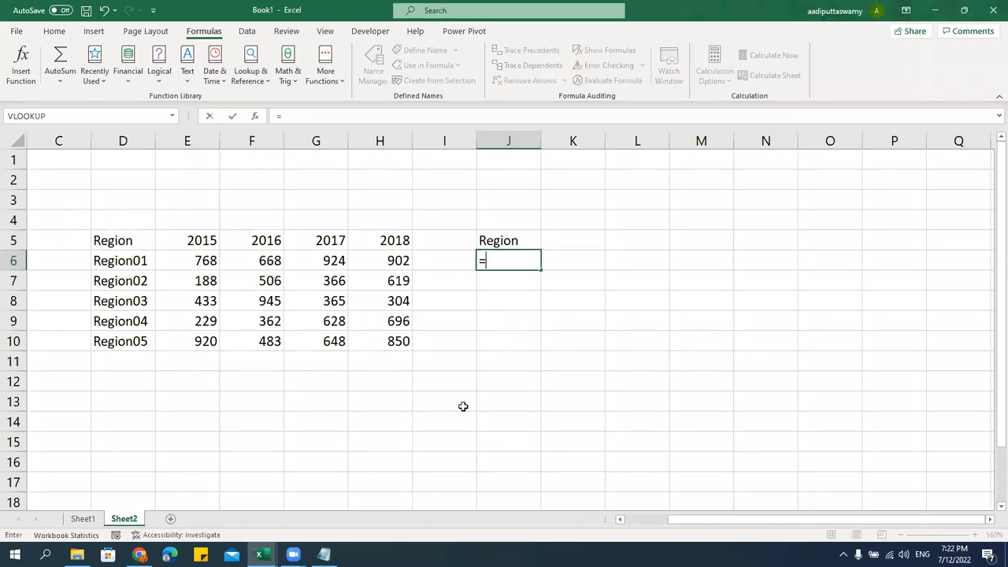
{"action": "left_click", "coordinate": [144, 263]}
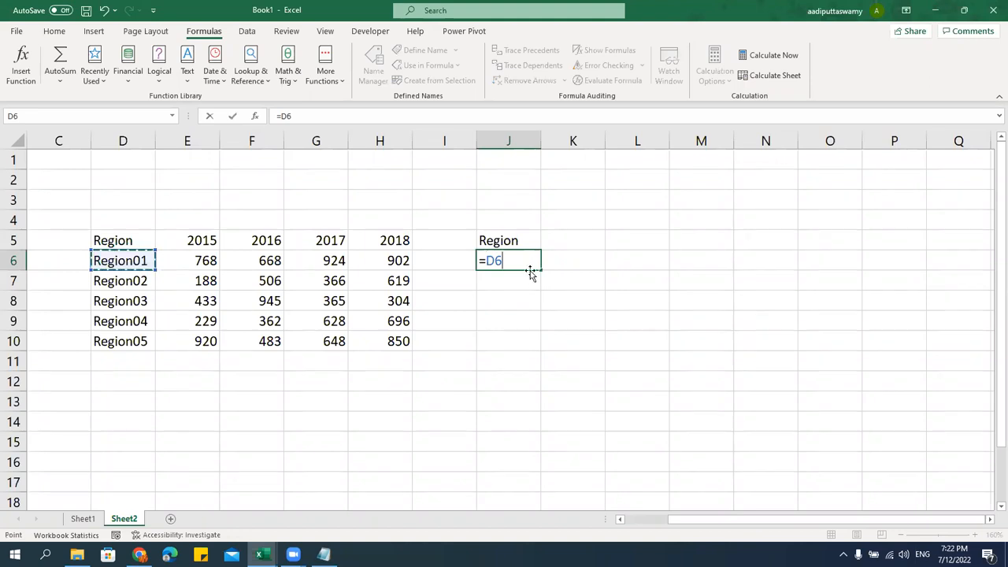
{"action": "key", "text": "Return"}
{"action": "type", "text": "="}
{"action": "left_click", "coordinate": [149, 281]}
{"action": "key", "text": "Return"}
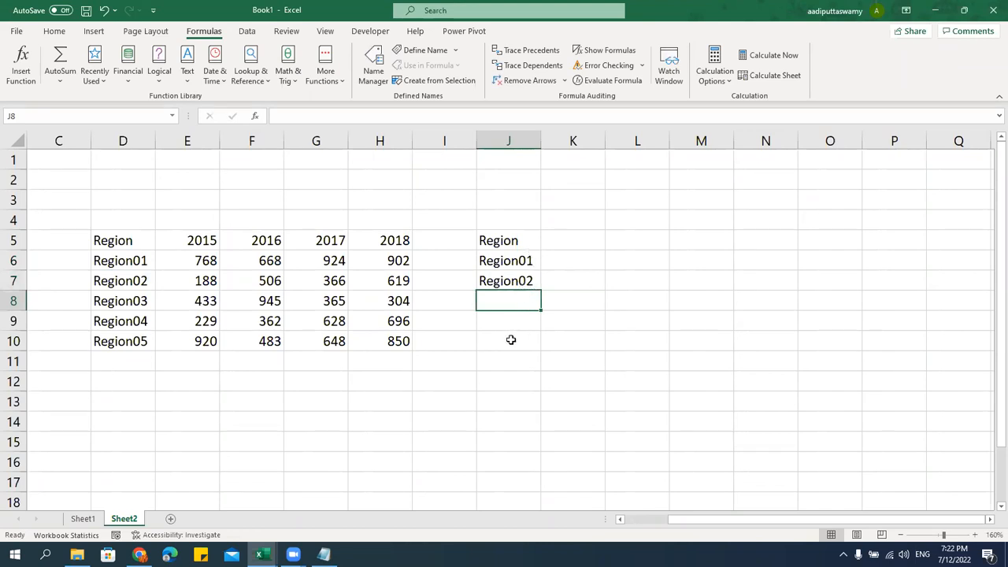
{"action": "left_click_drag", "start_coordinate": [527, 240], "coordinate": [527, 330]}
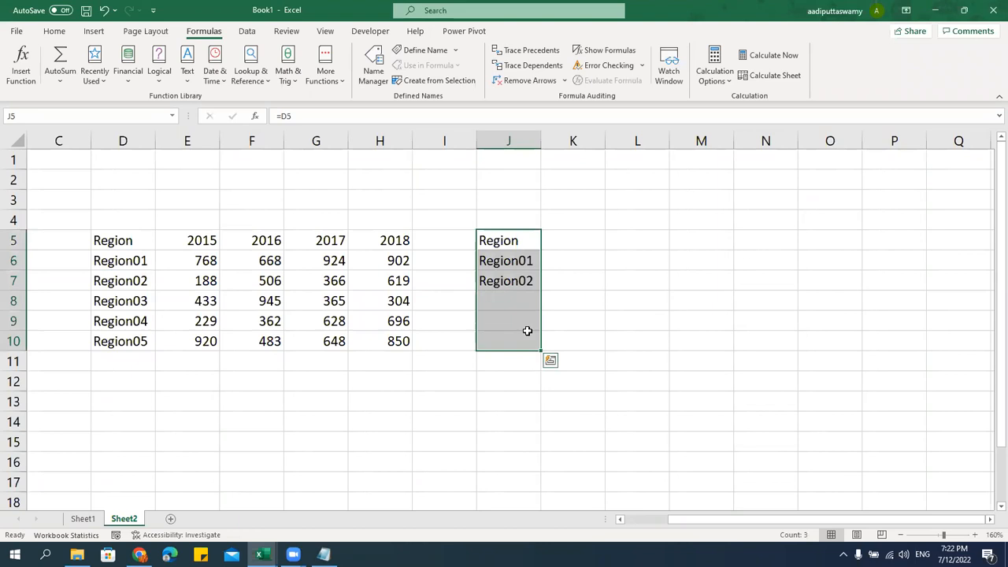
Clear column J, enter =D5 in J5 and fill it down to J10
{"action": "key", "text": "Delete"}
{"action": "left_click", "coordinate": [524, 241]}
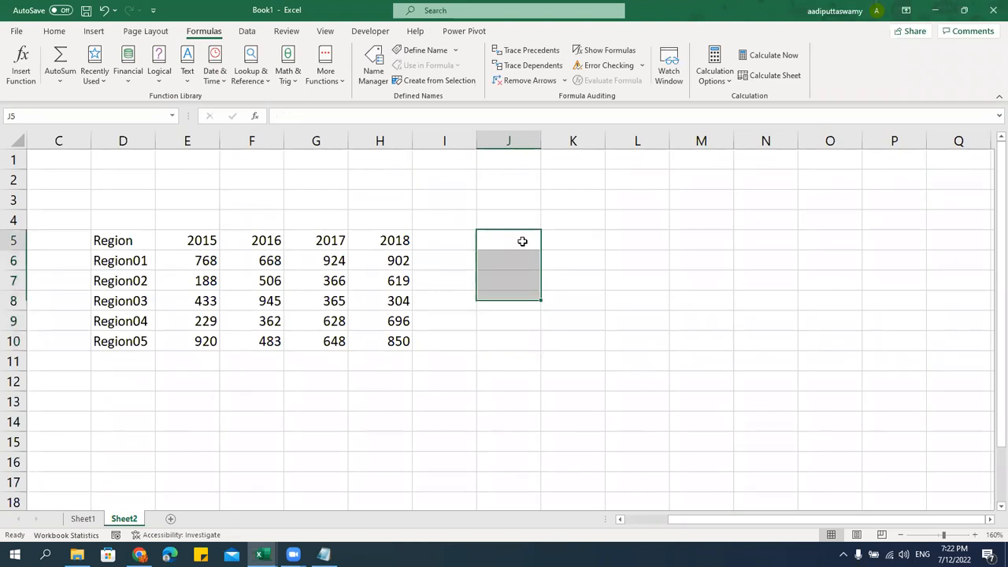
{"action": "type", "text": "="}
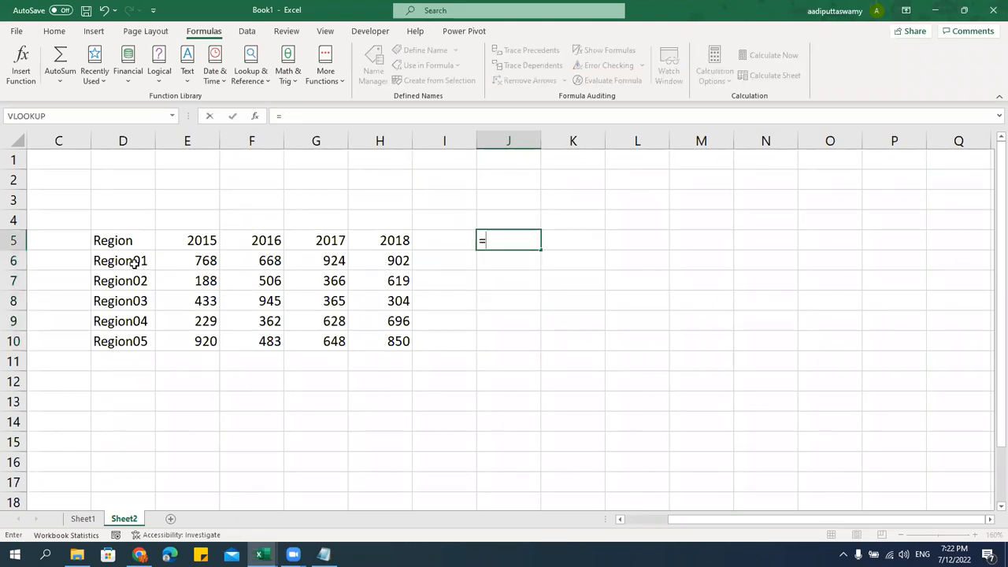
{"action": "left_click", "coordinate": [118, 241]}
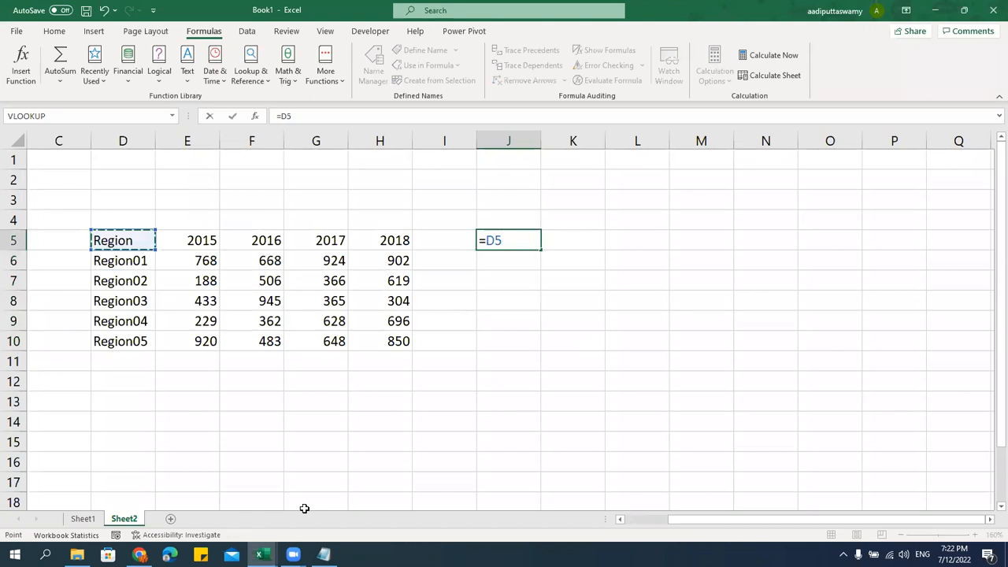
{"action": "key", "text": "Return"}
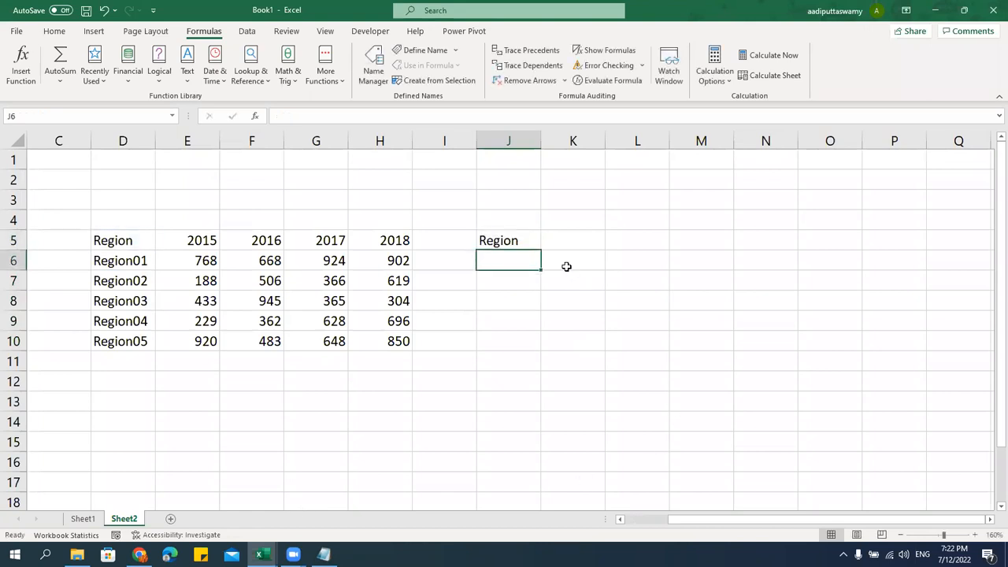
{"action": "left_click", "coordinate": [531, 239]}
{"action": "left_click_drag", "start_coordinate": [542, 253], "coordinate": [529, 348]}
{"action": "left_click_drag", "start_coordinate": [527, 348], "coordinate": [530, 351]}
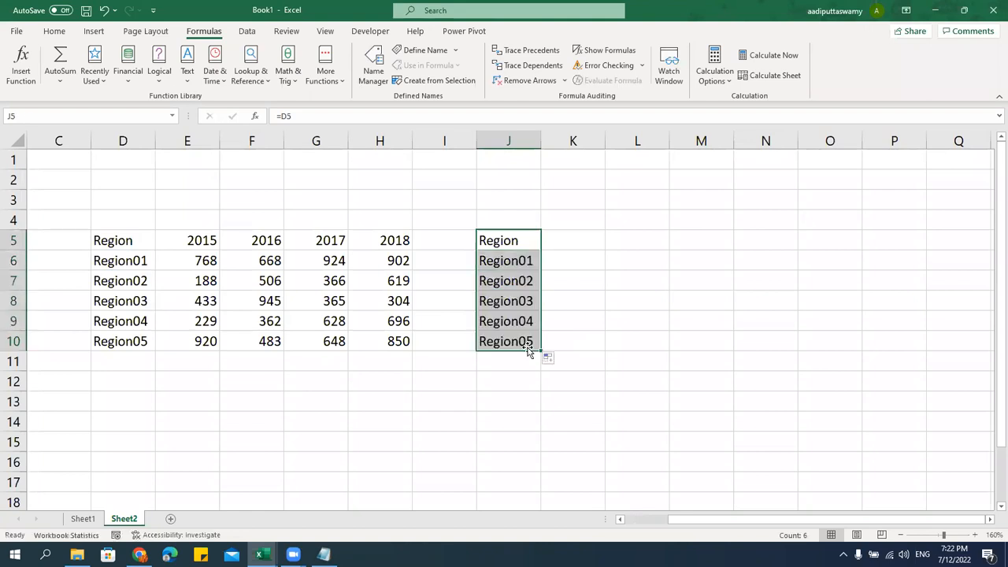
Check the relative formulas in J5 through J8, then select the range to extend across the year columns
{"action": "double_click", "coordinate": [522, 236]}
{"action": "key", "text": "Escape"}
{"action": "double_click", "coordinate": [525, 260]}
{"action": "key", "text": "Escape"}
{"action": "double_click", "coordinate": [521, 280]}
{"action": "key", "text": "Escape"}
{"action": "double_click", "coordinate": [519, 302]}
{"action": "key", "text": "Escape"}
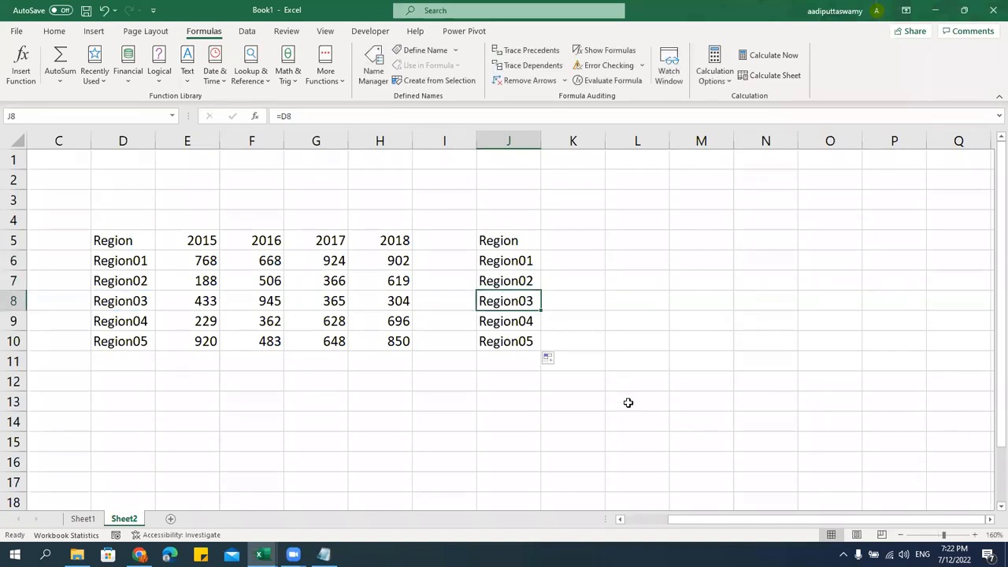
{"action": "left_click", "coordinate": [522, 239]}
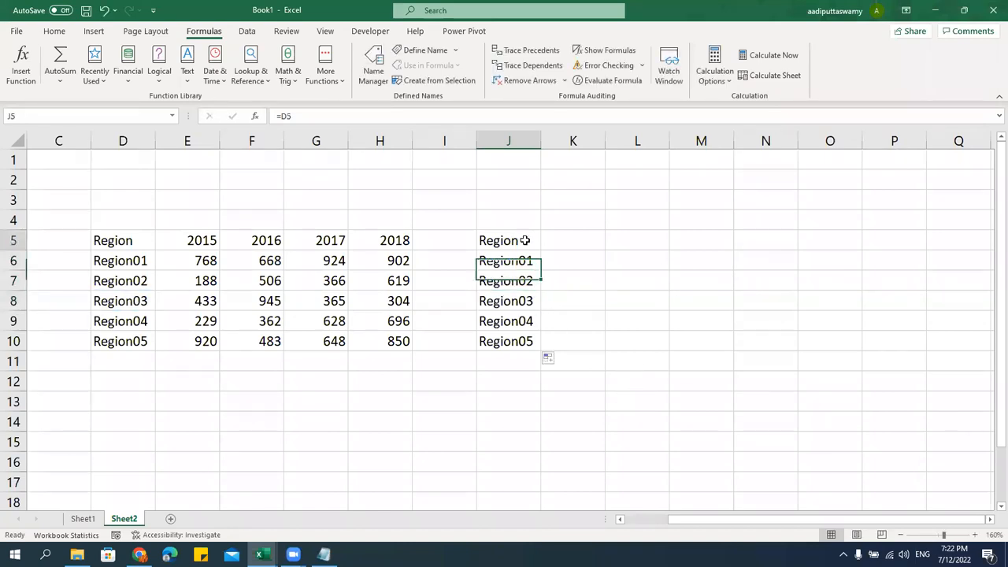
{"action": "left_click_drag", "start_coordinate": [536, 246], "coordinate": [786, 354]}
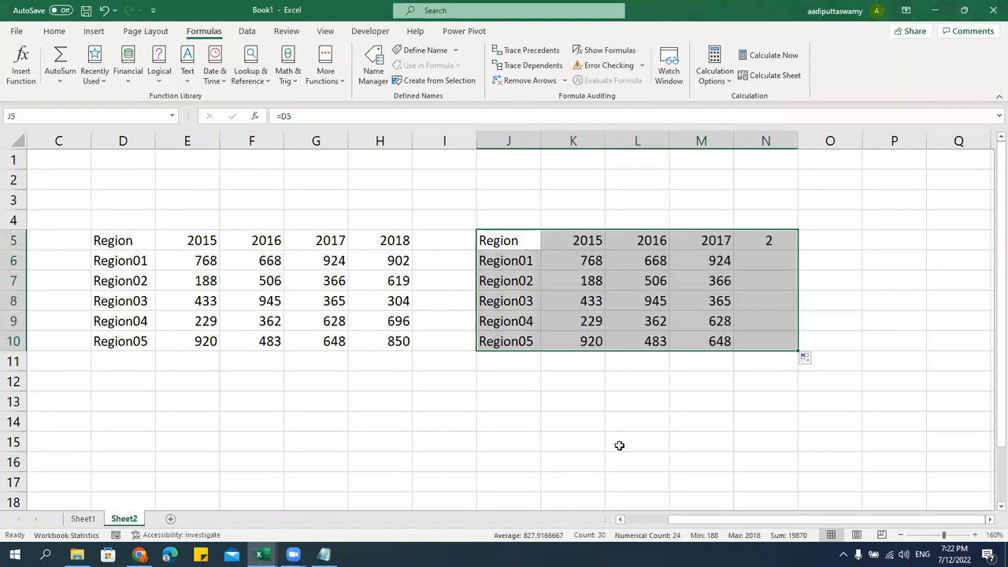
Enter =E6, =F6, =G6 and =H6 in K6:N6, then select the linked table J5:N10
{"action": "left_click", "coordinate": [577, 264]}
{"action": "type", "text": "=E6"}
{"action": "key", "text": "ctrl+Return"}
{"action": "left_click", "coordinate": [580, 278]}
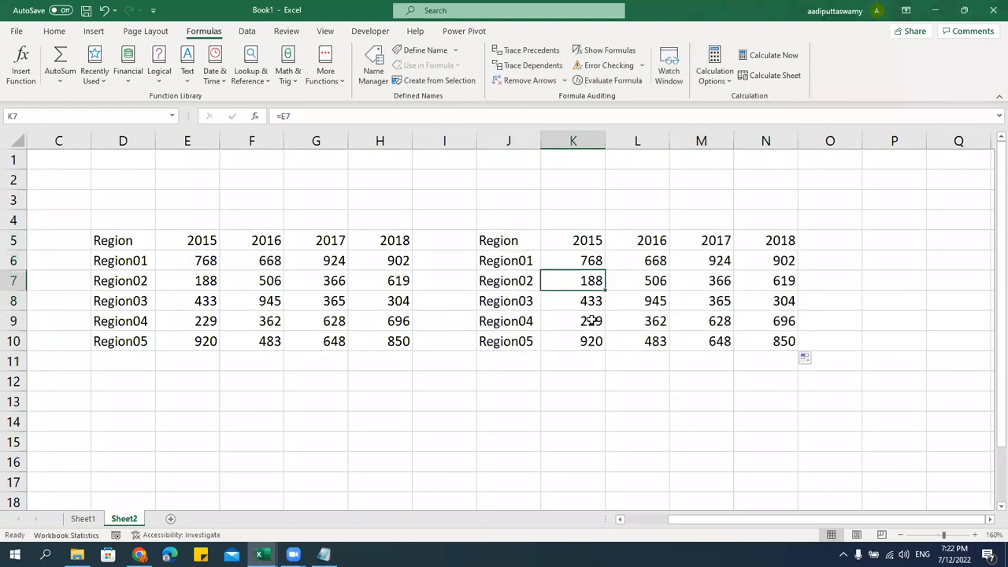
{"action": "left_click", "coordinate": [644, 259]}
{"action": "type", "text": "=F6"}
{"action": "key", "text": "ctrl+Return"}
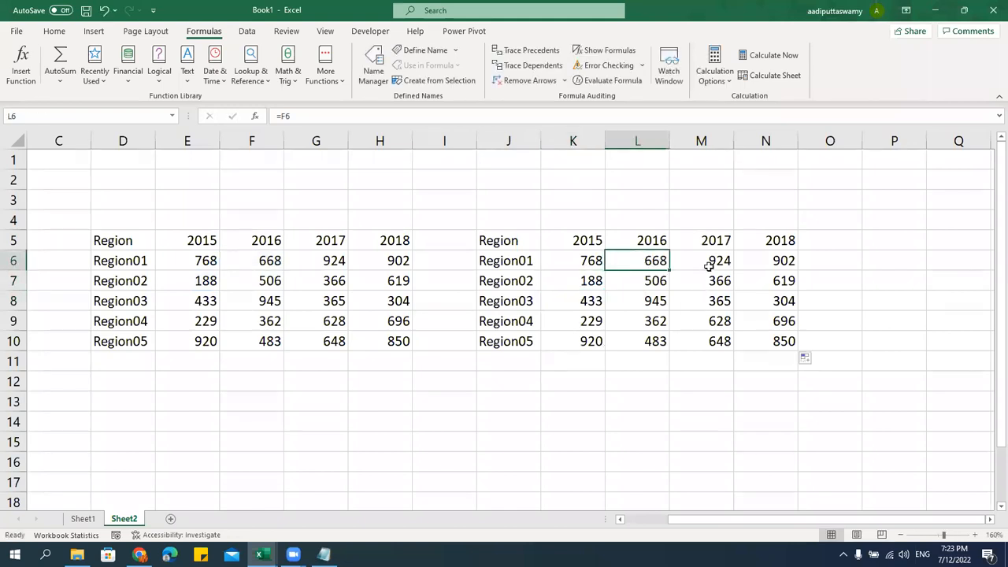
{"action": "left_click", "coordinate": [711, 263]}
{"action": "type", "text": "=G6"}
{"action": "key", "text": "ctrl+Return"}
{"action": "left_click", "coordinate": [787, 260]}
{"action": "type", "text": "=H6"}
{"action": "key", "text": "ctrl+Return"}
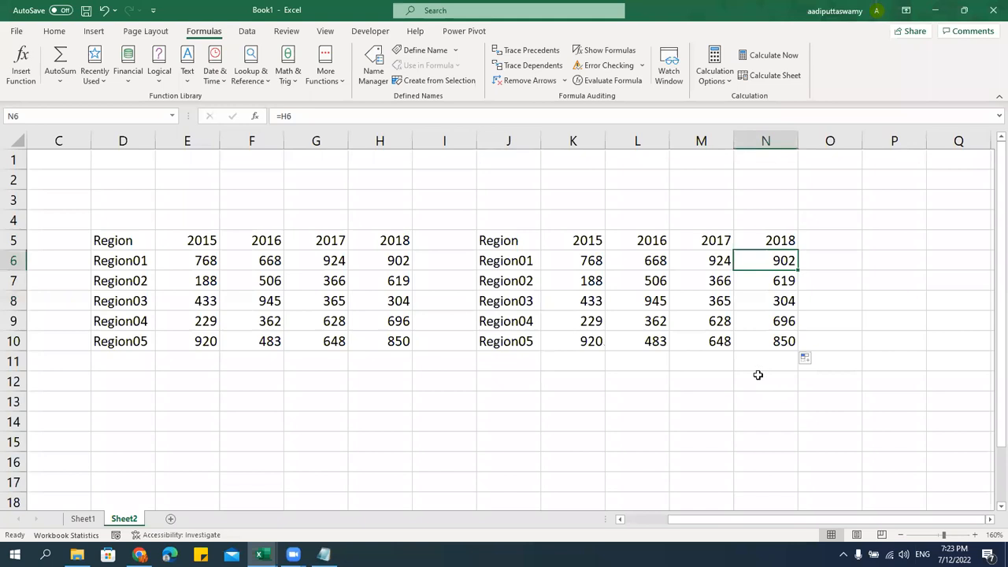
{"action": "left_click_drag", "start_coordinate": [525, 241], "coordinate": [777, 347]}
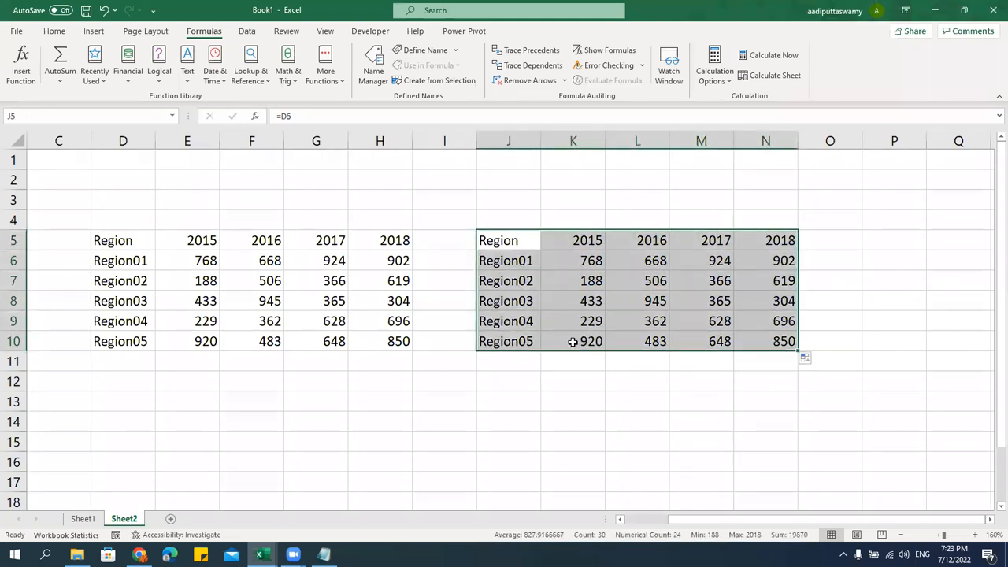
Inspect the copied formulas in J5, J6 and J7 without changing them
{"action": "double_click", "coordinate": [526, 240]}
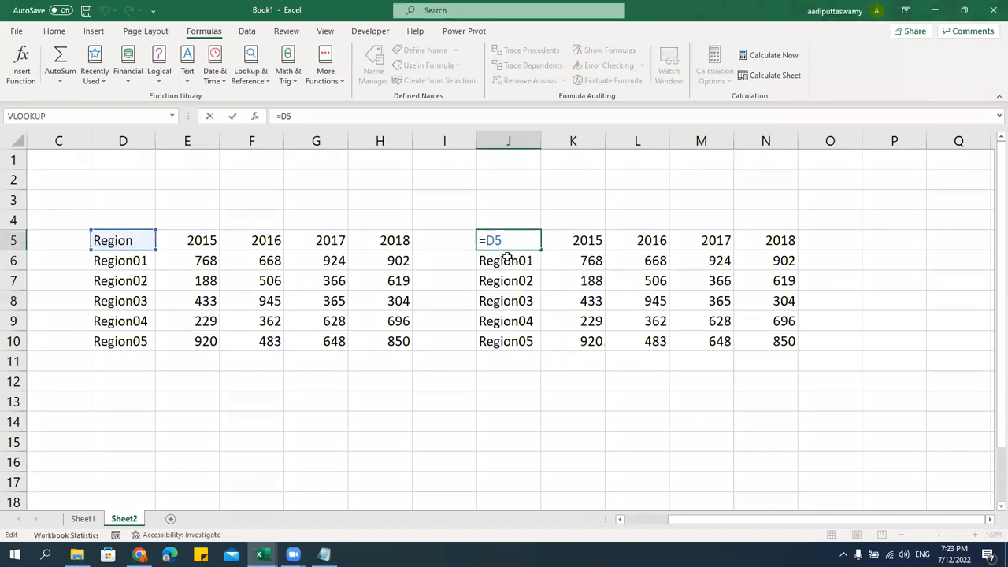
{"action": "key", "text": "Escape"}
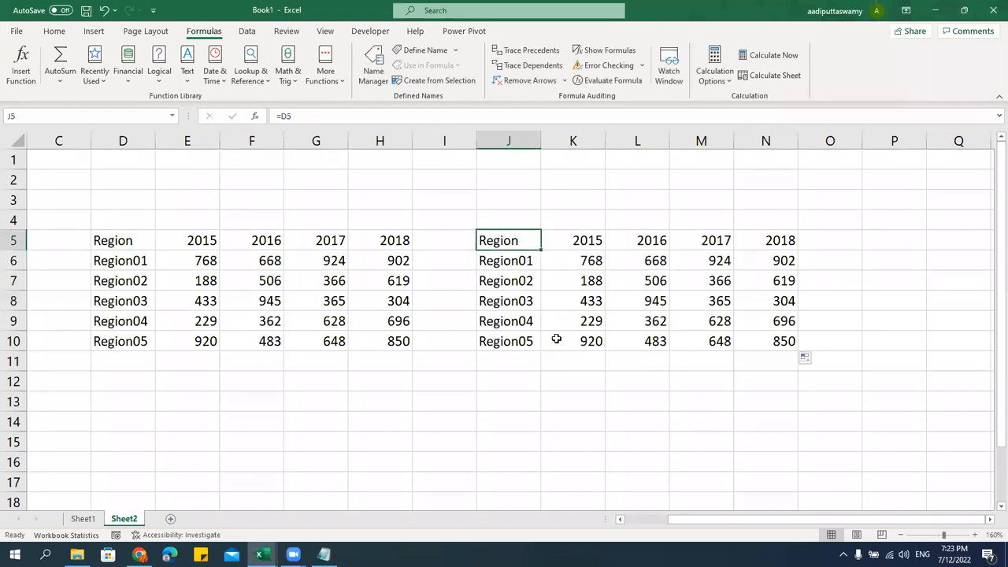
{"action": "double_click", "coordinate": [523, 261]}
{"action": "key", "text": "Escape"}
{"action": "double_click", "coordinate": [529, 281]}
{"action": "key", "text": "Escape"}
{"action": "double_click", "coordinate": [522, 239]}
{"action": "key", "text": "Escape"}
{"action": "double_click", "coordinate": [522, 262]}
{"action": "key", "text": "Escape"}
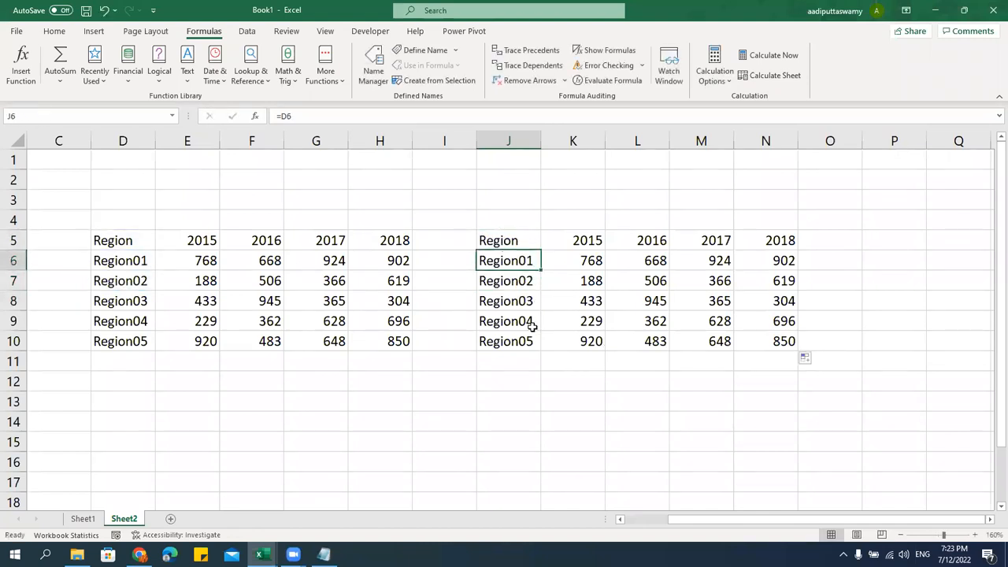
Inspect the copied year-header formulas in K5 through N5, such as K5's =E5
{"action": "left_click_drag", "start_coordinate": [513, 239], "coordinate": [779, 247]}
{"action": "double_click", "coordinate": [572, 236]}
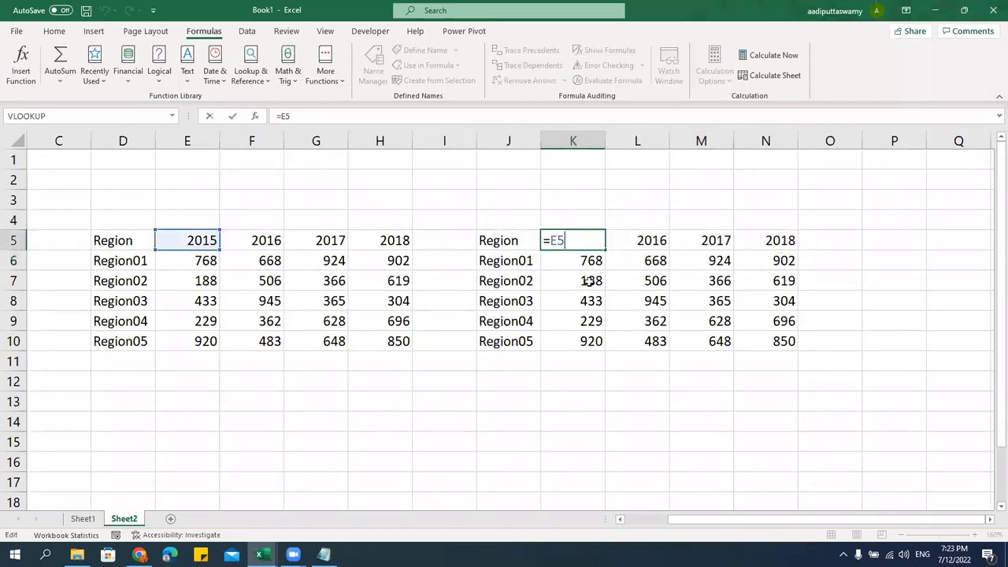
{"action": "key", "text": "Escape"}
{"action": "double_click", "coordinate": [641, 238]}
{"action": "key", "text": "Escape"}
{"action": "double_click", "coordinate": [723, 241]}
{"action": "key", "text": "Escape"}
{"action": "double_click", "coordinate": [791, 240]}
{"action": "key", "text": "Escape"}
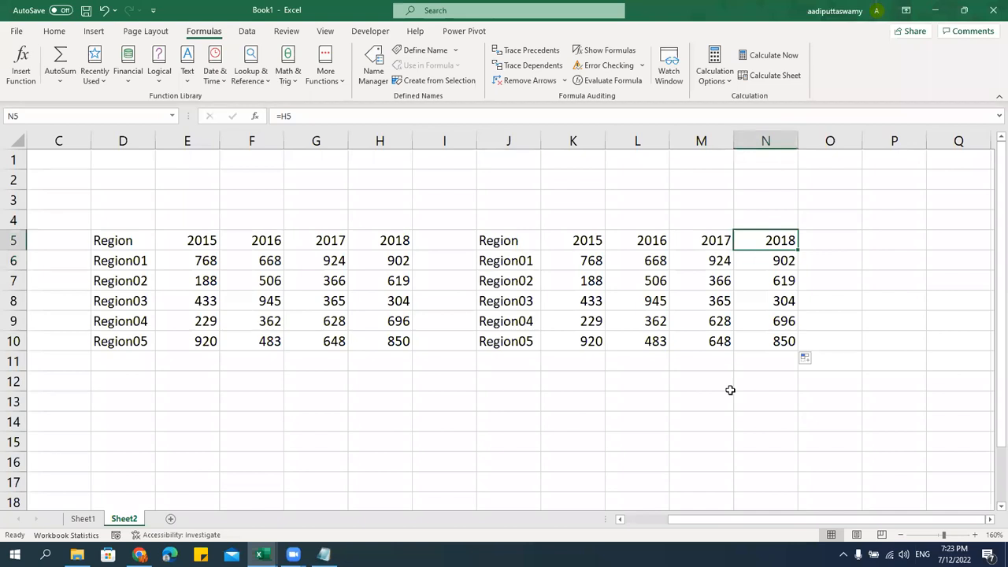
Select the copied Region column J5:J10 and check J5's =D5 formula
{"action": "key", "text": "alt+Tab"}
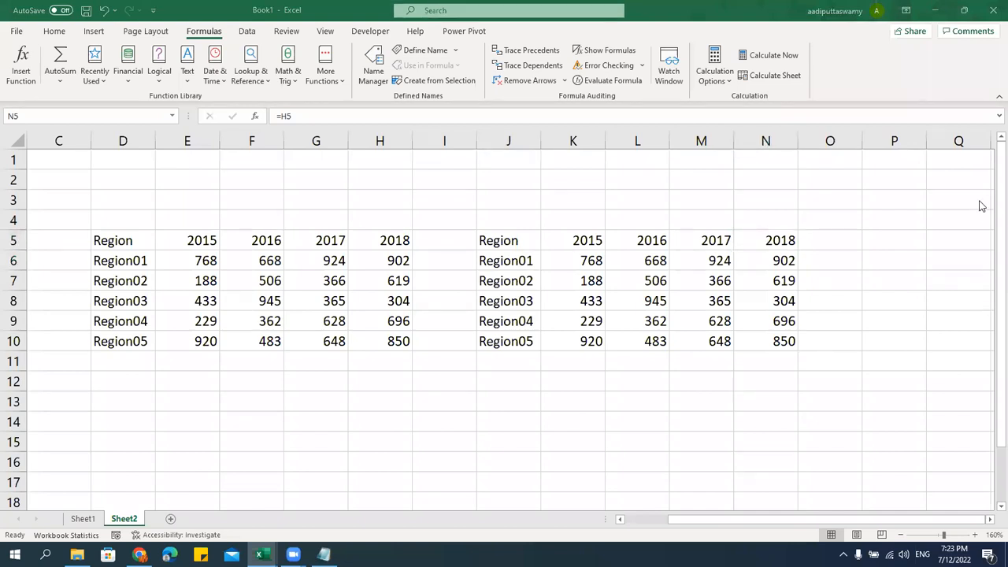
{"action": "left_click", "coordinate": [528, 240]}
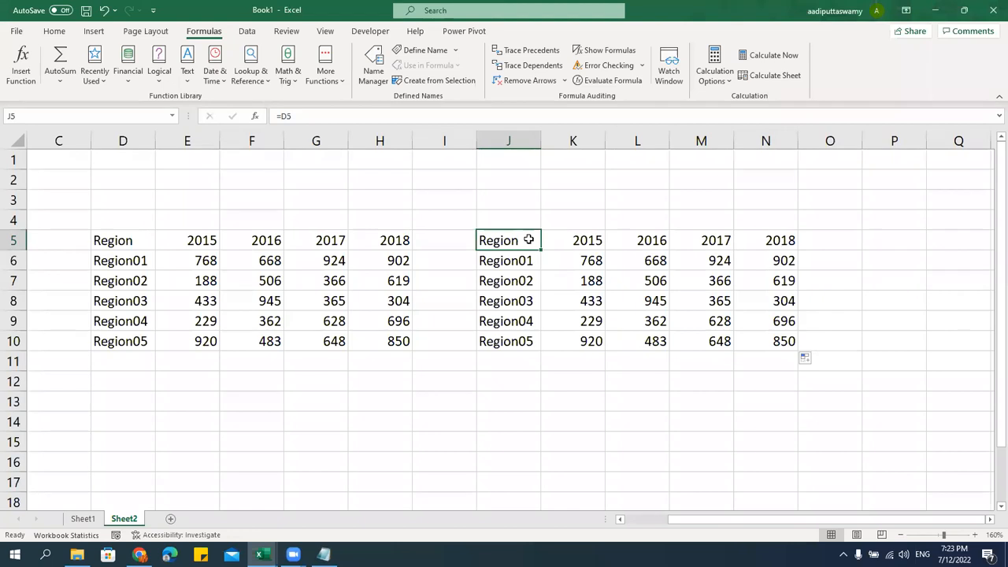
{"action": "left_click_drag", "start_coordinate": [530, 240], "coordinate": [524, 336]}
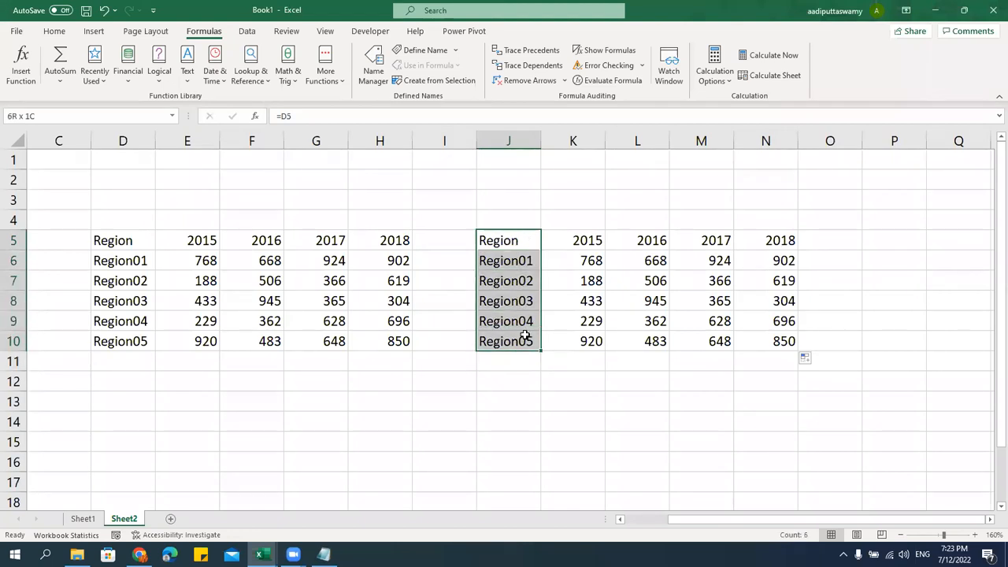
{"action": "double_click", "coordinate": [528, 241]}
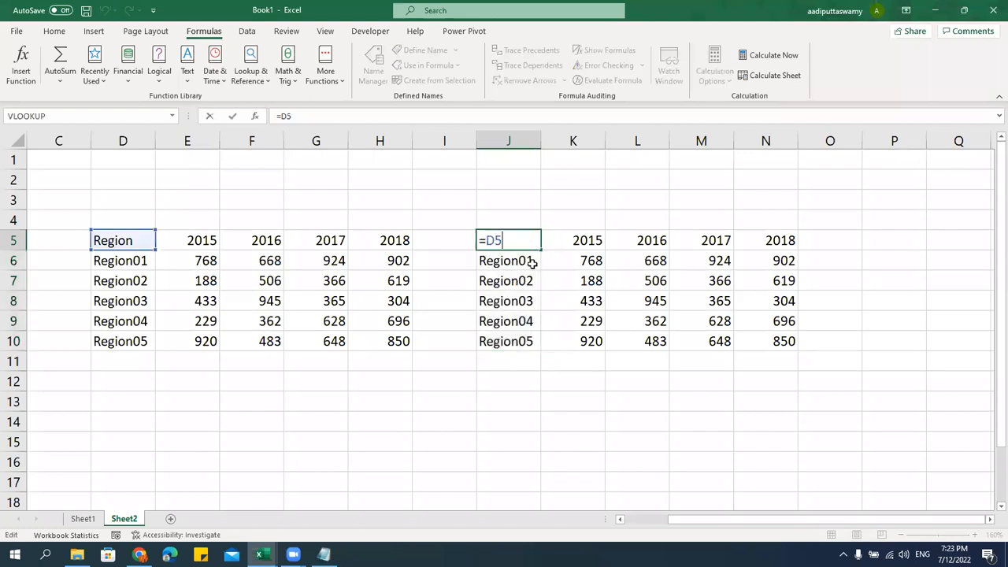
{"action": "key", "text": "ctrl+Return"}
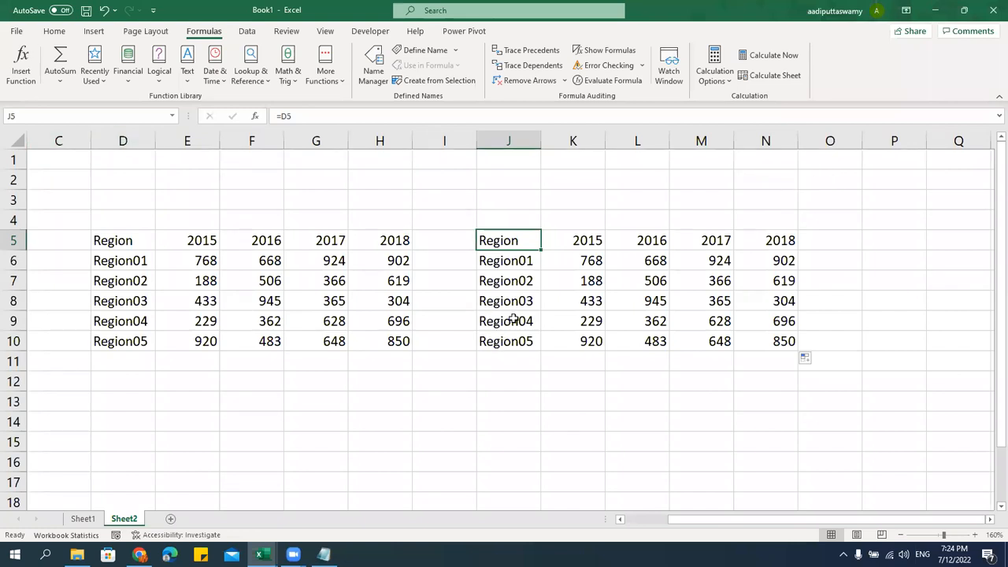
Select the whole copied table J5:N10 and delete its contents
{"action": "left_click_drag", "start_coordinate": [530, 239], "coordinate": [782, 343]}
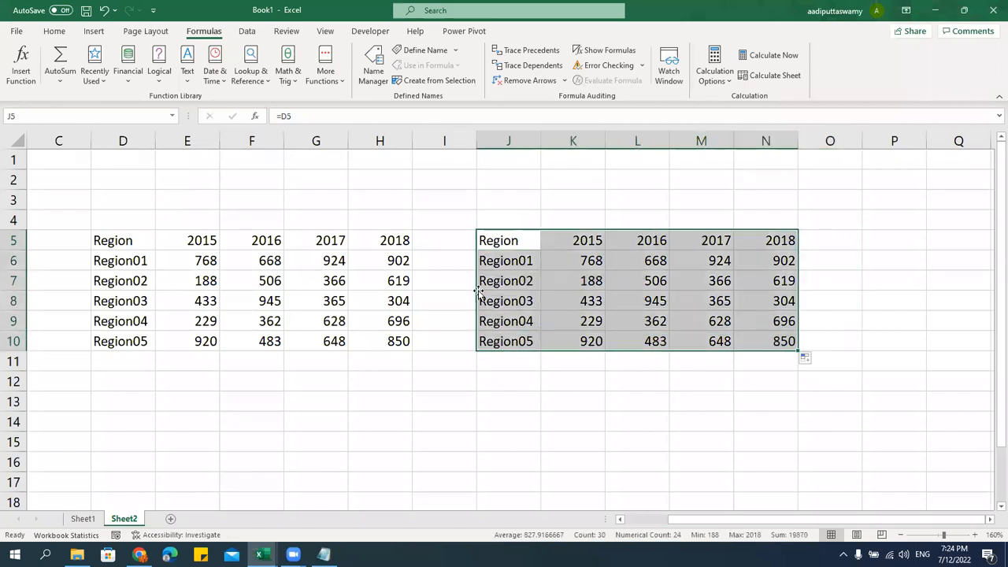
{"action": "double_click", "coordinate": [507, 240]}
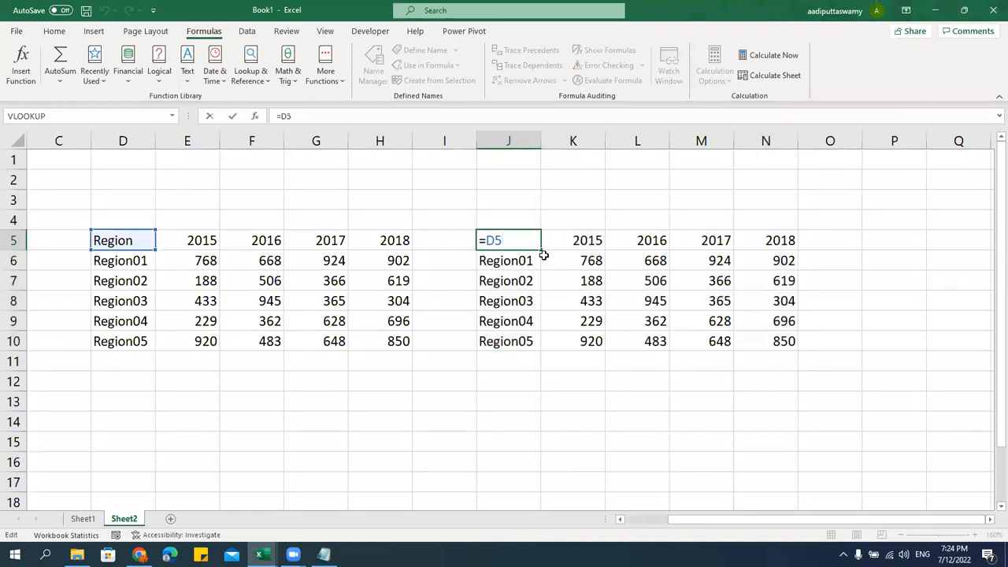
{"action": "key", "text": "Escape"}
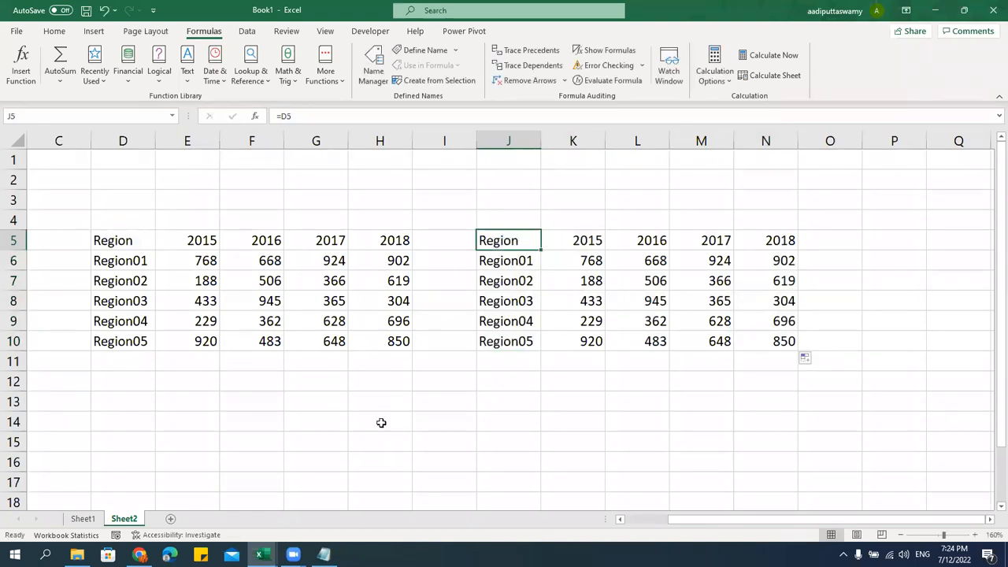
{"action": "left_click_drag", "start_coordinate": [504, 238], "coordinate": [766, 352]}
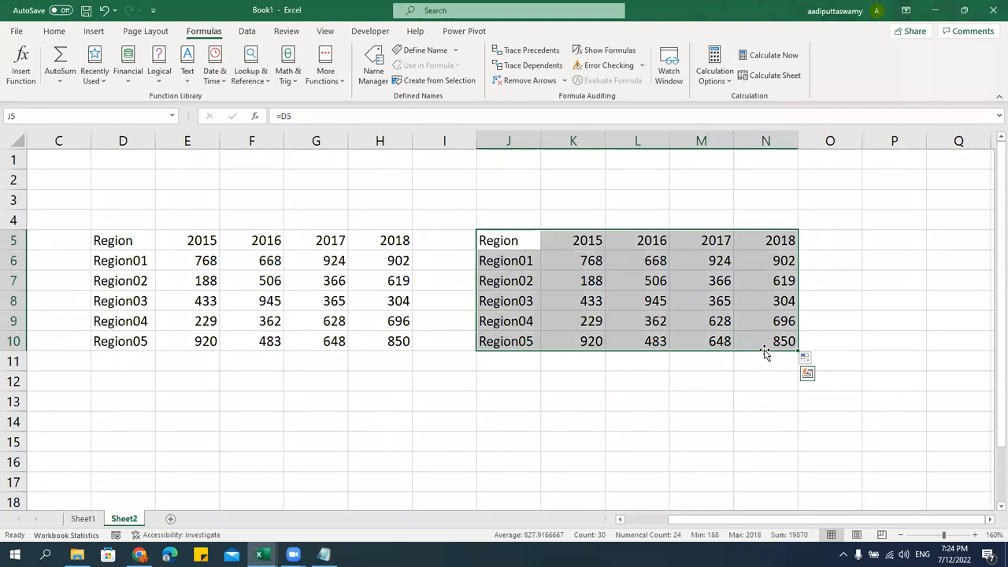
{"action": "double_click", "coordinate": [526, 242]}
{"action": "key", "text": "Escape"}
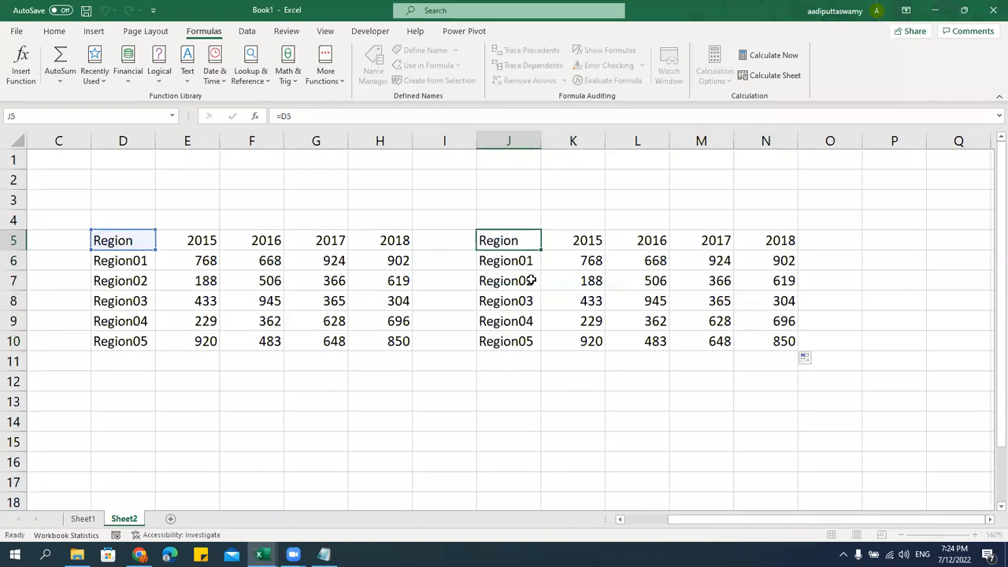
{"action": "left_click_drag", "start_coordinate": [530, 240], "coordinate": [764, 336]}
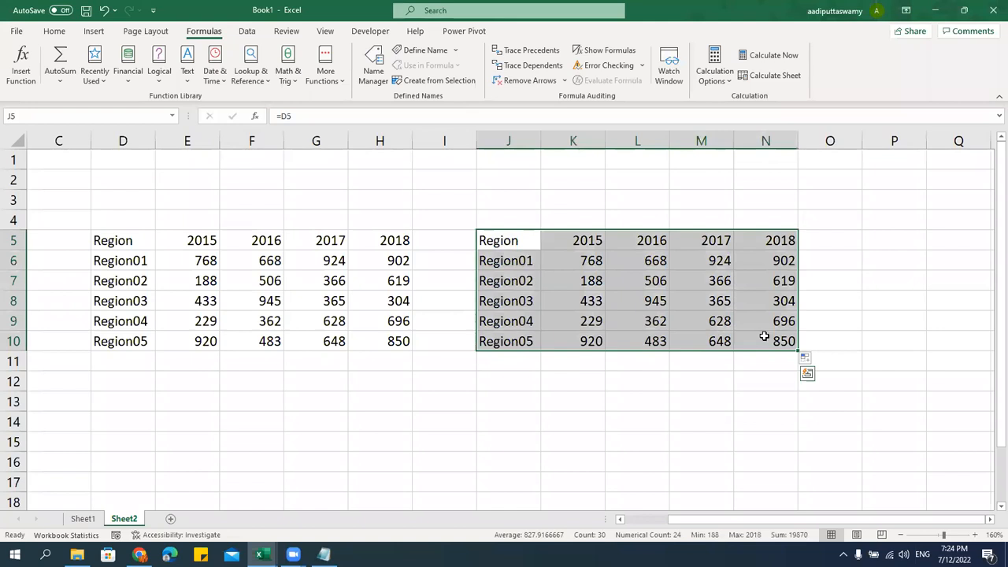
{"action": "key", "text": "Delete"}
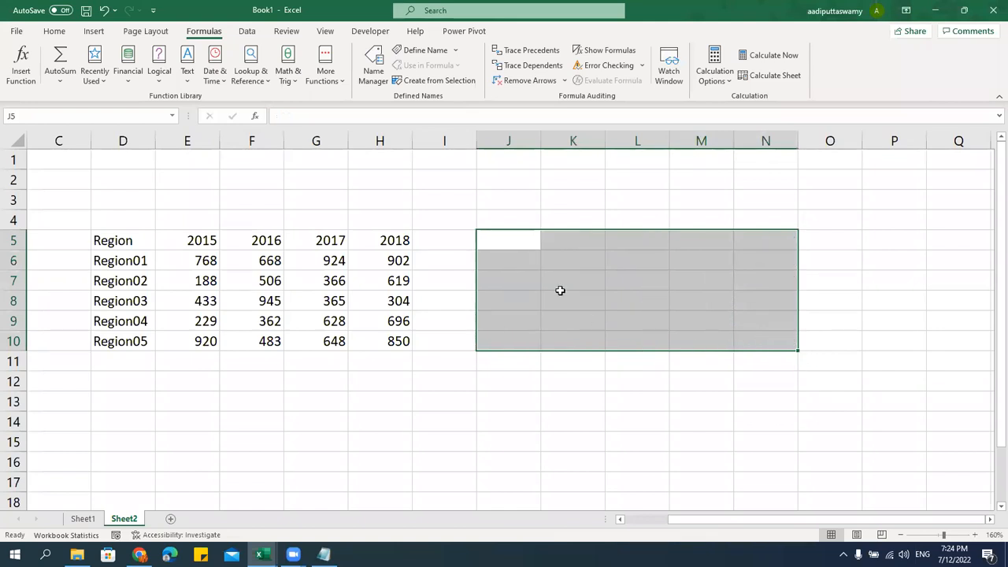
Enter =D5 in J5 so it shows Region
{"action": "left_click", "coordinate": [524, 245]}
{"action": "type", "text": "="}
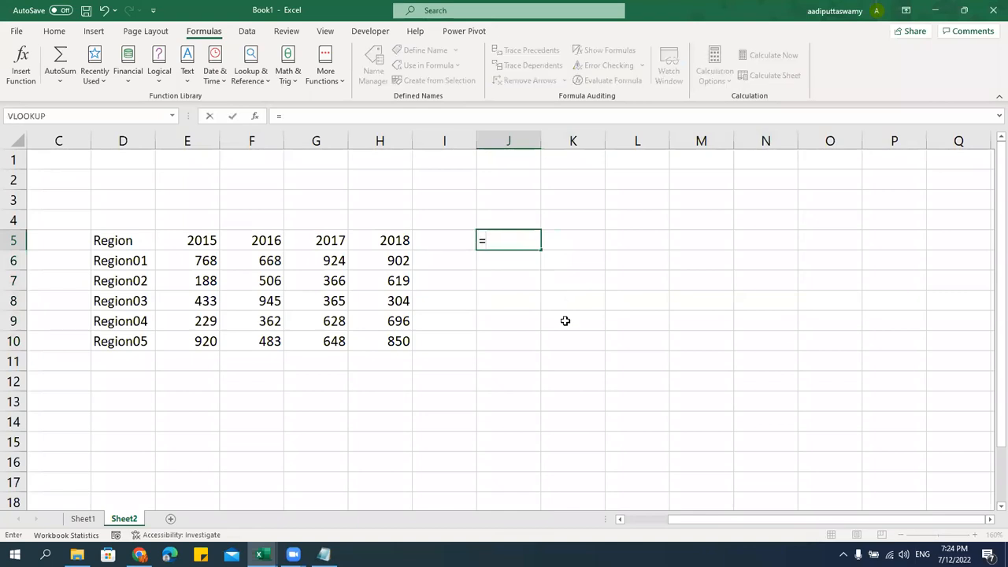
{"action": "left_click", "coordinate": [135, 243]}
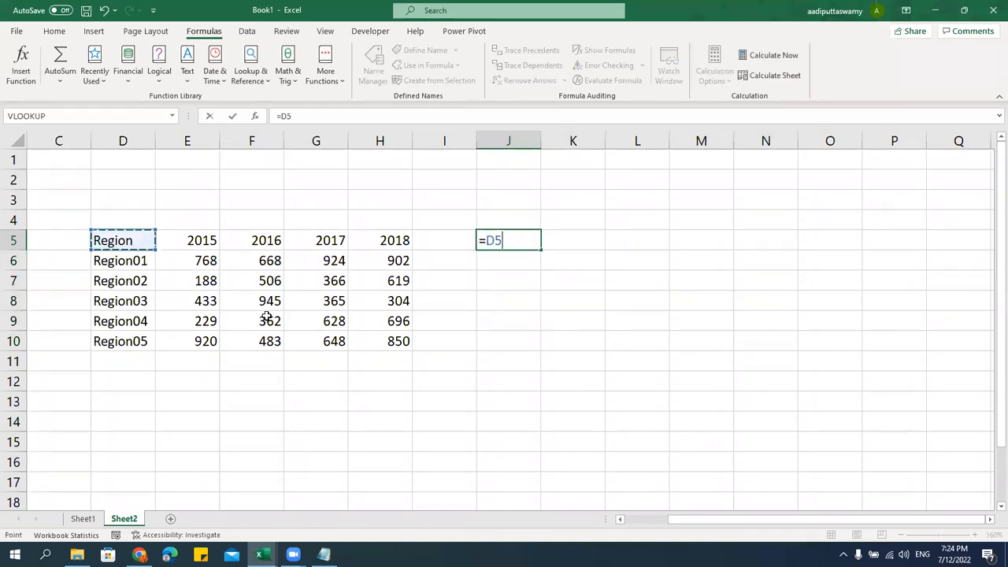
{"action": "key", "text": "BackSpace"}
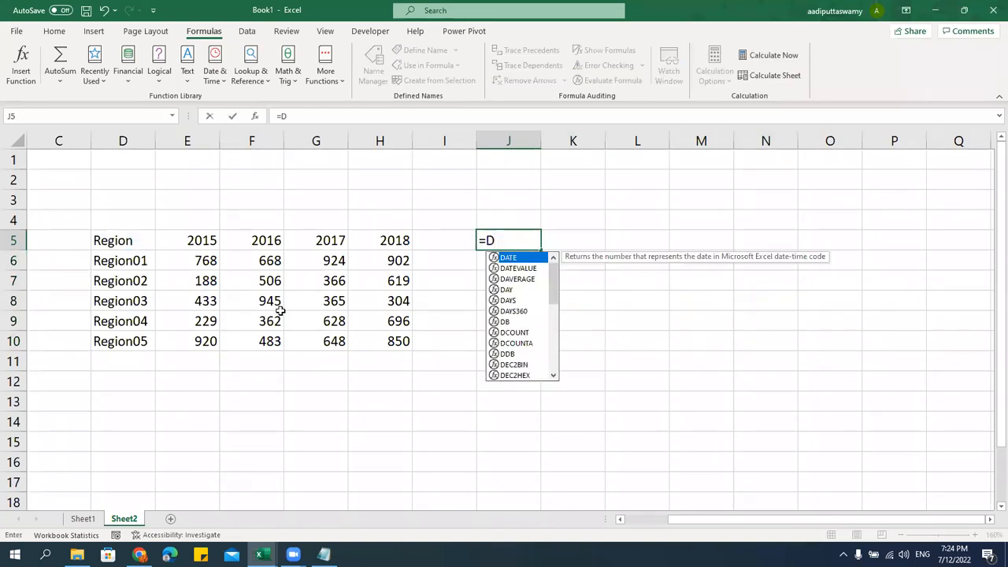
{"action": "key", "text": "Escape"}
{"action": "key", "text": "Escape"}
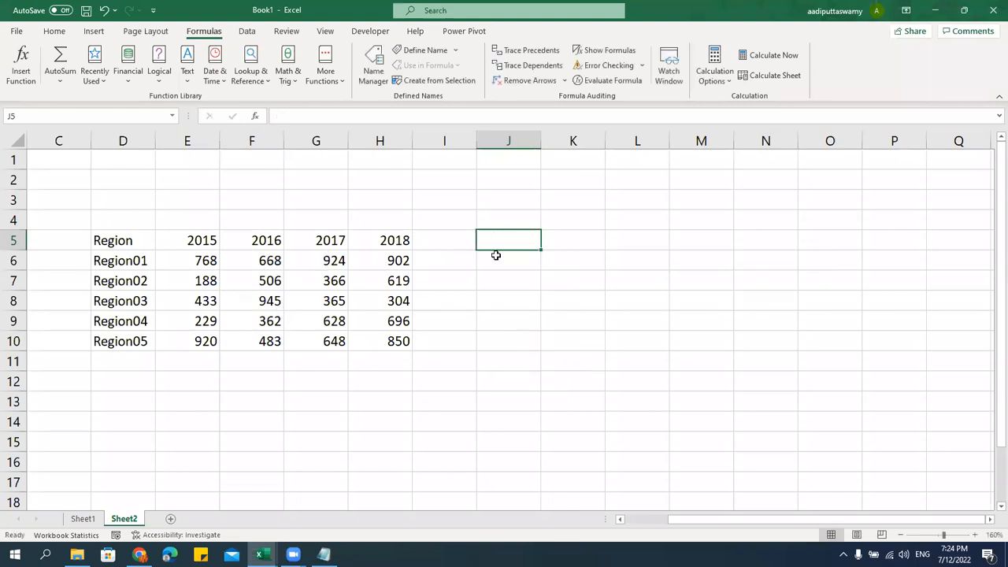
{"action": "type", "text": "="}
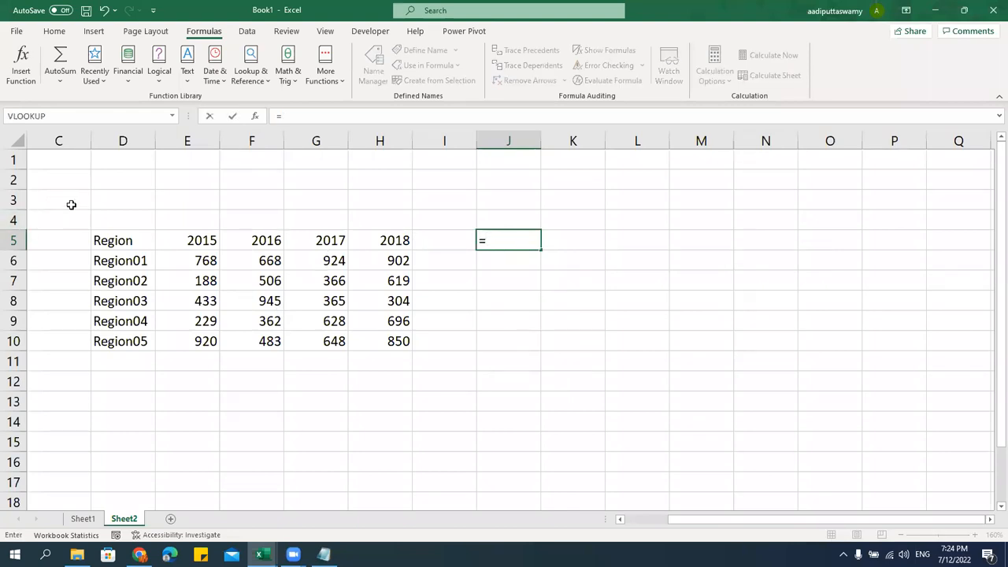
{"action": "left_click", "coordinate": [115, 243]}
{"action": "key", "text": "Return"}
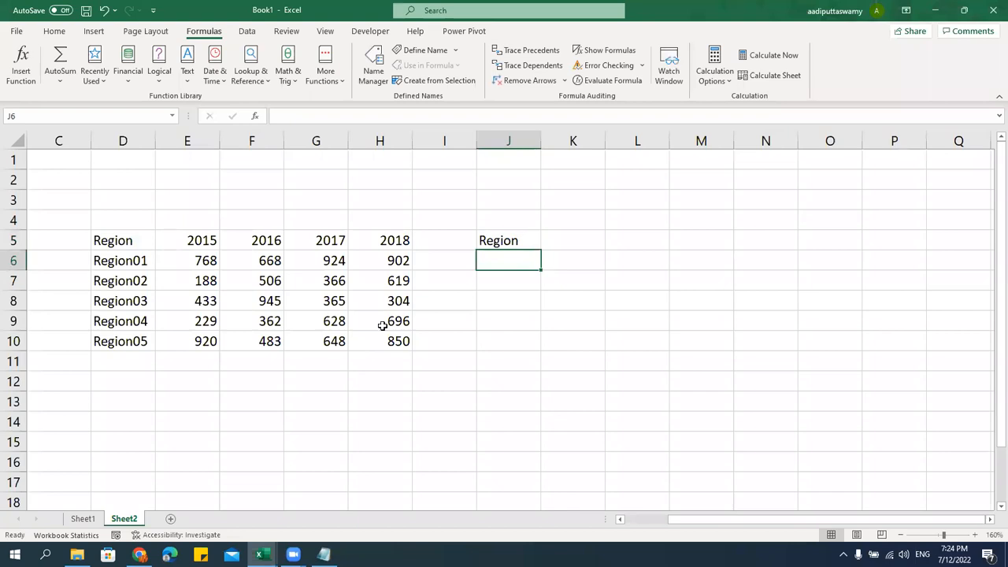
Enter the same =D5 formula in J6, J7 and J8
{"action": "type", "text": "="}
{"action": "left_click", "coordinate": [150, 241]}
{"action": "key", "text": "Return"}
{"action": "type", "text": "="}
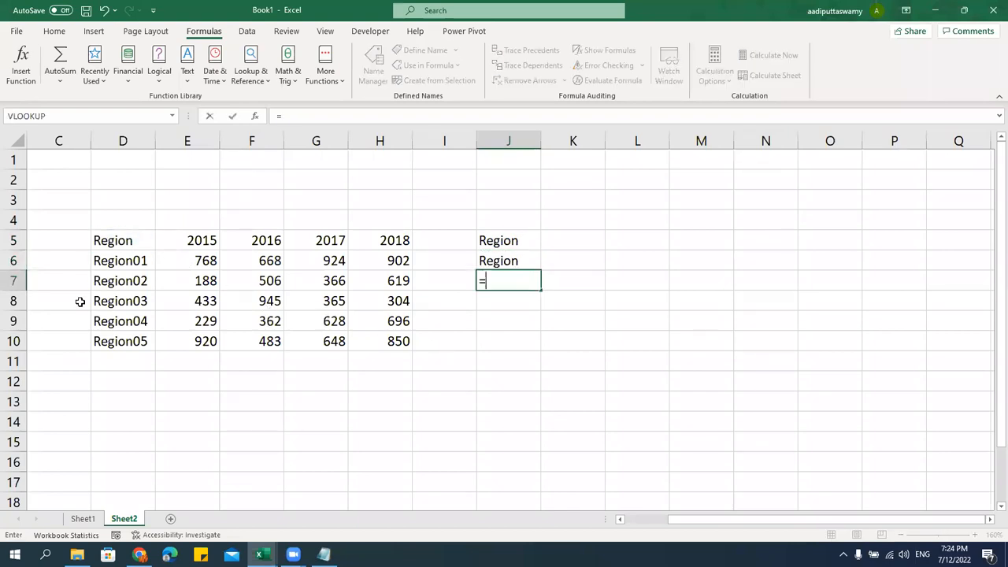
{"action": "left_click", "coordinate": [122, 244]}
{"action": "key", "text": "Return"}
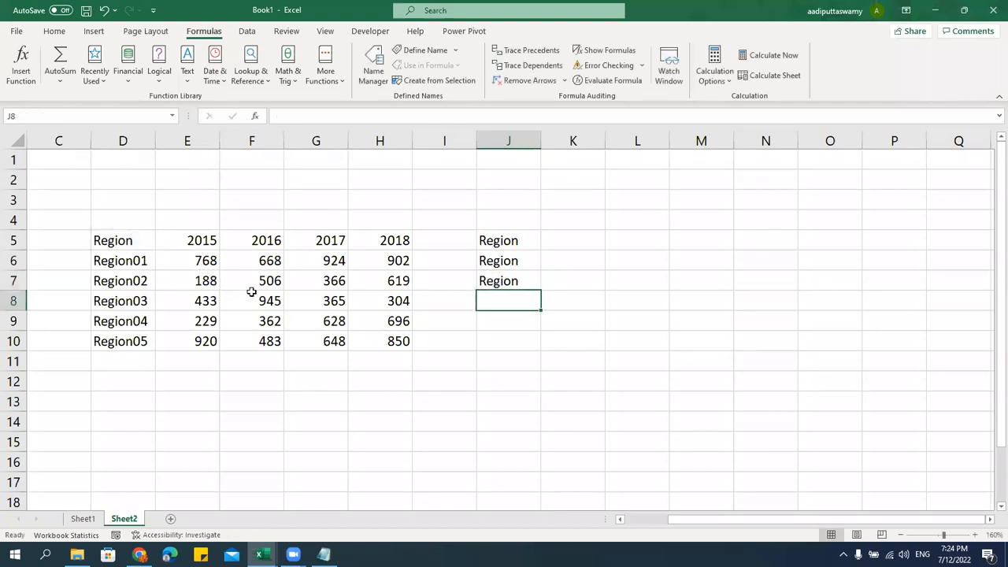
{"action": "type", "text": "="}
{"action": "left_click", "coordinate": [151, 246]}
{"action": "key", "text": "Return"}
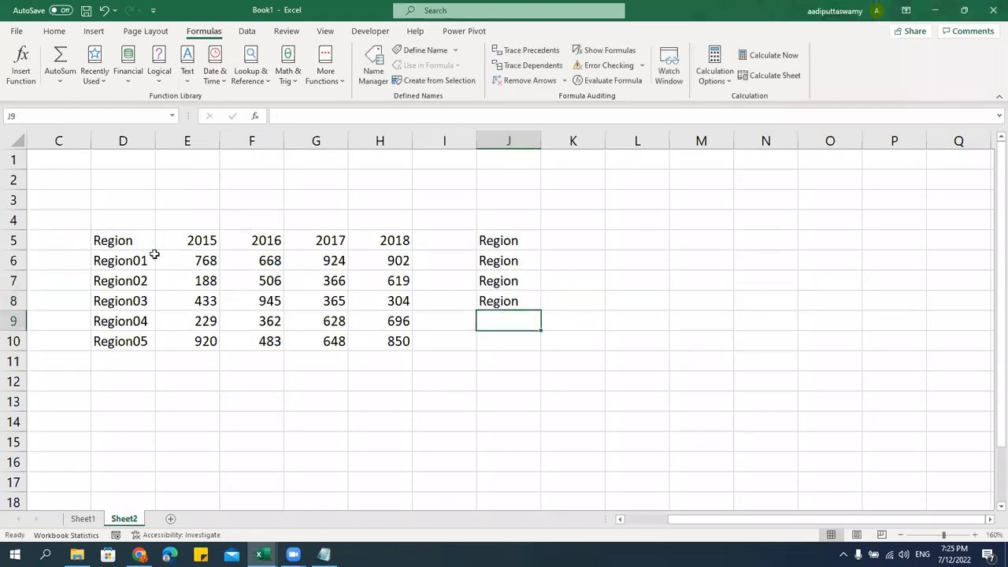
Clear the repeated Region entries in J6:J9, returning to J5
{"action": "left_click_drag", "start_coordinate": [522, 263], "coordinate": [513, 316]}
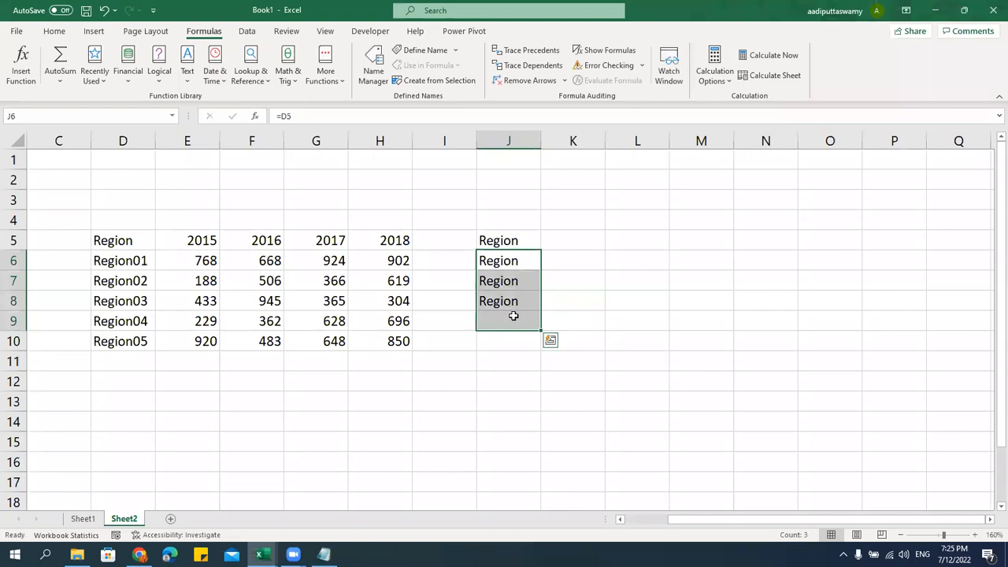
{"action": "key", "text": "Delete"}
{"action": "left_click", "coordinate": [508, 240]}
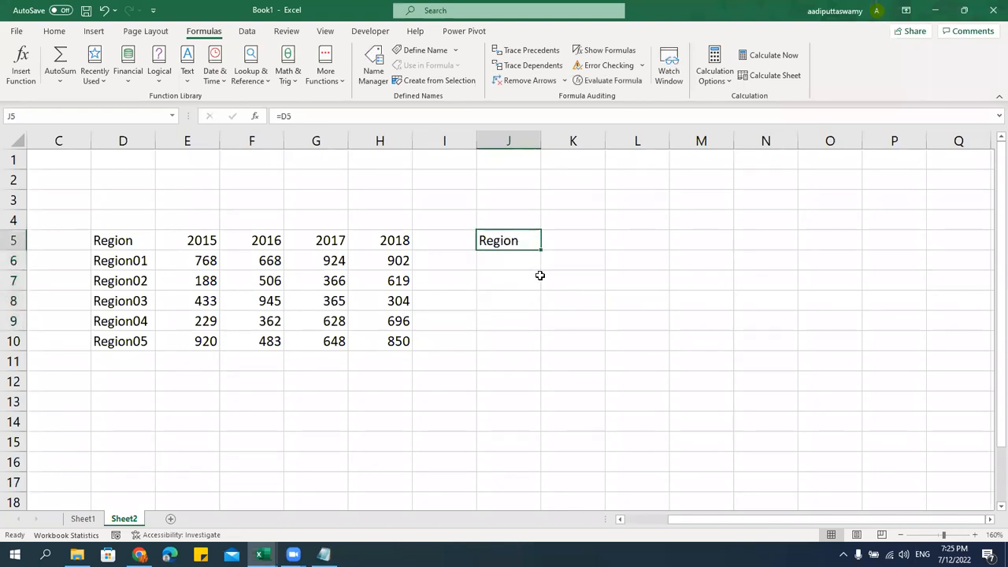
Build =$D$5 in J5 with F4 and fill it over J5:N10, showing Region everywhere
{"action": "type", "text": "="}
{"action": "left_click", "coordinate": [142, 240]}
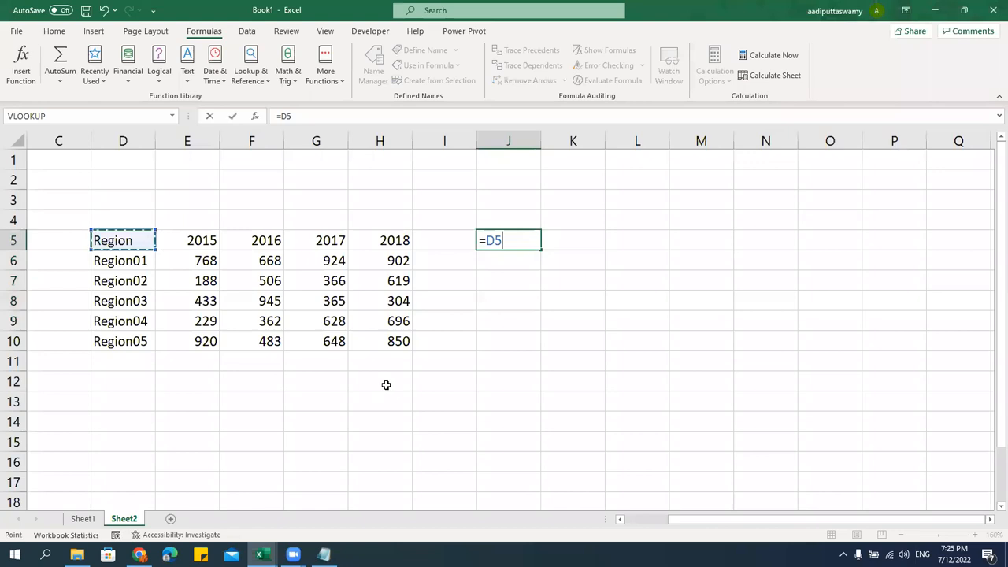
{"action": "key", "text": "F4"}
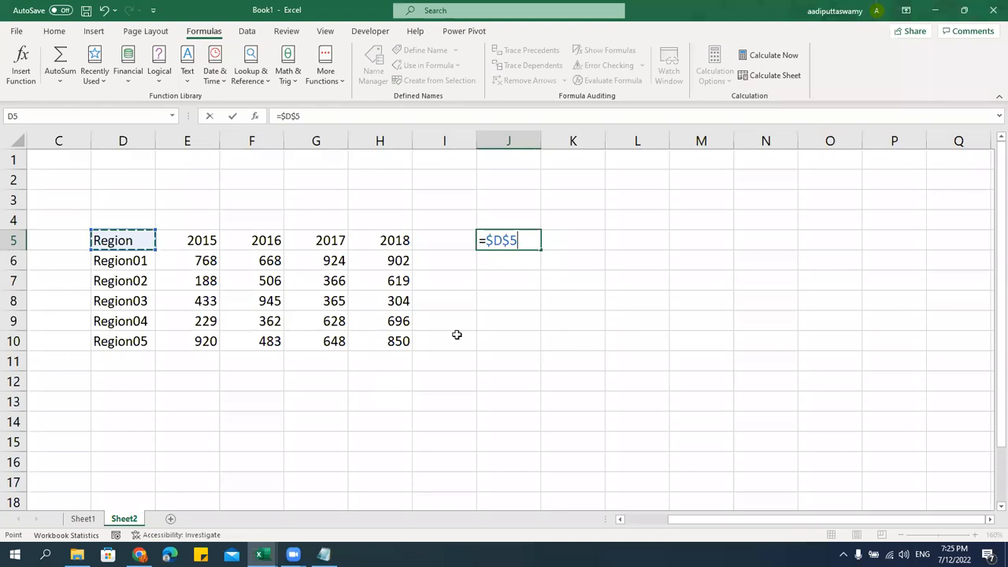
{"action": "left_click", "coordinate": [505, 240]}
{"action": "left_click_drag", "start_coordinate": [502, 240], "coordinate": [516, 240]}
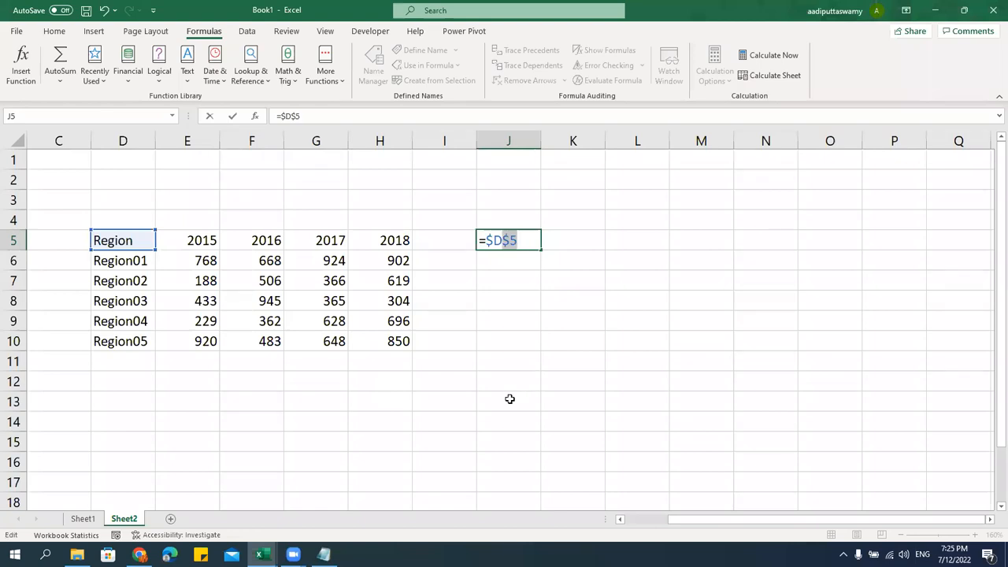
{"action": "key", "text": "Return"}
{"action": "double_click", "coordinate": [522, 238]}
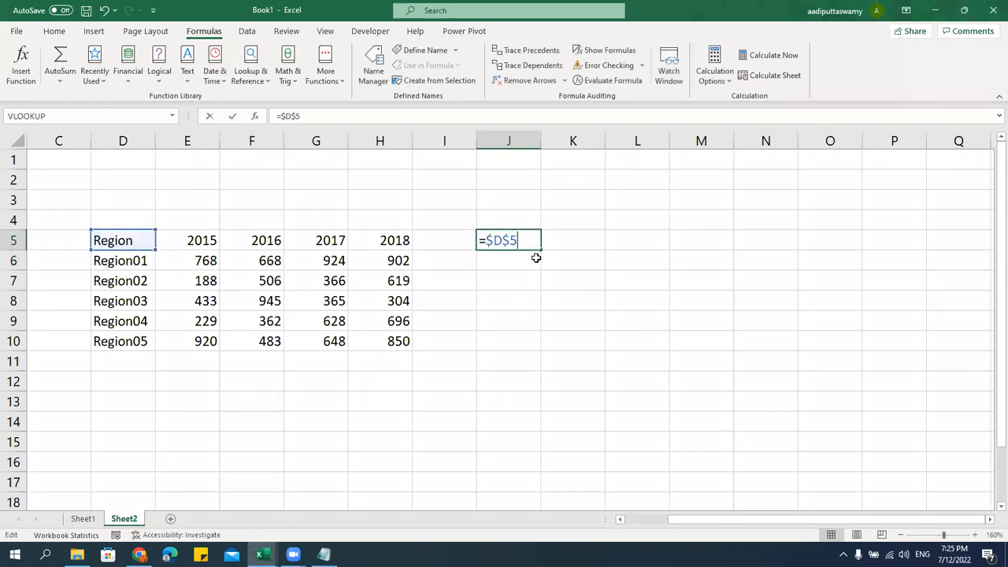
{"action": "key", "text": "Escape"}
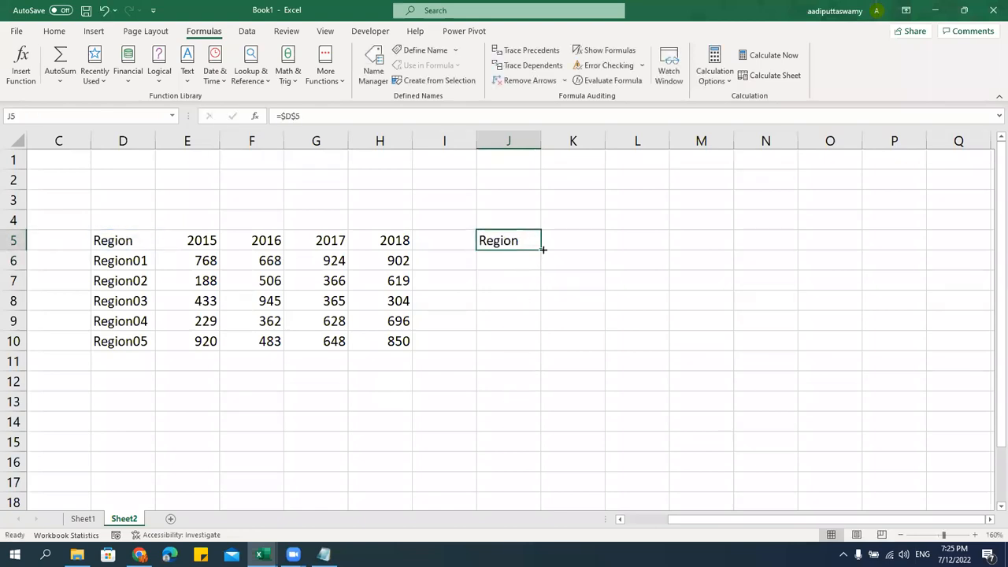
{"action": "left_click_drag", "start_coordinate": [543, 247], "coordinate": [798, 354]}
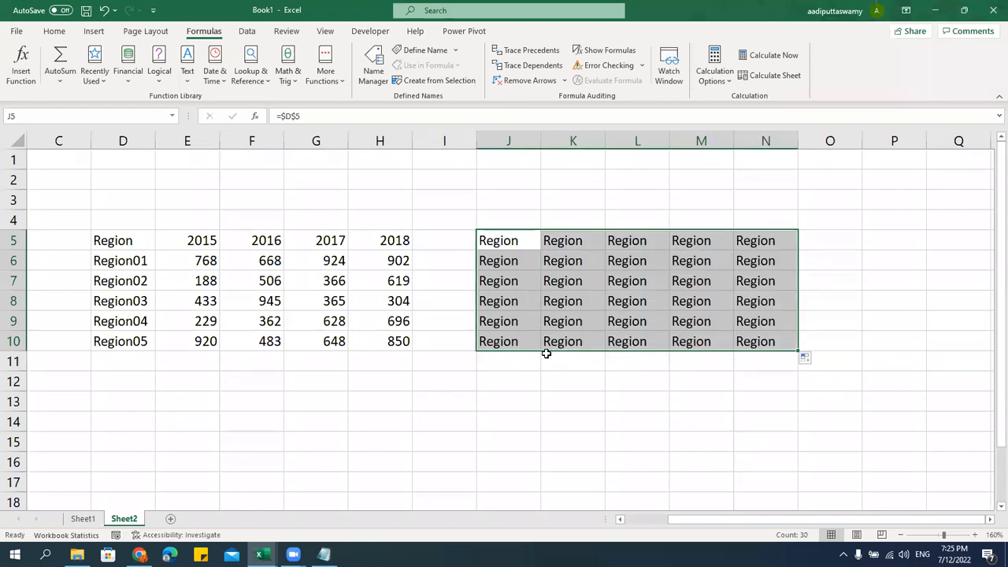
{"action": "double_click", "coordinate": [516, 240]}
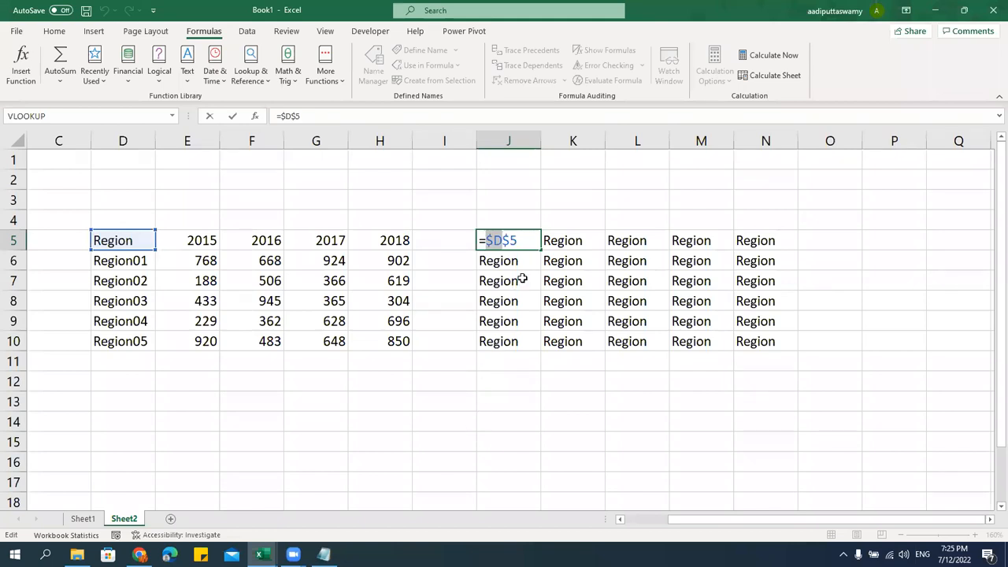
{"action": "key", "text": "BackSpace"}
{"action": "key", "text": "BackSpace"}
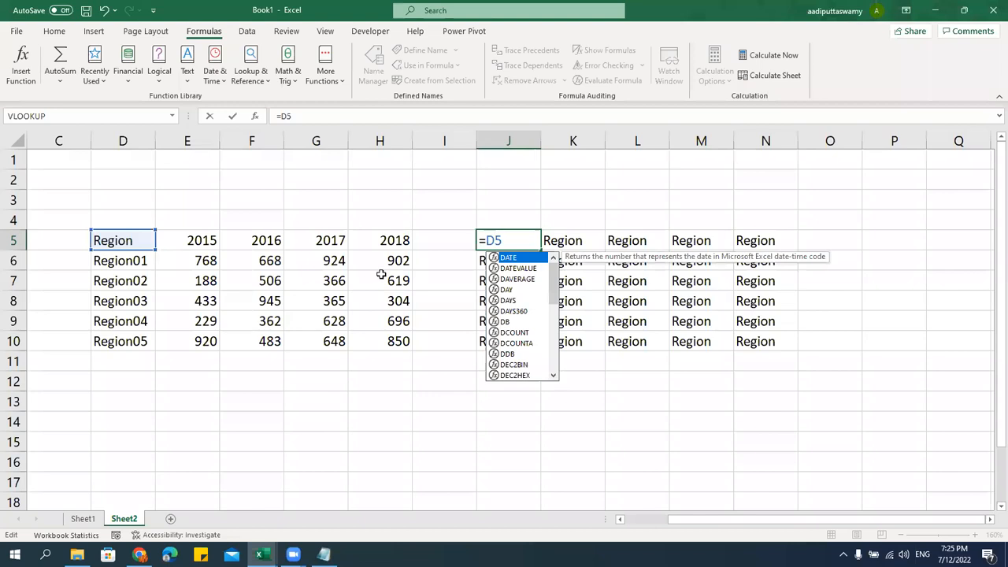
{"action": "key", "text": "Return"}
{"action": "left_click", "coordinate": [513, 240]}
{"action": "left_click_drag", "start_coordinate": [540, 249], "coordinate": [540, 348]}
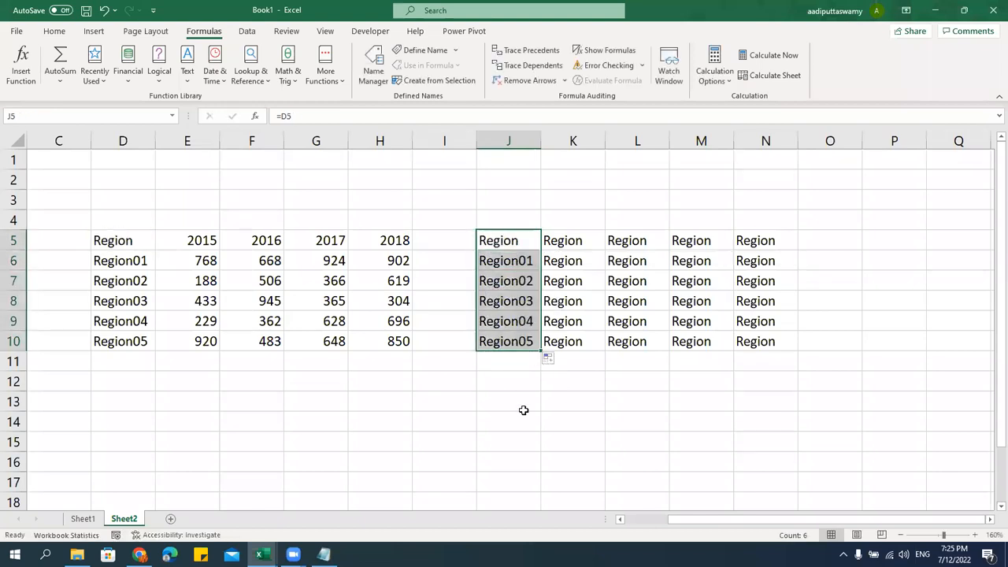
{"action": "double_click", "coordinate": [530, 239]}
{"action": "key", "text": "F4"}
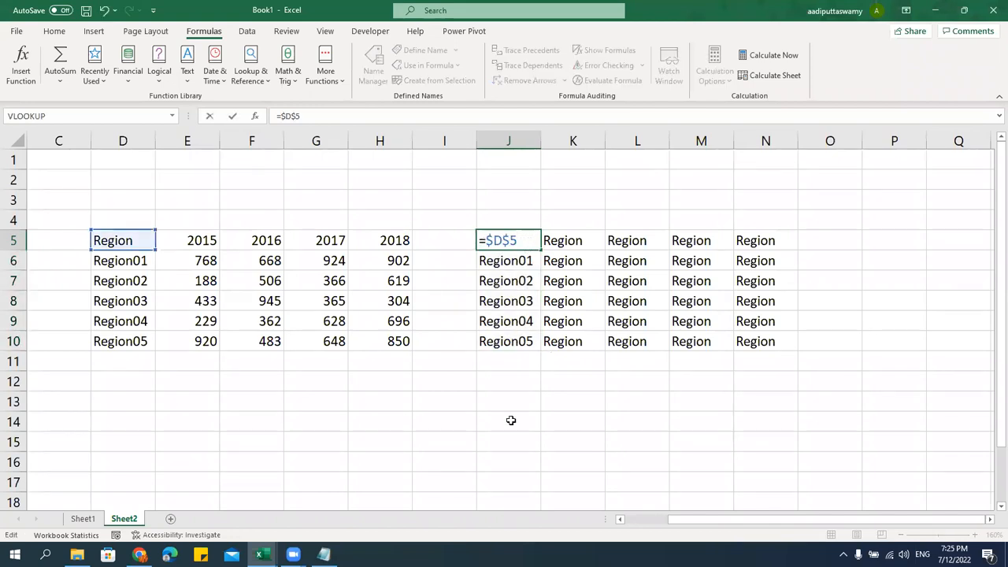
{"action": "key", "text": "Return"}
{"action": "left_click", "coordinate": [531, 240]}
{"action": "left_click_drag", "start_coordinate": [540, 250], "coordinate": [556, 358]}
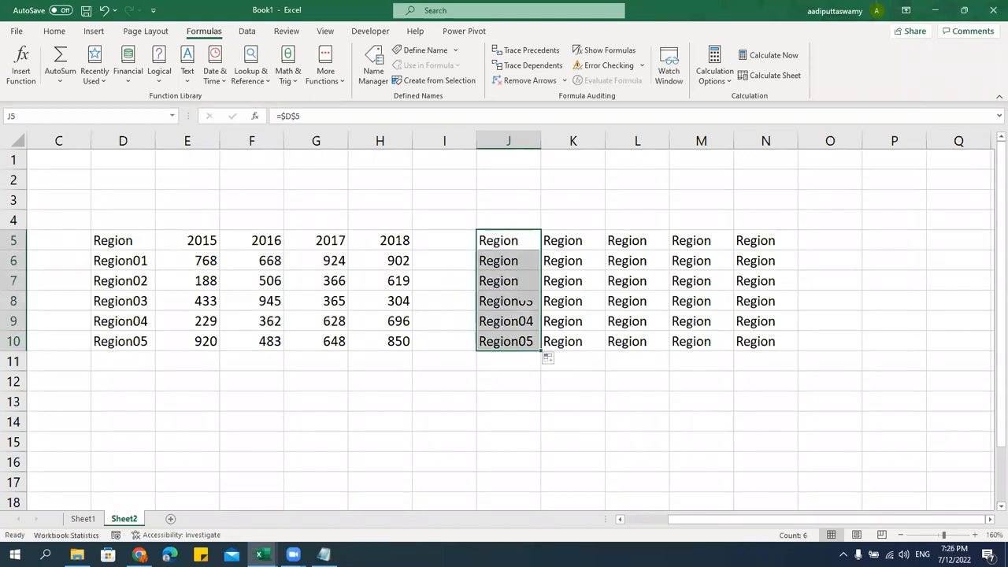
{"action": "left_click", "coordinate": [486, 396]}
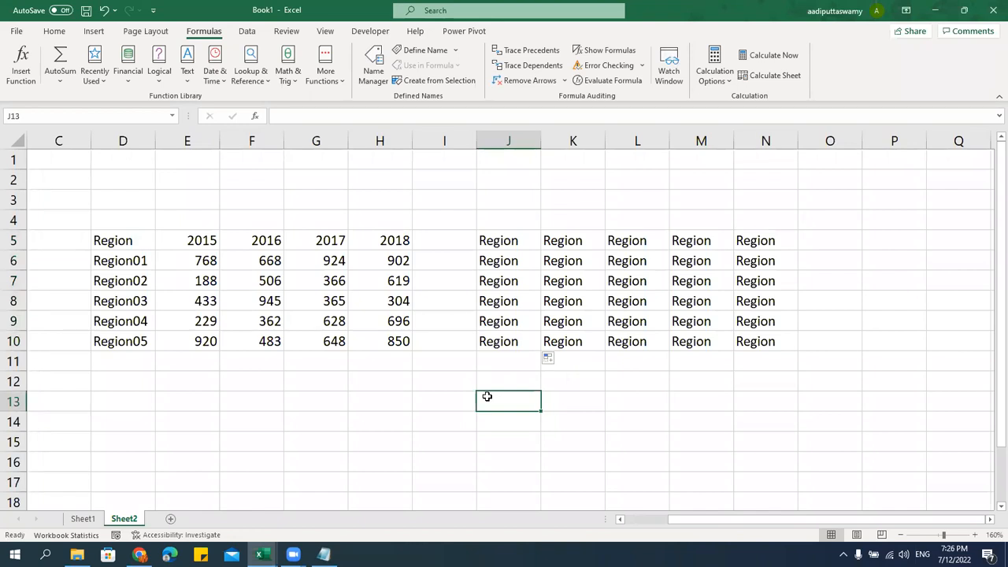
Clear J5:N10 and enter the relative formula =D5 in J5
{"action": "left_click_drag", "start_coordinate": [512, 240], "coordinate": [791, 346]}
{"action": "key", "text": "Delete"}
{"action": "left_click", "coordinate": [520, 245]}
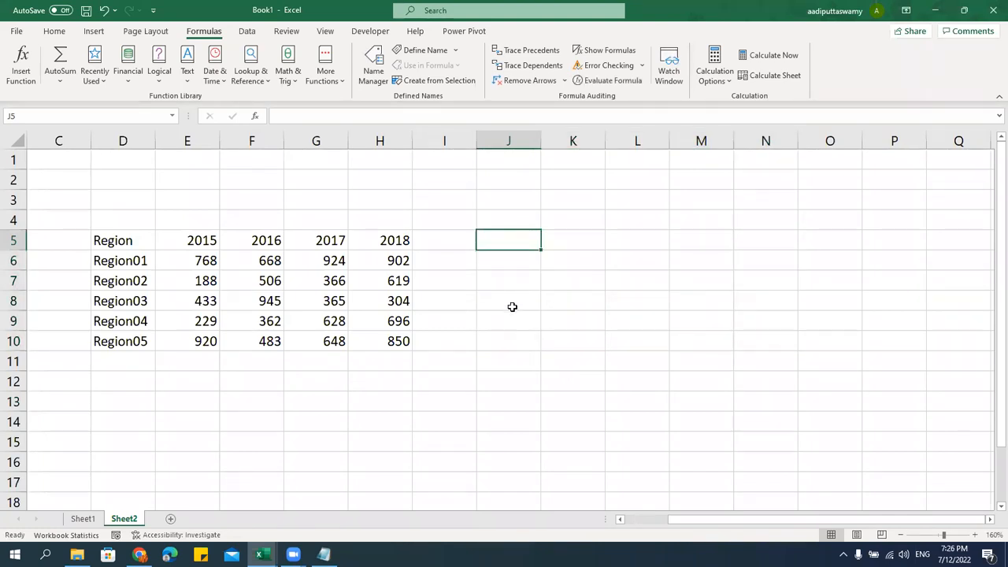
{"action": "type", "text": "="}
{"action": "left_click", "coordinate": [138, 241]}
{"action": "key", "text": "Return"}
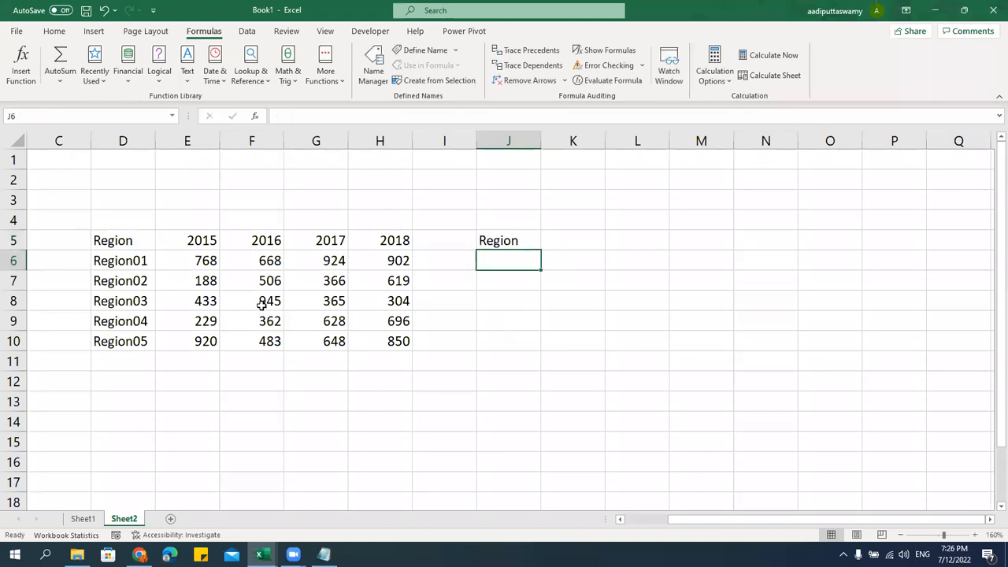
Enter =D5 formulas in K5 and L5 as well
{"action": "left_click", "coordinate": [546, 242]}
{"action": "type", "text": "="}
{"action": "left_click", "coordinate": [138, 241]}
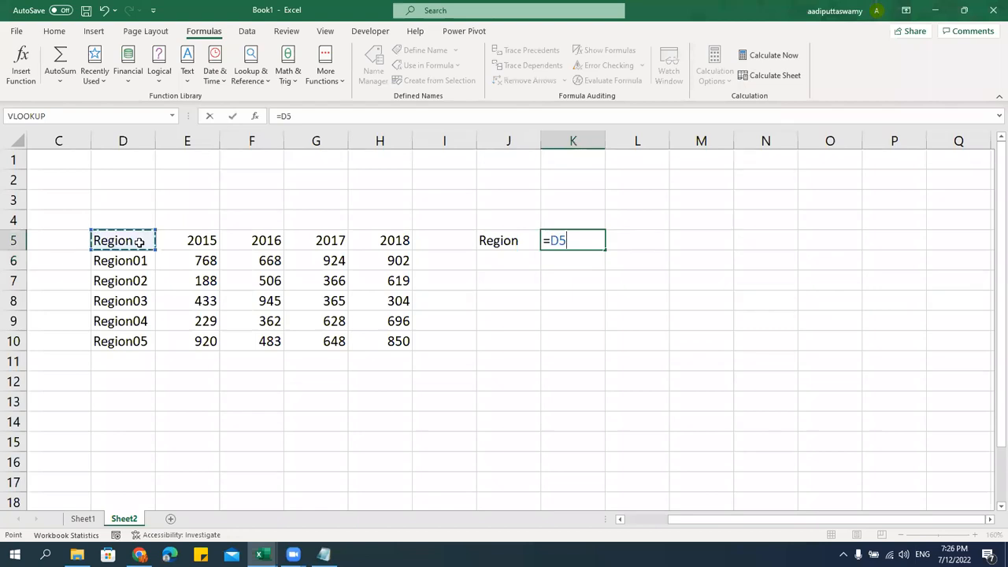
{"action": "key", "text": "Return"}
{"action": "left_click", "coordinate": [634, 239]}
{"action": "type", "text": "="}
{"action": "left_click", "coordinate": [130, 241]}
{"action": "key", "text": "Return"}
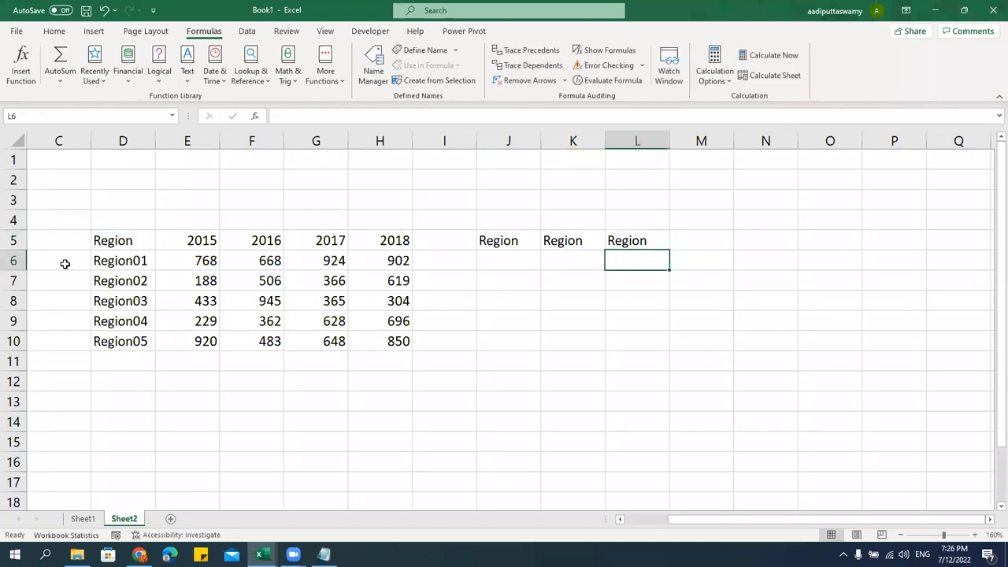
Fill J5:L5 down to row 10 and check the adjusted formula in J8
{"action": "left_click", "coordinate": [114, 236]}
{"action": "left_click_drag", "start_coordinate": [502, 241], "coordinate": [668, 352]}
{"action": "left_click", "coordinate": [510, 270]}
{"action": "left_click", "coordinate": [508, 301]}
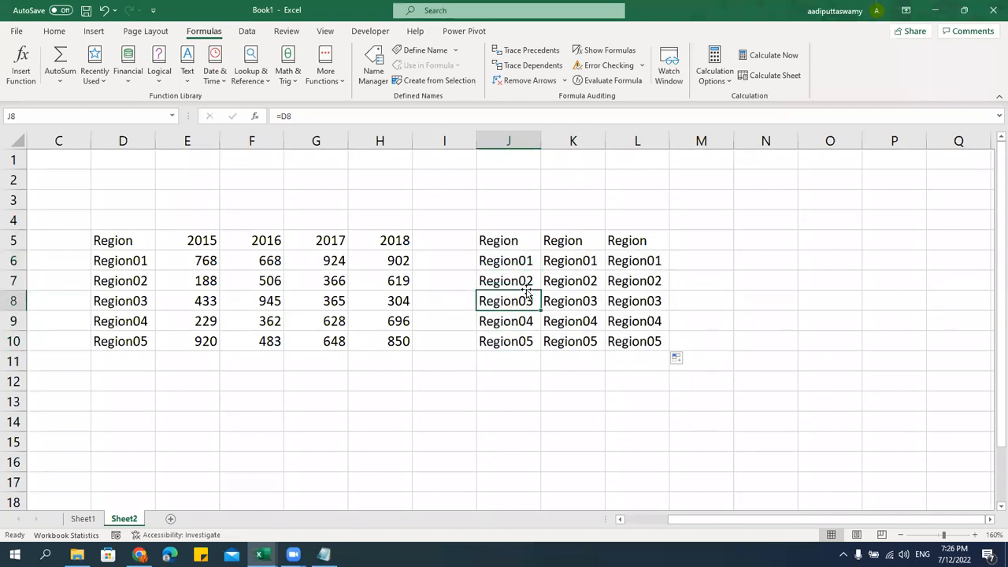
{"action": "left_click_drag", "start_coordinate": [583, 202], "coordinate": [713, 363]}
Delete the copied values in K5:L10 and J6:J10
{"action": "key", "text": "Delete"}
{"action": "left_click_drag", "start_coordinate": [511, 259], "coordinate": [519, 341]}
{"action": "key", "text": "Delete"}
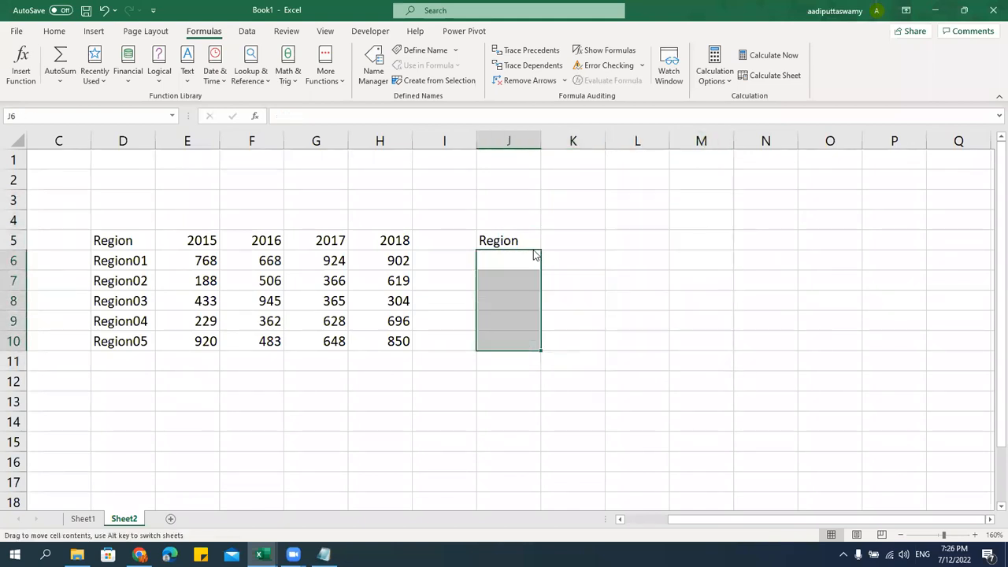
Enter the column-locked formula =$D5 in J5, cycling F4 to reach it
{"action": "left_click", "coordinate": [523, 240]}
{"action": "type", "text": "="}
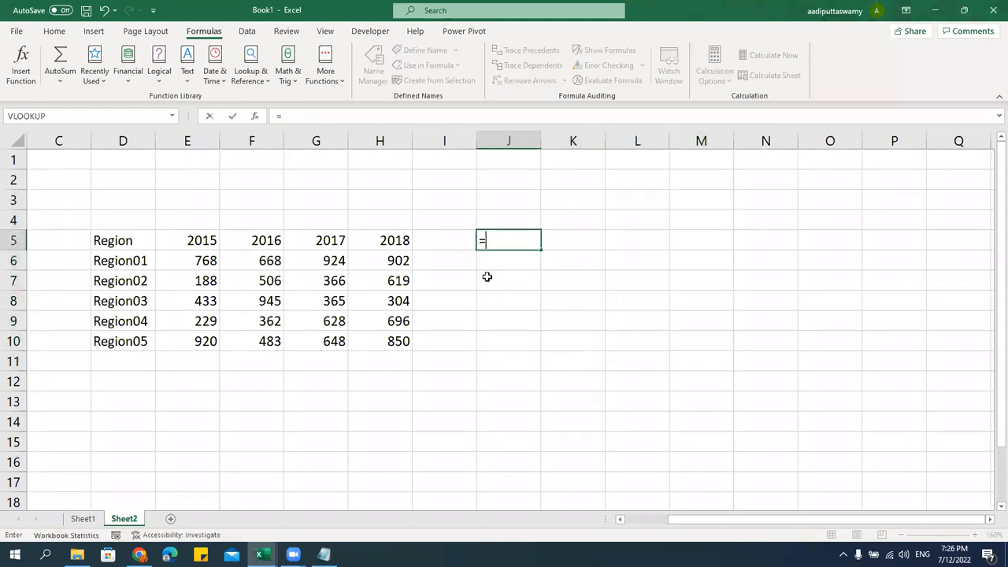
{"action": "left_click", "coordinate": [113, 243]}
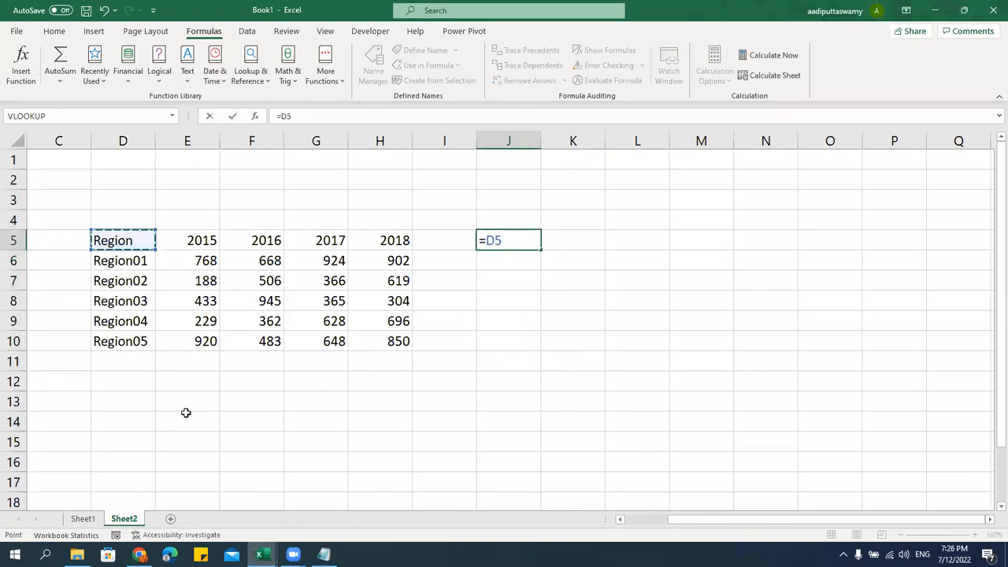
{"action": "key", "text": "F4"}
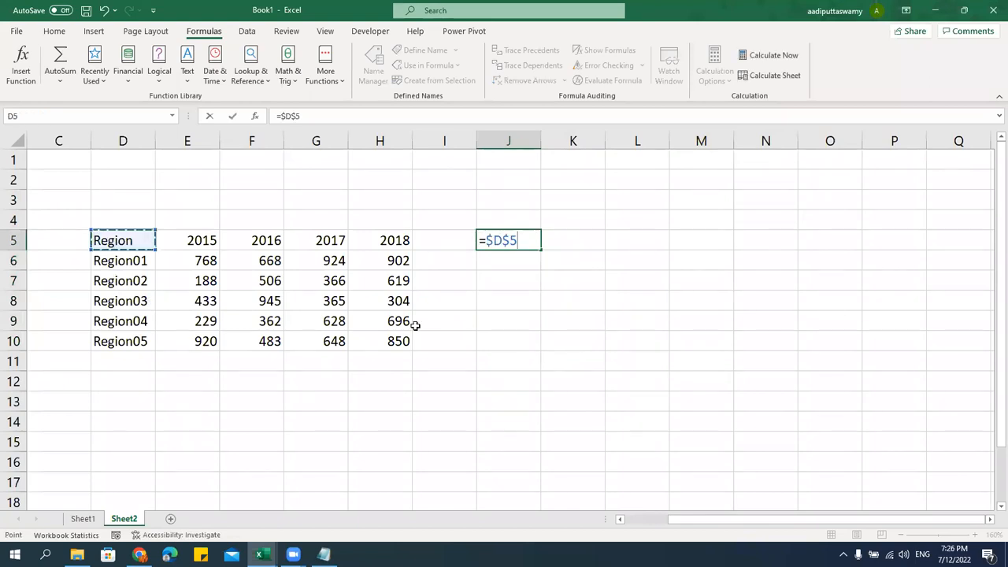
{"action": "left_click_drag", "start_coordinate": [486, 240], "coordinate": [501, 240]}
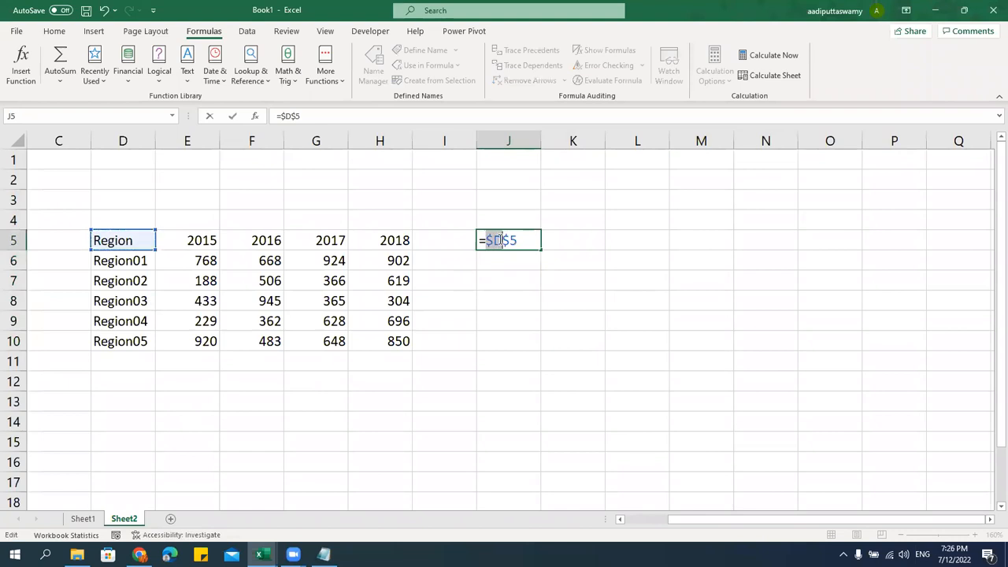
{"action": "left_click", "coordinate": [501, 241]}
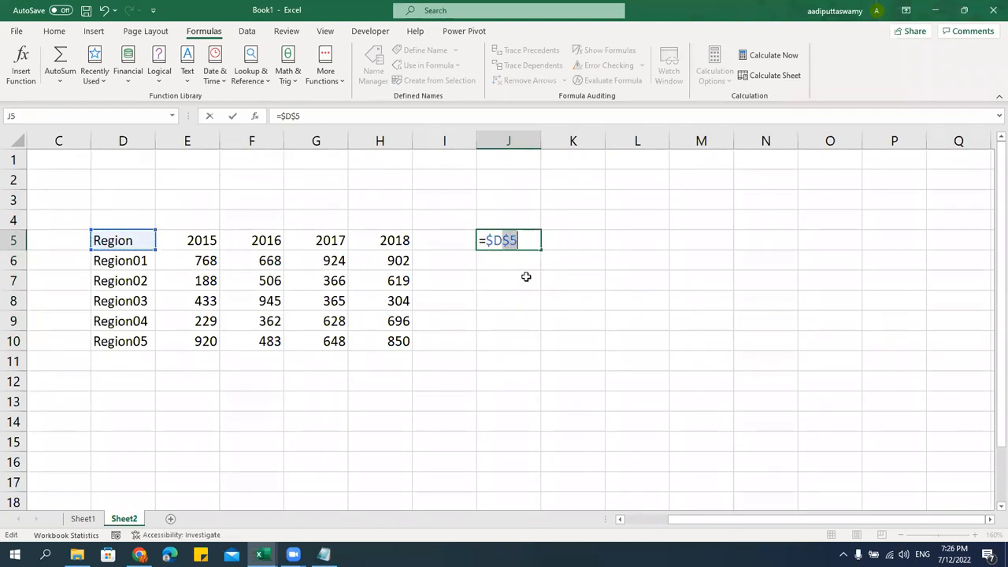
{"action": "key", "text": "F4"}
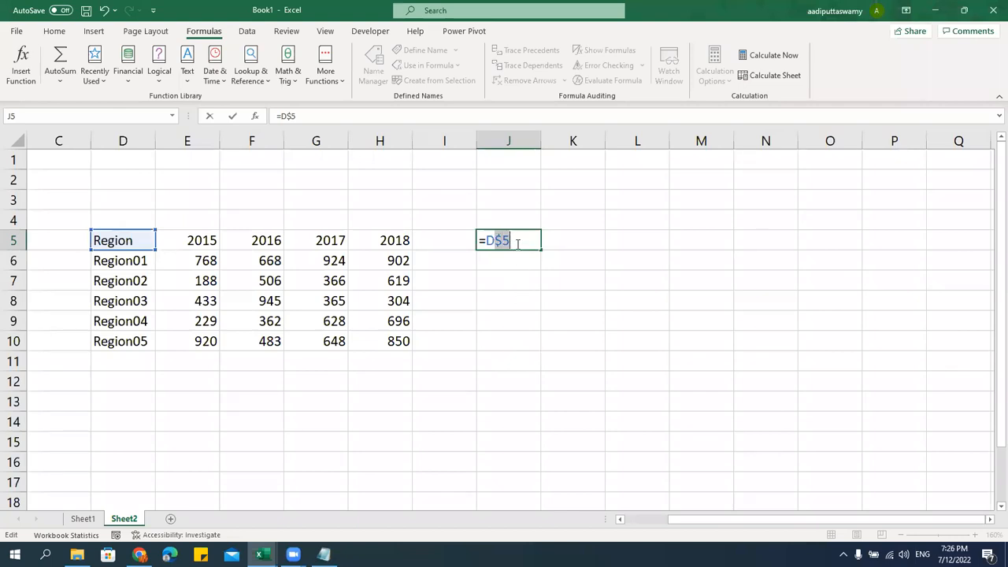
{"action": "key", "text": "F4"}
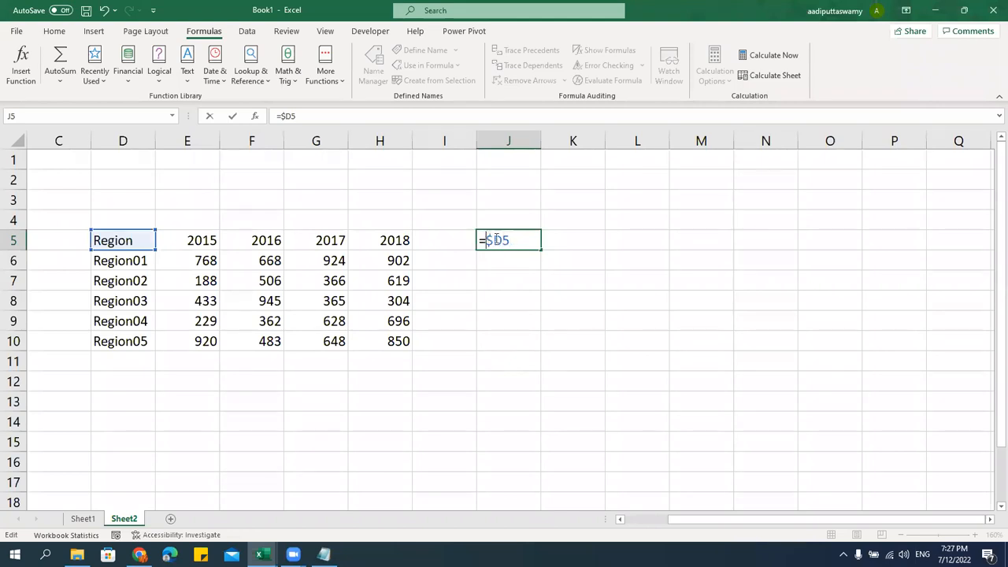
{"action": "key", "text": "ctrl+Return"}
Fill =$D5 down to J10 to list Region01–Region05, then show J5's formula
{"action": "left_click", "coordinate": [530, 241]}
{"action": "left_click_drag", "start_coordinate": [542, 250], "coordinate": [549, 345]}
{"action": "left_click", "coordinate": [520, 241]}
{"action": "key", "text": "F2"}
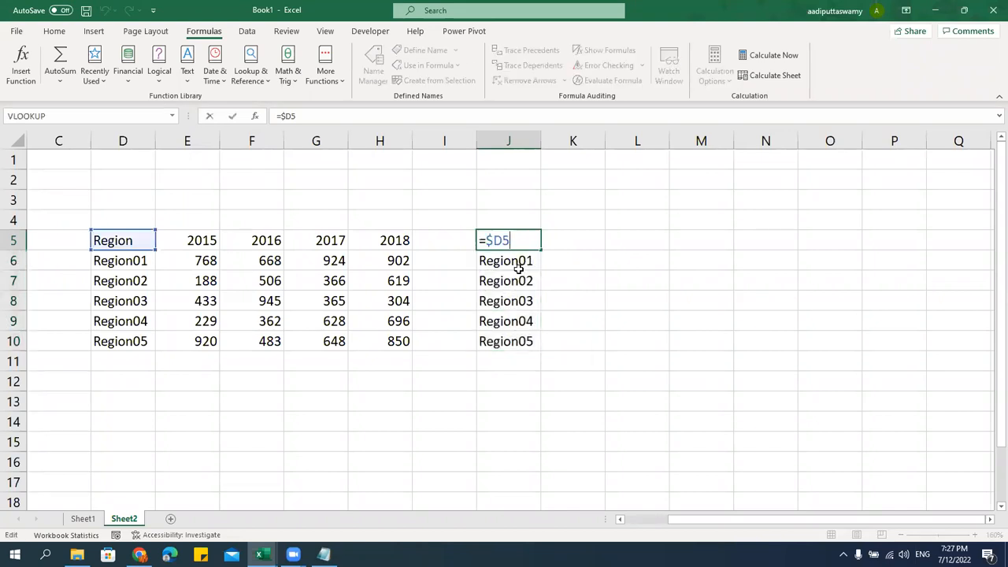
Copy the =$D5 column across to column M and inspect K5's $D5 reference
{"action": "key", "text": "Return"}
{"action": "key", "text": "F2"}
{"action": "key", "text": "Escape"}
{"action": "left_click_drag", "start_coordinate": [527, 243], "coordinate": [701, 351]}
{"action": "left_click", "coordinate": [577, 249]}
{"action": "double_click", "coordinate": [578, 249]}
{"action": "double_click", "coordinate": [576, 239]}
{"action": "left_click_drag", "start_coordinate": [550, 241], "coordinate": [570, 241]}
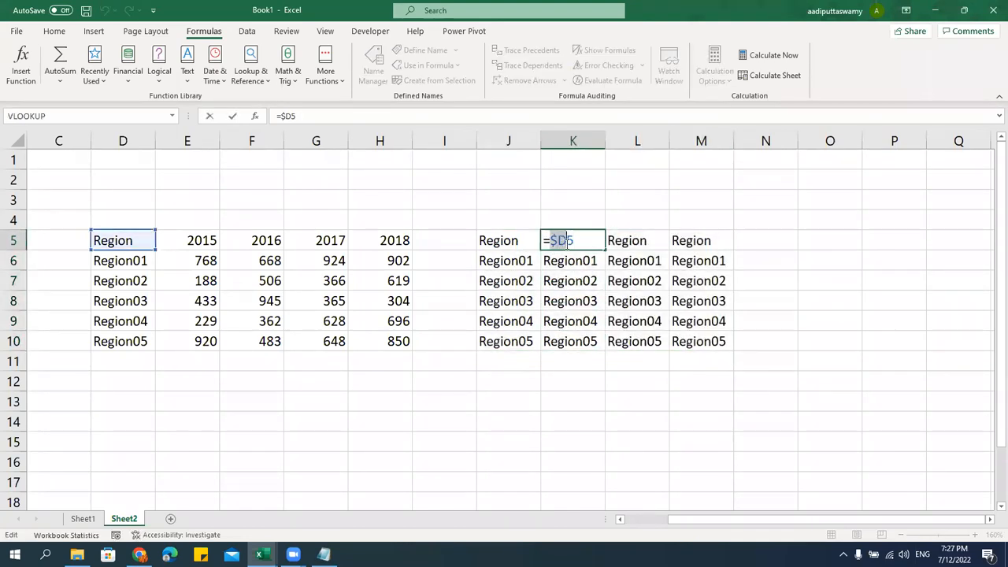
{"action": "key", "text": "Escape"}
Change J5 to the row-locked =D$5, fill it down to J10, then select J5:M10
{"action": "key", "text": "Left"}
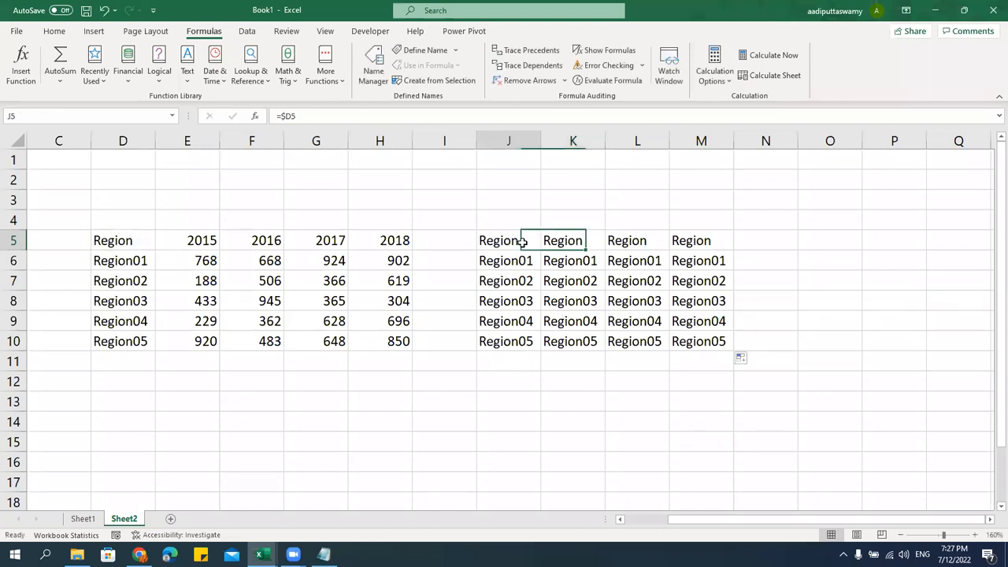
{"action": "key", "text": "F2"}
{"action": "key", "text": "F4"}
{"action": "key", "text": "F4"}
{"action": "key", "text": "F4"}
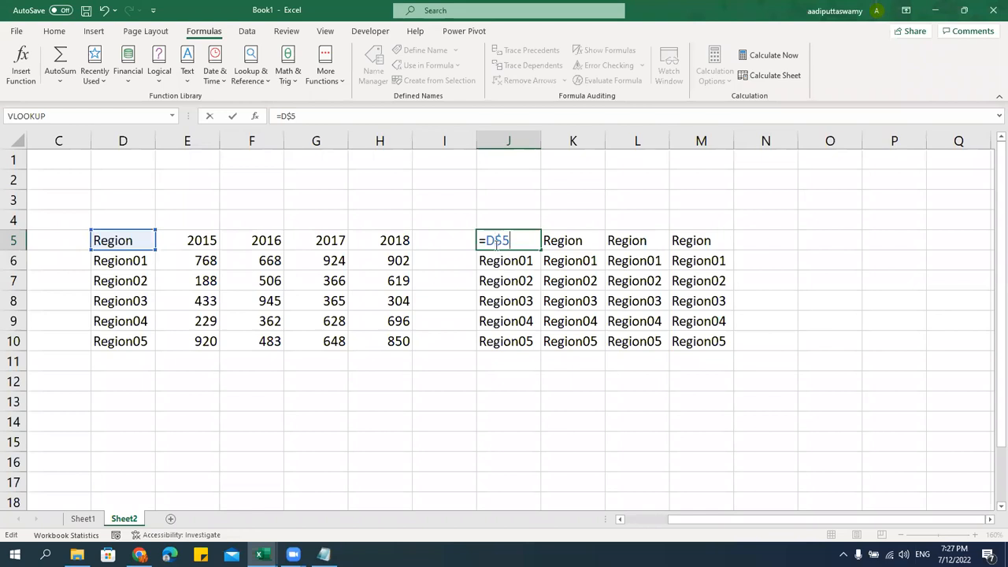
{"action": "left_click_drag", "start_coordinate": [496, 240], "coordinate": [511, 240]}
{"action": "key", "text": "Return"}
{"action": "left_click", "coordinate": [531, 240]}
{"action": "left_click_drag", "start_coordinate": [540, 250], "coordinate": [548, 358]}
{"action": "left_click", "coordinate": [123, 244]}
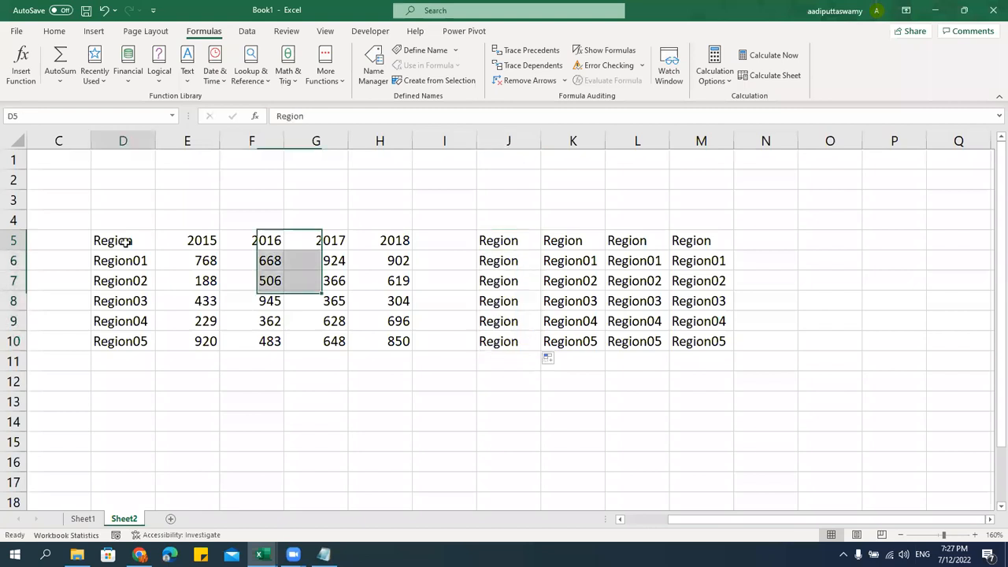
{"action": "left_click_drag", "start_coordinate": [494, 242], "coordinate": [731, 352]}
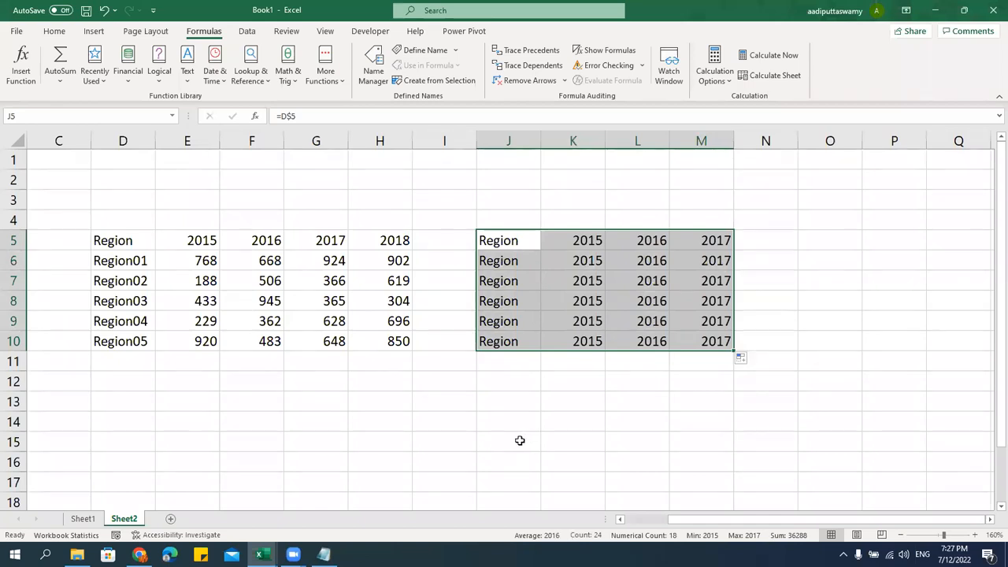
Clear J5:M10, then enter =$D5 in J5 by cycling F4 until only the column is locked
{"action": "key", "text": "Delete"}
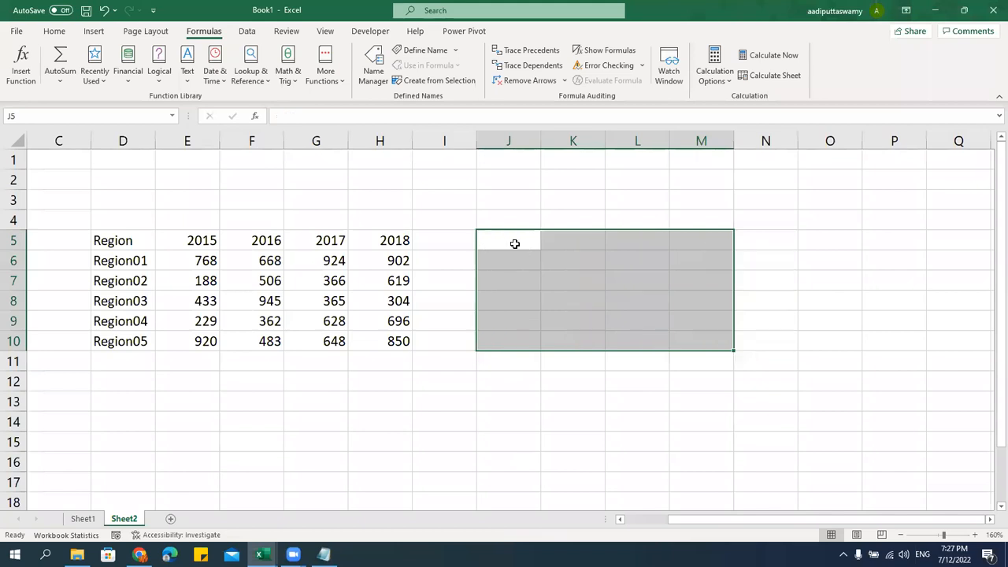
{"action": "left_click", "coordinate": [515, 241]}
{"action": "type", "text": "="}
{"action": "left_click", "coordinate": [110, 244]}
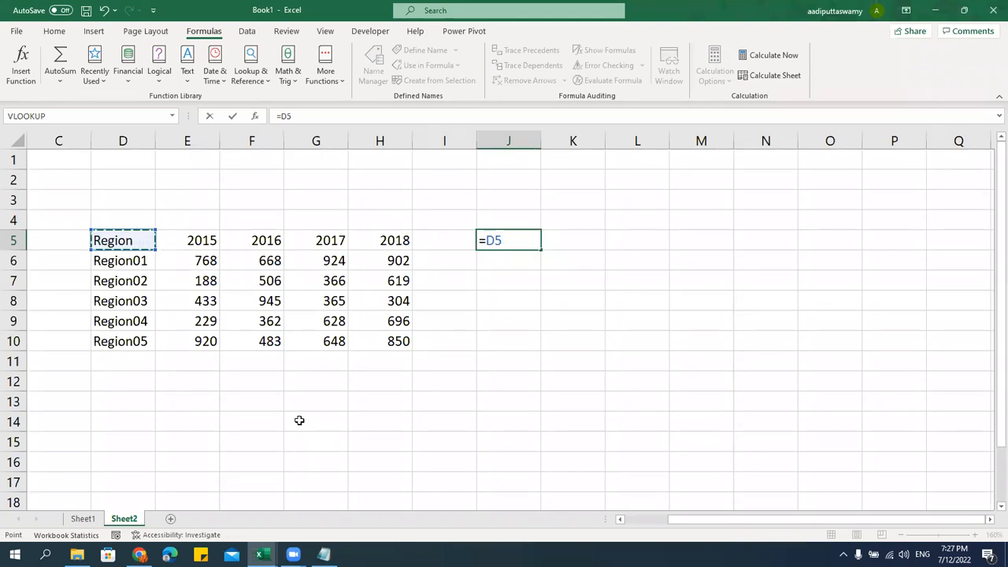
{"action": "key", "text": "F4"}
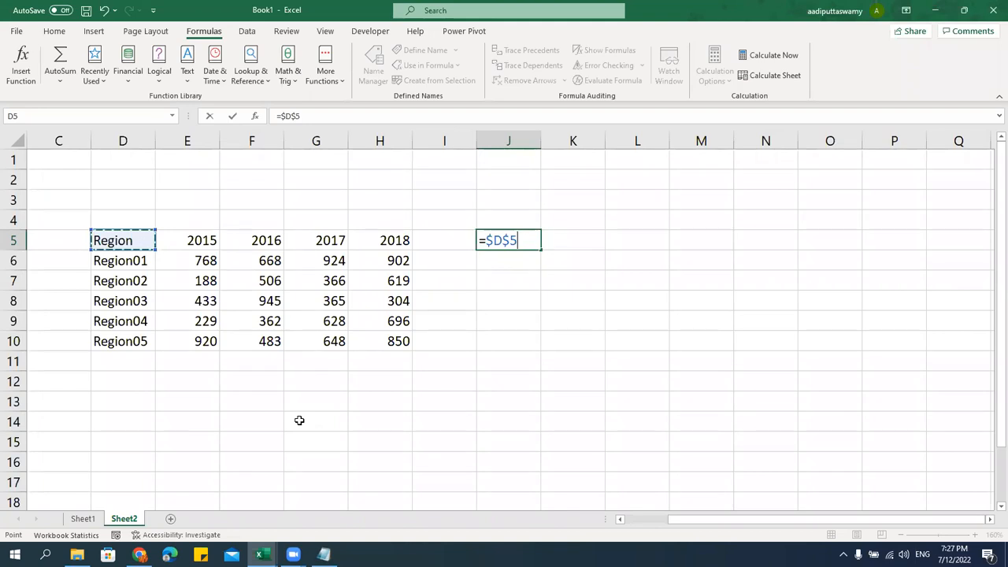
{"action": "key", "text": "F4"}
{"action": "key", "text": "F4"}
{"action": "key", "text": "Return"}
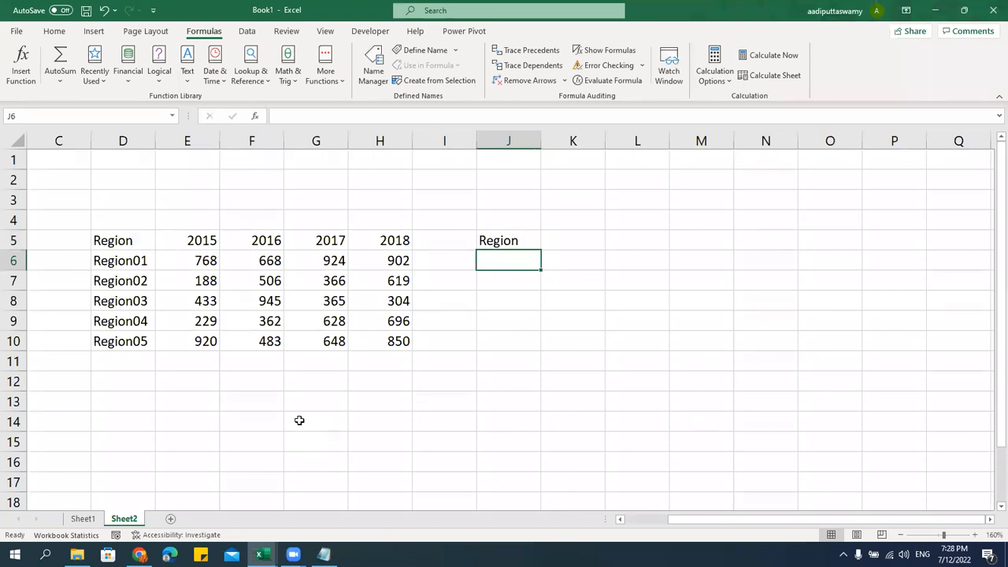
In Notepad, add '(No Dollar Sign for Rows and Columns)' after Relative
{"action": "left_click", "coordinate": [323, 555]}
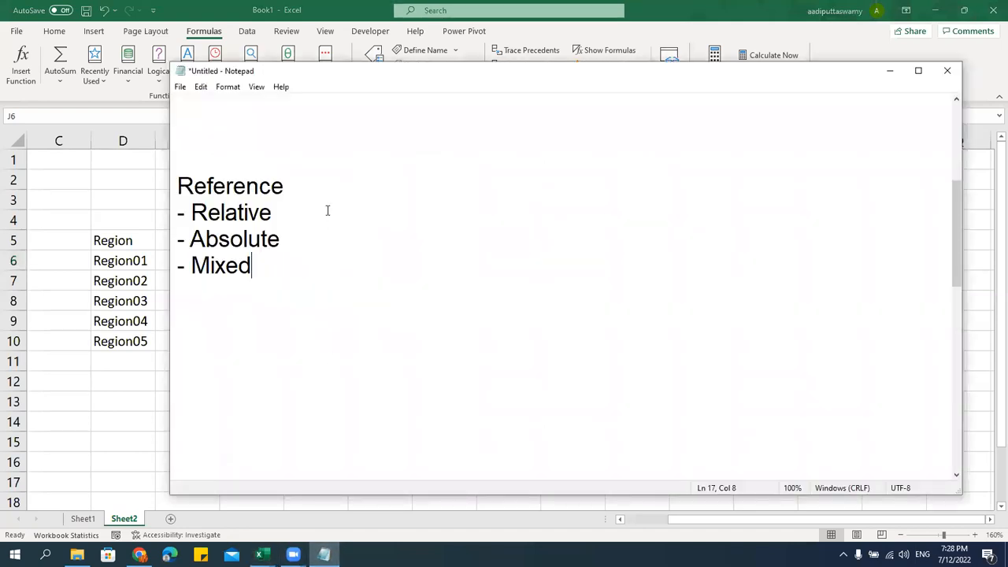
{"action": "type", "text": "-"}
{"action": "key", "text": "BackSpace"}
{"action": "type", "text": "(o"}
{"action": "key", "text": "BackSpace"}
{"action": "type", "text": "No Dollo"}
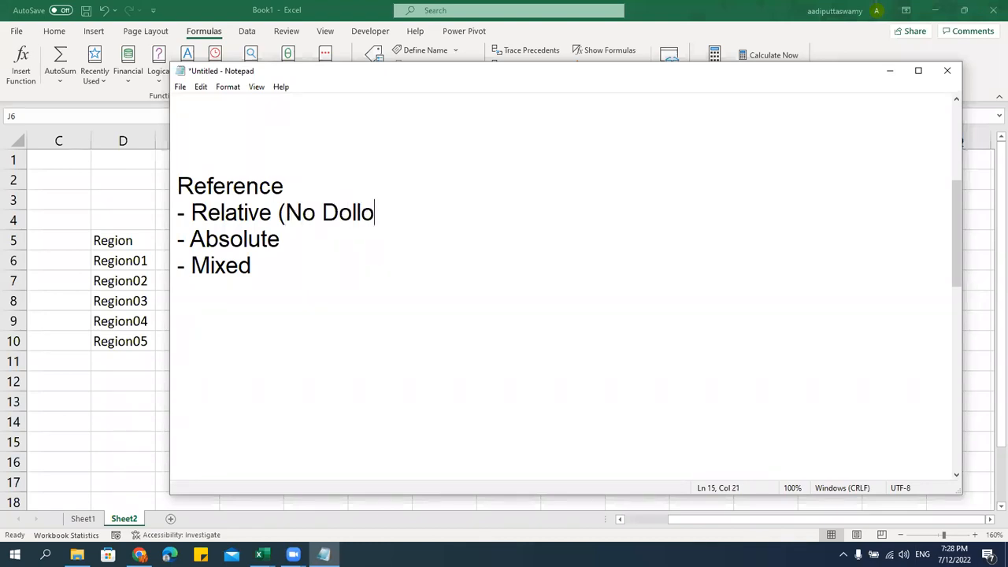
{"action": "key", "text": "BackSpace"}
{"action": "type", "text": "ar Sign for "}
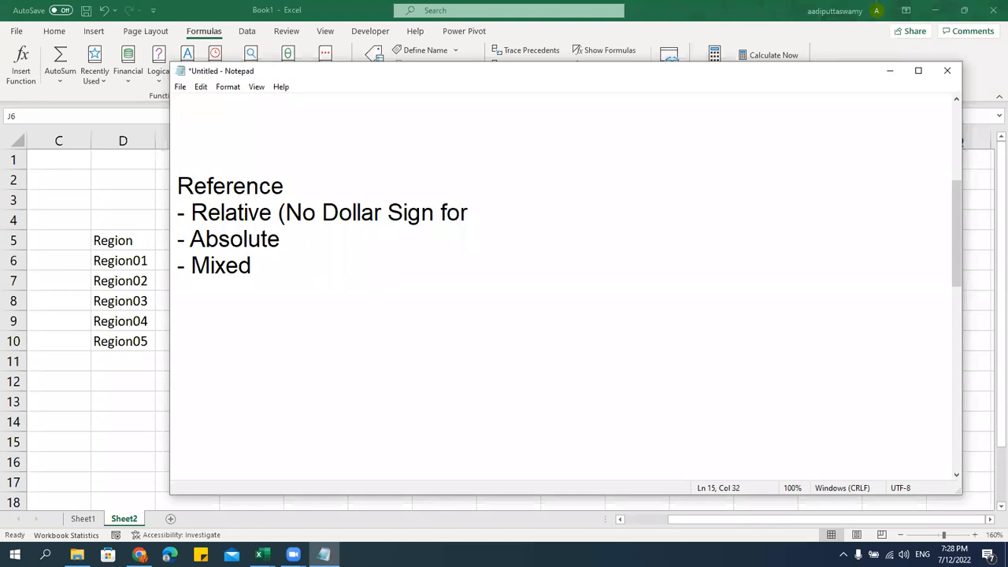
{"action": "type", "text": "Rows and Columns)"}
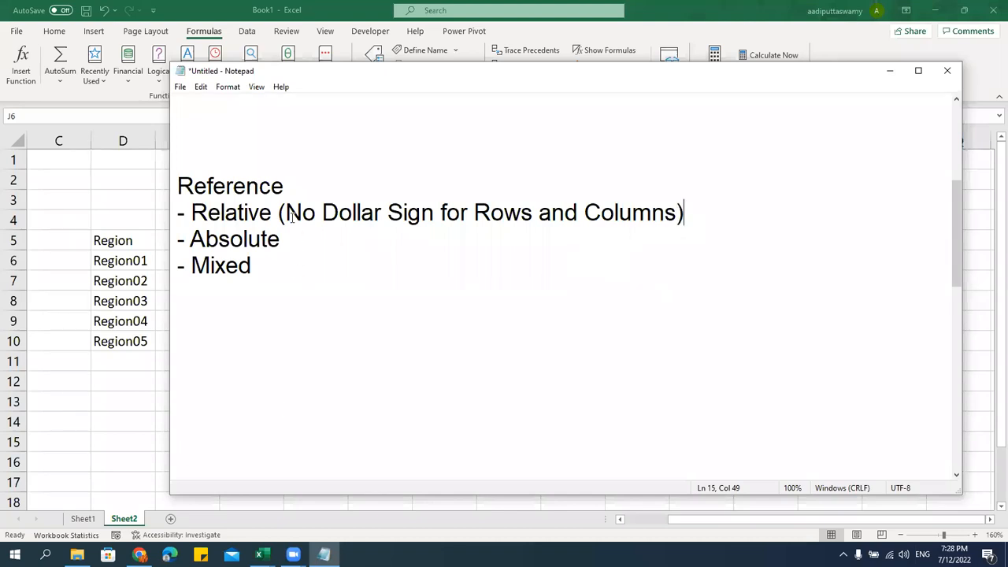
Copy that note to the Absolute line and remove 'No' so it reads Dollar Sign for Rows and Columns
{"action": "left_click_drag", "start_coordinate": [279, 213], "coordinate": [709, 210]}
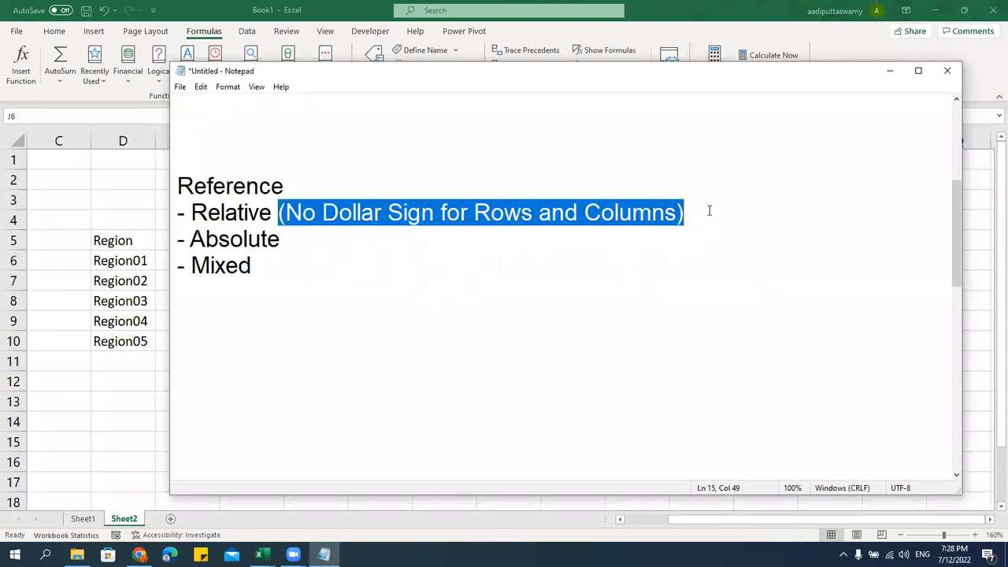
{"action": "key", "text": "ctrl+c"}
{"action": "left_click", "coordinate": [459, 241]}
{"action": "key", "text": "ctrl+v"}
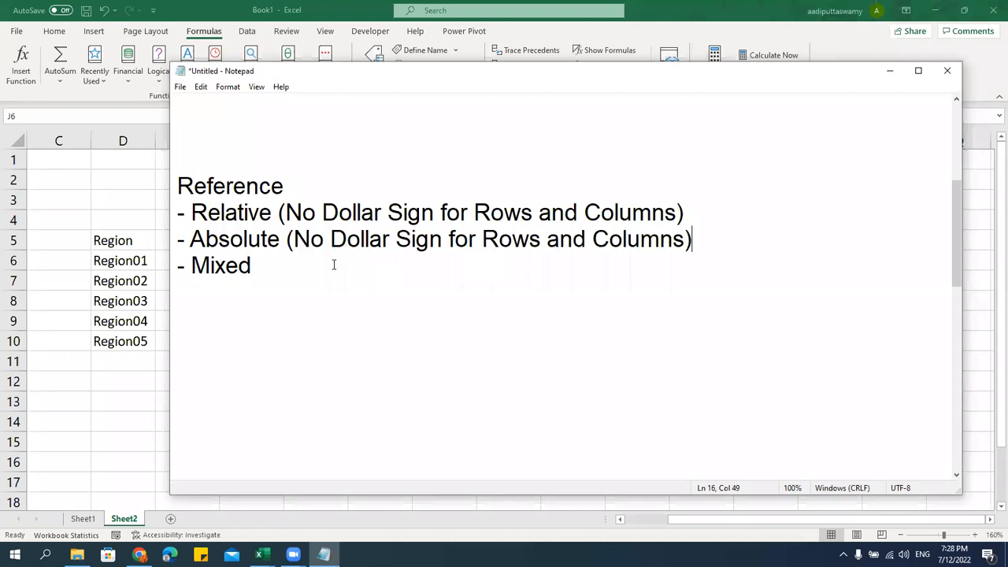
{"action": "left_click_drag", "start_coordinate": [293, 239], "coordinate": [334, 246]}
{"action": "key", "text": "Delete"}
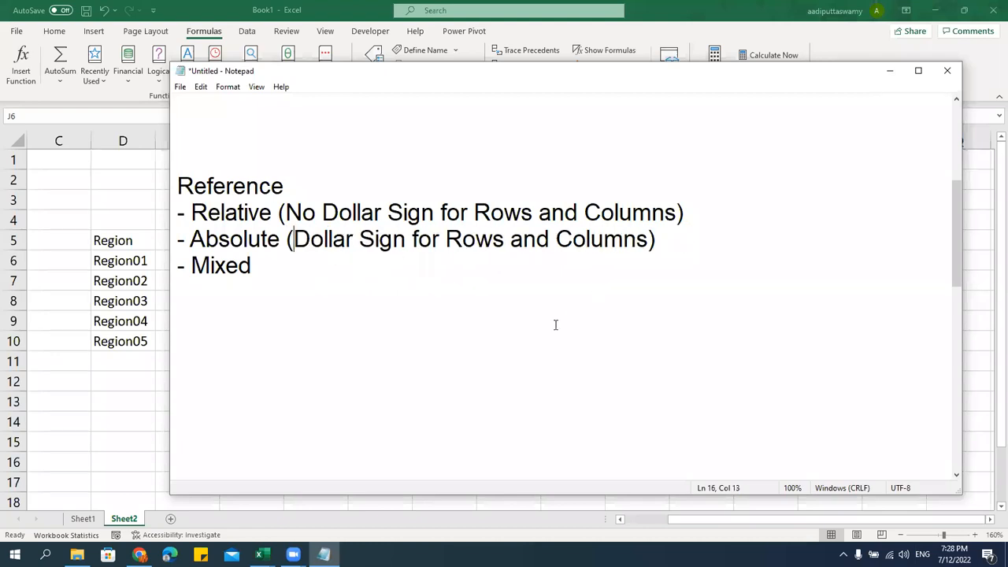
Paste the note onto the Mixed line and reword it to a dollar sign for either rows or columns
{"action": "left_click", "coordinate": [336, 277]}
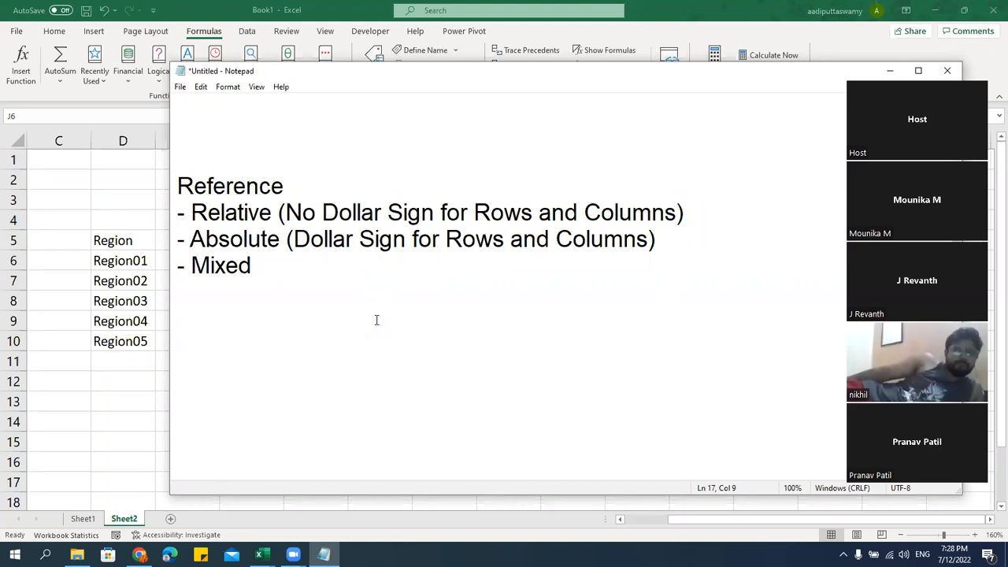
{"action": "key", "text": "ctrl+v"}
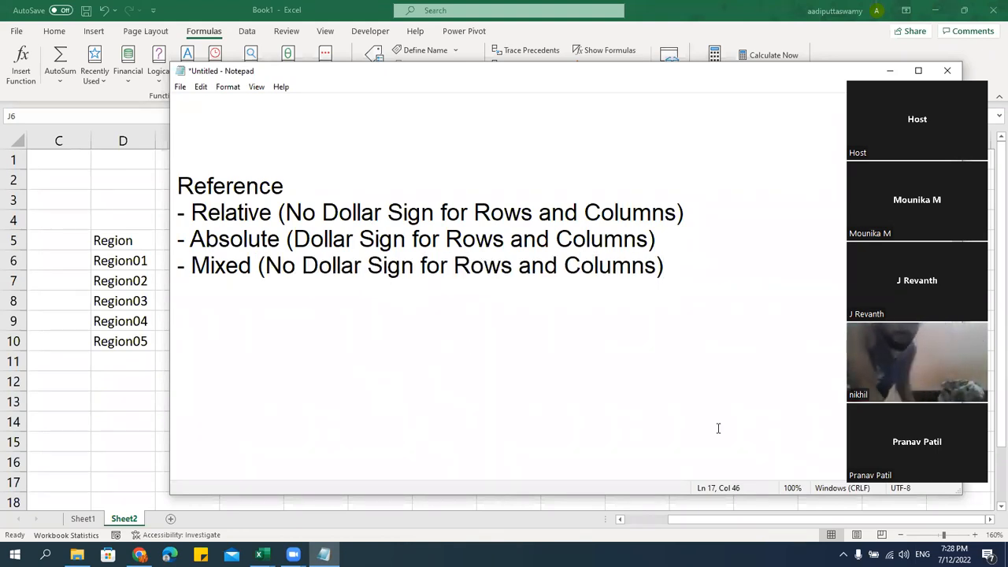
{"action": "left_click", "coordinate": [475, 320]}
{"action": "left_click_drag", "start_coordinate": [266, 267], "coordinate": [304, 268]}
{"action": "key", "text": "BackSpace"}
{"action": "left_click", "coordinate": [385, 262]}
{"action": "type", "text": "en"}
{"action": "key", "text": "BackSpace"}
{"action": "type", "text": "ither"}
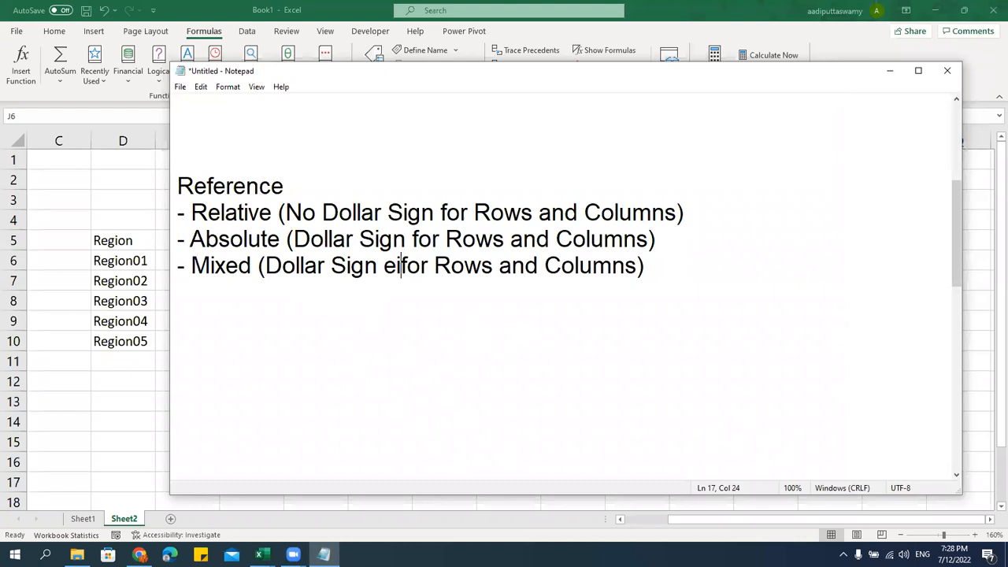
{"action": "double_click", "coordinate": [551, 255]}
{"action": "double_click", "coordinate": [560, 261]}
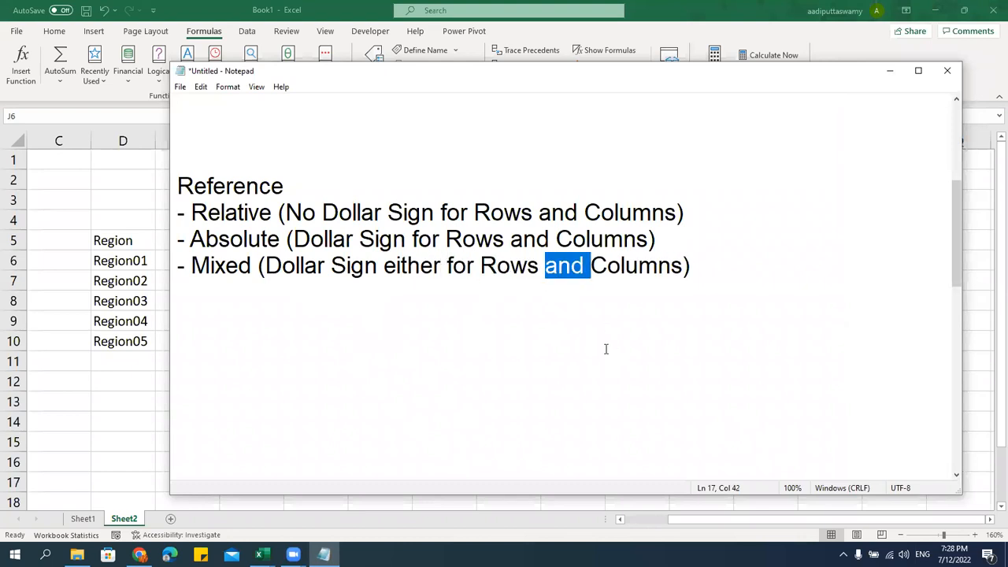
{"action": "type", "text": "or"}
{"action": "left_click", "coordinate": [576, 322]}
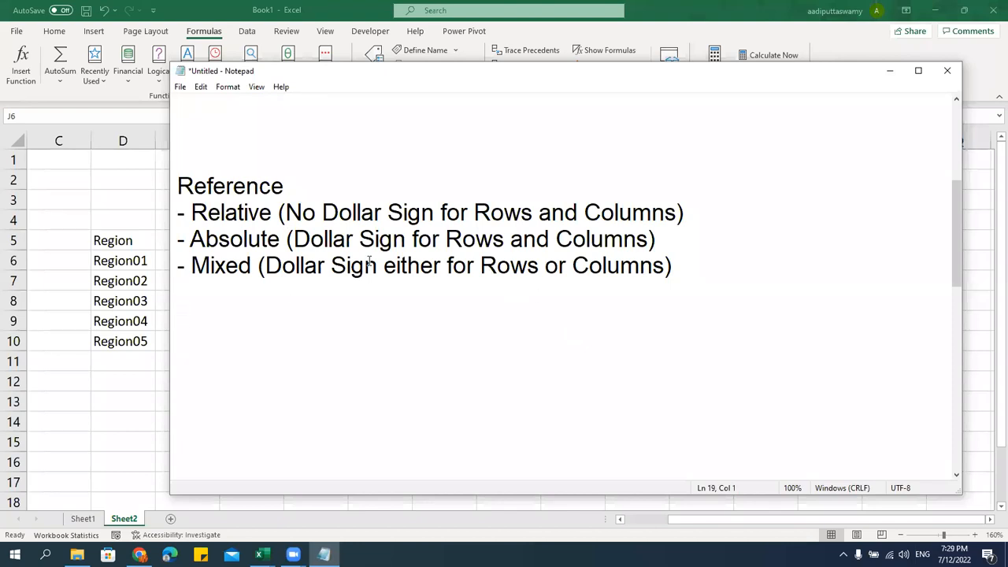
Highlight the Reference heading and each dollar-sign rule in turn, then return to Excel
{"action": "left_click", "coordinate": [244, 238]}
{"action": "left_click_drag", "start_coordinate": [289, 184], "coordinate": [157, 186]}
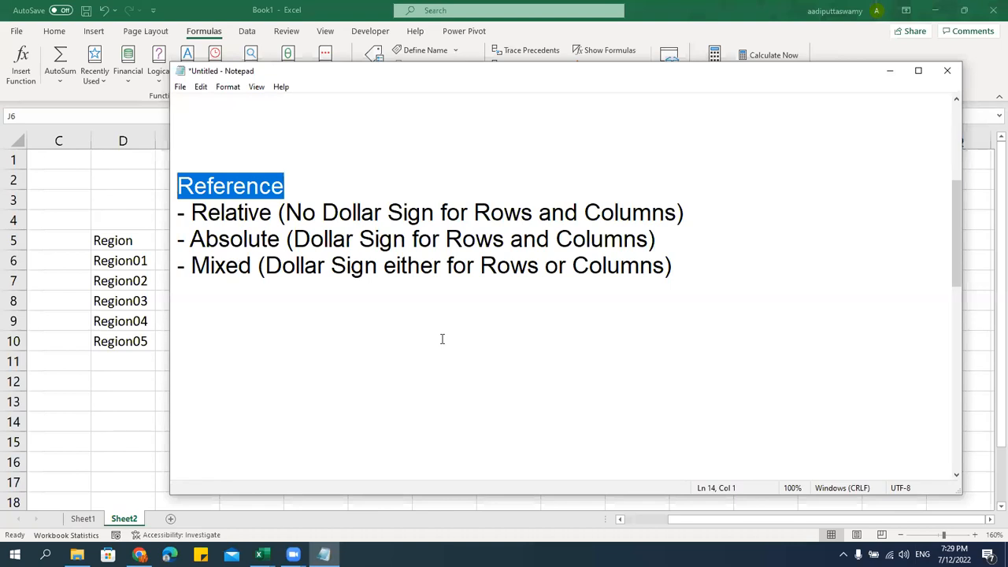
{"action": "left_click_drag", "start_coordinate": [286, 212], "coordinate": [686, 203]}
{"action": "left_click", "coordinate": [509, 239]}
{"action": "left_click_drag", "start_coordinate": [293, 239], "coordinate": [648, 239]}
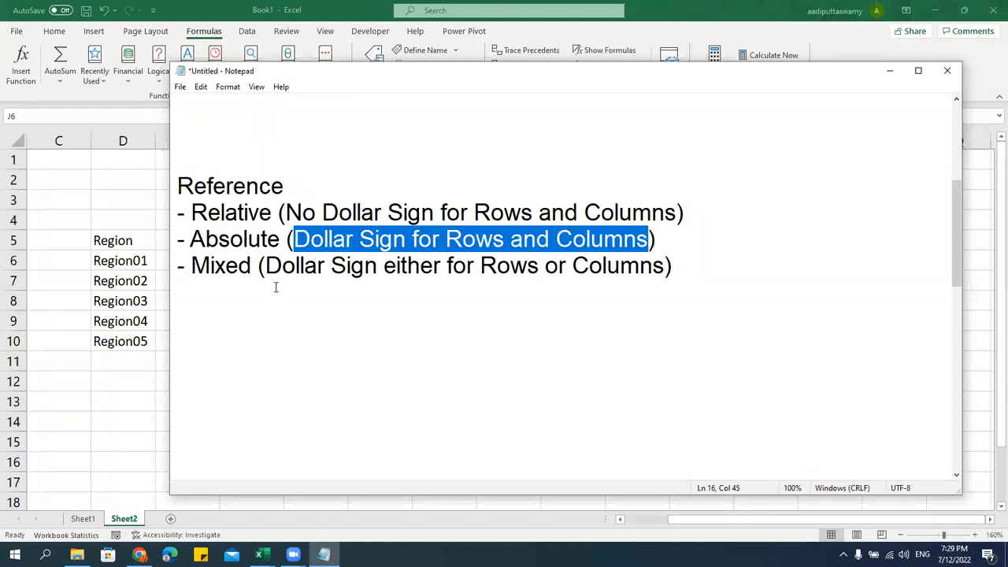
{"action": "left_click_drag", "start_coordinate": [264, 266], "coordinate": [671, 266]}
{"action": "left_click", "coordinate": [709, 270]}
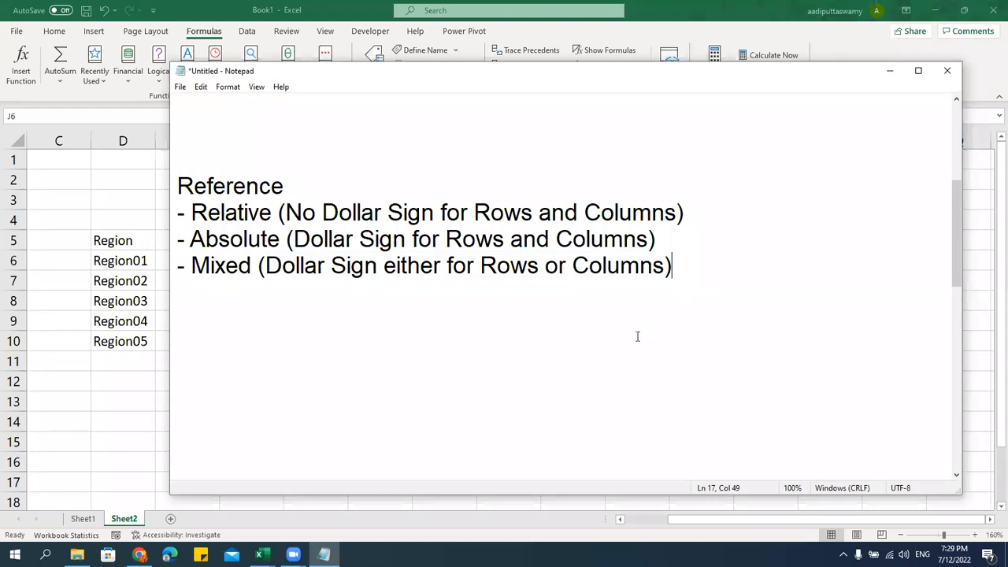
{"action": "key", "text": "alt+Tab"}
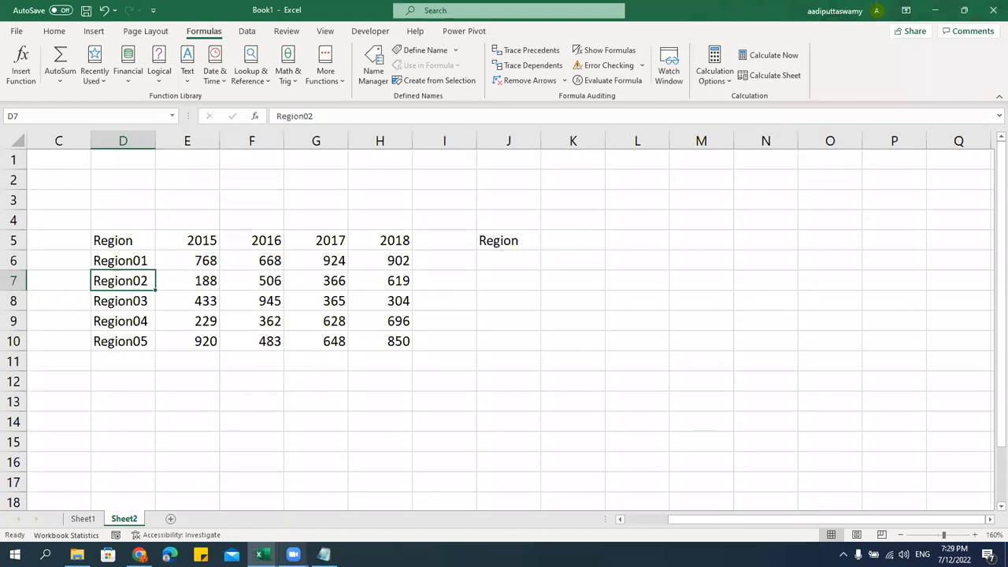
{"action": "left_click", "coordinate": [326, 506]}
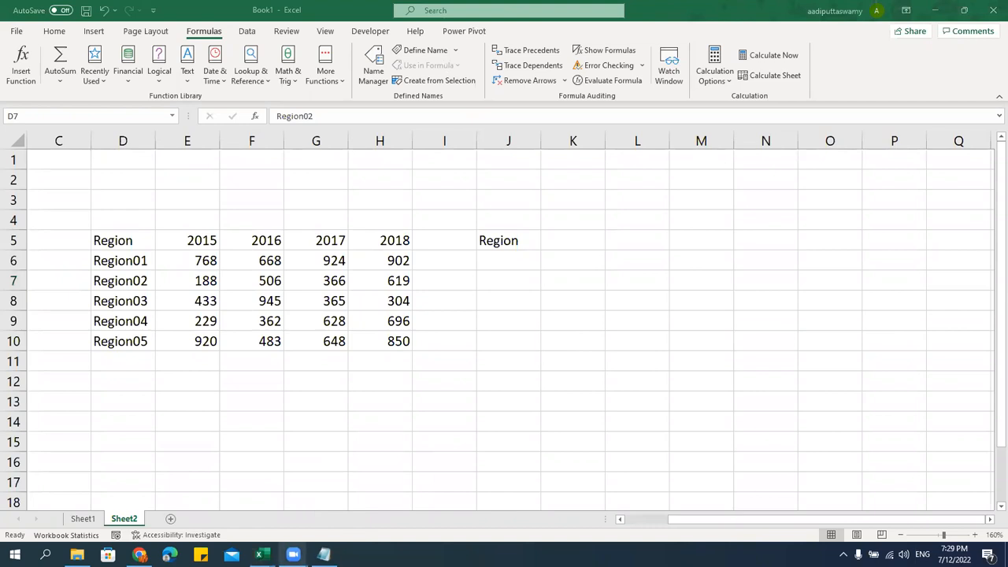
{"action": "mouse_move", "coordinate": [293, 554]}
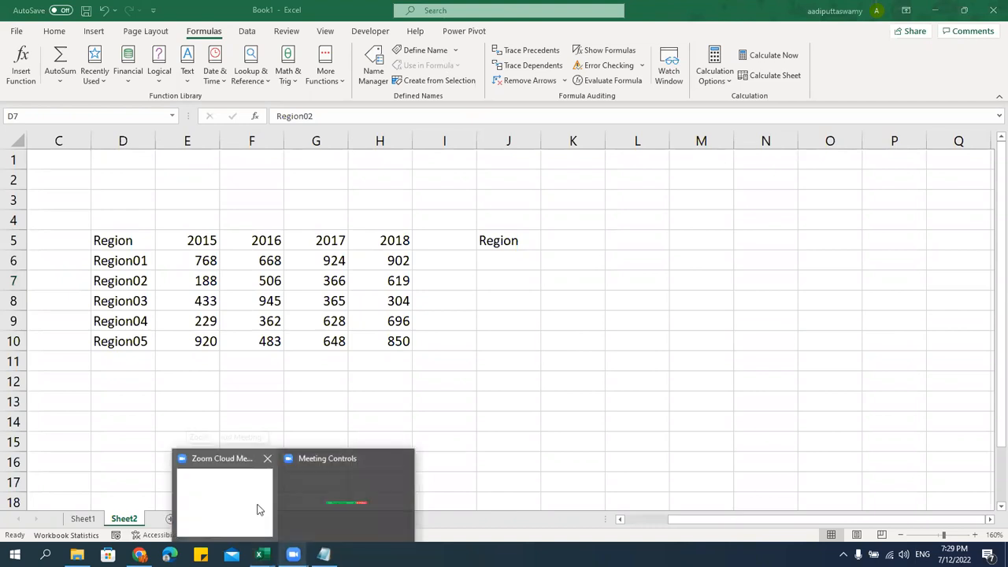
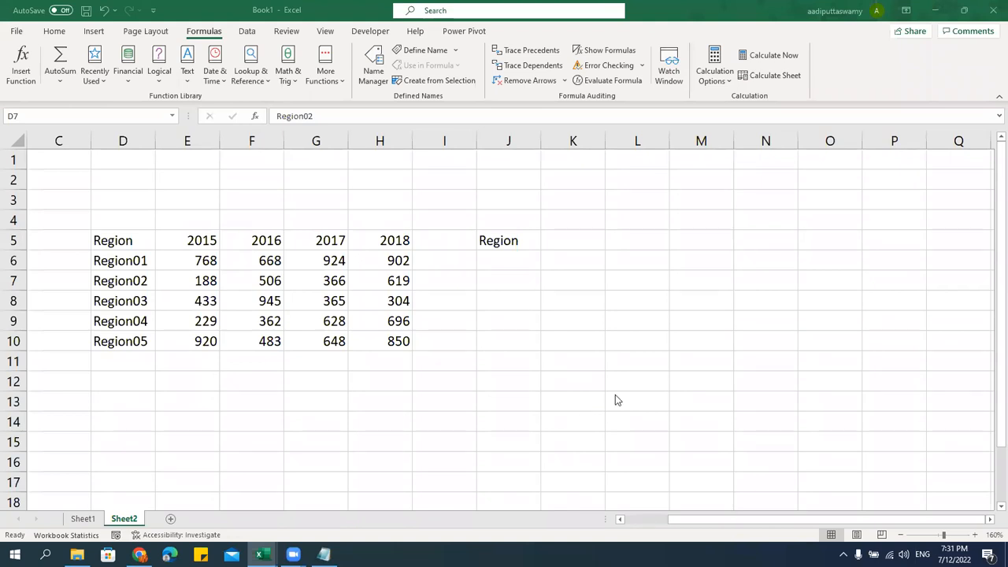
Switch from the spreadsheet to the Notepad notes on Relative, Absolute and Mixed references
{"action": "left_click", "coordinate": [328, 321]}
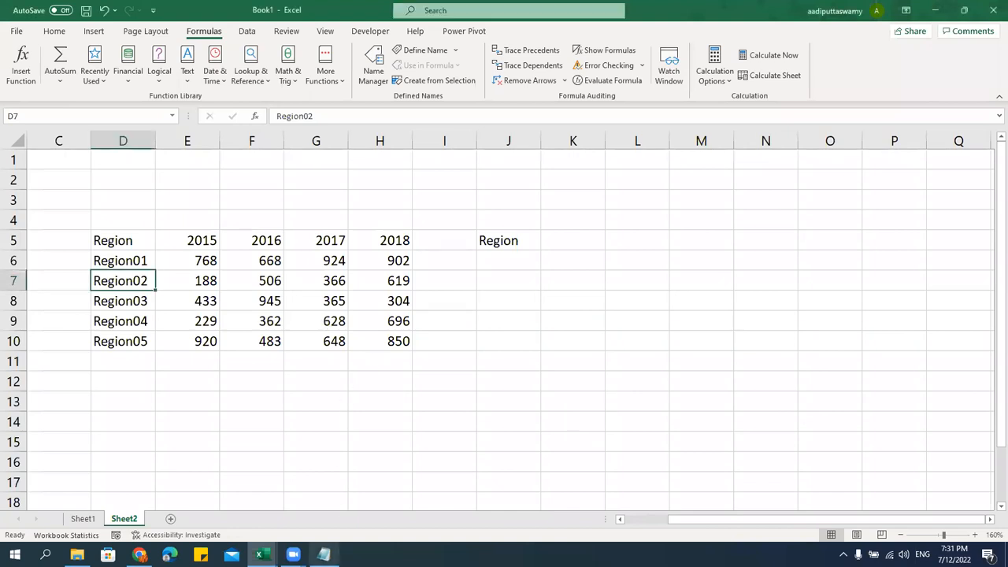
{"action": "left_click", "coordinate": [324, 554]}
{"action": "left_click", "coordinate": [673, 395]}
{"action": "scroll", "coordinate": [668, 396], "scroll_direction": "down", "scroll_amount": 3}
{"action": "scroll", "coordinate": [666, 396], "scroll_direction": "up", "scroll_amount": 2}
Move the Number Functions line below Date Functions and tidy the blank lines above Text Functions
{"action": "left_click", "coordinate": [247, 239]}
{"action": "left_click", "coordinate": [241, 335]}
{"action": "key", "text": "BackSpace"}
{"action": "key", "text": "BackSpace"}
{"action": "key", "text": "BackSpace"}
{"action": "key", "text": "BackSpace"}
{"action": "key", "text": "Delete"}
{"action": "key", "text": "Delete"}
{"action": "key", "text": "Delete"}
{"action": "key", "text": "Delete"}
{"action": "key", "text": "Delete"}
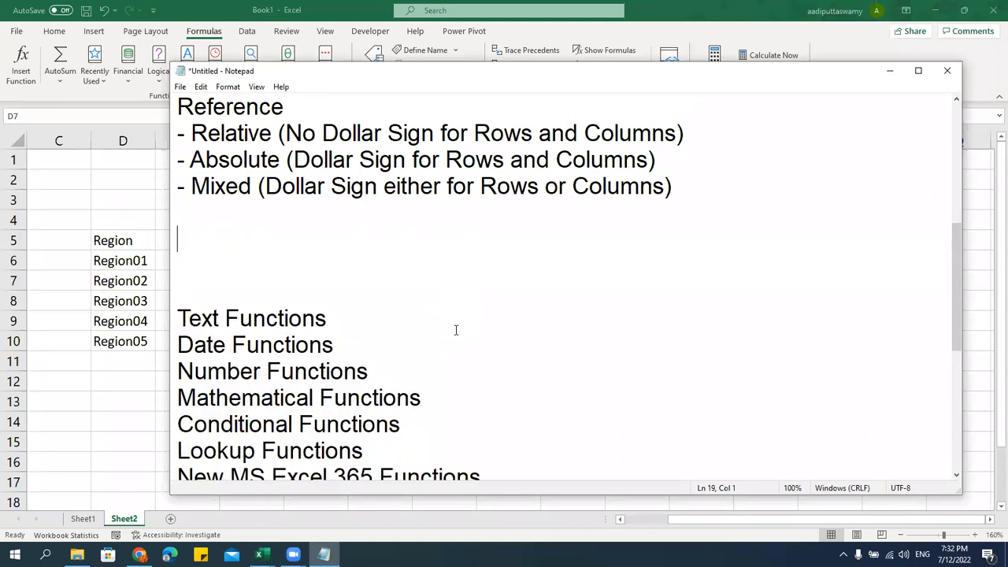
{"action": "key", "text": "Delete"}
{"action": "key", "text": "Return"}
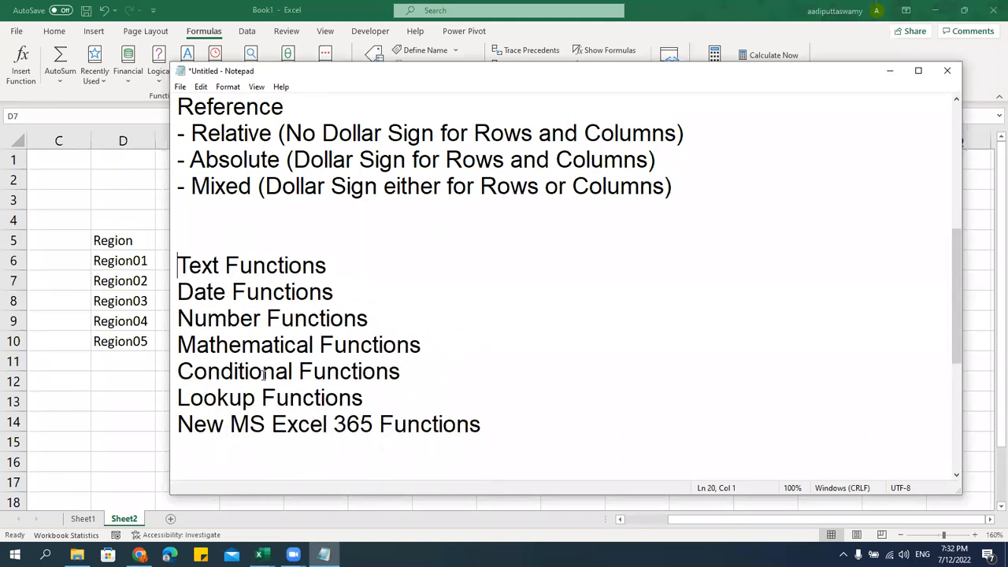
{"action": "left_click_drag", "start_coordinate": [178, 318], "coordinate": [404, 320]}
{"action": "key", "text": "ctrl+c"}
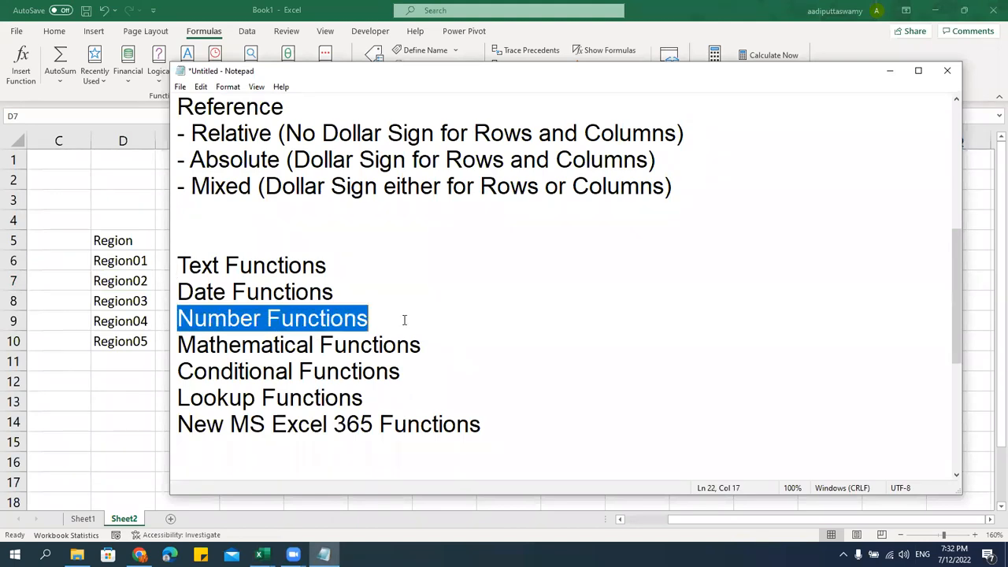
{"action": "key", "text": "Delete"}
{"action": "left_click", "coordinate": [262, 245]}
{"action": "key", "text": "Return"}
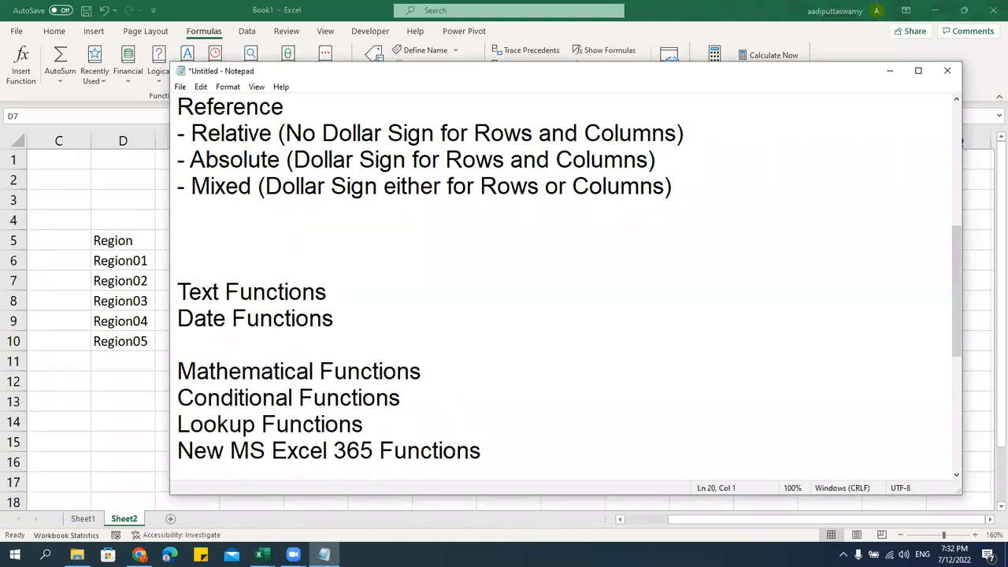
{"action": "left_click", "coordinate": [273, 347]}
{"action": "key", "text": "ctrl+v"}
{"action": "key", "text": "Up"}
{"action": "key", "text": "Up"}
{"action": "key", "text": "Up"}
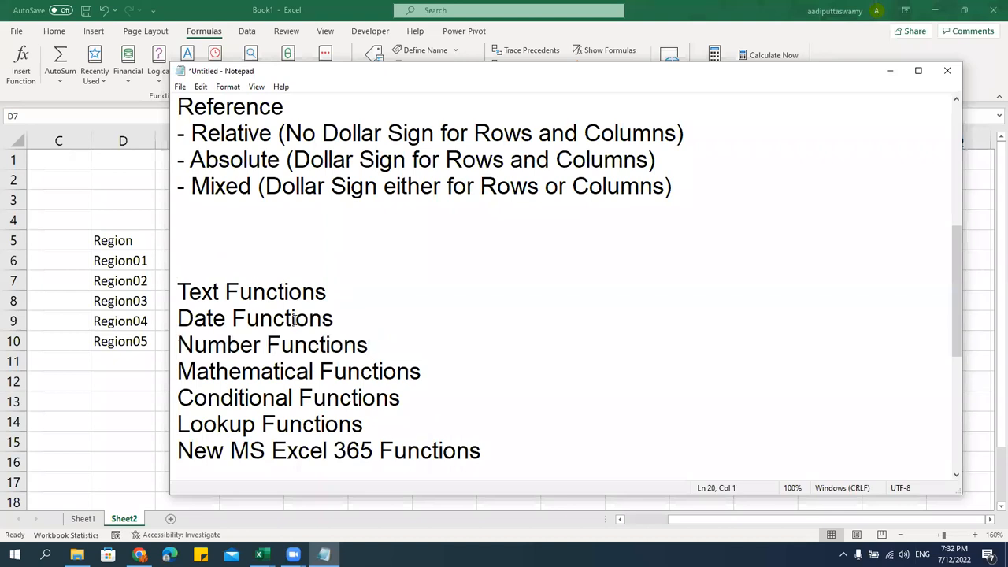
{"action": "key", "text": "BackSpace"}
{"action": "key", "text": "Return"}
Add a 'Basic Functions' heading with a first dash bullet, and move and enlarge the Notepad window
{"action": "type", "text": "Basic Functions"}
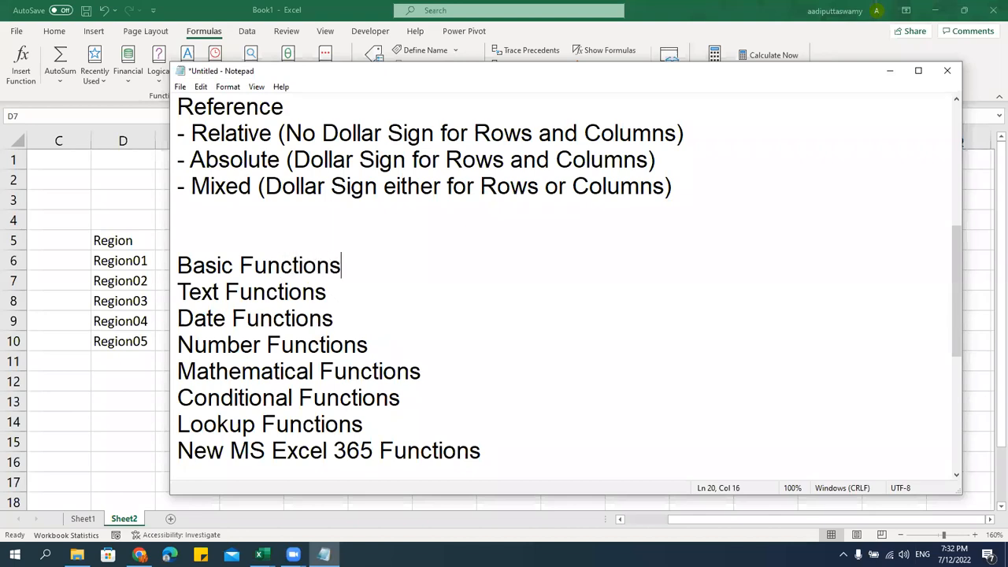
{"action": "key", "text": "Return"}
{"action": "type", "text": "-"}
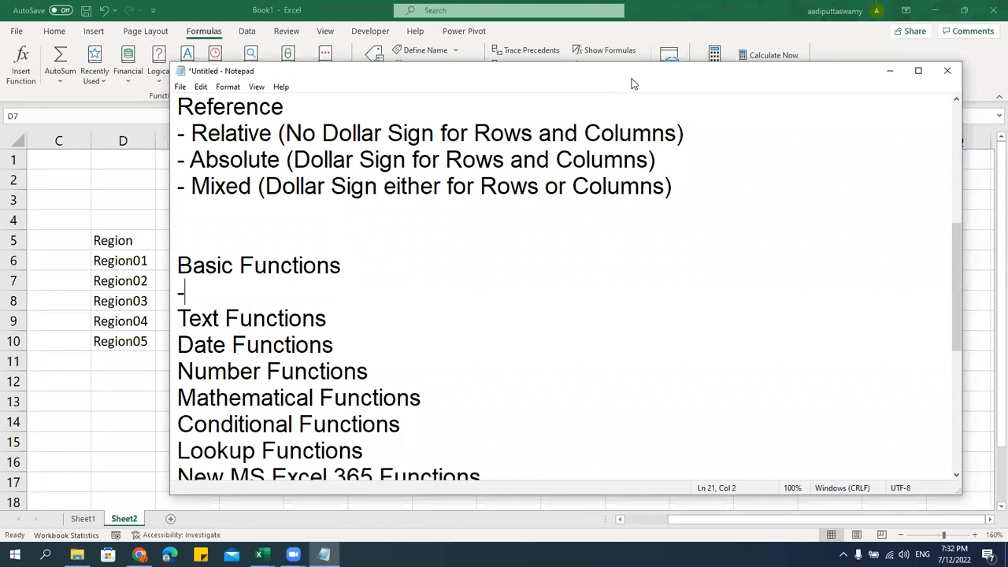
{"action": "left_click_drag", "start_coordinate": [630, 79], "coordinate": [622, 26]}
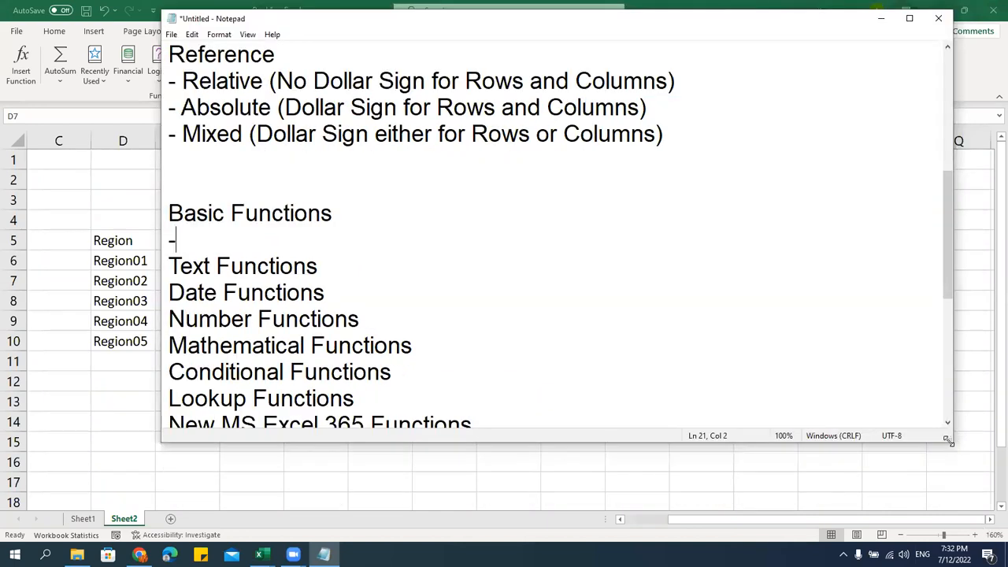
{"action": "left_click_drag", "start_coordinate": [948, 441], "coordinate": [957, 506]}
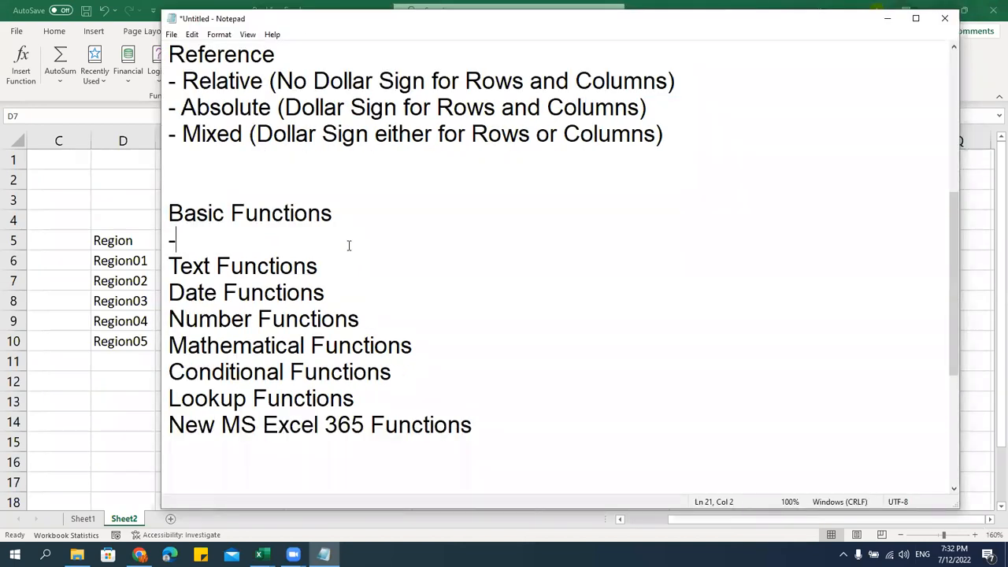
List SUM, AVERAGE, MIN and MAX as dash bullets under Basic Functions
{"action": "type", "text": "SUm"}
{"action": "key", "text": "BackSpace"}
{"action": "key", "text": "BackSpace"}
{"action": "type", "text": "UM"}
{"action": "key", "text": "Return"}
{"action": "type", "text": "- a"}
{"action": "key", "text": "BackSpace"}
{"action": "type", "text": "AVERAGE"}
{"action": "key", "text": "Return"}
{"action": "type", "text": "- MIN"}
{"action": "key", "text": "Return"}
{"action": "type", "text": "-"}
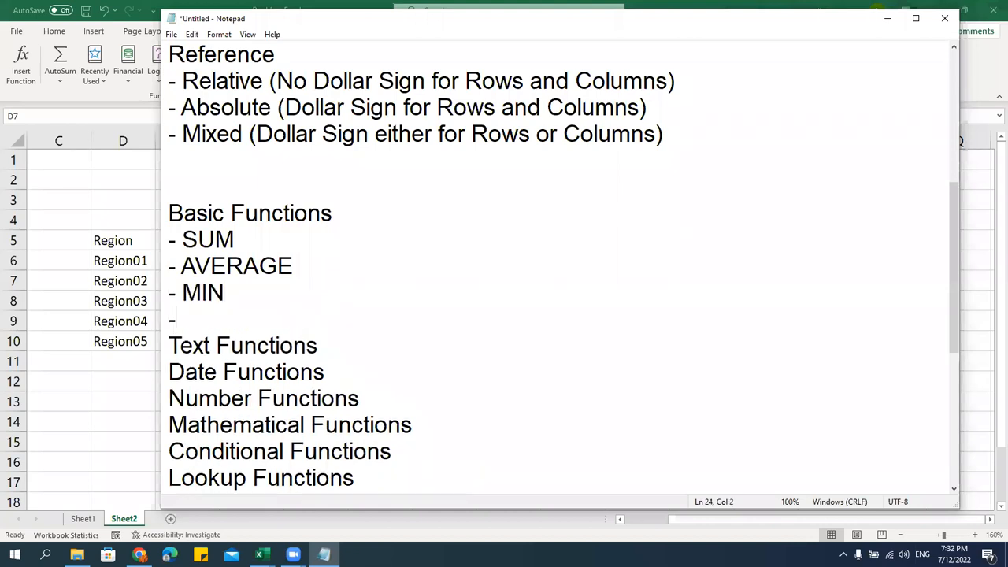
{"action": "type", "text": " MAX"}
{"action": "key", "text": "Return"}
Add SMALL, LARGE, COUNT, COUNTA and COUNTBLANK bullets to the list
{"action": "type", "text": "- "}
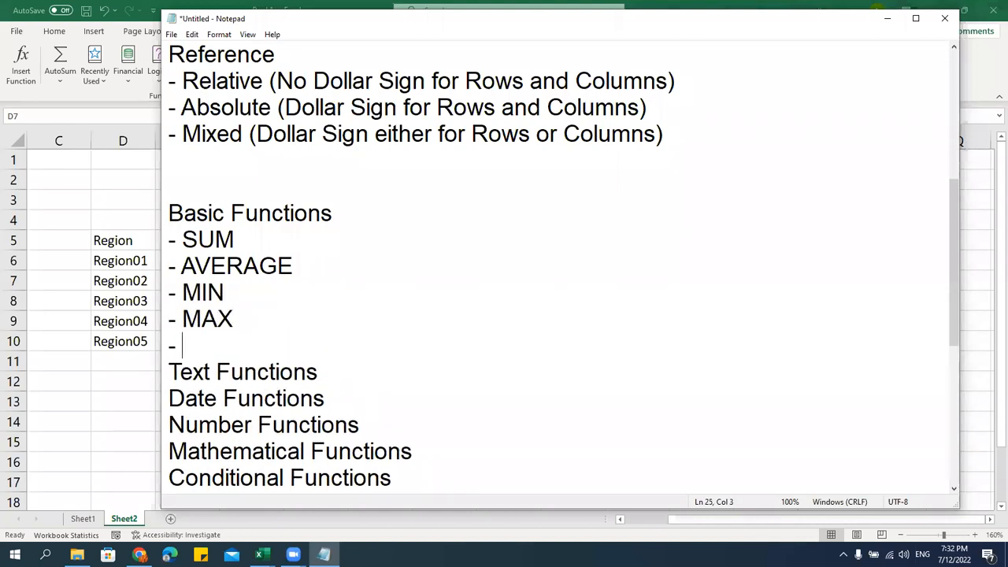
{"action": "type", "text": "SMALL"}
{"action": "key", "text": "Return"}
{"action": "type", "text": "="}
{"action": "key", "text": "BackSpace"}
{"action": "type", "text": "- LAR"}
{"action": "key", "text": "Return"}
{"action": "type", "text": "- COUNT"}
{"action": "key", "text": "Return"}
{"action": "type", "text": "- COUNTA"}
{"action": "key", "text": "Return"}
{"action": "type", "text": "- COUNTBL"}
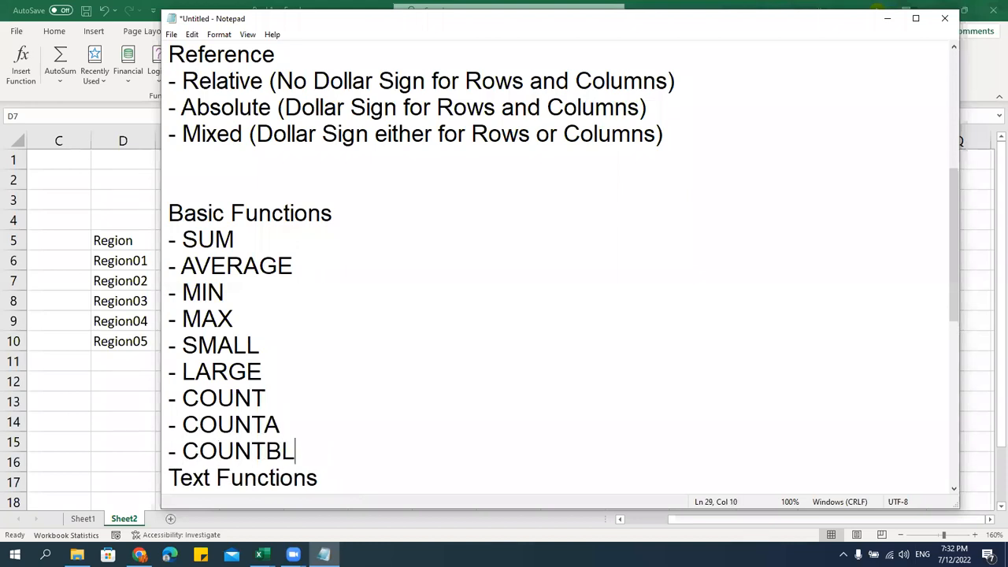
{"action": "type", "text": "ANK"}
{"action": "key", "text": "Return"}
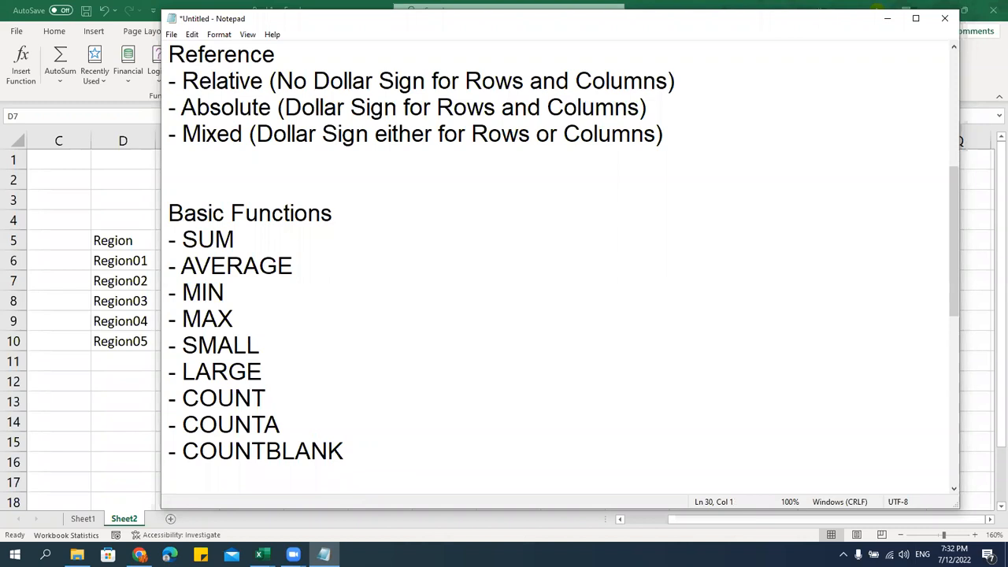
Reposition the Notepad window and review the finished Basic Functions list
{"action": "left_click_drag", "start_coordinate": [342, 25], "coordinate": [345, 37]}
{"action": "left_click", "coordinate": [454, 245]}
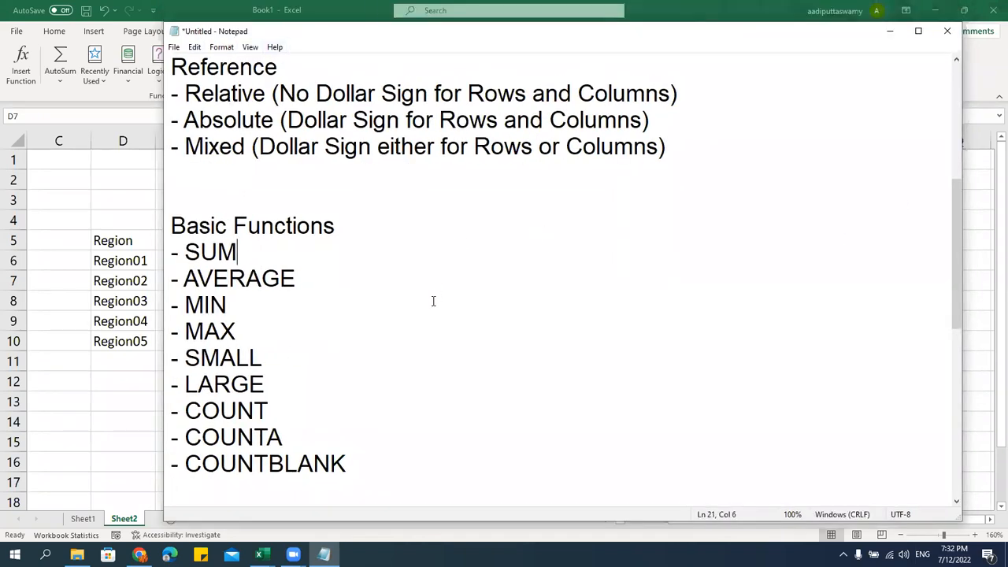
{"action": "scroll", "coordinate": [433, 301], "scroll_direction": "down", "scroll_amount": 2}
{"action": "left_click", "coordinate": [407, 341]}
{"action": "left_click", "coordinate": [405, 308]}
{"action": "scroll", "coordinate": [438, 332], "scroll_direction": "up", "scroll_amount": 1}
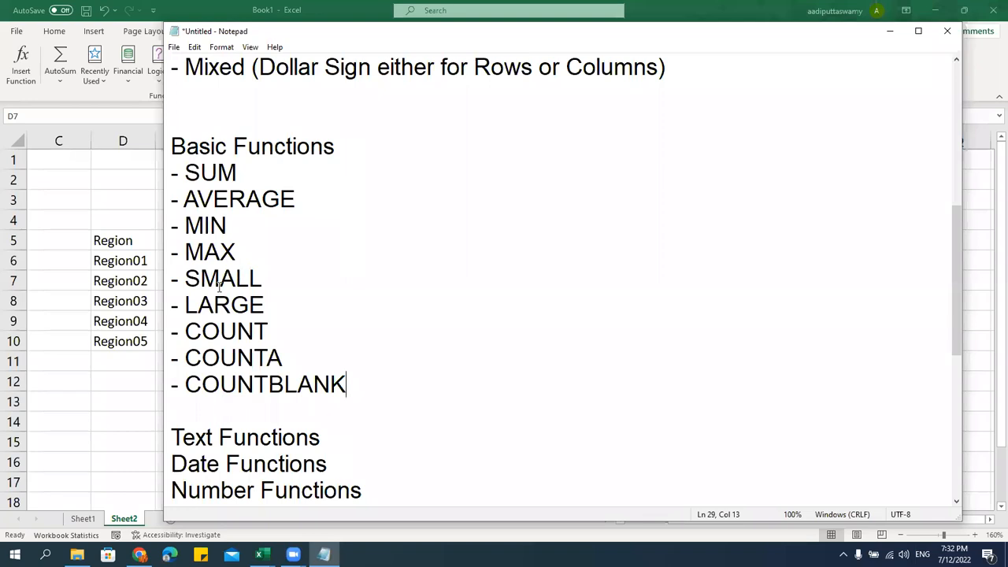
Clear the stray Region label from cells J4:M14 in Excel
{"action": "left_click", "coordinate": [131, 293]}
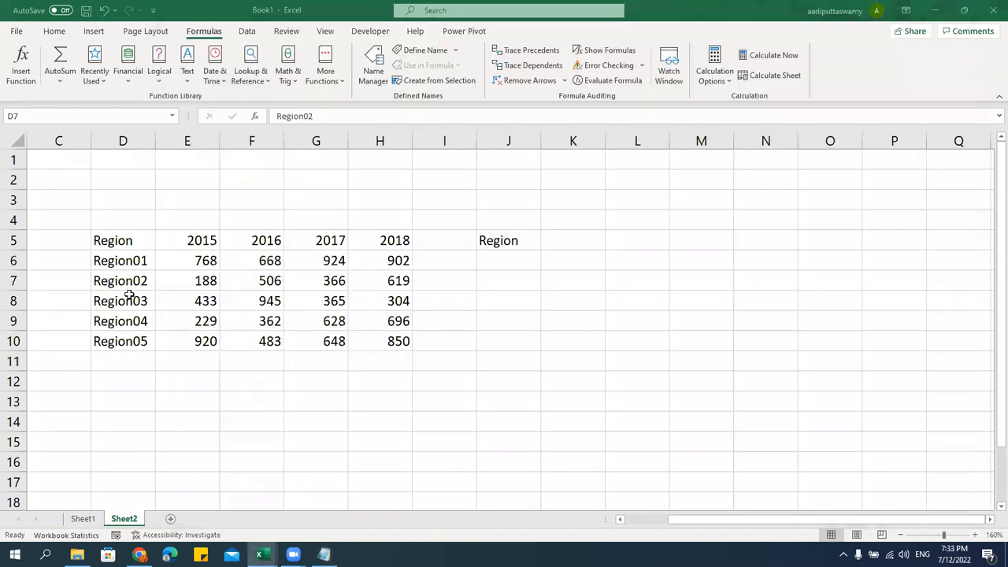
{"action": "left_click_drag", "start_coordinate": [496, 214], "coordinate": [675, 414]}
{"action": "key", "text": "Delete"}
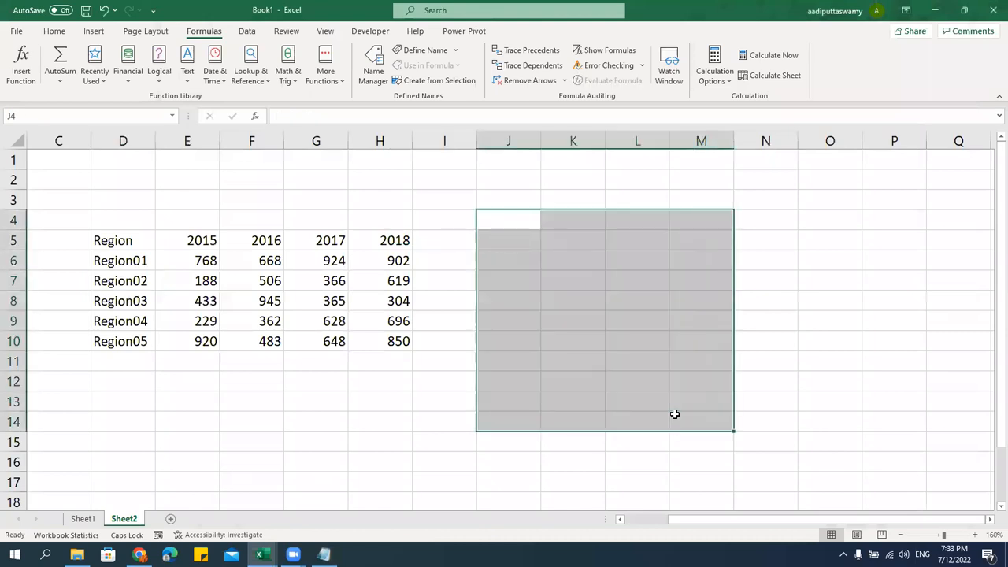
Rename the Sheet2 tab to 'Basic Functions'
{"action": "double_click", "coordinate": [126, 518]}
{"action": "type", "text": "SO"}
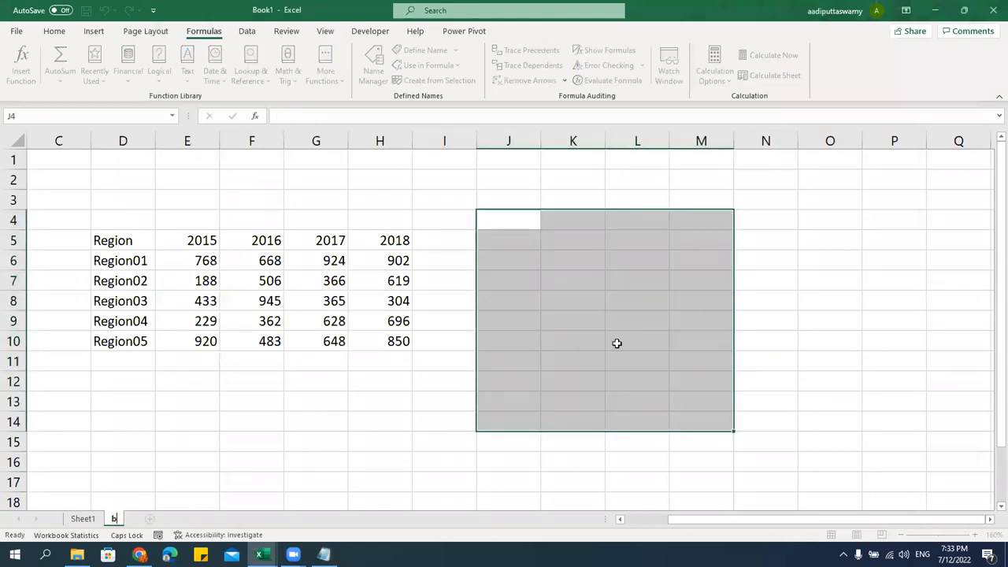
{"action": "key", "text": "BackSpace"}
{"action": "key", "text": "BackSpace"}
{"action": "key", "text": "Caps_Lock"}
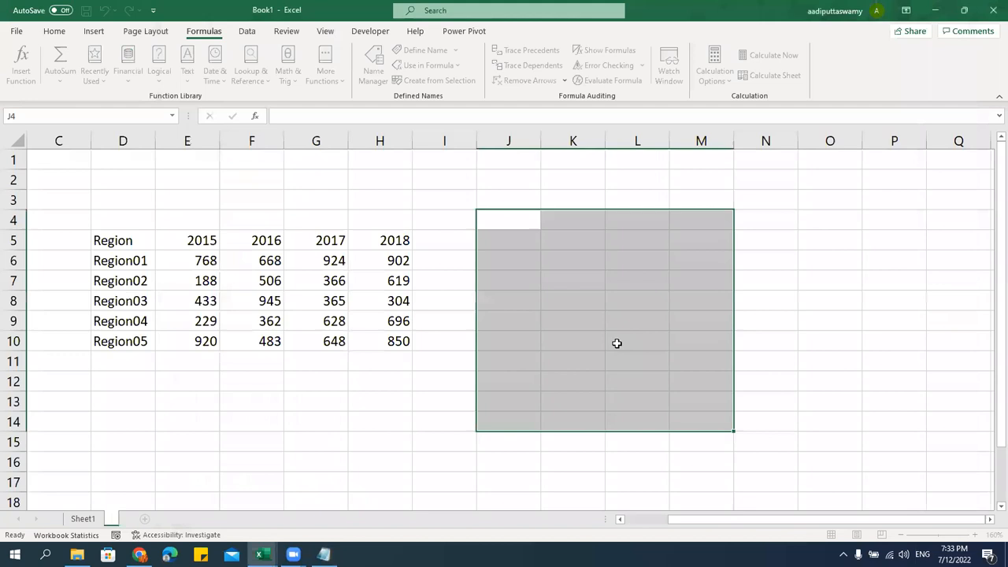
{"action": "type", "text": "s"}
{"action": "key", "text": "BackSpace"}
{"action": "key", "text": "Caps_Lock"}
{"action": "key", "text": "Caps_Lock"}
{"action": "type", "text": "Basic Functions"}
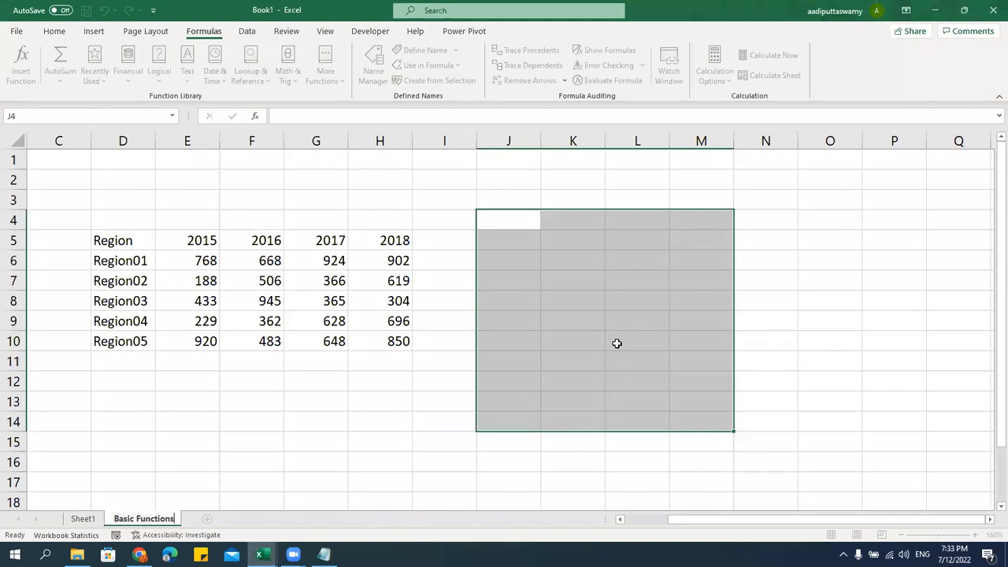
{"action": "key", "text": "Return"}
{"action": "left_click", "coordinate": [619, 236]}
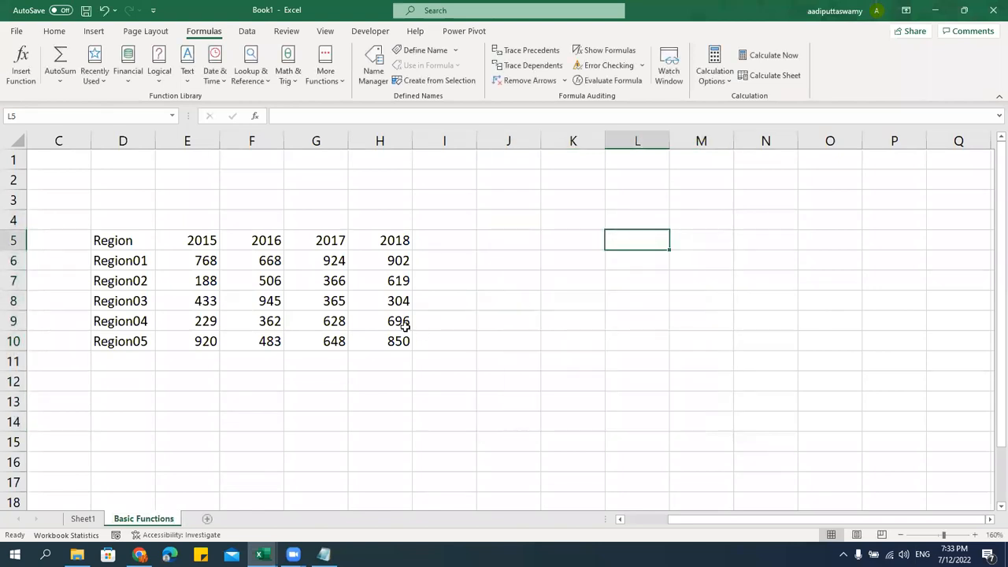
Enter =RANDBETWEEN(100,2000) in cell E6
{"action": "left_click_drag", "start_coordinate": [145, 269], "coordinate": [160, 446]}
{"action": "left_click", "coordinate": [206, 266]}
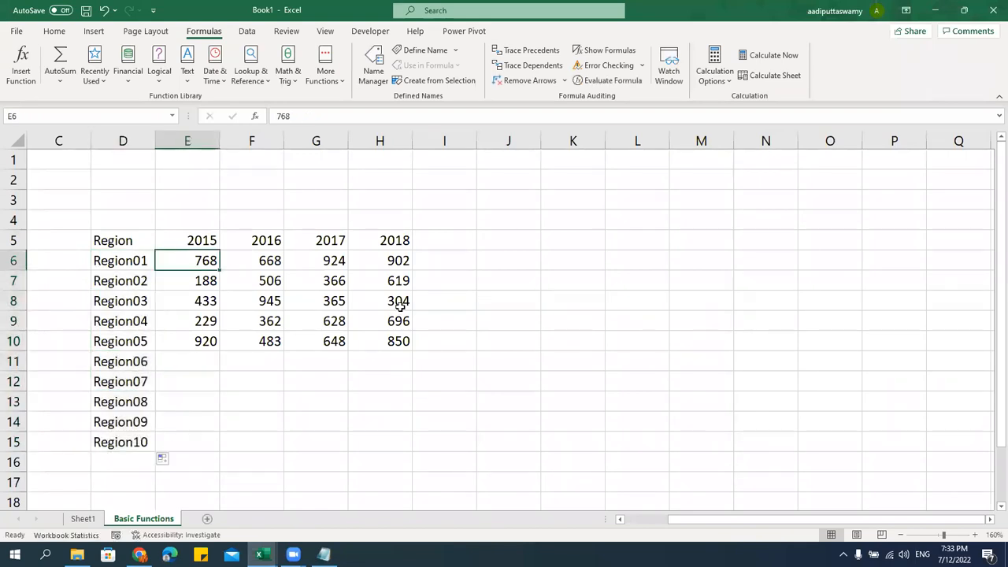
{"action": "type", "text": "="}
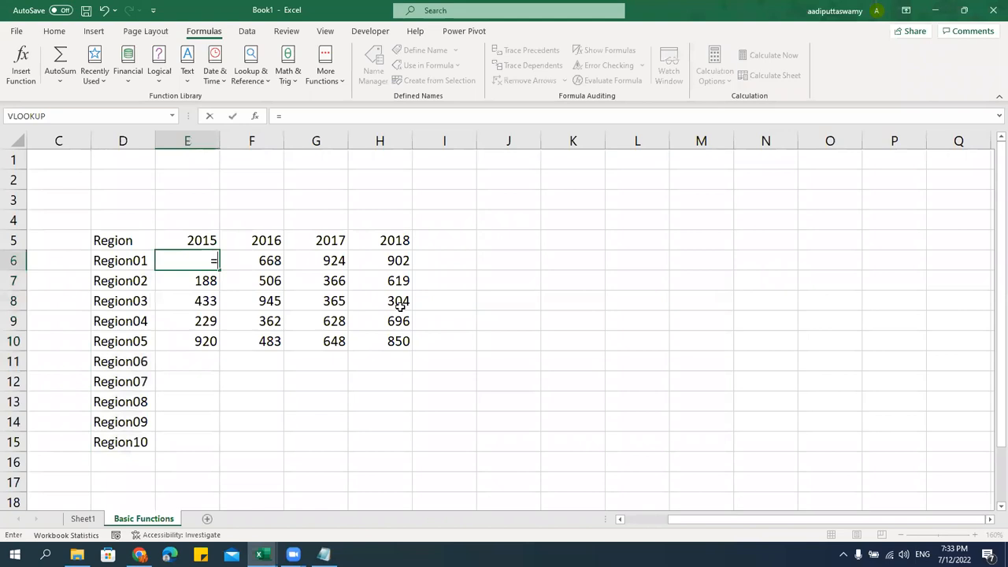
{"action": "type", "text": "ra"}
{"action": "key", "text": "Down"}
{"action": "key", "text": "Down"}
{"action": "key", "text": "Down"}
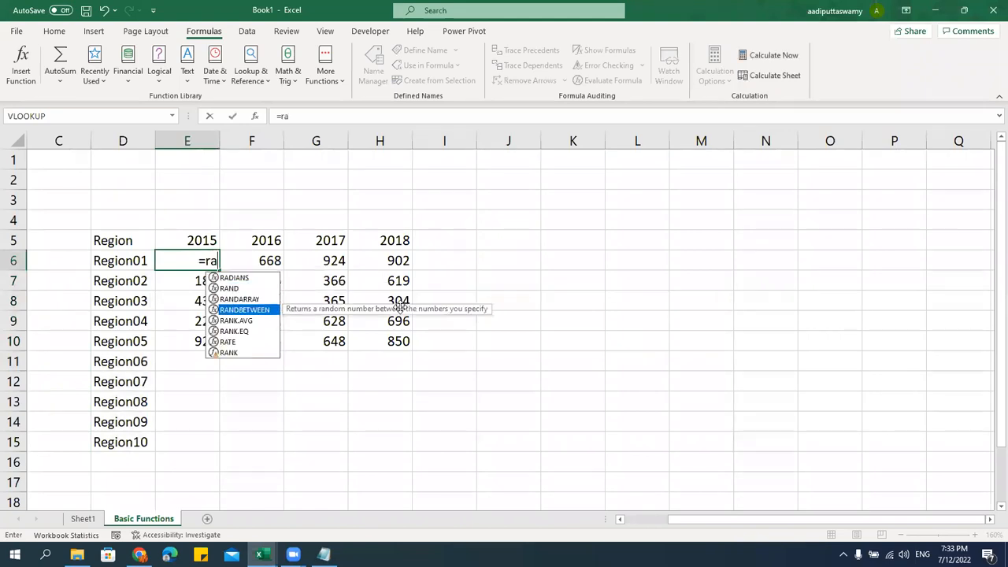
{"action": "key", "text": "Tab"}
{"action": "type", "text": "10"}
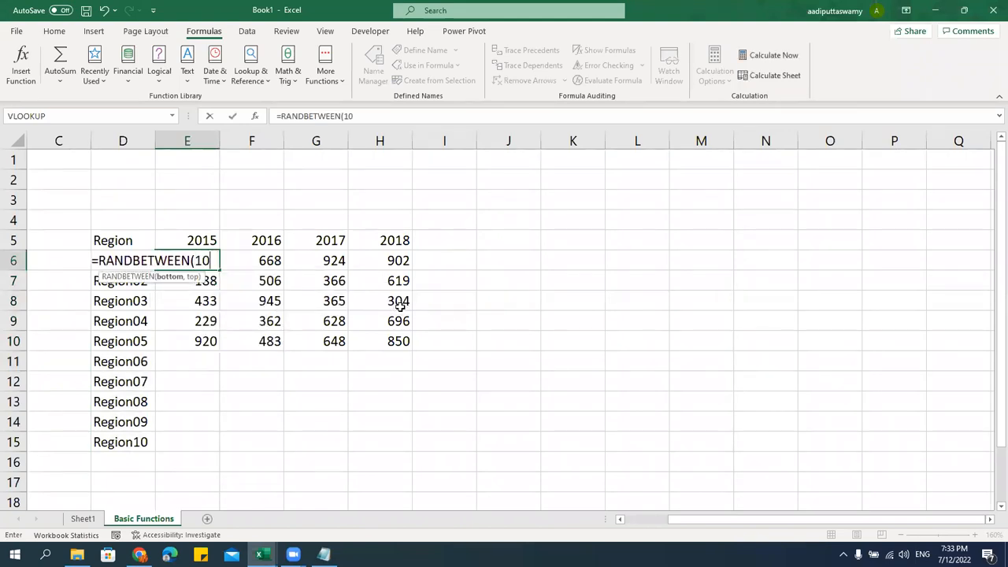
{"action": "type", "text": "0,2000"}
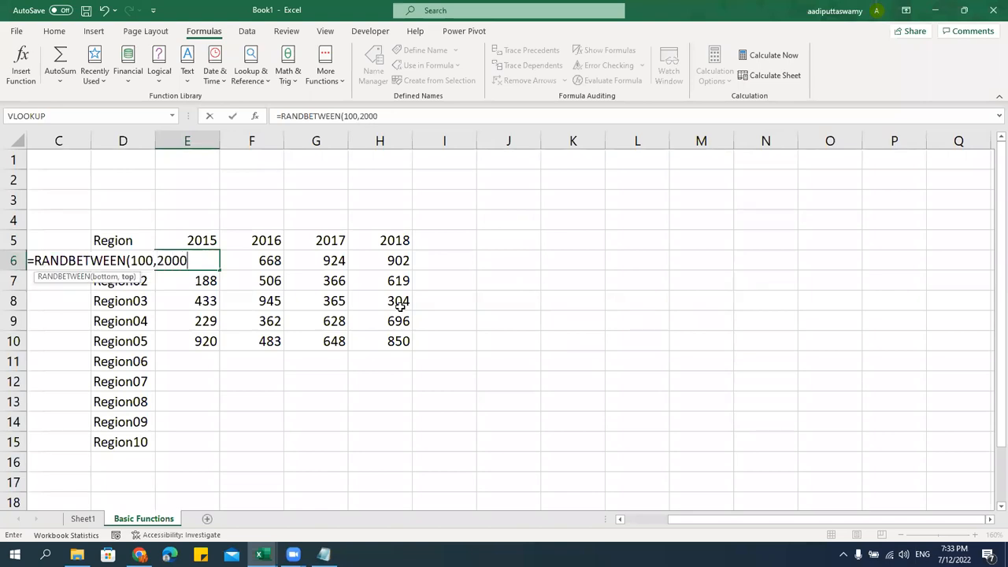
{"action": "key", "text": "Return"}
Copy E6:H15 and paste it back as values only, replacing the formulas
{"action": "left_click_drag", "start_coordinate": [210, 260], "coordinate": [394, 439]}
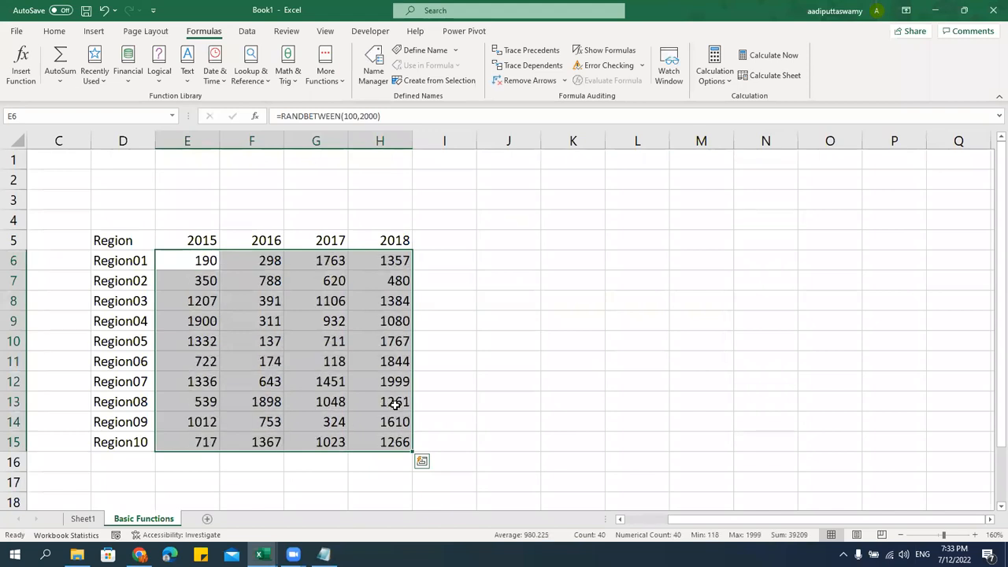
{"action": "key", "text": "ctrl+c"}
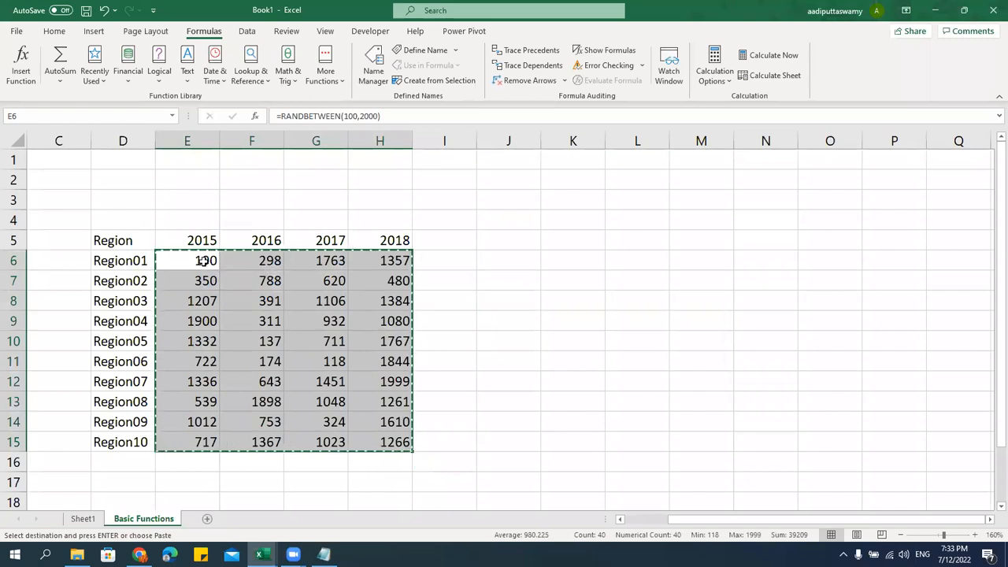
{"action": "right_click", "coordinate": [204, 260]}
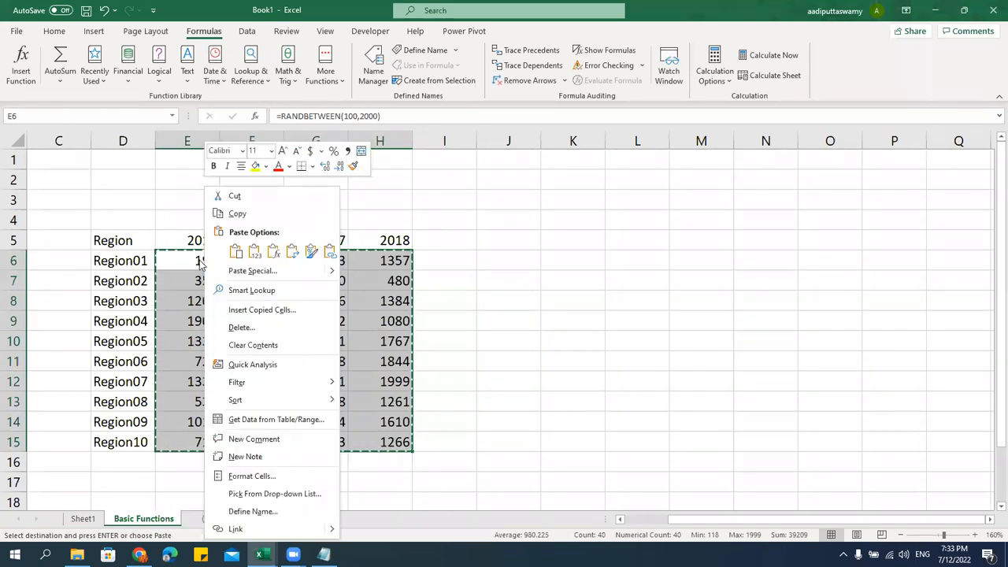
{"action": "left_click", "coordinate": [243, 271]}
{"action": "left_click", "coordinate": [148, 223]}
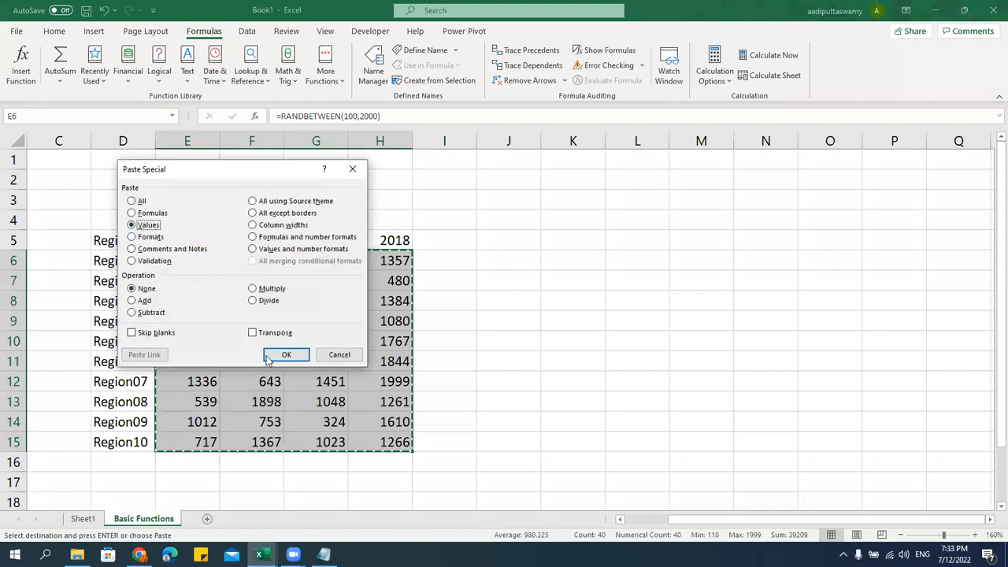
{"action": "left_click", "coordinate": [269, 356]}
{"action": "left_click", "coordinate": [206, 323]}
{"action": "key", "text": "Escape"}
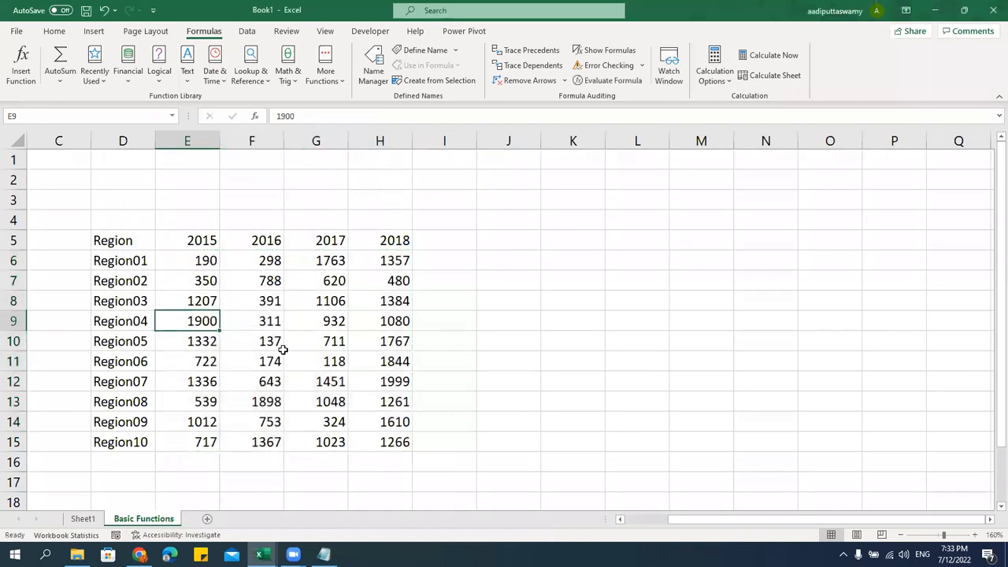
Select the data values E6:H15 and check the Notepad list of basic functions
{"action": "left_click", "coordinate": [207, 258]}
{"action": "left_click_drag", "start_coordinate": [197, 260], "coordinate": [396, 442]}
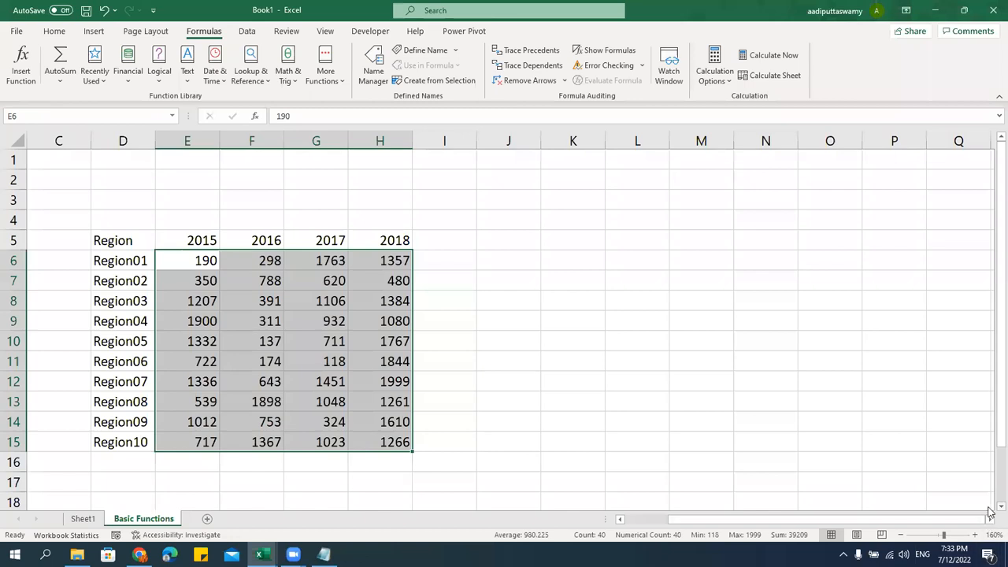
{"action": "scroll", "coordinate": [990, 512], "scroll_direction": "down", "scroll_amount": 2}
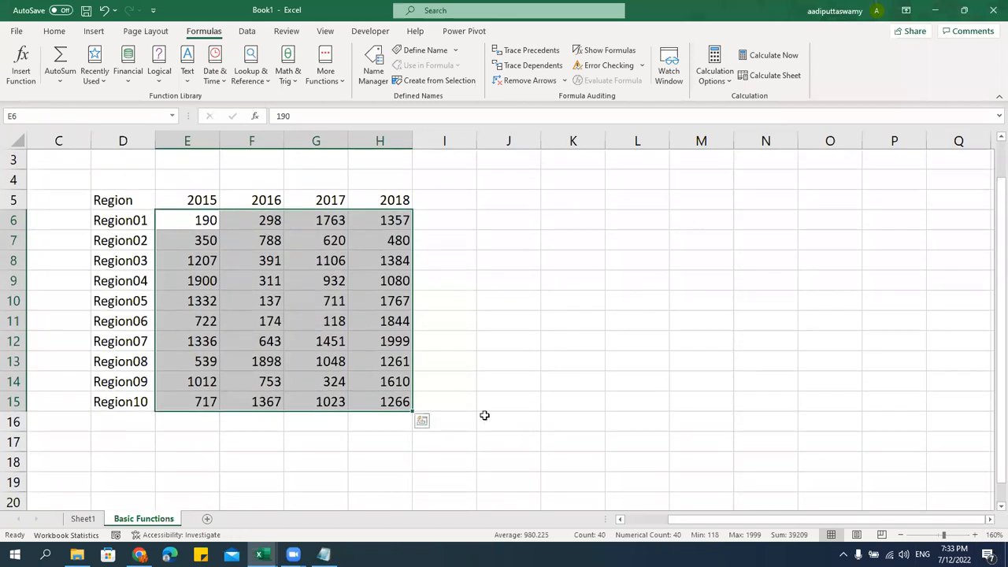
{"action": "left_click", "coordinate": [324, 554]}
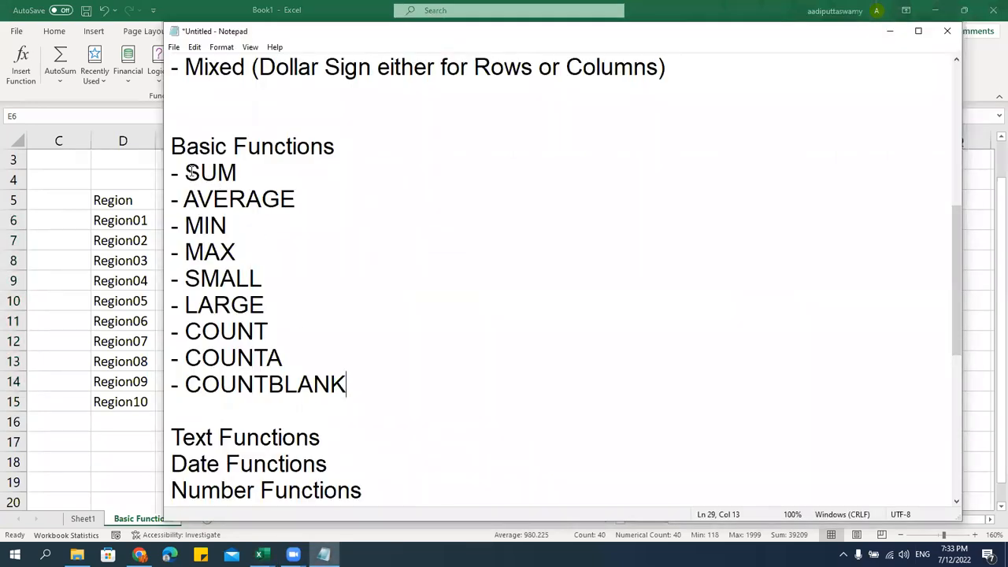
{"action": "key", "text": "alt+Tab"}
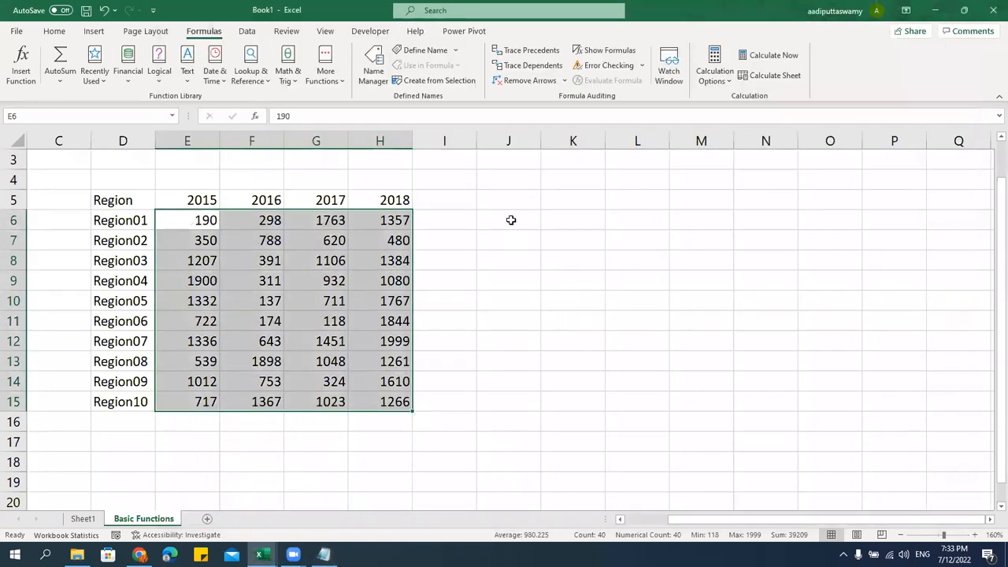
{"action": "left_click", "coordinate": [512, 219]}
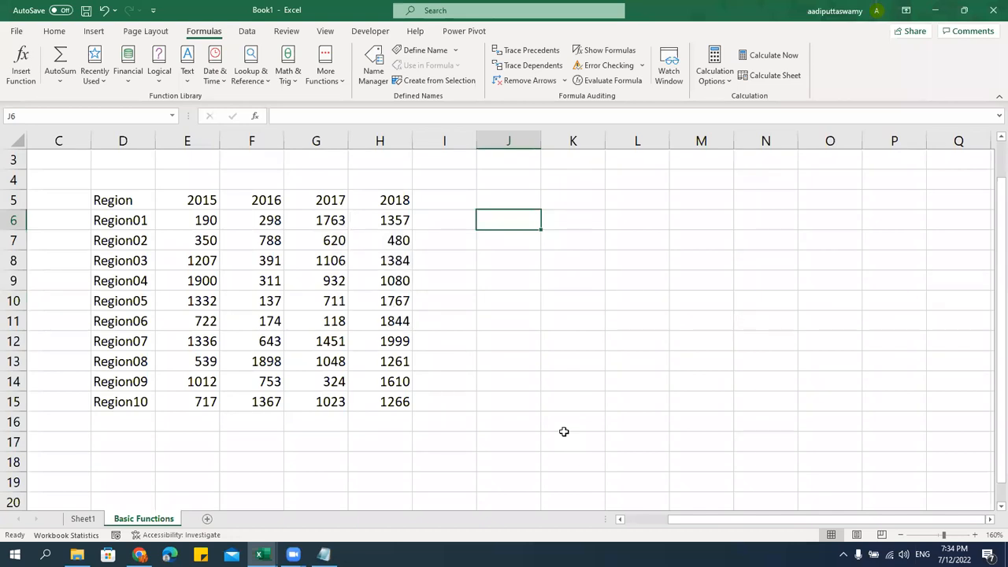
Enter the label 'Total' in cell D16 below Region10
{"action": "left_click", "coordinate": [137, 426]}
{"action": "key", "text": "F2"}
{"action": "type", "text": "Total"}
{"action": "key", "text": "Return"}
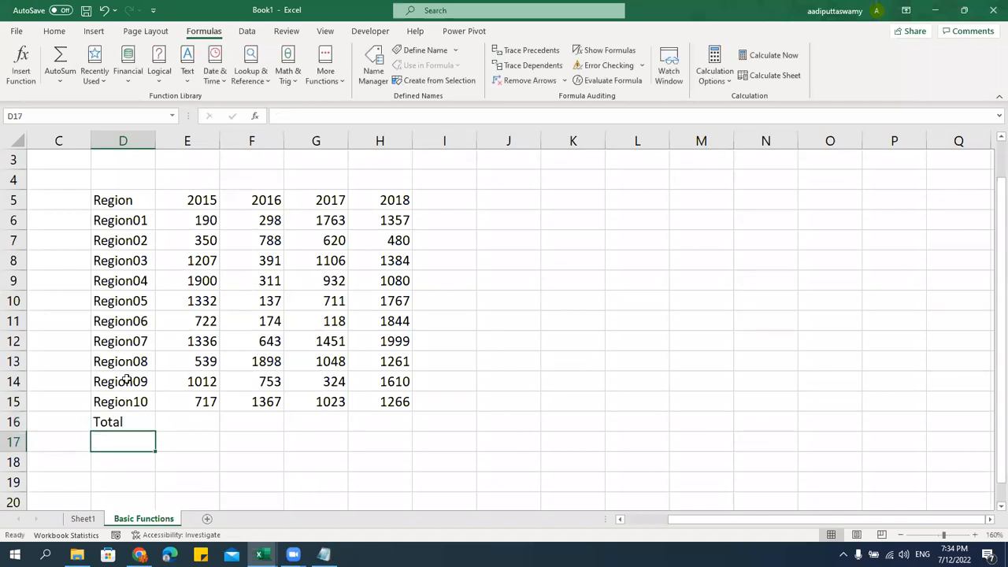
Set the table D5:H16 to Arial font, size 10
{"action": "left_click_drag", "start_coordinate": [130, 197], "coordinate": [388, 424]}
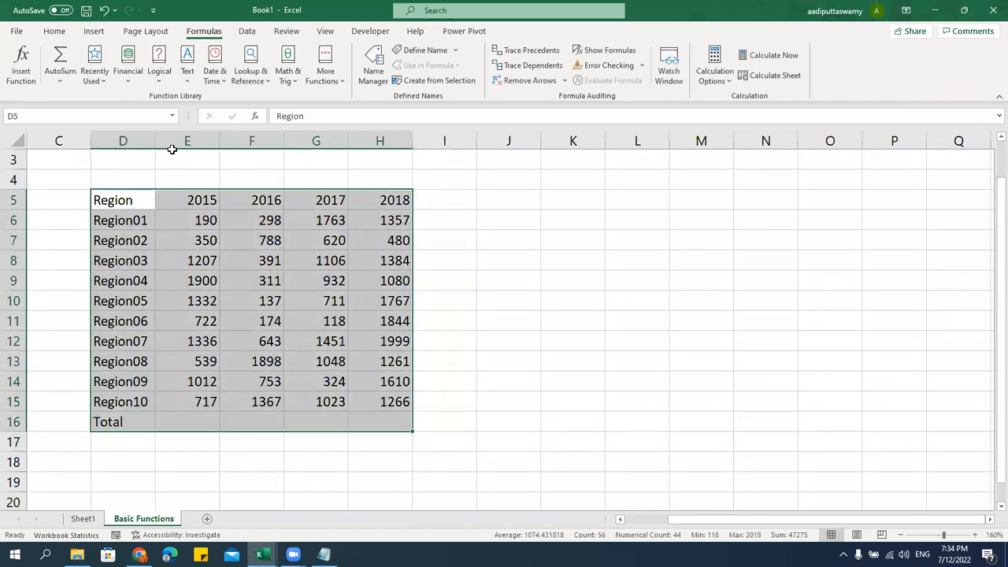
{"action": "left_click", "coordinate": [67, 33]}
{"action": "left_click", "coordinate": [144, 53]}
{"action": "type", "text": "Arial"}
{"action": "key", "text": "Return"}
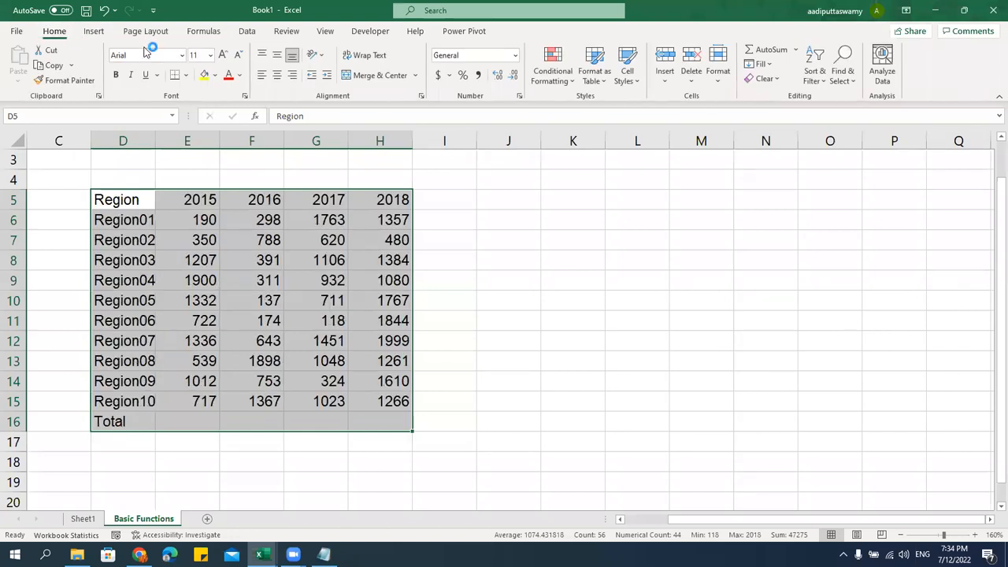
{"action": "left_click", "coordinate": [191, 57]}
{"action": "type", "text": "10"}
{"action": "key", "text": "Return"}
Give the table All Borders, hide the sheet gridlines, and widen column D
{"action": "left_click", "coordinate": [186, 75]}
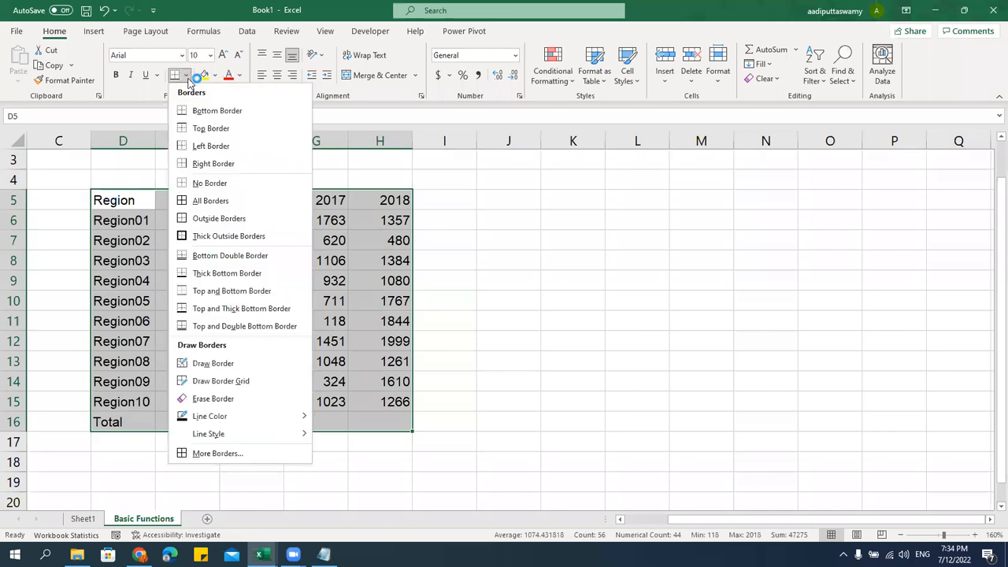
{"action": "left_click", "coordinate": [206, 200]}
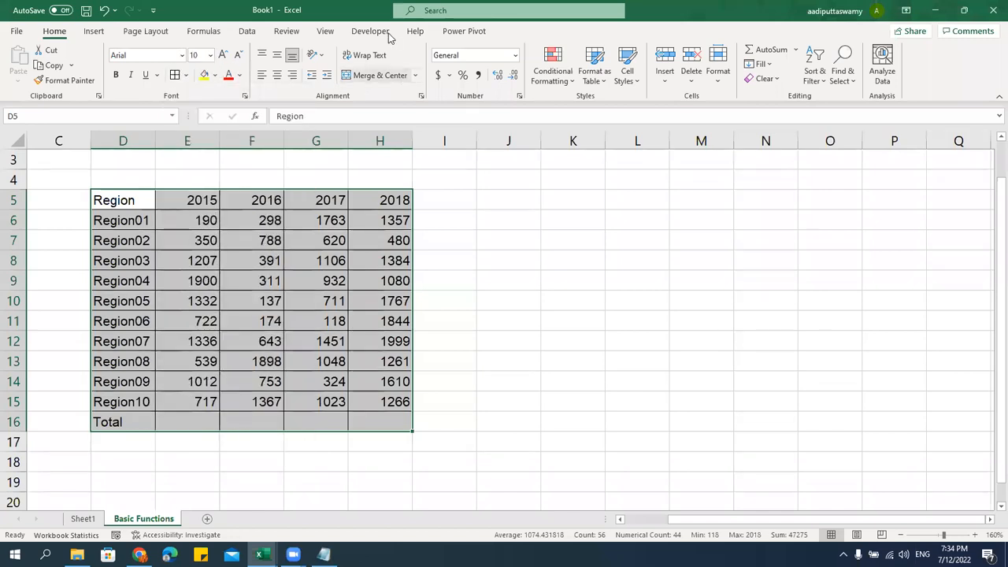
{"action": "left_click", "coordinate": [325, 31]}
{"action": "left_click", "coordinate": [302, 74]}
{"action": "left_click", "coordinate": [137, 199]}
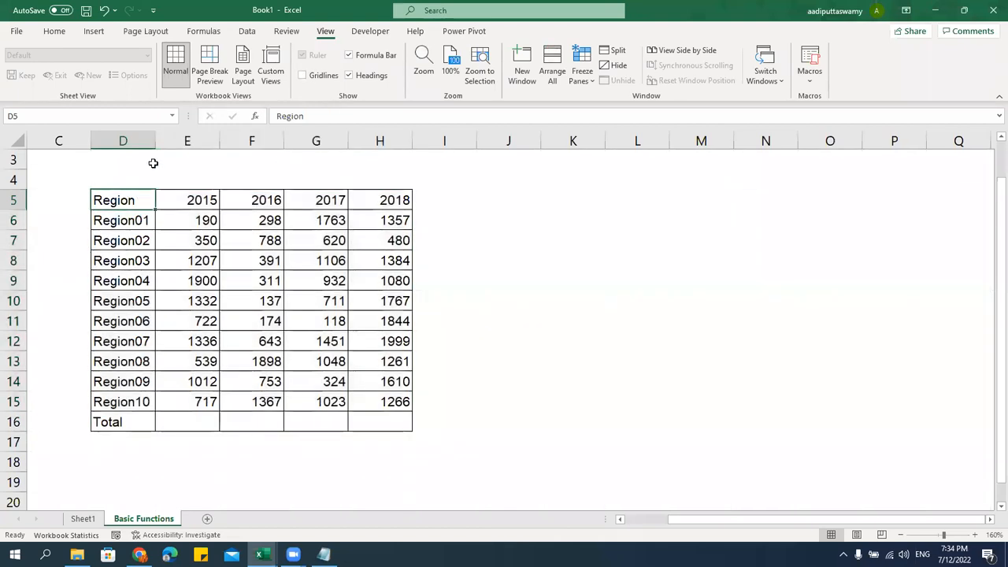
{"action": "left_click_drag", "start_coordinate": [156, 140], "coordinate": [163, 140]}
Centre the table text horizontally and vertically, and widen column D further
{"action": "left_click_drag", "start_coordinate": [137, 203], "coordinate": [384, 419]}
{"action": "left_click", "coordinate": [62, 36]}
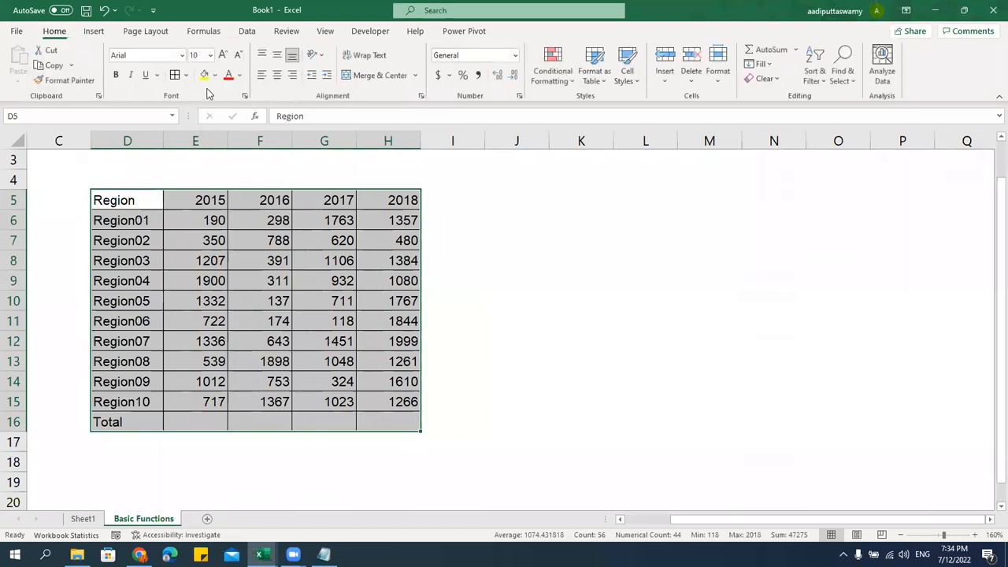
{"action": "left_click", "coordinate": [277, 76]}
{"action": "left_click", "coordinate": [277, 56]}
{"action": "left_click", "coordinate": [567, 360]}
{"action": "left_click_drag", "start_coordinate": [164, 140], "coordinate": [173, 140]}
Bold the header row D5:H5 and the Total row D16:H16
{"action": "left_click_drag", "start_coordinate": [140, 203], "coordinate": [399, 197]}
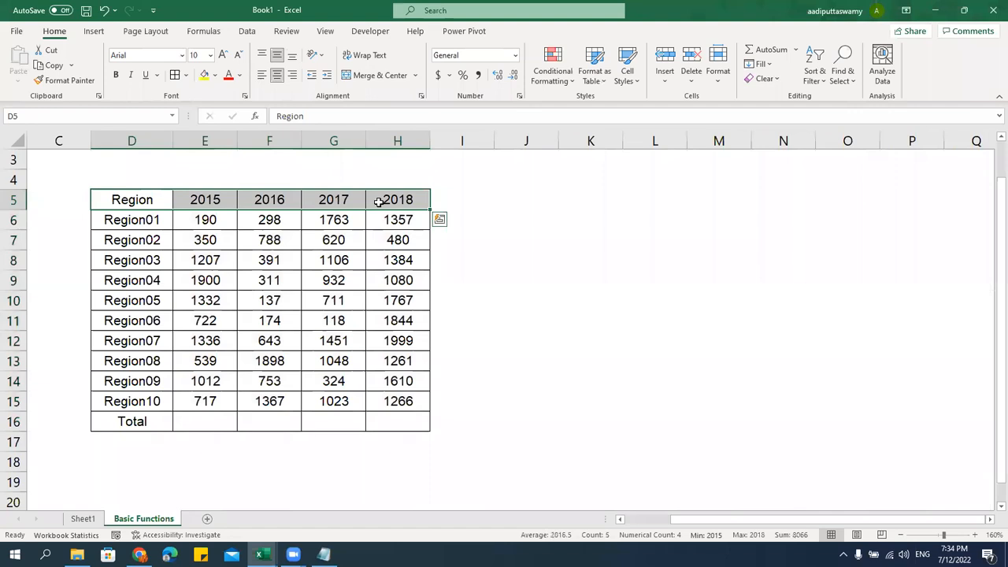
{"action": "key", "text": "ctrl+b"}
{"action": "left_click_drag", "start_coordinate": [141, 421], "coordinate": [398, 420]}
{"action": "key", "text": "ctrl+b"}
{"action": "left_click", "coordinate": [434, 438]}
{"action": "left_click", "coordinate": [162, 421]}
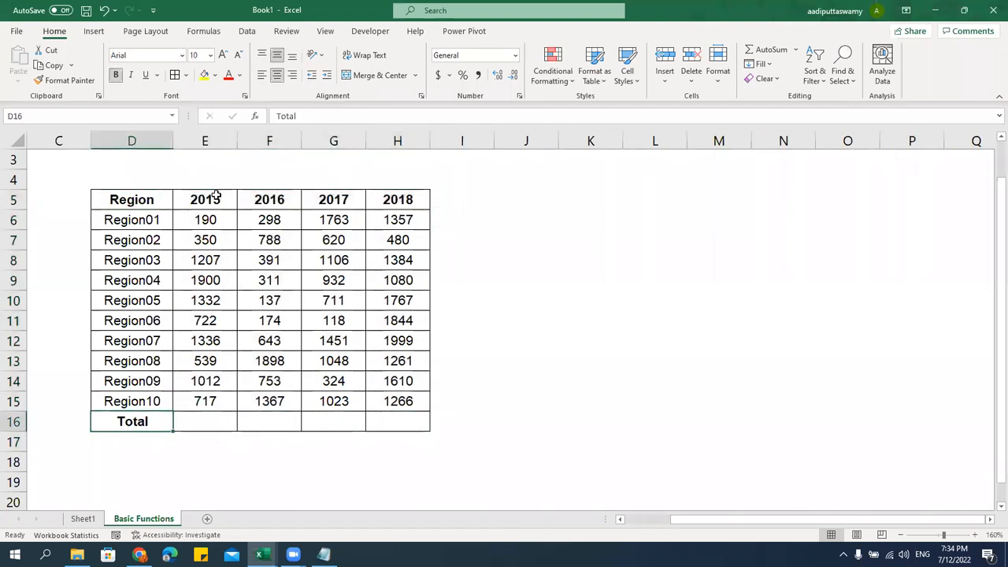
{"action": "left_click", "coordinate": [536, 408]}
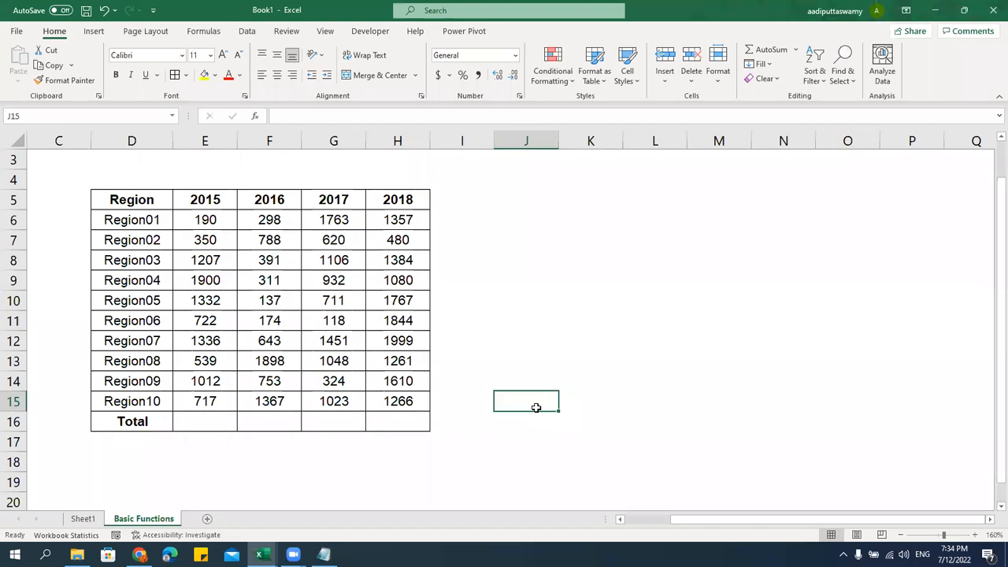
{"action": "left_click_drag", "start_coordinate": [195, 223], "coordinate": [206, 402]}
{"action": "left_click_drag", "start_coordinate": [279, 225], "coordinate": [287, 403]}
{"action": "left_click_drag", "start_coordinate": [338, 222], "coordinate": [353, 388]}
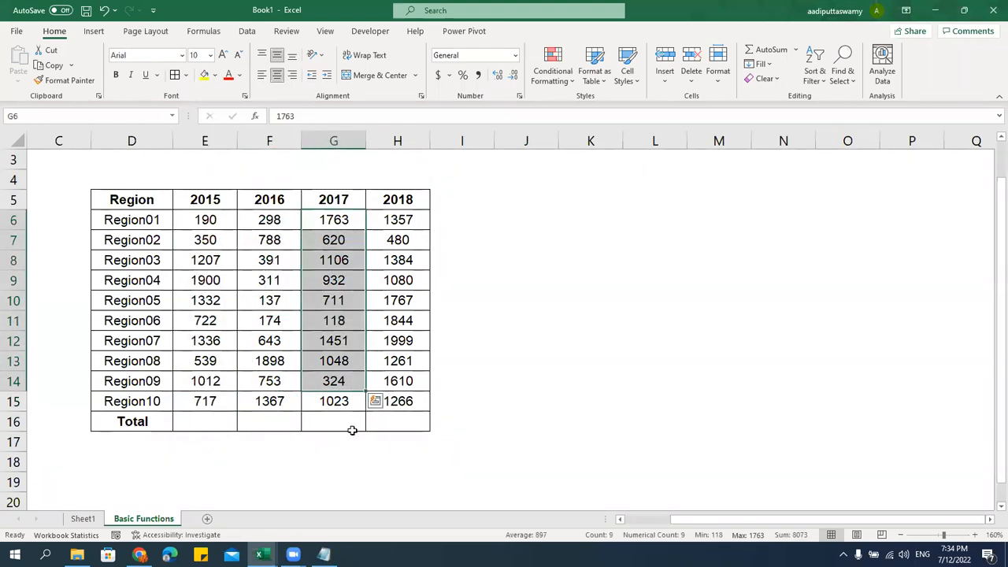
{"action": "left_click", "coordinate": [211, 423]}
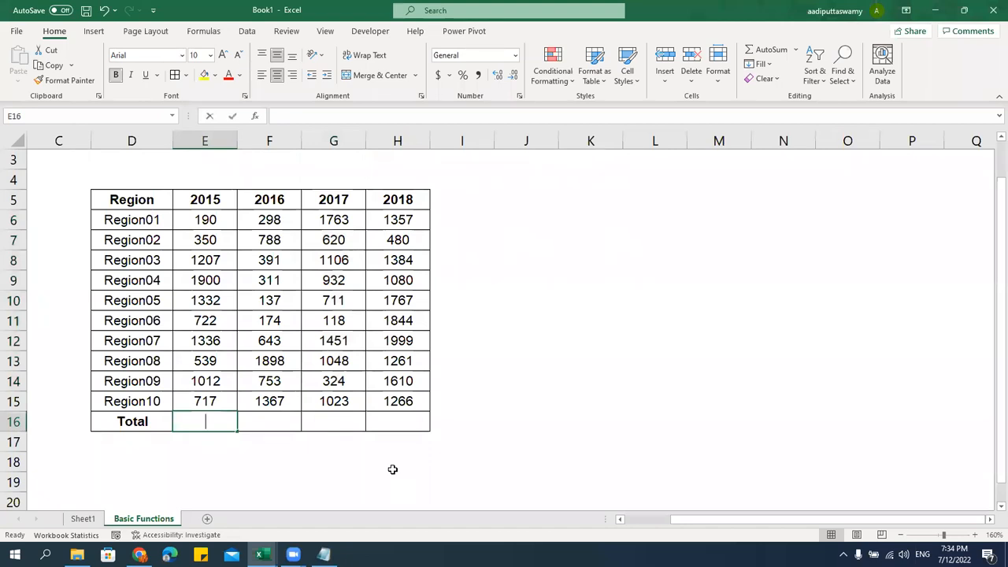
{"action": "type", "text": "="}
{"action": "left_click", "coordinate": [204, 220]}
{"action": "type", "text": "+"}
{"action": "left_click", "coordinate": [224, 237]}
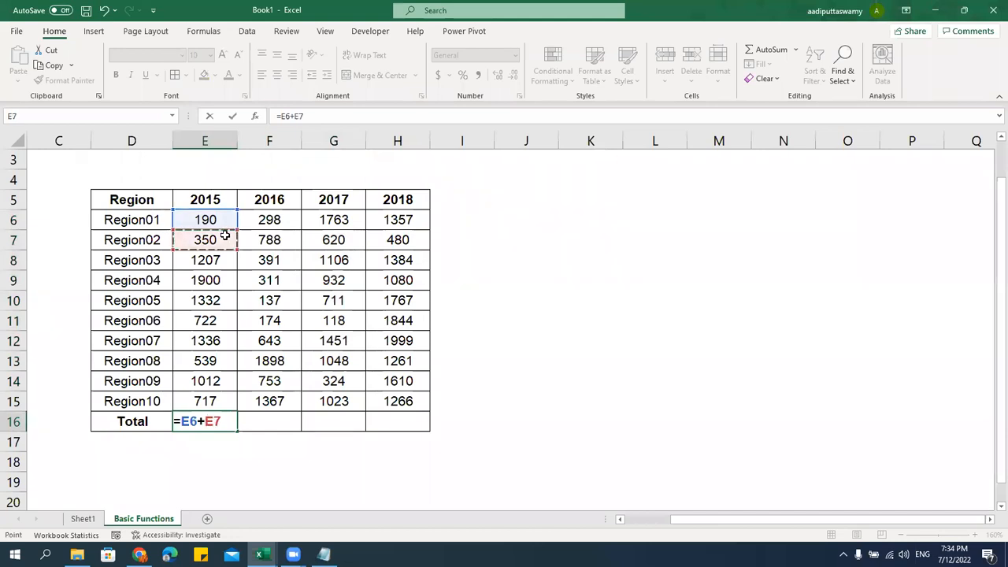
{"action": "type", "text": "+"}
{"action": "left_click", "coordinate": [222, 262]}
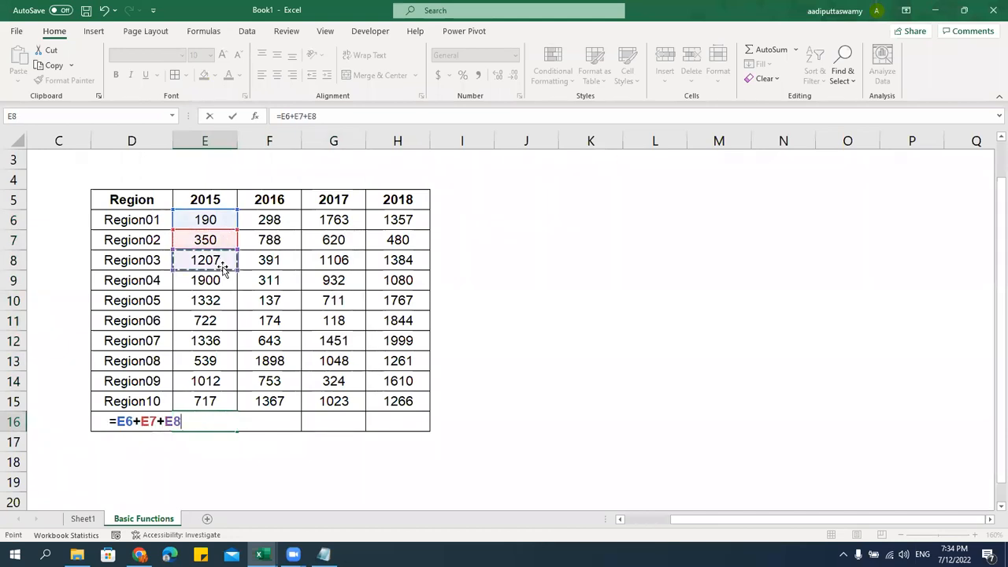
{"action": "type", "text": "+"}
{"action": "left_click", "coordinate": [220, 283]}
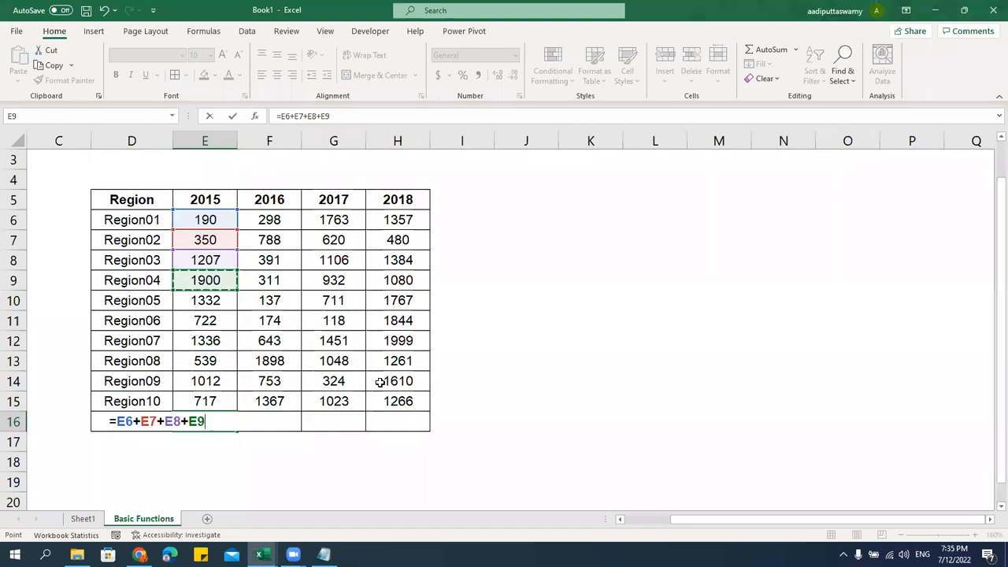
{"action": "key", "text": "Escape"}
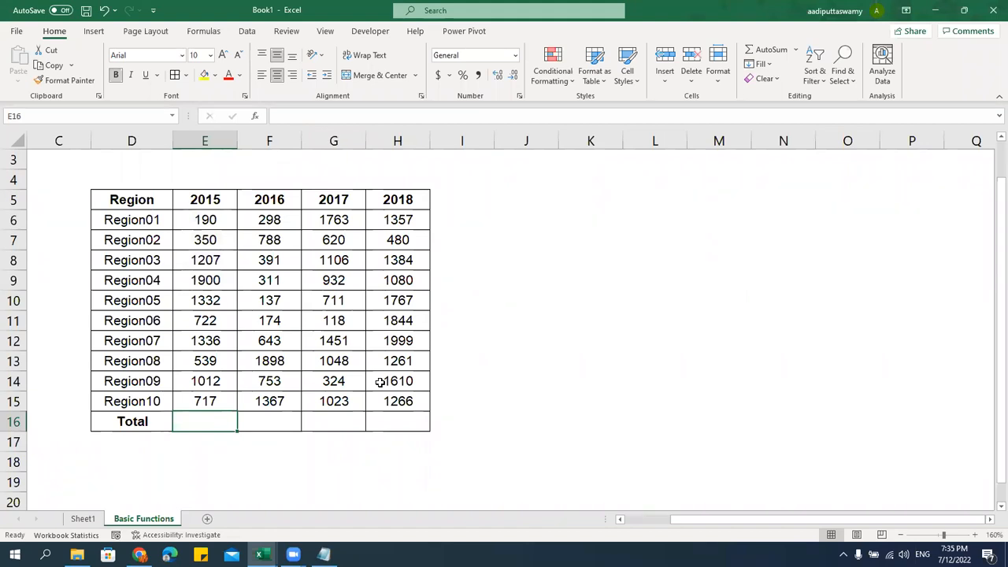
Type the incomplete entry =sum into E16, leaving a #NAME? error
{"action": "type", "text": "="}
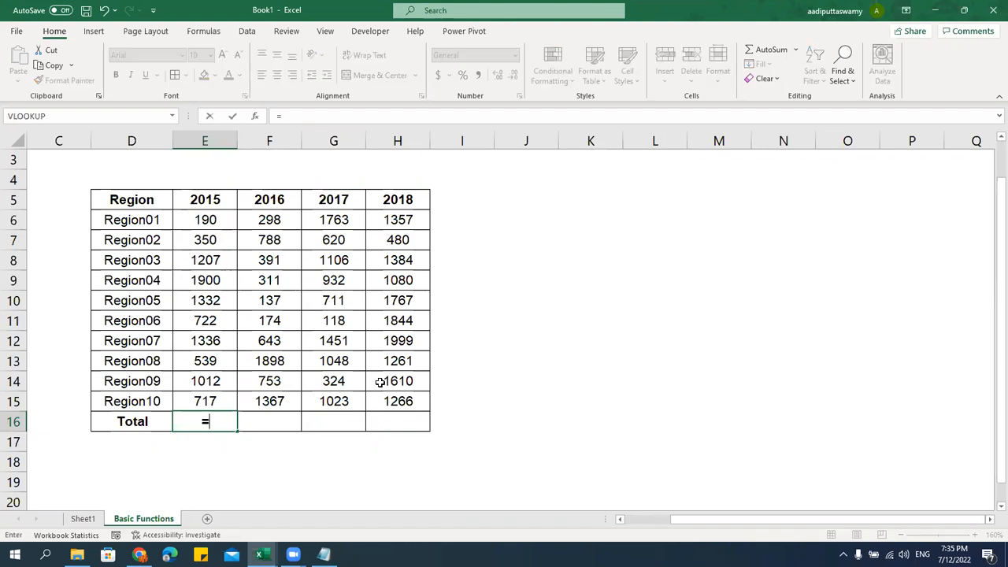
{"action": "type", "text": "sum"}
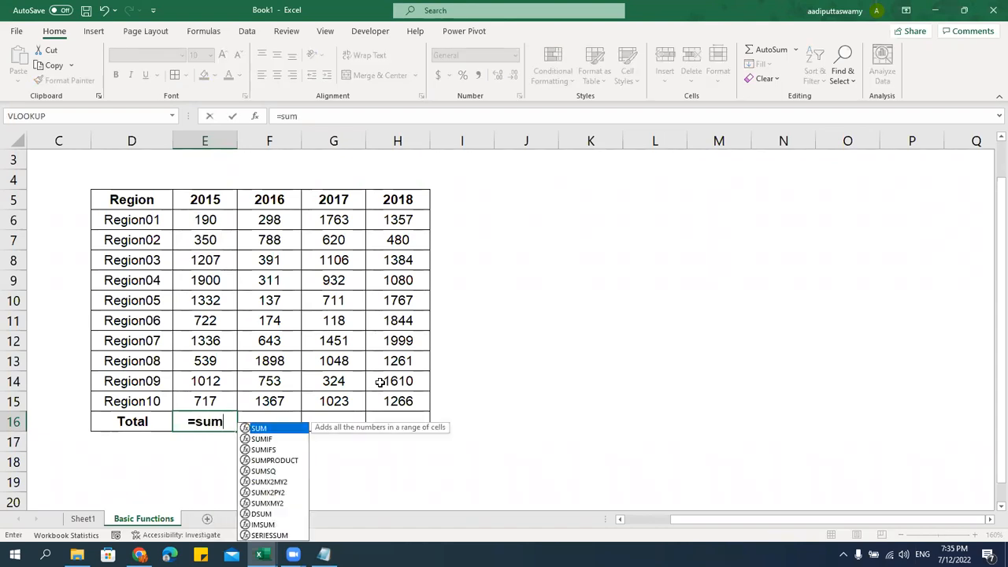
{"action": "key", "text": "BackSpace"}
{"action": "key", "text": "BackSpace"}
{"action": "key", "text": "BackSpace"}
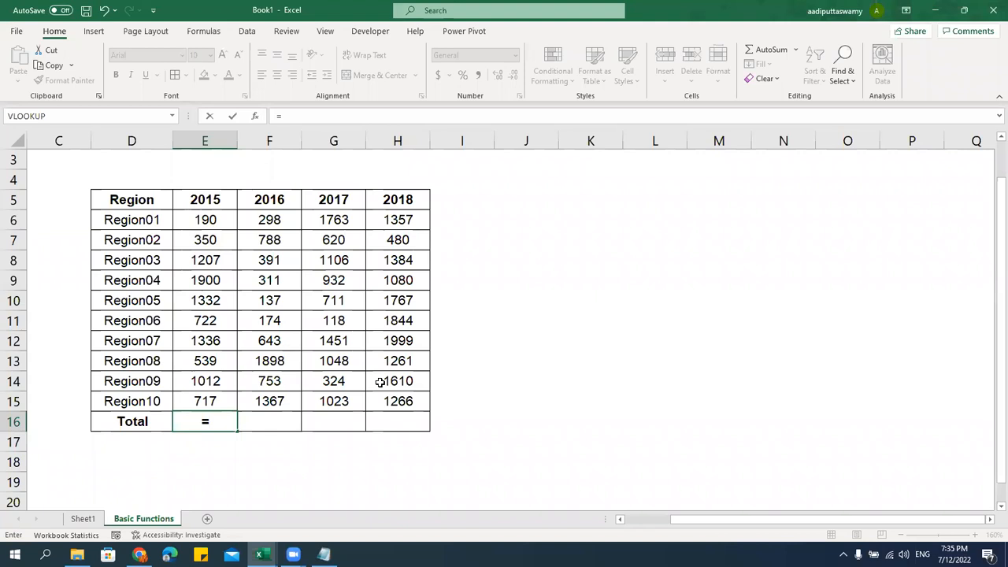
{"action": "type", "text": "sum"}
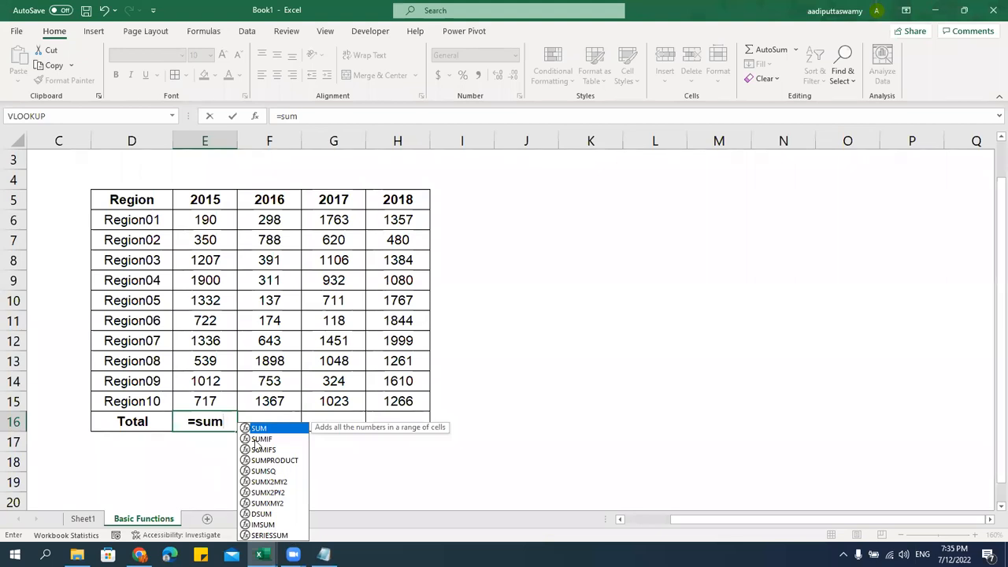
{"action": "key", "text": "BackSpace"}
{"action": "key", "text": "BackSpace"}
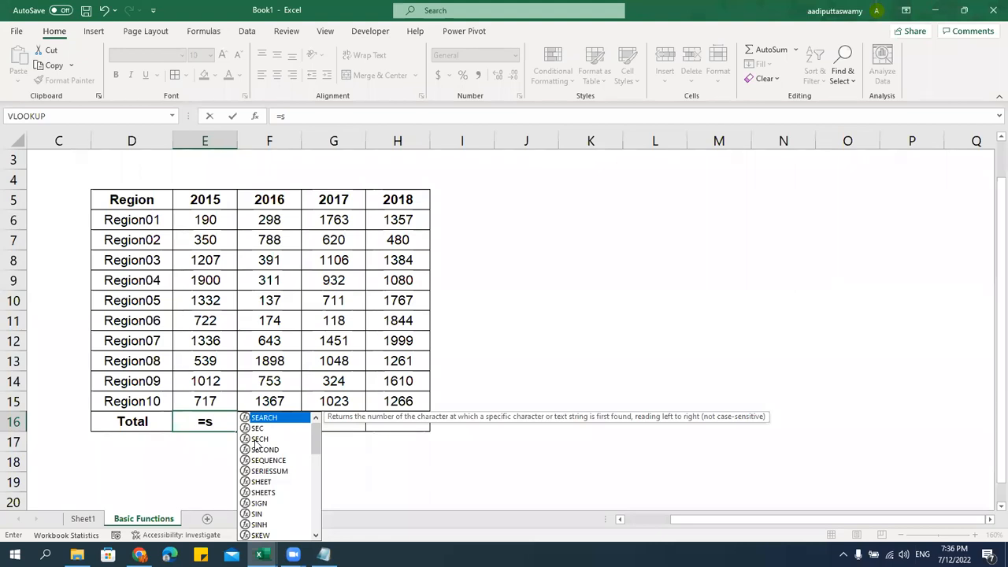
{"action": "type", "text": "u"}
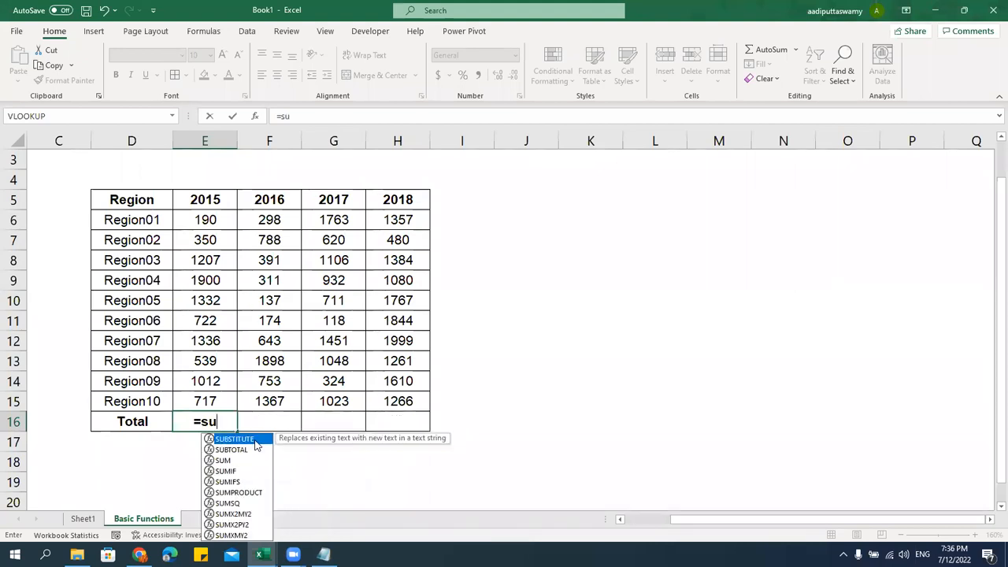
{"action": "type", "text": "m"}
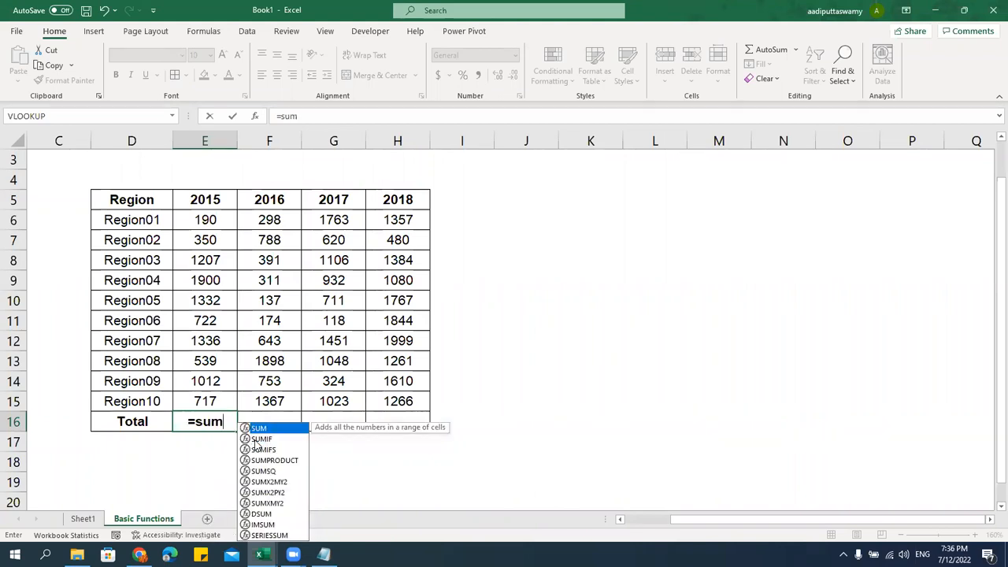
{"action": "key", "text": "Return"}
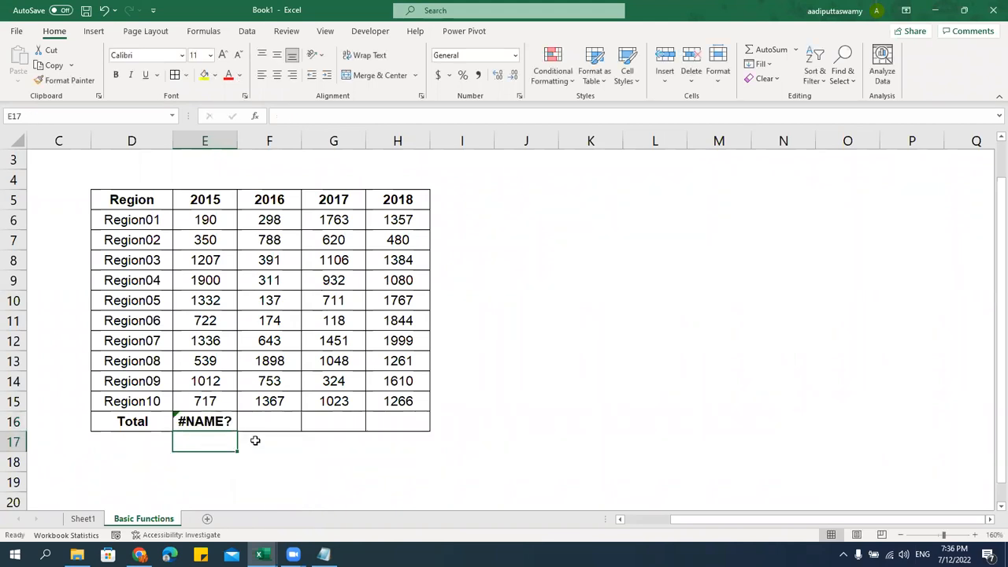
Enter =SUM(E6:E15) in E16 to total the 2015 column, giving 9305
{"action": "key", "text": "Up"}
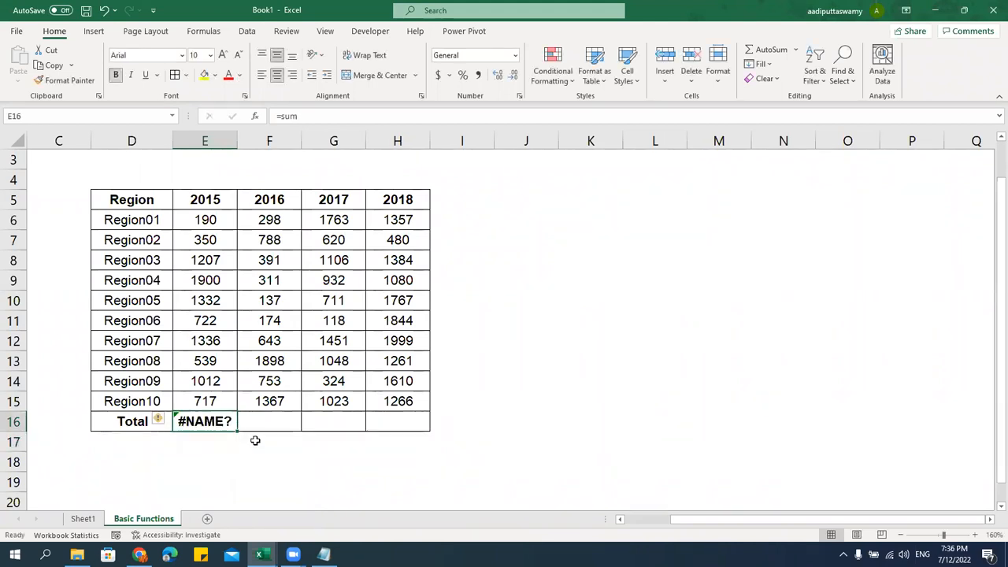
{"action": "type", "text": "=sum"}
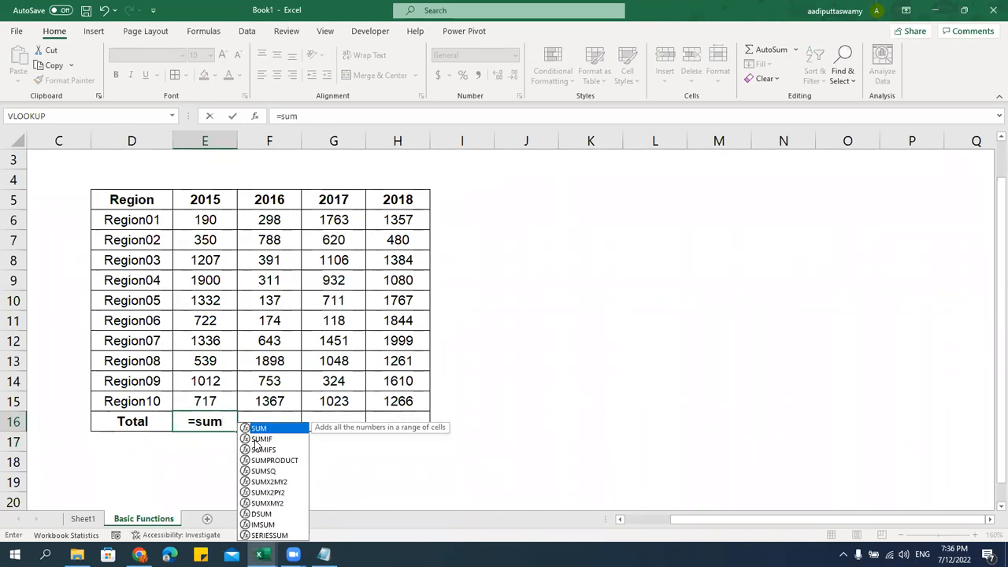
{"action": "key", "text": "Tab"}
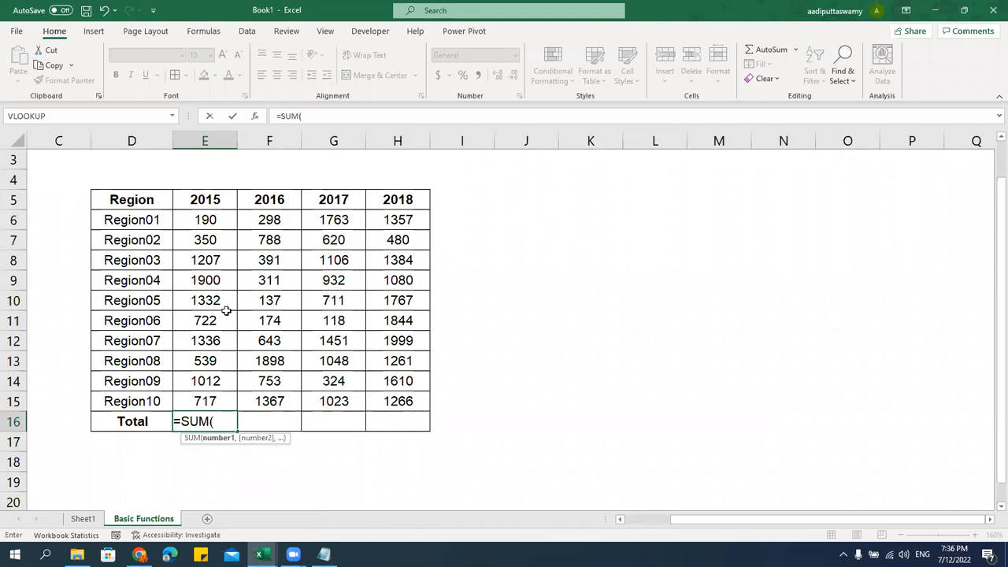
{"action": "left_click", "coordinate": [216, 221]}
{"action": "left_click_drag", "start_coordinate": [216, 222], "coordinate": [218, 397]}
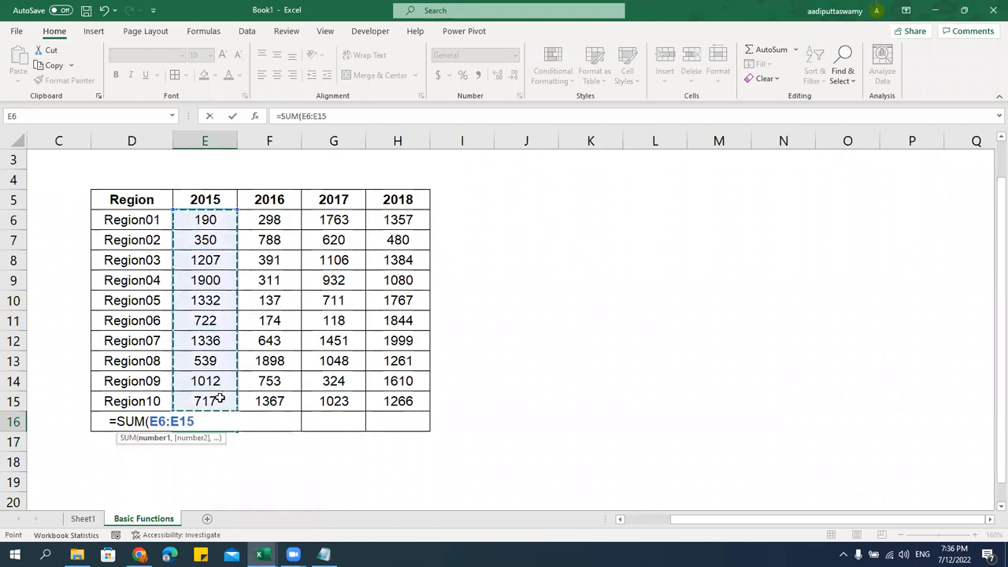
{"action": "type", "text": ")"}
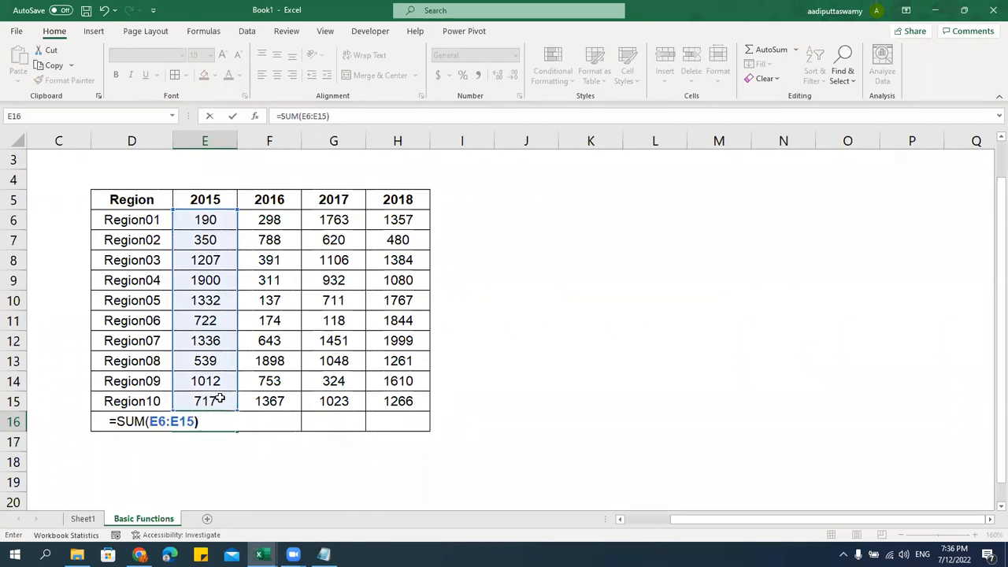
{"action": "key", "text": "Return"}
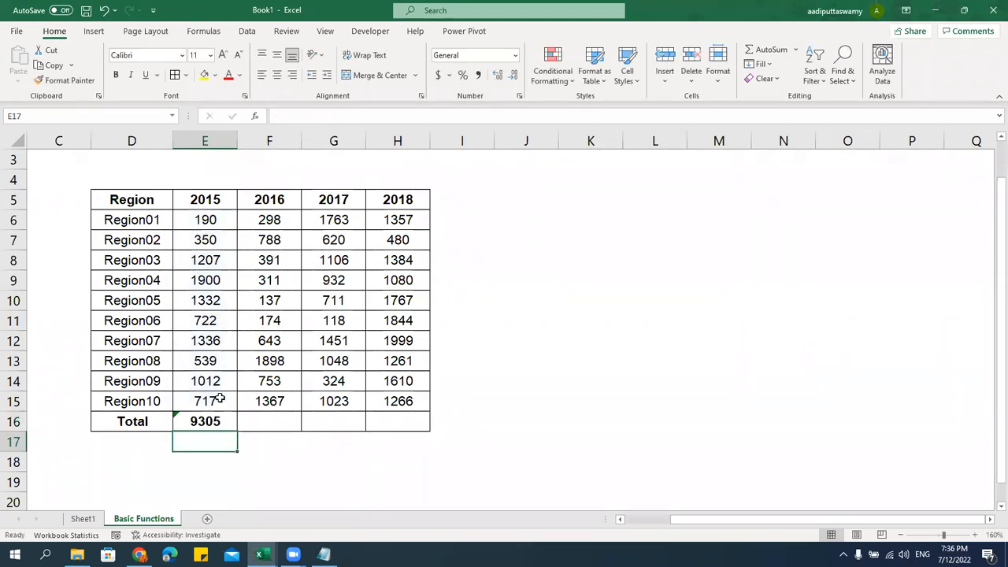
Review E16's SUM formula against the 2015 values E6:E15, leaving it unchanged
{"action": "left_click", "coordinate": [214, 420]}
{"action": "scroll", "coordinate": [587, 341], "scroll_direction": "up", "scroll_amount": 3, "text": "ctrl"}
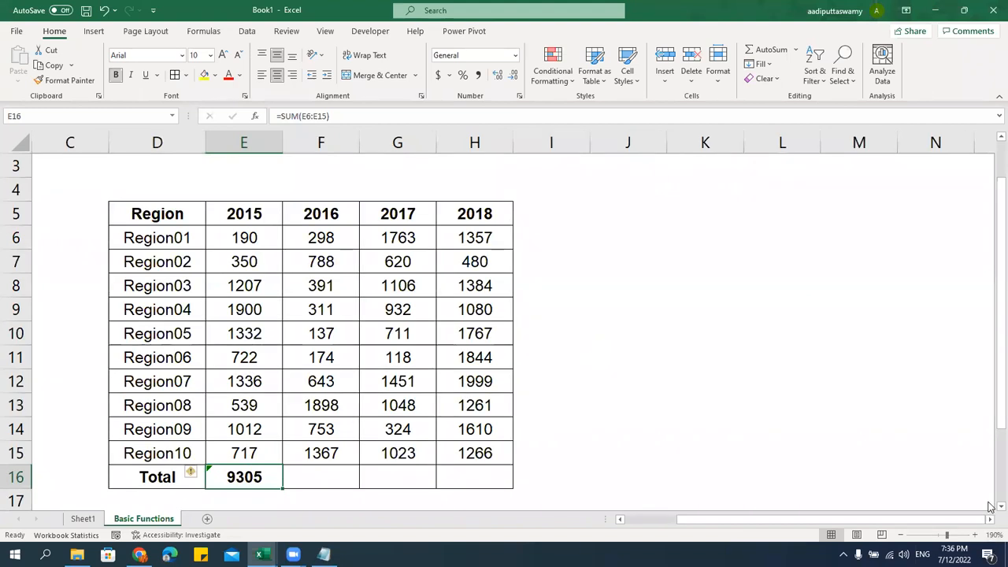
{"action": "left_click", "coordinate": [990, 507]}
{"action": "left_click", "coordinate": [596, 448]}
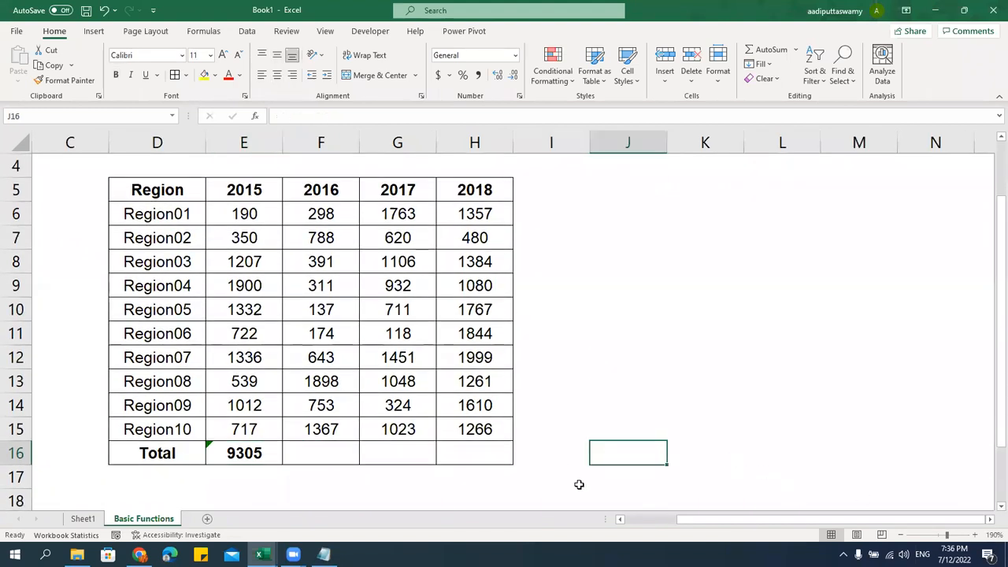
{"action": "left_click", "coordinate": [258, 457]}
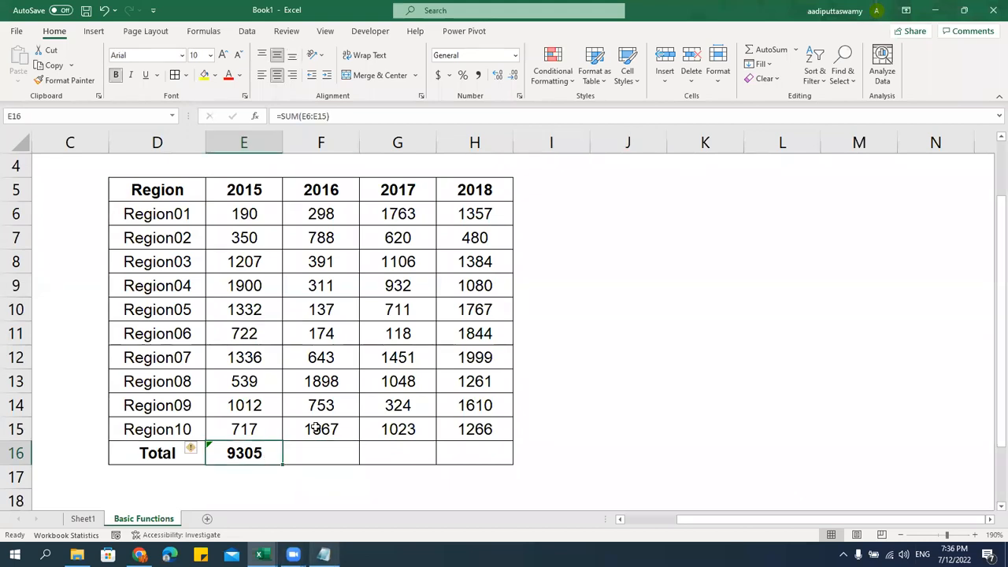
{"action": "left_click_drag", "start_coordinate": [257, 218], "coordinate": [250, 431]}
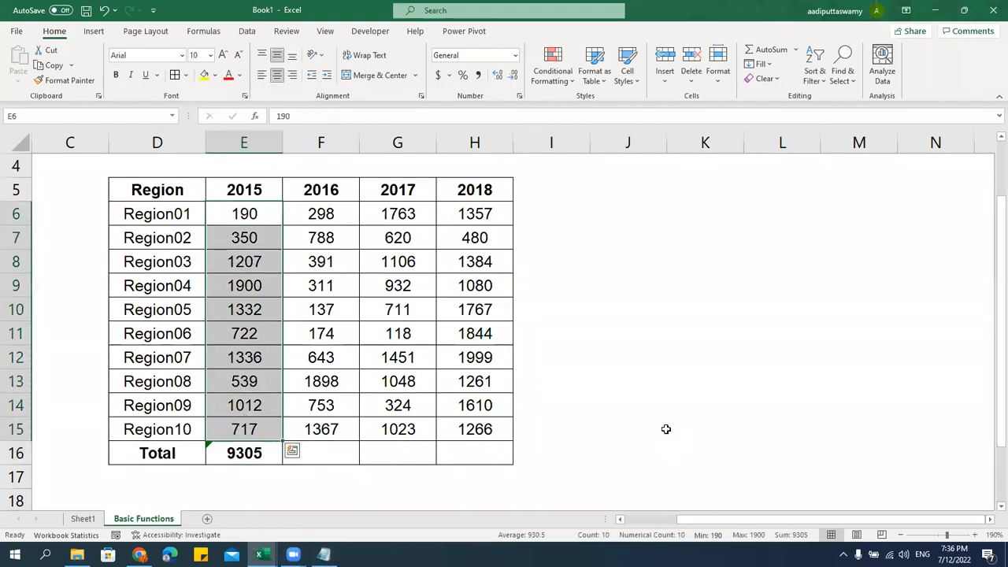
{"action": "double_click", "coordinate": [254, 454]}
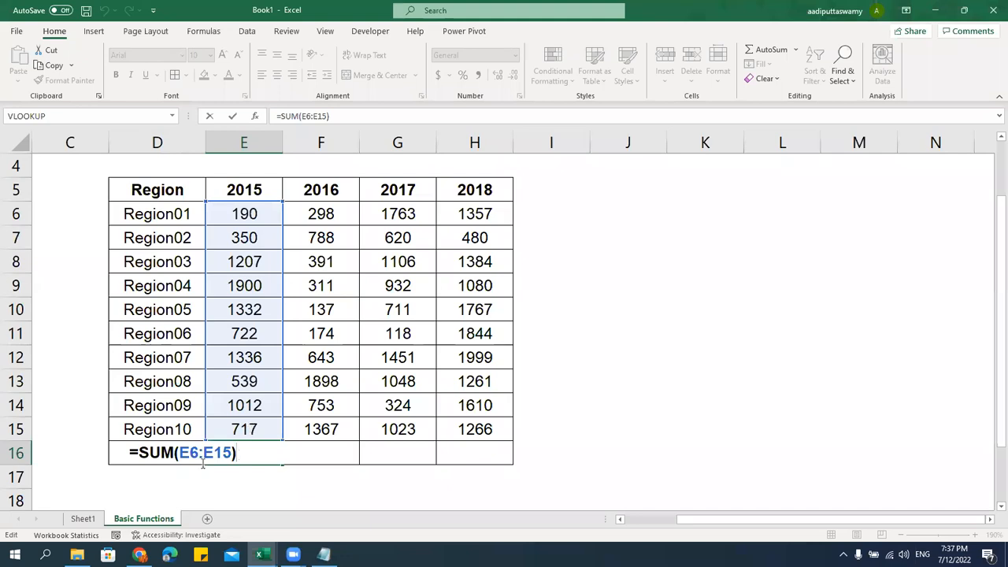
{"action": "left_click_drag", "start_coordinate": [140, 453], "coordinate": [173, 453]}
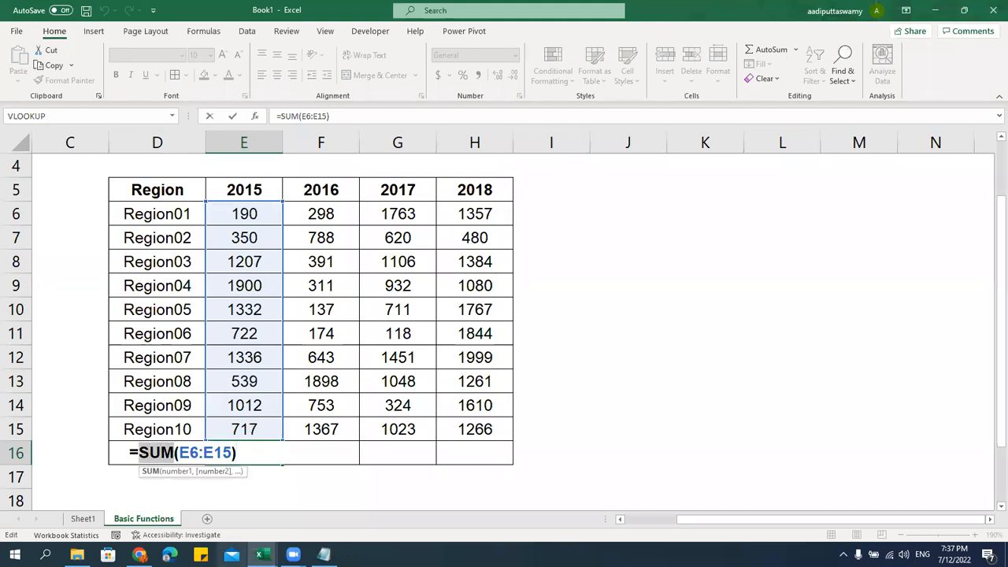
{"action": "key", "text": "Return"}
{"action": "key", "text": "Up"}
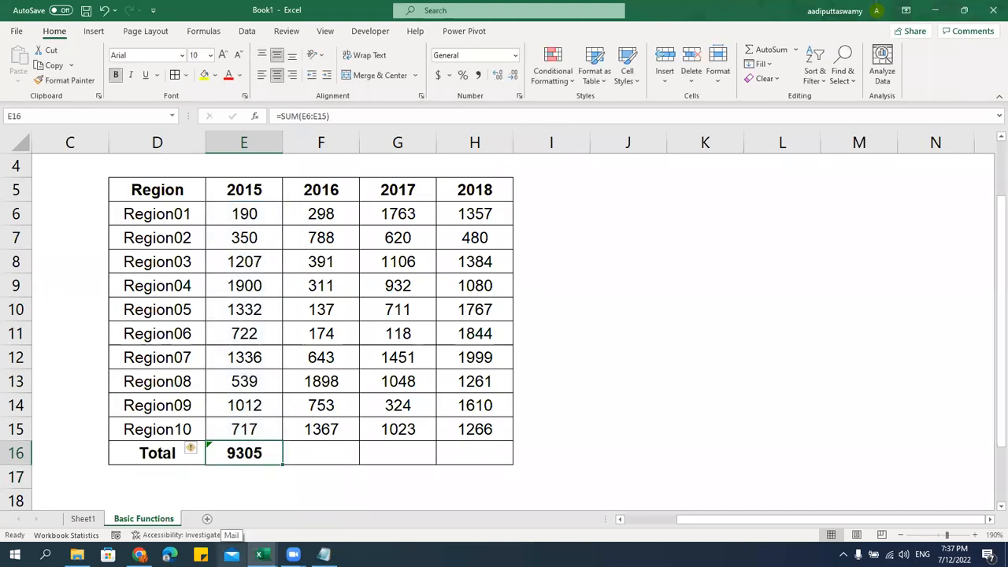
Enter =SUM(F6:F15) in F16 to total the 2016 column
{"action": "left_click", "coordinate": [332, 189]}
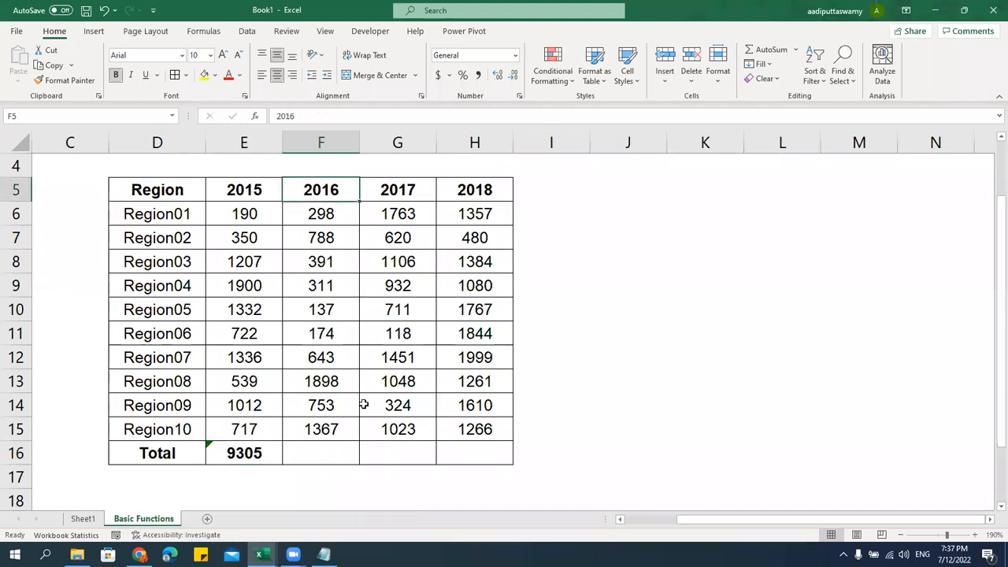
{"action": "left_click", "coordinate": [338, 445]}
{"action": "type", "text": "="}
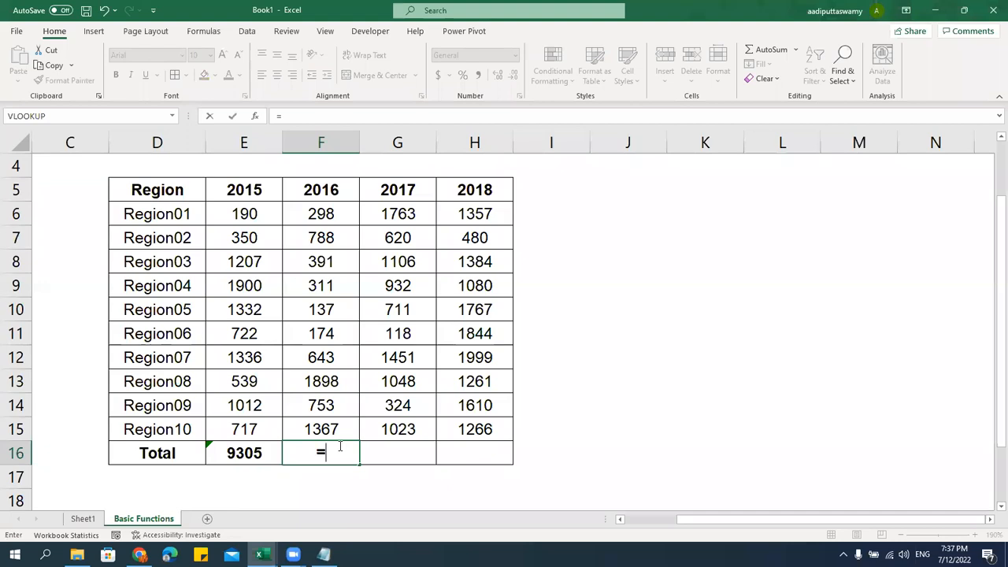
{"action": "type", "text": "sum"}
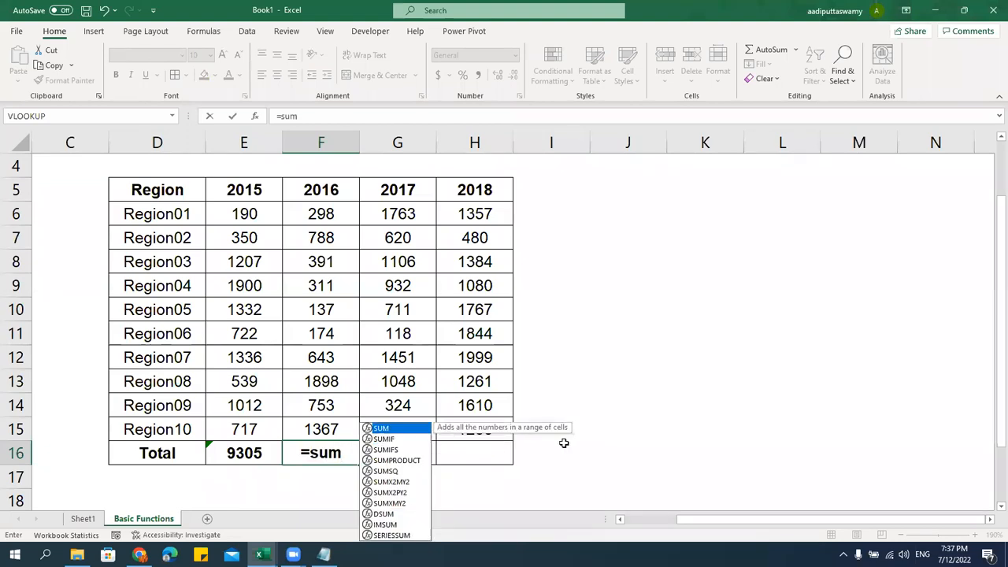
{"action": "key", "text": "Tab"}
{"action": "left_click_drag", "start_coordinate": [326, 213], "coordinate": [343, 429]}
{"action": "key", "text": "Return"}
Abandon the started G16 formula and clear the E16:F16 totals
{"action": "left_click", "coordinate": [405, 453]}
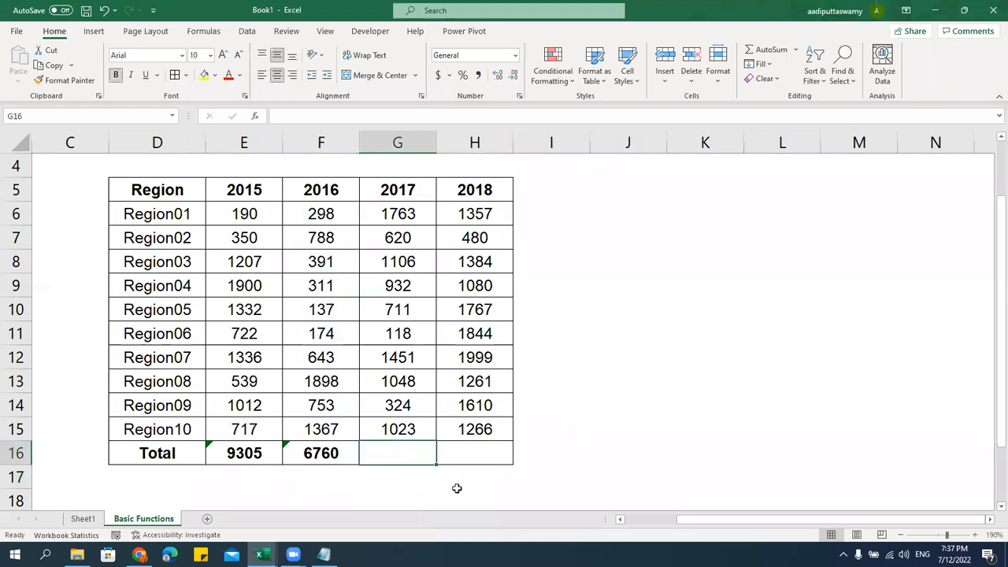
{"action": "type", "text": "="}
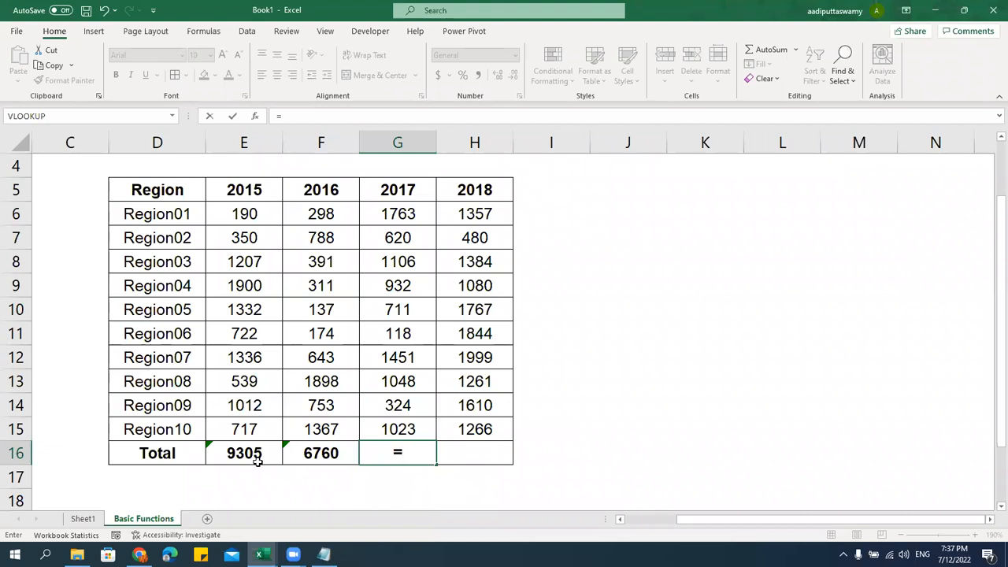
{"action": "key", "text": "Escape"}
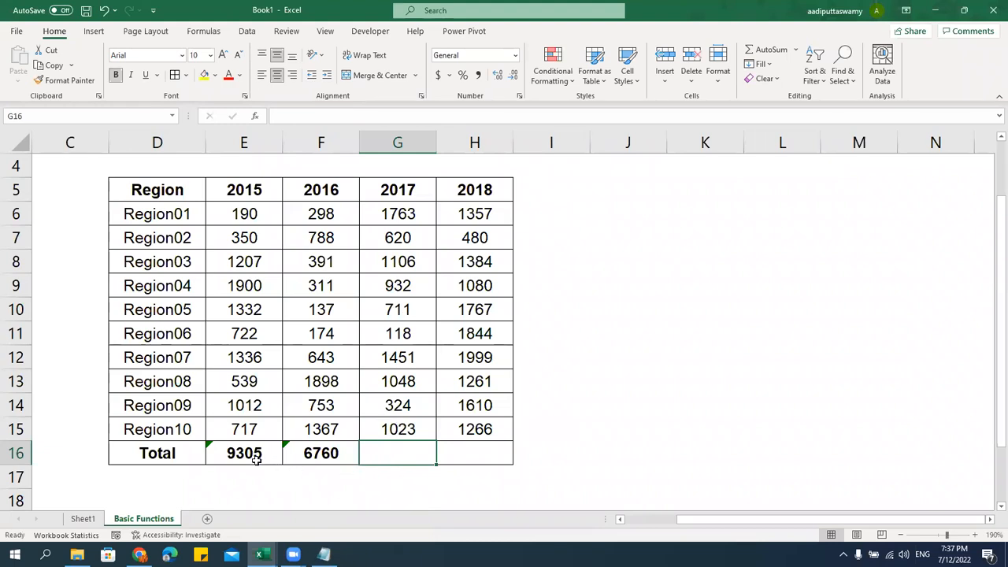
{"action": "left_click_drag", "start_coordinate": [258, 461], "coordinate": [315, 471]}
{"action": "key", "text": "Delete"}
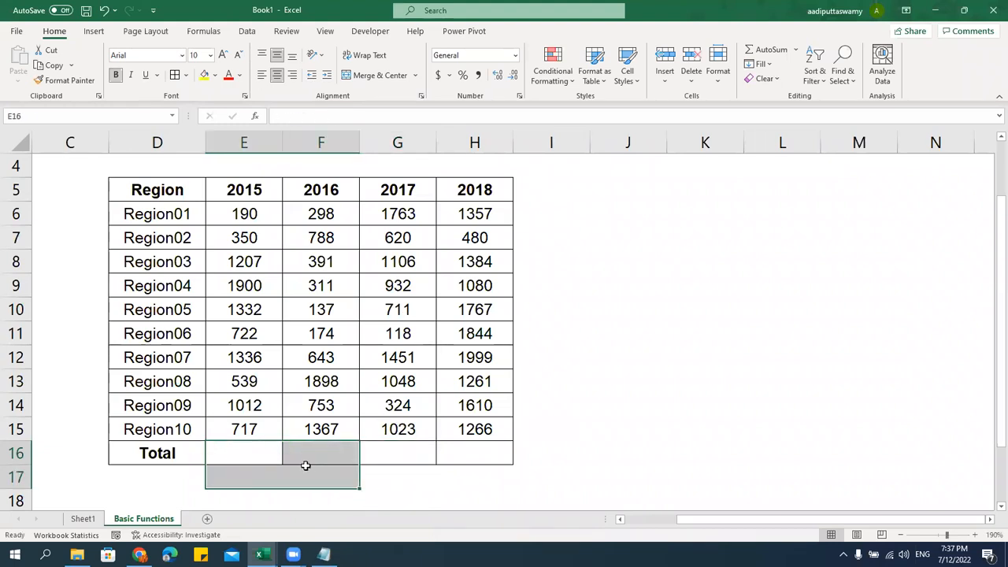
{"action": "key", "text": "Up"}
{"action": "key", "text": "Down"}
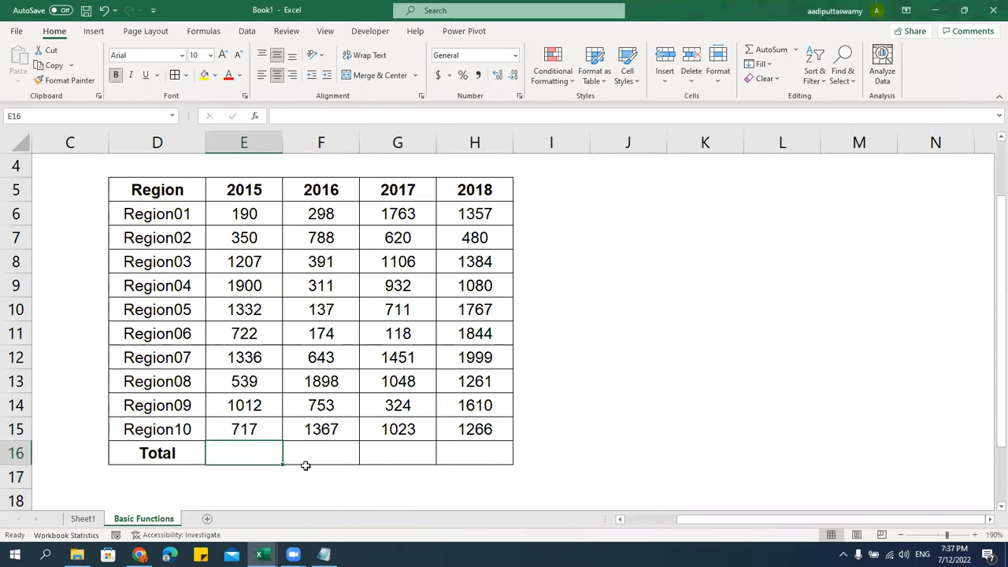
Re-enter =SUM(E6:E15) in E16 and fill it across E16:H16 with Ctrl+R
{"action": "type", "text": "=sum"}
{"action": "key", "text": "Tab"}
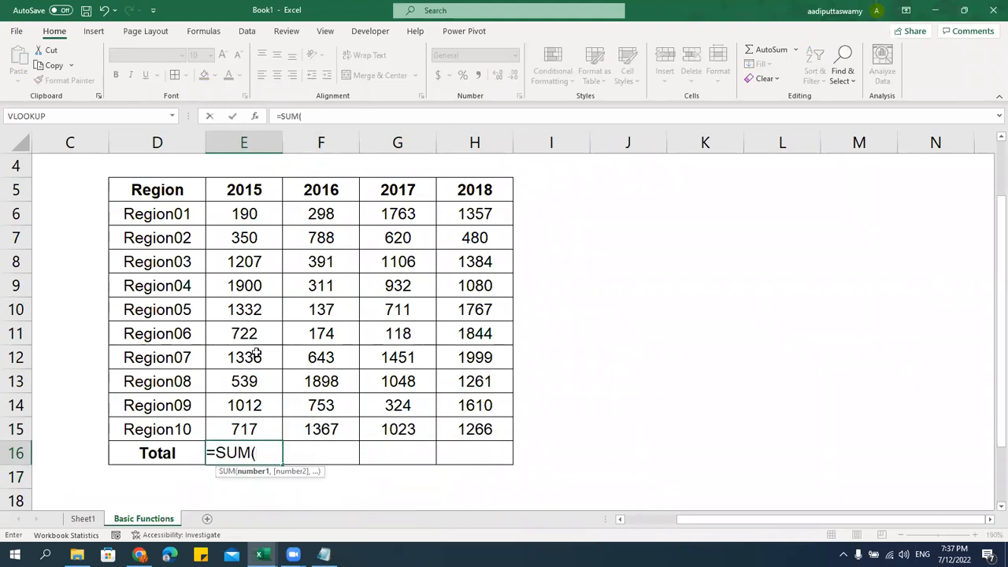
{"action": "left_click_drag", "start_coordinate": [252, 216], "coordinate": [272, 425]}
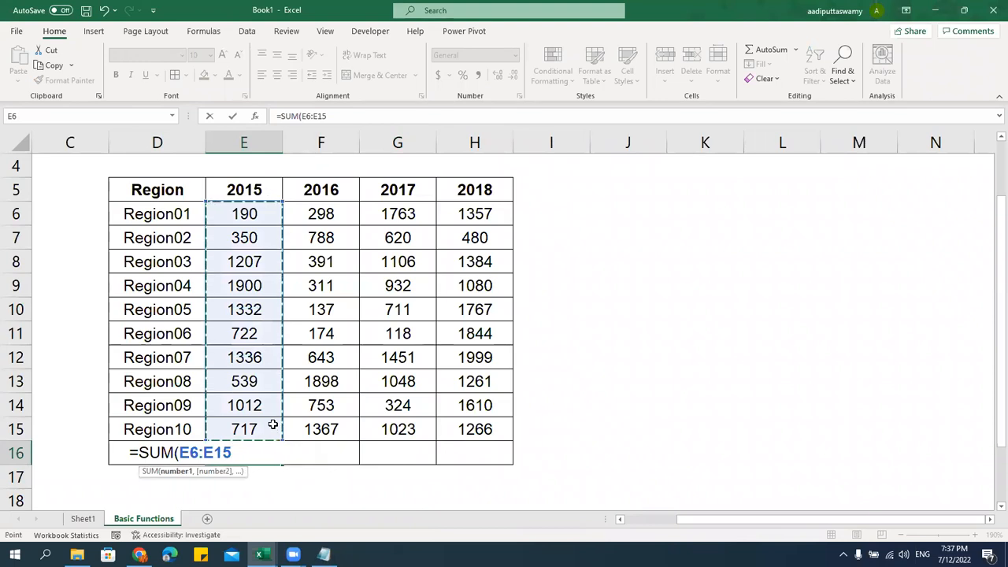
{"action": "key", "text": "Return"}
{"action": "key", "text": "Up"}
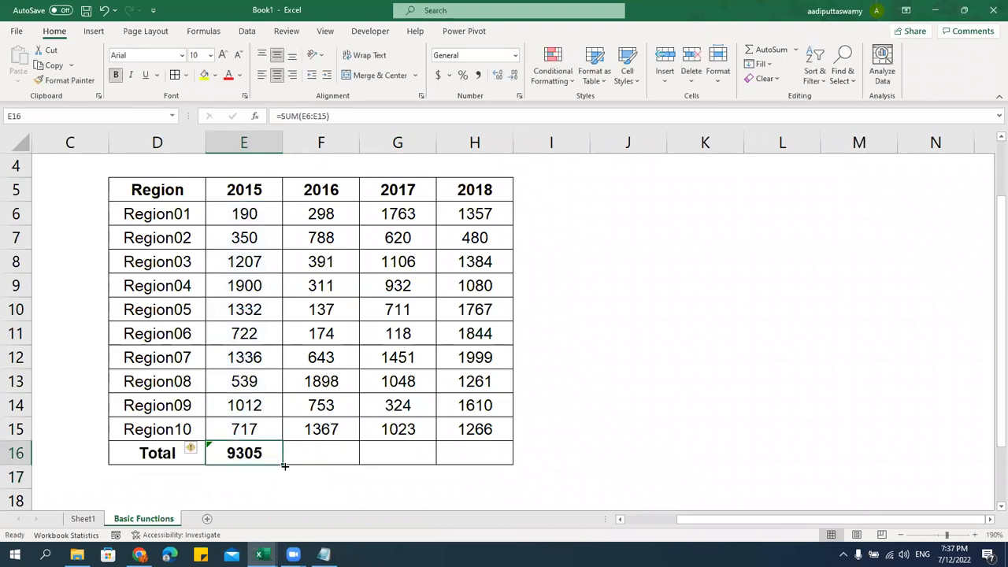
{"action": "left_click_drag", "start_coordinate": [270, 452], "coordinate": [472, 455]}
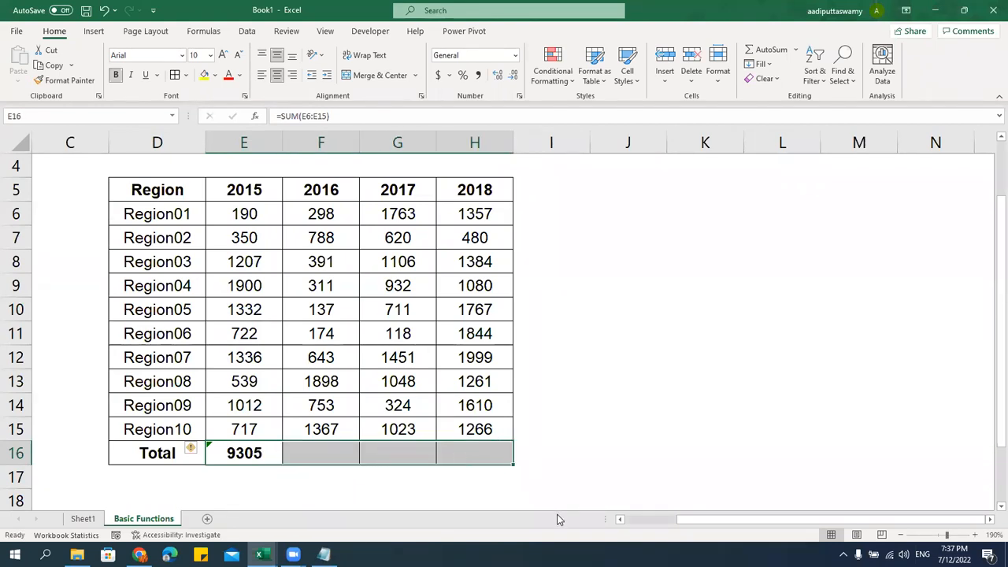
{"action": "key", "text": "ctrl+r"}
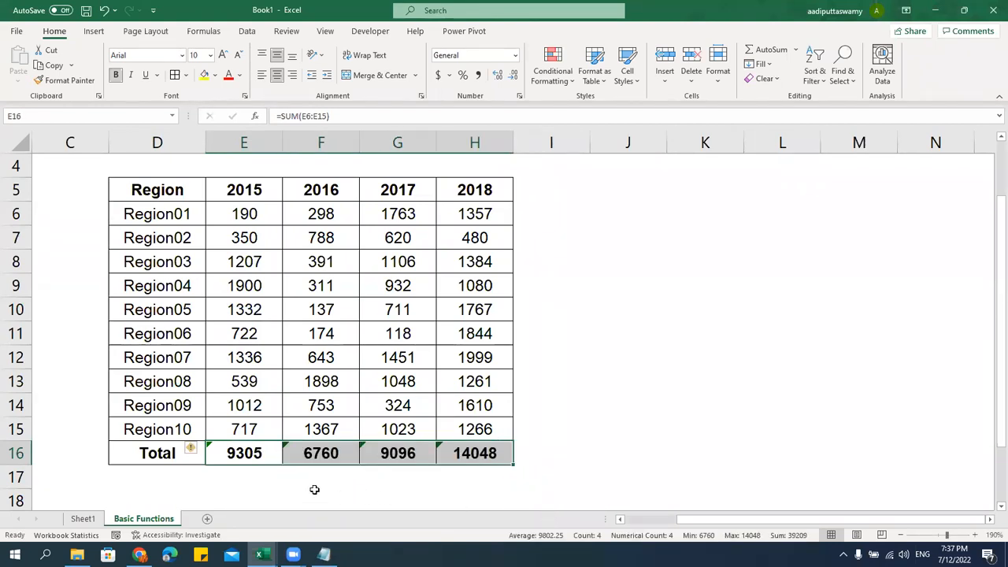
{"action": "double_click", "coordinate": [259, 454]}
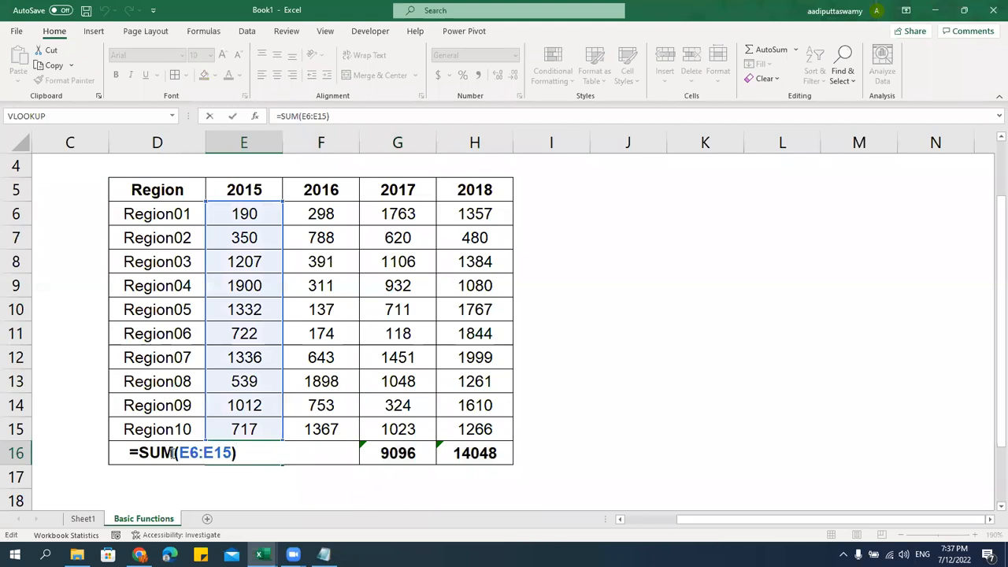
{"action": "left_click_drag", "start_coordinate": [182, 453], "coordinate": [233, 453]}
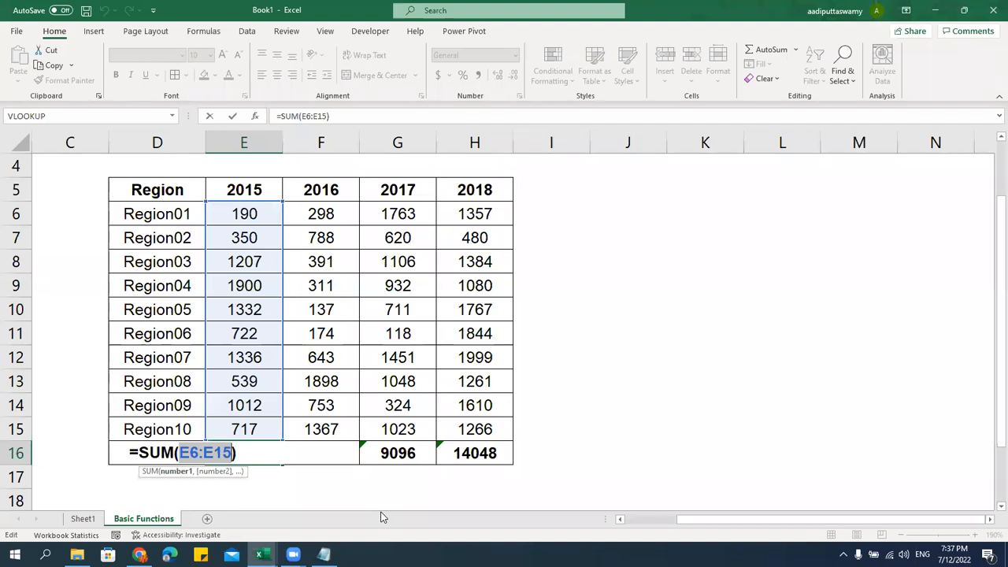
{"action": "key", "text": "Return"}
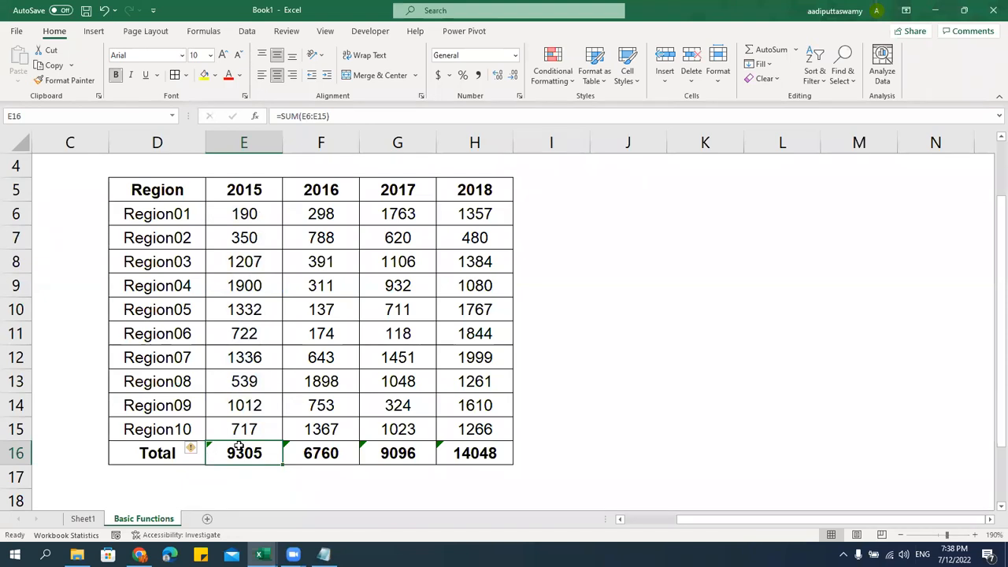
{"action": "double_click", "coordinate": [334, 453]}
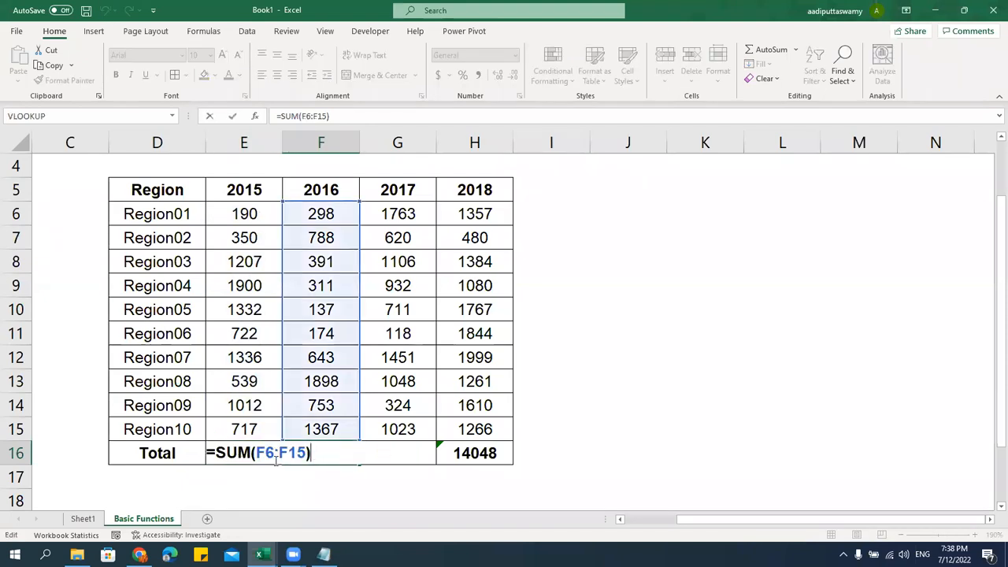
{"action": "key", "text": "Escape"}
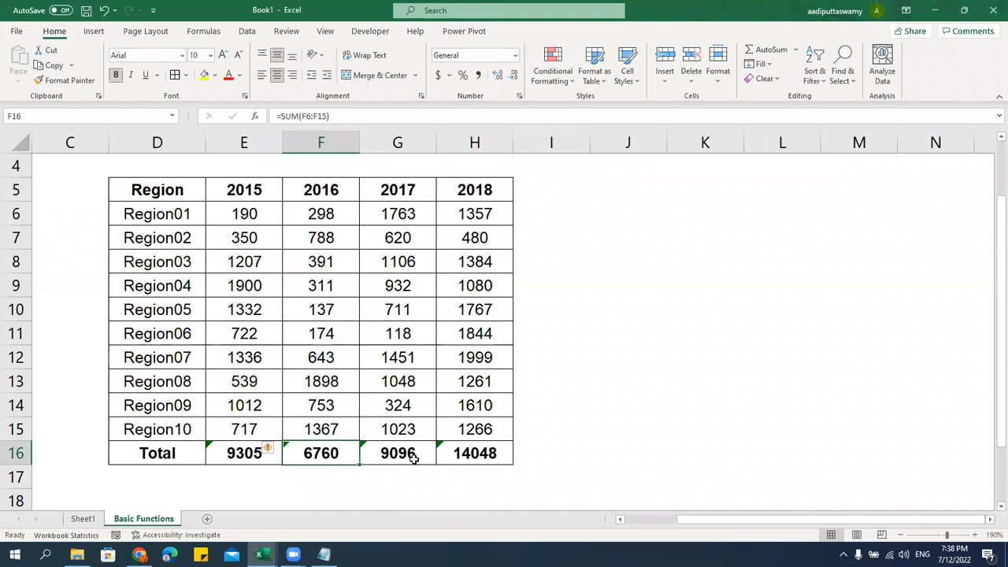
{"action": "double_click", "coordinate": [252, 453]}
{"action": "key", "text": "Escape"}
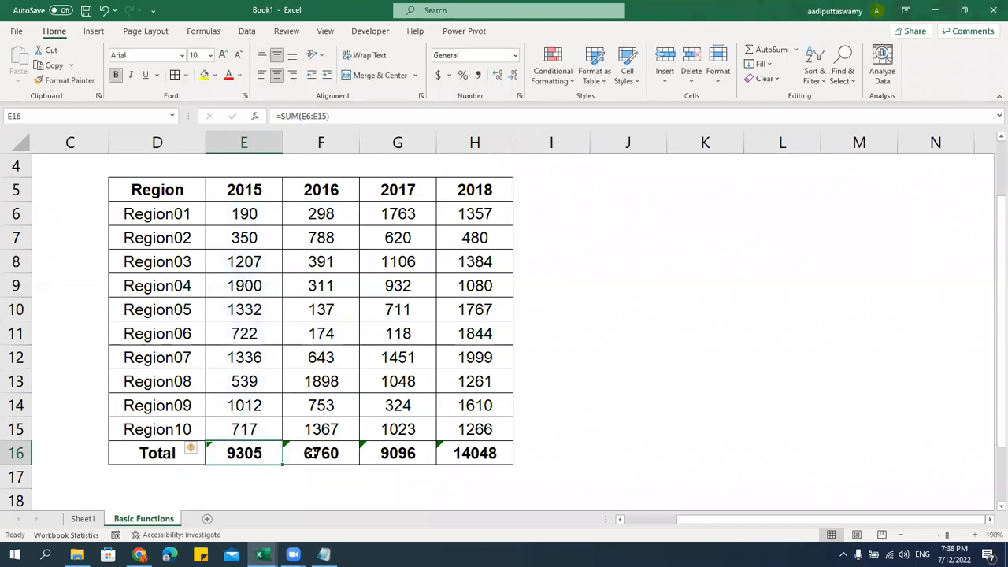
{"action": "double_click", "coordinate": [288, 455]}
{"action": "key", "text": "Escape"}
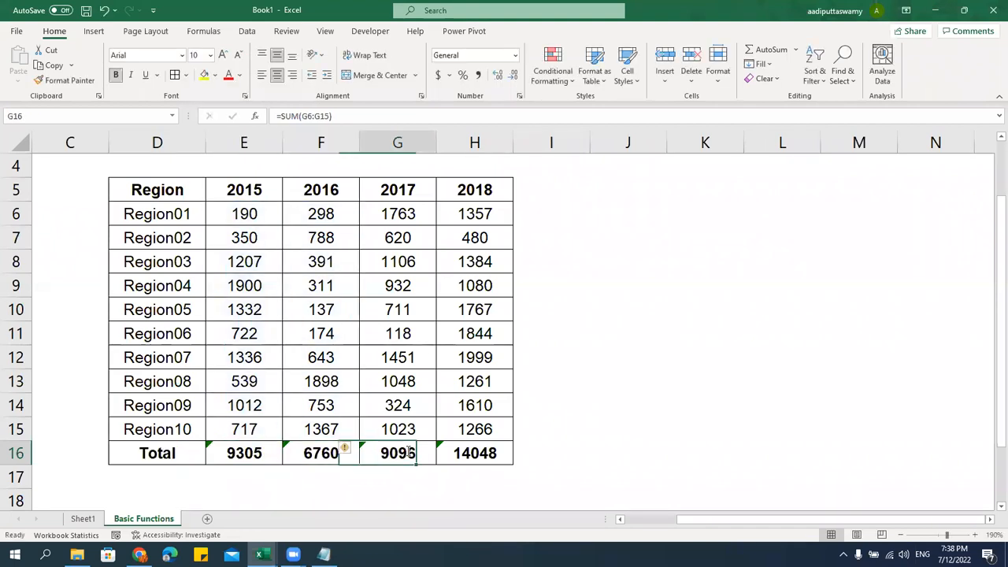
{"action": "double_click", "coordinate": [399, 458]}
{"action": "key", "text": "Escape"}
{"action": "double_click", "coordinate": [489, 466]}
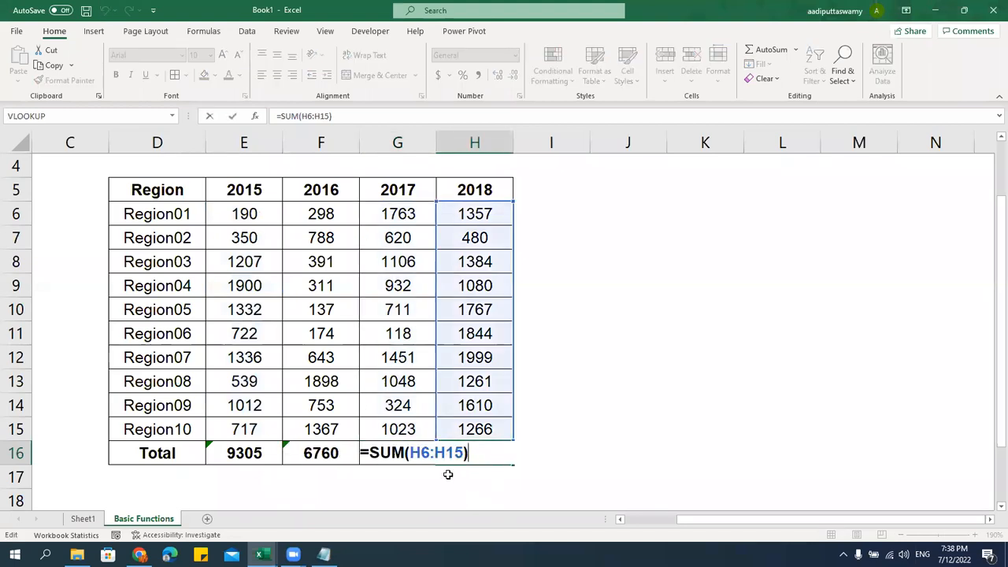
{"action": "key", "text": "Escape"}
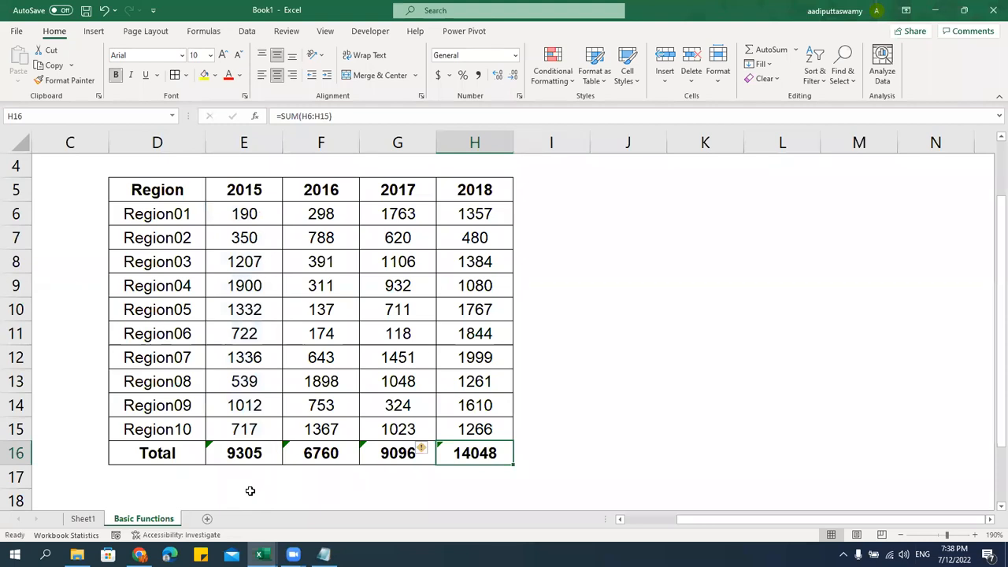
{"action": "left_click", "coordinate": [256, 448]}
{"action": "double_click", "coordinate": [260, 453]}
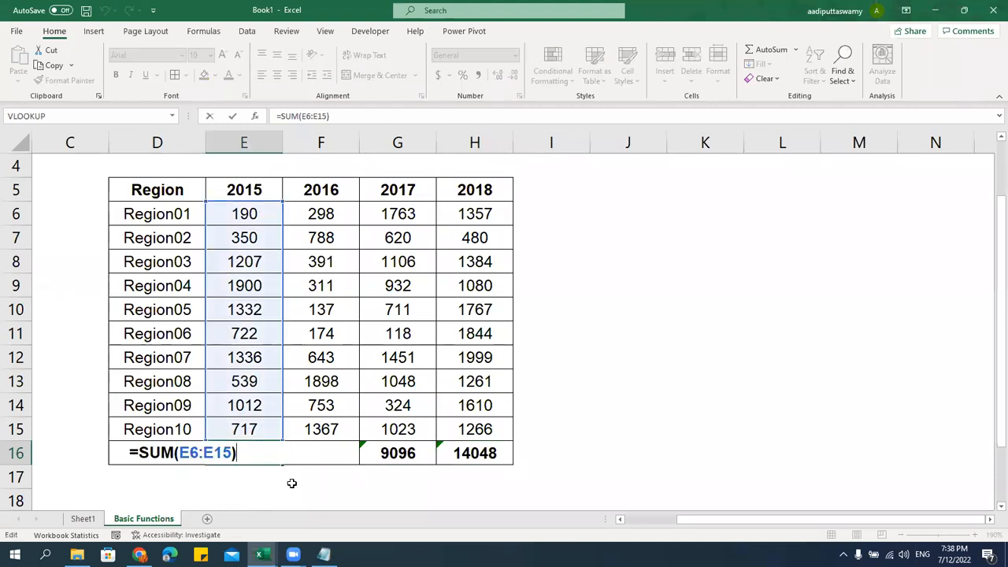
{"action": "key", "text": "Escape"}
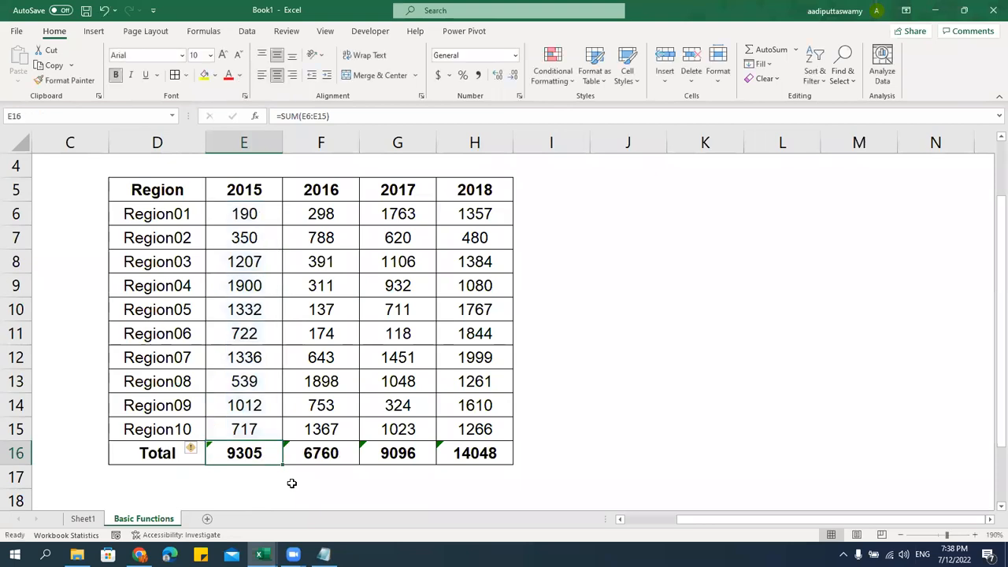
{"action": "double_click", "coordinate": [263, 455]}
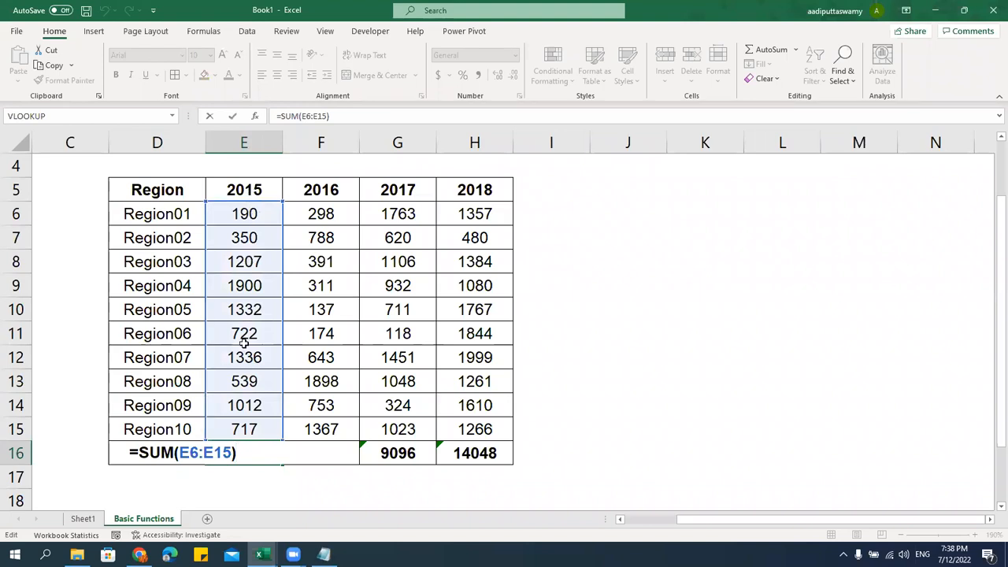
{"action": "key", "text": "ctrl+Return"}
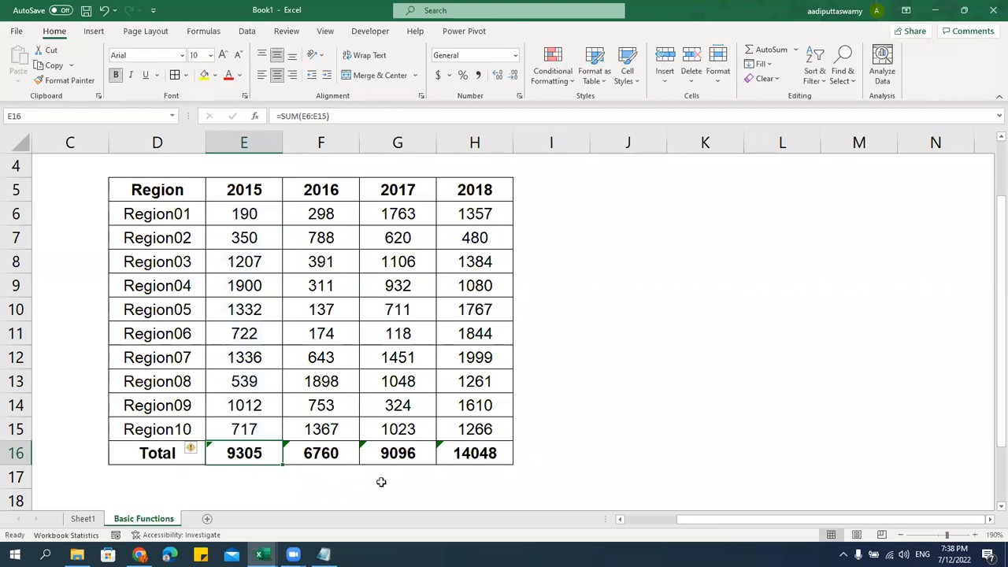
{"action": "double_click", "coordinate": [259, 454]}
{"action": "key", "text": "Return"}
{"action": "double_click", "coordinate": [342, 456]}
{"action": "key", "text": "Escape"}
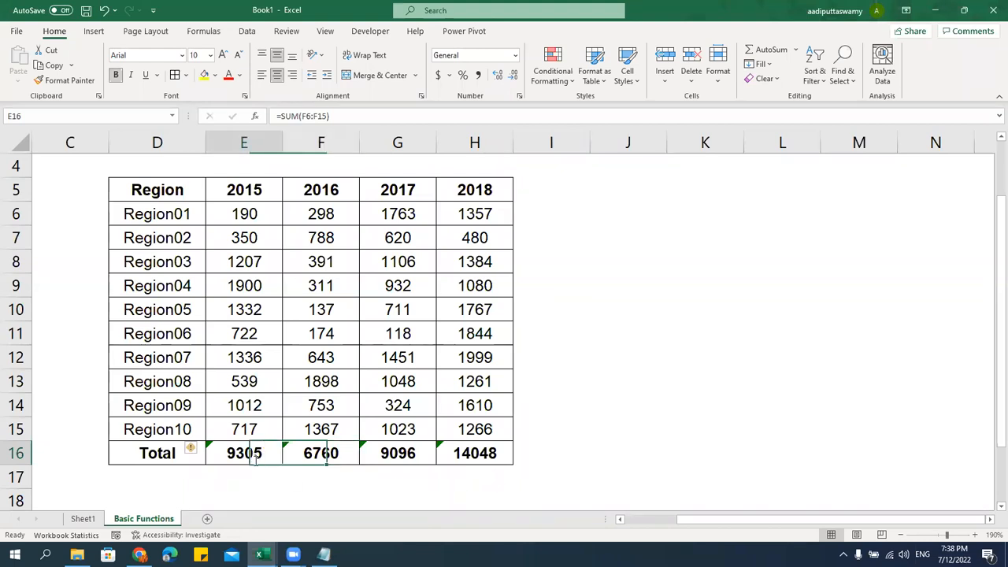
{"action": "double_click", "coordinate": [262, 456]}
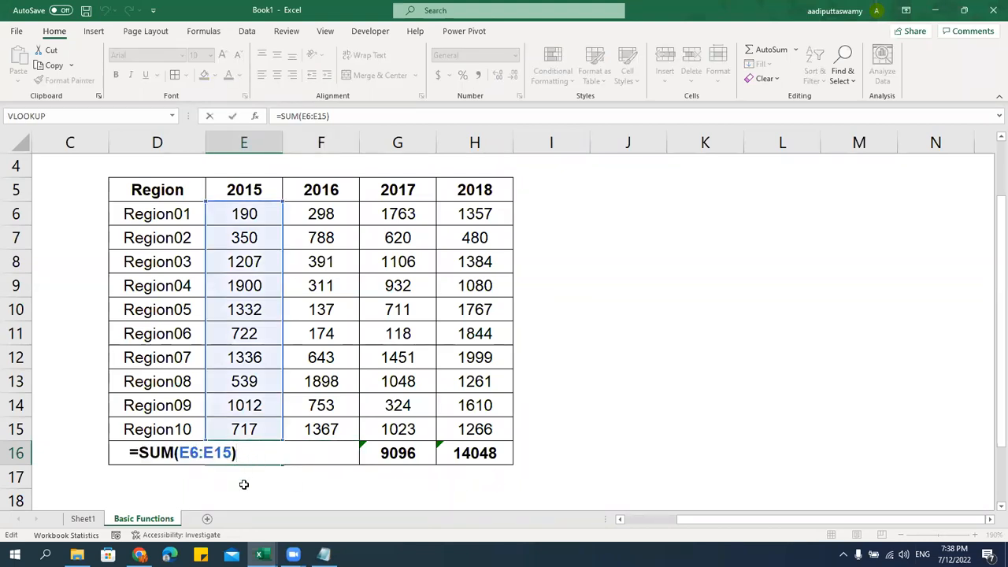
{"action": "key", "text": "Escape"}
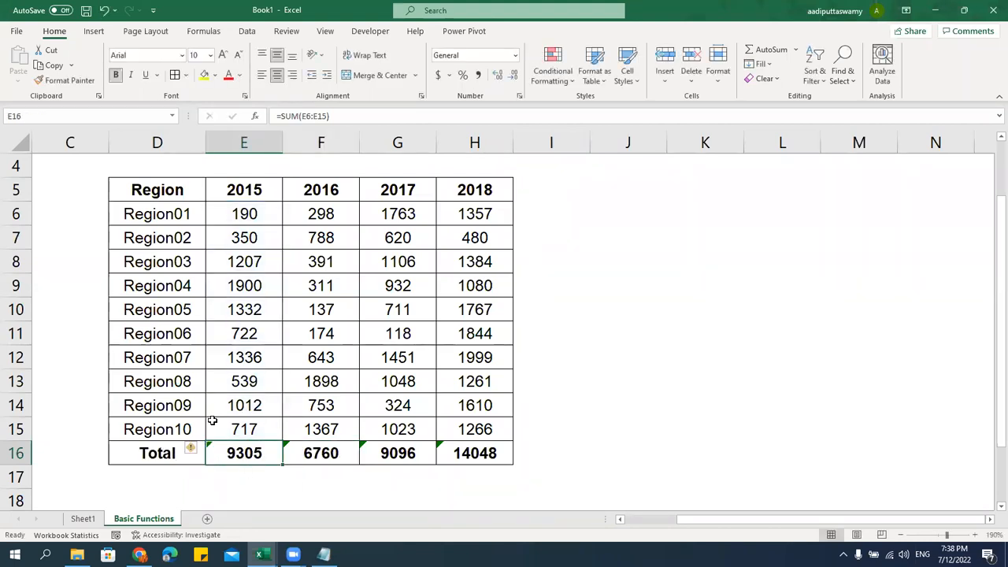
{"action": "left_click", "coordinate": [179, 445]}
Relabel D16 as 'Sum' and type 'Average' into D17
{"action": "type", "text": "Sum"}
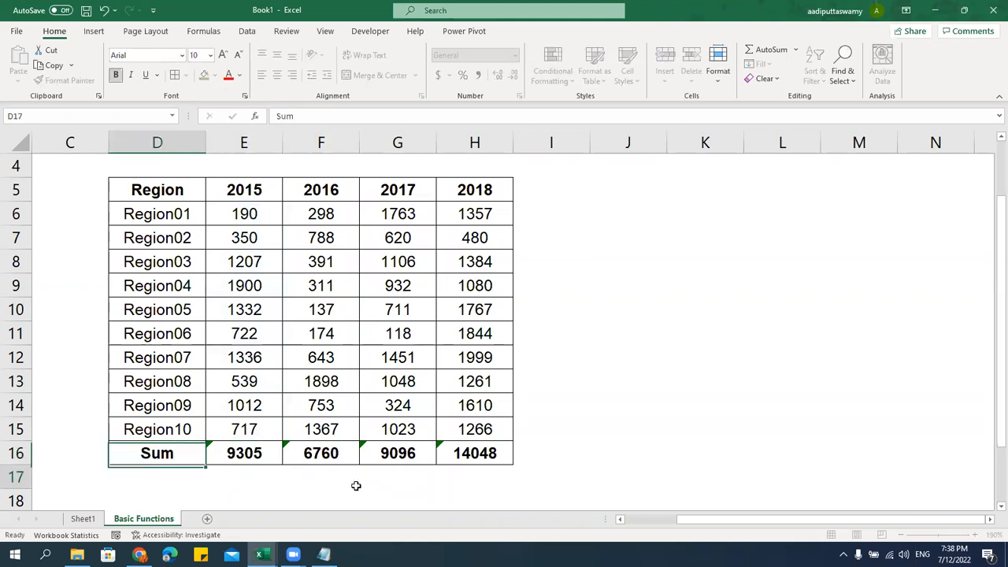
{"action": "key", "text": "Return"}
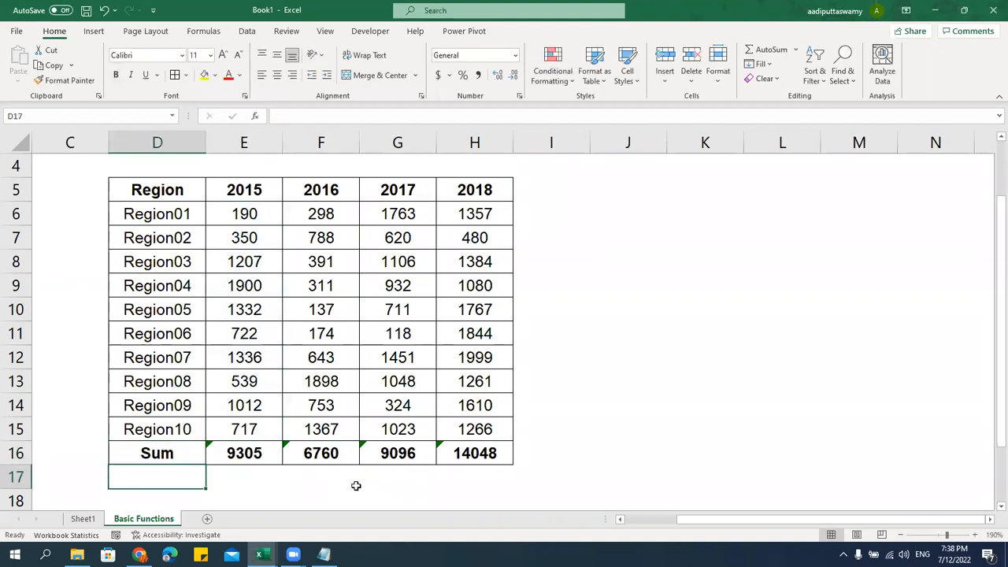
{"action": "scroll", "coordinate": [425, 440], "scroll_direction": "down", "scroll_amount": 1}
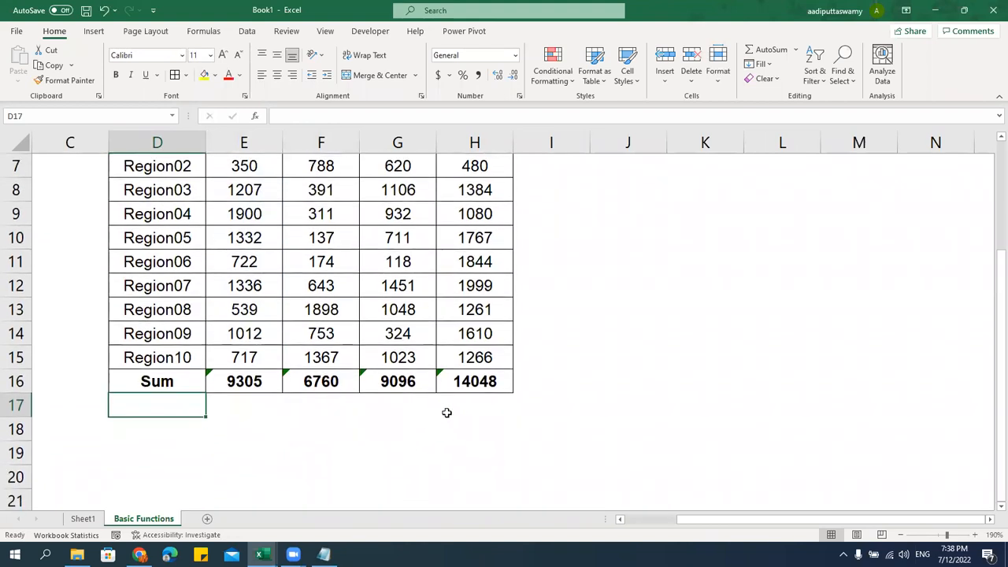
{"action": "type", "text": "Average"}
{"action": "key", "text": "Return"}
Move to the 2015 average cell E17 and select the 2015 values E6:E15
{"action": "key", "text": "Up"}
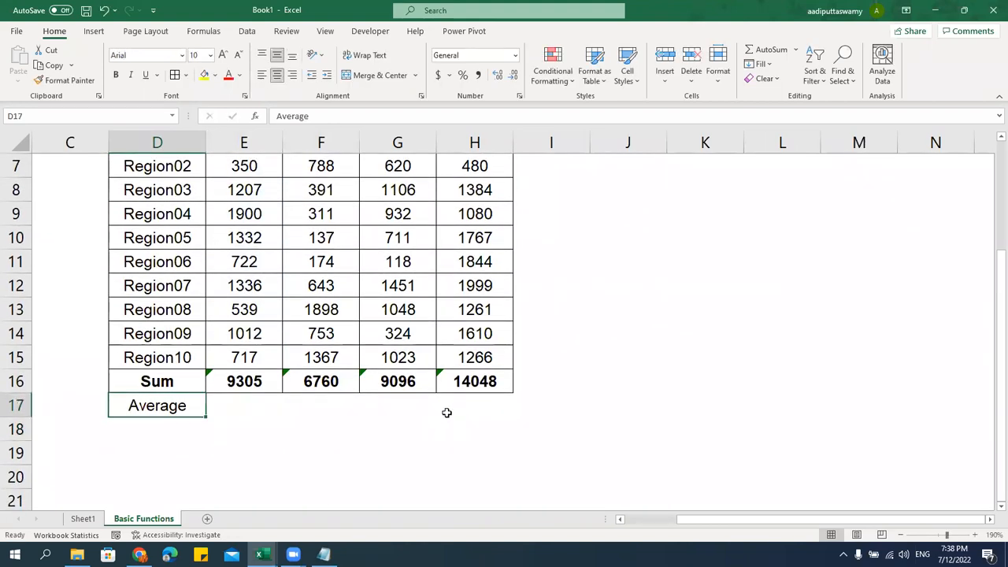
{"action": "key", "text": "Up"}
{"action": "key", "text": "Down"}
{"action": "key", "text": "Right"}
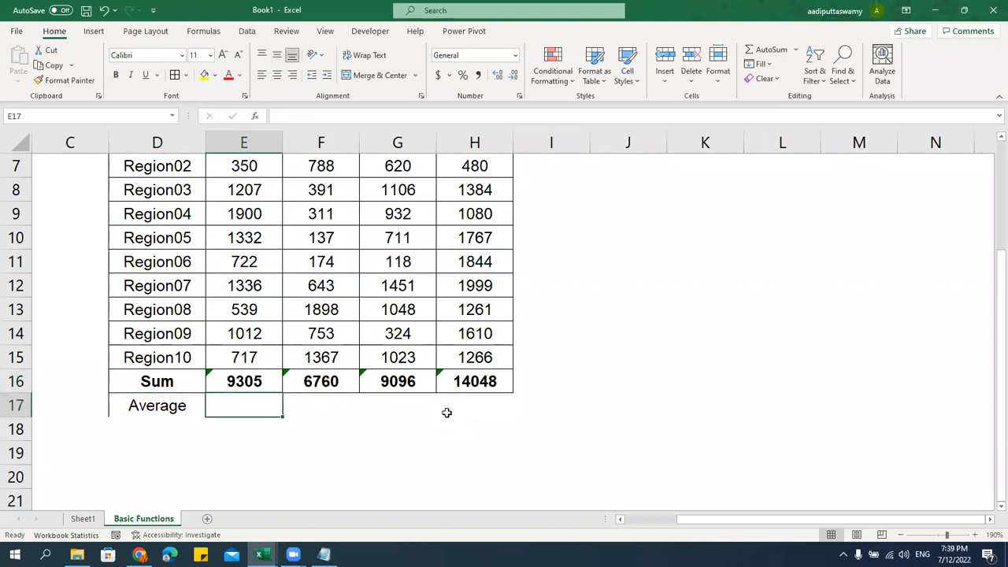
{"action": "scroll", "coordinate": [446, 413], "scroll_direction": "up", "scroll_amount": 1}
{"action": "left_click_drag", "start_coordinate": [255, 216], "coordinate": [263, 429]}
{"action": "left_click_drag", "start_coordinate": [263, 218], "coordinate": [244, 429]}
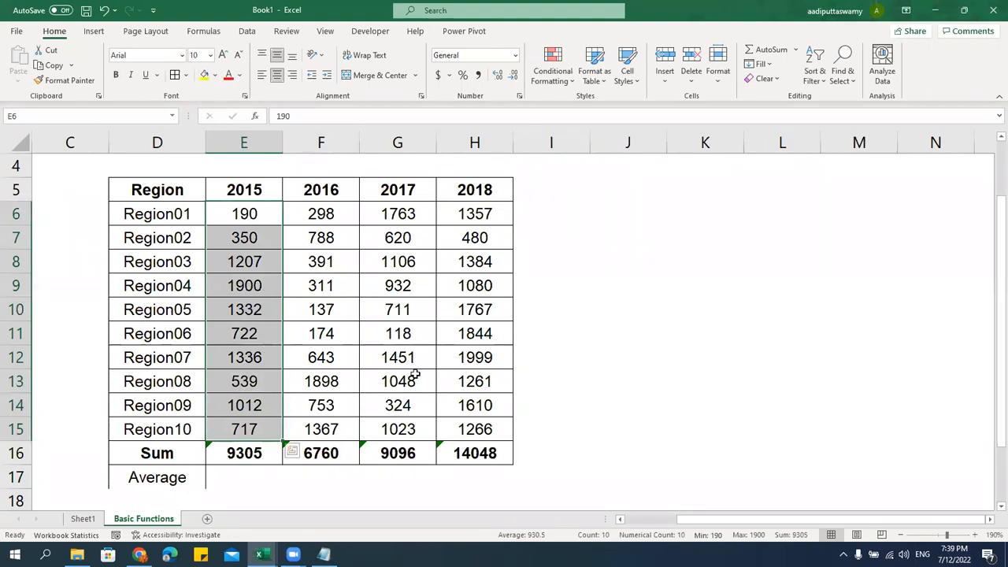
Enter =AVERAGE(E6:E15) in E17, giving 930.5 for 2015
{"action": "left_click", "coordinate": [245, 481]}
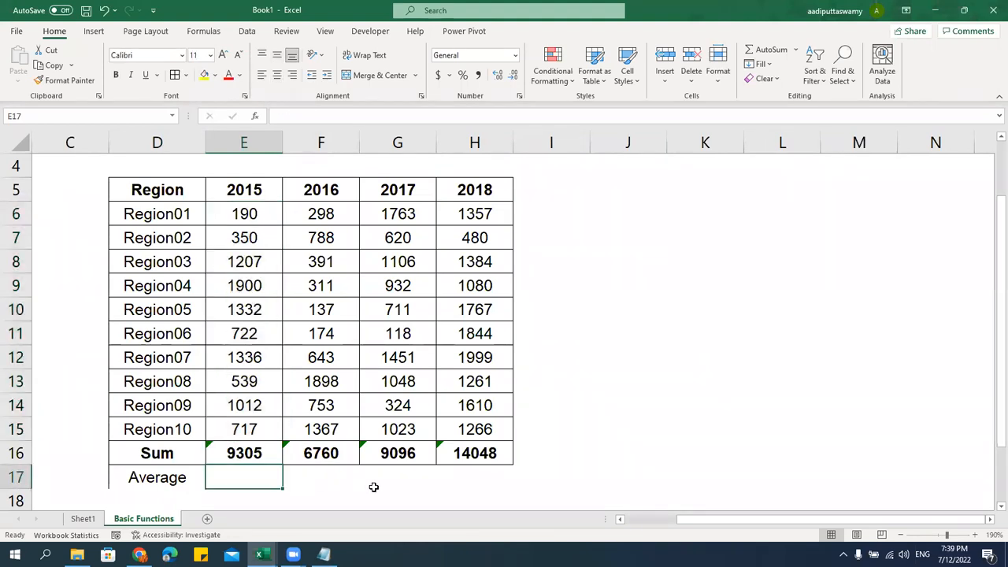
{"action": "type", "text": "=average"}
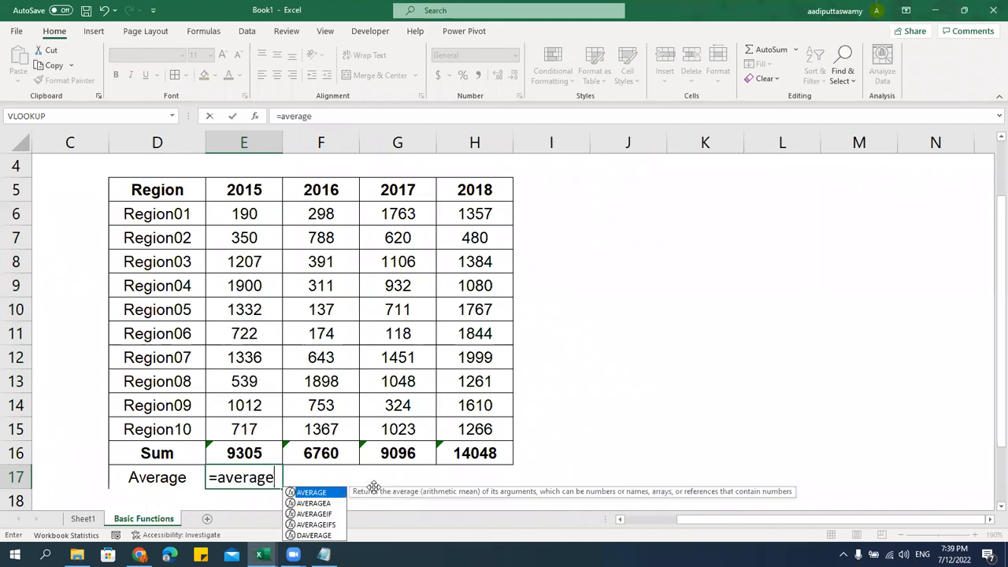
{"action": "key", "text": "Tab"}
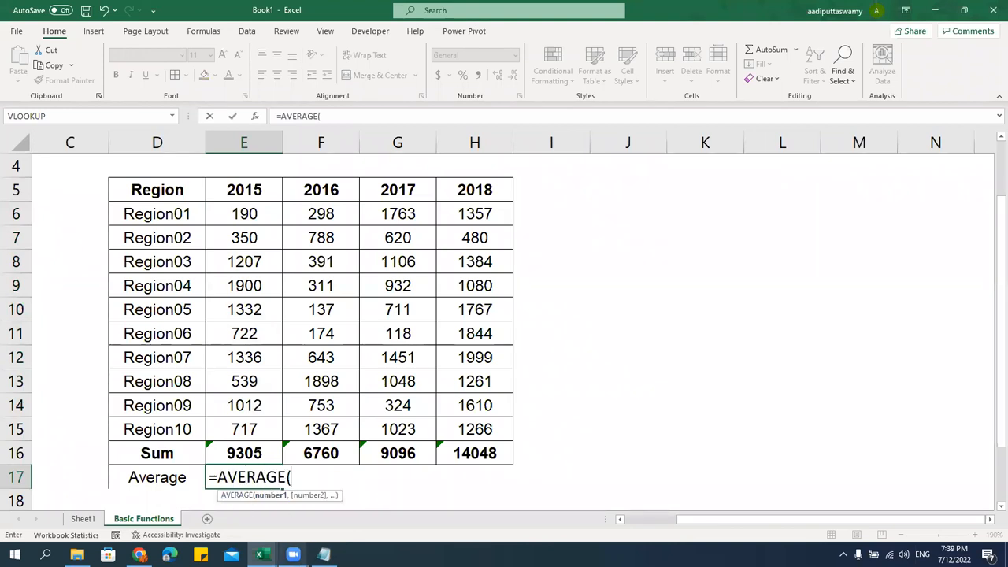
{"action": "left_click_drag", "start_coordinate": [264, 217], "coordinate": [270, 424]}
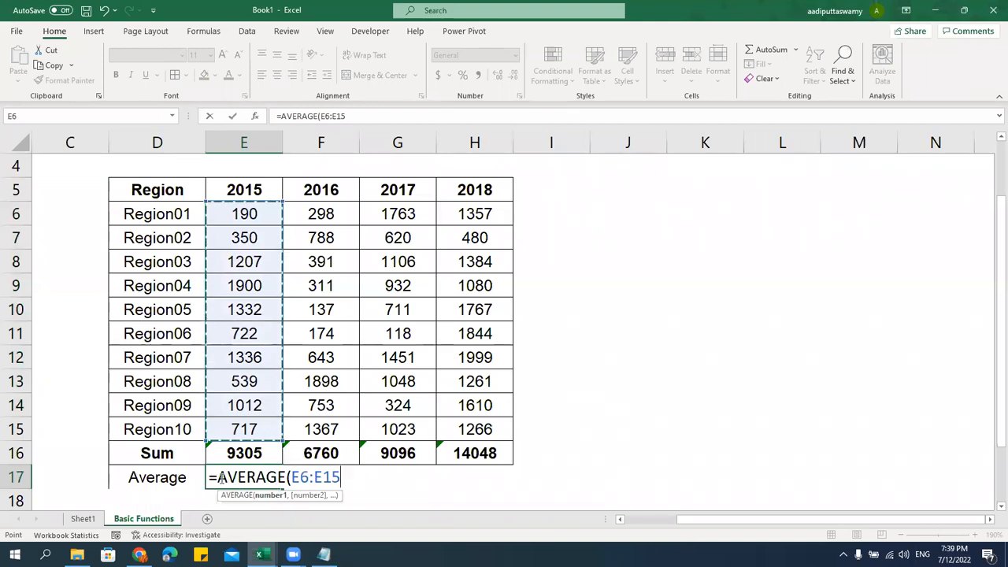
{"action": "type", "text": ")"}
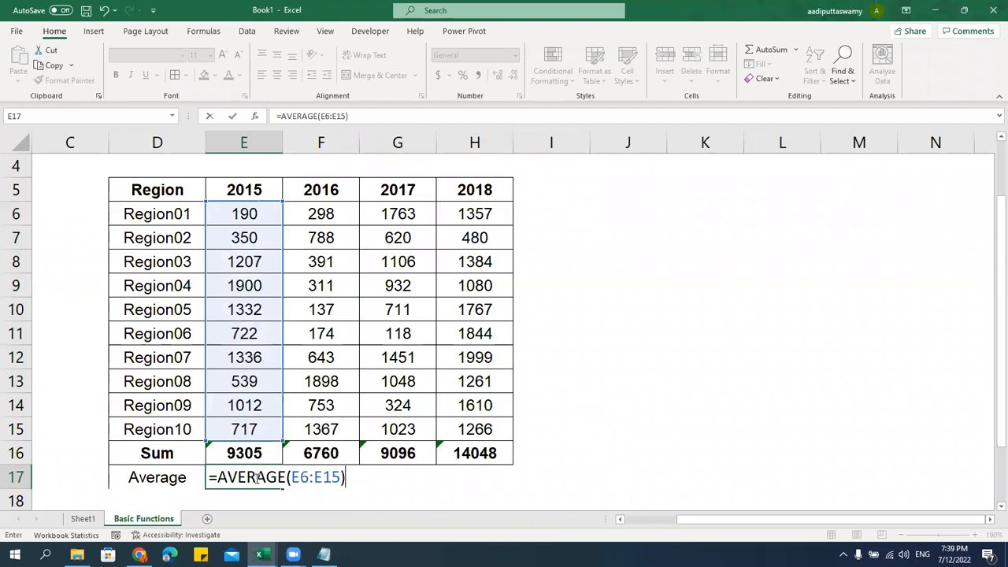
{"action": "key", "text": "Return"}
{"action": "key", "text": "Up"}
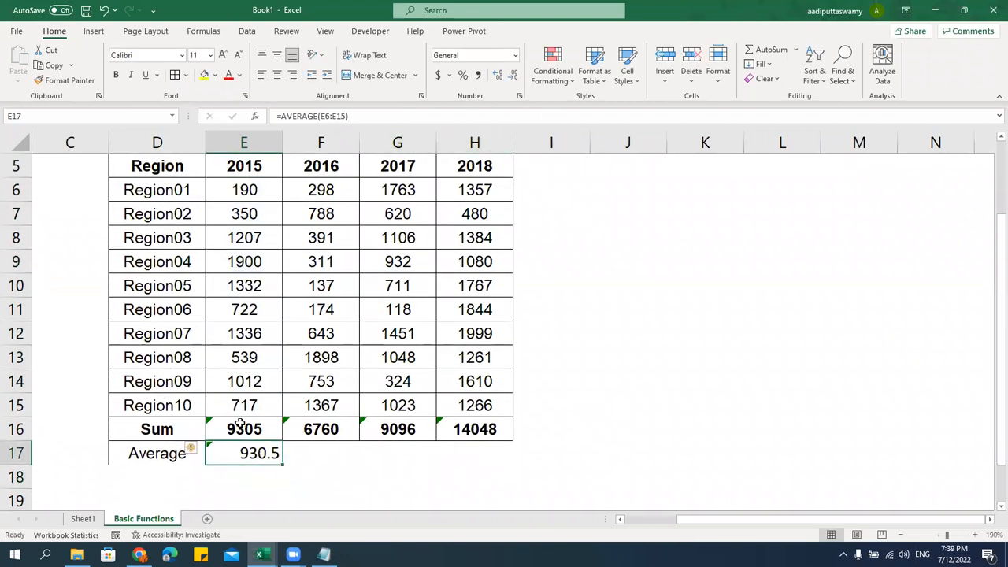
Copy the Sum row's formatting onto rows 16–25 with Paste Special Formats
{"action": "left_click_drag", "start_coordinate": [180, 429], "coordinate": [484, 425]}
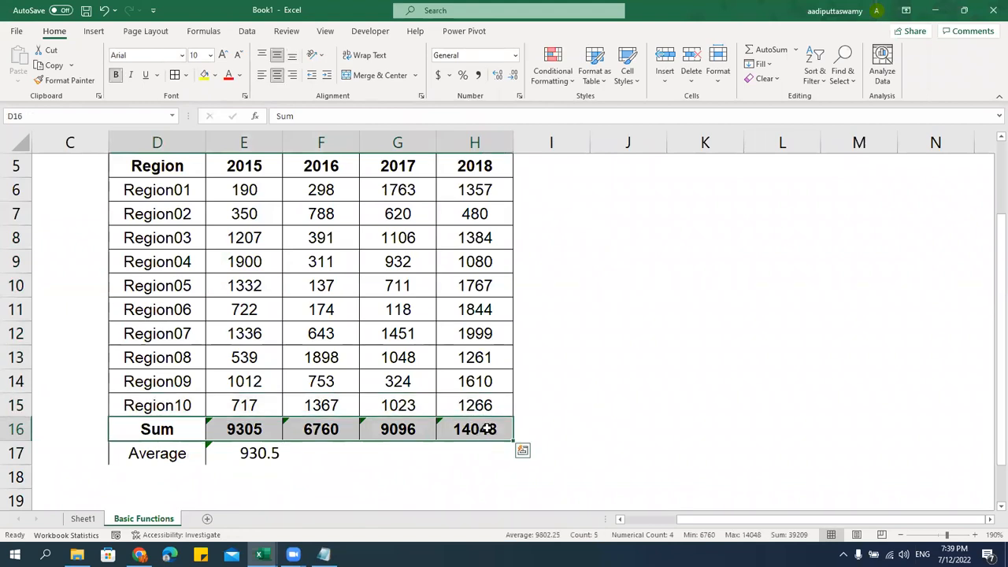
{"action": "key", "text": "ctrl+c"}
{"action": "scroll", "coordinate": [511, 427], "scroll_direction": "down", "scroll_amount": 2}
{"action": "scroll", "coordinate": [511, 426], "scroll_direction": "down", "scroll_amount": 2}
{"action": "left_click", "coordinate": [468, 355], "text": "shift"}
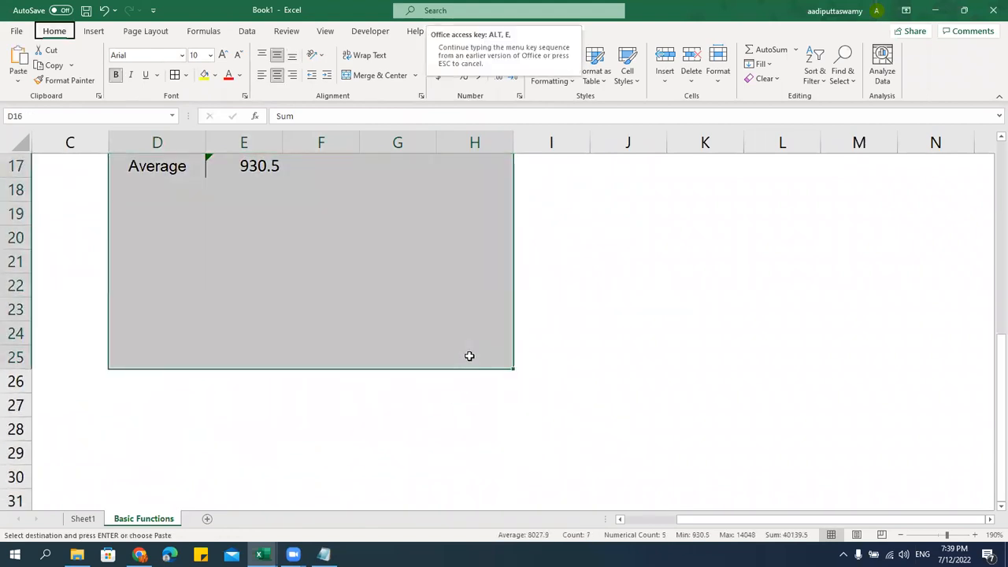
{"action": "key", "text": "ctrl+alt+v"}
{"action": "key", "text": "t"}
{"action": "left_click", "coordinate": [452, 401]}
{"action": "key", "text": "Escape"}
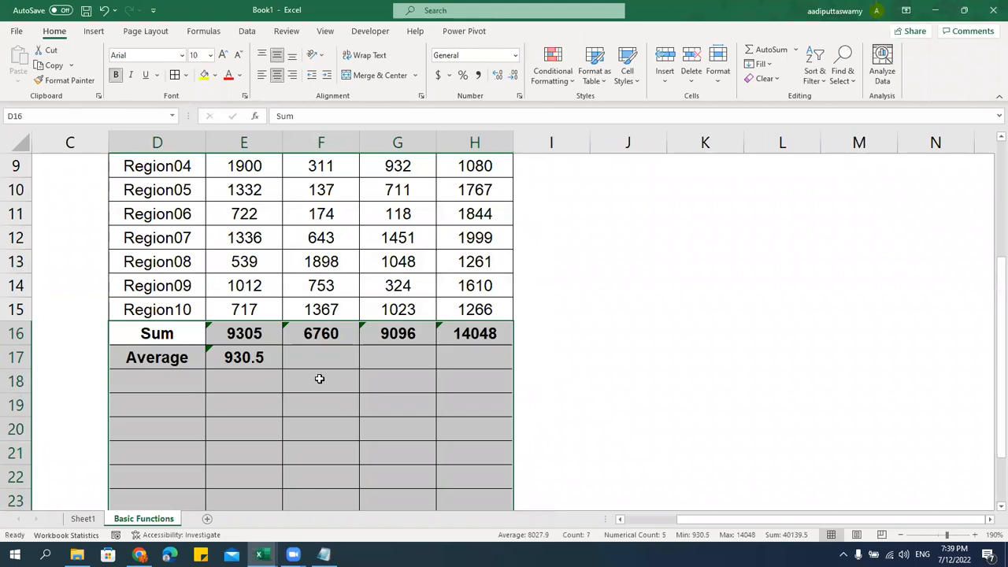
Fill E17's AVERAGE formula across to H17, giving 676, 909.6 and 1404.8
{"action": "scroll", "coordinate": [305, 436], "scroll_direction": "up", "scroll_amount": 1}
{"action": "left_click", "coordinate": [305, 436]}
{"action": "left_click", "coordinate": [268, 429]}
{"action": "scroll", "coordinate": [457, 448], "scroll_direction": "up", "scroll_amount": 1}
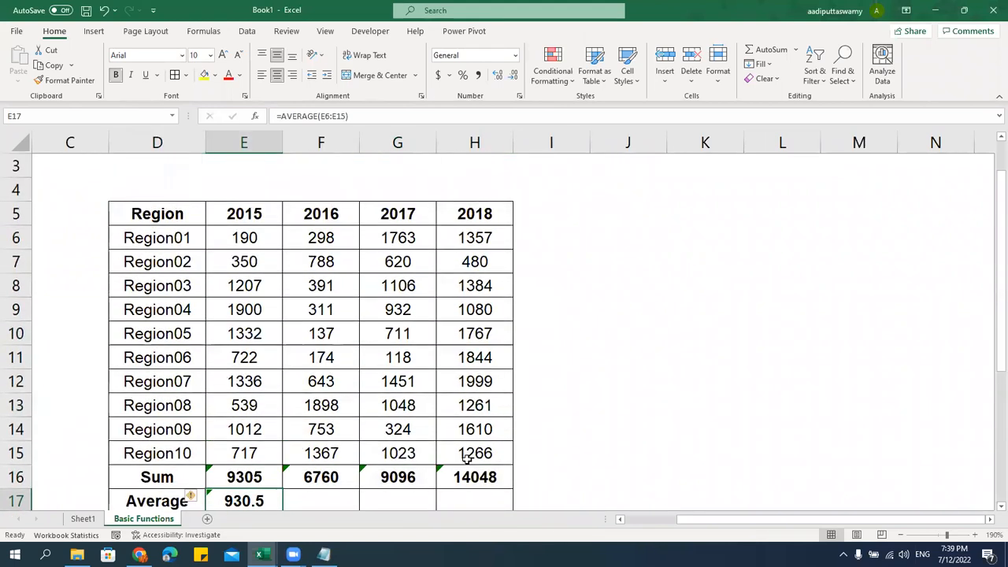
{"action": "scroll", "coordinate": [457, 453], "scroll_direction": "down", "scroll_amount": 1}
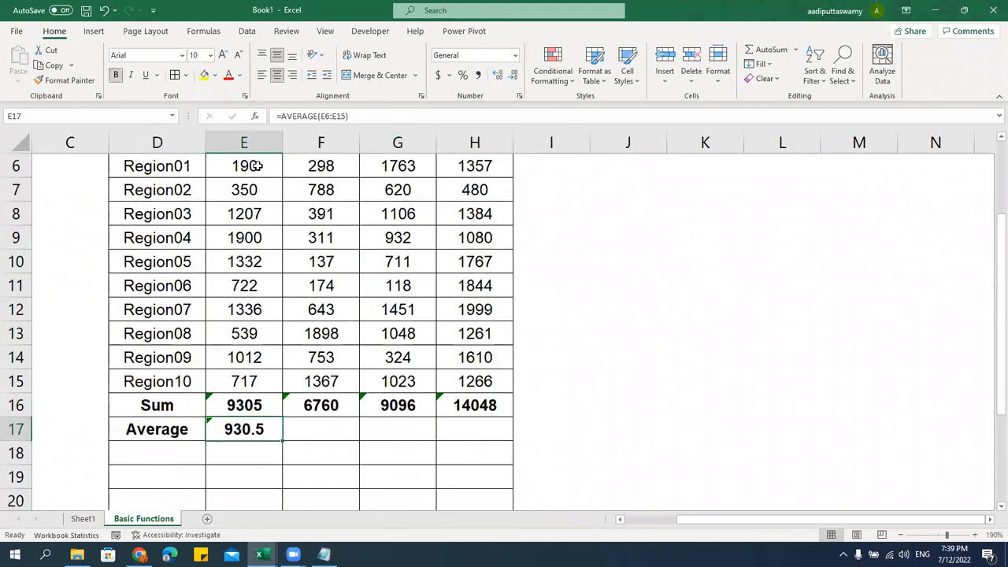
{"action": "left_click_drag", "start_coordinate": [254, 164], "coordinate": [246, 335]}
{"action": "scroll", "coordinate": [346, 373], "scroll_direction": "up", "scroll_amount": 1}
{"action": "left_click", "coordinate": [263, 501]}
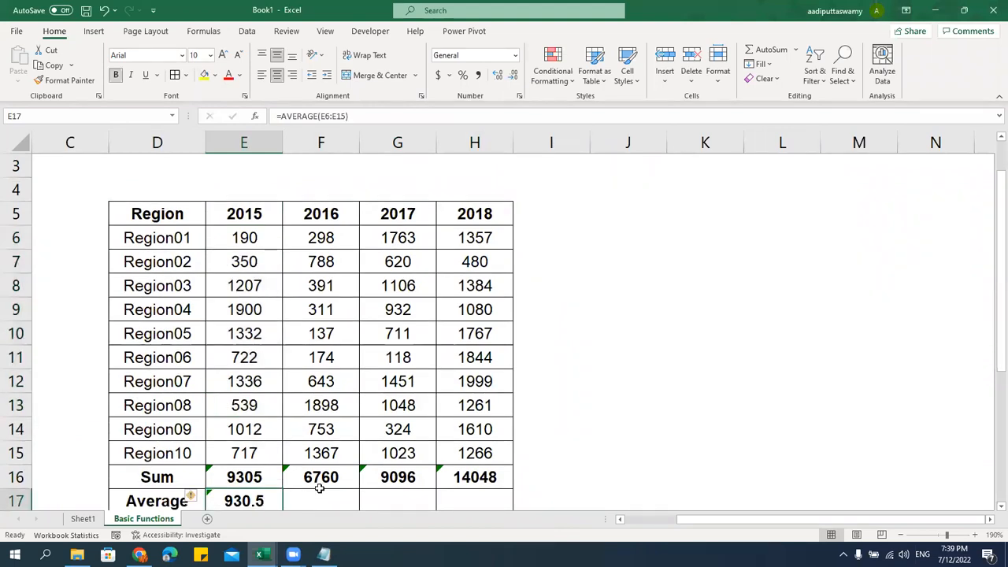
{"action": "scroll", "coordinate": [356, 454], "scroll_direction": "down", "scroll_amount": 1}
{"action": "left_click_drag", "start_coordinate": [283, 442], "coordinate": [488, 431]}
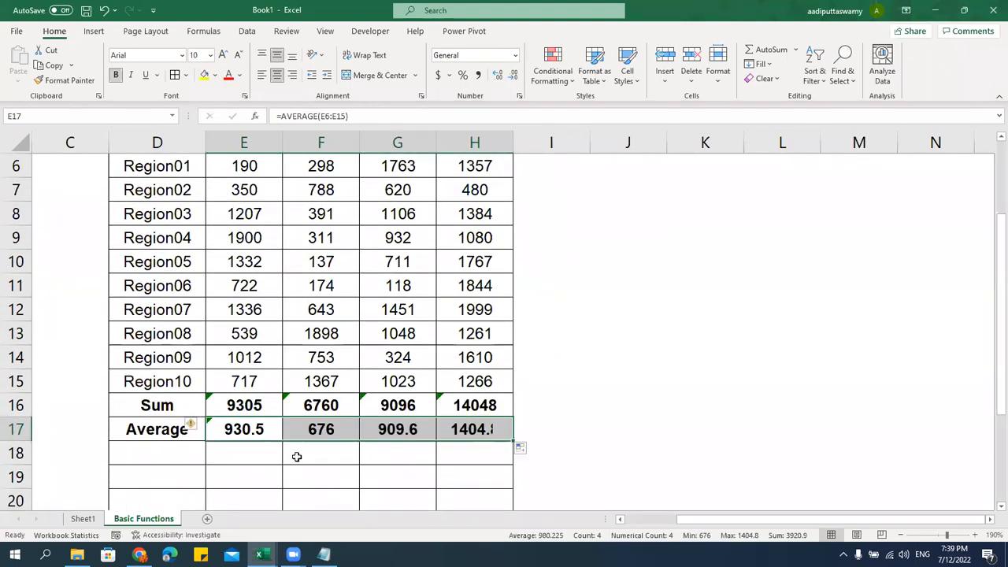
{"action": "scroll", "coordinate": [354, 443], "scroll_direction": "up", "scroll_amount": 1}
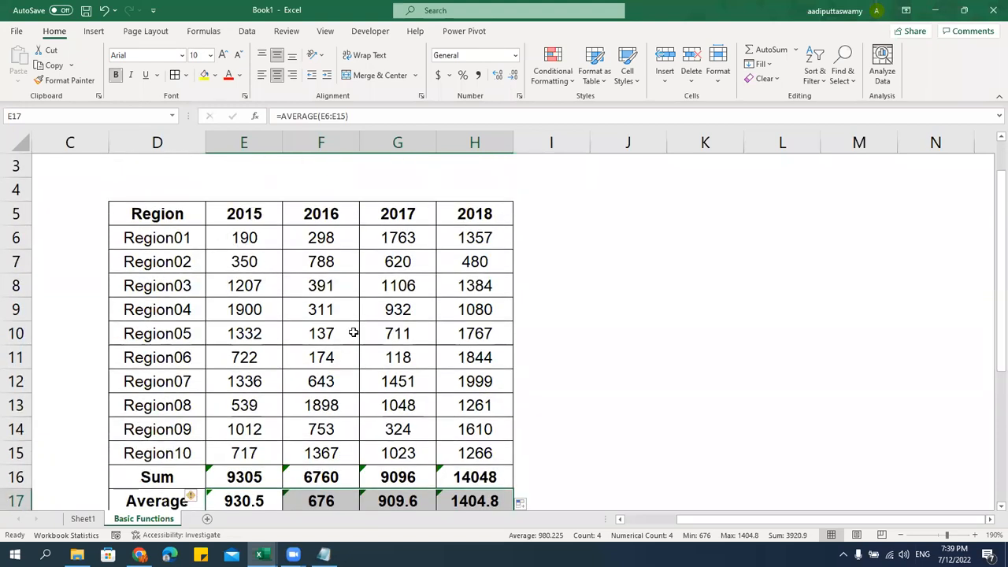
{"action": "scroll", "coordinate": [354, 333], "scroll_direction": "down", "scroll_amount": 2}
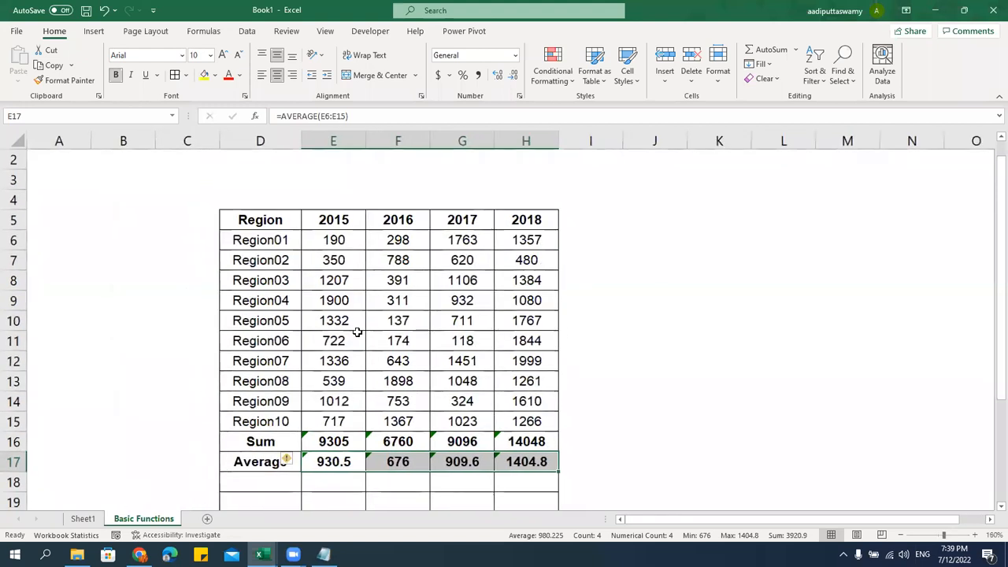
{"action": "key", "text": "alt+Tab"}
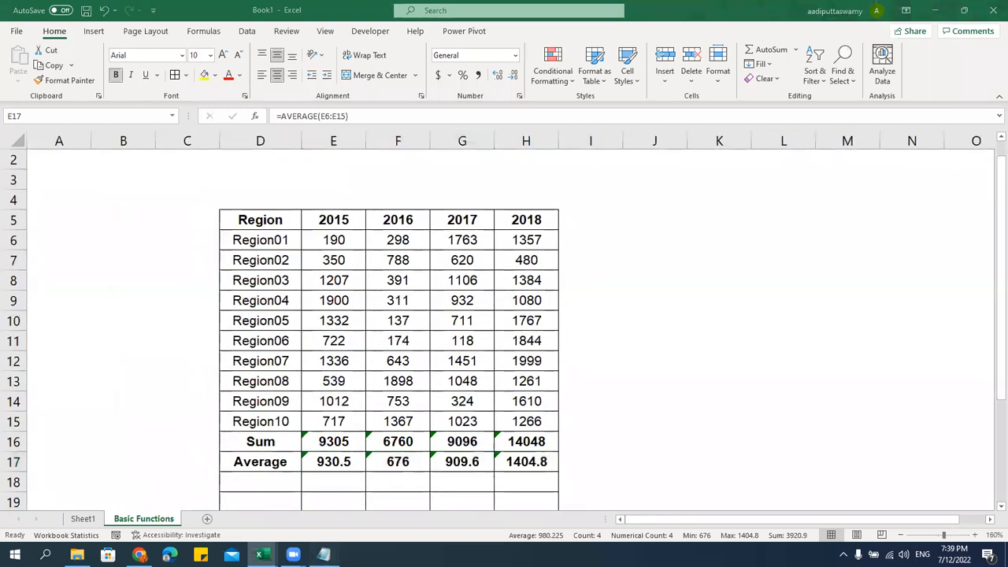
Add 'Min' and 'Max' row labels in D18 and D19
{"action": "left_click_drag", "start_coordinate": [184, 224], "coordinate": [225, 224]}
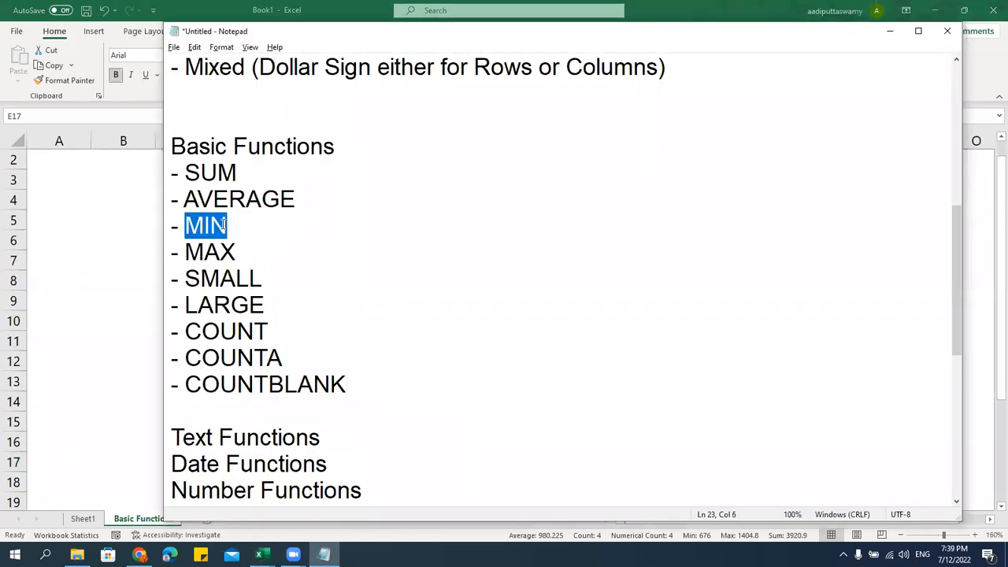
{"action": "left_click_drag", "start_coordinate": [189, 253], "coordinate": [235, 252]}
{"action": "key", "text": "alt+Tab"}
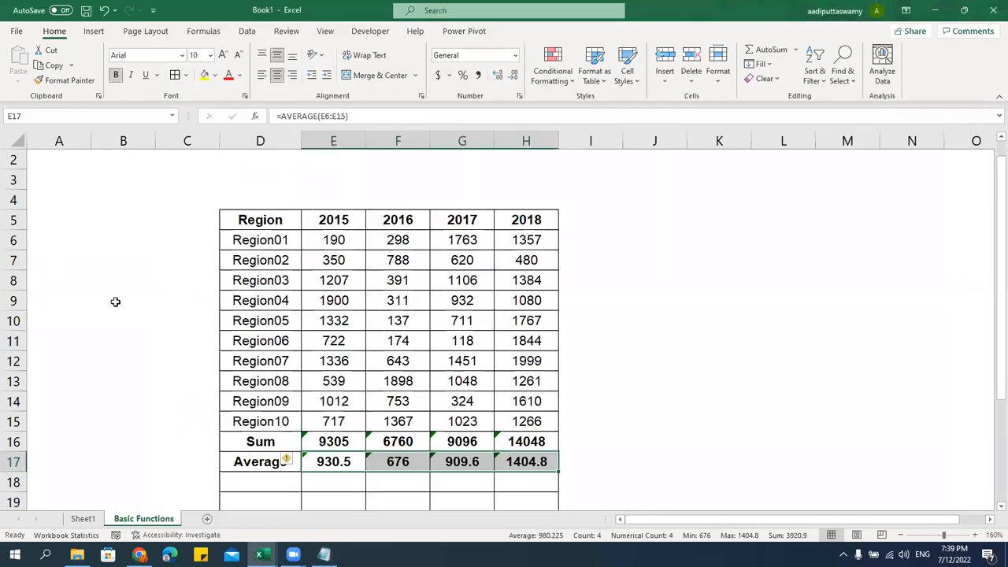
{"action": "left_click_drag", "start_coordinate": [303, 479], "coordinate": [325, 490]}
{"action": "type", "text": "Min"}
{"action": "key", "text": "Return"}
{"action": "type", "text": "Max"}
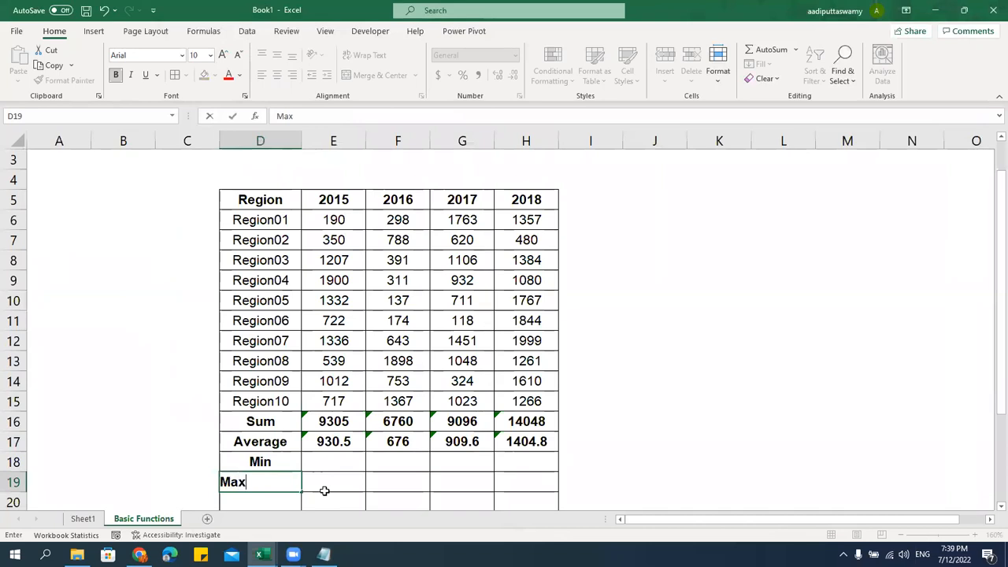
{"action": "key", "text": "Return"}
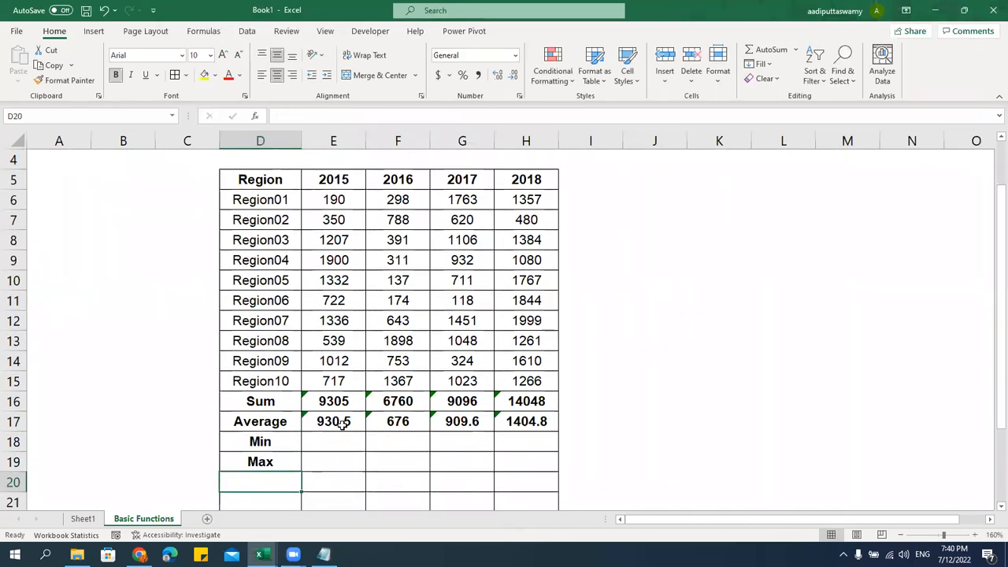
Enter =MIN(E6:E15) in E18 and fill across to H18: 190, 137, 118, 480
{"action": "left_click_drag", "start_coordinate": [347, 203], "coordinate": [355, 382]}
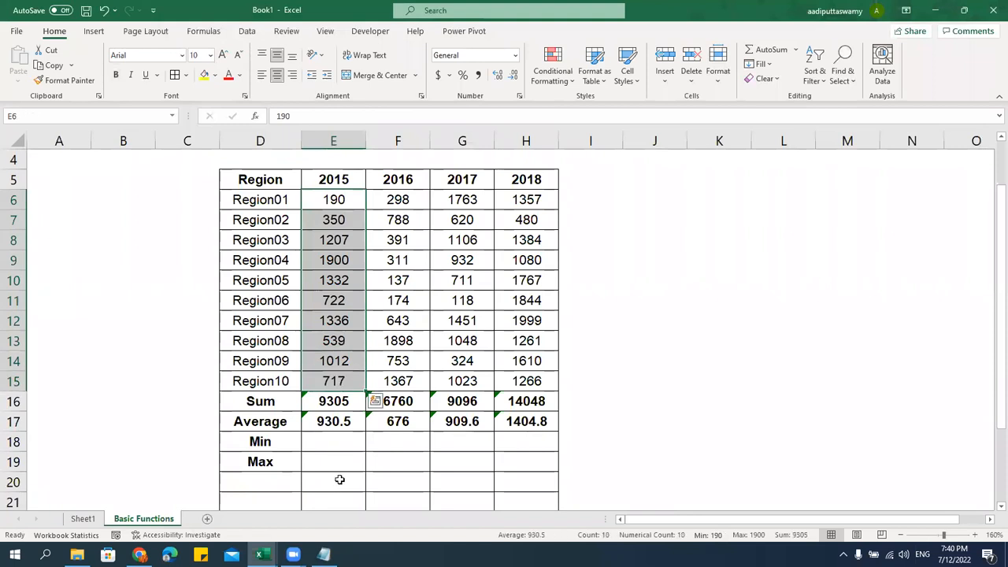
{"action": "left_click", "coordinate": [339, 442]}
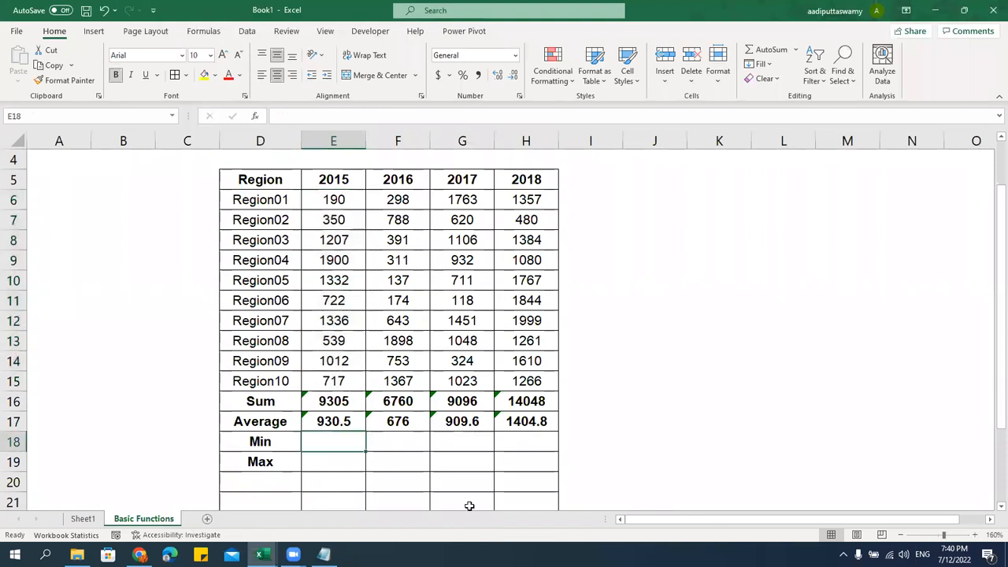
{"action": "type", "text": "=min"}
{"action": "key", "text": "Tab"}
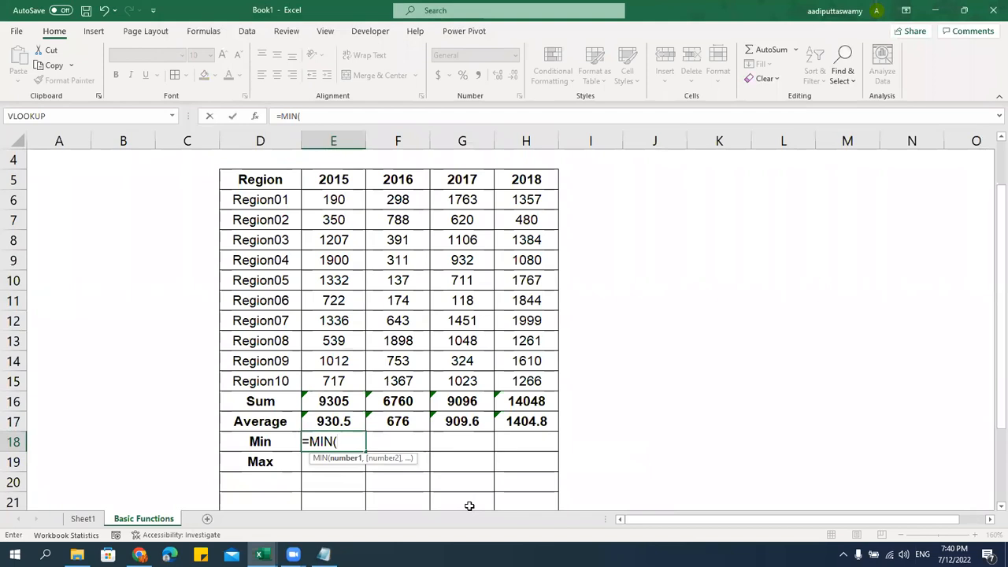
{"action": "left_click_drag", "start_coordinate": [333, 199], "coordinate": [346, 381]}
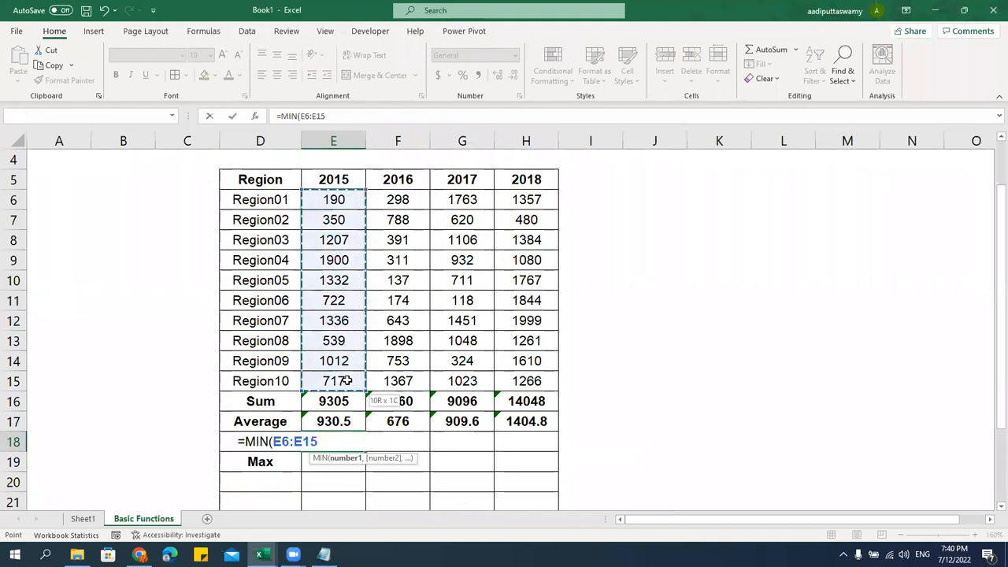
{"action": "key", "text": "Return"}
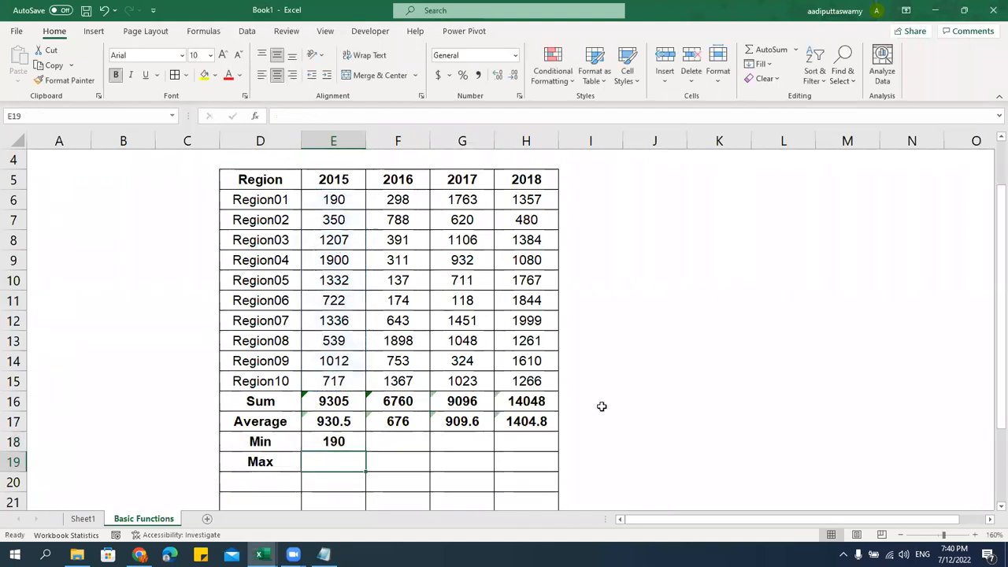
{"action": "left_click", "coordinate": [356, 445]}
{"action": "left_click_drag", "start_coordinate": [342, 203], "coordinate": [337, 384]}
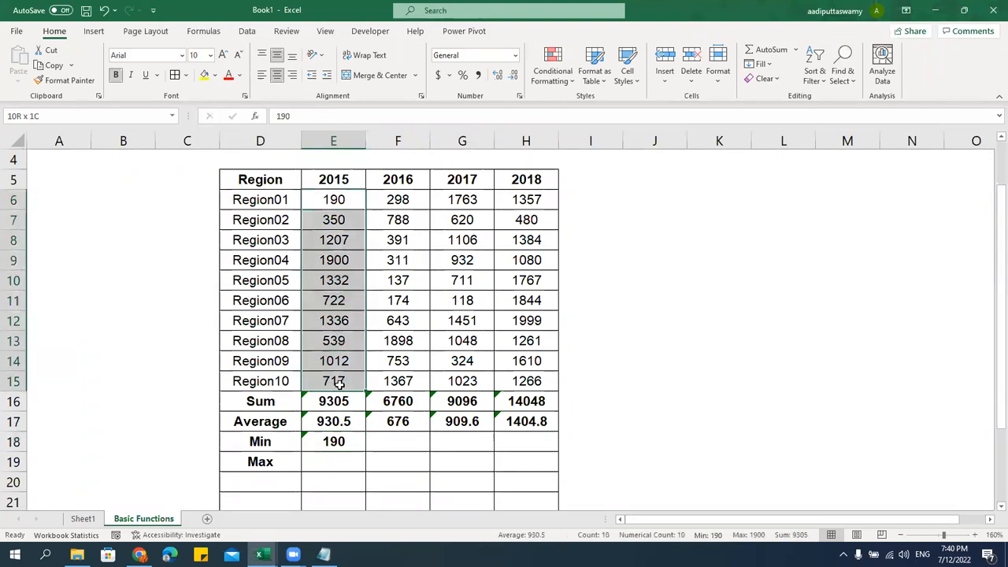
{"action": "left_click", "coordinate": [355, 443]}
{"action": "left_click_drag", "start_coordinate": [368, 452], "coordinate": [559, 455]}
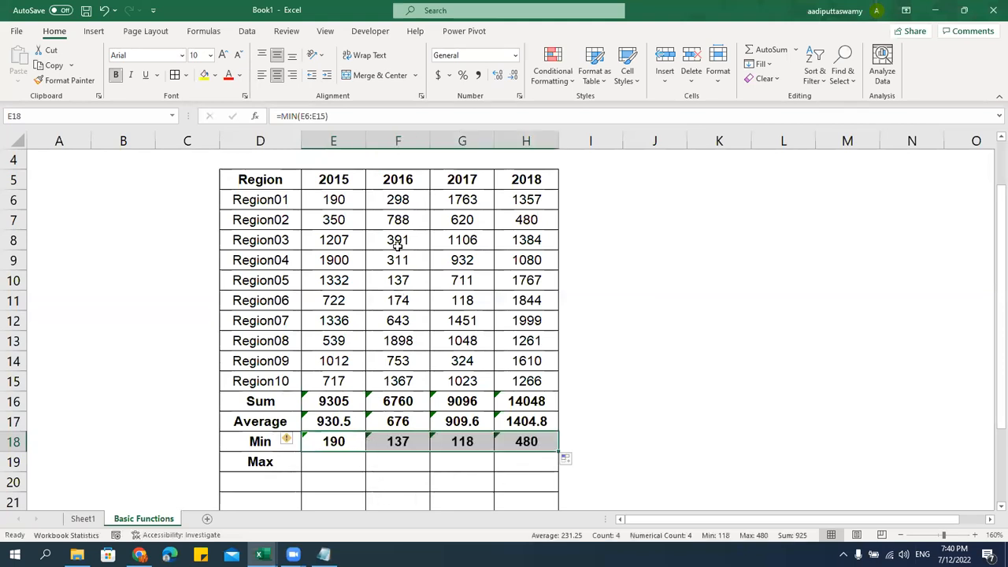
{"action": "left_click", "coordinate": [405, 277]}
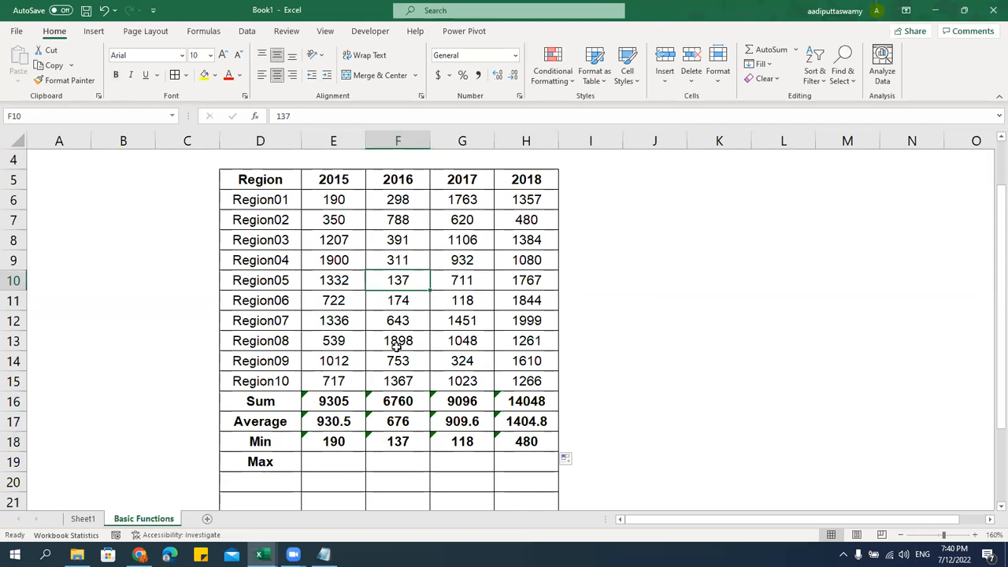
{"action": "left_click", "coordinate": [485, 439]}
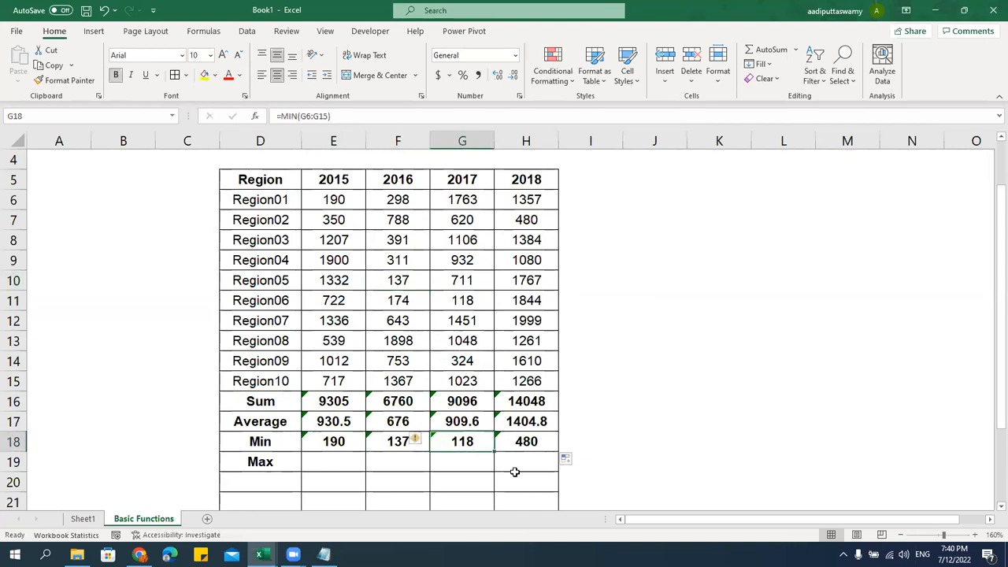
{"action": "left_click", "coordinate": [536, 443]}
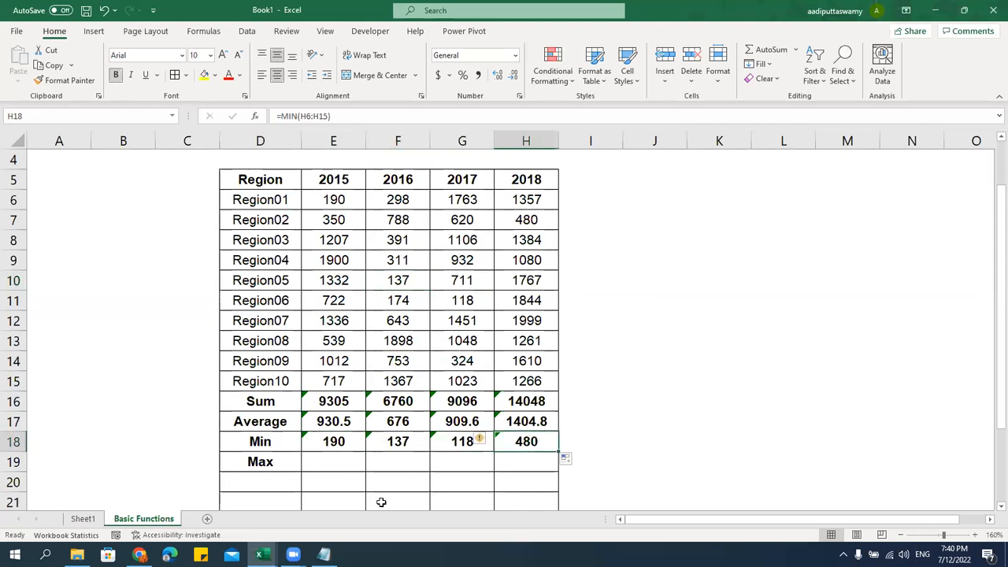
Enter =MAX(E6:E15) in E19 and fill across to H19: 1900, 1898, 1763, 1999
{"action": "left_click", "coordinate": [347, 464]}
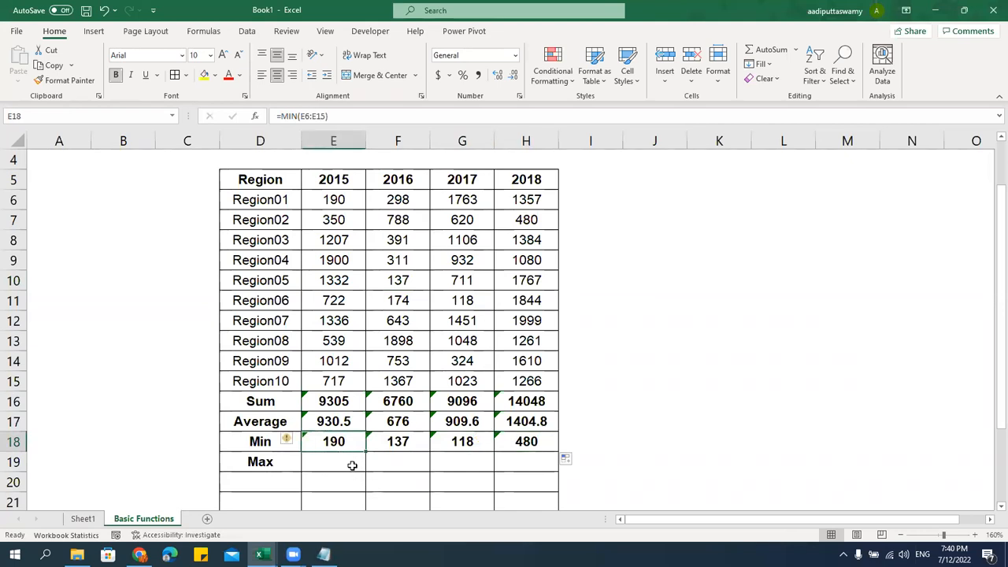
{"action": "type", "text": "=ma"}
{"action": "key", "text": "Tab"}
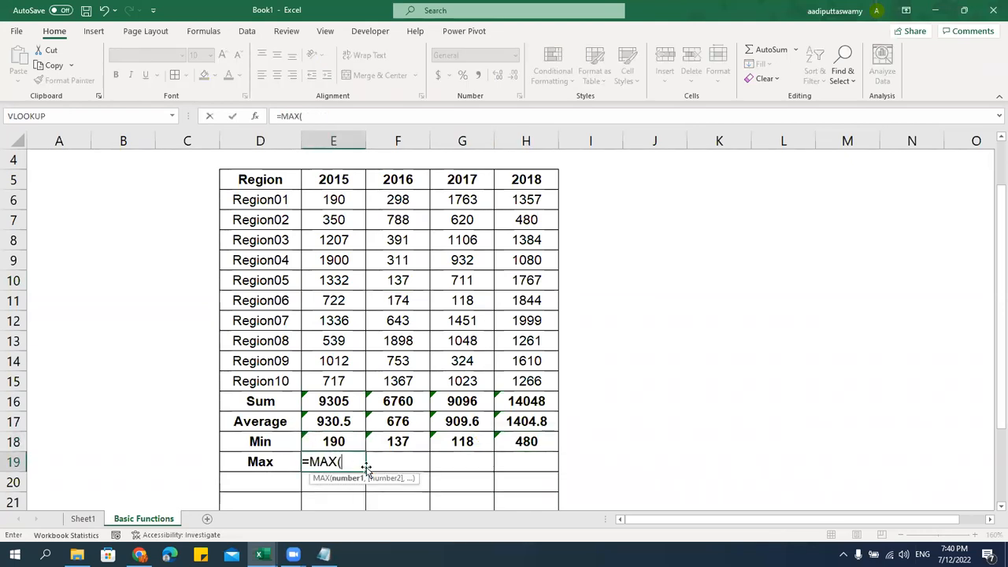
{"action": "left_click_drag", "start_coordinate": [342, 200], "coordinate": [352, 380]}
{"action": "key", "text": "Return"}
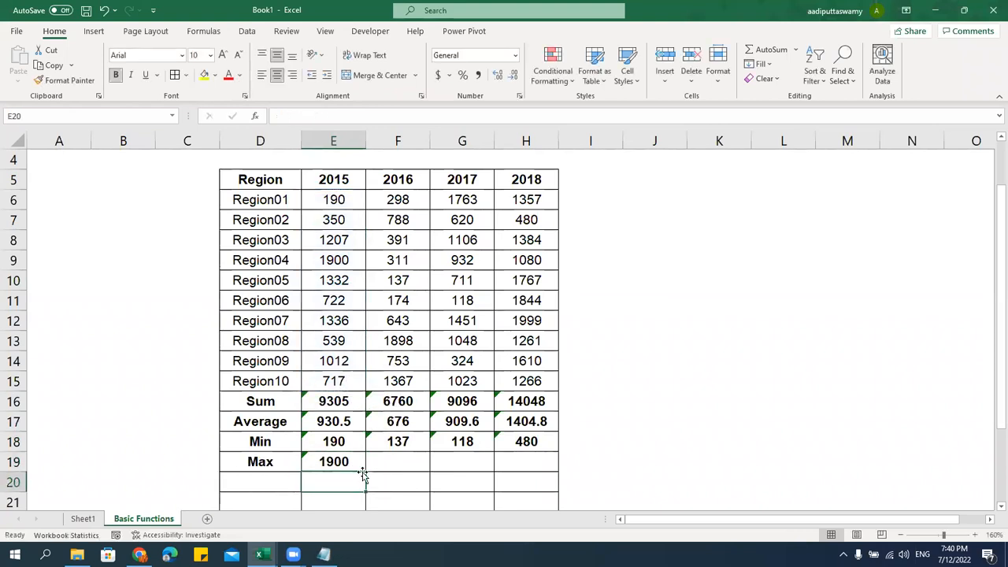
{"action": "left_click_drag", "start_coordinate": [368, 470], "coordinate": [539, 469]}
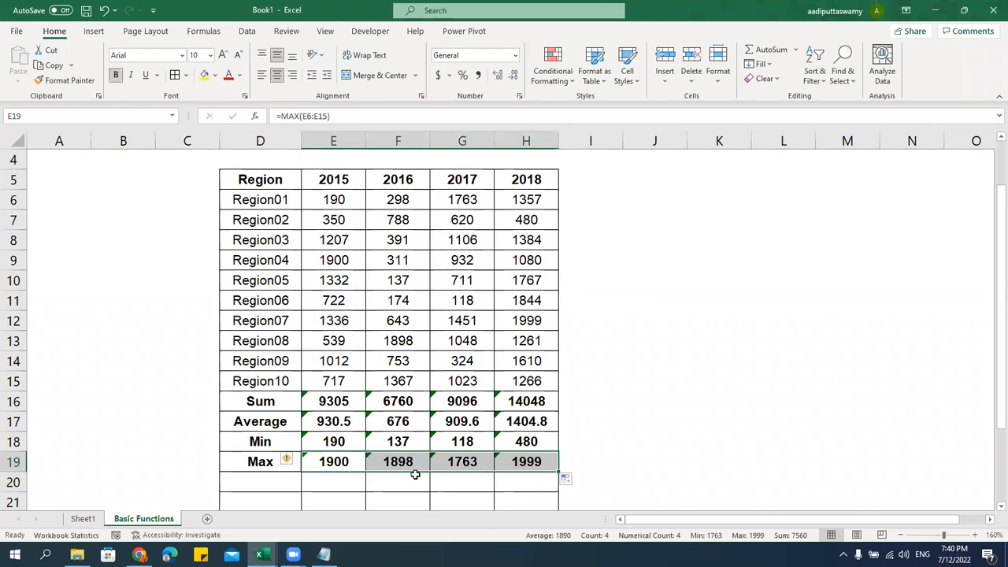
Review the 2015 MAX formula's E6:E15 range against the data, leaving it unchanged
{"action": "left_click", "coordinate": [353, 463]}
{"action": "left_click_drag", "start_coordinate": [326, 197], "coordinate": [508, 386]}
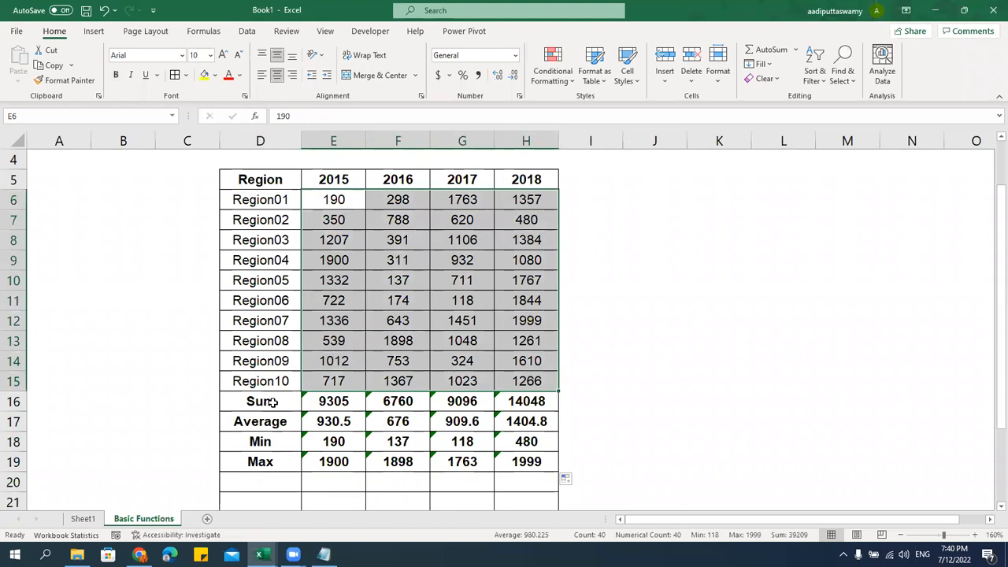
{"action": "left_click", "coordinate": [346, 470]}
{"action": "double_click", "coordinate": [346, 461]}
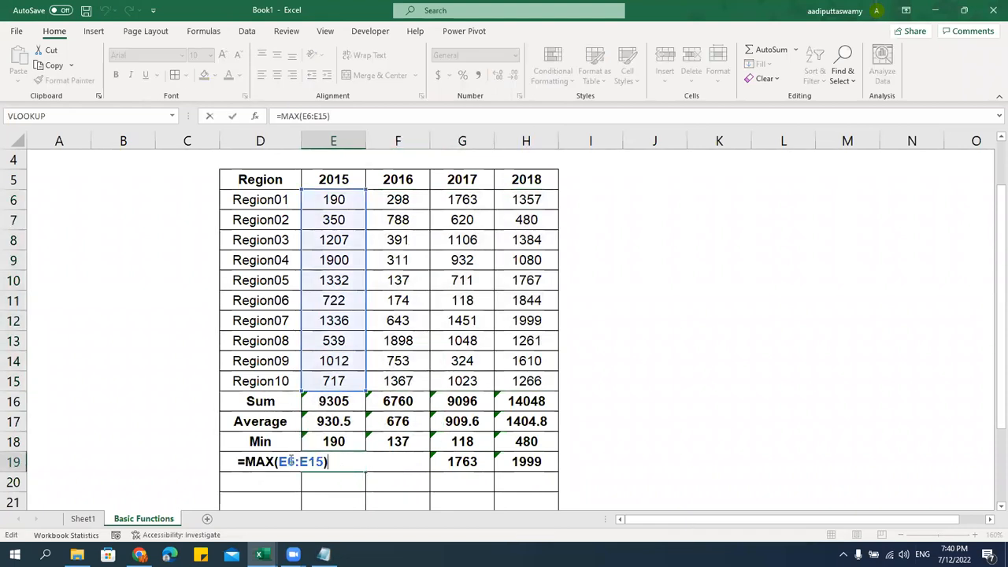
{"action": "left_click_drag", "start_coordinate": [278, 462], "coordinate": [326, 462]}
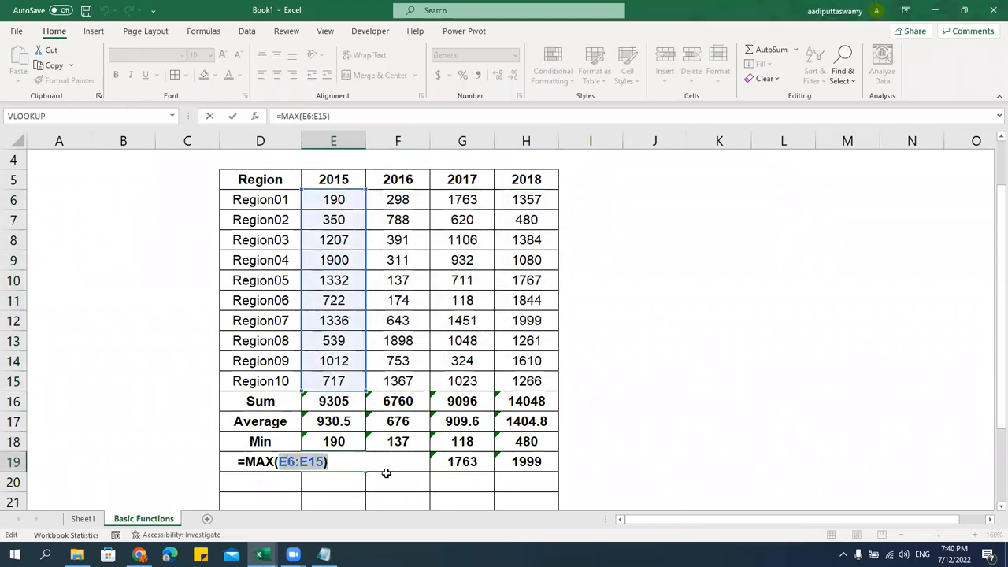
{"action": "key", "text": "Escape"}
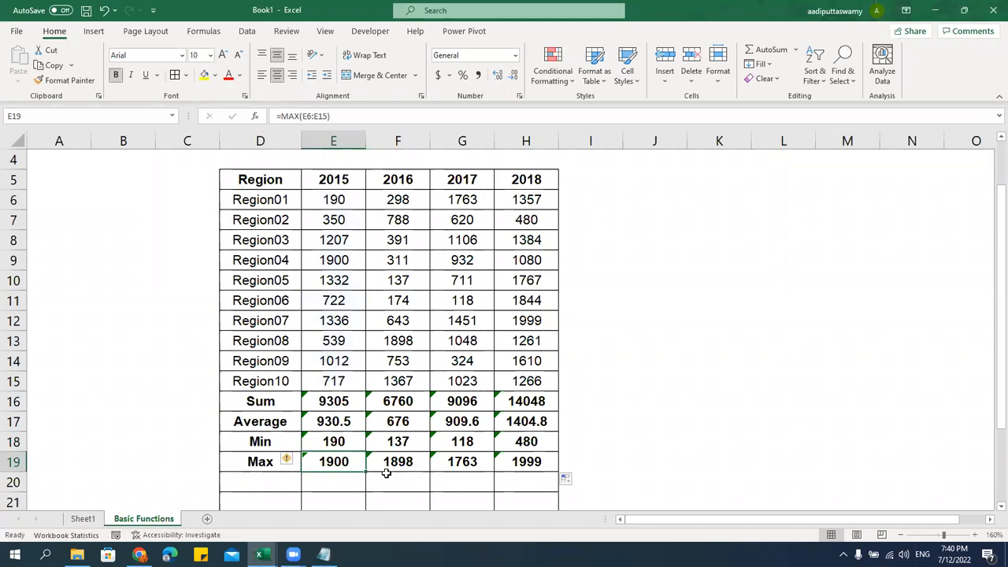
Go over the Sum, Average, Min and Max rows and recheck the 2015 MIN formula
{"action": "scroll", "coordinate": [386, 470], "scroll_direction": "down", "scroll_amount": 1}
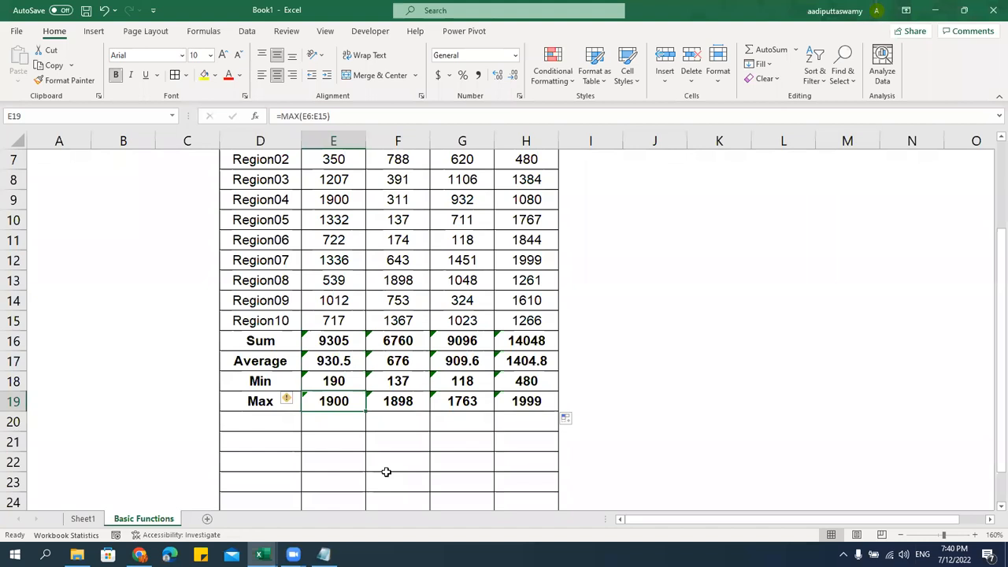
{"action": "left_click", "coordinate": [265, 339]}
{"action": "left_click", "coordinate": [264, 356]}
{"action": "left_click", "coordinate": [262, 378]}
{"action": "left_click", "coordinate": [260, 400]}
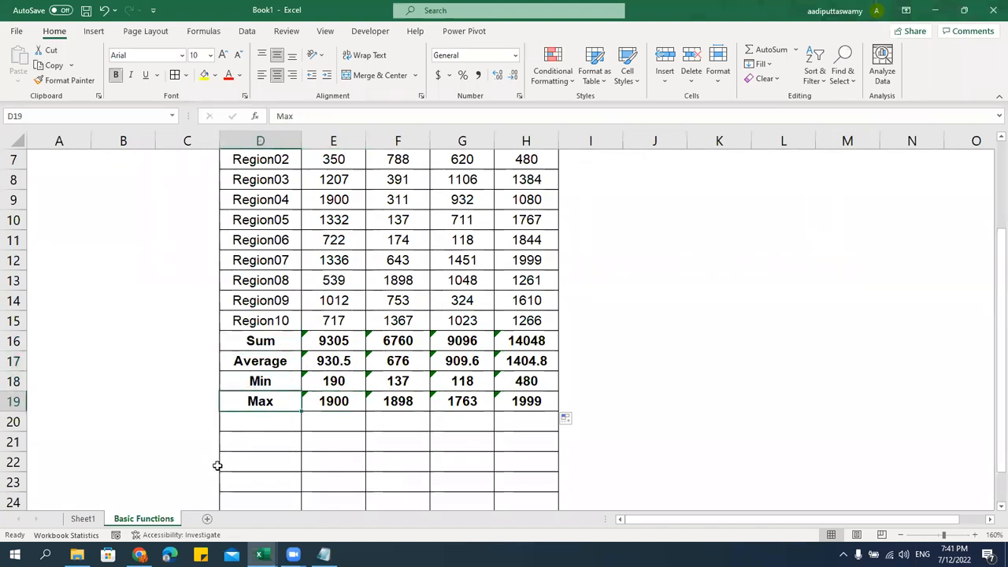
{"action": "left_click", "coordinate": [288, 425]}
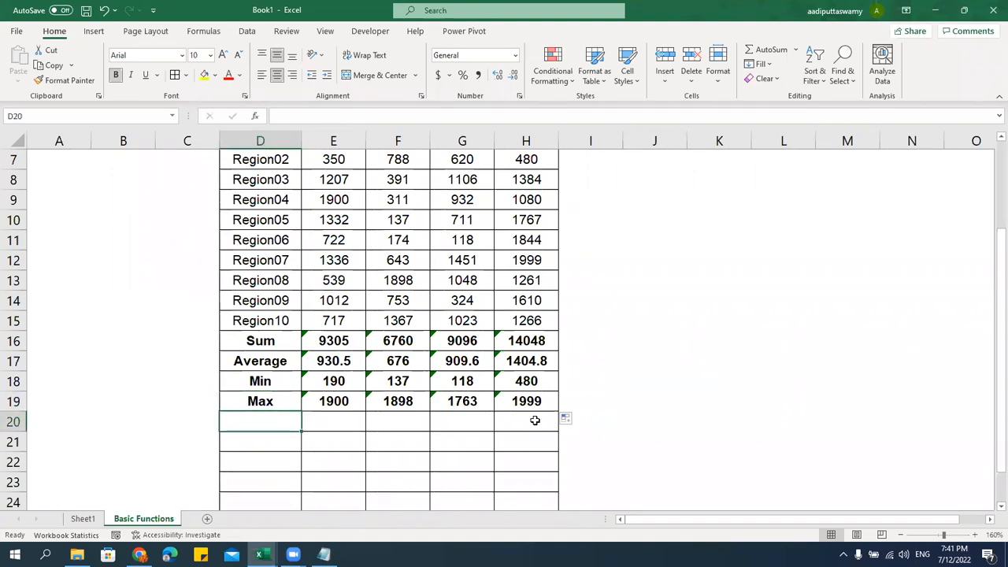
{"action": "scroll", "coordinate": [535, 420], "scroll_direction": "up", "scroll_amount": 1}
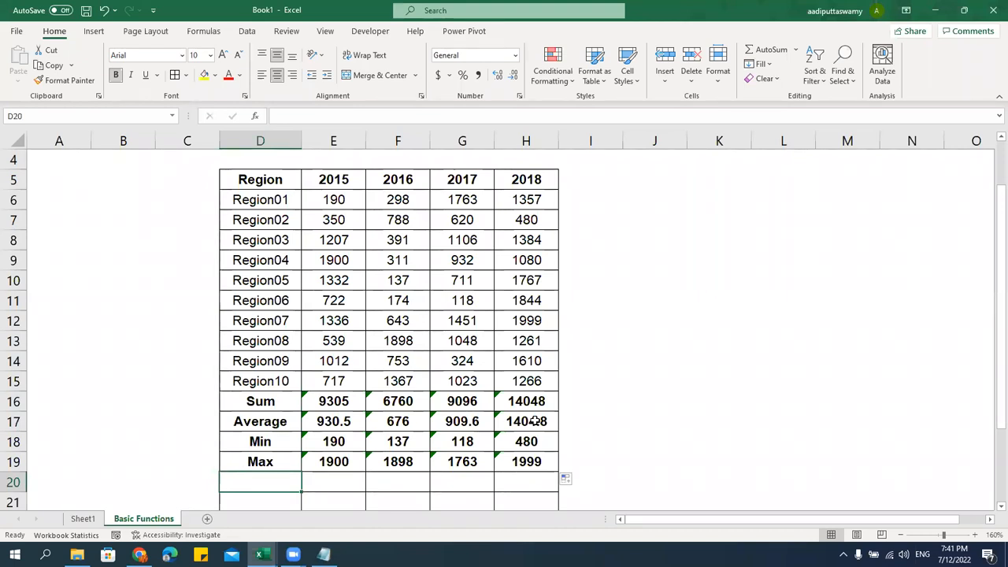
{"action": "double_click", "coordinate": [326, 442]}
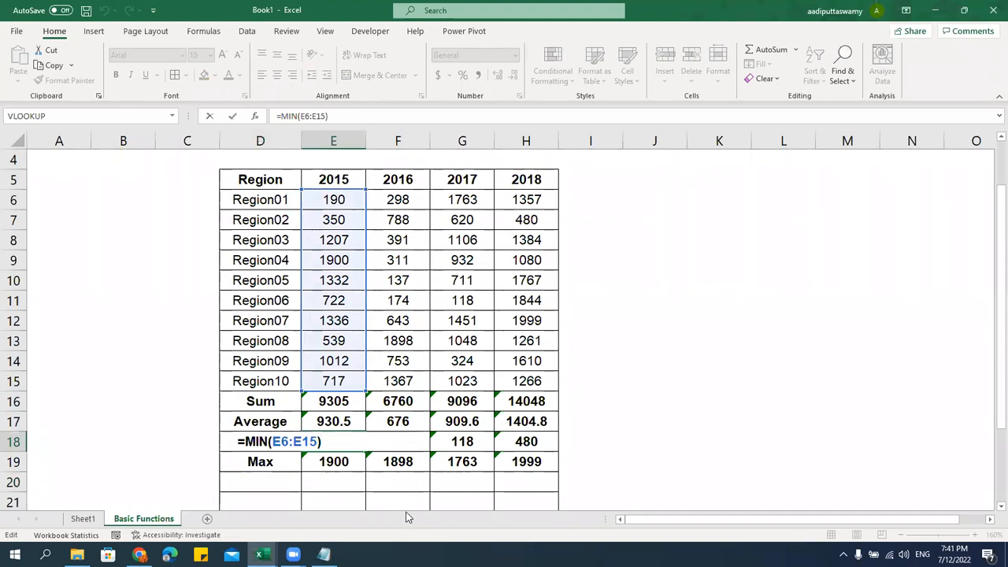
{"action": "key", "text": "ctrl+Return"}
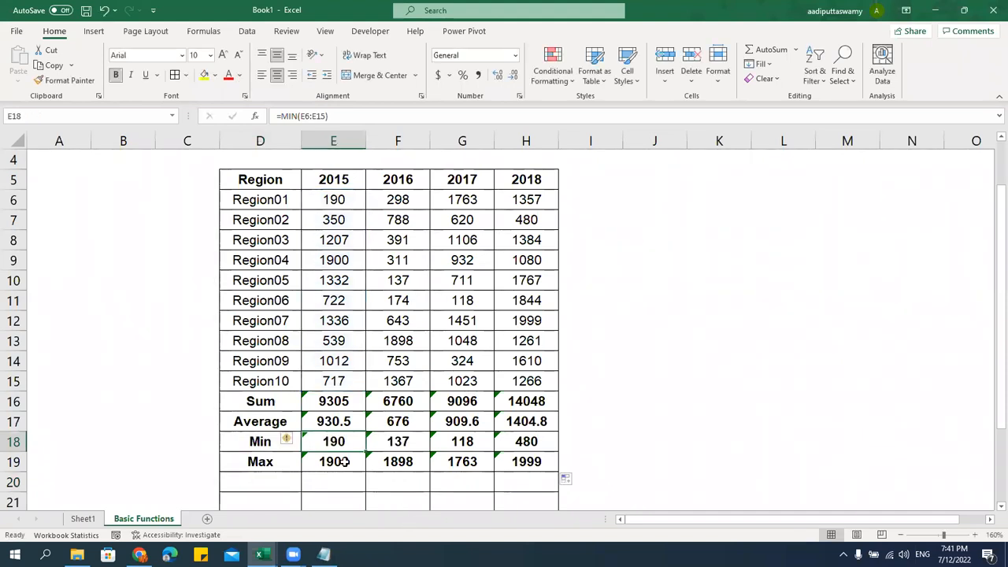
{"action": "key", "text": "Down"}
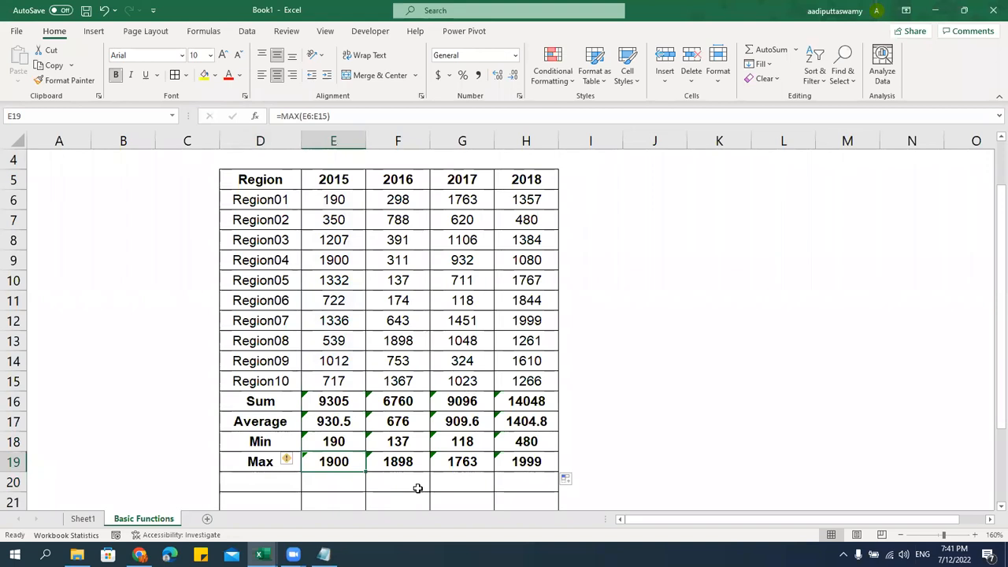
{"action": "key", "text": "Down"}
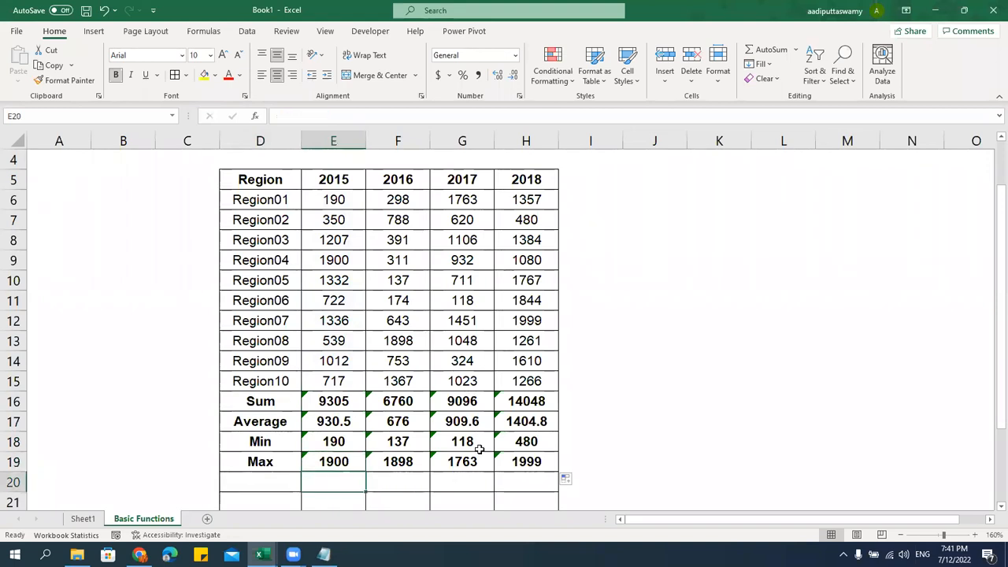
{"action": "scroll", "coordinate": [479, 448], "scroll_direction": "down", "scroll_amount": 1}
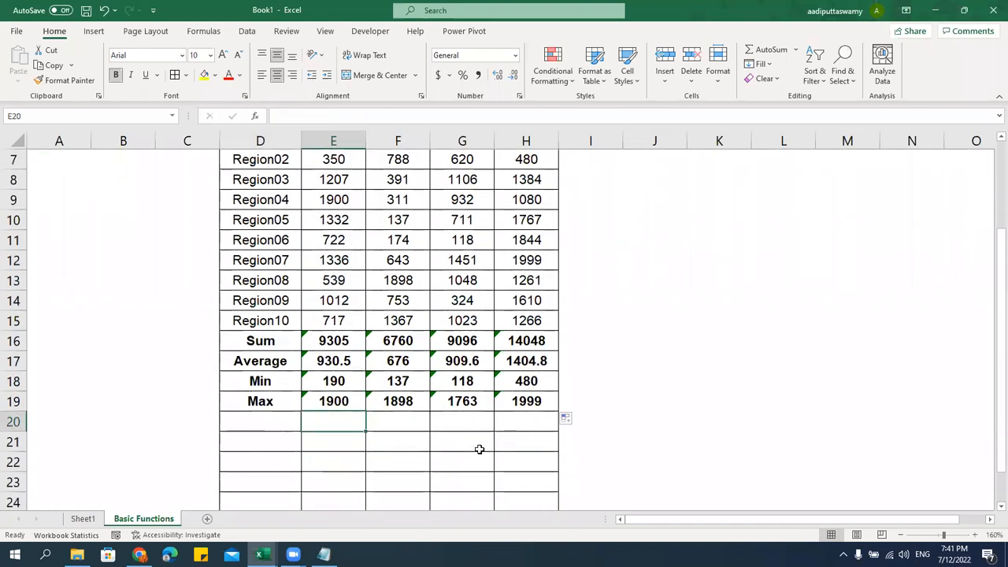
Label D20 'Small' and enter =SMALL(E6:E15,3) in E20
{"action": "left_click", "coordinate": [281, 423]}
{"action": "type", "text": "Small"}
{"action": "key", "text": "Return"}
{"action": "key", "text": "Up"}
{"action": "key", "text": "Right"}
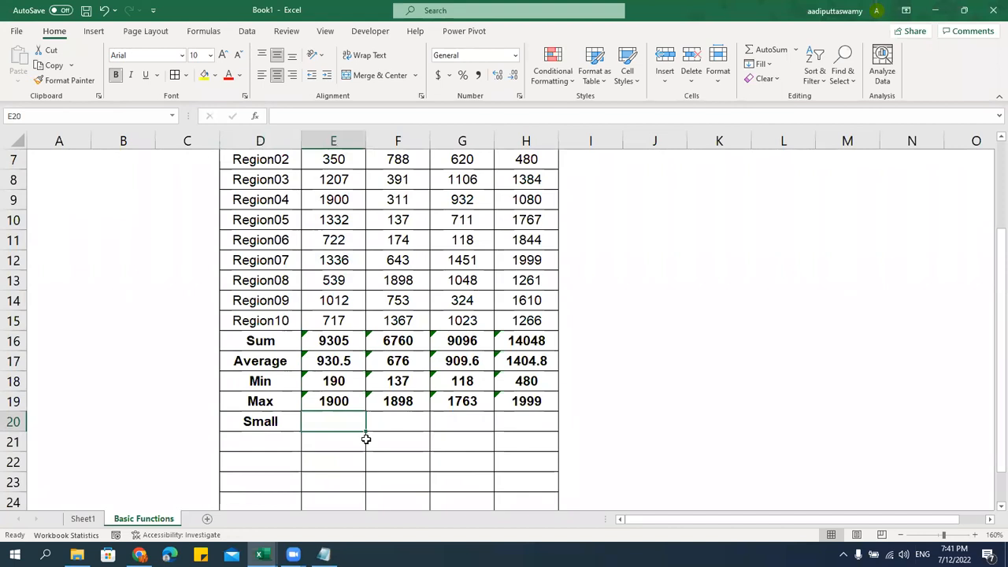
{"action": "type", "text": "=sma"}
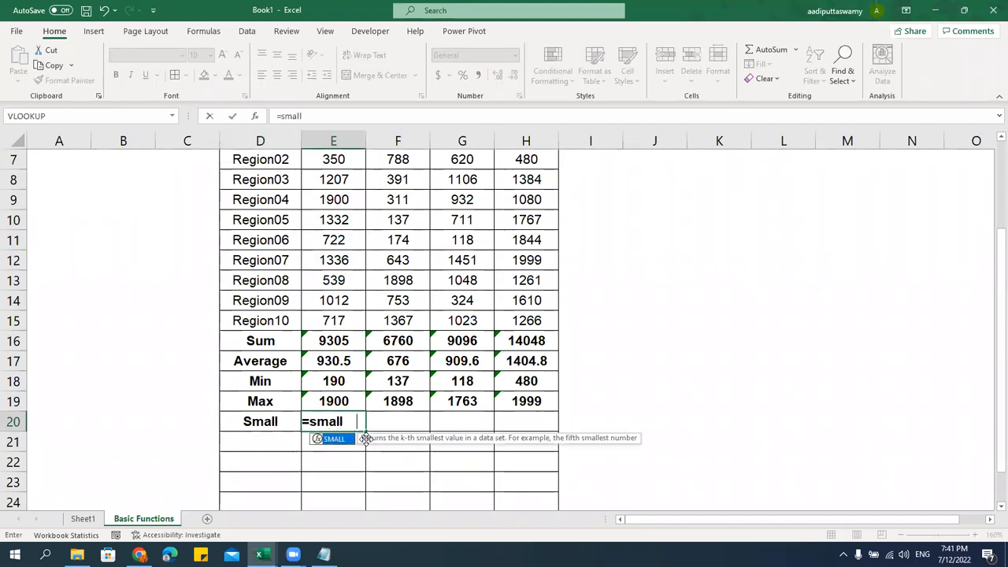
{"action": "type", "text": "ll"}
{"action": "key", "text": "Tab"}
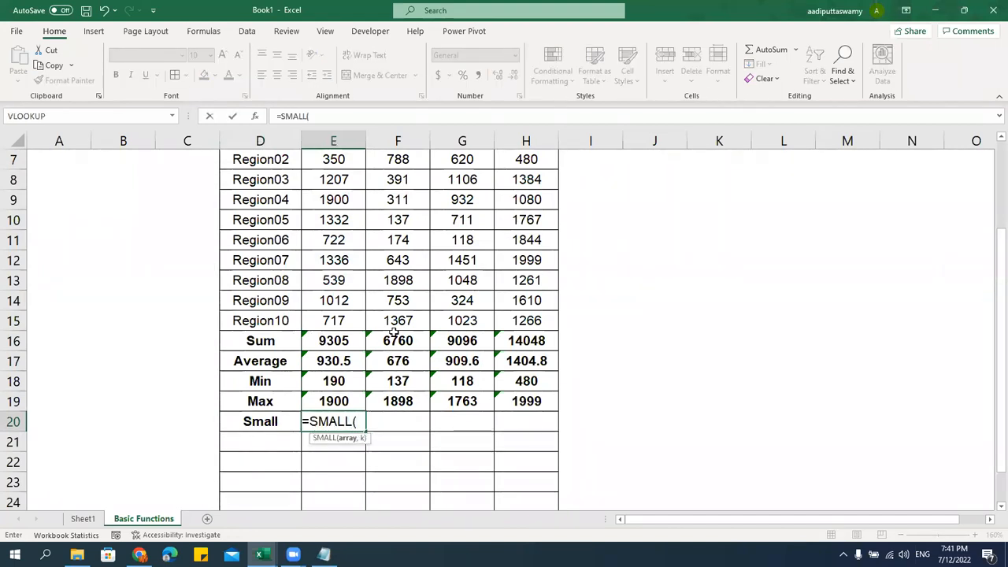
{"action": "scroll", "coordinate": [396, 331], "scroll_direction": "up", "scroll_amount": 1}
{"action": "left_click_drag", "start_coordinate": [353, 200], "coordinate": [356, 385]}
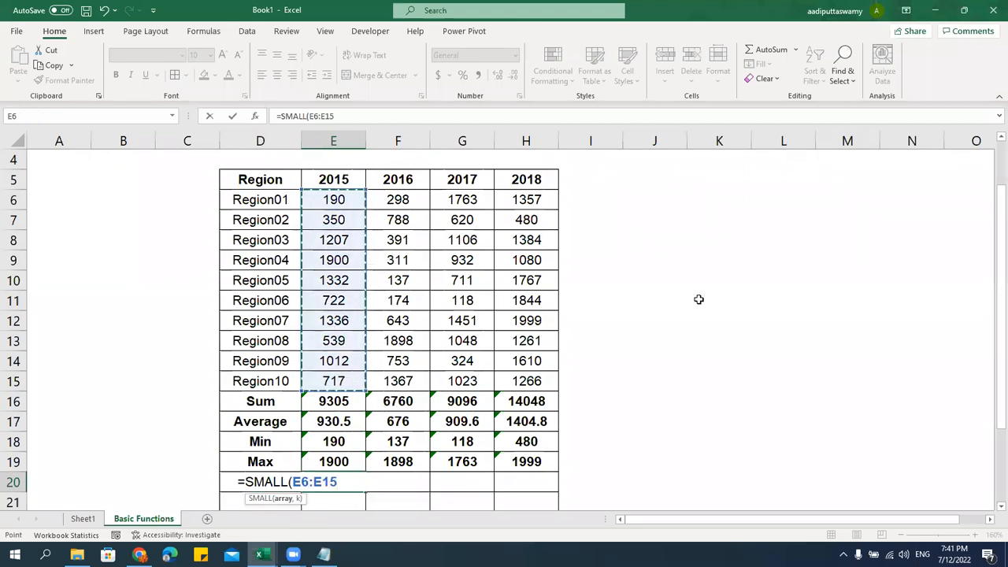
{"action": "type", "text": ",3"}
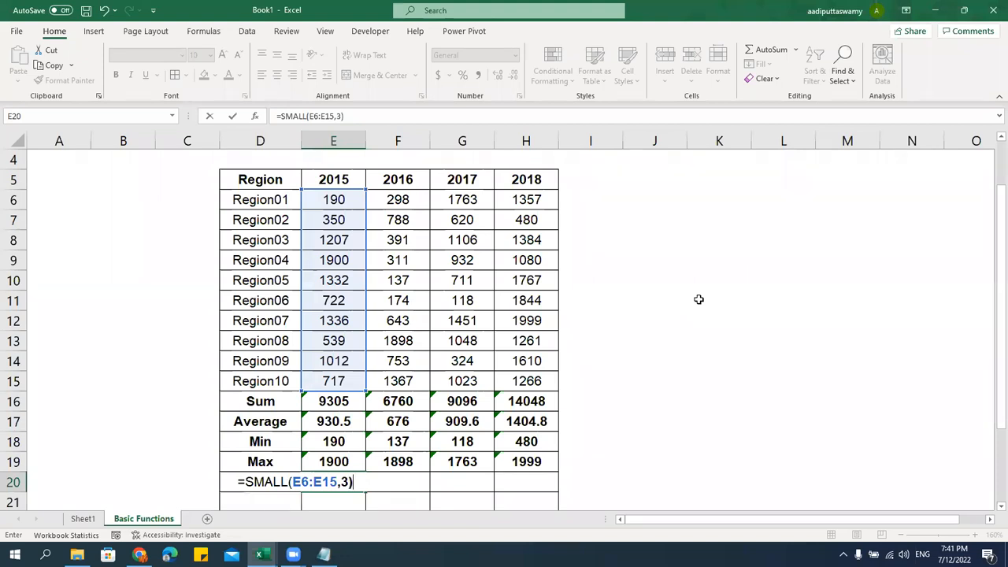
{"action": "key", "text": "Return"}
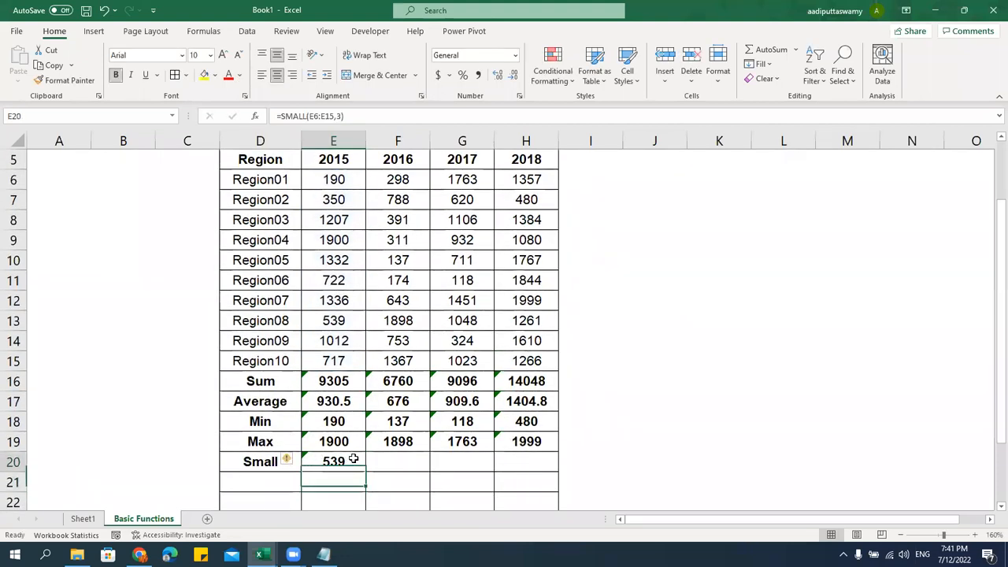
Test the k argument with 1, restore it to 3, and fill the formula across to H20
{"action": "double_click", "coordinate": [353, 462]}
{"action": "type", "text": "1"}
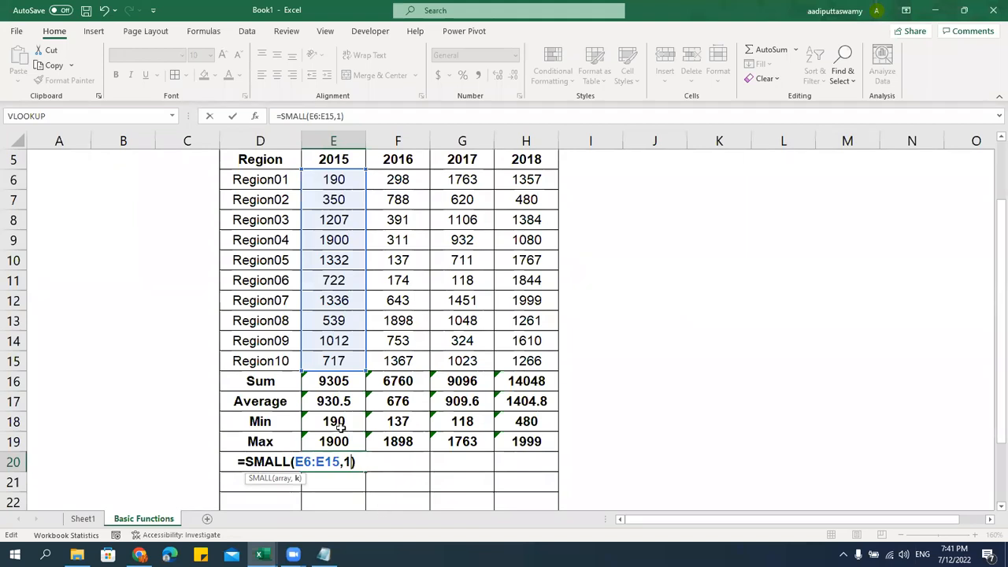
{"action": "double_click", "coordinate": [349, 463]}
{"action": "type", "text": "3"}
{"action": "key", "text": "Return"}
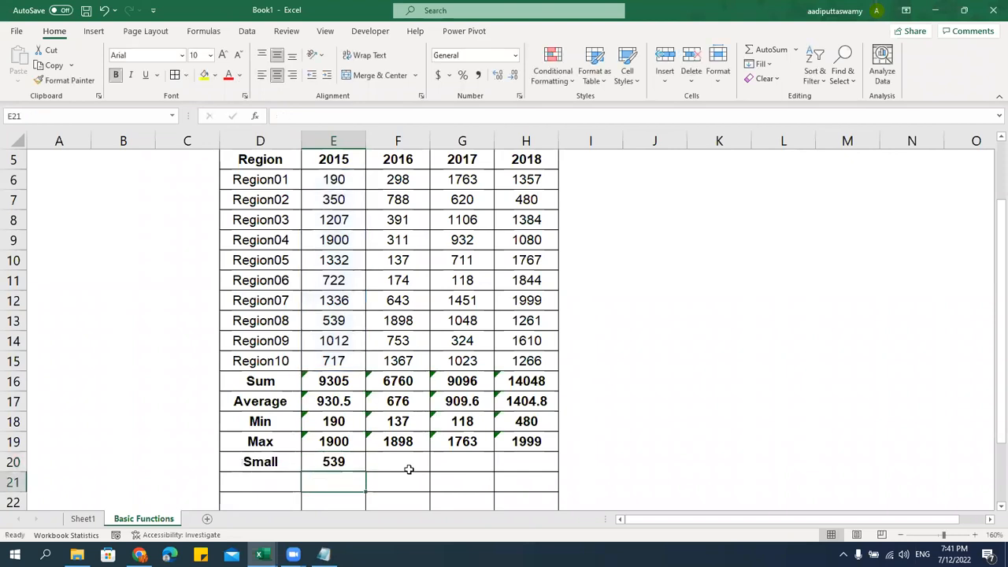
{"action": "left_click", "coordinate": [326, 464]}
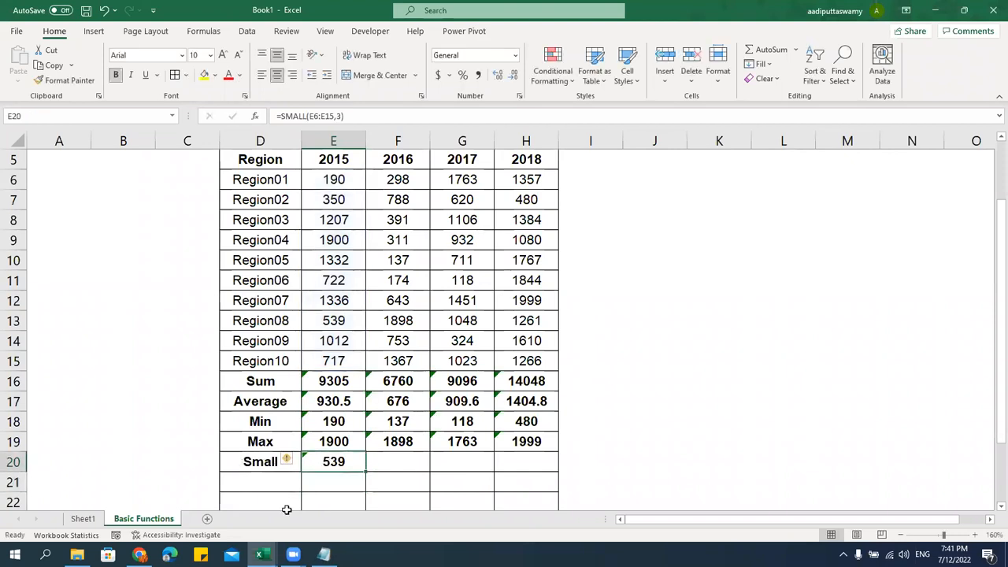
{"action": "left_click_drag", "start_coordinate": [367, 471], "coordinate": [542, 475]}
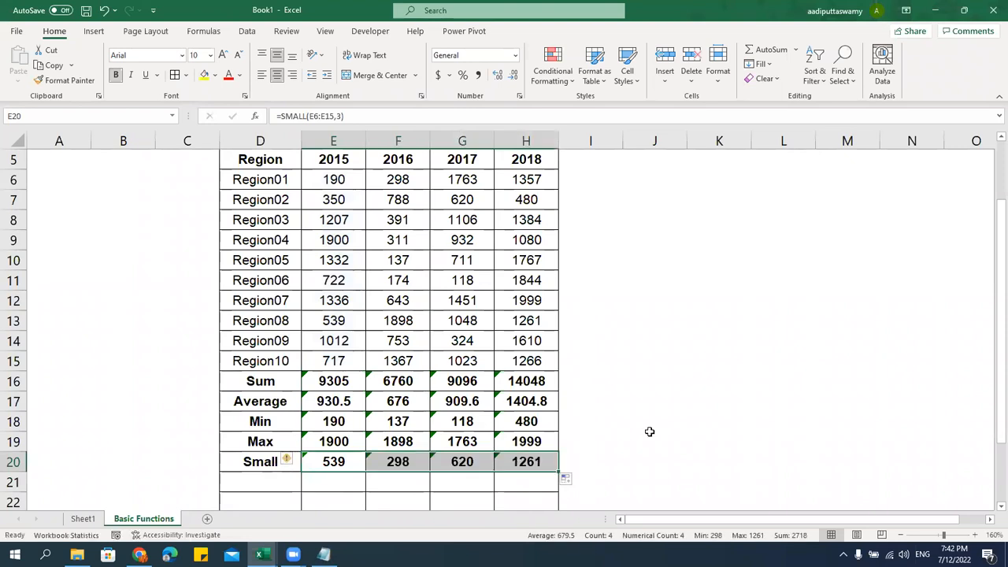
{"action": "scroll", "coordinate": [551, 430], "scroll_direction": "down", "scroll_amount": 1}
{"action": "scroll", "coordinate": [394, 416], "scroll_direction": "up", "scroll_amount": 2}
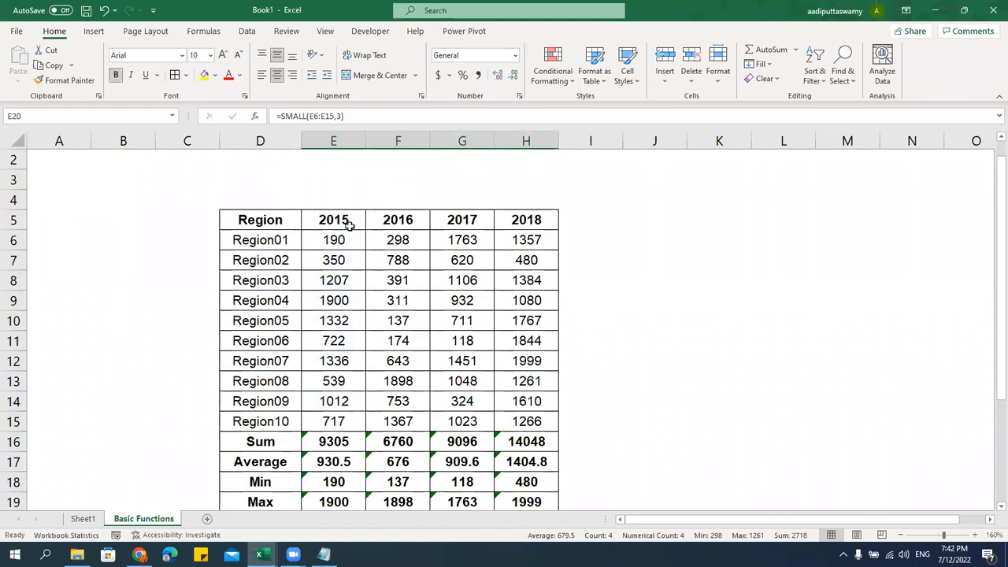
Freeze rows 1–5 above row 6 via View > Freeze Panes and scroll to confirm the header stays
{"action": "scroll", "coordinate": [696, 274], "scroll_direction": "down", "scroll_amount": 3}
{"action": "scroll", "coordinate": [692, 277], "scroll_direction": "down", "scroll_amount": 2}
{"action": "scroll", "coordinate": [692, 277], "scroll_direction": "up", "scroll_amount": 5}
{"action": "left_click", "coordinate": [326, 279]}
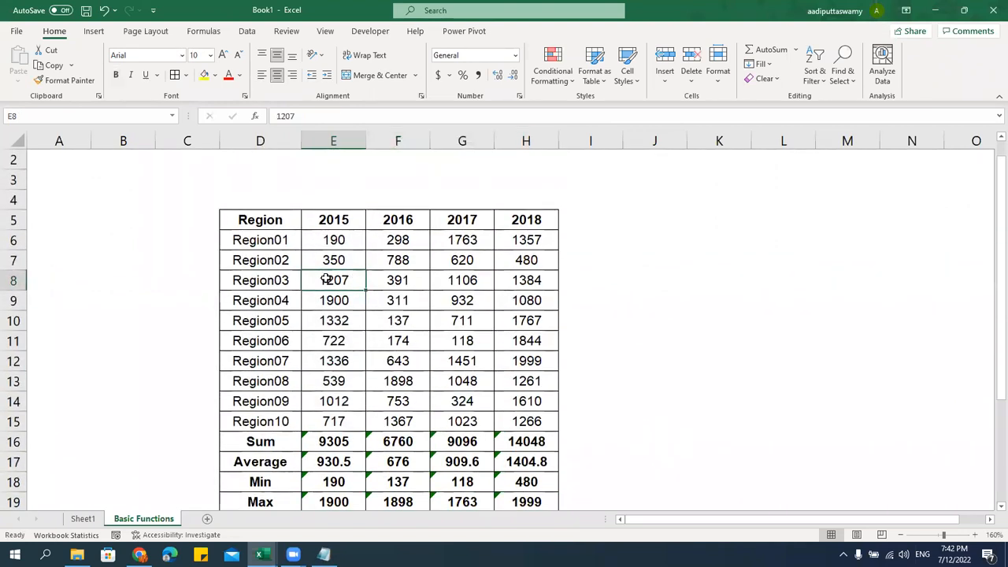
{"action": "left_click", "coordinate": [13, 240]}
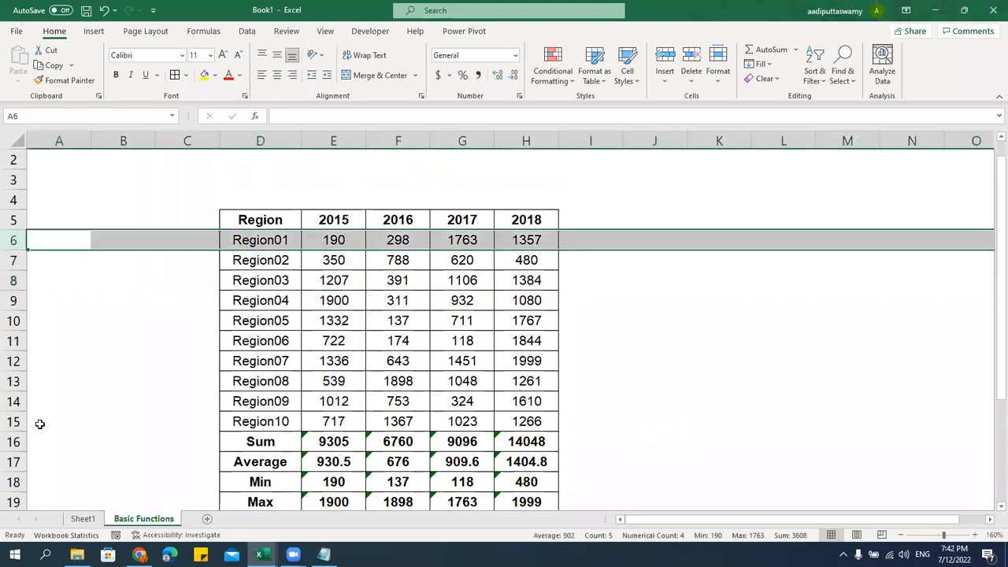
{"action": "left_click", "coordinate": [288, 36]}
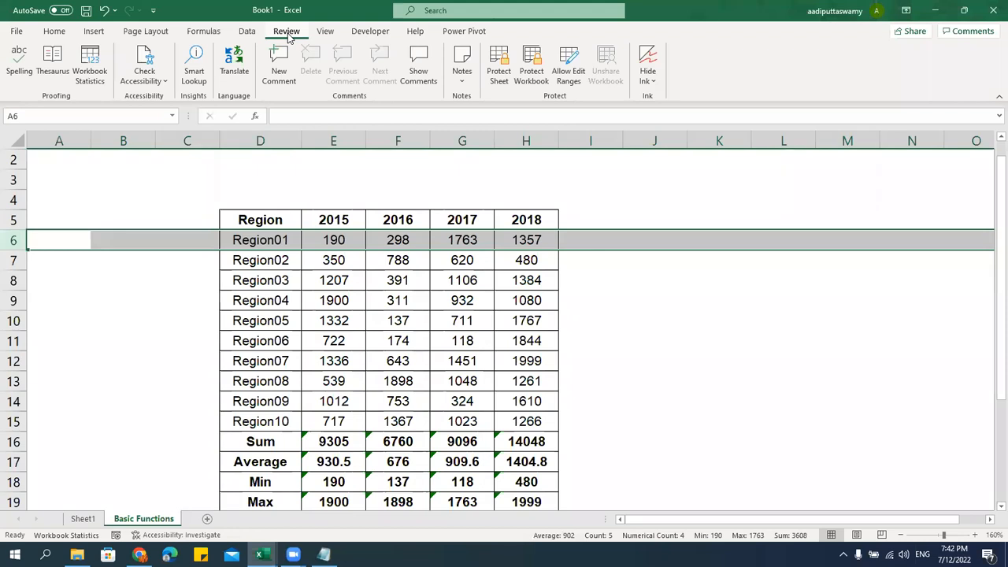
{"action": "left_click", "coordinate": [334, 36]}
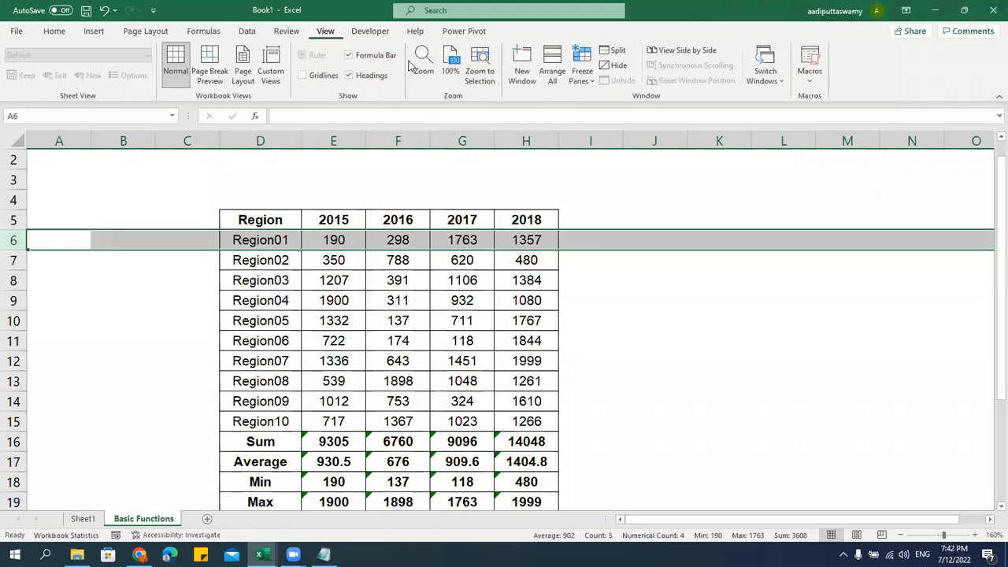
{"action": "left_click", "coordinate": [583, 78]}
{"action": "left_click", "coordinate": [614, 110]}
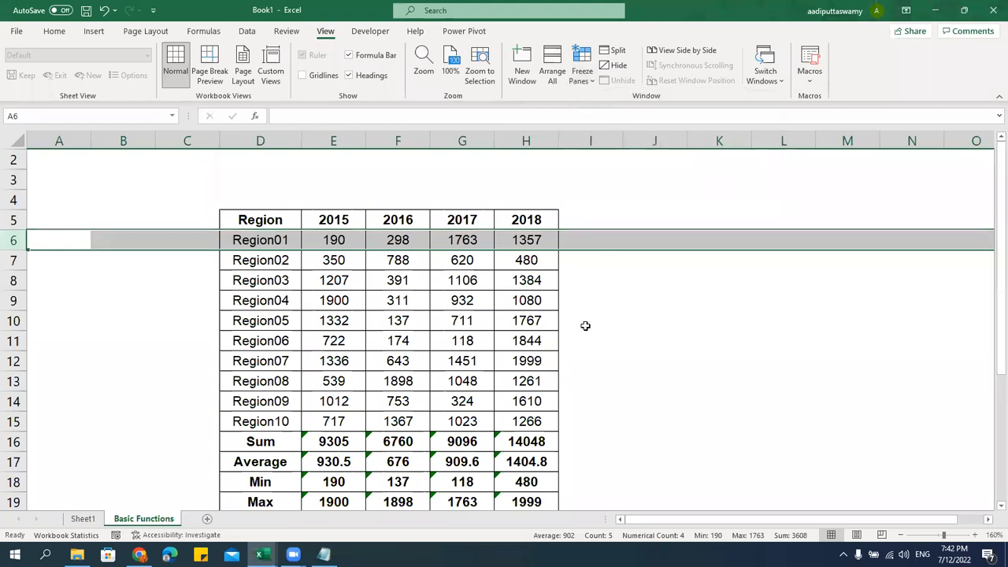
{"action": "left_click", "coordinate": [819, 320]}
{"action": "scroll", "coordinate": [181, 305], "scroll_direction": "down", "scroll_amount": 4}
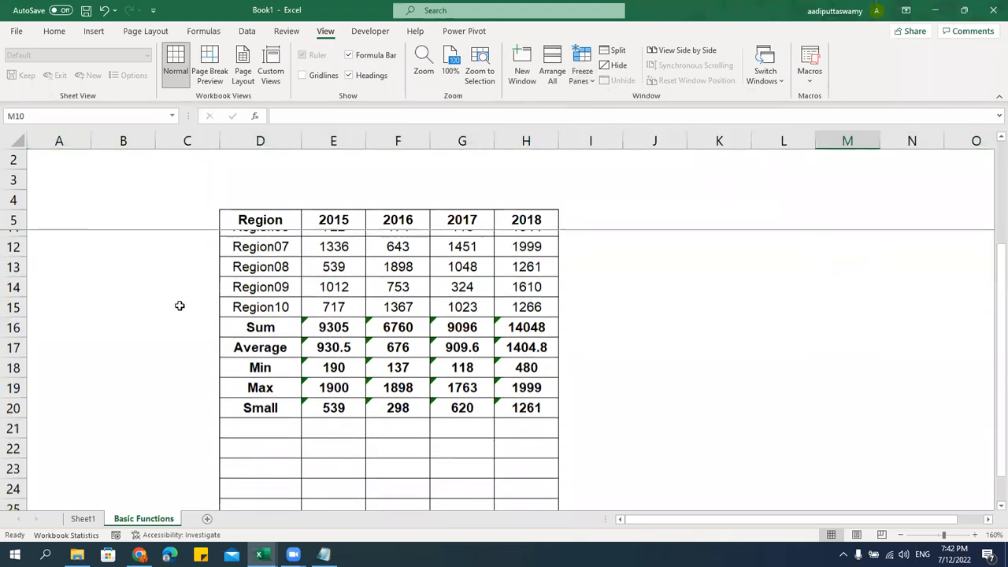
{"action": "scroll", "coordinate": [182, 305], "scroll_direction": "up", "scroll_amount": 4}
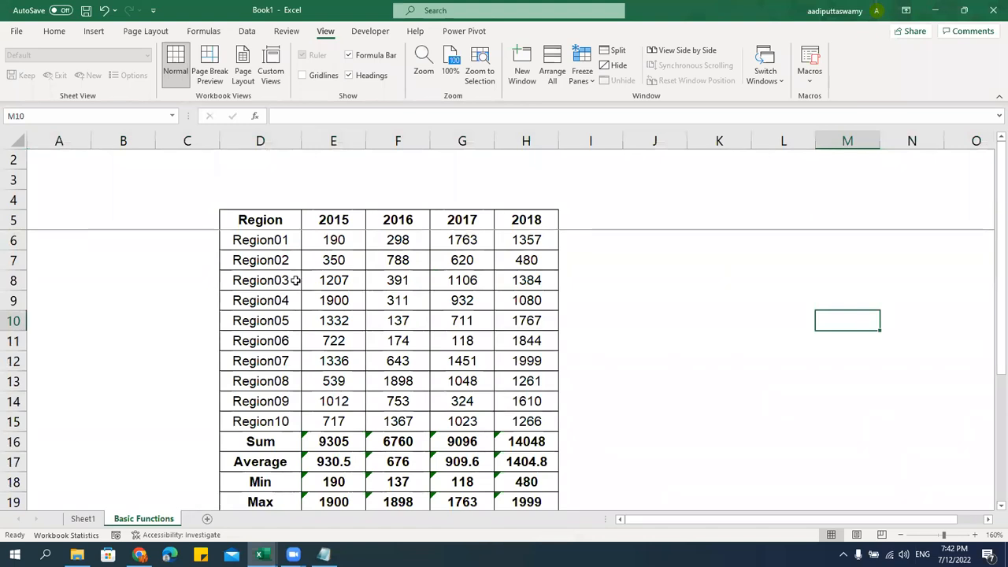
{"action": "scroll", "coordinate": [294, 280], "scroll_direction": "down", "scroll_amount": 7}
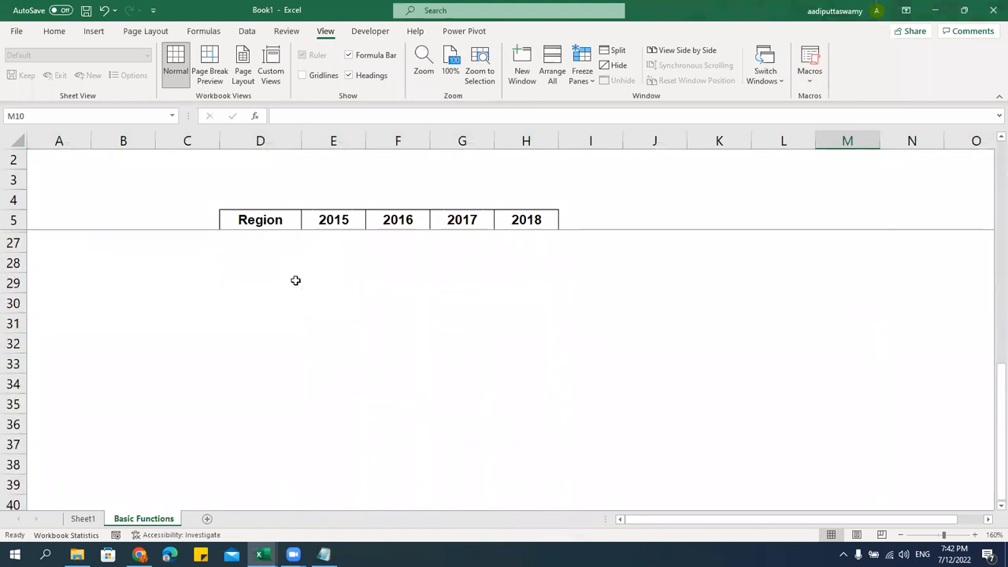
{"action": "scroll", "coordinate": [296, 276], "scroll_direction": "up", "scroll_amount": 7}
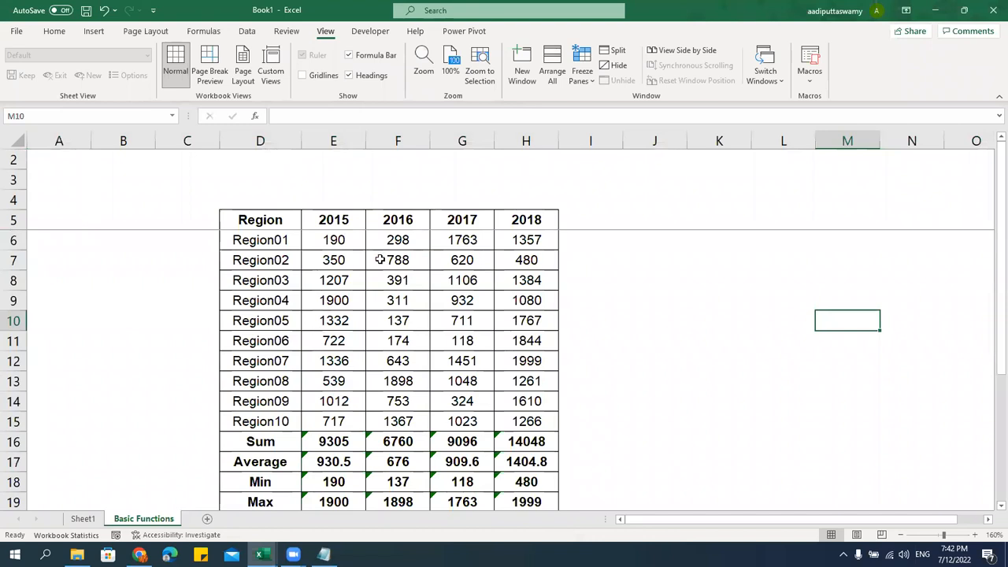
{"action": "scroll", "coordinate": [380, 259], "scroll_direction": "down", "scroll_amount": 1}
{"action": "scroll", "coordinate": [379, 259], "scroll_direction": "down", "scroll_amount": 4}
{"action": "scroll", "coordinate": [379, 259], "scroll_direction": "up", "scroll_amount": 4}
{"action": "scroll", "coordinate": [379, 259], "scroll_direction": "down", "scroll_amount": 5}
{"action": "scroll", "coordinate": [380, 259], "scroll_direction": "up", "scroll_amount": 5}
{"action": "scroll", "coordinate": [380, 259], "scroll_direction": "down", "scroll_amount": 3}
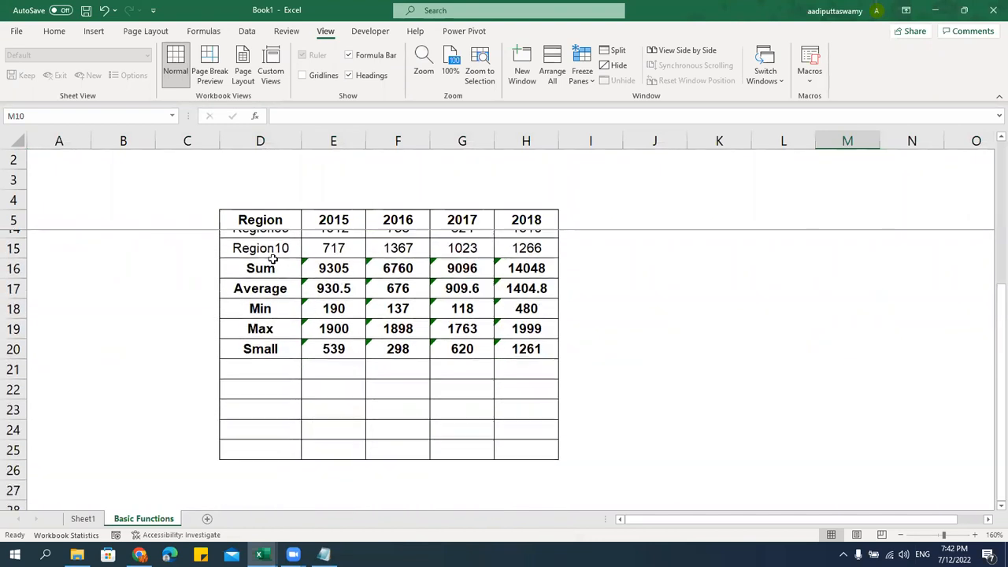
{"action": "scroll", "coordinate": [379, 259], "scroll_direction": "up", "scroll_amount": 3}
Unfreeze the panes
{"action": "left_click", "coordinate": [13, 240]}
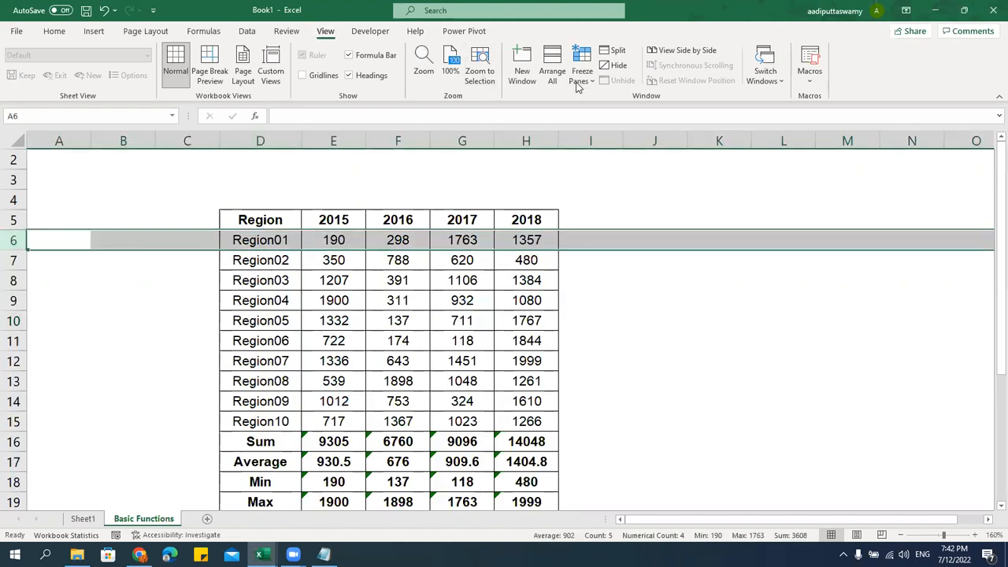
{"action": "left_click", "coordinate": [581, 83]}
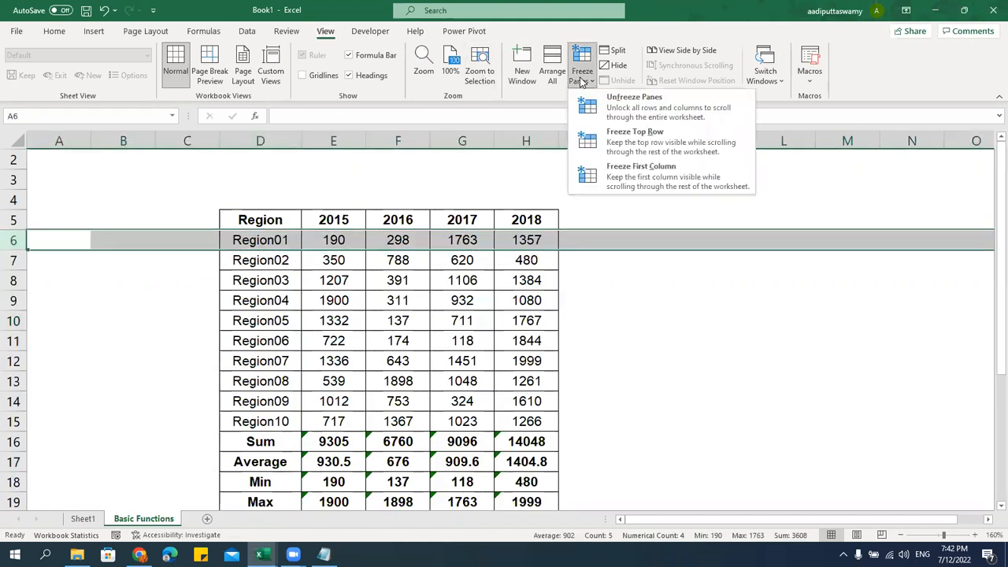
{"action": "left_click", "coordinate": [616, 110]}
{"action": "left_click", "coordinate": [563, 352]}
{"action": "scroll", "coordinate": [494, 350], "scroll_direction": "down", "scroll_amount": 4}
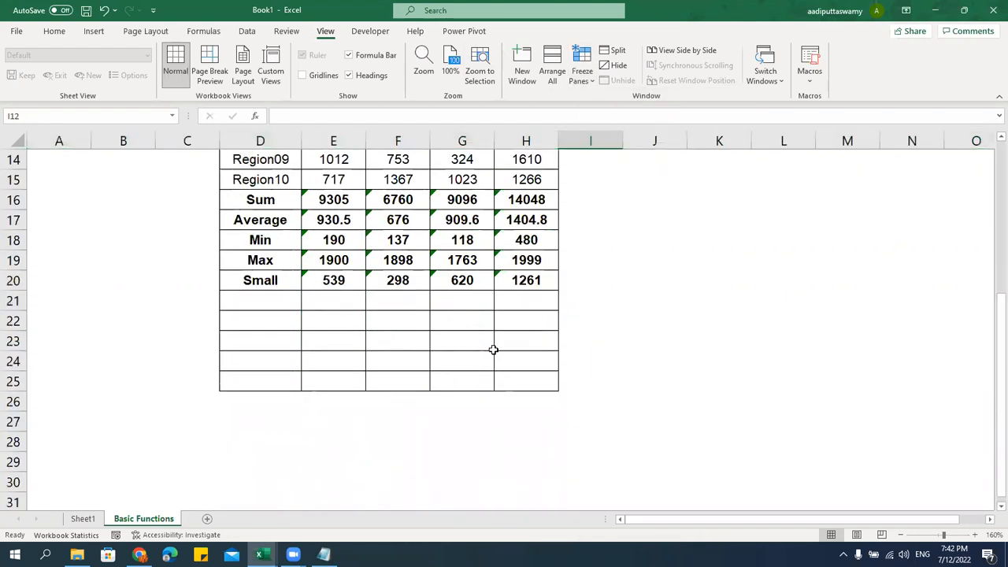
{"action": "scroll", "coordinate": [494, 350], "scroll_direction": "up", "scroll_amount": 4}
Freeze the rows above row 6 again and scroll to verify the header stays fixed
{"action": "left_click", "coordinate": [13, 260]}
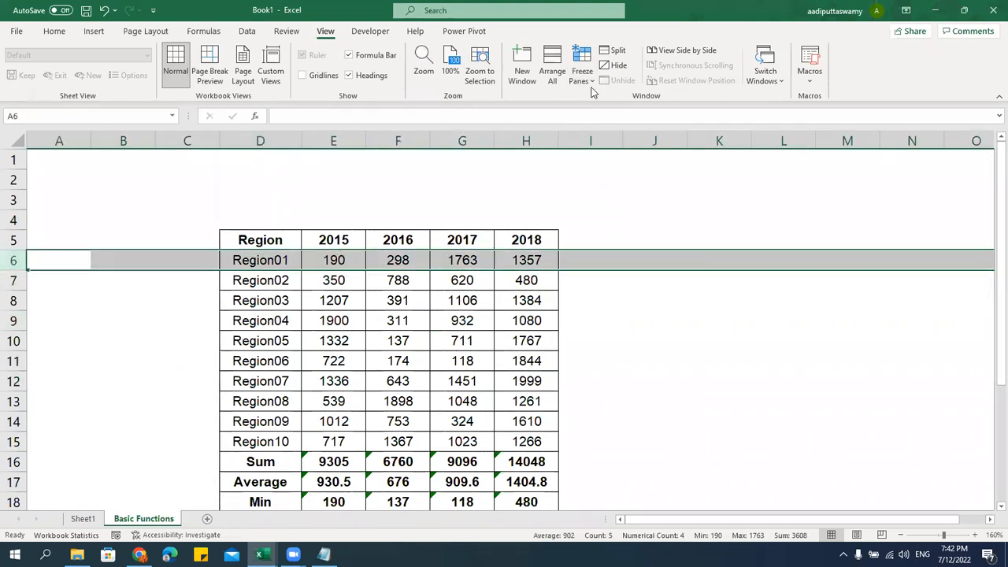
{"action": "left_click", "coordinate": [589, 79]}
{"action": "left_click", "coordinate": [638, 102]}
{"action": "left_click", "coordinate": [660, 341]}
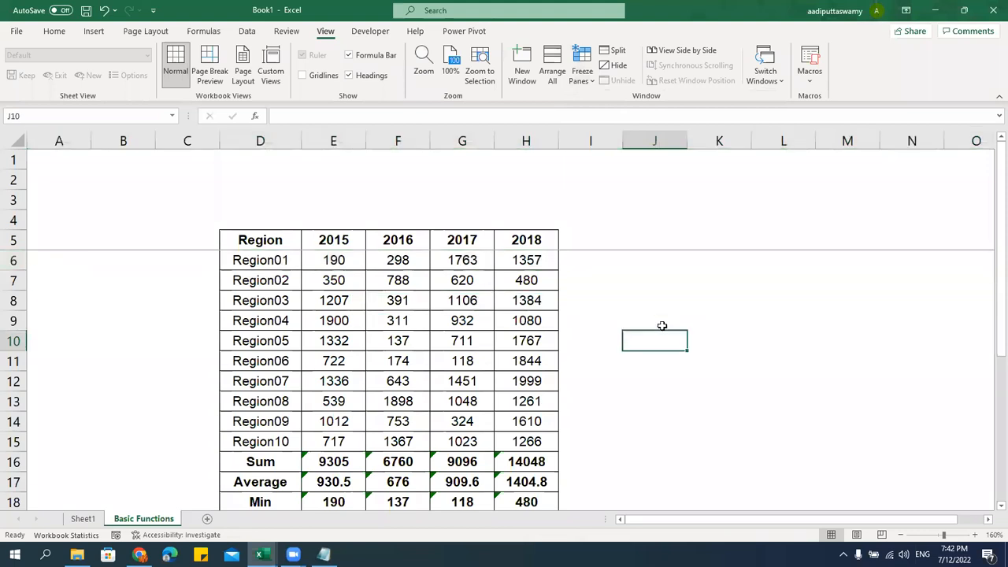
{"action": "scroll", "coordinate": [662, 325], "scroll_direction": "down", "scroll_amount": 1}
{"action": "scroll", "coordinate": [661, 326], "scroll_direction": "down", "scroll_amount": 2}
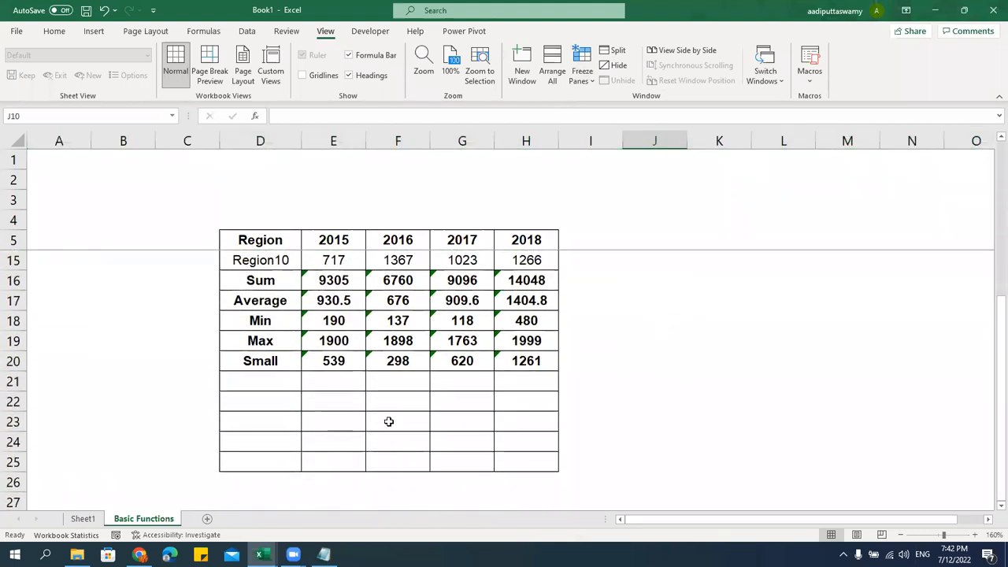
{"action": "left_click", "coordinate": [292, 389]}
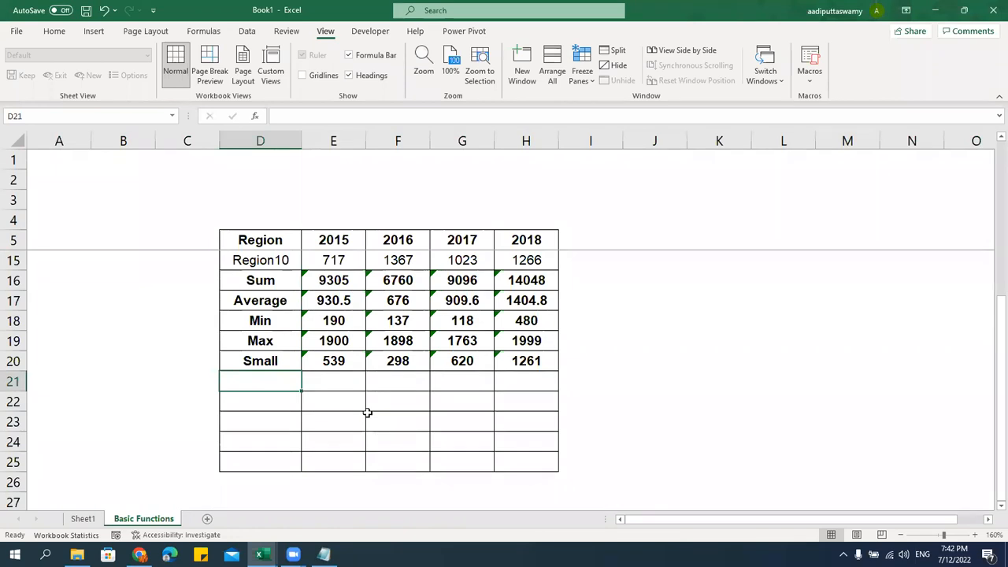
Label D21 'Large' and fill =LARGE(E6:E15,3) across E21:H21
{"action": "type", "text": "Large"}
{"action": "key", "text": "Return"}
{"action": "key", "text": "Up"}
{"action": "key", "text": "Right"}
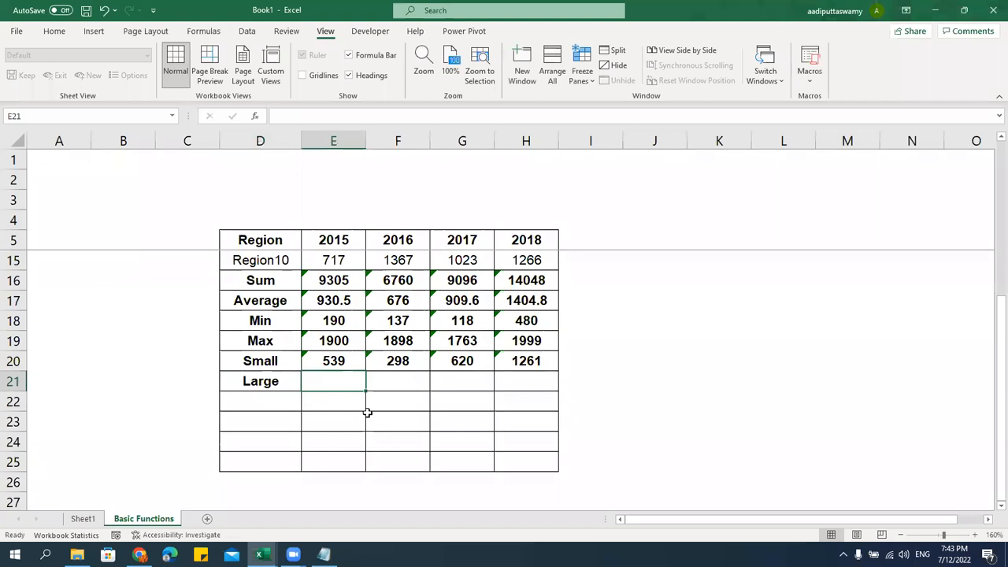
{"action": "type", "text": "=large"}
{"action": "key", "text": "Tab"}
{"action": "scroll", "coordinate": [366, 412], "scroll_direction": "up", "scroll_amount": 3}
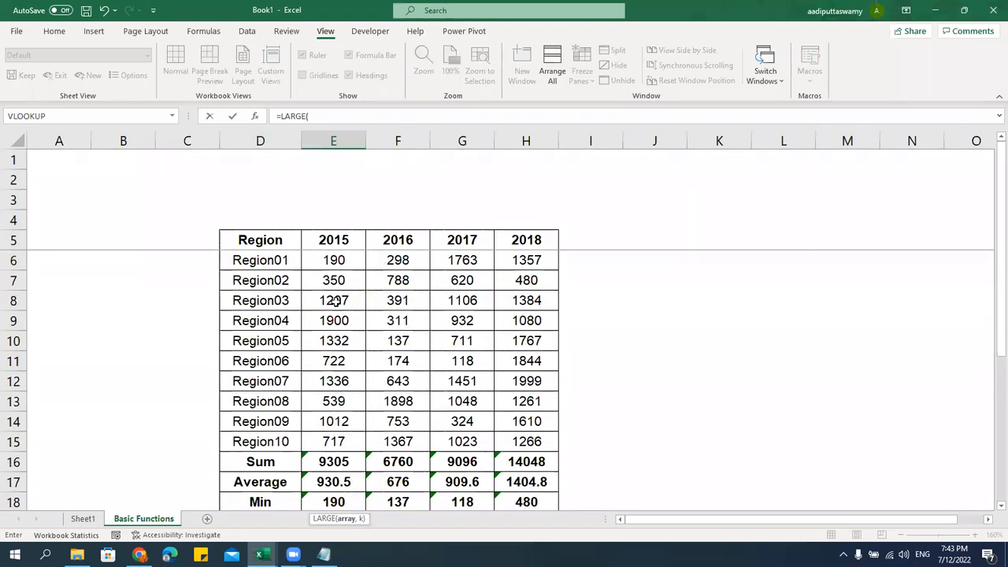
{"action": "left_click_drag", "start_coordinate": [340, 264], "coordinate": [349, 440]}
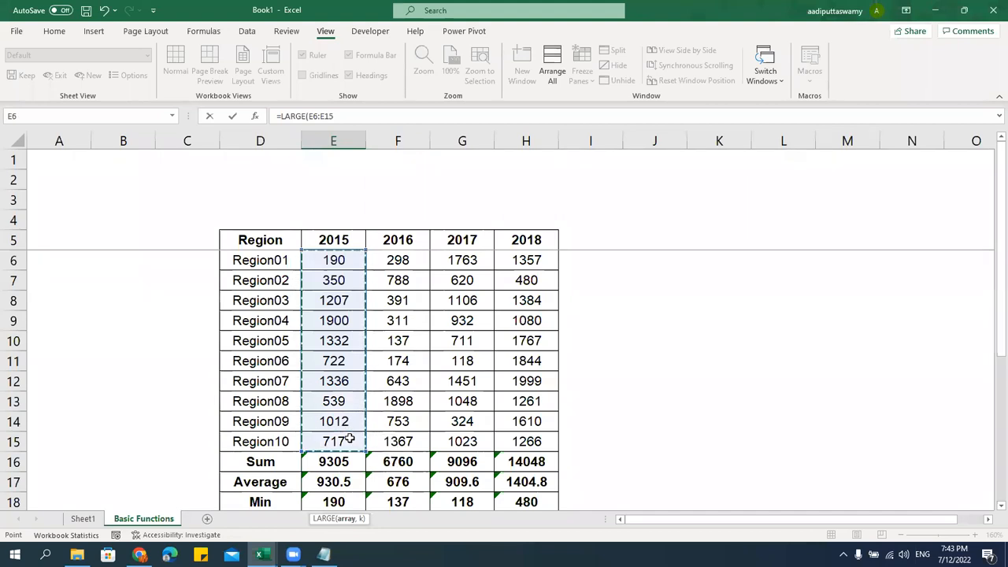
{"action": "type", "text": ","}
{"action": "scroll", "coordinate": [509, 384], "scroll_direction": "down", "scroll_amount": 3}
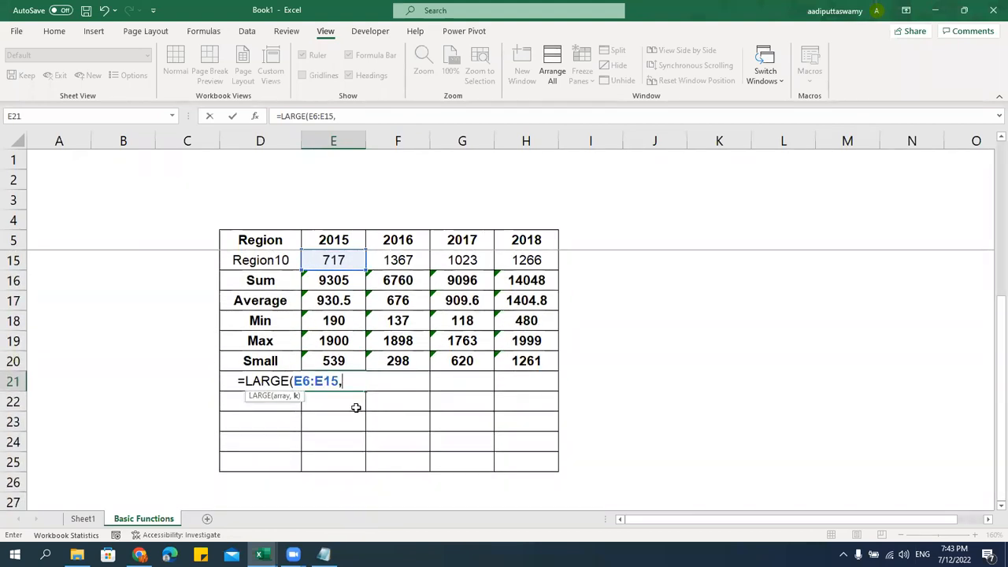
{"action": "type", "text": "3)"}
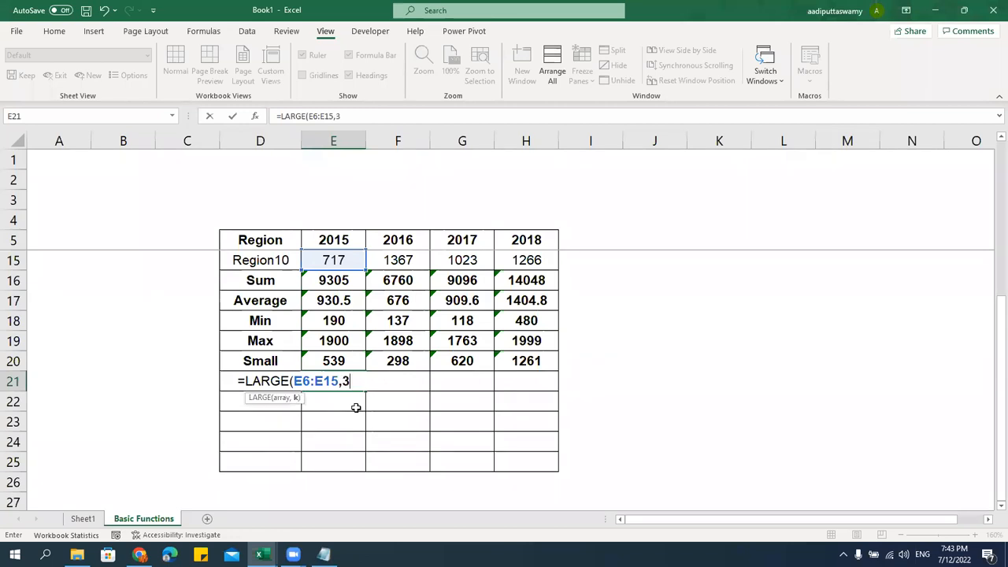
{"action": "key", "text": "ctrl+Return"}
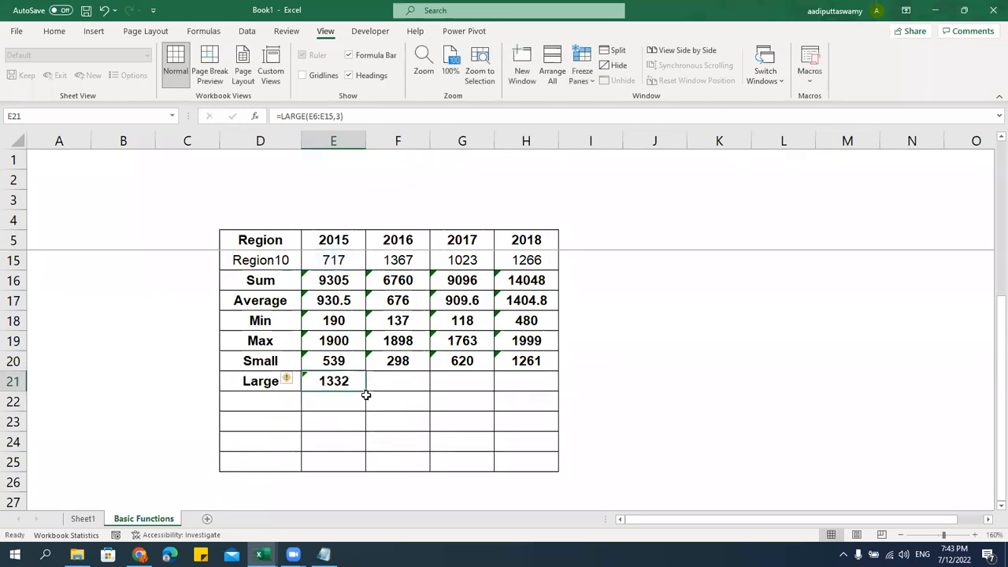
{"action": "left_click_drag", "start_coordinate": [366, 391], "coordinate": [543, 384]}
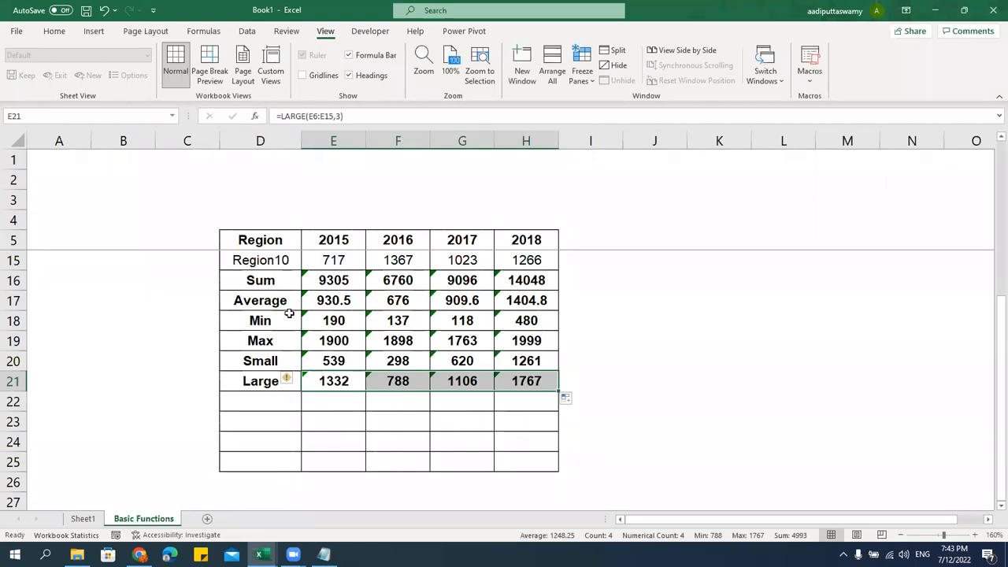
Step through the row labels from Sum down to Large, then select D22
{"action": "left_click", "coordinate": [282, 285]}
{"action": "left_click", "coordinate": [279, 303]}
{"action": "left_click", "coordinate": [278, 324]}
{"action": "left_click", "coordinate": [277, 341]}
{"action": "left_click", "coordinate": [277, 364]}
{"action": "left_click", "coordinate": [277, 383]}
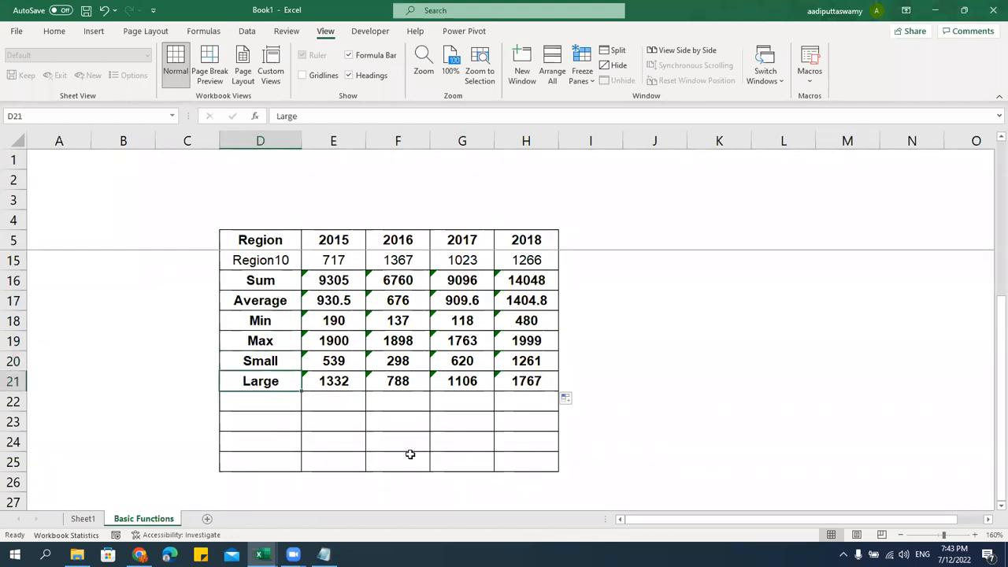
{"action": "left_click", "coordinate": [288, 406]}
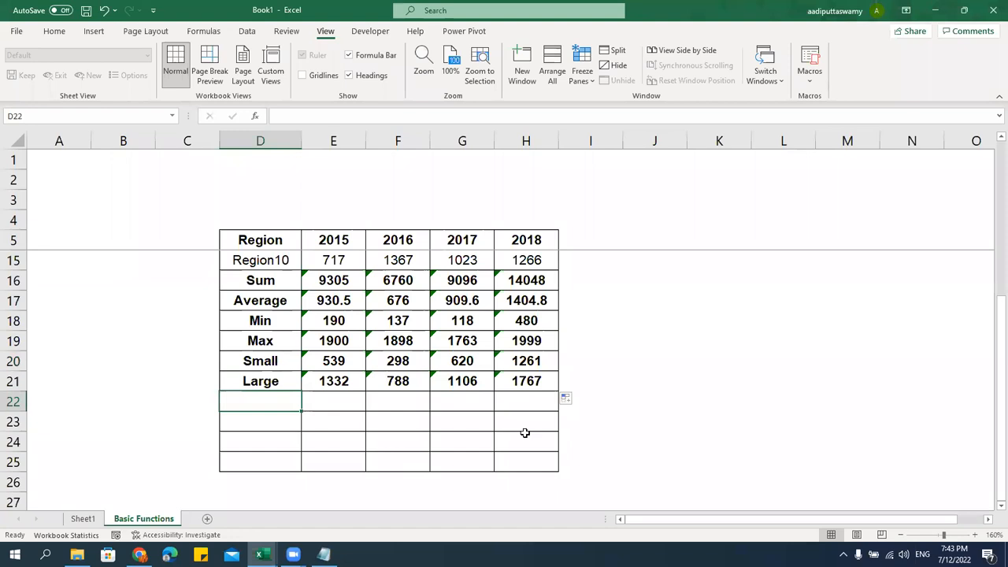
Enter the label 'Count' in D22
{"action": "type", "text": "count"}
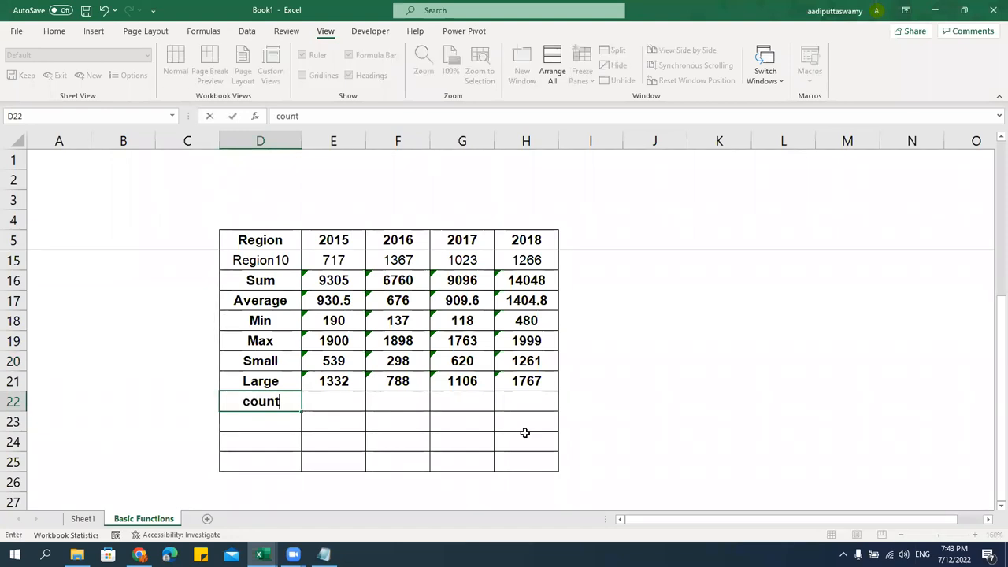
{"action": "key", "text": "BackSpace"}
{"action": "key", "text": "BackSpace"}
{"action": "key", "text": "BackSpace"}
{"action": "key", "text": "BackSpace"}
{"action": "key", "text": "BackSpace"}
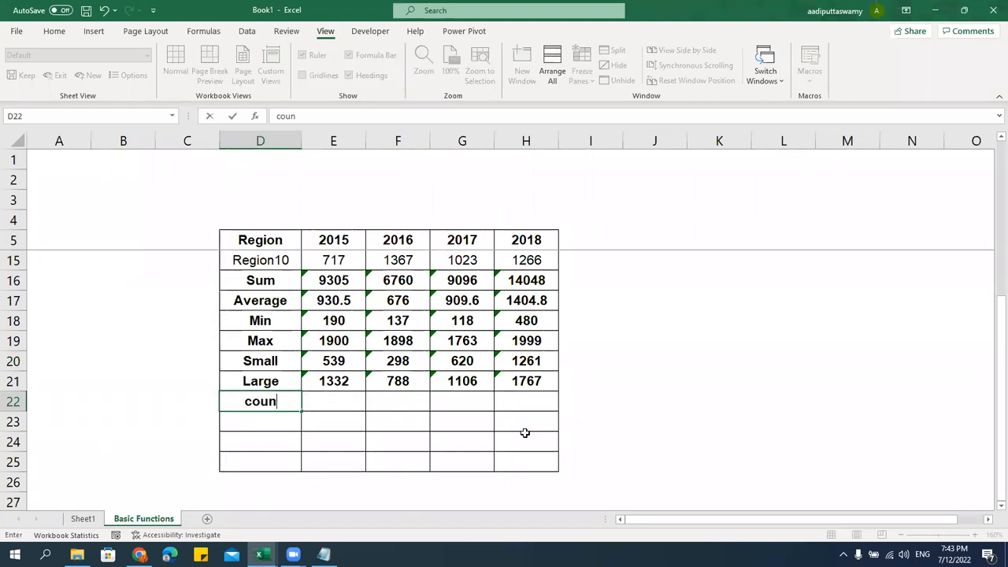
{"action": "type", "text": "Count"}
{"action": "key", "text": "Tab"}
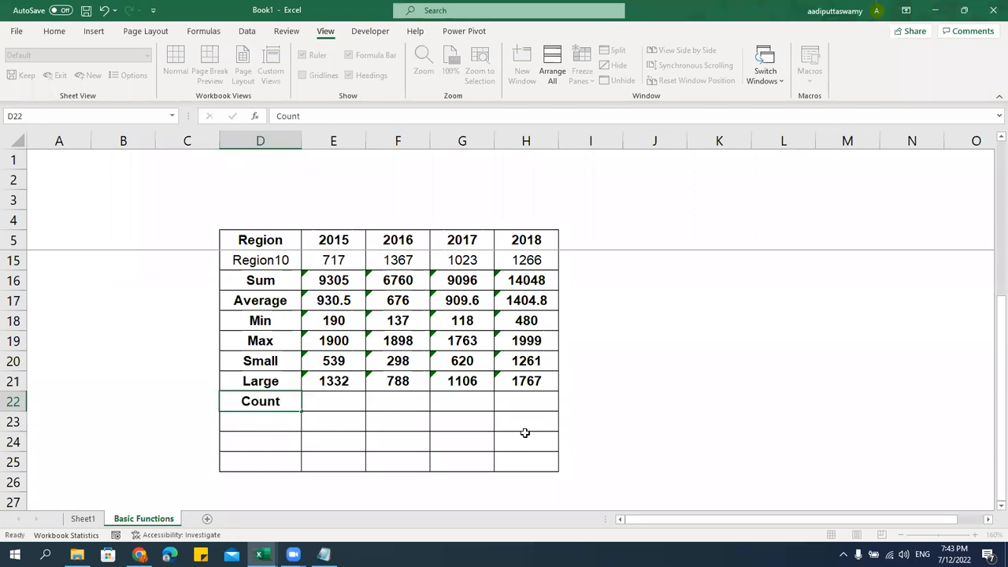
Enter =COUNT(E6:E15) in E22 for 2015
{"action": "scroll", "coordinate": [525, 433], "scroll_direction": "up", "scroll_amount": 3}
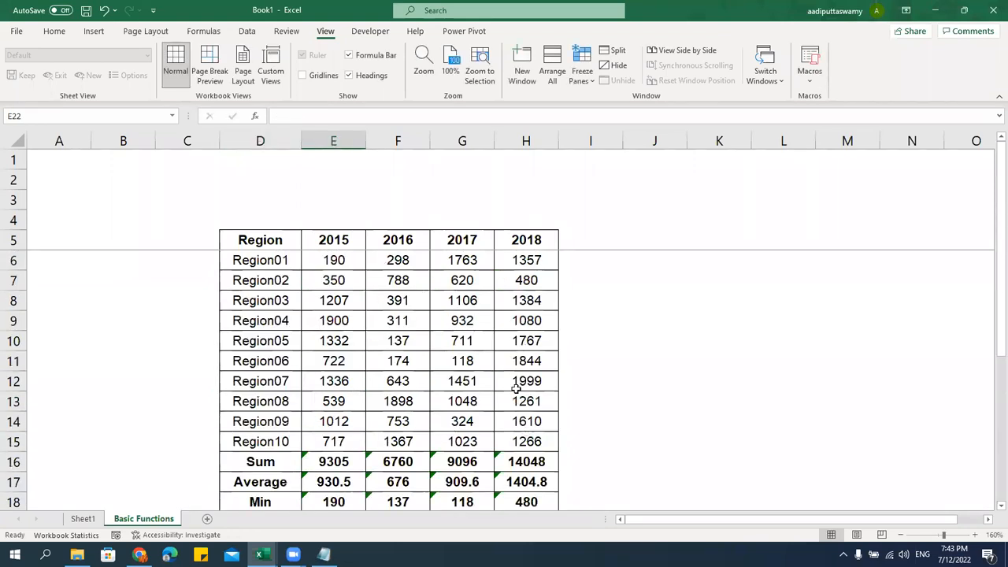
{"action": "left_click", "coordinate": [333, 260]}
{"action": "left_click_drag", "start_coordinate": [339, 337], "coordinate": [337, 437]}
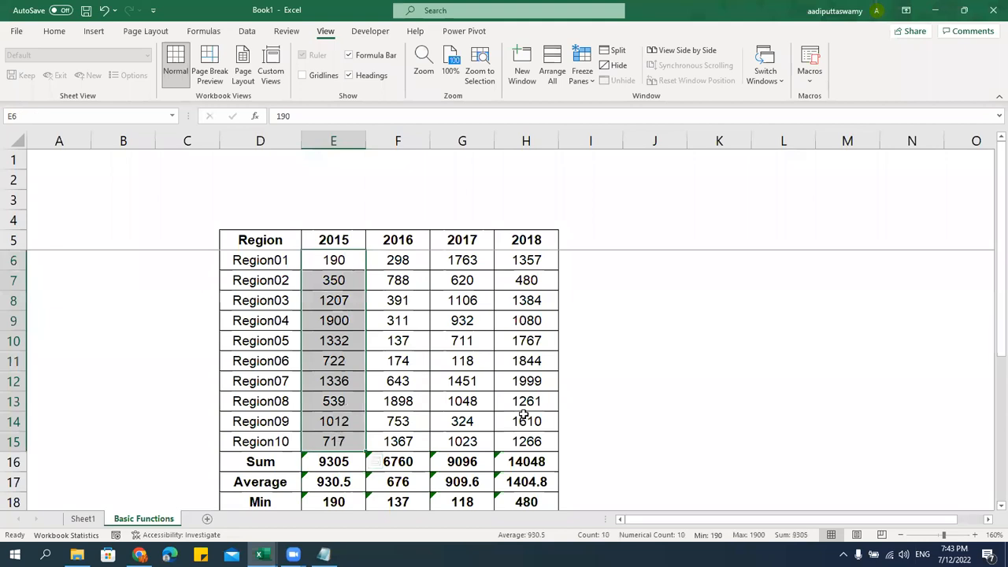
{"action": "scroll", "coordinate": [524, 415], "scroll_direction": "down", "scroll_amount": 4}
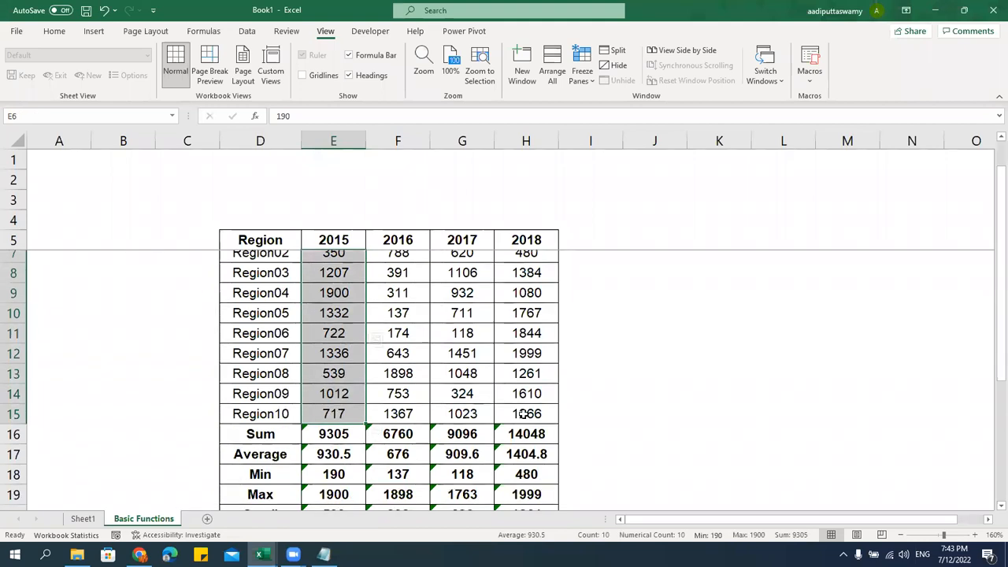
{"action": "left_click", "coordinate": [344, 344]}
{"action": "type", "text": "=coun"}
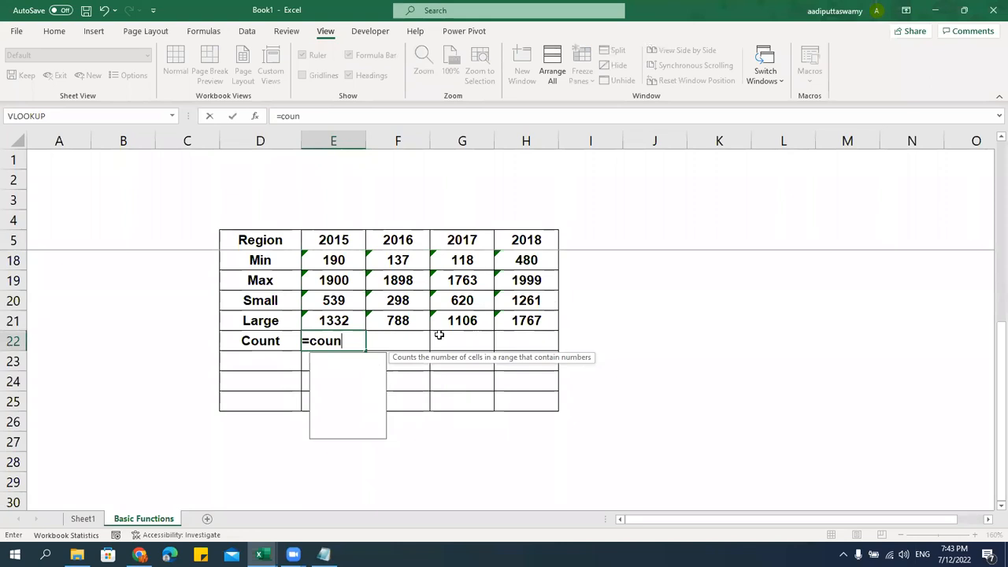
{"action": "key", "text": "Tab"}
{"action": "scroll", "coordinate": [440, 335], "scroll_direction": "up", "scroll_amount": 4}
{"action": "left_click_drag", "start_coordinate": [333, 262], "coordinate": [347, 443]}
{"action": "key", "text": "Return"}
{"action": "left_click", "coordinate": [355, 469]}
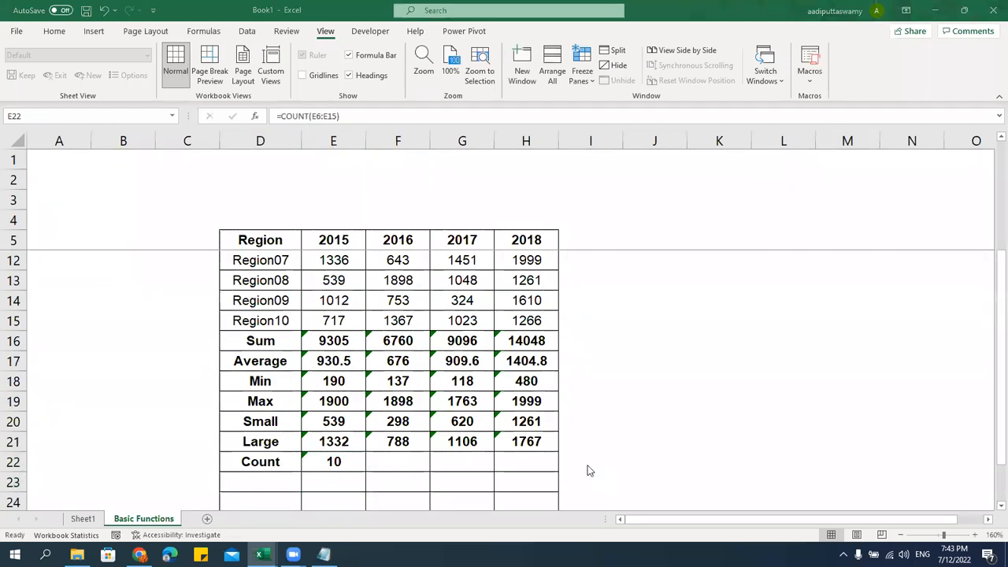
Fill the COUNT formula across to H22, giving 10 for every year
{"action": "left_click", "coordinate": [321, 472]}
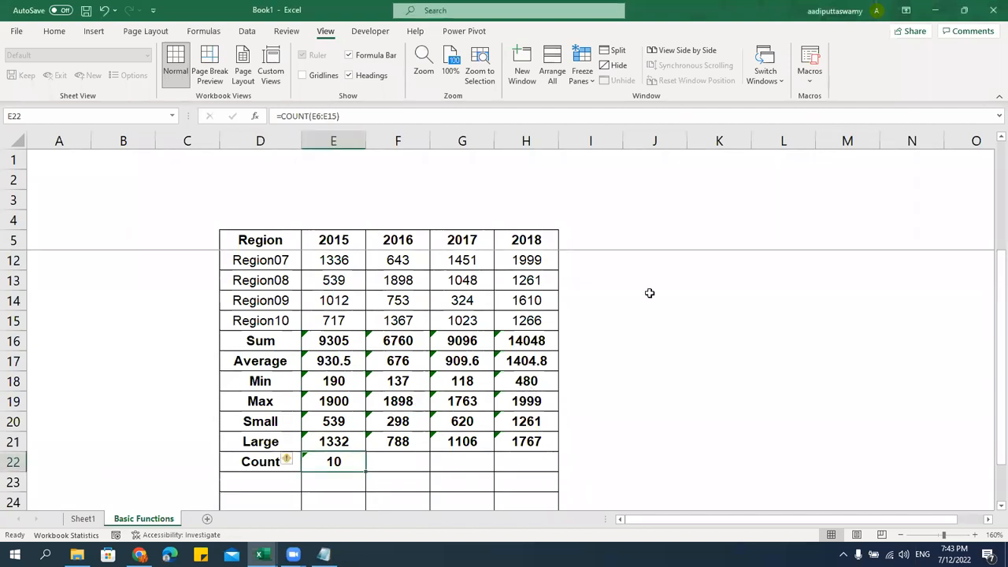
{"action": "left_click", "coordinate": [614, 199]}
{"action": "left_click", "coordinate": [596, 318]}
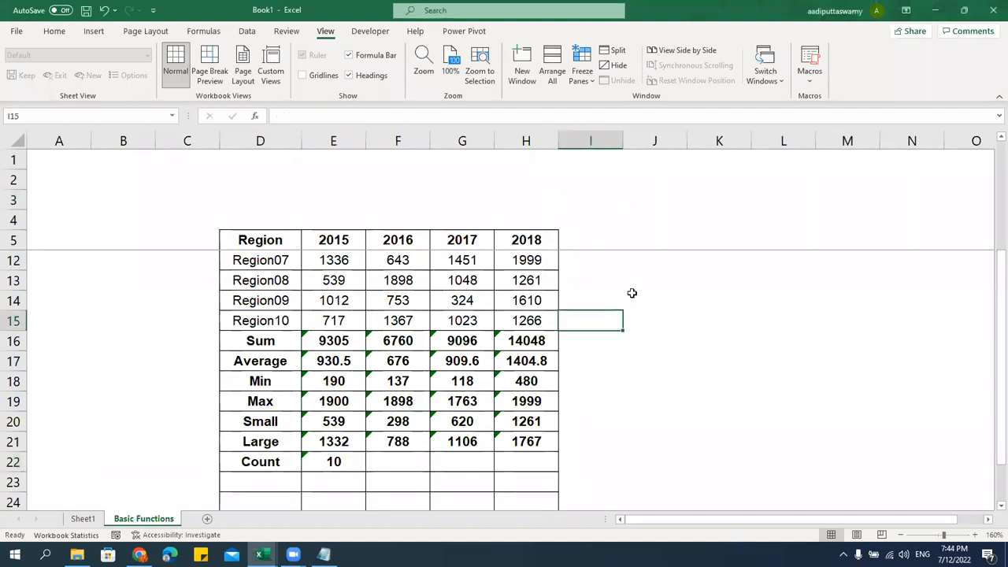
{"action": "left_click", "coordinate": [343, 471]}
{"action": "left_click_drag", "start_coordinate": [366, 471], "coordinate": [557, 471]}
{"action": "left_click", "coordinate": [633, 445]}
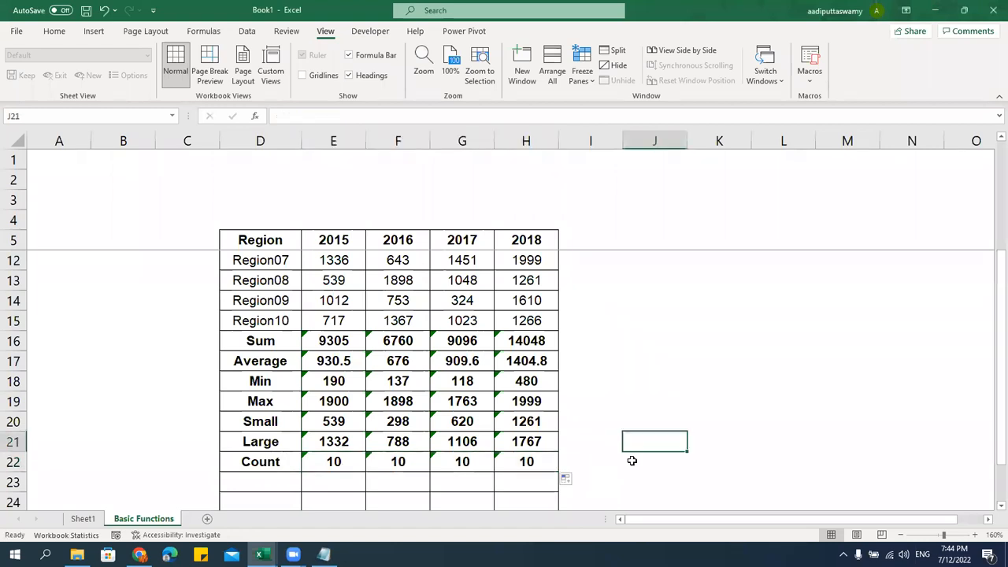
Select the Sum-to-Count results E16:H22 and choose Ignore Error for the omitted-cells warning
{"action": "left_click", "coordinate": [311, 340]}
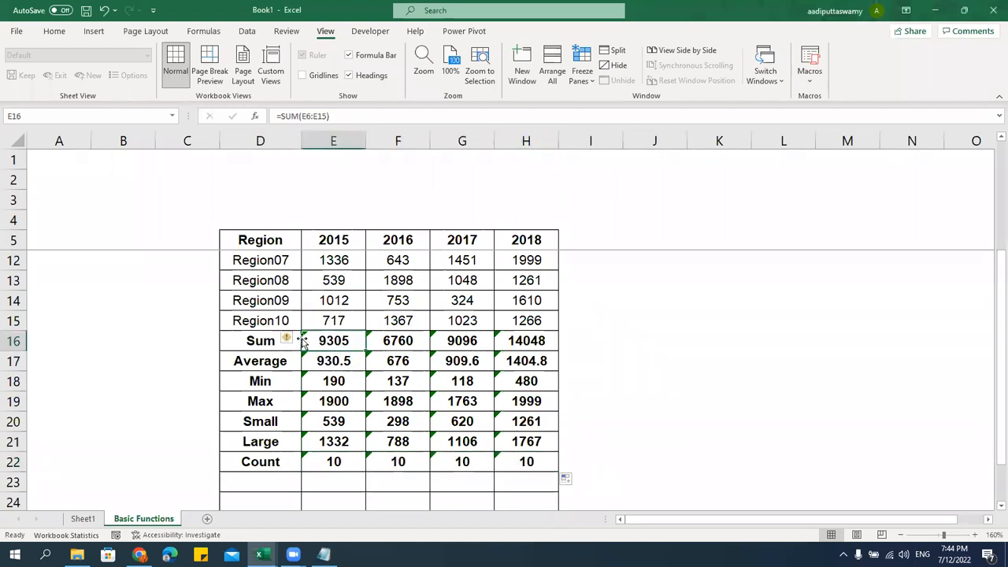
{"action": "left_click", "coordinate": [290, 339]}
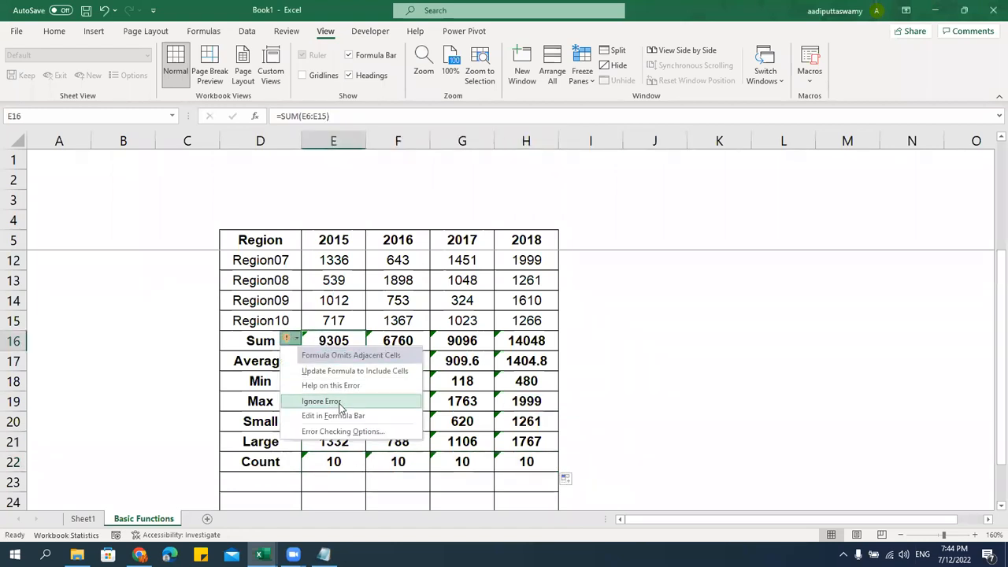
{"action": "left_click", "coordinate": [678, 379]}
{"action": "left_click_drag", "start_coordinate": [340, 339], "coordinate": [539, 462]}
{"action": "left_click", "coordinate": [288, 339]}
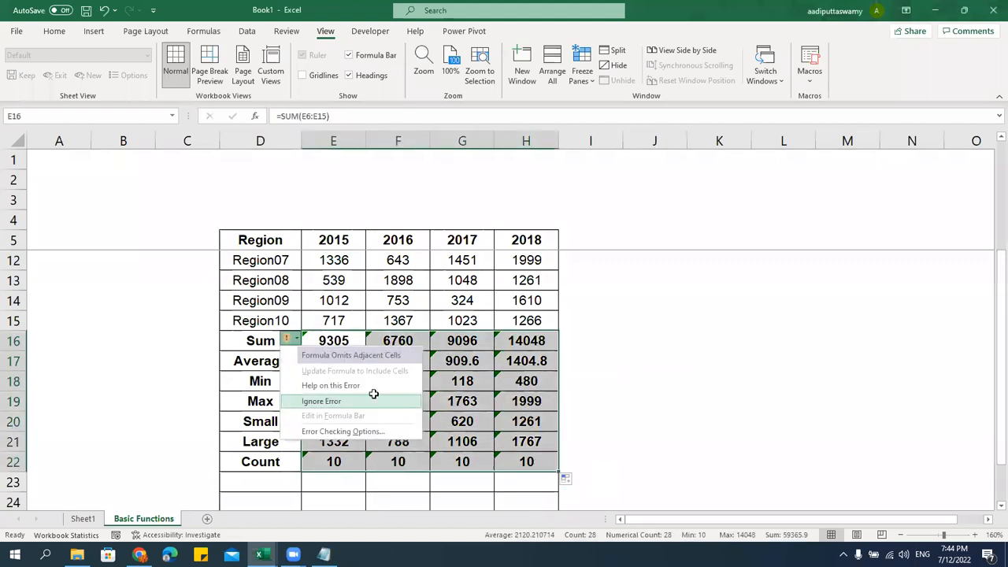
{"action": "left_click", "coordinate": [326, 400]}
{"action": "left_click", "coordinate": [656, 394]}
{"action": "scroll", "coordinate": [594, 356], "scroll_direction": "down", "scroll_amount": 1}
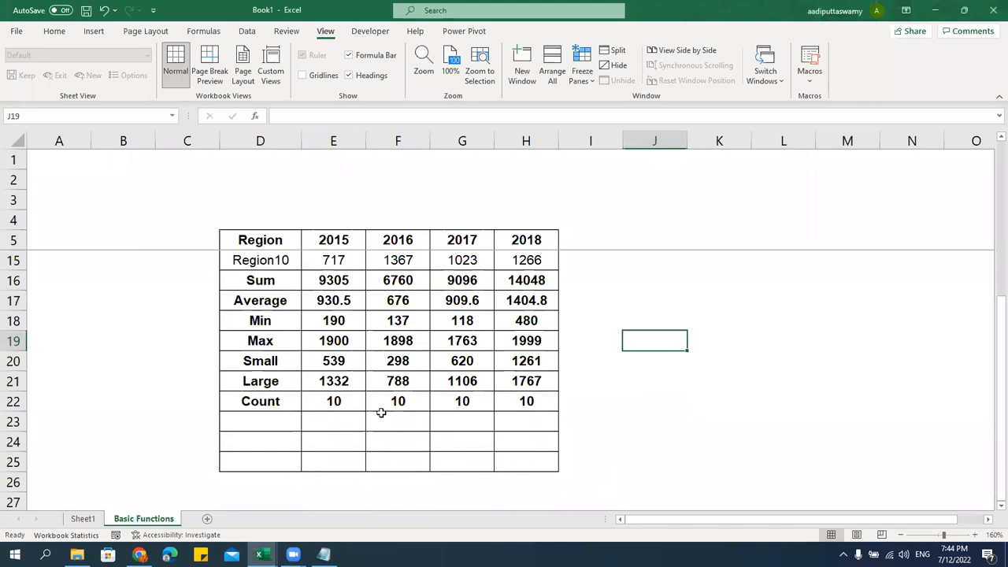
{"action": "left_click", "coordinate": [325, 396]}
{"action": "scroll", "coordinate": [330, 397], "scroll_direction": "up", "scroll_amount": 3}
Delete the values in E7, F10:F11, H12:H13, G14 and G6
{"action": "left_click", "coordinate": [344, 284]}
{"action": "key", "text": "Delete"}
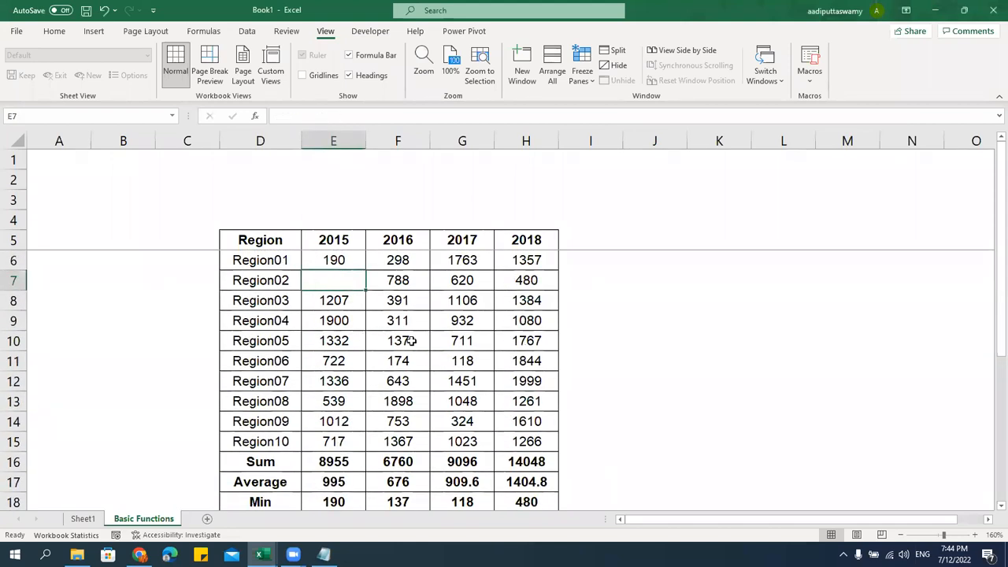
{"action": "left_click_drag", "start_coordinate": [415, 344], "coordinate": [415, 358]}
{"action": "key", "text": "Delete"}
{"action": "left_click_drag", "start_coordinate": [542, 381], "coordinate": [537, 400]}
{"action": "key", "text": "Delete"}
{"action": "left_click_drag", "start_coordinate": [464, 409], "coordinate": [463, 421]}
{"action": "left_click", "coordinate": [476, 422]}
{"action": "key", "text": "Delete"}
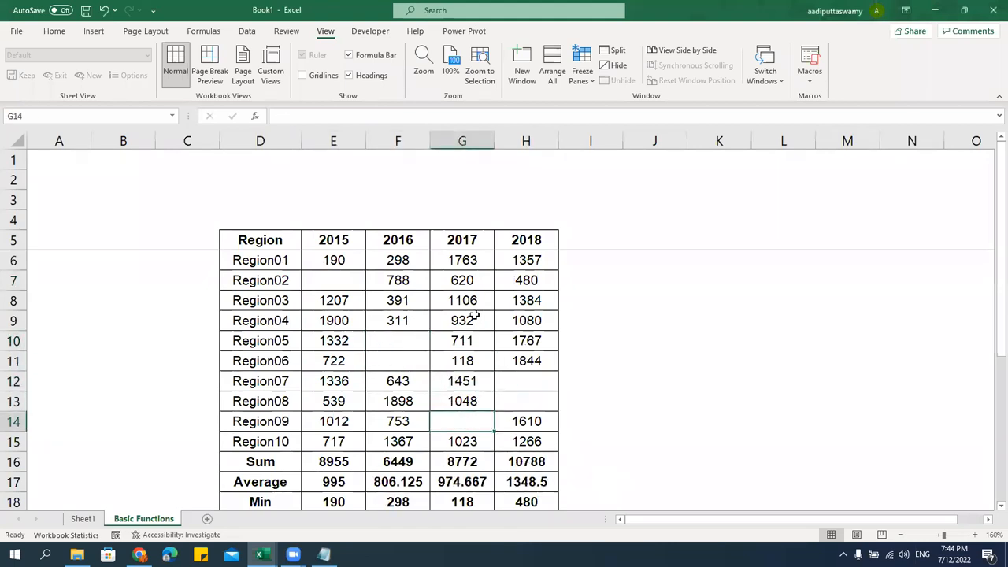
{"action": "left_click", "coordinate": [466, 267]}
{"action": "key", "text": "Delete"}
Inspect the updated Count results and the 2018 Large formula
{"action": "scroll", "coordinate": [537, 378], "scroll_direction": "down", "scroll_amount": 2}
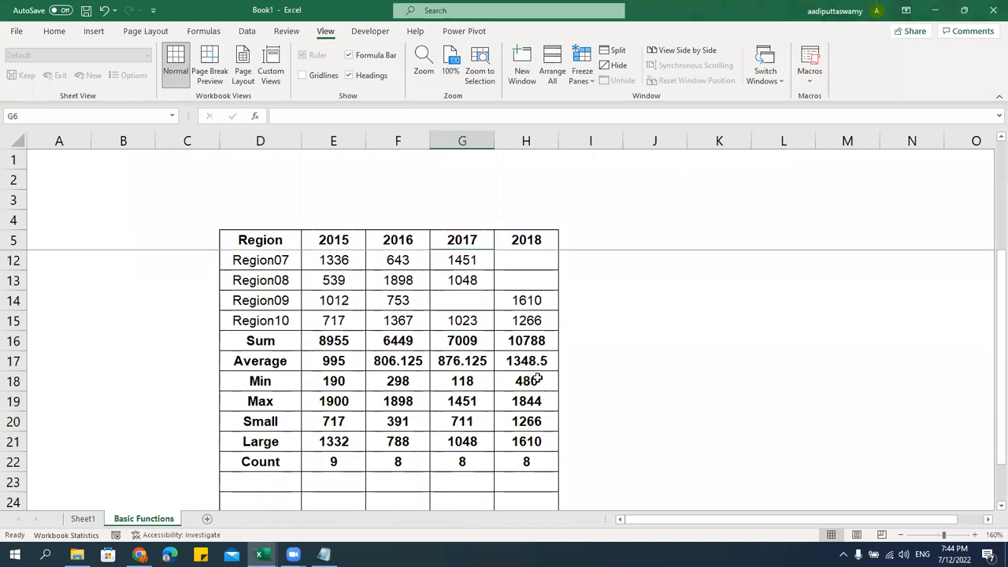
{"action": "left_click", "coordinate": [333, 463]}
{"action": "left_click", "coordinate": [398, 462]}
{"action": "left_click", "coordinate": [463, 460]}
{"action": "left_click", "coordinate": [524, 443]}
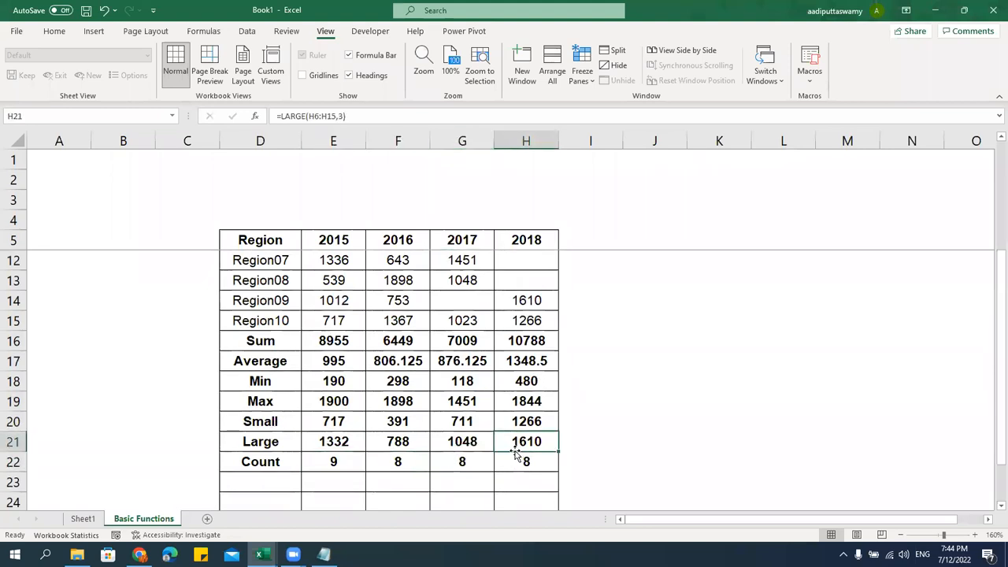
{"action": "scroll", "coordinate": [478, 335], "scroll_direction": "up", "scroll_amount": 2}
Delete Region02's 2016 value in F7 and Region04–05's 2018 values in H9:H10
{"action": "left_click", "coordinate": [413, 288]}
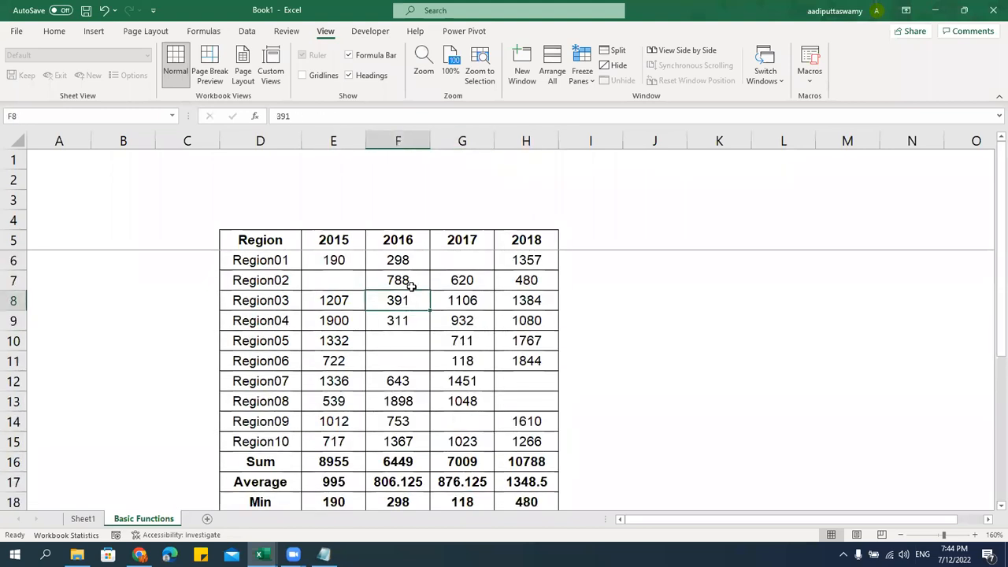
{"action": "key", "text": "Delete"}
{"action": "left_click_drag", "start_coordinate": [540, 322], "coordinate": [551, 342]}
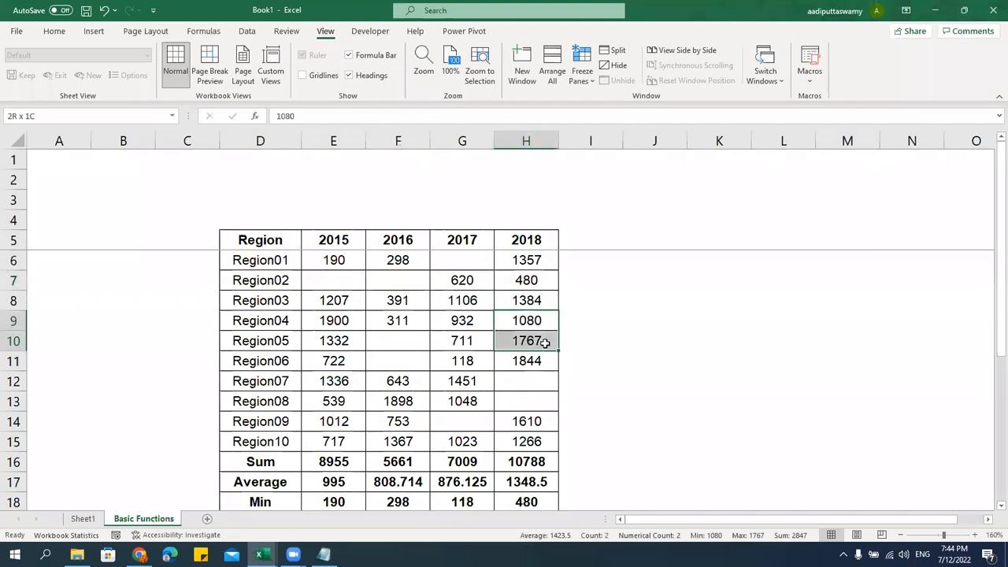
{"action": "key", "text": "Delete"}
{"action": "left_click", "coordinate": [652, 360]}
Select the Count results, now 9, 7, 8 and 6, and the Count label
{"action": "scroll", "coordinate": [662, 369], "scroll_direction": "down", "scroll_amount": 3}
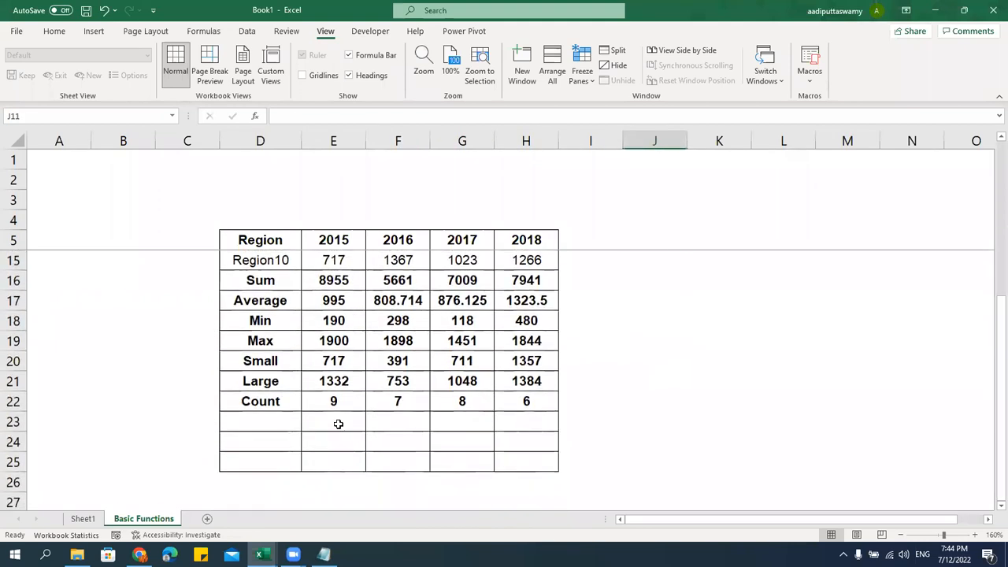
{"action": "left_click", "coordinate": [359, 406]}
{"action": "left_click_drag", "start_coordinate": [359, 406], "coordinate": [538, 402]}
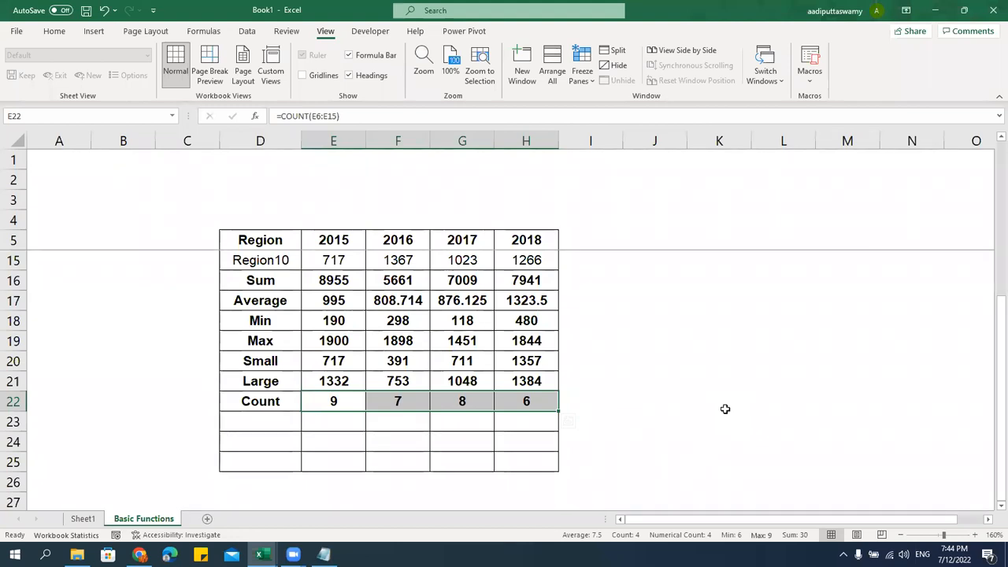
{"action": "left_click", "coordinate": [275, 409]}
Add a 'Countblank' label row under Count and point out each year's blank region cells
{"action": "left_click", "coordinate": [298, 429]}
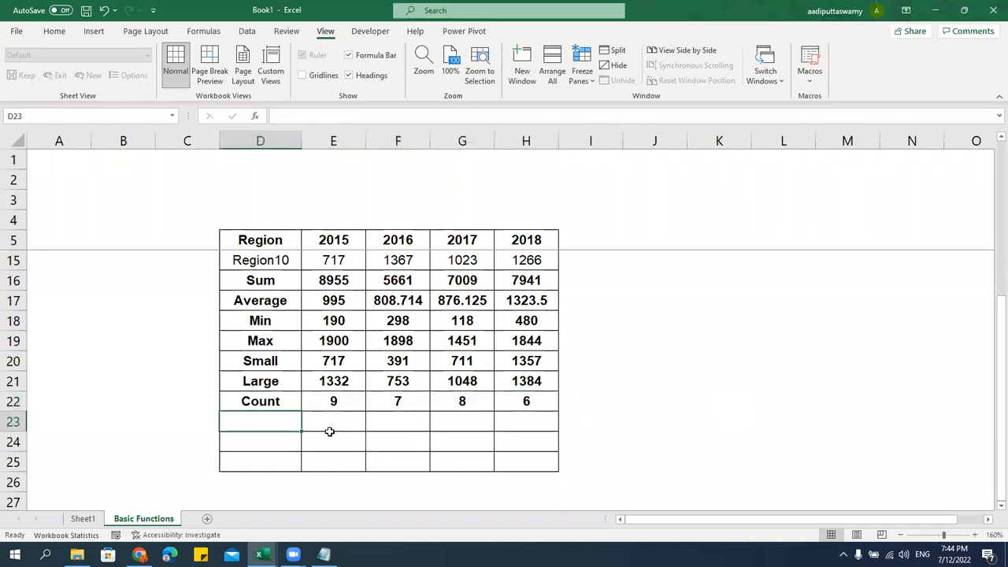
{"action": "type", "text": "Countblank"}
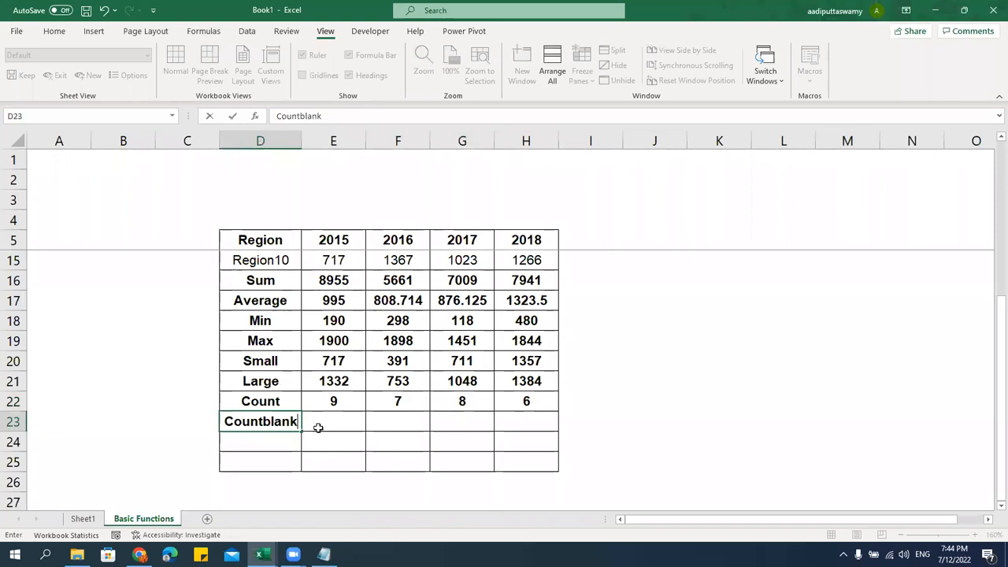
{"action": "key", "text": "Return"}
{"action": "key", "text": "Up"}
{"action": "left_click", "coordinate": [318, 428]}
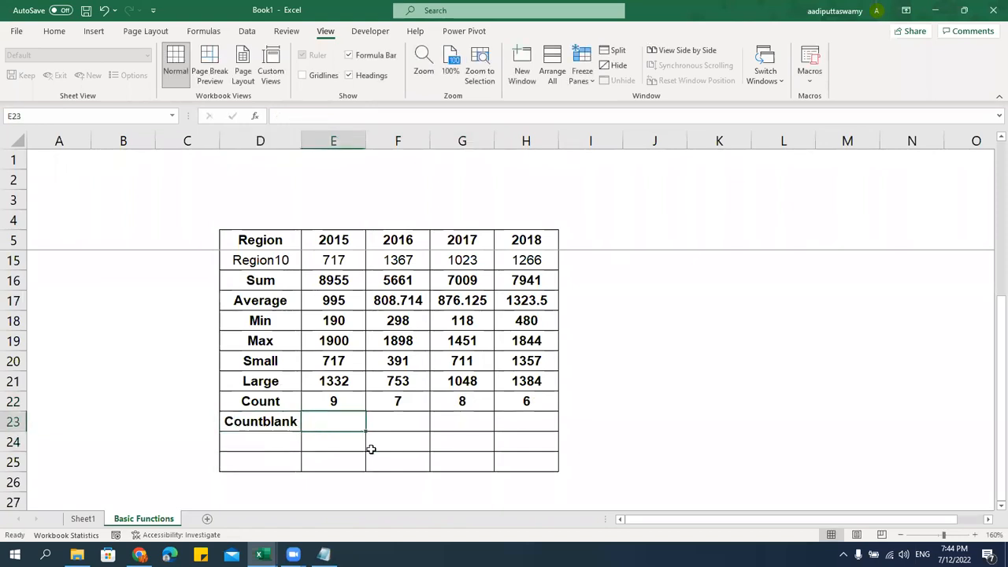
{"action": "scroll", "coordinate": [371, 449], "scroll_direction": "up", "scroll_amount": 3}
{"action": "left_click", "coordinate": [346, 281]}
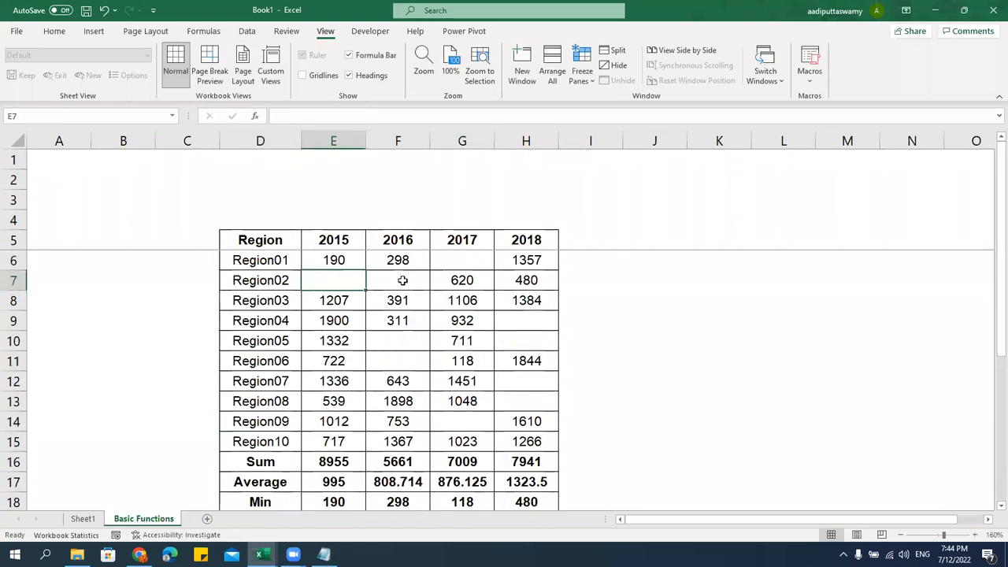
{"action": "left_click", "coordinate": [402, 281]}
{"action": "left_click", "coordinate": [464, 263]}
{"action": "left_click", "coordinate": [540, 323]}
{"action": "scroll", "coordinate": [418, 398], "scroll_direction": "down", "scroll_amount": 3}
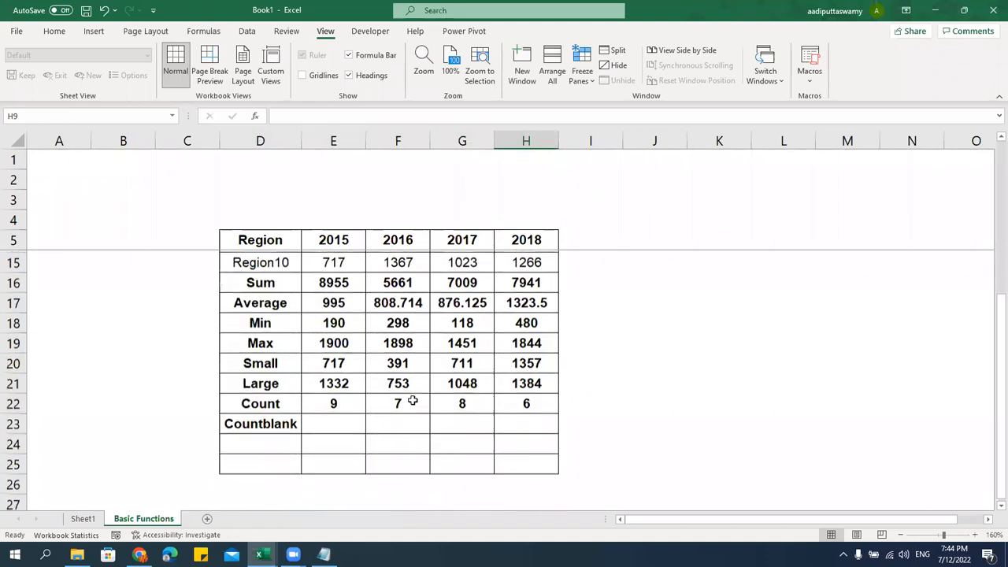
{"action": "left_click", "coordinate": [344, 422]}
Enter =COUNTBLANK(E6:E15) in E23 and fill it right to H23
{"action": "type", "text": "="}
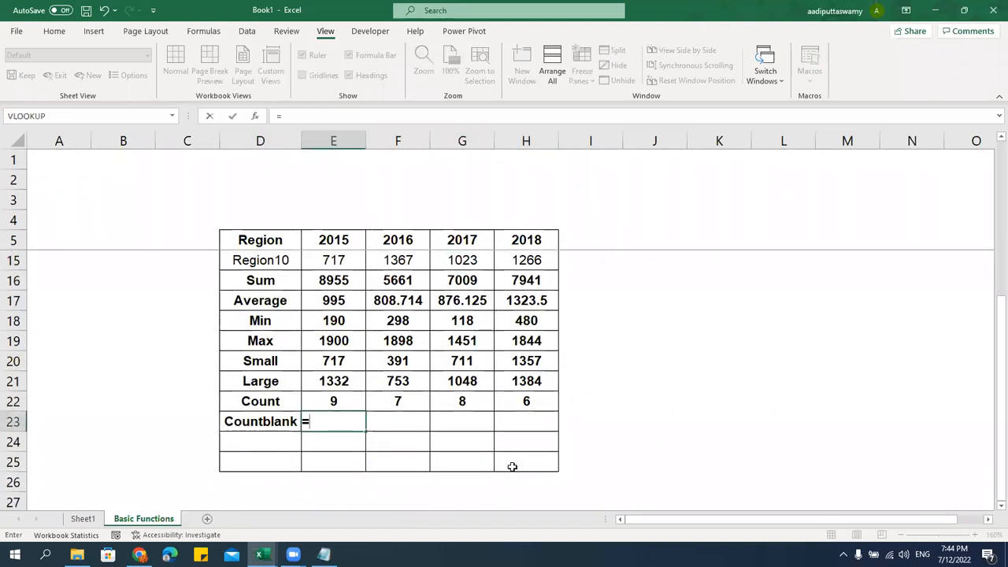
{"action": "type", "text": "countb"}
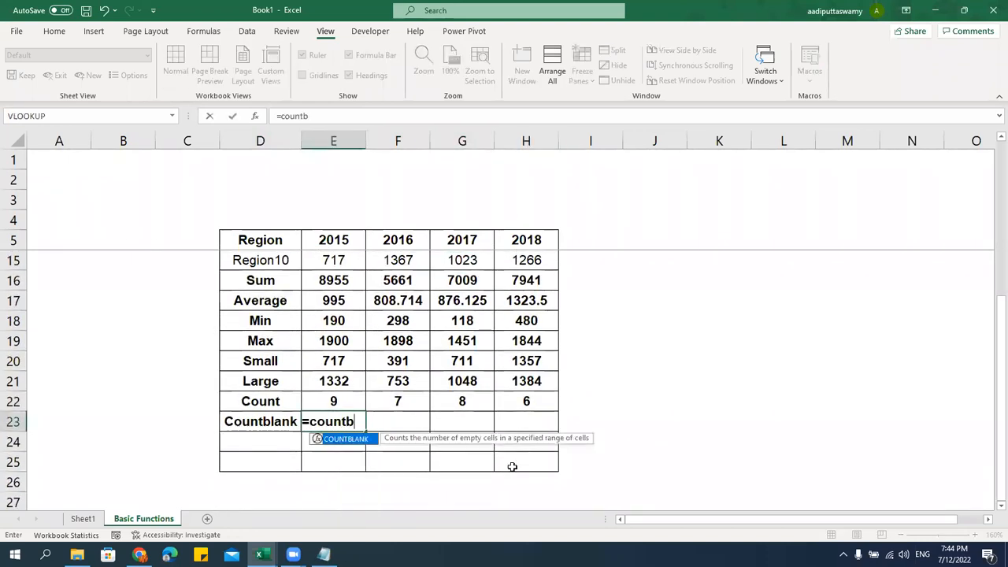
{"action": "key", "text": "Tab"}
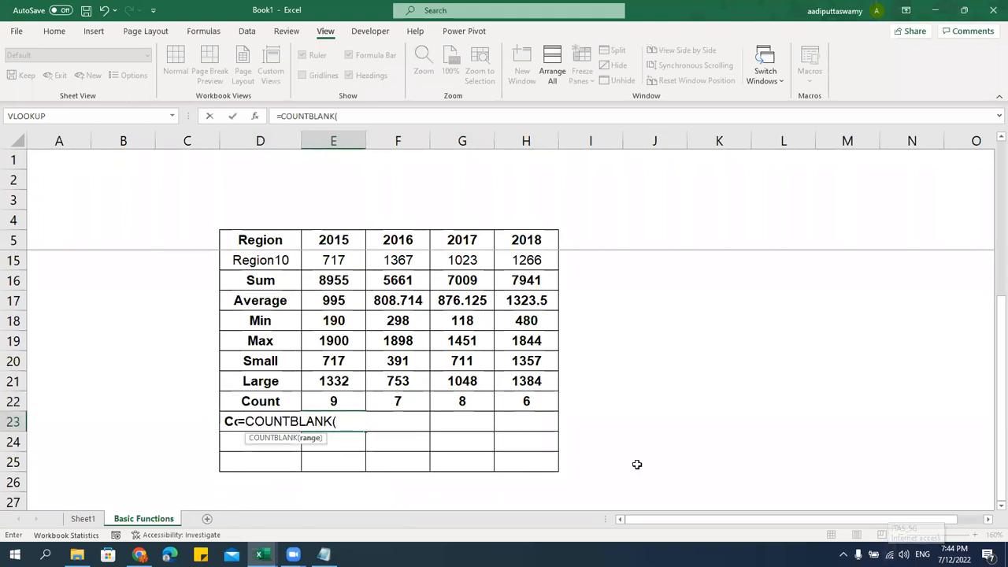
{"action": "scroll", "coordinate": [461, 333], "scroll_direction": "up", "scroll_amount": 3}
{"action": "left_click_drag", "start_coordinate": [342, 268], "coordinate": [339, 438]}
{"action": "key", "text": "Return"}
{"action": "key", "text": "Up"}
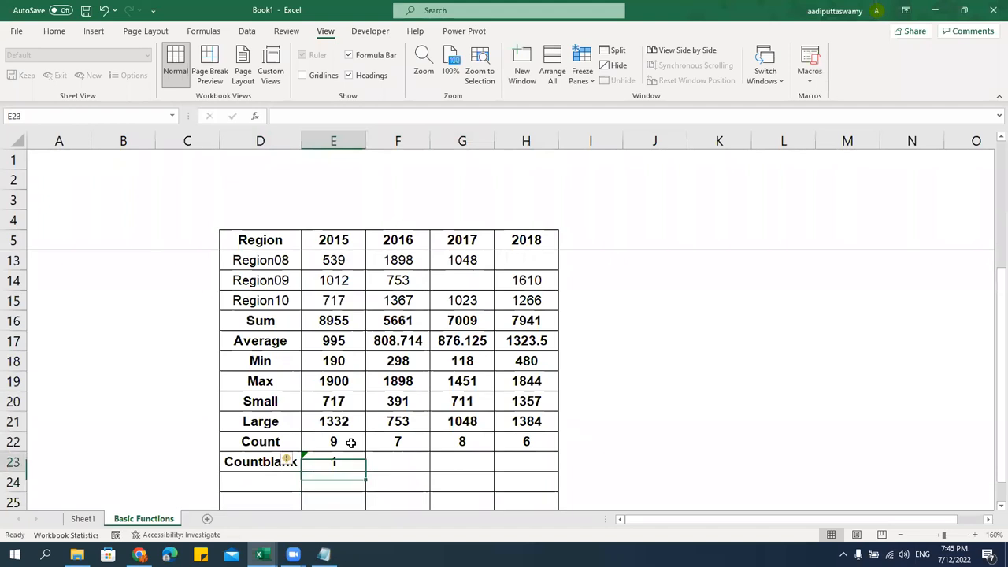
{"action": "key", "text": "shift+Right"}
{"action": "key", "text": "shift+Right"}
{"action": "key", "text": "shift+Right"}
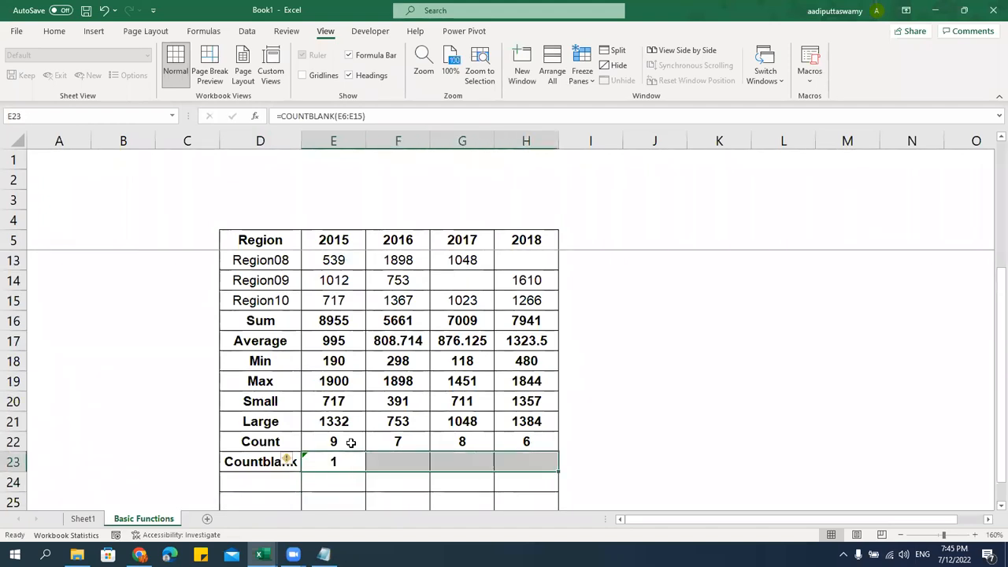
{"action": "key", "text": "ctrl+r"}
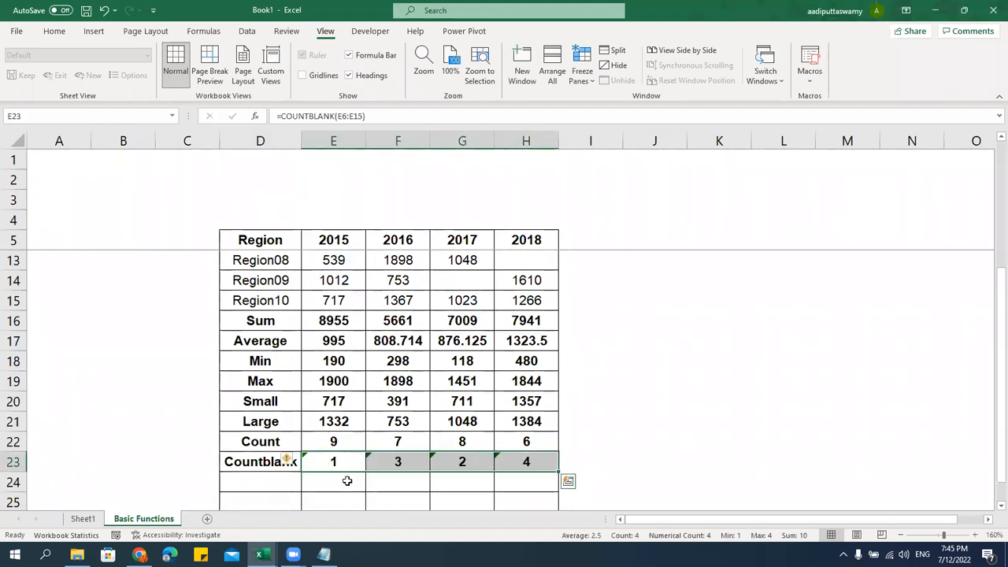
Ignore the omitted-adjacent-cells error flag and check the 2016 Countblank formula
{"action": "left_click", "coordinate": [294, 460]}
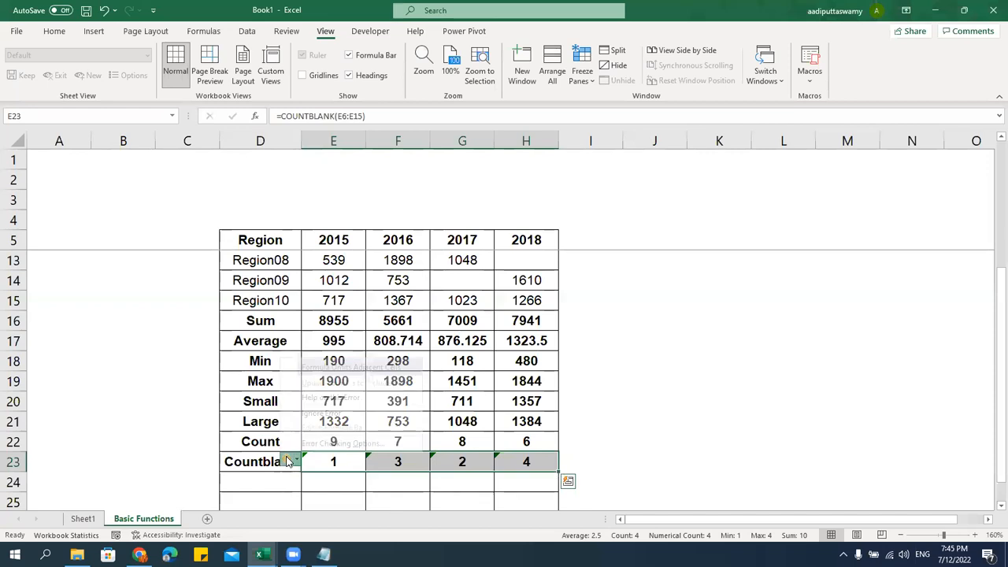
{"action": "left_click", "coordinate": [319, 411]}
{"action": "left_click", "coordinate": [618, 441]}
{"action": "scroll", "coordinate": [607, 438], "scroll_direction": "down", "scroll_amount": 2}
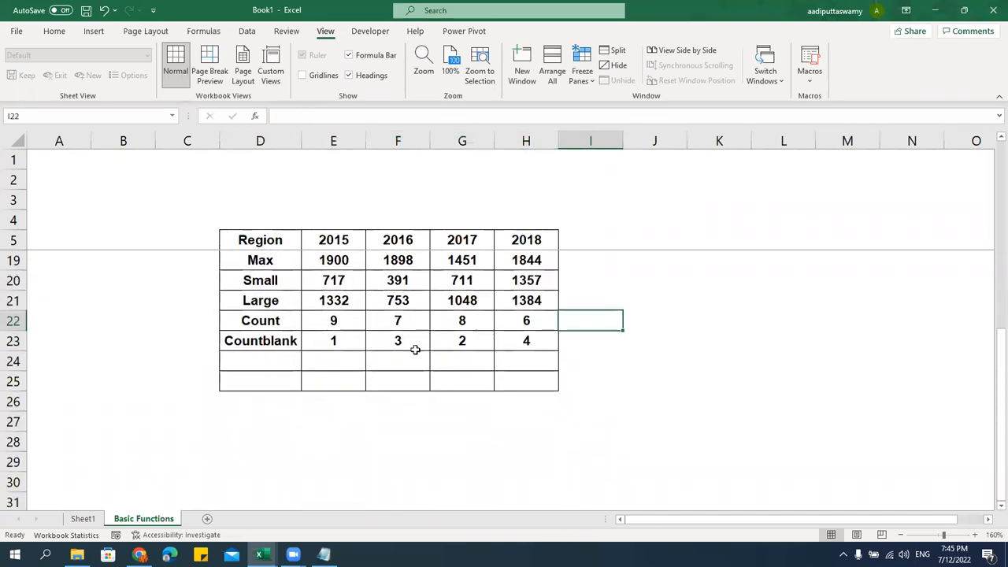
{"action": "left_click", "coordinate": [408, 345]}
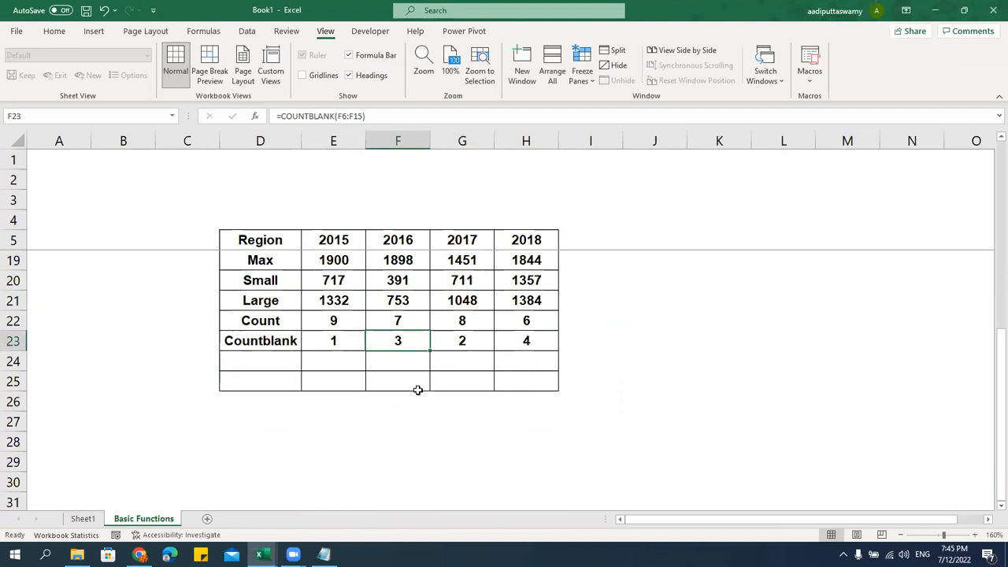
{"action": "left_click", "coordinate": [287, 373]}
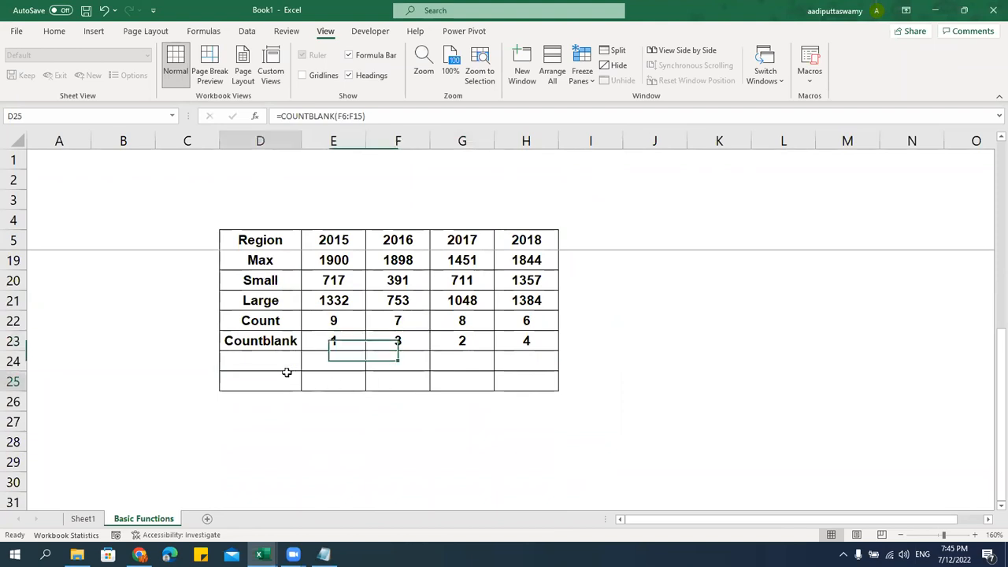
{"action": "left_click", "coordinate": [294, 363]}
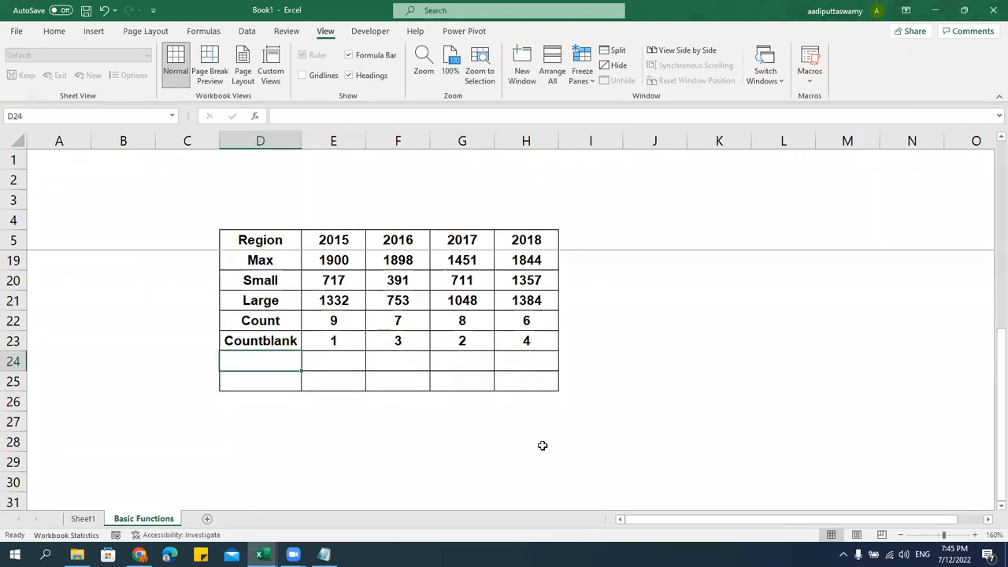
Enter the 'CountA' label in D24 below Countblank
{"action": "type", "text": "Counta"}
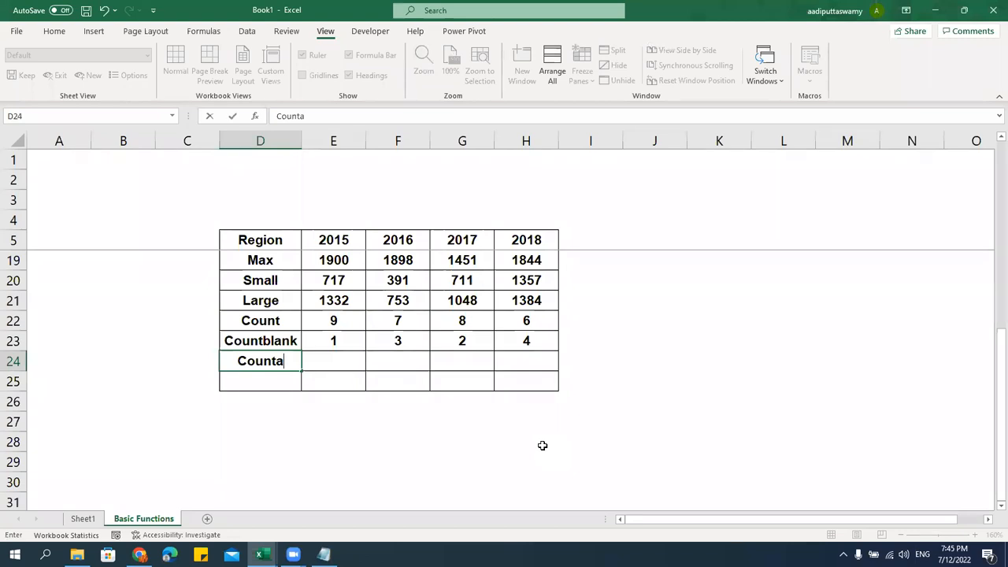
{"action": "key", "text": "BackSpace"}
{"action": "type", "text": "A"}
{"action": "key", "text": "Return"}
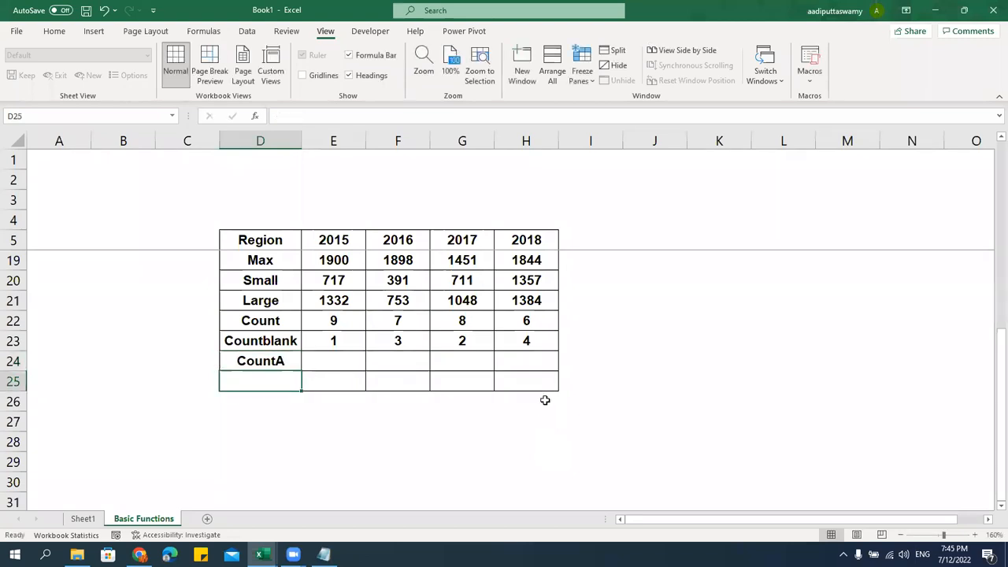
{"action": "left_click", "coordinate": [281, 327]}
{"action": "left_click", "coordinate": [275, 363]}
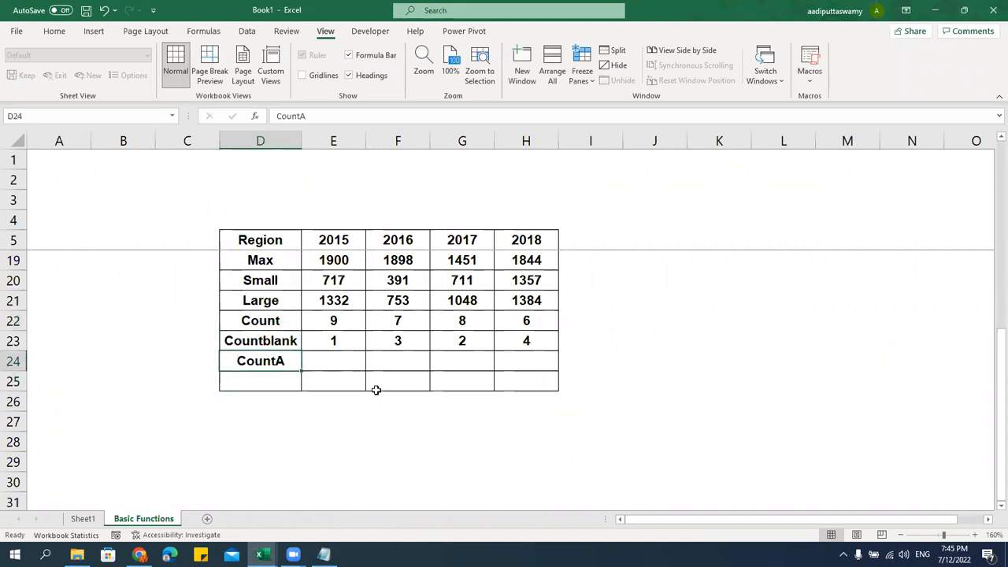
Clear everything, including stray borders, from the leftover rows D25:I27
{"action": "left_click_drag", "start_coordinate": [239, 377], "coordinate": [610, 423]}
{"action": "key", "text": "alt+e"}
{"action": "key", "text": "a"}
{"action": "key", "text": "a"}
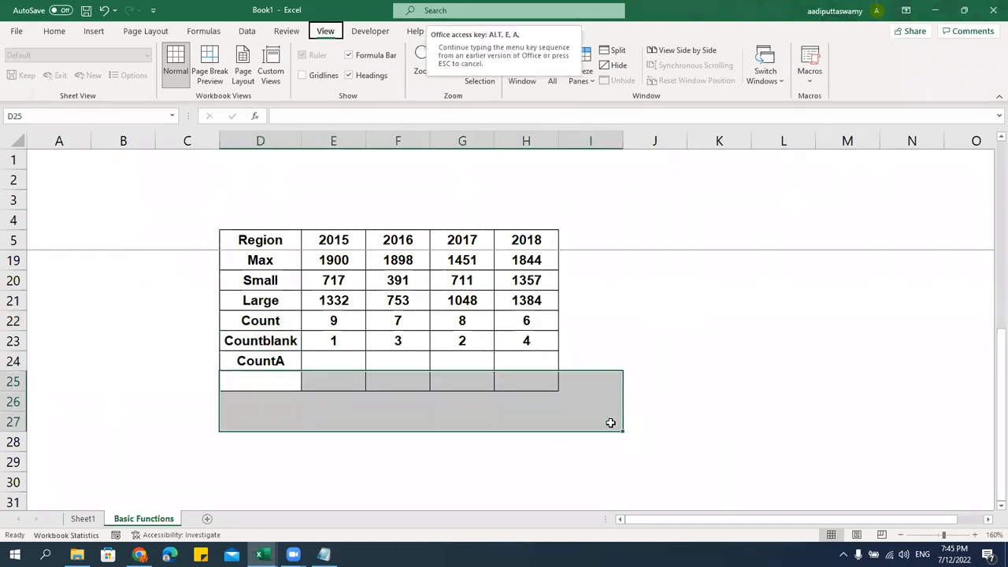
{"action": "left_click", "coordinate": [274, 325]}
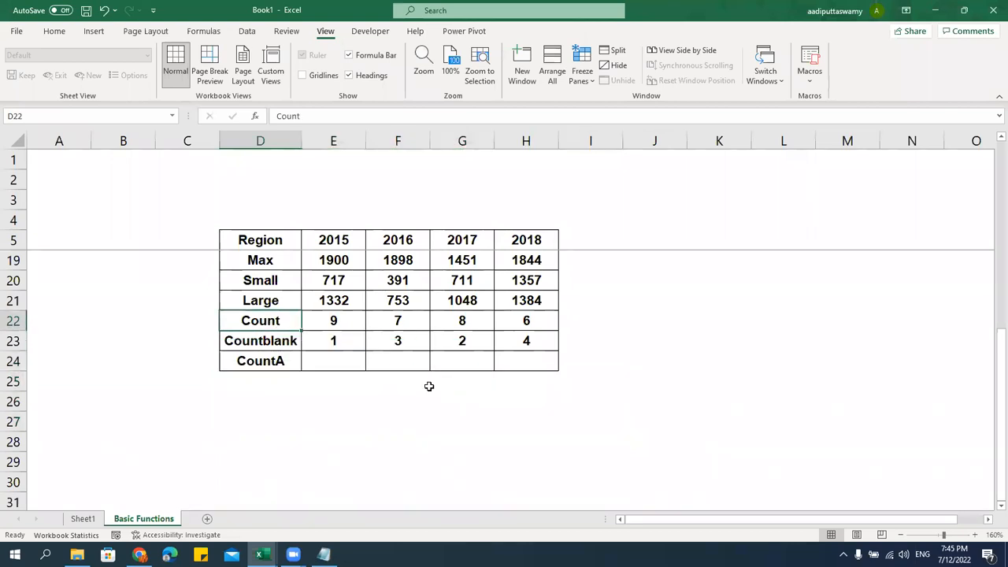
Add notes '>>> Only Numbers', '>>> Only Blank Cells' and '>>> Count Alpha Numeric' in I22:I24
{"action": "left_click", "coordinate": [574, 321]}
{"action": "type", "text": ">>> "}
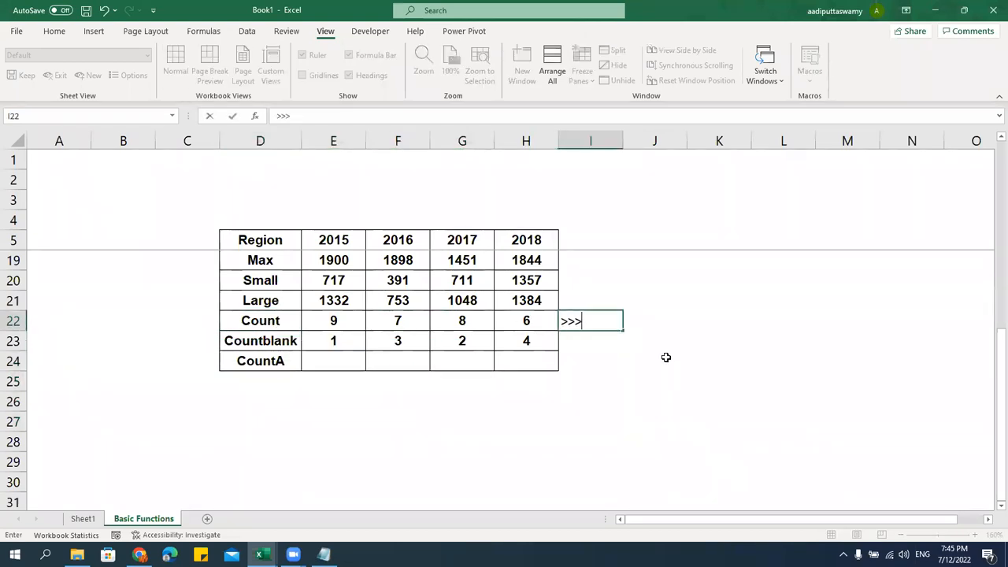
{"action": "type", "text": "Only Numbers"}
{"action": "key", "text": "ctrl+Return"}
{"action": "key", "text": "Return"}
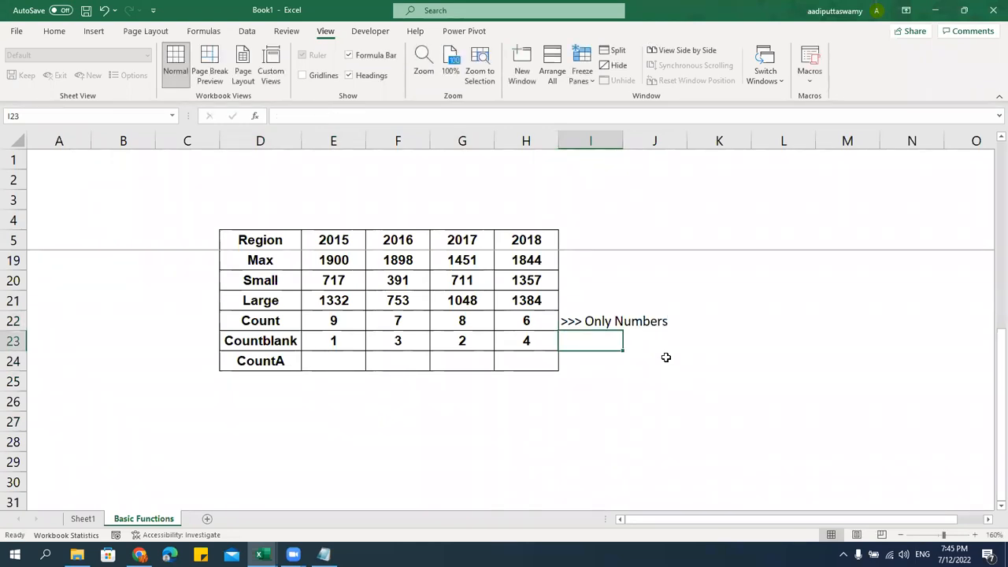
{"action": "type", "text": ">>> Only "}
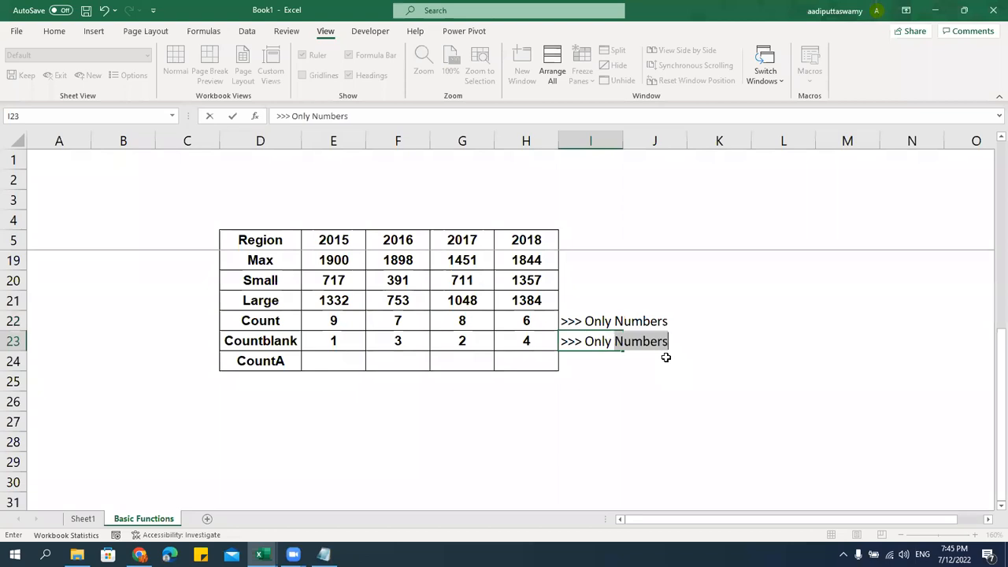
{"action": "type", "text": "Blan"}
{"action": "key", "text": "BackSpace"}
{"action": "type", "text": "ank"}
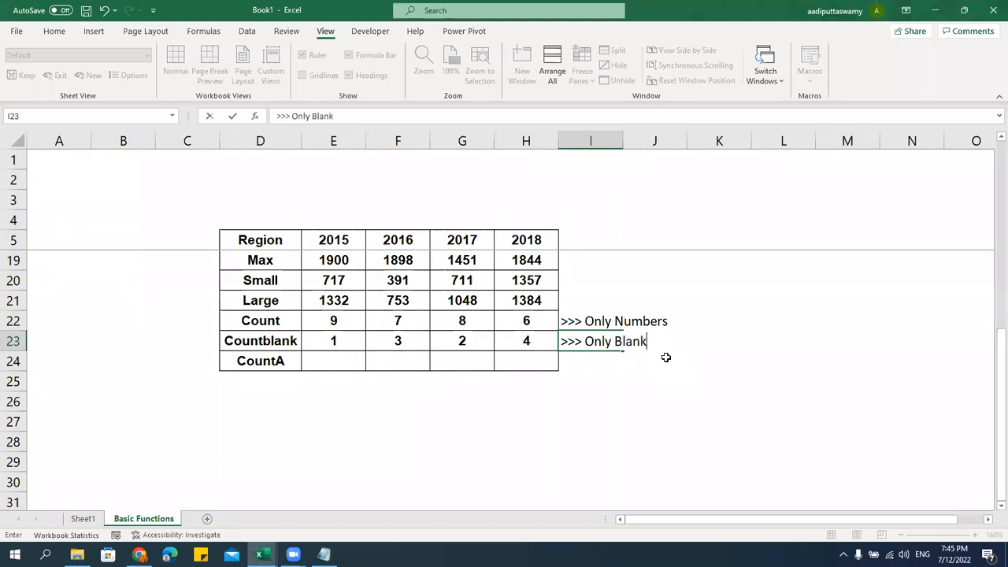
{"action": "type", "text": " Cells"}
{"action": "key", "text": "Return"}
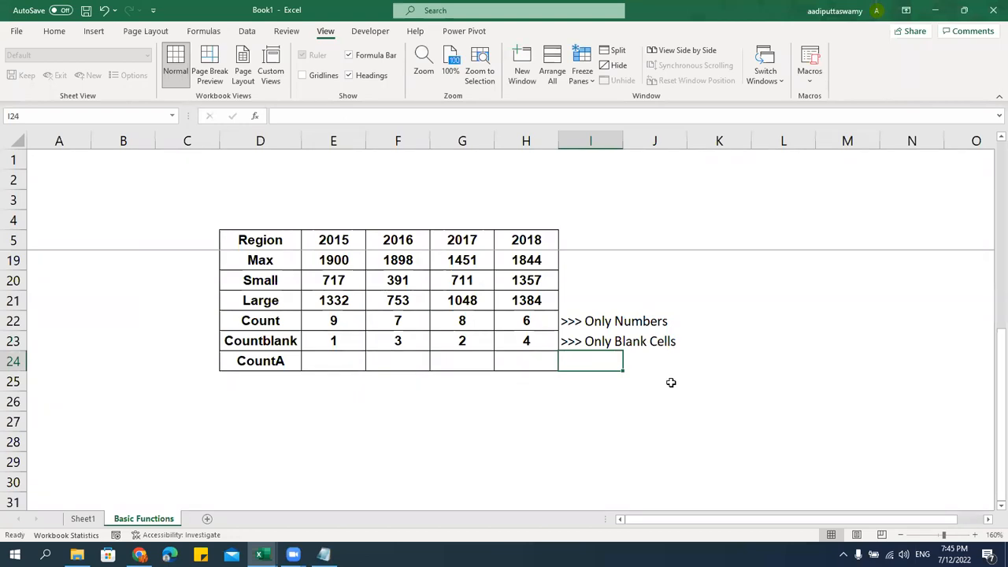
{"action": "type", "text": ">>> "}
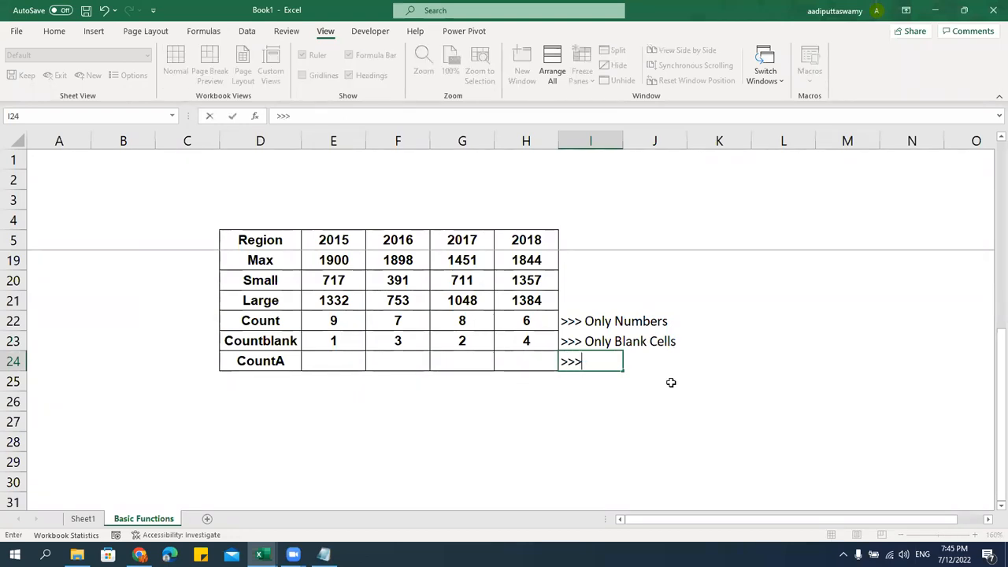
{"action": "type", "text": "Count"}
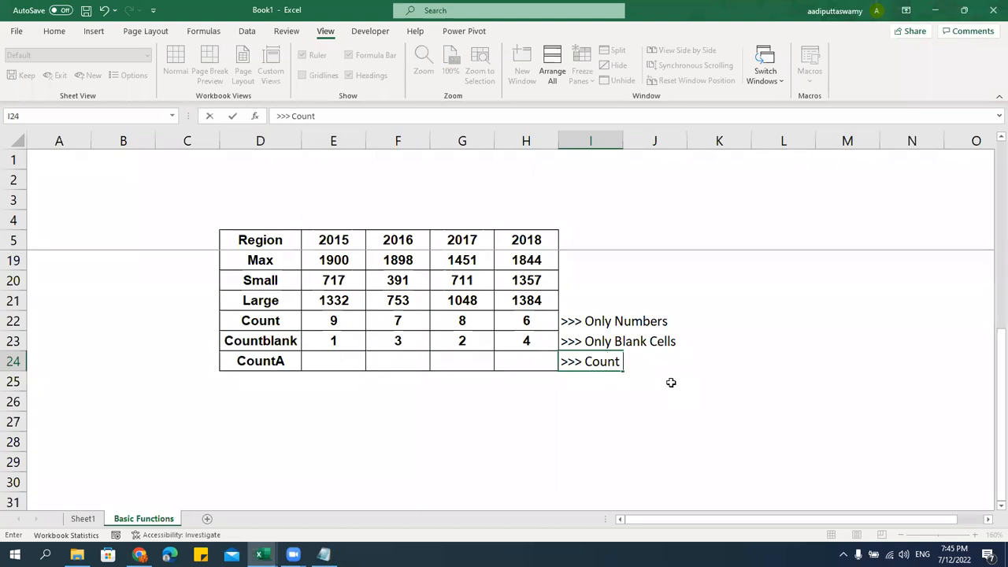
{"action": "type", "text": " Alapha Nume"}
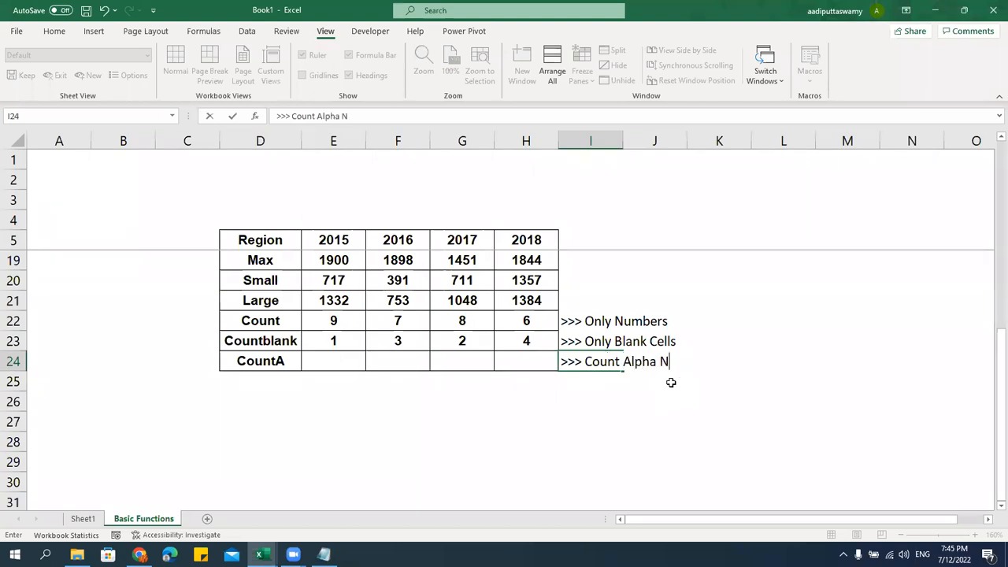
{"action": "type", "text": "ric"}
{"action": "key", "text": "Return"}
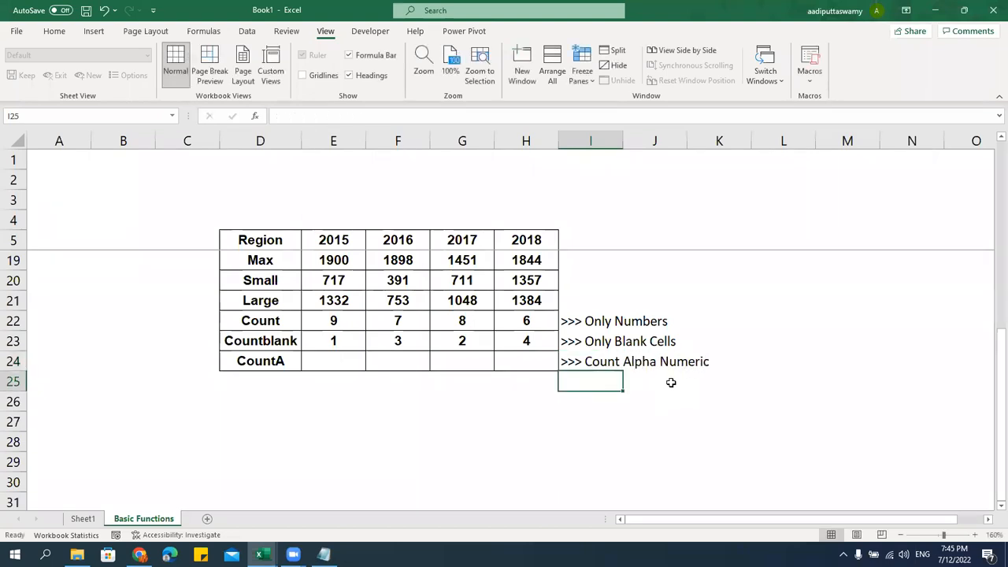
{"action": "left_click", "coordinate": [361, 362]}
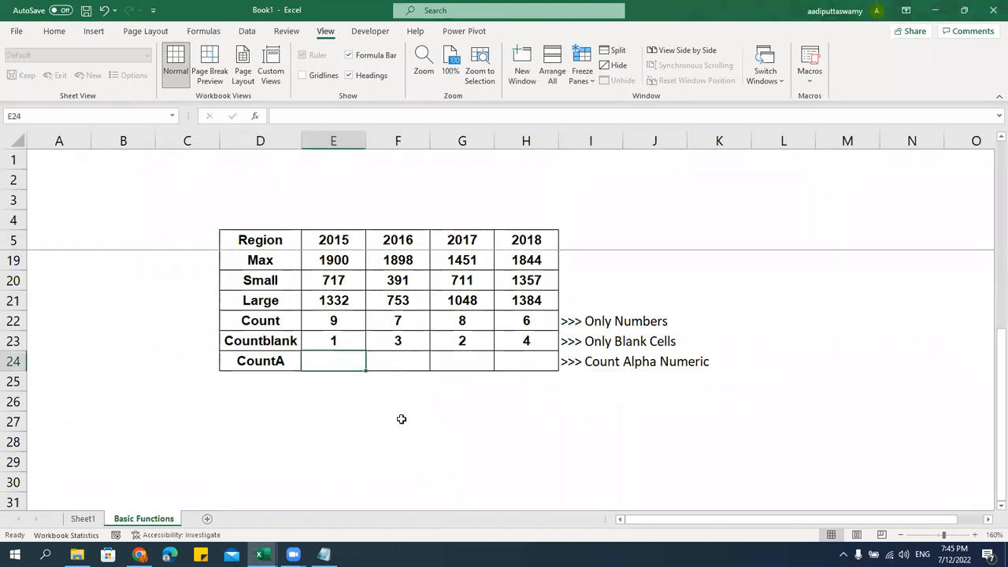
{"action": "scroll", "coordinate": [401, 418], "scroll_direction": "up", "scroll_amount": 5}
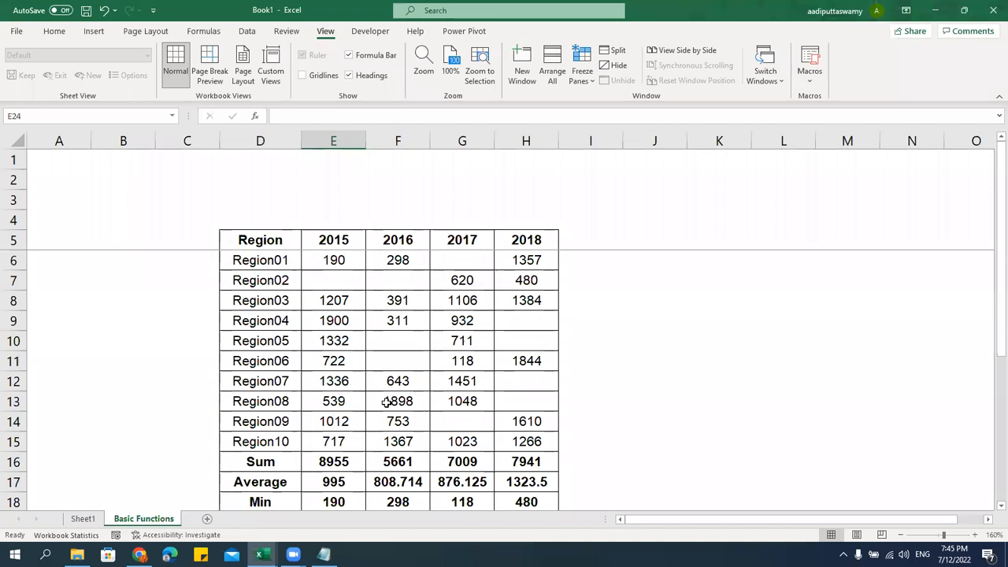
{"action": "scroll", "coordinate": [386, 402], "scroll_direction": "down", "scroll_amount": 2}
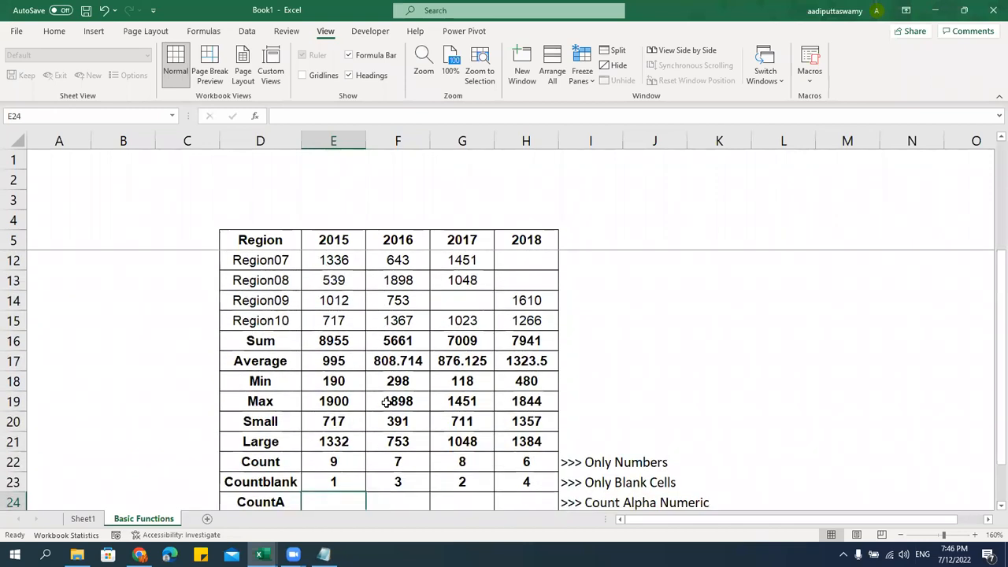
{"action": "left_click", "coordinate": [332, 463]}
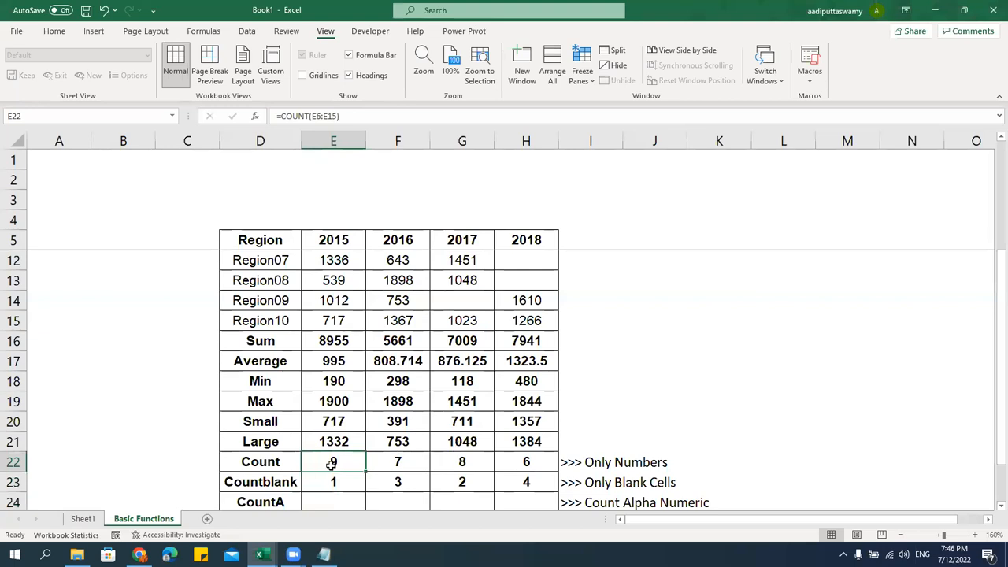
{"action": "scroll", "coordinate": [383, 469], "scroll_direction": "up", "scroll_amount": 2}
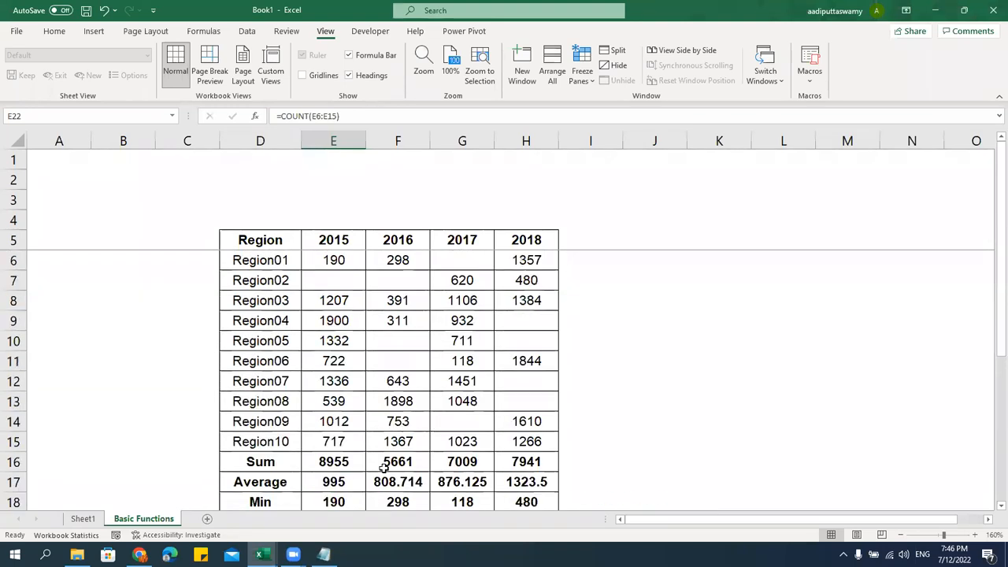
{"action": "left_click", "coordinate": [355, 326]}
{"action": "type", "text": "ita"}
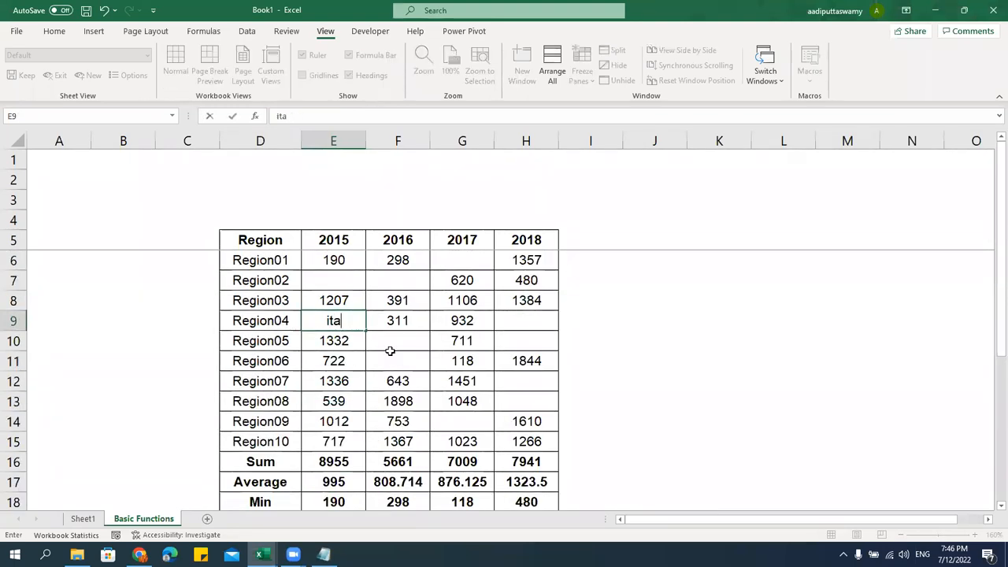
{"action": "type", "text": "s"}
{"action": "key", "text": "Return"}
{"action": "scroll", "coordinate": [396, 426], "scroll_direction": "down", "scroll_amount": 1}
{"action": "scroll", "coordinate": [395, 425], "scroll_direction": "down", "scroll_amount": 3}
{"action": "left_click", "coordinate": [332, 401]}
{"action": "scroll", "coordinate": [343, 422], "scroll_direction": "up", "scroll_amount": 3}
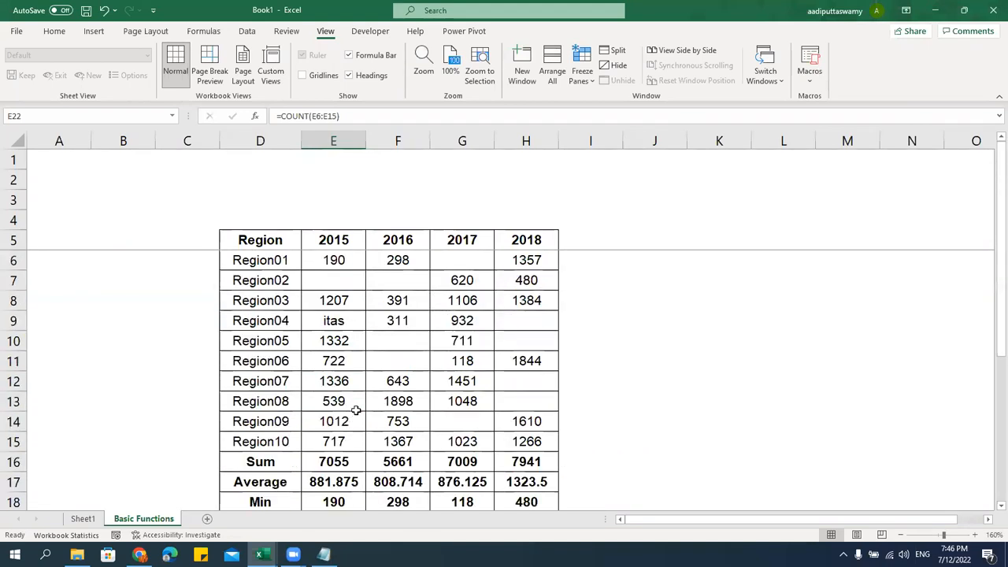
{"action": "left_click", "coordinate": [343, 370]}
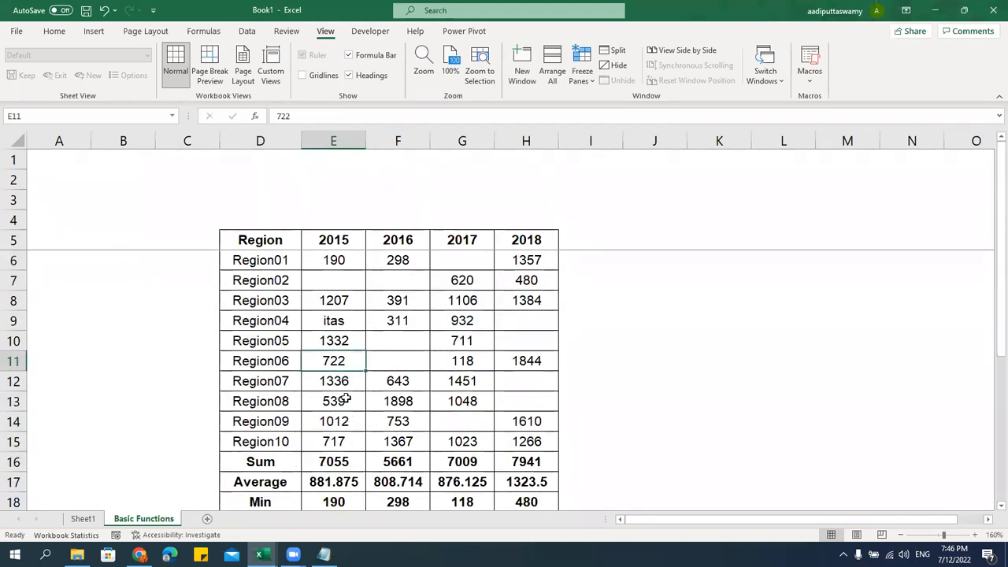
{"action": "left_click", "coordinate": [341, 398]}
{"action": "double_click", "coordinate": [346, 400]}
{"action": "key", "text": "BackSpace"}
{"action": "key", "text": "BackSpace"}
{"action": "key", "text": "BackSpace"}
{"action": "type", "text": "itech"}
{"action": "key", "text": "Return"}
{"action": "scroll", "coordinate": [346, 400], "scroll_direction": "down", "scroll_amount": 2}
{"action": "left_click", "coordinate": [333, 420]}
{"action": "scroll", "coordinate": [346, 398], "scroll_direction": "down", "scroll_amount": 1}
{"action": "left_click", "coordinate": [345, 397]}
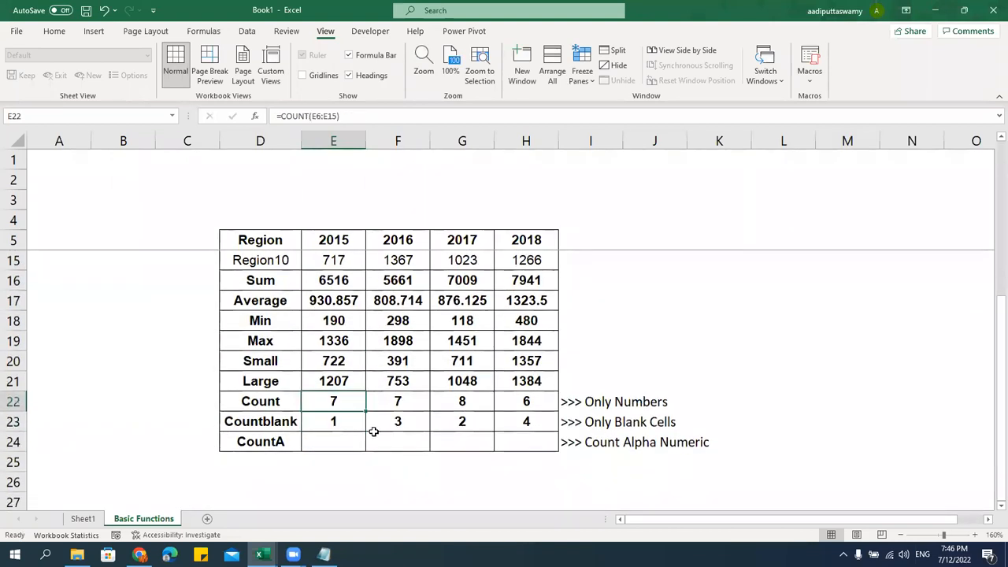
{"action": "scroll", "coordinate": [370, 434], "scroll_direction": "up", "scroll_amount": 3}
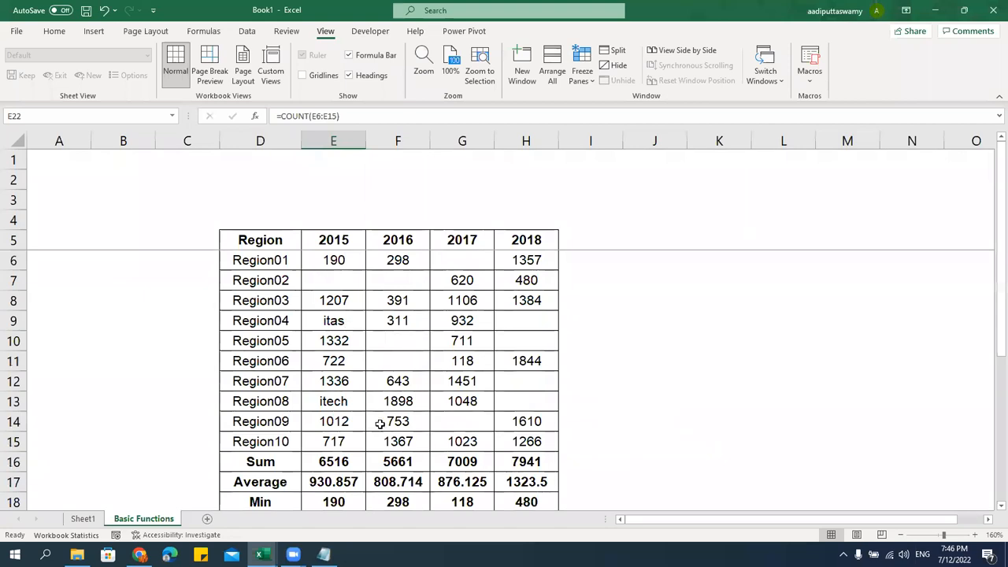
{"action": "scroll", "coordinate": [380, 423], "scroll_direction": "down", "scroll_amount": 3}
{"action": "scroll", "coordinate": [358, 398], "scroll_direction": "up", "scroll_amount": 3}
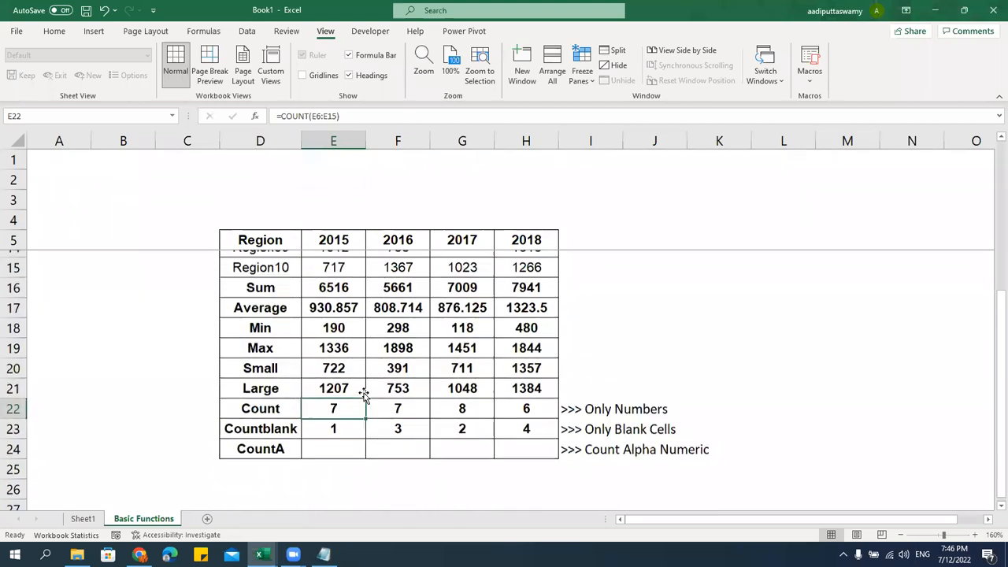
{"action": "scroll", "coordinate": [358, 395], "scroll_direction": "down", "scroll_amount": 3}
Enter =COUNTA(E6:E15) in E24 and drag it across to H24
{"action": "left_click", "coordinate": [344, 443]}
{"action": "type", "text": "=counta"}
{"action": "key", "text": "Tab"}
{"action": "key", "text": "Up"}
{"action": "key", "text": "Up"}
{"action": "key", "text": "Up"}
{"action": "key", "text": "Up"}
{"action": "key", "text": "Up"}
{"action": "key", "text": "Up"}
{"action": "key", "text": "Up"}
{"action": "key", "text": "Up"}
{"action": "key", "text": "Up"}
{"action": "key", "text": "shift+Up"}
{"action": "key", "text": "shift+Up"}
{"action": "key", "text": "shift+Up"}
{"action": "key", "text": "shift+Up"}
{"action": "key", "text": "shift+Up"}
{"action": "key", "text": "shift+Up"}
{"action": "key", "text": "shift+Up"}
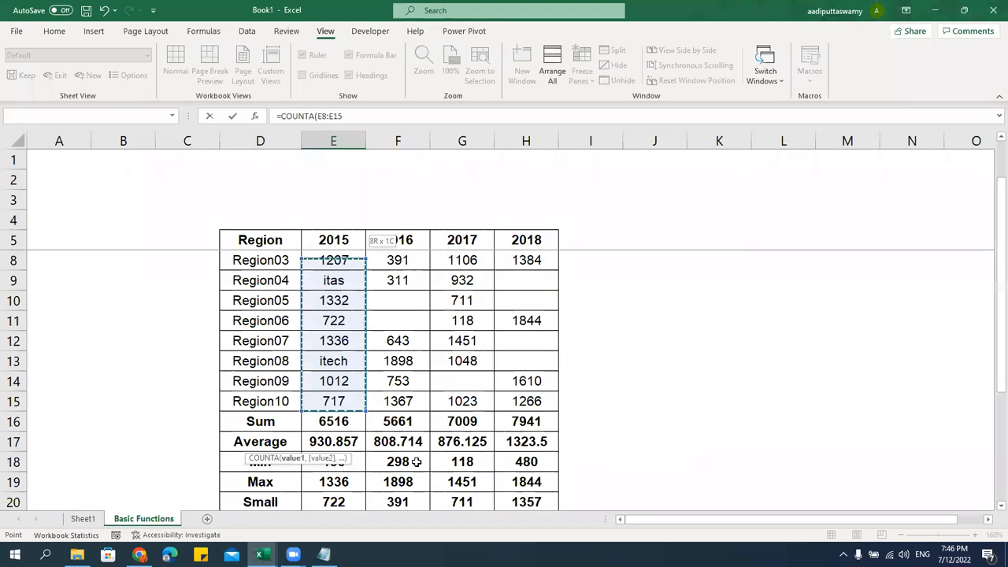
{"action": "key", "text": "shift+Up"}
{"action": "key", "text": "shift+Up"}
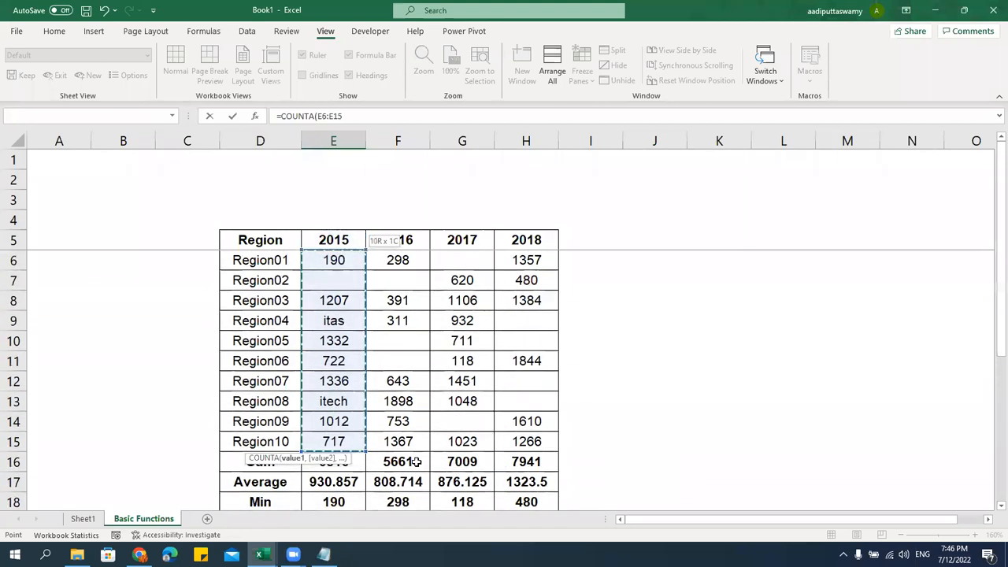
{"action": "key", "text": "Return"}
{"action": "key", "text": "Up"}
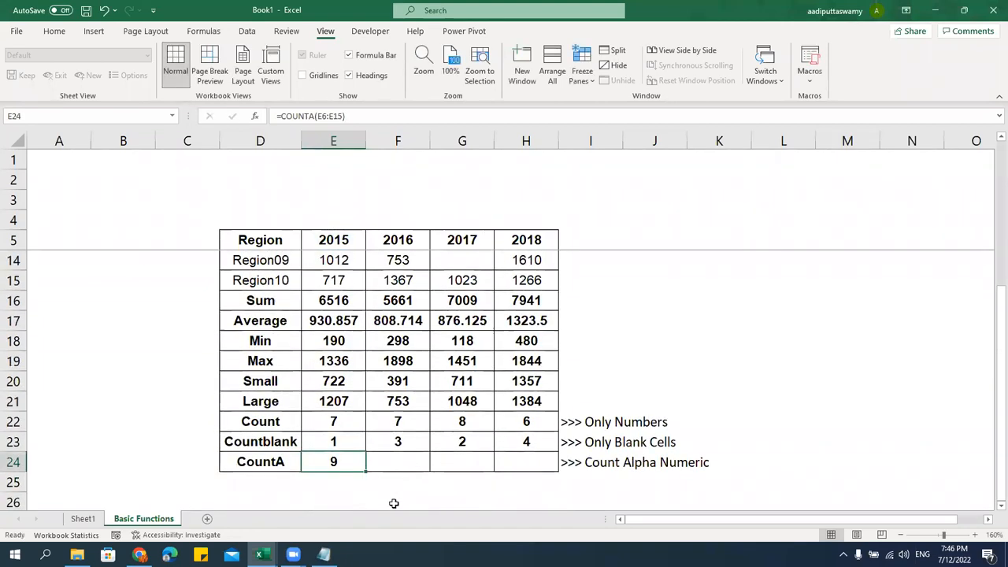
{"action": "left_click_drag", "start_coordinate": [366, 473], "coordinate": [560, 476]}
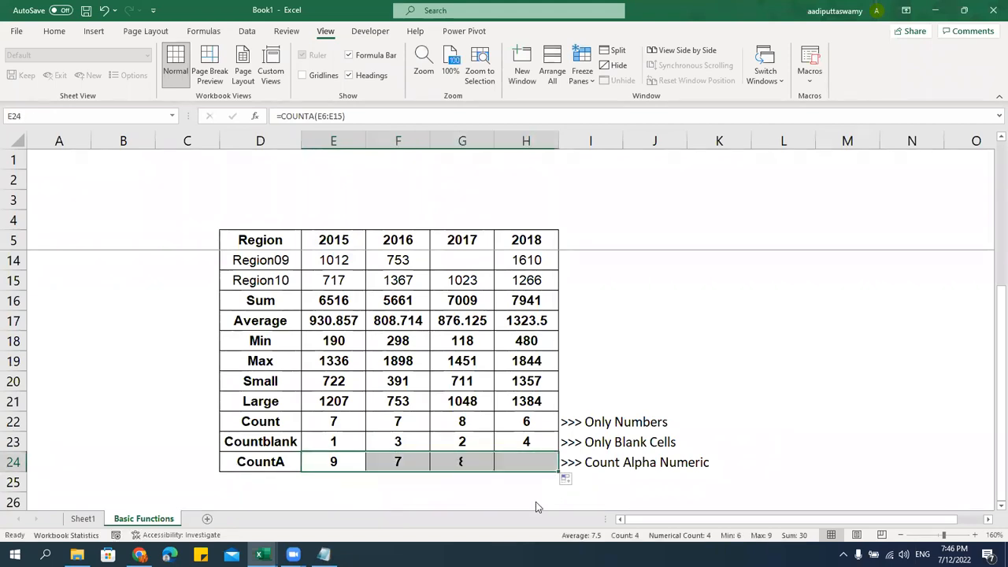
Ignore the error flag on E24 and review the CountA results 9, 7, 8, 6
{"action": "left_click", "coordinate": [380, 463]}
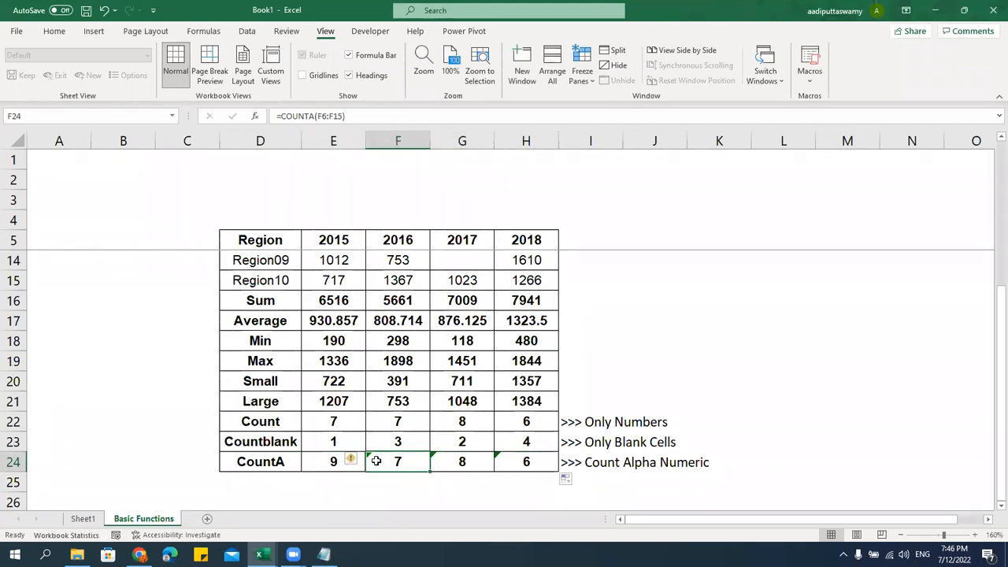
{"action": "left_click_drag", "start_coordinate": [376, 462], "coordinate": [526, 463]}
{"action": "left_click", "coordinate": [352, 461]}
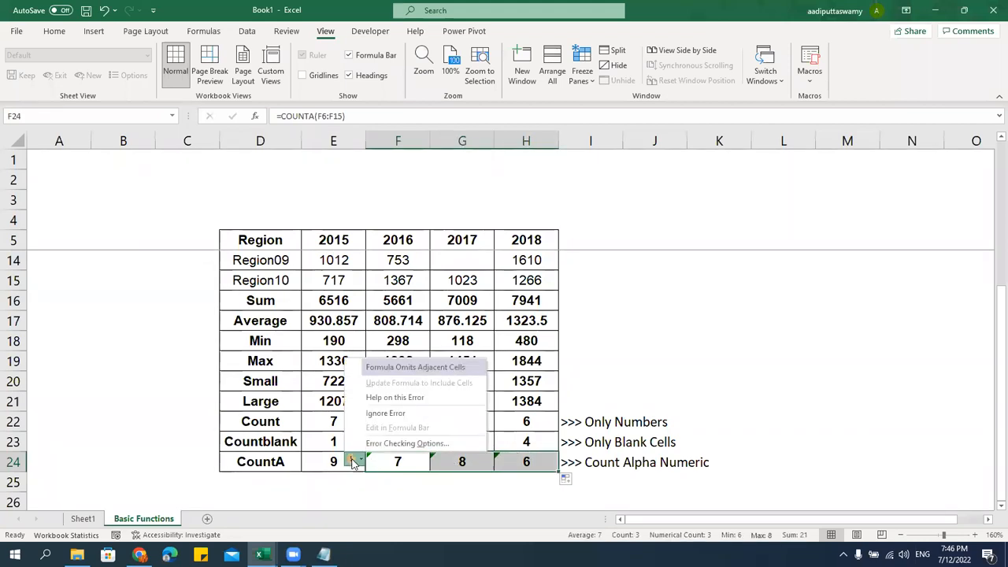
{"action": "left_click", "coordinate": [385, 412]}
{"action": "left_click", "coordinate": [625, 382]}
{"action": "scroll", "coordinate": [618, 378], "scroll_direction": "up", "scroll_amount": 1}
{"action": "scroll", "coordinate": [488, 354], "scroll_direction": "up", "scroll_amount": 1}
{"action": "scroll", "coordinate": [313, 322], "scroll_direction": "down", "scroll_amount": 2}
{"action": "left_click_drag", "start_coordinate": [274, 304], "coordinate": [527, 462]}
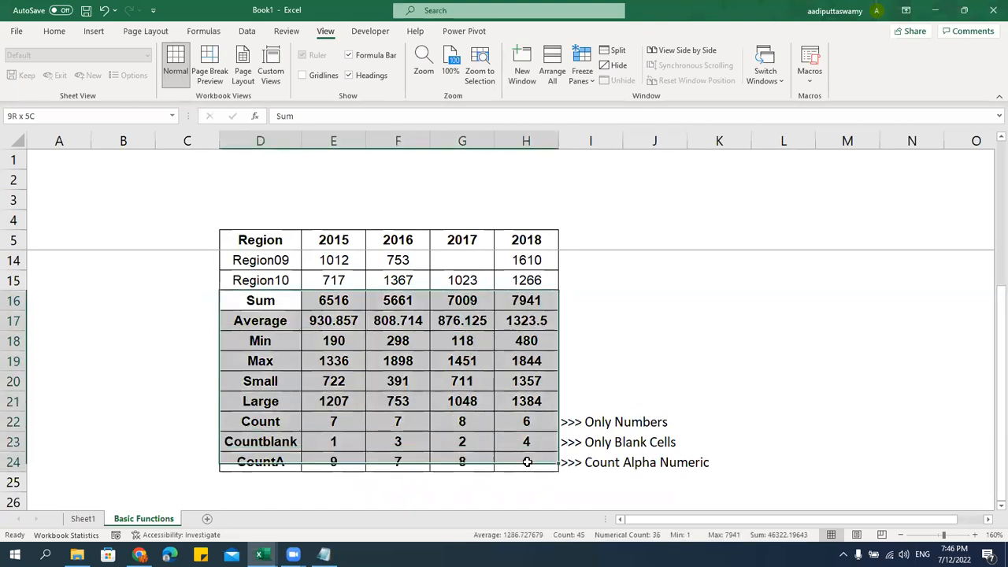
Fill the selected Sum through CountA rows with light yellow via More Colors
{"action": "left_click", "coordinate": [53, 32]}
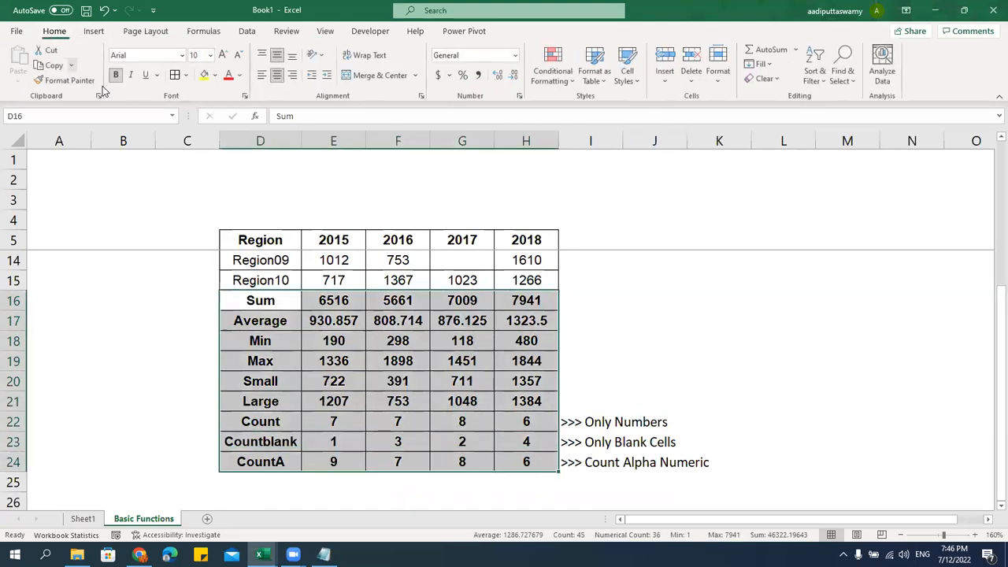
{"action": "left_click", "coordinate": [215, 74]}
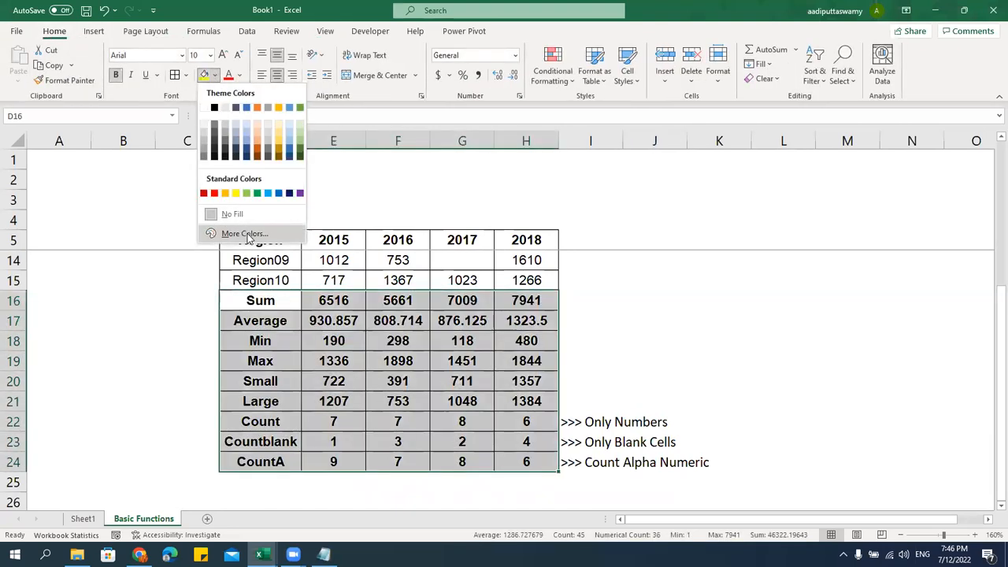
{"action": "left_click", "coordinate": [247, 234]}
{"action": "left_click", "coordinate": [366, 319]}
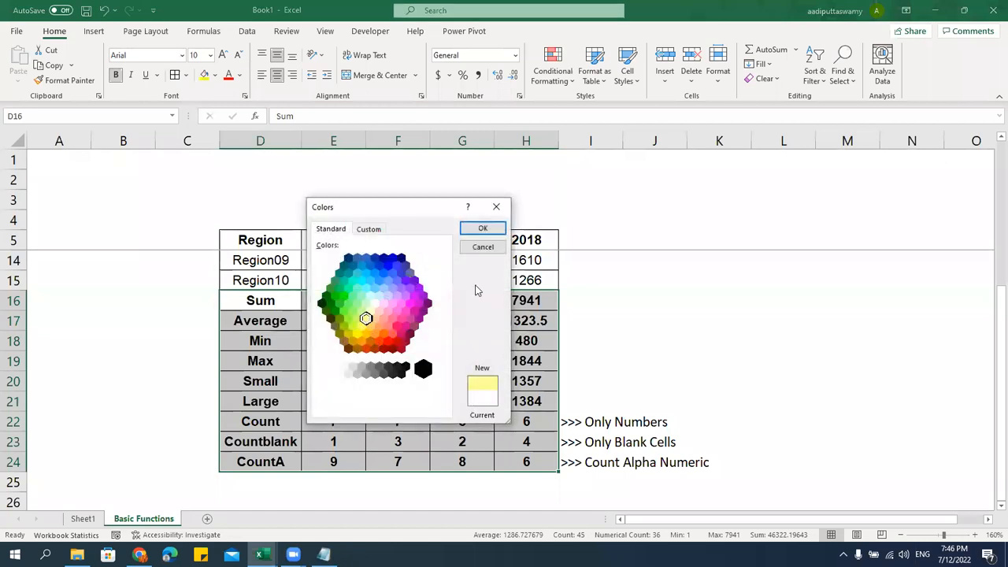
{"action": "left_click", "coordinate": [482, 228]}
{"action": "left_click", "coordinate": [847, 338]}
Review the table against the results, such as the text in E9 and the blank Region08 2018 cell
{"action": "scroll", "coordinate": [735, 365], "scroll_direction": "up", "scroll_amount": 3}
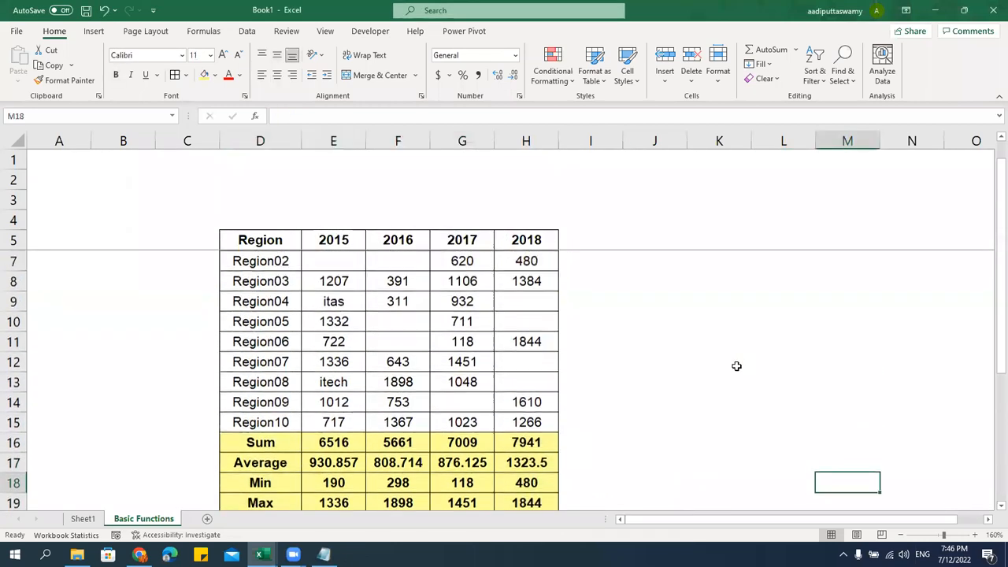
{"action": "scroll", "coordinate": [735, 365], "scroll_direction": "up", "scroll_amount": 1}
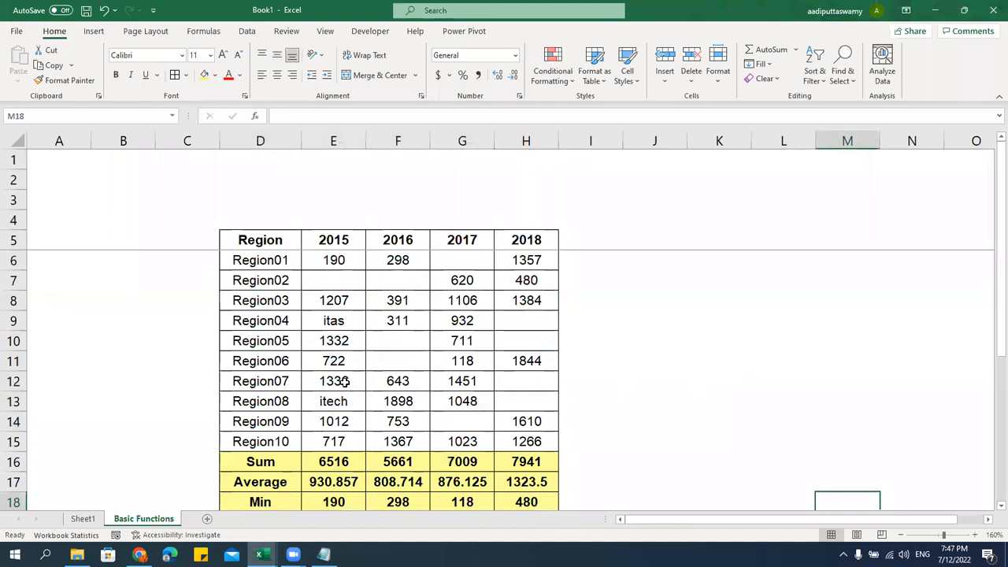
{"action": "left_click", "coordinate": [337, 328]}
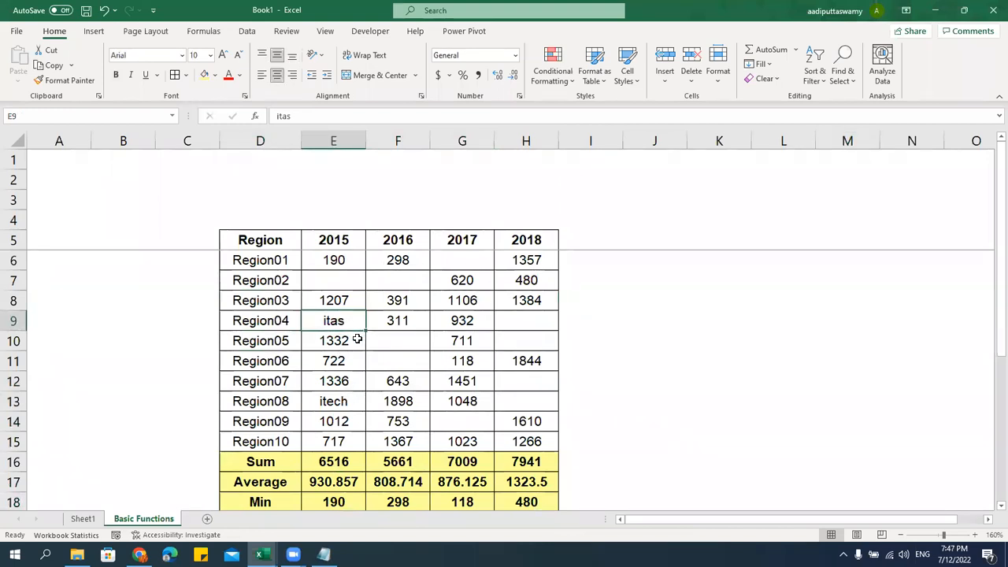
{"action": "scroll", "coordinate": [358, 339], "scroll_direction": "down", "scroll_amount": 5}
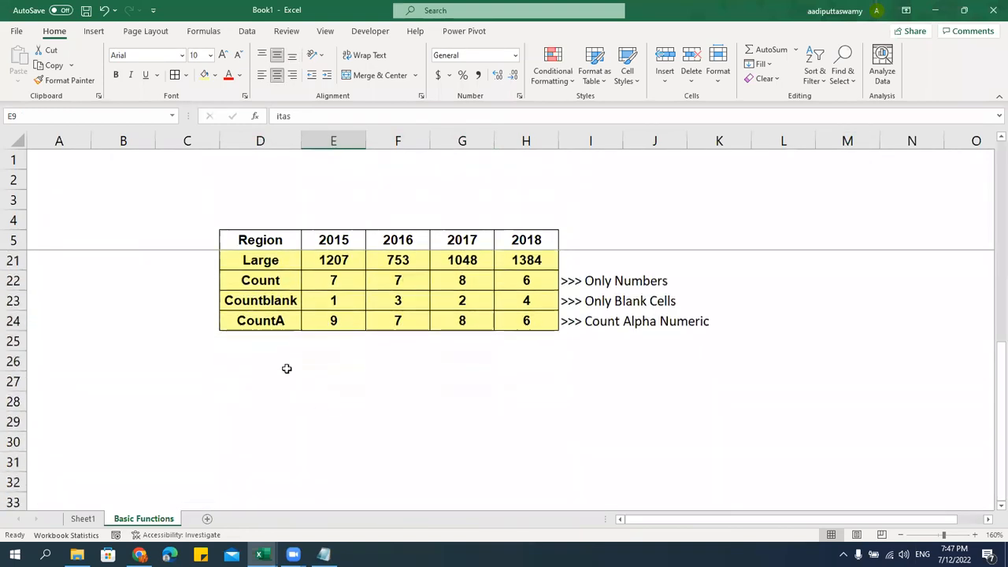
{"action": "left_click", "coordinate": [277, 321]}
{"action": "scroll", "coordinate": [333, 376], "scroll_direction": "up", "scroll_amount": 1}
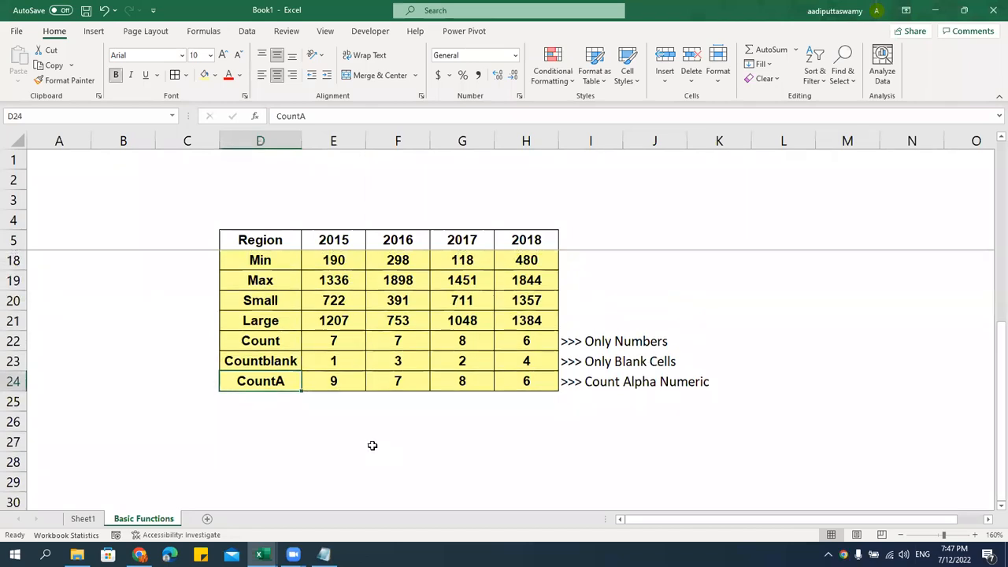
{"action": "scroll", "coordinate": [371, 445], "scroll_direction": "up", "scroll_amount": 4}
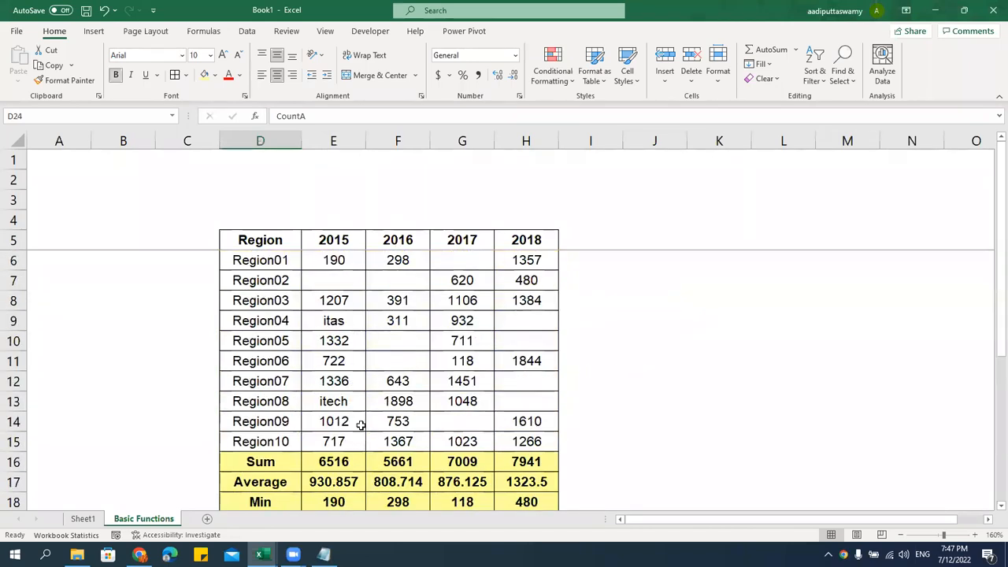
{"action": "scroll", "coordinate": [346, 475], "scroll_direction": "down", "scroll_amount": 3}
{"action": "left_click", "coordinate": [284, 403]}
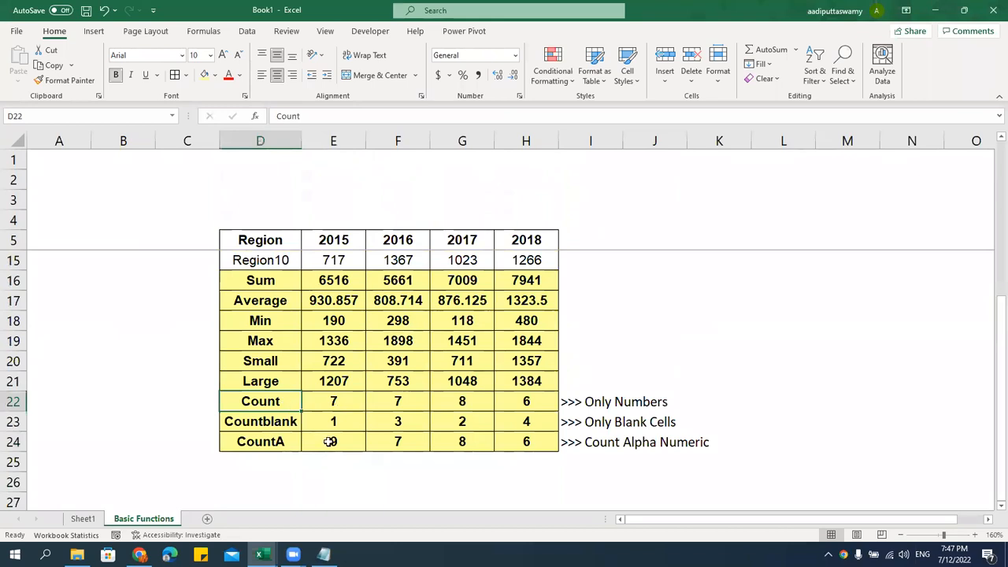
{"action": "scroll", "coordinate": [367, 441], "scroll_direction": "up", "scroll_amount": 3}
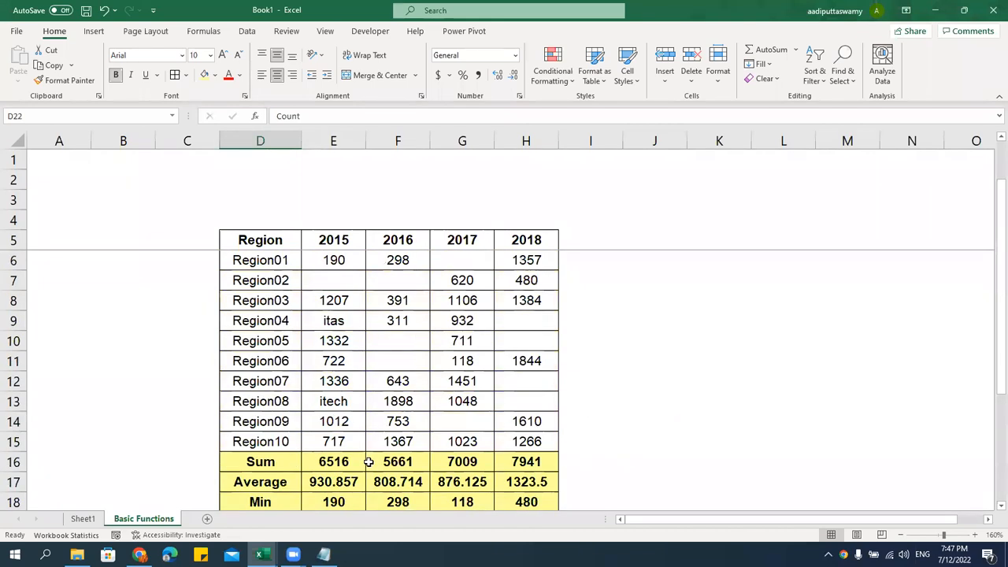
{"action": "left_click", "coordinate": [496, 400]}
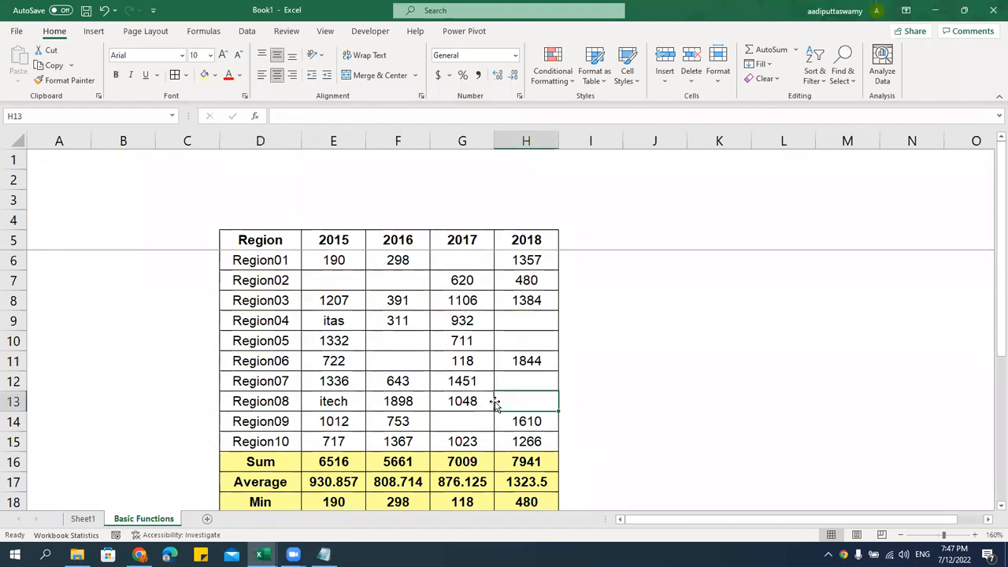
{"action": "scroll", "coordinate": [496, 404], "scroll_direction": "down", "scroll_amount": 2}
{"action": "scroll", "coordinate": [495, 404], "scroll_direction": "down", "scroll_amount": 1}
{"action": "left_click_drag", "start_coordinate": [275, 281], "coordinate": [277, 443]}
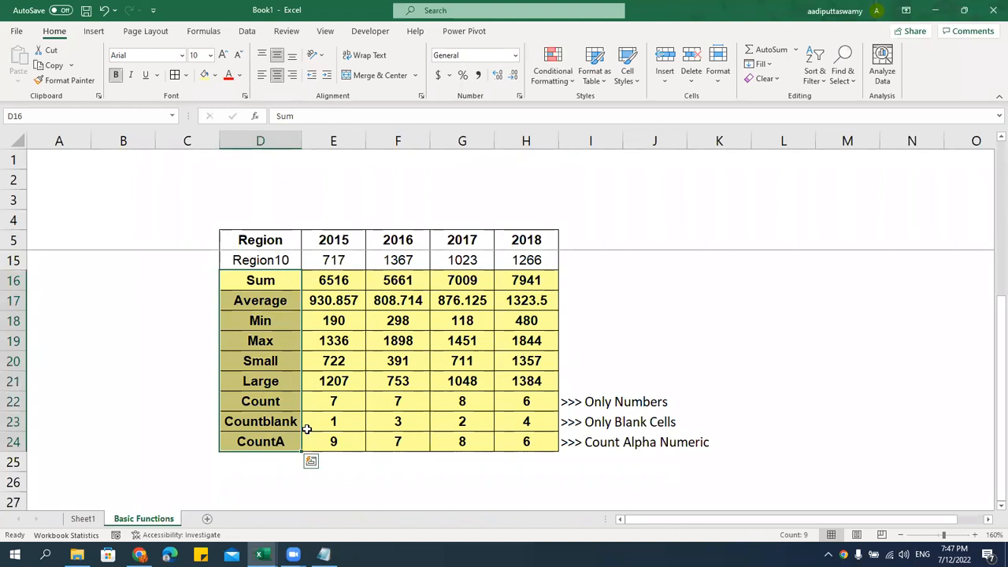
Glance at the Notepad function list, then bring up Save As for the workbook
{"action": "left_click", "coordinate": [323, 554]}
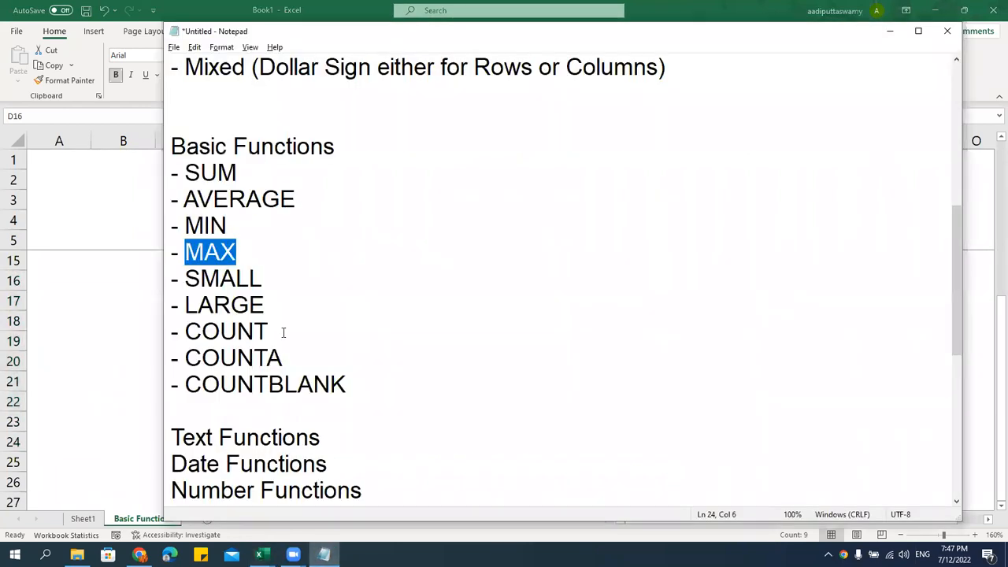
{"action": "left_click", "coordinate": [260, 278]}
{"action": "left_click", "coordinate": [141, 378]}
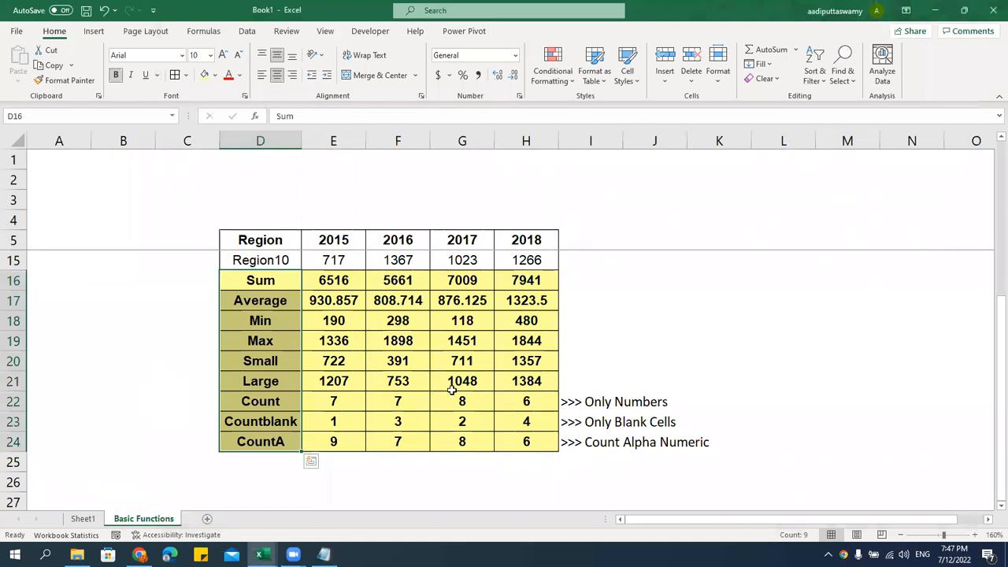
{"action": "scroll", "coordinate": [514, 361], "scroll_direction": "up", "scroll_amount": 3}
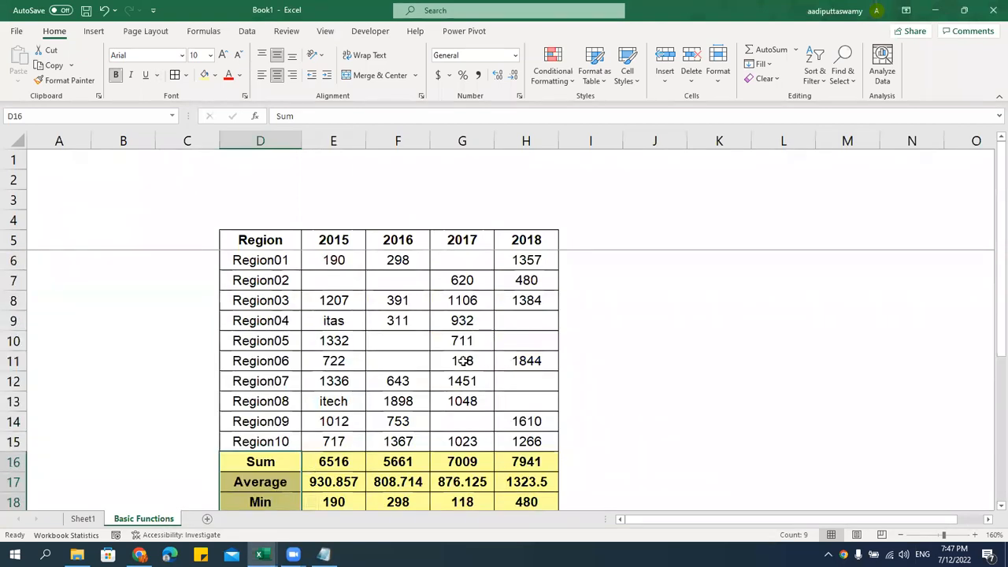
{"action": "key", "text": "ctrl+s"}
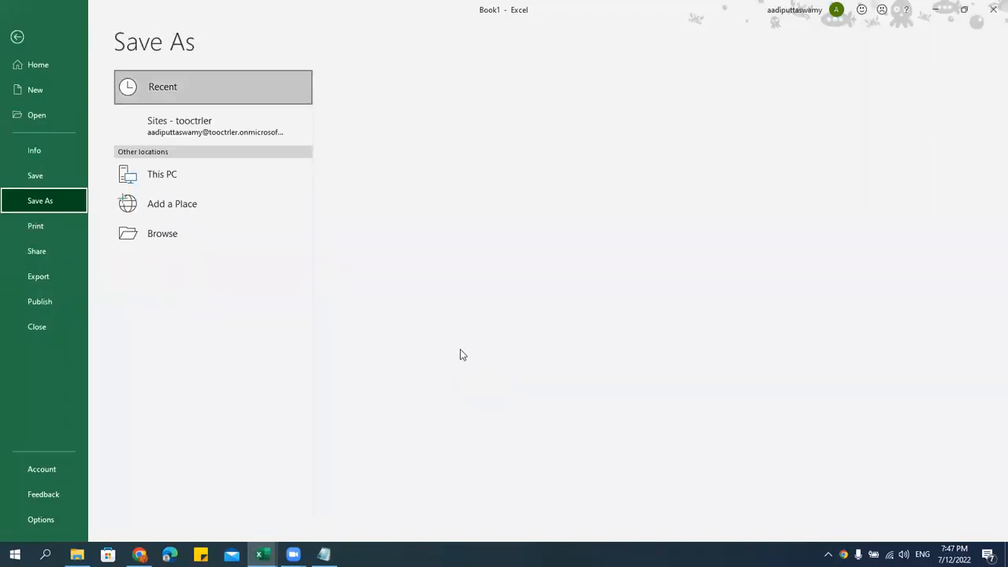
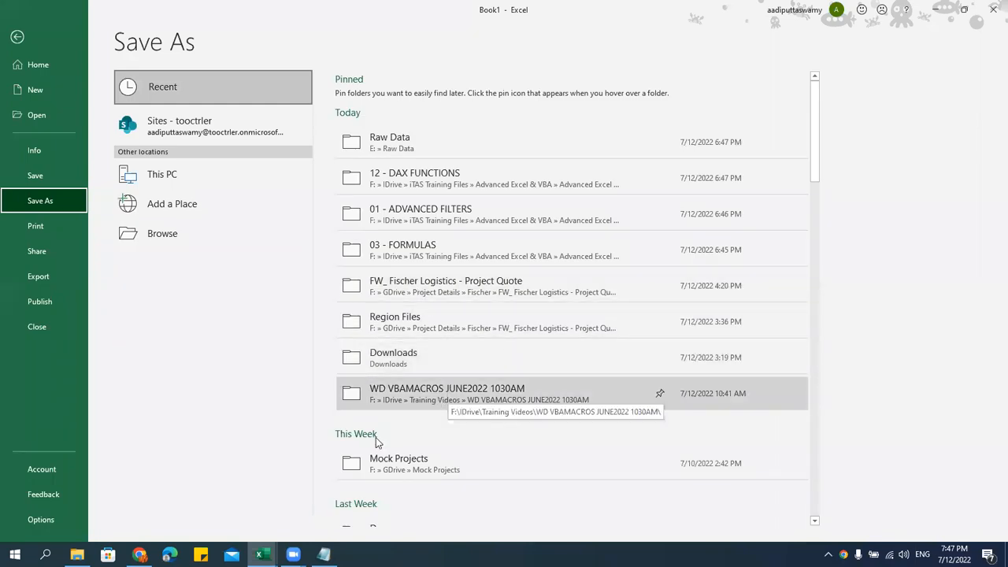
Create a Session 01 folder in F:\IDrive\Training Videos\free training for college students
{"action": "left_click", "coordinate": [77, 555]}
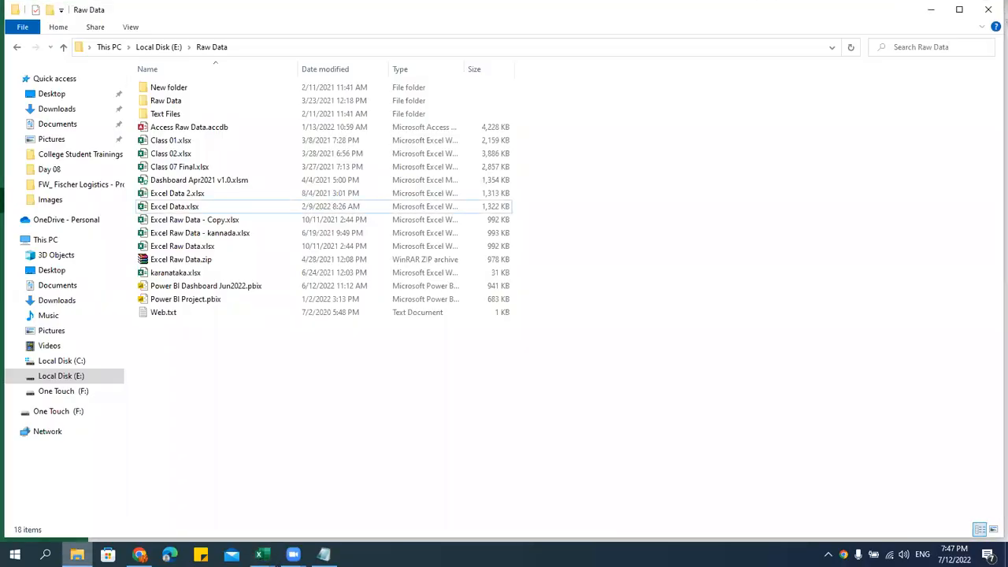
{"action": "left_click", "coordinate": [76, 391]}
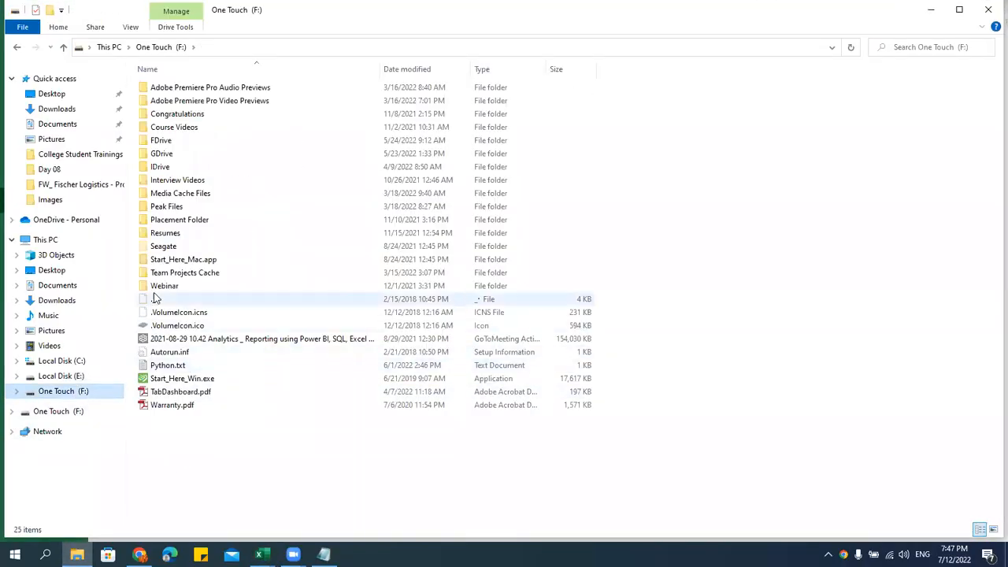
{"action": "left_click", "coordinate": [172, 168]}
{"action": "double_click", "coordinate": [172, 167]}
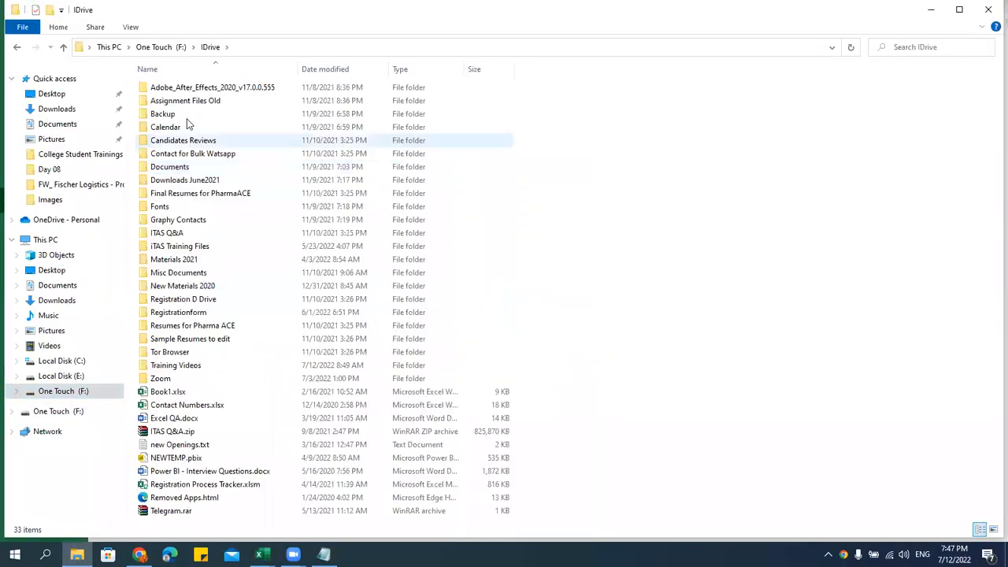
{"action": "double_click", "coordinate": [195, 368]}
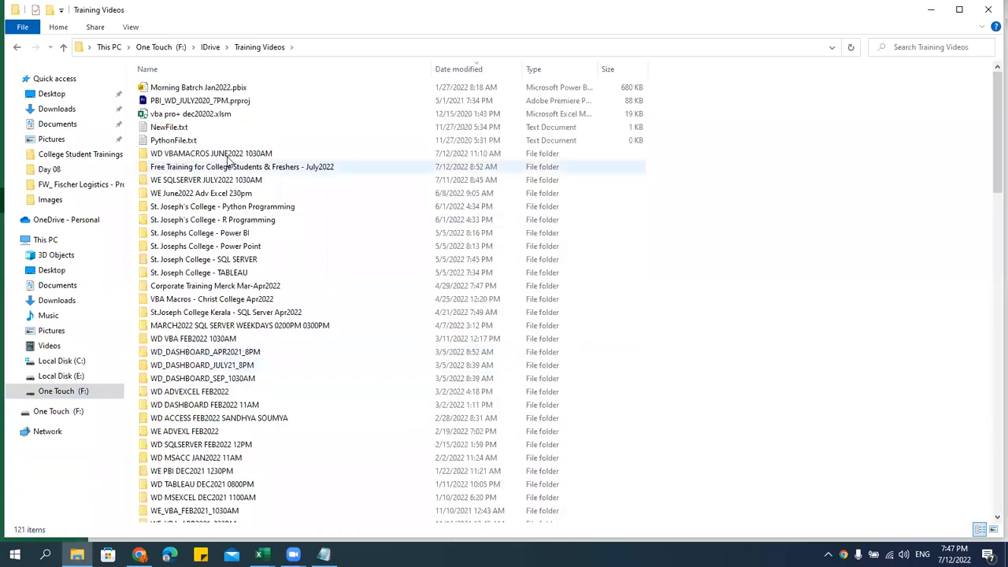
{"action": "left_click", "coordinate": [219, 168]}
{"action": "double_click", "coordinate": [219, 167]}
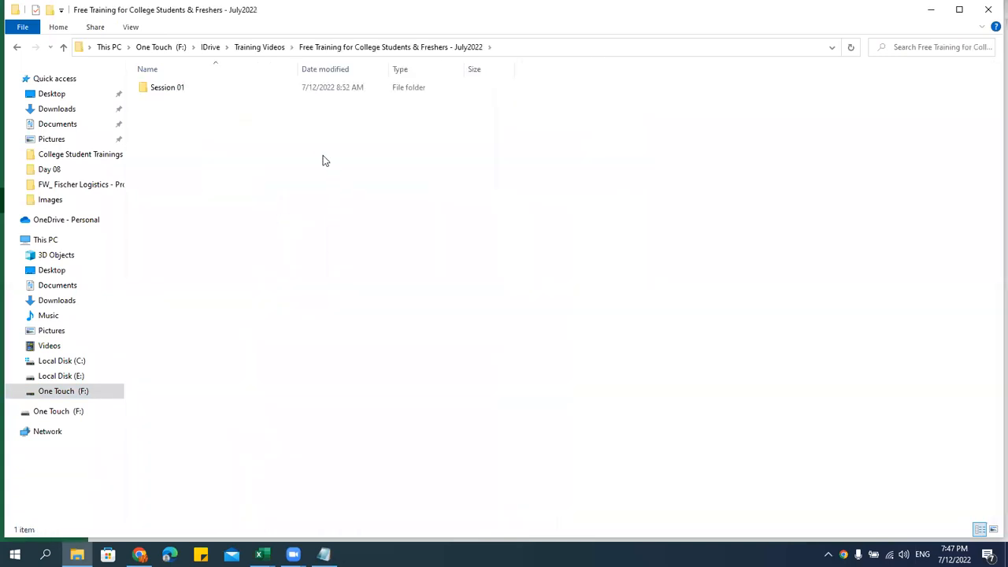
{"action": "right_click", "coordinate": [179, 149]}
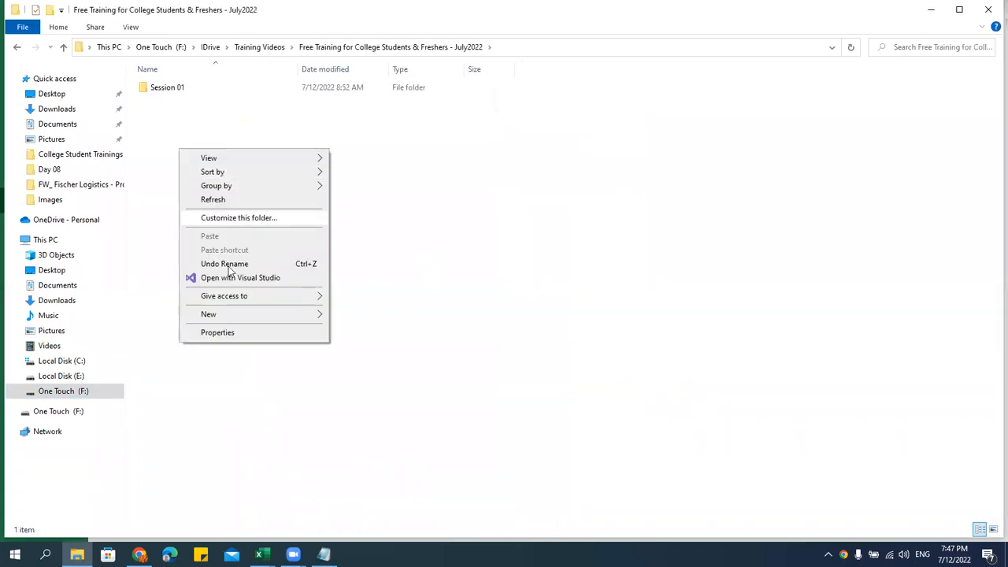
{"action": "left_click", "coordinate": [222, 316]}
{"action": "left_click", "coordinate": [380, 314]}
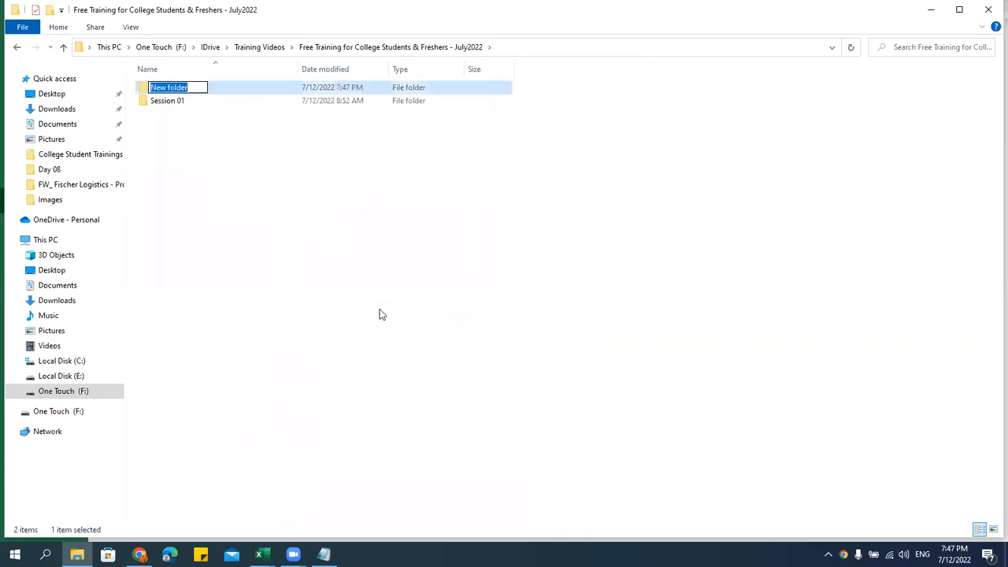
{"action": "type", "text": "Session 01"}
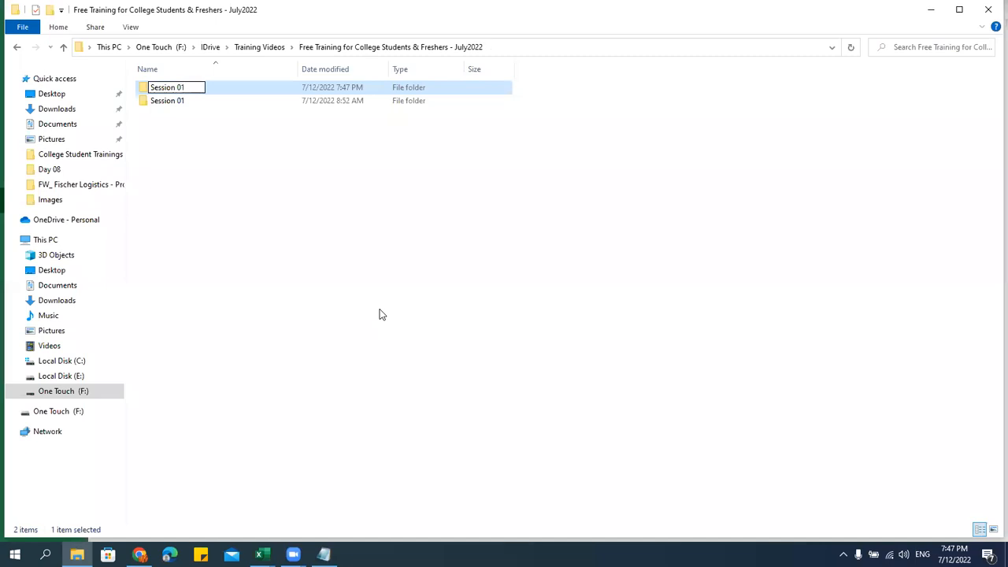
{"action": "key", "text": "Return"}
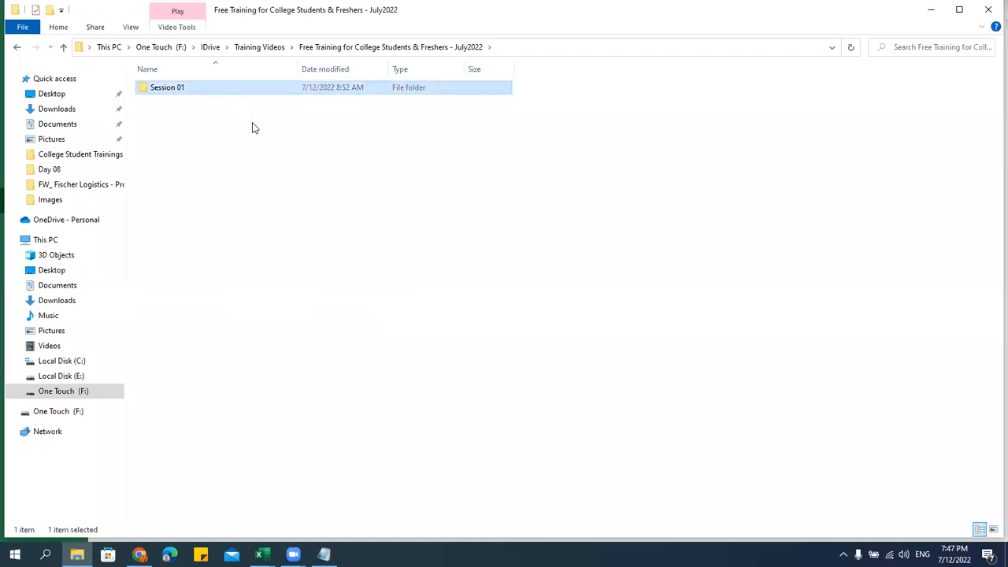
Add a Session 02 folder beside Session 01, open it and copy its path
{"action": "left_click", "coordinate": [253, 128]}
{"action": "right_click", "coordinate": [253, 128]}
{"action": "mouse_move", "coordinate": [325, 288]}
{"action": "left_click", "coordinate": [425, 288]}
{"action": "type", "text": "Session 02"}
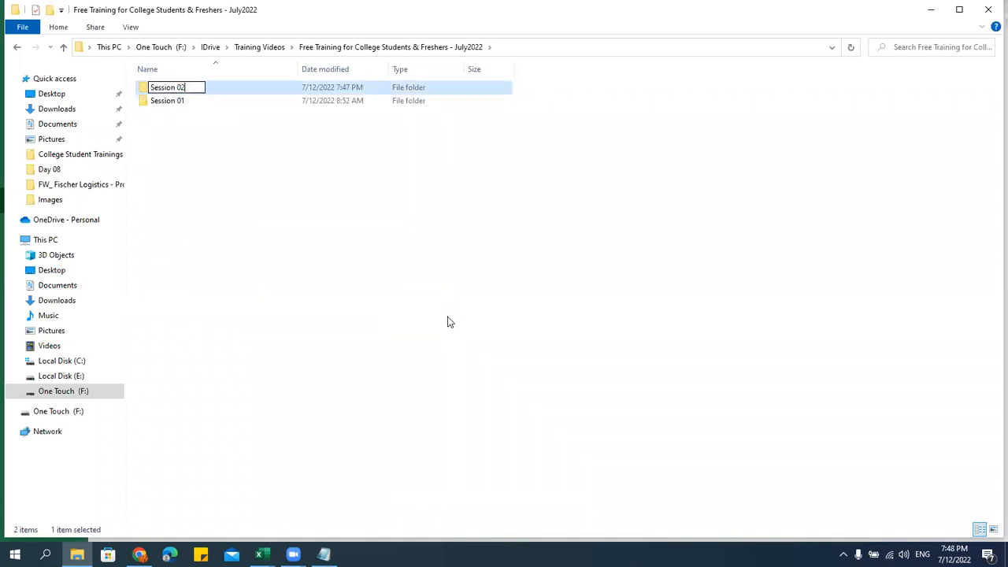
{"action": "key", "text": "Return"}
{"action": "key", "text": "Return"}
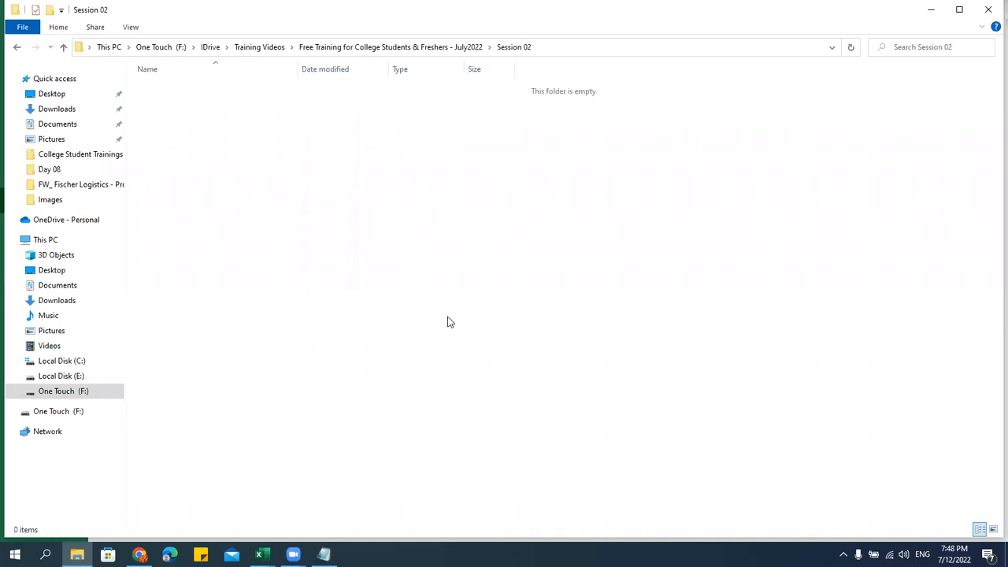
{"action": "left_click", "coordinate": [603, 47]}
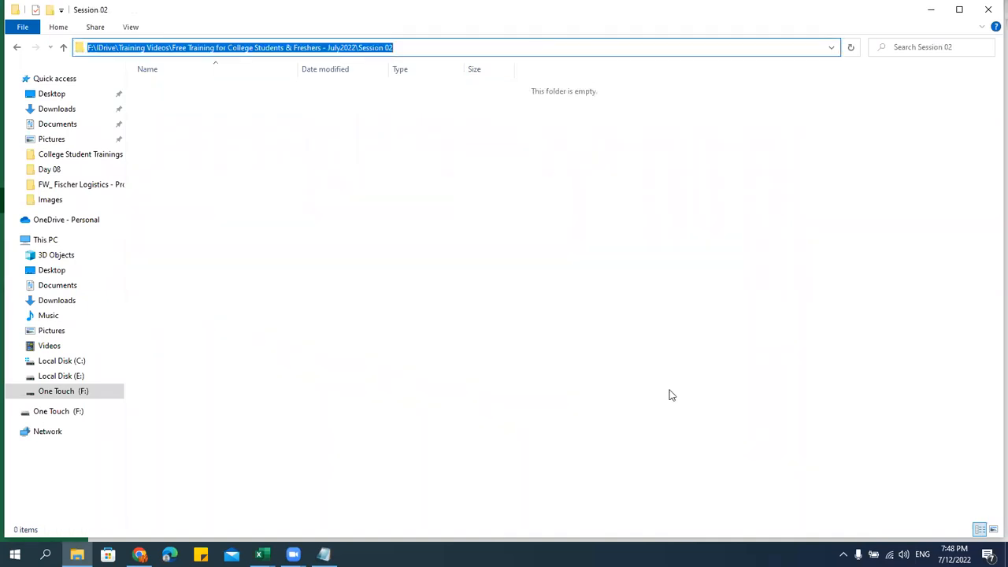
{"action": "key", "text": "alt+Tab"}
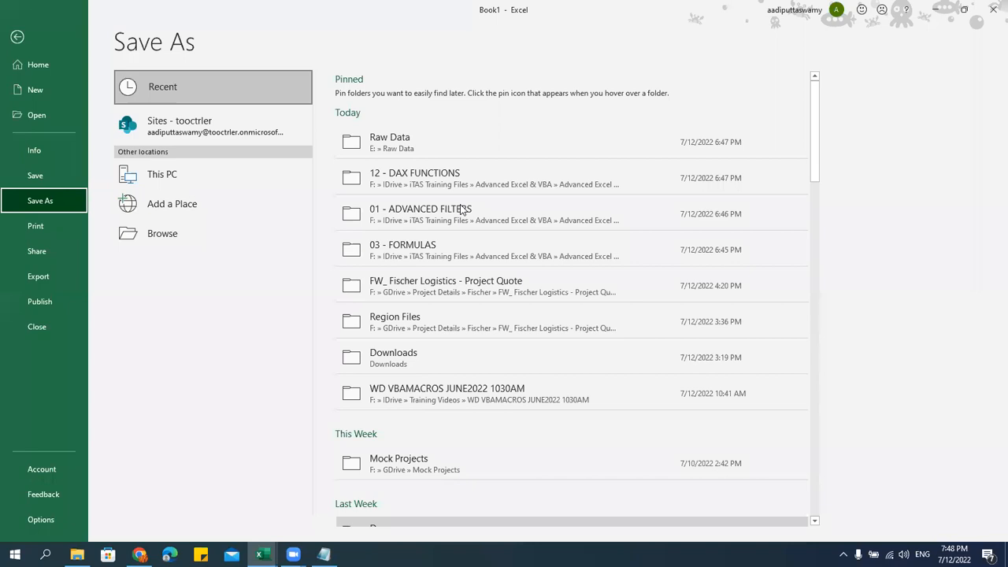
Save the workbook to the pasted Session 02 path under the name Formulas instead of Book1
{"action": "left_click", "coordinate": [181, 225]}
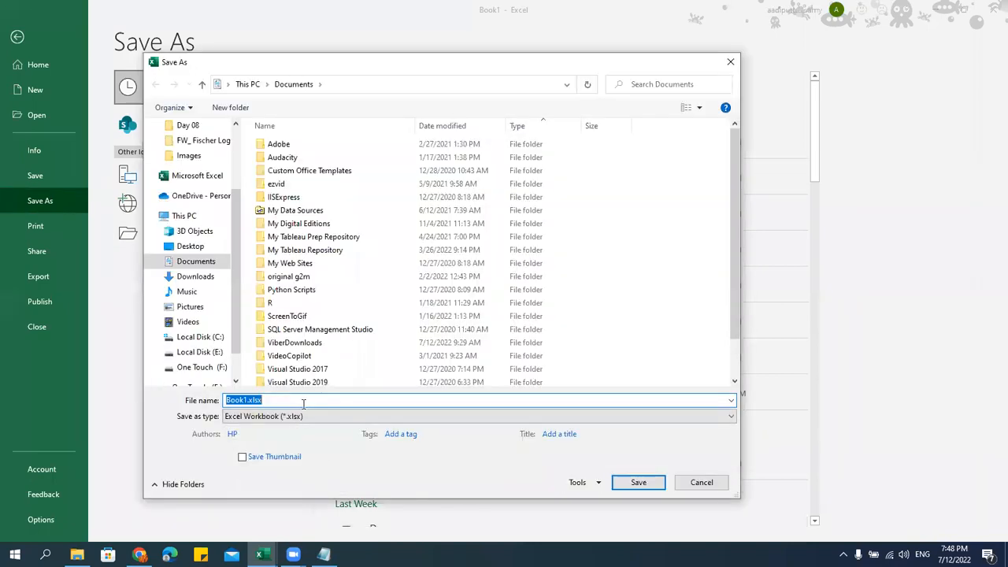
{"action": "key", "text": "ctrl+v"}
{"action": "key", "text": "Return"}
{"action": "left_click_drag", "start_coordinate": [293, 401], "coordinate": [130, 396]}
{"action": "type", "text": "Form"}
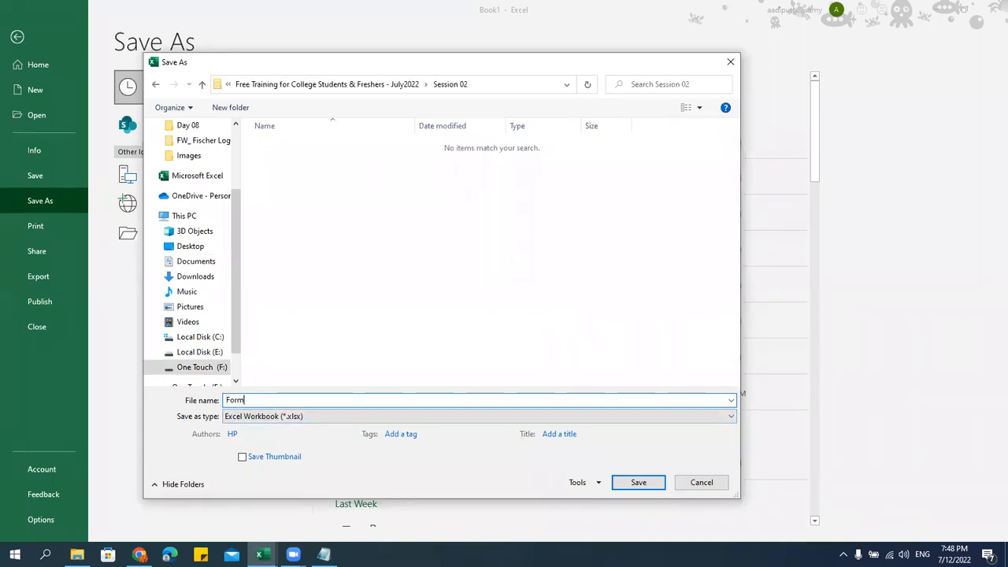
{"action": "type", "text": "ulas"}
{"action": "key", "text": "Return"}
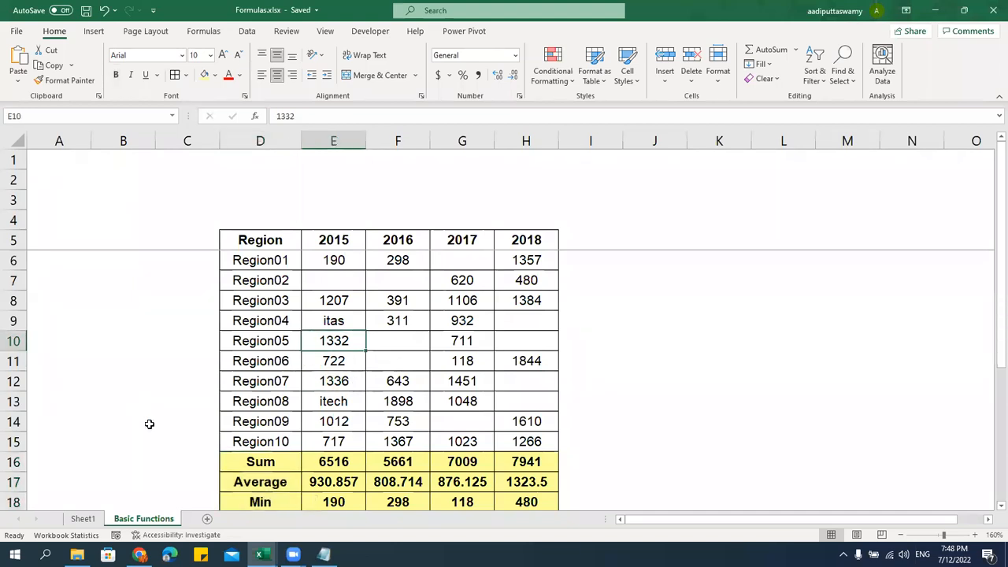
{"action": "scroll", "coordinate": [482, 359], "scroll_direction": "down", "scroll_amount": 1}
{"action": "scroll", "coordinate": [482, 359], "scroll_direction": "down", "scroll_amount": 2}
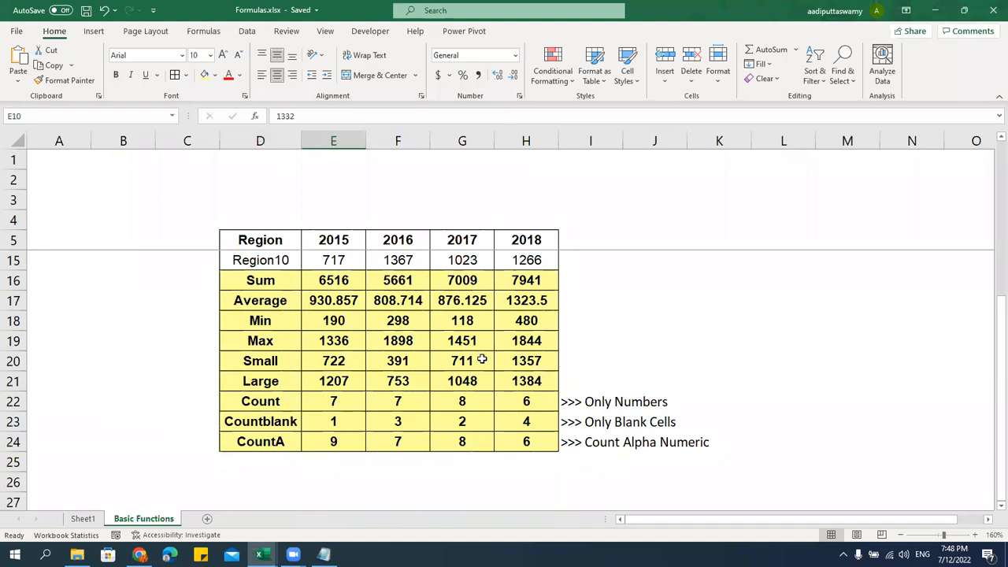
{"action": "scroll", "coordinate": [482, 359], "scroll_direction": "up", "scroll_amount": 3}
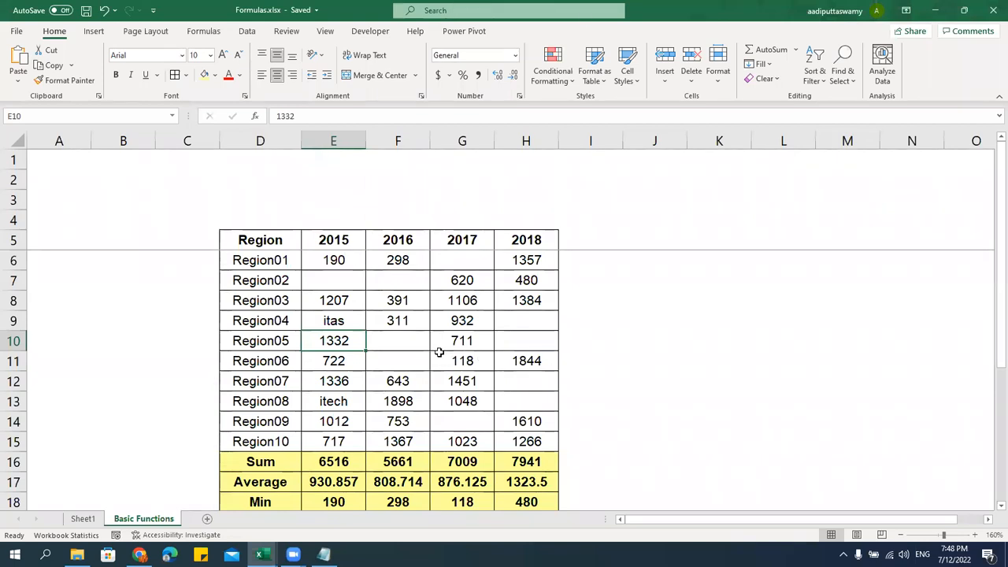
{"action": "mouse_move", "coordinate": [293, 555]}
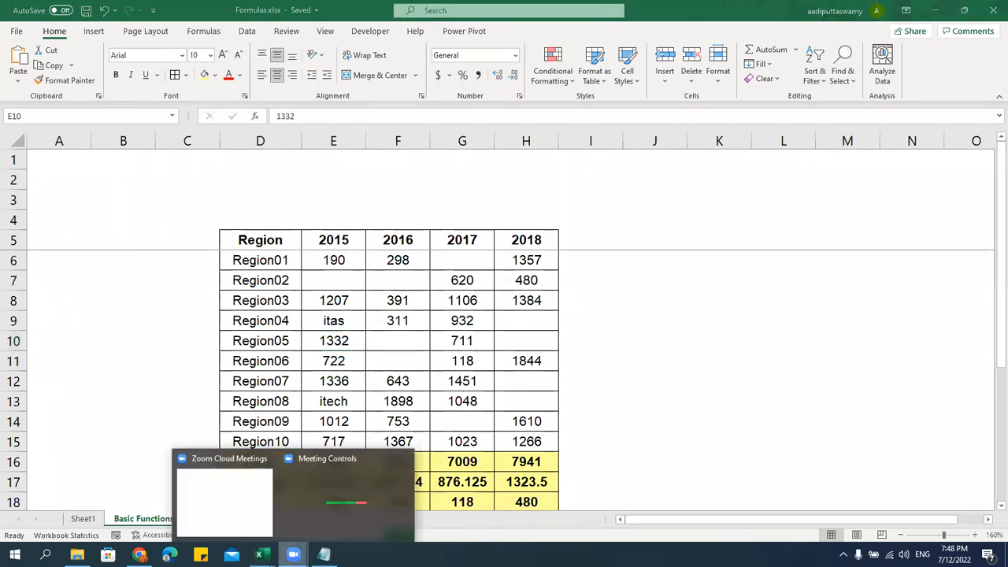
{"action": "left_click", "coordinate": [324, 511]}
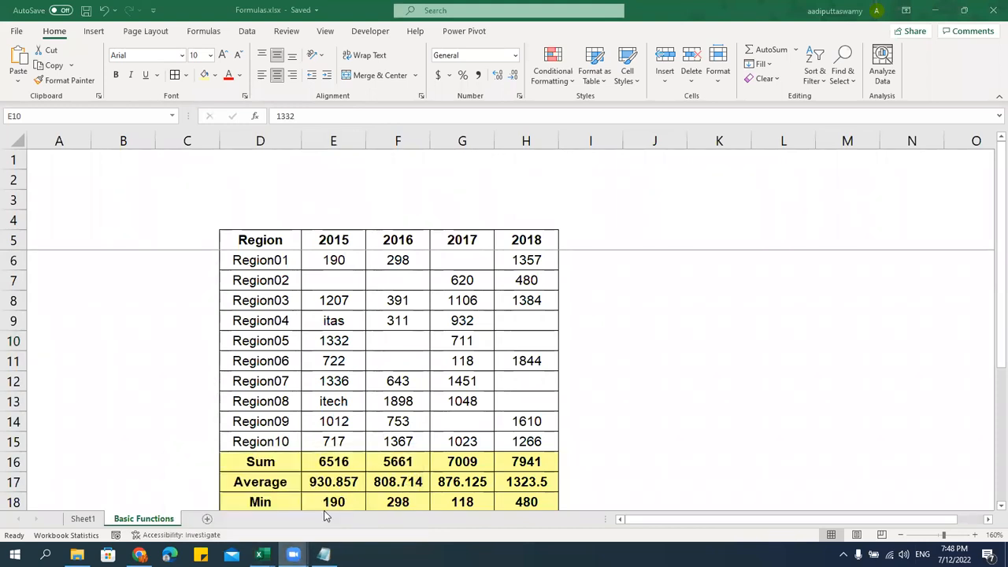
{"action": "left_click", "coordinate": [349, 399]}
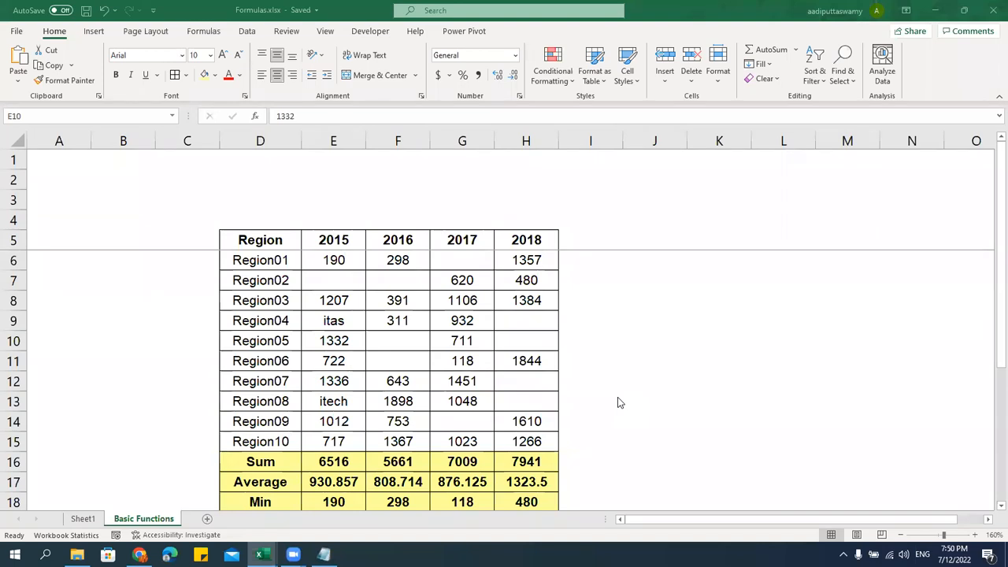
Check =SUM(E6:E15) in E16, Region08 in D13 and 1336 in E12, then bring up Notepad's topic list
{"action": "left_click", "coordinate": [308, 456]}
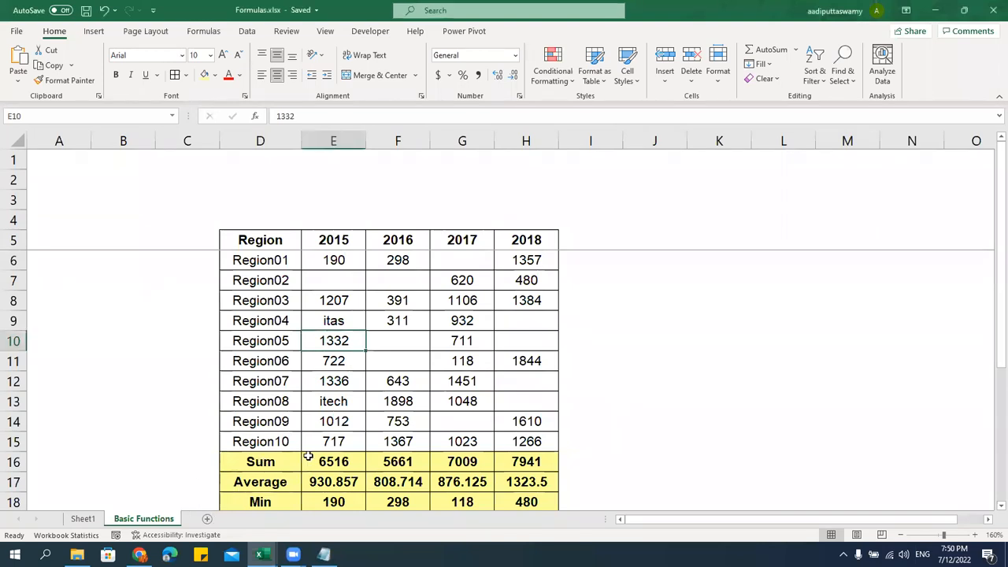
{"action": "left_click", "coordinate": [308, 456]}
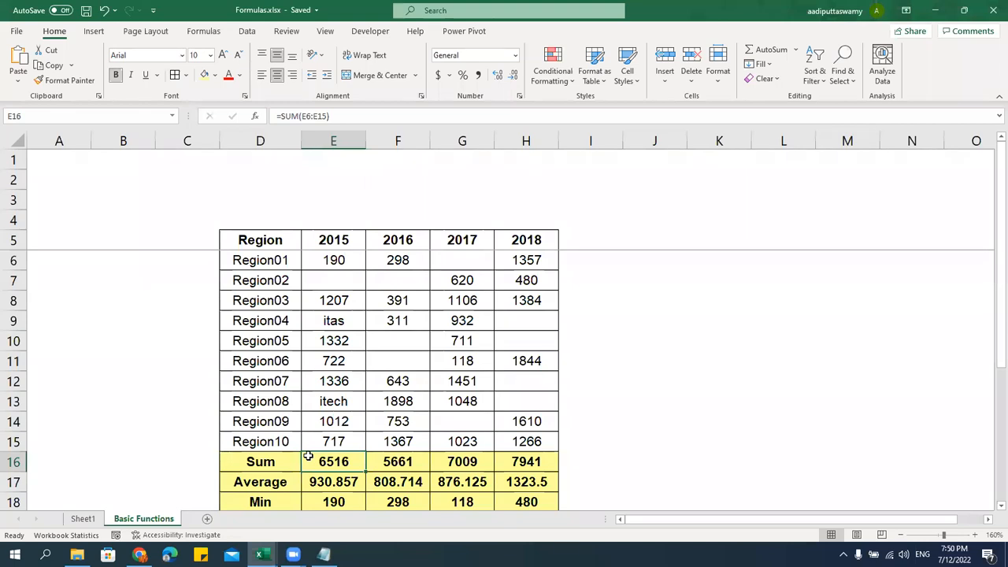
{"action": "left_click", "coordinate": [288, 401]}
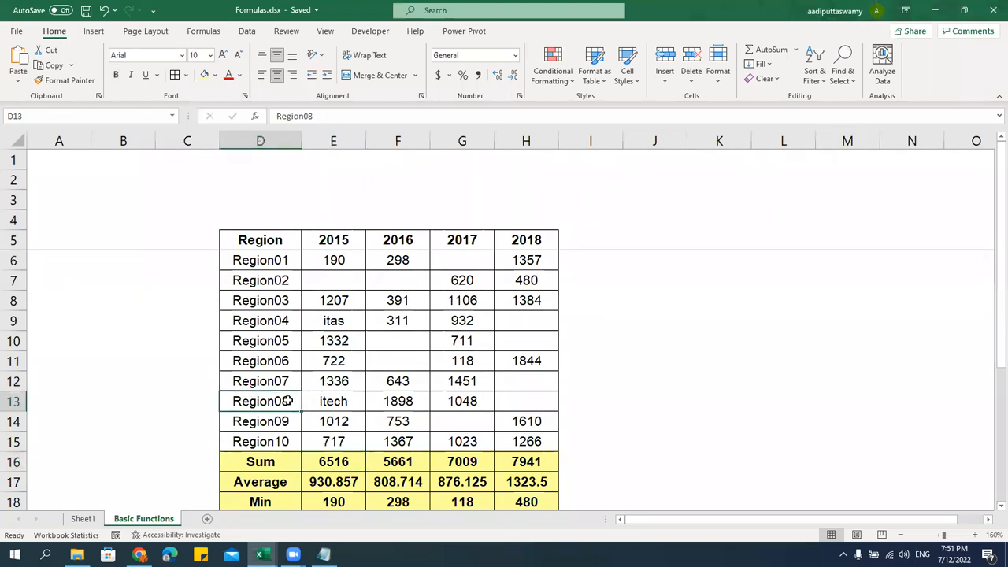
{"action": "left_click", "coordinate": [303, 375]}
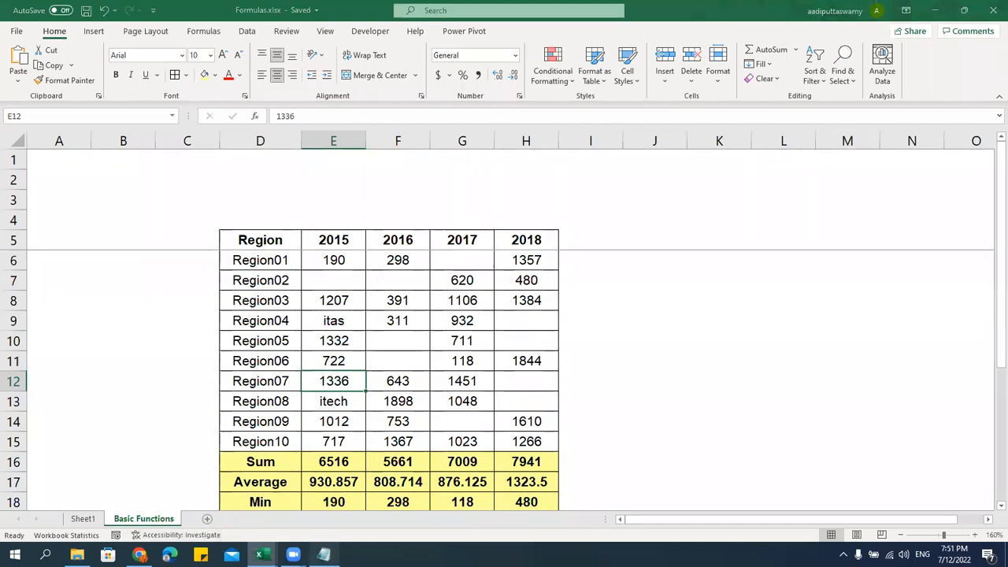
{"action": "left_click", "coordinate": [322, 555]}
{"action": "scroll", "coordinate": [355, 415], "scroll_direction": "down", "scroll_amount": 5}
Merge the Number and Mathematical Functions lines into a 'Number & Mathematical Functions' heading above Text Functions
{"action": "scroll", "coordinate": [367, 394], "scroll_direction": "up", "scroll_amount": 2}
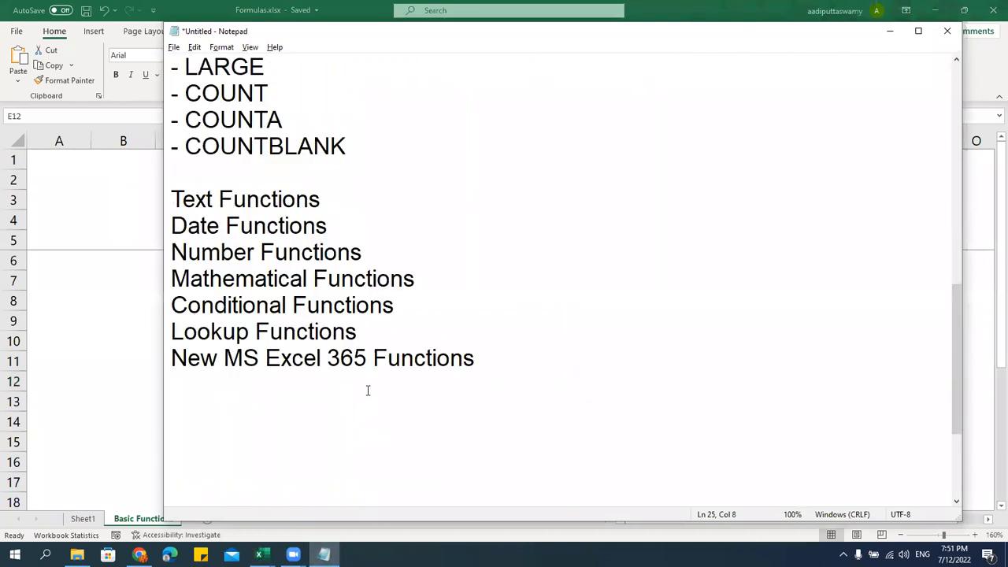
{"action": "left_click", "coordinate": [172, 252]}
{"action": "left_click_drag", "start_coordinate": [172, 252], "coordinate": [362, 253]}
{"action": "key", "text": "ctrl+c"}
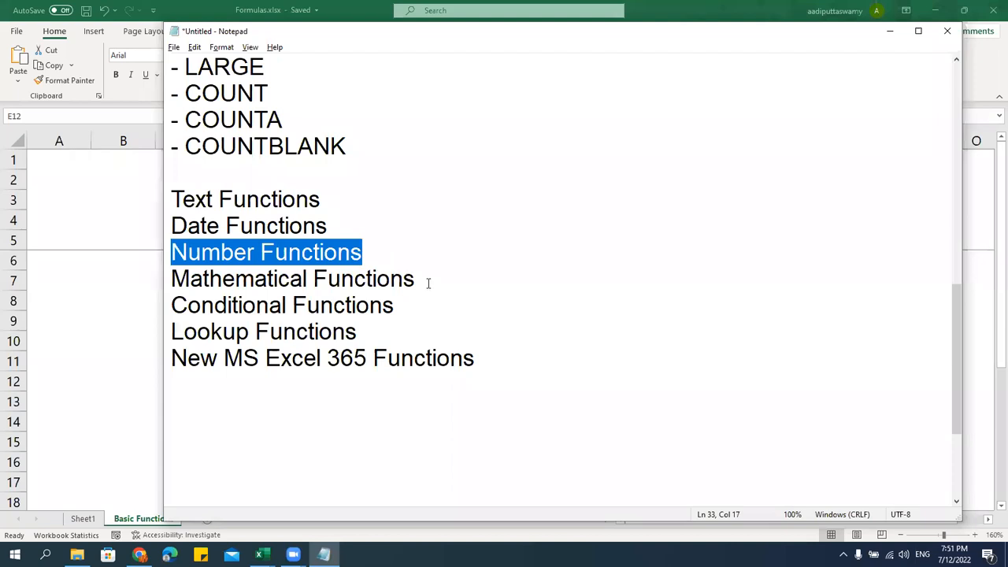
{"action": "key", "text": "Delete"}
{"action": "left_click", "coordinate": [339, 198]}
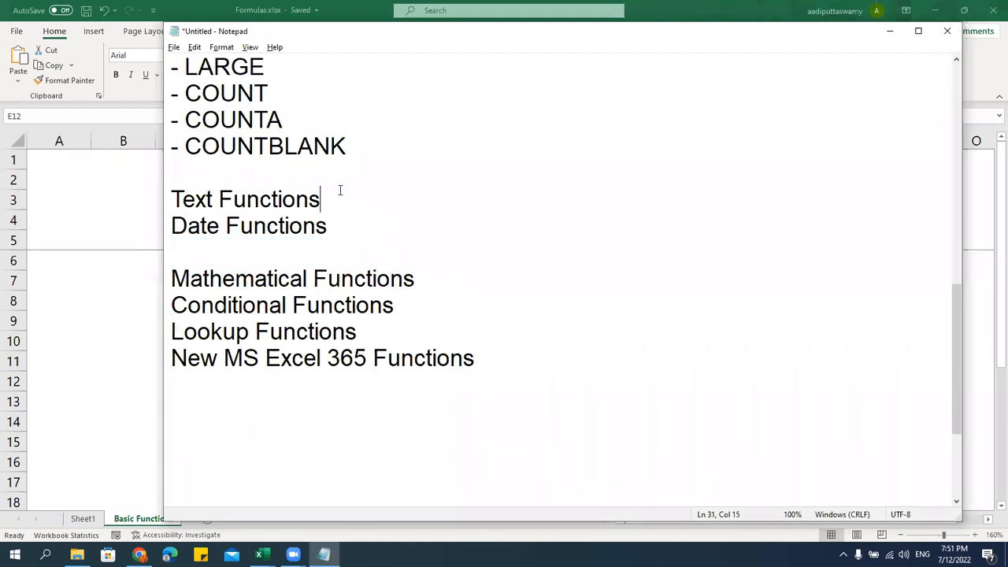
{"action": "left_click", "coordinate": [344, 174]}
{"action": "key", "text": "Return"}
{"action": "key", "text": "ctrl+v"}
{"action": "left_click_drag", "start_coordinate": [427, 304], "coordinate": [116, 315]}
{"action": "key", "text": "ctrl+x"}
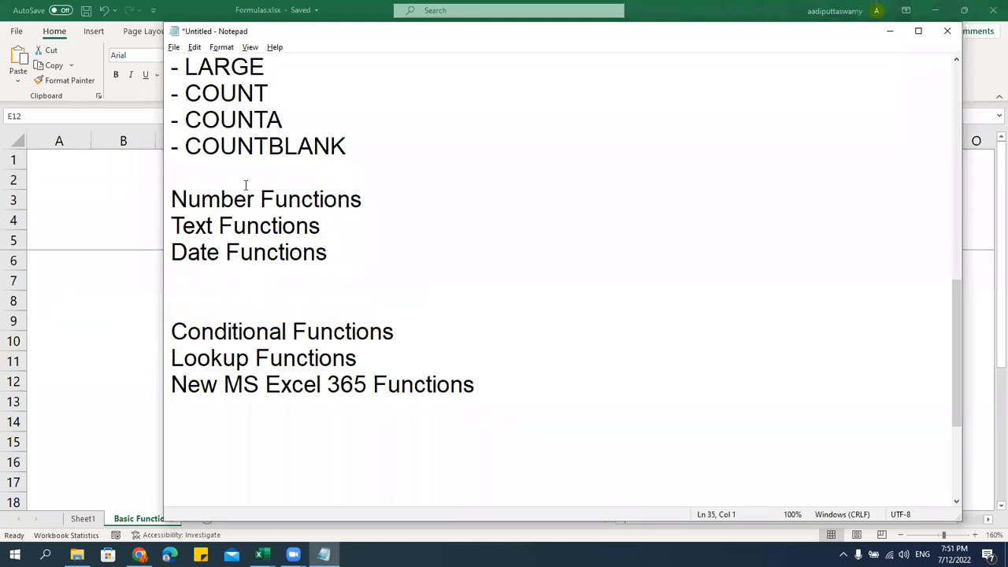
{"action": "left_click_drag", "start_coordinate": [254, 199], "coordinate": [387, 195]}
{"action": "left_click", "coordinate": [387, 195]}
{"action": "left_click", "coordinate": [262, 206]}
{"action": "type", "text": "&"}
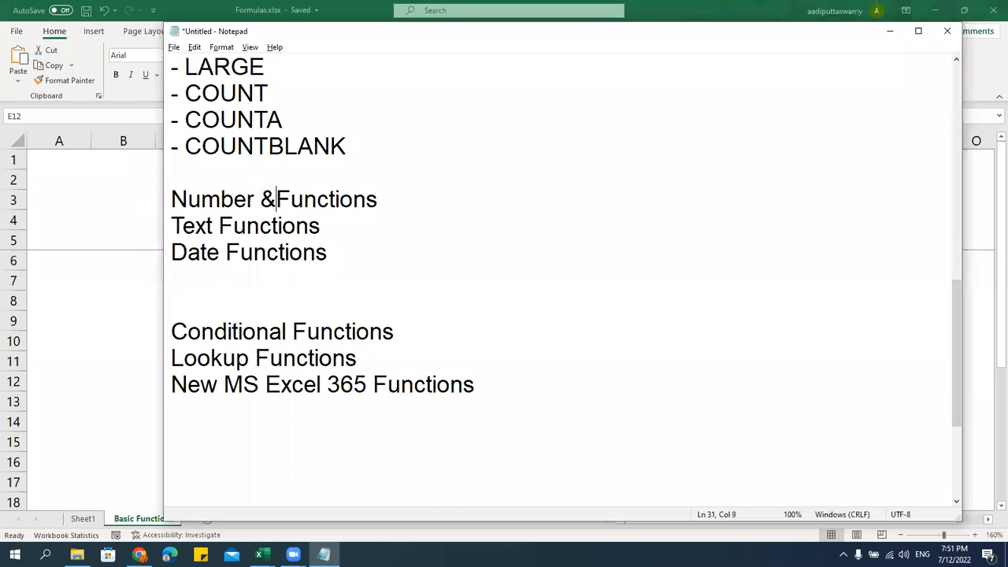
{"action": "key", "text": "ctrl+v"}
{"action": "key", "text": "Delete"}
{"action": "key", "text": "Delete"}
{"action": "key", "text": "Delete"}
{"action": "key", "text": "Delete"}
{"action": "key", "text": "Delete"}
{"action": "key", "text": "Delete"}
{"action": "key", "text": "Delete"}
{"action": "key", "text": "Delete"}
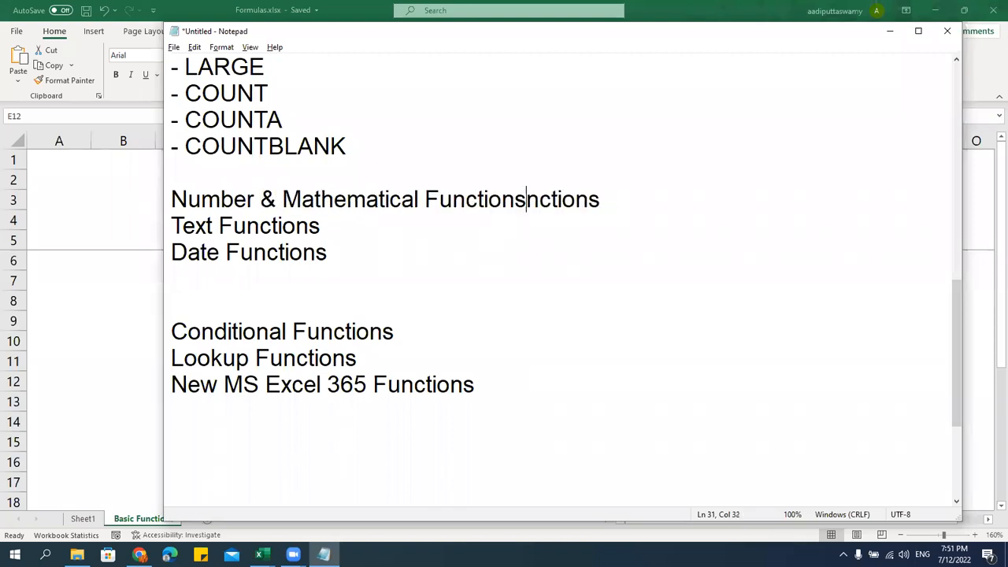
{"action": "key", "text": "Delete"}
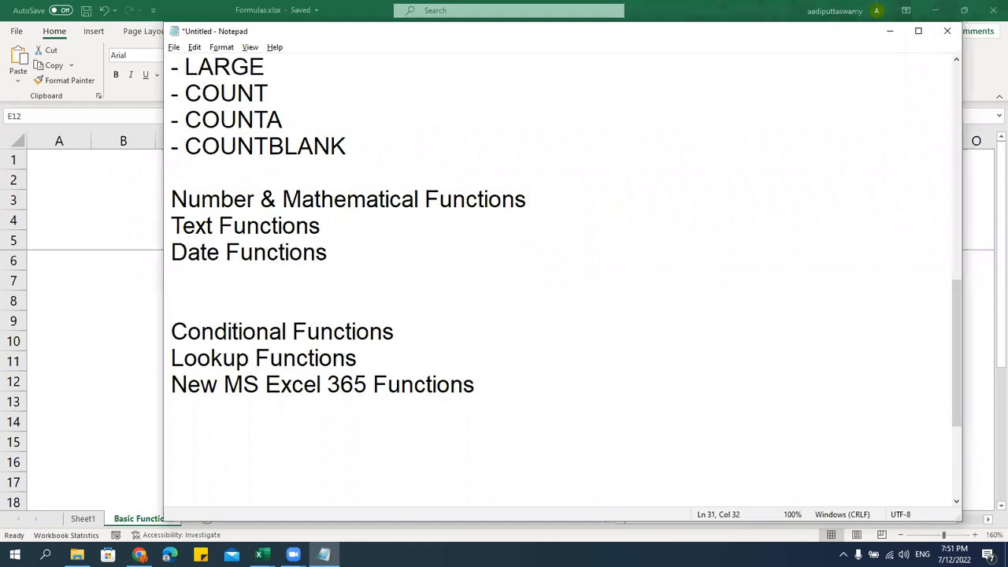
List ABS, ROUND, CELIENG, FLOOR and SUMPRODUCT as dash items under the heading
{"action": "key", "text": "Return"}
{"action": "type", "text": "- "}
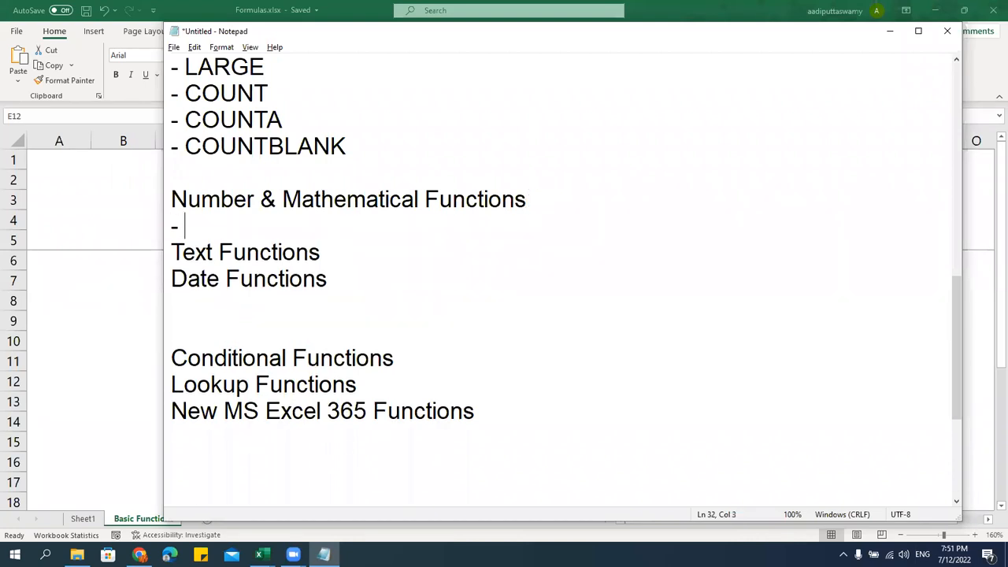
{"action": "type", "text": "ABS"}
{"action": "key", "text": "Return"}
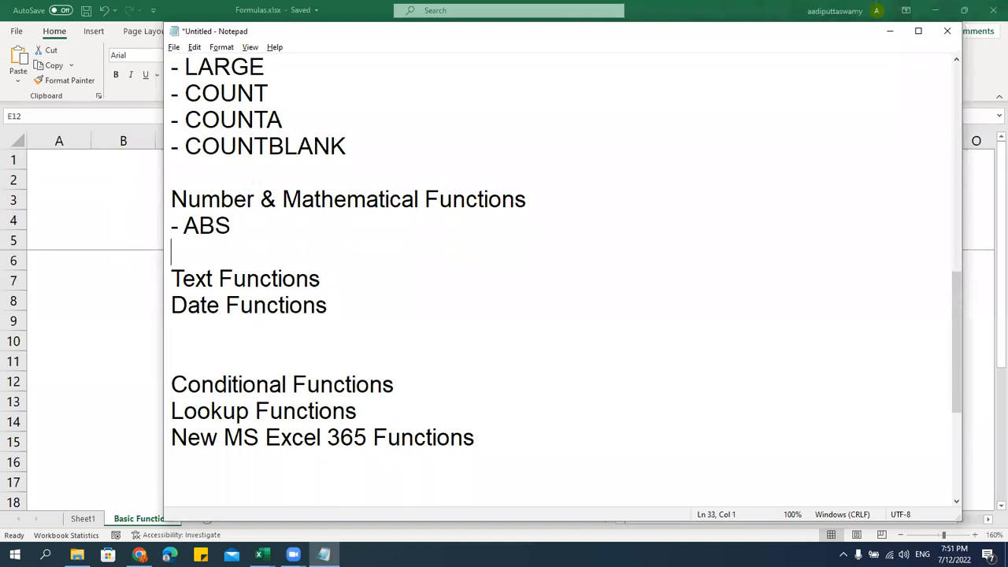
{"action": "type", "text": "- CEL"}
{"action": "key", "text": "BackSpace"}
{"action": "key", "text": "BackSpace"}
{"action": "key", "text": "BackSpace"}
{"action": "type", "text": "ROUND"}
{"action": "key", "text": "Return"}
{"action": "type", "text": "- C"}
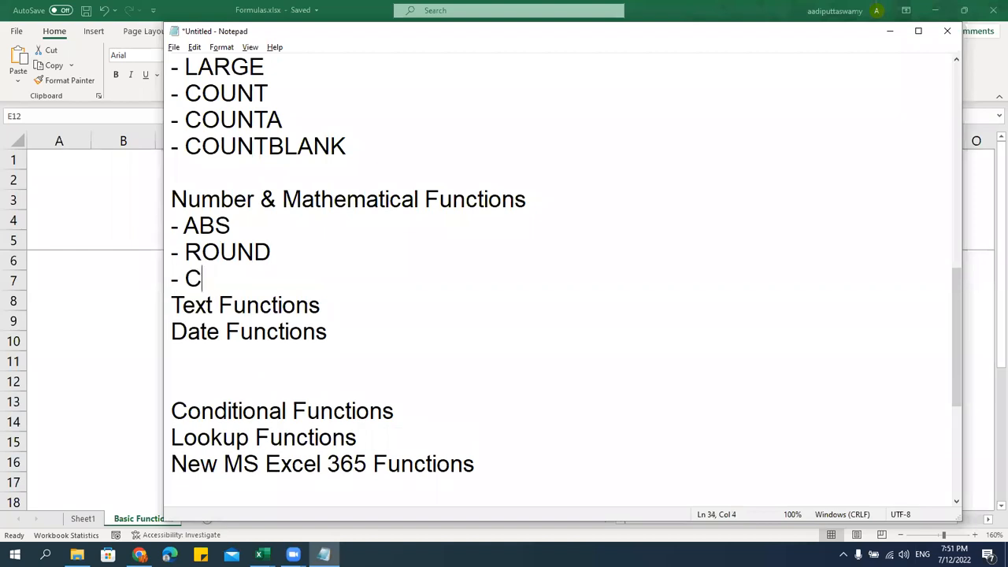
{"action": "type", "text": "ELIENG"}
{"action": "key", "text": "Return"}
{"action": "type", "text": "- FLOOR"}
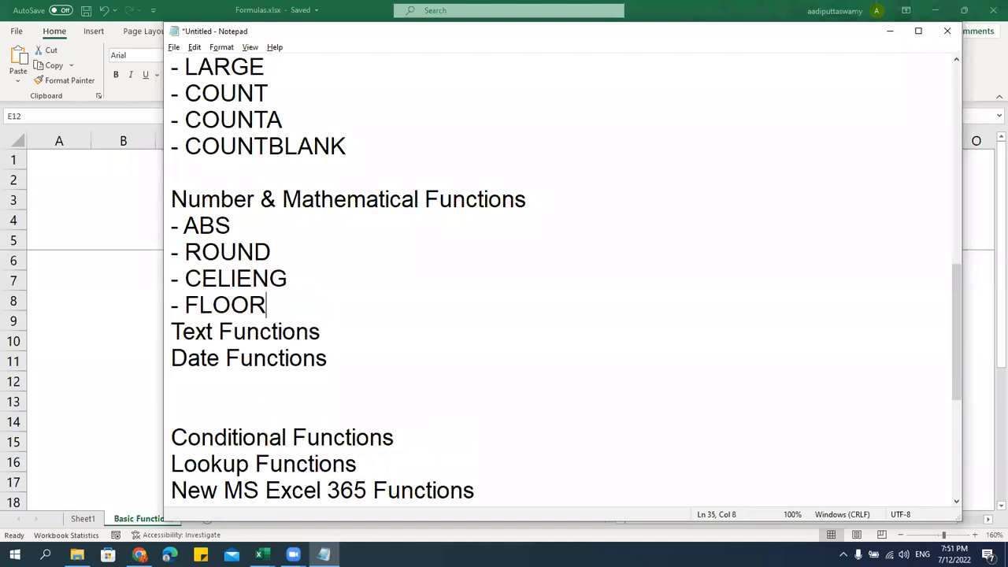
{"action": "key", "text": "Return"}
{"action": "type", "text": "SU"}
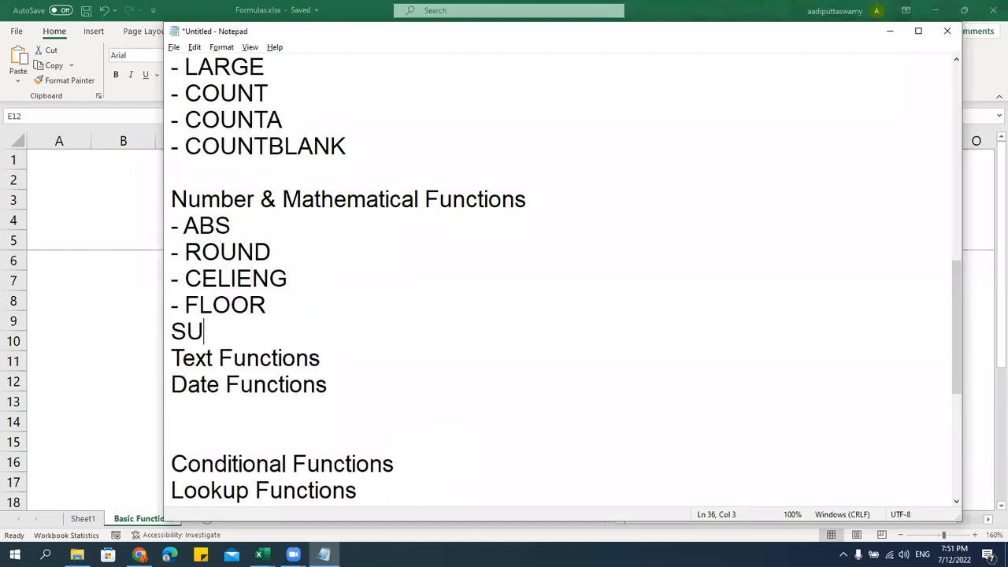
{"action": "type", "text": "MPRODUCT"}
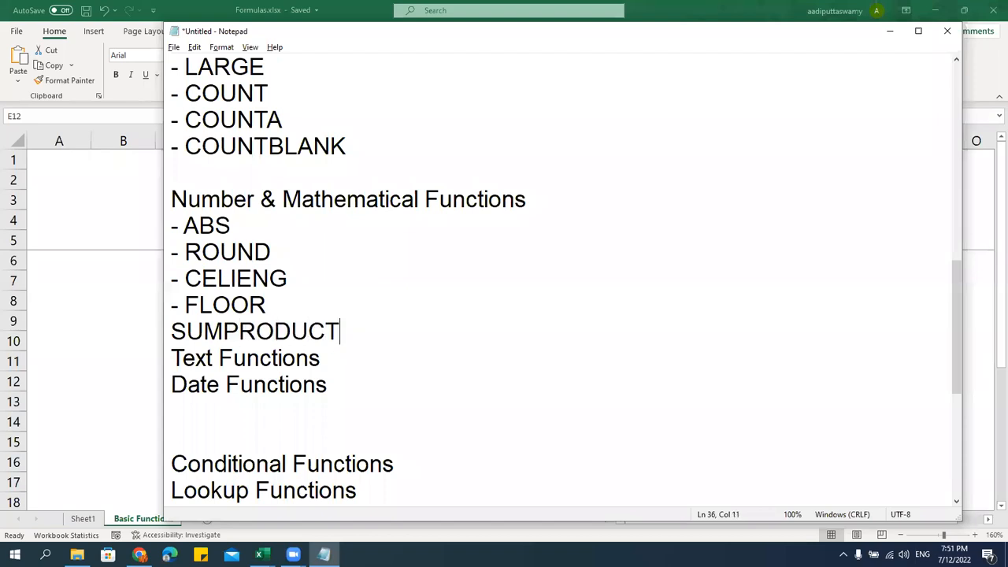
{"action": "key", "text": "Return"}
{"action": "key", "text": "Up"}
{"action": "type", "text": "-"}
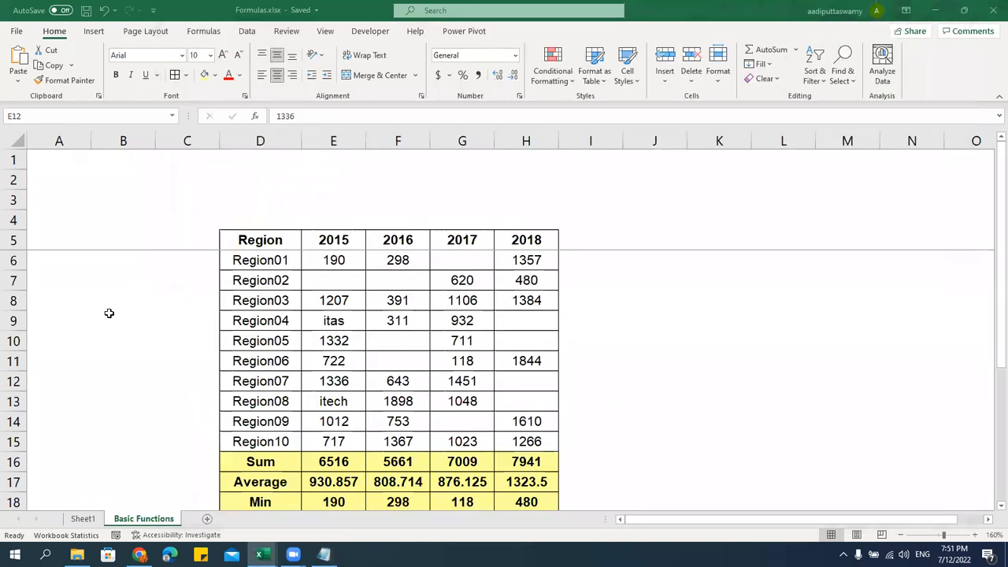
Back in Excel, browse the Formulas tab's Math & Trig list without inserting a function
{"action": "key", "text": "alt+Tab"}
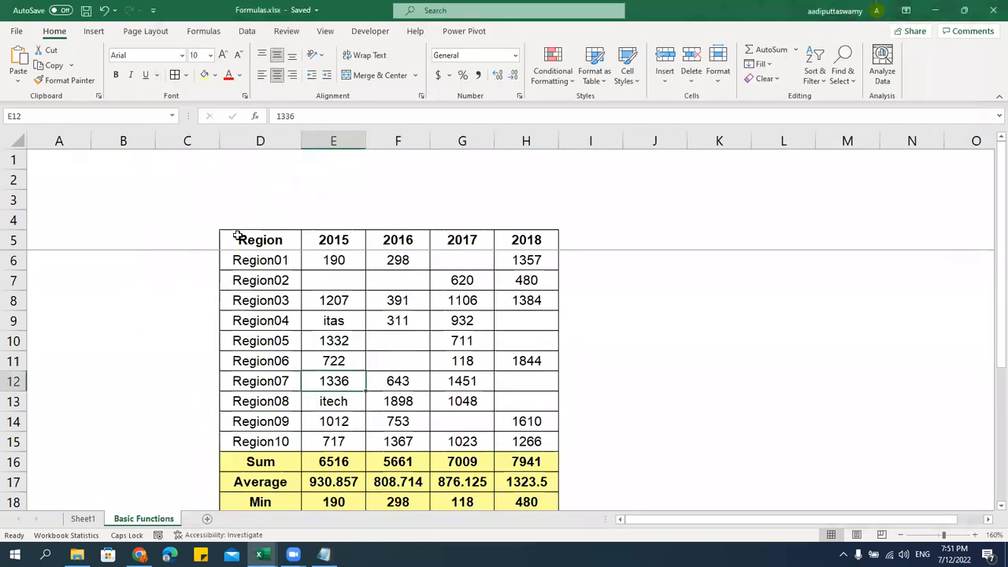
{"action": "left_click", "coordinate": [203, 32]}
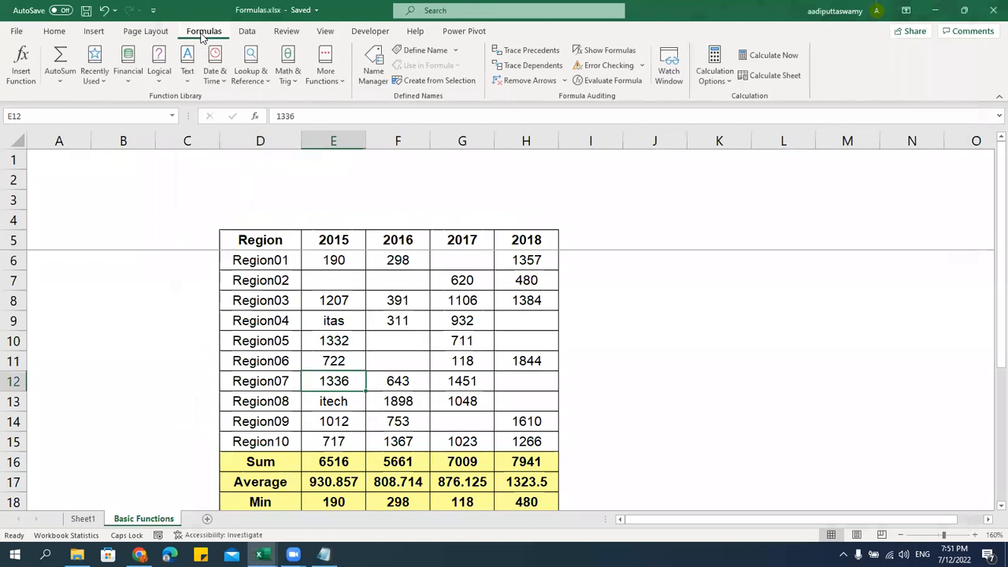
{"action": "left_click", "coordinate": [287, 73]}
{"action": "left_click_drag", "start_coordinate": [375, 133], "coordinate": [386, 410]}
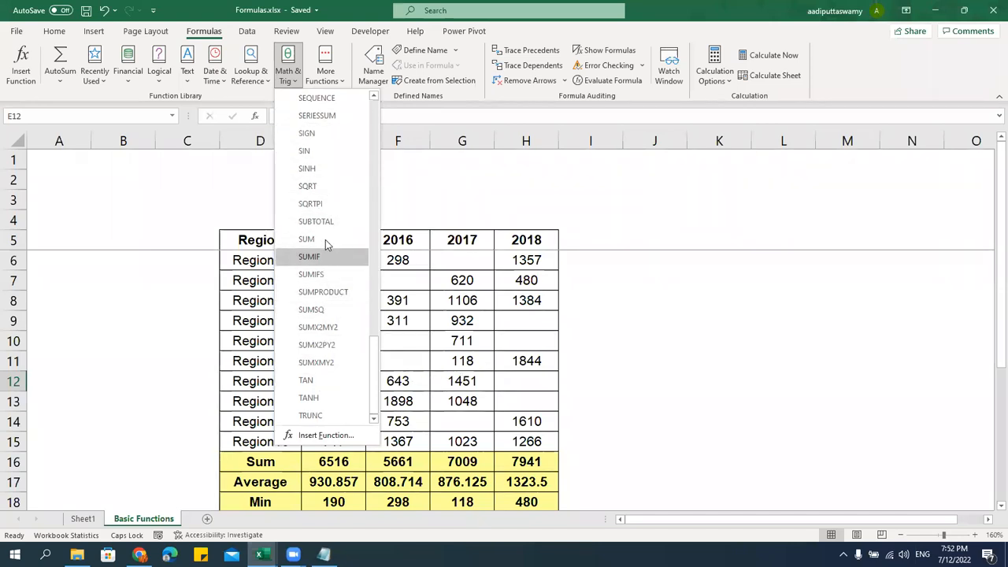
{"action": "scroll", "coordinate": [344, 261], "scroll_direction": "up", "scroll_amount": 4}
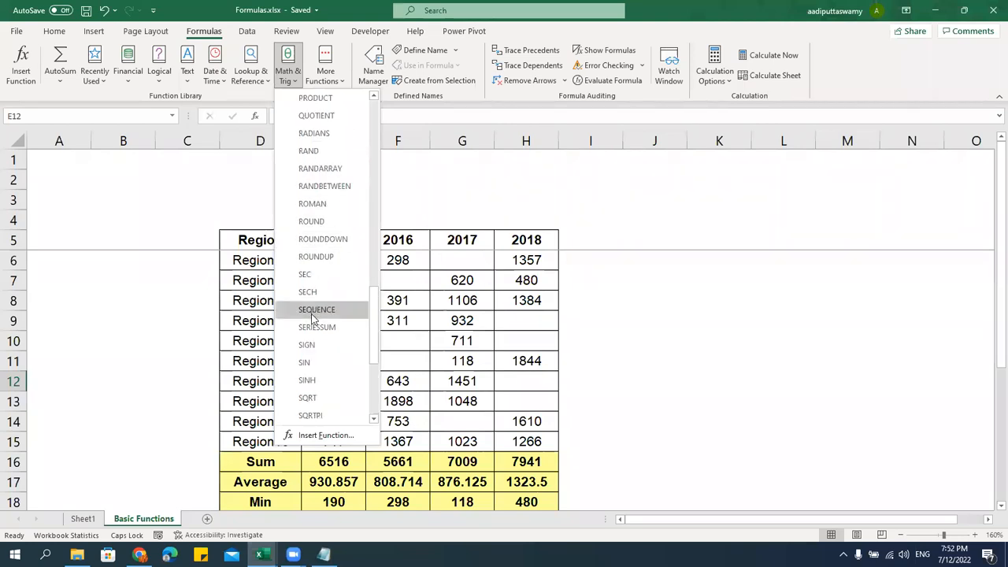
{"action": "scroll", "coordinate": [332, 354], "scroll_direction": "down", "scroll_amount": 2}
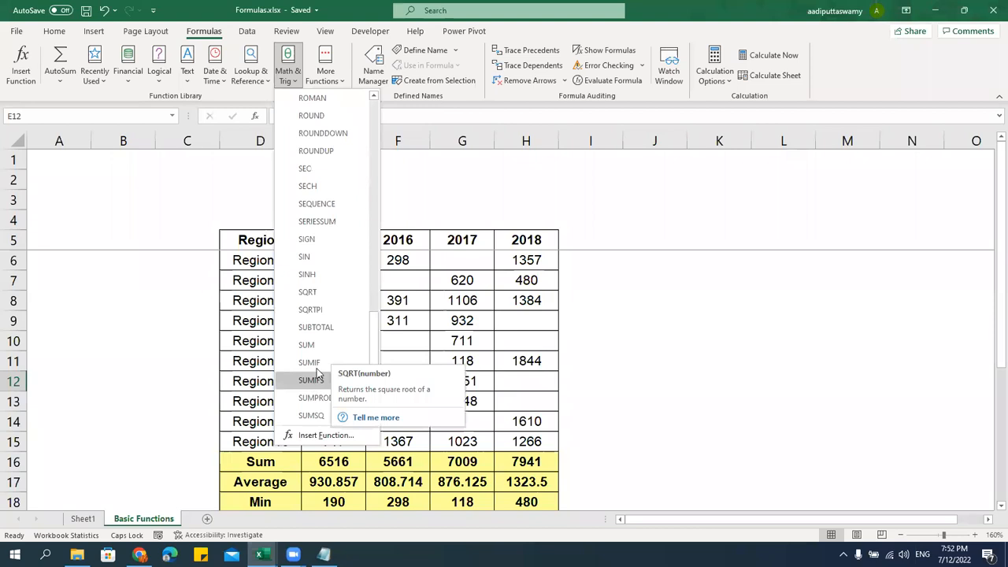
{"action": "left_click", "coordinate": [504, 280]}
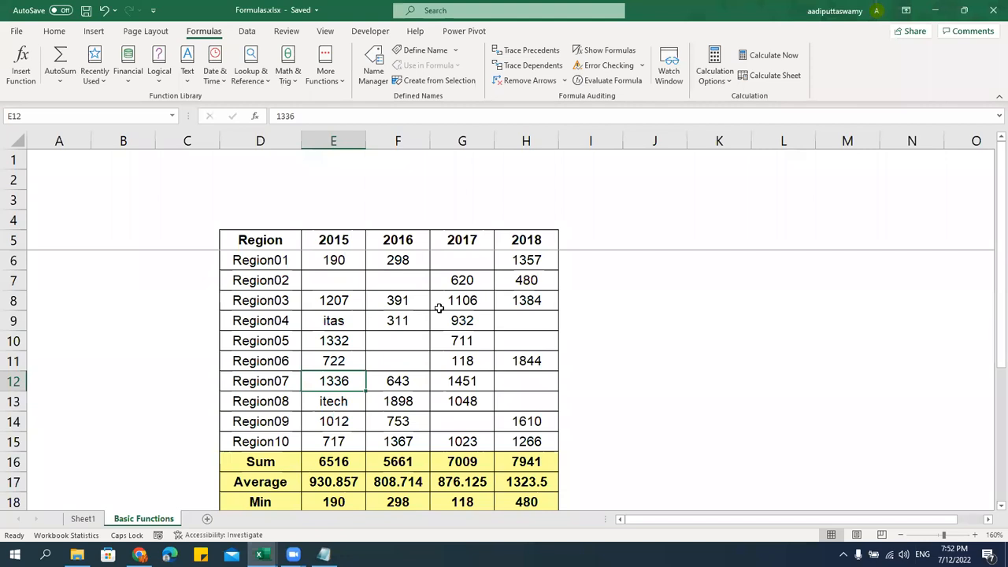
Duplicate the Basic Functions sheet and delete the blank Sheet3 that was added
{"action": "left_click", "coordinate": [207, 518]}
{"action": "left_click", "coordinate": [157, 477]}
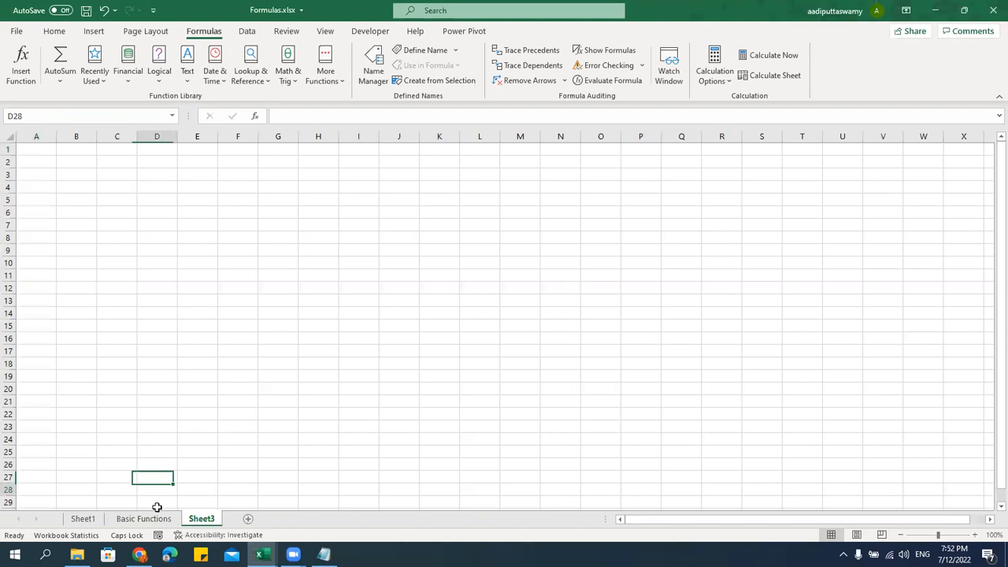
{"action": "left_click", "coordinate": [149, 518]}
{"action": "left_click_drag", "start_coordinate": [152, 518], "coordinate": [252, 484]}
{"action": "left_click", "coordinate": [203, 519]}
{"action": "right_click", "coordinate": [202, 519]}
{"action": "left_click", "coordinate": [255, 364]}
Begin typing a new name on the copied sheet's tab
{"action": "double_click", "coordinate": [241, 519]}
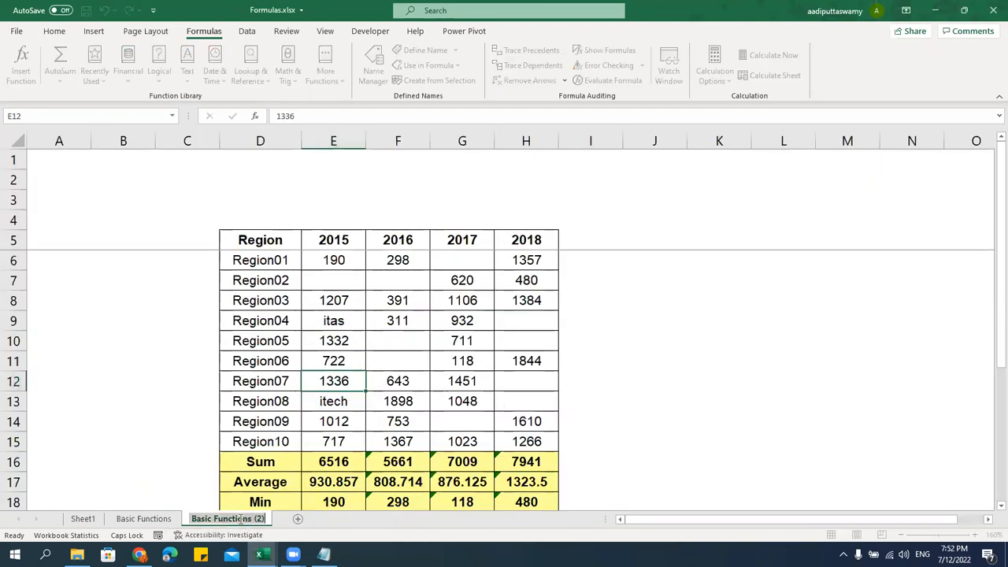
{"action": "type", "text": "sUM"}
{"action": "key", "text": "BackSpace"}
{"action": "key", "text": "BackSpace"}
{"action": "key", "text": "BackSpace"}
Name the copied sheet Num_Math Functions
{"action": "key", "text": "Caps_Lock"}
{"action": "type", "text": "U"}
{"action": "key", "text": "BackSpace"}
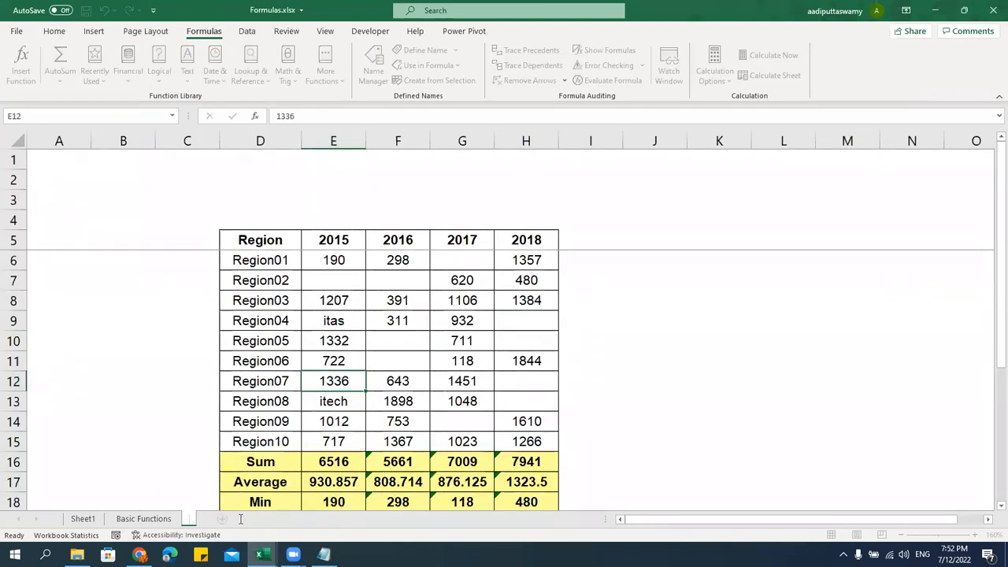
{"action": "type", "text": "Num_Math"}
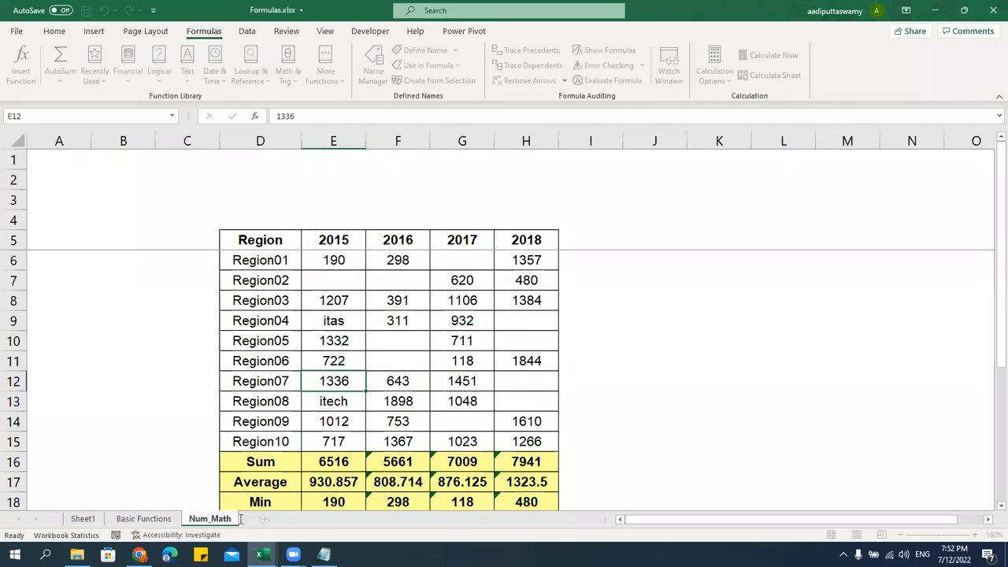
{"action": "type", "text": " Functions"}
{"action": "key", "text": "Return"}
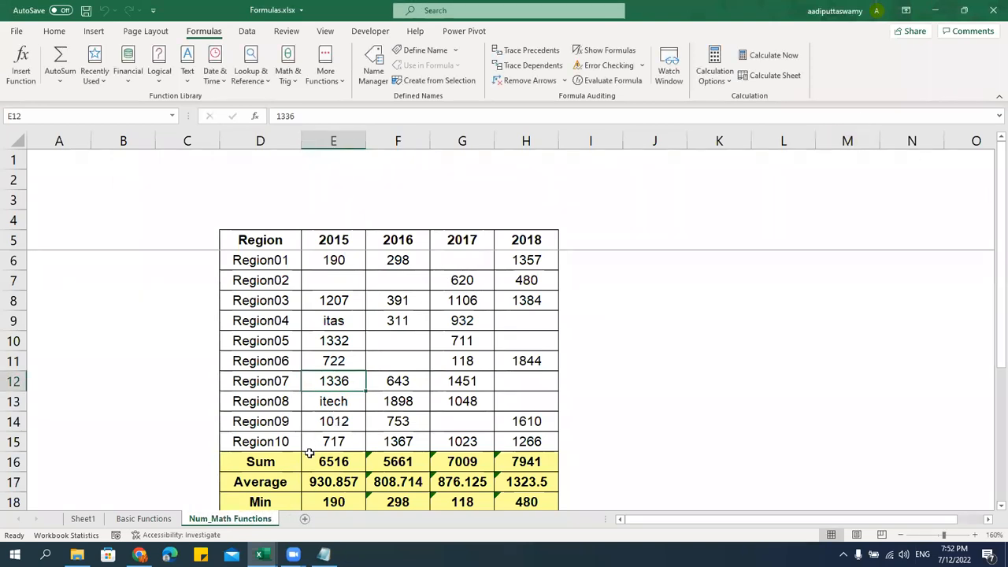
Clear the summary rows and the 2016–2018 columns, and change header E5 from 2015 to Sales
{"action": "left_click_drag", "start_coordinate": [285, 460], "coordinate": [584, 461]}
{"action": "scroll", "coordinate": [583, 387], "scroll_direction": "down", "scroll_amount": 4}
{"action": "left_click_drag", "start_coordinate": [584, 387], "coordinate": [796, 385]}
{"action": "key", "text": "Delete"}
{"action": "scroll", "coordinate": [392, 439], "scroll_direction": "up", "scroll_amount": 6}
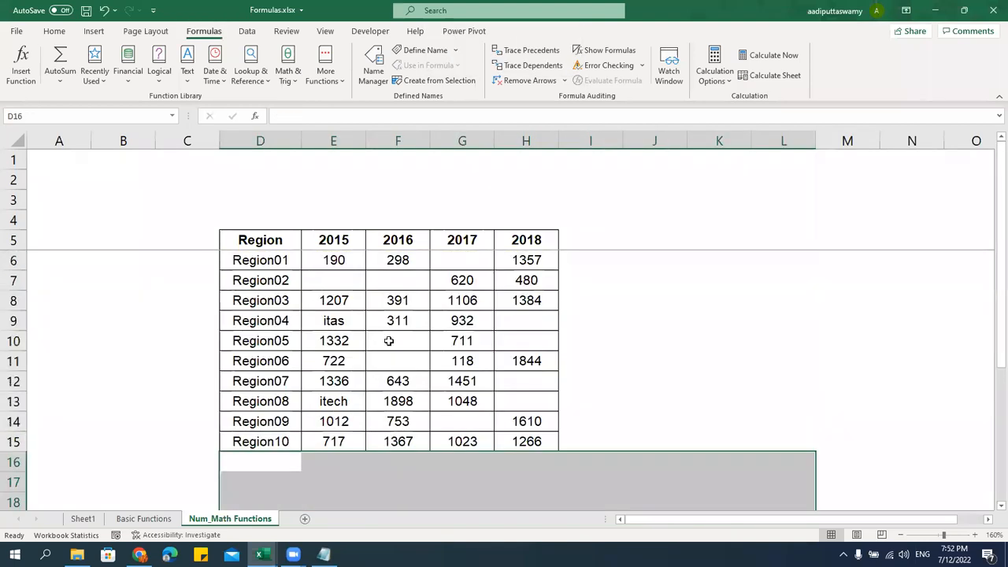
{"action": "left_click", "coordinate": [350, 260]}
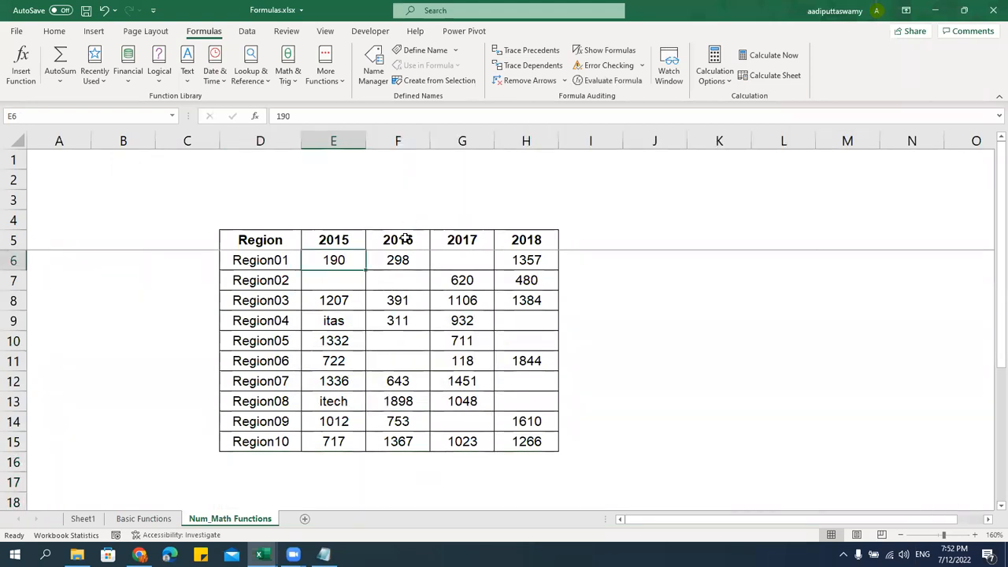
{"action": "left_click_drag", "start_coordinate": [407, 223], "coordinate": [623, 500]}
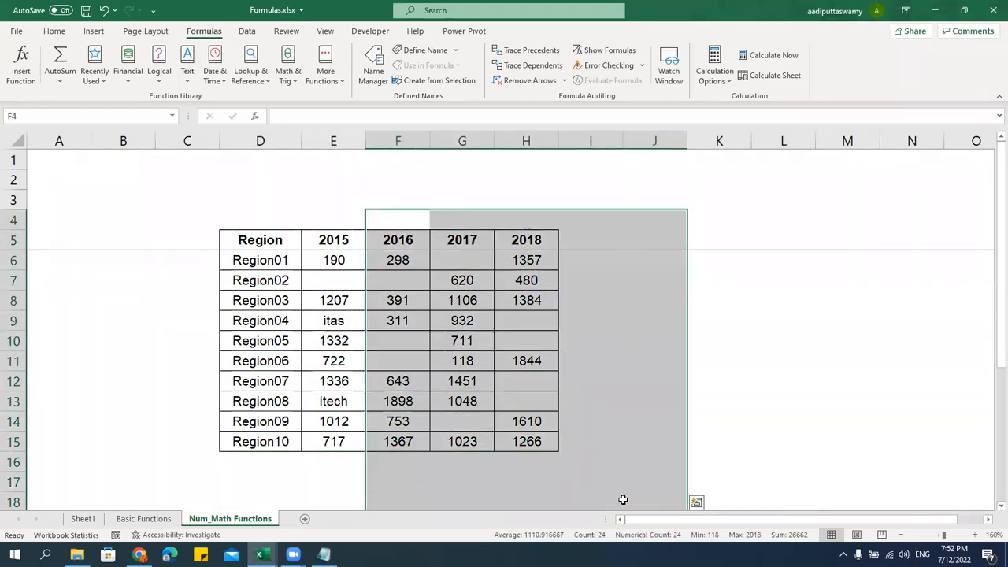
{"action": "key", "text": "Delete"}
{"action": "left_click", "coordinate": [509, 360]}
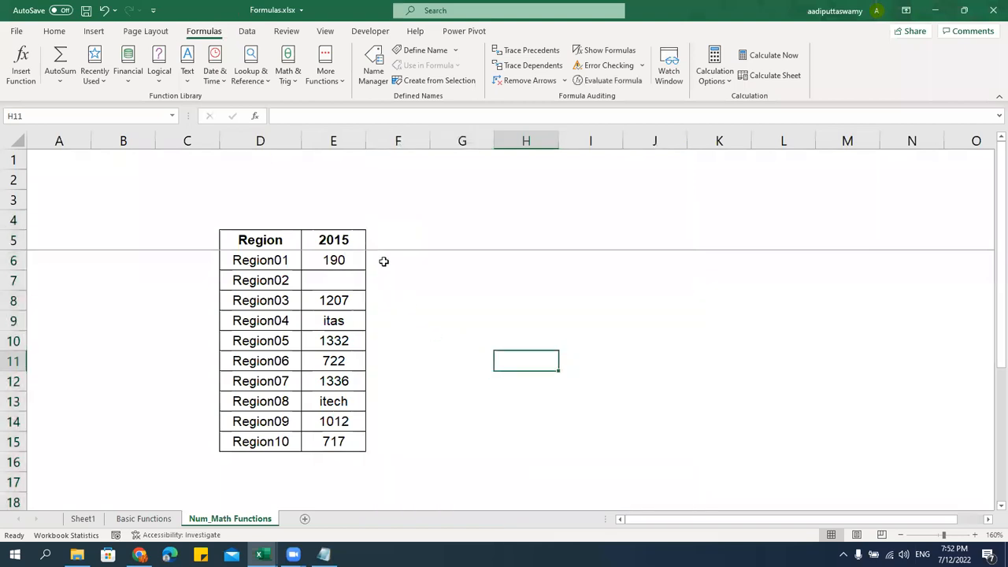
{"action": "left_click", "coordinate": [352, 240]}
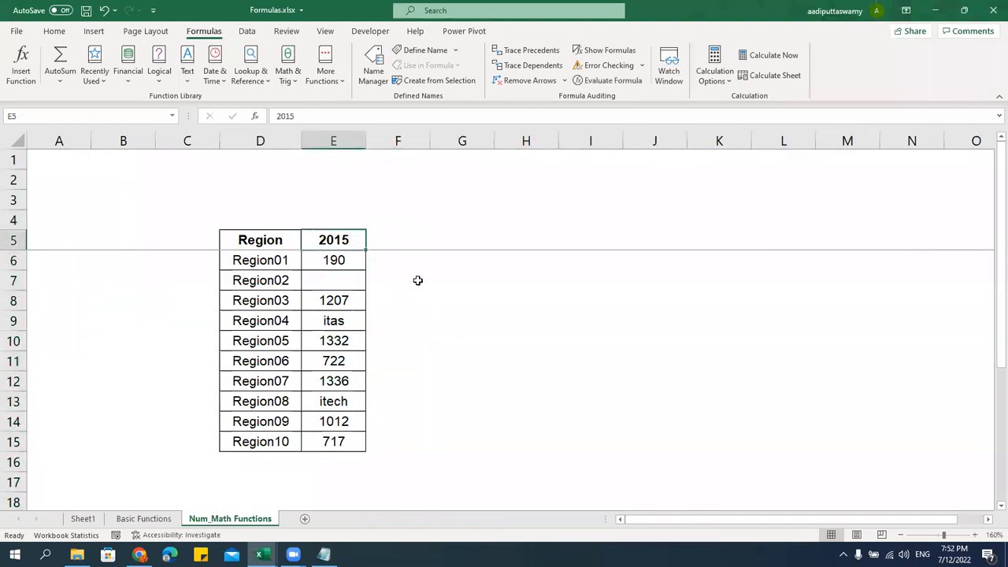
{"action": "type", "text": "Sales"}
{"action": "key", "text": "Return"}
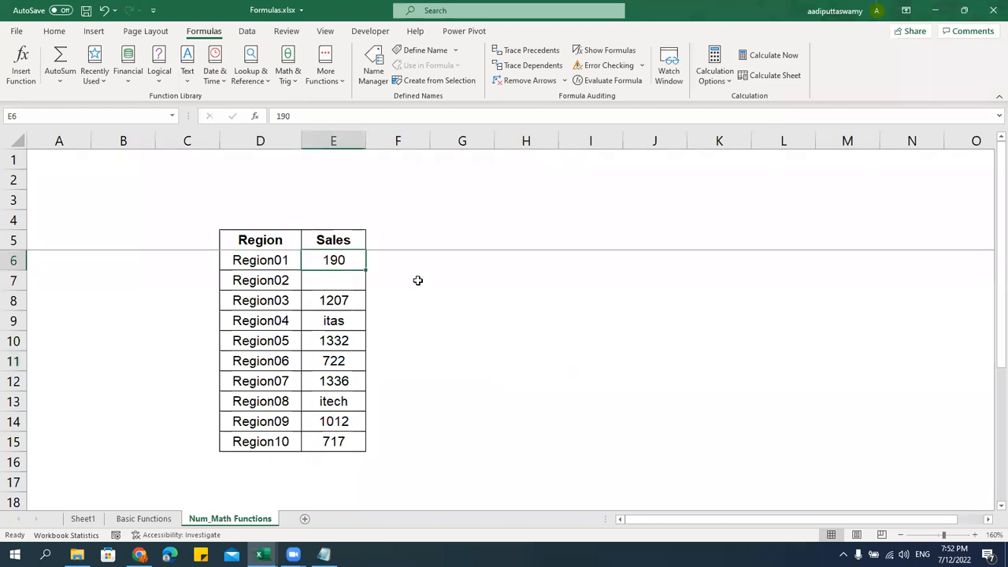
Fill Sales cells E6:E15 with =RANDBETWEEN(100,2000)
{"action": "type", "text": "=ra"}
{"action": "key", "text": "Down"}
{"action": "key", "text": "Down"}
{"action": "key", "text": "Down"}
{"action": "key", "text": "Tab"}
{"action": "type", "text": "100,2000"}
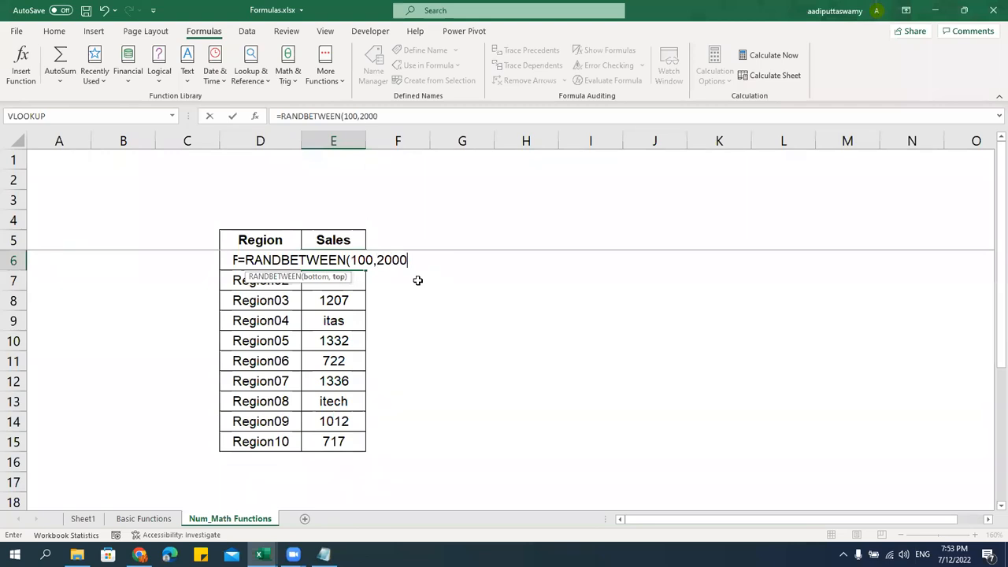
{"action": "key", "text": "ctrl+Return"}
{"action": "key", "text": "shift+Down"}
{"action": "key", "text": "shift+Down"}
{"action": "key", "text": "ctrl+shift+Down"}
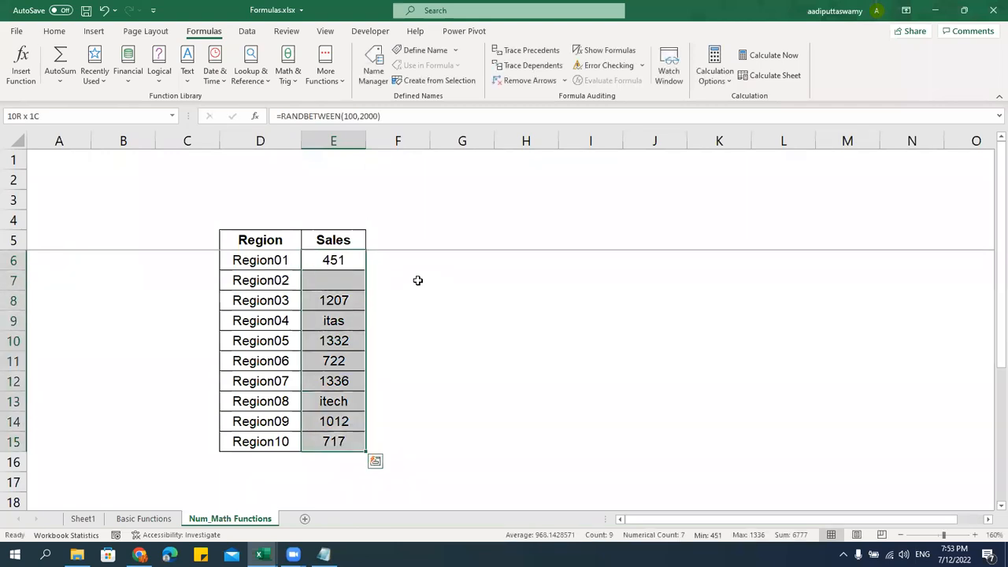
{"action": "key", "text": "Up"}
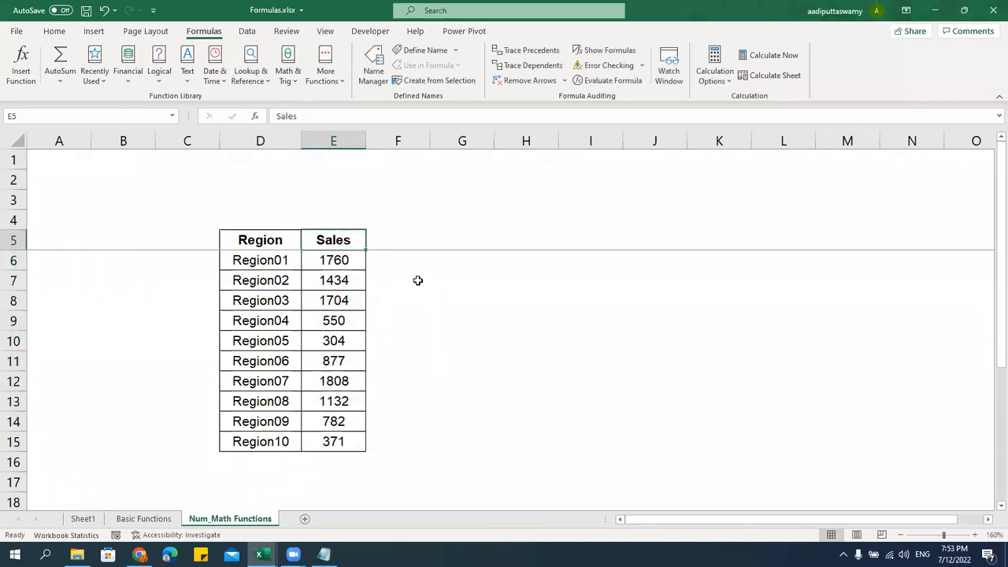
{"action": "key", "text": "Right"}
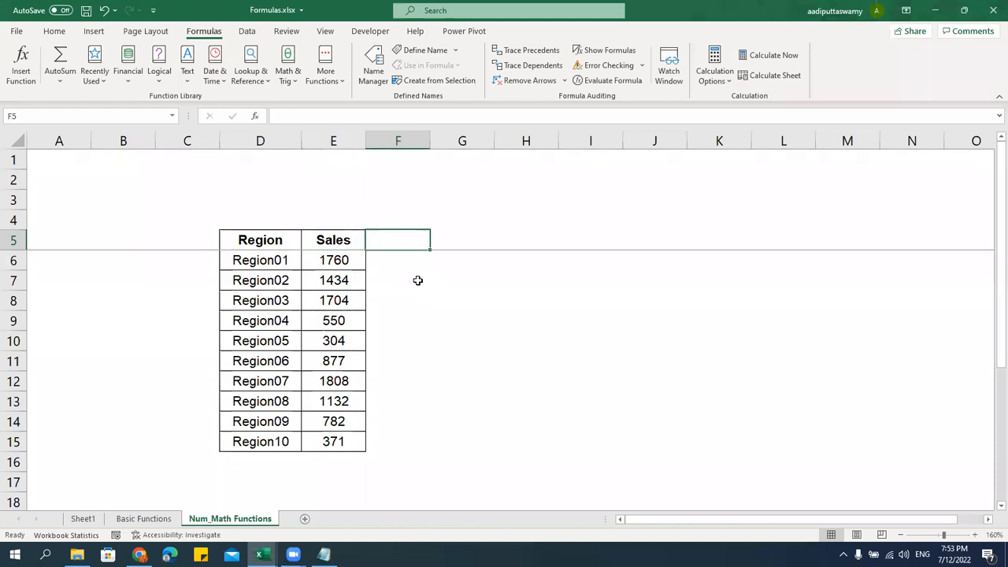
{"action": "key", "text": "Left"}
{"action": "key", "text": "F2"}
{"action": "key", "text": "BackSpace"}
{"action": "key", "text": "BackSpace"}
{"action": "key", "text": "BackSpace"}
{"action": "key", "text": "BackSpace"}
{"action": "key", "text": "BackSpace"}
{"action": "type", "text": "Pri"}
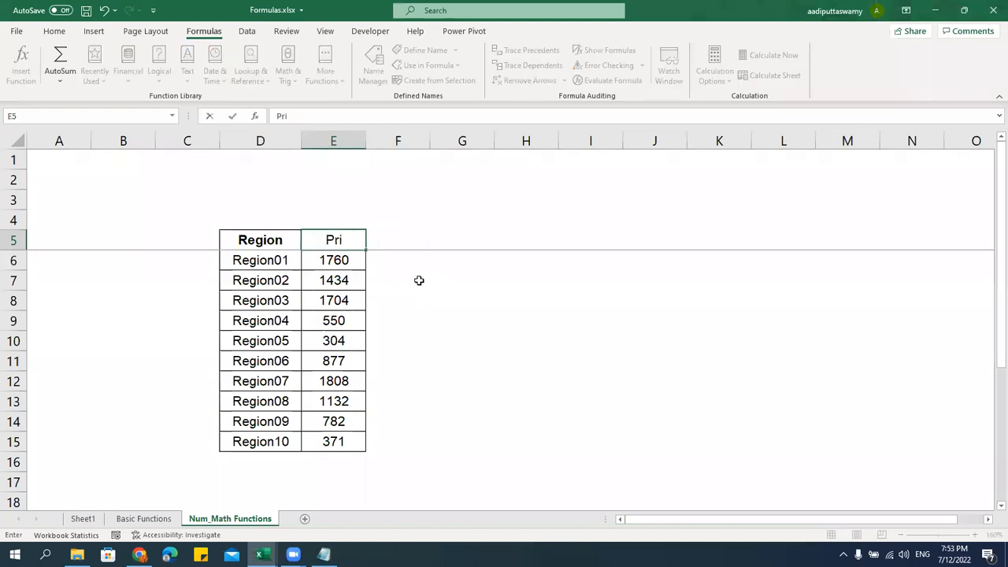
{"action": "key", "text": "Escape"}
Add a Quantity header in F5 and fill F6:F15 with =RANDBETWEEN(10,100)
{"action": "key", "text": "Right"}
{"action": "type", "text": "Qu"}
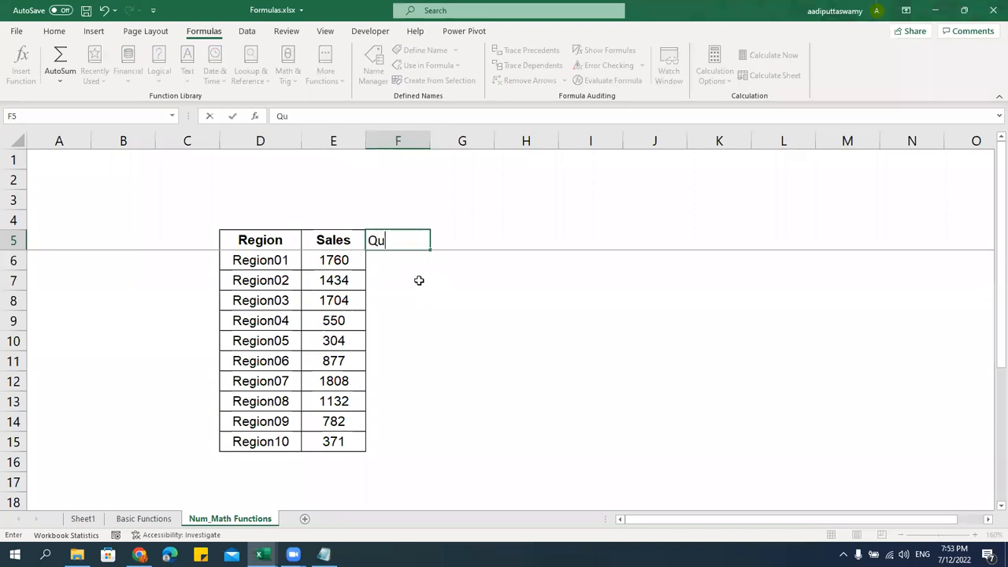
{"action": "type", "text": "antity"}
{"action": "key", "text": "Return"}
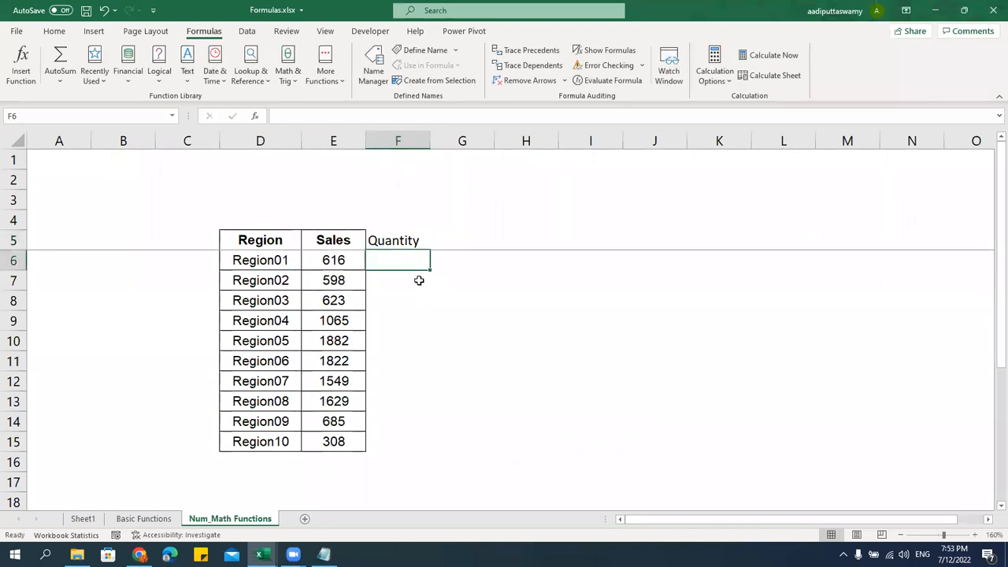
{"action": "type", "text": "=ra"}
{"action": "key", "text": "Down"}
{"action": "key", "text": "Down"}
{"action": "key", "text": "Down"}
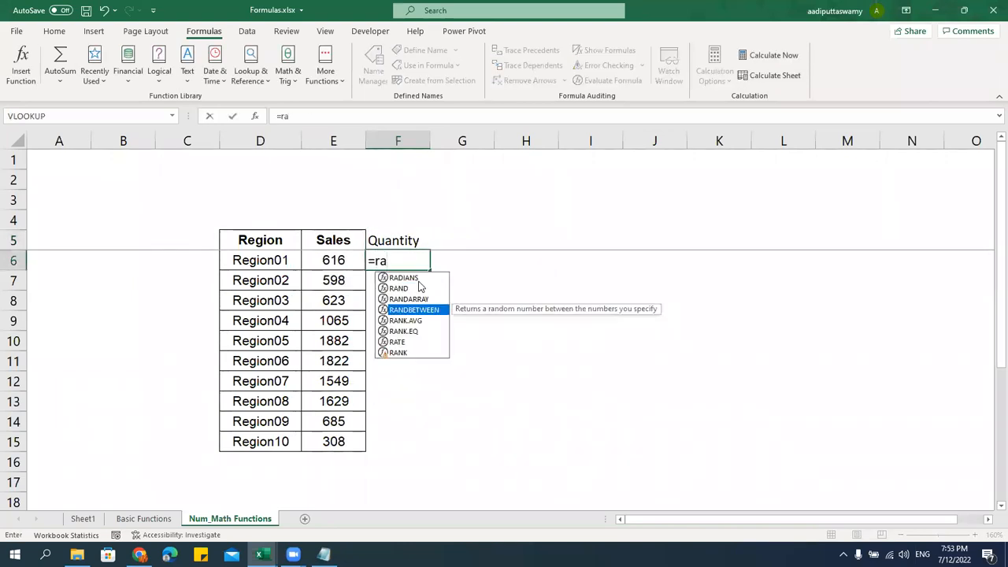
{"action": "key", "text": "Tab"}
{"action": "type", "text": "10,100)"}
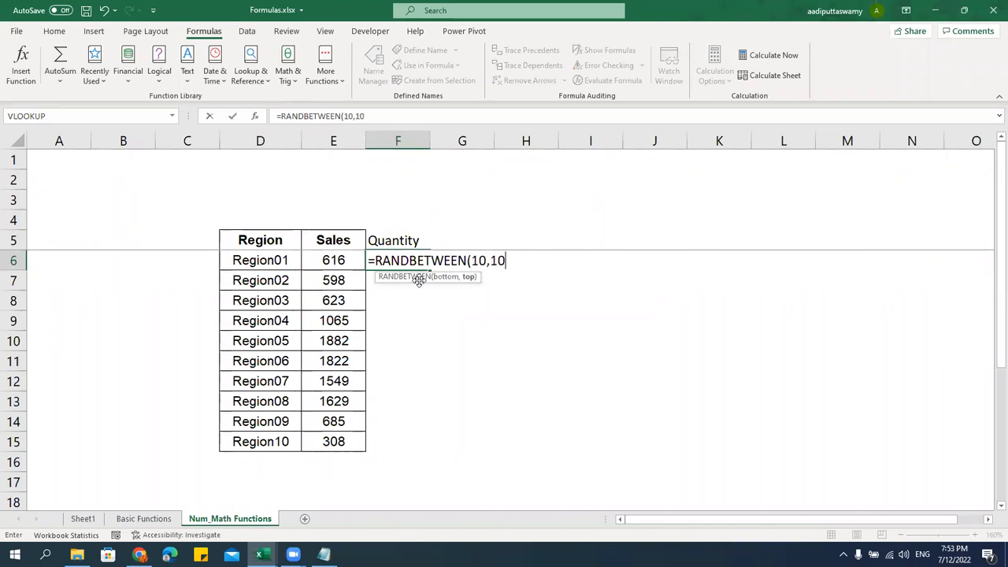
{"action": "key", "text": "Return"}
{"action": "left_click", "coordinate": [414, 257]}
{"action": "left_click", "coordinate": [416, 440], "text": "shift"}
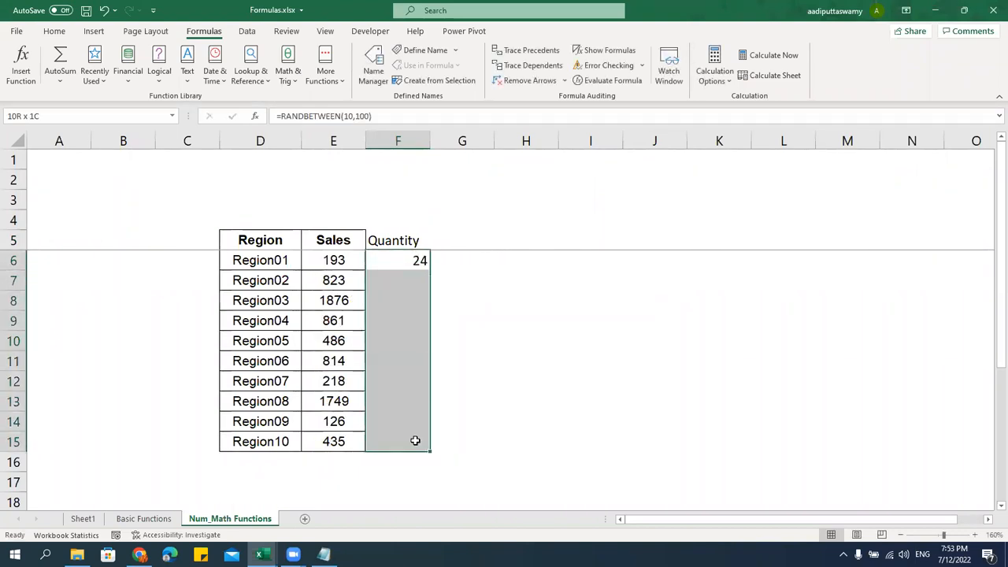
{"action": "key", "text": "ctrl+d"}
Apply the Sales column's formatting to the Quantity column with Paste Special Formats
{"action": "left_click_drag", "start_coordinate": [333, 240], "coordinate": [359, 439]}
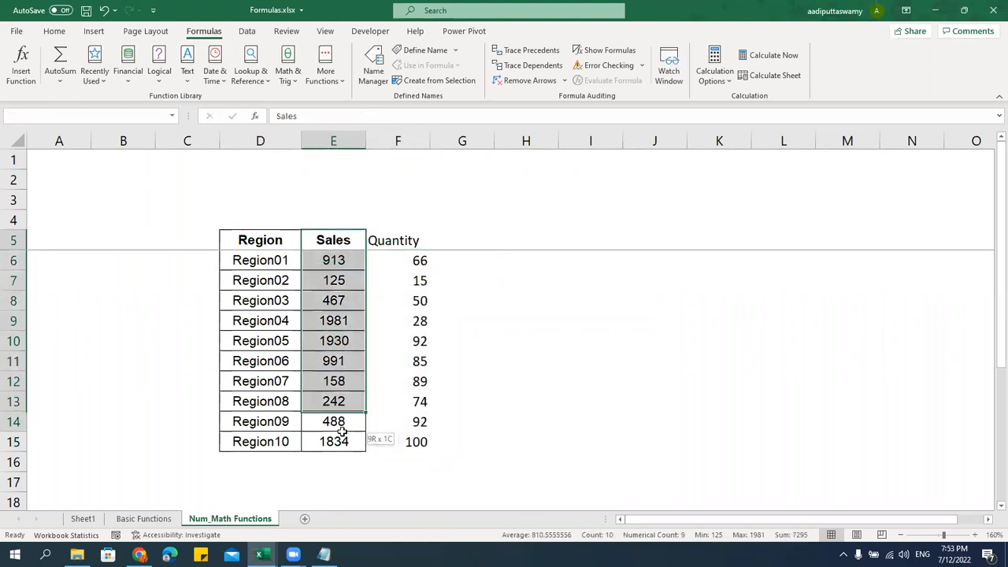
{"action": "key", "text": "ctrl+c"}
{"action": "left_click", "coordinate": [388, 239]}
{"action": "key", "text": "alt+e"}
{"action": "key", "text": "s"}
{"action": "key", "text": "t"}
{"action": "key", "text": "Return"}
{"action": "key", "text": "Escape"}
Convert the random Sales and Quantity figures in E6:F15 to fixed values
{"action": "left_click_drag", "start_coordinate": [333, 261], "coordinate": [401, 441]}
{"action": "key", "text": "ctrl+c"}
{"action": "key", "text": "alt+e"}
{"action": "key", "text": "s"}
{"action": "key", "text": "v"}
{"action": "key", "text": "Return"}
{"action": "key", "text": "Escape"}
{"action": "left_click", "coordinate": [345, 330]}
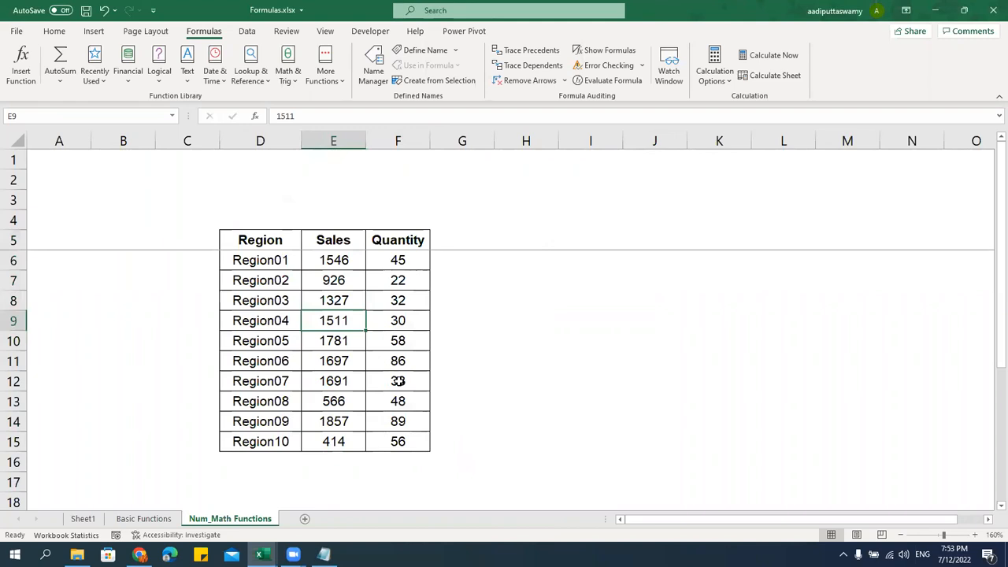
Make Region04's Sales value negative: -1511
{"action": "double_click", "coordinate": [353, 320]}
{"action": "left_click", "coordinate": [318, 324]}
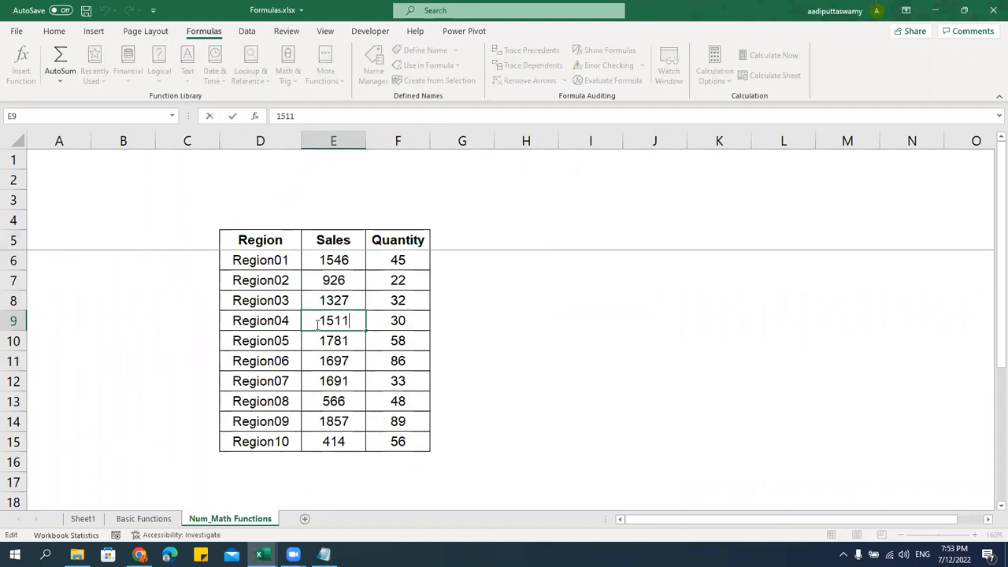
{"action": "type", "text": "="}
{"action": "left_click", "coordinate": [333, 381]}
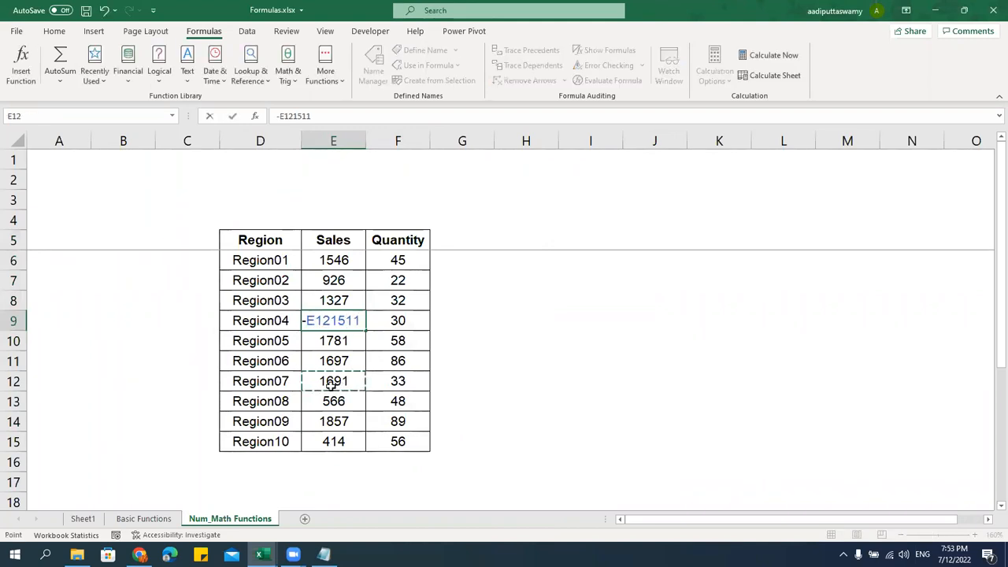
{"action": "key", "text": "Escape"}
{"action": "double_click", "coordinate": [317, 318]}
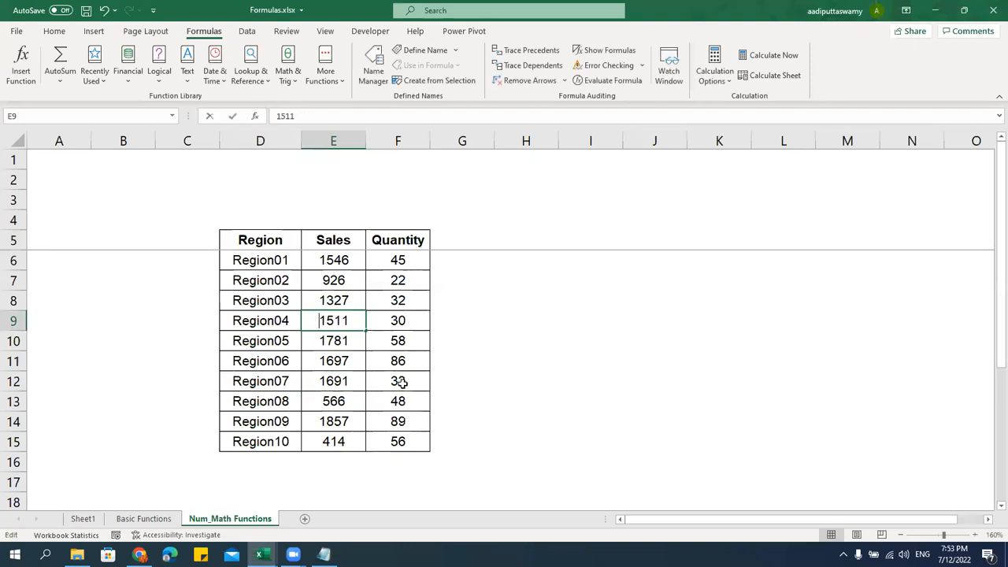
{"action": "type", "text": "-"}
{"action": "key", "text": "Return"}
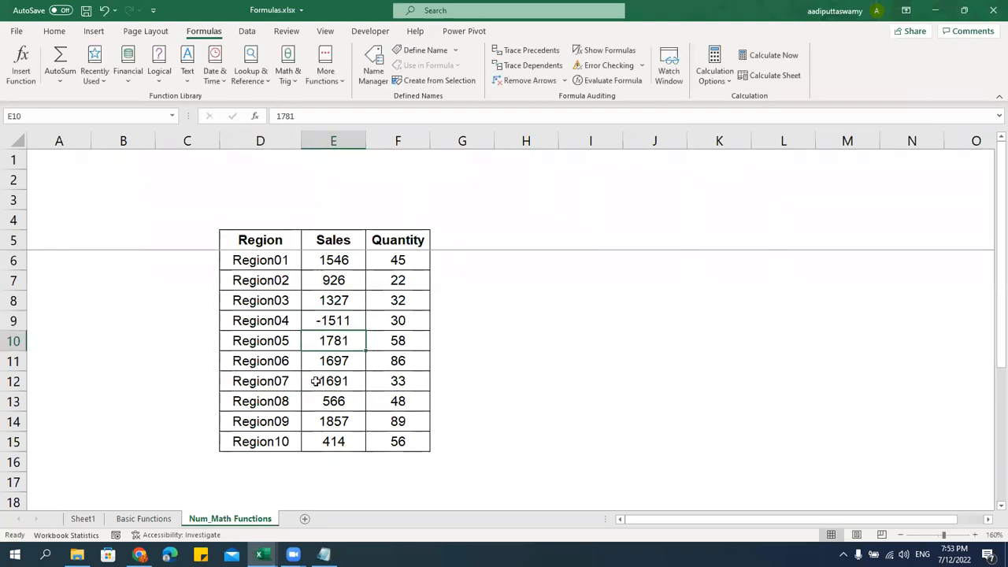
Make the Region07 and Region09 Sales values negative: -1691 and -1857
{"action": "double_click", "coordinate": [323, 381]}
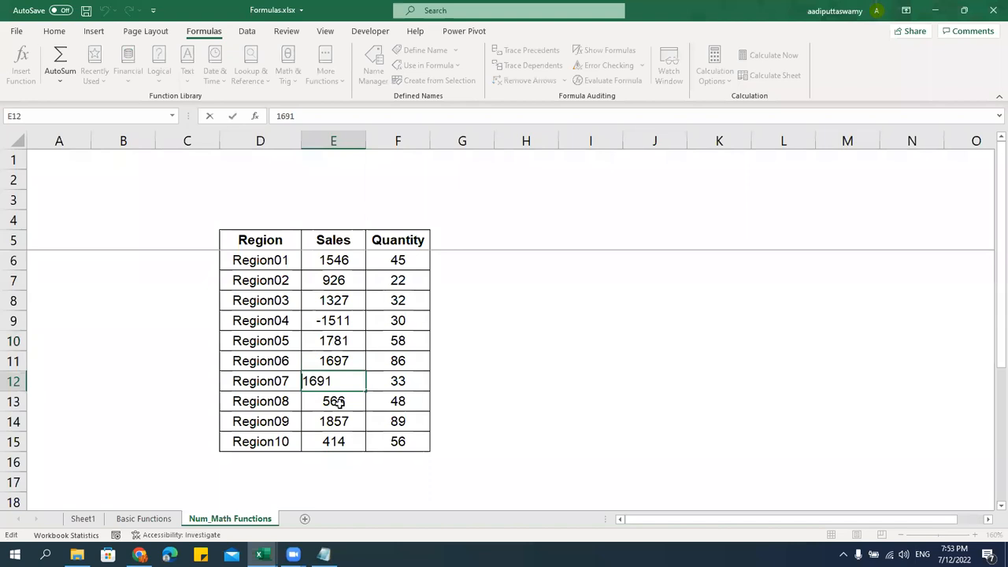
{"action": "type", "text": "-"}
{"action": "key", "text": "Return"}
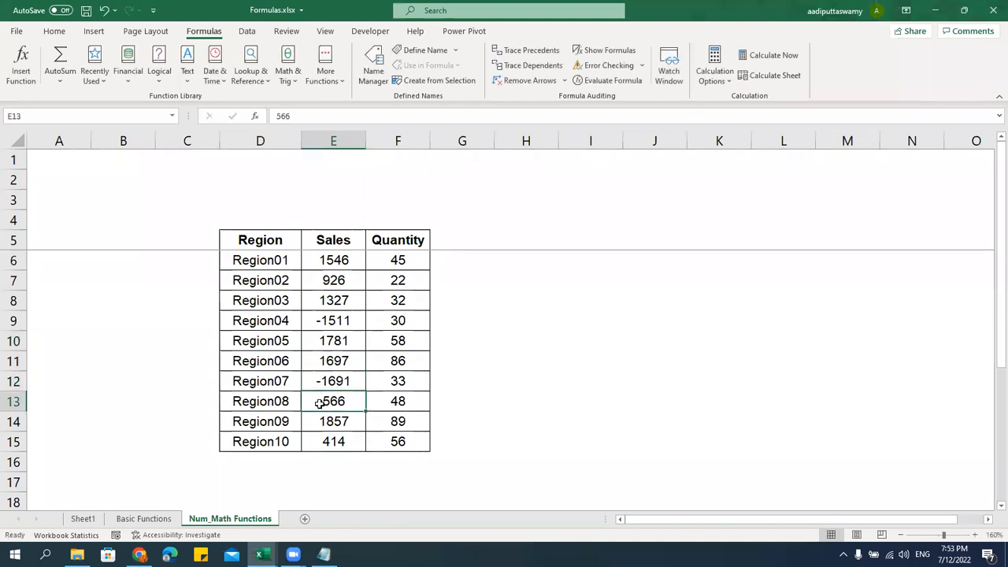
{"action": "double_click", "coordinate": [318, 403]}
{"action": "double_click", "coordinate": [315, 422]}
{"action": "key", "text": "Delete"}
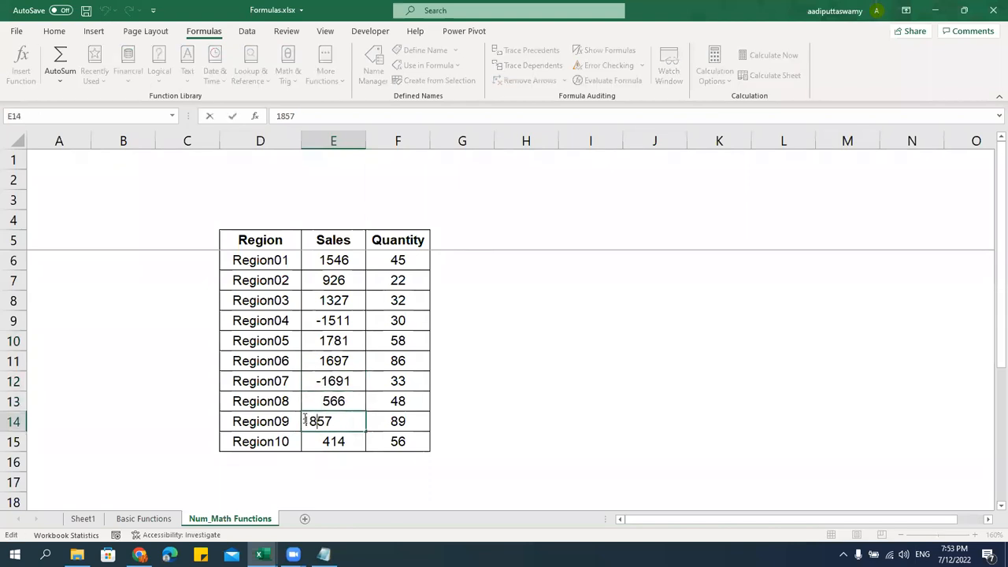
{"action": "type", "text": "-"}
{"action": "key", "text": "Return"}
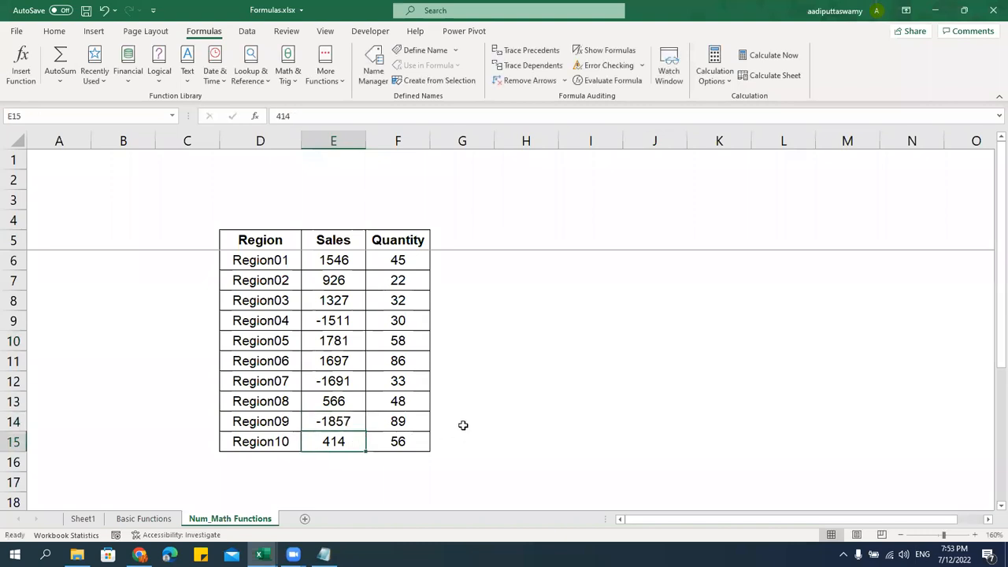
Review the three negative Sales values for Region04, Region07 and Region09
{"action": "left_click", "coordinate": [344, 322]}
{"action": "left_click", "coordinate": [342, 381]}
{"action": "left_click", "coordinate": [350, 422]}
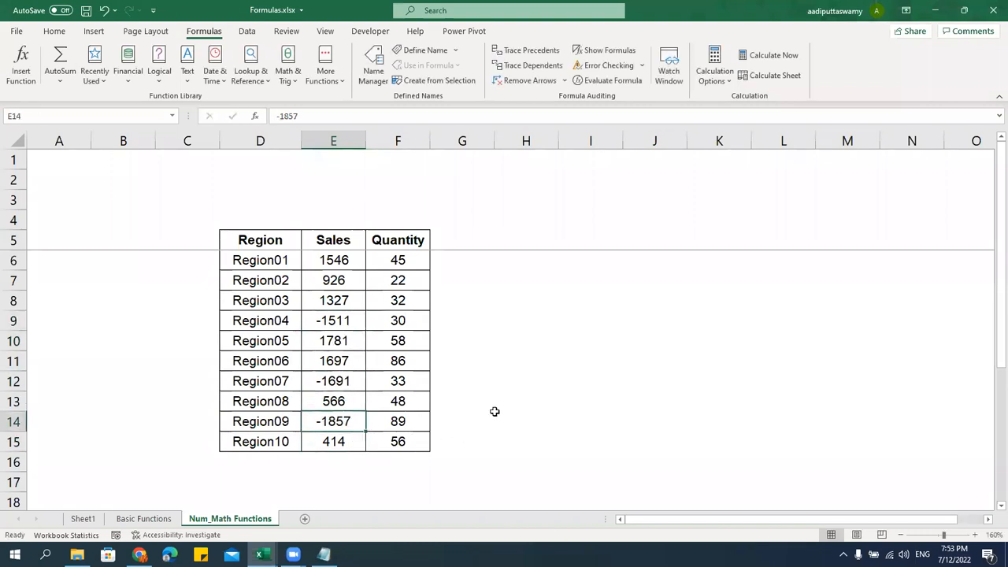
{"action": "left_click", "coordinate": [496, 244]}
Type the header ABS in cell G5
{"action": "key", "text": "Left"}
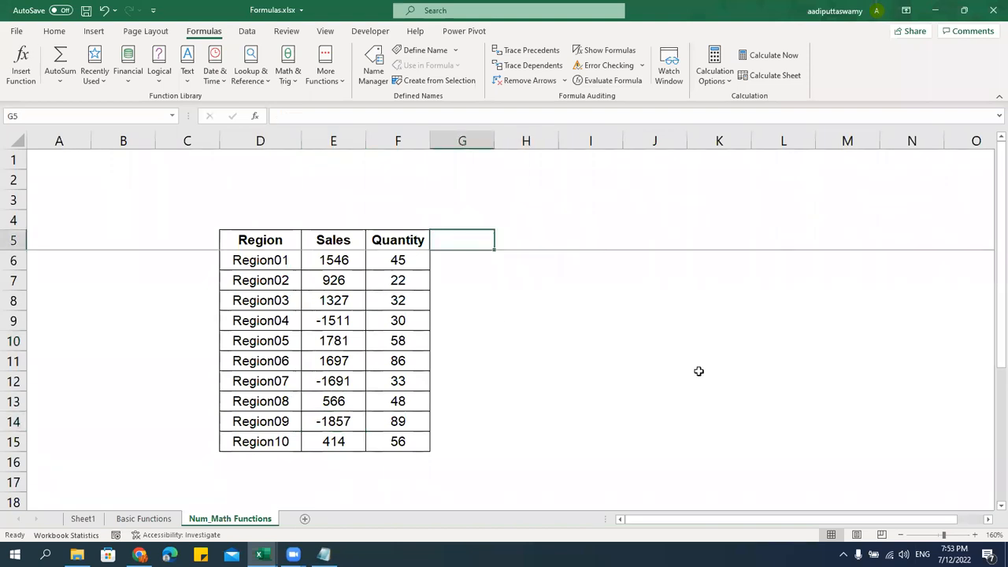
{"action": "key", "text": "Right"}
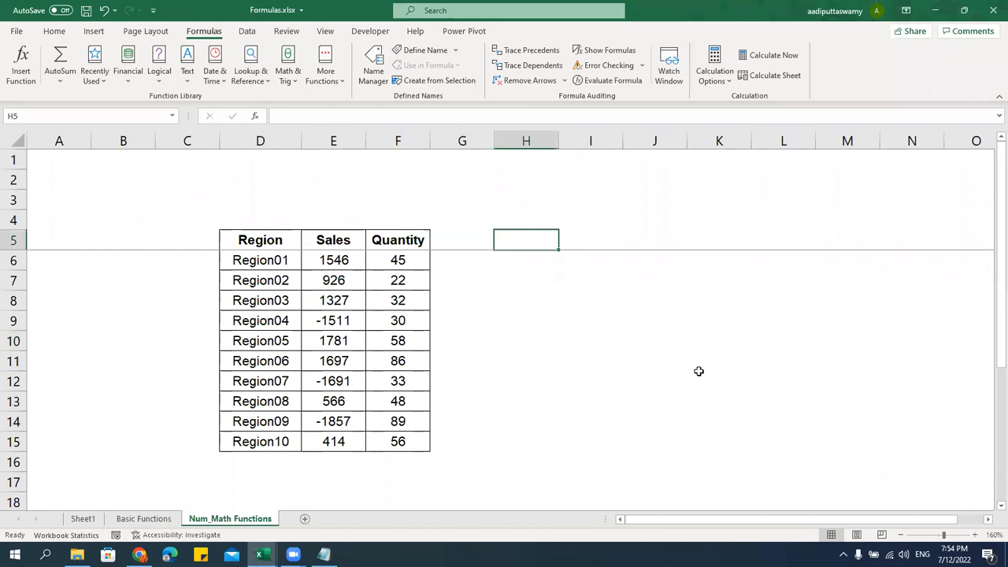
{"action": "key", "text": "Left"}
{"action": "type", "text": "ABS"}
{"action": "key", "text": "Return"}
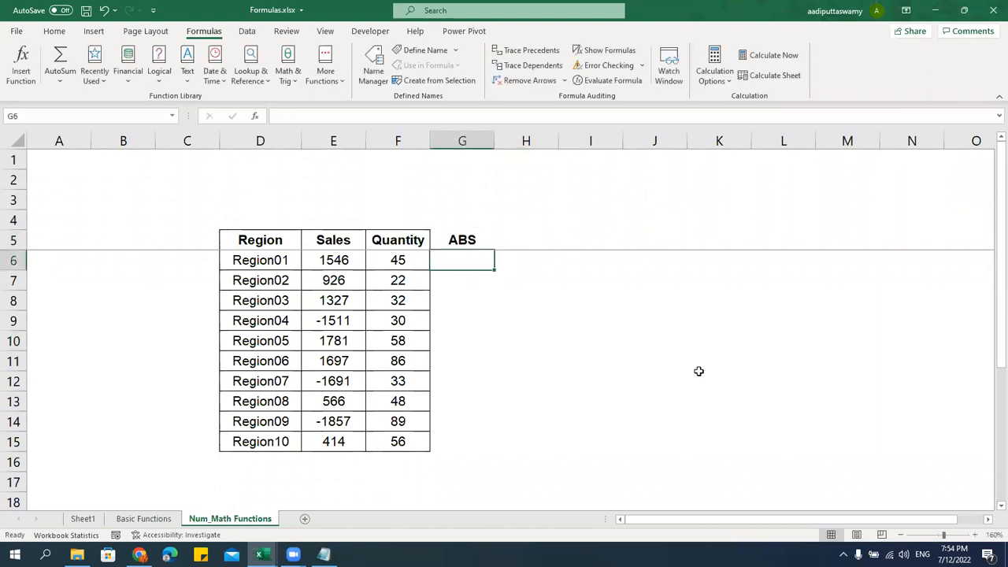
Copy the bordered Quantity column F5:F15 into G5:G15
{"action": "left_click_drag", "start_coordinate": [466, 240], "coordinate": [467, 443]}
{"action": "left_click_drag", "start_coordinate": [401, 240], "coordinate": [397, 442]}
{"action": "key", "text": "ctrl+c"}
{"action": "left_click", "coordinate": [459, 240]}
{"action": "key", "text": "ctrl+v"}
{"action": "key", "text": "ctrl"}
{"action": "key", "text": "Escape"}
{"action": "key", "text": "Escape"}
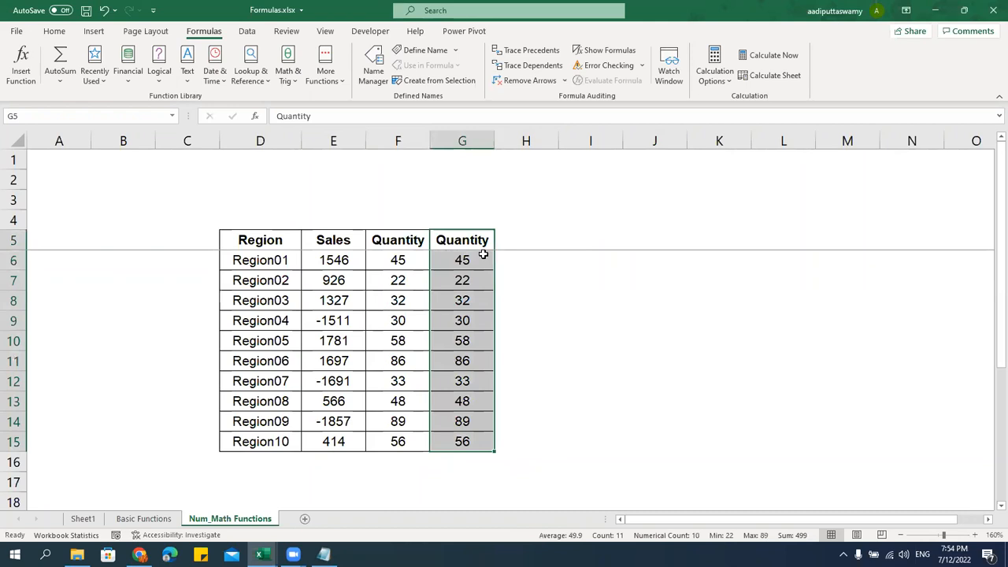
Rename G5 to ABS and clear the copied numbers in G6:G15
{"action": "key", "text": "Up"}
{"action": "key", "text": "Down"}
{"action": "type", "text": "ABS"}
{"action": "key", "text": "Return"}
{"action": "key", "text": "Up"}
{"action": "key", "text": "Down"}
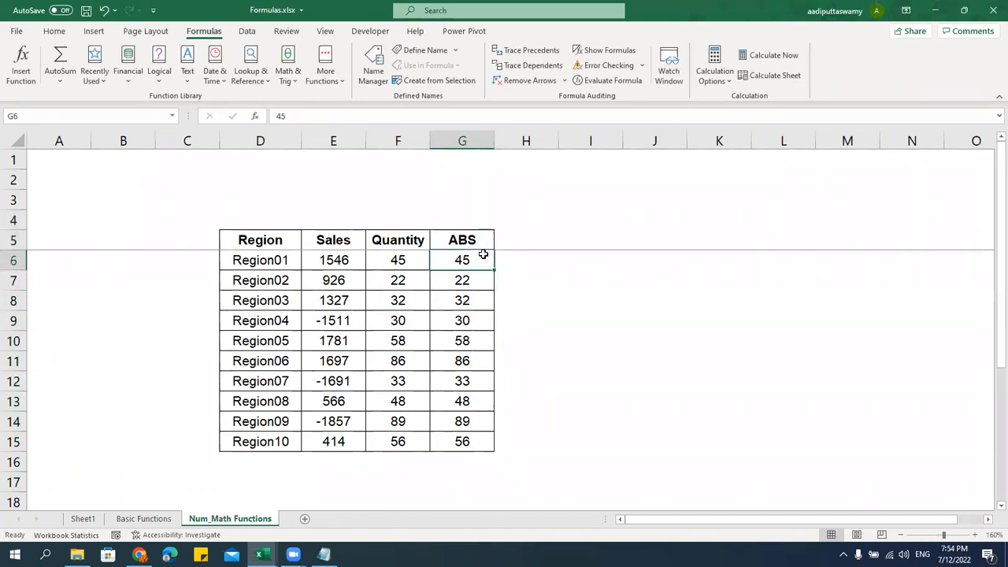
{"action": "key", "text": "ctrl+shift+Down"}
{"action": "key", "text": "Delete"}
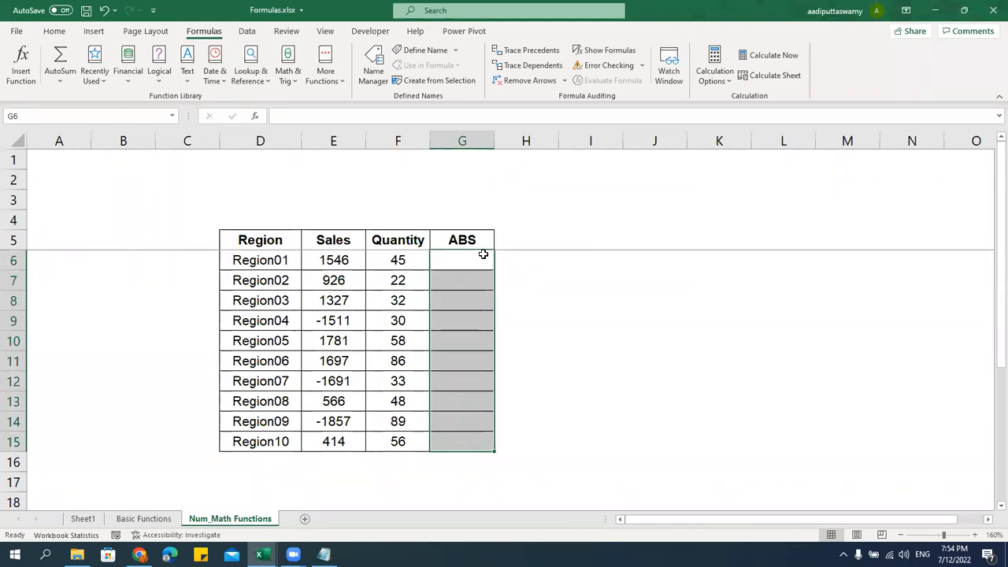
Enter =ABS(E6) in G6 and fill it down to G15
{"action": "left_click", "coordinate": [483, 254]}
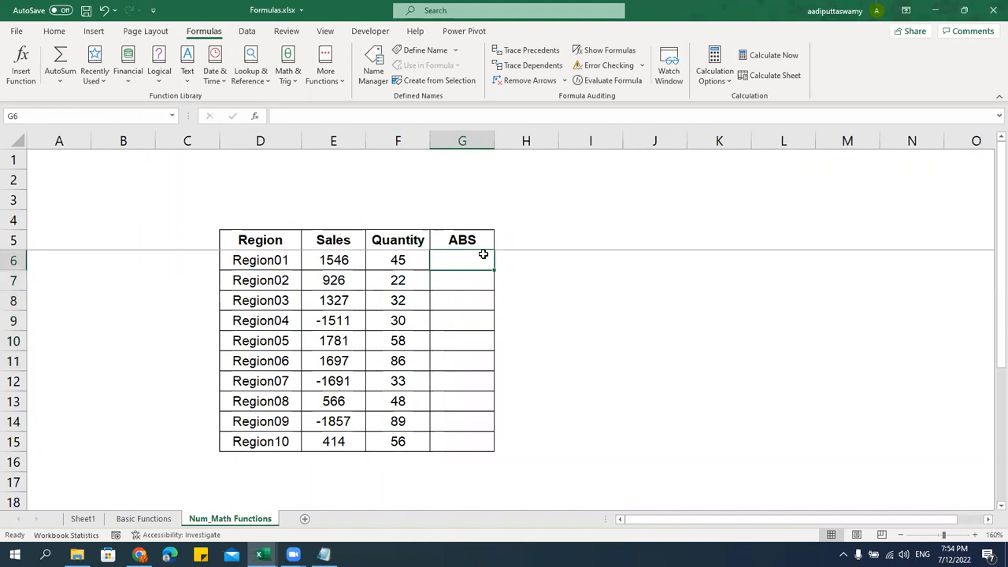
{"action": "type", "text": "=abs"}
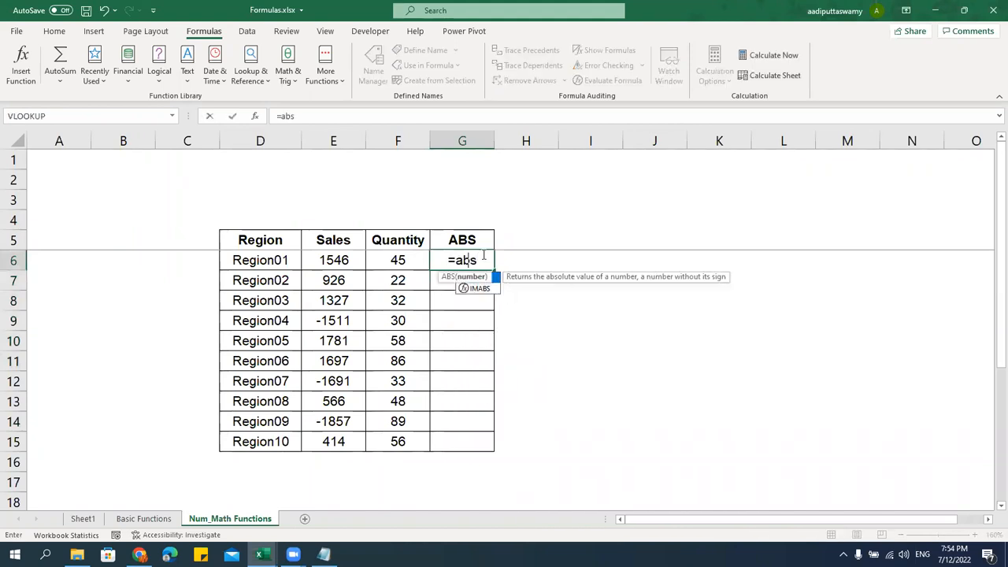
{"action": "key", "text": "Tab"}
{"action": "key", "text": "Left"}
{"action": "key", "text": "Left"}
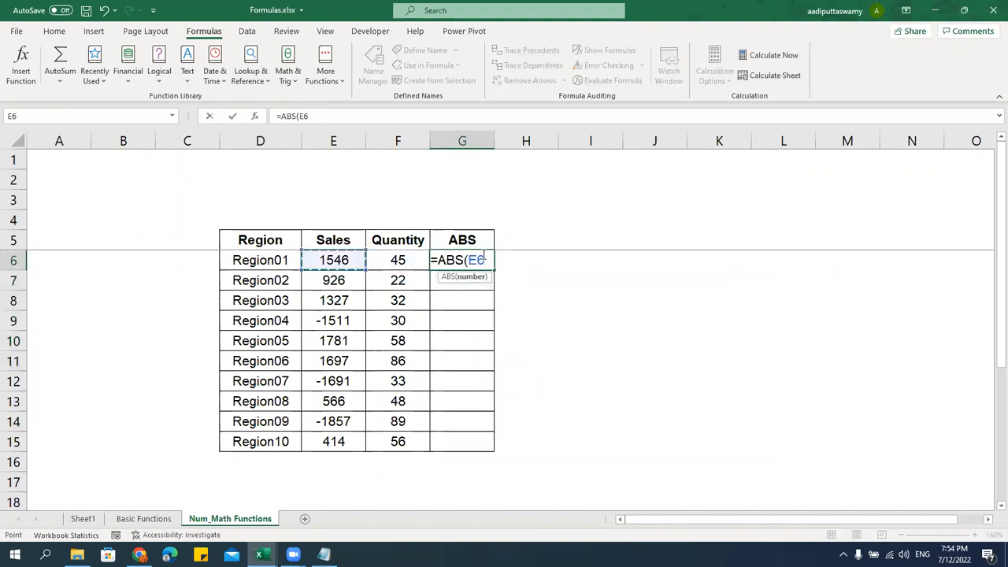
{"action": "key", "text": "Return"}
{"action": "key", "text": "Up"}
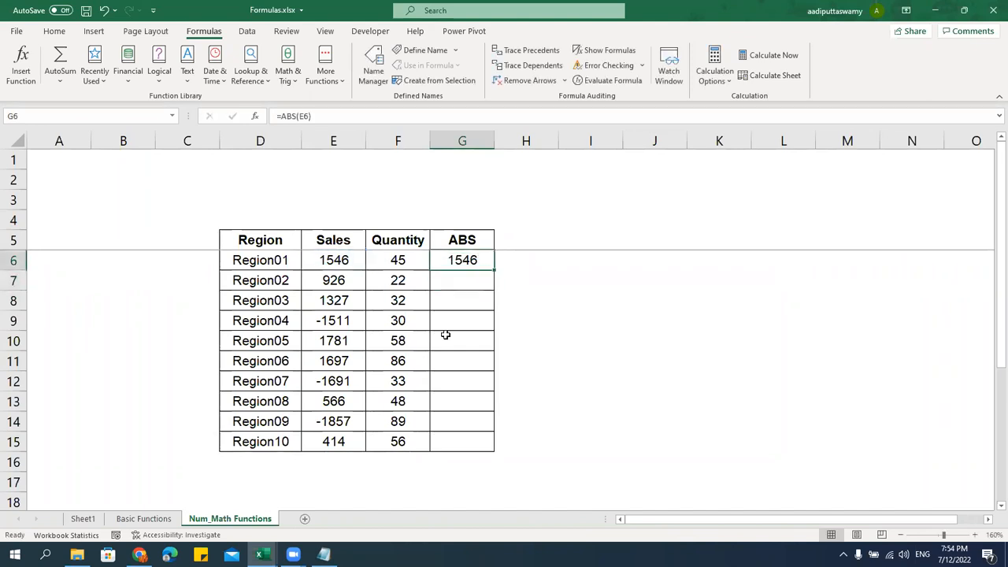
{"action": "left_click", "coordinate": [344, 265]}
{"action": "left_click", "coordinate": [441, 268]}
{"action": "left_click_drag", "start_coordinate": [497, 271], "coordinate": [498, 449]}
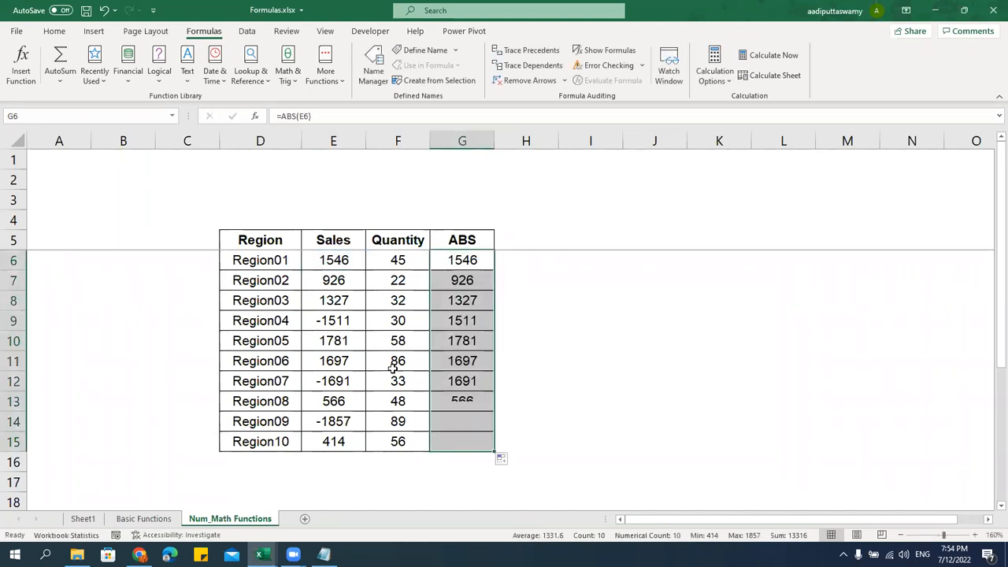
{"action": "left_click", "coordinate": [327, 322]}
{"action": "left_click", "coordinate": [447, 321]}
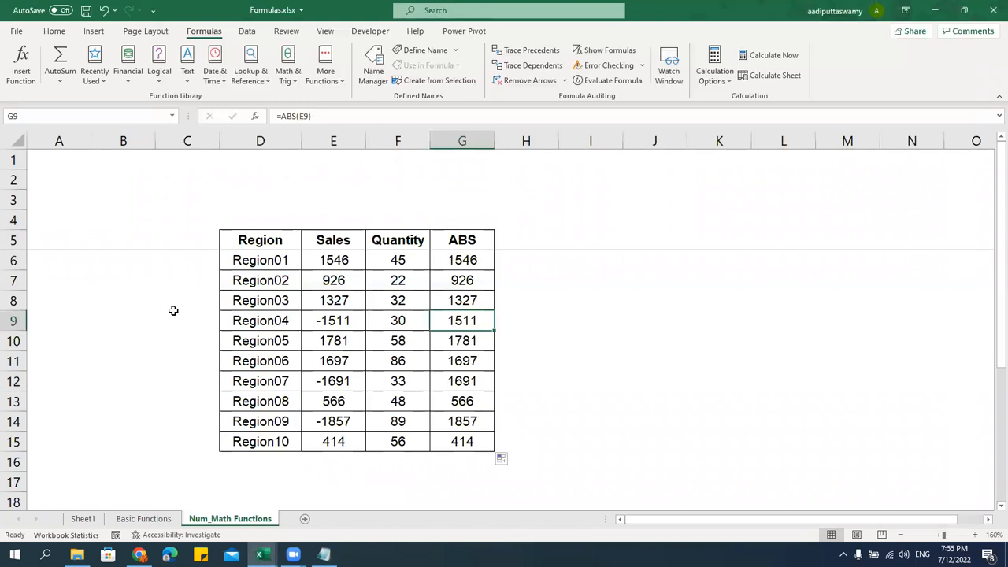
Enter =RANDBETWEEN(100,2000)&RAND() in E6 and fill it down to Region10
{"action": "left_click", "coordinate": [352, 260]}
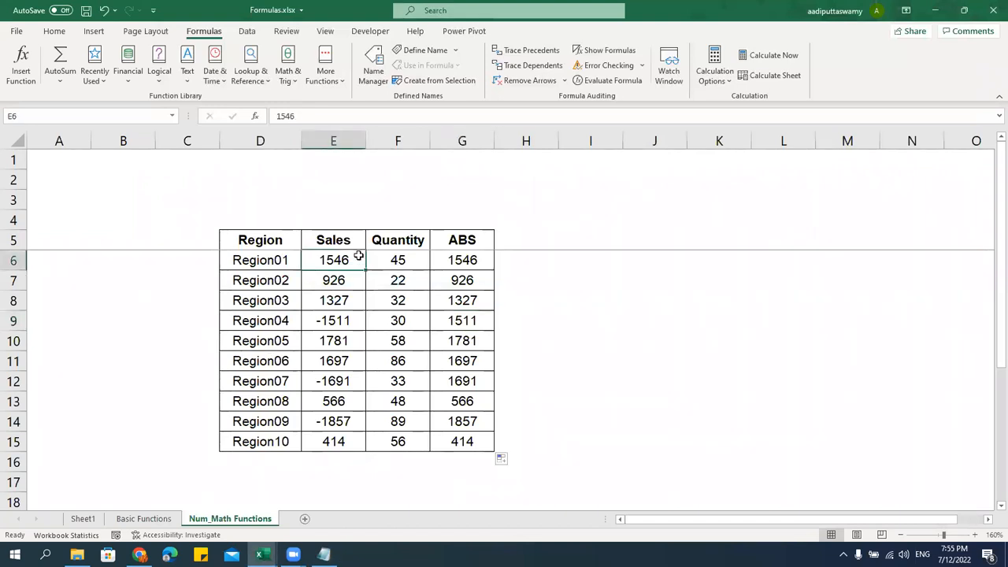
{"action": "type", "text": "=ra"}
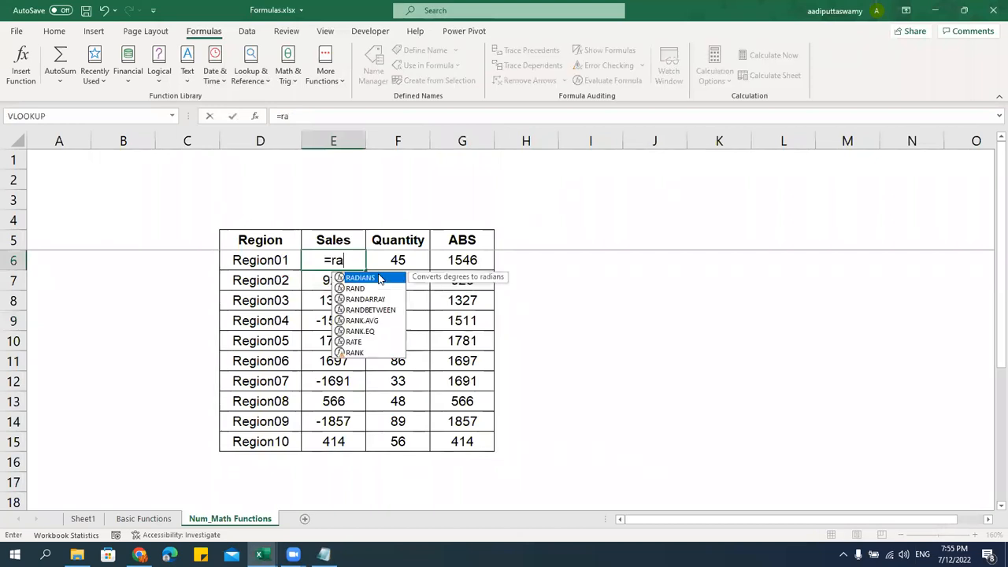
{"action": "key", "text": "Down"}
{"action": "key", "text": "Down"}
{"action": "key", "text": "Down"}
{"action": "key", "text": "Tab"}
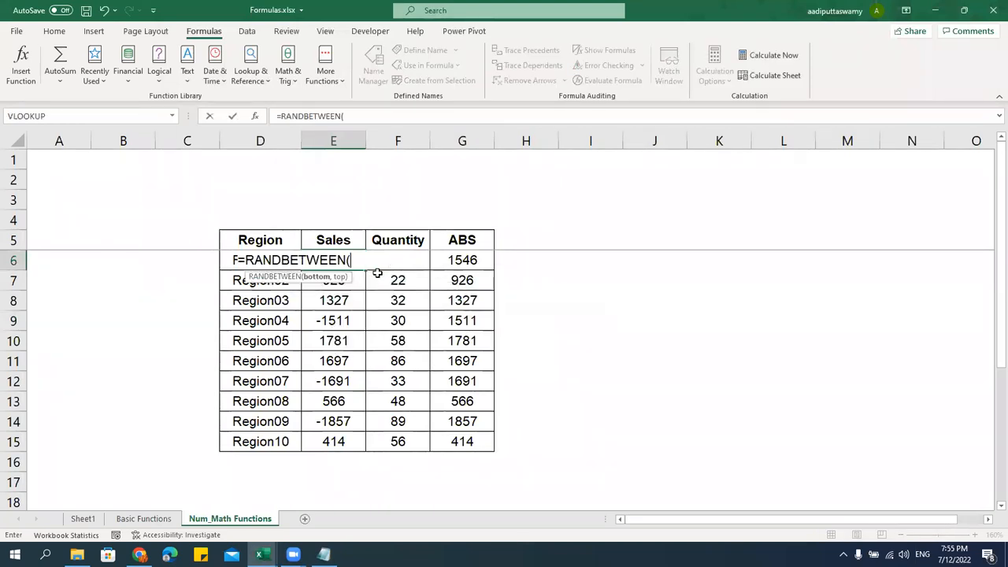
{"action": "type", "text": "100,20"}
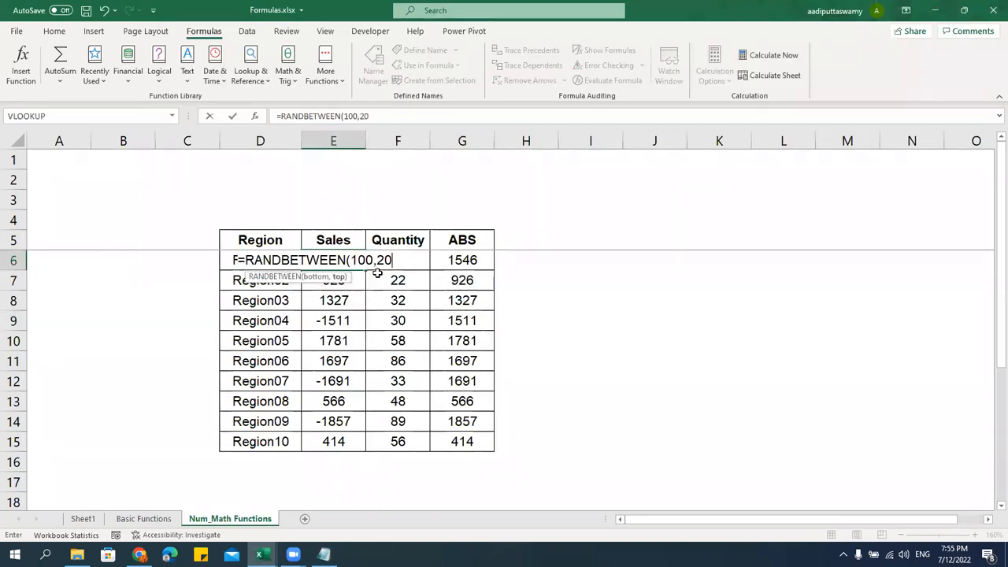
{"action": "type", "text": "00) &"}
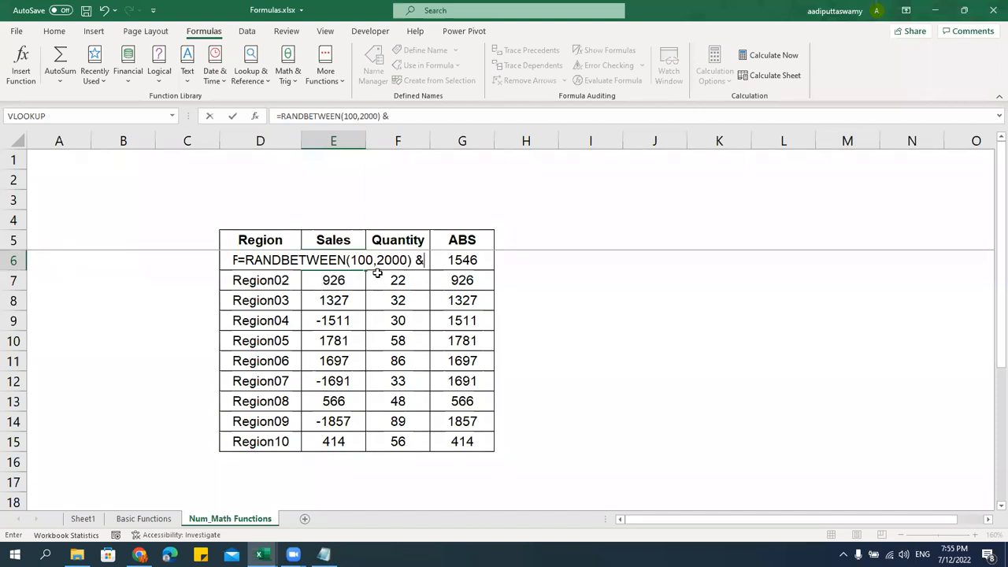
{"action": "type", "text": " rand()"}
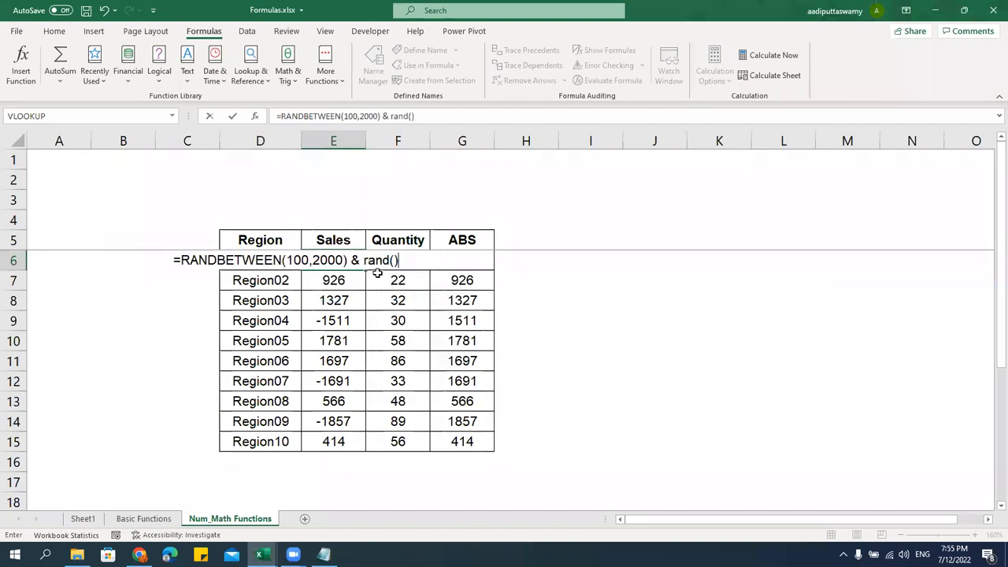
{"action": "key", "text": "Return"}
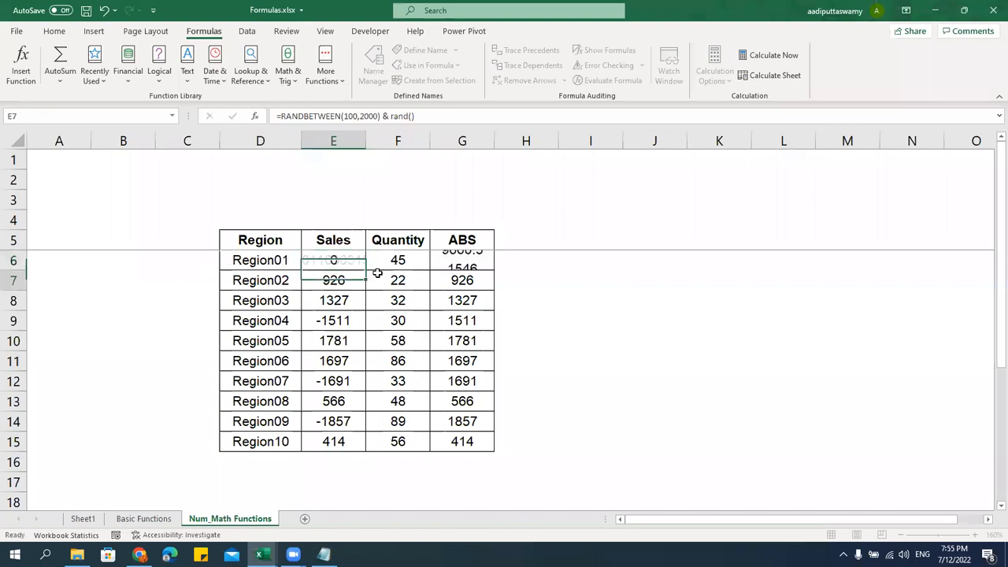
{"action": "key", "text": "Up"}
{"action": "key", "text": "Left"}
{"action": "key", "text": "Right"}
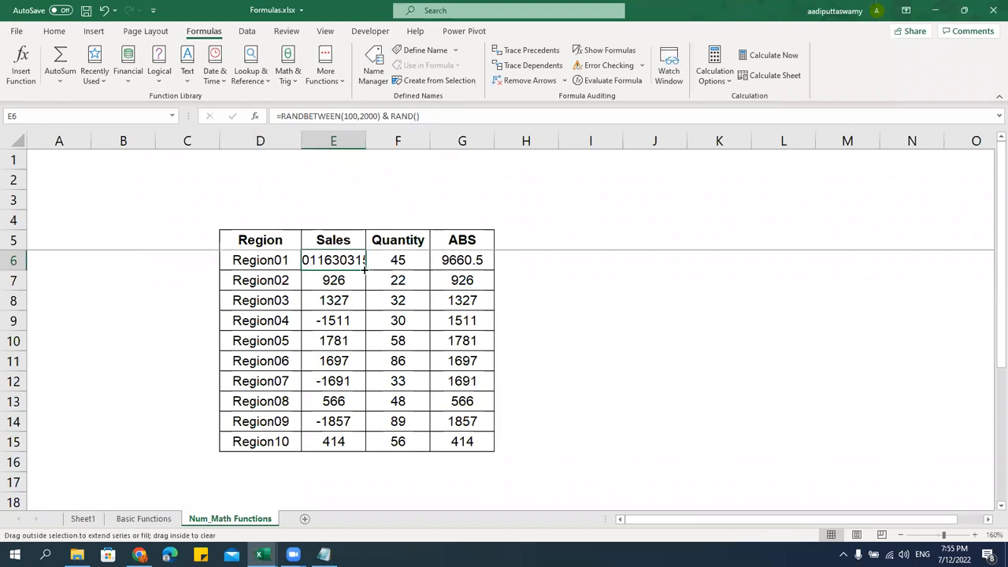
{"action": "double_click", "coordinate": [366, 270]}
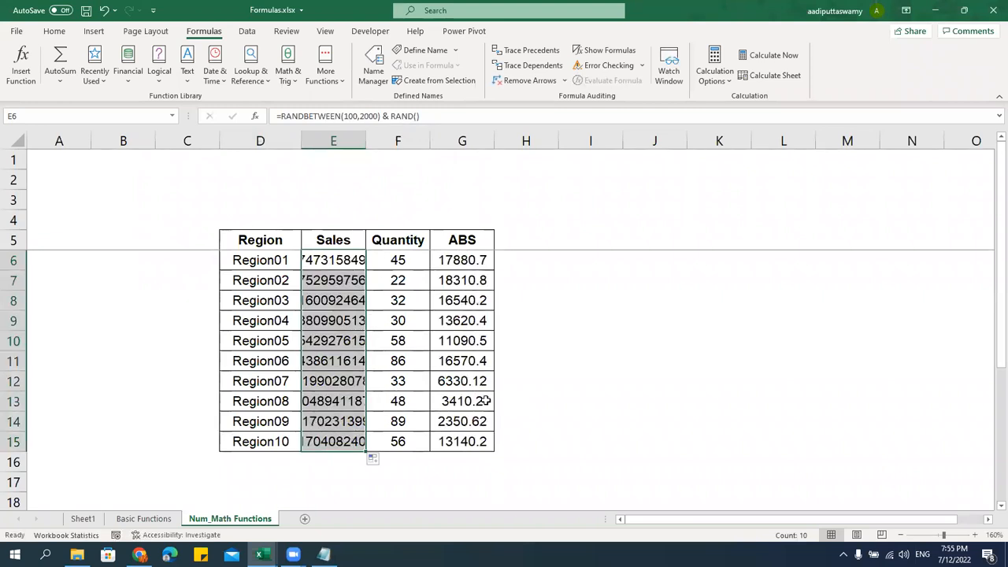
Paste the random Sales figures back over themselves as fixed values
{"action": "key", "text": "ctrl+c"}
{"action": "key", "text": "alt+e"}
{"action": "key", "text": "s"}
{"action": "key", "text": "v"}
{"action": "key", "text": "Return"}
{"action": "key", "text": "Escape"}
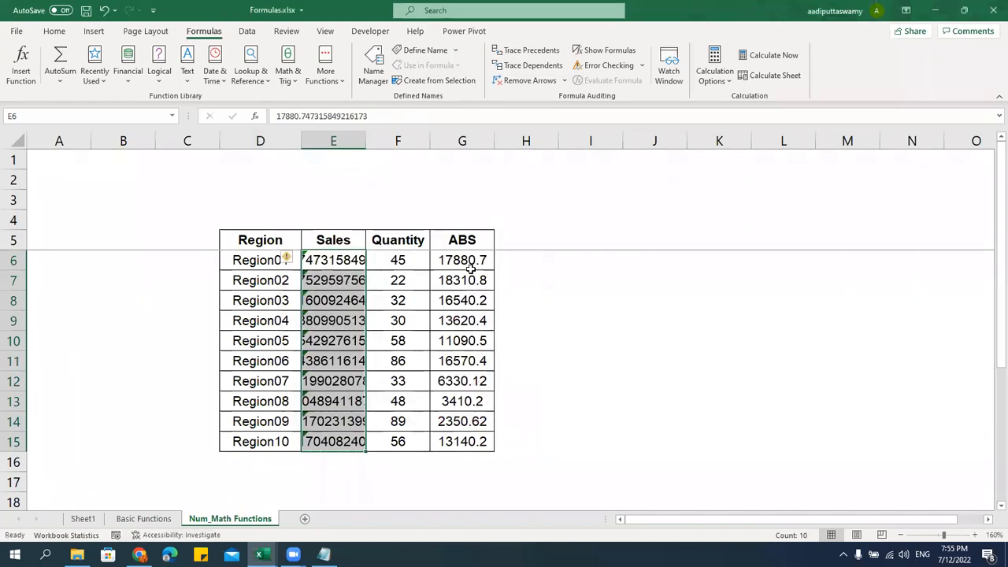
Auto-fit column E and ignore the number-stored-as-text warnings
{"action": "double_click", "coordinate": [365, 139]}
{"action": "left_click", "coordinate": [289, 258]}
{"action": "left_click", "coordinate": [325, 321]}
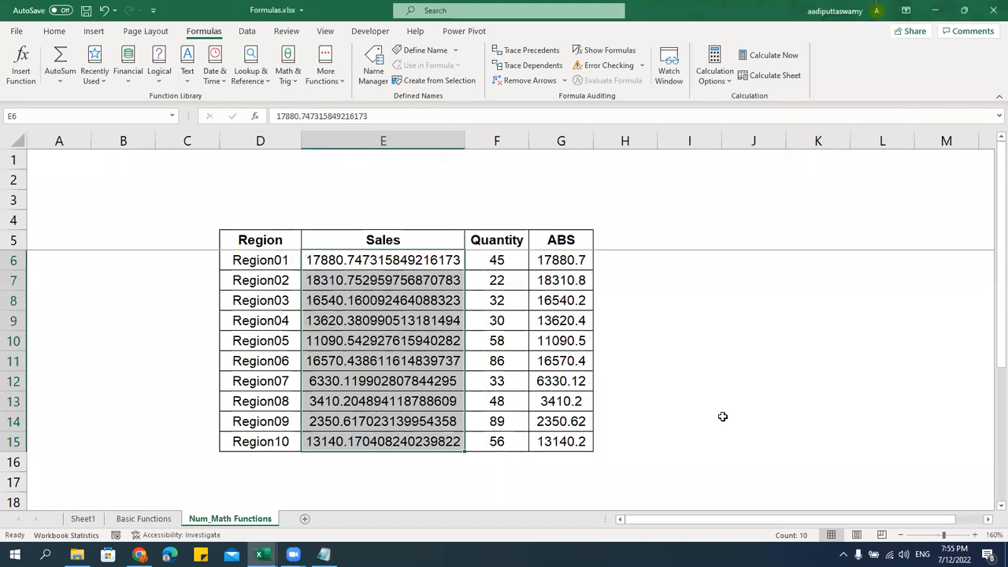
{"action": "left_click", "coordinate": [705, 399]}
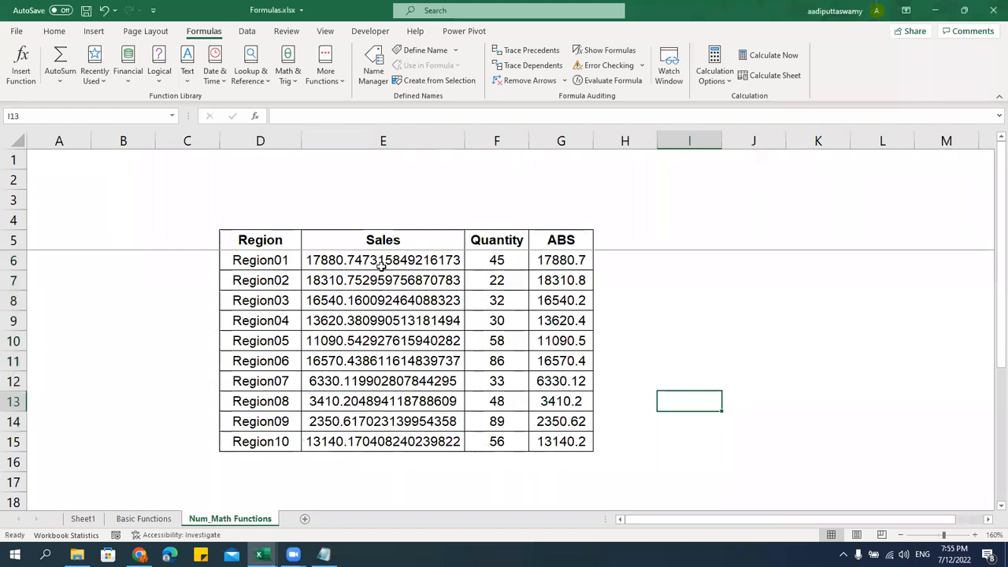
{"action": "left_click_drag", "start_coordinate": [386, 253], "coordinate": [394, 448]}
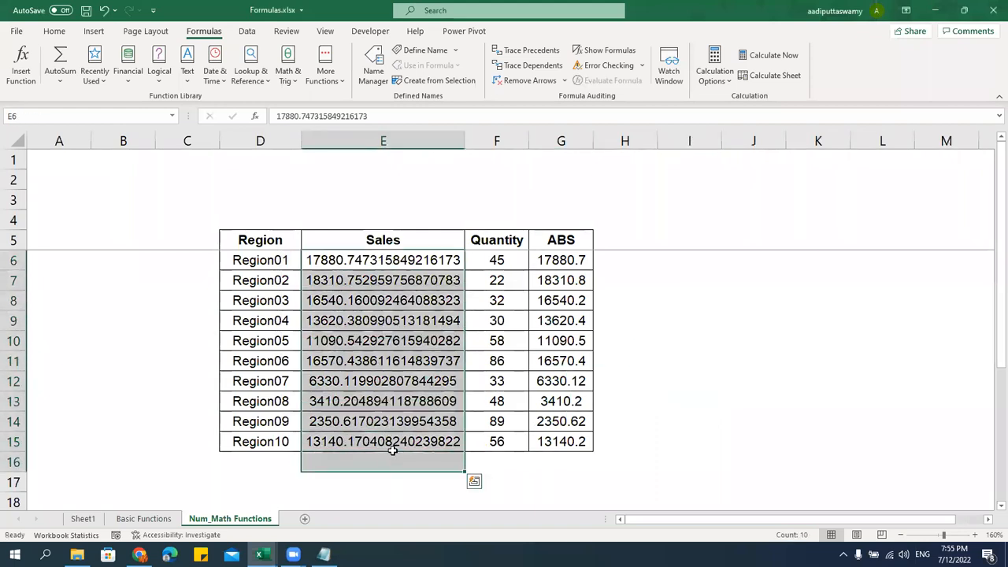
{"action": "left_click", "coordinate": [394, 442]}
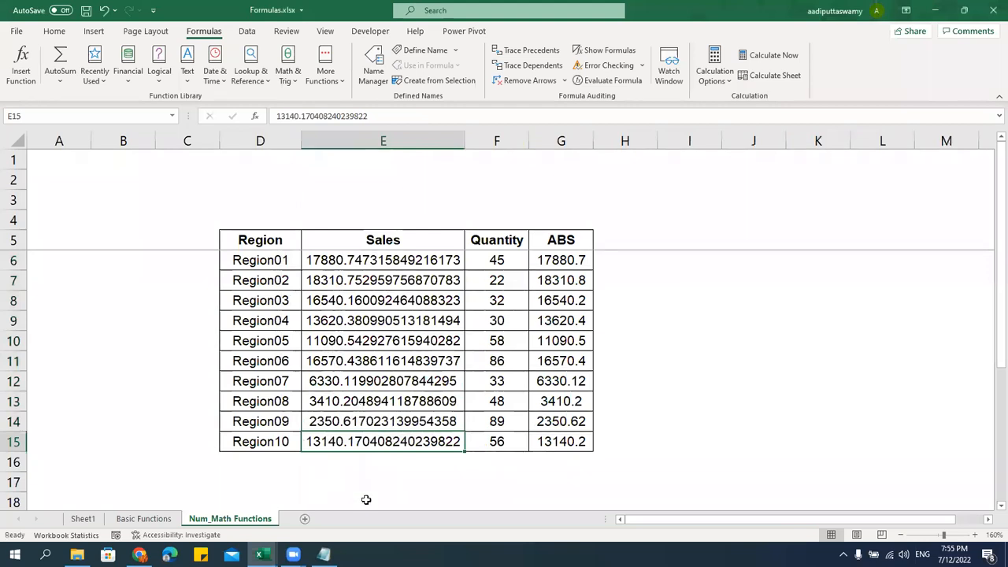
{"action": "left_click", "coordinate": [636, 242]}
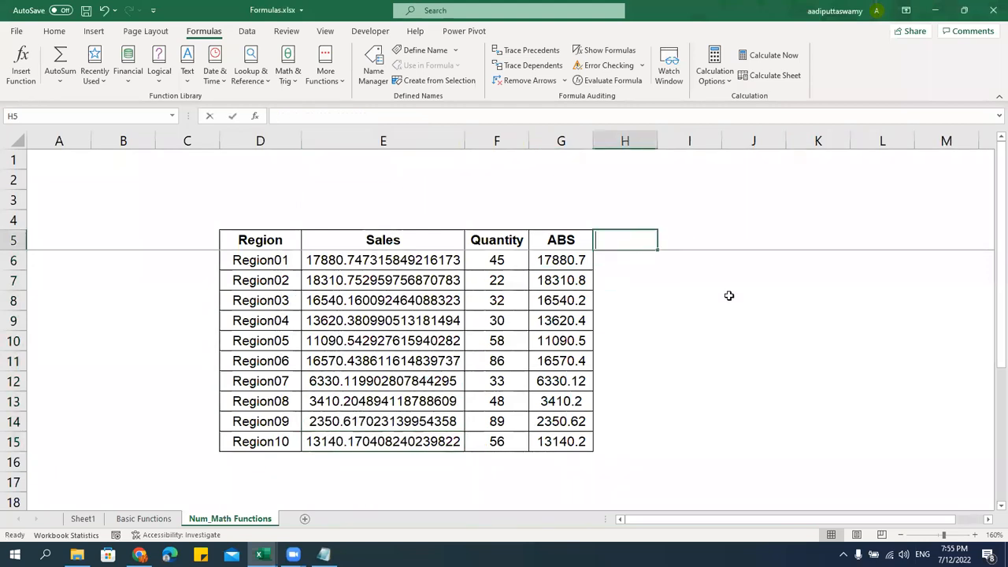
Copy the bordered ABS column G5:G15 into H5:H15
{"action": "type", "text": "round"}
{"action": "key", "text": "Tab"}
{"action": "key", "text": "Left"}
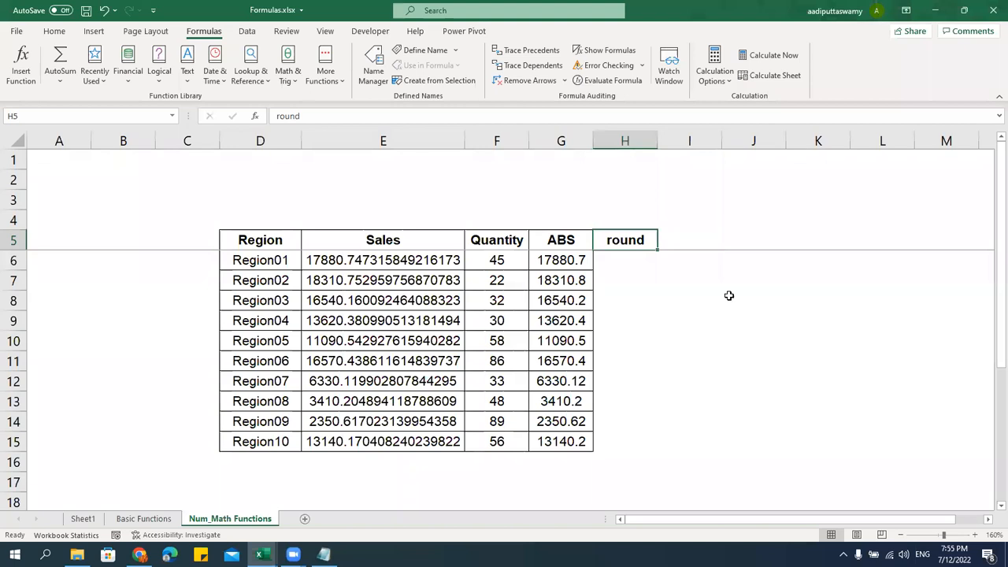
{"action": "key", "text": "Left"}
{"action": "key", "text": "ctrl+shift+Down"}
{"action": "key", "text": "ctrl+c"}
{"action": "key", "text": "ctrl+shift+Up"}
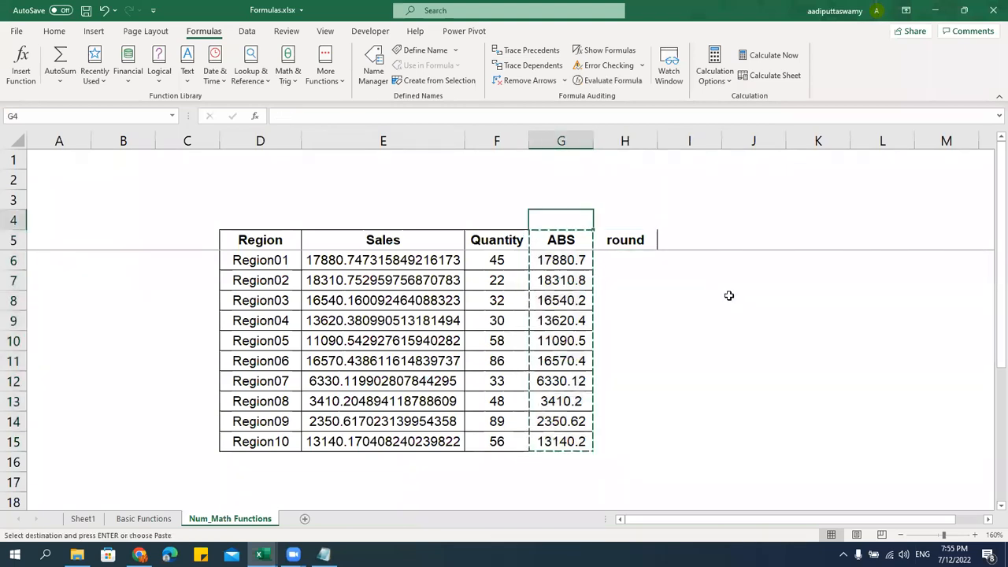
{"action": "key", "text": "Right"}
{"action": "key", "text": "ctrl+v"}
Clear H6:H15 and rename the H5 header to ROUND
{"action": "key", "text": "Escape"}
{"action": "key", "text": "Down"}
{"action": "key", "text": "ctrl+shift+Down"}
{"action": "key", "text": "Delete"}
{"action": "key", "text": "Up"}
{"action": "key", "text": "Caps_Lock"}
{"action": "type", "text": "ROUND"}
{"action": "key", "text": "Return"}
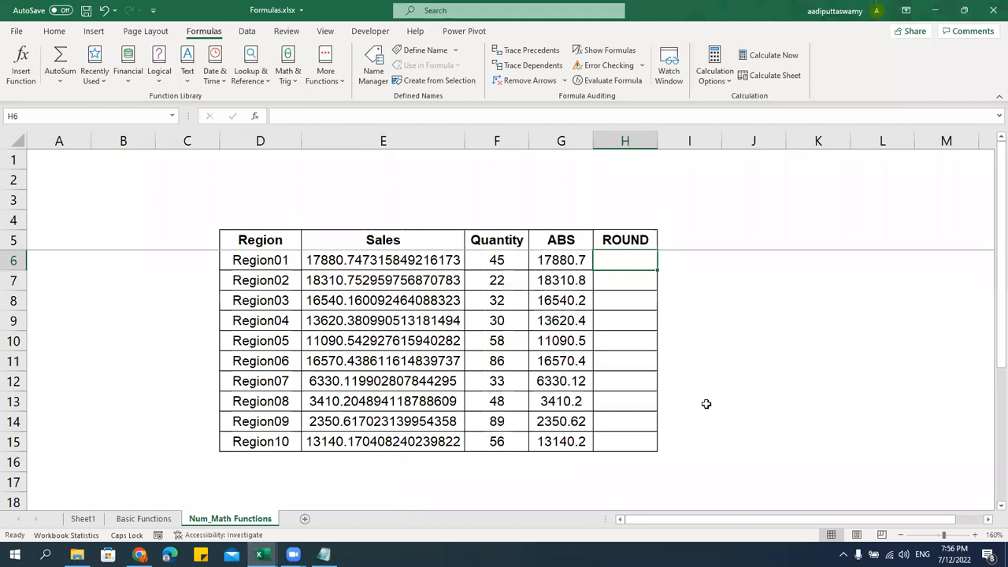
Enter =ROUND(E6,2) in H6
{"action": "type", "text": "="}
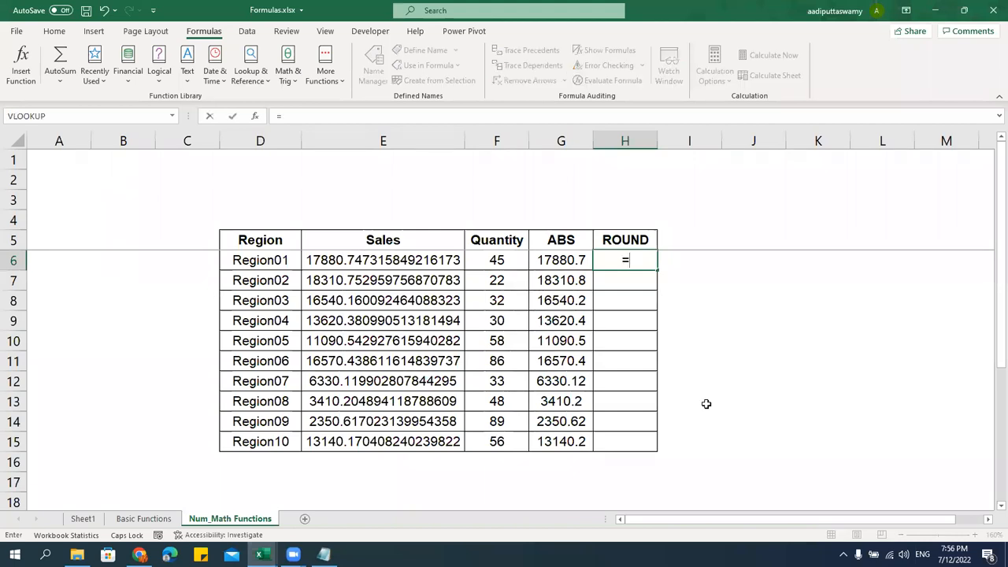
{"action": "type", "text": "ROUND("}
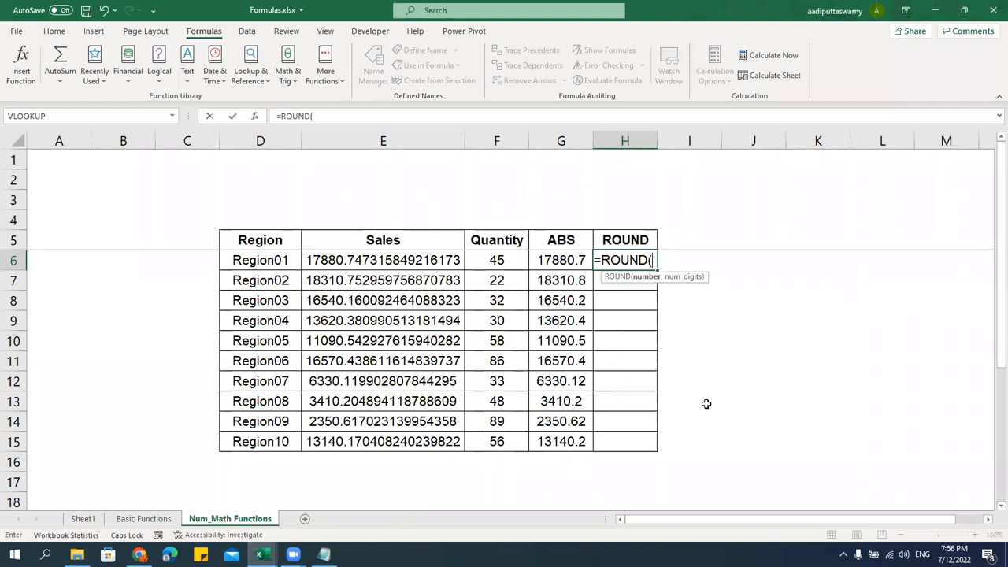
{"action": "left_click", "coordinate": [426, 267]}
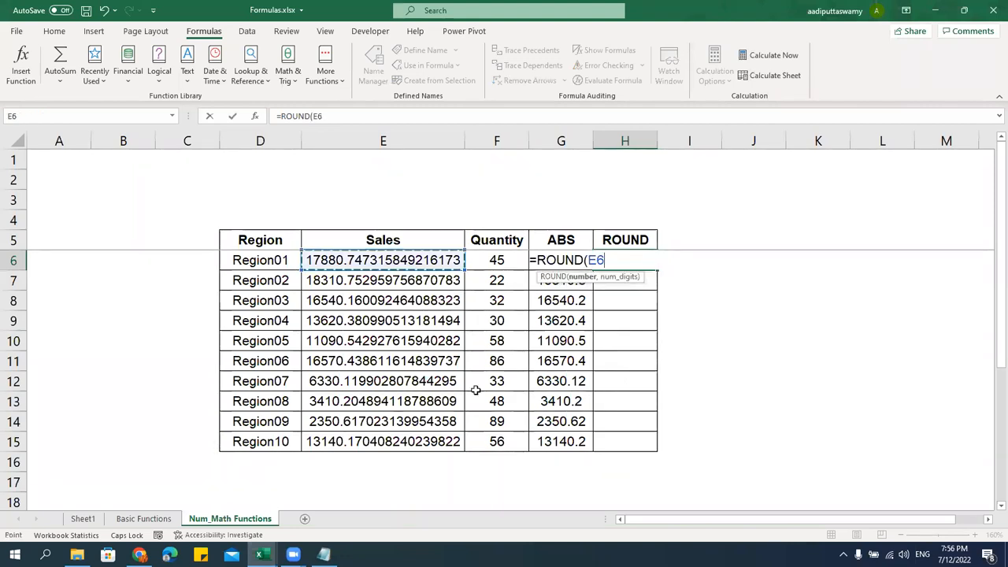
{"action": "type", "text": ","}
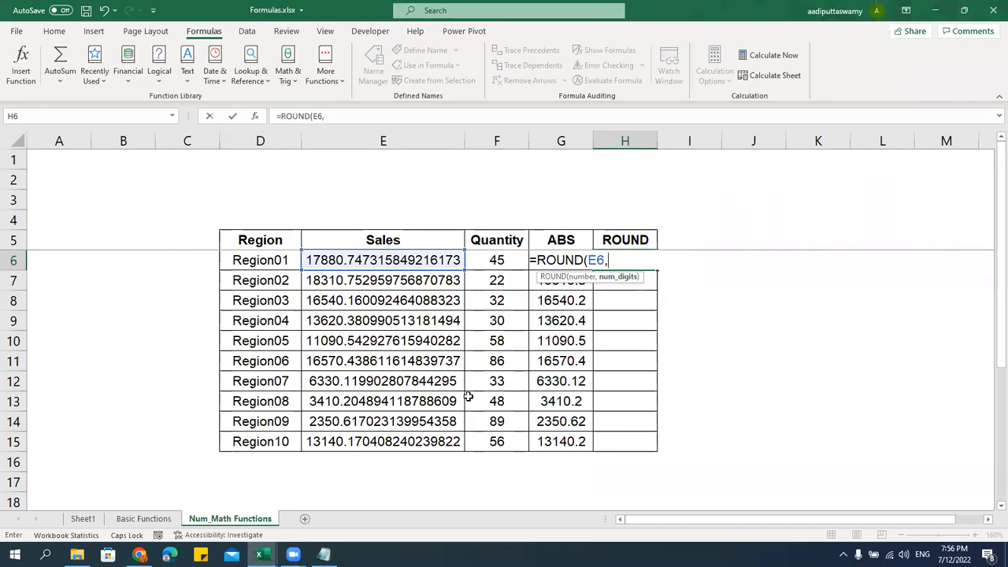
{"action": "type", "text": "2)"}
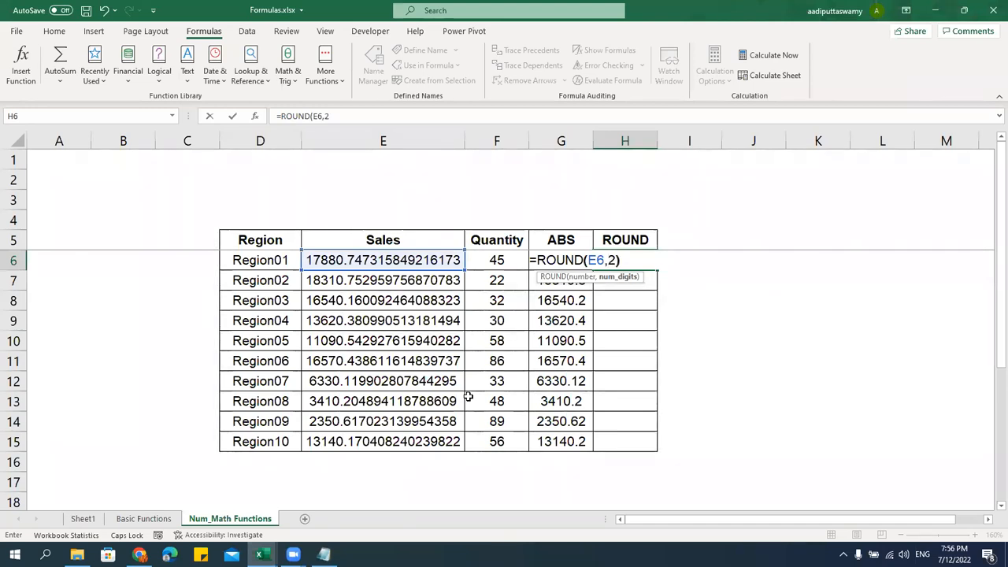
{"action": "key", "text": "Return"}
Format H6 as Number with 2 decimal places
{"action": "left_click", "coordinate": [625, 260]}
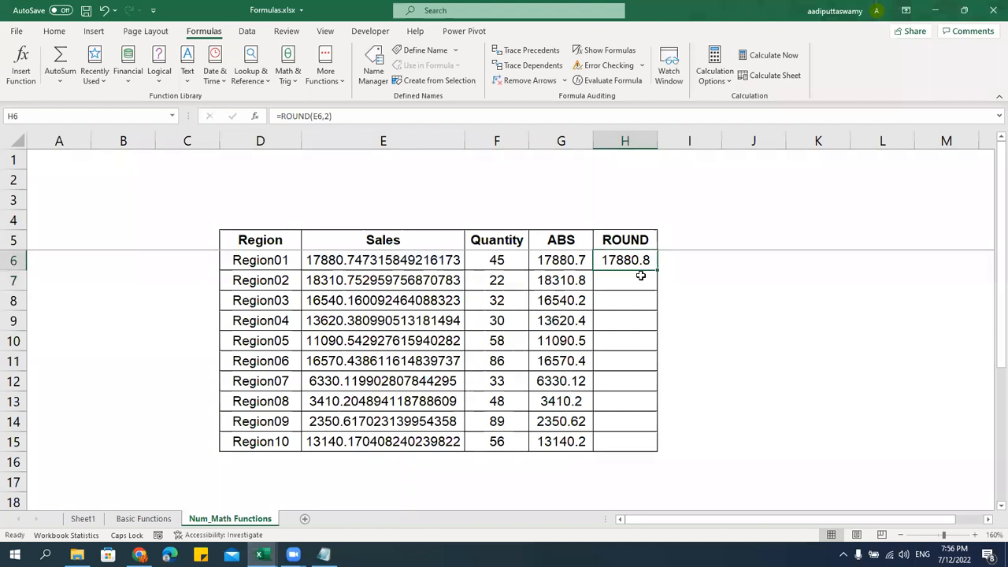
{"action": "key", "text": "ctrl+1"}
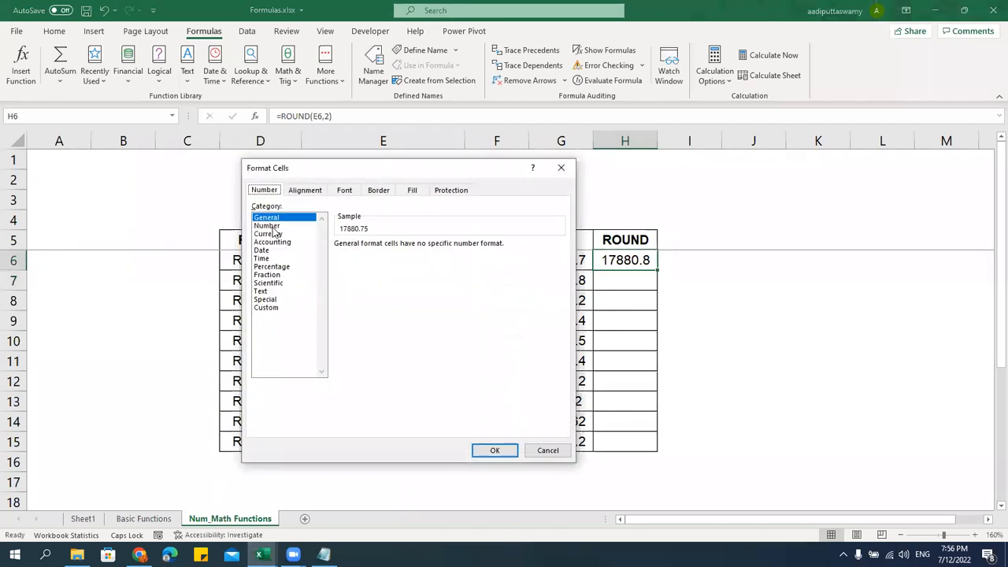
{"action": "left_click", "coordinate": [267, 225]}
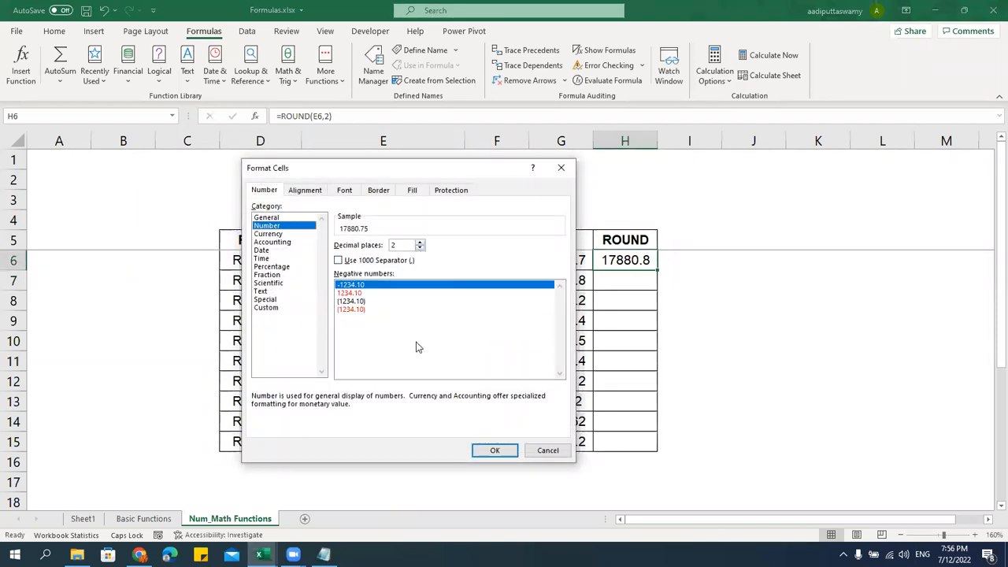
{"action": "left_click", "coordinate": [494, 449]}
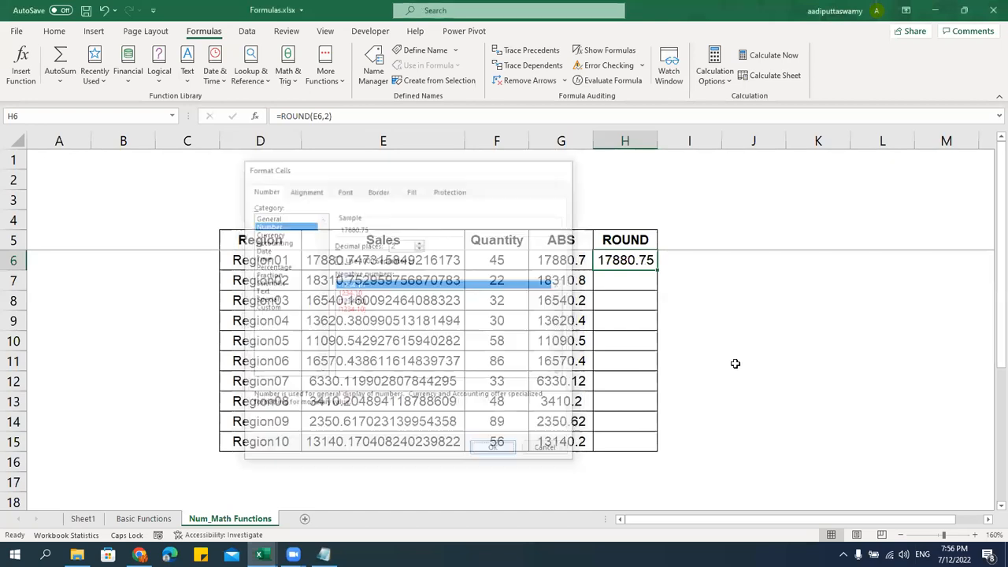
{"action": "left_click", "coordinate": [728, 345]}
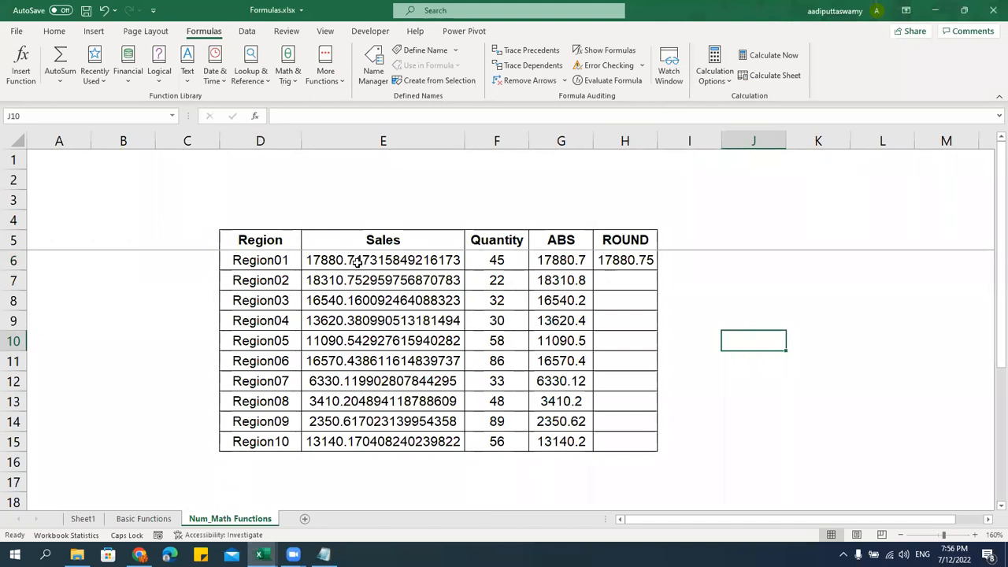
Fill the ROUND formula down from H6 to H15
{"action": "left_click", "coordinate": [647, 262]}
{"action": "left_click_drag", "start_coordinate": [657, 271], "coordinate": [669, 451]}
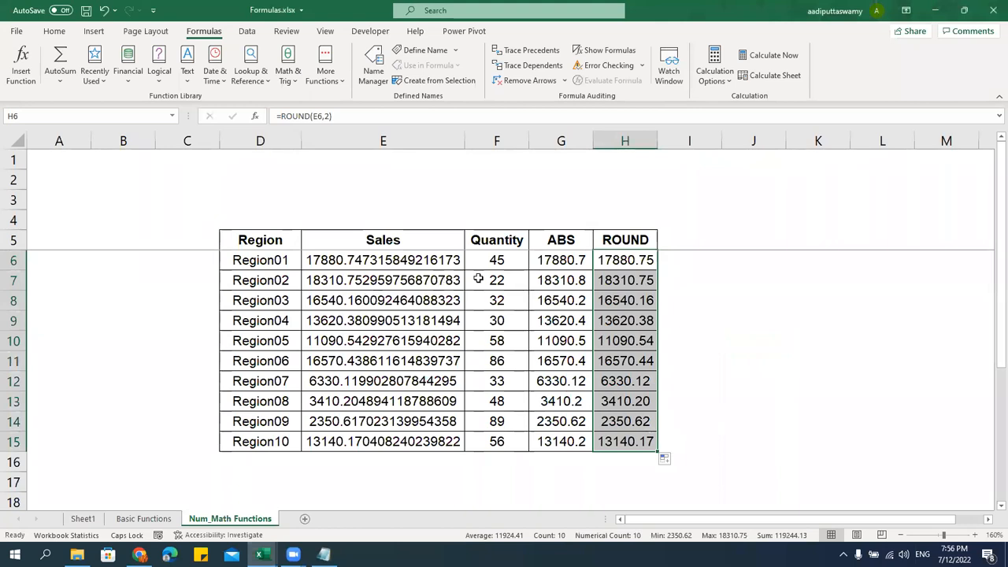
{"action": "left_click", "coordinate": [619, 211]}
{"action": "key", "text": "Up"}
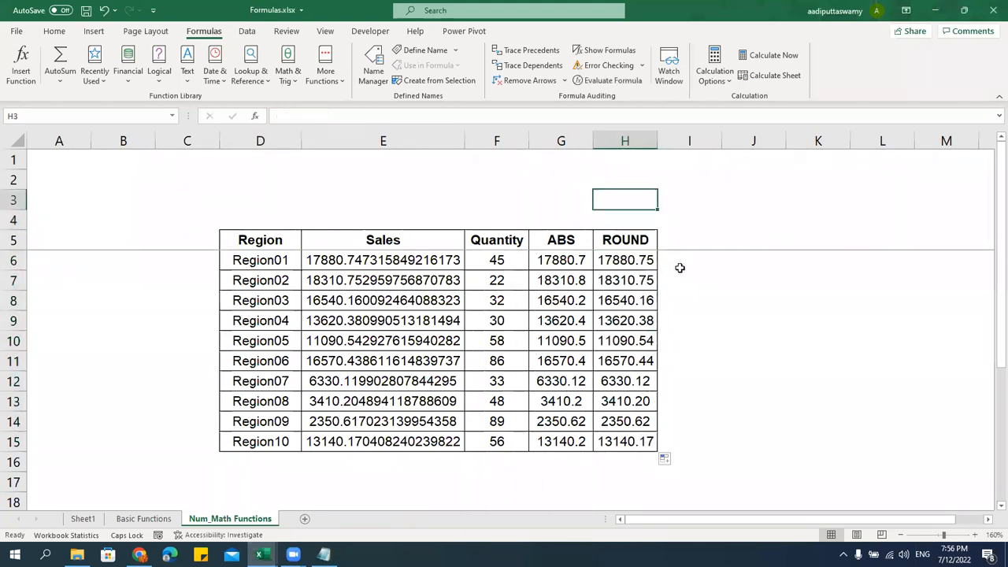
Enter the label 0-4 in H3
{"action": "type", "text": "0"}
{"action": "key", "text": "BackSpace"}
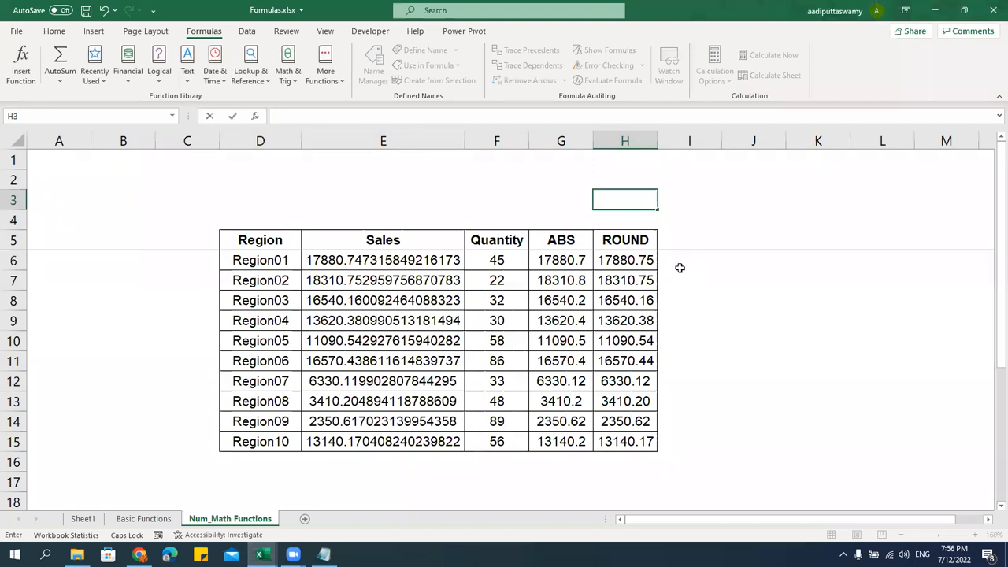
{"action": "type", "text": "0-4"}
{"action": "key", "text": "Return"}
{"action": "key", "text": "Up"}
{"action": "key", "text": "Right"}
{"action": "key", "text": "Left"}
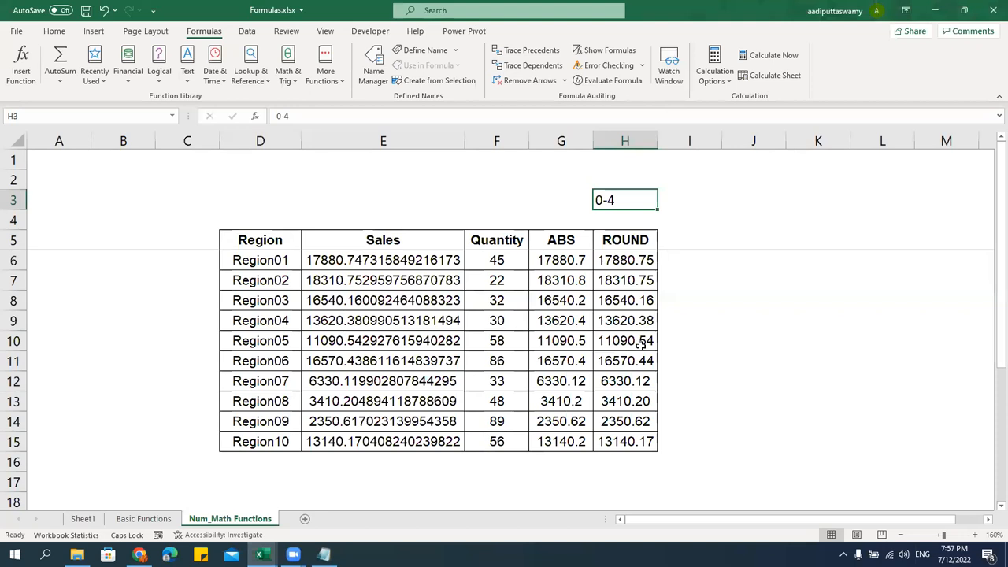
Enter '5-9 in H4 so it stays text instead of a date
{"action": "double_click", "coordinate": [370, 340]}
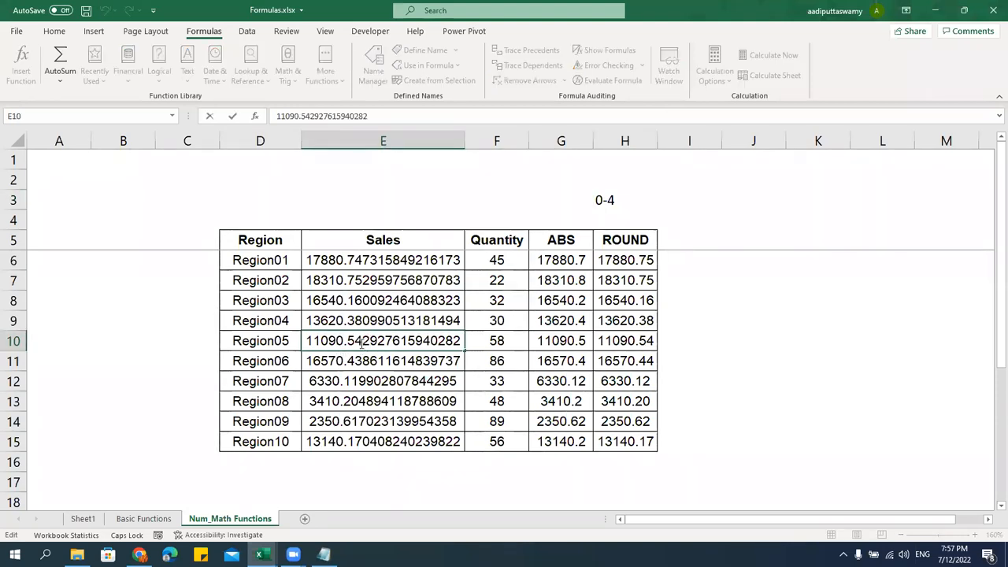
{"action": "left_click", "coordinate": [637, 224]}
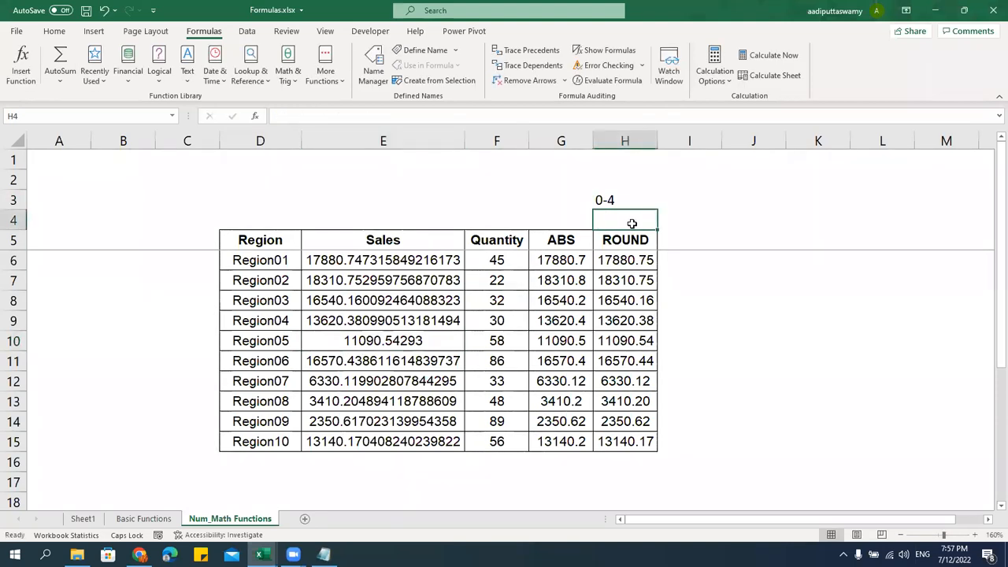
{"action": "type", "text": "5-9"}
{"action": "key", "text": "ctrl+Return"}
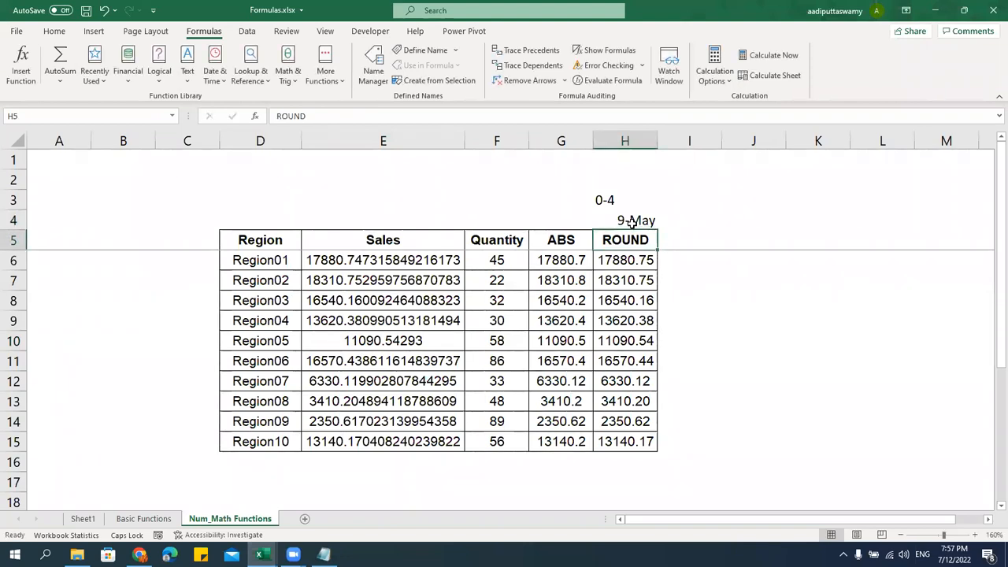
{"action": "double_click", "coordinate": [632, 217]}
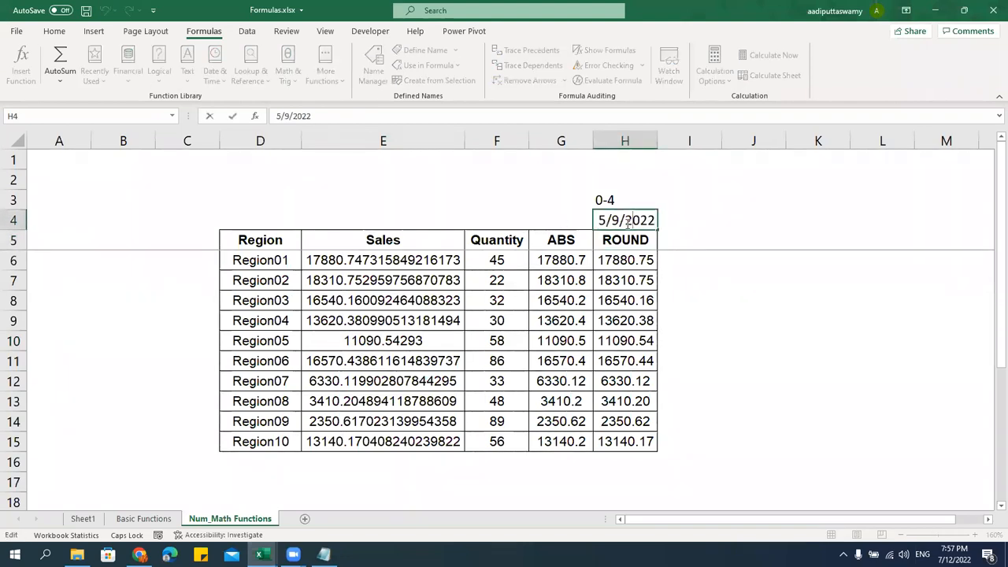
{"action": "left_click_drag", "start_coordinate": [603, 220], "coordinate": [796, 209]}
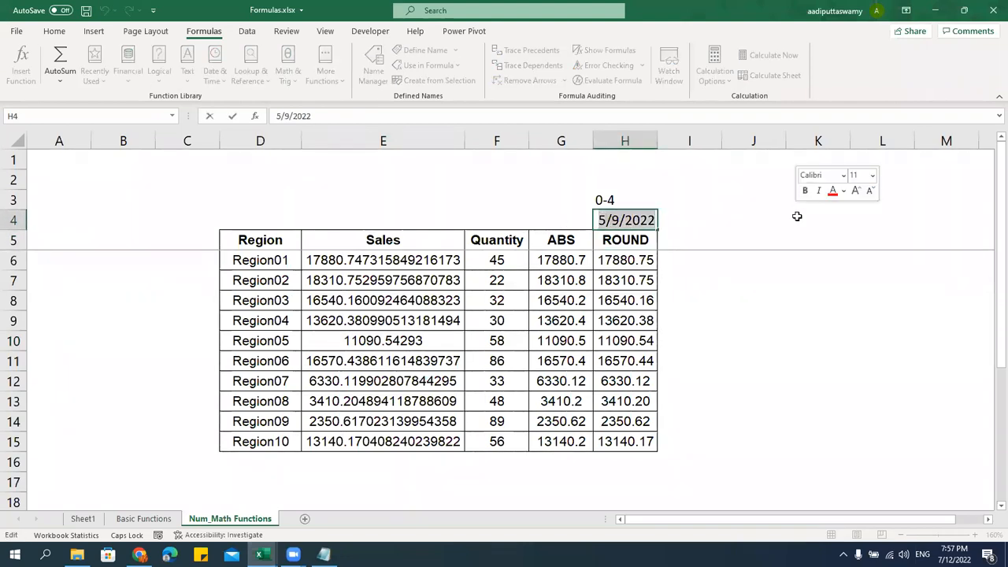
{"action": "type", "text": "5-9"}
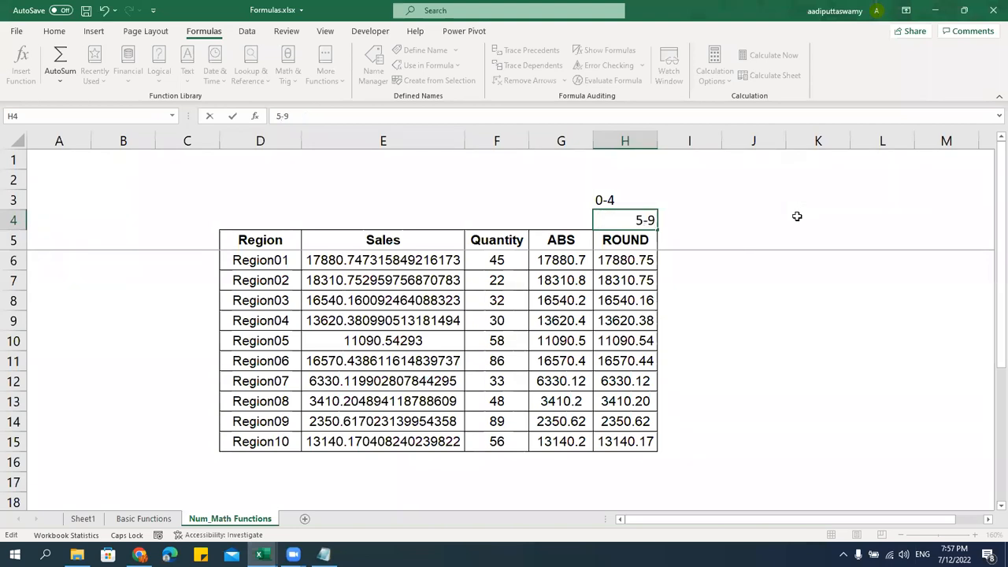
{"action": "left_click", "coordinate": [631, 224]}
{"action": "type", "text": "'"}
{"action": "key", "text": "Return"}
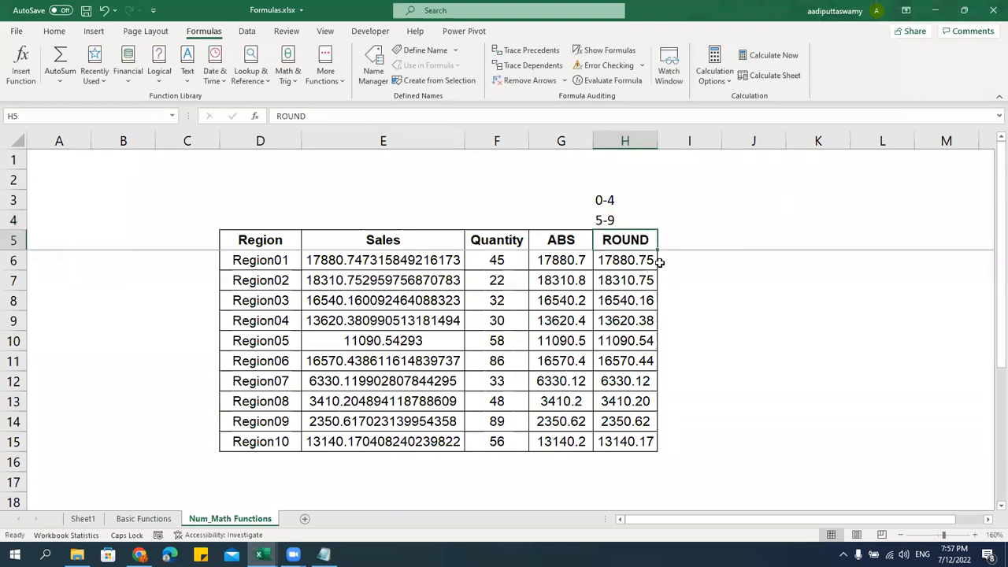
Change Region05's Sales to 11090.54793 so its ROUND result becomes 11090.55
{"action": "double_click", "coordinate": [426, 345]}
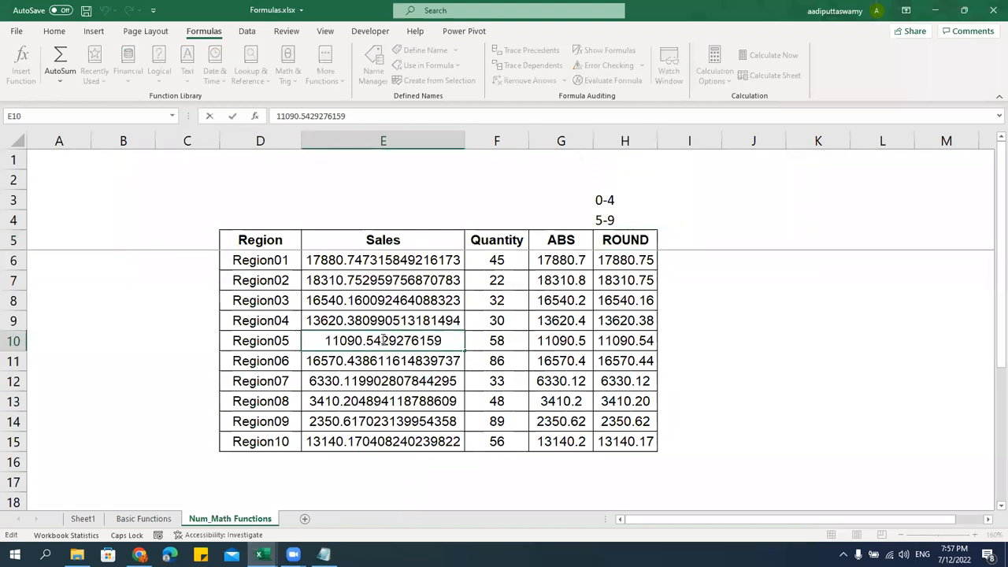
{"action": "type", "text": "7"}
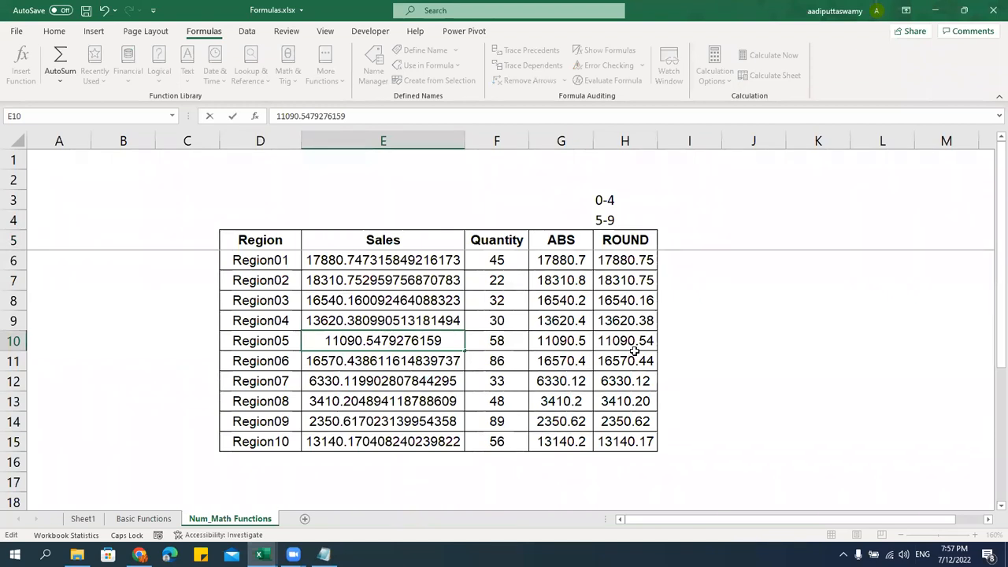
{"action": "key", "text": "Return"}
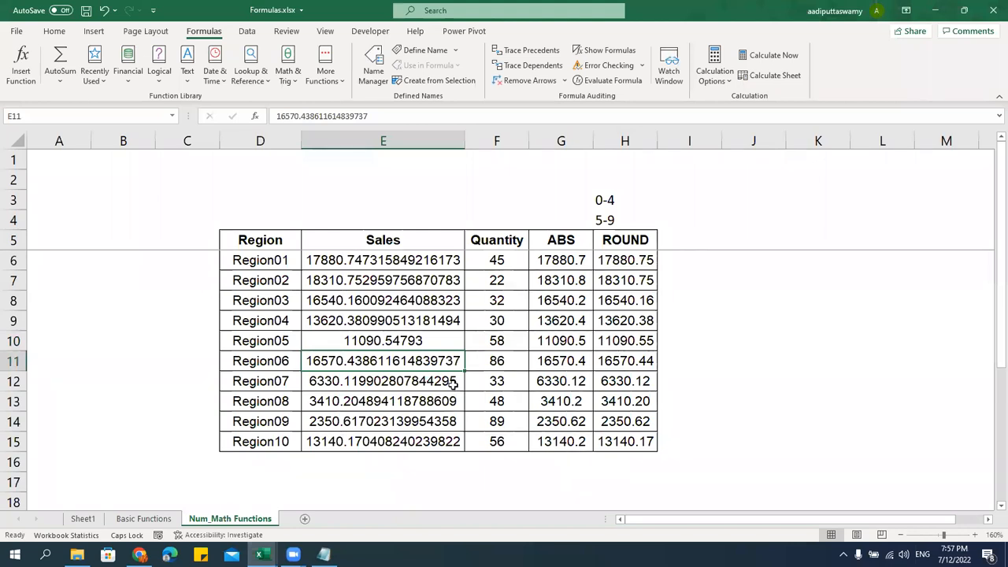
{"action": "left_click_drag", "start_coordinate": [642, 262], "coordinate": [646, 441]}
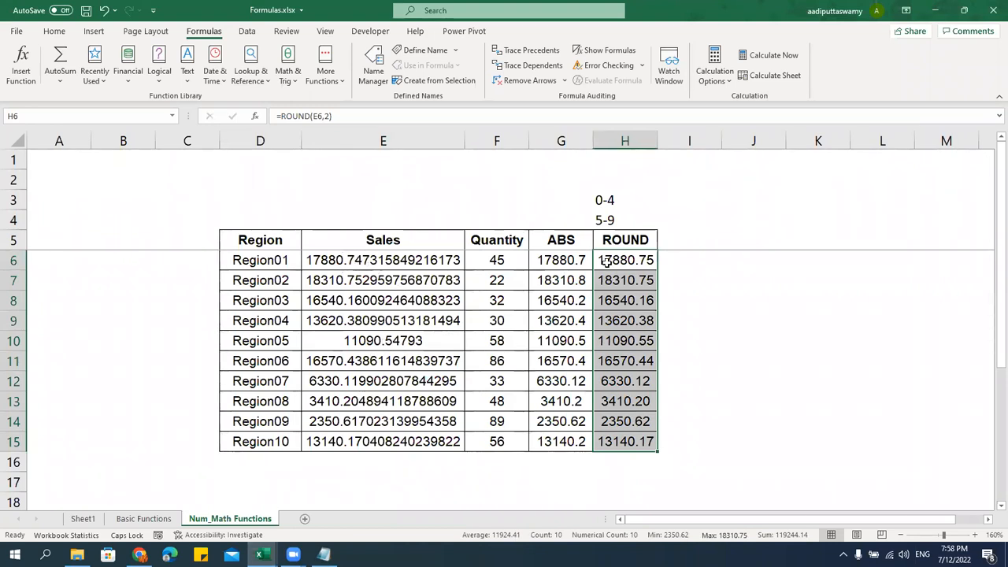
Change Region01's Sales to 17880.74232 and compare the ROUND results
{"action": "double_click", "coordinate": [366, 260]}
{"action": "key", "text": "Delete"}
{"action": "type", "text": "2"}
{"action": "key", "text": "Return"}
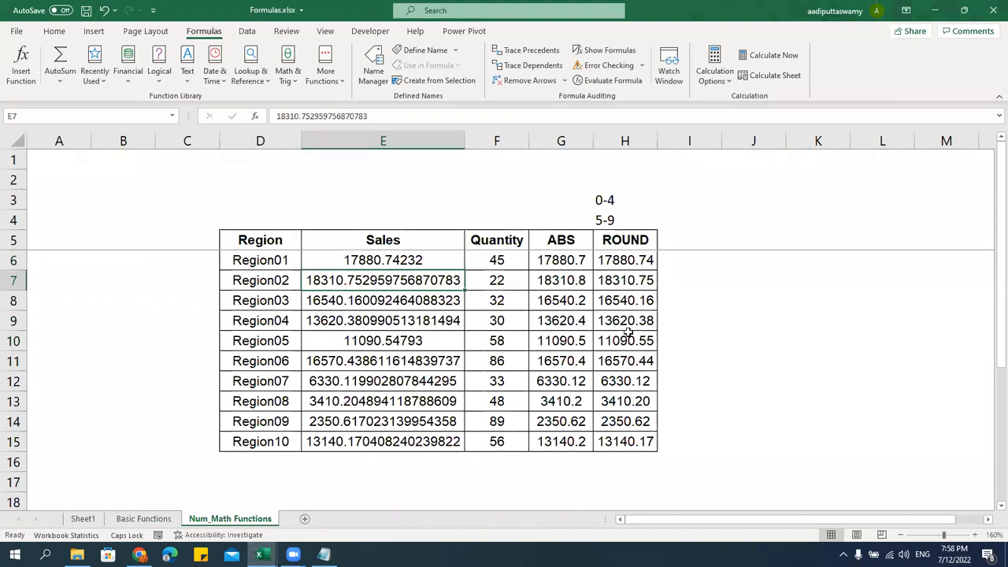
{"action": "left_click_drag", "start_coordinate": [631, 240], "coordinate": [630, 425]}
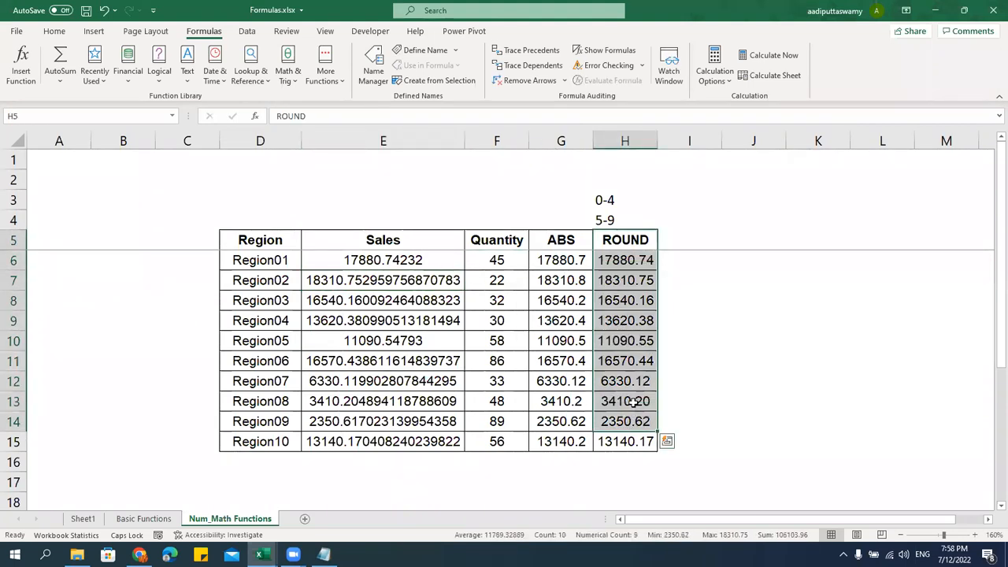
{"action": "left_click", "coordinate": [635, 404]}
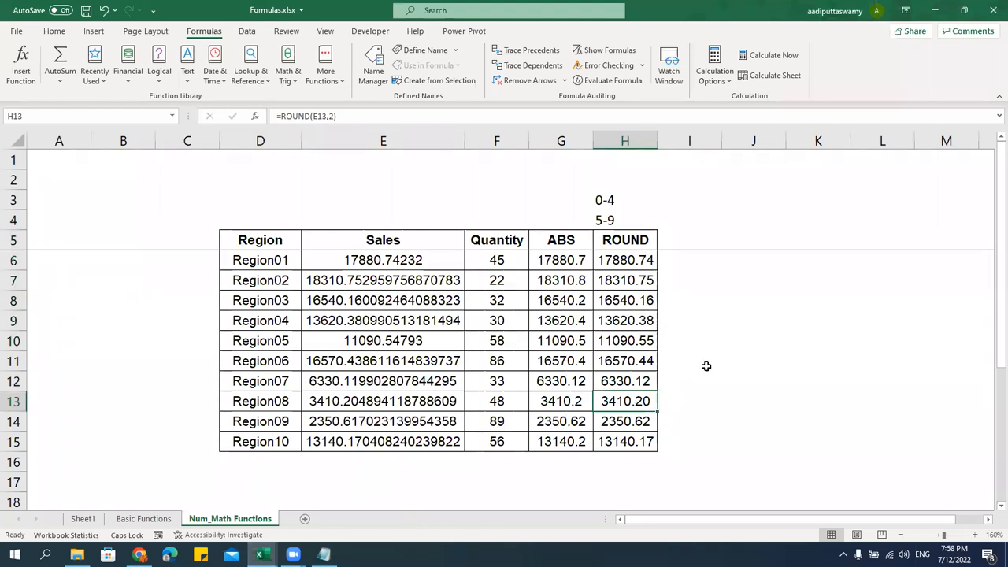
Add a CEILING heading in I5 and review the Quantity values in F6:F15
{"action": "left_click", "coordinate": [686, 240]}
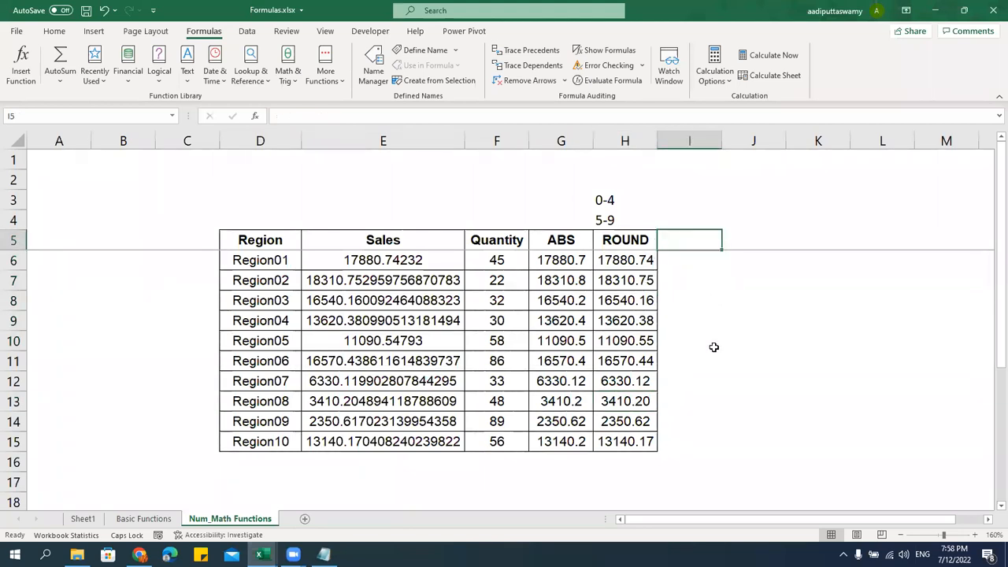
{"action": "type", "text": "CEILING"}
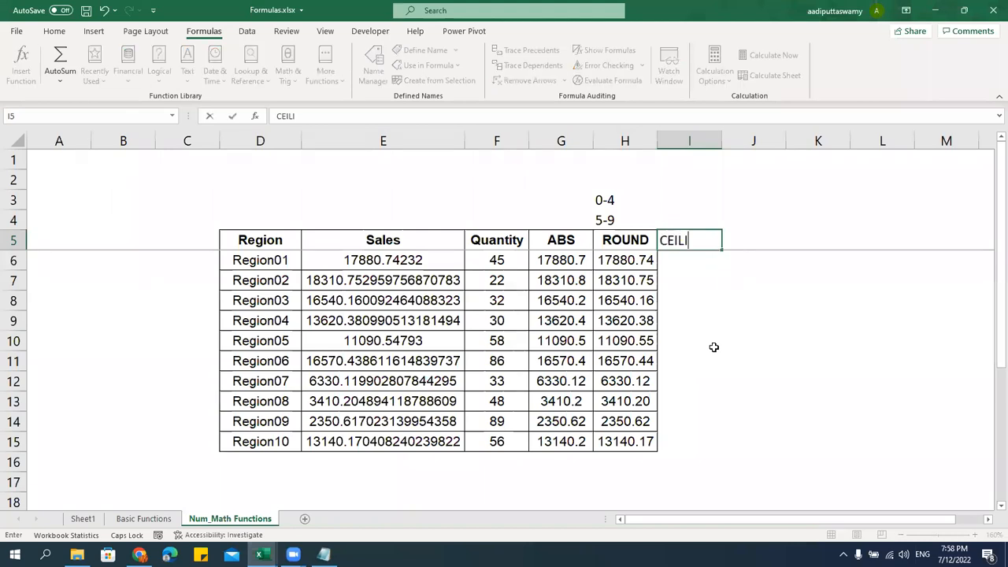
{"action": "key", "text": "Return"}
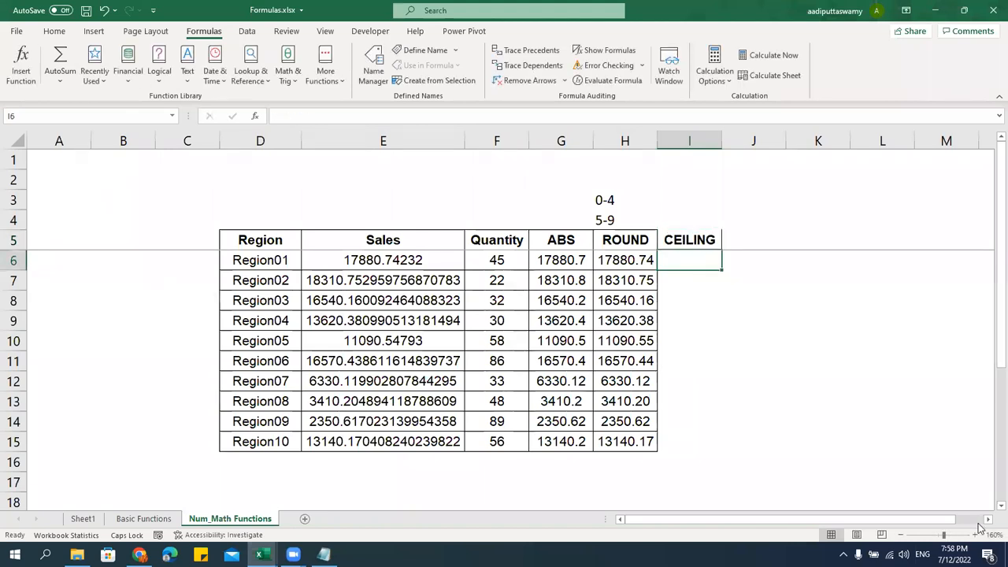
{"action": "scroll", "coordinate": [446, 358], "scroll_direction": "right", "scroll_amount": 1}
{"action": "left_click_drag", "start_coordinate": [437, 265], "coordinate": [439, 437]}
{"action": "left_click", "coordinate": [634, 259]}
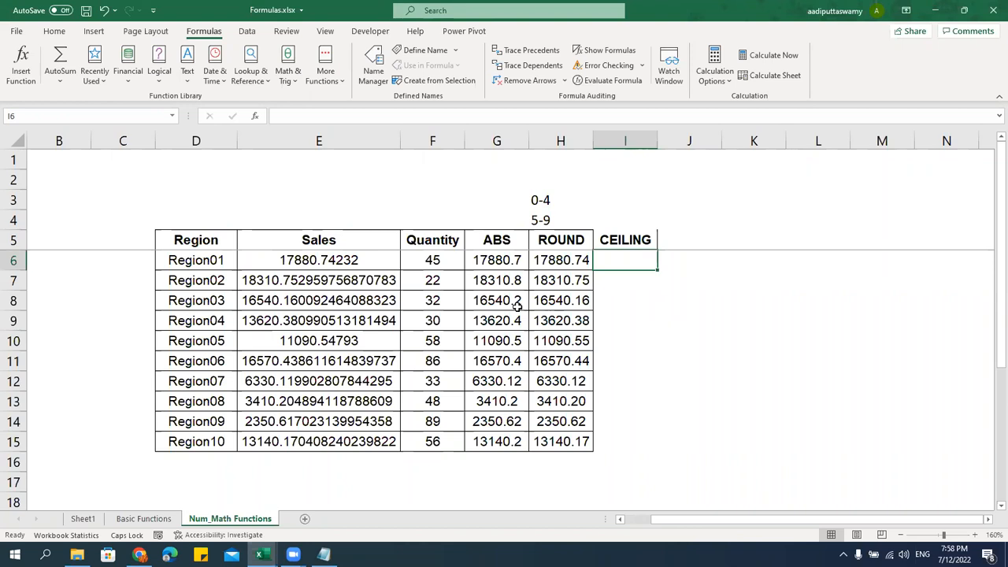
{"action": "left_click", "coordinate": [349, 264]}
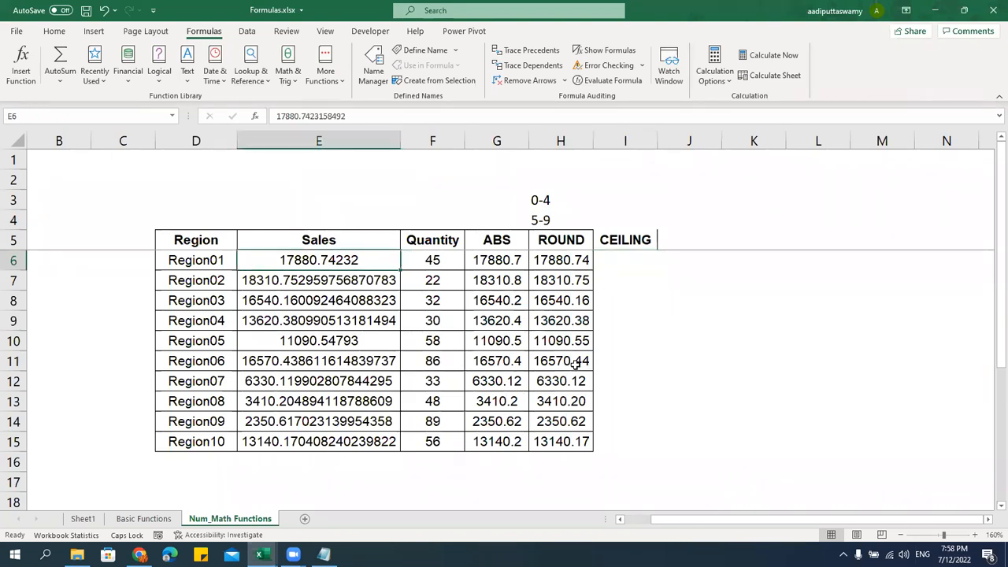
{"action": "key", "text": "Right"}
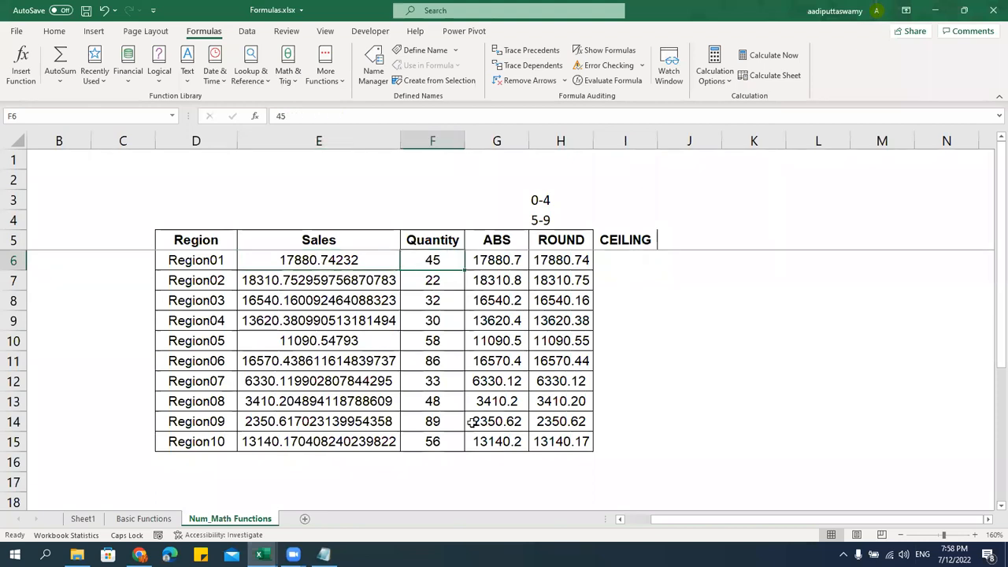
{"action": "left_click", "coordinate": [648, 259]}
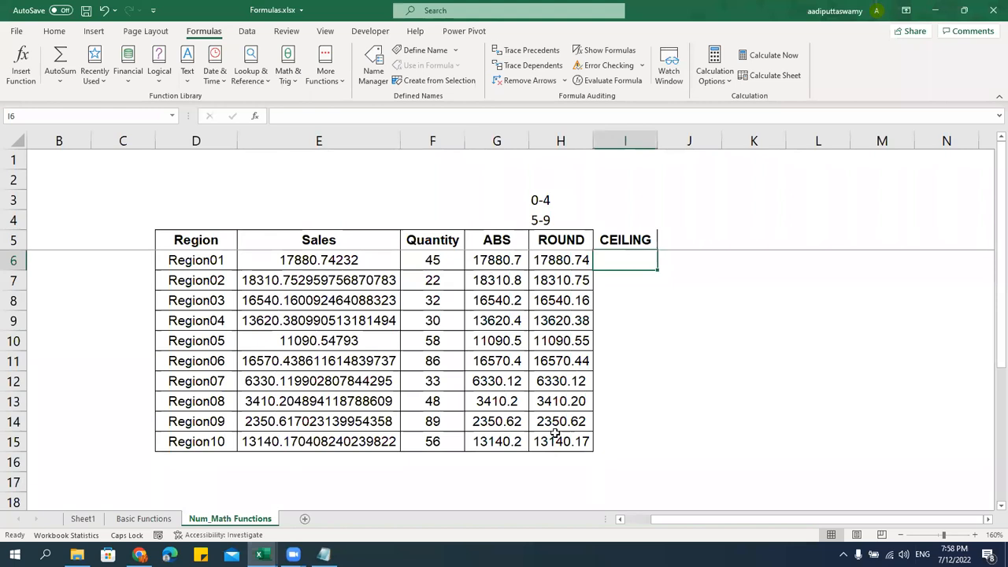
Enter =CEILING(F6,10) in I6 to round Region01's Quantity up to tens
{"action": "type", "text": "="}
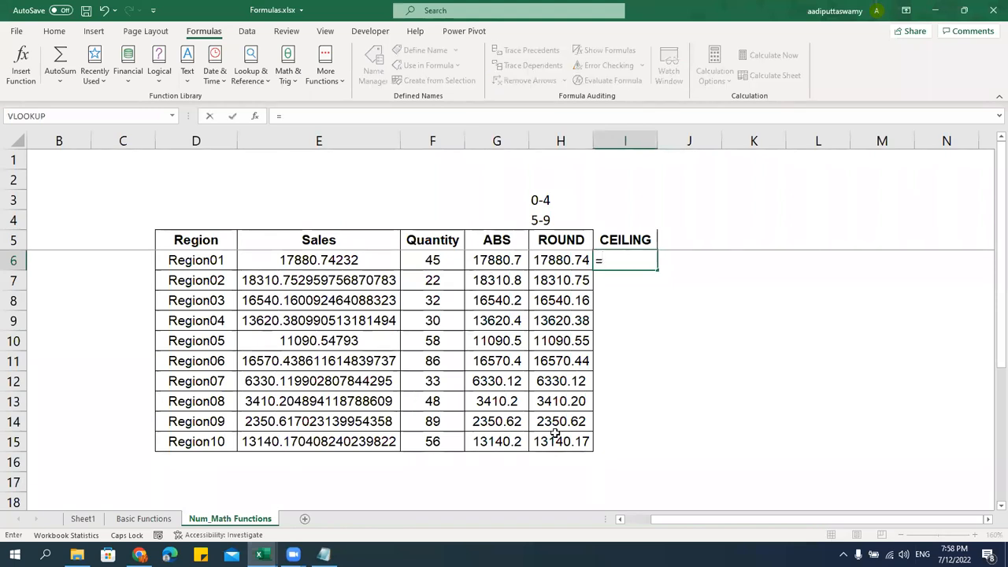
{"action": "type", "text": "CEL"}
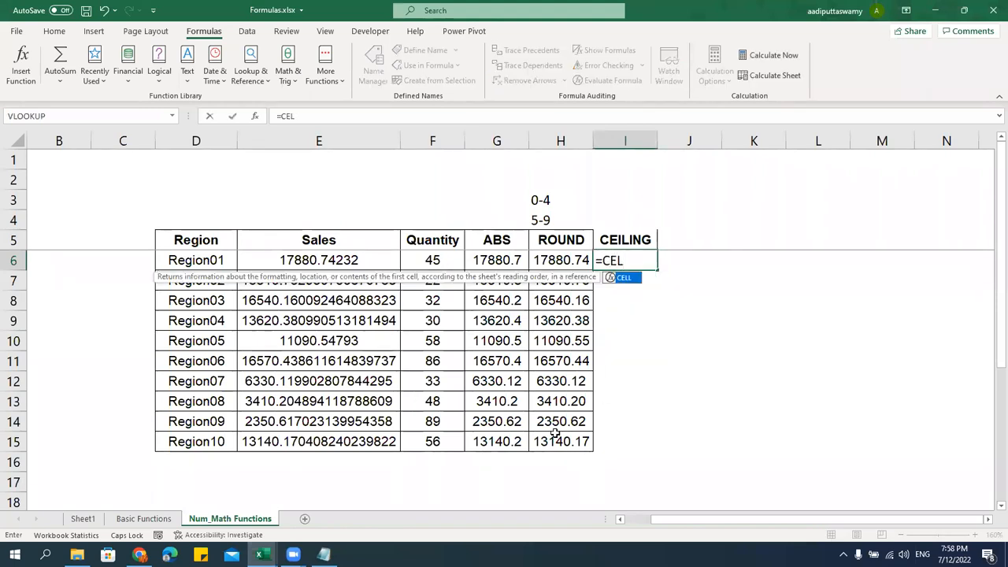
{"action": "key", "text": "BackSpace"}
{"action": "type", "text": "I"}
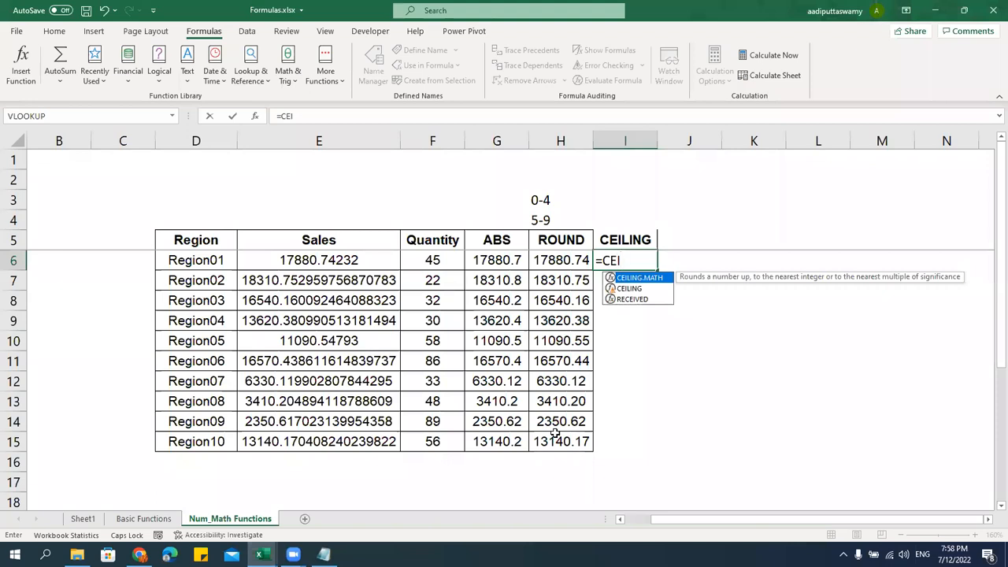
{"action": "key", "text": "Down"}
{"action": "key", "text": "Tab"}
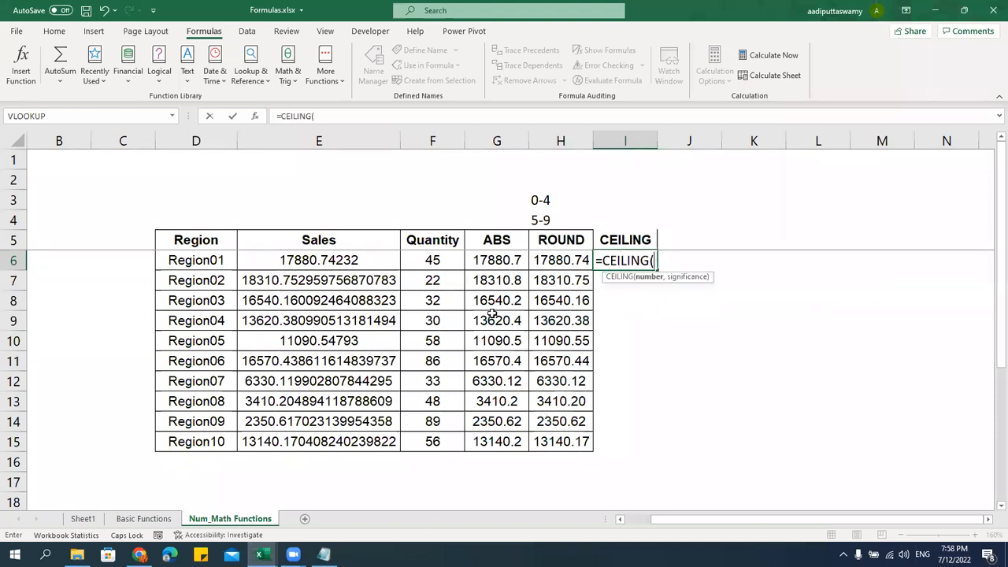
{"action": "left_click", "coordinate": [459, 265]}
{"action": "type", "text": ",10"}
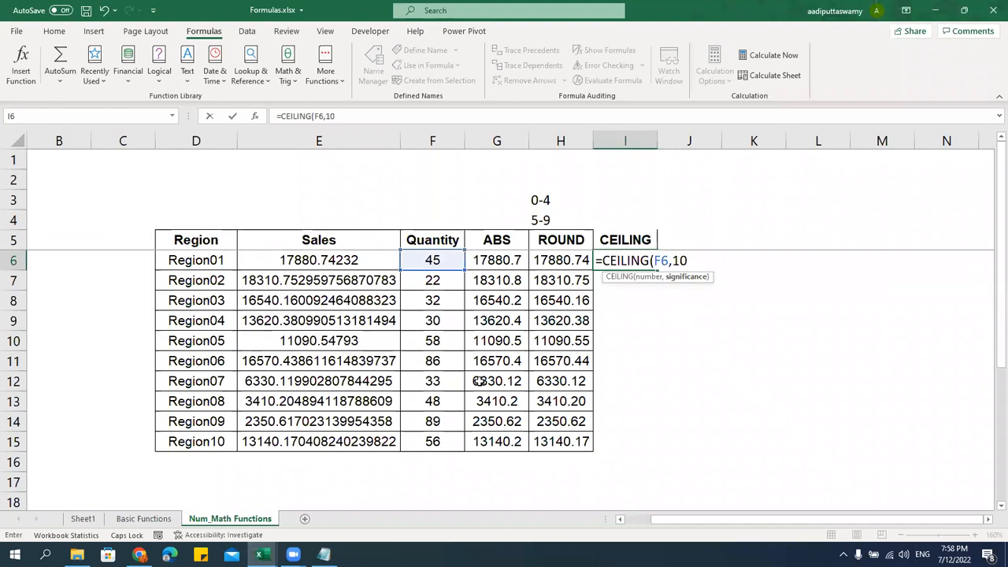
{"action": "type", "text": ")"}
{"action": "key", "text": "Return"}
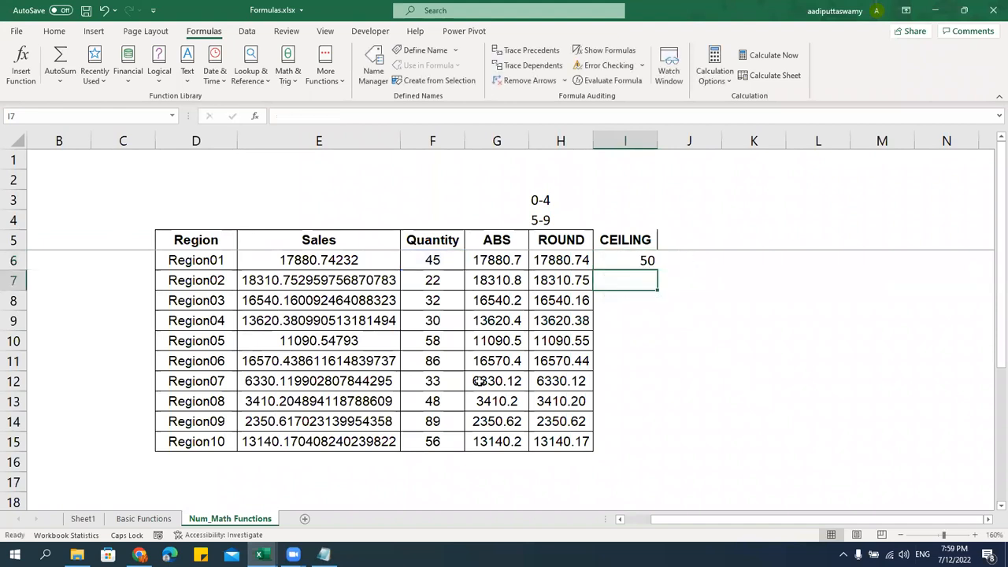
Fill the CEILING formula down to I15, check several rows, and reopen I6 for editing
{"action": "left_click", "coordinate": [648, 258]}
{"action": "left_click_drag", "start_coordinate": [657, 270], "coordinate": [660, 449]}
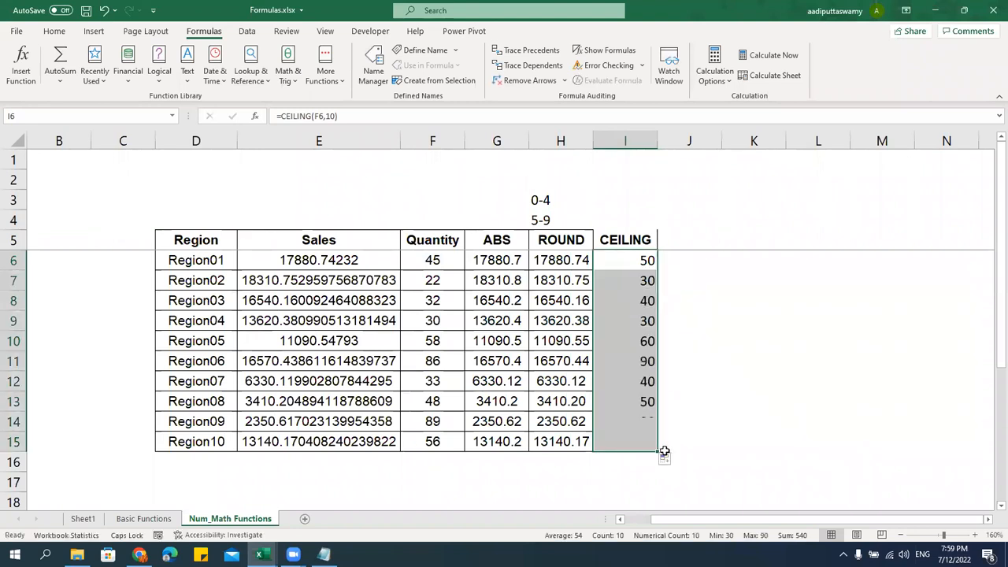
{"action": "left_click", "coordinate": [452, 277]}
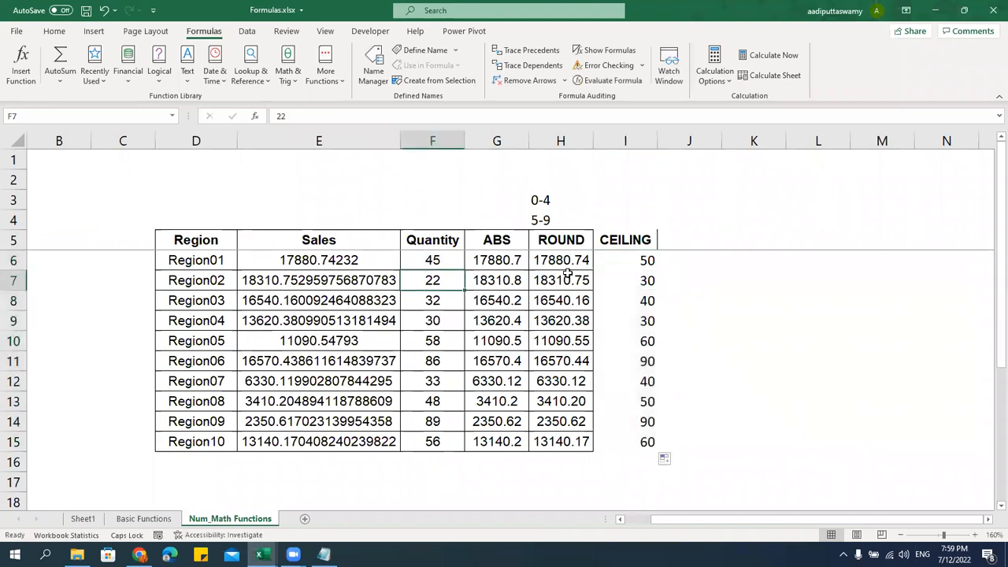
{"action": "left_click", "coordinate": [641, 281]}
{"action": "left_click_drag", "start_coordinate": [440, 305], "coordinate": [504, 299]}
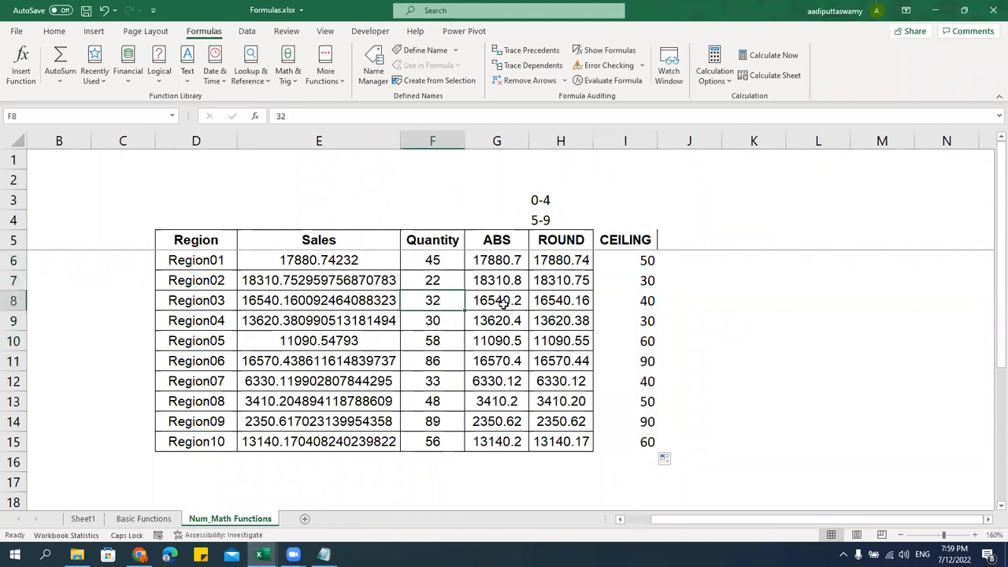
{"action": "left_click", "coordinate": [639, 300]}
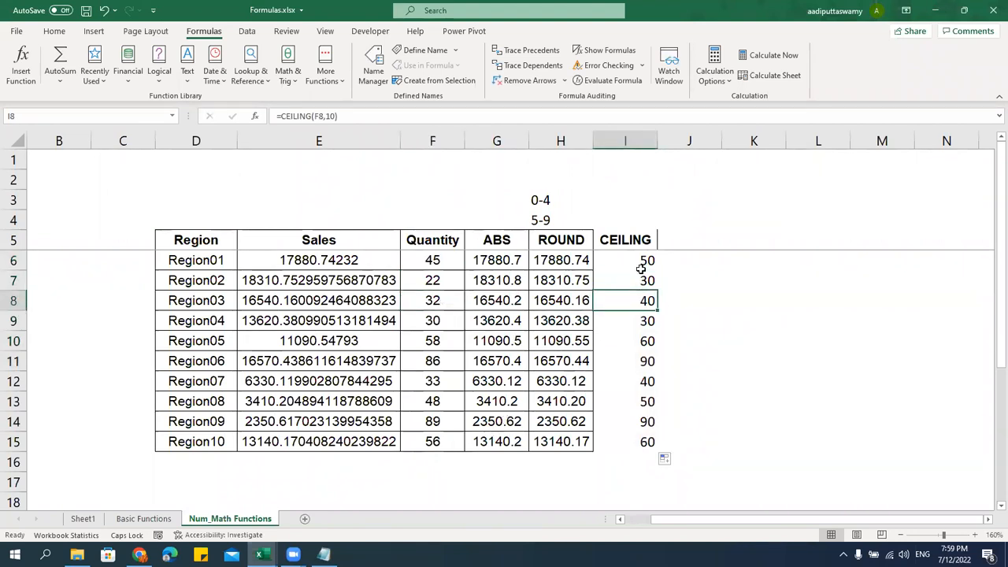
{"action": "double_click", "coordinate": [644, 260]}
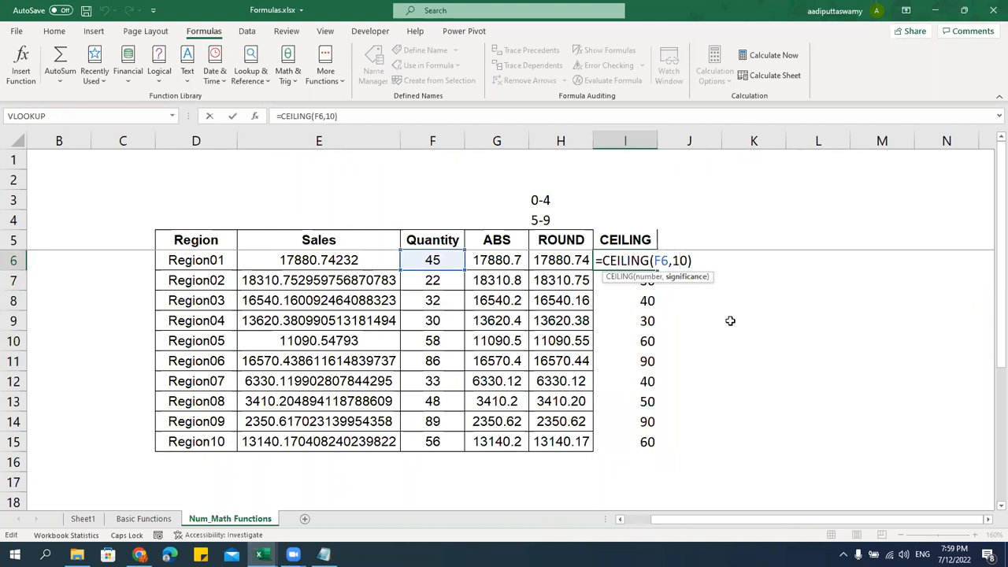
{"action": "type", "text": "0"}
{"action": "key", "text": "Return"}
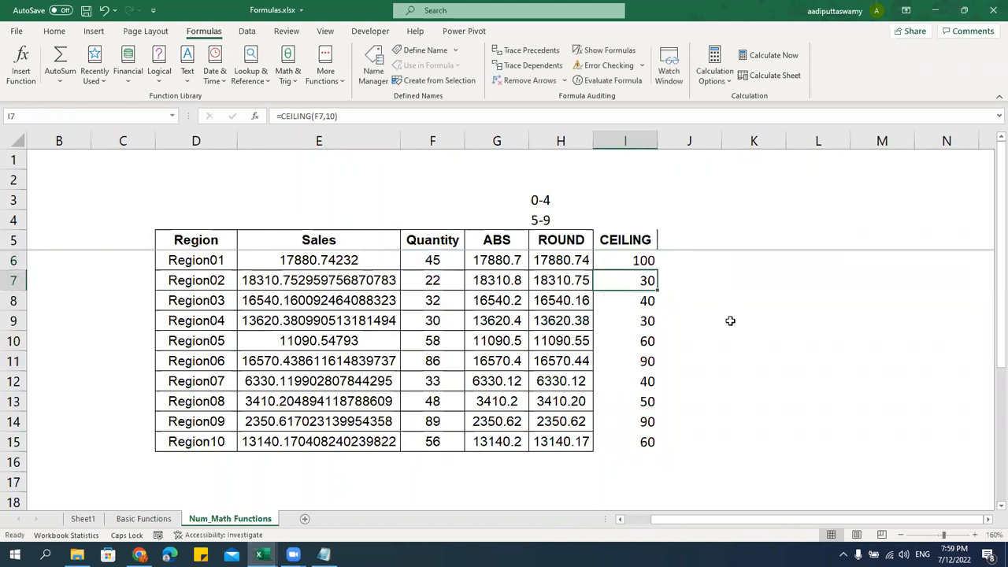
{"action": "left_click", "coordinate": [646, 260]}
{"action": "double_click", "coordinate": [656, 270]}
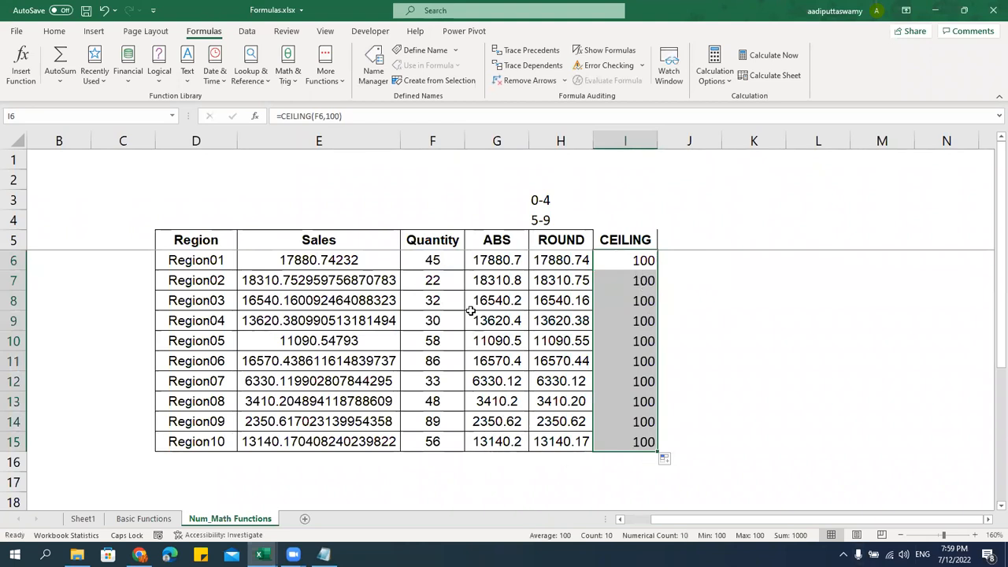
{"action": "left_click_drag", "start_coordinate": [441, 262], "coordinate": [452, 442]}
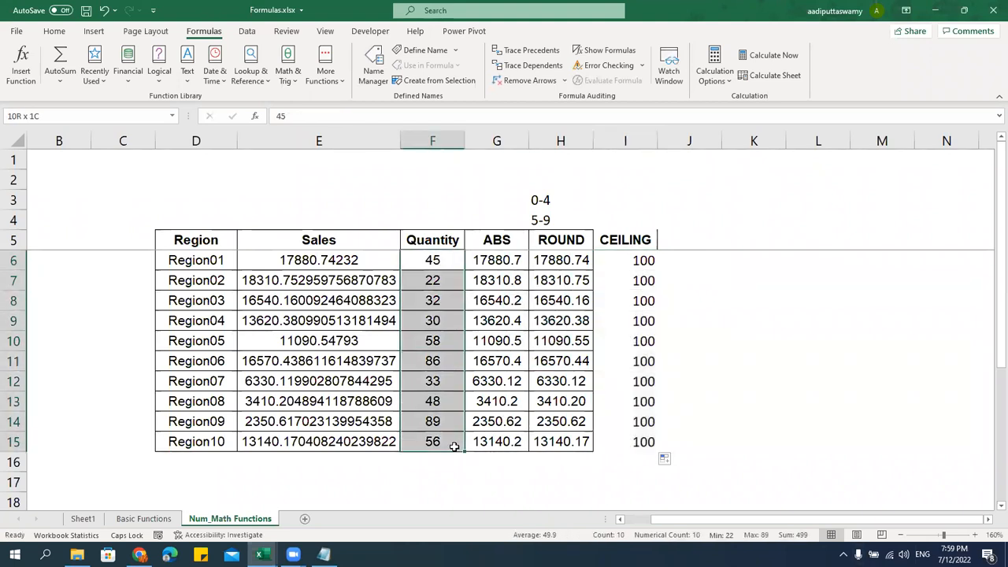
{"action": "left_click", "coordinate": [633, 263]}
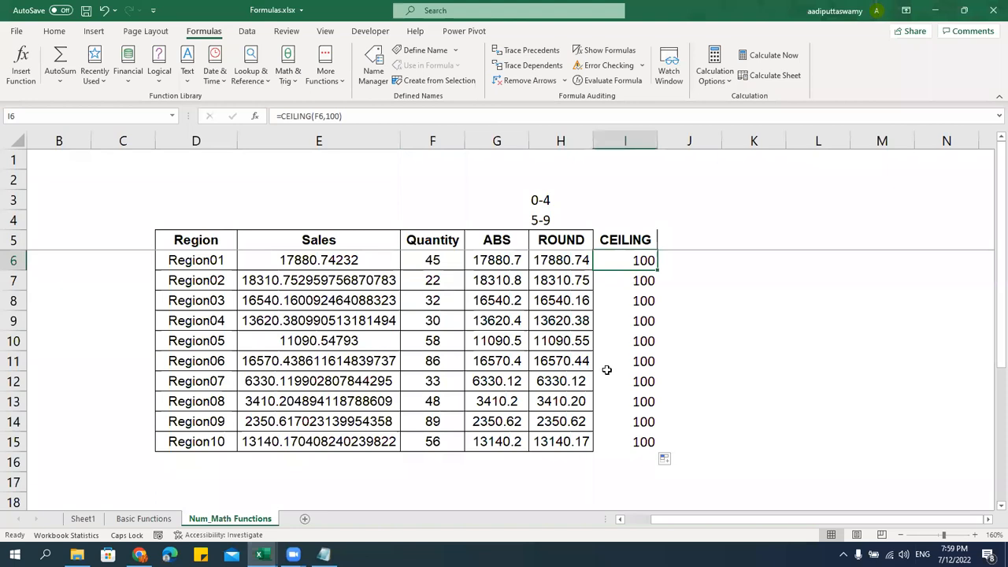
{"action": "left_click", "coordinate": [435, 261]}
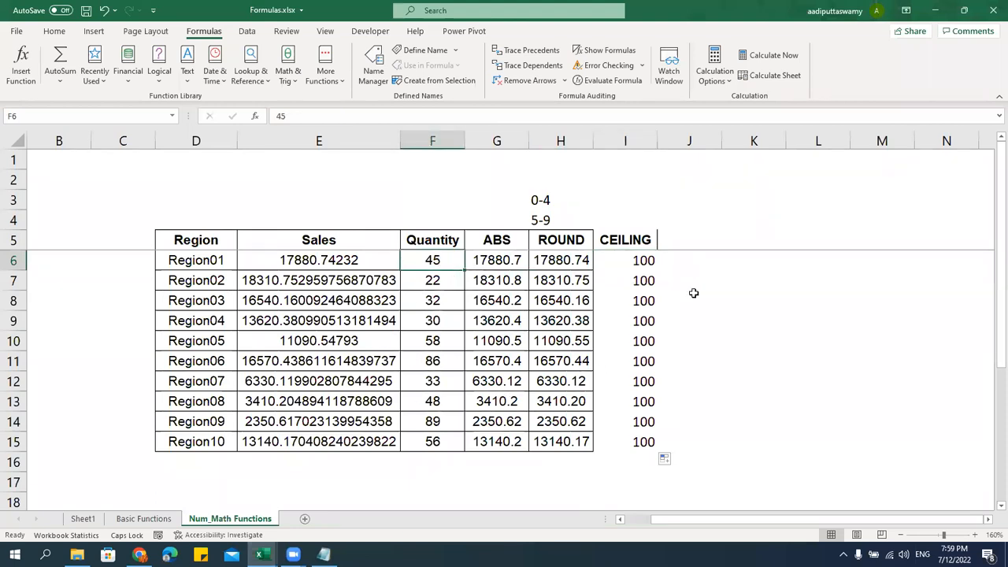
{"action": "left_click", "coordinate": [641, 261]}
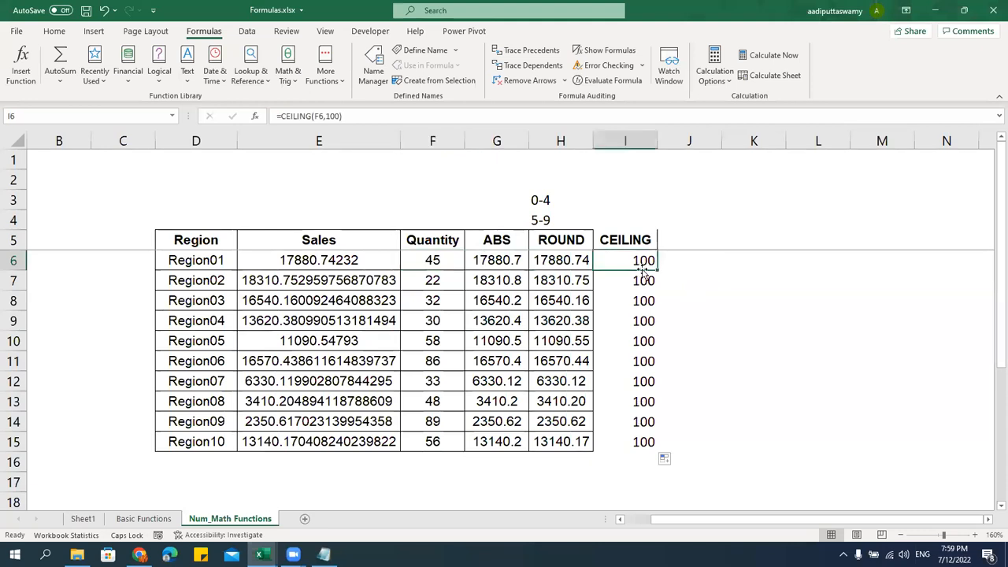
{"action": "double_click", "coordinate": [641, 261]}
{"action": "left_click_drag", "start_coordinate": [672, 261], "coordinate": [697, 261]}
{"action": "type", "text": "5"}
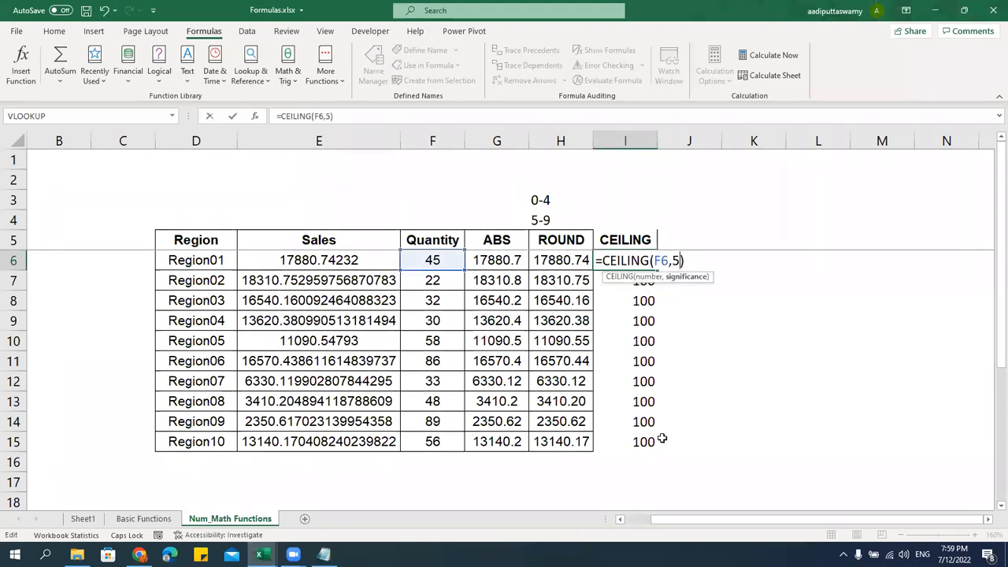
{"action": "key", "text": "Return"}
{"action": "left_click", "coordinate": [644, 261]}
{"action": "double_click", "coordinate": [656, 270]}
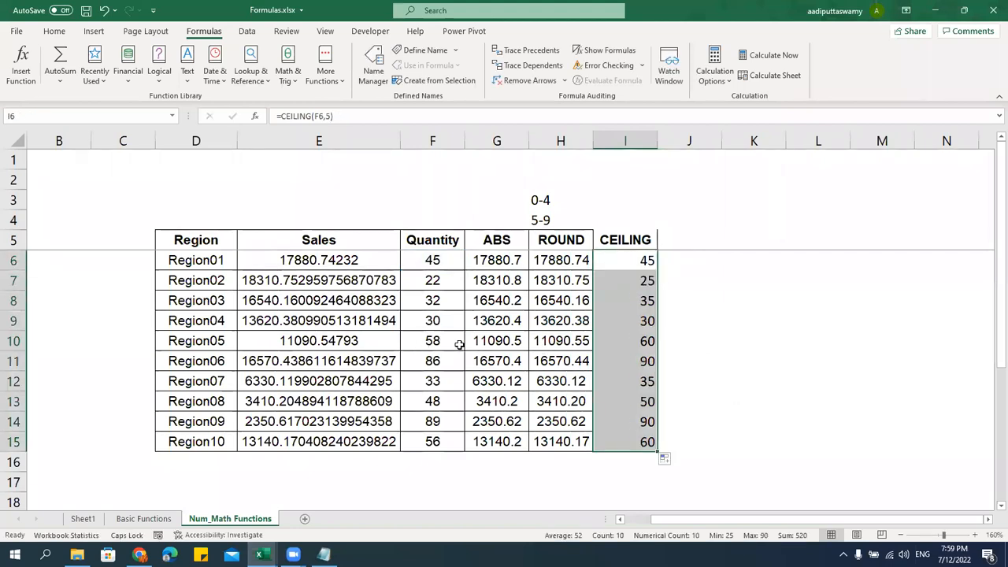
{"action": "left_click", "coordinate": [618, 340]}
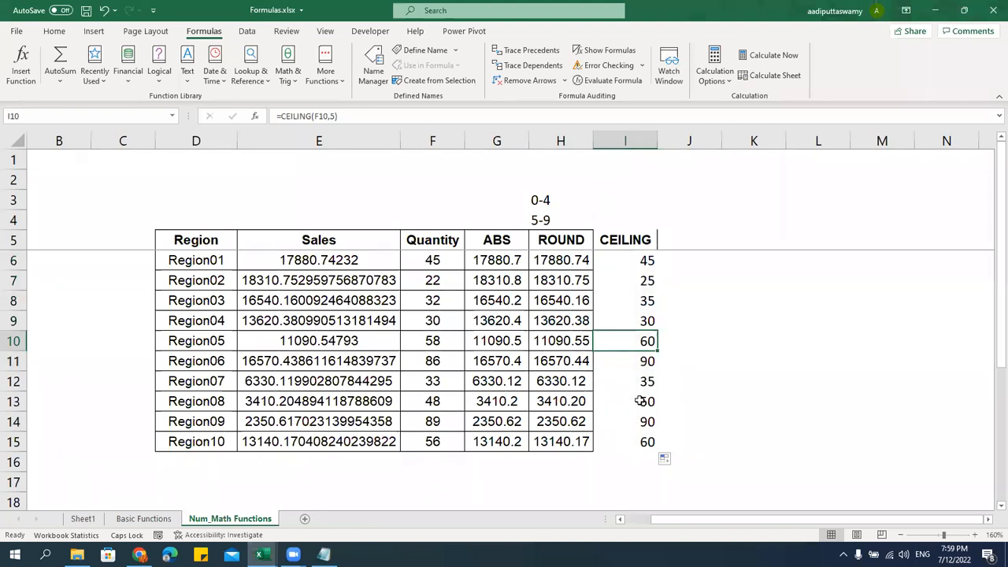
{"action": "left_click", "coordinate": [429, 281]}
{"action": "left_click", "coordinate": [629, 277]}
{"action": "left_click", "coordinate": [630, 260]}
{"action": "double_click", "coordinate": [641, 261]}
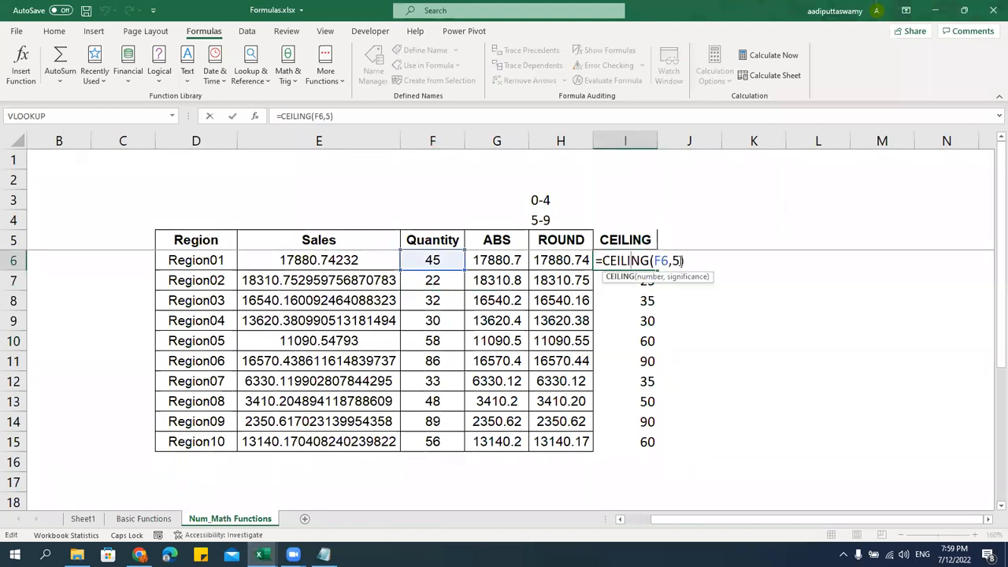
{"action": "type", "text": "10"}
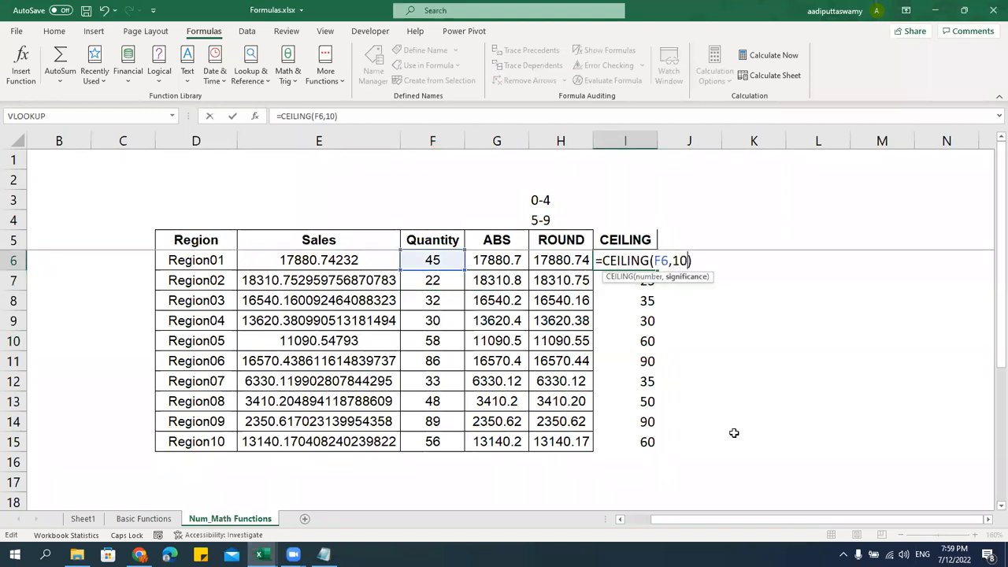
{"action": "left_click", "coordinate": [652, 265]}
{"action": "double_click", "coordinate": [657, 273]}
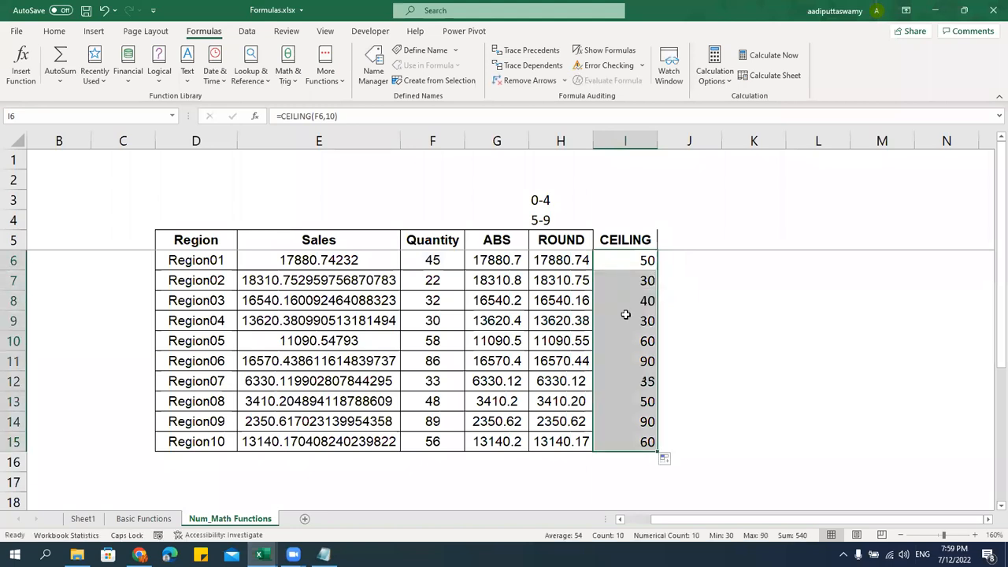
{"action": "left_click", "coordinate": [623, 260]}
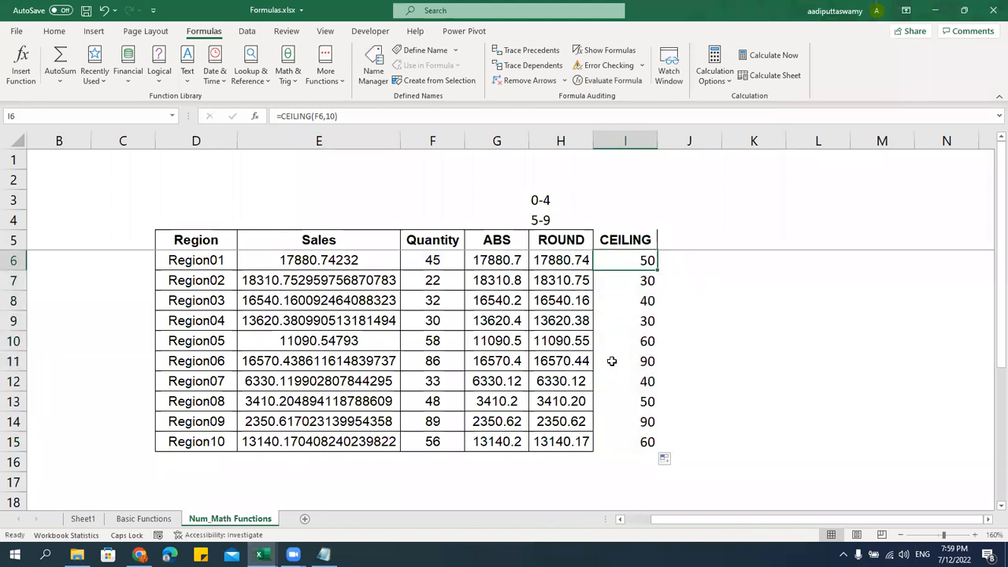
{"action": "left_click", "coordinate": [435, 282]}
{"action": "left_click", "coordinate": [623, 281]}
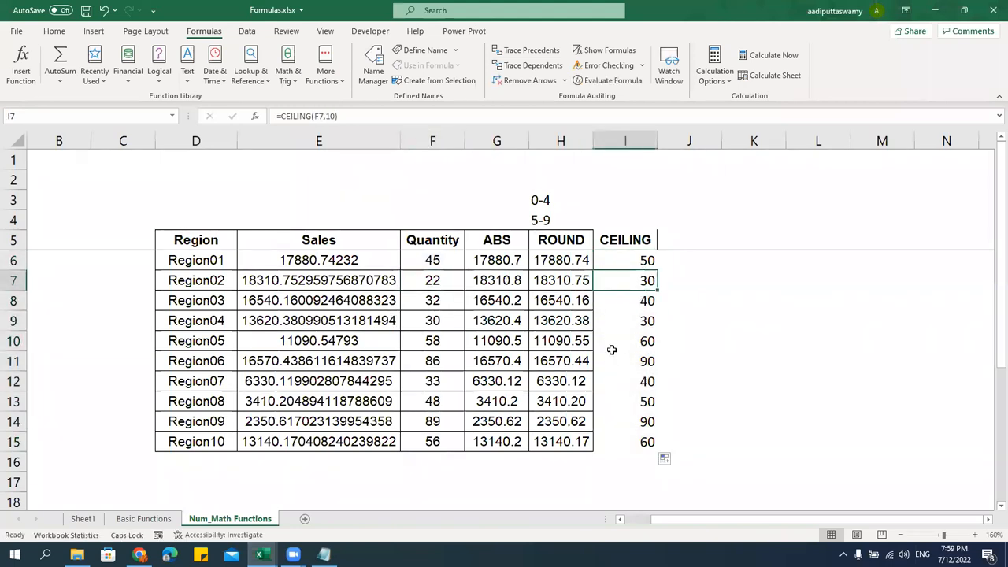
{"action": "left_click", "coordinate": [680, 239]}
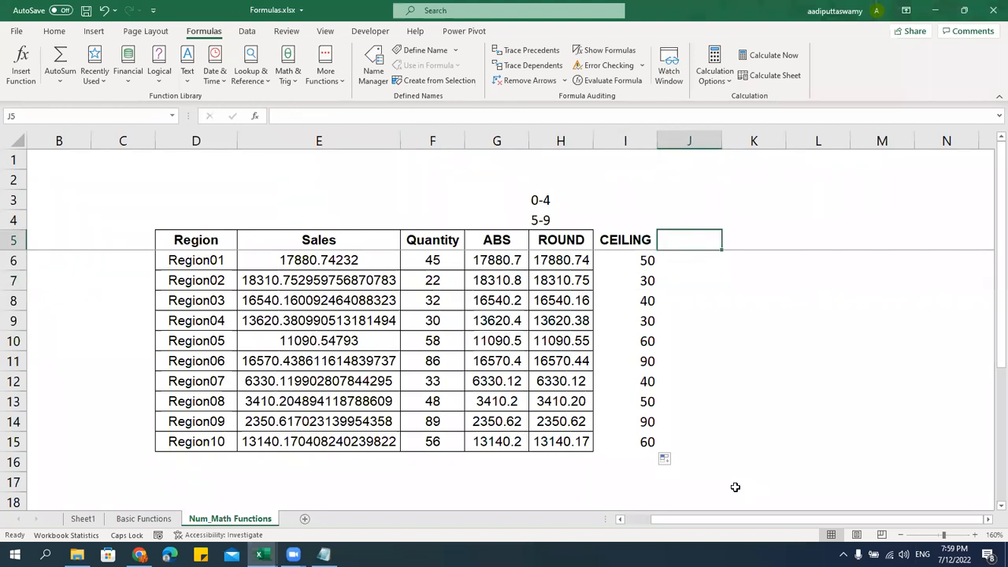
Head the column FLOOR and enter =FLOOR(F6,10) in J6
{"action": "type", "text": "FLOOR"}
{"action": "key", "text": "Return"}
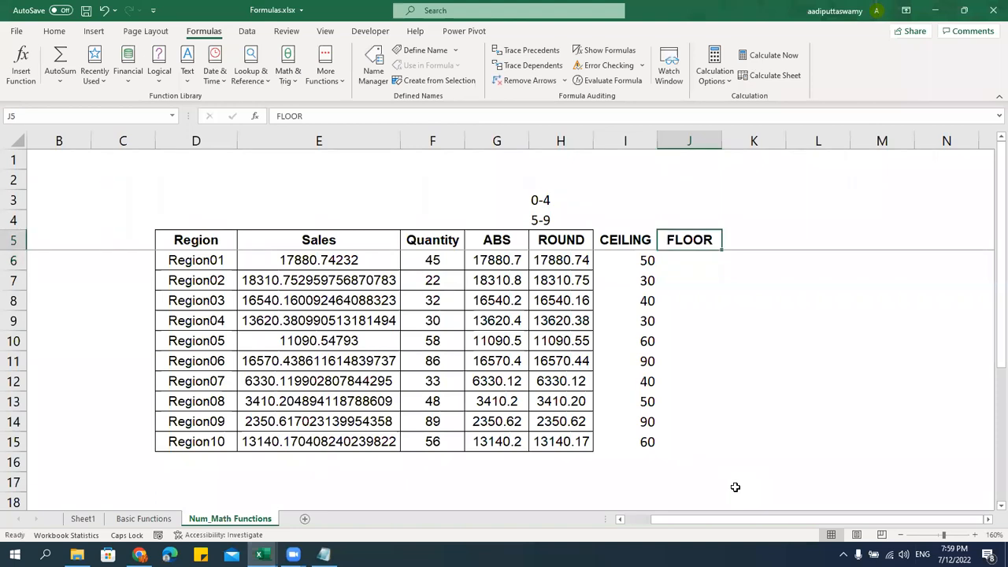
{"action": "type", "text": "=FLO"}
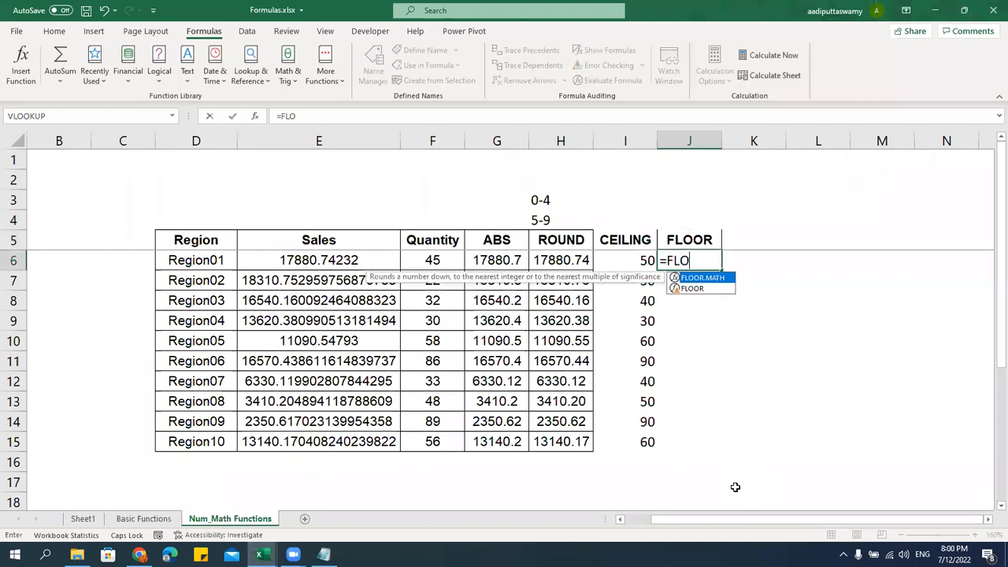
{"action": "type", "text": "O"}
{"action": "key", "text": "Tab"}
{"action": "key", "text": "BackSpace"}
{"action": "key", "text": "BackSpace"}
{"action": "key", "text": "BackSpace"}
{"action": "key", "text": "BackSpace"}
{"action": "key", "text": "BackSpace"}
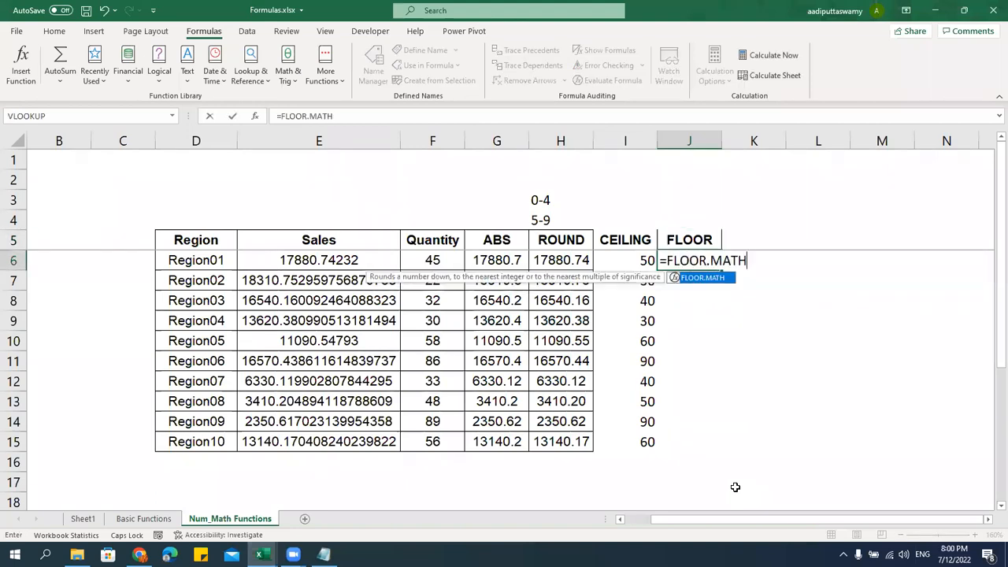
{"action": "key", "text": "BackSpace"}
{"action": "type", "text": "("}
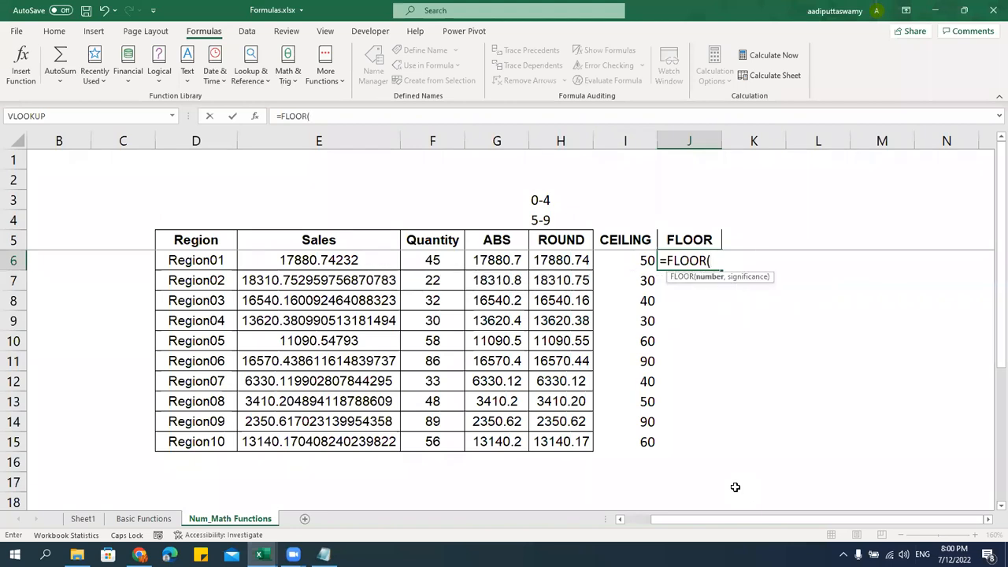
{"action": "left_click", "coordinate": [442, 262]}
{"action": "type", "text": ",10)"}
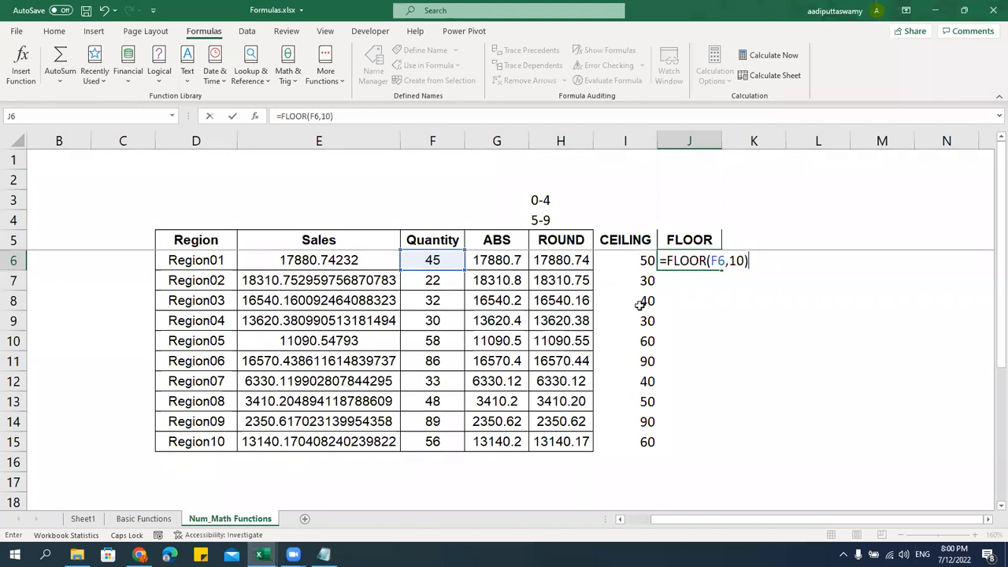
{"action": "key", "text": "Return"}
Fill the FLOOR formula down to Region10 and compare it with Quantity and CEILING values
{"action": "left_click", "coordinate": [704, 256]}
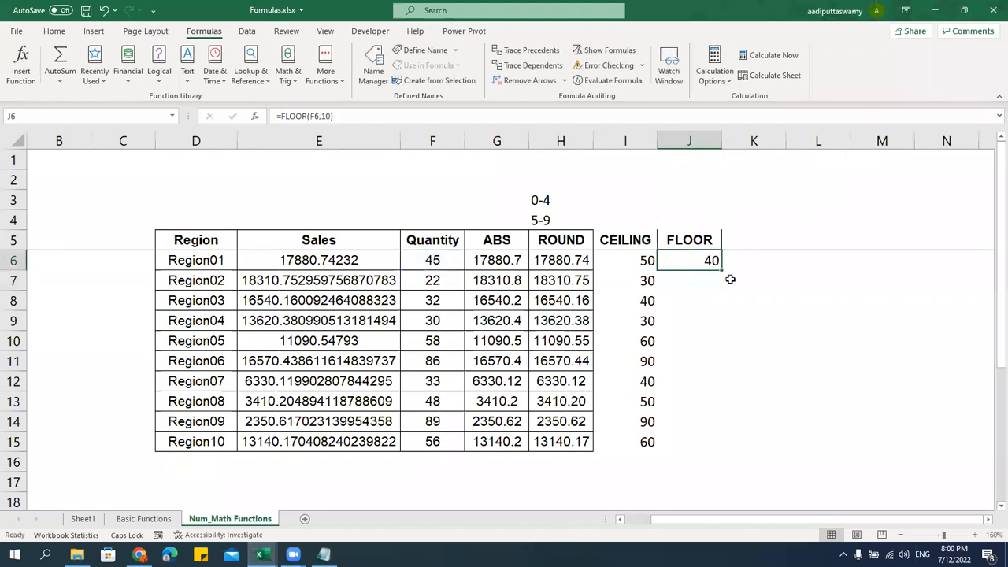
{"action": "left_click_drag", "start_coordinate": [722, 272], "coordinate": [732, 457]}
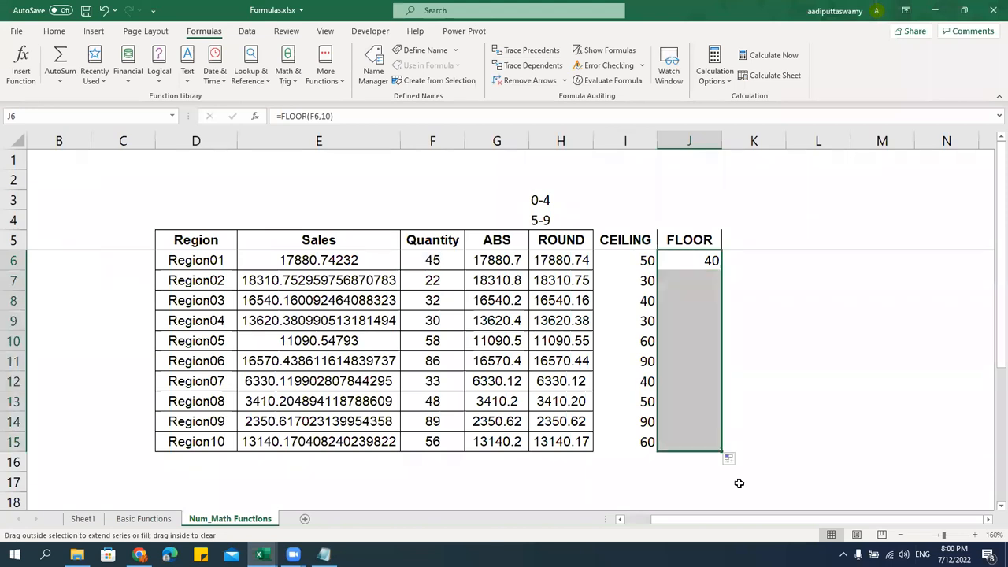
{"action": "left_click", "coordinate": [429, 262]}
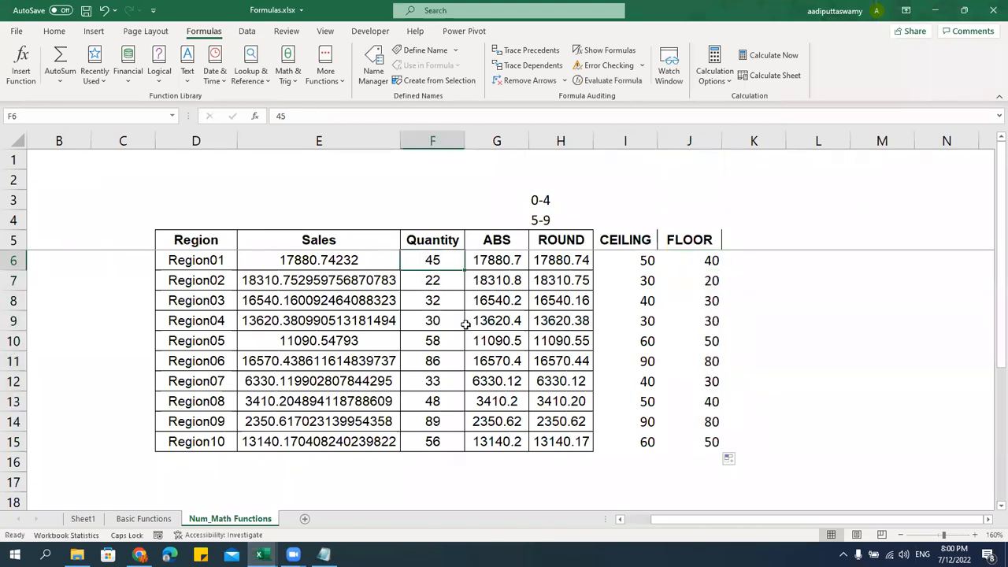
{"action": "left_click", "coordinate": [453, 285]}
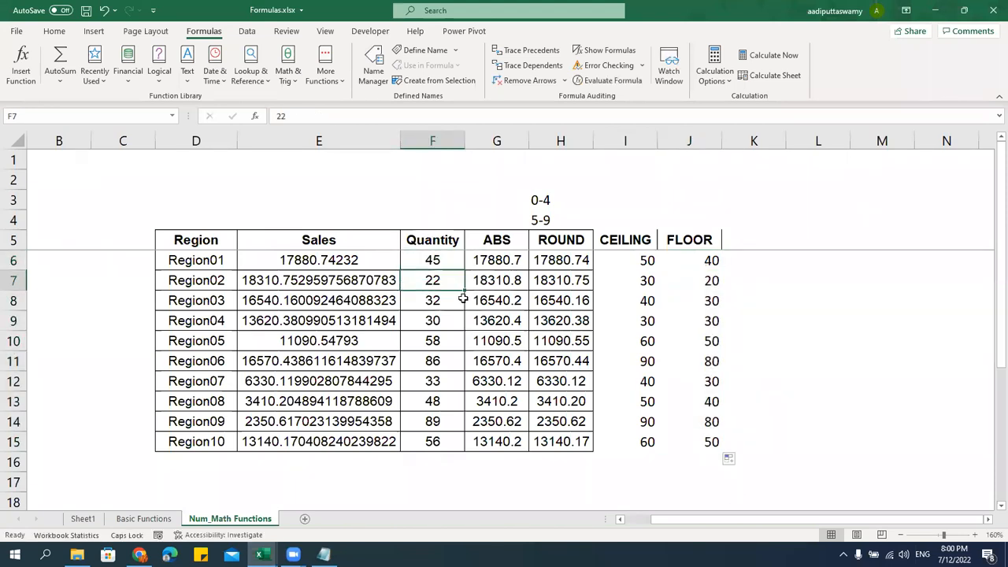
{"action": "left_click", "coordinate": [652, 281]}
{"action": "left_click", "coordinate": [686, 282]}
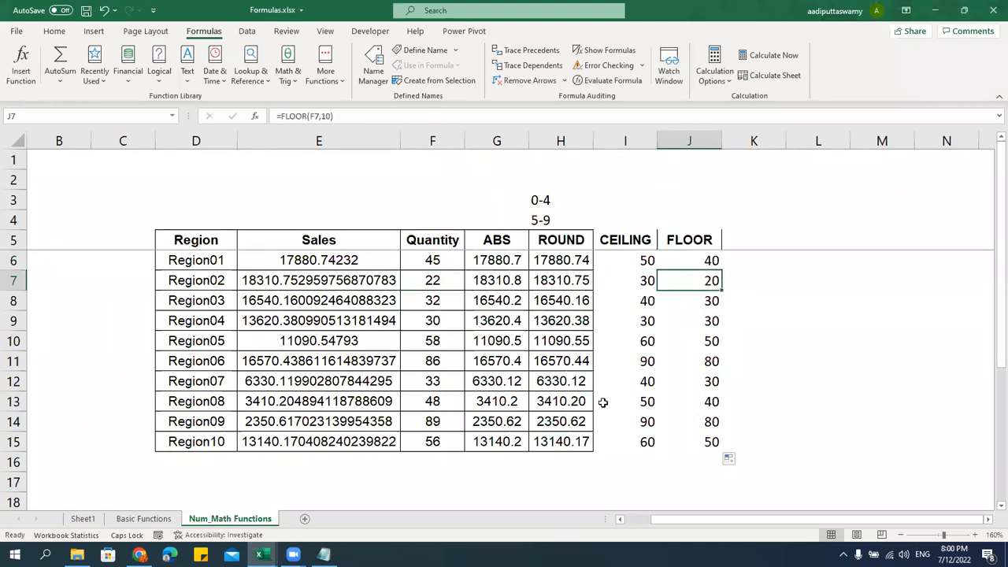
{"action": "left_click", "coordinate": [457, 441]}
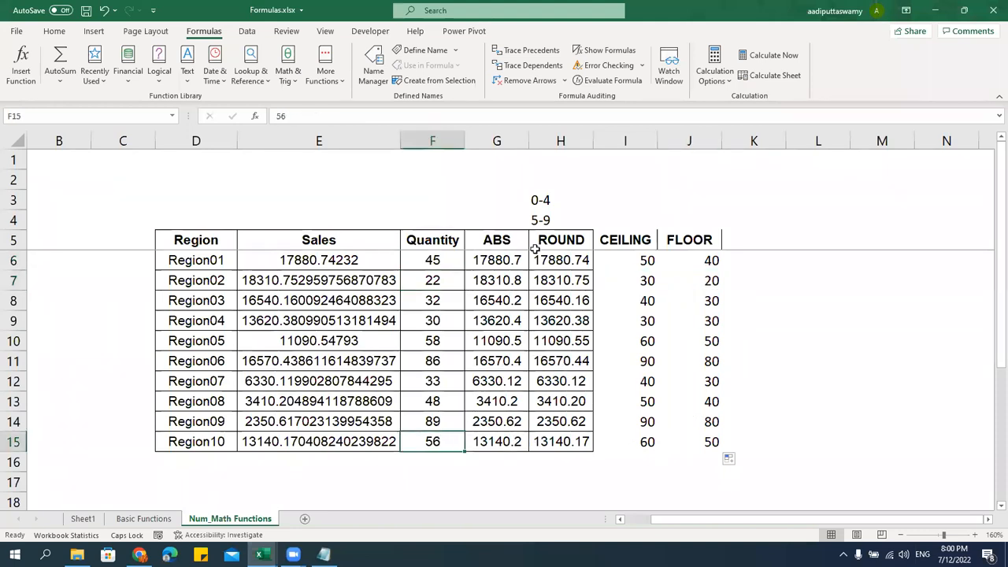
{"action": "left_click_drag", "start_coordinate": [648, 260], "coordinate": [711, 260]}
{"action": "left_click", "coordinate": [641, 260]}
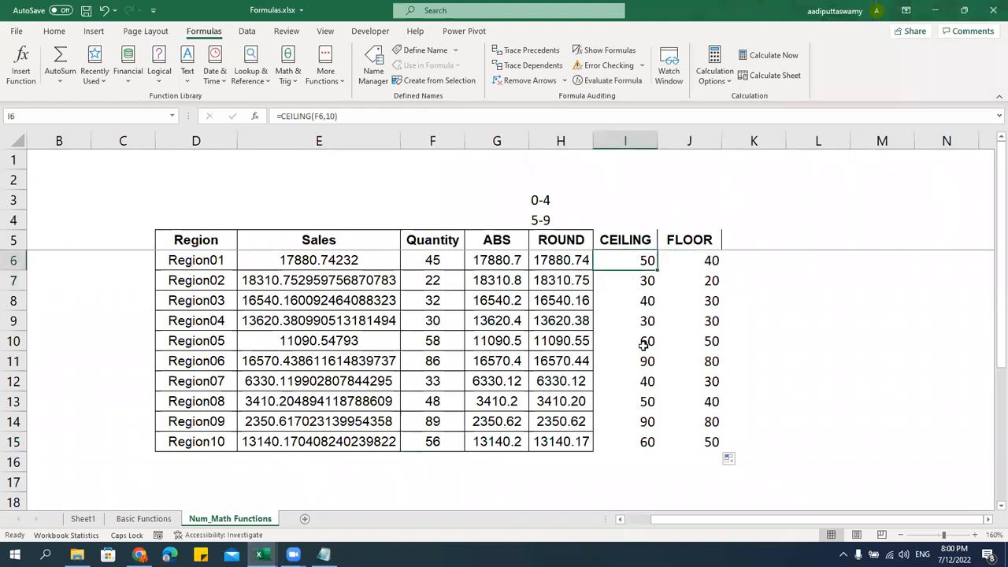
{"action": "left_click", "coordinate": [713, 264]}
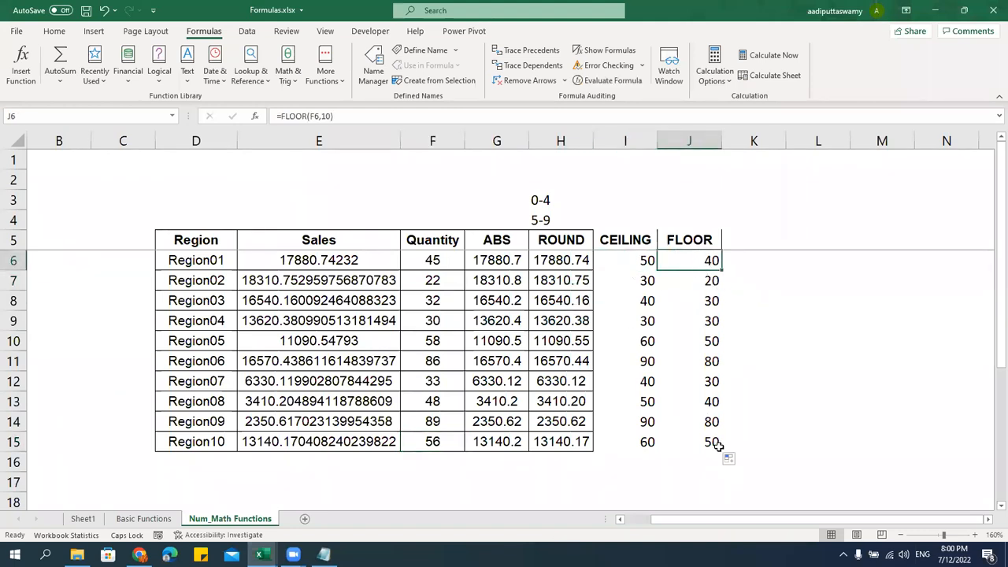
Paste the ROUND column's formatting onto the CEILING and FLOOR columns I5:J15
{"action": "left_click_drag", "start_coordinate": [560, 239], "coordinate": [580, 442]}
{"action": "key", "text": "ctrl+c"}
{"action": "left_click", "coordinate": [628, 241]}
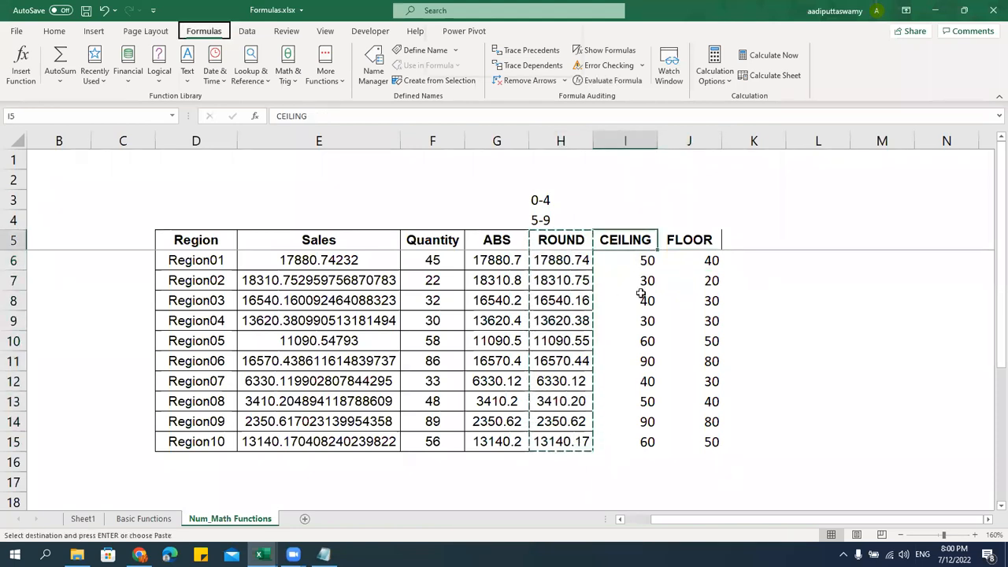
{"action": "key", "text": "ctrl+alt+v"}
{"action": "left_click_drag", "start_coordinate": [630, 243], "coordinate": [711, 444]}
{"action": "key", "text": "t"}
{"action": "key", "text": "Return"}
{"action": "key", "text": "Escape"}
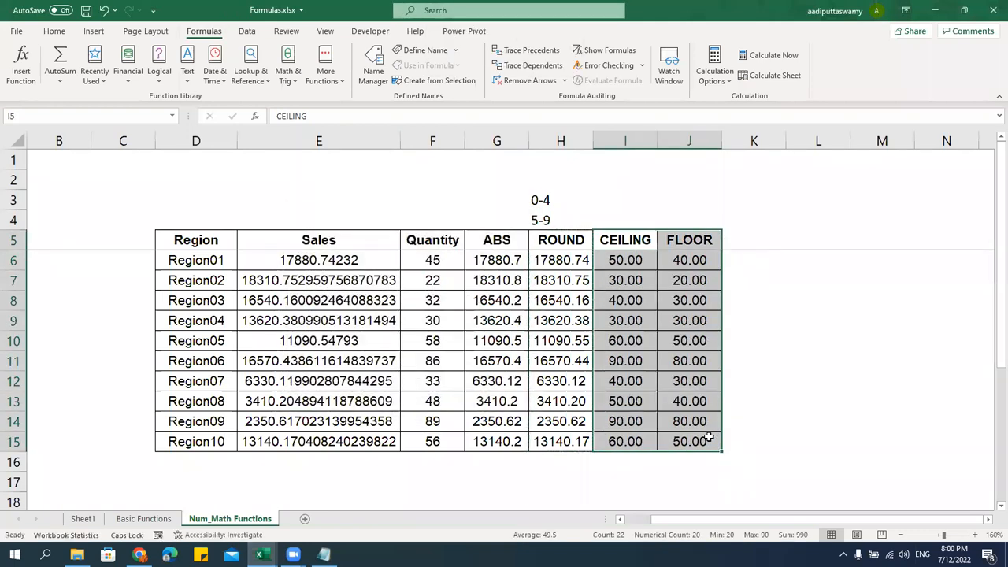
Set the CEILING and FLOOR values I6:J15 to General number format
{"action": "left_click_drag", "start_coordinate": [635, 265], "coordinate": [687, 441]}
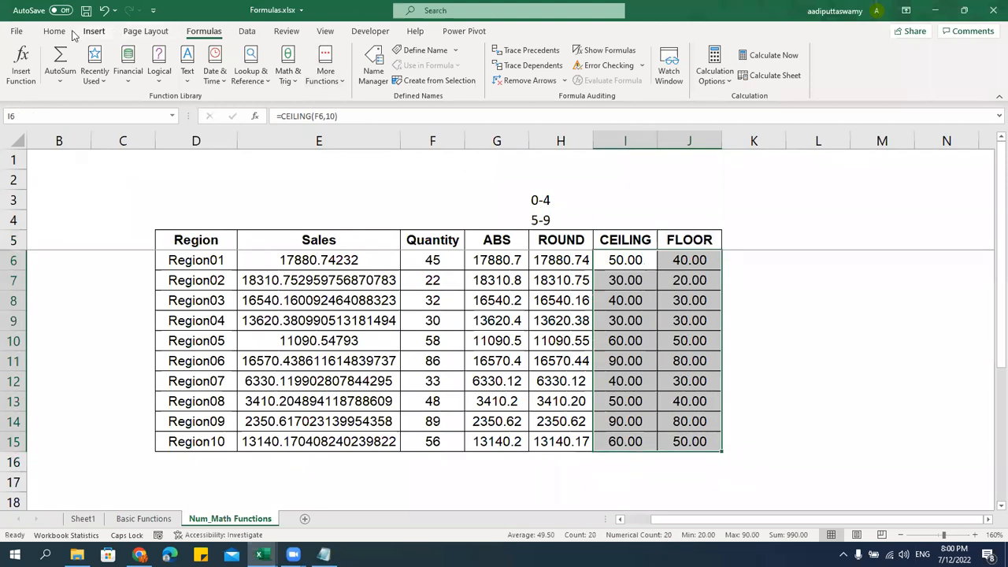
{"action": "key", "text": "ctrl+1"}
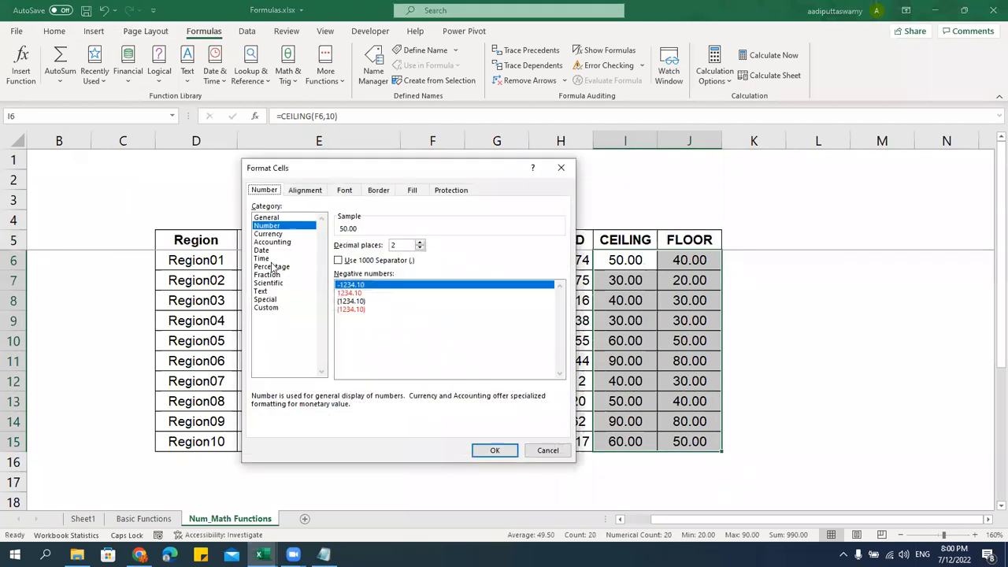
{"action": "left_click", "coordinate": [276, 218]}
{"action": "left_click", "coordinate": [495, 449]}
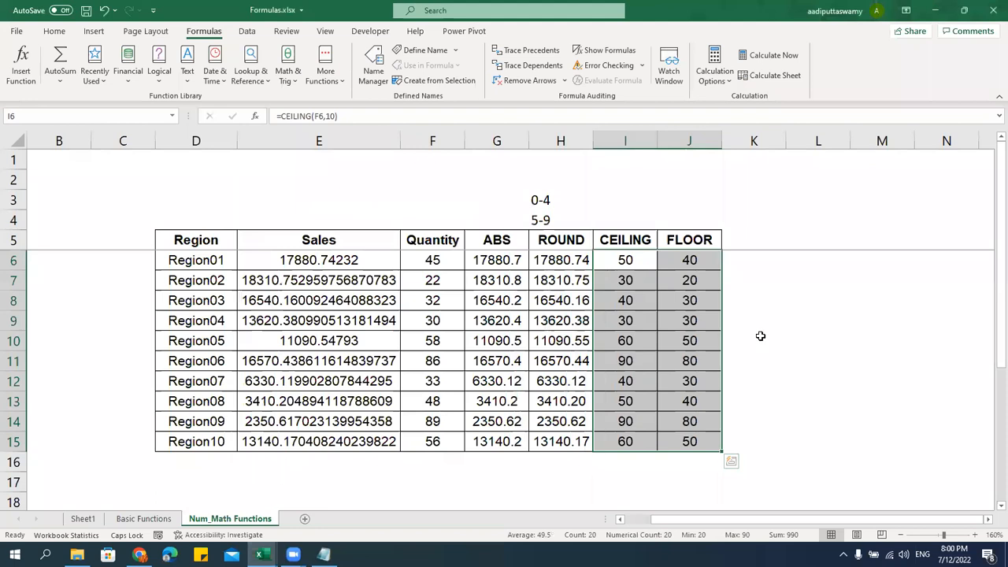
{"action": "left_click", "coordinate": [761, 340]}
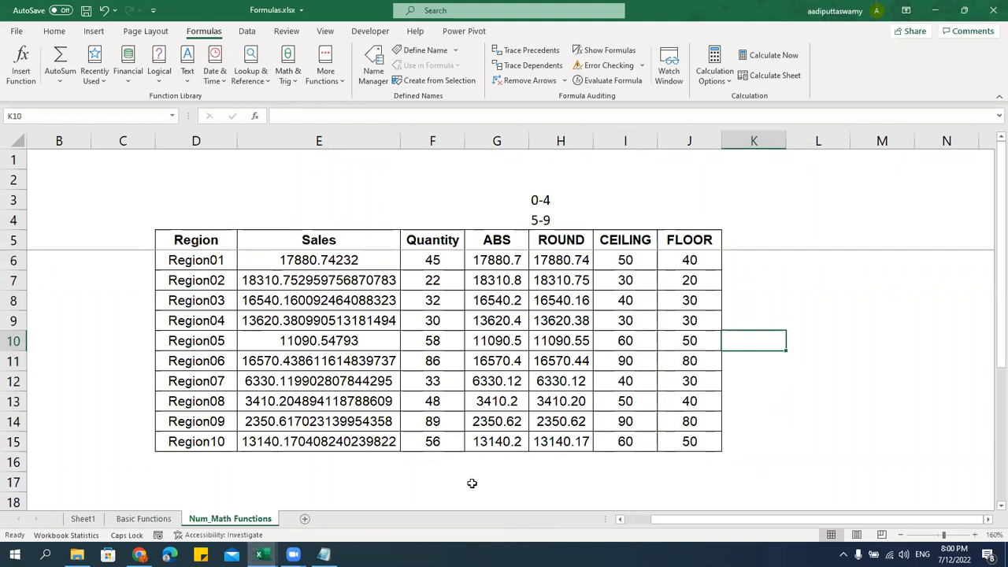
Mark SUMPRODUCT as the next function in the notes and return to Excel
{"action": "key", "text": "alt+Tab"}
{"action": "left_click_drag", "start_coordinate": [185, 334], "coordinate": [402, 335]}
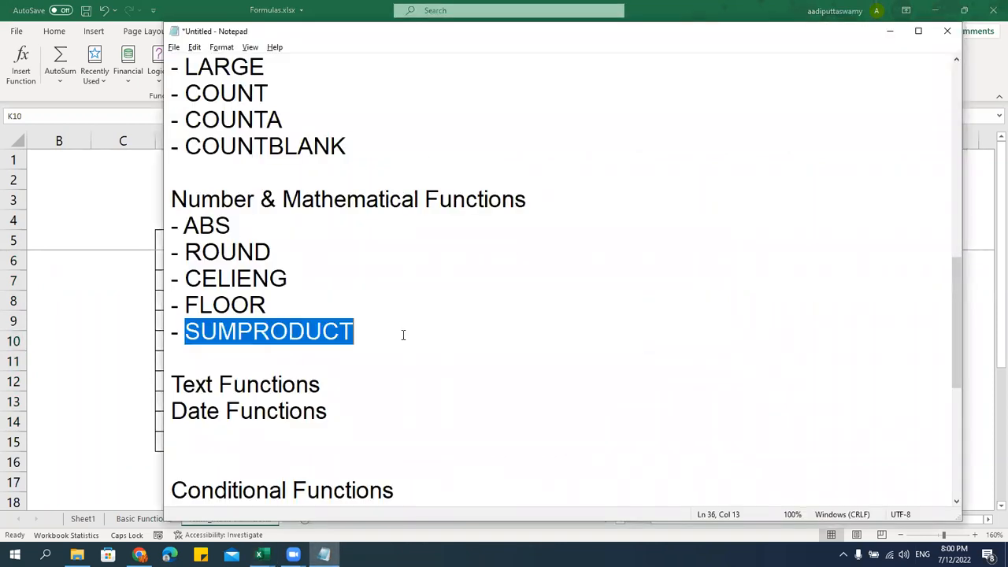
{"action": "key", "text": "alt+Tab"}
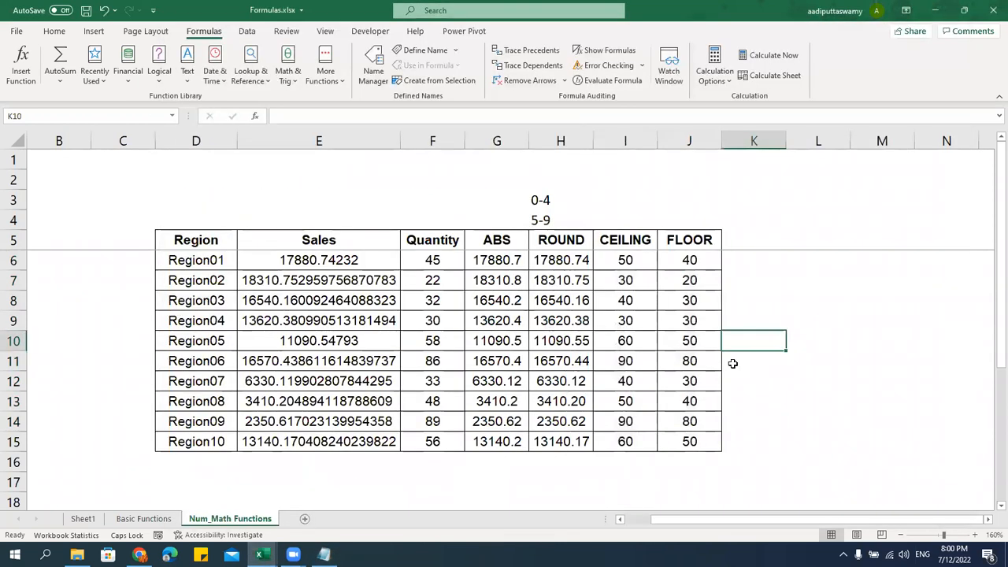
Enter =RANDBETWEEN(100,500) in E6 and fill it down to E15
{"action": "left_click", "coordinate": [366, 251]}
{"action": "type", "text": "=RA"}
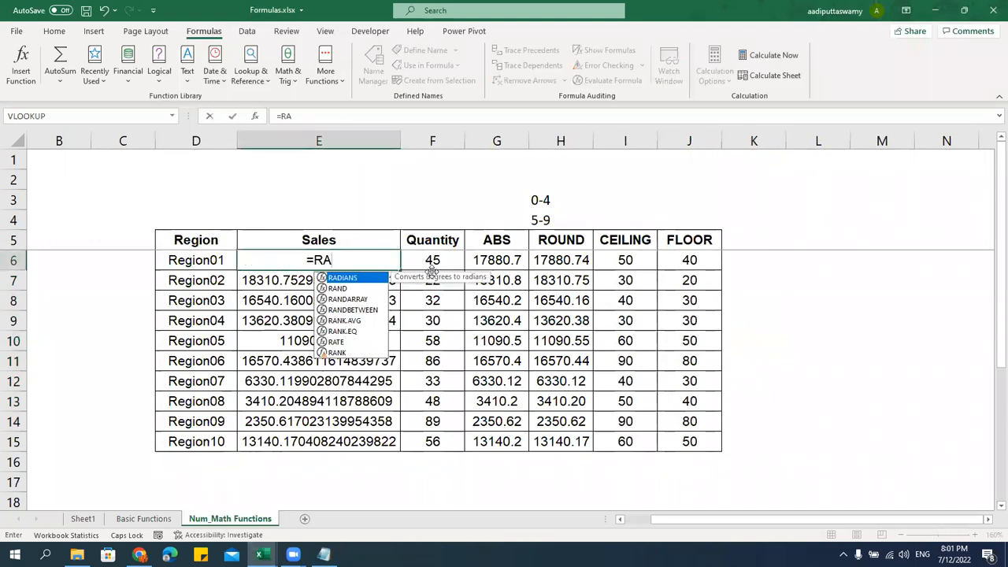
{"action": "key", "text": "Down"}
{"action": "key", "text": "Down"}
{"action": "key", "text": "Down"}
{"action": "key", "text": "Tab"}
{"action": "type", "text": "100,5"}
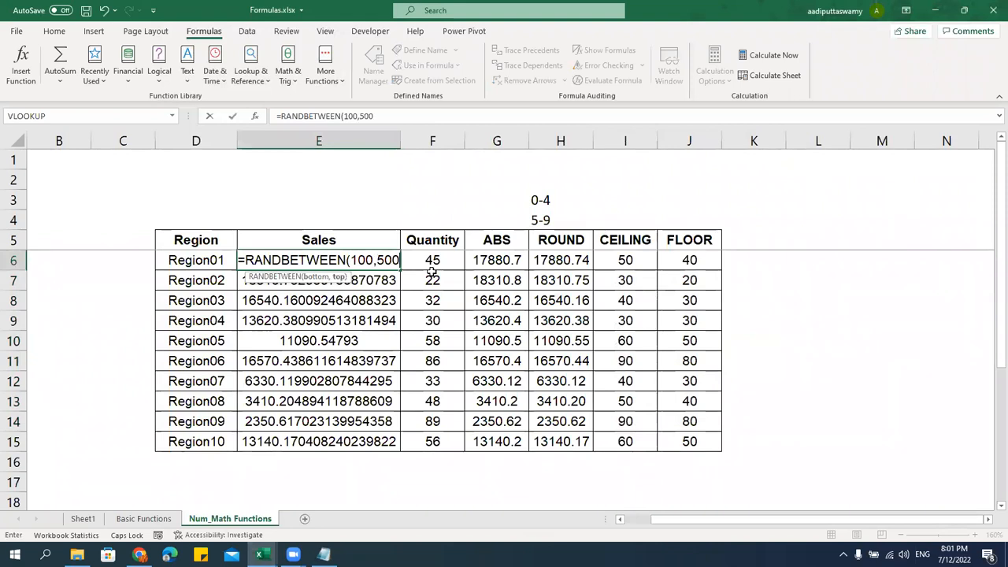
{"action": "type", "text": "00"}
{"action": "key", "text": "Return"}
{"action": "key", "text": "Up"}
{"action": "key", "text": "ctrl+shift+Down"}
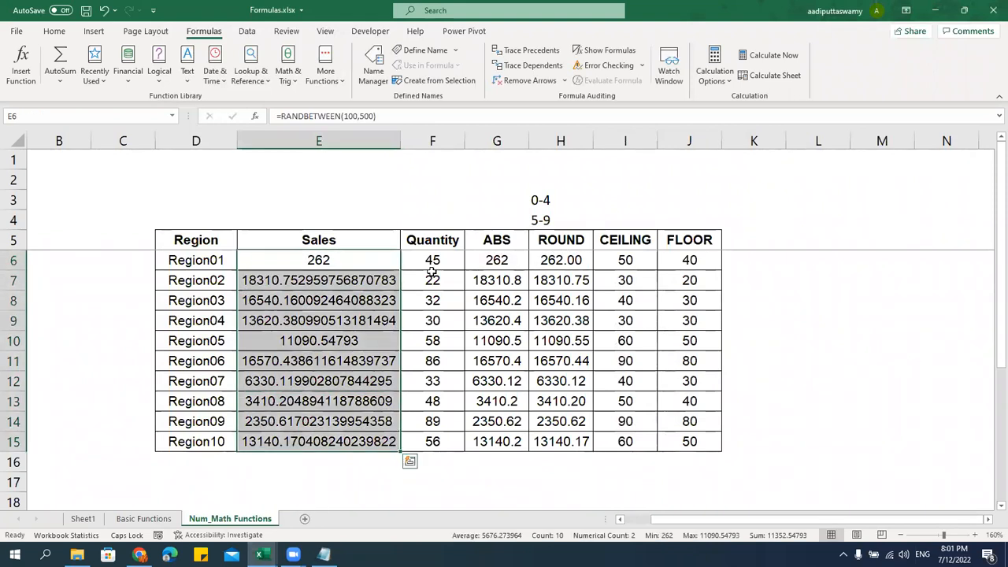
{"action": "key", "text": "ctrl+d"}
Paste the random Sales back as fixed values and review the Sales and Quantity columns
{"action": "key", "text": "ctrl+c"}
{"action": "key", "text": "ctrl+alt+v"}
{"action": "key", "text": "v"}
{"action": "key", "text": "Return"}
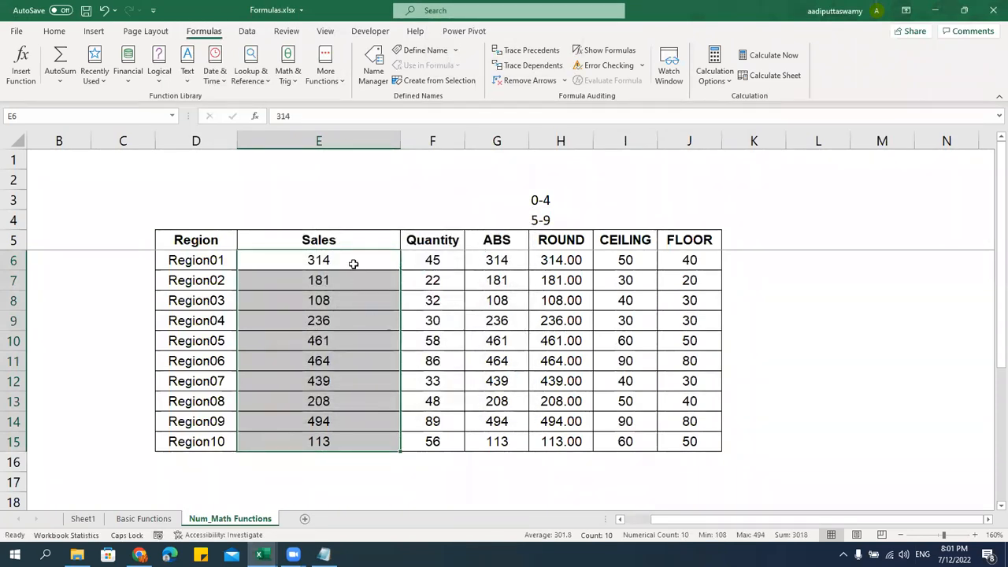
{"action": "left_click_drag", "start_coordinate": [347, 237], "coordinate": [344, 443]}
{"action": "left_click_drag", "start_coordinate": [431, 240], "coordinate": [435, 438]}
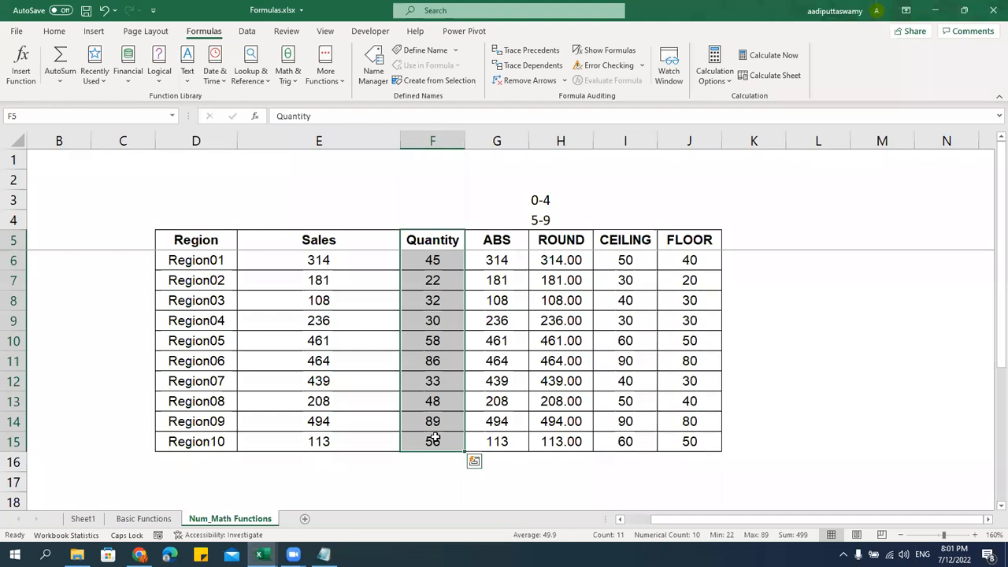
{"action": "left_click", "coordinate": [338, 263]}
{"action": "left_click", "coordinate": [419, 260]}
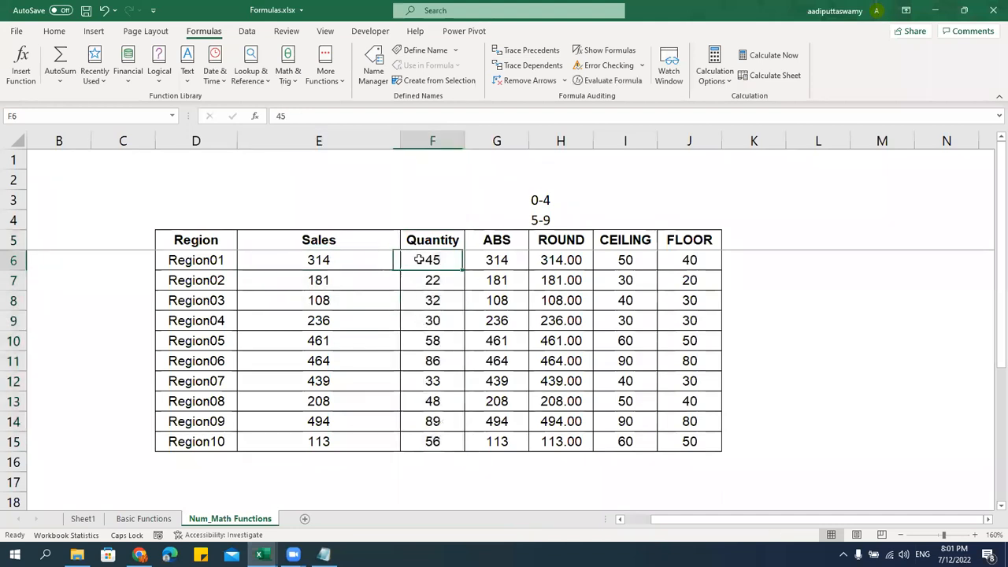
{"action": "left_click", "coordinate": [759, 242]}
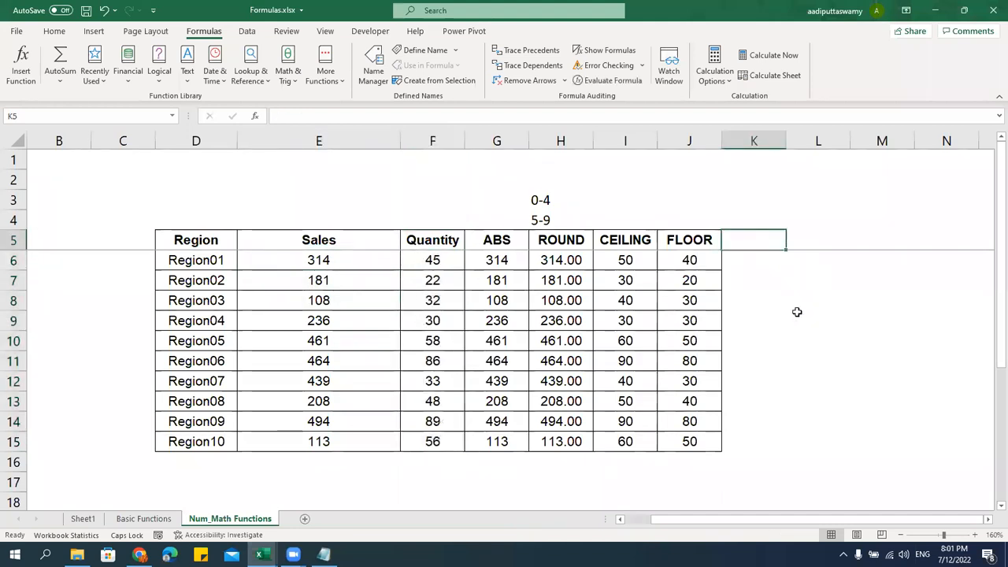
Add a Total Sales header in K5 with =E6*F6 filled down to K15
{"action": "type", "text": "Total Sales"}
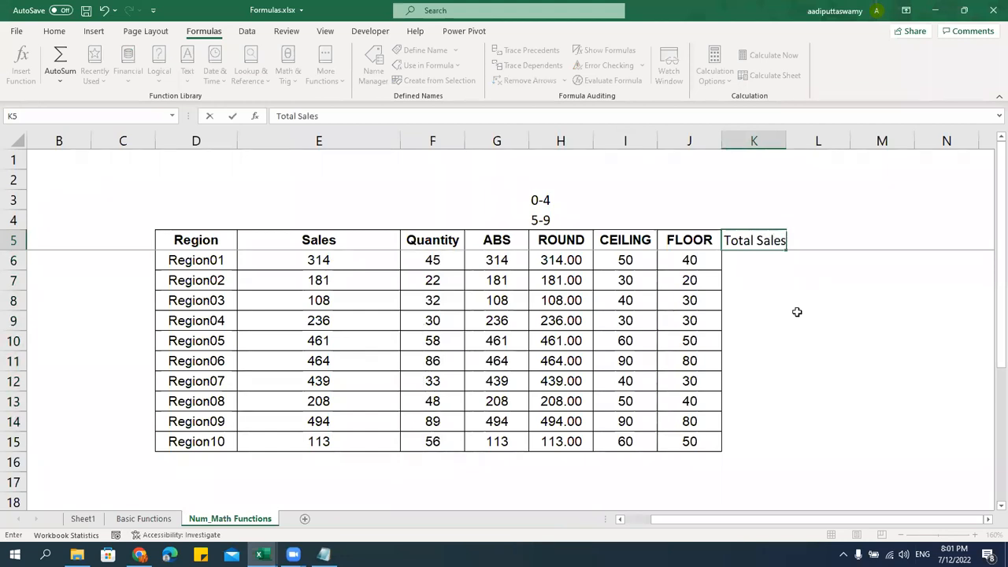
{"action": "key", "text": "Return"}
{"action": "type", "text": "="}
{"action": "key", "text": "Left"}
{"action": "key", "text": "Left"}
{"action": "key", "text": "Left"}
{"action": "key", "text": "Left"}
{"action": "key", "text": "Left"}
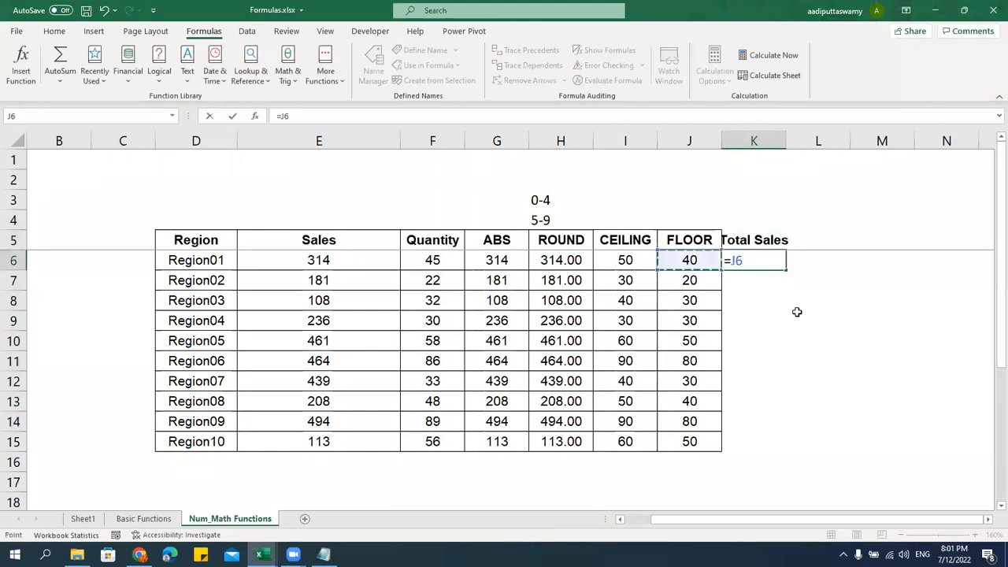
{"action": "key", "text": "Left"}
{"action": "type", "text": "*"}
{"action": "key", "text": "Left"}
{"action": "key", "text": "Left"}
{"action": "key", "text": "Left"}
{"action": "key", "text": "Left"}
{"action": "key", "text": "Left"}
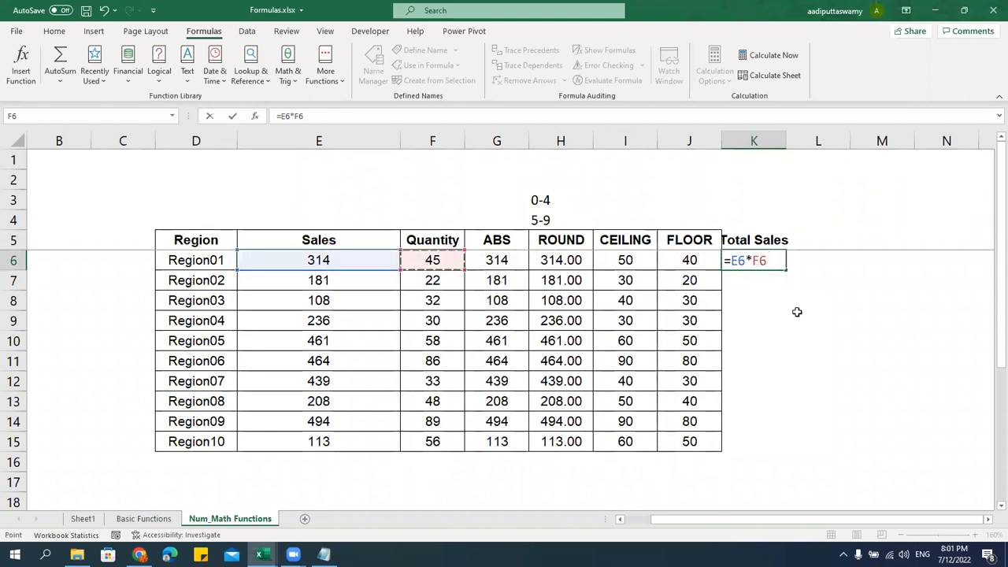
{"action": "key", "text": "Return"}
{"action": "left_click", "coordinate": [767, 262]}
{"action": "left_click_drag", "start_coordinate": [785, 270], "coordinate": [798, 458]}
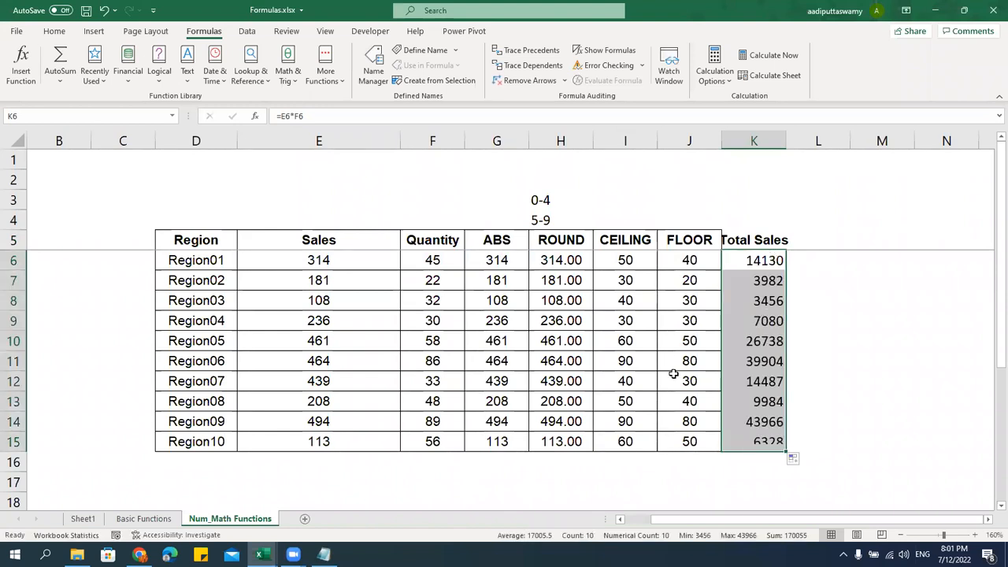
Sum the Total Sales column with =SUM(K6:K15) in K16, giving 170055
{"action": "left_click", "coordinate": [349, 266]}
{"action": "left_click_drag", "start_coordinate": [354, 335], "coordinate": [351, 447]}
{"action": "left_click_drag", "start_coordinate": [434, 263], "coordinate": [435, 442]}
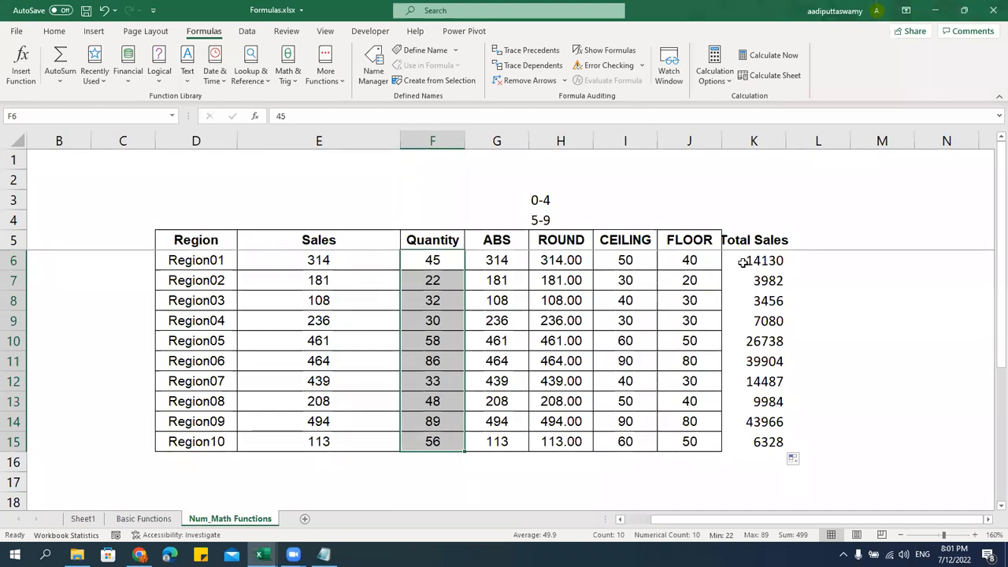
{"action": "left_click", "coordinate": [764, 463]}
{"action": "type", "text": "=sum"}
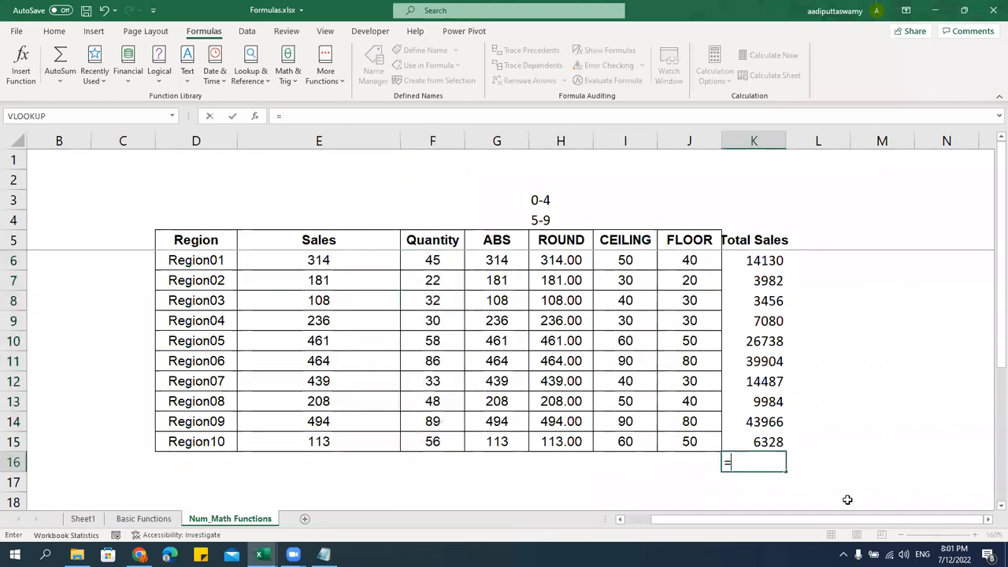
{"action": "key", "text": "Tab"}
{"action": "key", "text": "Up"}
{"action": "key", "text": "ctrl+shift+Up"}
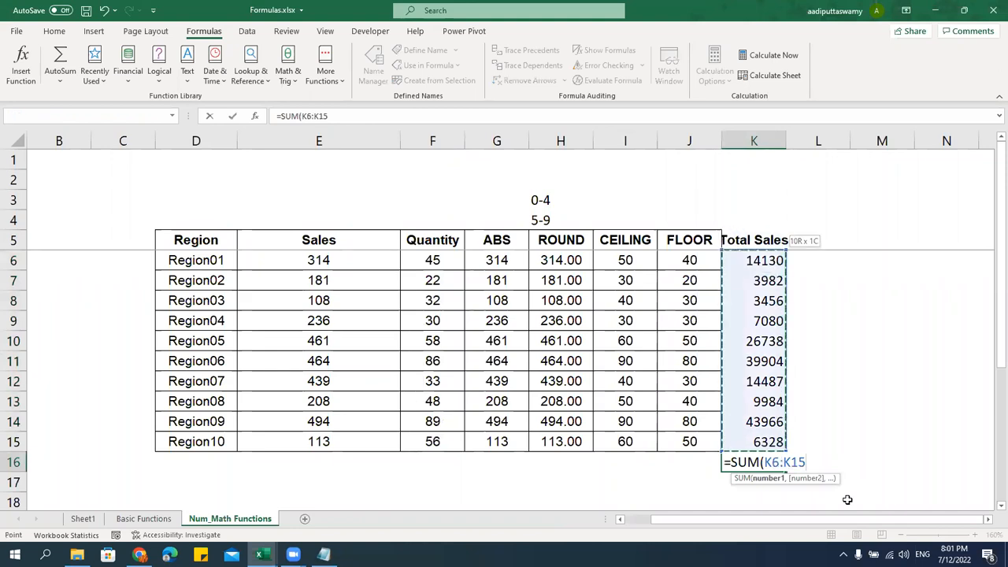
{"action": "key", "text": "Return"}
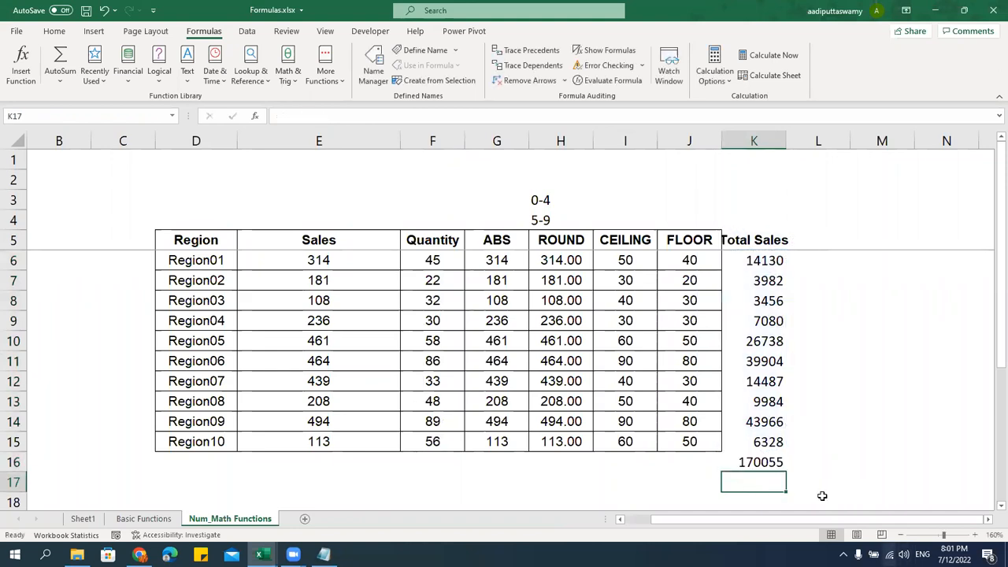
{"action": "left_click", "coordinate": [757, 459]}
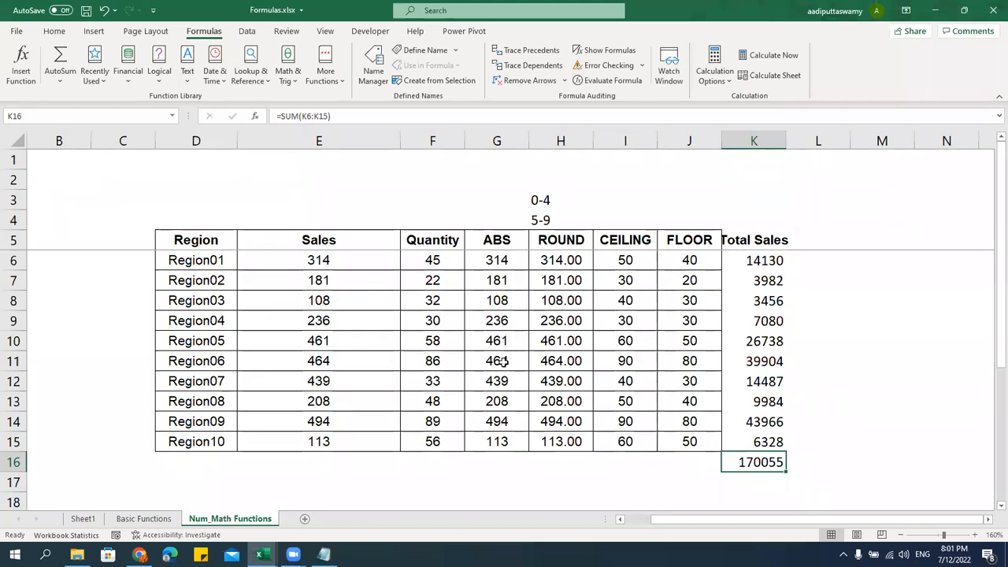
Cross-check Sales, Quantity and Total Sales values against the K16 sum
{"action": "left_click", "coordinate": [383, 267]}
{"action": "left_click", "coordinate": [445, 294]}
{"action": "left_click", "coordinate": [441, 242]}
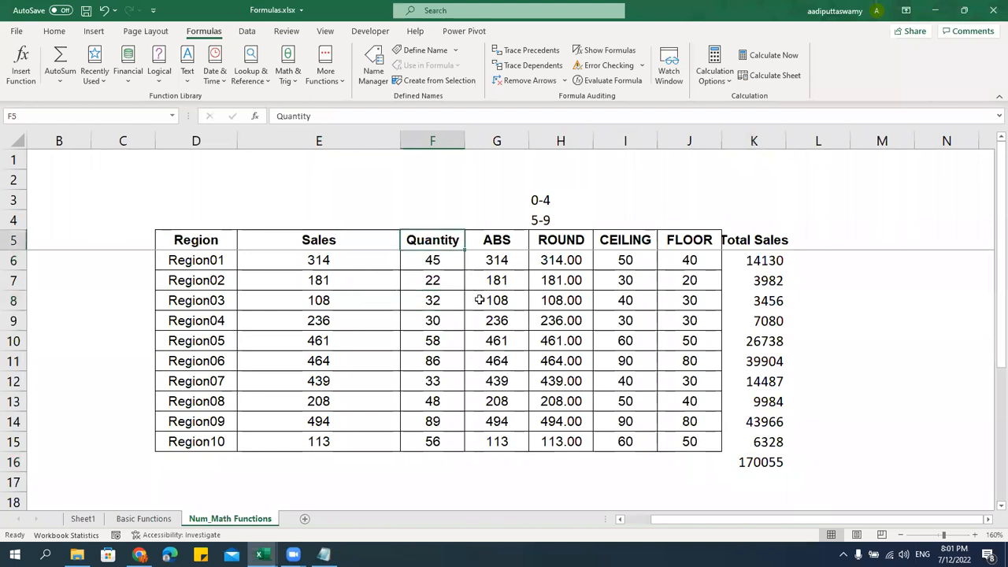
{"action": "left_click", "coordinate": [764, 461]}
{"action": "left_click", "coordinate": [752, 261]}
{"action": "left_click", "coordinate": [769, 456]}
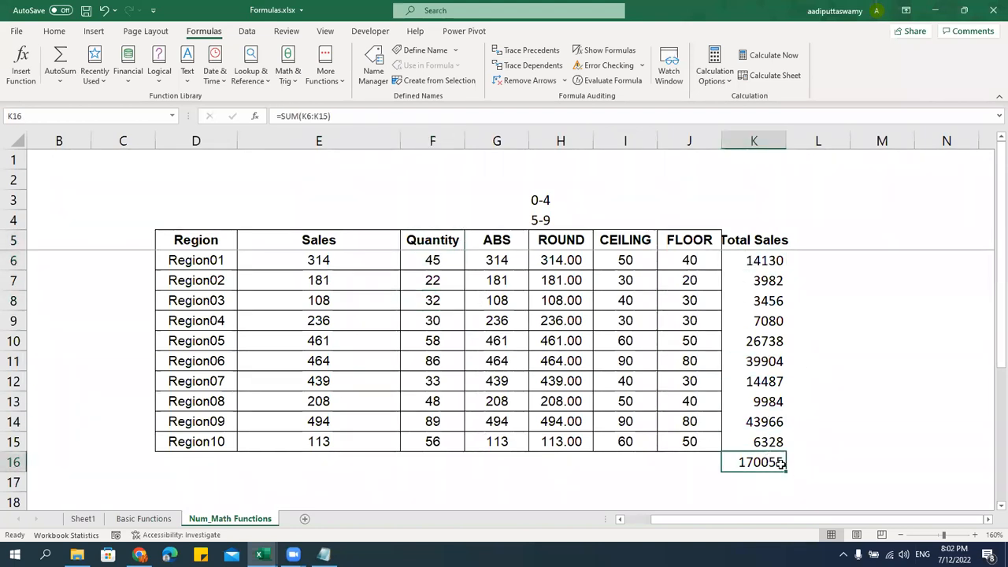
{"action": "scroll", "coordinate": [599, 464], "scroll_direction": "down", "scroll_amount": 1}
Type a bold Sumproduct label in E18
{"action": "left_click", "coordinate": [363, 445]}
{"action": "type", "text": "="}
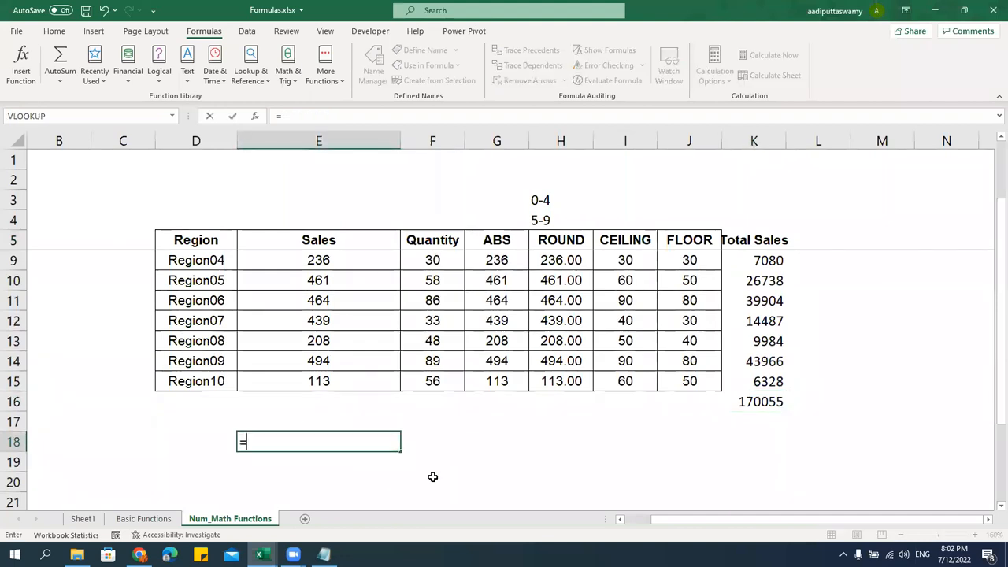
{"action": "type", "text": "Sumpro"}
{"action": "key", "text": "BackSpace"}
{"action": "key", "text": "BackSpace"}
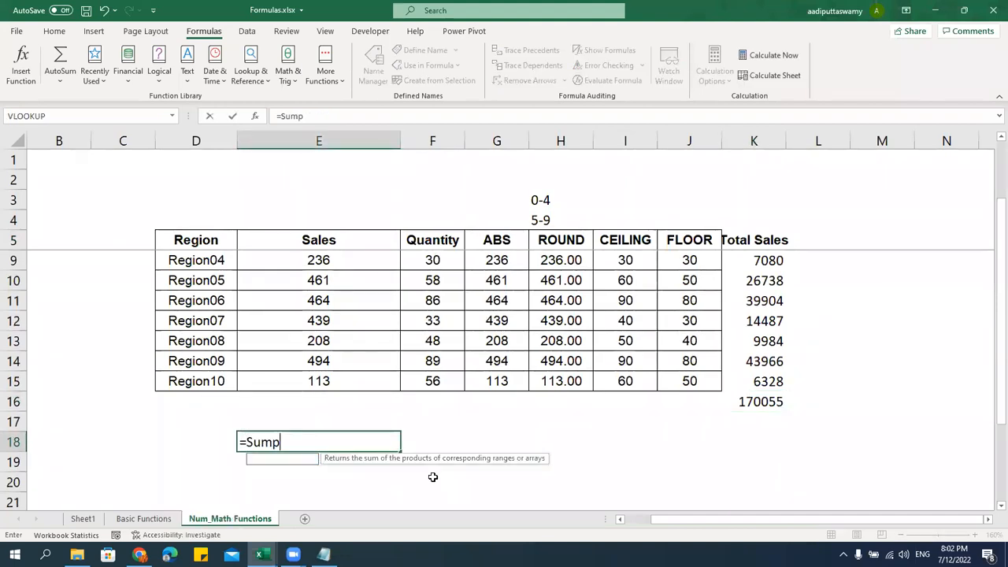
{"action": "key", "text": "BackSpace"}
{"action": "key", "text": "BackSpace"}
{"action": "key", "text": "BackSpace"}
{"action": "key", "text": "BackSpace"}
{"action": "key", "text": "BackSpace"}
{"action": "type", "text": "Sumpro"}
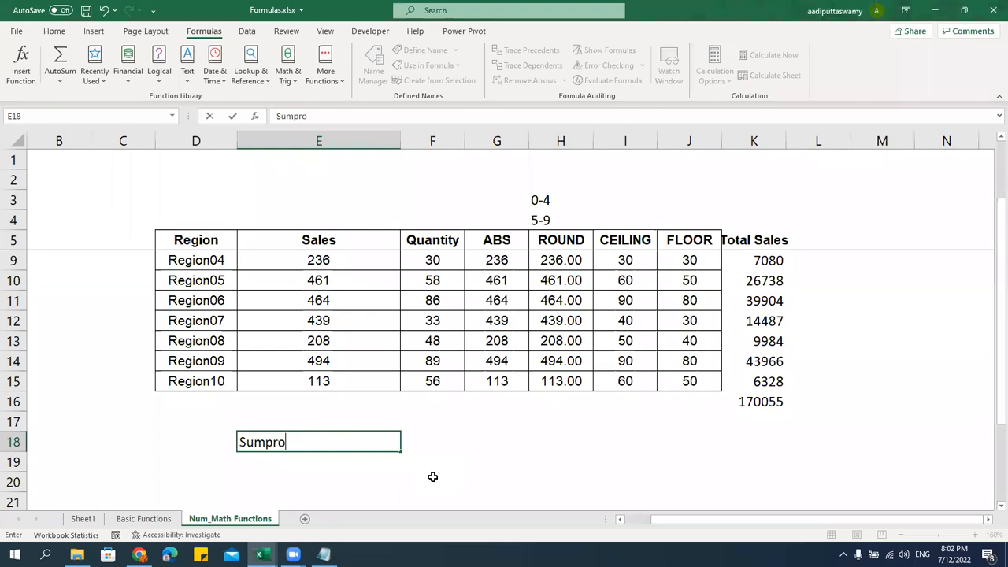
{"action": "type", "text": "duct"}
{"action": "key", "text": "Return"}
{"action": "key", "text": "Up"}
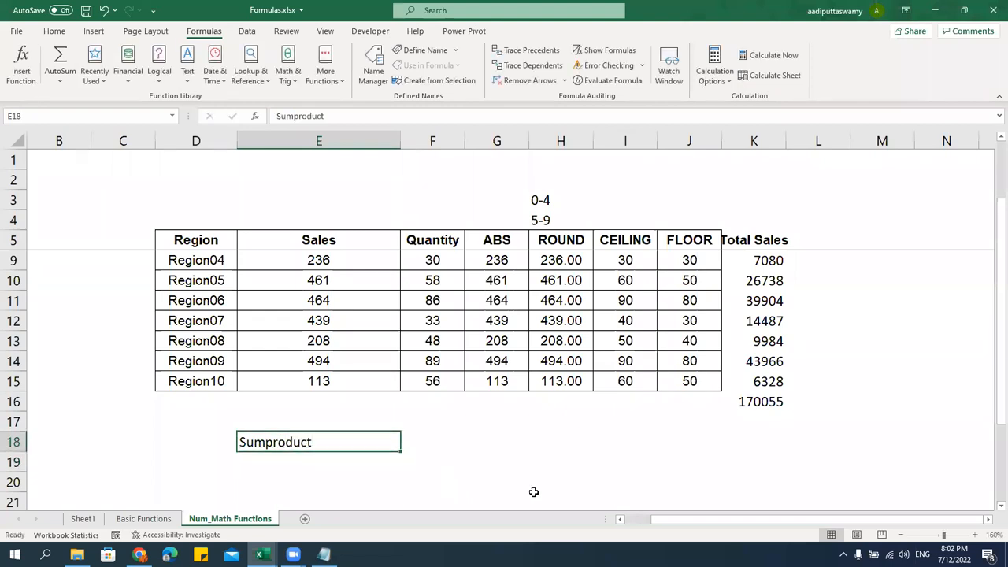
{"action": "key", "text": "ctrl+b"}
Review the Sales and Quantity ranges, then select F18 for the formula
{"action": "left_click", "coordinate": [439, 445]}
{"action": "scroll", "coordinate": [457, 445], "scroll_direction": "up", "scroll_amount": 1}
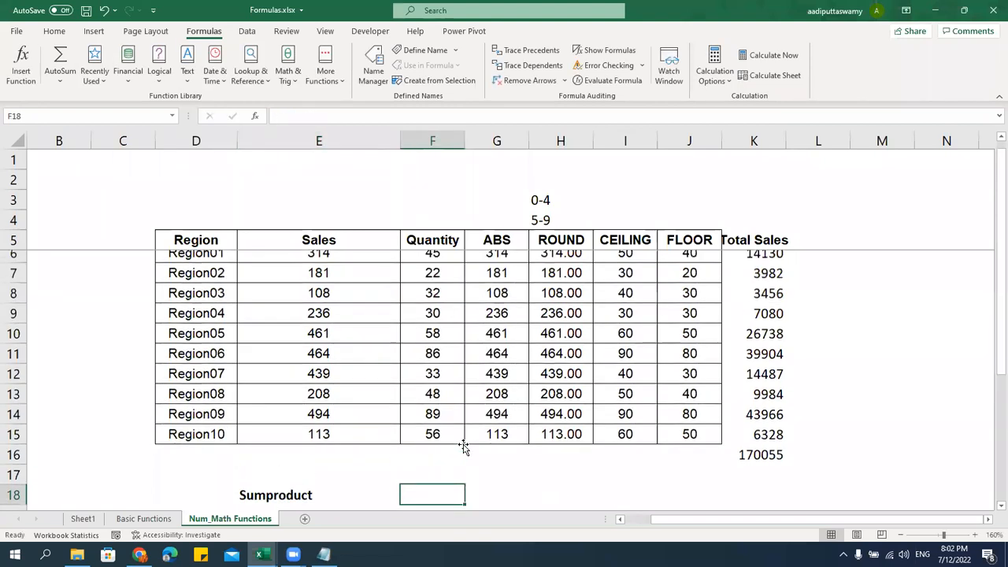
{"action": "left_click_drag", "start_coordinate": [325, 255], "coordinate": [323, 453]}
{"action": "left_click_drag", "start_coordinate": [428, 238], "coordinate": [441, 421]}
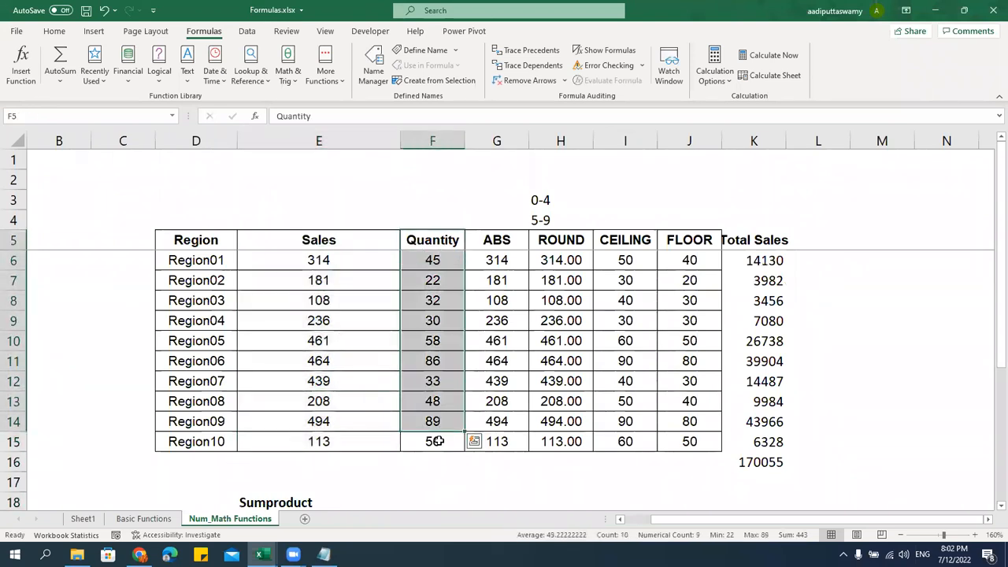
{"action": "scroll", "coordinate": [545, 487], "scroll_direction": "down", "scroll_amount": 2}
{"action": "left_click", "coordinate": [450, 403]}
{"action": "left_click", "coordinate": [454, 367]}
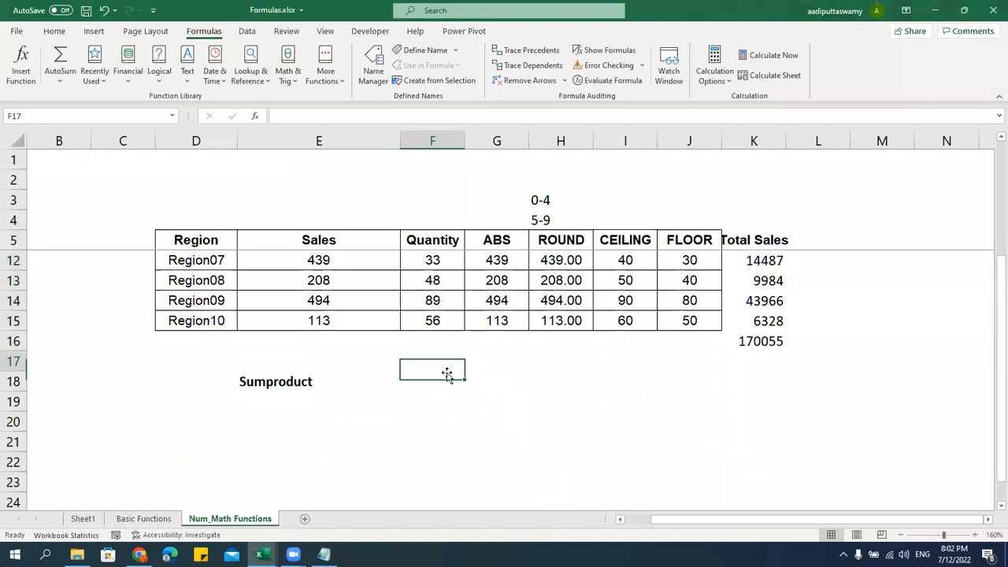
{"action": "key", "text": "Down"}
Enter =SUMPRODUCT(E6:E15,F6:F15) in F18, returning 170055
{"action": "type", "text": "=sumprog"}
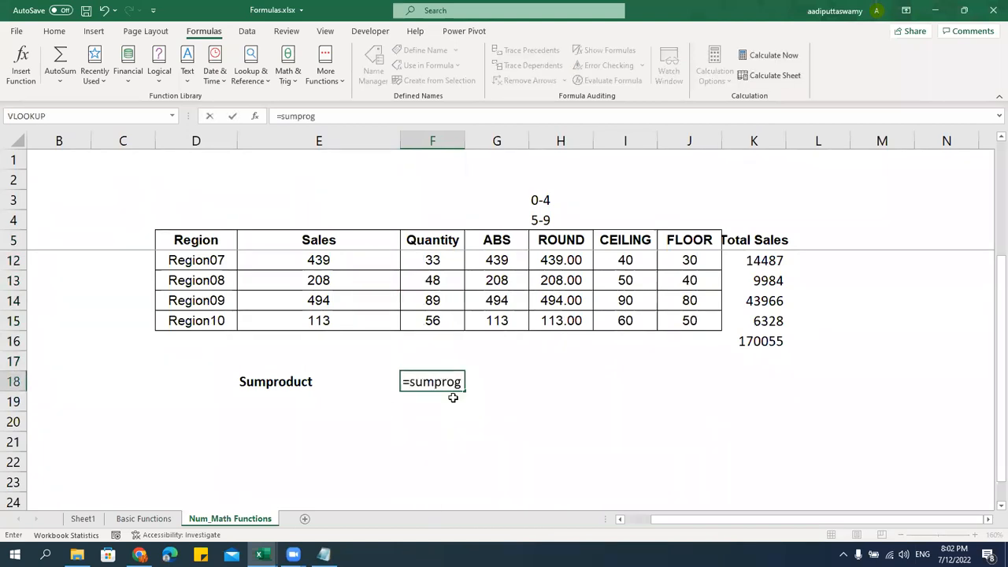
{"action": "key", "text": "BackSpace"}
{"action": "type", "text": "duct"}
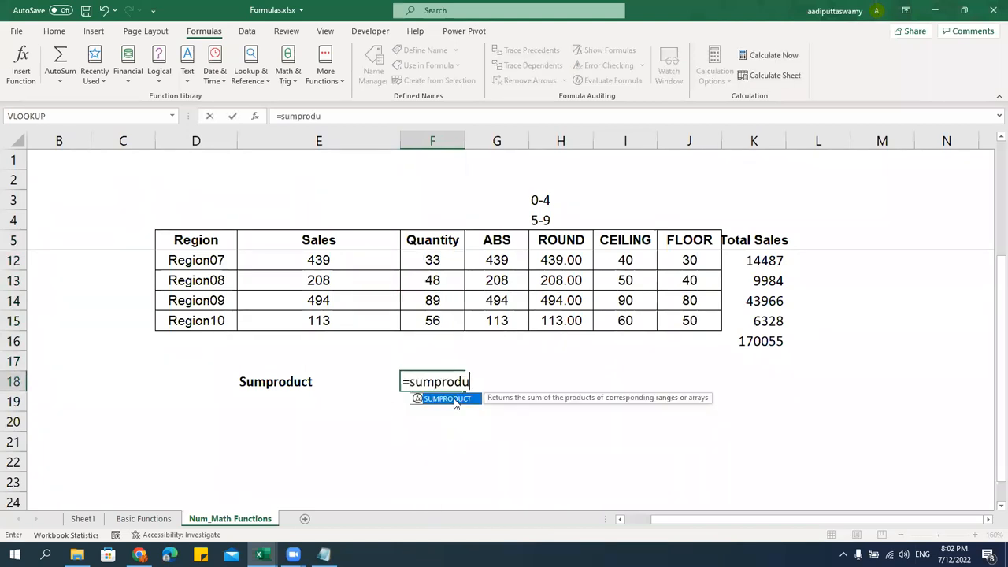
{"action": "key", "text": "Tab"}
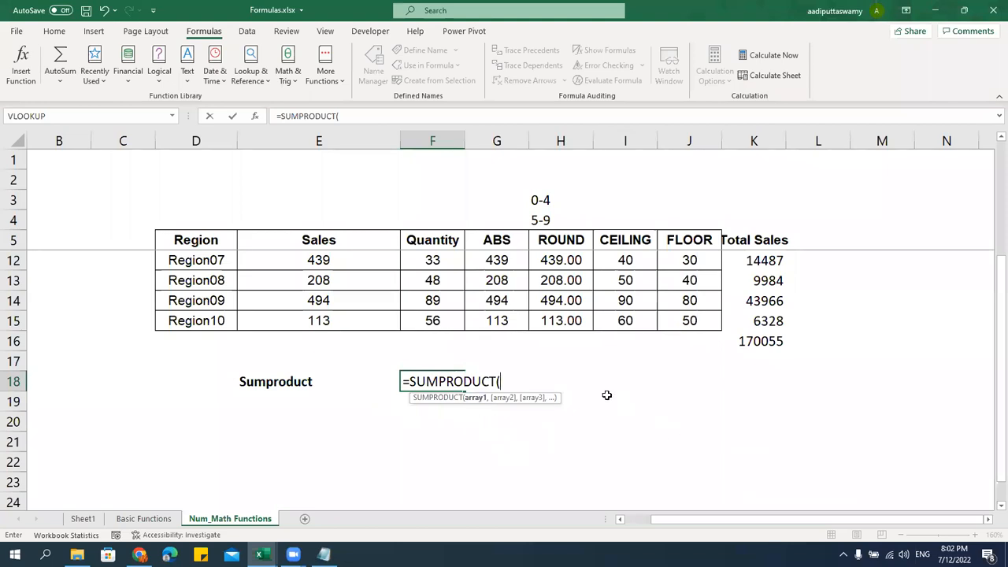
{"action": "scroll", "coordinate": [606, 396], "scroll_direction": "up", "scroll_amount": 2}
{"action": "left_click_drag", "start_coordinate": [352, 262], "coordinate": [356, 441]}
{"action": "type", "text": ","}
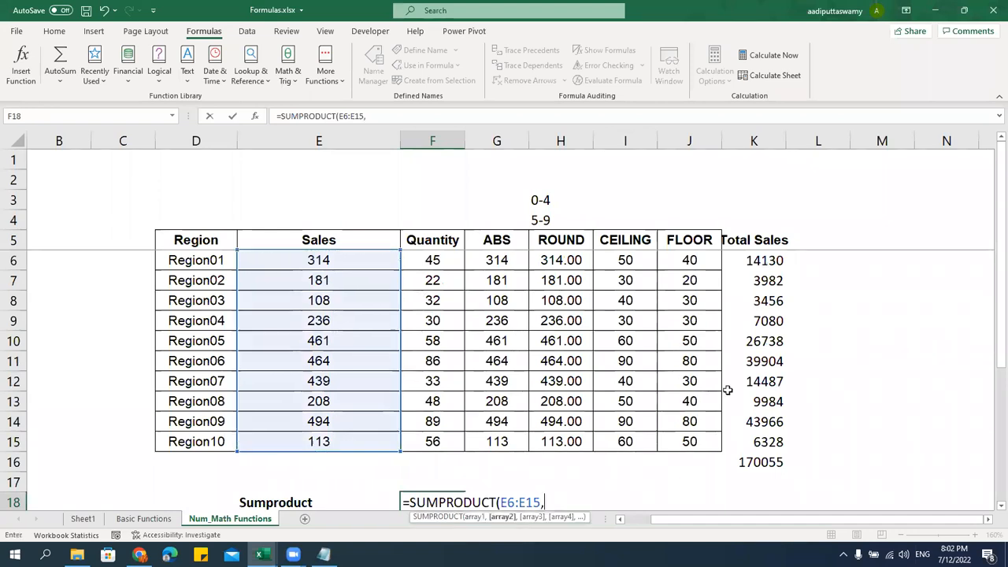
{"action": "left_click_drag", "start_coordinate": [444, 262], "coordinate": [441, 441]}
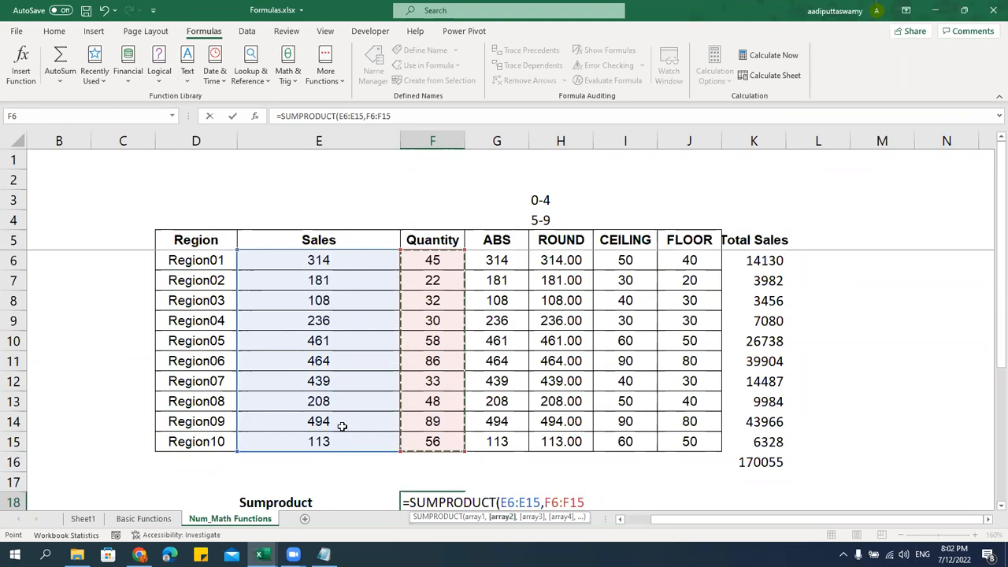
{"action": "scroll", "coordinate": [572, 403], "scroll_direction": "down", "scroll_amount": 1}
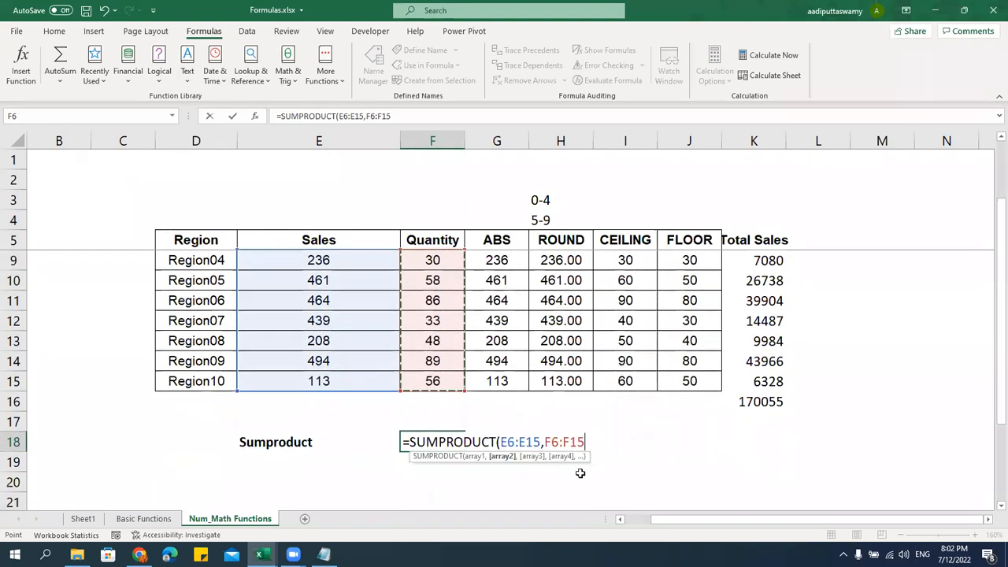
{"action": "type", "text": ")"}
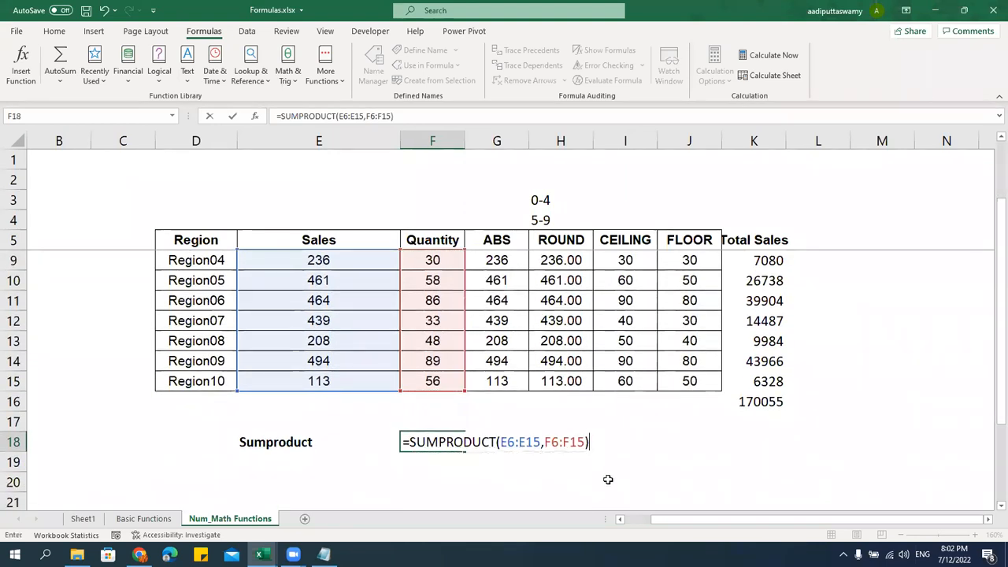
{"action": "key", "text": "Return"}
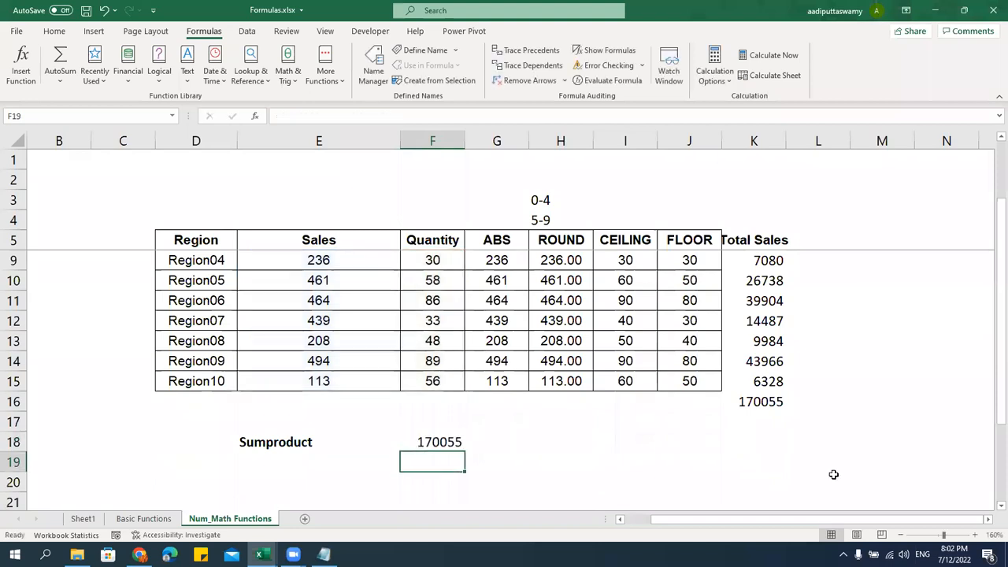
Compare the SUMPRODUCT result in F18 with the Total Sales formulas and K16 sum
{"action": "left_click", "coordinate": [778, 404]}
{"action": "left_click", "coordinate": [437, 446]}
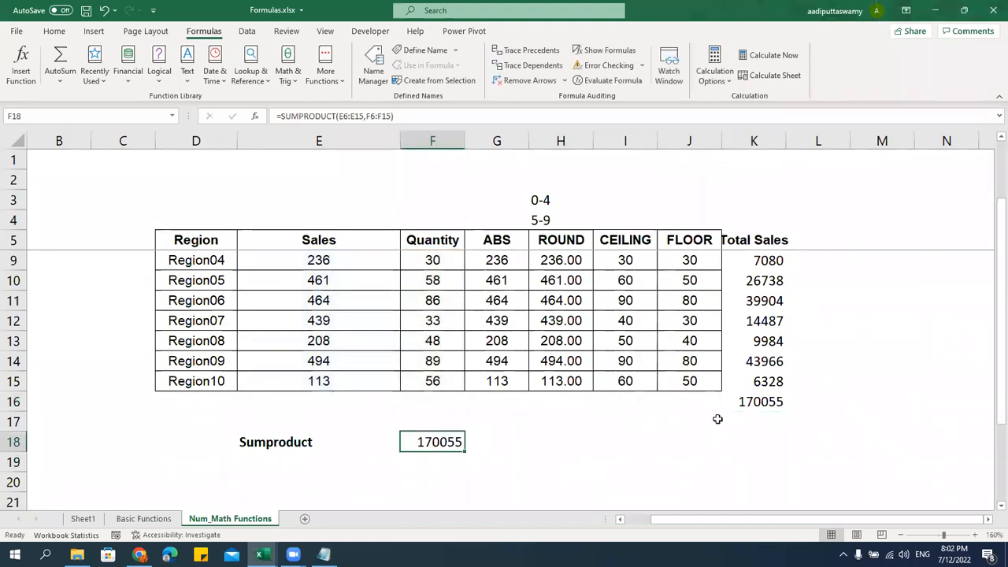
{"action": "scroll", "coordinate": [717, 415], "scroll_direction": "up", "scroll_amount": 1}
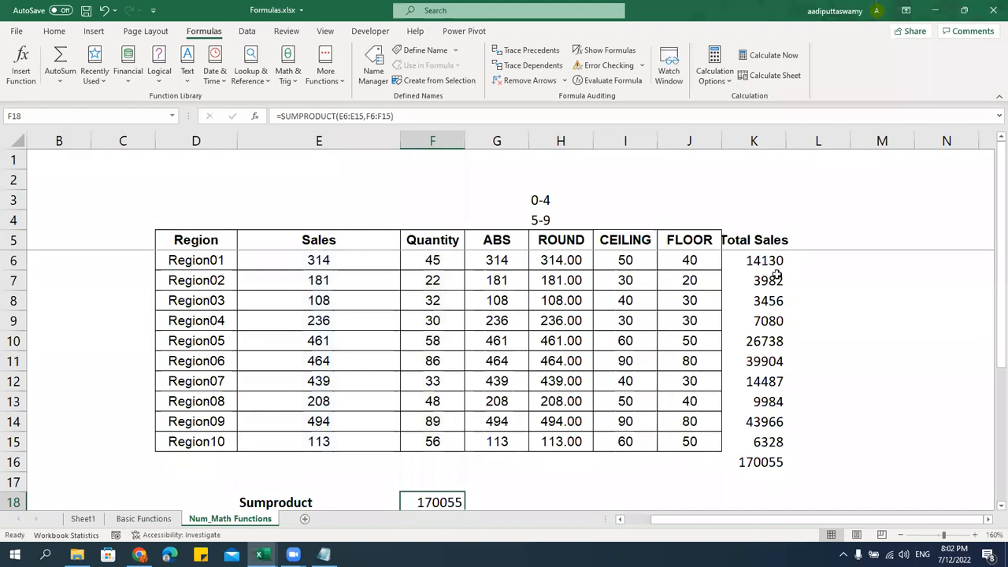
{"action": "left_click", "coordinate": [772, 262]}
{"action": "left_click", "coordinate": [776, 458]}
{"action": "scroll", "coordinate": [815, 422], "scroll_direction": "down", "scroll_amount": 1}
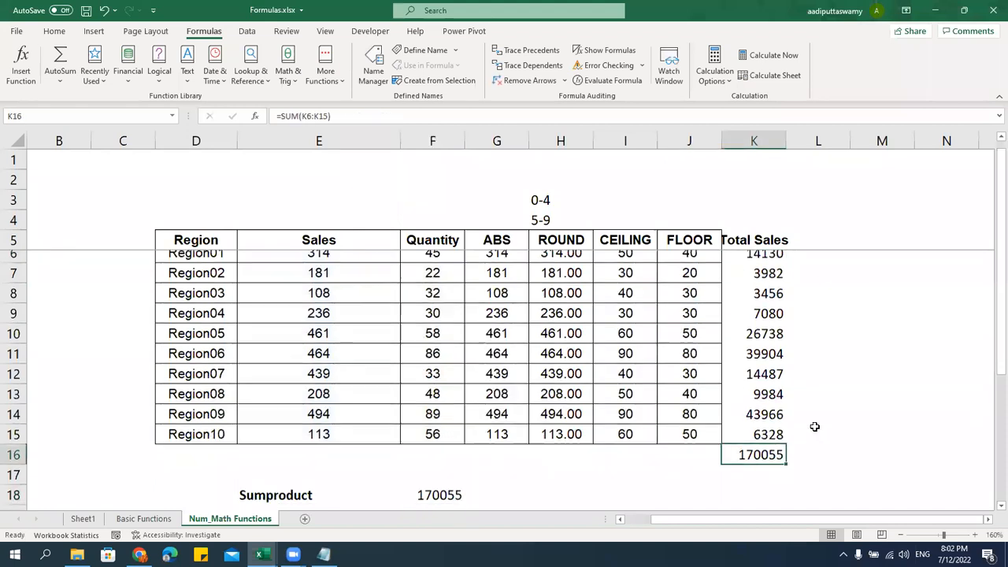
{"action": "left_click", "coordinate": [444, 442]}
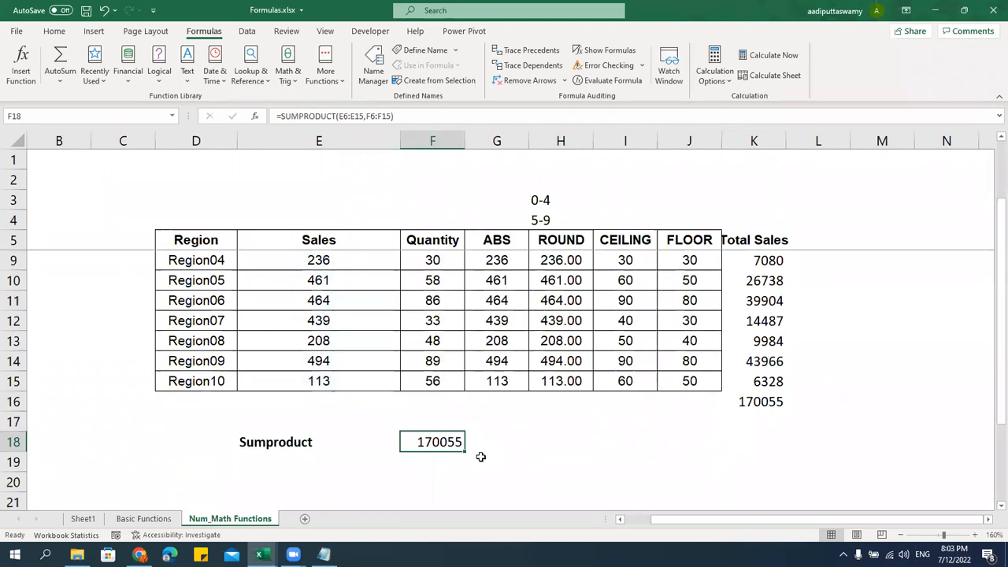
{"action": "scroll", "coordinate": [482, 452], "scroll_direction": "up", "scroll_amount": 1}
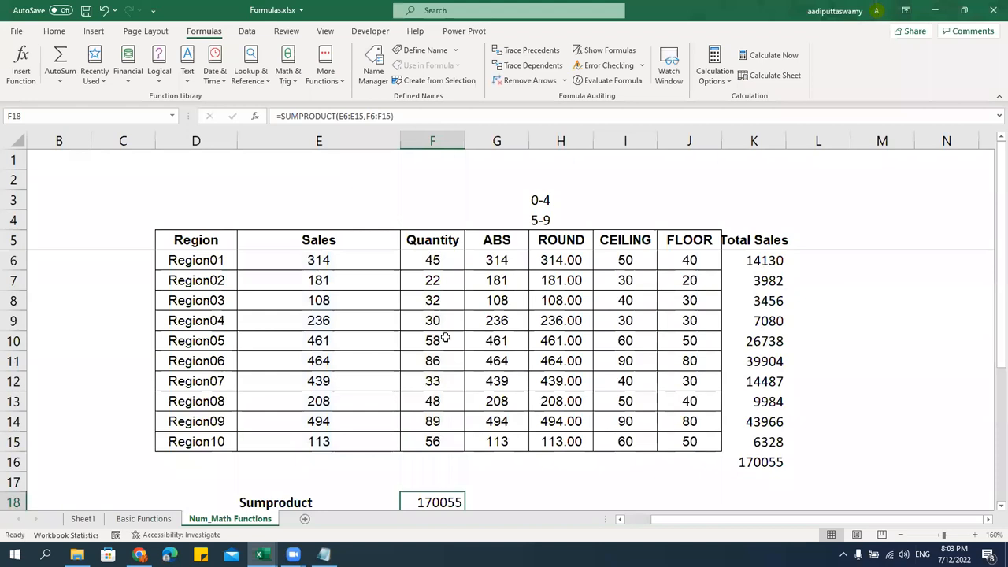
{"action": "left_click_drag", "start_coordinate": [377, 266], "coordinate": [413, 263]}
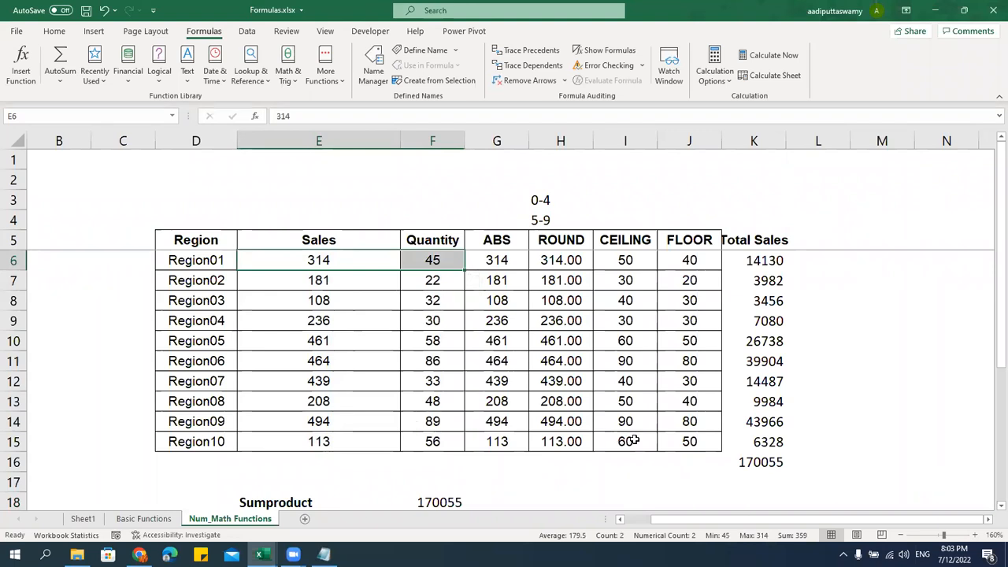
{"action": "scroll", "coordinate": [551, 449], "scroll_direction": "down", "scroll_amount": 1}
{"action": "left_click", "coordinate": [460, 448]}
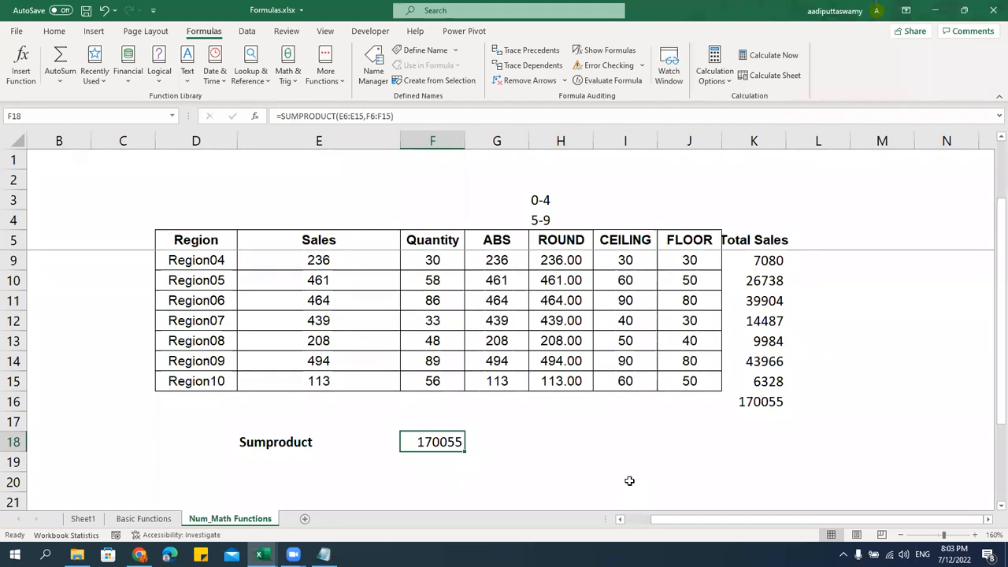
{"action": "scroll", "coordinate": [629, 480], "scroll_direction": "up", "scroll_amount": 1}
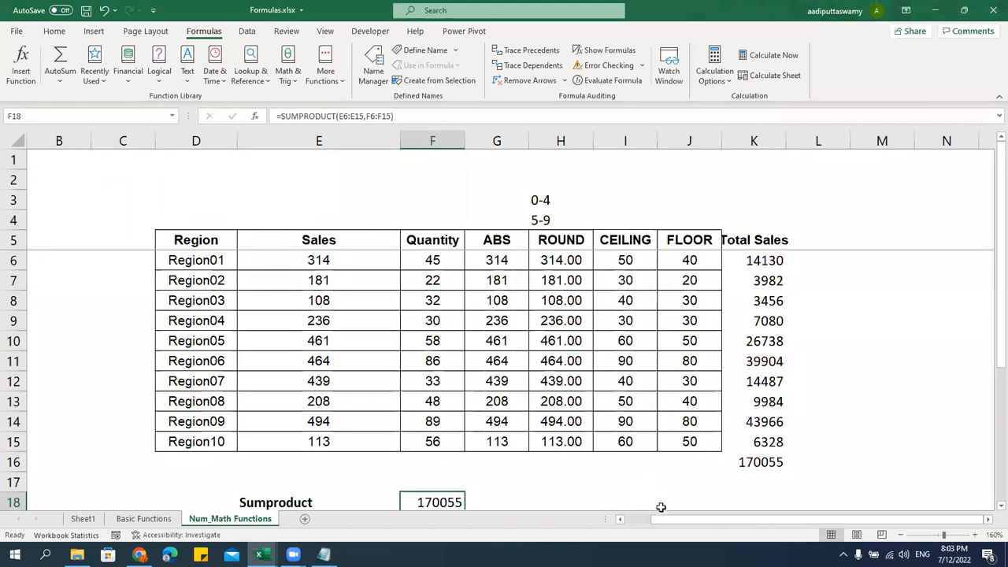
{"action": "scroll", "coordinate": [638, 481], "scroll_direction": "down", "scroll_amount": 1}
Enter =SUMPRODUCT(E6:E15,F6:F12) in F19 and check the resulting #VALUE! error
{"action": "left_click", "coordinate": [581, 448]}
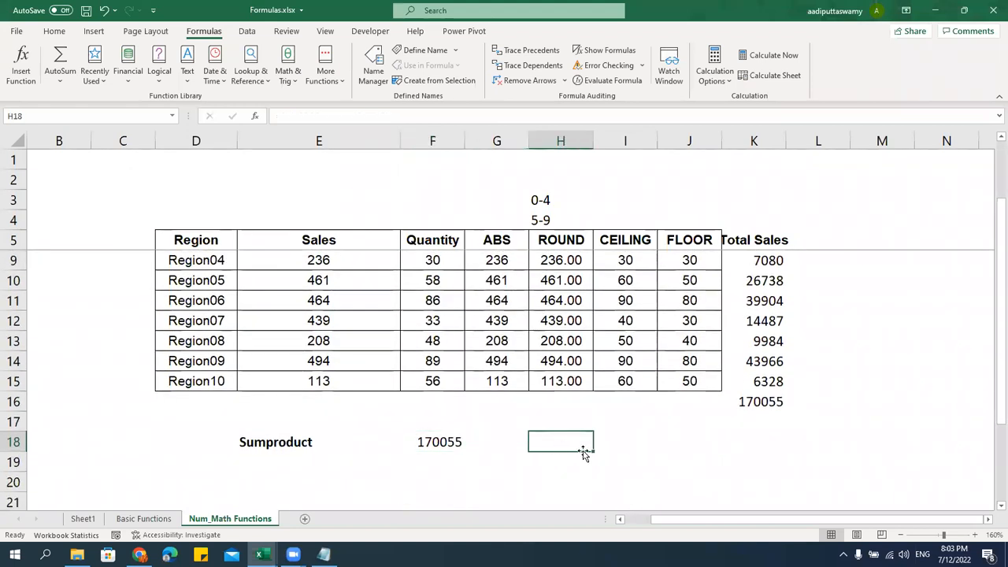
{"action": "left_click", "coordinate": [467, 464]}
{"action": "left_click", "coordinate": [462, 464]}
{"action": "type", "text": "=sum"}
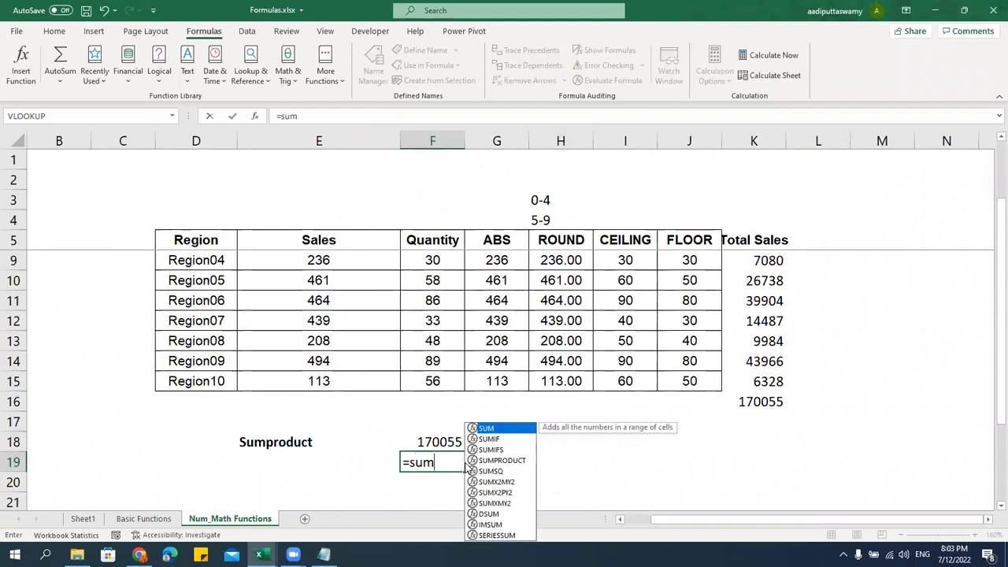
{"action": "type", "text": "pro"}
{"action": "key", "text": "Tab"}
{"action": "scroll", "coordinate": [457, 450], "scroll_direction": "up", "scroll_amount": 1}
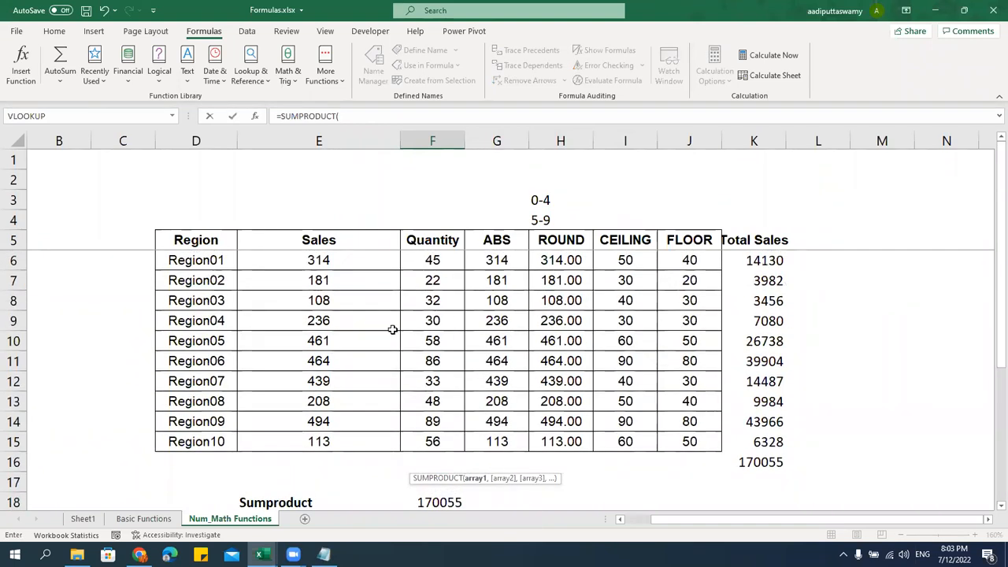
{"action": "left_click_drag", "start_coordinate": [349, 260], "coordinate": [392, 425]}
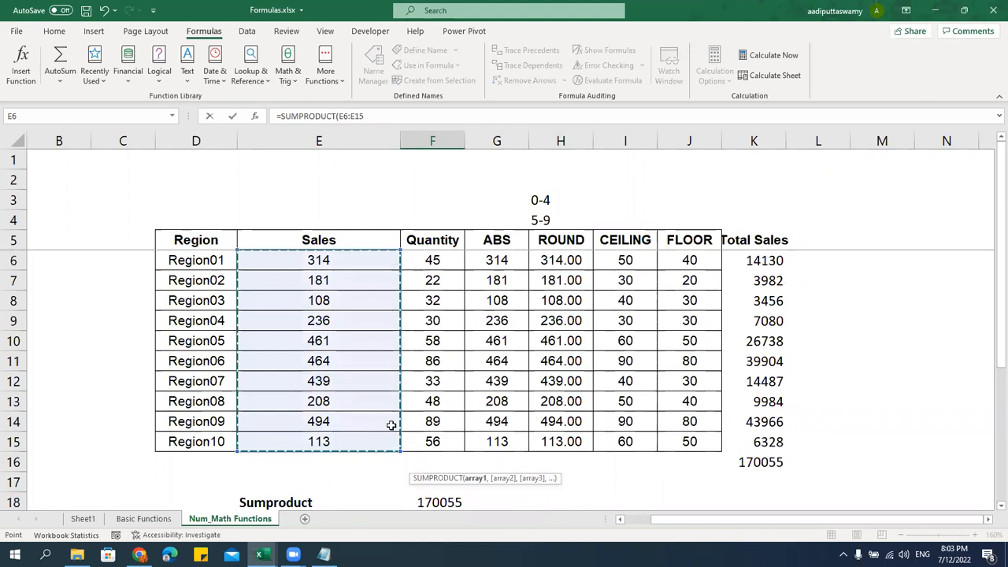
{"action": "type", "text": ","}
{"action": "left_click_drag", "start_coordinate": [433, 263], "coordinate": [444, 372]}
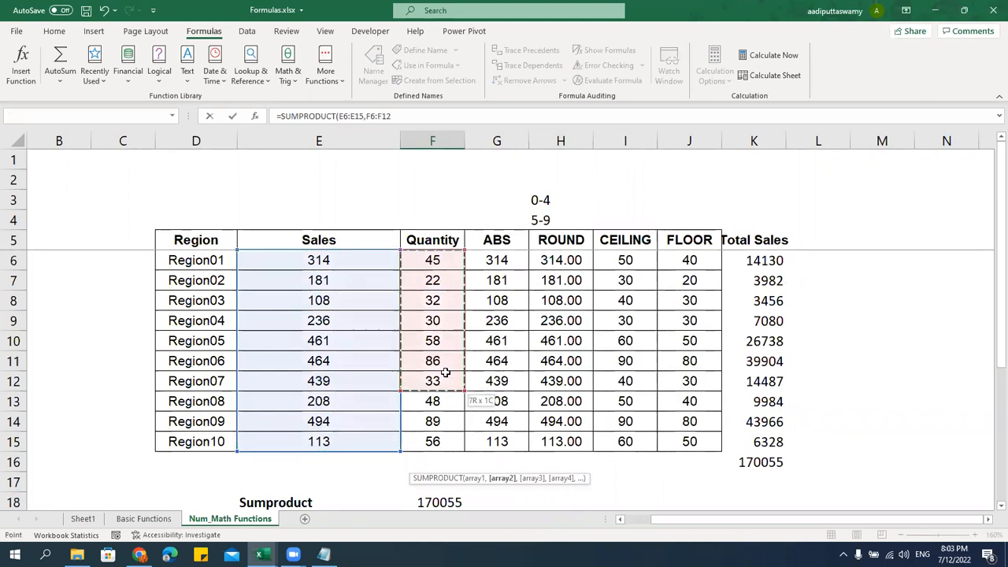
{"action": "key", "text": "Return"}
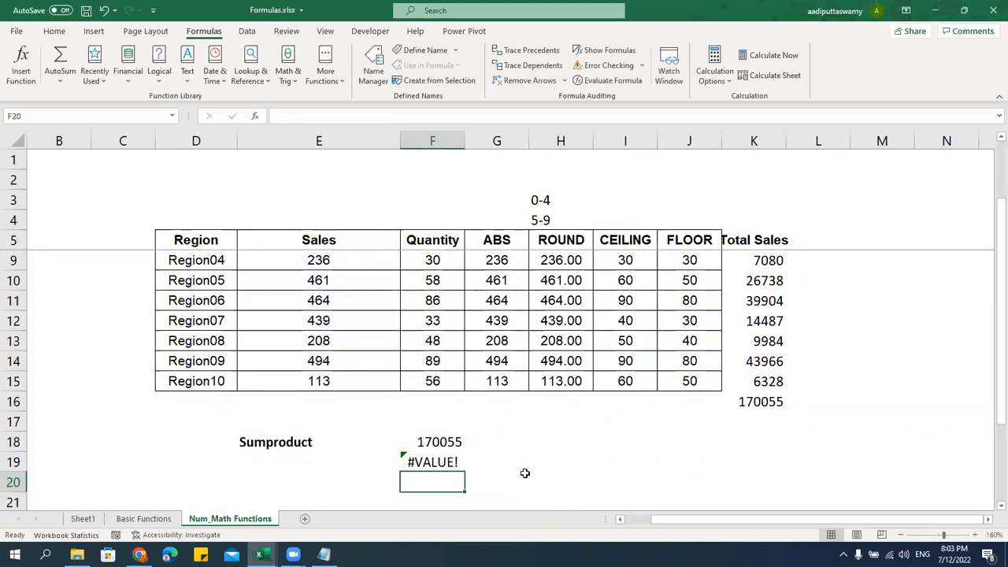
{"action": "scroll", "coordinate": [503, 477], "scroll_direction": "down", "scroll_amount": 1}
{"action": "left_click", "coordinate": [432, 403]}
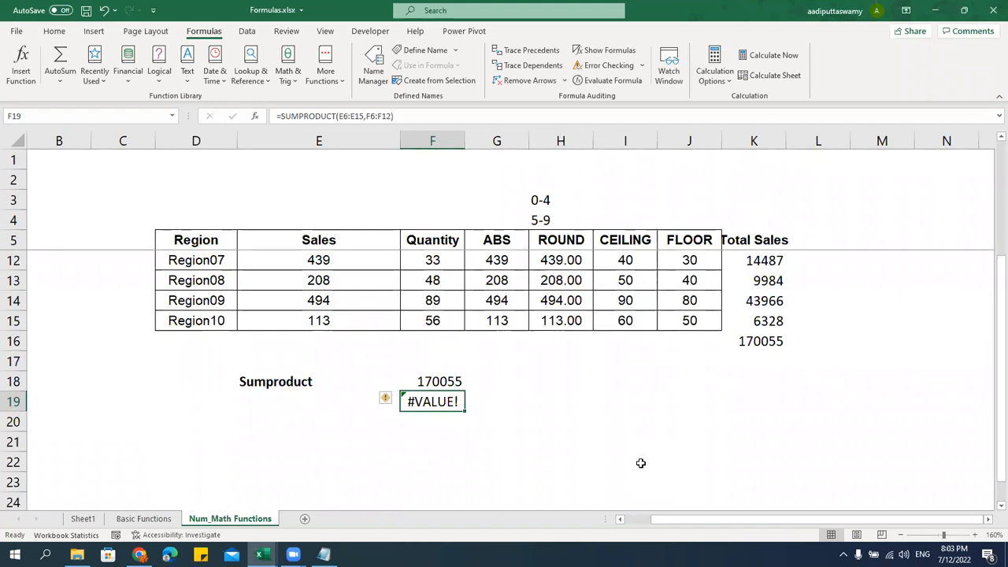
Clear F19's #VALUE! formula and re-commit the F18 SUMPRODUCT formula unchanged
{"action": "key", "text": "Delete"}
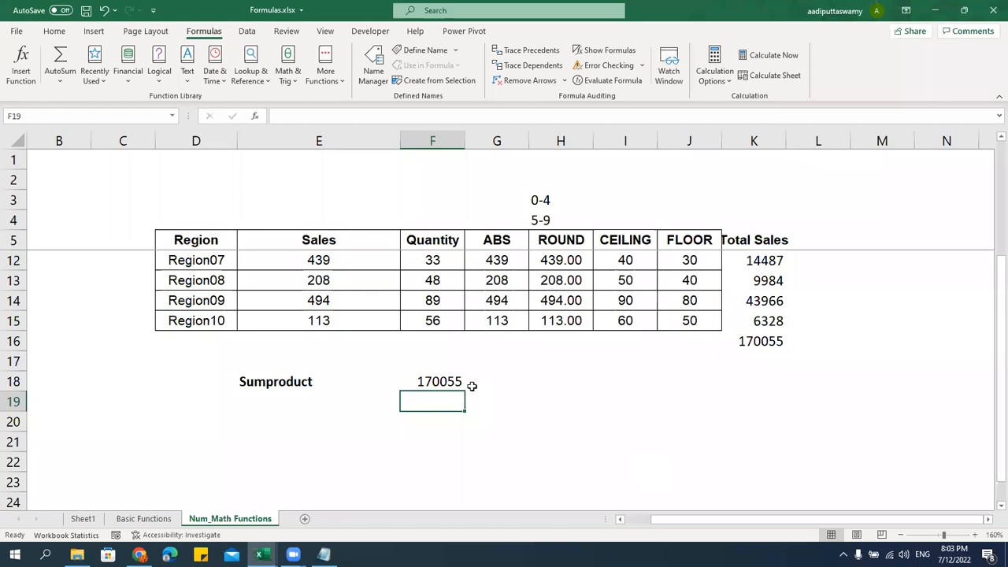
{"action": "double_click", "coordinate": [447, 383]}
{"action": "left_click", "coordinate": [581, 380]}
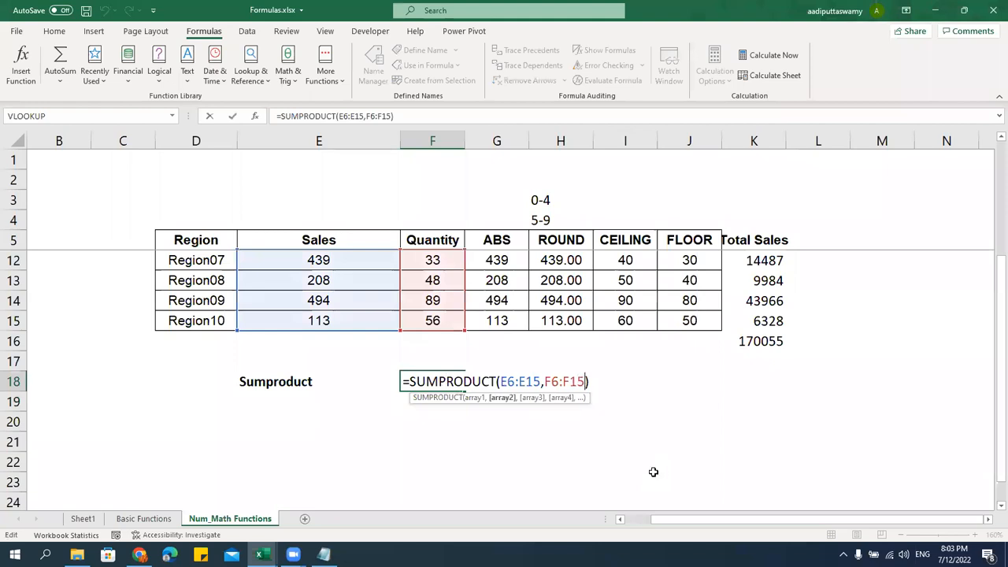
{"action": "type", "text": ","}
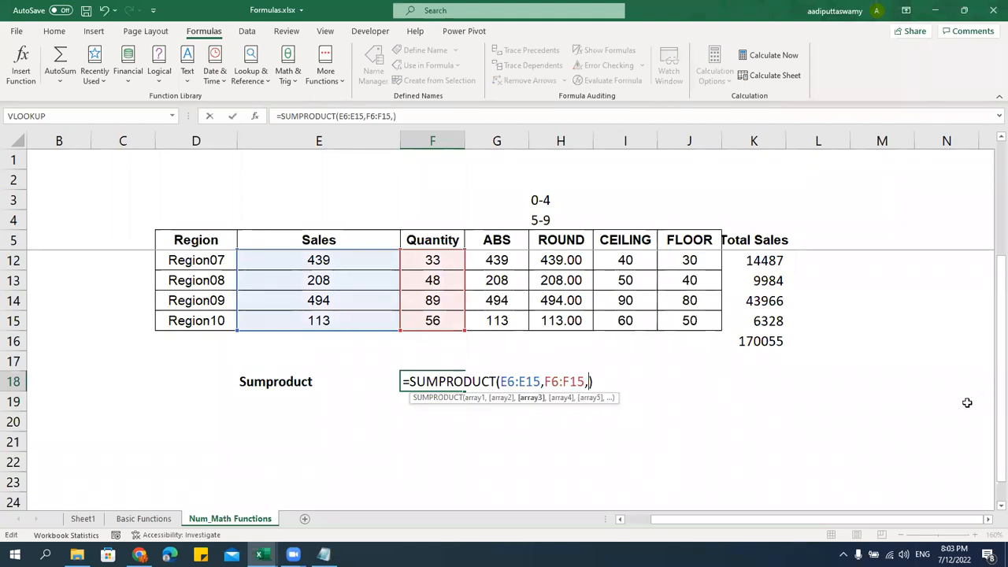
{"action": "key", "text": "BackSpace"}
{"action": "key", "text": "Return"}
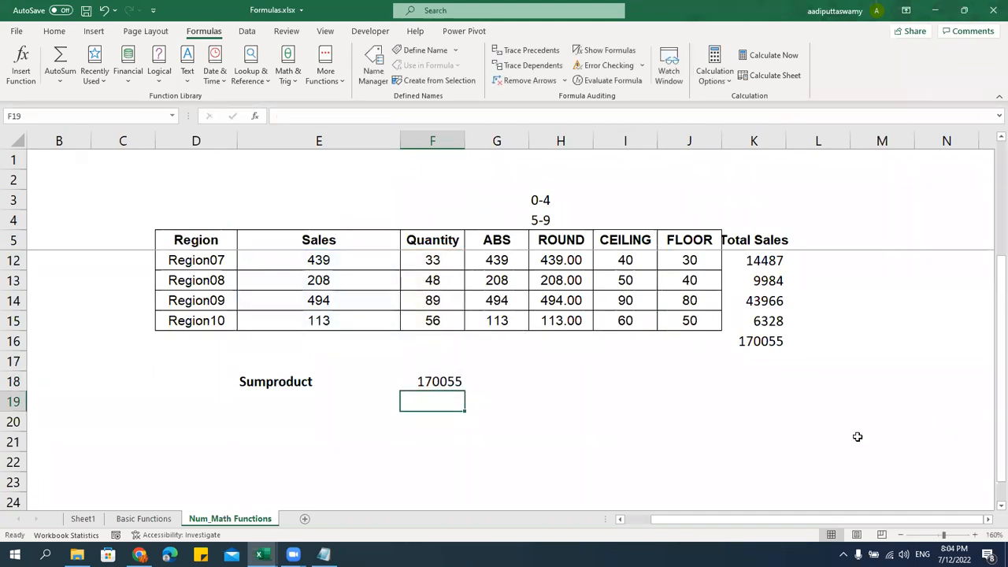
Highlight the Region rows' Sales, Quantity and ABS values that feed the SUMPRODUCT
{"action": "scroll", "coordinate": [389, 346], "scroll_direction": "up", "scroll_amount": 2}
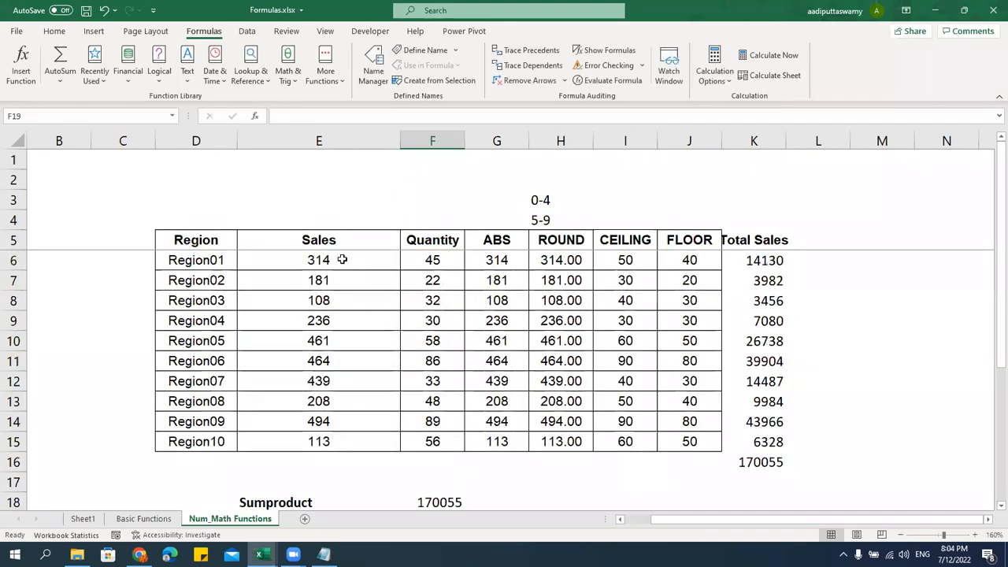
{"action": "left_click_drag", "start_coordinate": [341, 259], "coordinate": [425, 263]}
{"action": "left_click_drag", "start_coordinate": [370, 279], "coordinate": [433, 283]}
{"action": "left_click", "coordinate": [380, 264]}
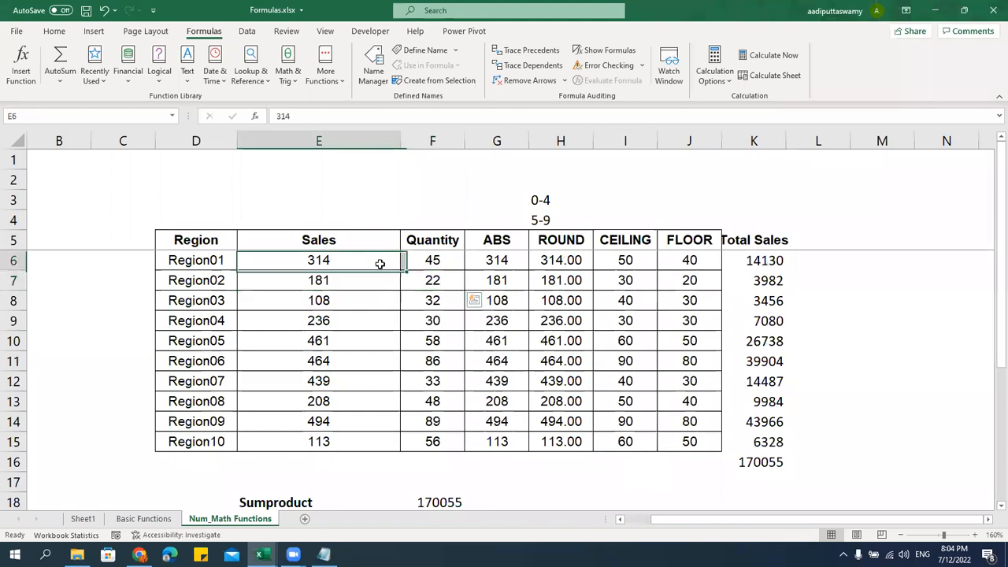
{"action": "left_click_drag", "start_coordinate": [379, 264], "coordinate": [497, 260]}
{"action": "left_click_drag", "start_coordinate": [344, 279], "coordinate": [515, 279]}
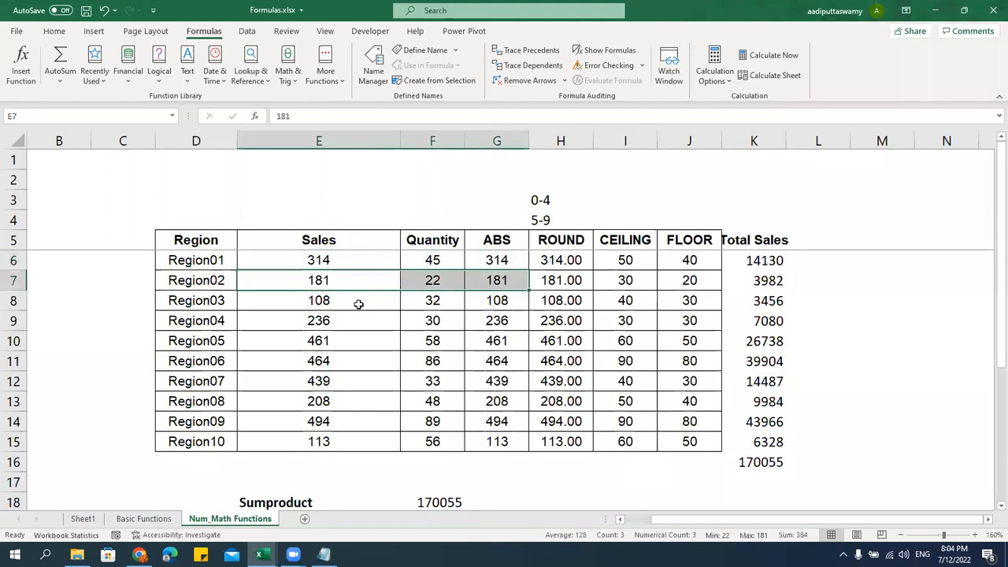
{"action": "left_click_drag", "start_coordinate": [359, 304], "coordinate": [491, 300]}
{"action": "left_click", "coordinate": [450, 365]}
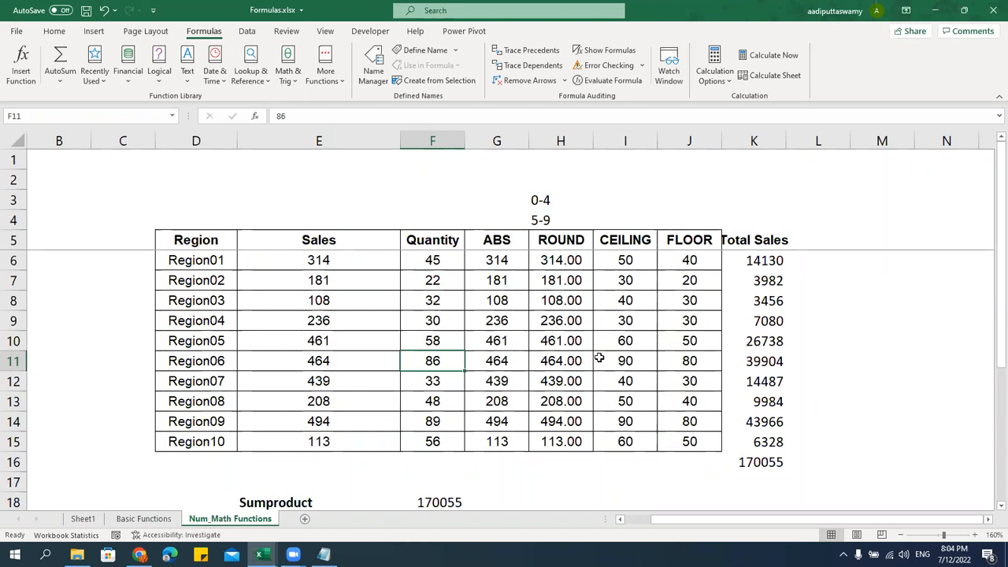
{"action": "scroll", "coordinate": [596, 355], "scroll_direction": "down", "scroll_amount": 2}
{"action": "scroll", "coordinate": [482, 360], "scroll_direction": "up", "scroll_amount": 2}
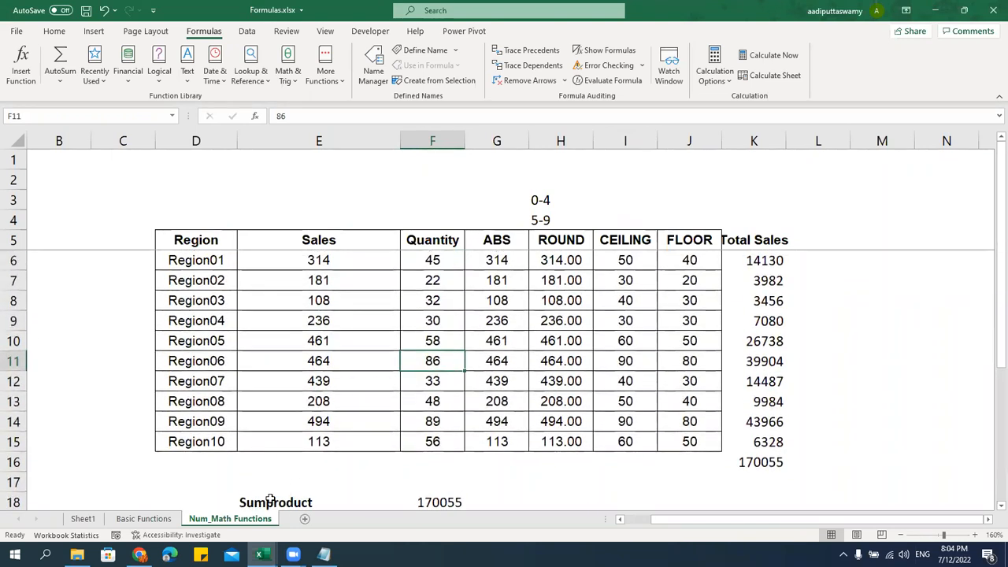
{"action": "left_click", "coordinate": [320, 444]}
Save the workbook and return to the Notepad outline at the Text Functions heading
{"action": "key", "text": "ctrl+s"}
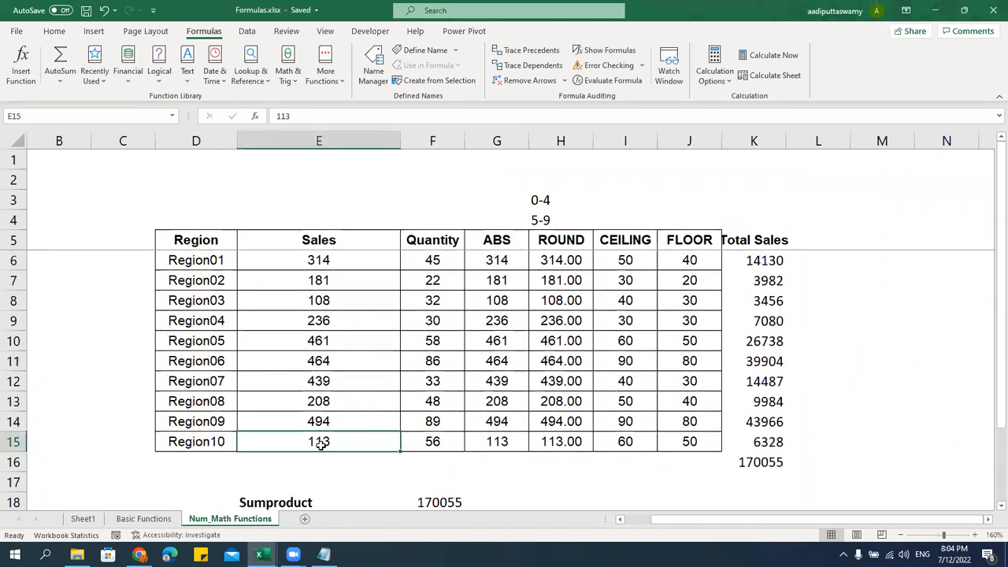
{"action": "left_click", "coordinate": [324, 555]}
{"action": "left_click", "coordinate": [326, 389]}
{"action": "scroll", "coordinate": [356, 389], "scroll_direction": "down", "scroll_amount": 3}
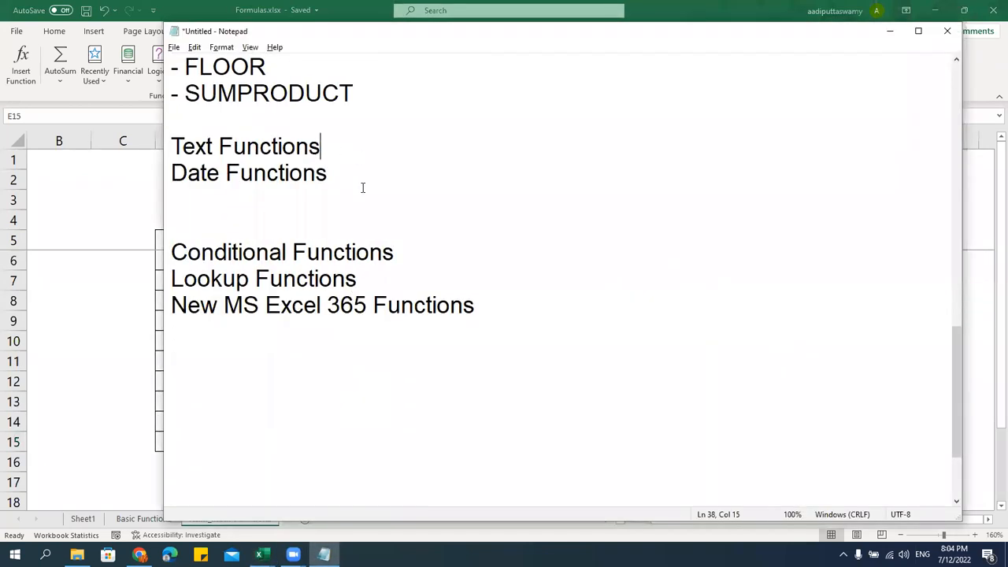
Add '- UPPER', '- LOWER' and '- PROPER' bullets under the Text Functions heading
{"action": "key", "text": "Return"}
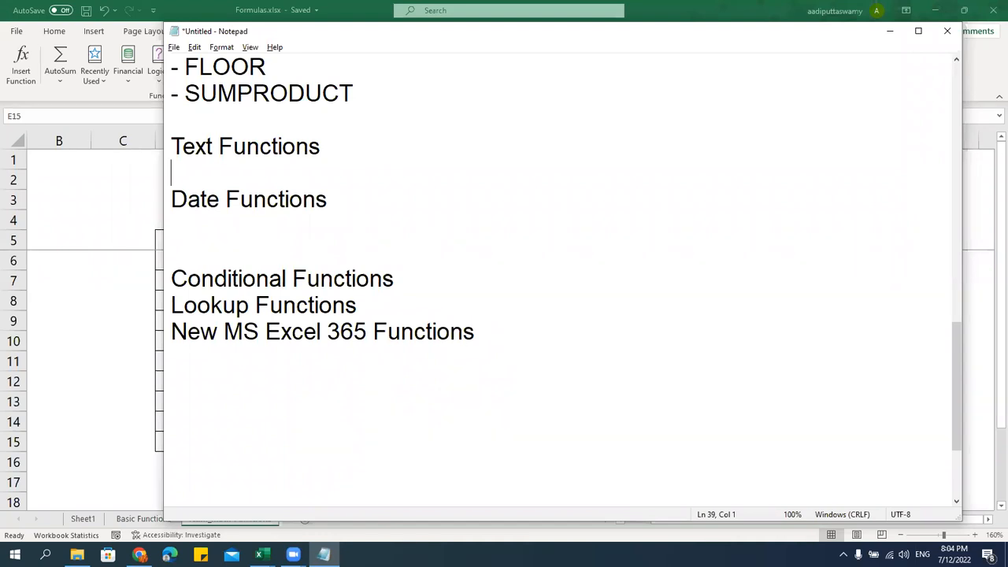
{"action": "type", "text": "- upp"}
{"action": "key", "text": "BackSpace"}
{"action": "key", "text": "BackSpace"}
{"action": "key", "text": "BackSpace"}
{"action": "type", "text": "UPPER"}
{"action": "key", "text": "Return"}
{"action": "type", "text": "- LOWER"}
{"action": "key", "text": "Return"}
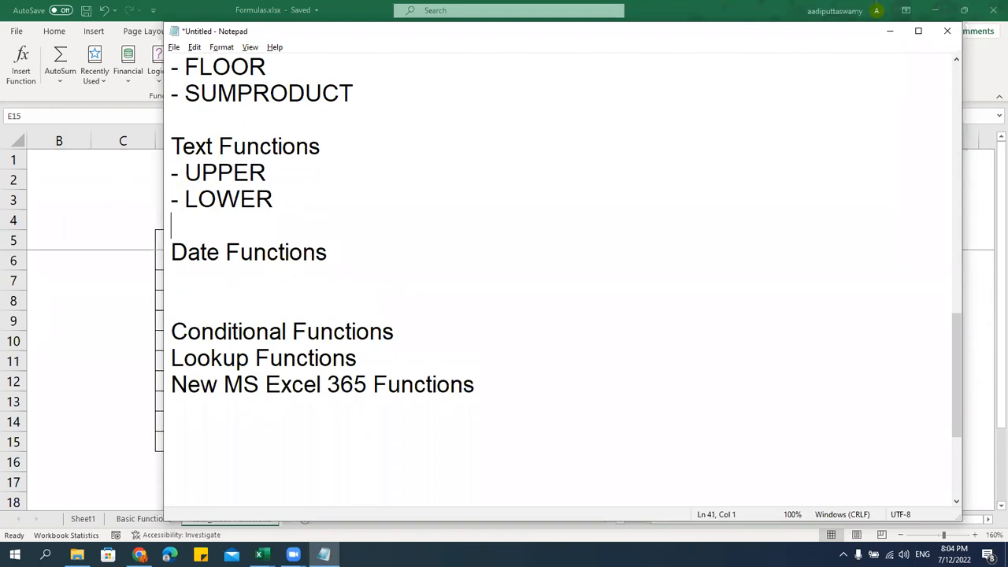
{"action": "type", "text": "- PROPER"}
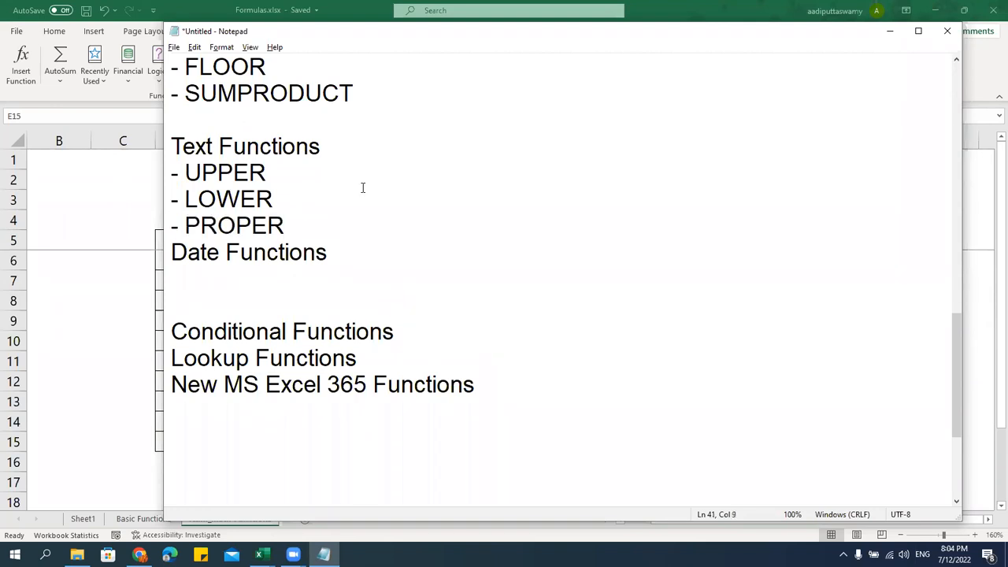
Add '- LEFT', '- MID' and '- RIGHT' bullets after the PROPER line
{"action": "key", "text": "Down"}
{"action": "key", "text": "Down"}
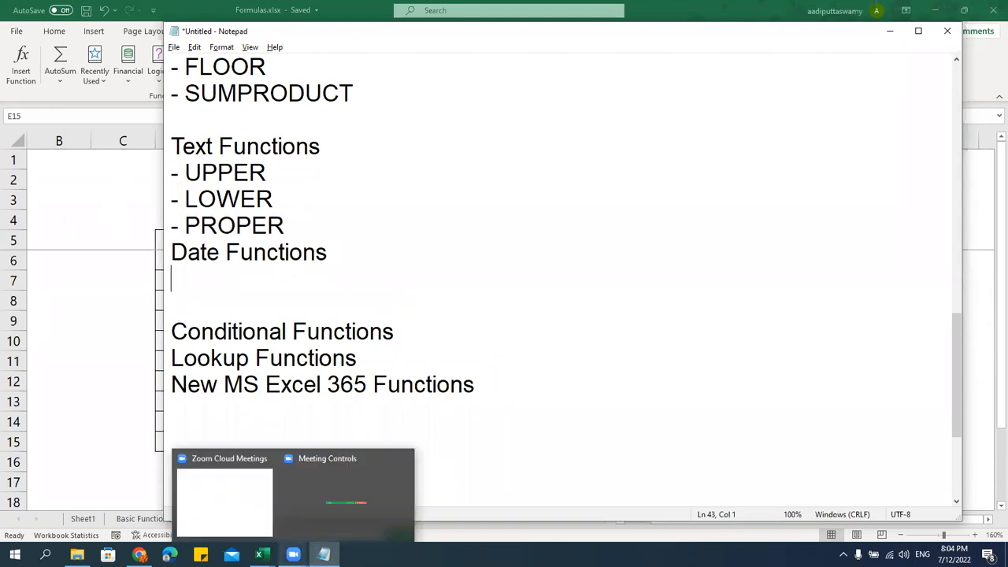
{"action": "left_click", "coordinate": [437, 541]}
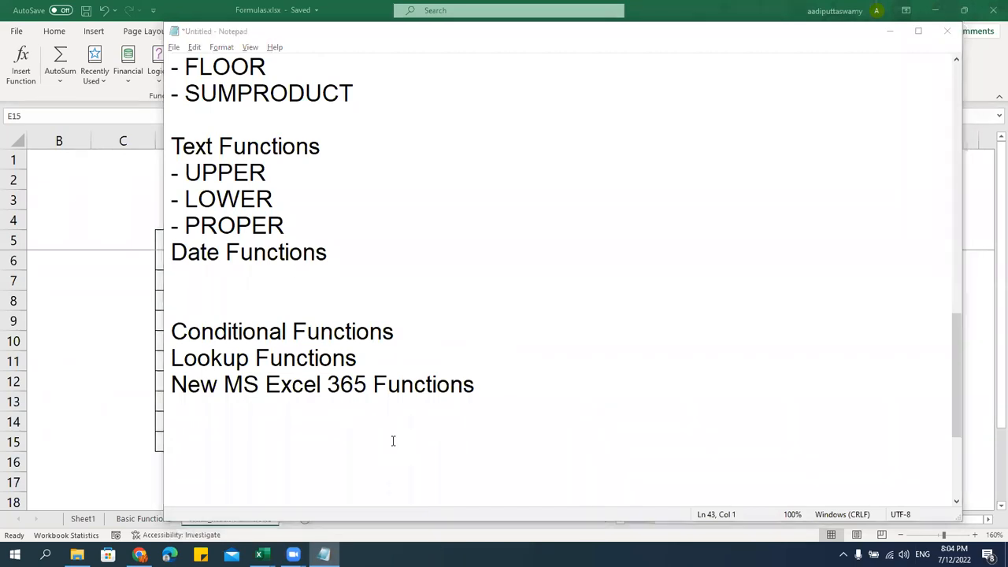
{"action": "left_click", "coordinate": [340, 357]}
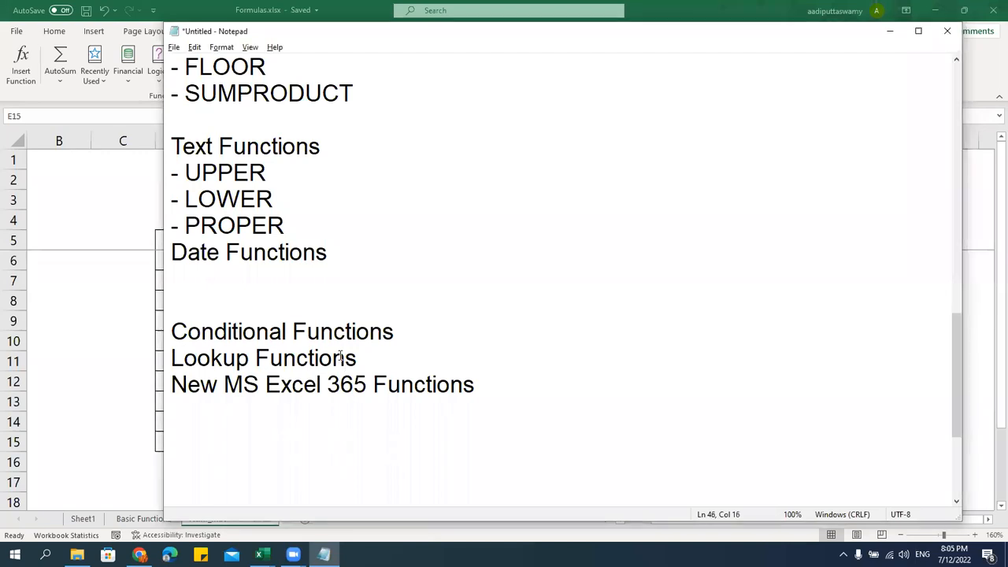
{"action": "left_click", "coordinate": [303, 226]}
{"action": "key", "text": "Return"}
{"action": "type", "text": "- "}
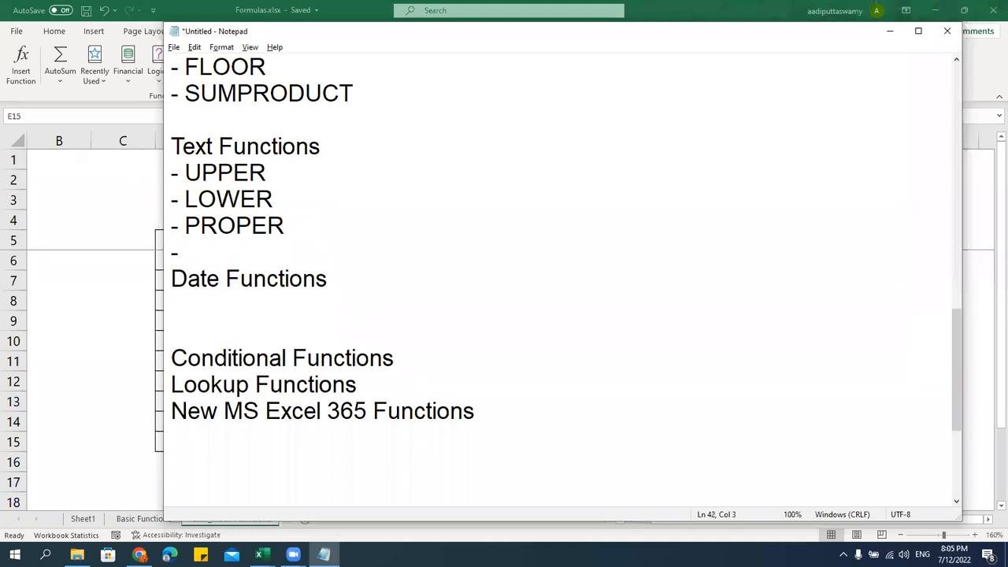
{"action": "type", "text": "LEFT"}
{"action": "key", "text": "Return"}
{"action": "type", "text": "- MID"}
{"action": "key", "text": "Return"}
{"action": "type", "text": "- RIGHT"}
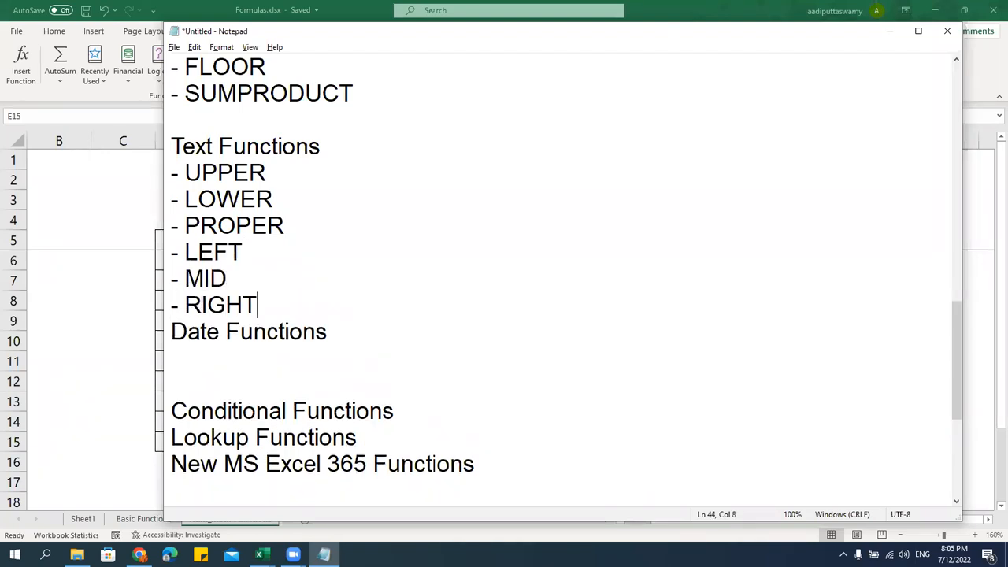
{"action": "key", "text": "Return"}
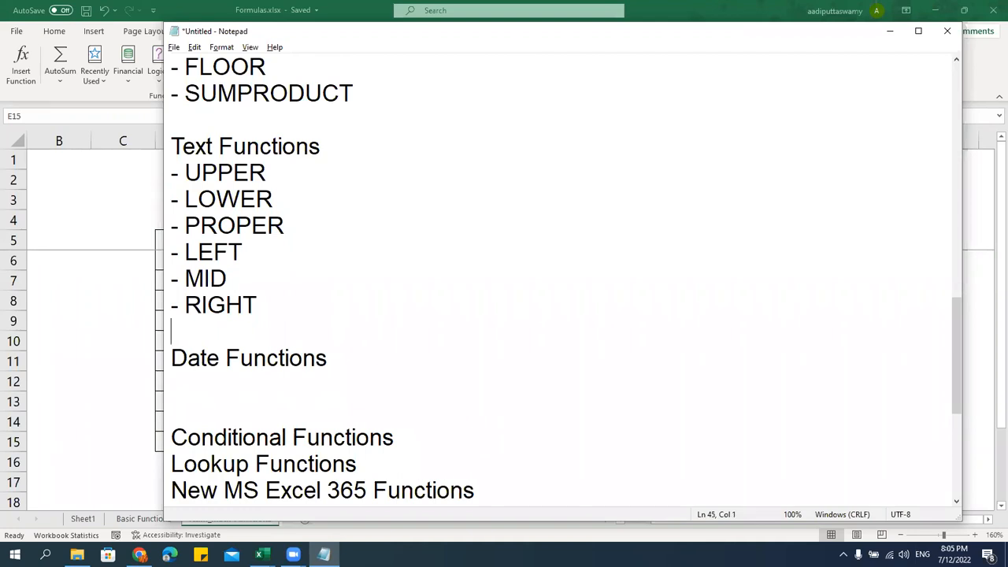
Add FIND, SEARCH, REPLACE and SUBSTITUTE bullets after RIGHT
{"action": "left_click_drag", "start_coordinate": [171, 252], "coordinate": [253, 295]}
{"action": "left_click", "coordinate": [291, 314]}
{"action": "key", "text": "Return"}
{"action": "type", "text": "- FID"}
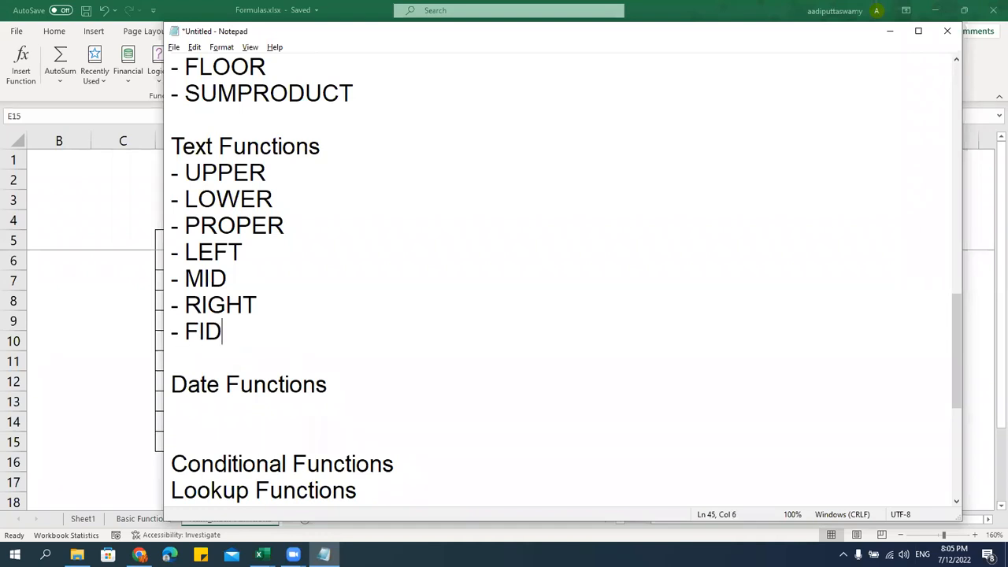
{"action": "key", "text": "BackSpace"}
{"action": "type", "text": "ND"}
{"action": "key", "text": "Return"}
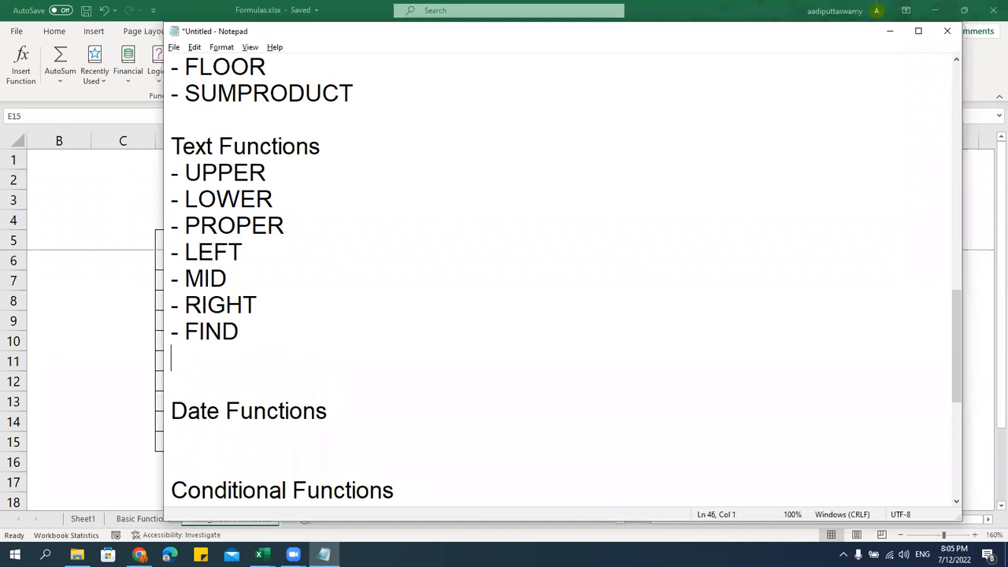
{"action": "type", "text": "- SEARCH"}
{"action": "key", "text": "Return"}
{"action": "type", "text": "- "}
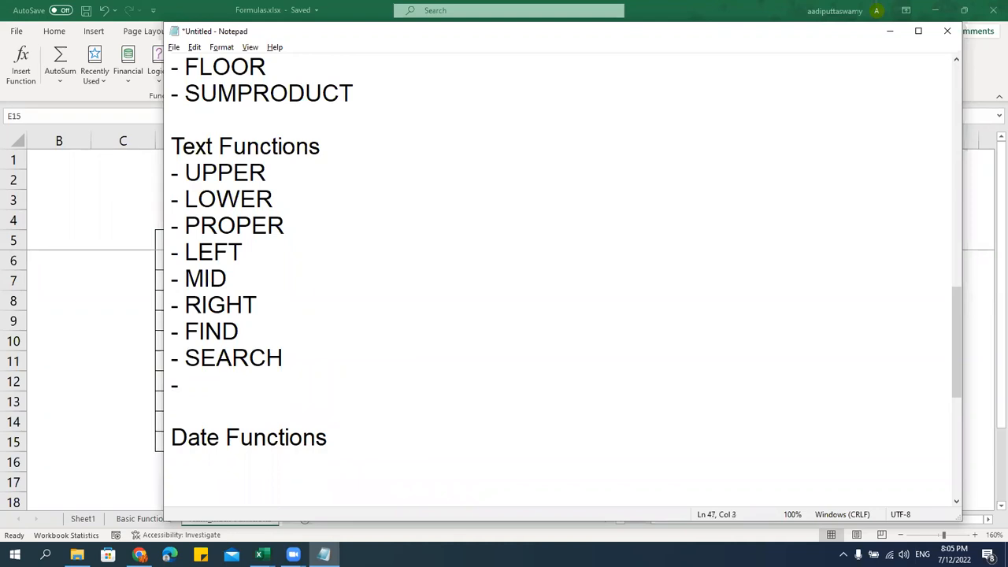
{"action": "type", "text": "REPLACE"}
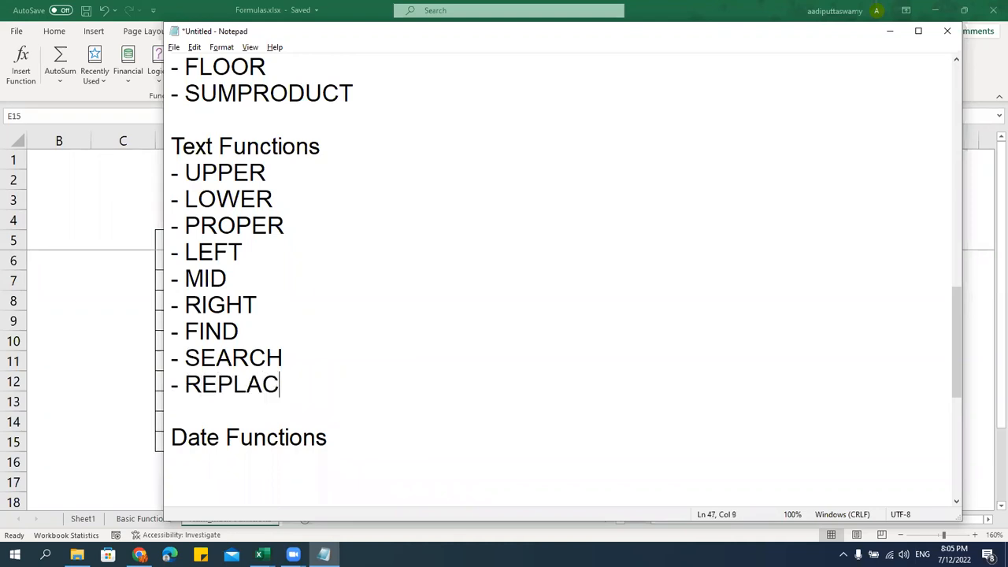
{"action": "key", "text": "Return"}
{"action": "type", "text": "- SUBSTITUTE"}
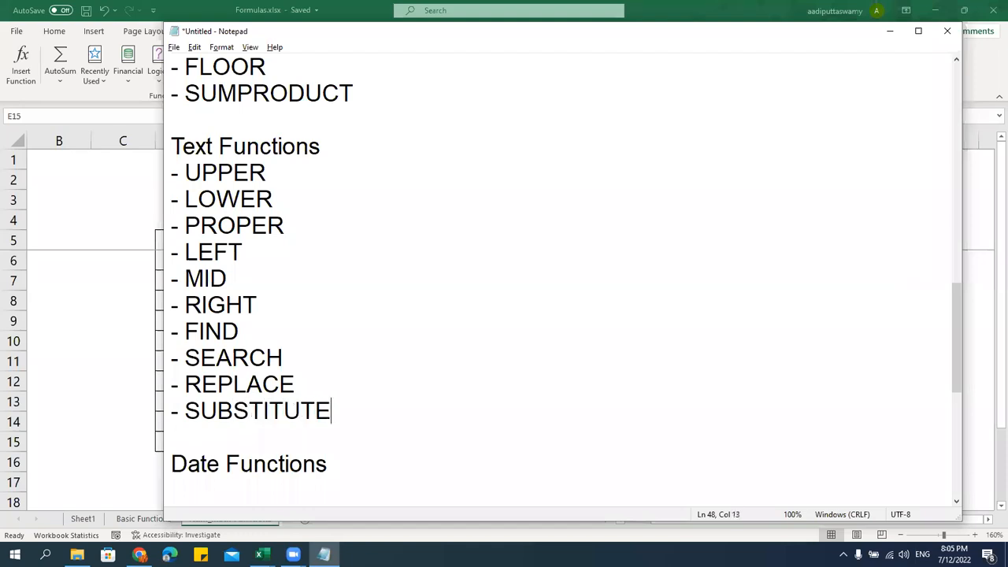
{"action": "key", "text": "Return"}
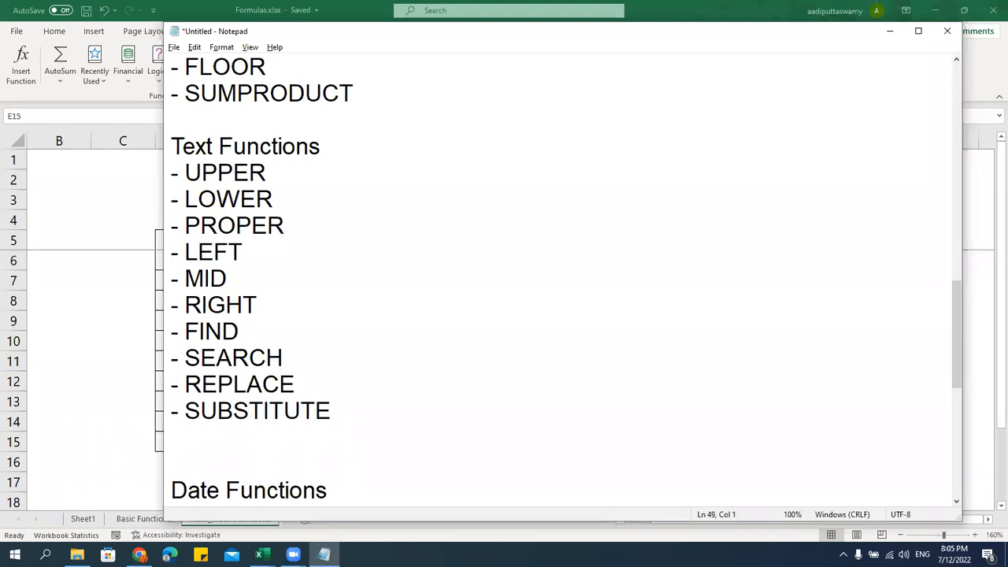
Add CONCATENATE, CONCAT and TEXTJOIN bullets after SUBSTITUTE
{"action": "type", "text": "-"}
{"action": "type", "text": " TEXT"}
{"action": "key", "text": "BackSpace"}
{"action": "key", "text": "BackSpace"}
{"action": "key", "text": "BackSpace"}
{"action": "key", "text": "BackSpace"}
{"action": "type", "text": "CONCATENATE"}
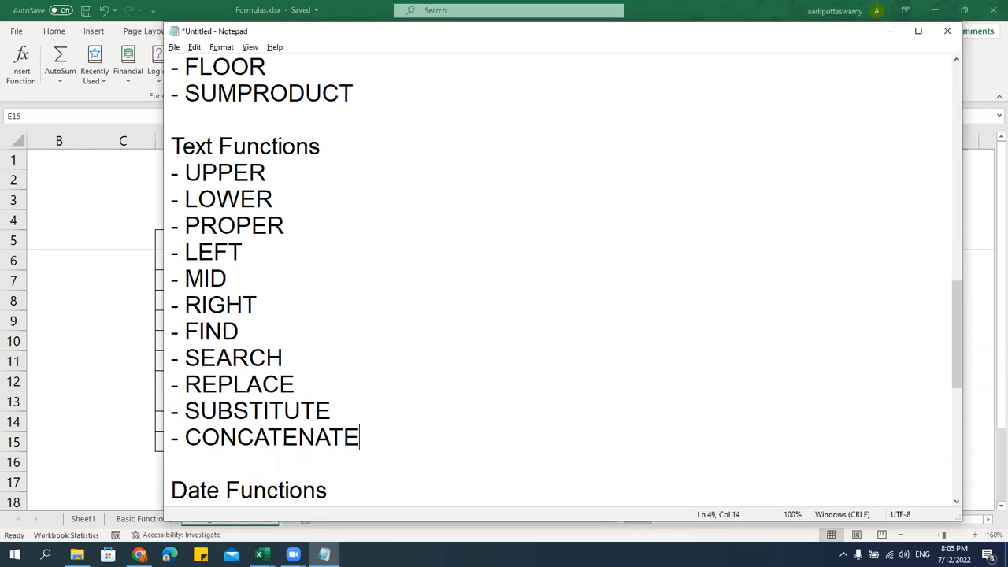
{"action": "key", "text": "Return"}
{"action": "type", "text": "- CONCAT"}
{"action": "key", "text": "Return"}
{"action": "type", "text": "- TEX"}
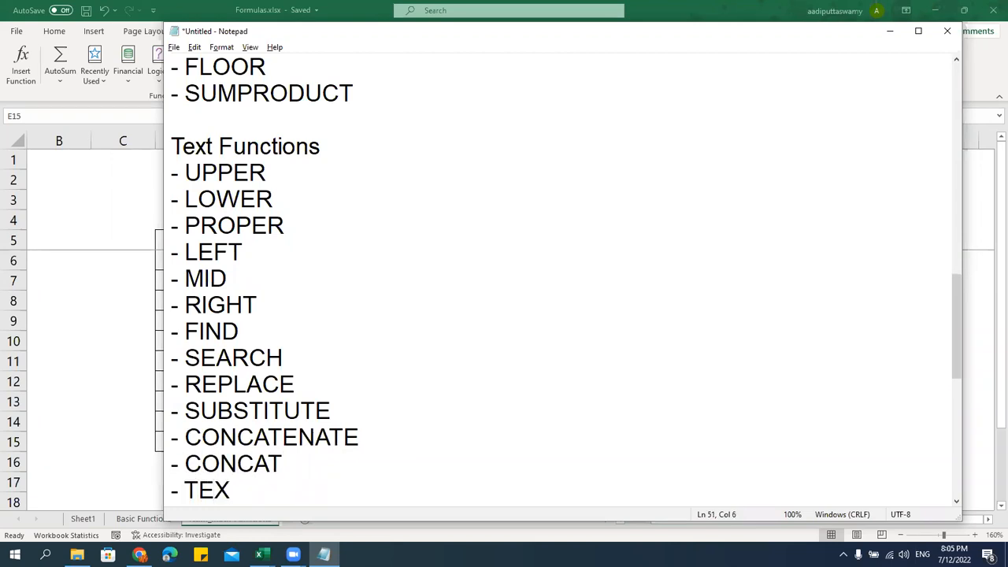
{"action": "type", "text": "TJOIN"}
{"action": "key", "text": "Return"}
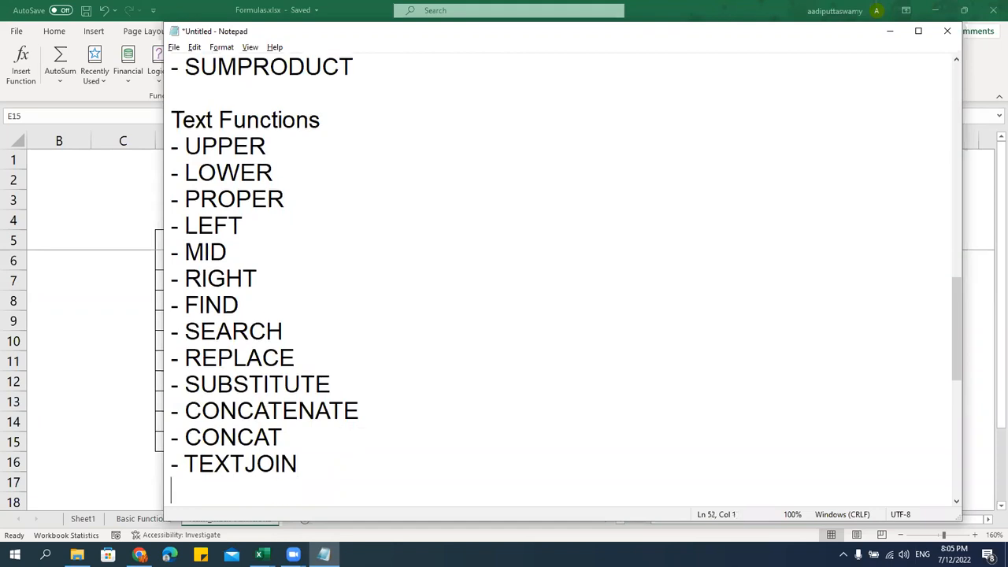
{"action": "scroll", "coordinate": [296, 313], "scroll_direction": "down", "scroll_amount": 3}
{"action": "scroll", "coordinate": [296, 314], "scroll_direction": "down", "scroll_amount": 1}
{"action": "key", "text": "shift+Up"}
{"action": "key", "text": "shift+Up"}
{"action": "key", "text": "shift+Up"}
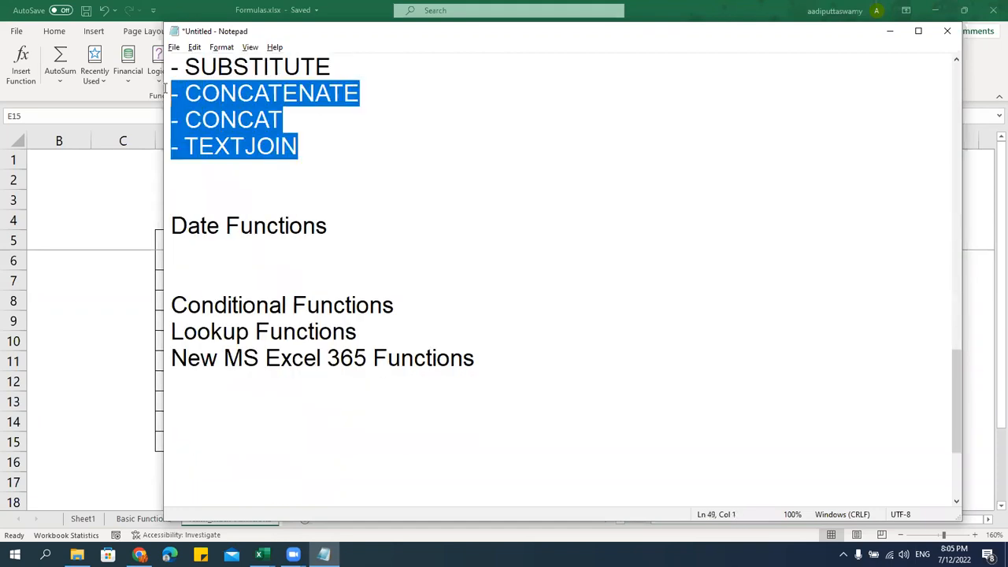
{"action": "scroll", "coordinate": [309, 275], "scroll_direction": "up", "scroll_amount": 2}
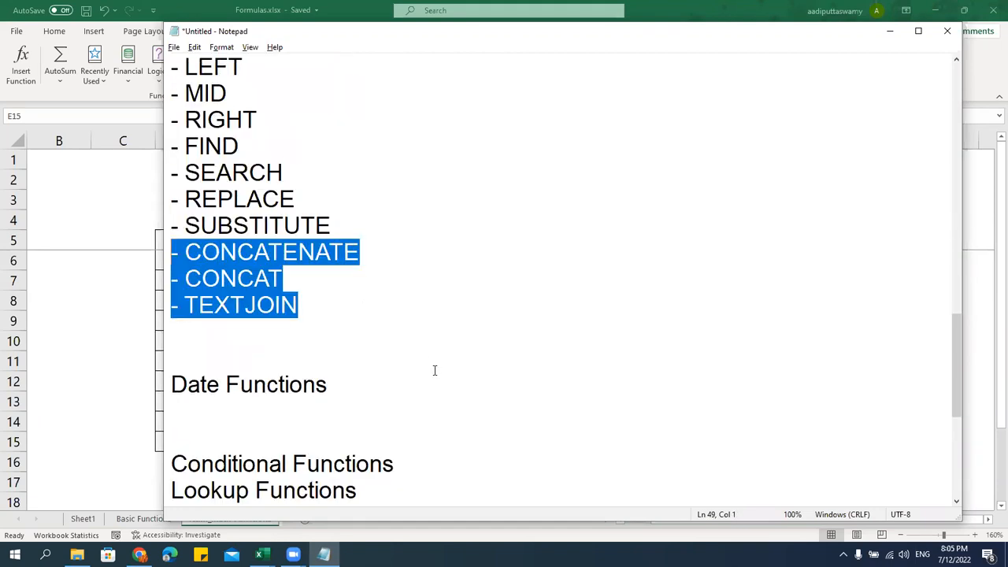
Add TEXT, TRIM and REPT bullets below TEXTJOIN, then return to Excel
{"action": "left_click", "coordinate": [257, 325]}
{"action": "type", "text": "- TEXT"}
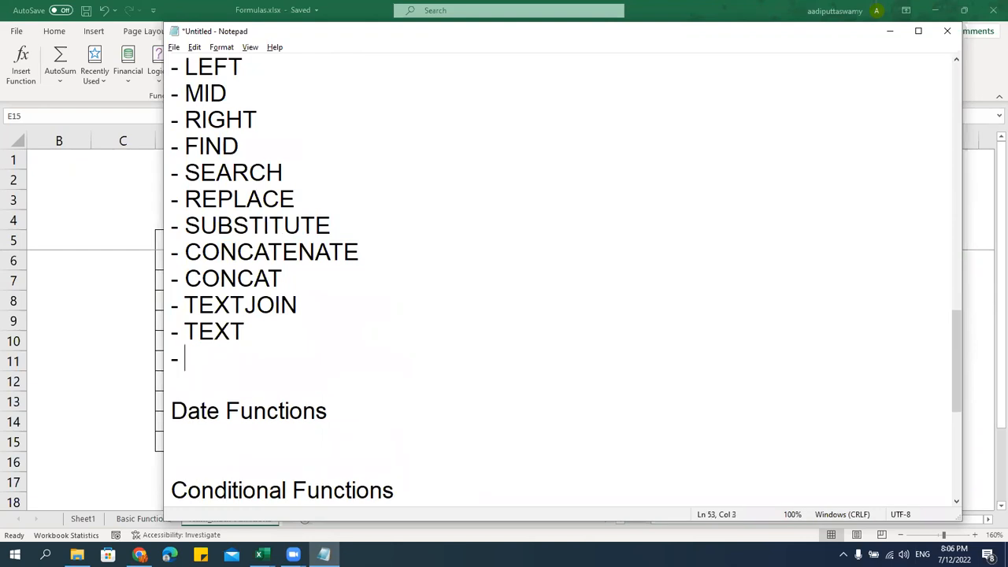
{"action": "type", "text": "TRIM"}
{"action": "key", "text": "Return"}
{"action": "type", "text": "- REPT"}
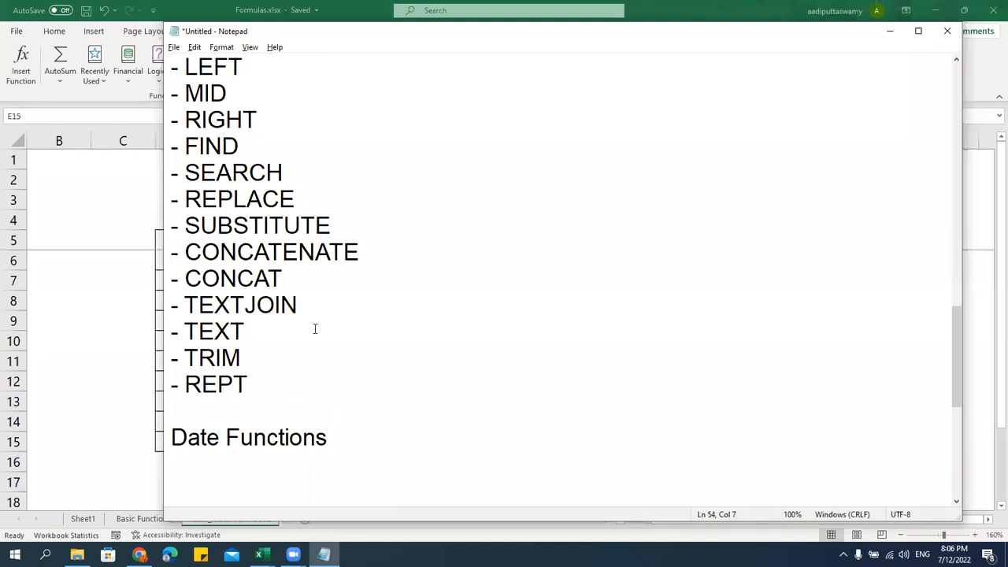
{"action": "scroll", "coordinate": [315, 329], "scroll_direction": "up", "scroll_amount": 3}
{"action": "scroll", "coordinate": [322, 330], "scroll_direction": "down", "scroll_amount": 2}
{"action": "scroll", "coordinate": [322, 331], "scroll_direction": "up", "scroll_amount": 2}
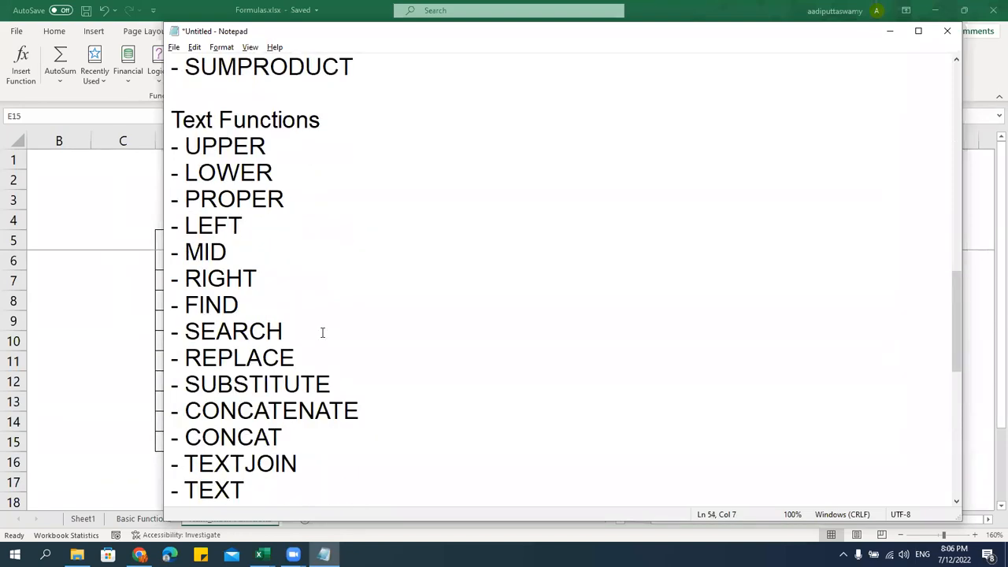
{"action": "key", "text": "alt+Tab"}
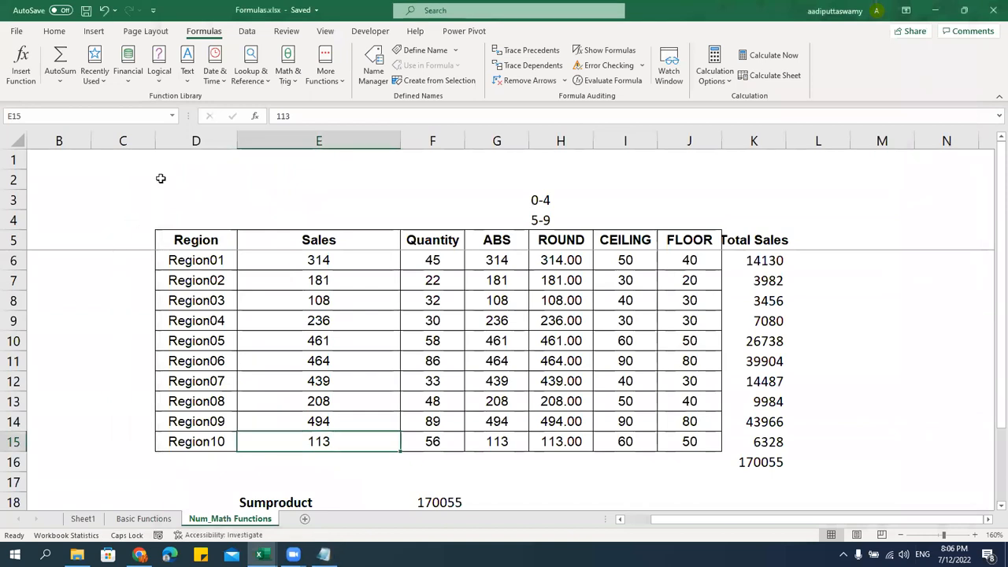
{"action": "left_click", "coordinate": [187, 79]}
{"action": "scroll", "coordinate": [250, 307], "scroll_direction": "down", "scroll_amount": 4}
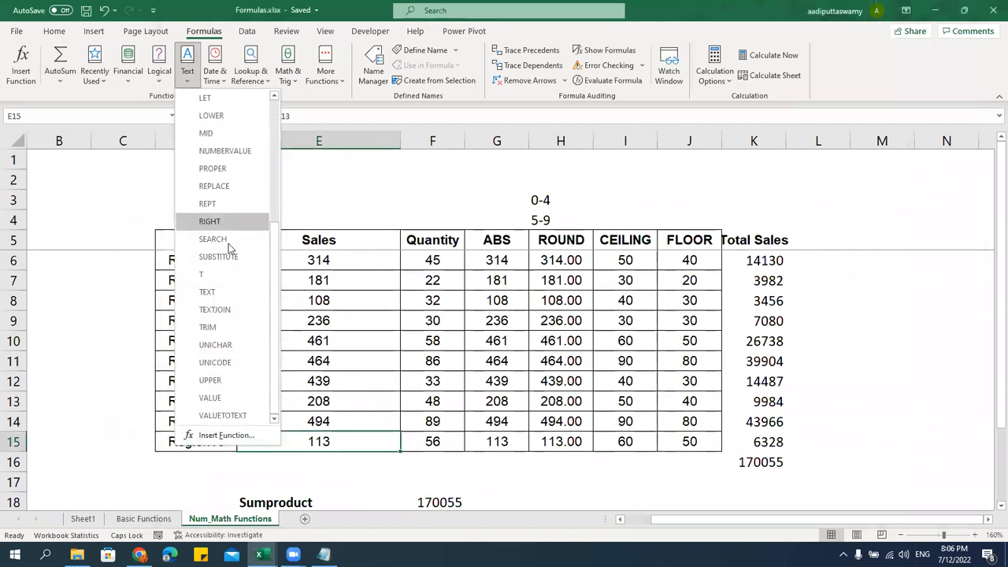
{"action": "left_click", "coordinate": [391, 296]}
{"action": "key", "text": "alt+Tab"}
{"action": "key", "text": "alt+Tab"}
{"action": "left_click", "coordinate": [187, 81]}
{"action": "left_click", "coordinate": [371, 289]}
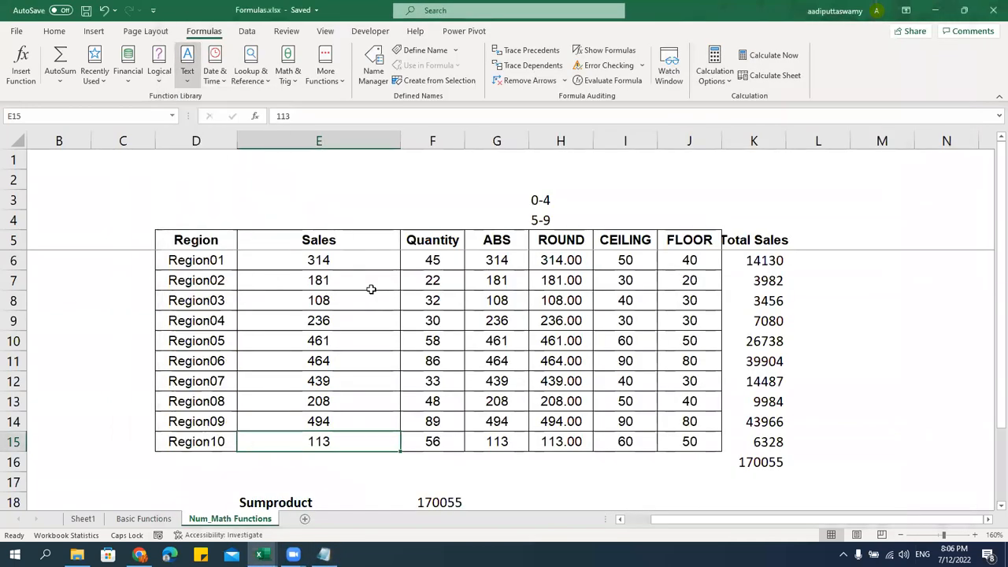
{"action": "key", "text": "alt+Tab"}
{"action": "scroll", "coordinate": [352, 311], "scroll_direction": "down", "scroll_amount": 2}
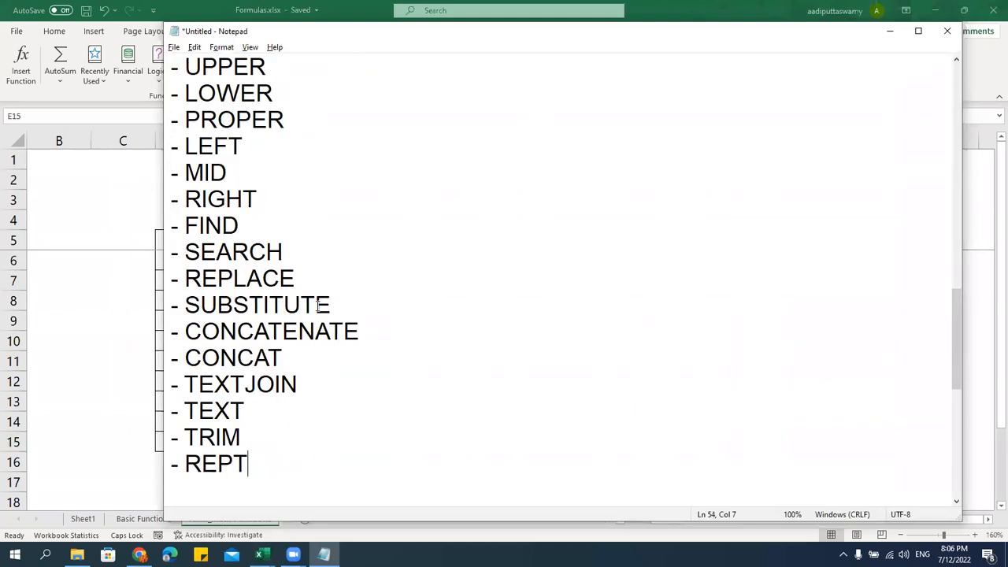
{"action": "key", "text": "alt+Tab"}
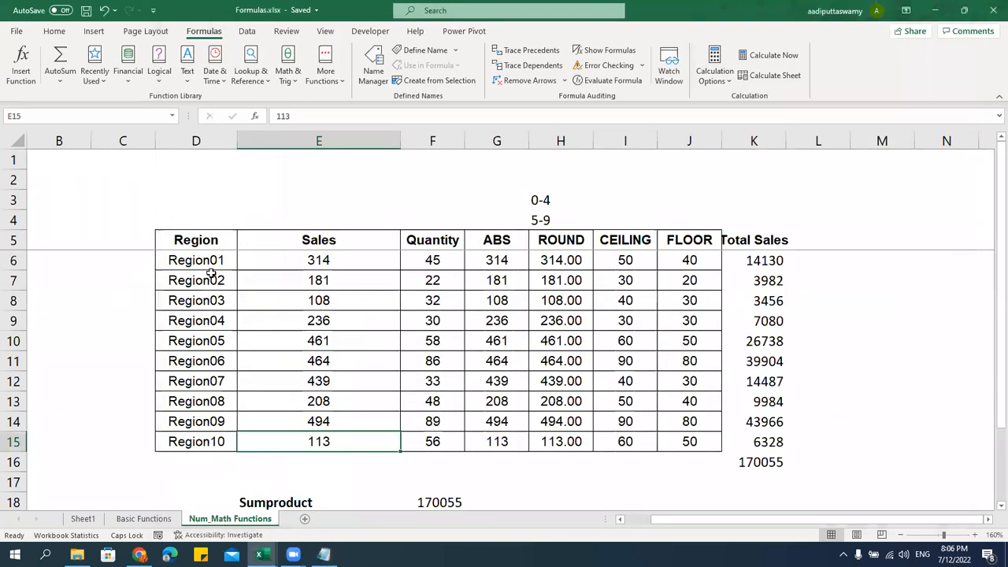
{"action": "key", "text": "alt+Tab"}
{"action": "scroll", "coordinate": [237, 197], "scroll_direction": "up", "scroll_amount": 1}
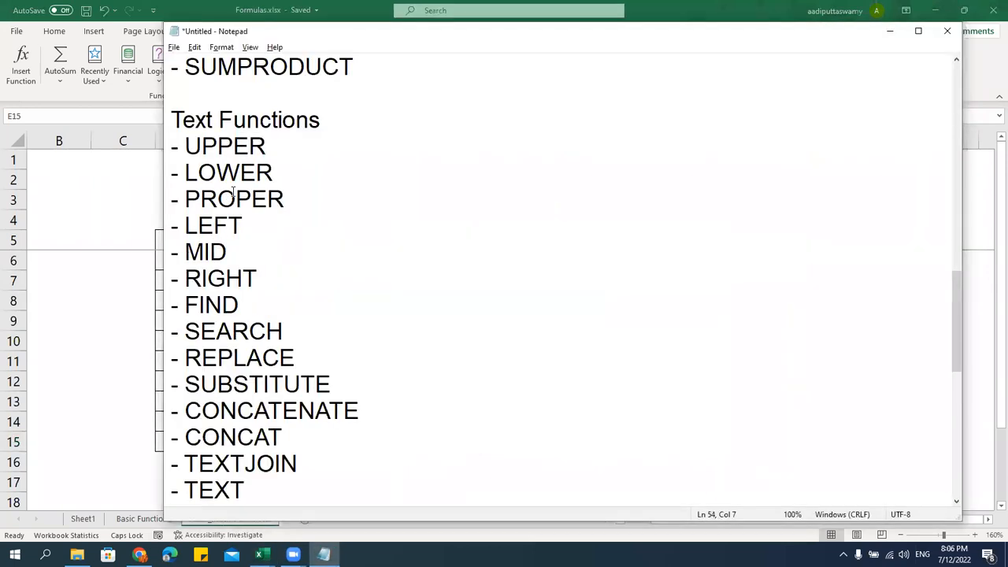
{"action": "left_click_drag", "start_coordinate": [174, 147], "coordinate": [344, 344]}
{"action": "left_click", "coordinate": [372, 252]}
{"action": "key", "text": "alt+Tab"}
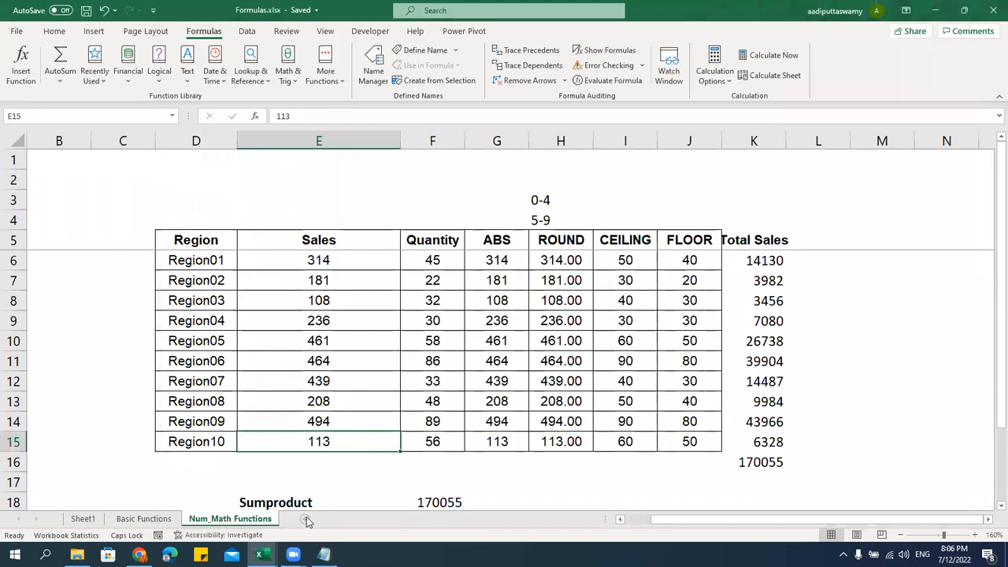
{"action": "left_click", "coordinate": [306, 519]}
Rename the new sheet to 'Text Functions'
{"action": "double_click", "coordinate": [307, 519]}
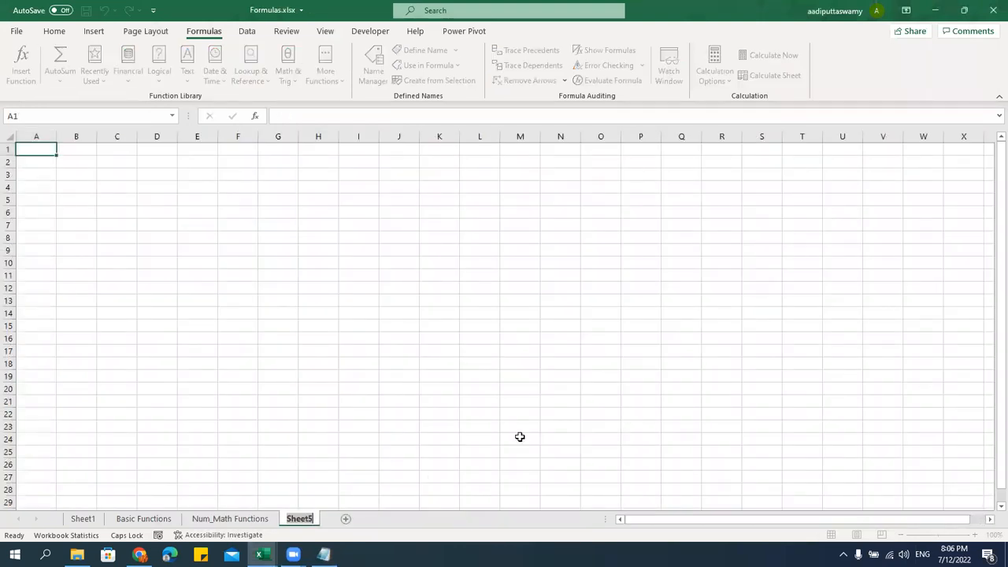
{"action": "type", "text": "tE"}
{"action": "key", "text": "Caps_Lock"}
{"action": "type", "text": "Text Functions"}
{"action": "key", "text": "Return"}
{"action": "left_click", "coordinate": [411, 381]}
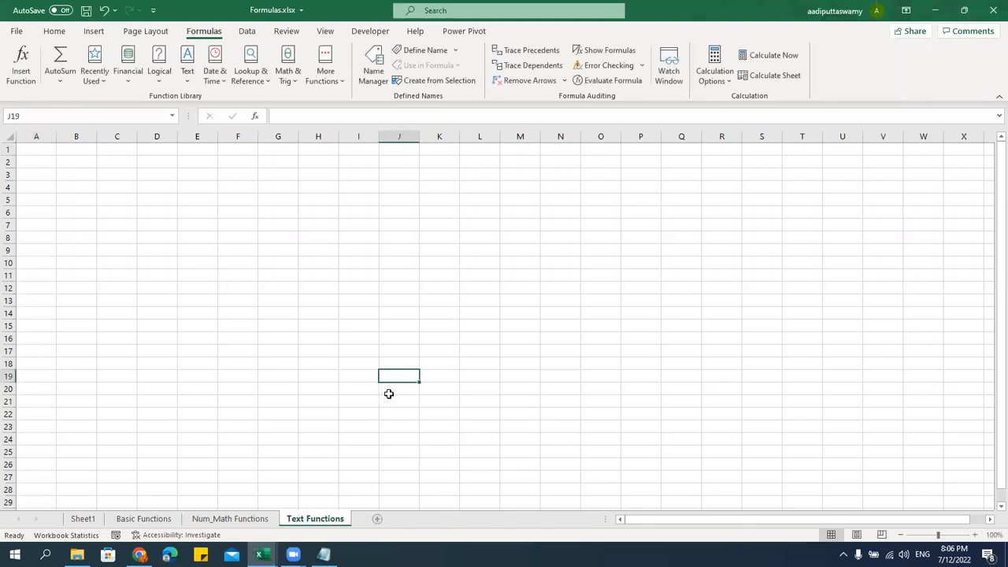
Switch to the MS EXCEL 365 NEW FORMULAS workbook's TEXTJOIN sheet
{"action": "mouse_move", "coordinate": [262, 554]}
{"action": "left_click", "coordinate": [214, 517]}
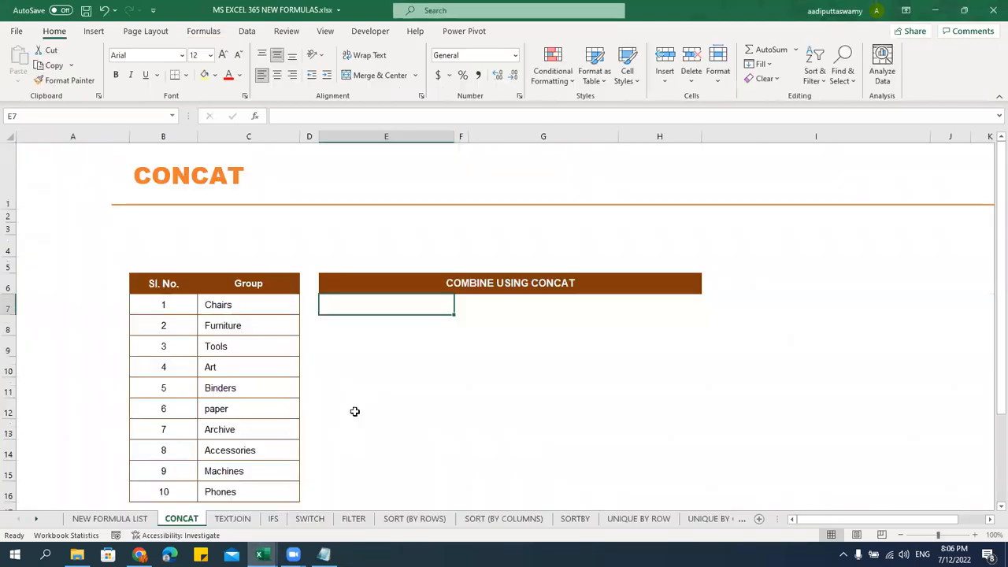
{"action": "left_click", "coordinate": [248, 523]}
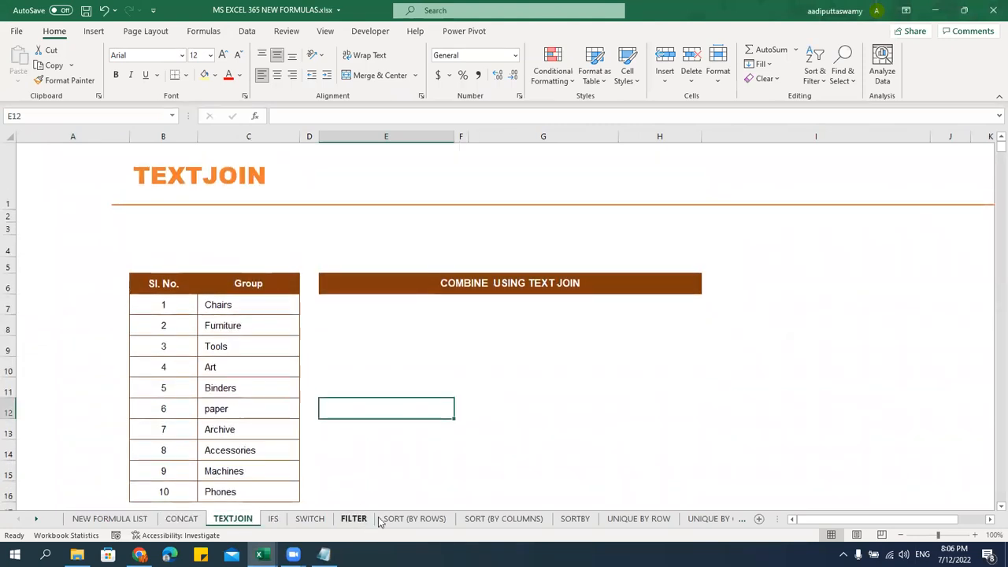
Browse the SORT (BY ROWS), SORT (BY COLUMNS) and SORTBY example sheets
{"action": "left_click", "coordinate": [424, 519]}
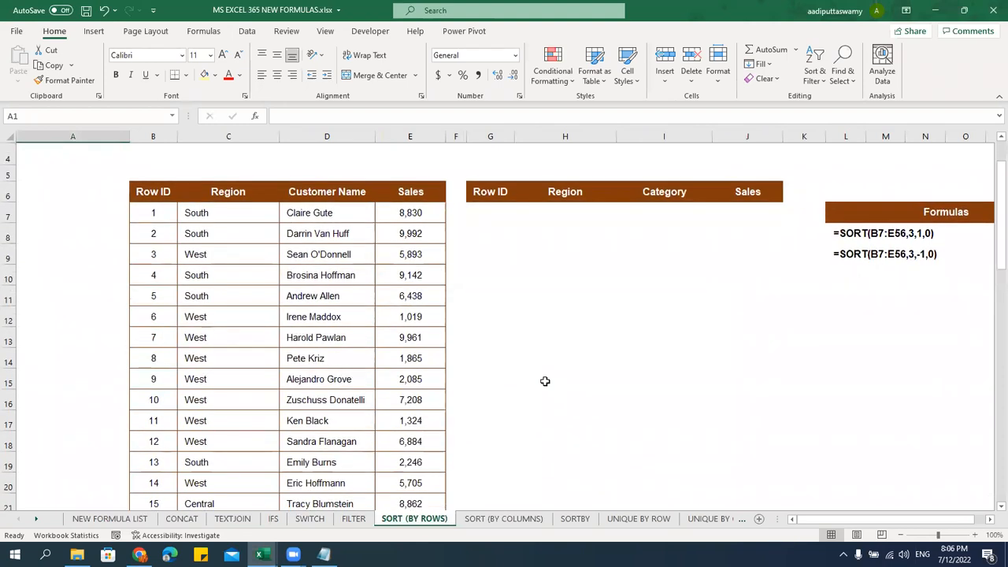
{"action": "left_click", "coordinate": [504, 519]}
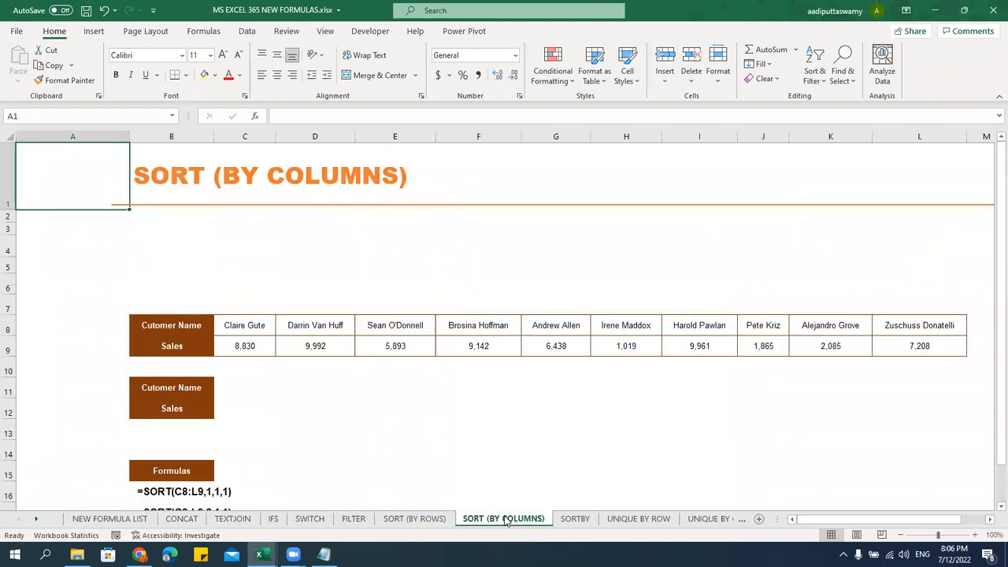
{"action": "left_click", "coordinate": [574, 519]}
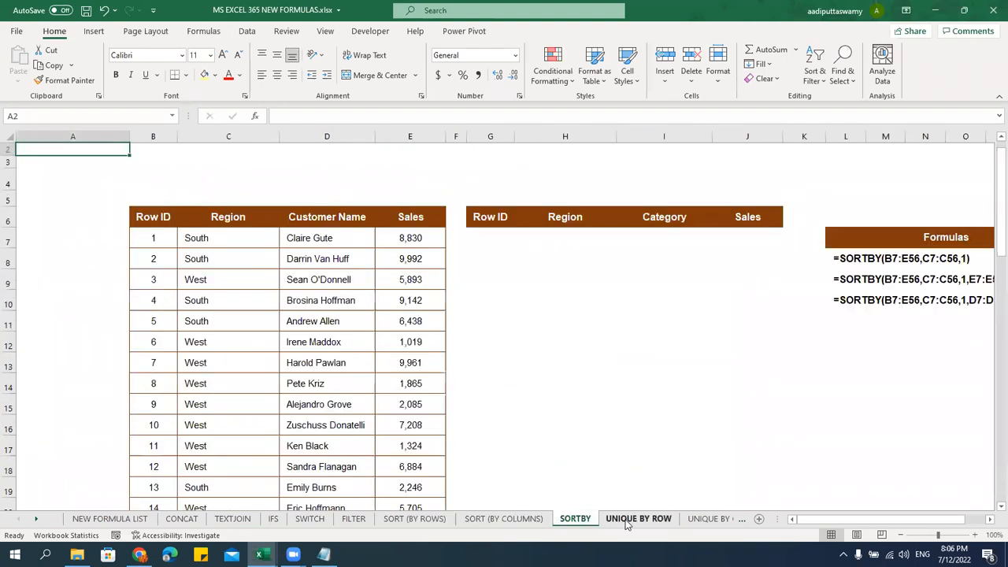
{"action": "left_click", "coordinate": [675, 414]}
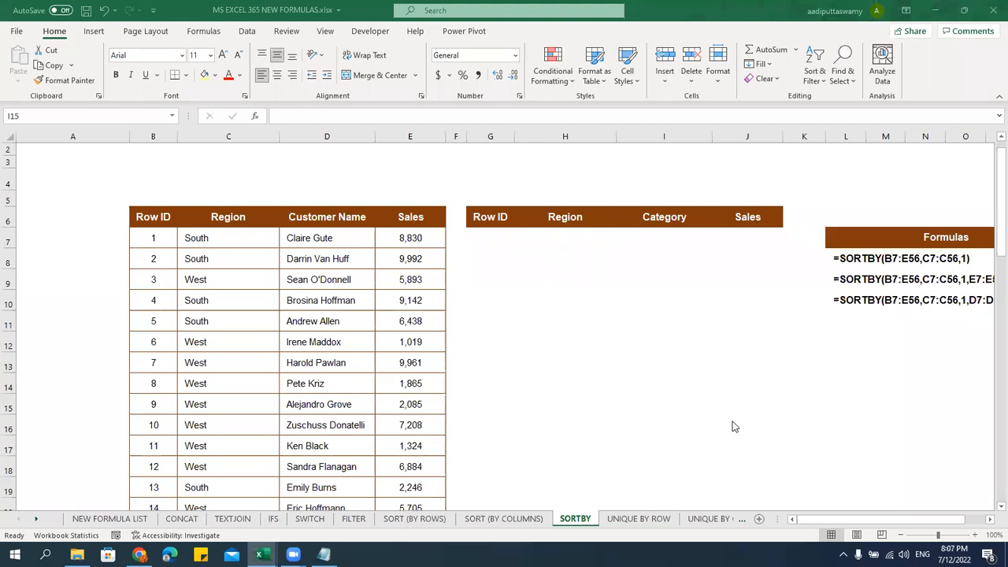
{"action": "left_click", "coordinate": [571, 370]}
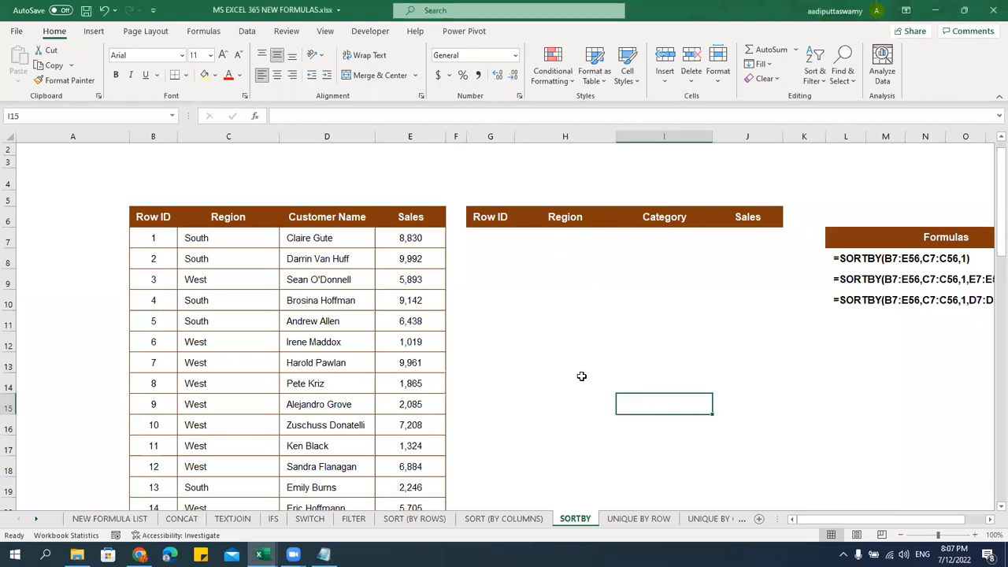
{"action": "left_click", "coordinate": [693, 476]}
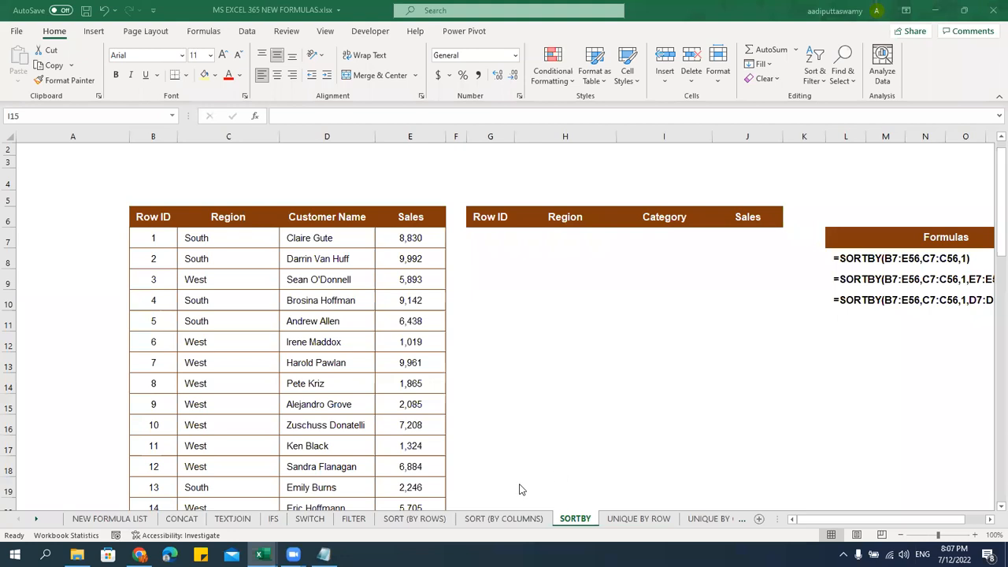
{"action": "left_click", "coordinate": [537, 341]}
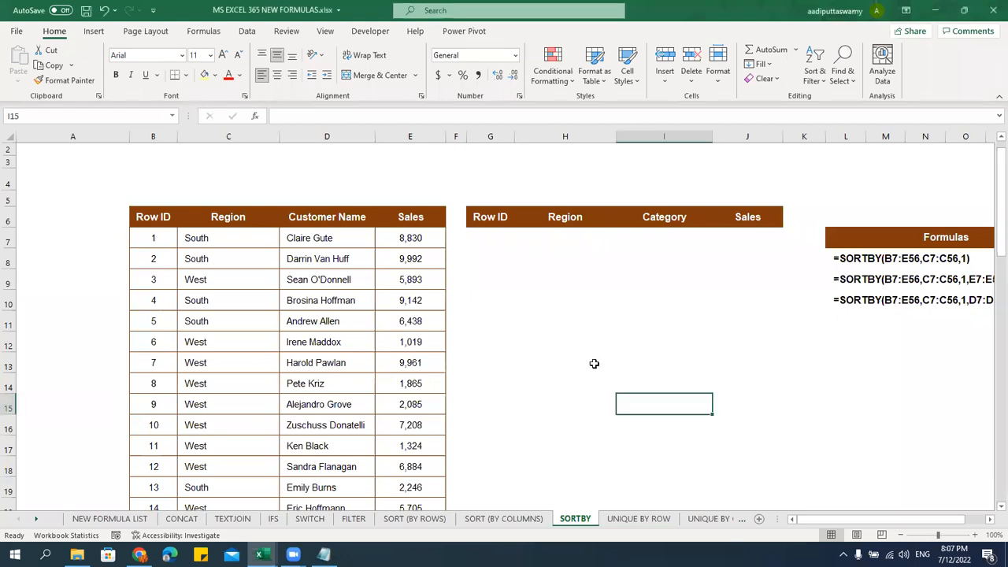
{"action": "key", "text": "alt+Tab"}
{"action": "key", "text": "alt+Tab"}
Step through the UNIQUE, SEQUENCE, NEW FORMULA LIST, CONCAT, TEXTJOIN and IFS sheets
{"action": "key", "text": "ctrl+Page_Down"}
{"action": "left_click", "coordinate": [723, 519]}
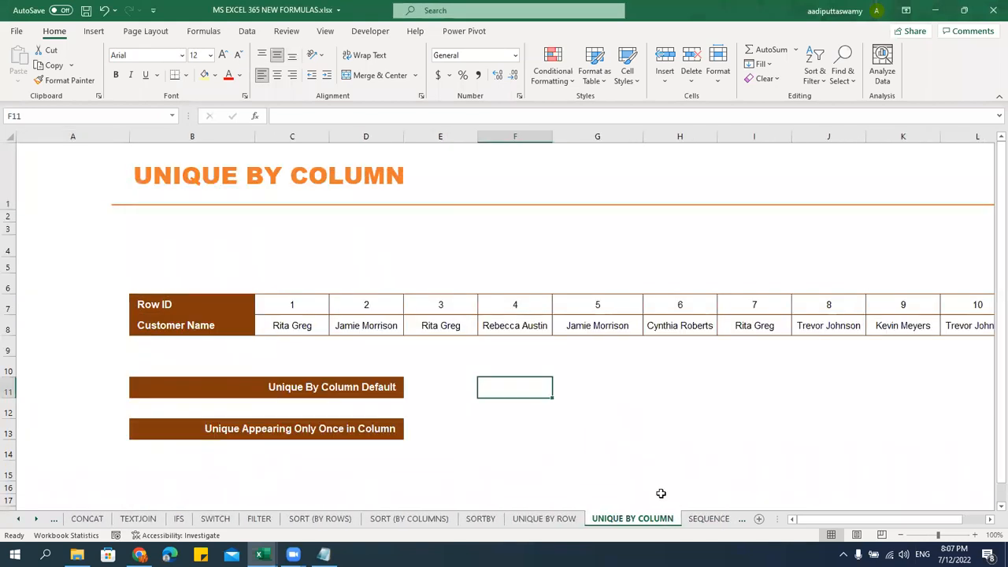
{"action": "left_click", "coordinate": [707, 519]}
{"action": "left_click", "coordinate": [18, 519]}
{"action": "left_click", "coordinate": [18, 518]}
{"action": "left_click", "coordinate": [130, 526]}
{"action": "key", "text": "ctrl+Page_Down"}
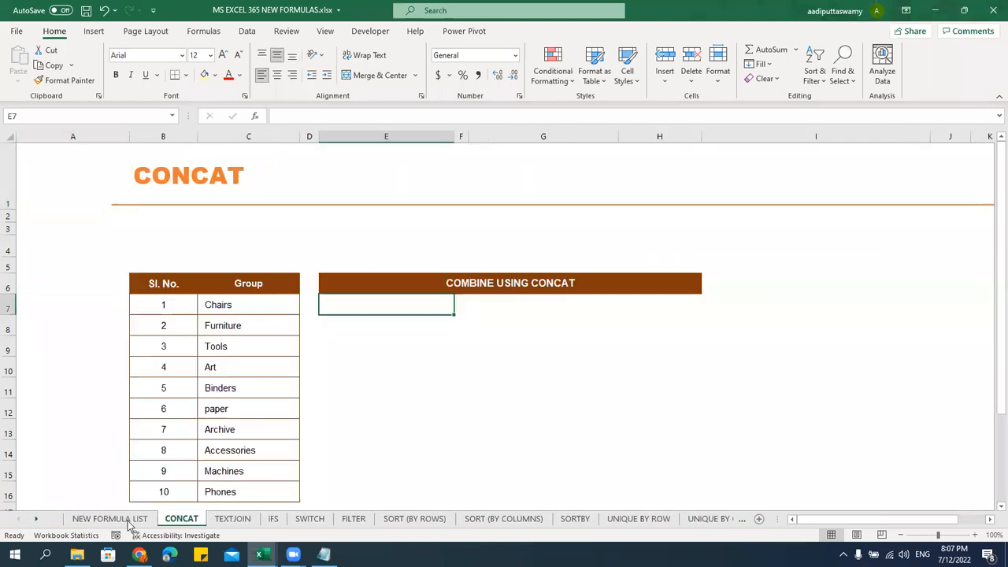
{"action": "key", "text": "ctrl+Page_Down"}
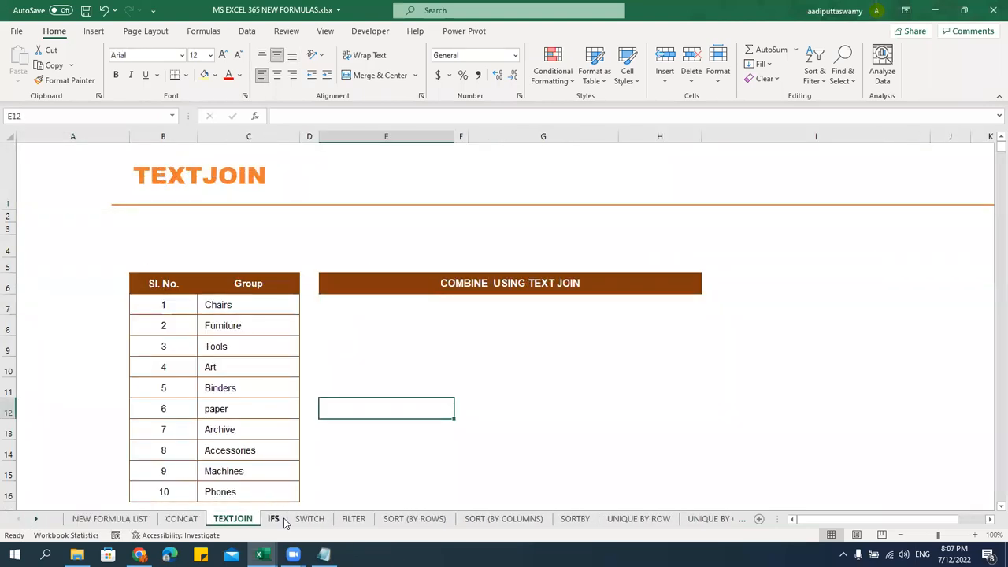
{"action": "key", "text": "ctrl+Page_Down"}
{"action": "left_click", "coordinate": [478, 331]}
{"action": "scroll", "coordinate": [482, 335], "scroll_direction": "down", "scroll_amount": 3}
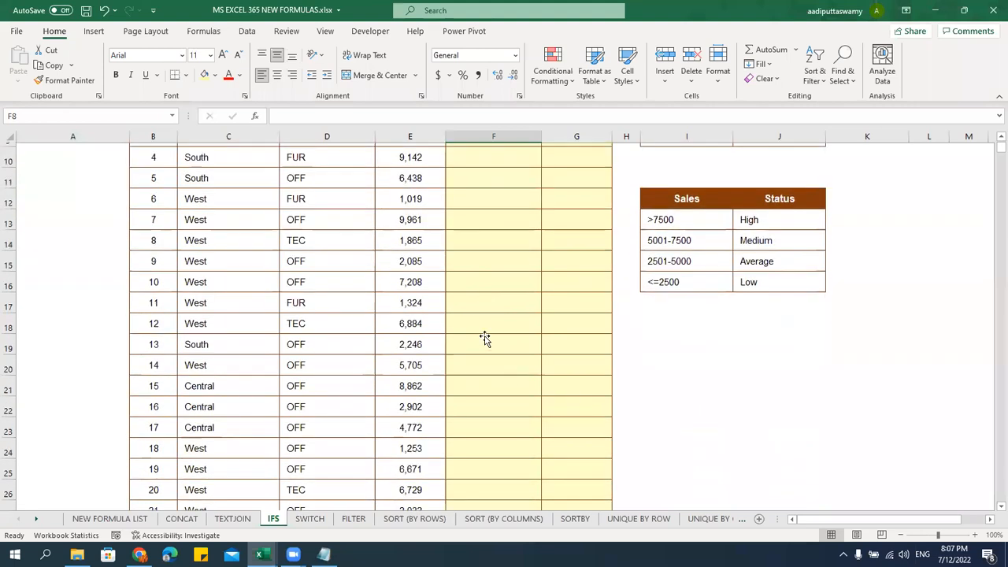
{"action": "scroll", "coordinate": [481, 334], "scroll_direction": "up", "scroll_amount": 3}
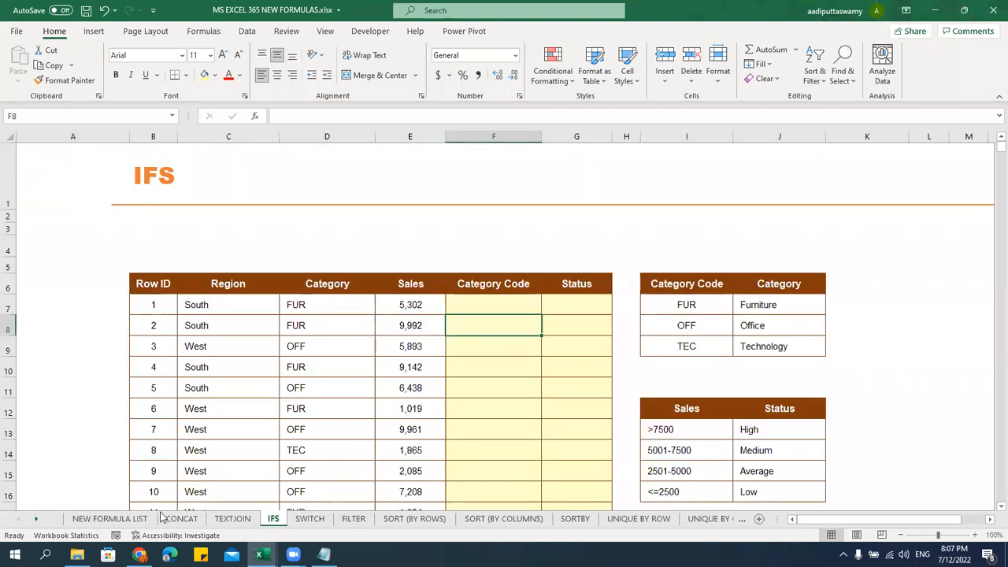
Return to the TEXTJOIN sheet and review its Group list, Chairs through Phones
{"action": "left_click", "coordinate": [232, 518]}
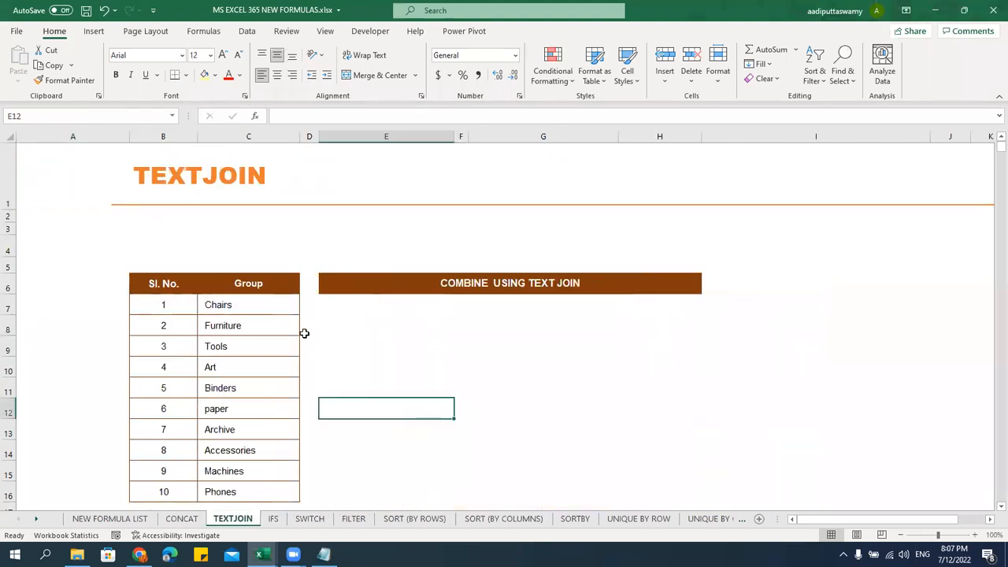
{"action": "left_click", "coordinate": [268, 310]}
{"action": "scroll", "coordinate": [318, 333], "scroll_direction": "down", "scroll_amount": 1}
{"action": "scroll", "coordinate": [318, 334], "scroll_direction": "up", "scroll_amount": 1}
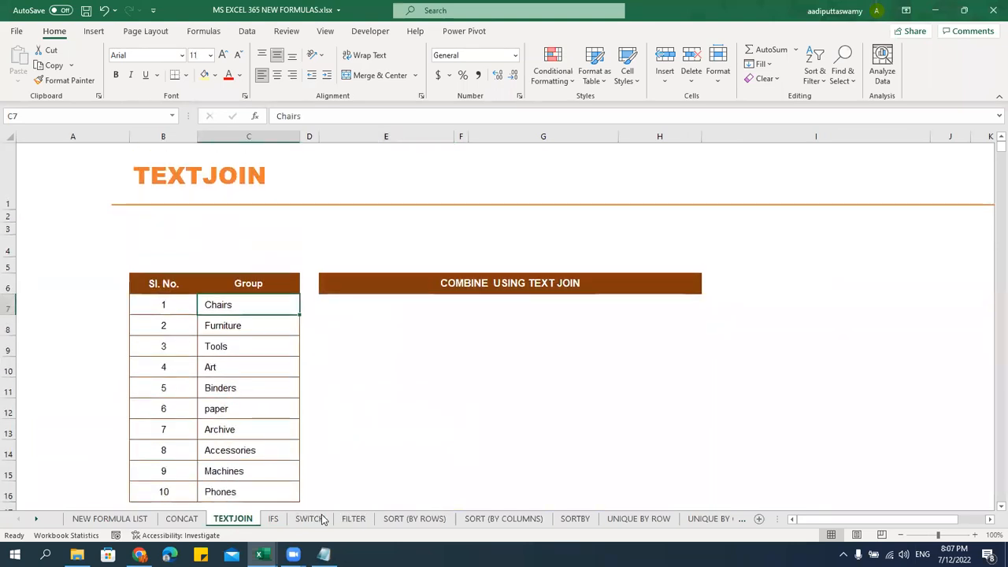
{"action": "left_click", "coordinate": [478, 354]}
{"action": "left_click", "coordinate": [393, 426]}
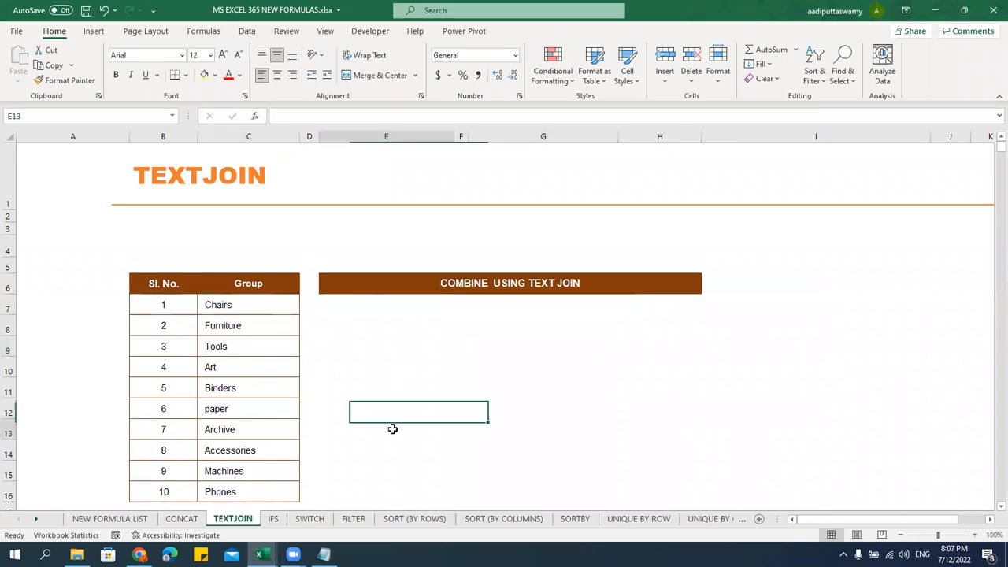
{"action": "scroll", "coordinate": [351, 317], "scroll_direction": "down", "scroll_amount": 2}
{"action": "scroll", "coordinate": [292, 378], "scroll_direction": "up", "scroll_amount": 2}
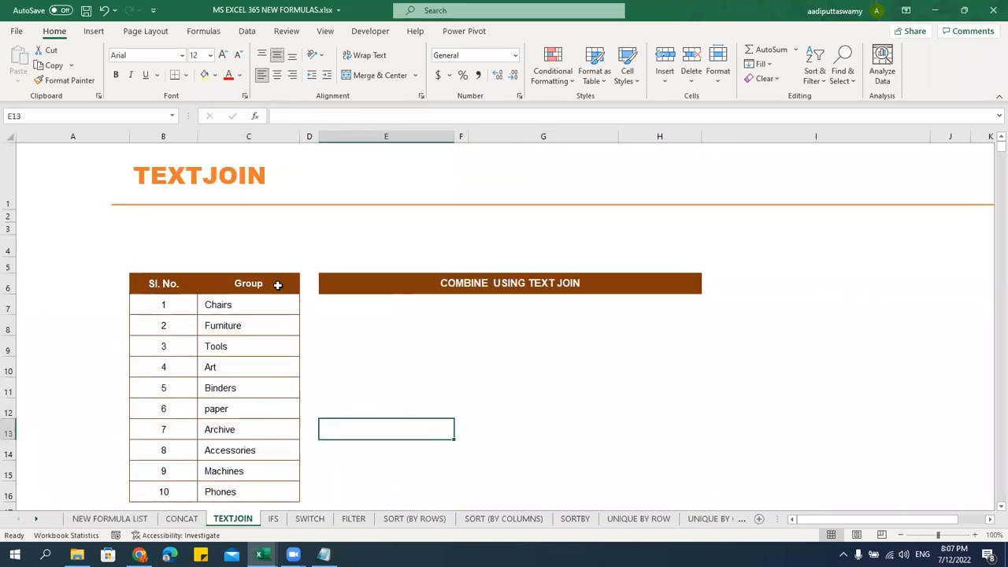
Go to the SORT (BY ROWS) sheet and begin selecting the customer names
{"action": "left_click", "coordinate": [414, 519]}
{"action": "left_click", "coordinate": [315, 218]}
{"action": "scroll", "coordinate": [315, 223], "scroll_direction": "down", "scroll_amount": 5}
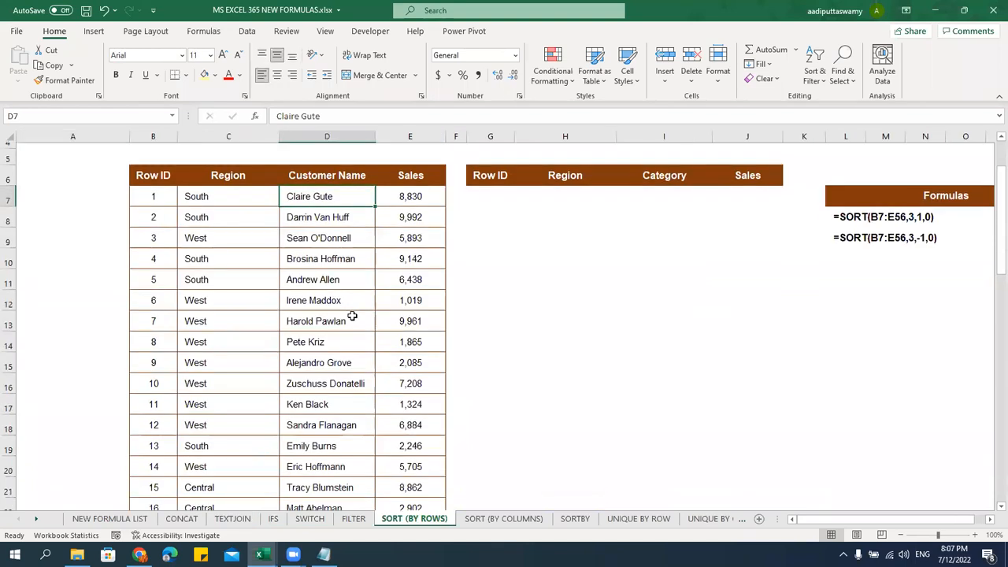
{"action": "scroll", "coordinate": [349, 315], "scroll_direction": "up", "scroll_amount": 6}
{"action": "scroll", "coordinate": [349, 364], "scroll_direction": "down", "scroll_amount": 2}
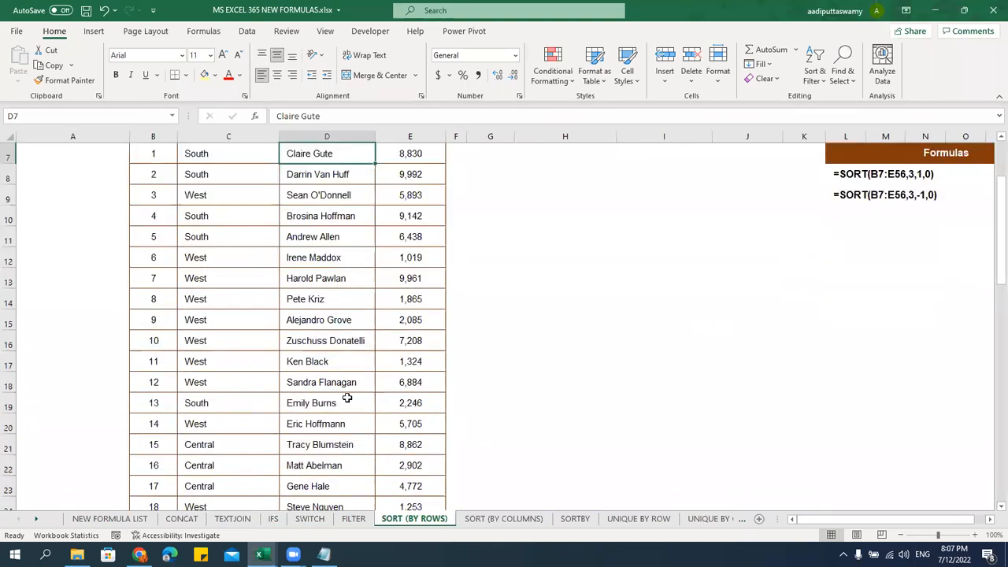
{"action": "left_click", "coordinate": [360, 406], "text": "shift"}
{"action": "key", "text": "ctrl+q"}
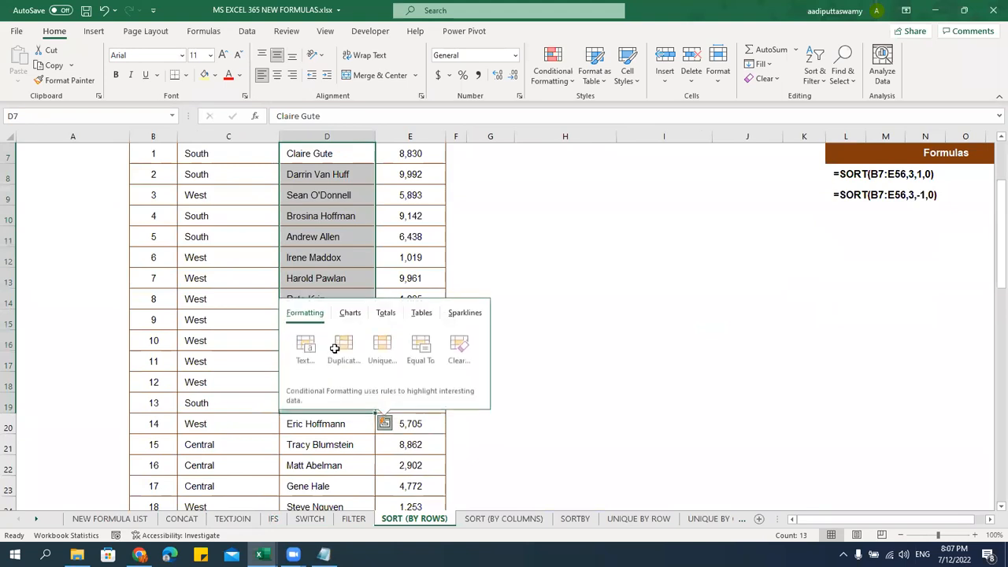
{"action": "left_click", "coordinate": [322, 251]}
Copy D6:D16, then close the Mail window opened by mistake
{"action": "scroll", "coordinate": [334, 214], "scroll_direction": "up", "scroll_amount": 2}
{"action": "left_click_drag", "start_coordinate": [325, 289], "coordinate": [340, 405]}
{"action": "scroll", "coordinate": [339, 404], "scroll_direction": "down", "scroll_amount": 1}
{"action": "scroll", "coordinate": [340, 404], "scroll_direction": "down", "scroll_amount": 1}
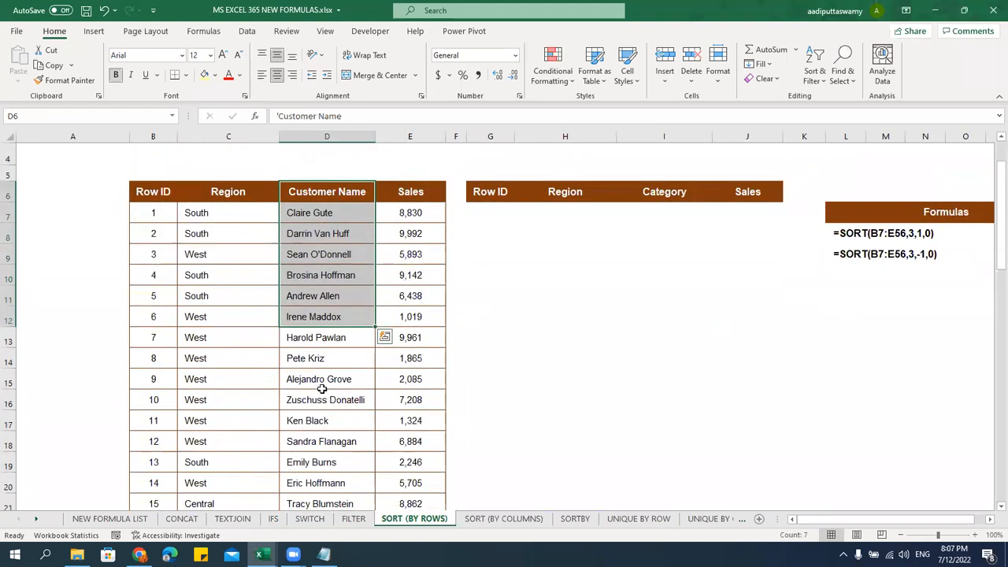
{"action": "left_click", "coordinate": [325, 396], "text": "shift"}
{"action": "key", "text": "ctrl+c"}
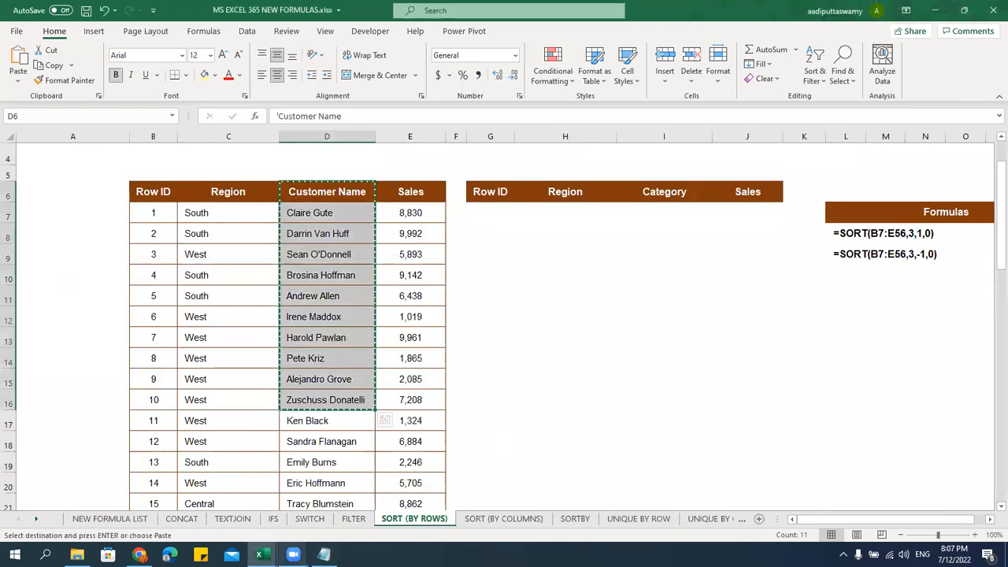
{"action": "left_click", "coordinate": [231, 554]}
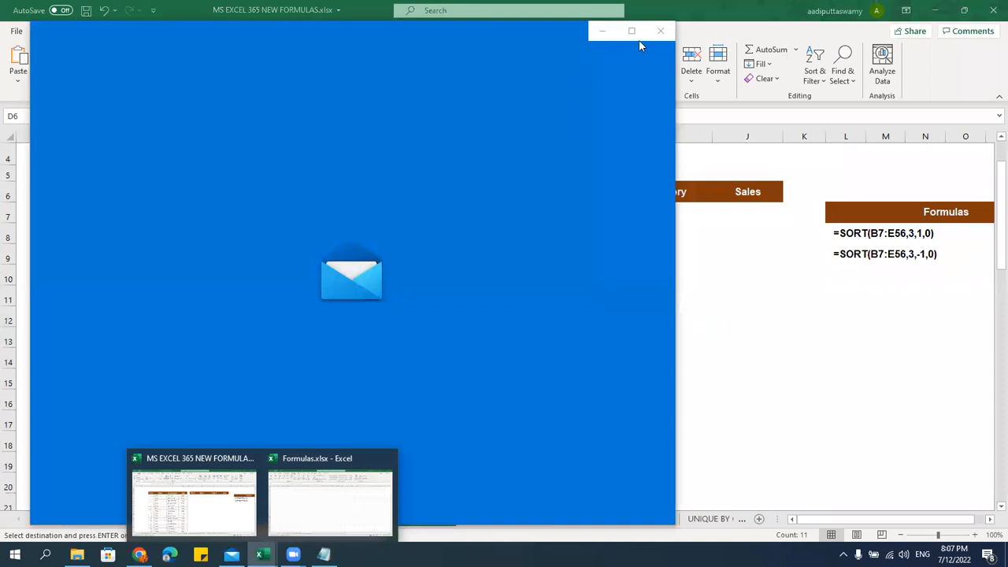
{"action": "left_click", "coordinate": [658, 31]}
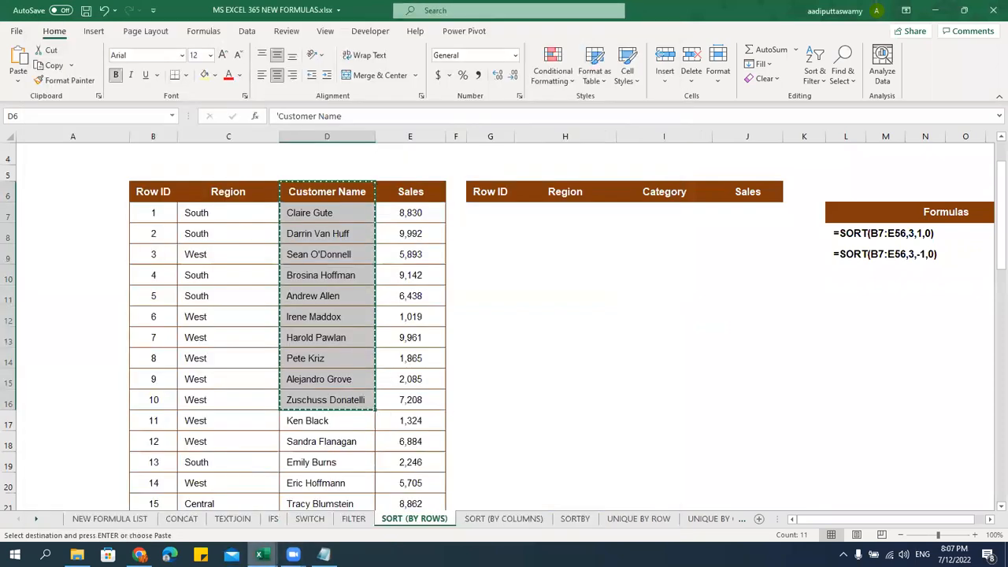
Paste the Customer Name list at D5 in Formulas.xlsx and AutoFit column D
{"action": "mouse_move", "coordinate": [262, 551]}
{"action": "left_click", "coordinate": [304, 513]}
{"action": "left_click", "coordinate": [185, 287]}
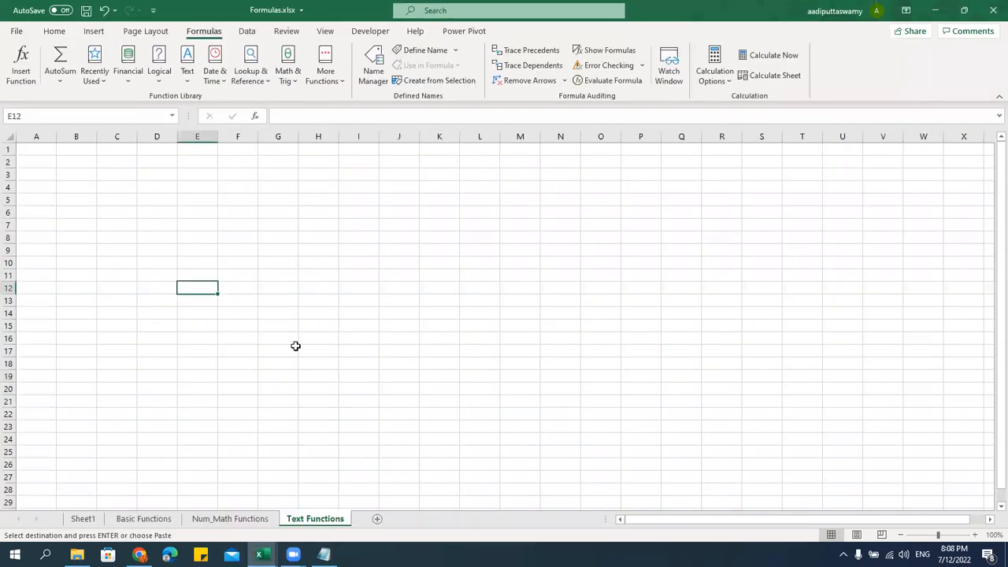
{"action": "scroll", "coordinate": [255, 302], "scroll_direction": "up", "scroll_amount": 1, "text": "ctrl"}
{"action": "key", "text": "Up"}
{"action": "key", "text": "Up"}
{"action": "key", "text": "Up"}
{"action": "key", "text": "Up"}
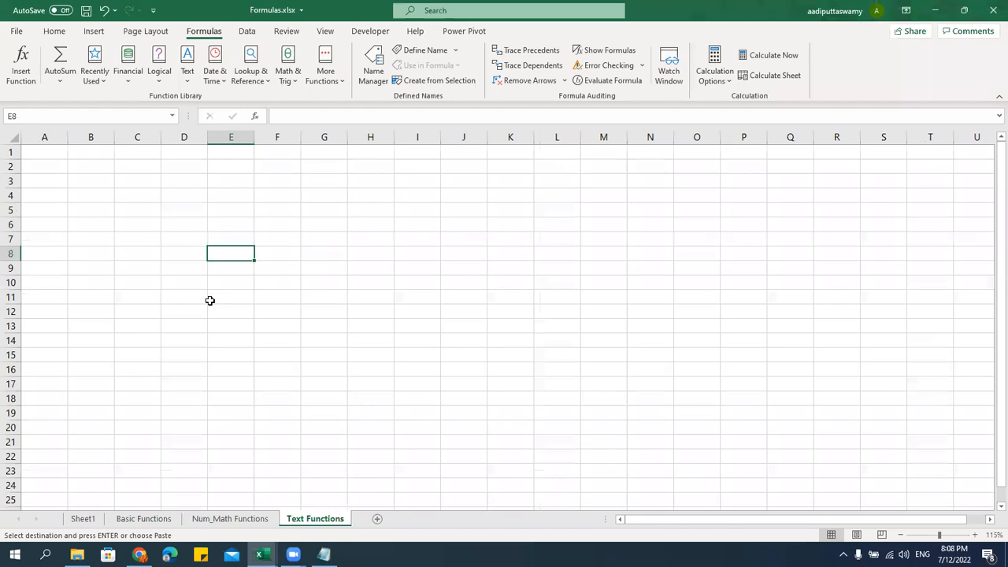
{"action": "left_click", "coordinate": [177, 207]}
{"action": "key", "text": "ctrl+v"}
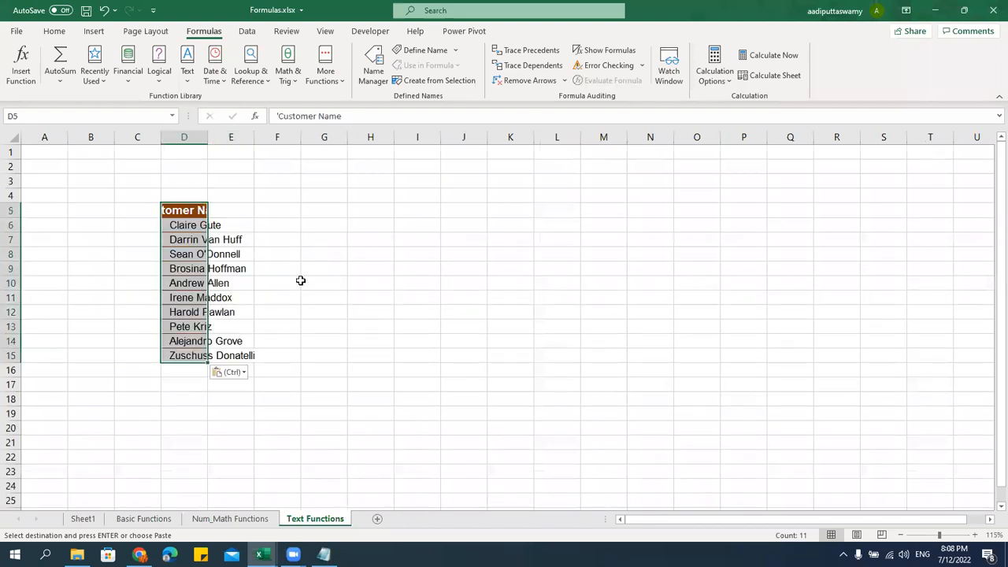
{"action": "double_click", "coordinate": [208, 137]}
{"action": "left_click", "coordinate": [299, 297]}
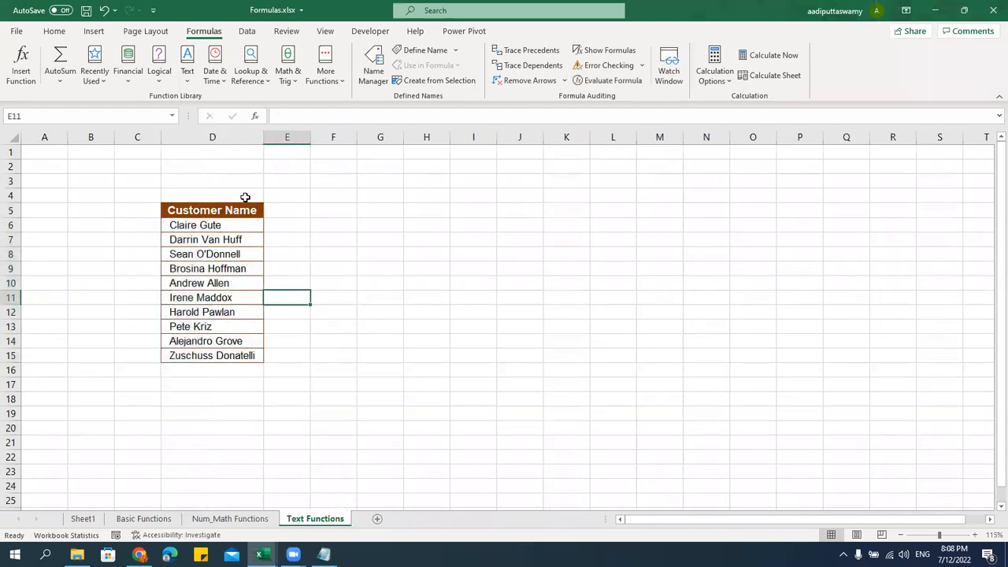
Hide the sheet gridlines and make rows 5 to 15 taller
{"action": "left_click", "coordinate": [325, 31]}
{"action": "left_click", "coordinate": [316, 75]}
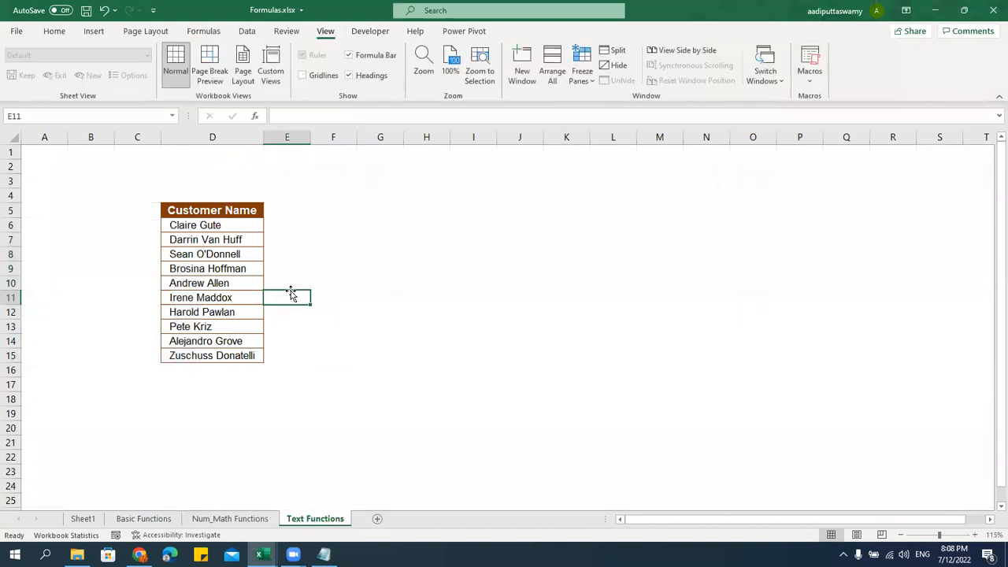
{"action": "left_click_drag", "start_coordinate": [229, 213], "coordinate": [238, 378]}
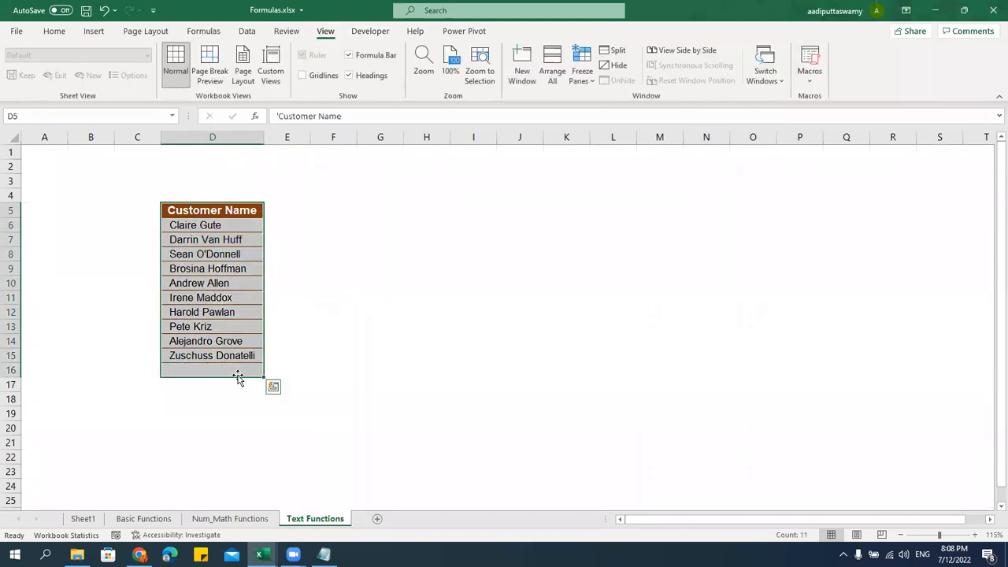
{"action": "left_click_drag", "start_coordinate": [8, 212], "coordinate": [11, 372]}
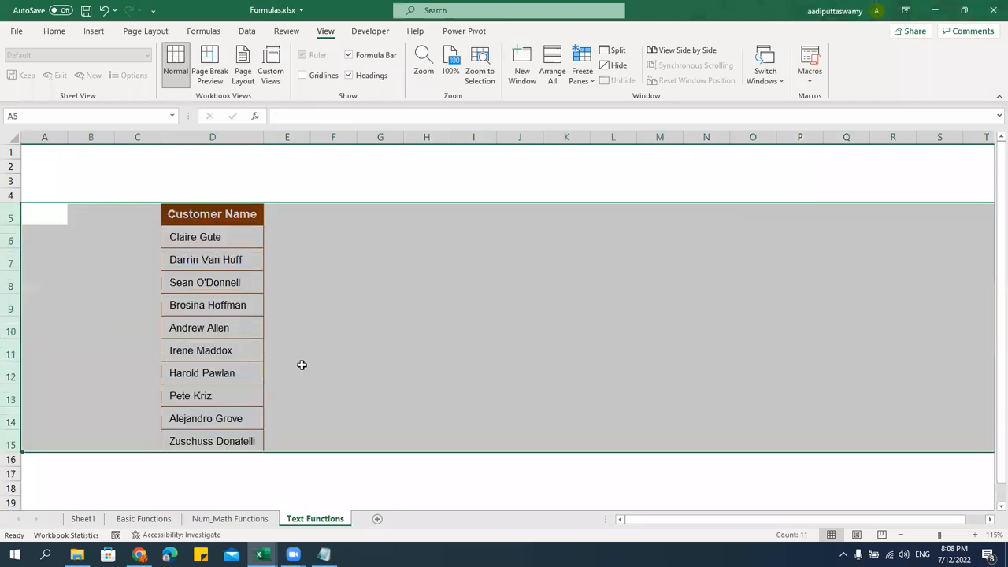
{"action": "left_click_drag", "start_coordinate": [16, 450], "coordinate": [11, 448]}
{"action": "left_click", "coordinate": [305, 314]}
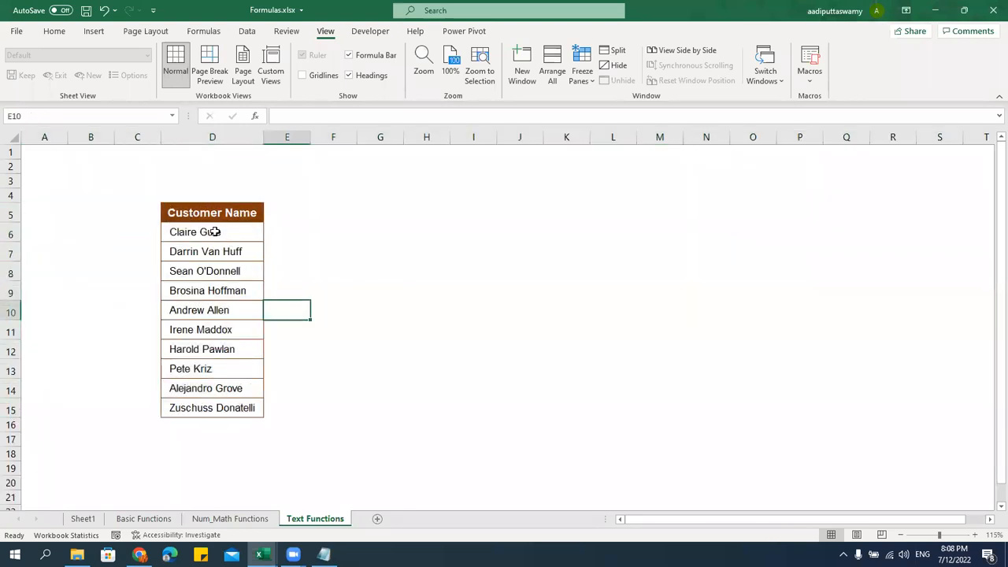
Enter the headings UPPER, LOWER and PROPER in E5:G5
{"action": "left_click", "coordinate": [292, 212]}
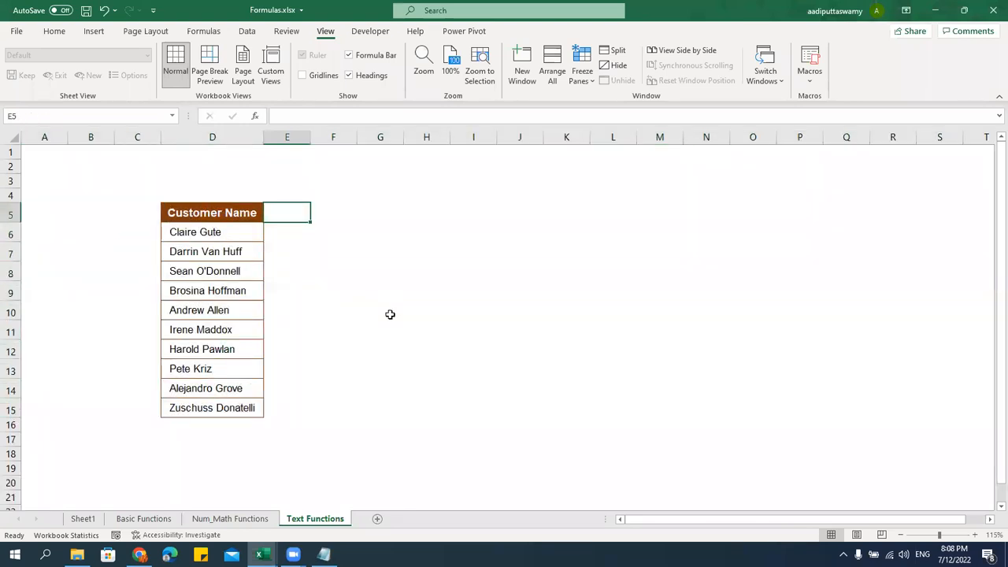
{"action": "type", "text": "upp"}
{"action": "key", "text": "BackSpace"}
{"action": "key", "text": "BackSpace"}
{"action": "key", "text": "BackSpace"}
{"action": "key", "text": "Caps_Lock"}
{"action": "type", "text": "UPPER"}
{"action": "key", "text": "Tab"}
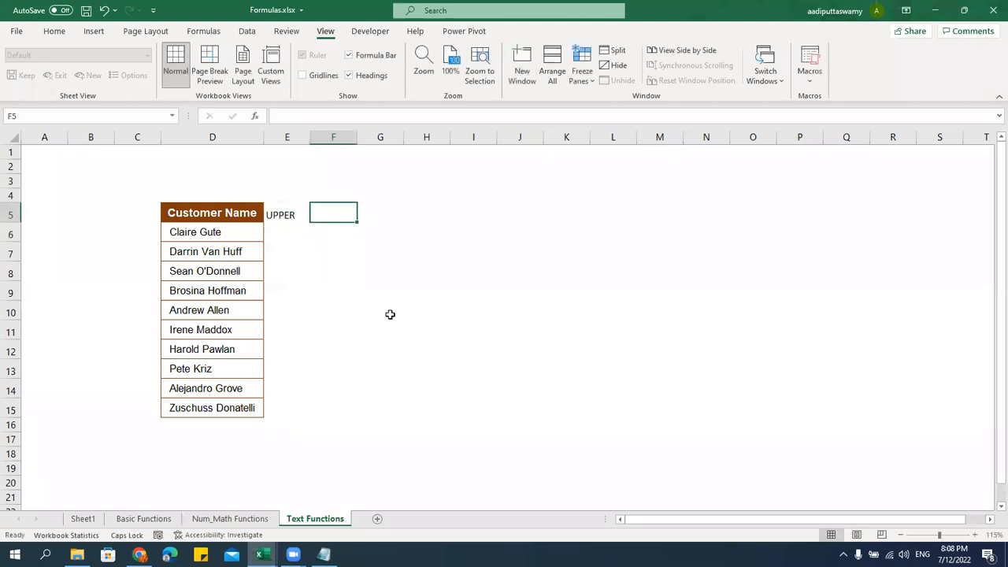
{"action": "type", "text": "LOWER"}
{"action": "key", "text": "Tab"}
{"action": "type", "text": "PROPER"}
{"action": "key", "text": "Return"}
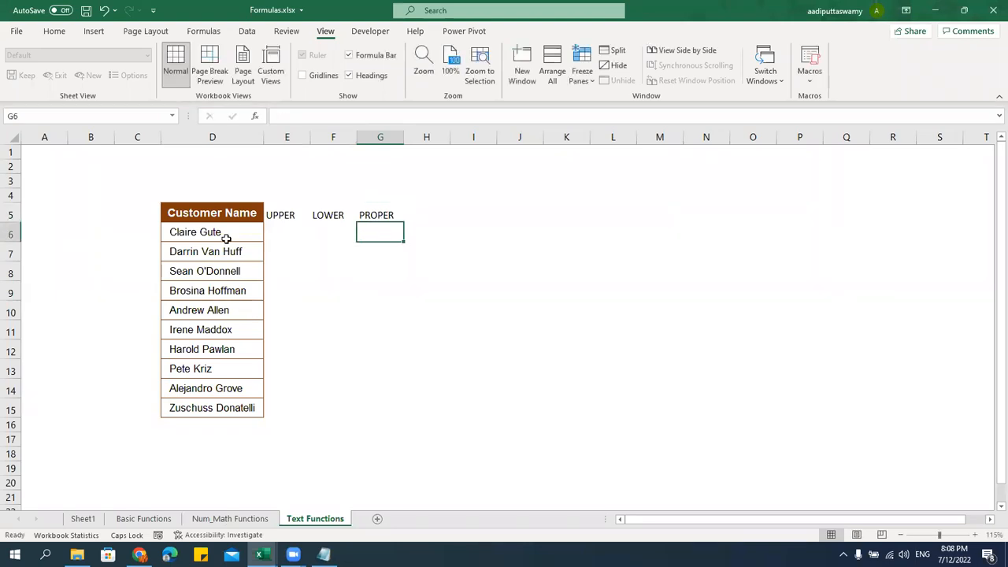
Copy column D's formatting and column width onto E5:G15 with Paste Special
{"action": "left_click_drag", "start_coordinate": [229, 221], "coordinate": [265, 405]}
{"action": "key", "text": "ctrl+c"}
{"action": "left_click_drag", "start_coordinate": [274, 214], "coordinate": [397, 407]}
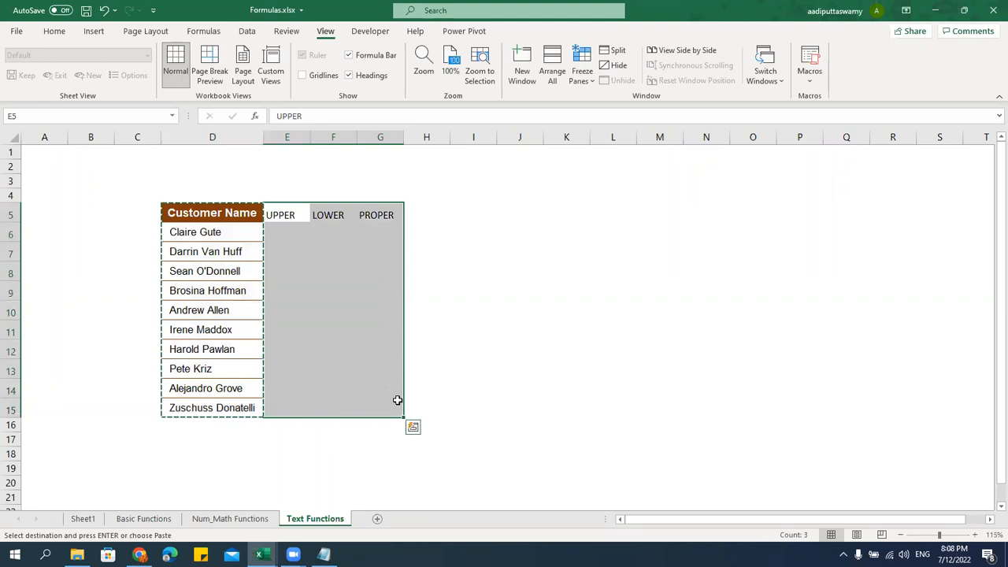
{"action": "key", "text": "ctrl+alt+v"}
{"action": "key", "text": "t"}
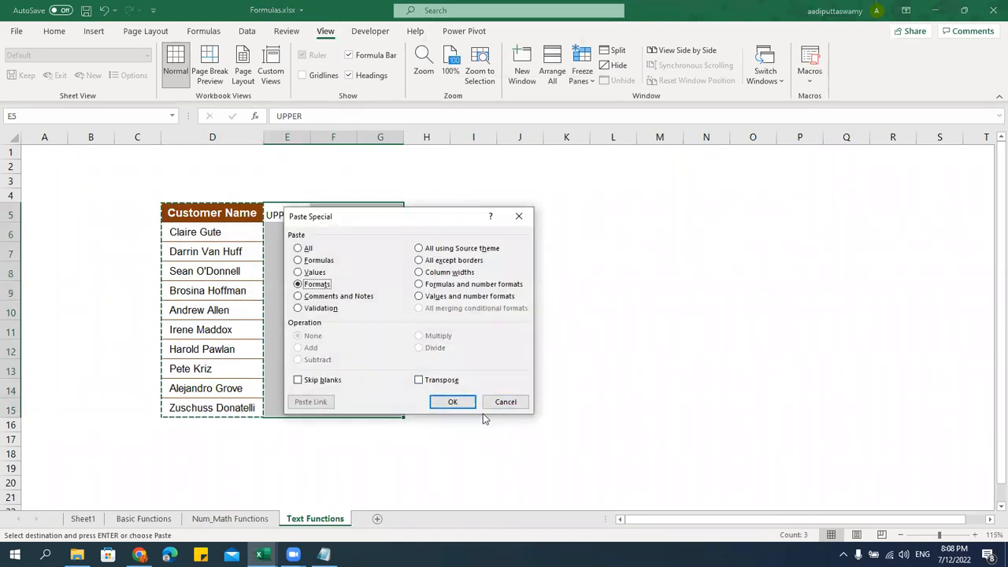
{"action": "left_click", "coordinate": [456, 400]}
{"action": "key", "text": "ctrl+alt+v"}
{"action": "key", "text": "w"}
{"action": "left_click", "coordinate": [456, 400]}
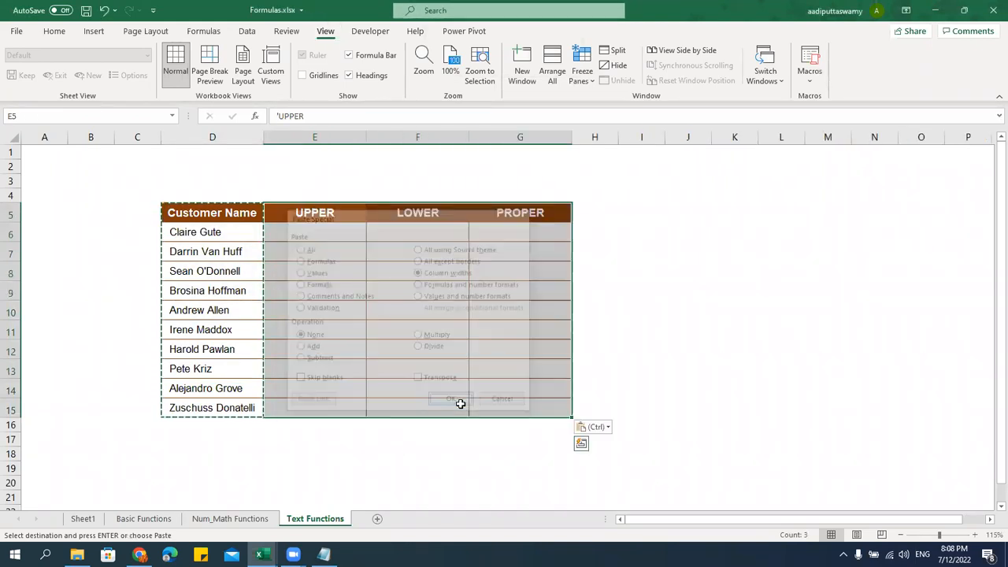
{"action": "key", "text": "Escape"}
{"action": "left_click", "coordinate": [355, 293]}
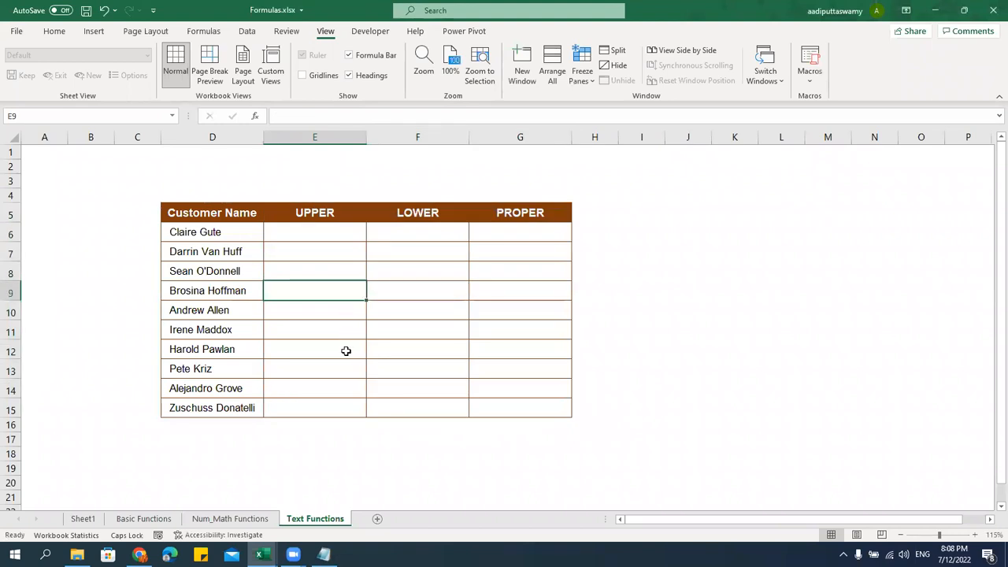
Enter =UPPER(D6) in E6
{"action": "left_click_drag", "start_coordinate": [236, 233], "coordinate": [247, 404]}
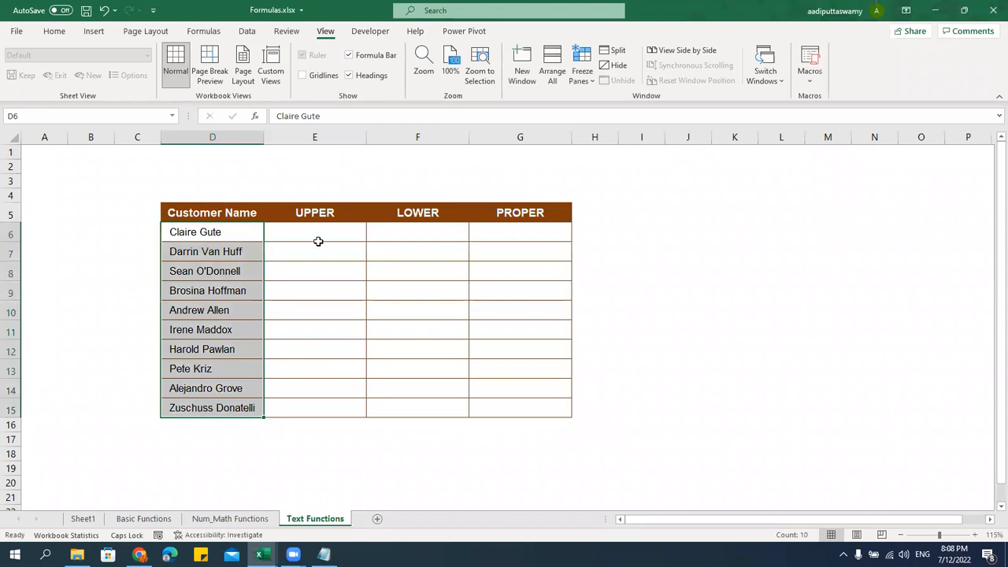
{"action": "left_click", "coordinate": [317, 216]}
{"action": "left_click", "coordinate": [420, 209]}
{"action": "left_click", "coordinate": [533, 212]}
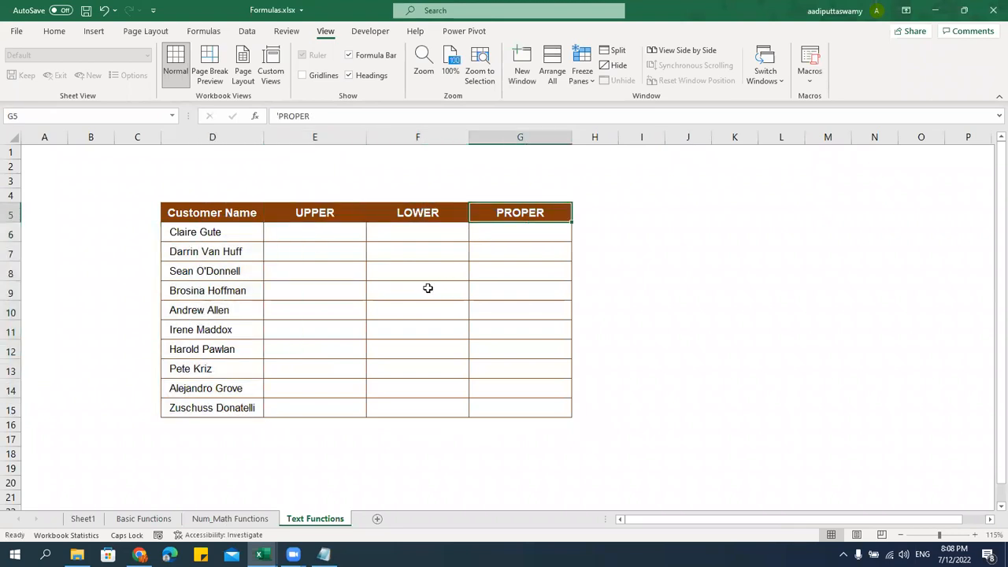
{"action": "left_click", "coordinate": [354, 236]}
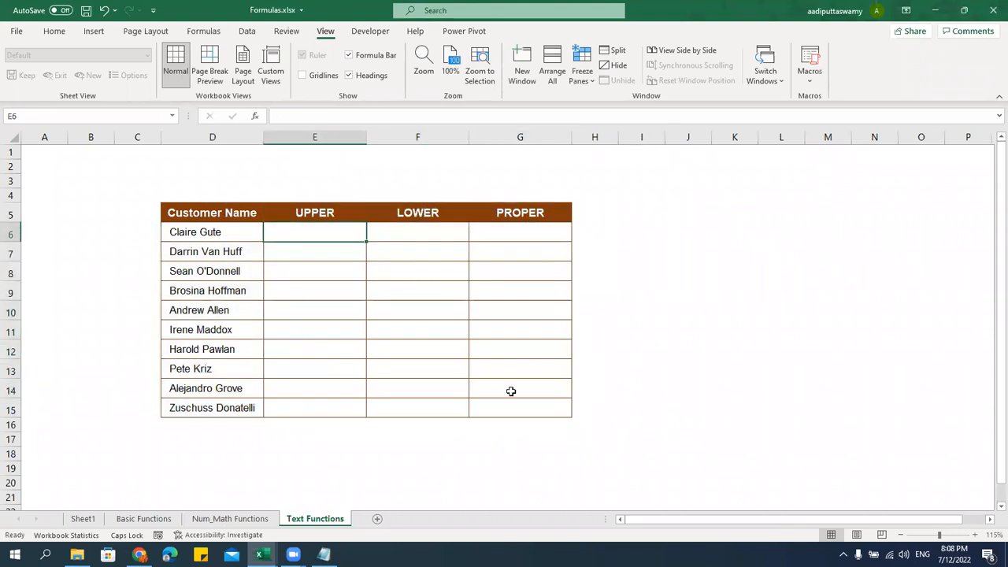
{"action": "type", "text": "=UPPER("}
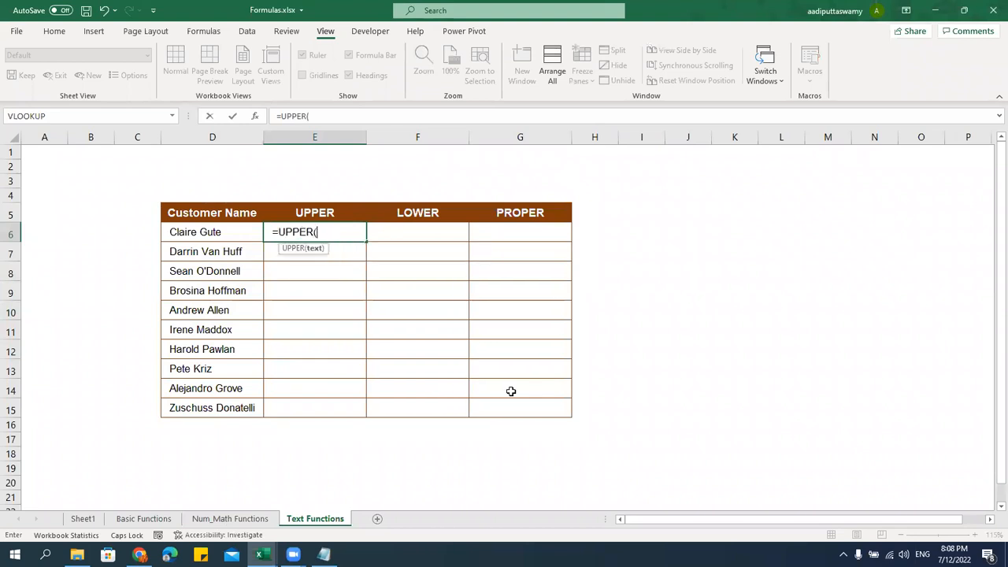
{"action": "left_click", "coordinate": [224, 237]}
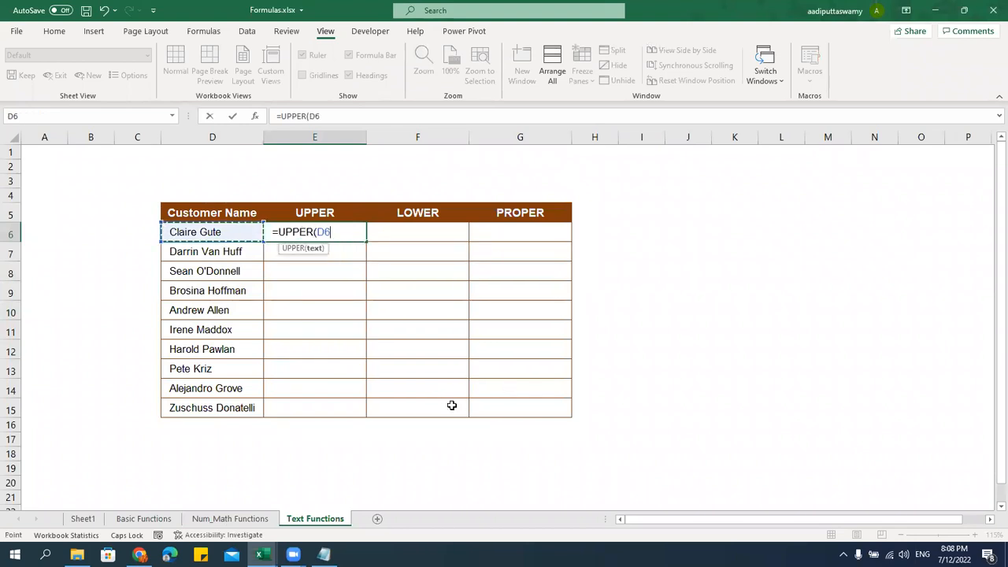
{"action": "key", "text": "Return"}
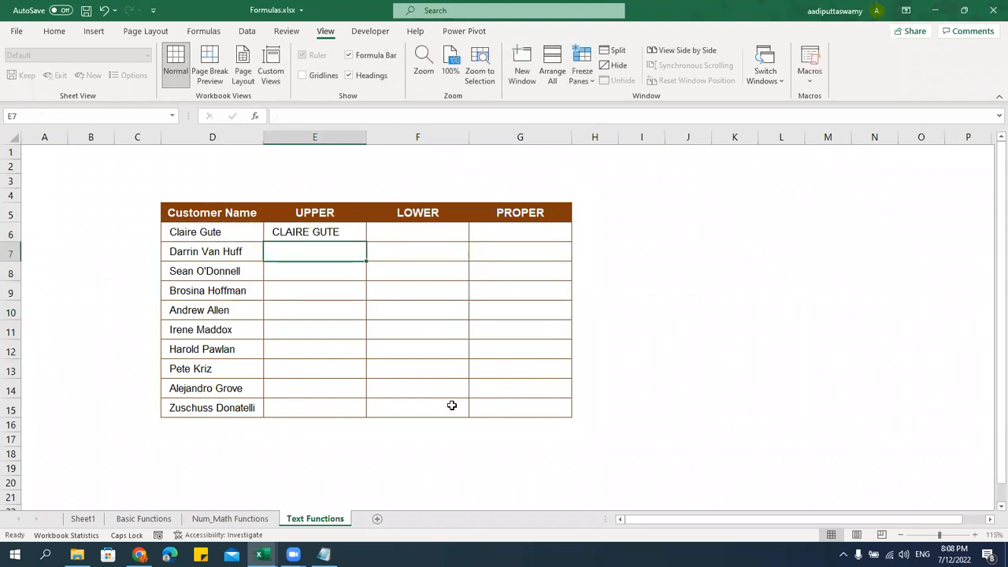
Fill the UPPER formula down to E15 and AutoFit column E
{"action": "left_click", "coordinate": [203, 241]}
{"action": "left_click", "coordinate": [310, 238]}
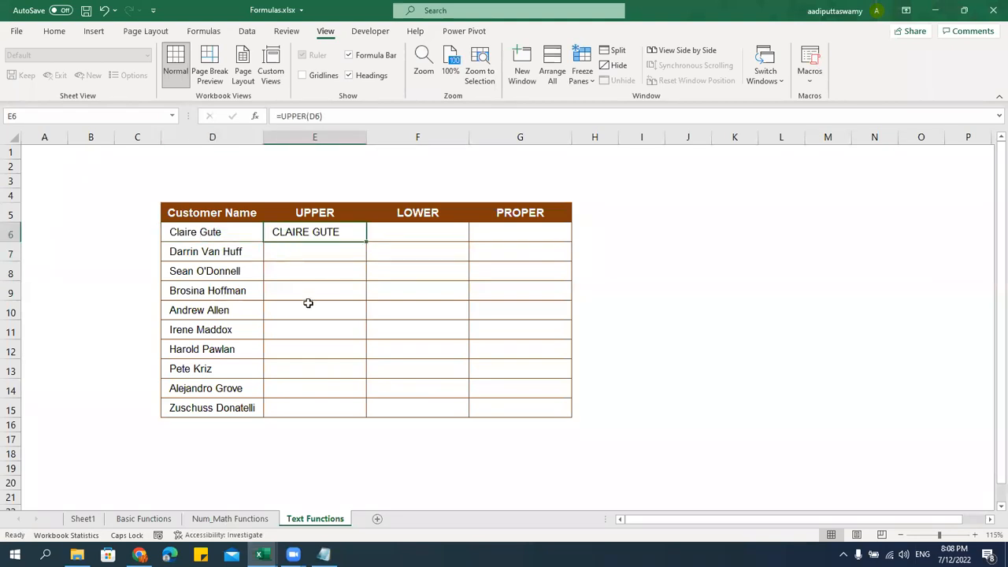
{"action": "left_click_drag", "start_coordinate": [369, 245], "coordinate": [366, 411]}
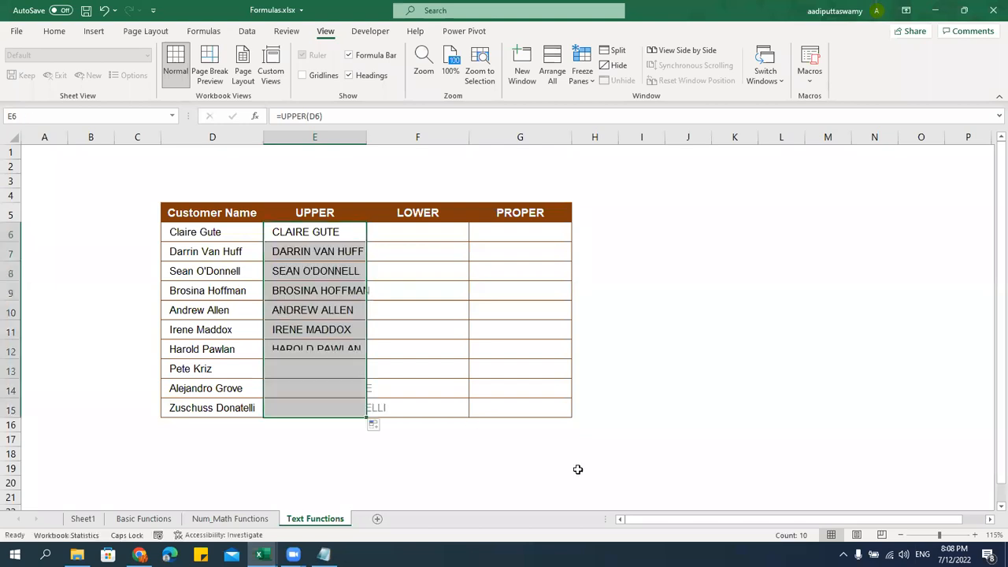
{"action": "double_click", "coordinate": [367, 137]}
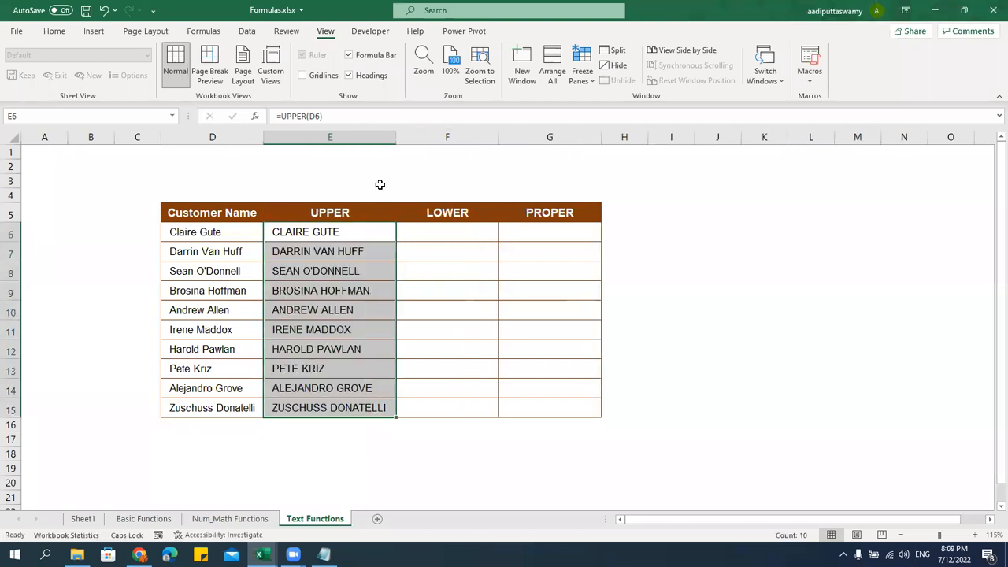
{"action": "left_click_drag", "start_coordinate": [358, 230], "coordinate": [354, 408]}
{"action": "left_click", "coordinate": [448, 233]}
Enter =LOWER(D6) in F6 and fill it down to F15
{"action": "type", "text": "=LOWER("}
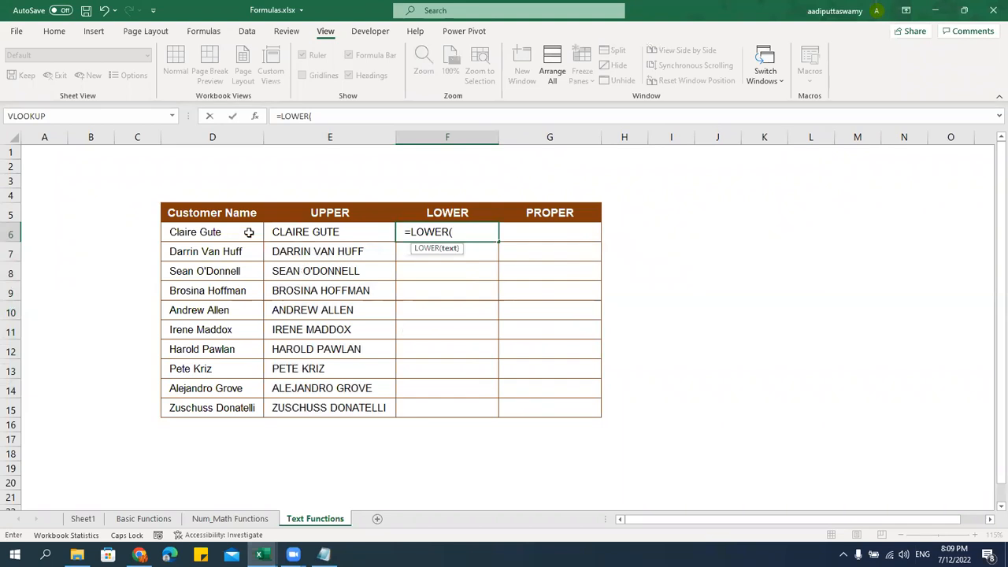
{"action": "left_click", "coordinate": [249, 232]}
{"action": "key", "text": "Return"}
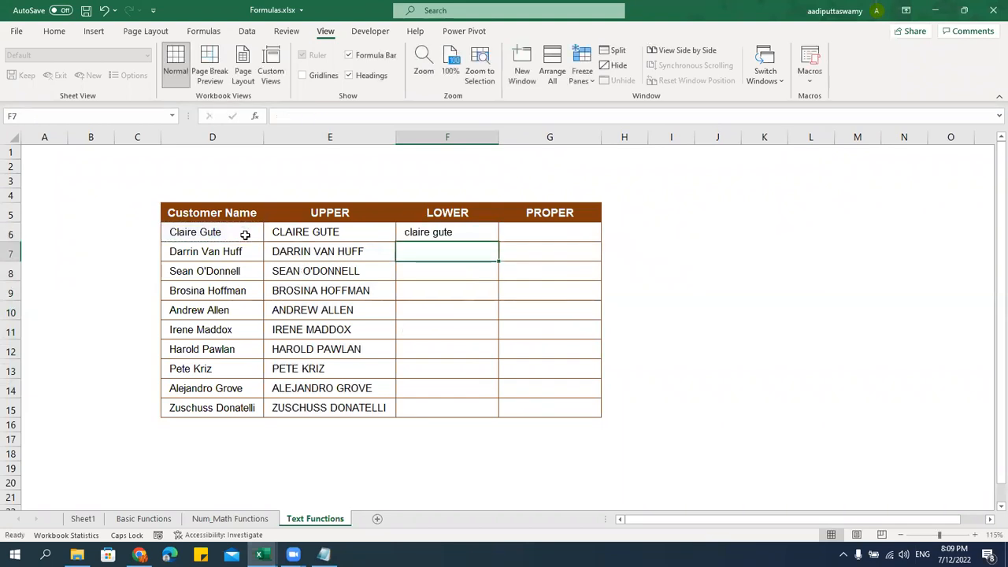
{"action": "left_click", "coordinate": [385, 225]}
{"action": "left_click", "coordinate": [480, 237]}
{"action": "left_click_drag", "start_coordinate": [498, 242], "coordinate": [483, 408]}
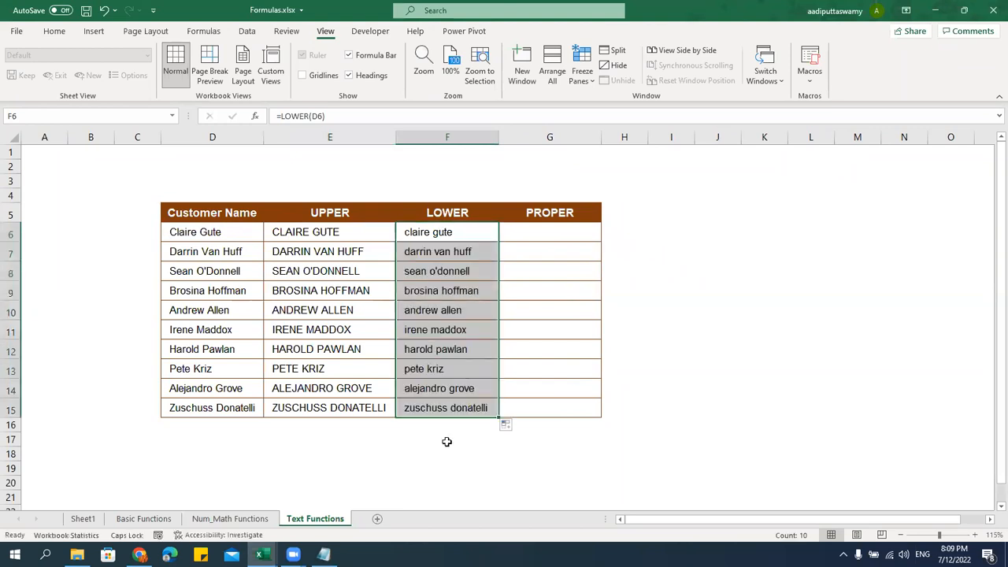
{"action": "double_click", "coordinate": [453, 230]}
{"action": "key", "text": "Escape"}
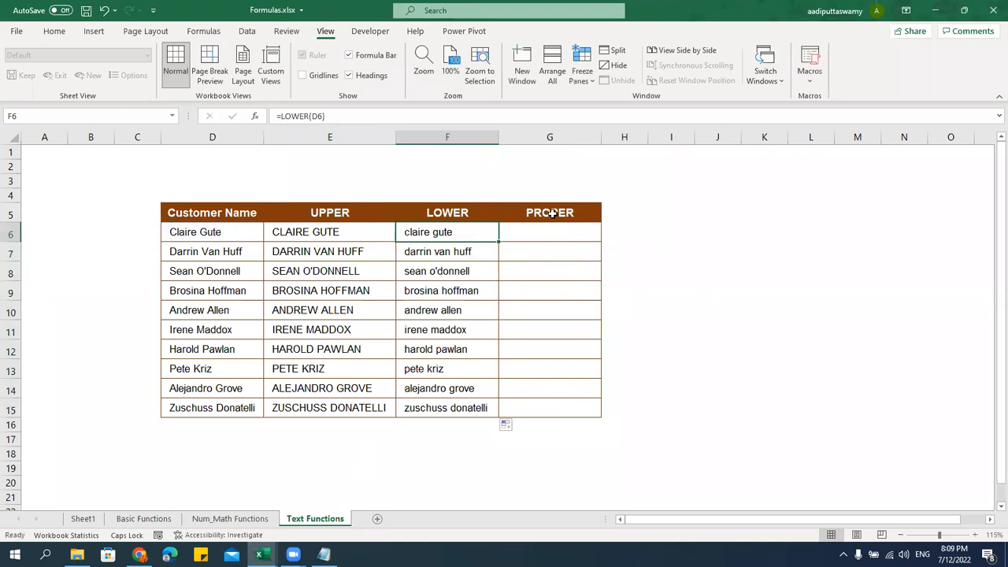
{"action": "left_click", "coordinate": [549, 230]}
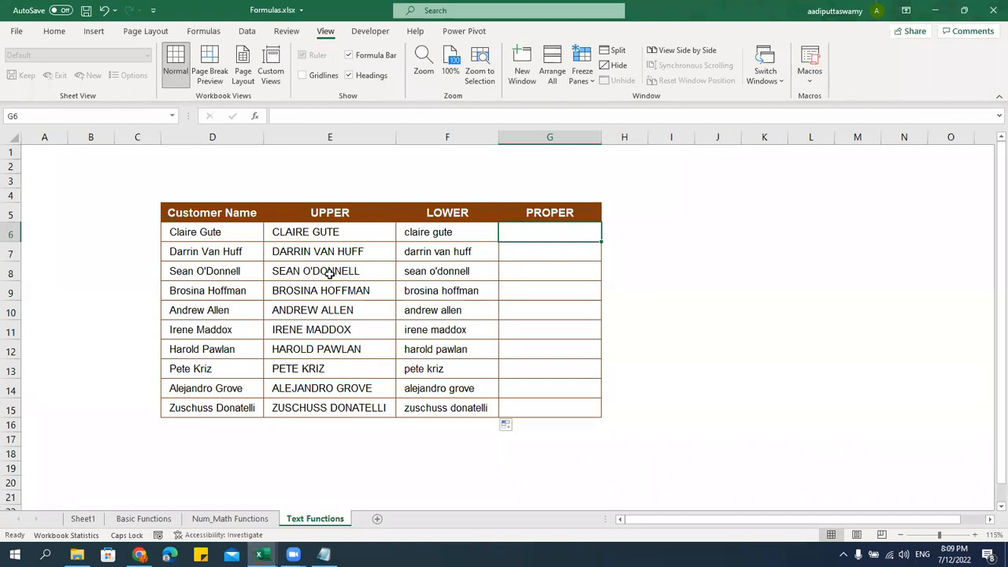
Enter a first PROPER formula in G6 referencing D6
{"action": "type", "text": "="}
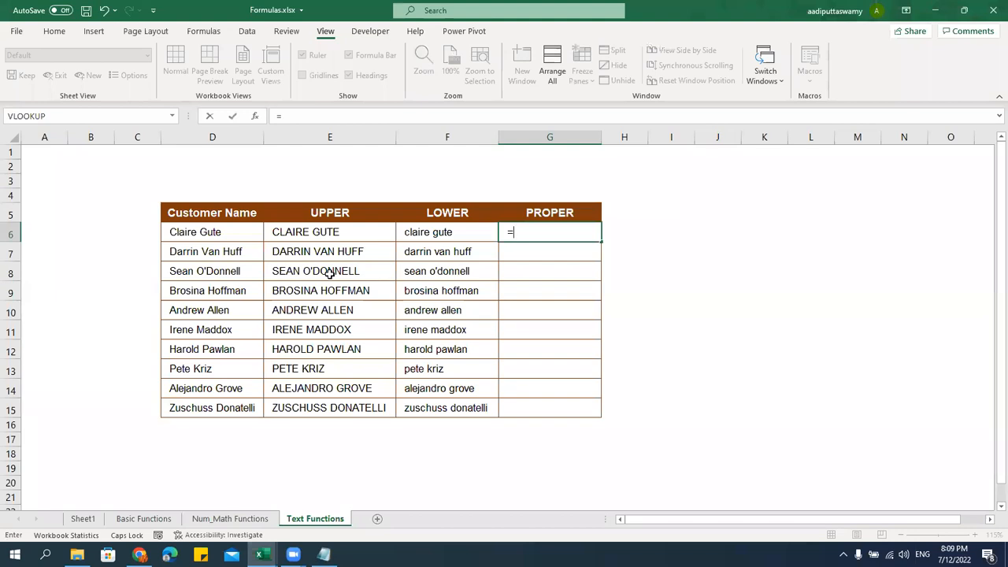
{"action": "type", "text": "PROPER("}
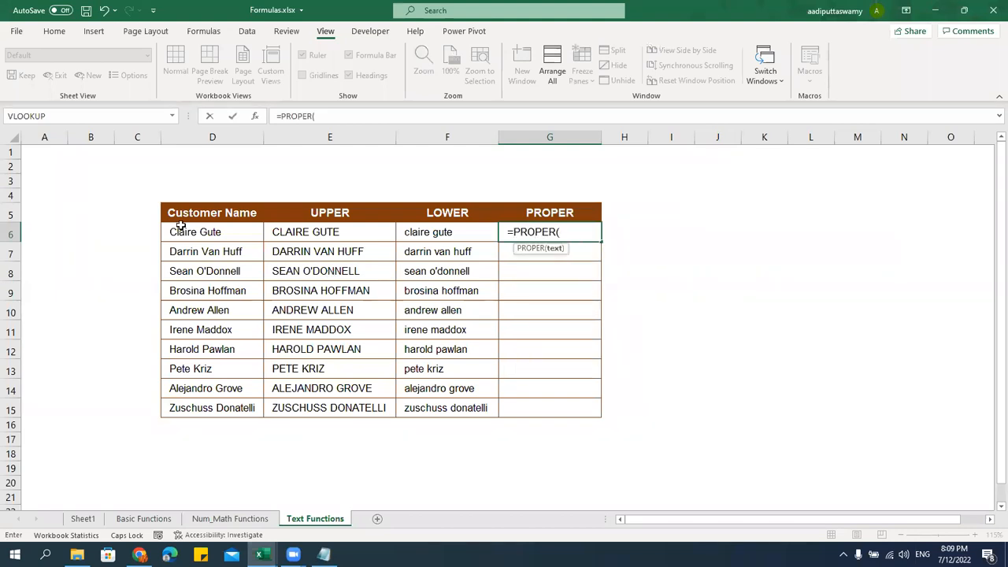
{"action": "left_click", "coordinate": [181, 225]}
{"action": "key", "text": "Return"}
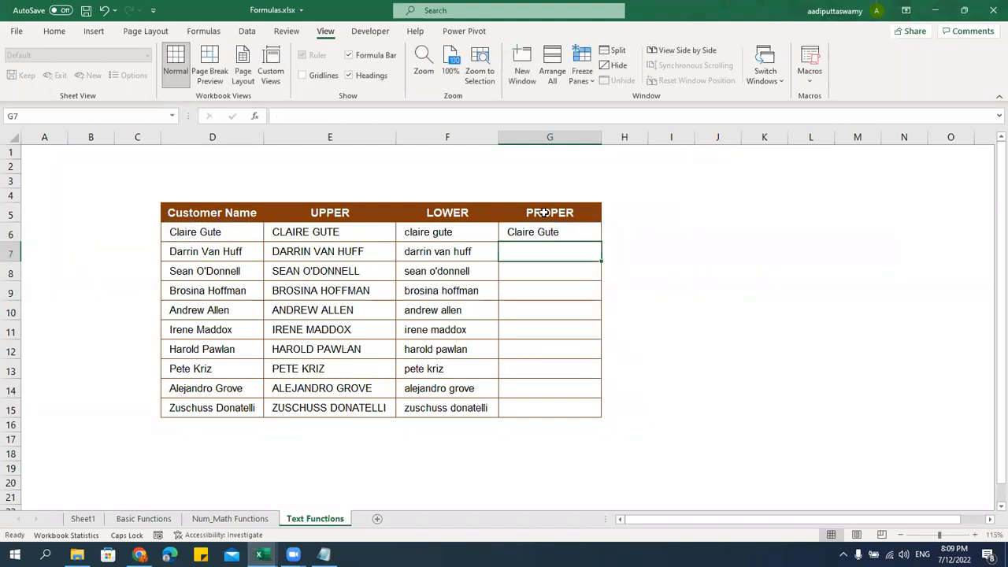
{"action": "left_click", "coordinate": [554, 235]}
{"action": "left_click_drag", "start_coordinate": [448, 237], "coordinate": [468, 407]}
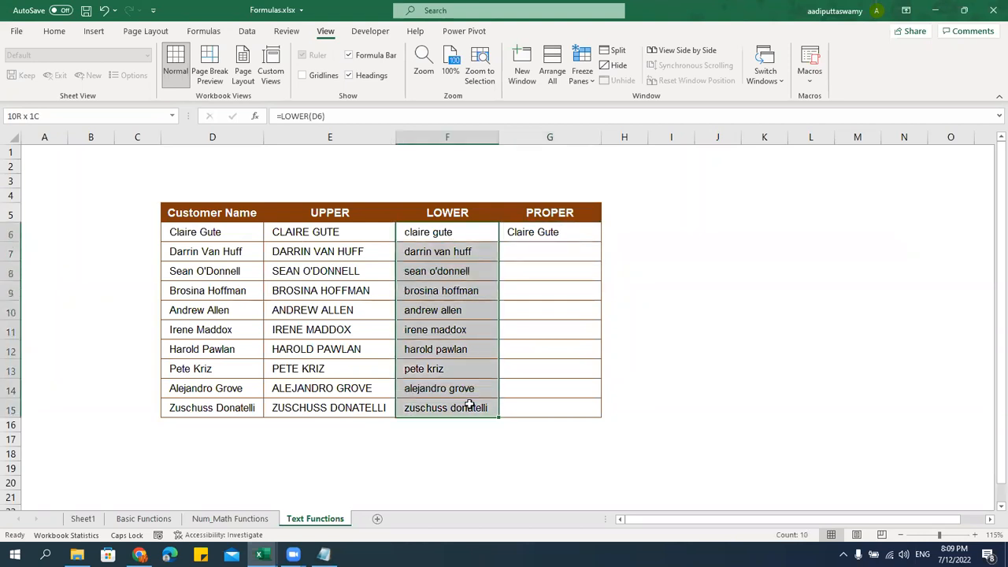
Rewrite G6 as =PROPER(F6) and fill it down to G15
{"action": "left_click", "coordinate": [533, 232]}
{"action": "type", "text": "=PROPER("}
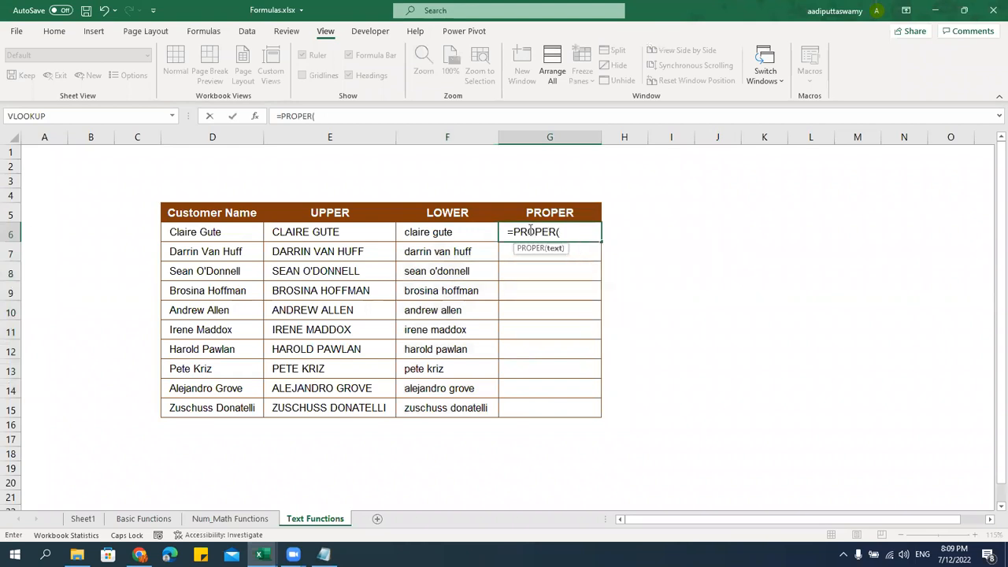
{"action": "left_click", "coordinate": [422, 235]}
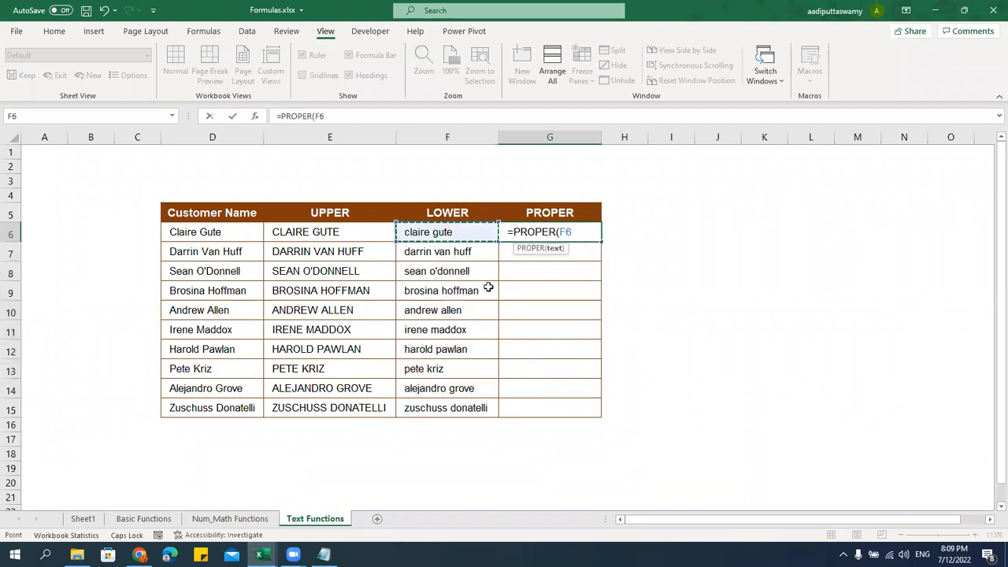
{"action": "type", "text": ")"}
{"action": "key", "text": "Return"}
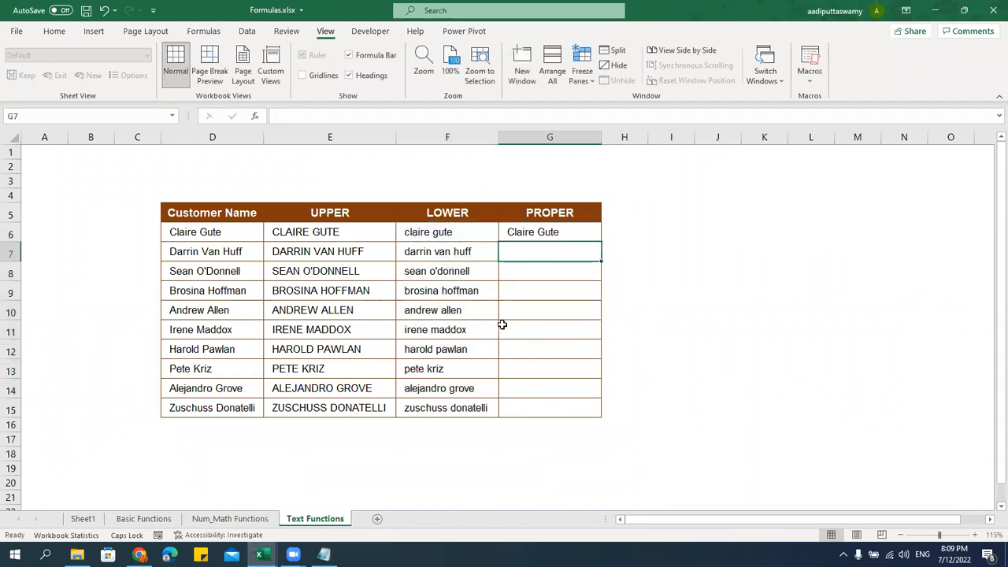
{"action": "left_click", "coordinate": [586, 231]}
{"action": "left_click_drag", "start_coordinate": [601, 241], "coordinate": [605, 415]}
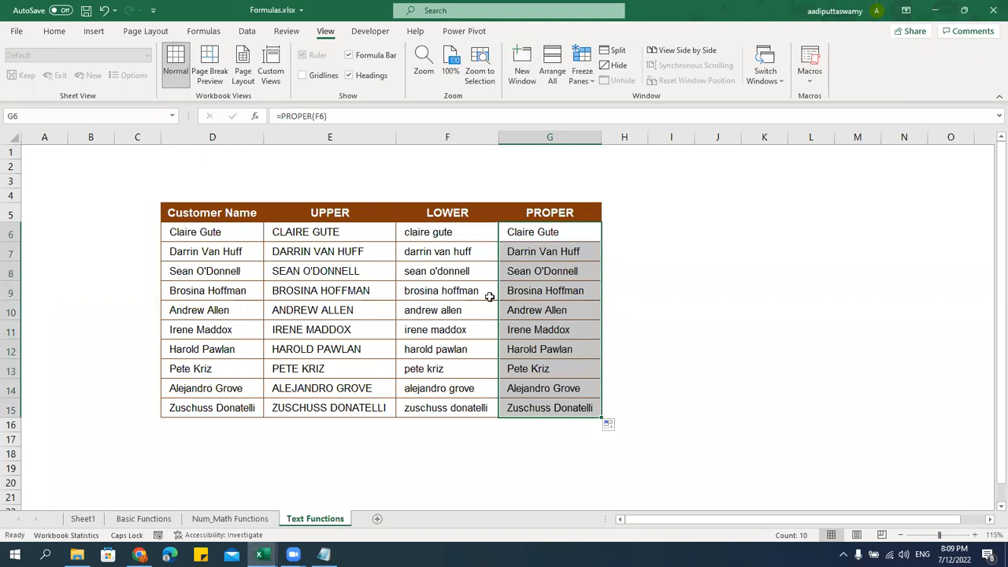
{"action": "left_click_drag", "start_coordinate": [463, 235], "coordinate": [455, 406]}
{"action": "left_click_drag", "start_coordinate": [564, 237], "coordinate": [551, 408]}
{"action": "left_click", "coordinate": [371, 216]}
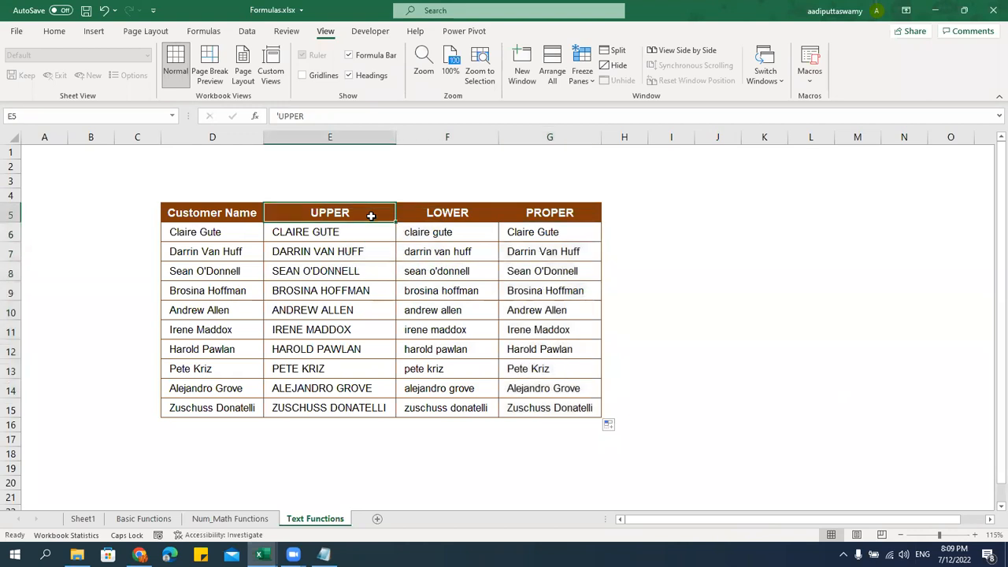
{"action": "left_click", "coordinate": [432, 213]}
{"action": "left_click", "coordinate": [542, 214]}
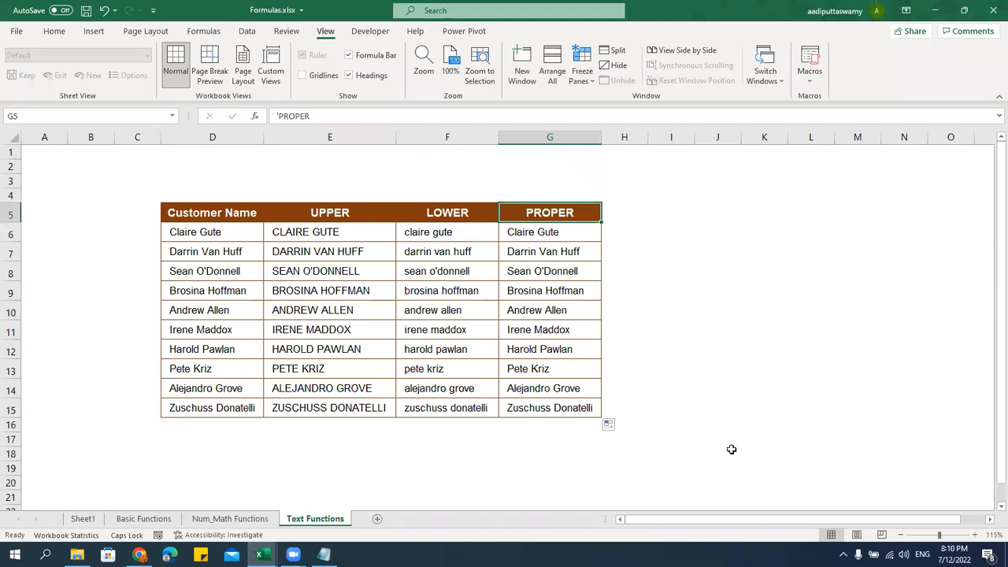
{"action": "left_click", "coordinate": [323, 554]}
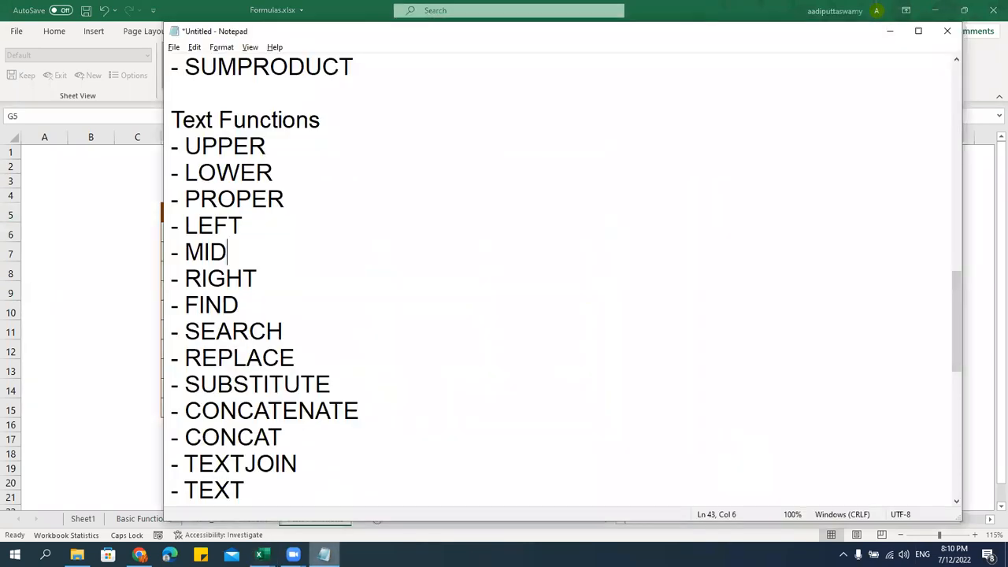
{"action": "left_click_drag", "start_coordinate": [172, 238], "coordinate": [260, 280]}
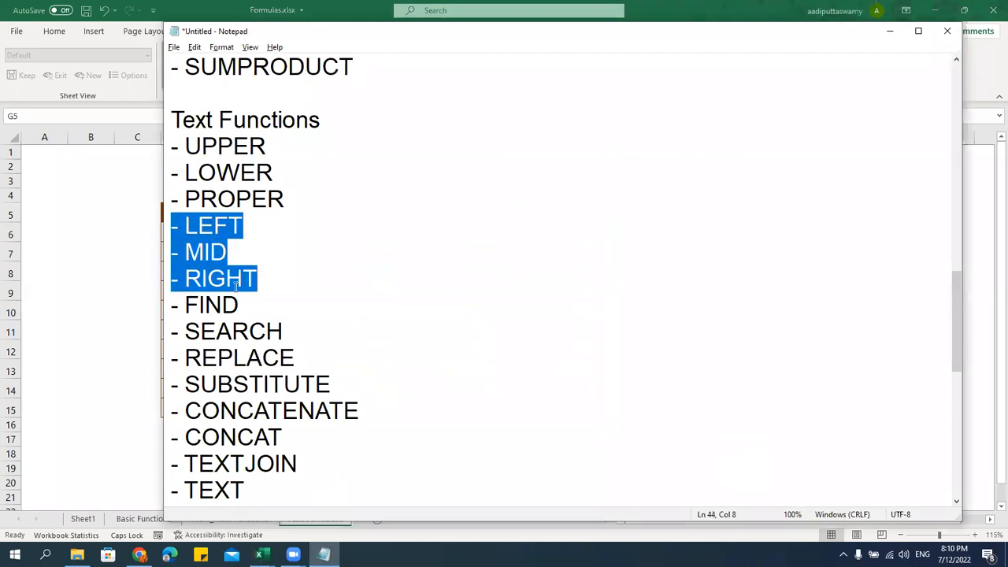
{"action": "left_click", "coordinate": [117, 288]}
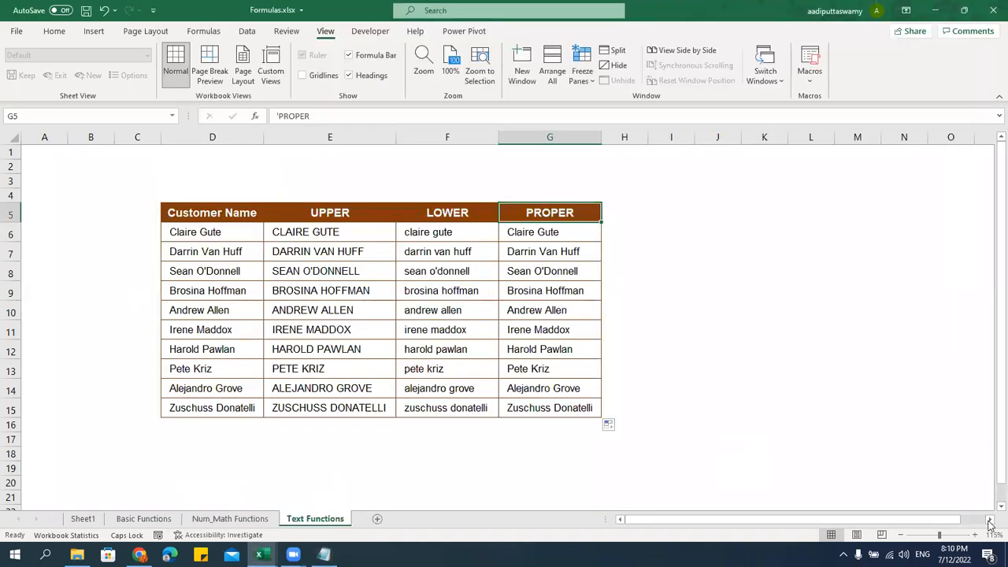
{"action": "left_click", "coordinate": [990, 520]}
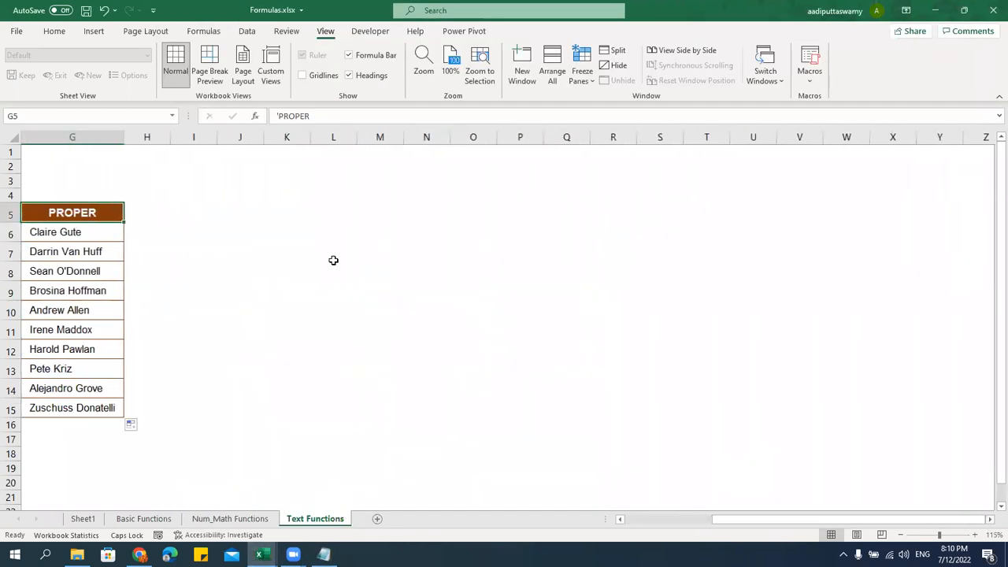
Copy the category codes D7:D16 from the IFS sheet of MS EXCEL 365 NEW FORMULAS.xlsx
{"action": "left_click", "coordinate": [307, 230]}
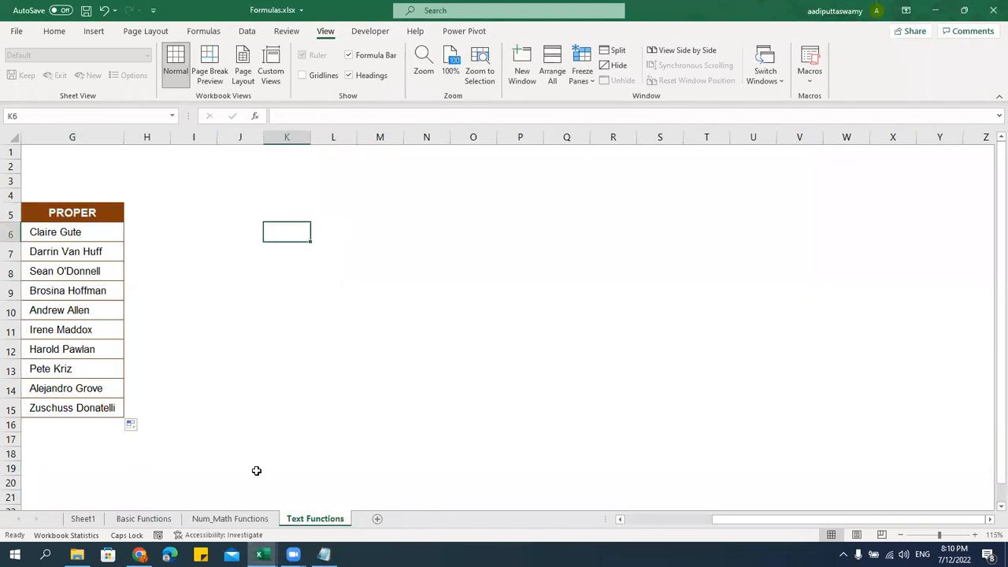
{"action": "left_click", "coordinate": [260, 554]}
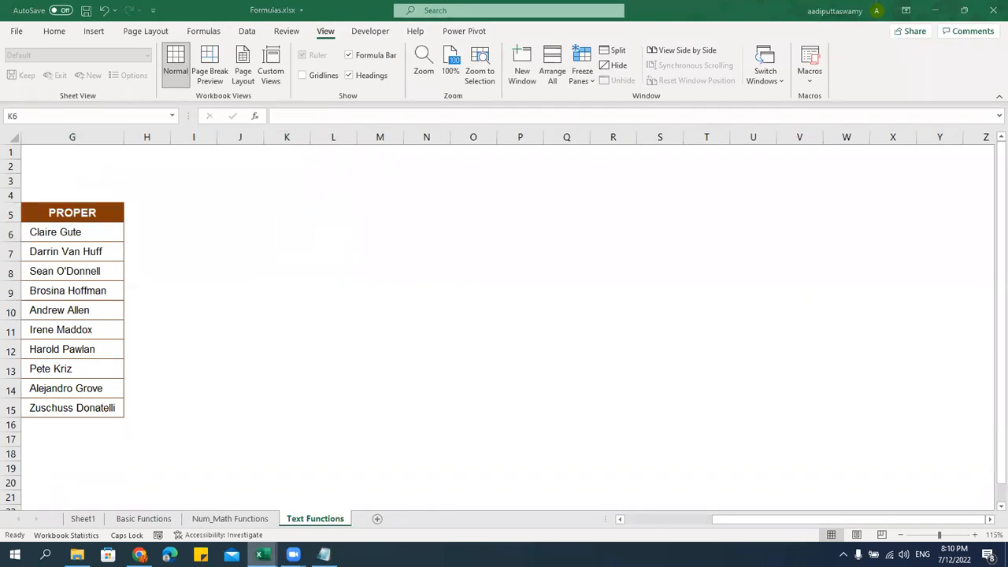
{"action": "left_click", "coordinate": [231, 526]}
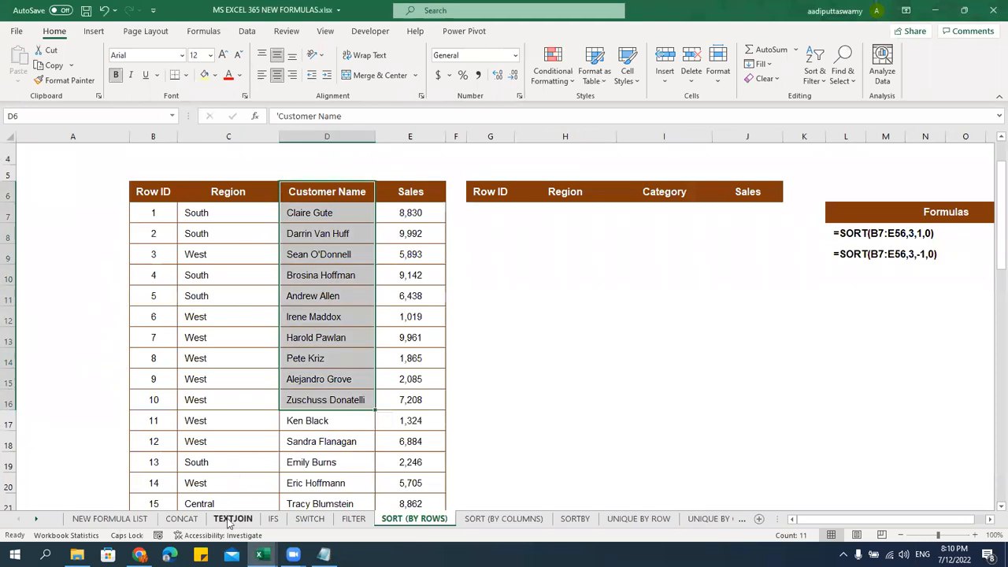
{"action": "left_click", "coordinate": [272, 518]}
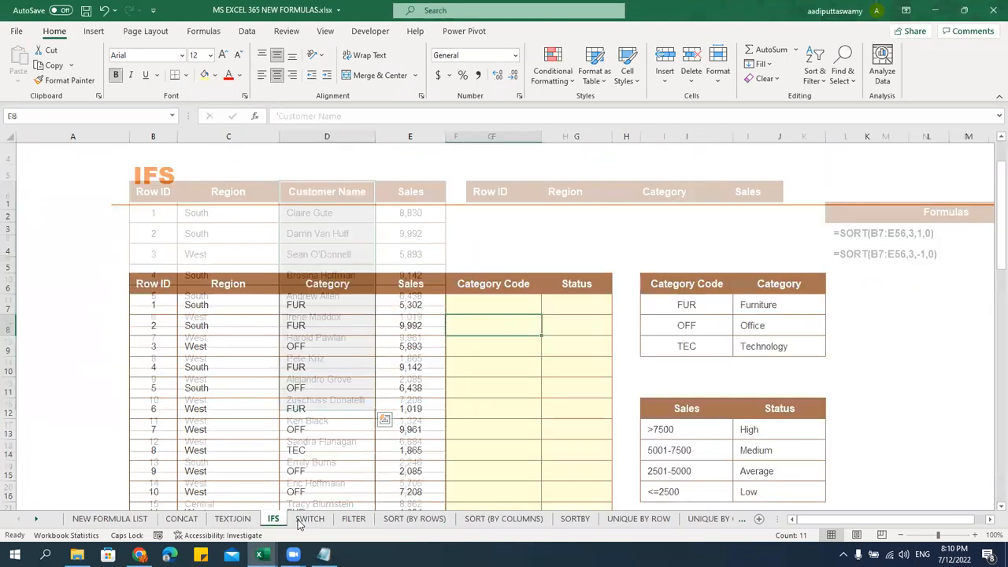
{"action": "left_click", "coordinate": [324, 312]}
{"action": "scroll", "coordinate": [338, 333], "scroll_direction": "down", "scroll_amount": 2}
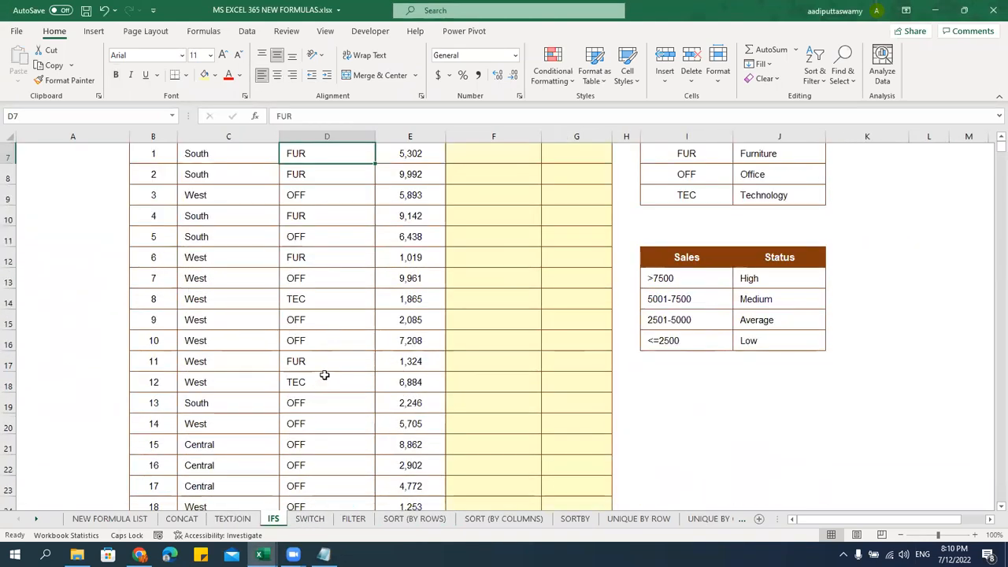
{"action": "left_click", "coordinate": [322, 345], "text": "shift"}
{"action": "key", "text": "ctrl+c"}
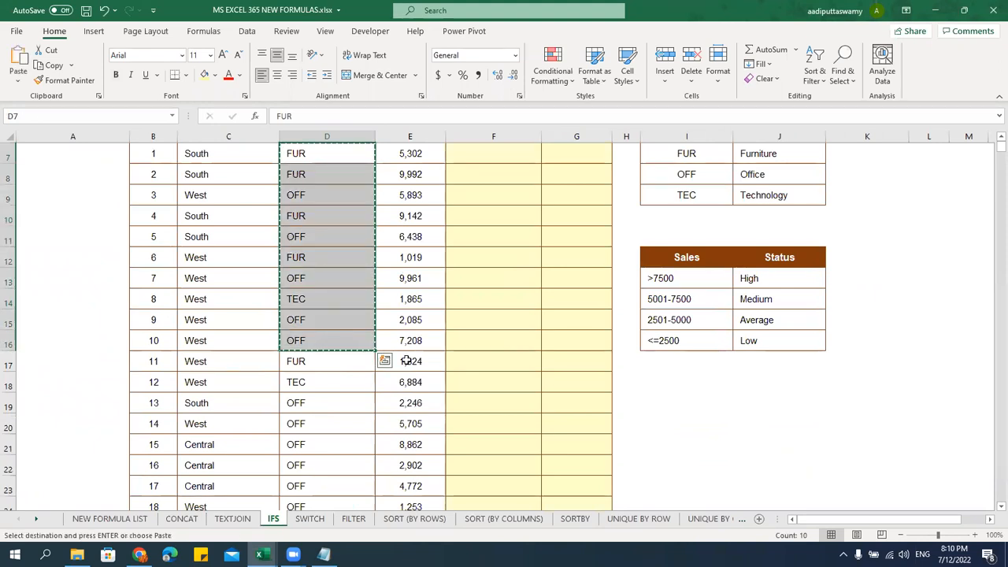
Paste the category codes into K6:K15 of Text Functions and widen column K
{"action": "key", "text": "alt+Tab"}
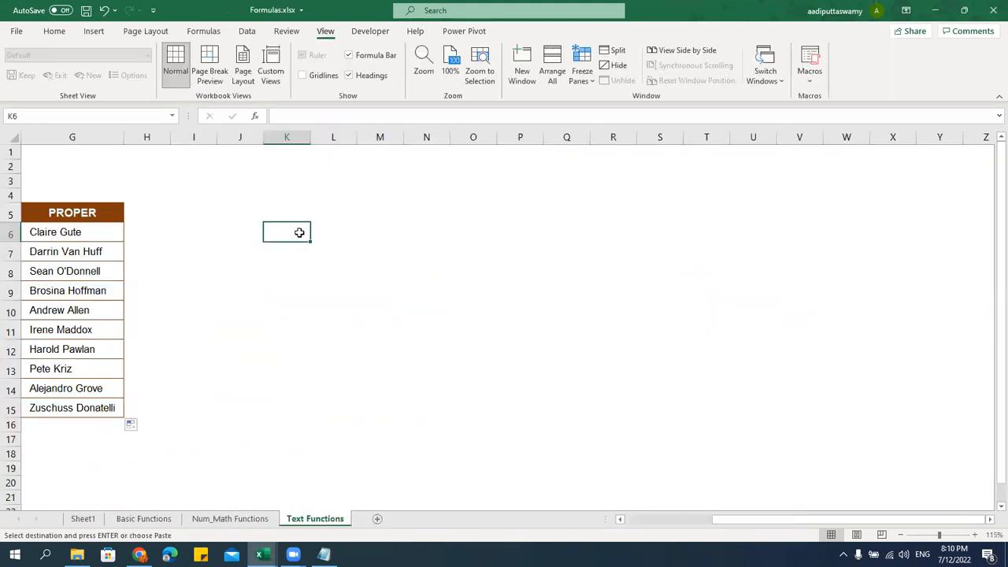
{"action": "key", "text": "ctrl+v"}
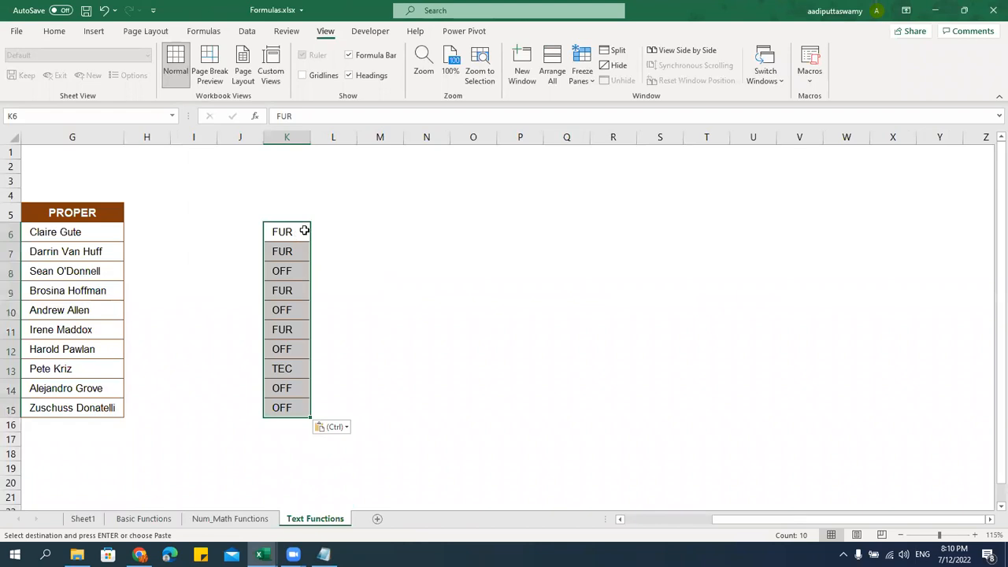
{"action": "left_click_drag", "start_coordinate": [312, 147], "coordinate": [317, 145]}
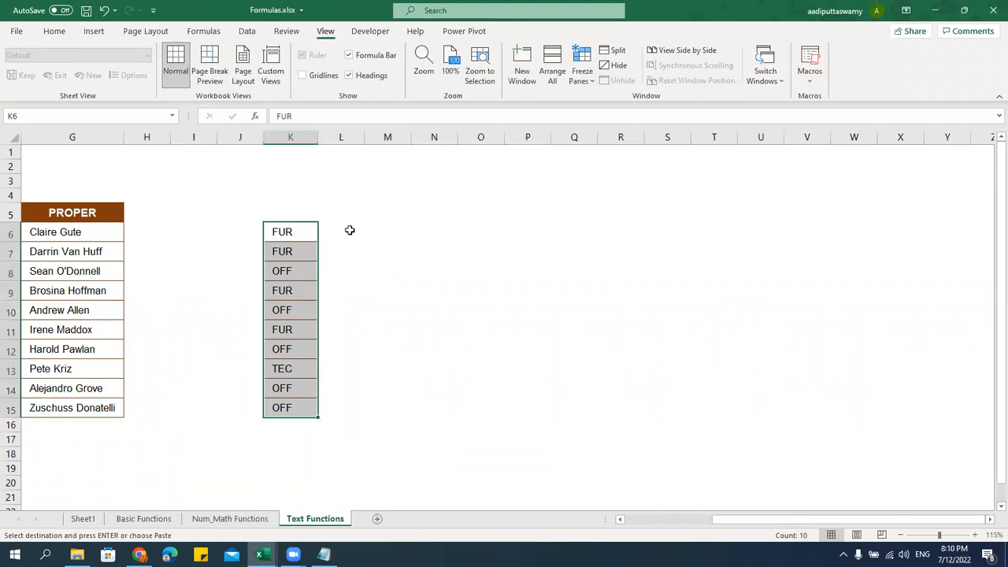
{"action": "left_click", "coordinate": [349, 232]}
Fill L6:L15 with the years 2022 through 2031 from a 2022/2023 series
{"action": "type", "text": "="}
{"action": "key", "text": "Left"}
{"action": "key", "text": "Escape"}
{"action": "type", "text": "20"}
{"action": "key", "text": "Return"}
{"action": "type", "text": "202"}
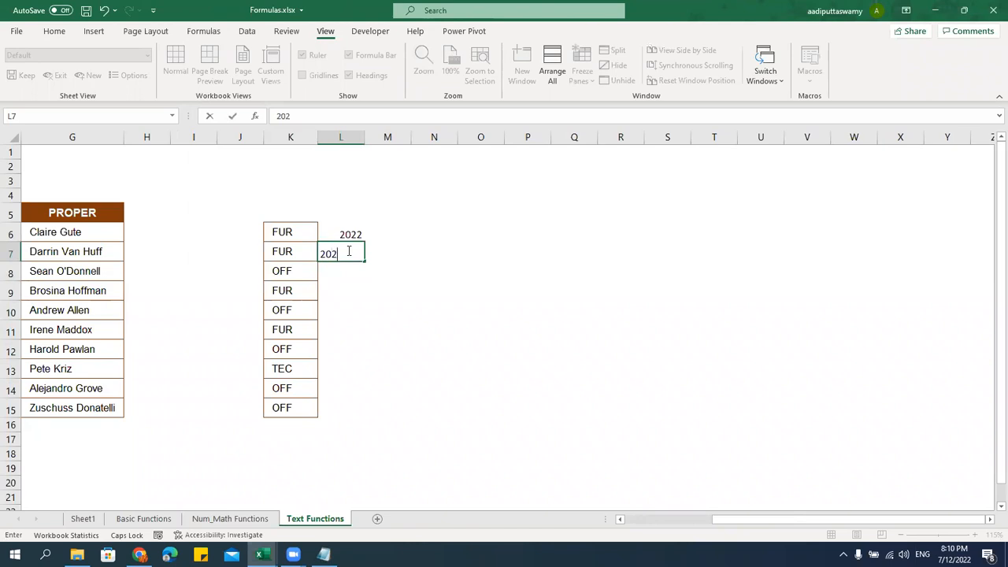
{"action": "left_click", "coordinate": [426, 352]}
{"action": "left_click_drag", "start_coordinate": [351, 234], "coordinate": [354, 250]}
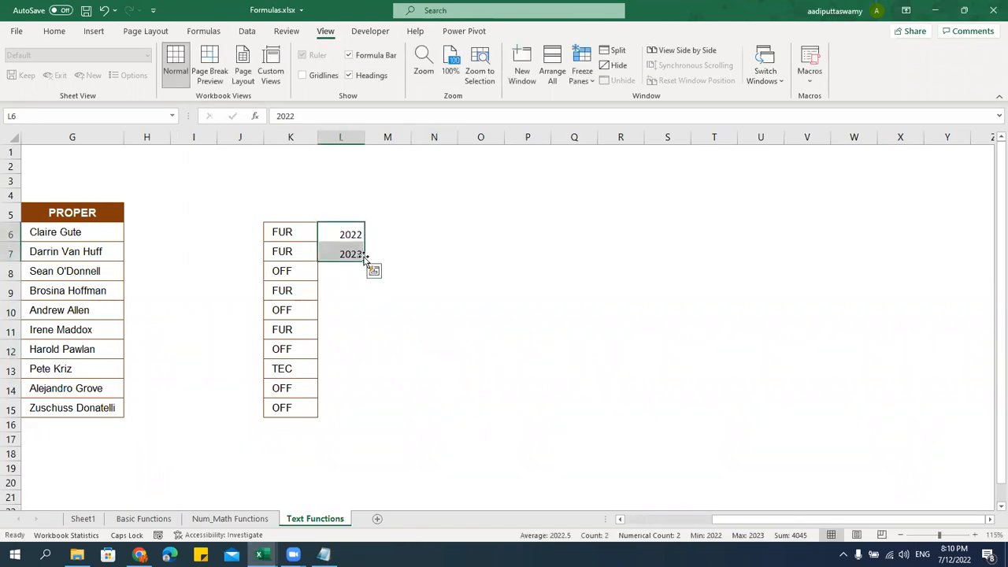
{"action": "double_click", "coordinate": [366, 262]}
Enter =RANDBETWEEN(100,999) in M6 and fill it down to M15
{"action": "left_click", "coordinate": [389, 232]}
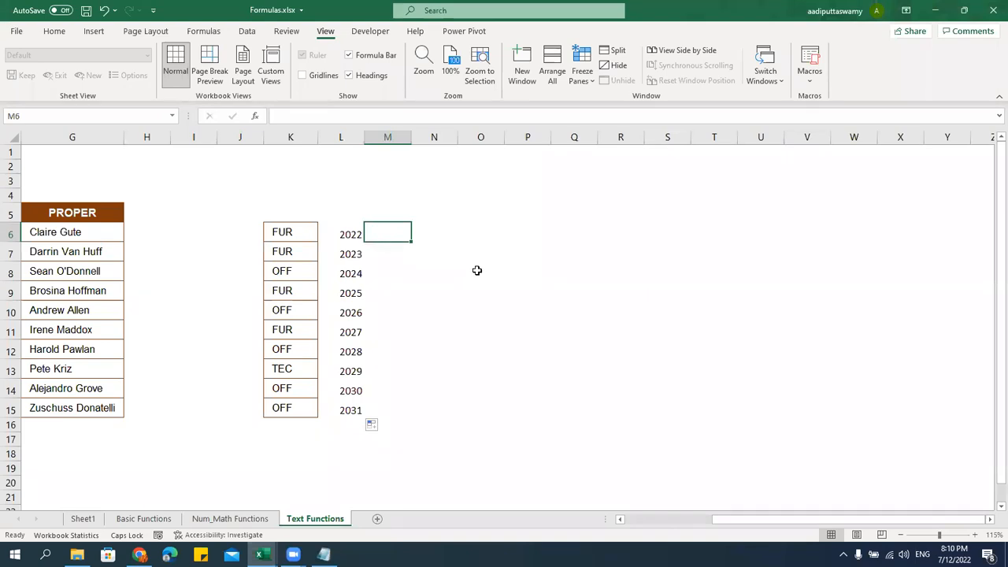
{"action": "type", "text": "=RA"}
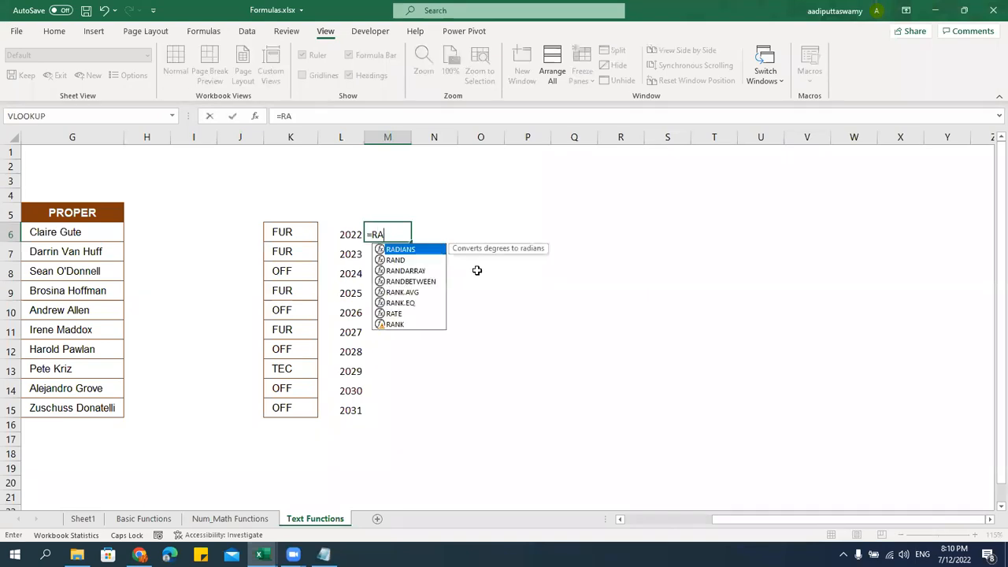
{"action": "key", "text": "Down"}
{"action": "key", "text": "Down"}
{"action": "key", "text": "Up"}
{"action": "key", "text": "Down"}
{"action": "key", "text": "Down"}
{"action": "key", "text": "Tab"}
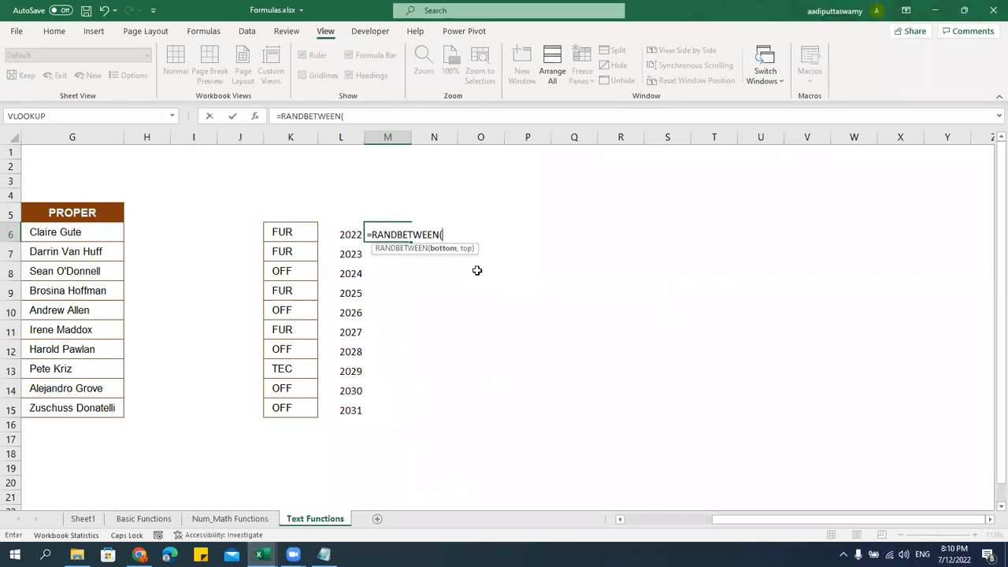
{"action": "type", "text": "100,999"}
{"action": "key", "text": "Return"}
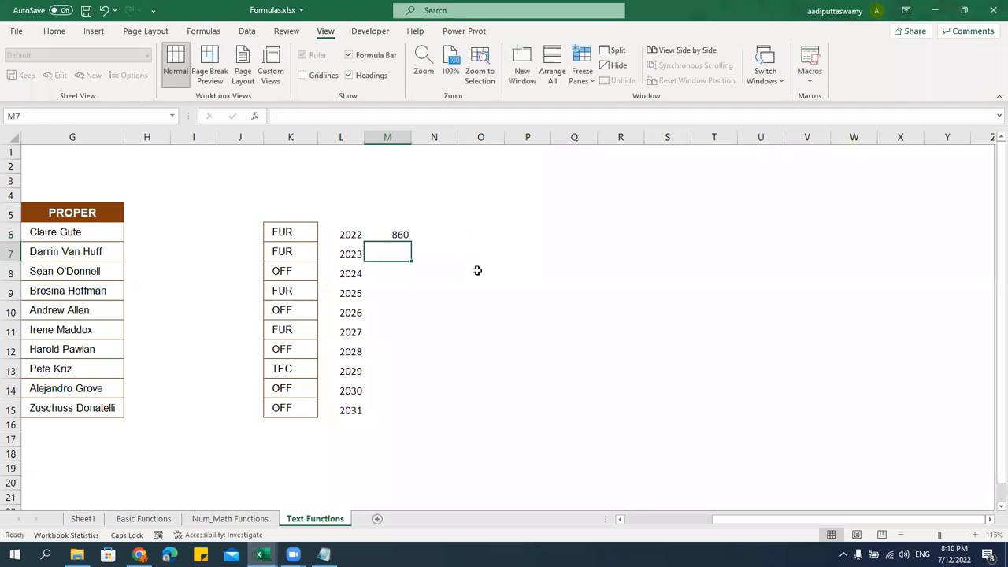
{"action": "left_click_drag", "start_coordinate": [396, 232], "coordinate": [398, 409]}
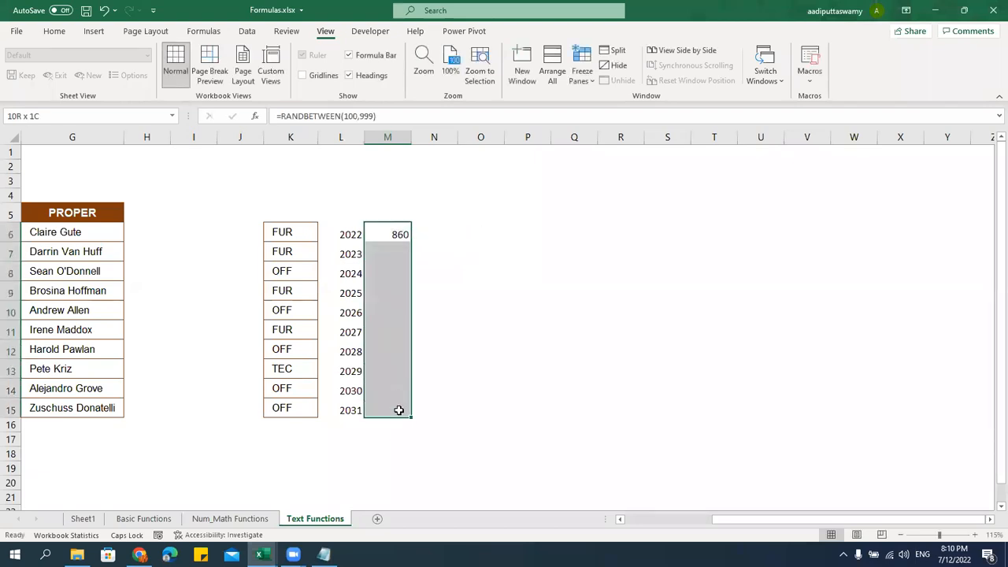
{"action": "key", "text": "ctrl+d"}
Enter =K6&"-"&M6&"-"&L6 in N6, fill it to N15, and copy the IDs
{"action": "left_click", "coordinate": [449, 231]}
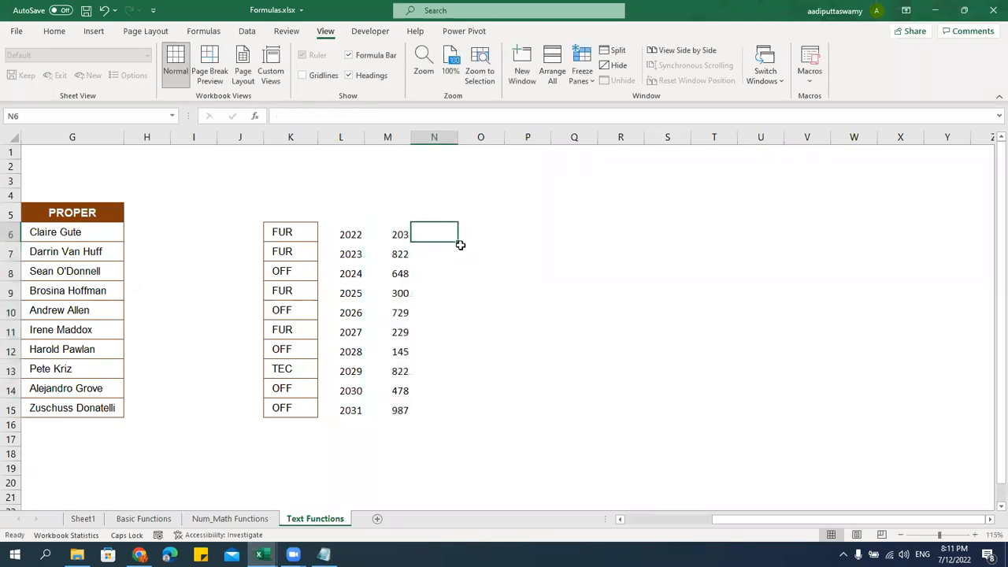
{"action": "type", "text": "="}
{"action": "key", "text": "Left"}
{"action": "key", "text": "Left"}
{"action": "key", "text": "Left"}
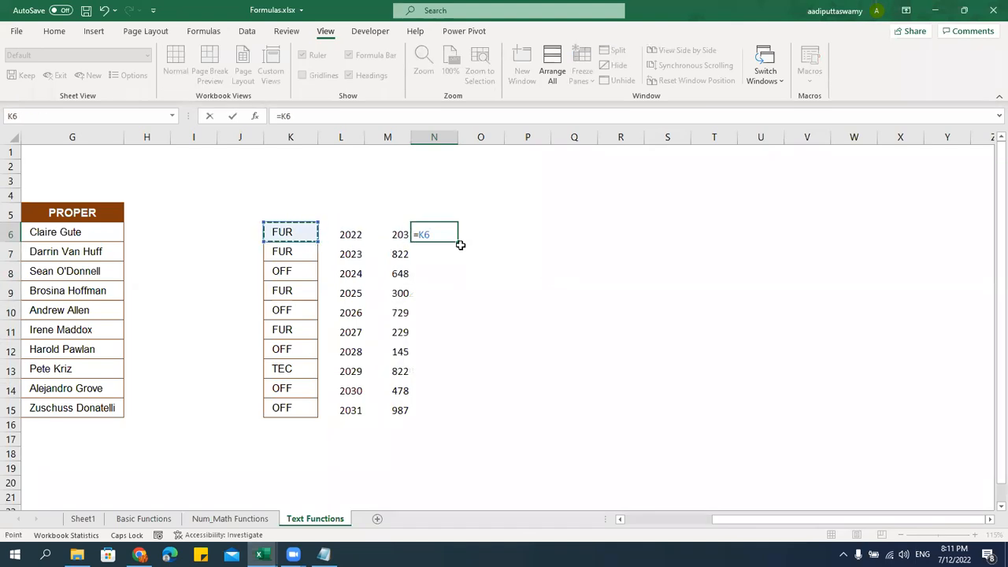
{"action": "type", "text": "&\"-\"&"}
{"action": "key", "text": "Left"}
{"action": "key", "text": "Left"}
{"action": "key", "text": "Right"}
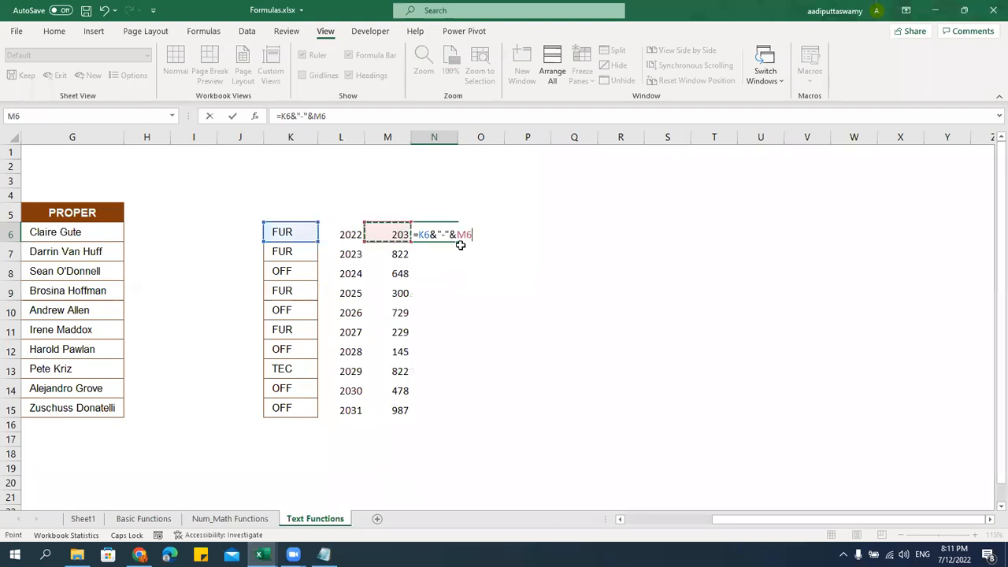
{"action": "type", "text": "&\"-\"&"}
{"action": "key", "text": "Left"}
{"action": "key", "text": "Left"}
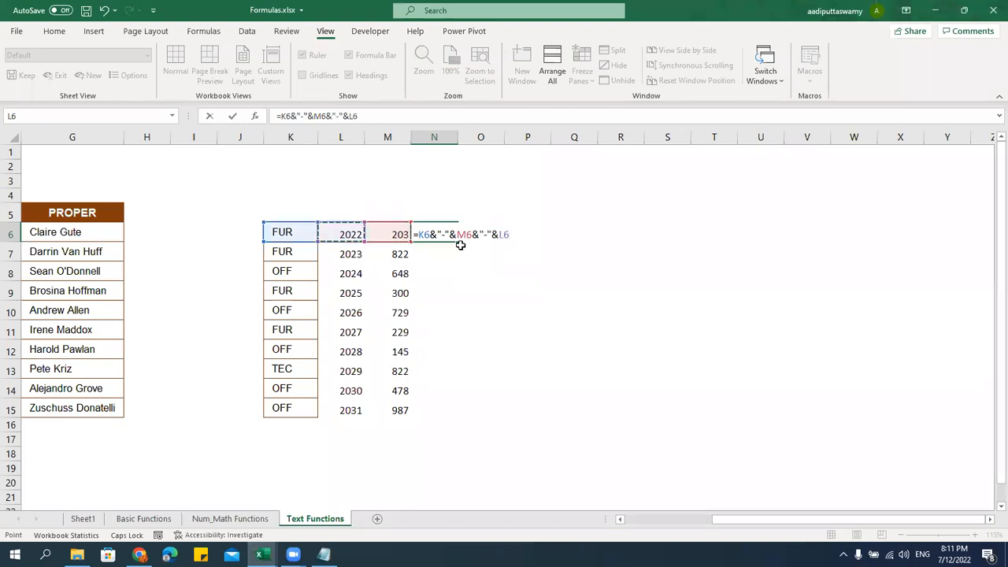
{"action": "key", "text": "Return"}
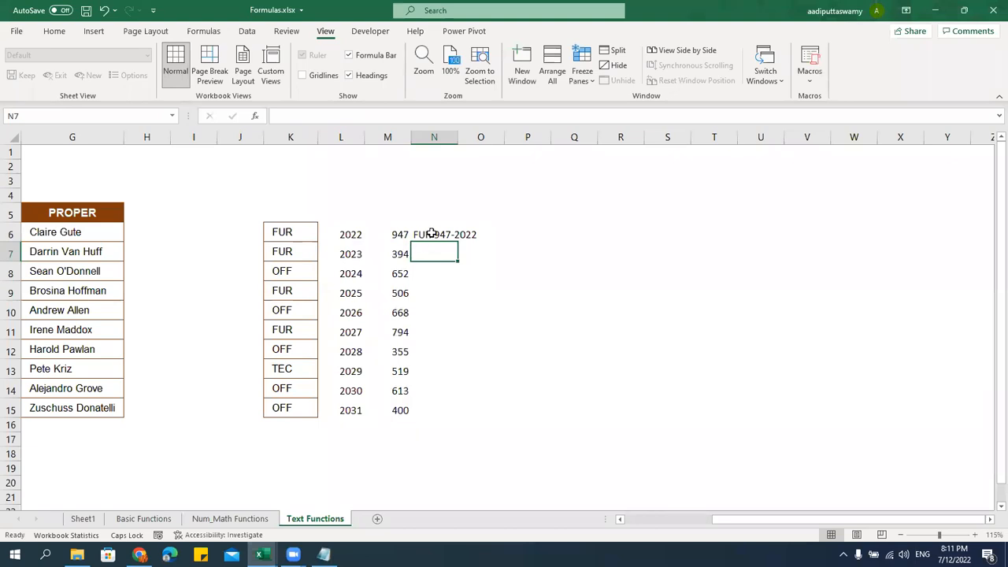
{"action": "left_click", "coordinate": [432, 231]}
{"action": "double_click", "coordinate": [458, 243]}
{"action": "key", "text": "ctrl+c"}
Paste the product IDs into K6:K15 as fixed values, clear helper columns L:R, and autofit column K
{"action": "left_click", "coordinate": [278, 236]}
{"action": "key", "text": "ctrl+alt+v"}
{"action": "left_click", "coordinate": [313, 271]}
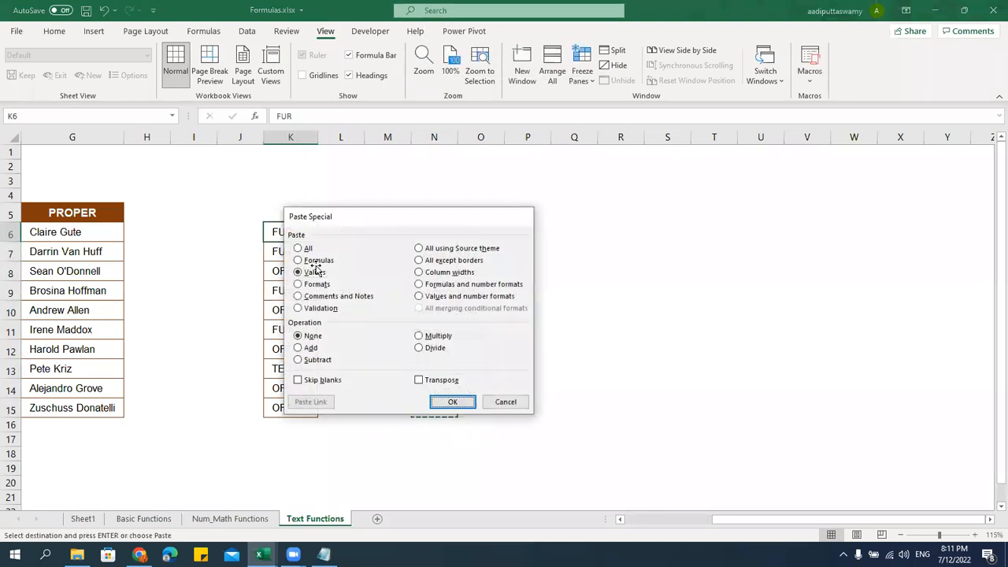
{"action": "key", "text": "Return"}
{"action": "left_click_drag", "start_coordinate": [345, 138], "coordinate": [598, 184]}
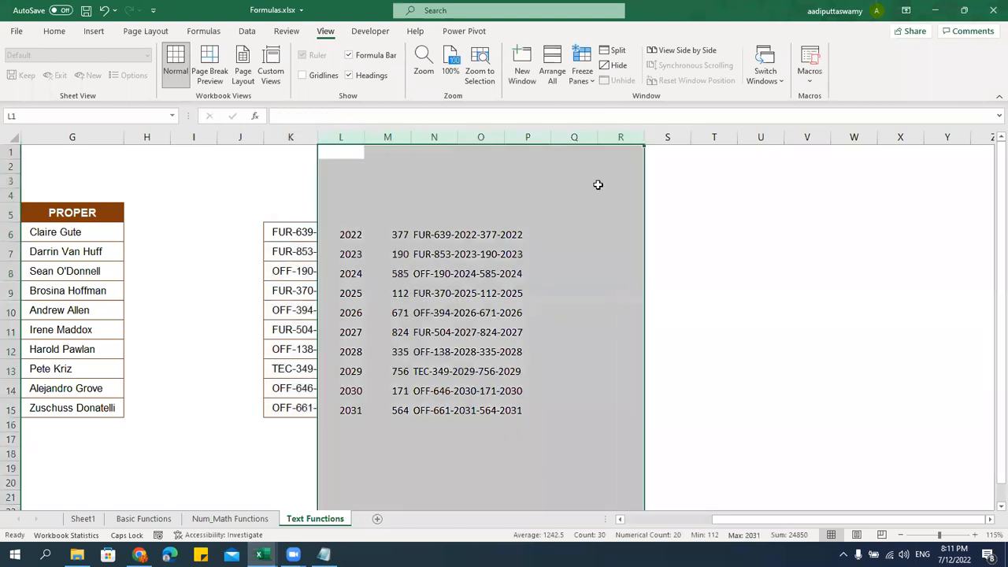
{"action": "key", "text": "Delete"}
{"action": "left_click", "coordinate": [494, 302]}
{"action": "double_click", "coordinate": [318, 139]}
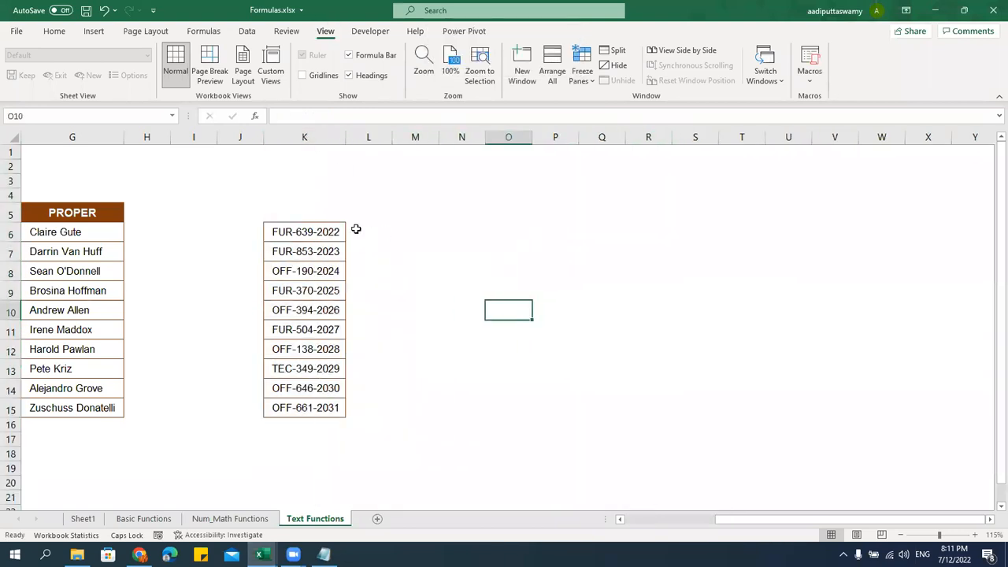
Enter the header 'PRODUCT ID' in K5 and select the ten IDs below it
{"action": "left_click", "coordinate": [321, 210]}
{"action": "type", "text": "p"}
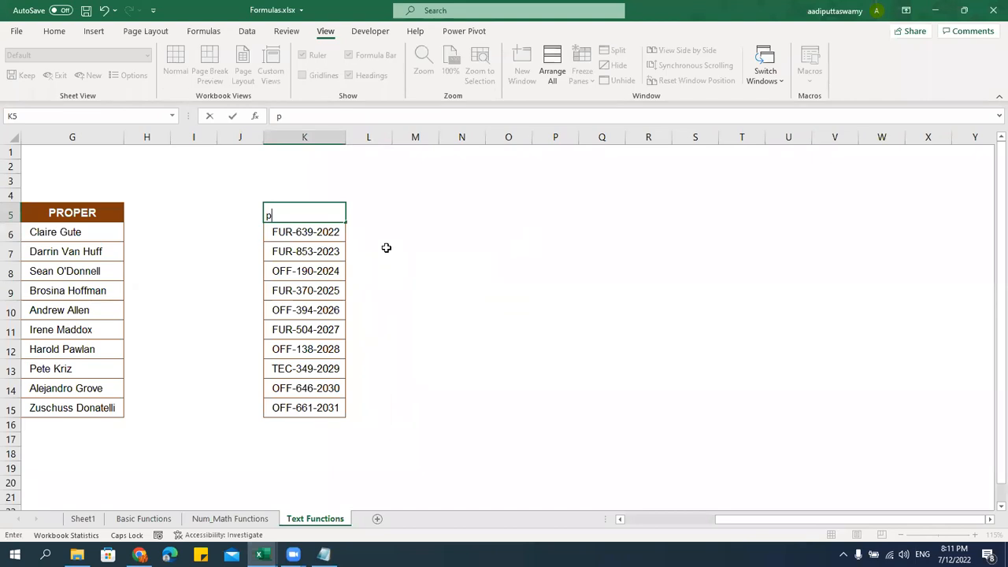
{"action": "key", "text": "Caps_Lock"}
{"action": "type", "text": "pr"}
{"action": "key", "text": "BackSpace"}
{"action": "key", "text": "Caps_Lock"}
{"action": "key", "text": "BackSpace"}
{"action": "type", "text": "PRODUCT ID"}
{"action": "key", "text": "Return"}
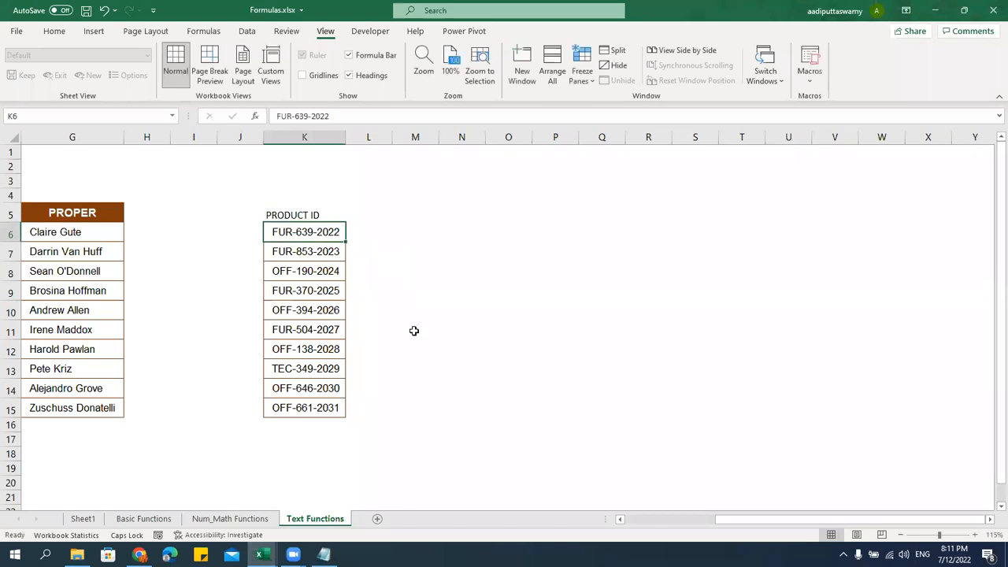
{"action": "left_click", "coordinate": [311, 329]}
{"action": "left_click_drag", "start_coordinate": [305, 232], "coordinate": [307, 406]}
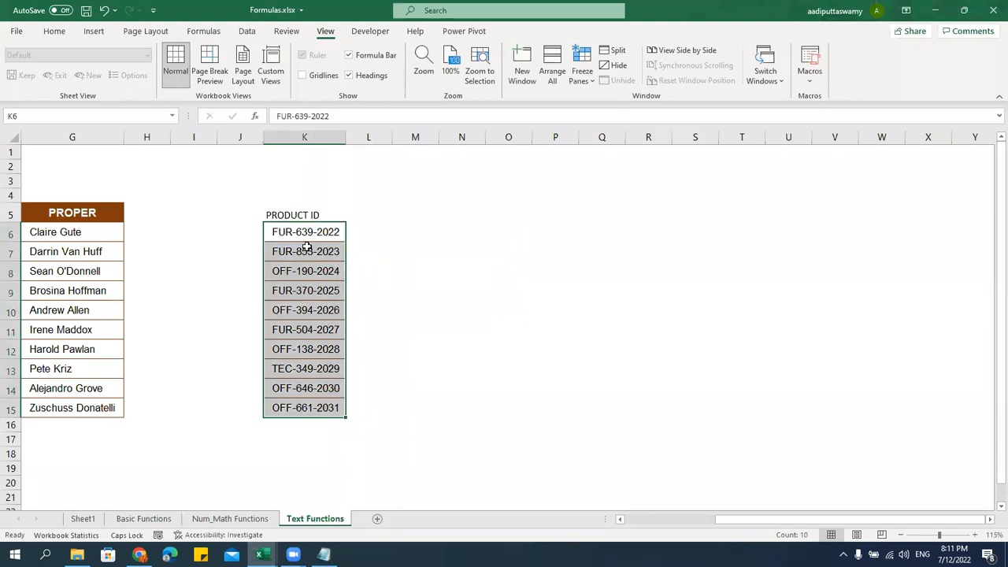
Try pasting the PROPER header's format onto K5:K15, then undo it
{"action": "left_click", "coordinate": [118, 215]}
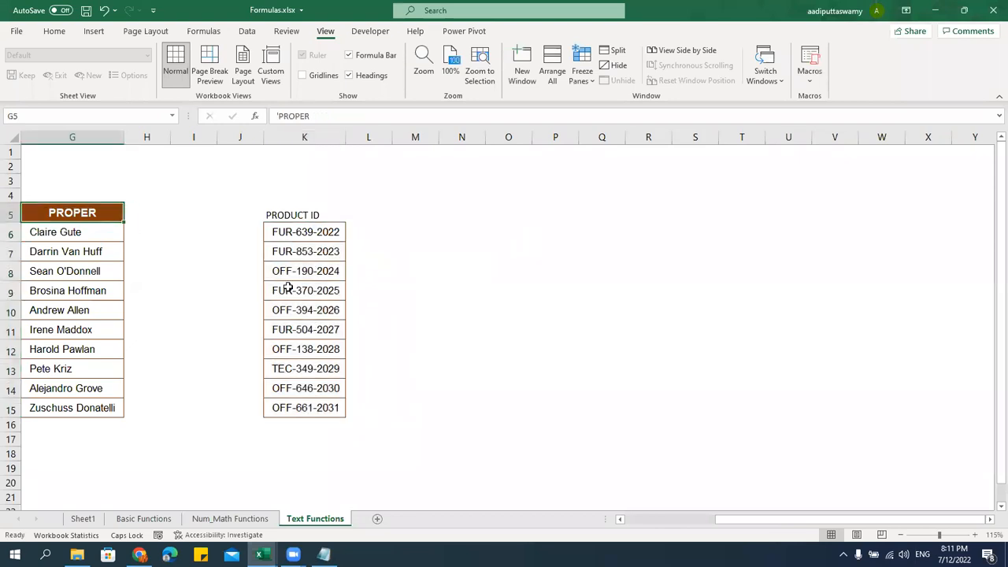
{"action": "key", "text": "ctrl+c"}
{"action": "left_click_drag", "start_coordinate": [315, 216], "coordinate": [322, 407]}
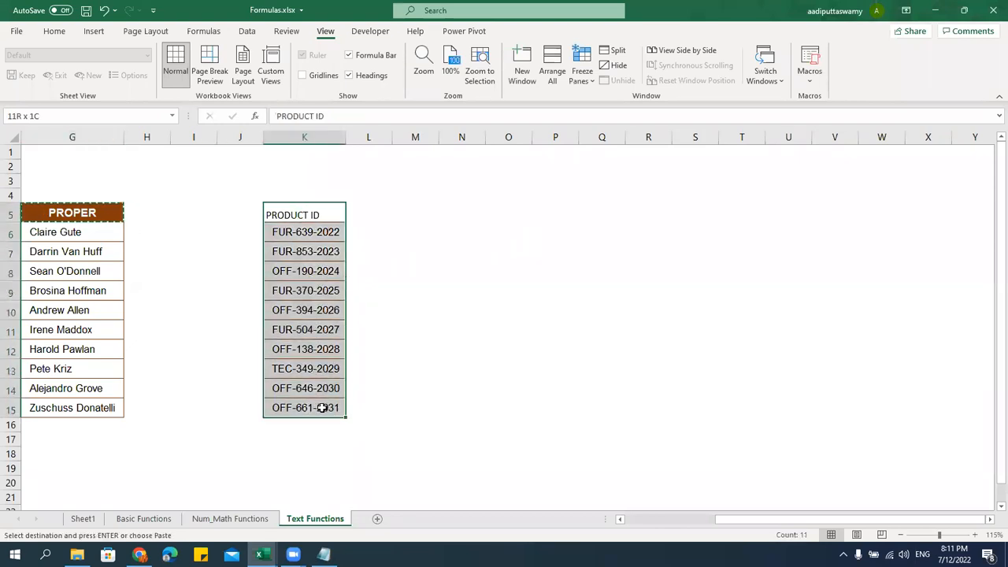
{"action": "key", "text": "ctrl+alt+v"}
{"action": "key", "text": "t"}
{"action": "key", "text": "Return"}
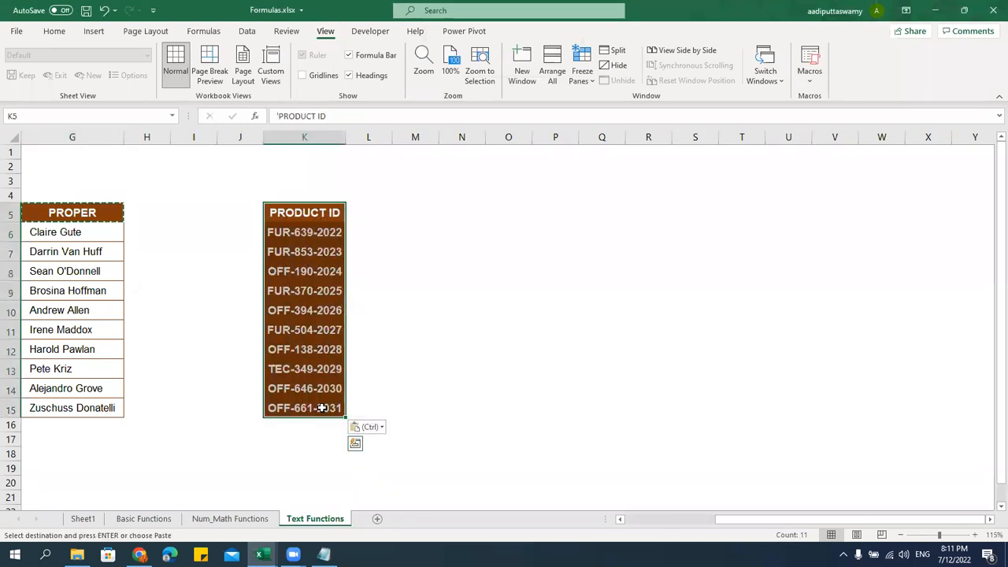
{"action": "key", "text": "ctrl+z"}
Apply the whole PROPER table's formatting to K5:K15 and autofit column K
{"action": "left_click_drag", "start_coordinate": [93, 216], "coordinate": [123, 407]}
{"action": "key", "text": "ctrl+c"}
{"action": "left_click", "coordinate": [315, 218]}
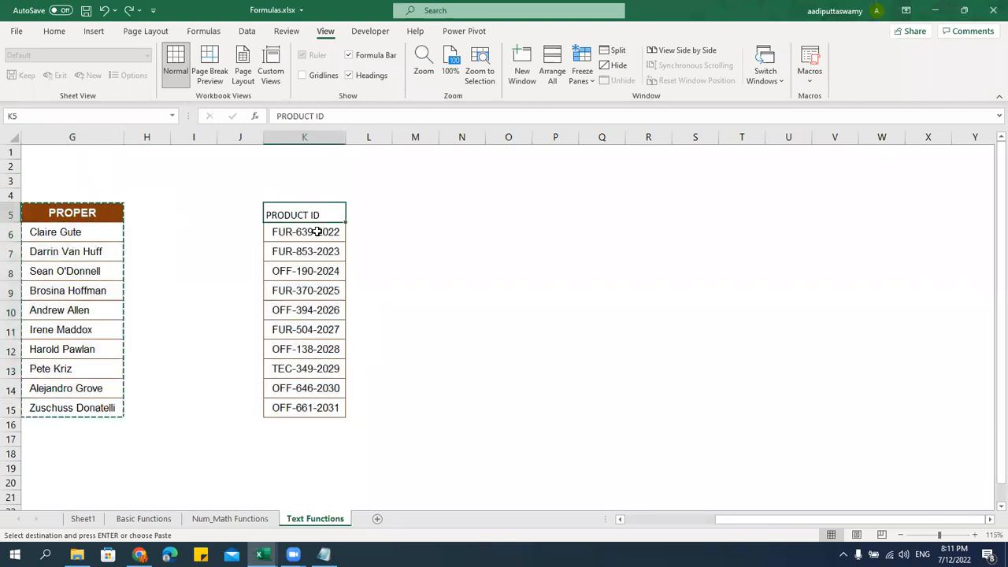
{"action": "key", "text": "ctrl+alt+v"}
{"action": "key", "text": "t"}
{"action": "key", "text": "Return"}
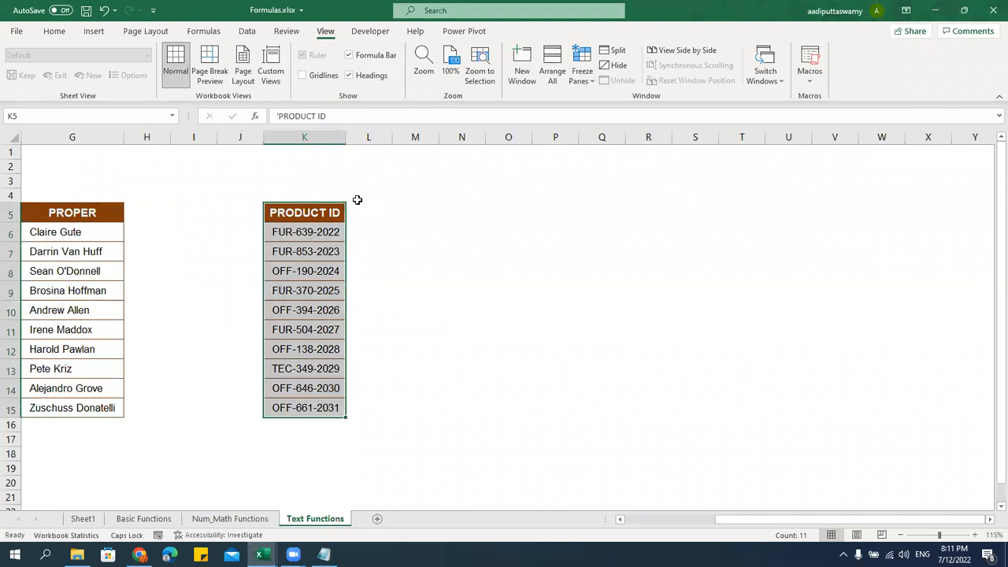
{"action": "double_click", "coordinate": [348, 137]}
{"action": "left_click", "coordinate": [382, 211]}
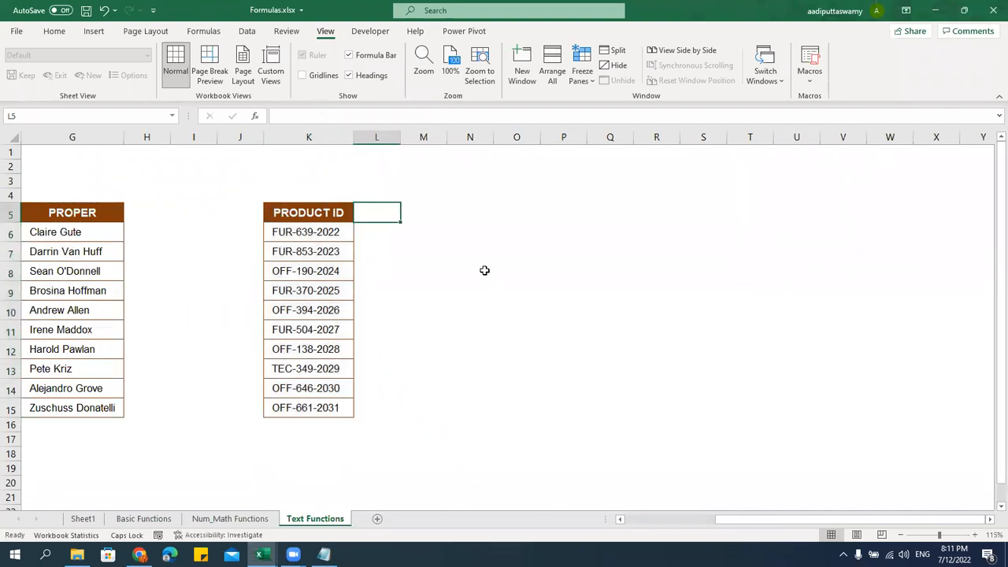
Enter the headers LEFT, MID and RIGHT in L5, M5 and N5
{"action": "type", "text": "LEFT"}
{"action": "key", "text": "Tab"}
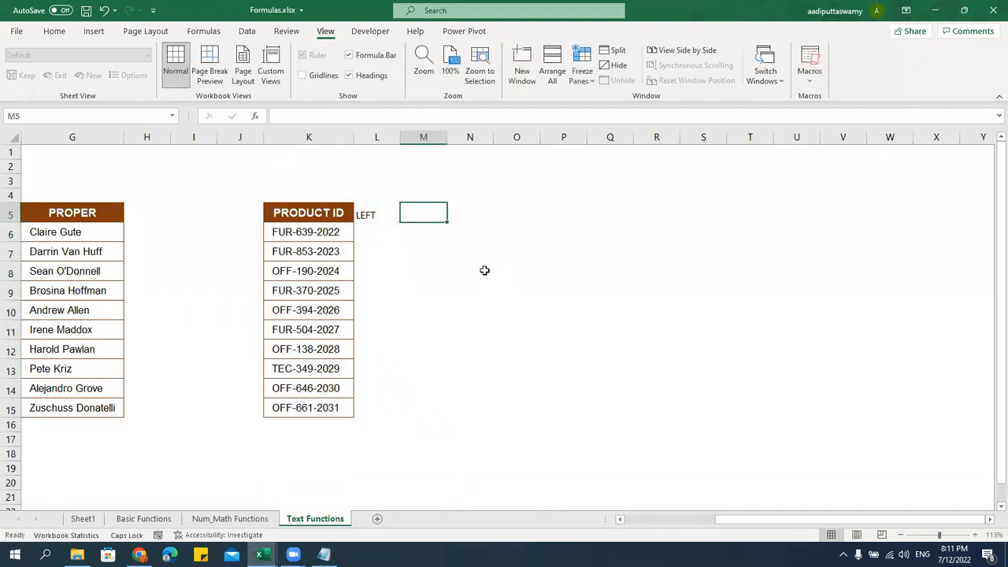
{"action": "type", "text": "MID"}
{"action": "key", "text": "Return"}
{"action": "key", "text": "Up"}
{"action": "key", "text": "Right"}
{"action": "type", "text": "RIGH"}
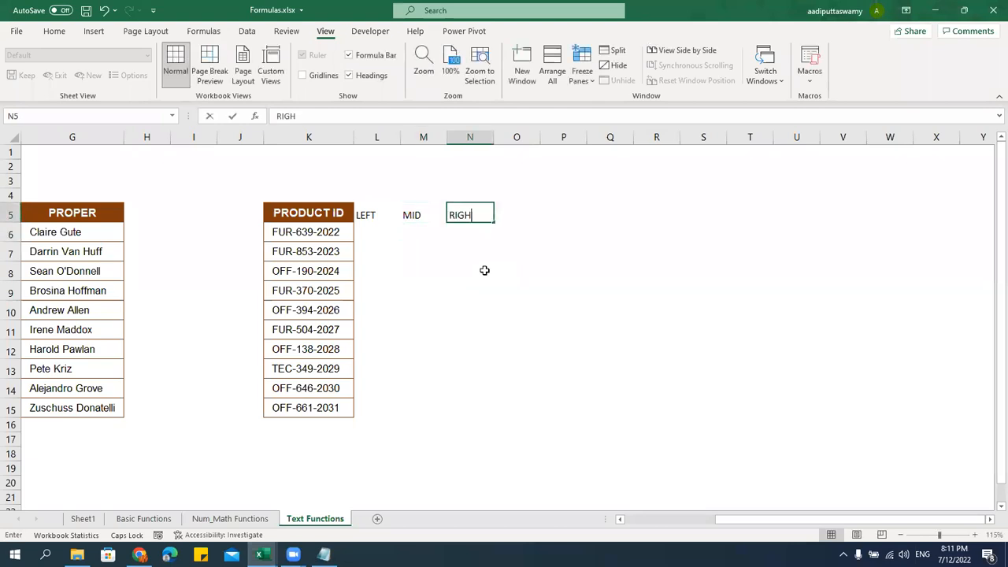
{"action": "type", "text": "T"}
{"action": "left_click", "coordinate": [358, 291]}
Give columns L:N the PRODUCT ID column's formatting and column widths
{"action": "left_click_drag", "start_coordinate": [335, 217], "coordinate": [346, 409]}
{"action": "key", "text": "ctrl+c"}
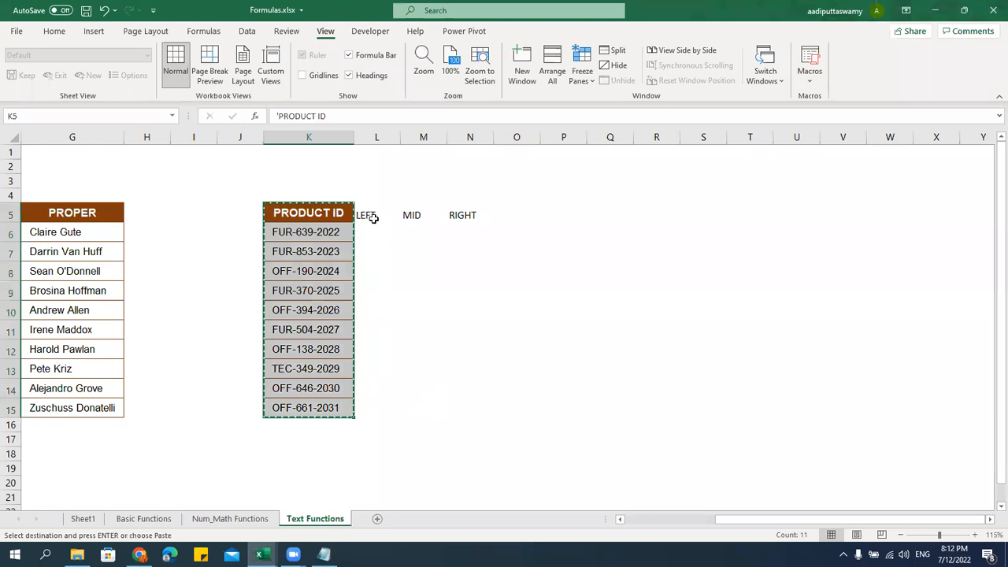
{"action": "left_click", "coordinate": [370, 215]}
{"action": "key", "text": "ctrl+alt+v"}
{"action": "key", "text": "t"}
{"action": "key", "text": "Return"}
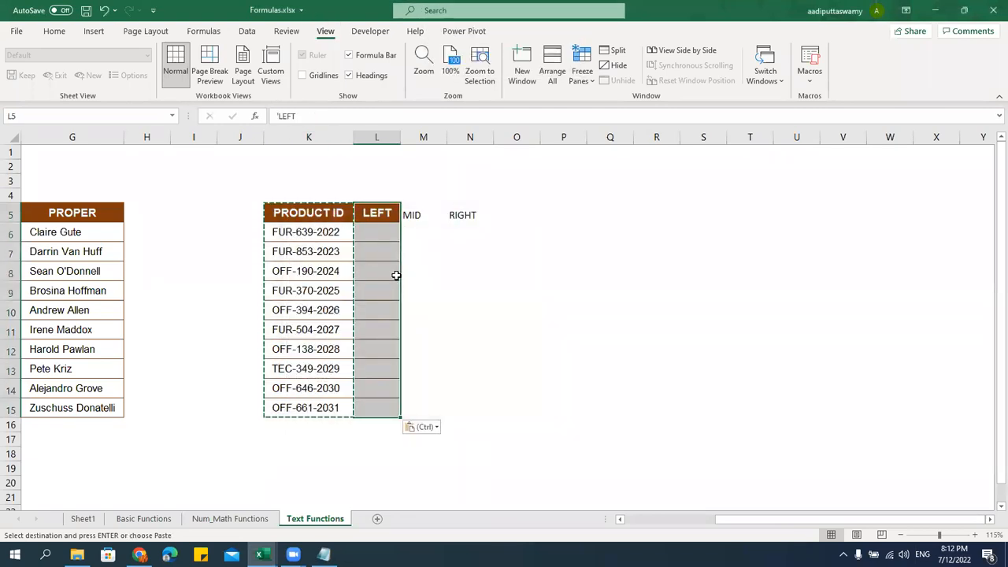
{"action": "left_click", "coordinate": [481, 411], "text": "shift"}
{"action": "key", "text": "F4"}
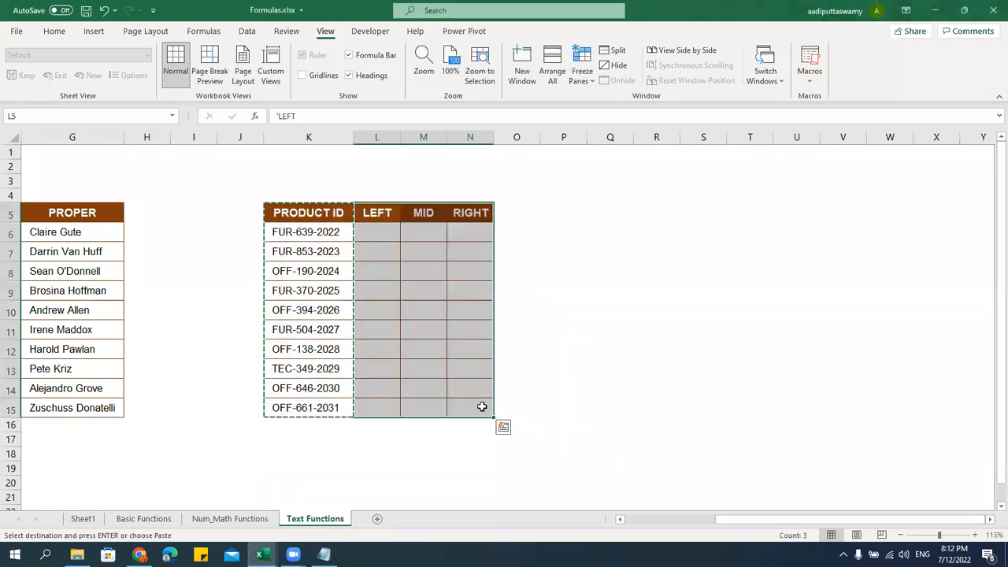
{"action": "key", "text": "ctrl+alt+v"}
{"action": "key", "text": "w"}
{"action": "key", "text": "Return"}
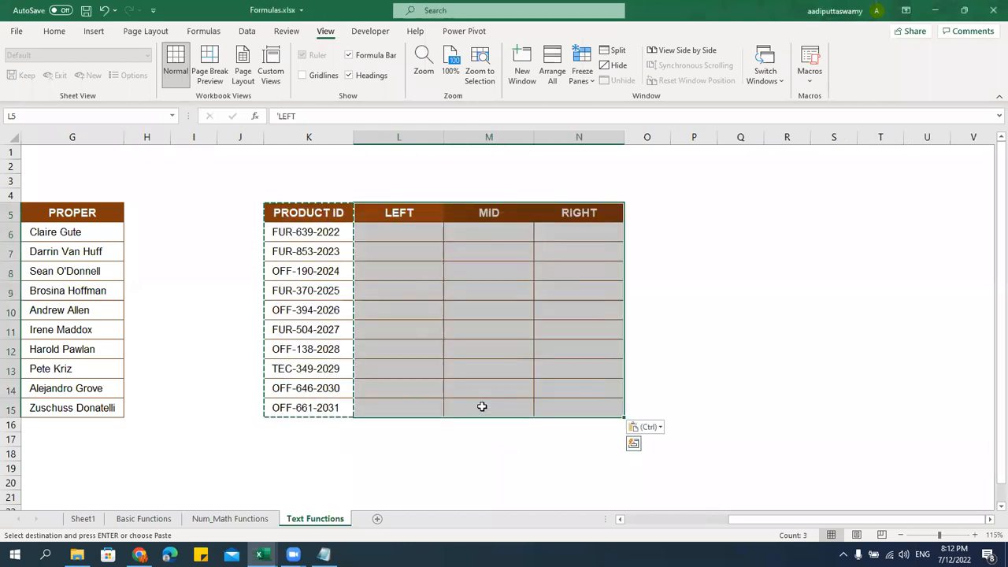
{"action": "key", "text": "Escape"}
{"action": "left_click", "coordinate": [465, 371]}
{"action": "left_click", "coordinate": [385, 232]}
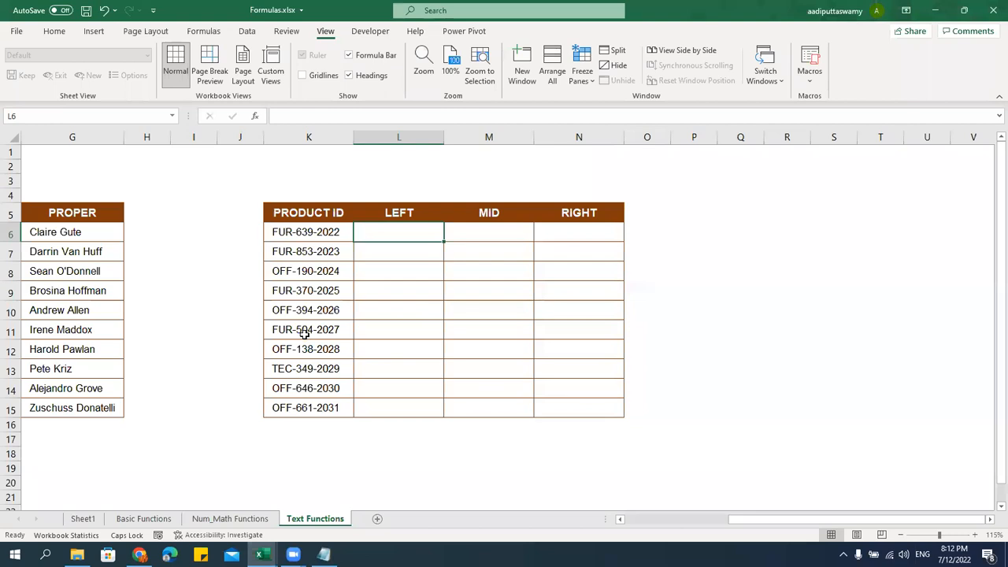
Enter =LEFT(K6,3) in L6 and fill it down to L15
{"action": "type", "text": "=LEFT("}
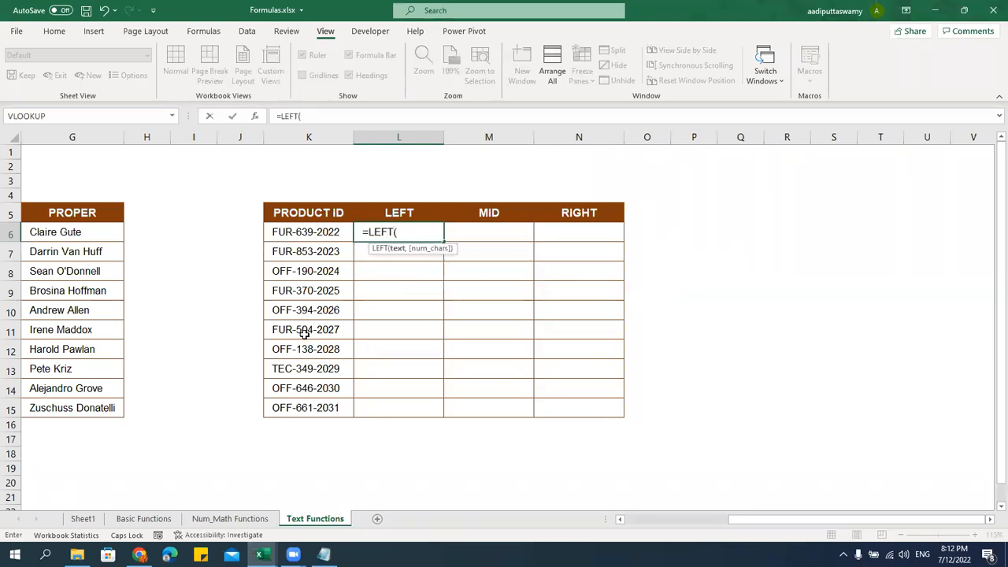
{"action": "key", "text": "Left"}
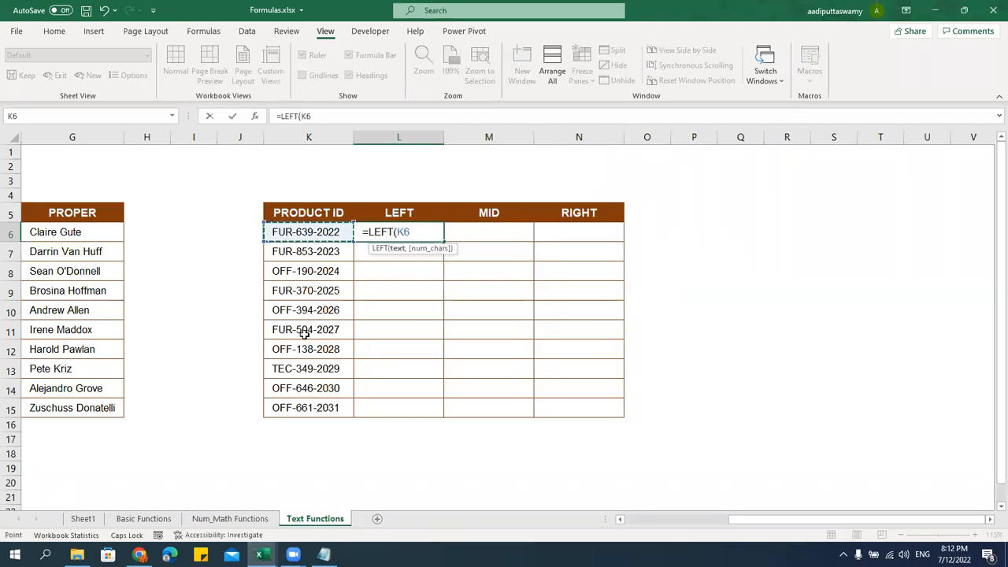
{"action": "type", "text": ",3"}
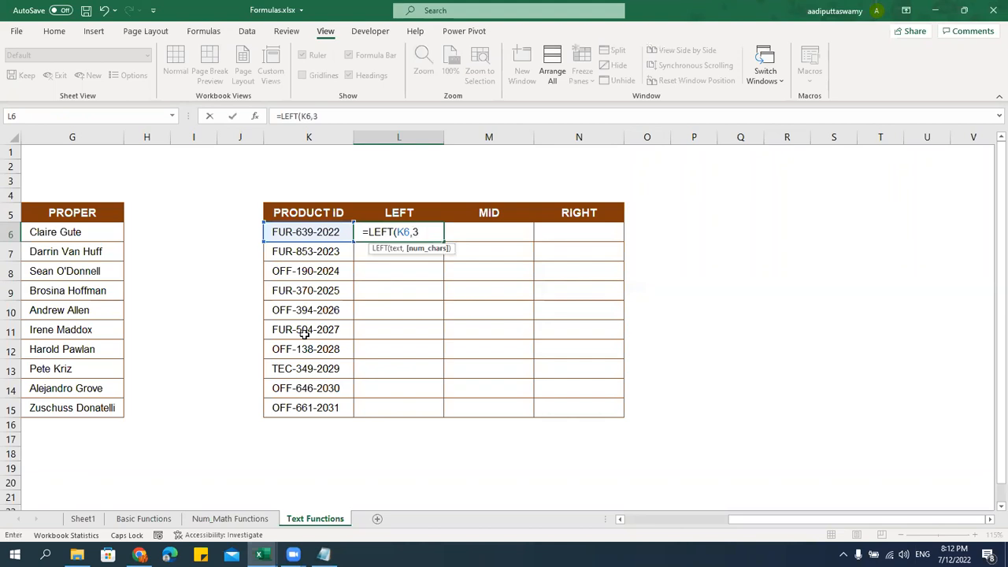
{"action": "type", "text": ")"}
{"action": "key", "text": "Return"}
{"action": "left_click", "coordinate": [396, 233]}
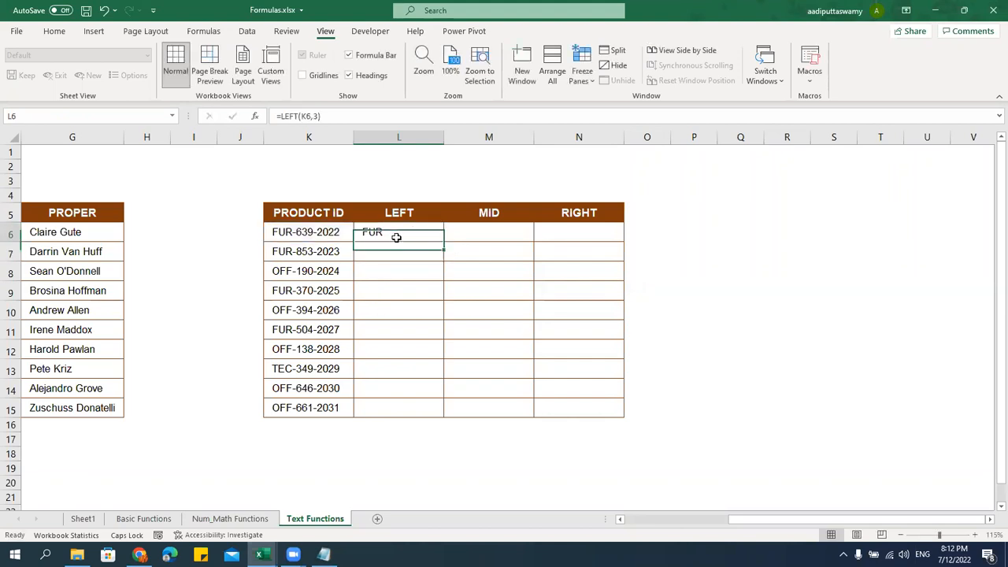
{"action": "key", "text": "F2"}
{"action": "key", "text": "Escape"}
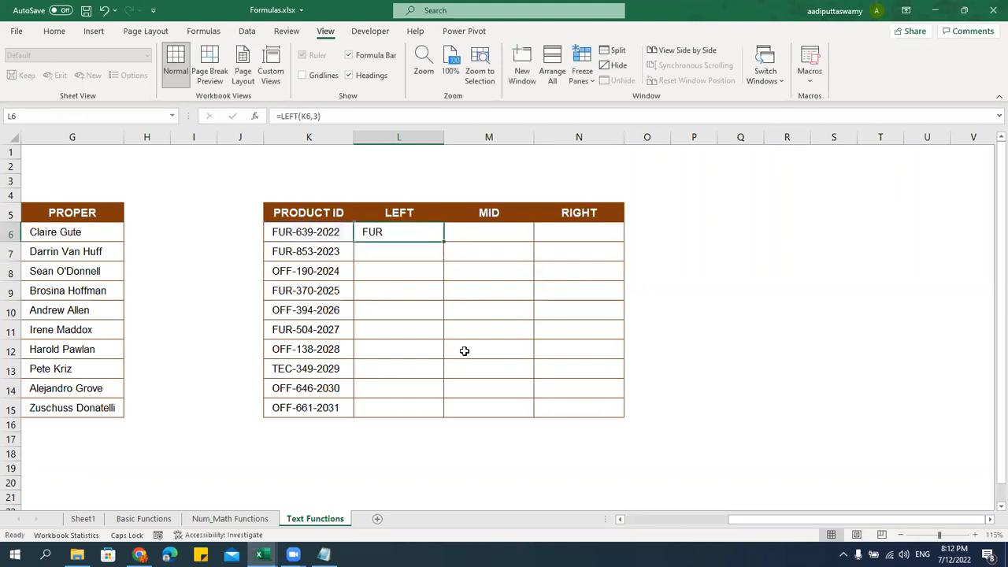
{"action": "left_click_drag", "start_coordinate": [445, 243], "coordinate": [423, 417]}
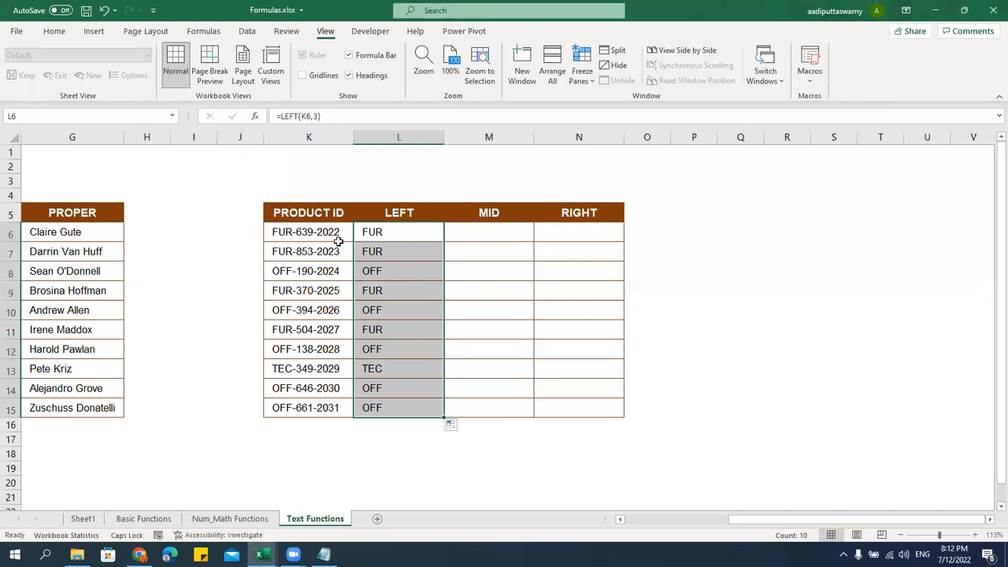
Enter =RIGHT(K6,4) in N6 and fill it down to N15
{"action": "left_click", "coordinate": [547, 232]}
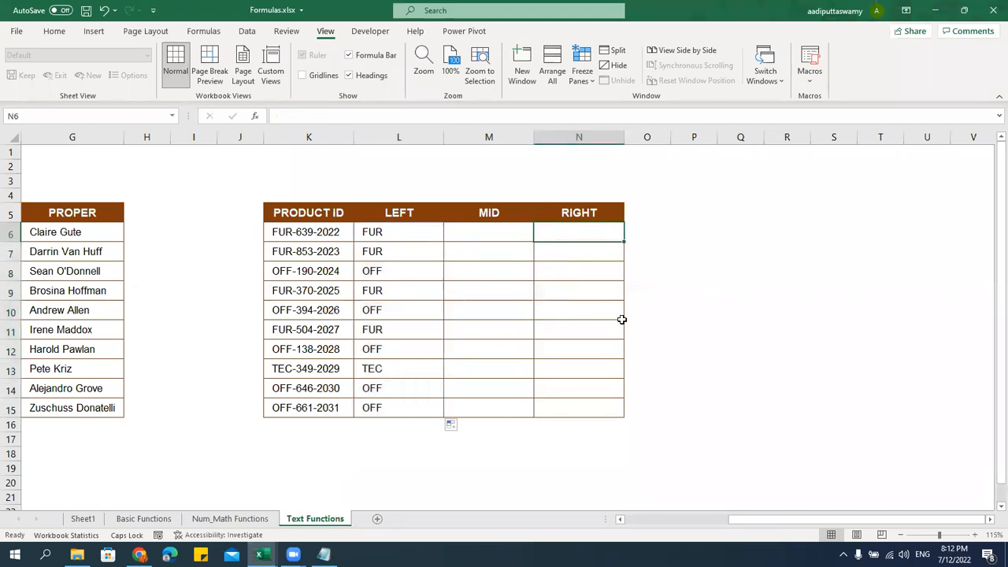
{"action": "type", "text": "=RIGHT("}
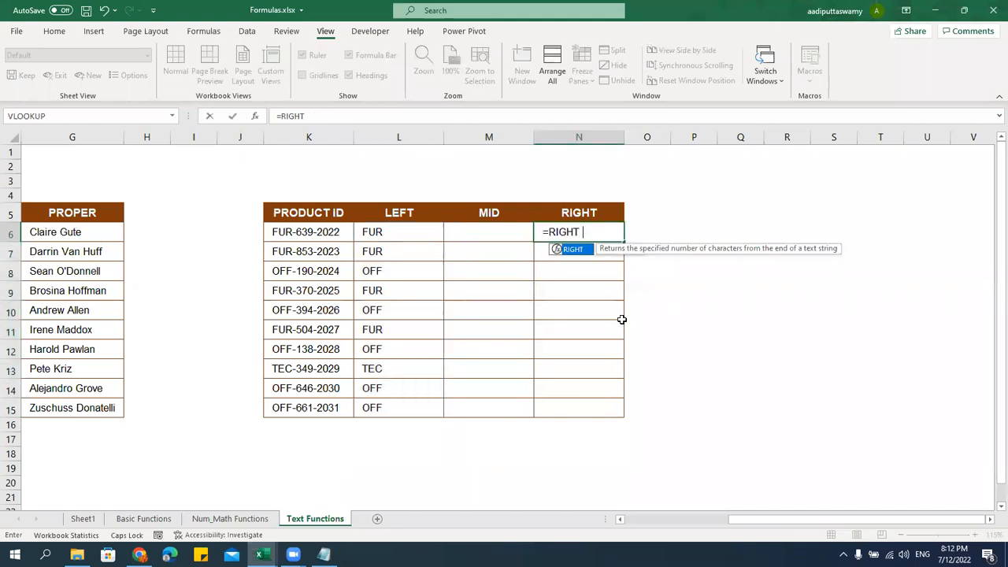
{"action": "left_click", "coordinate": [308, 232]}
{"action": "type", "text": ","}
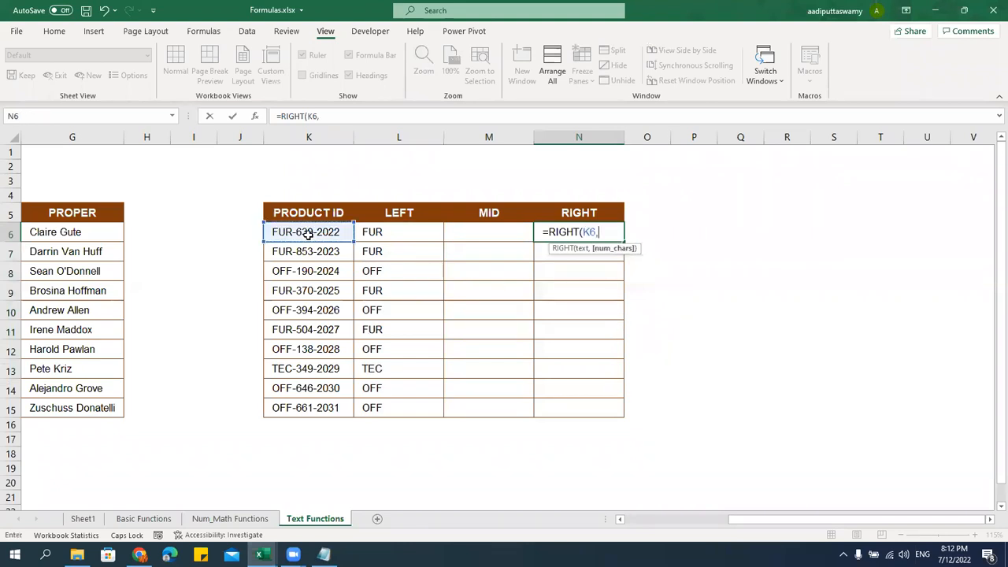
{"action": "type", "text": "4)"}
{"action": "key", "text": "Return"}
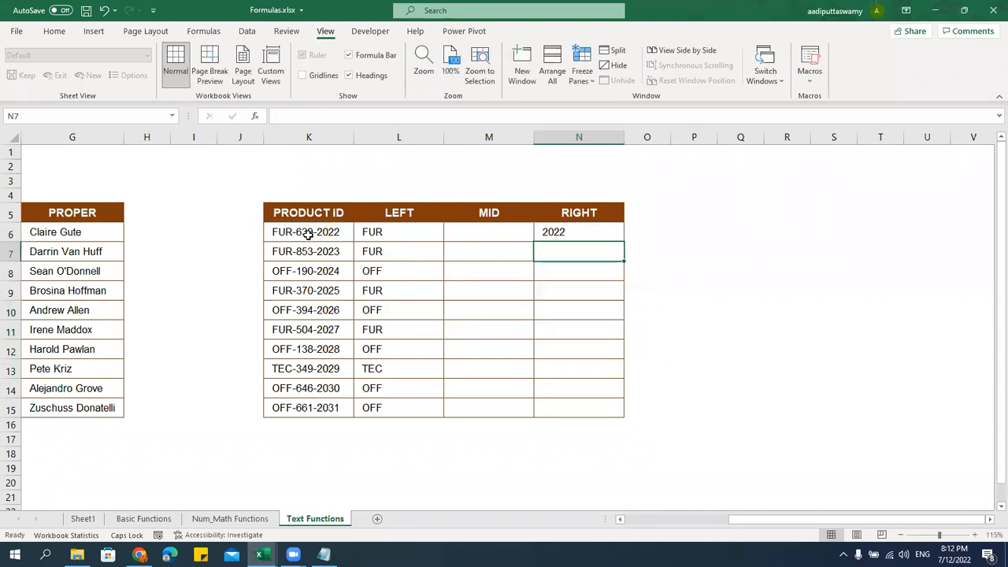
{"action": "left_click", "coordinate": [610, 237]}
{"action": "left_click_drag", "start_coordinate": [624, 240], "coordinate": [630, 418]}
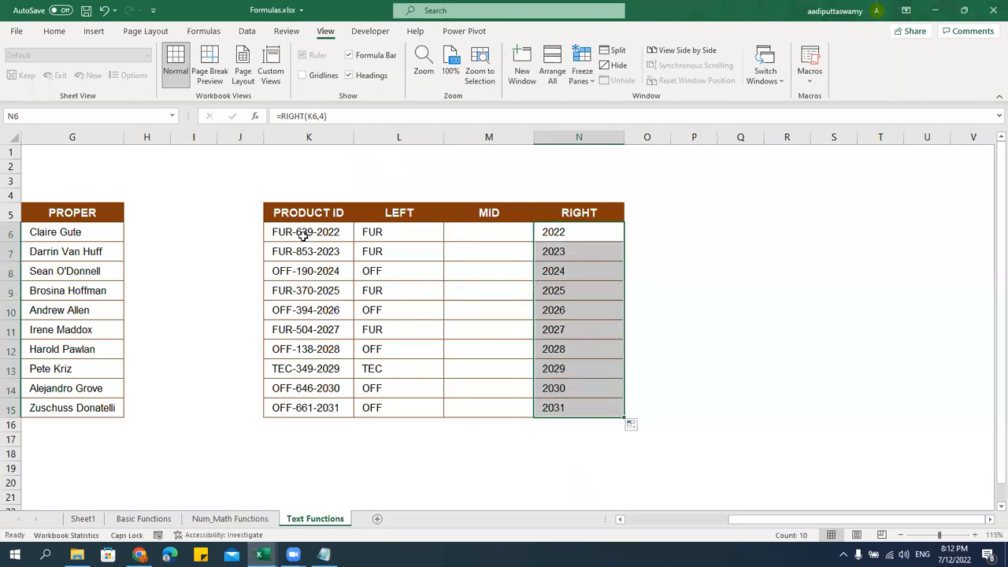
Enter =MID(K6,5,3) in M6 and fill it down to M15
{"action": "left_click", "coordinate": [489, 244]}
{"action": "left_click", "coordinate": [465, 231]}
{"action": "type", "text": "=MID("}
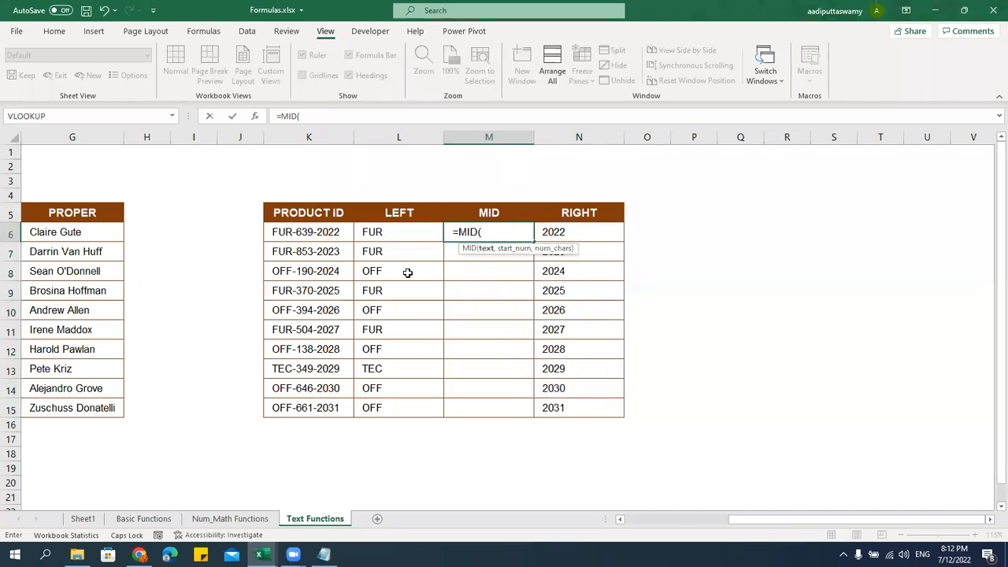
{"action": "left_click", "coordinate": [319, 229]}
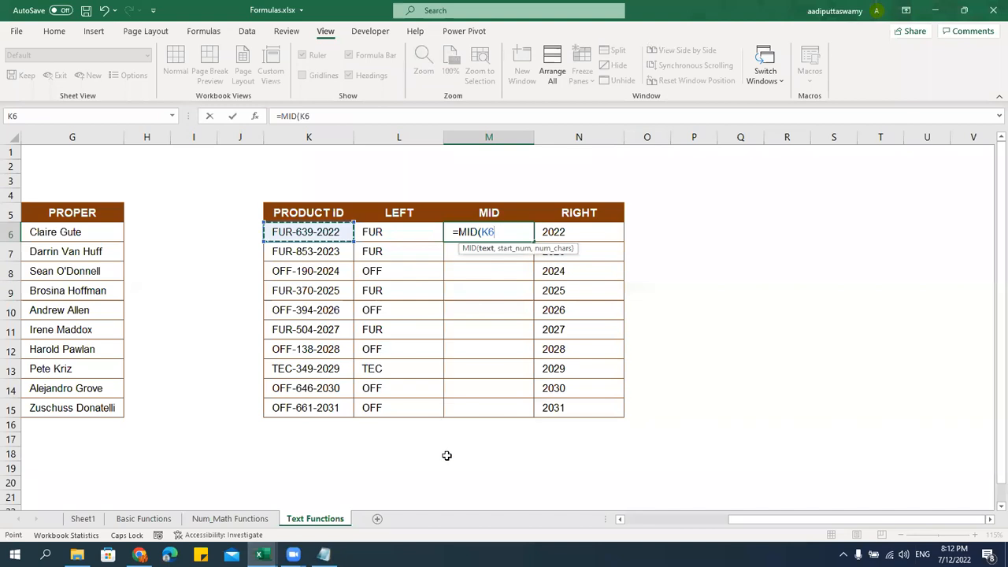
{"action": "type", "text": ","}
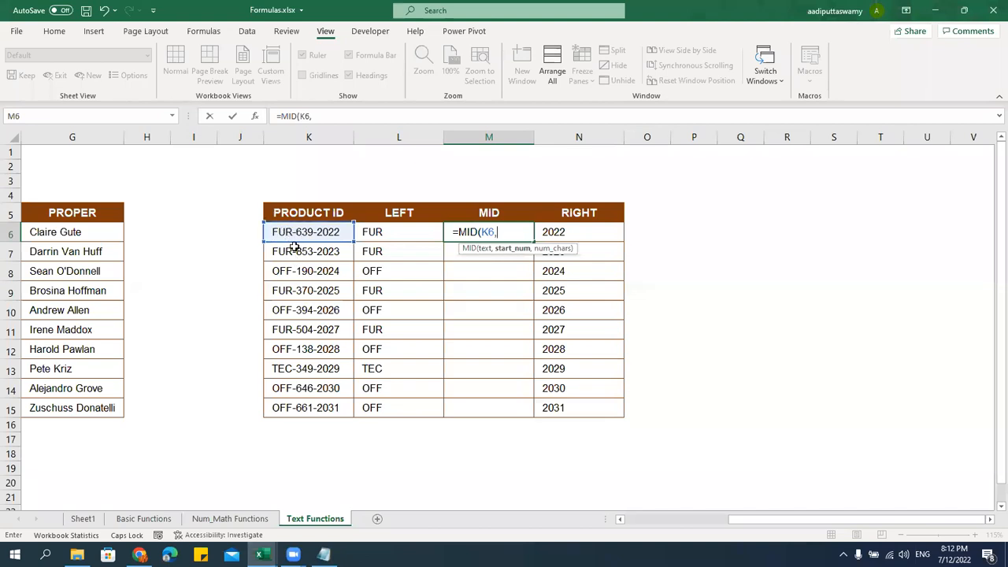
{"action": "type", "text": "5,3"}
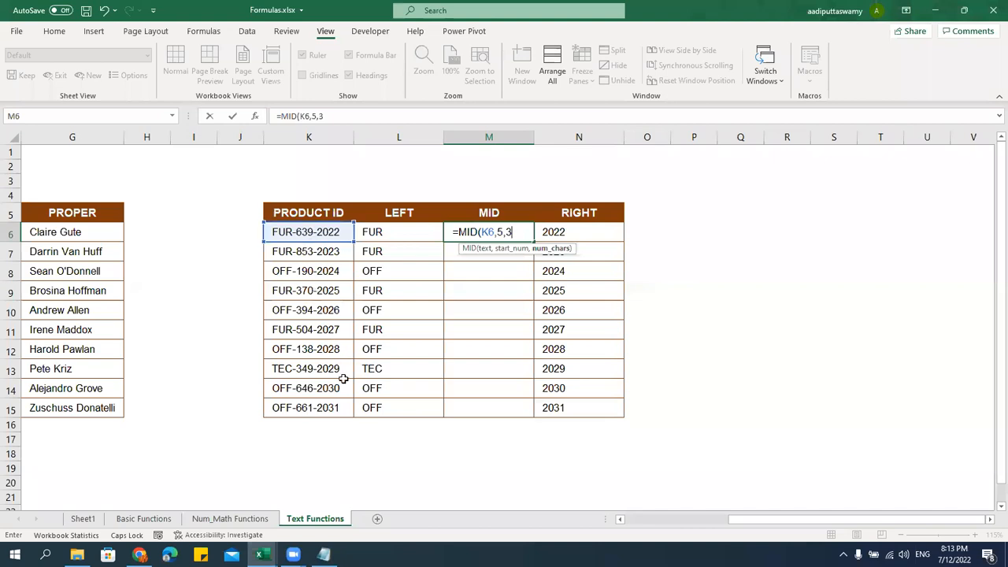
{"action": "type", "text": ")"}
{"action": "key", "text": "Return"}
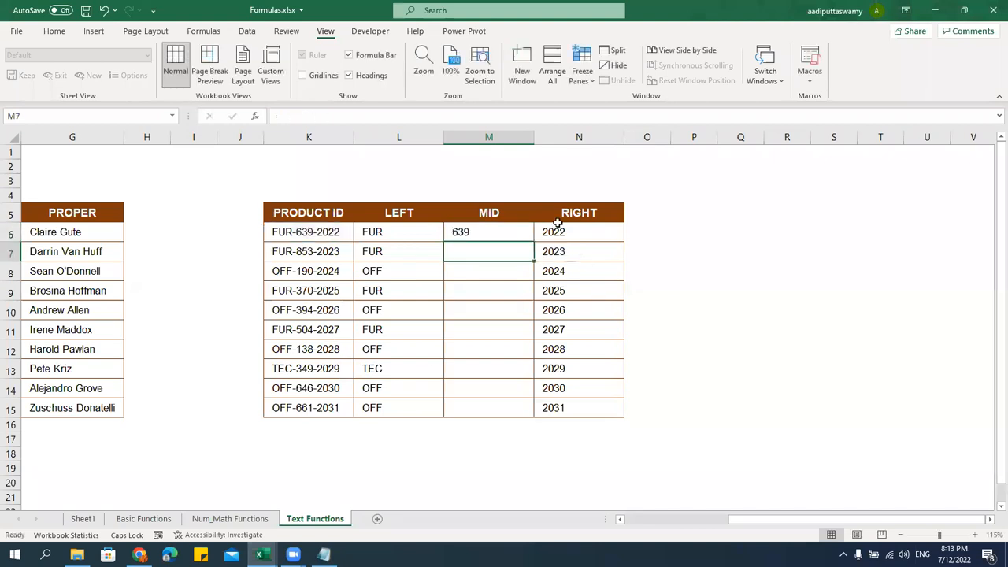
{"action": "left_click", "coordinate": [522, 228]}
{"action": "left_click_drag", "start_coordinate": [530, 244], "coordinate": [525, 418]}
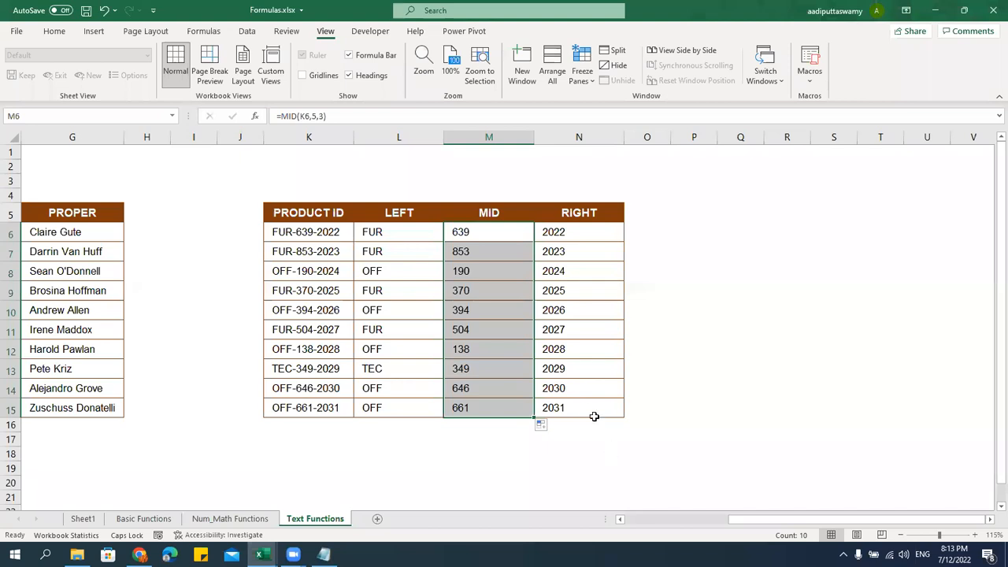
Delete two empty columns starting at column I, then bring Notepad's function list forward
{"action": "left_click", "coordinate": [197, 137]}
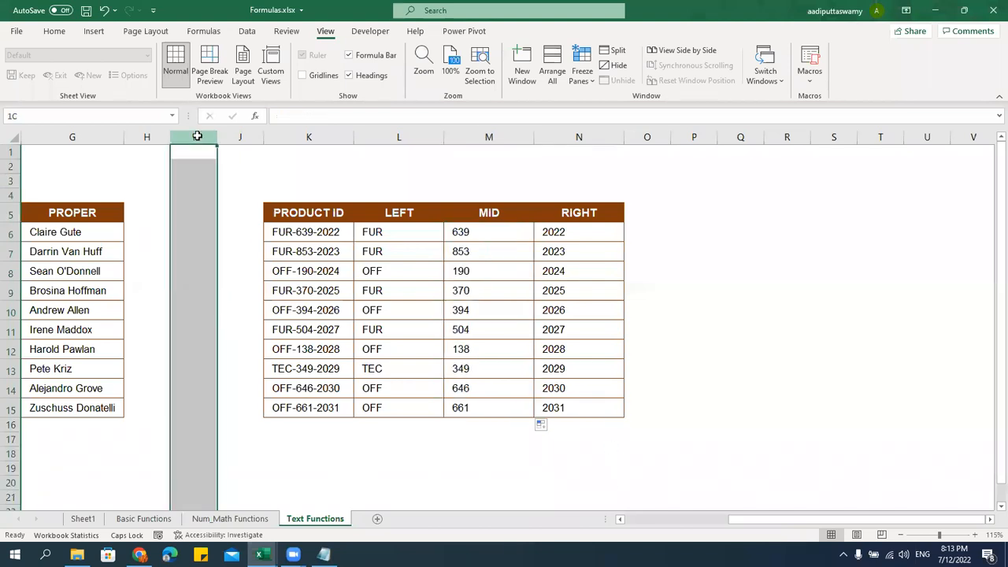
{"action": "key", "text": "ctrl+minus"}
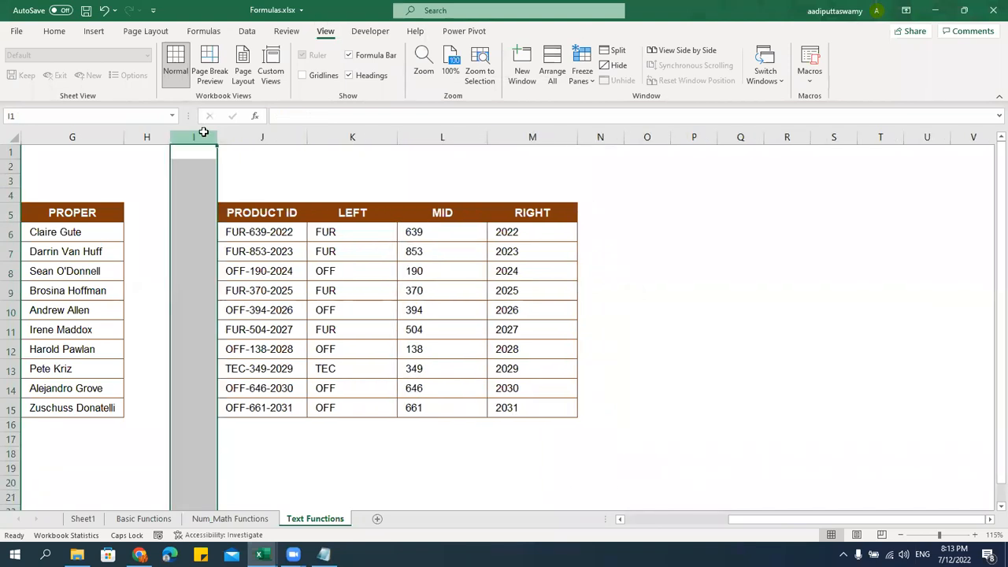
{"action": "key", "text": "ctrl+minus"}
{"action": "left_click", "coordinate": [443, 326]}
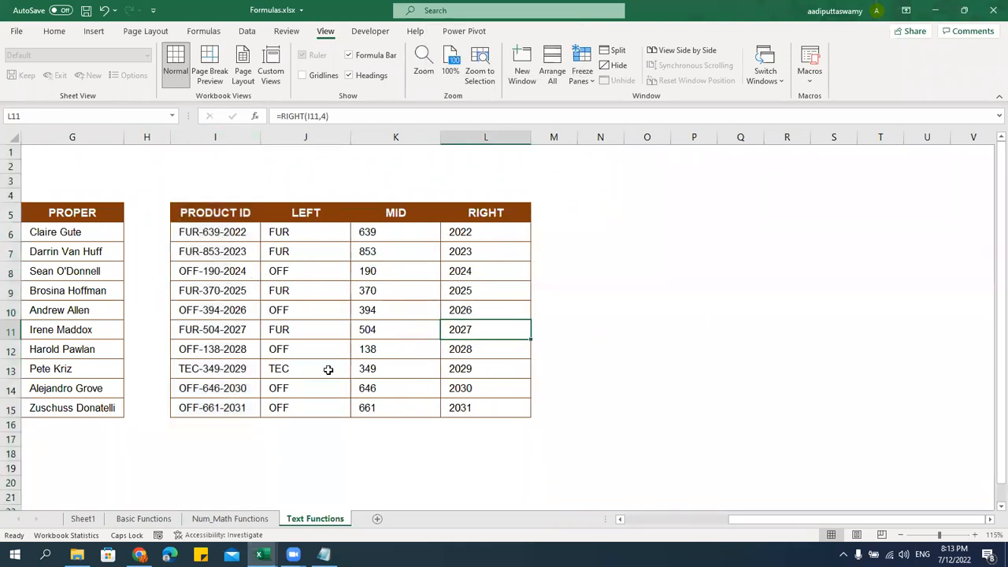
{"action": "left_click", "coordinate": [324, 555]}
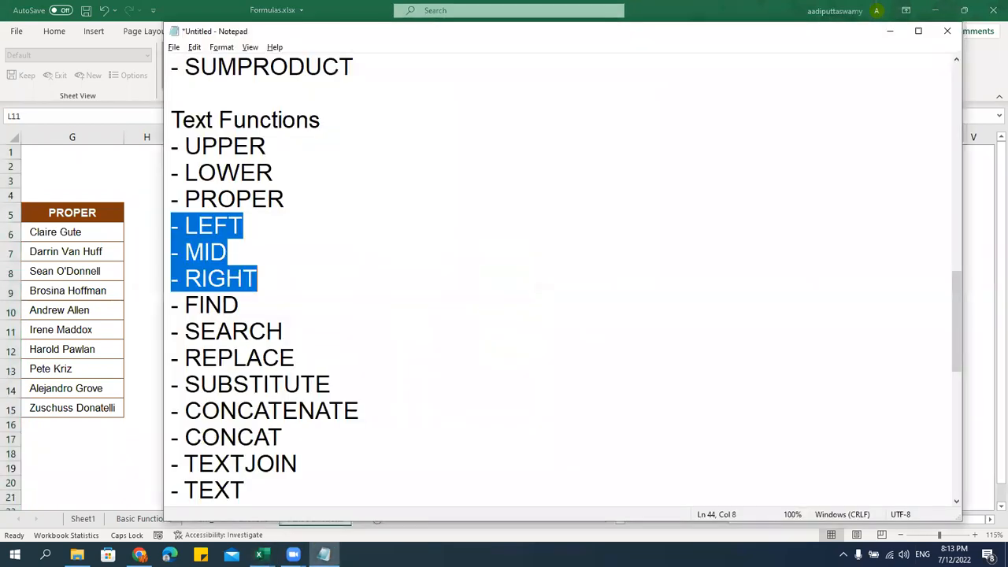
Highlight the UPPER/LOWER/PROPER, LEFT/MID/RIGHT and FIND/SEARCH lines, then narrow Excel's column H
{"action": "left_click", "coordinate": [370, 385]}
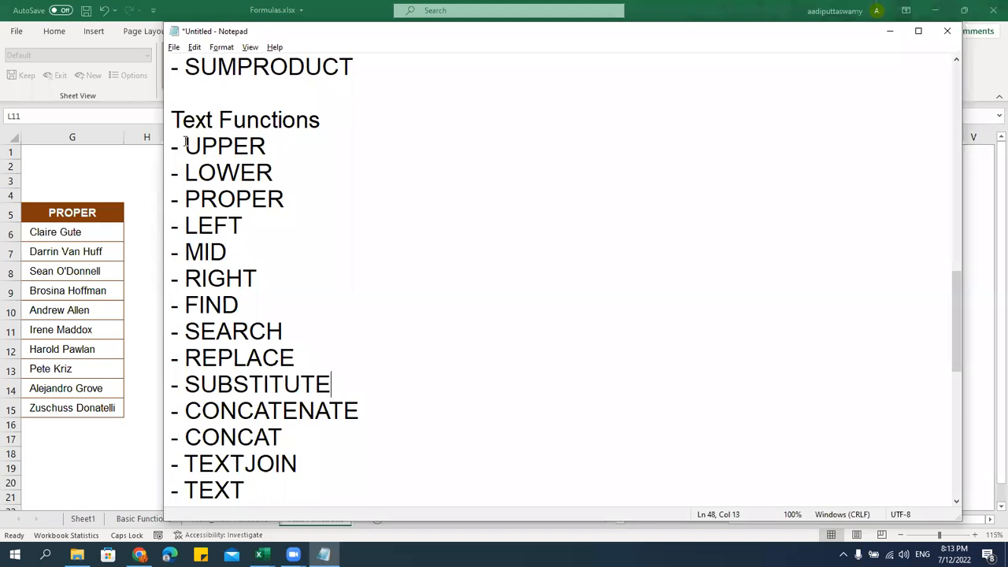
{"action": "left_click_drag", "start_coordinate": [186, 145], "coordinate": [288, 206]}
{"action": "left_click", "coordinate": [282, 248]}
{"action": "left_click_drag", "start_coordinate": [172, 227], "coordinate": [264, 280]}
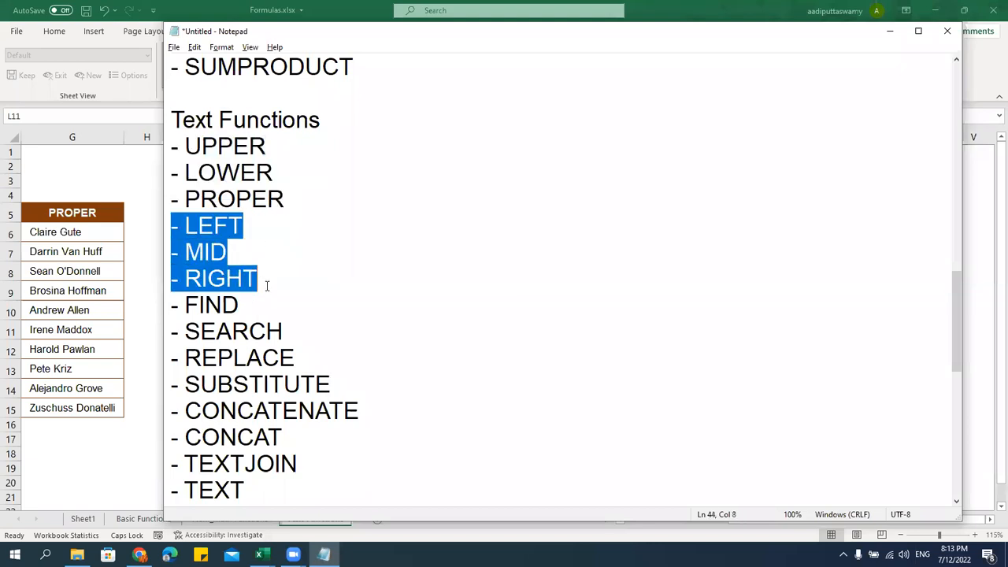
{"action": "left_click_drag", "start_coordinate": [283, 332], "coordinate": [145, 310]}
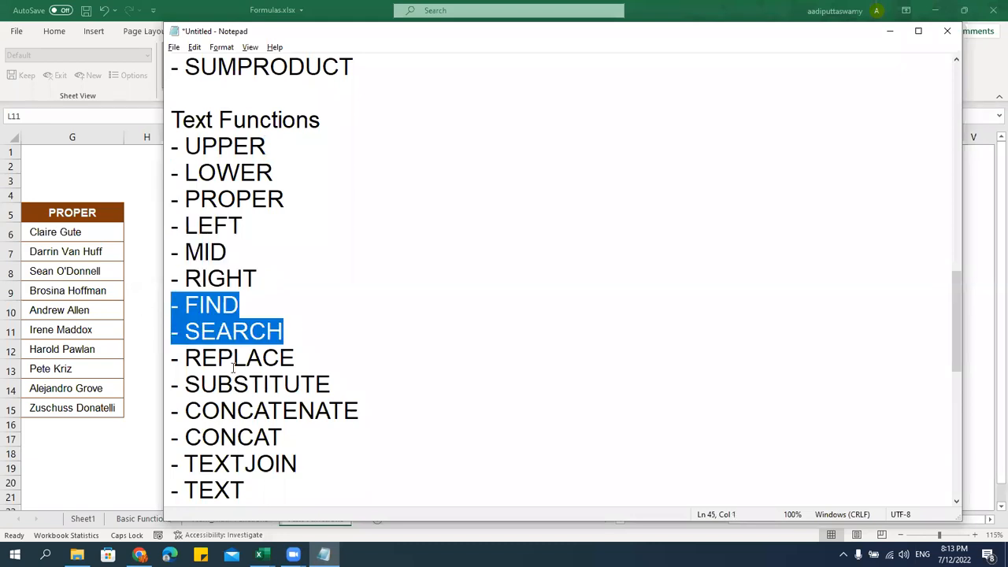
{"action": "key", "text": "alt+Tab"}
{"action": "left_click_drag", "start_coordinate": [170, 137], "coordinate": [144, 137]}
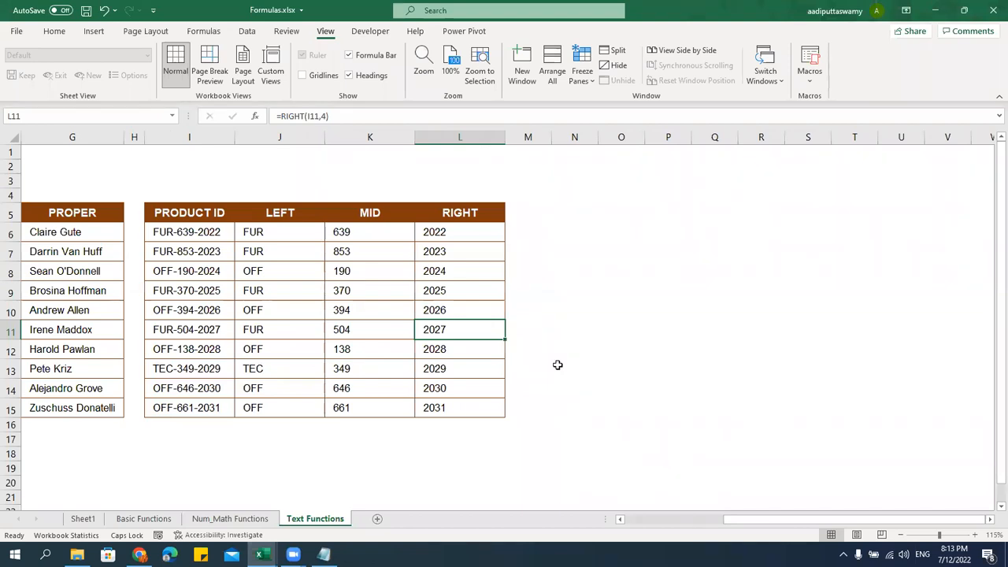
Start a FIND header in M5, then cancel it
{"action": "left_click", "coordinate": [555, 210]}
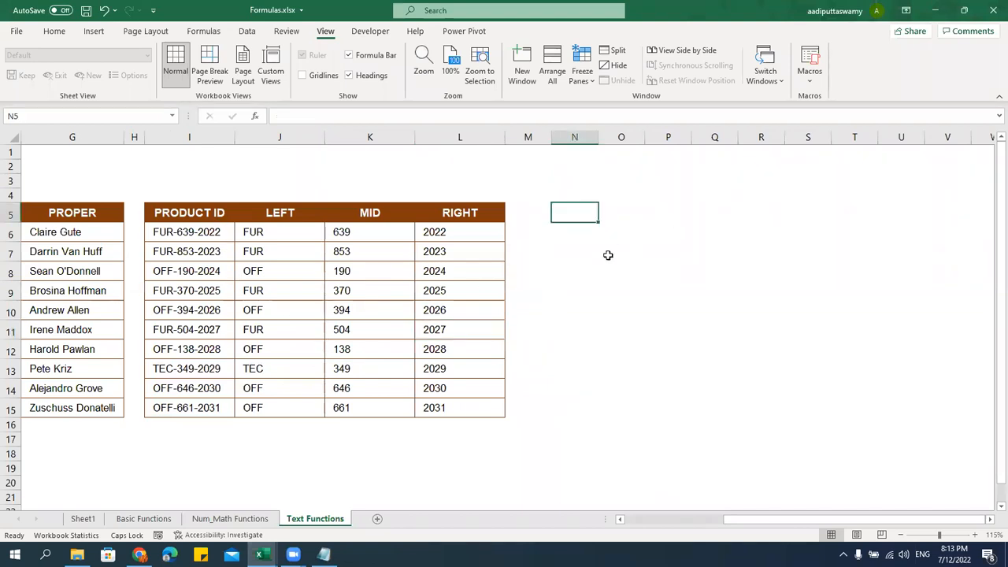
{"action": "key", "text": "Left"}
{"action": "type", "text": "FI"}
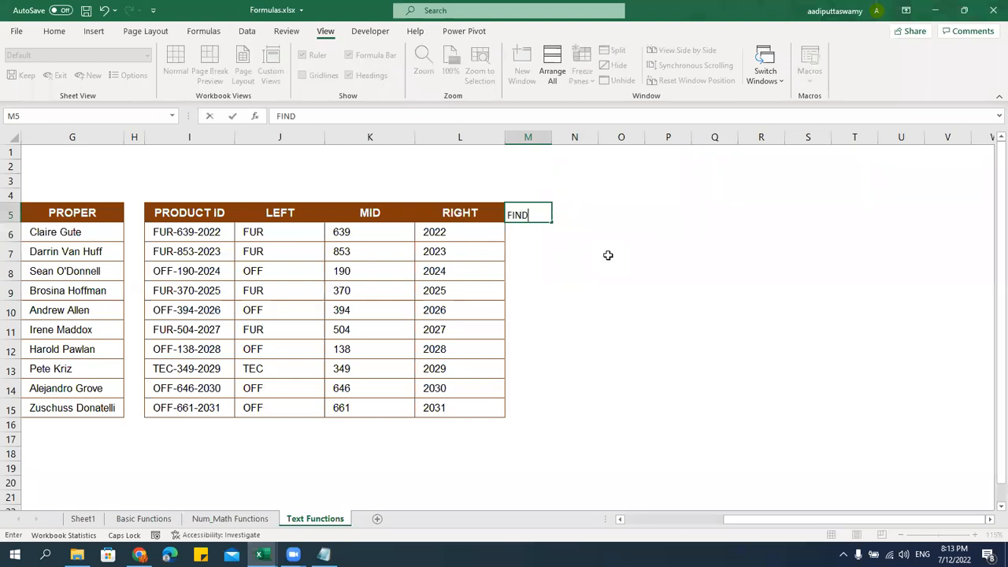
{"action": "key", "text": "Escape"}
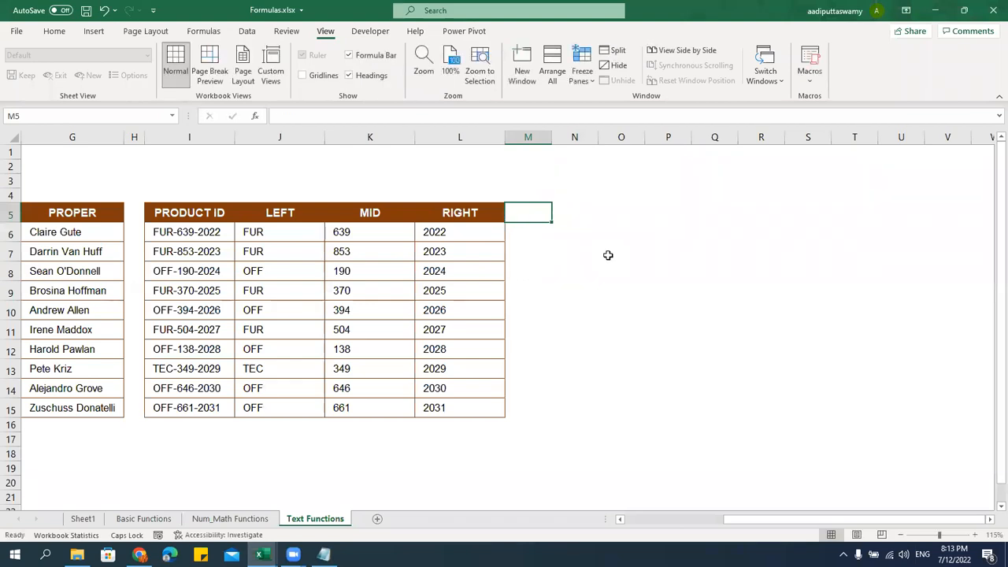
{"action": "left_click_drag", "start_coordinate": [837, 520], "coordinate": [739, 519]}
Copy the Customer Name cells D5:D15 into N5 with matching column width
{"action": "left_click_drag", "start_coordinate": [236, 217], "coordinate": [248, 403]}
{"action": "key", "text": "ctrl+c"}
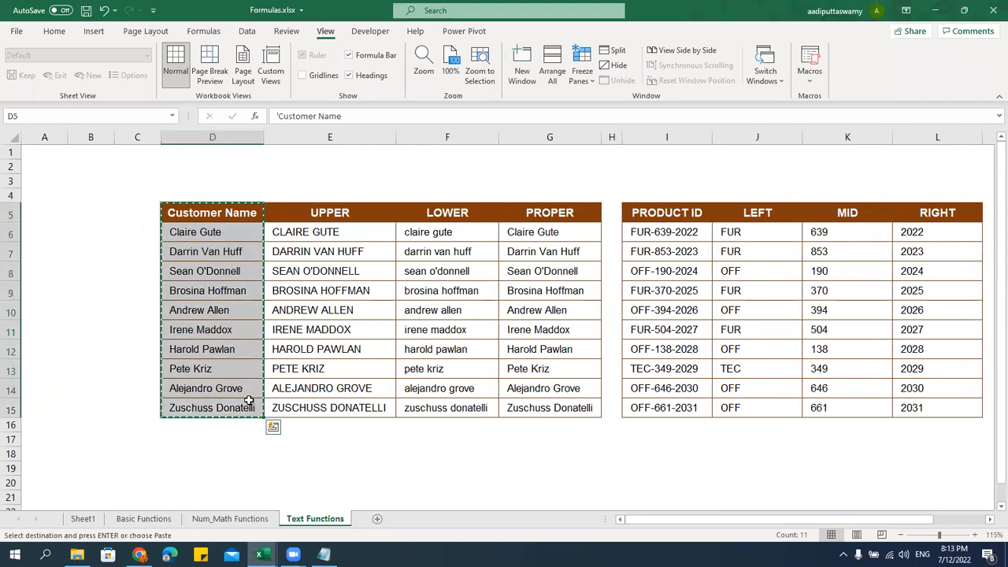
{"action": "key", "text": "Right"}
{"action": "key", "text": "Right"}
{"action": "key", "text": "Right"}
{"action": "key", "text": "Right"}
{"action": "key", "text": "Right"}
{"action": "key", "text": "Right"}
{"action": "key", "text": "Right"}
{"action": "key", "text": "Right"}
{"action": "key", "text": "Right"}
{"action": "key", "text": "Right"}
{"action": "key", "text": "Right"}
{"action": "key", "text": "Right"}
{"action": "key", "text": "Right"}
{"action": "key", "text": "Right"}
{"action": "key", "text": "Right"}
{"action": "key", "text": "Right"}
{"action": "key", "text": "Left"}
{"action": "key", "text": "Left"}
{"action": "key", "text": "Left"}
{"action": "key", "text": "Left"}
{"action": "key", "text": "Left"}
{"action": "key", "text": "Left"}
{"action": "key", "text": "ctrl+v"}
{"action": "key", "text": "ctrl+alt+v"}
{"action": "key", "text": "w"}
{"action": "key", "text": "Return"}
{"action": "key", "text": "Escape"}
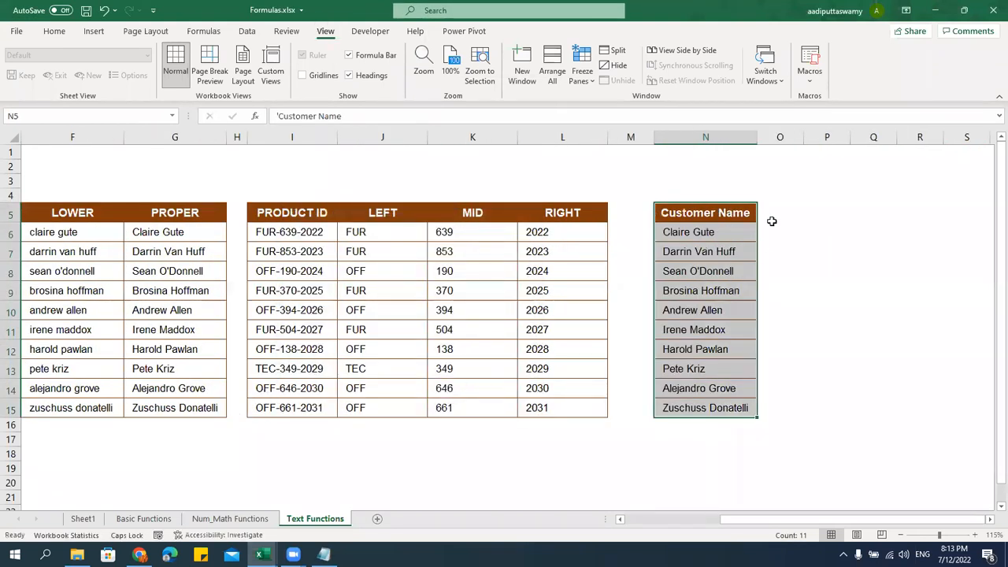
Add the headers Find in O5 and Search in P5
{"action": "left_click", "coordinate": [771, 220]}
{"action": "type", "text": "Find"}
{"action": "key", "text": "Return"}
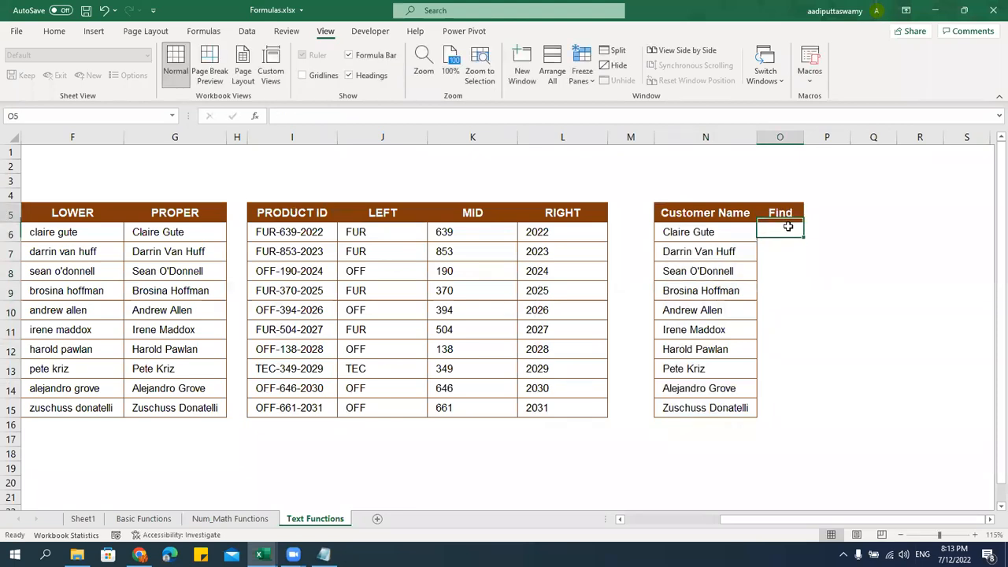
{"action": "key", "text": "Up"}
{"action": "key", "text": "Right"}
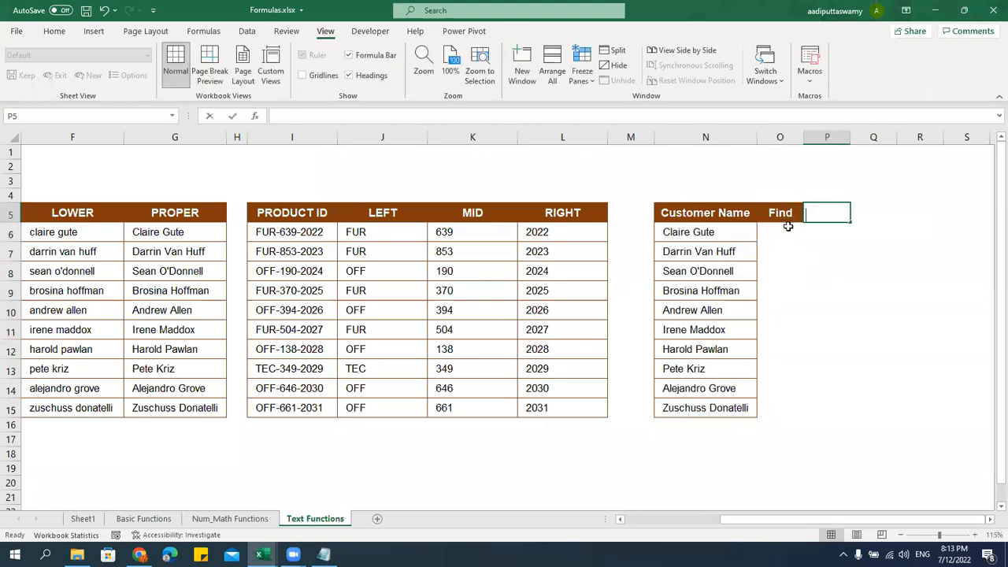
{"action": "type", "text": "Search"}
{"action": "key", "text": "Return"}
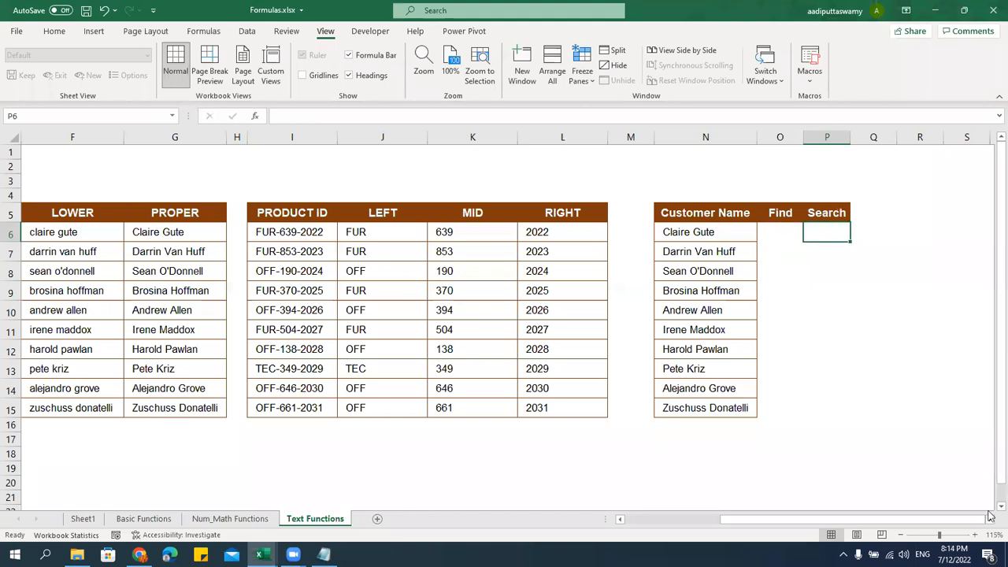
{"action": "scroll", "coordinate": [630, 386], "scroll_direction": "right", "scroll_amount": 3}
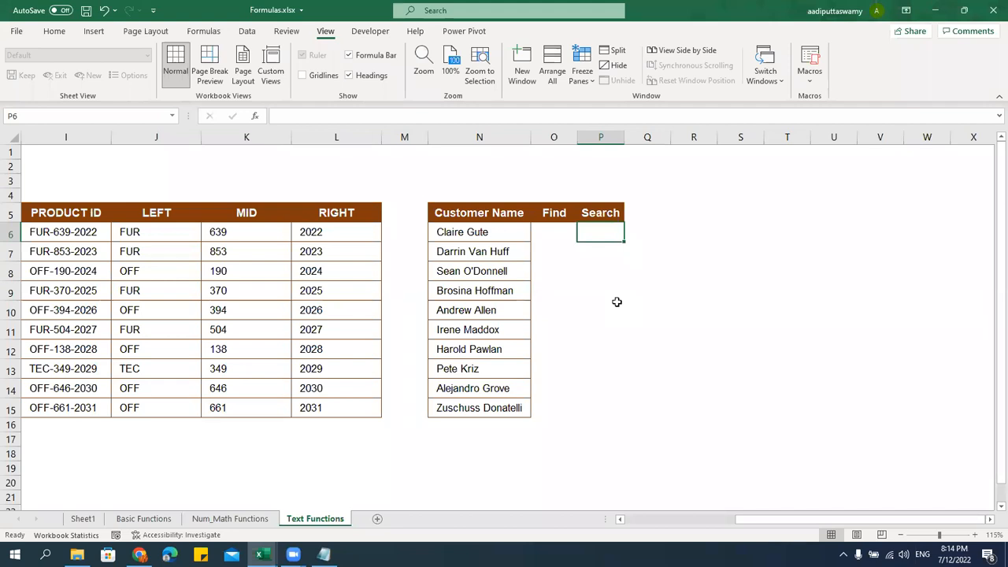
Enter =FIND("C",N6) in O6 to locate C in the first customer name
{"action": "left_click", "coordinate": [560, 232]}
{"action": "type", "text": "=find"}
{"action": "key", "text": "Tab"}
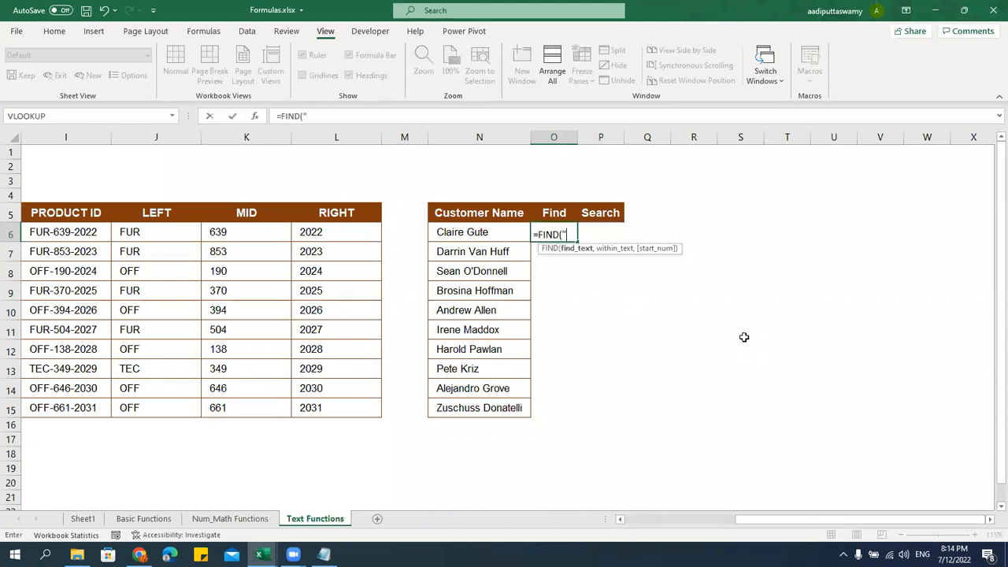
{"action": "type", "text": "\"C\","}
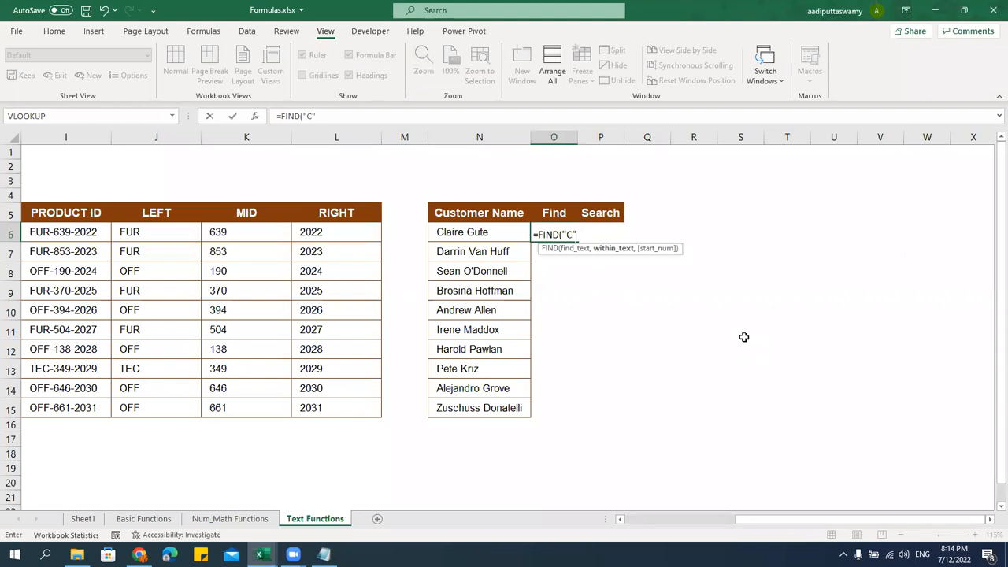
{"action": "left_click", "coordinate": [500, 237]}
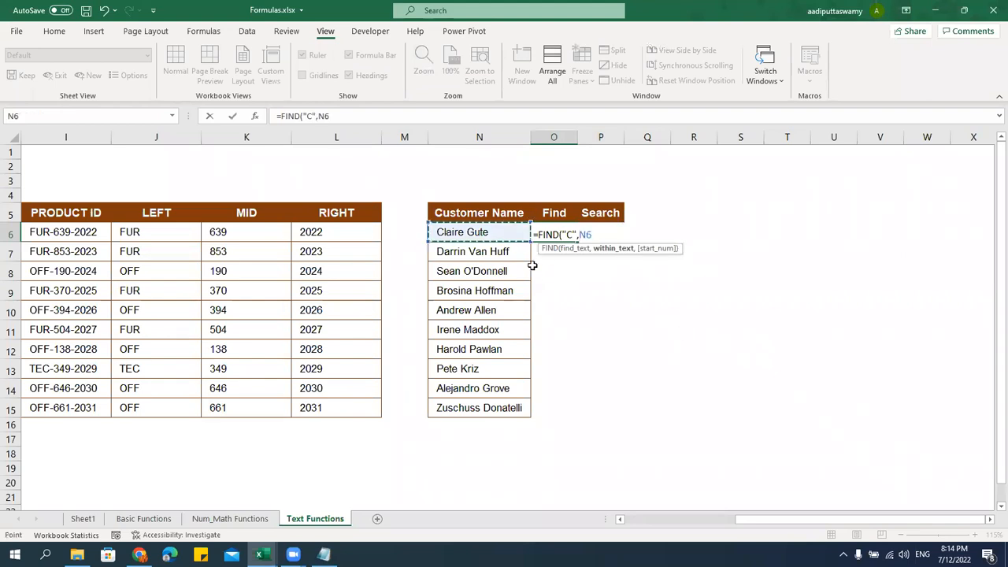
{"action": "key", "text": "Return"}
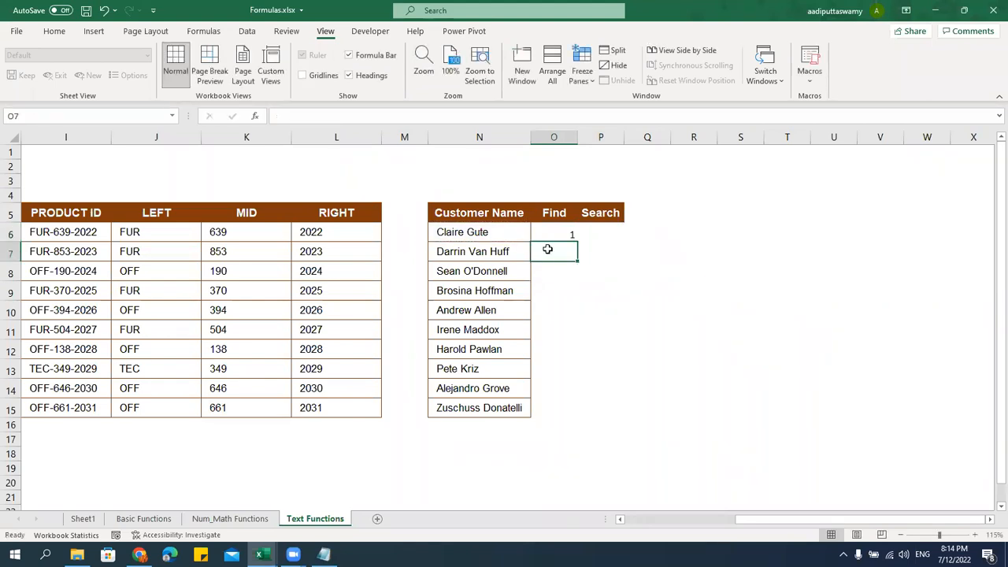
{"action": "left_click", "coordinate": [488, 234]}
Change the searched letter to G and fill the FIND formula down to row 15
{"action": "double_click", "coordinate": [570, 229]}
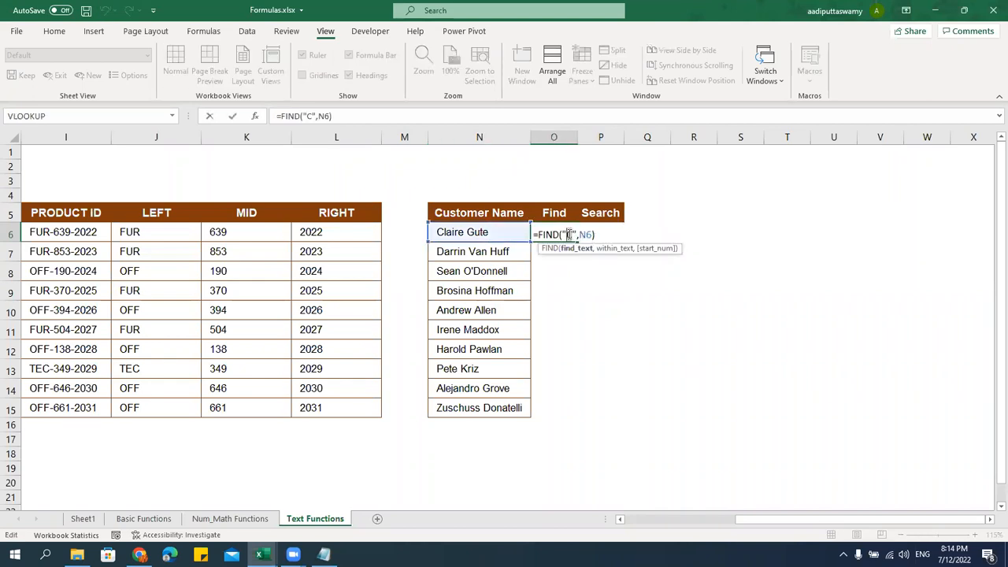
{"action": "type", "text": "G"}
{"action": "key", "text": "Return"}
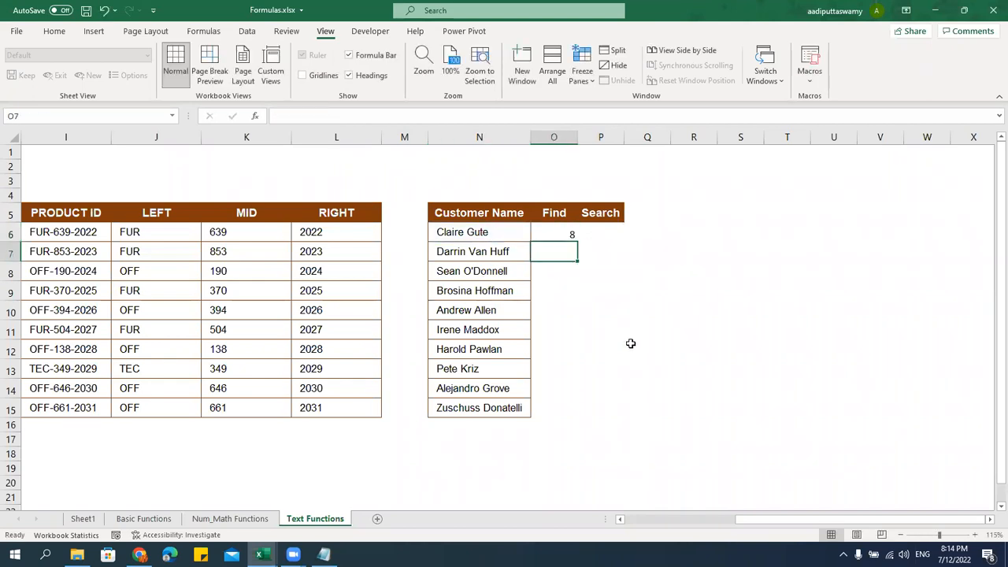
{"action": "left_click", "coordinate": [569, 231]}
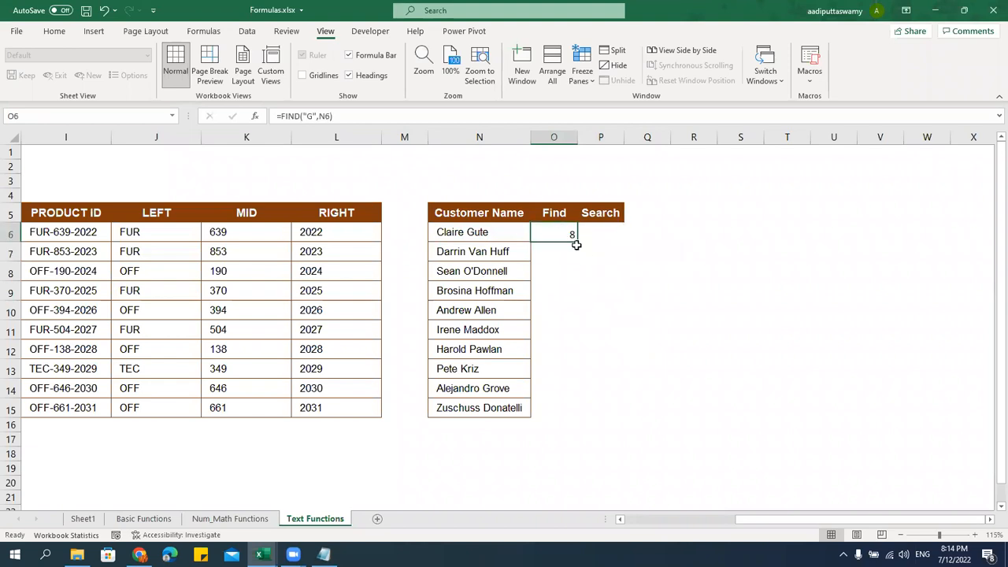
{"action": "left_click_drag", "start_coordinate": [577, 242], "coordinate": [581, 417]}
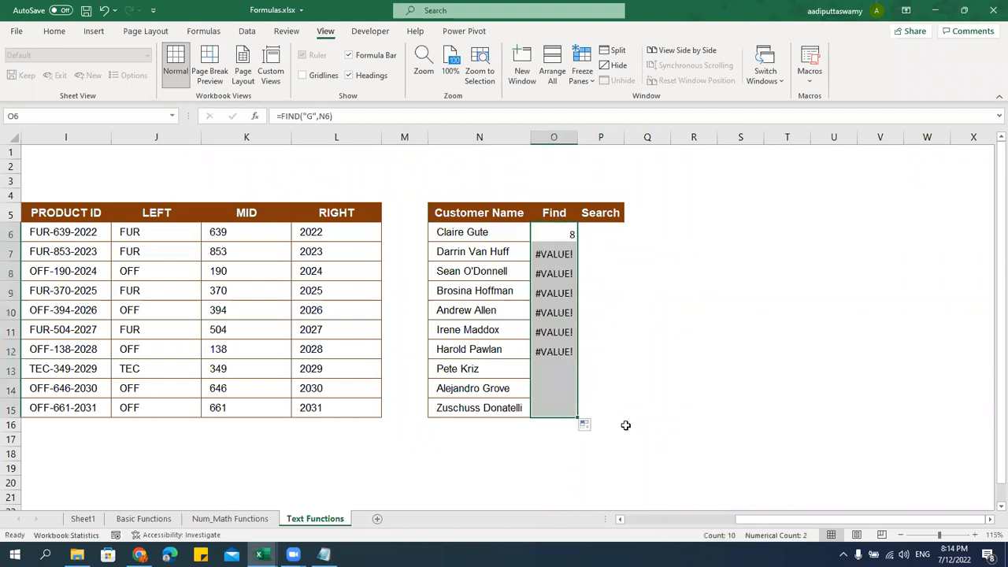
{"action": "left_click", "coordinate": [496, 389]}
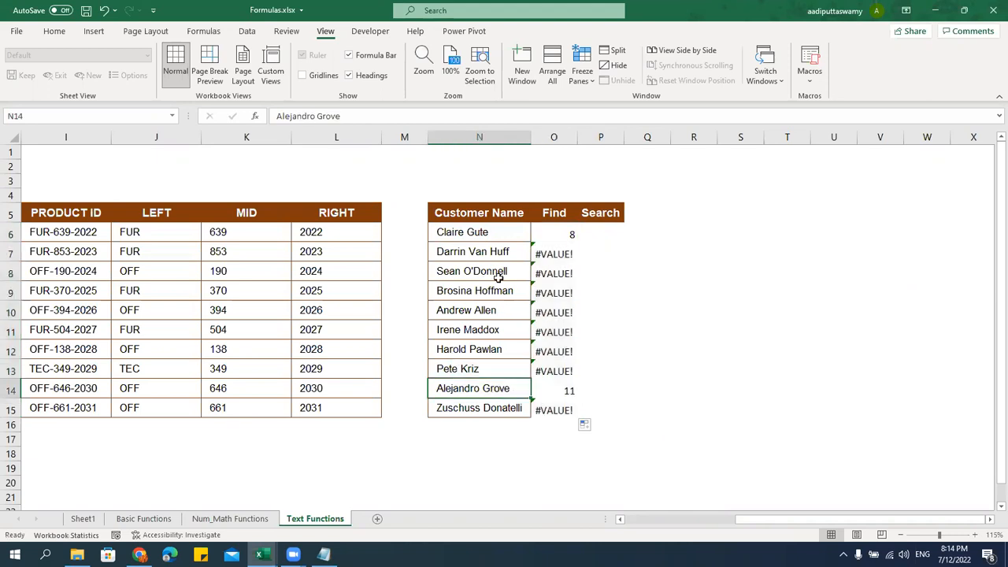
Switch the FIND formula to search for "a" and fill it down the Find column
{"action": "left_click", "coordinate": [495, 231]}
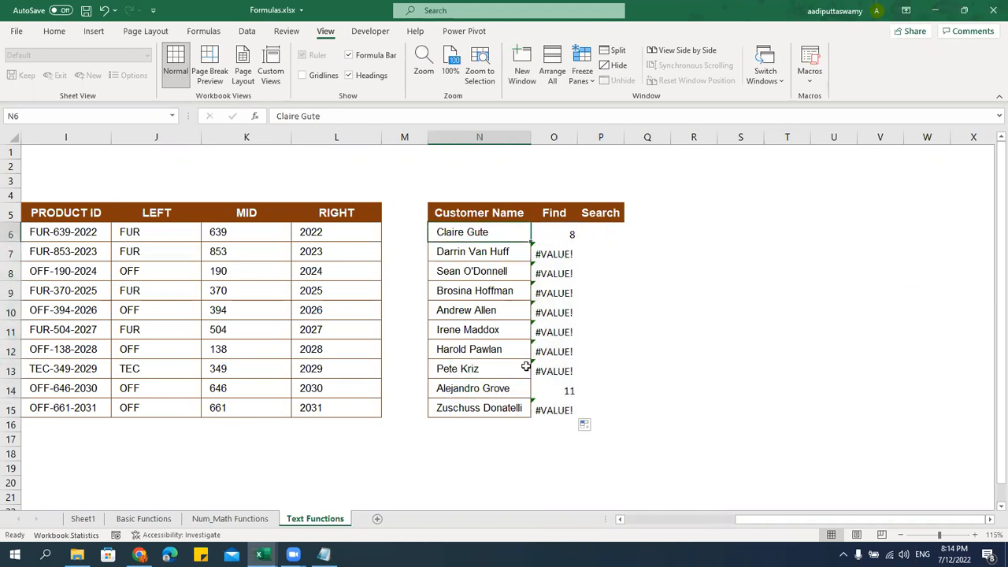
{"action": "double_click", "coordinate": [567, 236]}
{"action": "key", "text": "Delete"}
{"action": "type", "text": "a"}
{"action": "key", "text": "Return"}
{"action": "left_click", "coordinate": [574, 236]}
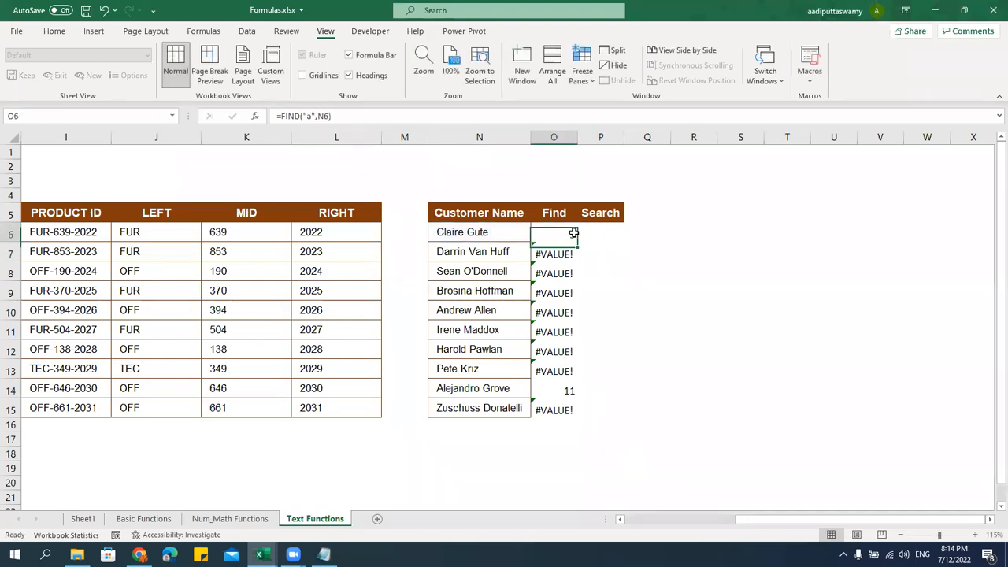
{"action": "double_click", "coordinate": [578, 240]}
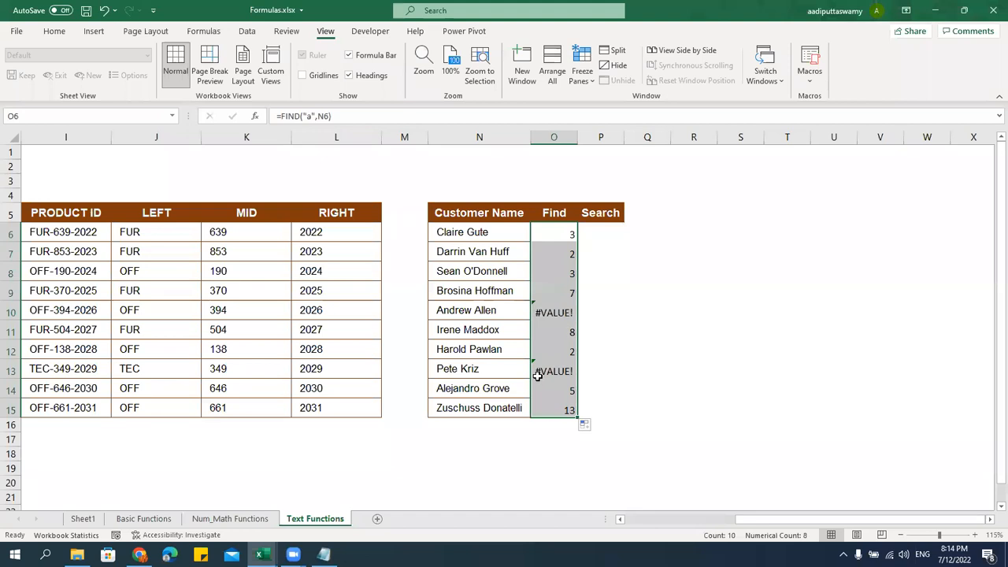
{"action": "left_click", "coordinate": [477, 310]}
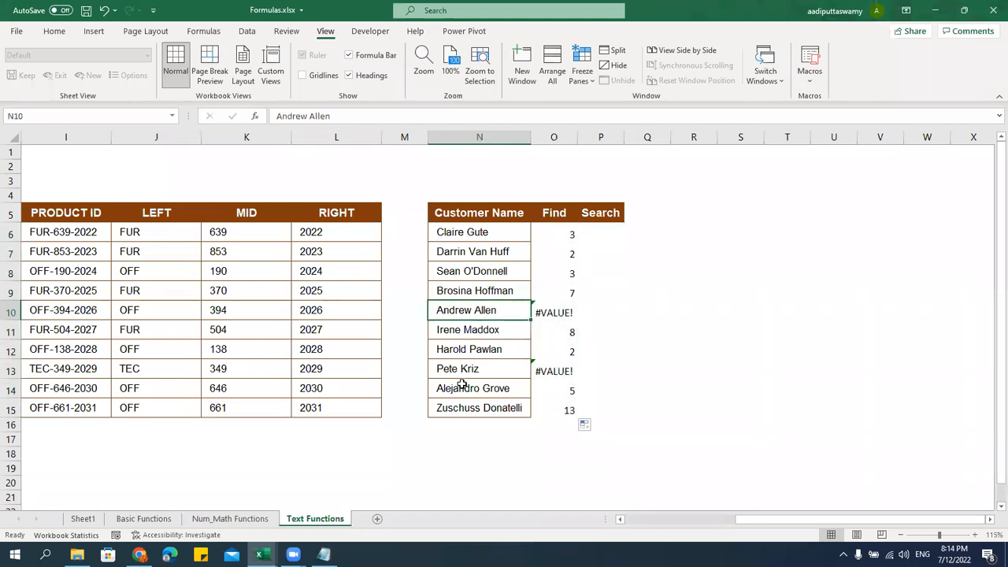
Edit O6 to find capital "A", test filling it down, then undo the fill
{"action": "left_click", "coordinate": [569, 232]}
{"action": "double_click", "coordinate": [569, 233]}
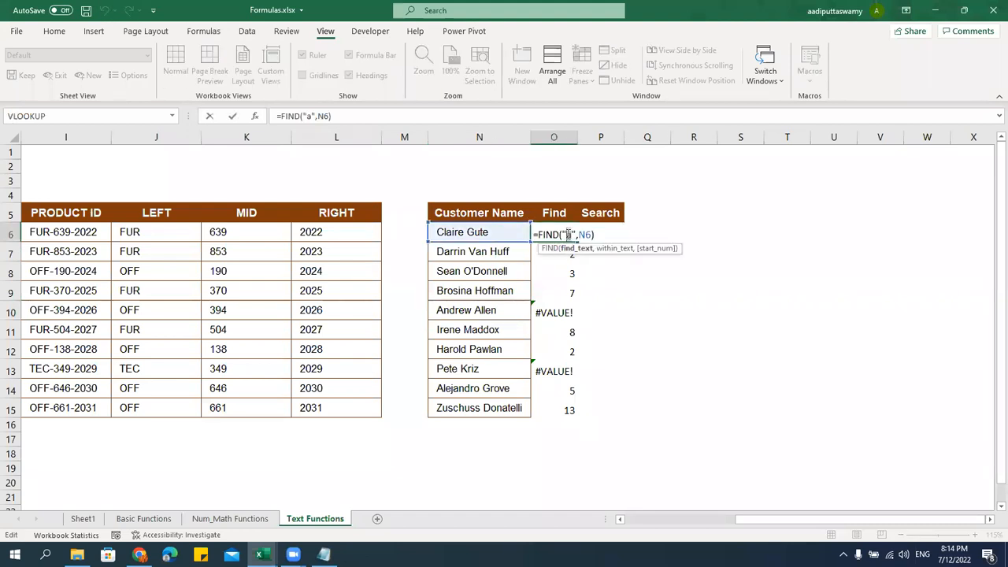
{"action": "type", "text": "A"}
{"action": "key", "text": "ctrl+Return"}
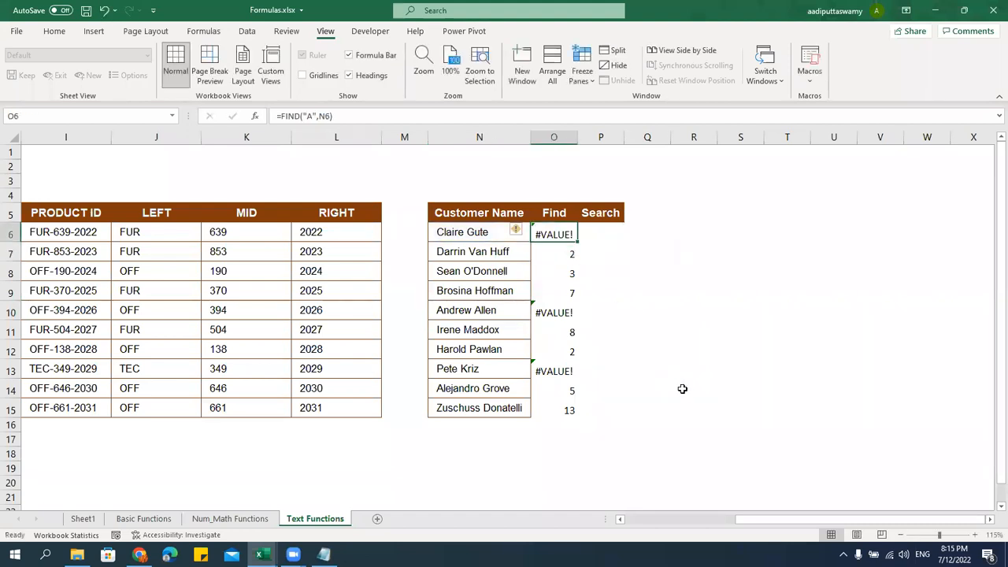
{"action": "key", "text": "ctrl+shift+Down"}
{"action": "key", "text": "ctrl+d"}
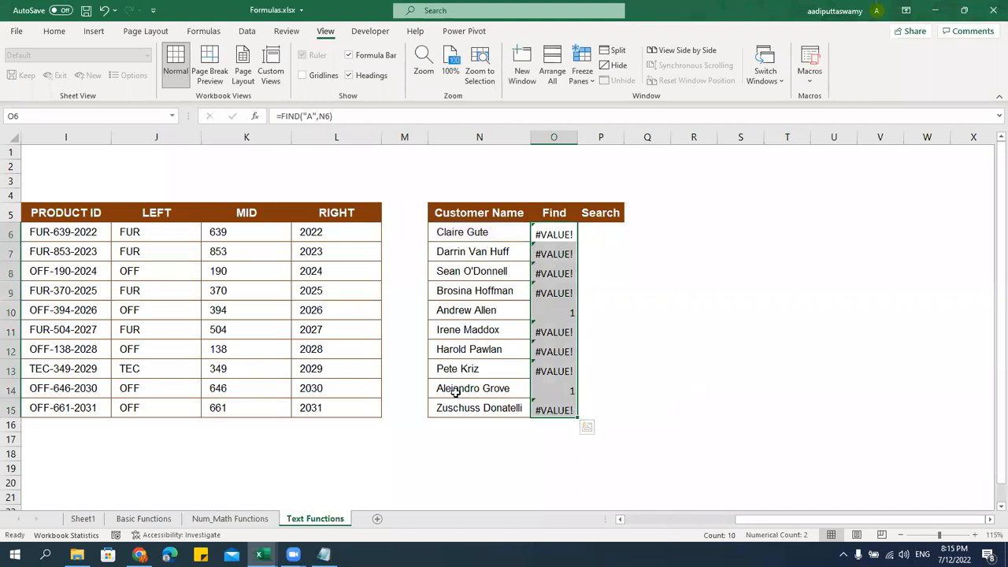
{"action": "left_click", "coordinate": [455, 389]}
{"action": "left_click", "coordinate": [562, 314]}
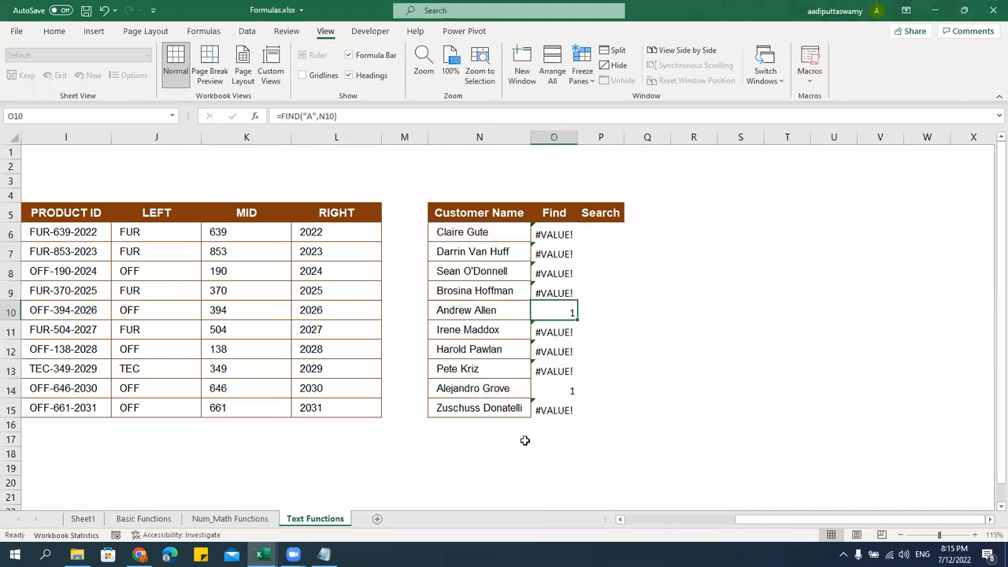
{"action": "key", "text": "ctrl+z"}
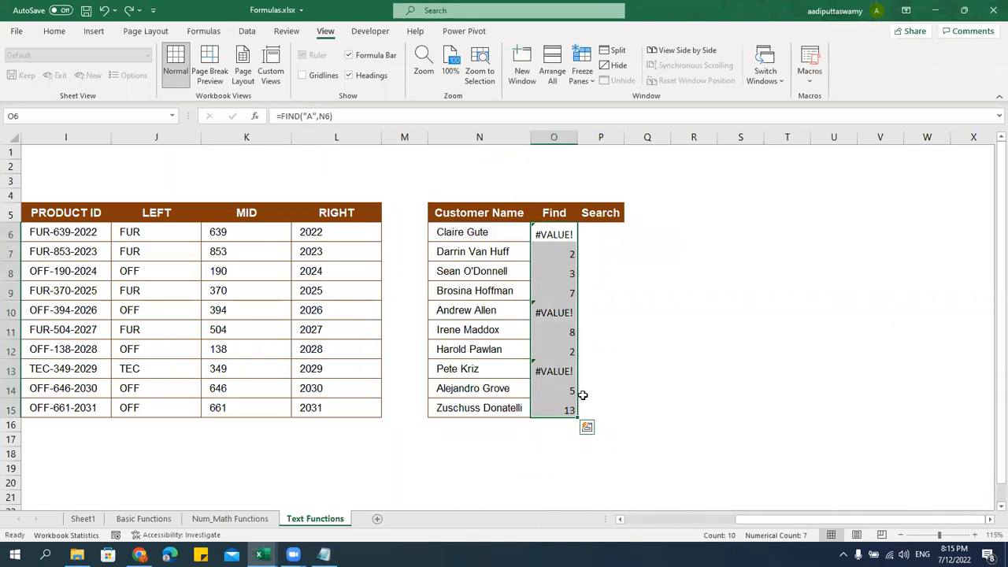
Enter =SEARCH("a",N6) in P6
{"action": "left_click", "coordinate": [593, 235]}
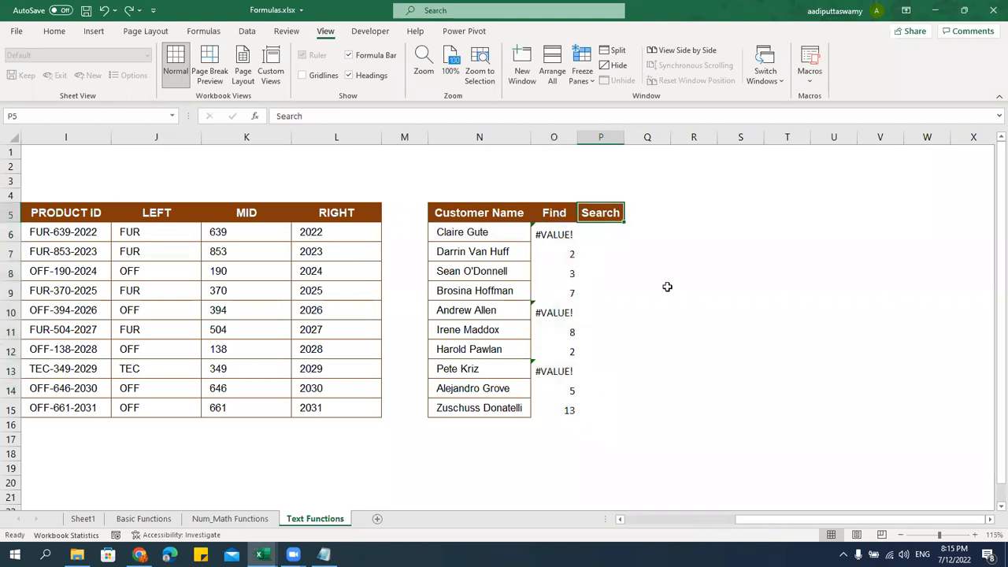
{"action": "type", "text": "=serach"}
{"action": "key", "text": "BackSpace"}
{"action": "key", "text": "BackSpace"}
{"action": "key", "text": "BackSpace"}
{"action": "key", "text": "BackSpace"}
{"action": "type", "text": "arch"}
{"action": "key", "text": "Tab"}
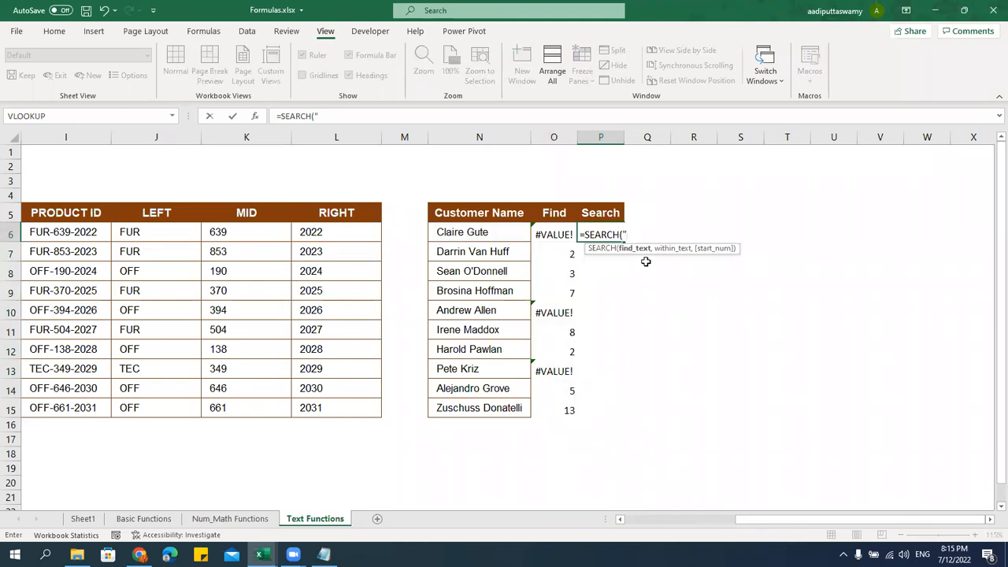
{"action": "type", "text": "\"a\","}
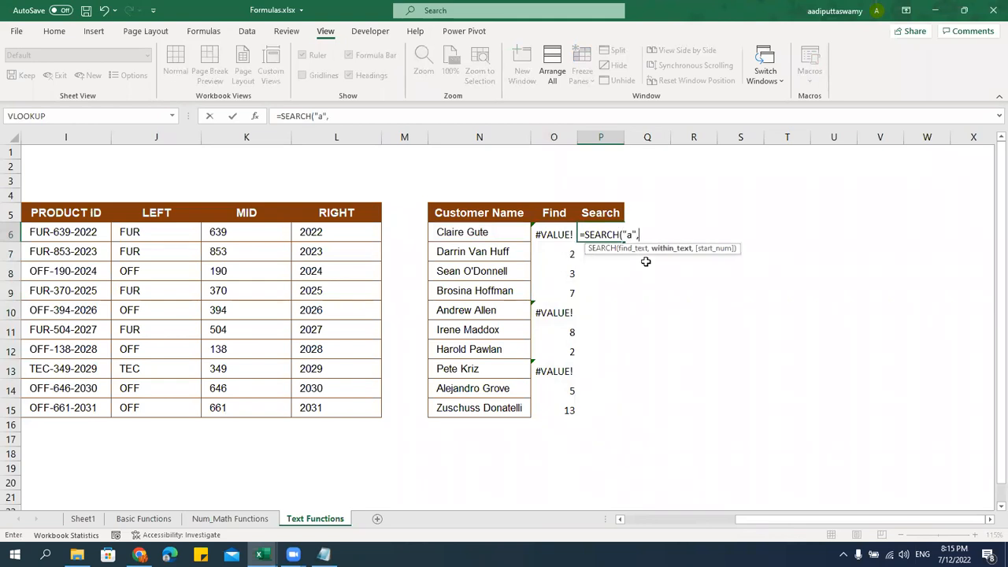
{"action": "left_click", "coordinate": [510, 234]}
{"action": "key", "text": "Return"}
Fill the SEARCH formula down to P15 and compare it with the FIND results
{"action": "left_click", "coordinate": [609, 231]}
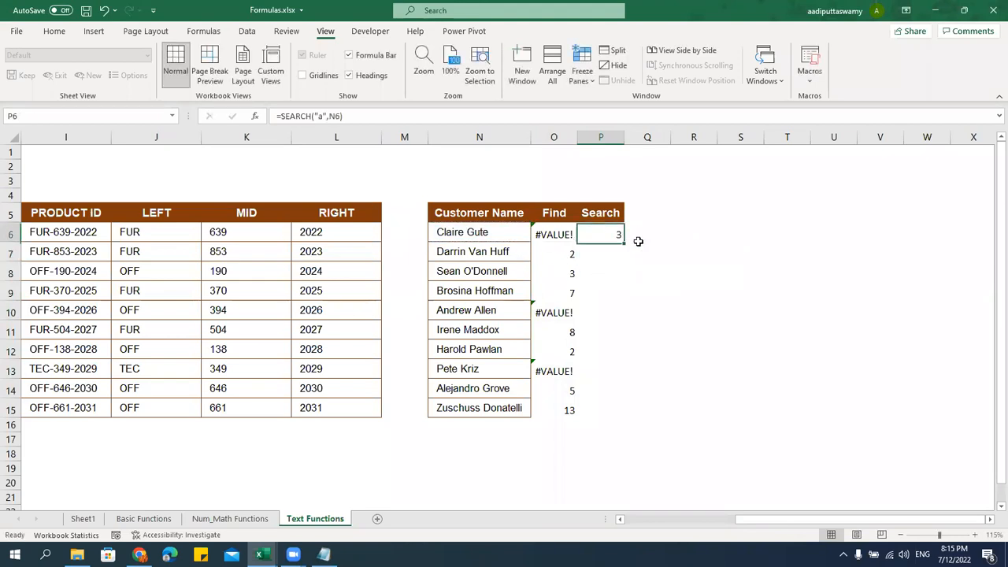
{"action": "double_click", "coordinate": [626, 245]}
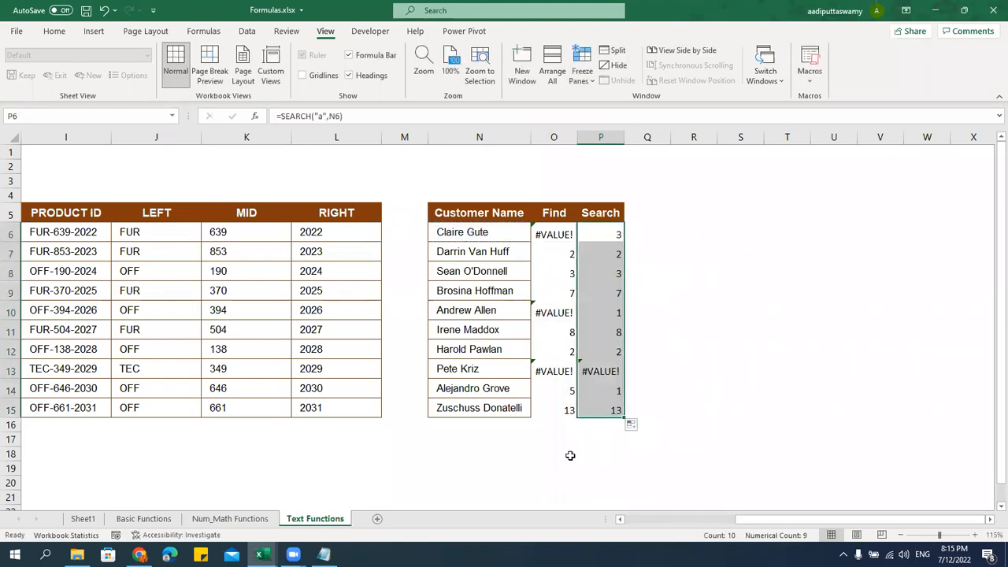
{"action": "left_click_drag", "start_coordinate": [471, 369], "coordinate": [599, 370]}
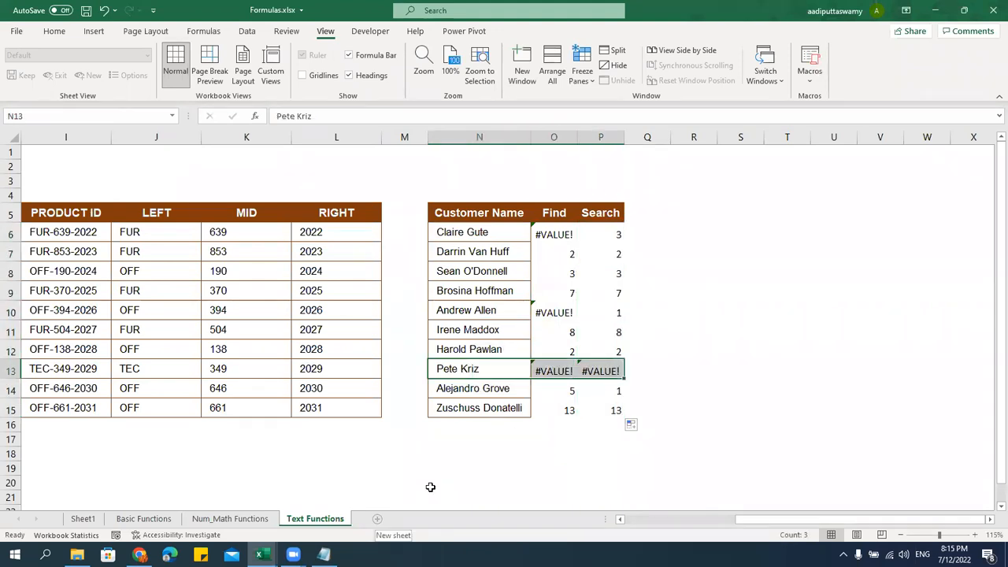
{"action": "left_click", "coordinate": [459, 314]}
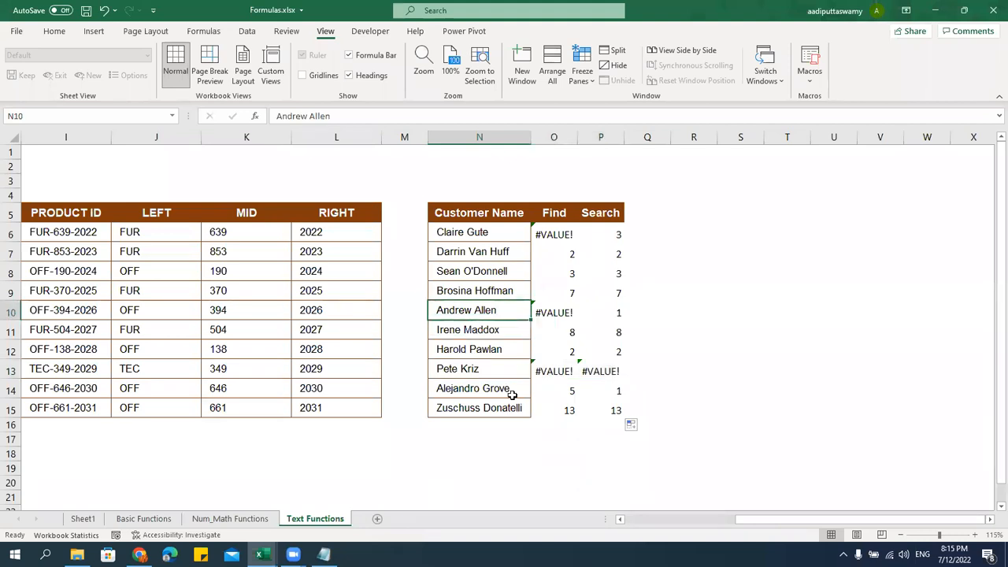
Paste the Customer Name column's formats and column widths onto the Find and Search columns
{"action": "left_click_drag", "start_coordinate": [504, 212], "coordinate": [504, 408]}
{"action": "key", "text": "ctrl+c"}
{"action": "left_click", "coordinate": [553, 213]}
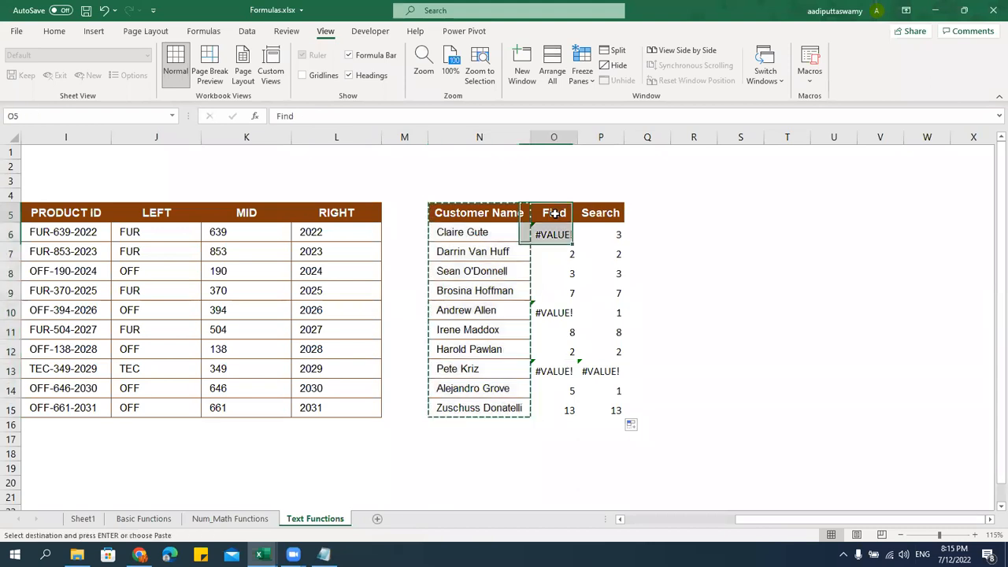
{"action": "key", "text": "ctrl+alt+v"}
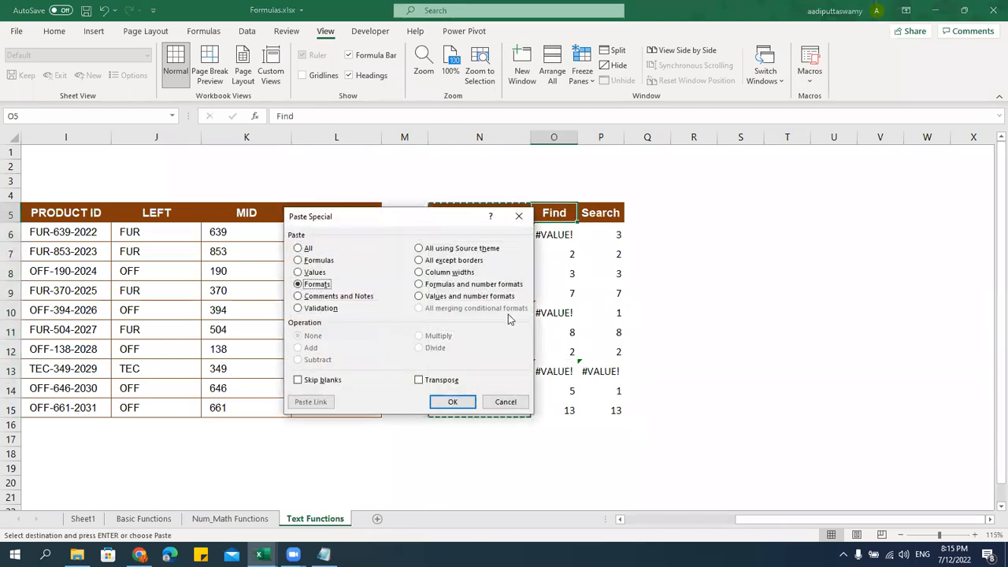
{"action": "left_click", "coordinate": [468, 396]}
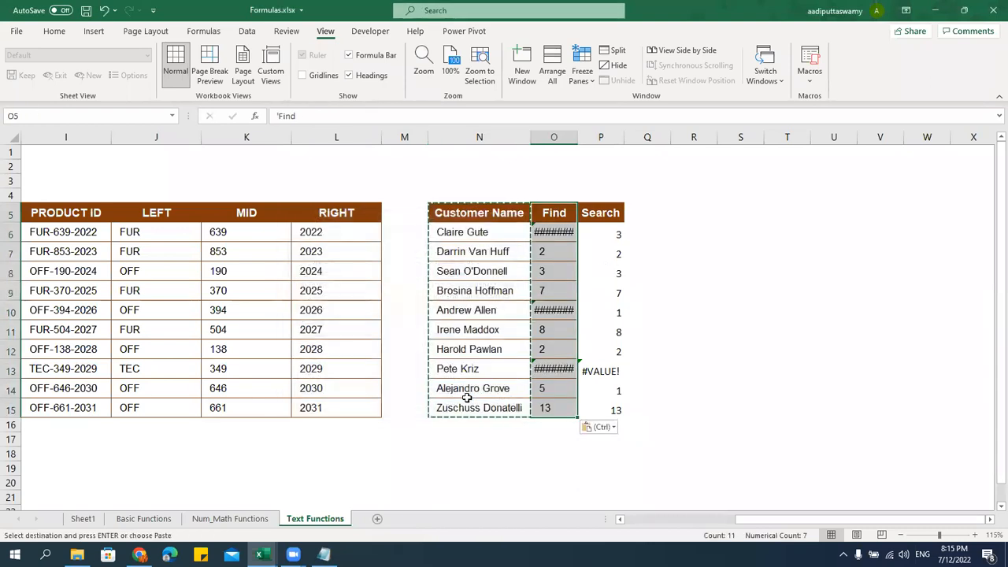
{"action": "left_click", "coordinate": [603, 408], "text": "shift"}
{"action": "key", "text": "ctrl+alt+v"}
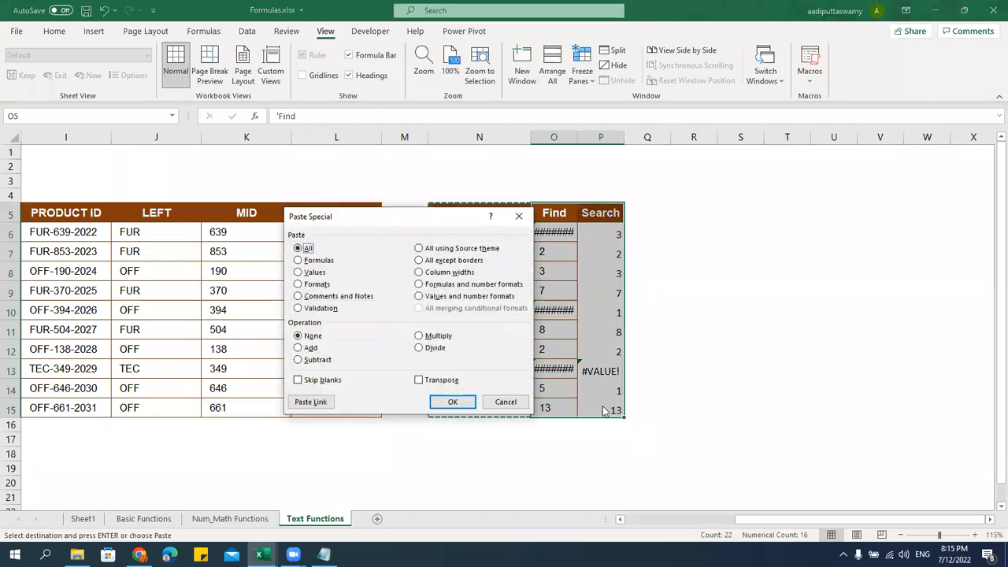
{"action": "key", "text": "t"}
{"action": "key", "text": "Return"}
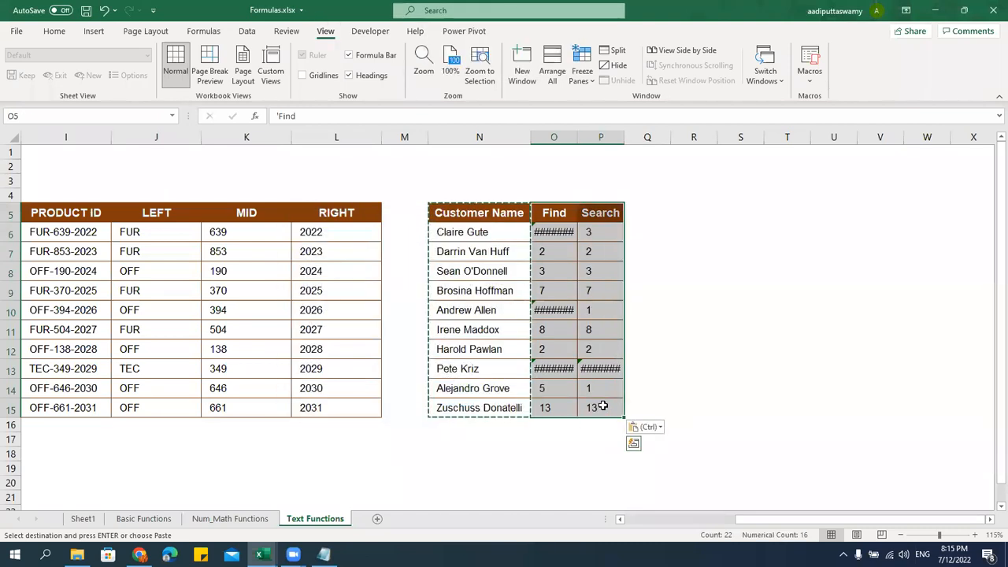
{"action": "key", "text": "ctrl+alt+v"}
{"action": "key", "text": "w"}
{"action": "key", "text": "Return"}
{"action": "key", "text": "Escape"}
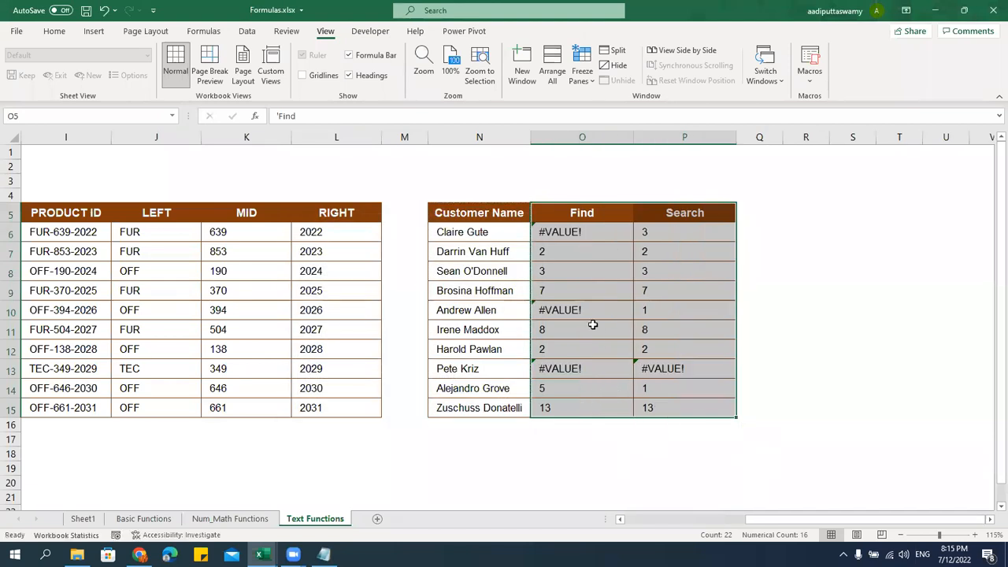
Centre the Find and Search results in O6:P15
{"action": "left_click", "coordinate": [591, 325]}
{"action": "left_click_drag", "start_coordinate": [574, 232], "coordinate": [664, 408]}
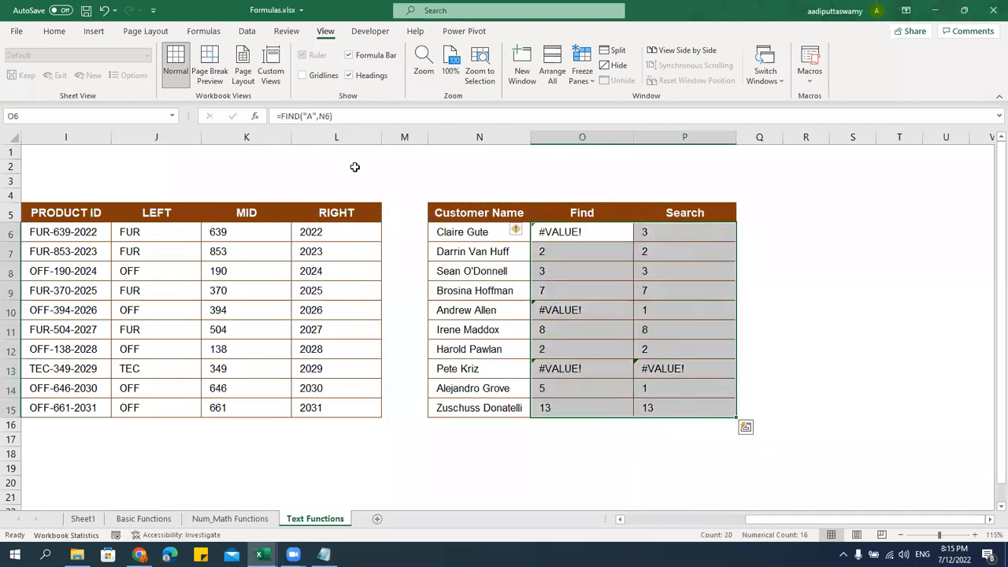
{"action": "left_click", "coordinate": [55, 32]}
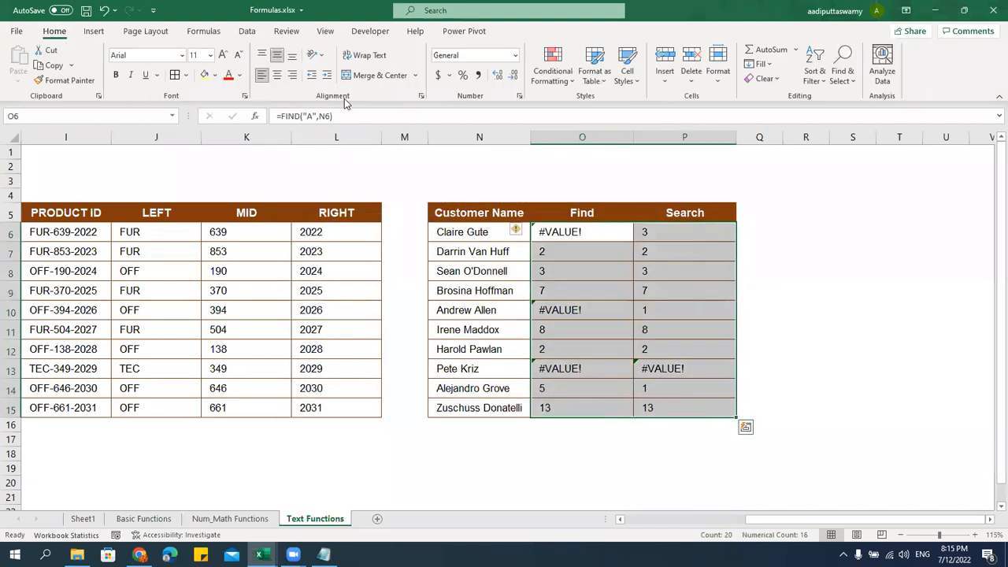
{"action": "left_click", "coordinate": [277, 75]}
Start typing the "Case Sensitive" label in O4
{"action": "left_click", "coordinate": [796, 389]}
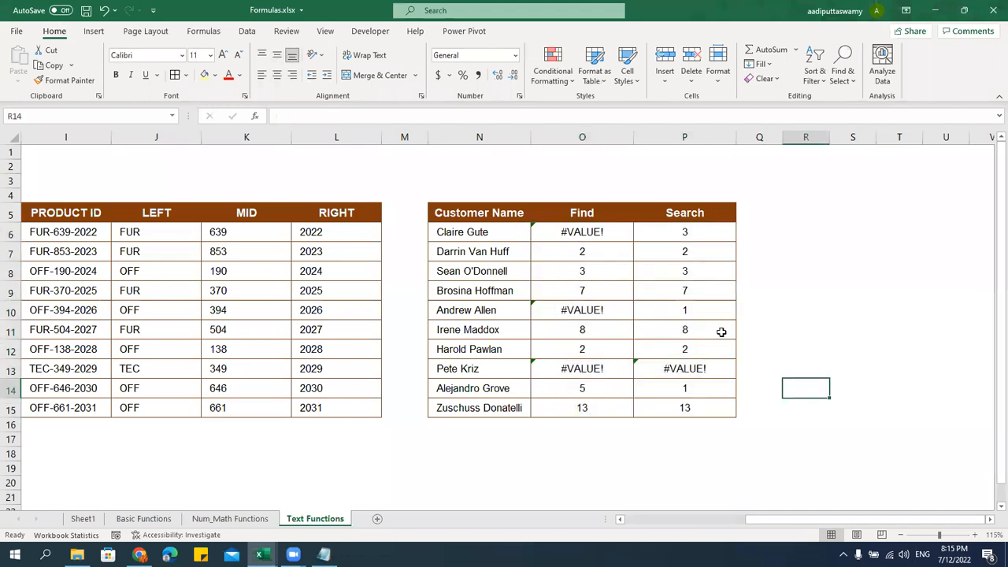
{"action": "left_click", "coordinate": [585, 193]}
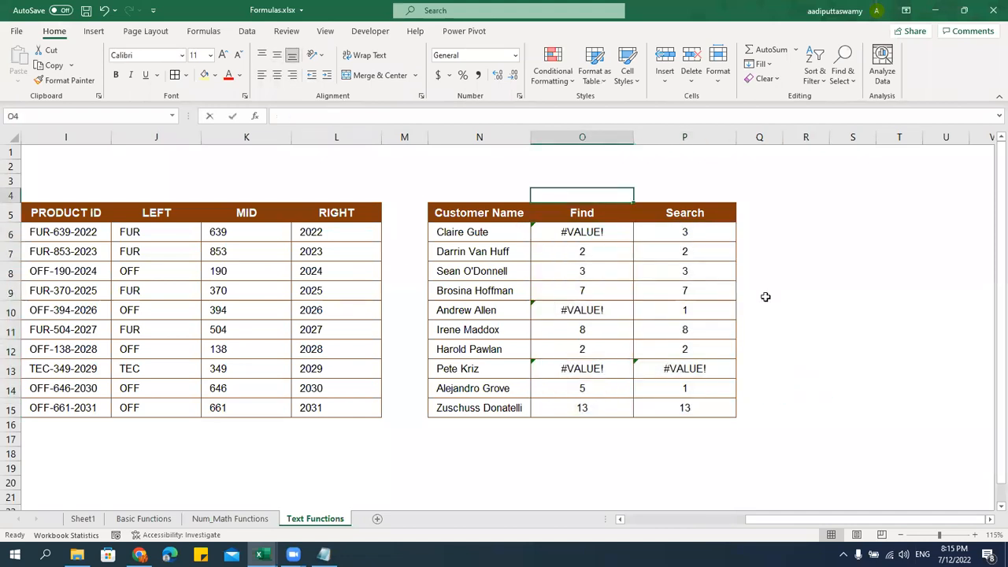
{"action": "type", "text": "Case DSens"}
{"action": "key", "text": "BackSpace"}
{"action": "key", "text": "BackSpace"}
{"action": "key", "text": "BackSpace"}
{"action": "key", "text": "BackSpace"}
{"action": "key", "text": "BackSpace"}
Complete O4 as "Case Sensitive" and enter "Non-Case Sensitive" in P4
{"action": "type", "text": "Sensitive"}
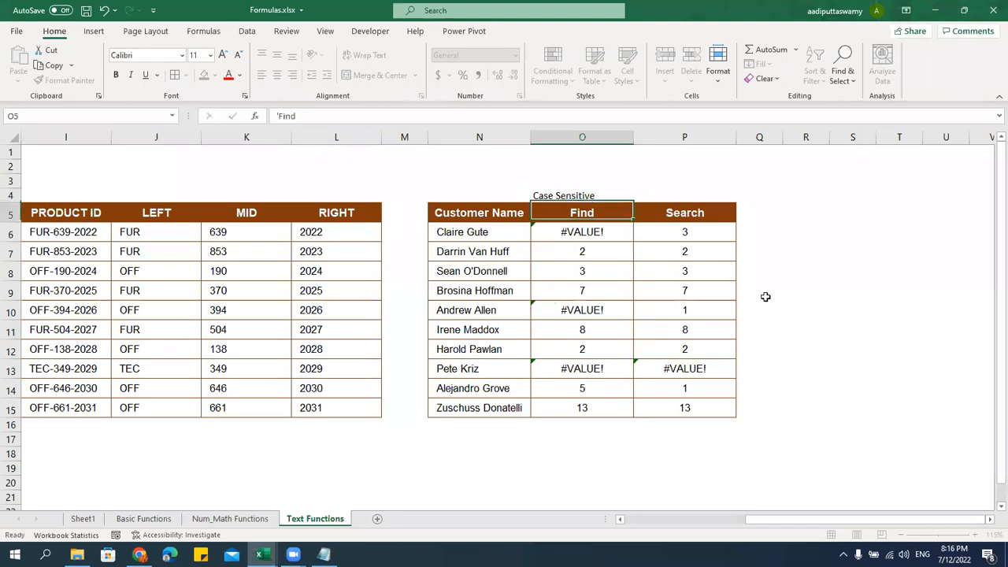
{"action": "key", "text": "Tab"}
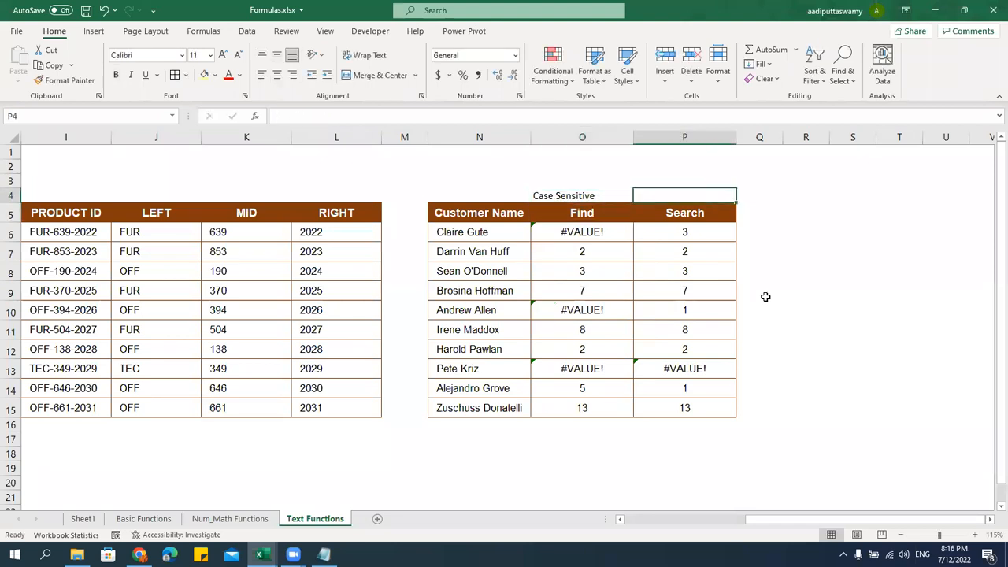
{"action": "type", "text": "Non"}
{"action": "type", "text": "-C"}
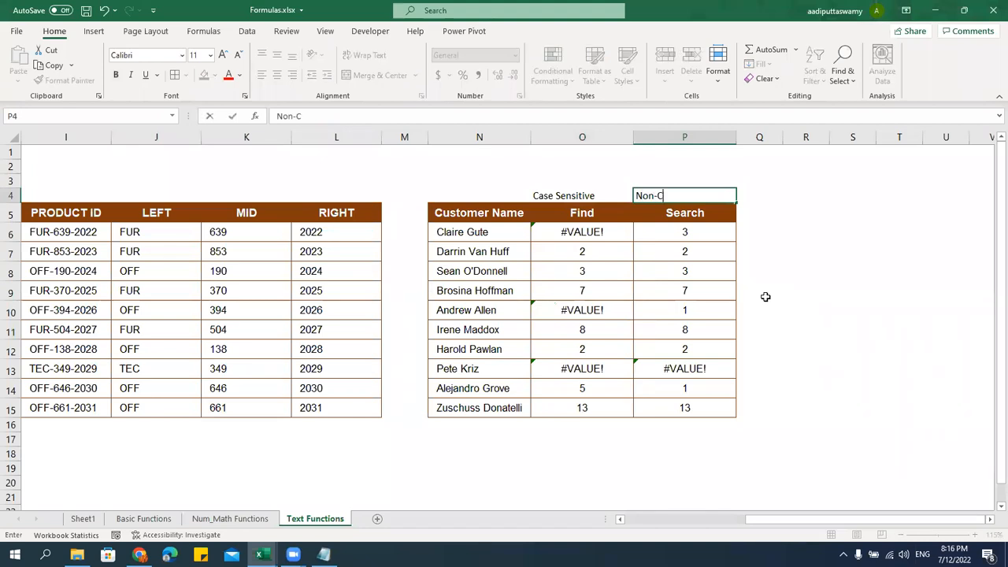
{"action": "type", "text": "ase Sensitive"}
{"action": "key", "text": "Return"}
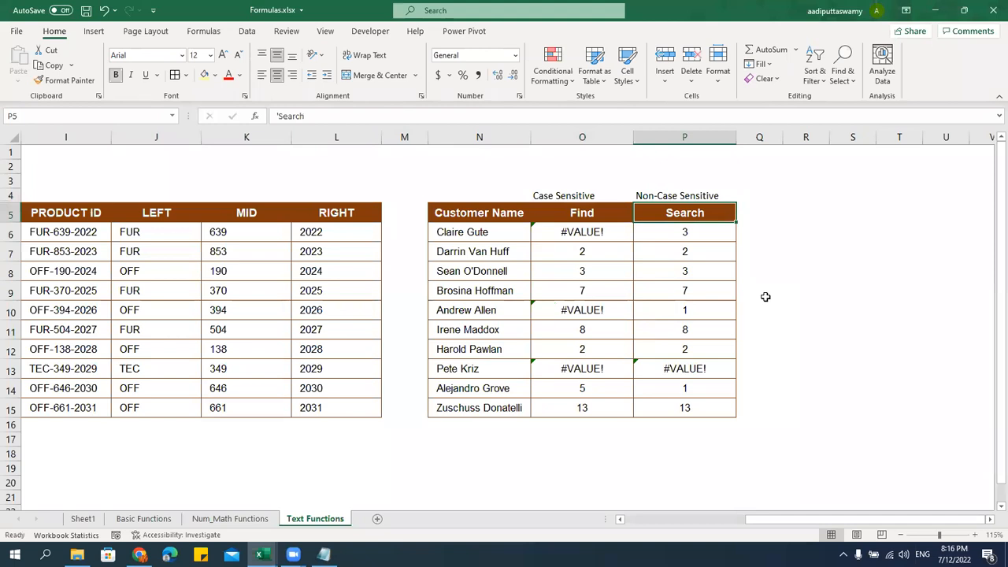
{"action": "left_click", "coordinate": [765, 297]}
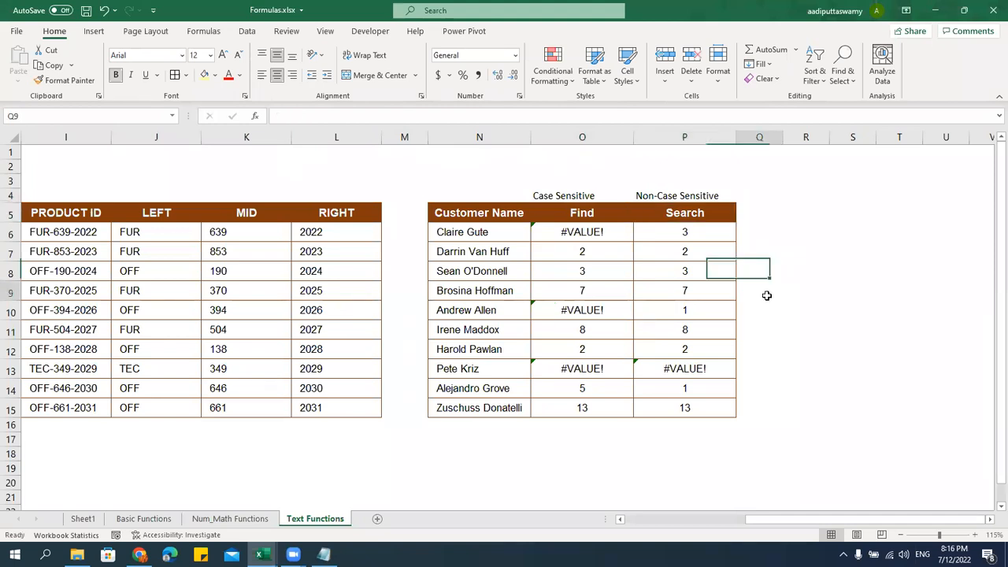
{"action": "left_click", "coordinate": [764, 308]}
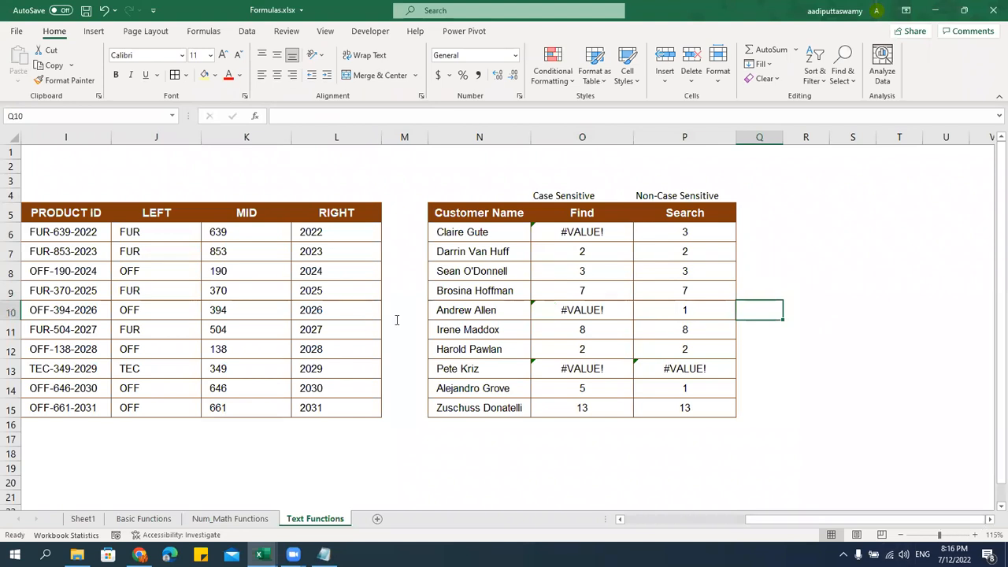
{"action": "key", "text": "alt+Tab"}
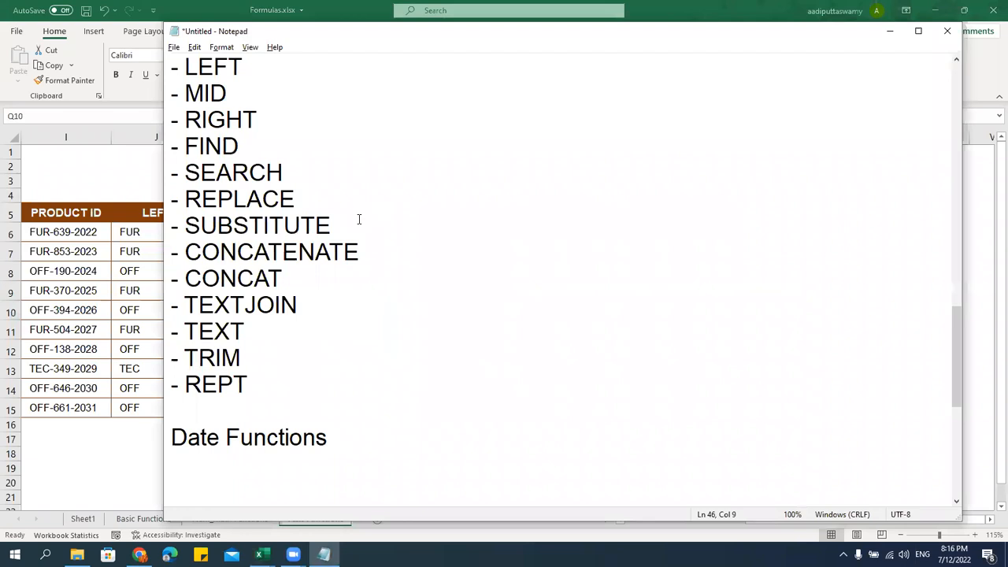
{"action": "left_click_drag", "start_coordinate": [166, 206], "coordinate": [167, 252]}
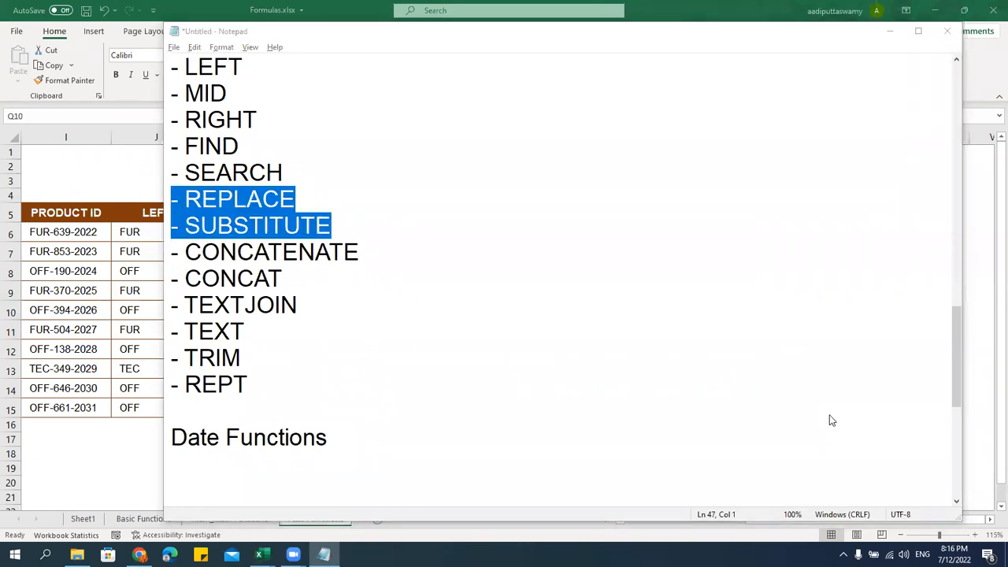
{"action": "left_click", "coordinate": [76, 299]}
{"action": "left_click", "coordinate": [588, 247]}
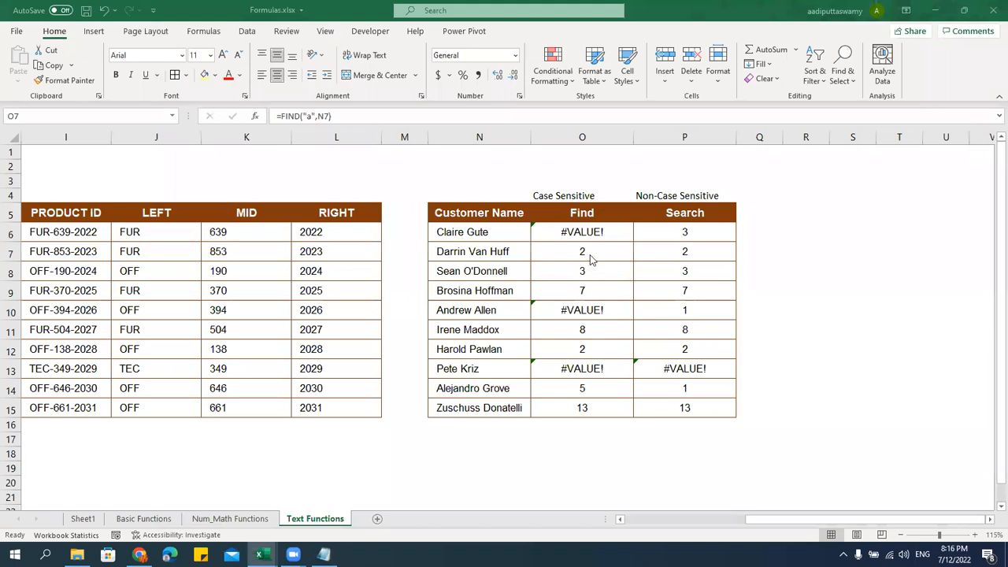
{"action": "left_click", "coordinate": [590, 257]}
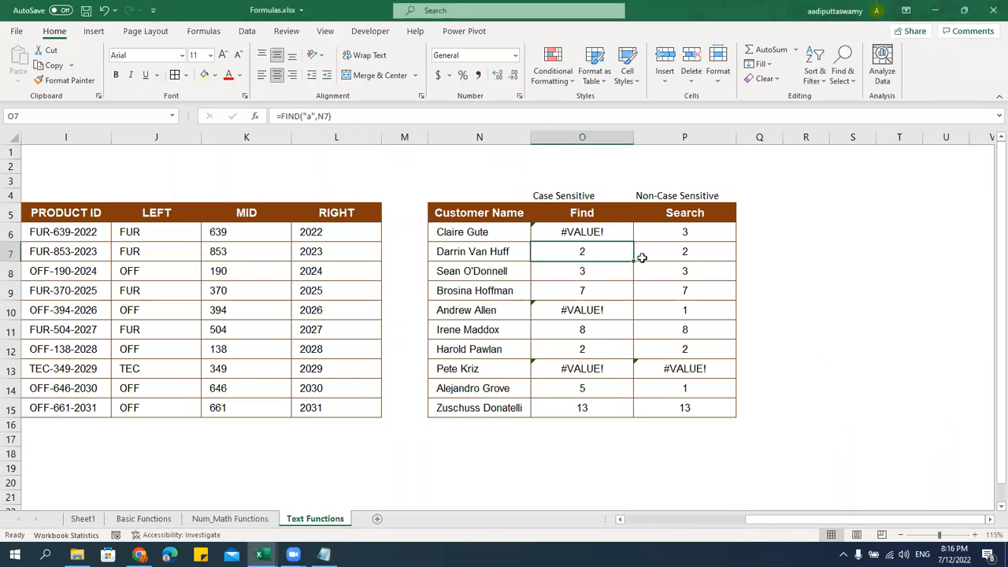
{"action": "double_click", "coordinate": [598, 256]}
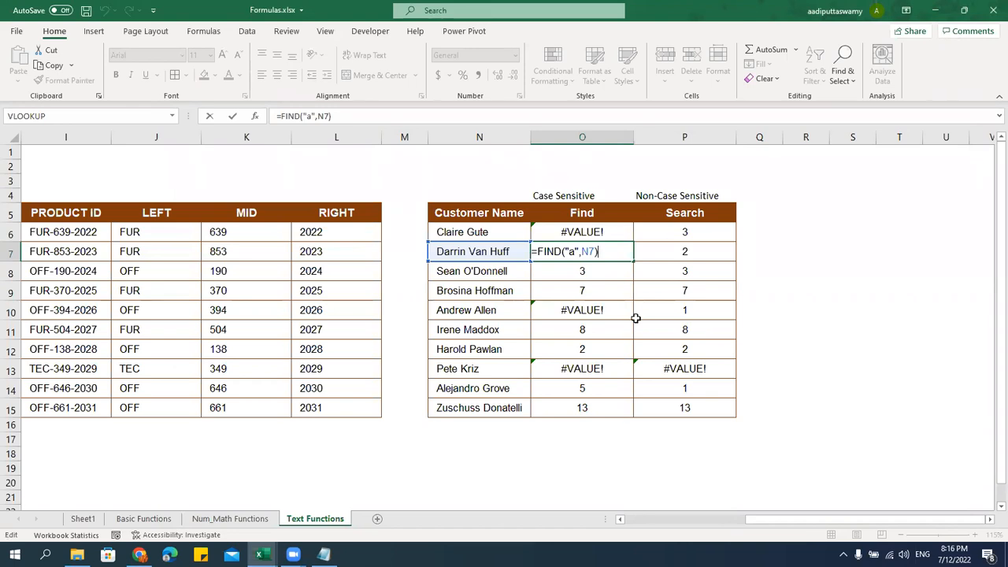
{"action": "key", "text": "Escape"}
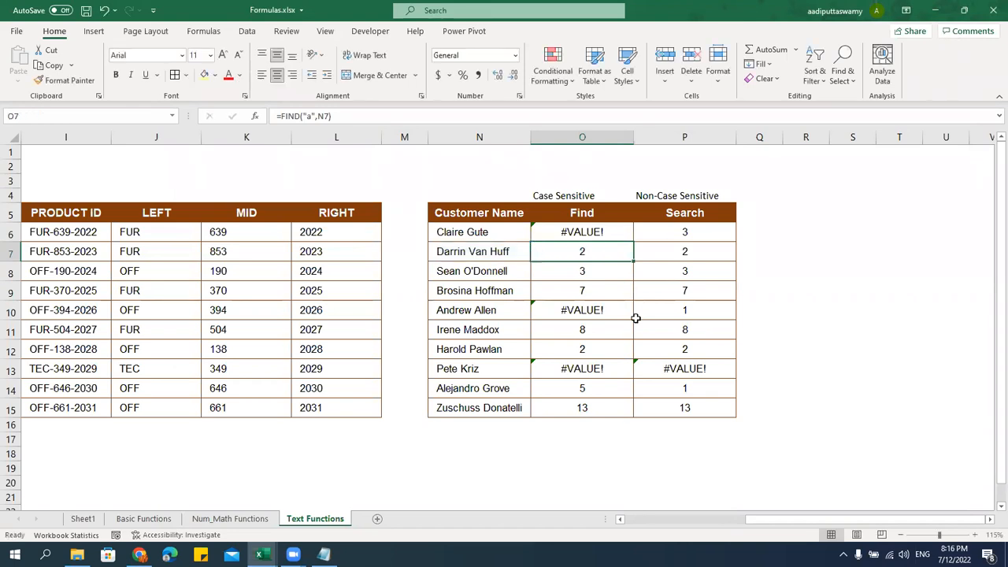
{"action": "left_click", "coordinate": [684, 236]}
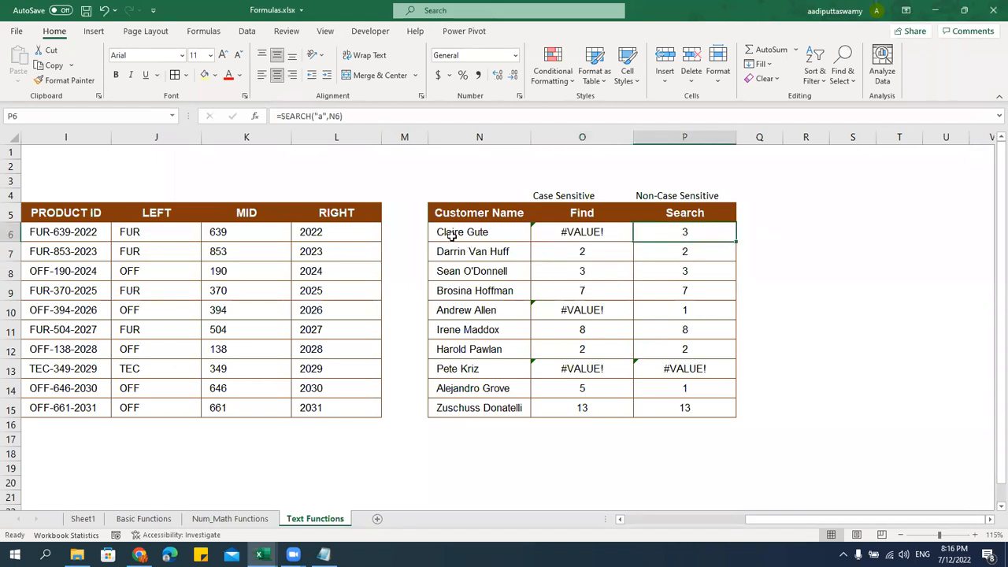
{"action": "left_click", "coordinate": [537, 260]}
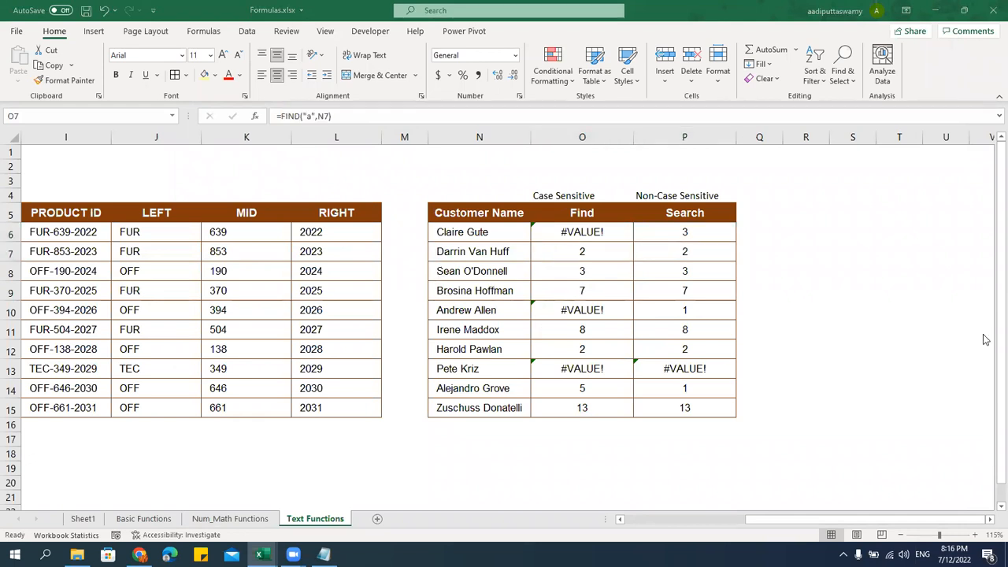
{"action": "left_click", "coordinate": [576, 291]}
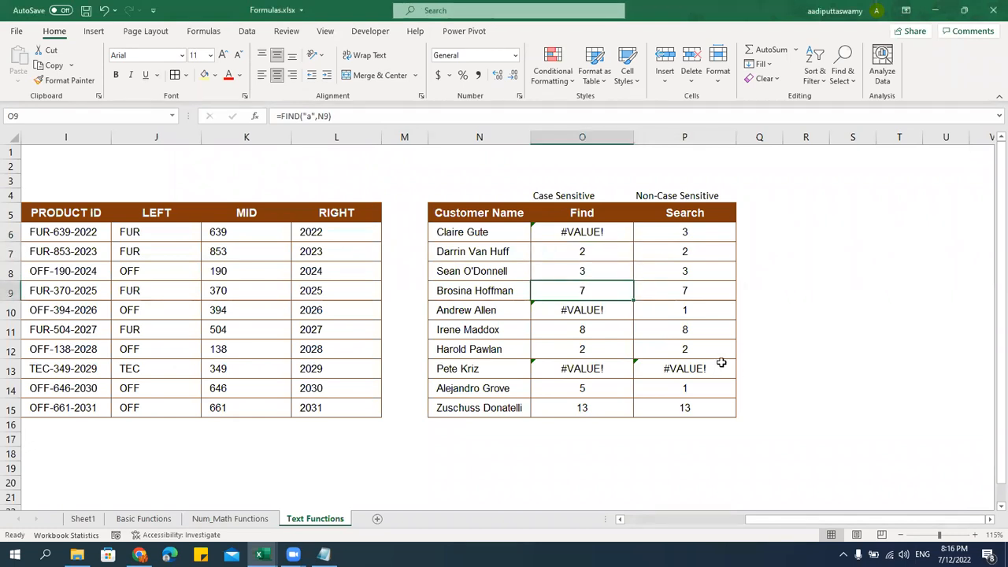
{"action": "left_click", "coordinate": [990, 521]}
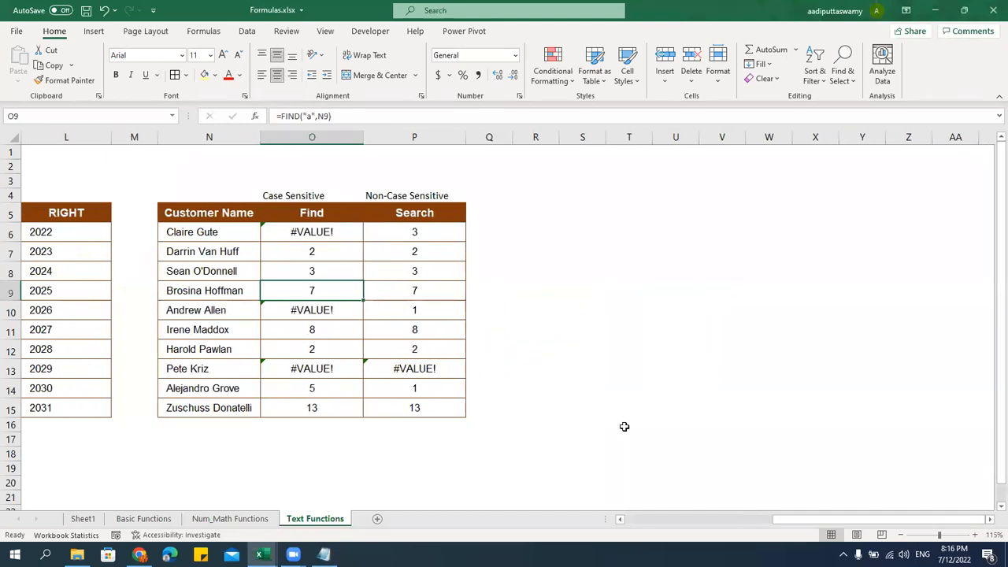
{"action": "left_click", "coordinate": [574, 331]}
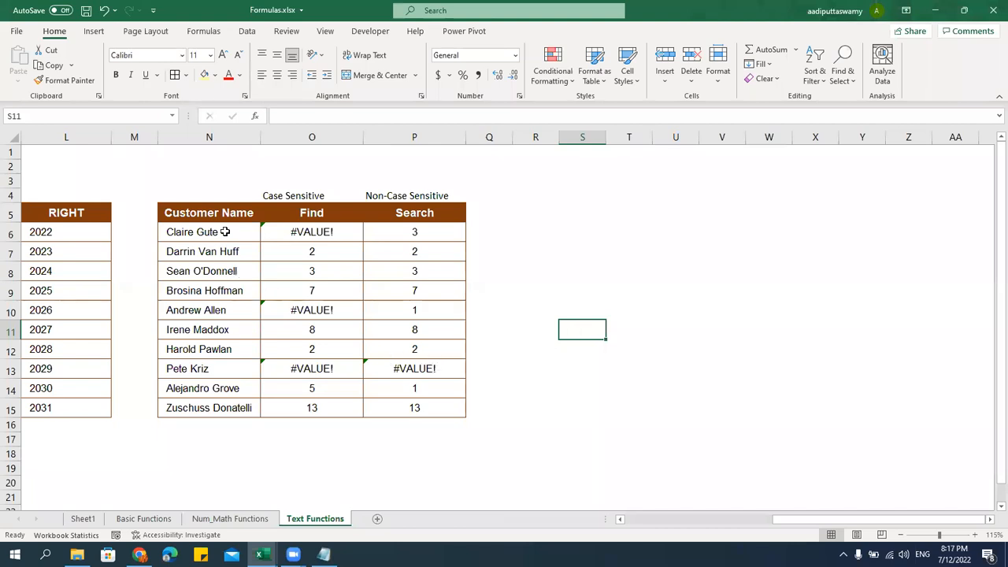
{"action": "scroll", "coordinate": [659, 480], "scroll_direction": "left", "scroll_amount": 5}
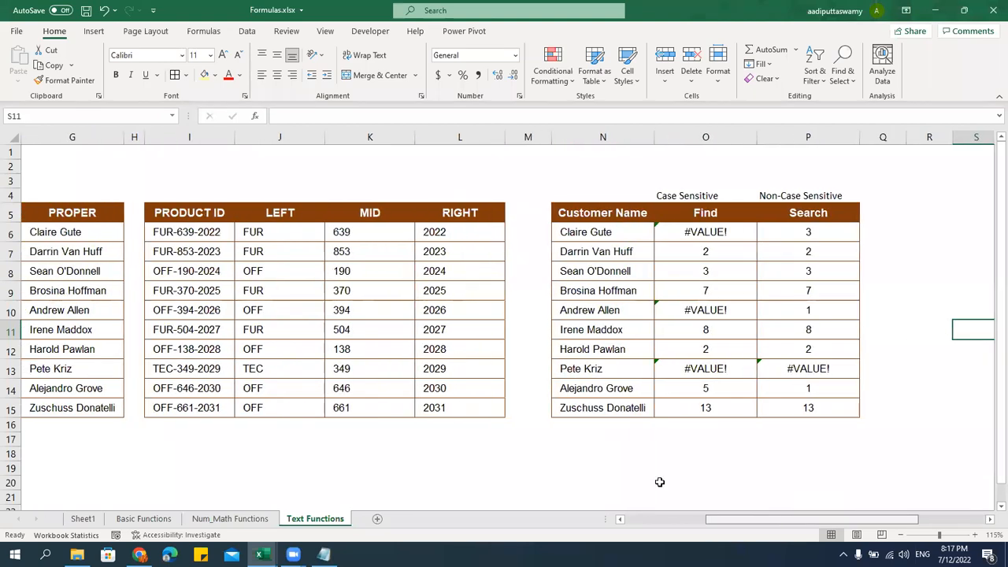
Copy the PRODUCT ID, LEFT and MID block to R5, keeping its column widths
{"action": "left_click", "coordinate": [200, 214]}
{"action": "left_click_drag", "start_coordinate": [207, 271], "coordinate": [349, 408]}
{"action": "key", "text": "ctrl+c"}
{"action": "key", "text": "Right"}
{"action": "key", "text": "Right"}
{"action": "key", "text": "Right"}
{"action": "key", "text": "Right"}
{"action": "key", "text": "Right"}
{"action": "key", "text": "Right"}
{"action": "key", "text": "Right"}
{"action": "key", "text": "Right"}
{"action": "key", "text": "Right"}
{"action": "key", "text": "Right"}
{"action": "key", "text": "Right"}
{"action": "key", "text": "Right"}
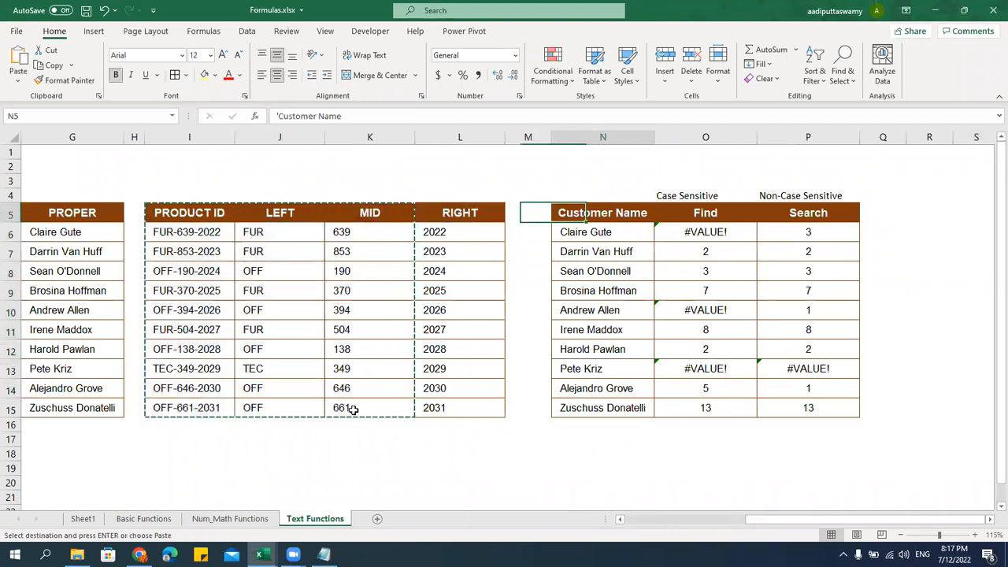
{"action": "key", "text": "Right"}
{"action": "key", "text": "Left"}
{"action": "key", "text": "Left"}
{"action": "key", "text": "Left"}
{"action": "key", "text": "Left"}
{"action": "key", "text": "ctrl+v"}
{"action": "key", "text": "ctrl+alt+v"}
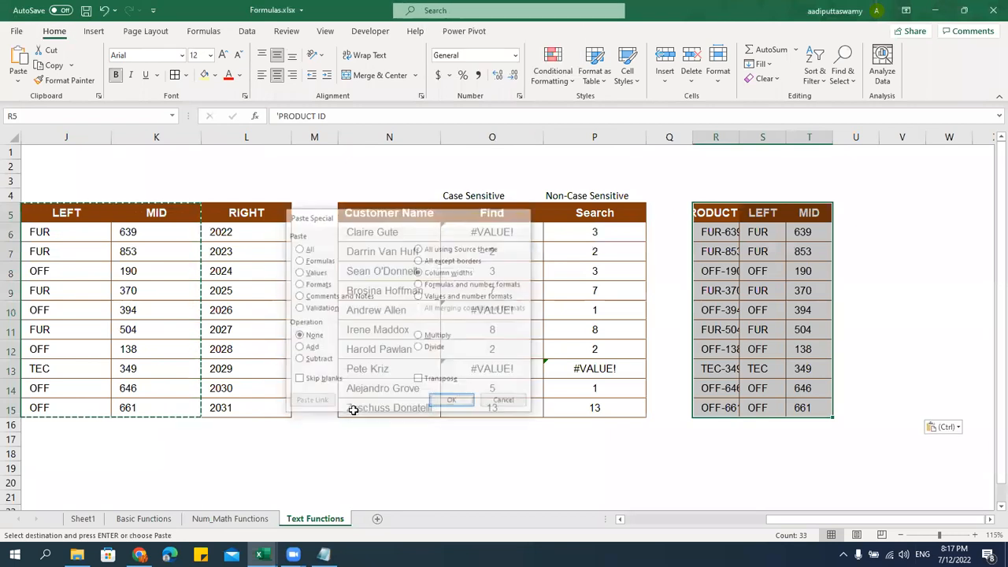
{"action": "key", "text": "w"}
{"action": "key", "text": "Return"}
{"action": "key", "text": "Escape"}
Clear the copied LEFT and MID columns and head them "Repalce" and "Substitute"
{"action": "left_click_drag", "start_coordinate": [827, 213], "coordinate": [897, 407]}
{"action": "key", "text": "Delete"}
{"action": "left_click", "coordinate": [833, 216]}
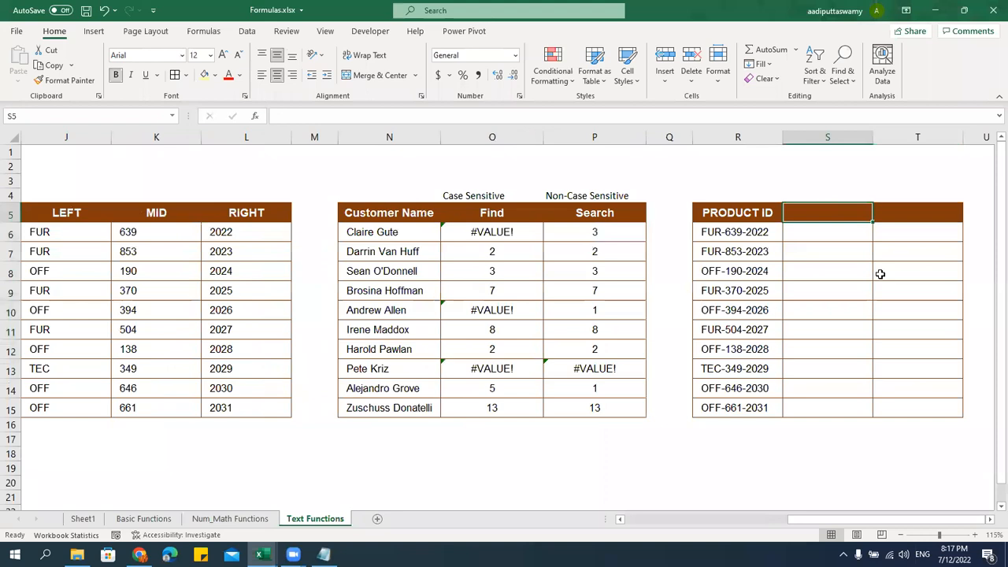
{"action": "type", "text": "Repalce"}
{"action": "key", "text": "Return"}
{"action": "key", "text": "Up"}
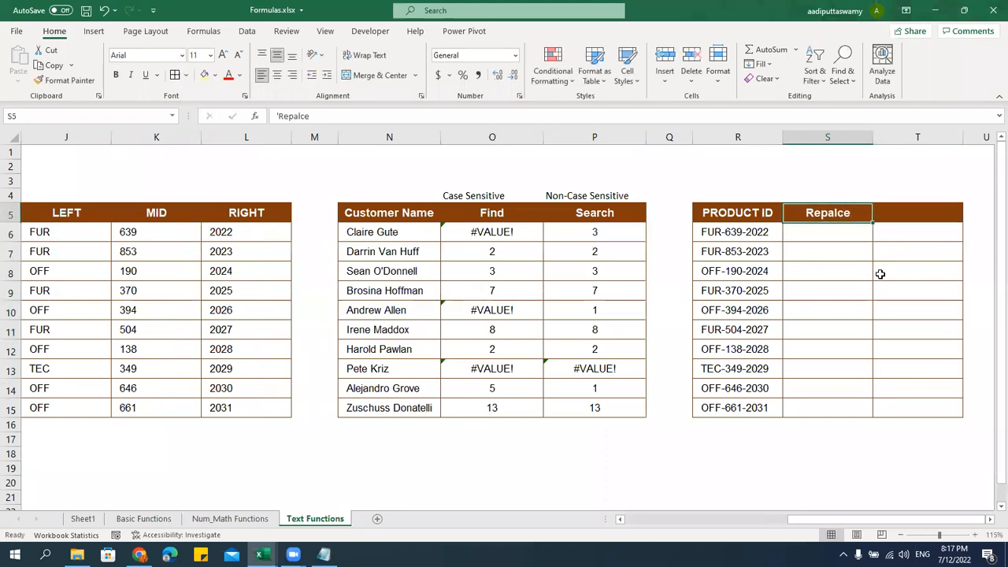
{"action": "key", "text": "Right"}
{"action": "type", "text": "Substitute"}
{"action": "key", "text": "Return"}
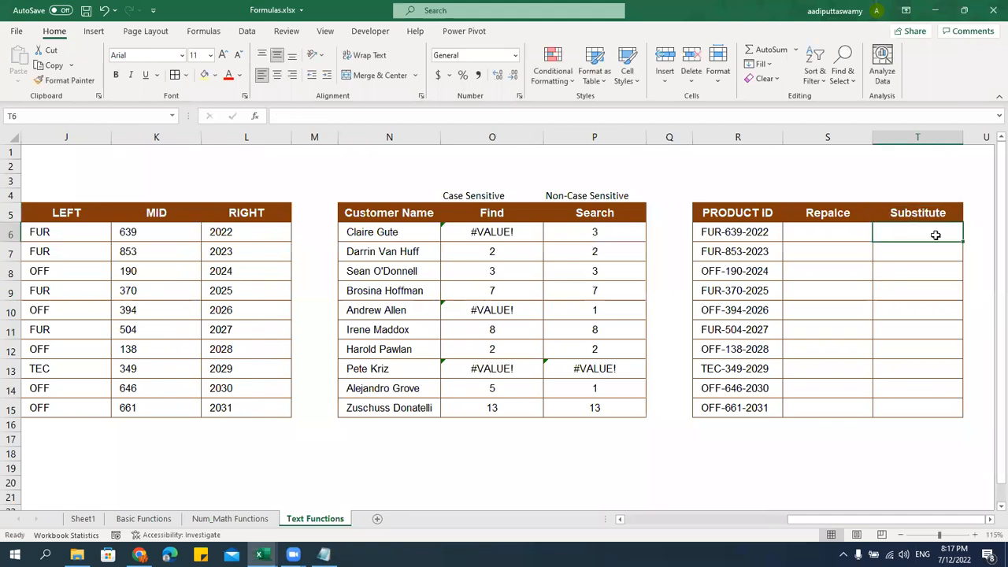
Scroll right to bring the Product ID table fully into view
{"action": "left_click", "coordinate": [836, 216]}
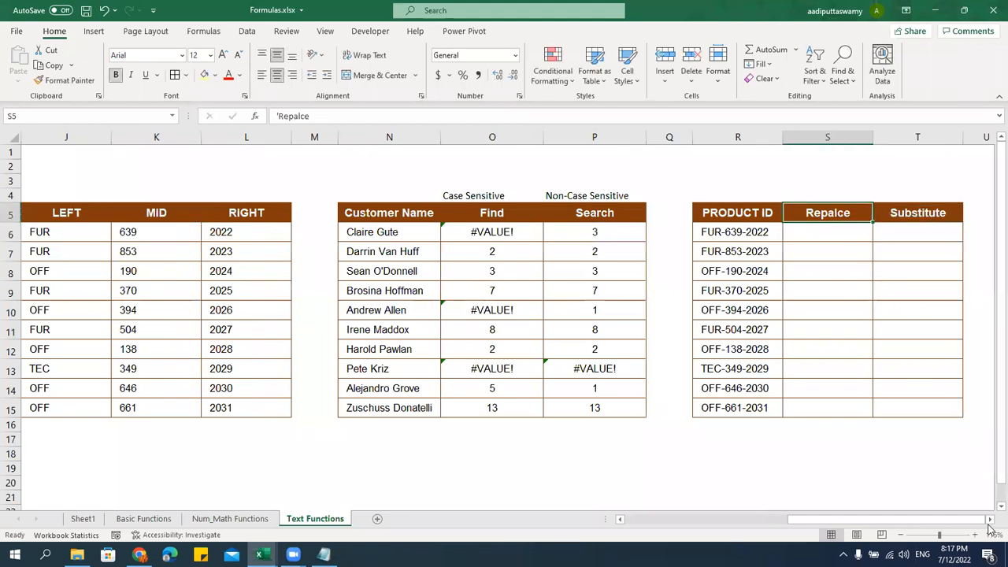
{"action": "left_click", "coordinate": [990, 520]}
{"action": "left_click", "coordinate": [990, 520]}
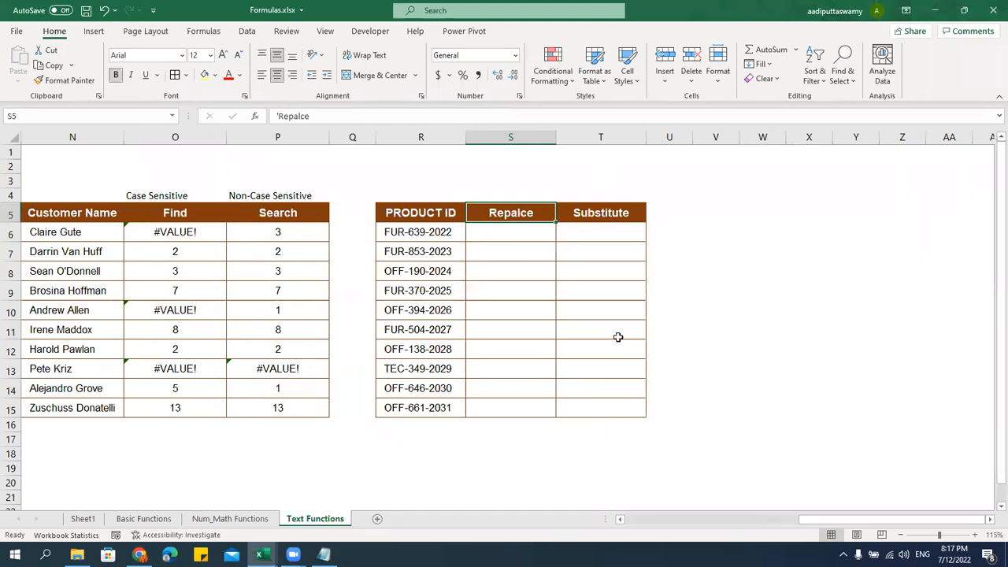
{"action": "left_click", "coordinate": [610, 235]}
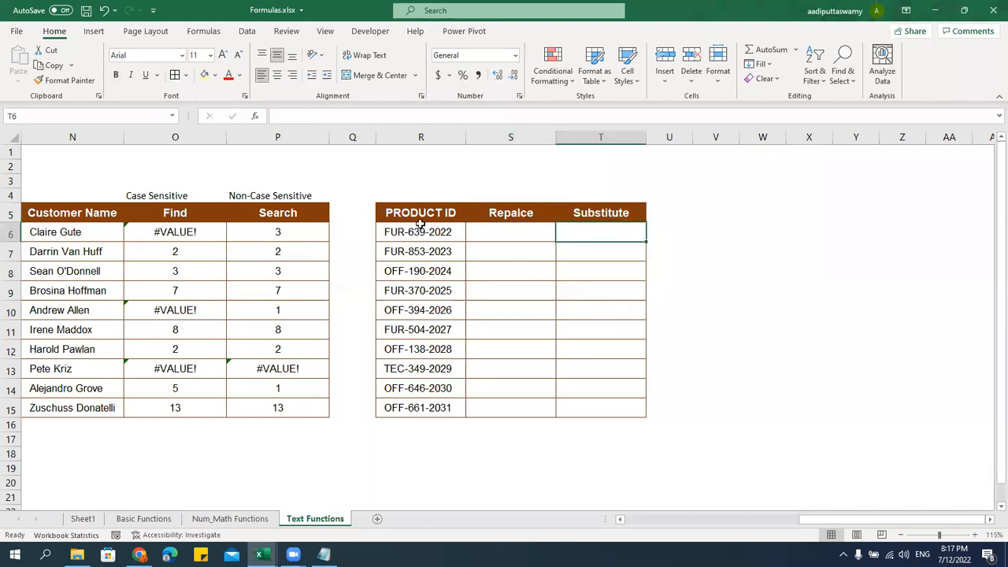
Enter =REPLACE(R6,5,3,"xxxxx") in S6 and fill it down to S15
{"action": "left_click", "coordinate": [492, 236]}
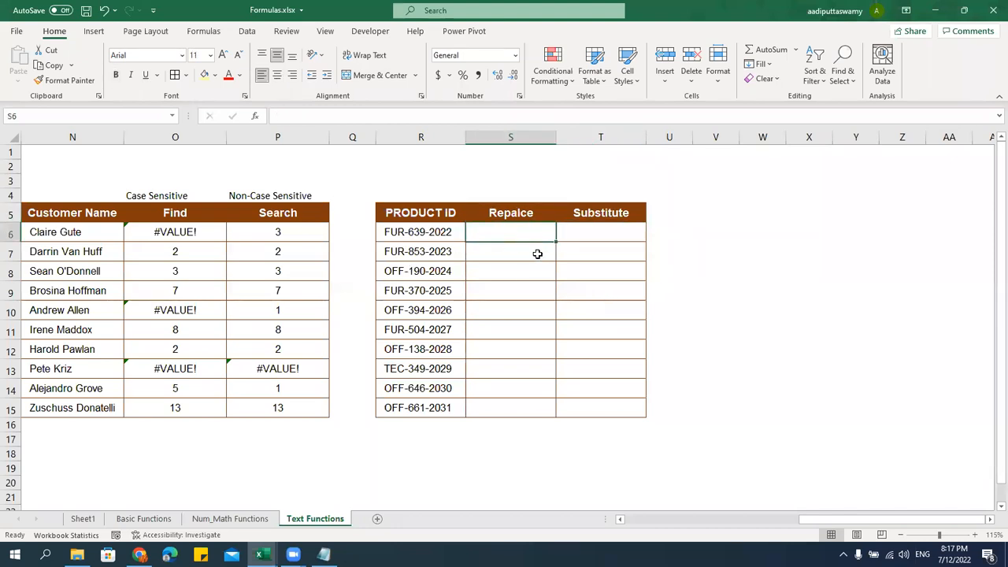
{"action": "type", "text": "=replac"}
{"action": "key", "text": "Tab"}
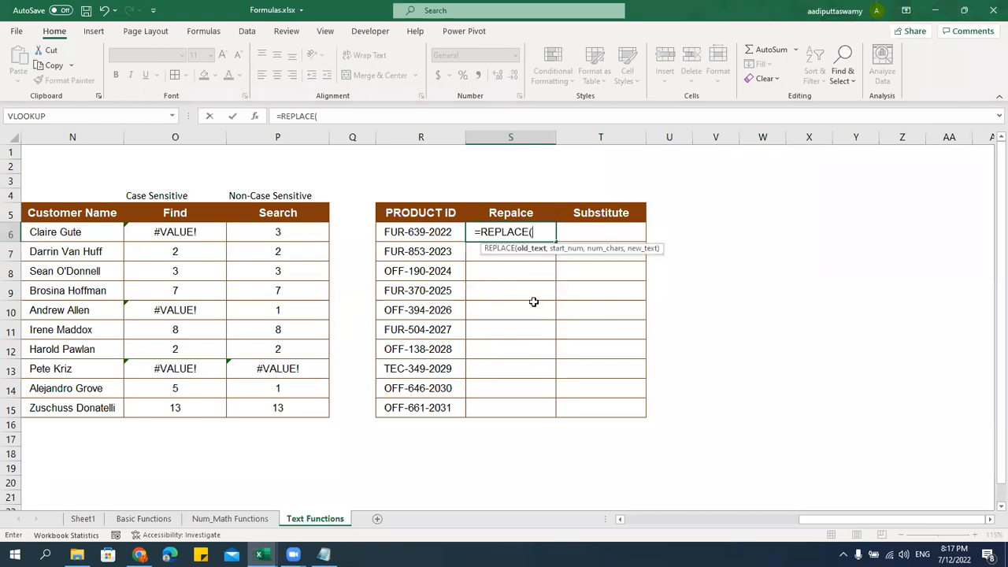
{"action": "left_click", "coordinate": [426, 235]}
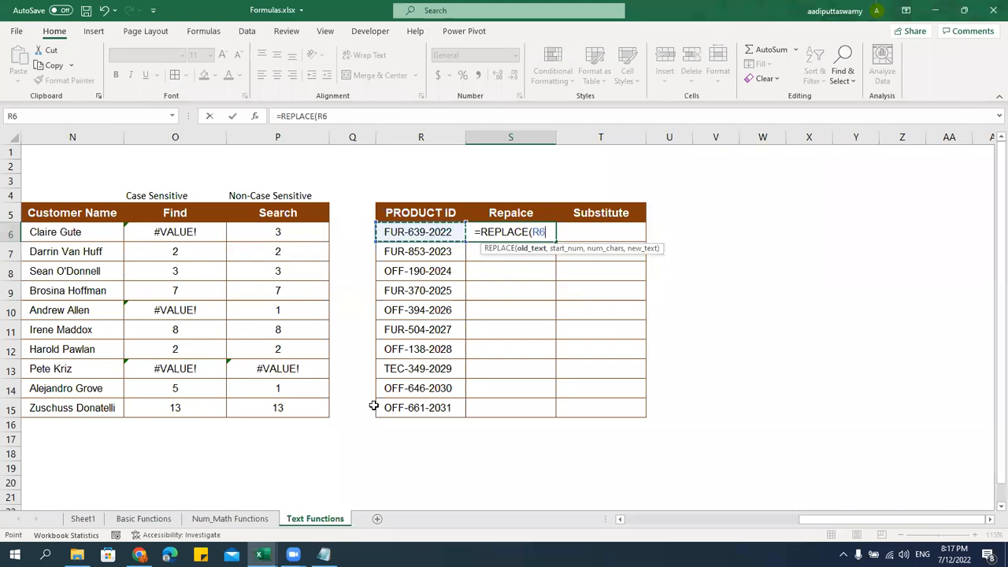
{"action": "type", "text": ","}
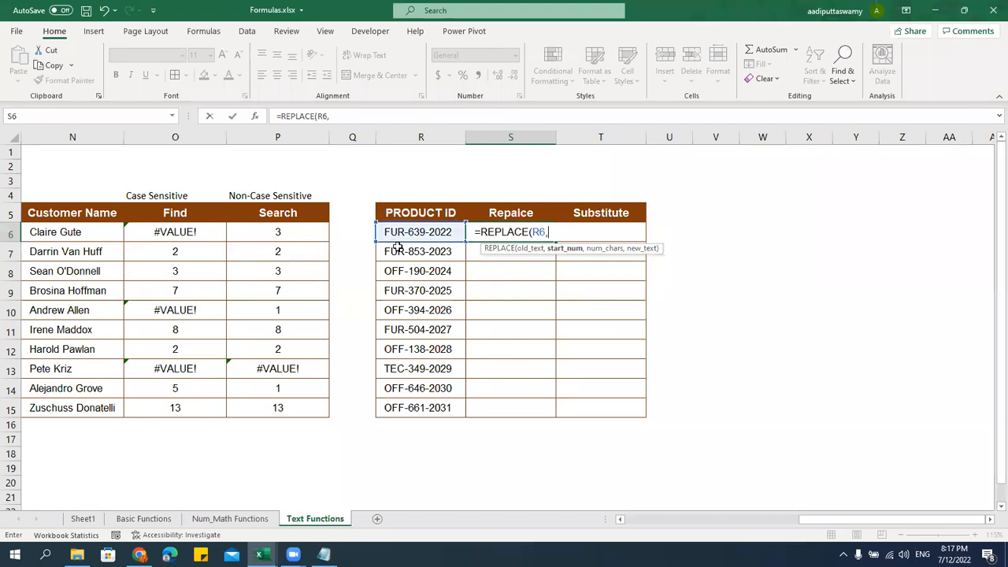
{"action": "type", "text": "5,"}
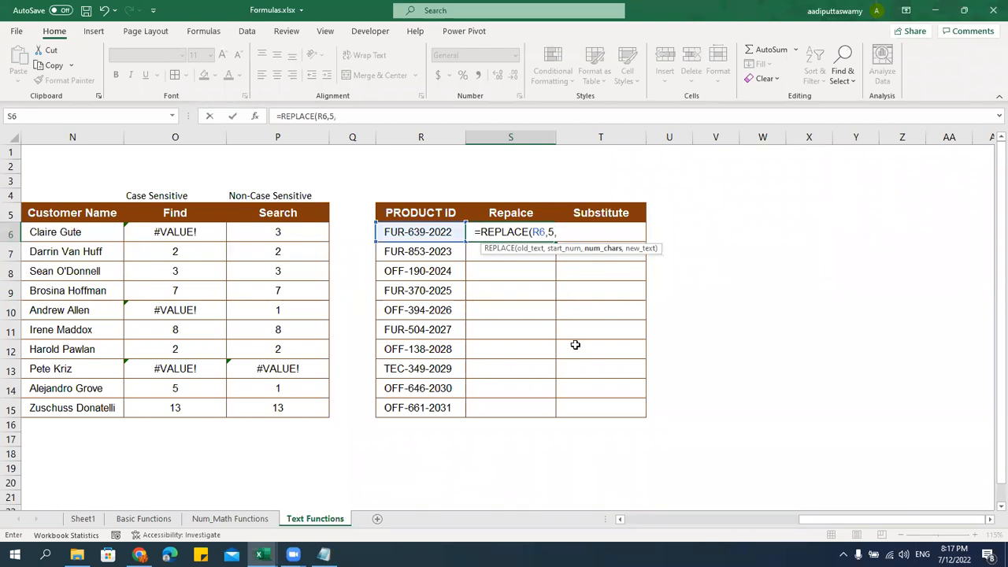
{"action": "type", "text": "3,"}
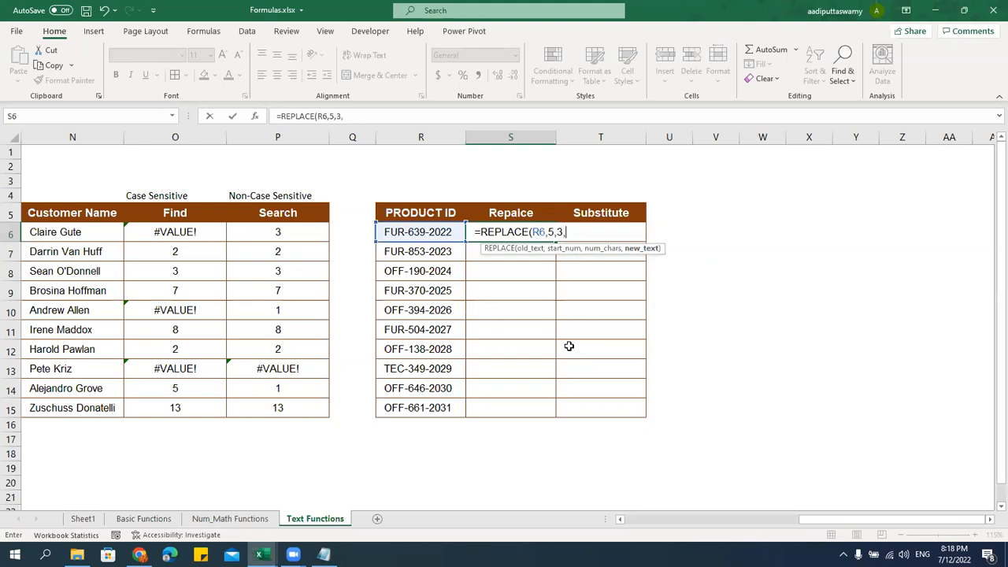
{"action": "type", "text": "\"xxxxx\""}
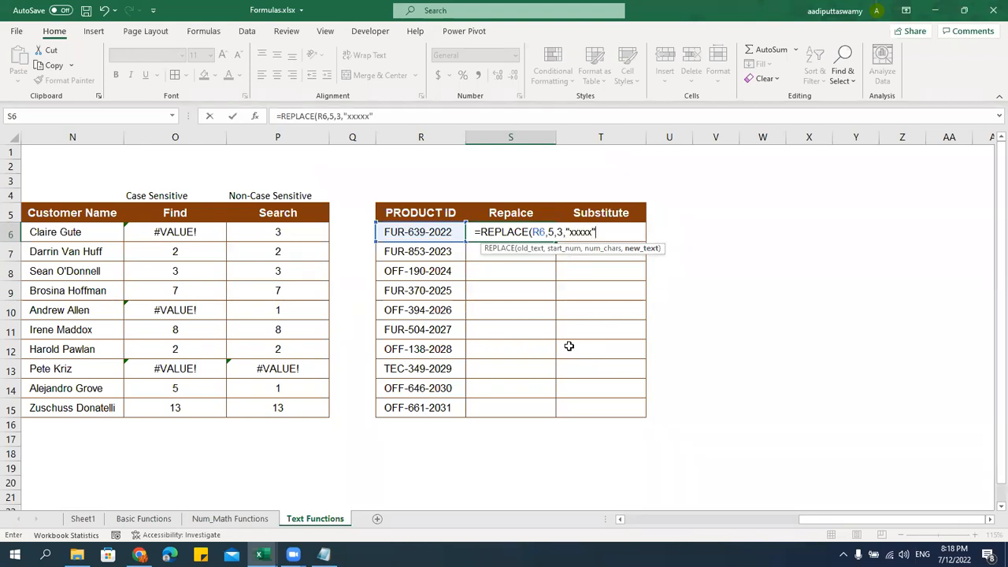
{"action": "type", "text": ")"}
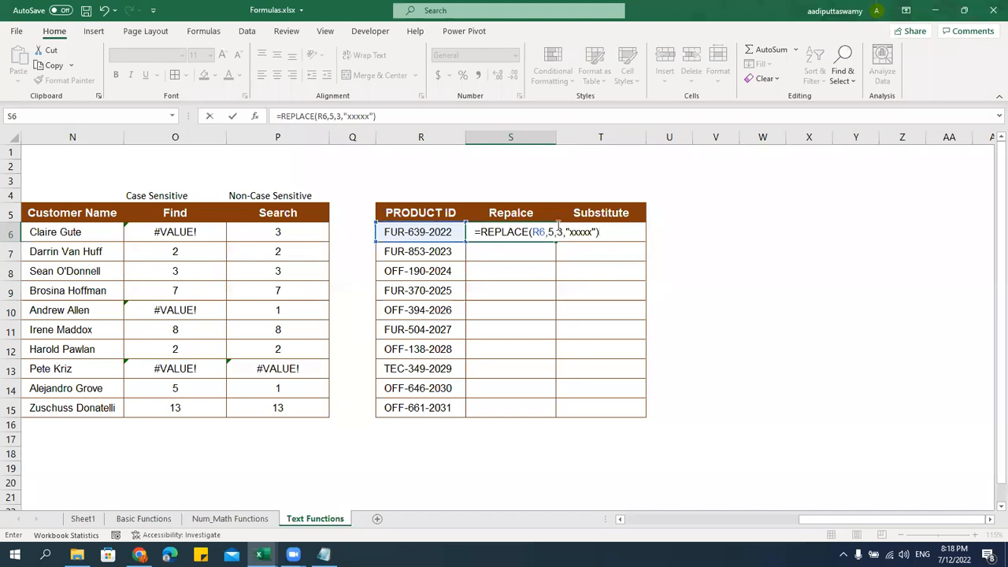
{"action": "key", "text": "Return"}
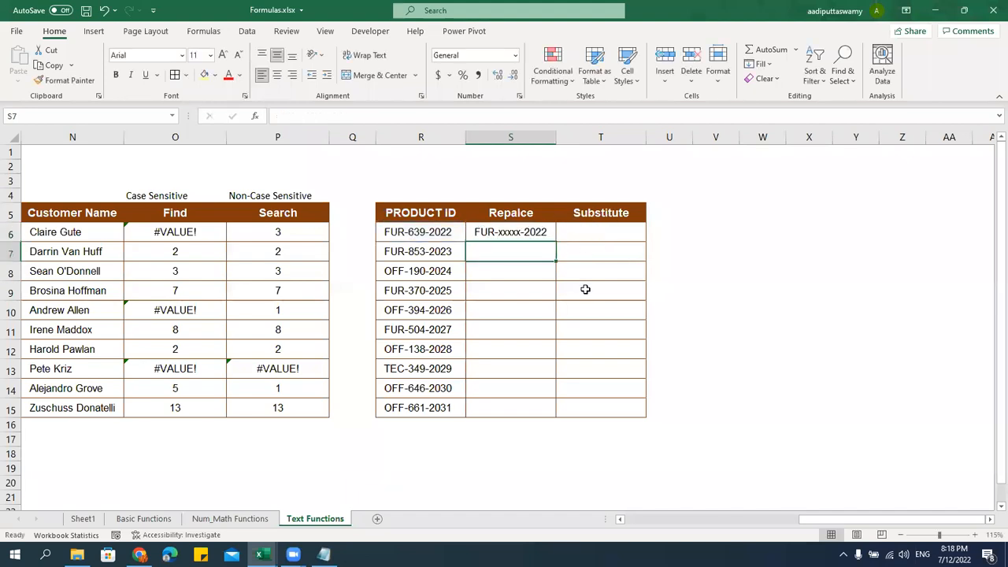
{"action": "left_click", "coordinate": [533, 233]}
{"action": "left_click_drag", "start_coordinate": [554, 241], "coordinate": [566, 416]}
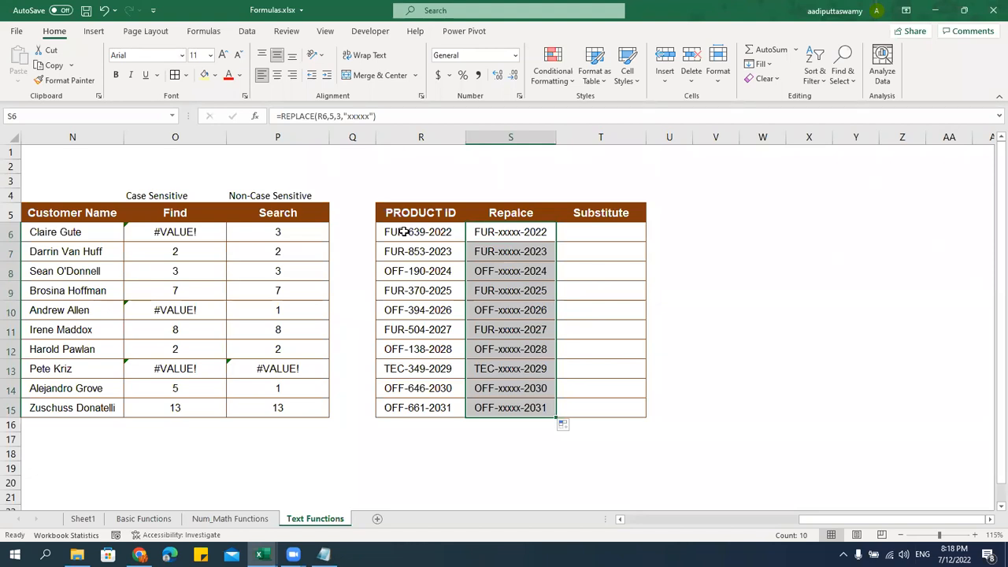
Enter =SUBSTITUTE(R6,"-","/") in T6 and fill it down to T15
{"action": "left_click", "coordinate": [619, 231]}
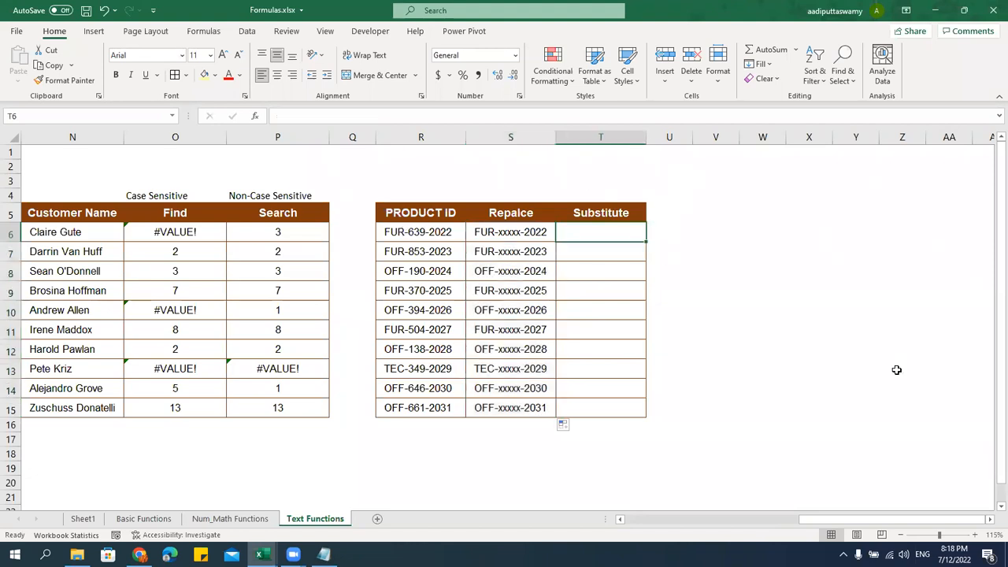
{"action": "type", "text": "-"}
{"action": "key", "text": "BackSpace"}
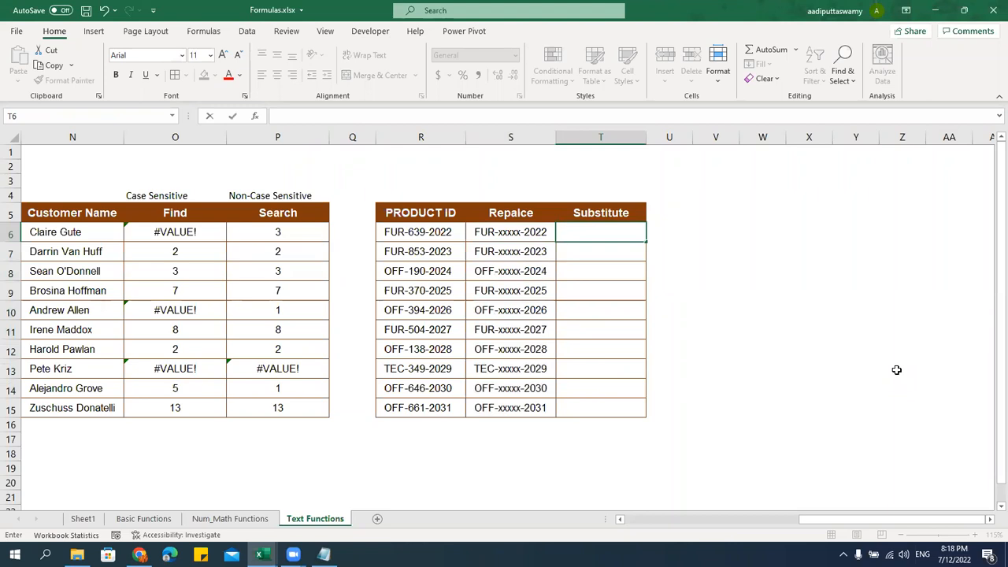
{"action": "type", "text": "=substit"}
{"action": "key", "text": "Tab"}
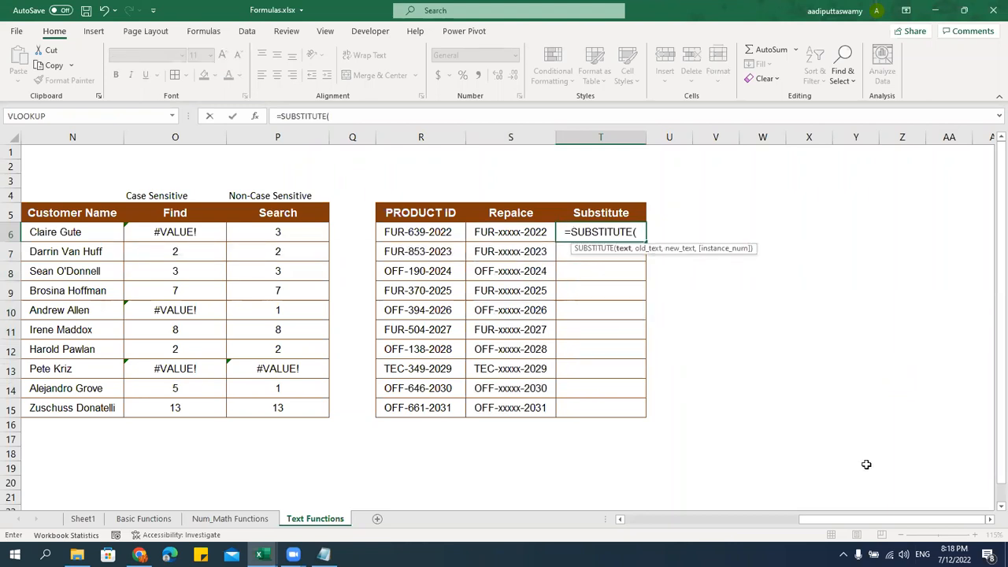
{"action": "left_click", "coordinate": [405, 234]}
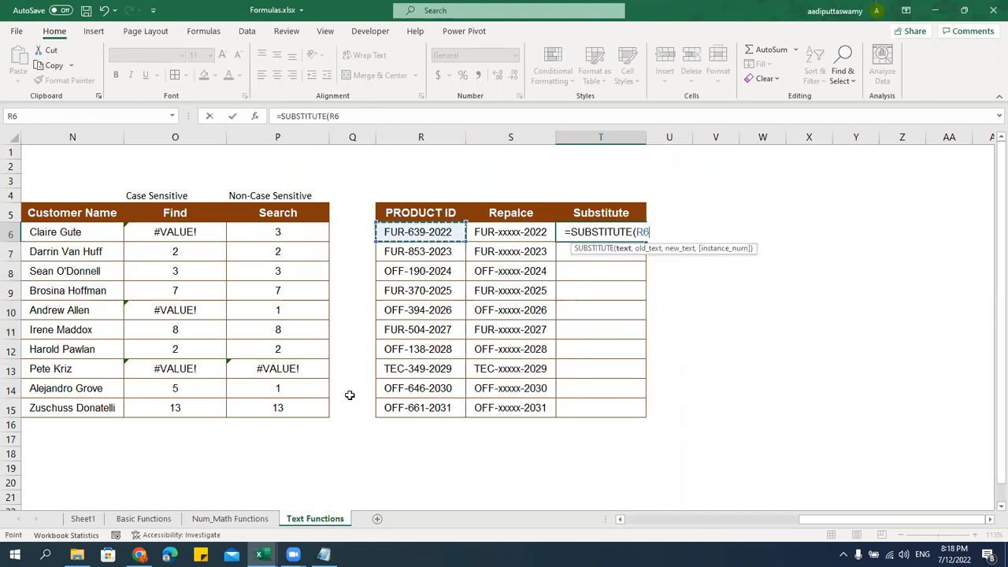
{"action": "type", "text": ",\"-"}
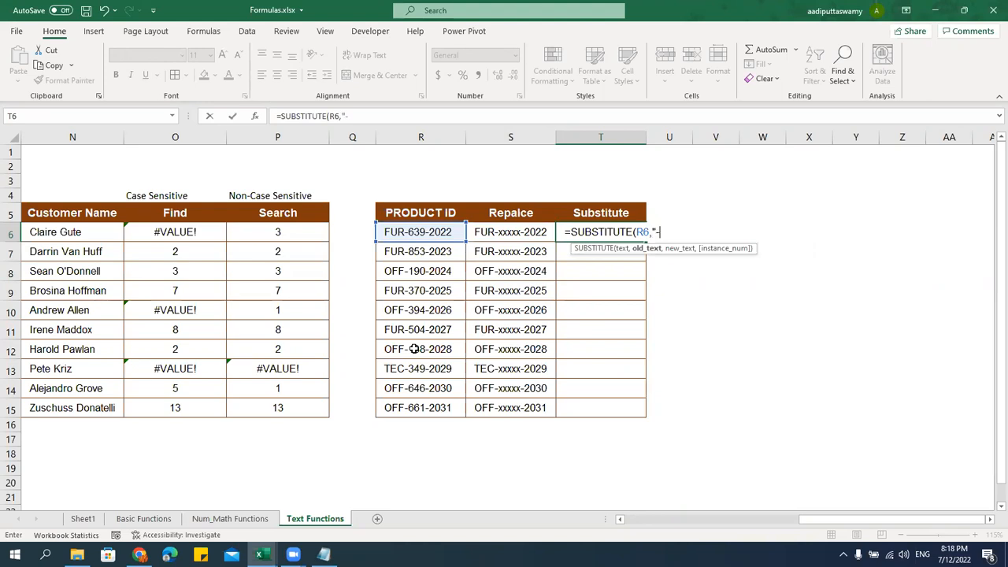
{"action": "type", "text": "\",\"/\""}
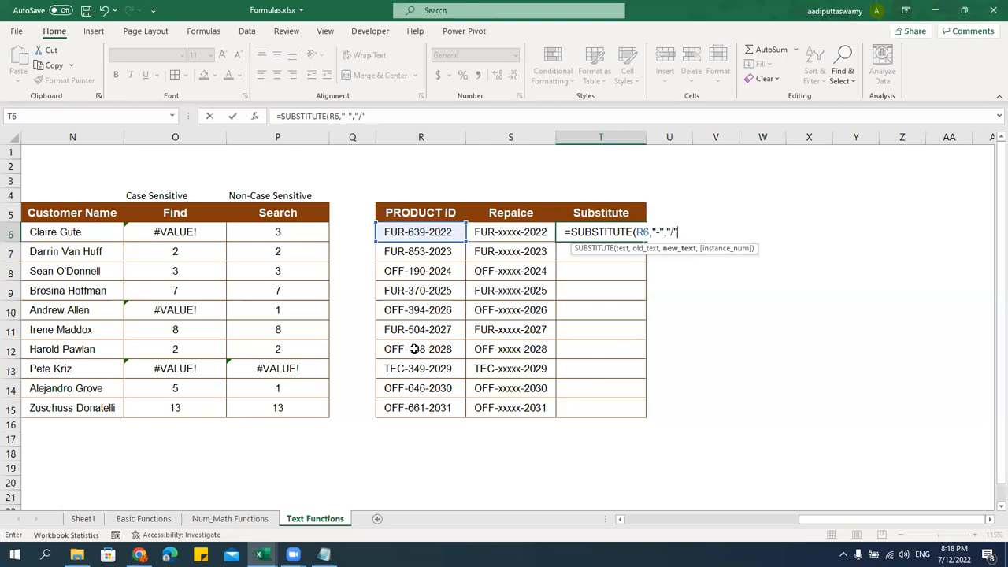
{"action": "type", "text": ")"}
{"action": "key", "text": "Return"}
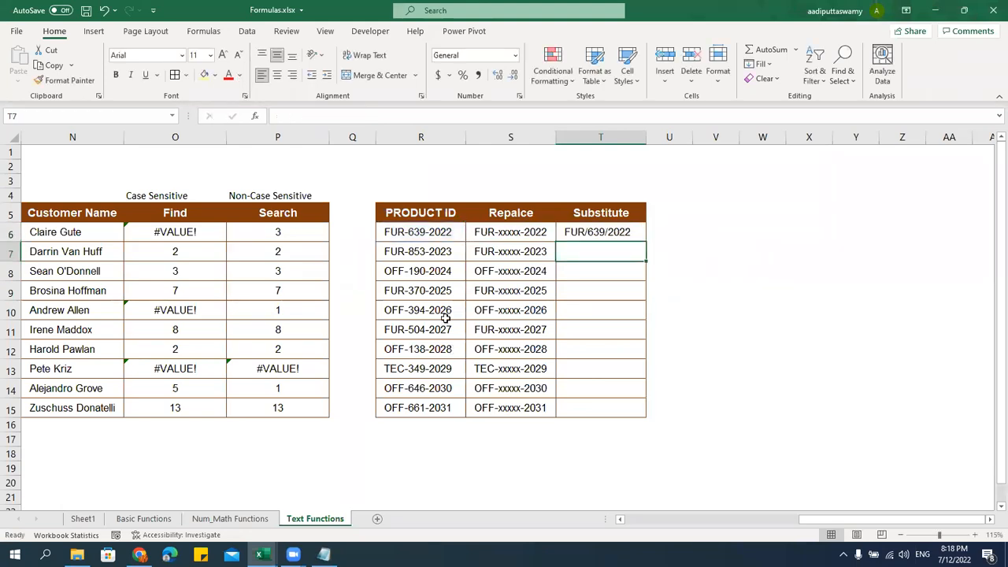
{"action": "left_click", "coordinate": [608, 226]}
{"action": "left_click_drag", "start_coordinate": [646, 246], "coordinate": [639, 415]}
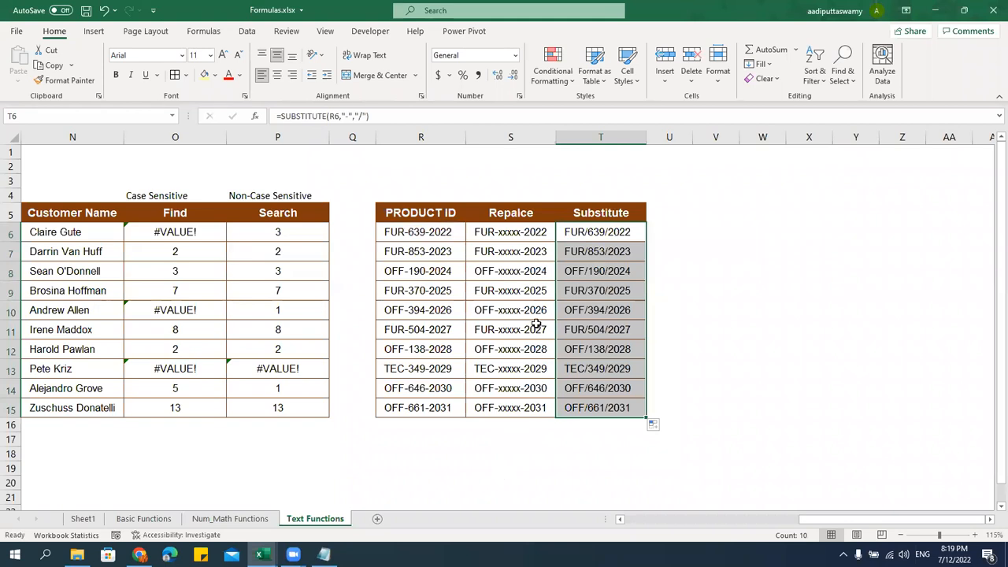
Check the REPLACE formula in S10, then highlight CONCATENATE, CONCAT and TEXTJOIN in the function notes
{"action": "left_click", "coordinate": [512, 316]}
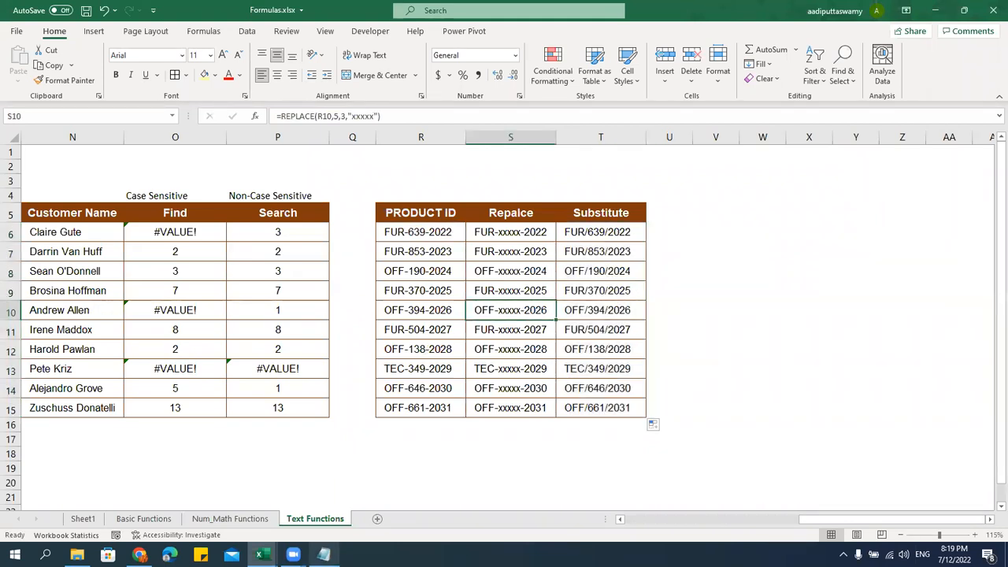
{"action": "key", "text": "alt+Tab"}
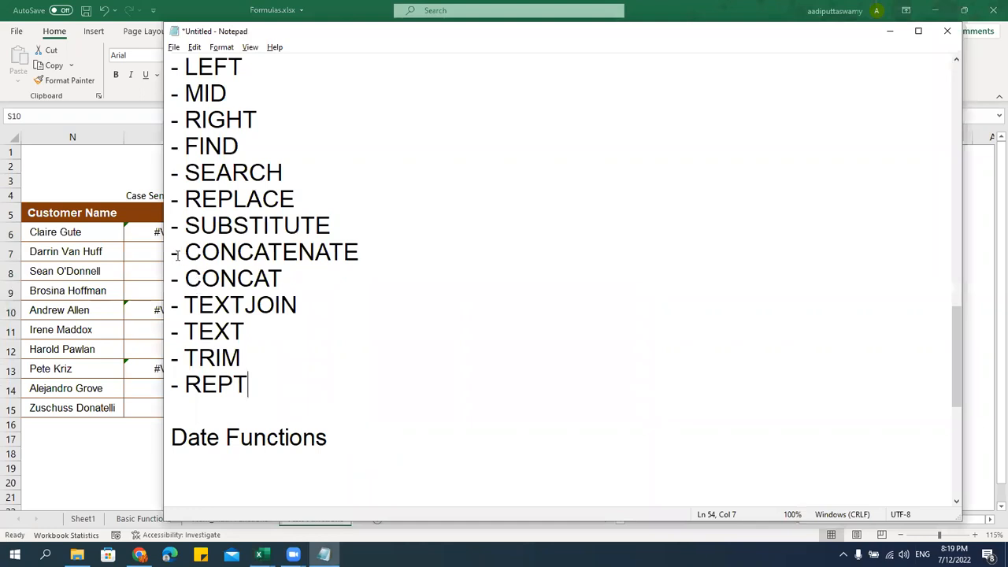
{"action": "left_click_drag", "start_coordinate": [171, 251], "coordinate": [297, 305]}
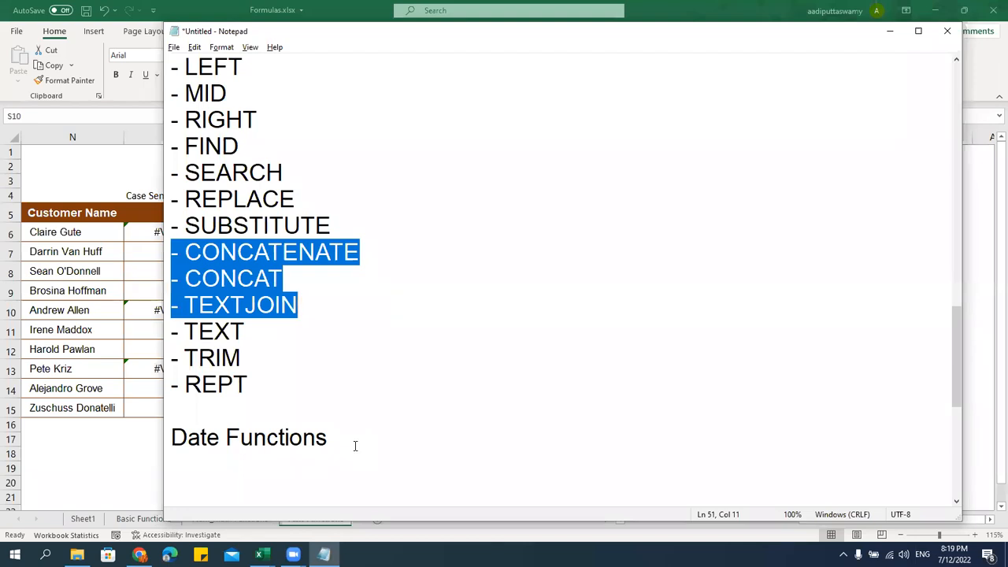
{"action": "left_click", "coordinate": [120, 331]}
Copy the Group column with its header from the TEXTJOIN sheet of the new-formulas workbook
{"action": "left_click", "coordinate": [262, 555]}
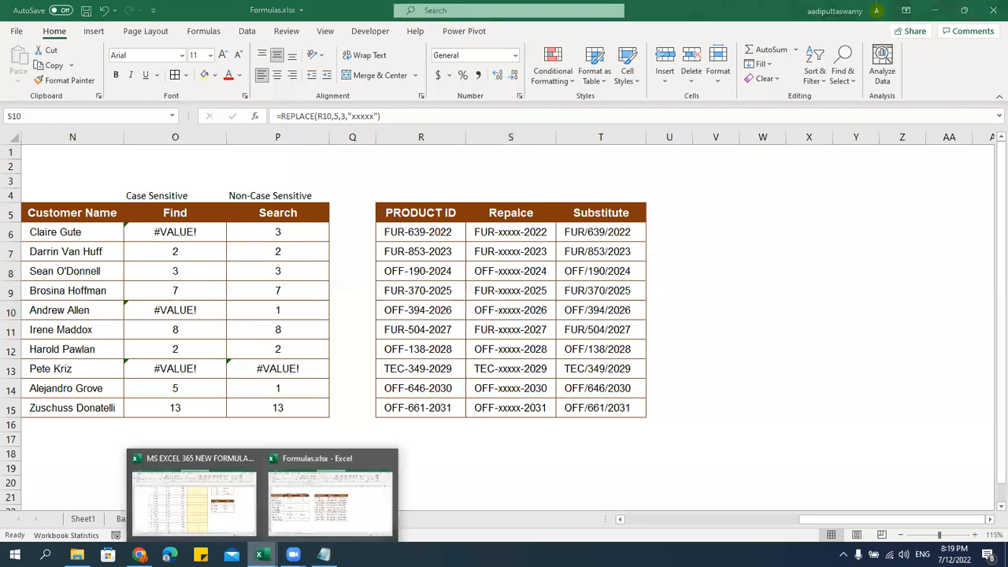
{"action": "left_click", "coordinate": [198, 504]}
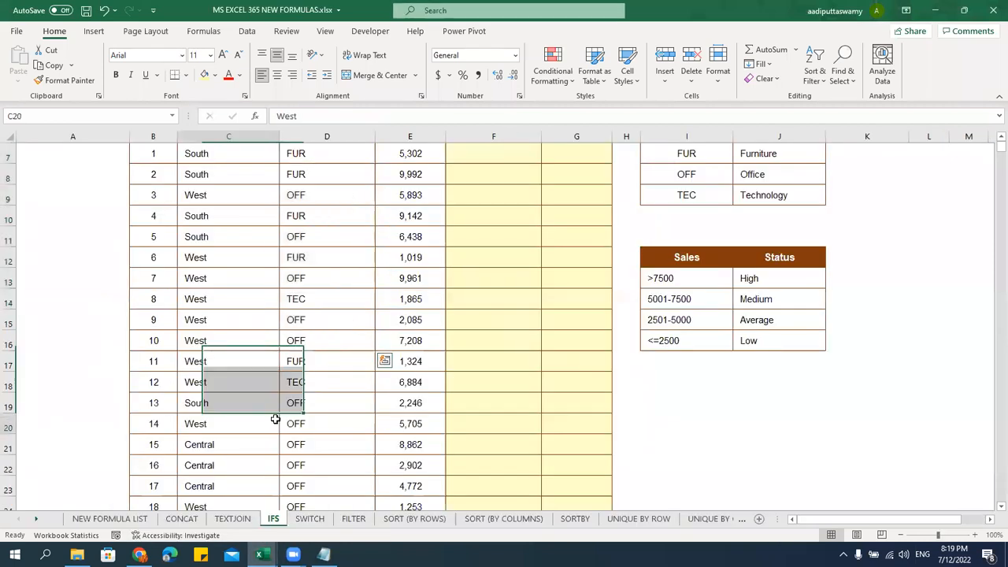
{"action": "left_click", "coordinate": [232, 519]}
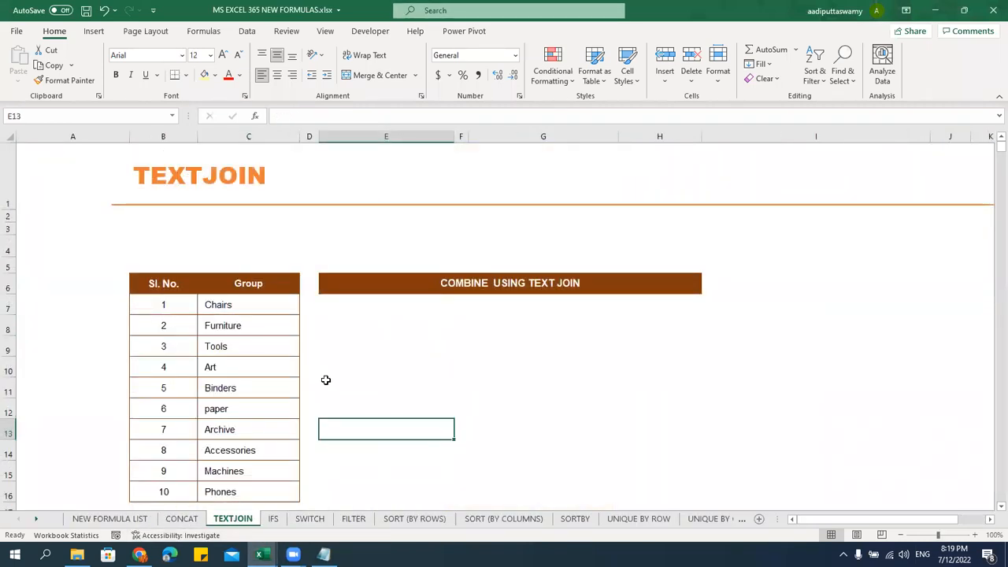
{"action": "scroll", "coordinate": [325, 380], "scroll_direction": "down", "scroll_amount": 1}
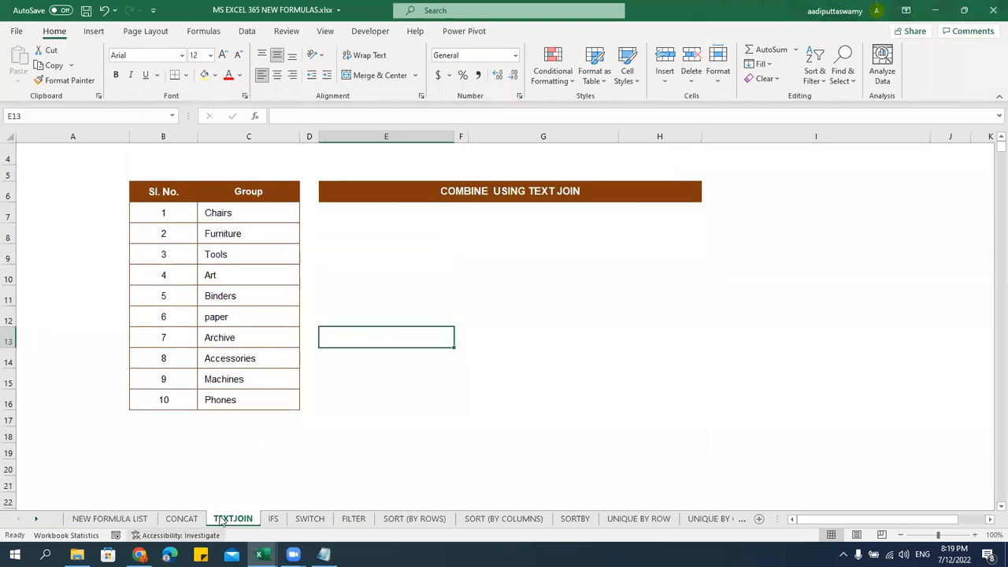
{"action": "left_click", "coordinate": [181, 518]}
{"action": "left_click", "coordinate": [229, 519]}
{"action": "left_click_drag", "start_coordinate": [243, 191], "coordinate": [262, 405]}
{"action": "key", "text": "ctrl+c"}
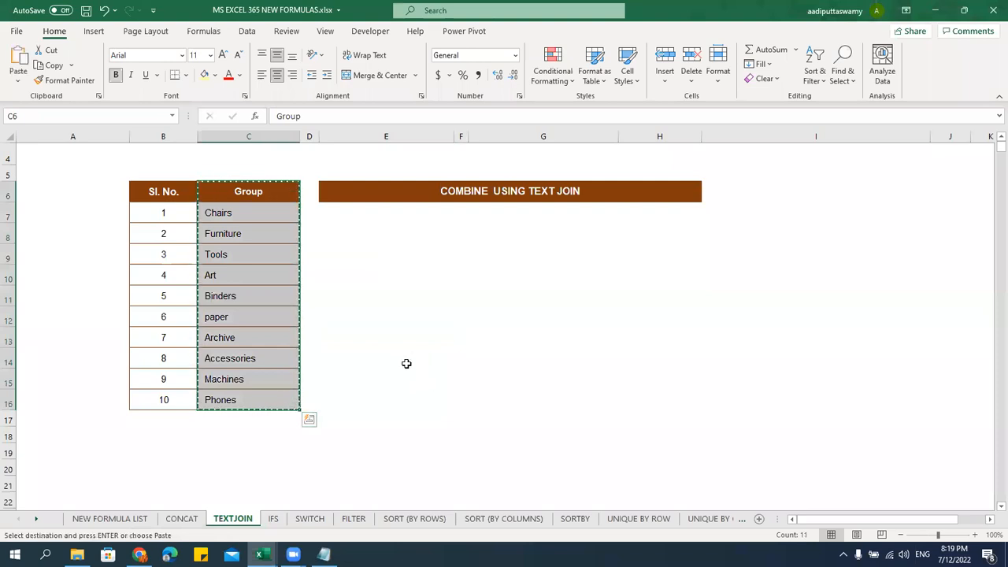
Paste the Group column at V5 in Formulas.xlsx, keeping the source column width
{"action": "key", "text": "alt+Tab"}
{"action": "left_click", "coordinate": [589, 217]}
{"action": "key", "text": "Right"}
{"action": "key", "text": "Right"}
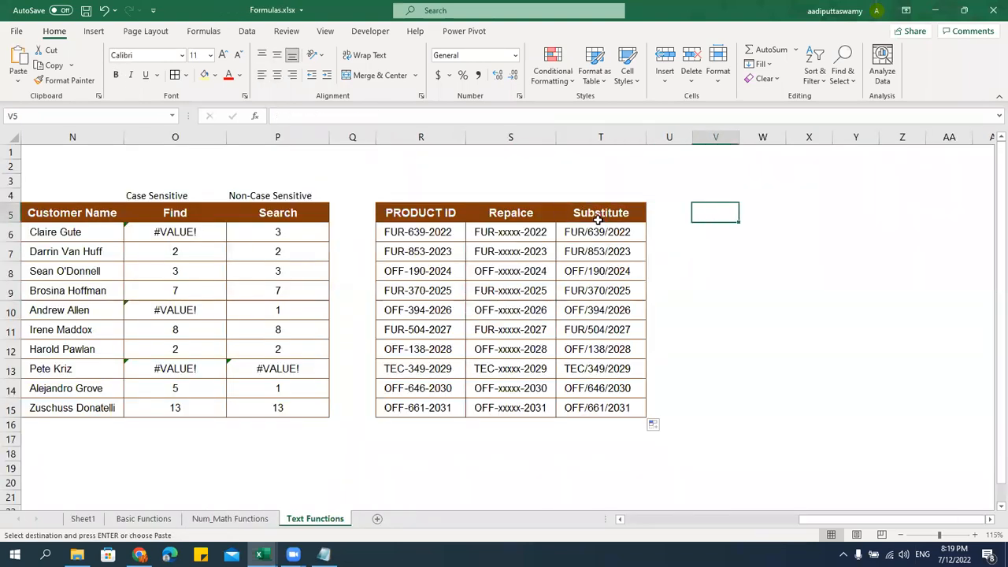
{"action": "key", "text": "ctrl+v"}
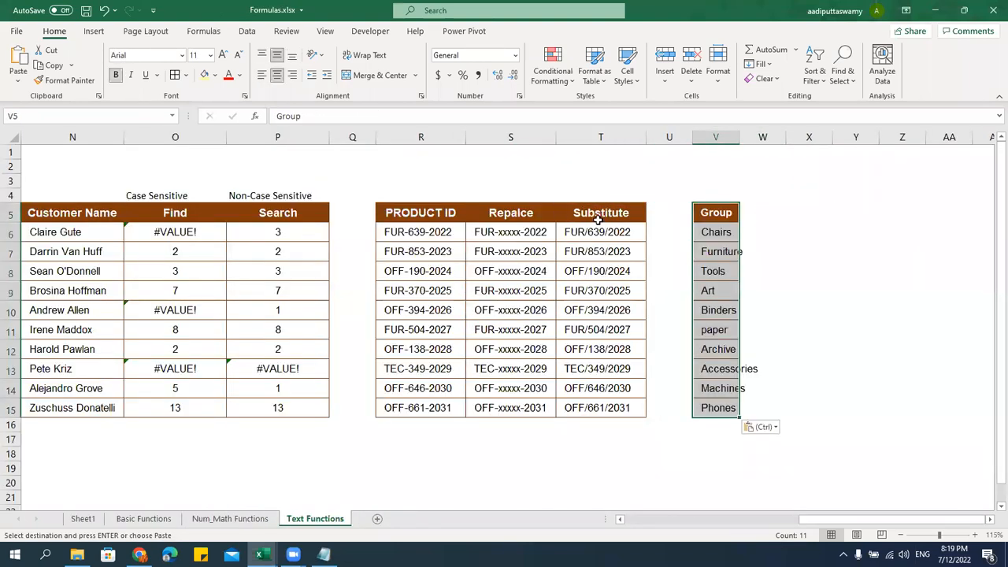
{"action": "key", "text": "ctrl+w"}
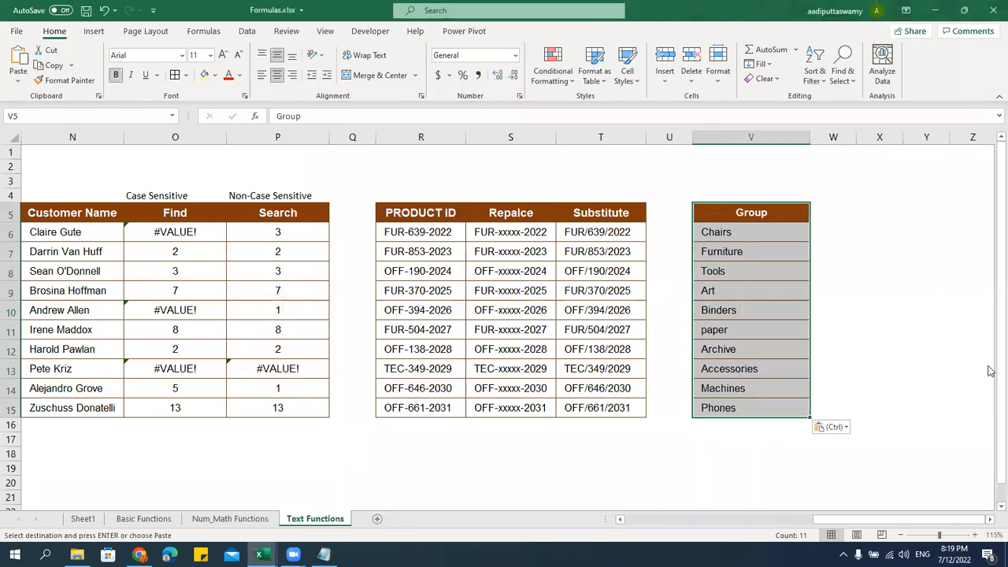
{"action": "left_click", "coordinate": [990, 519]}
Type the headers Cocatenate, Concat and Text Join in W5:Y5
{"action": "left_click", "coordinate": [478, 208]}
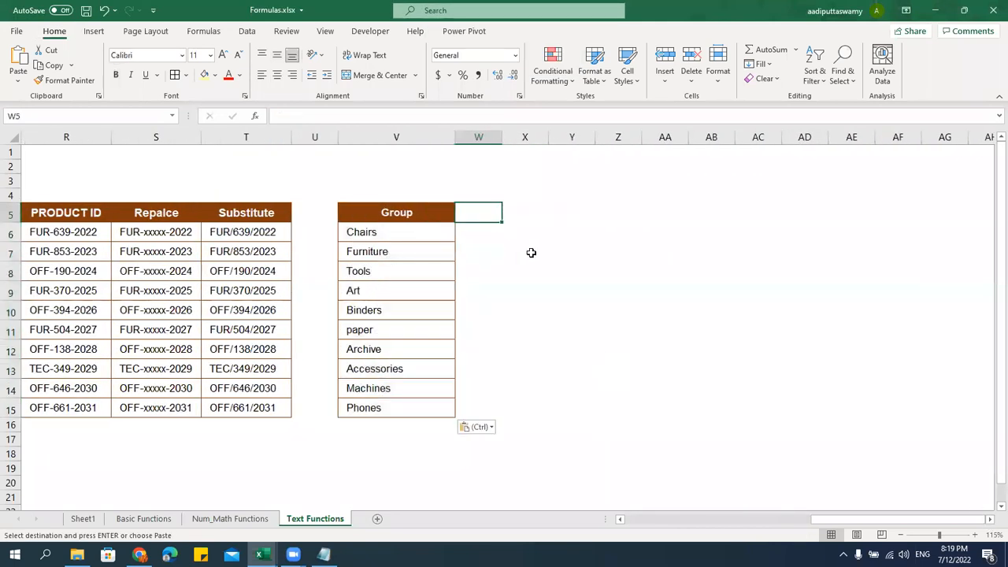
{"action": "type", "text": "Cocaten"}
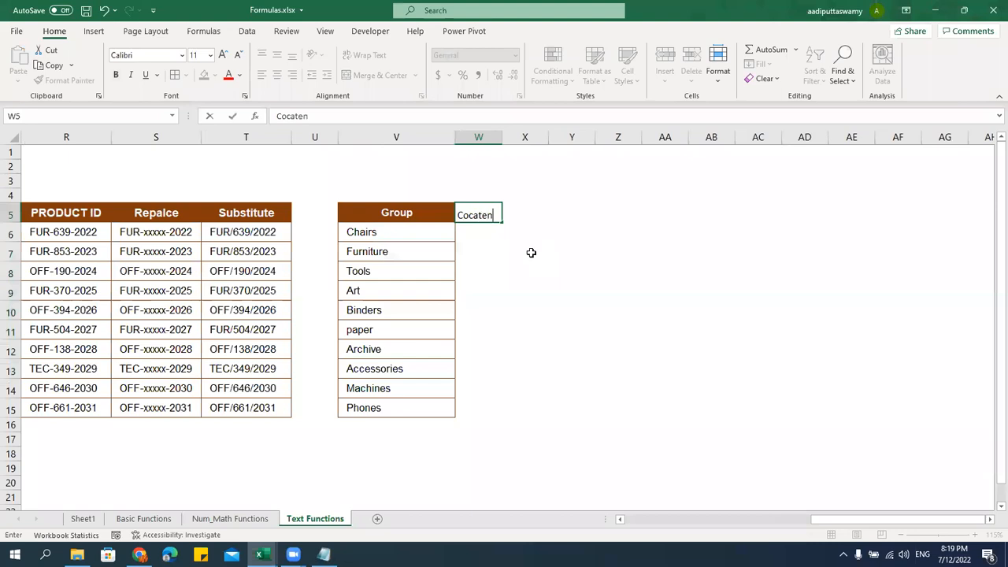
{"action": "type", "text": "ate"}
{"action": "key", "text": "Return"}
{"action": "key", "text": "Up"}
{"action": "key", "text": "Right"}
{"action": "type", "text": "Cona"}
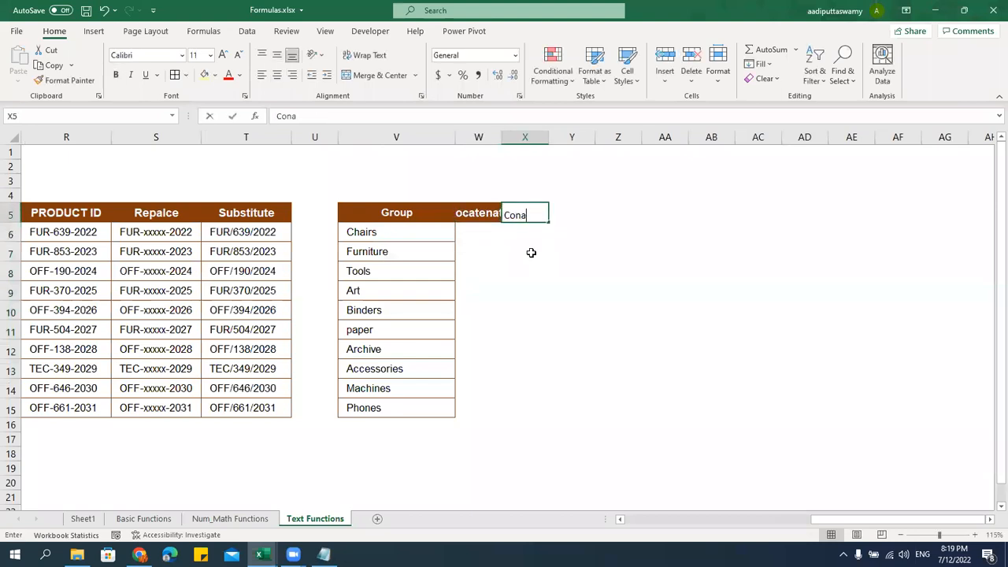
{"action": "type", "text": "ct"}
{"action": "key", "text": "BackSpace"}
{"action": "key", "text": "BackSpace"}
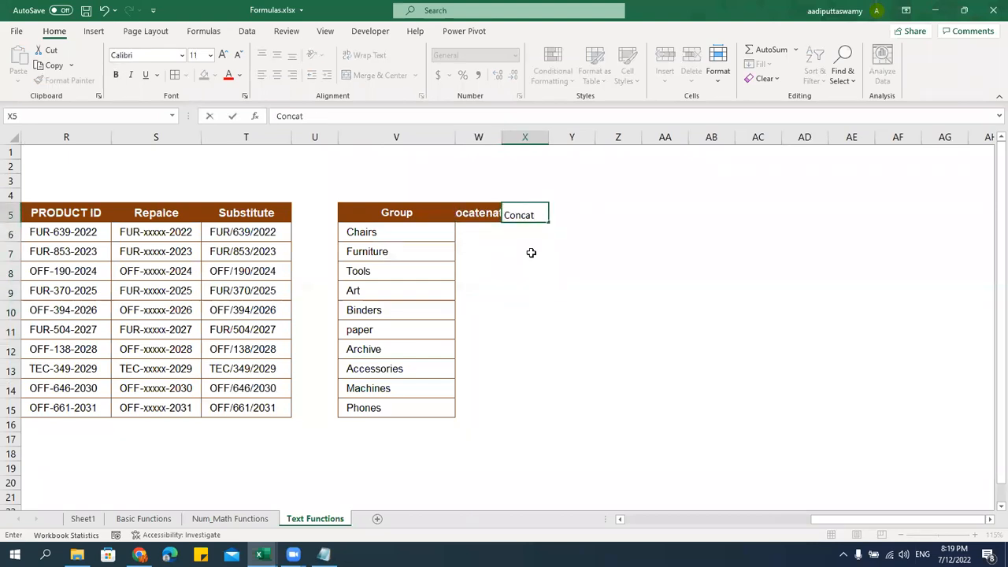
{"action": "key", "text": "Tab"}
{"action": "type", "text": "Te"}
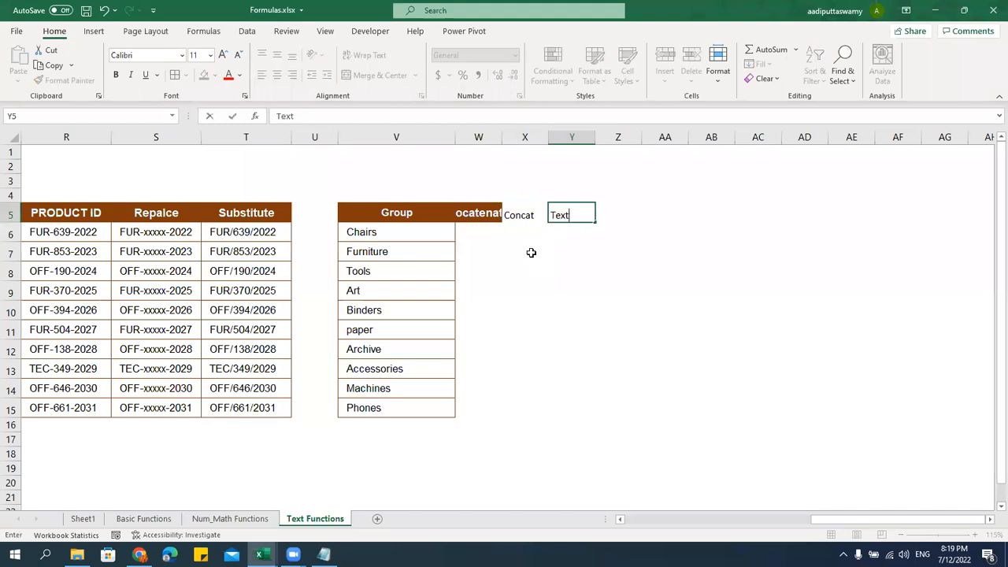
{"action": "type", "text": "xt Join"}
{"action": "key", "text": "Return"}
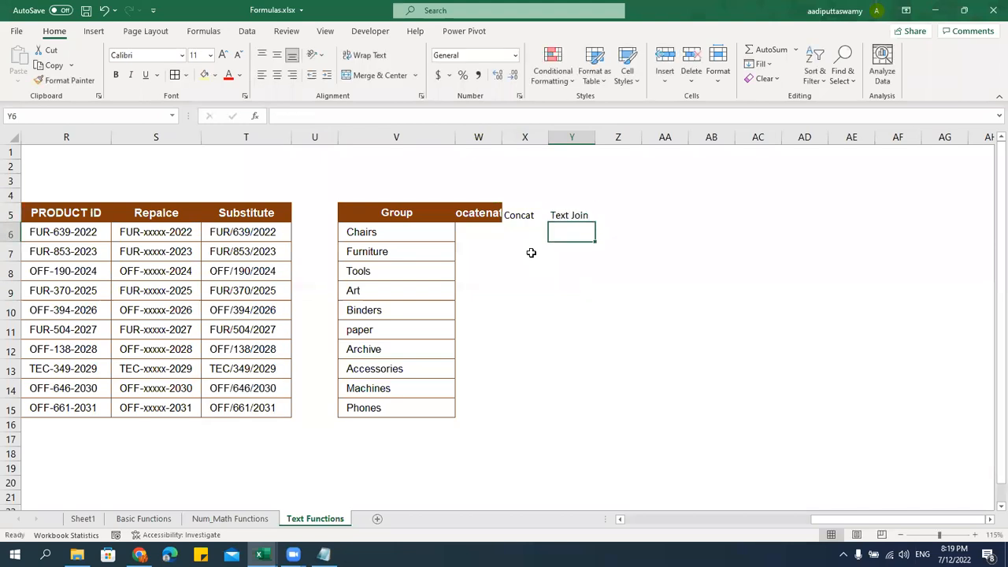
Apply the Group list's formatting to W5:Z15 with Paste Special Formats
{"action": "left_click", "coordinate": [489, 212]}
{"action": "key", "text": "ctrl+c"}
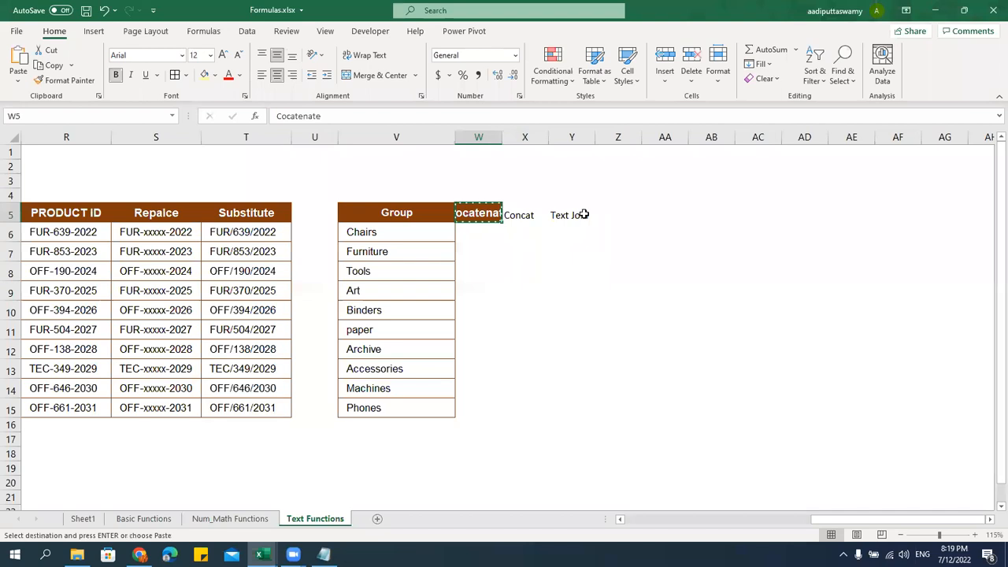
{"action": "left_click", "coordinate": [576, 216], "text": "shift"}
{"action": "key", "text": "alt+e"}
{"action": "key", "text": "s"}
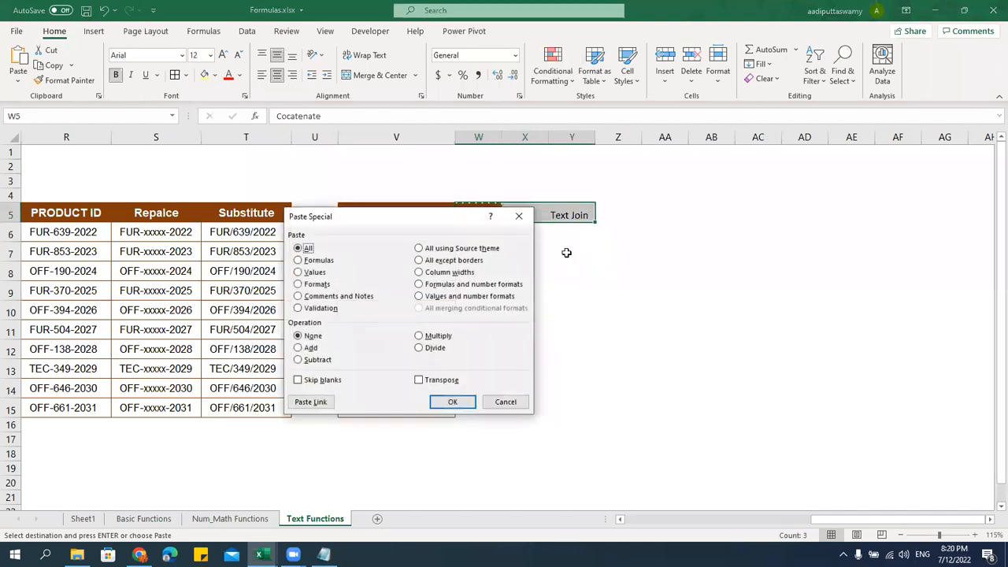
{"action": "key", "text": "Escape"}
{"action": "left_click_drag", "start_coordinate": [429, 214], "coordinate": [439, 403]}
{"action": "key", "text": "ctrl+c"}
{"action": "left_click_drag", "start_coordinate": [487, 214], "coordinate": [595, 413]}
{"action": "key", "text": "alt+e"}
{"action": "key", "text": "s"}
{"action": "key", "text": "t"}
{"action": "key", "text": "Return"}
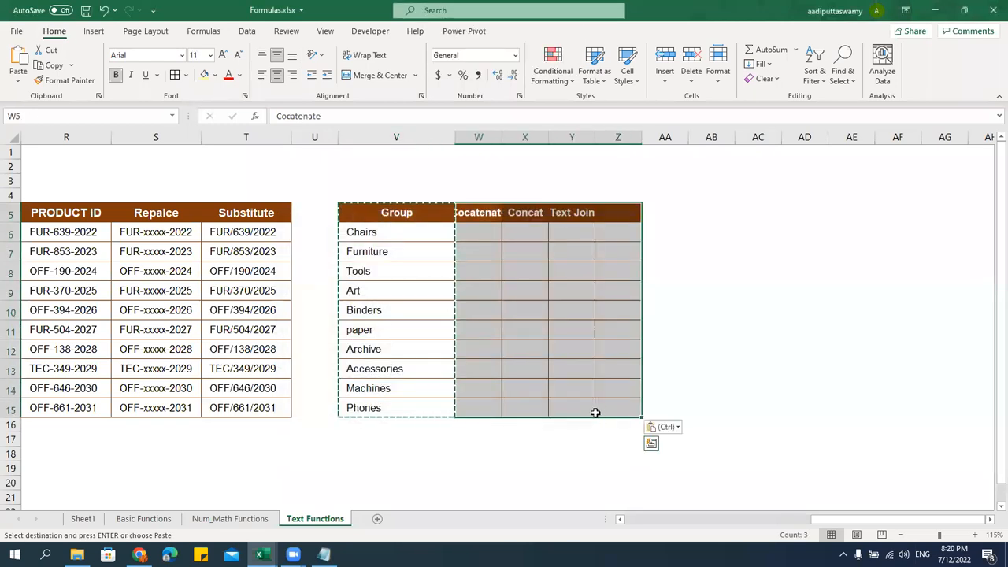
{"action": "key", "text": "Escape"}
Delete the extra formatted column Z and widen columns W to Y so the headers fit
{"action": "left_click", "coordinate": [622, 137]}
{"action": "key", "text": "alt+e"}
{"action": "key", "text": "d"}
{"action": "left_click", "coordinate": [631, 340]}
{"action": "left_click_drag", "start_coordinate": [478, 137], "coordinate": [644, 153]}
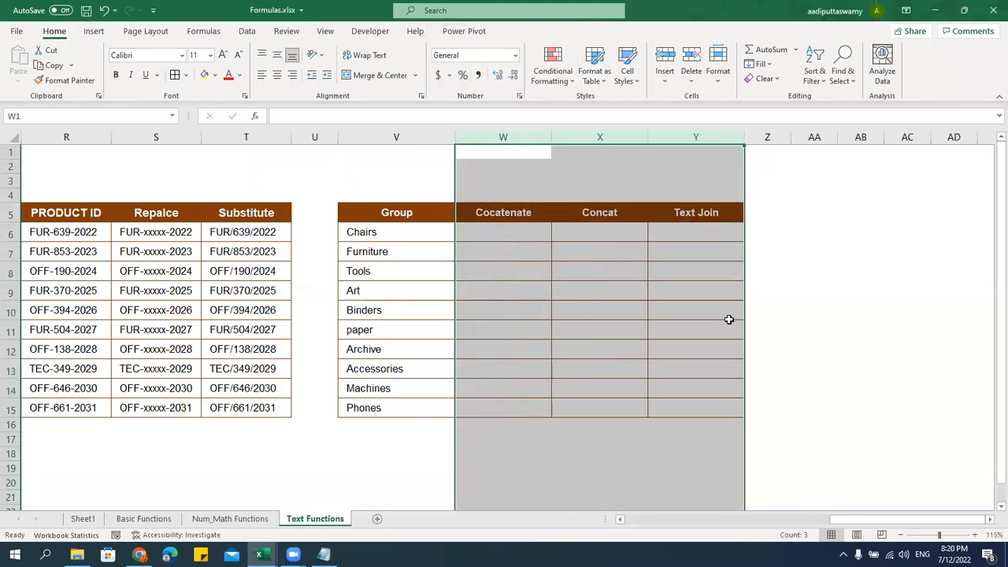
{"action": "left_click", "coordinate": [682, 329]}
{"action": "left_click", "coordinate": [519, 235]}
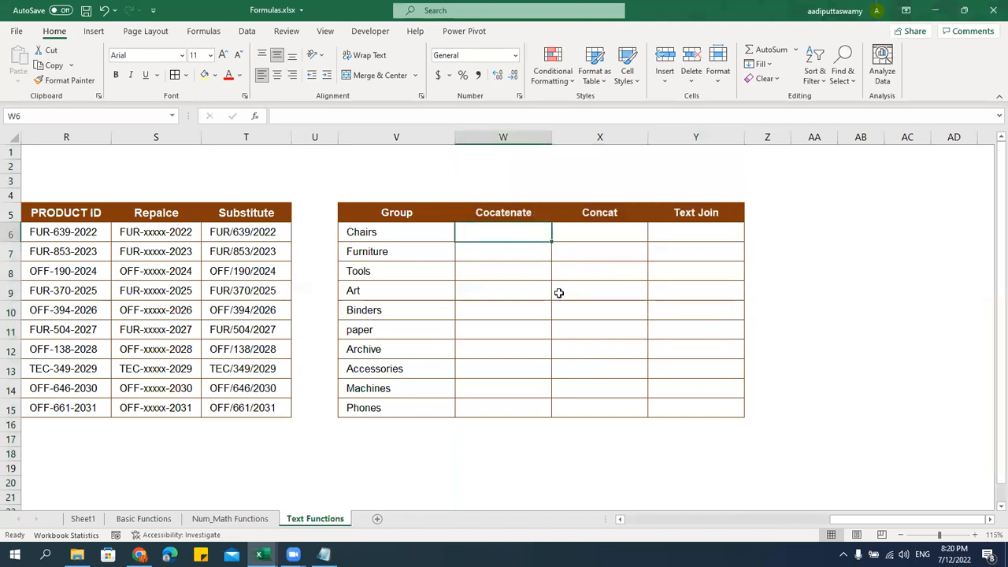
Enter a CONCATENATE formula in W6 joining Chairs, Furniture, Tools and Art
{"action": "type", "text": "=conc"}
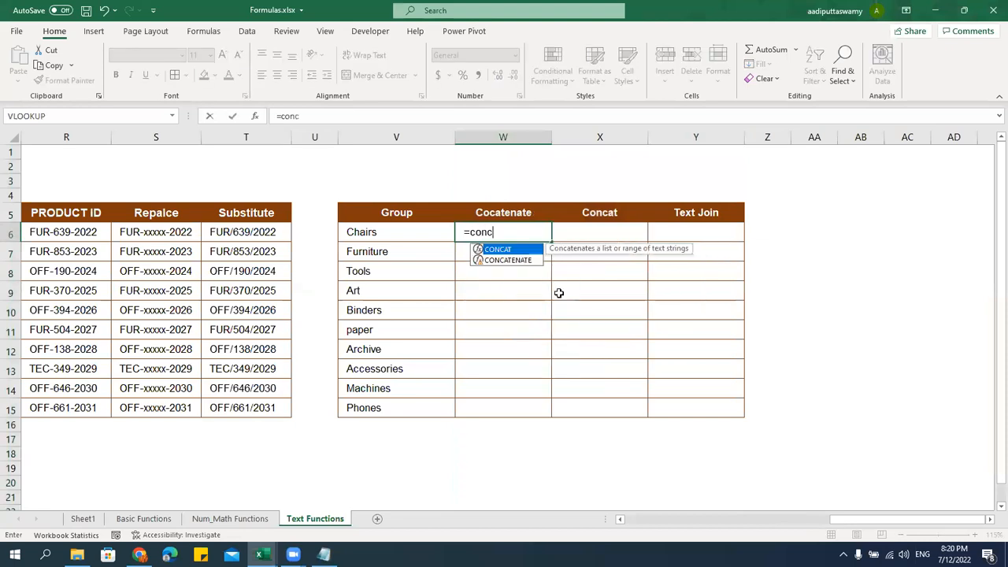
{"action": "key", "text": "Down"}
{"action": "key", "text": "Tab"}
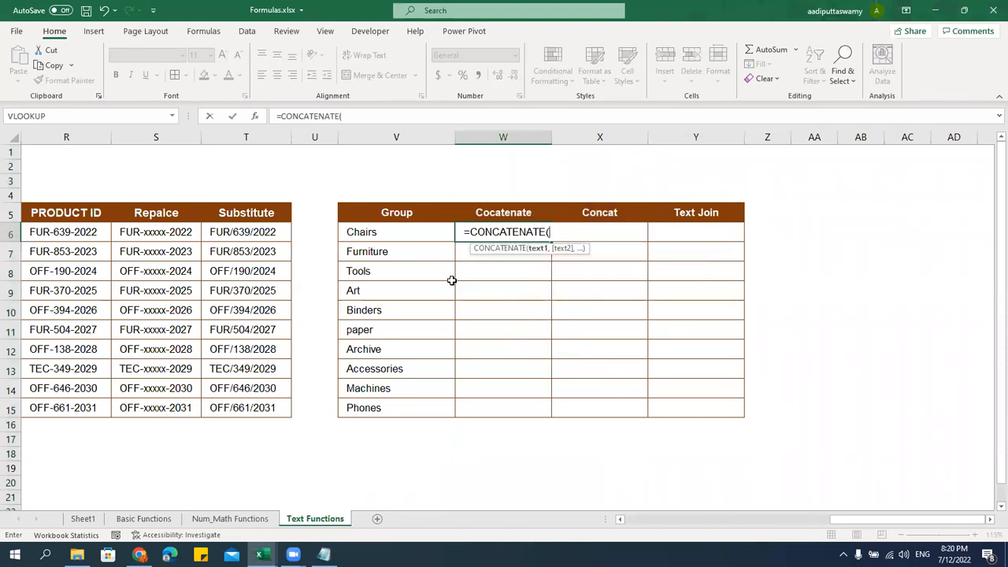
{"action": "left_click", "coordinate": [407, 230]}
{"action": "type", "text": ","}
{"action": "left_click", "coordinate": [401, 254]}
{"action": "type", "text": ","}
{"action": "left_click", "coordinate": [410, 273]}
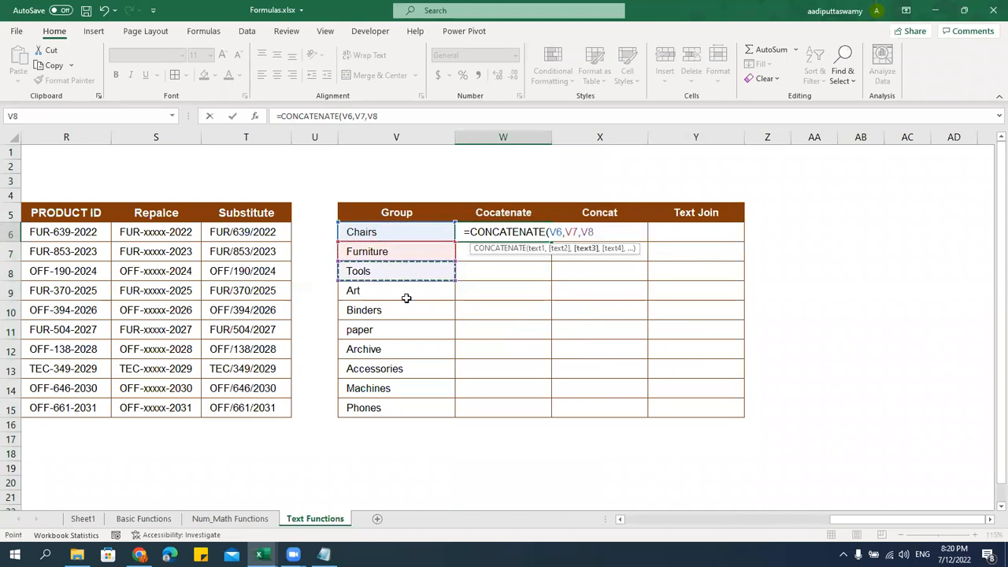
{"action": "type", "text": ","}
{"action": "left_click", "coordinate": [407, 298]}
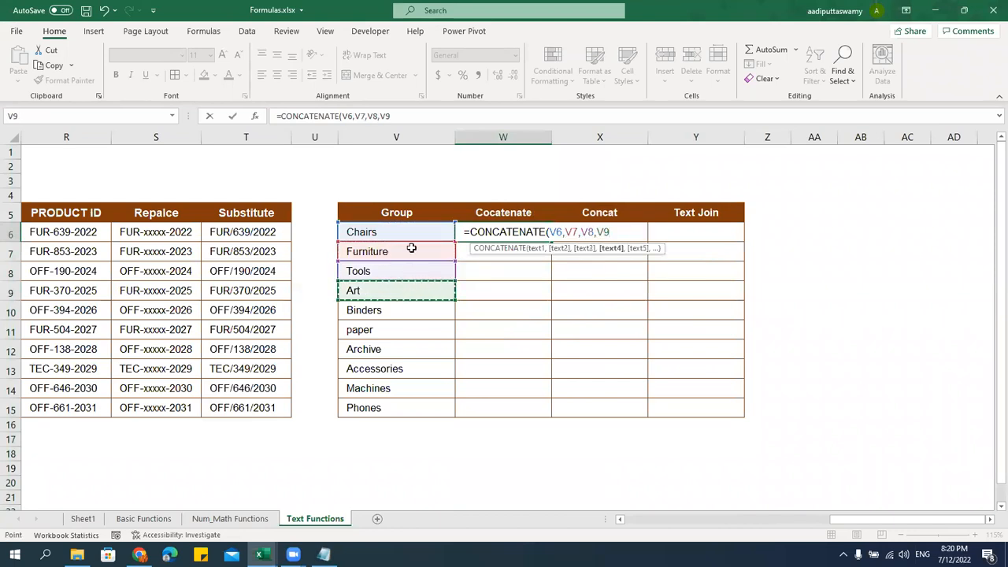
{"action": "type", "text": ")"}
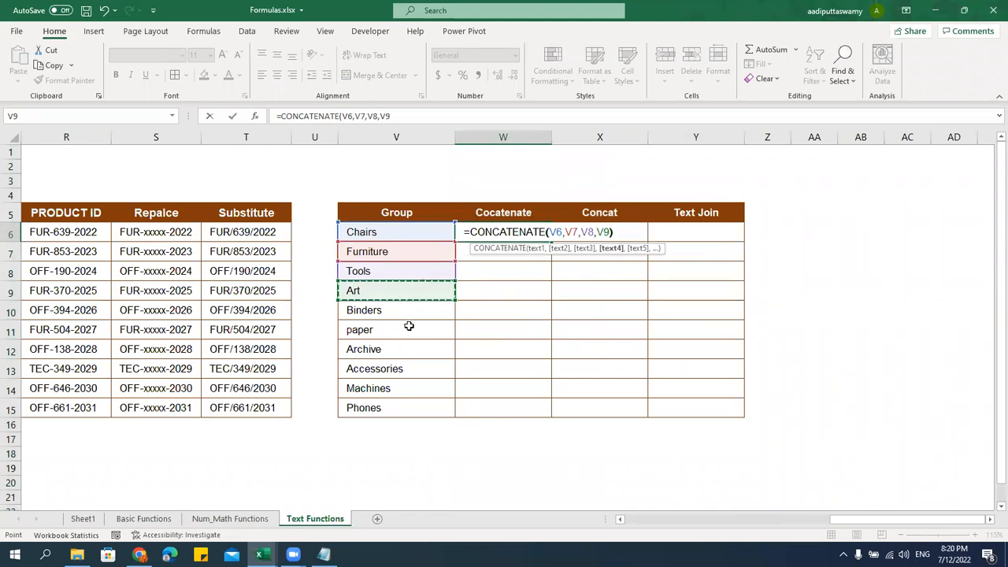
{"action": "key", "text": "Return"}
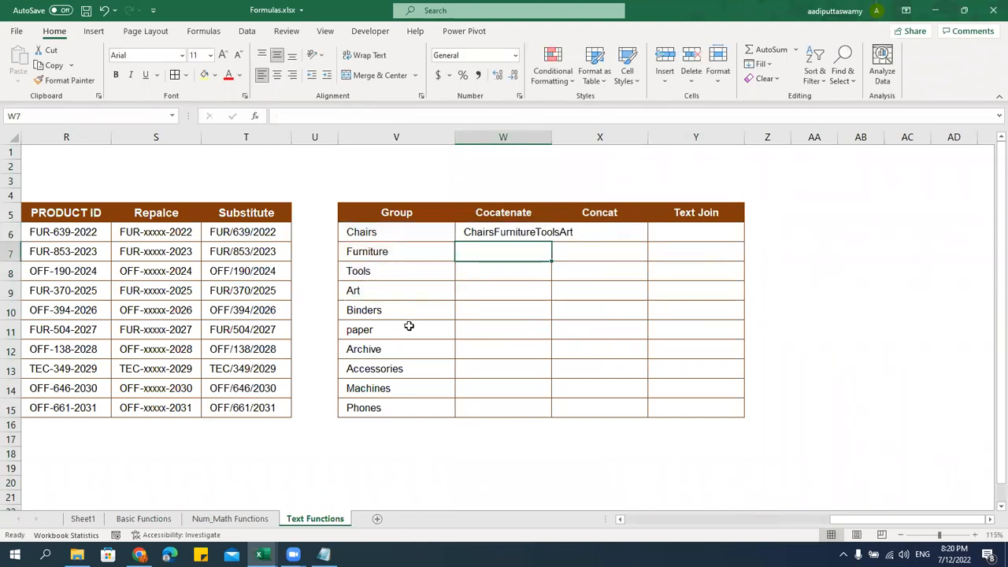
{"action": "left_click", "coordinate": [529, 233]}
{"action": "left_click", "coordinate": [583, 233]}
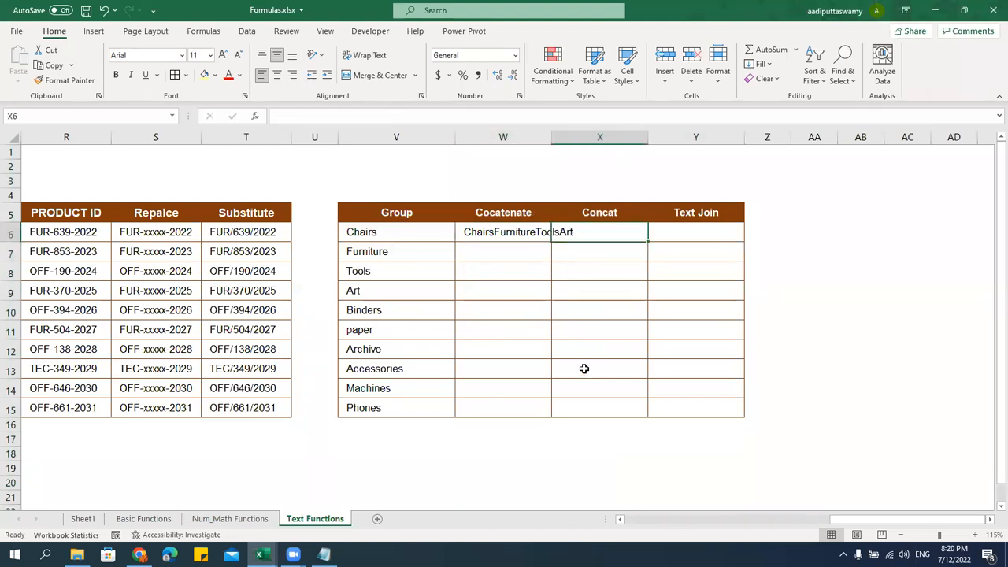
Clear W7:Y15, move the Concat and Text Join headers below W6, and widen column W
{"action": "left_click_drag", "start_coordinate": [528, 249], "coordinate": [706, 407]}
{"action": "key", "text": "alt+e"}
{"action": "key", "text": "a"}
{"action": "key", "text": "a"}
{"action": "left_click", "coordinate": [693, 387]}
{"action": "left_click_drag", "start_coordinate": [600, 222], "coordinate": [503, 289]}
{"action": "left_click_drag", "start_coordinate": [697, 213], "coordinate": [492, 358]}
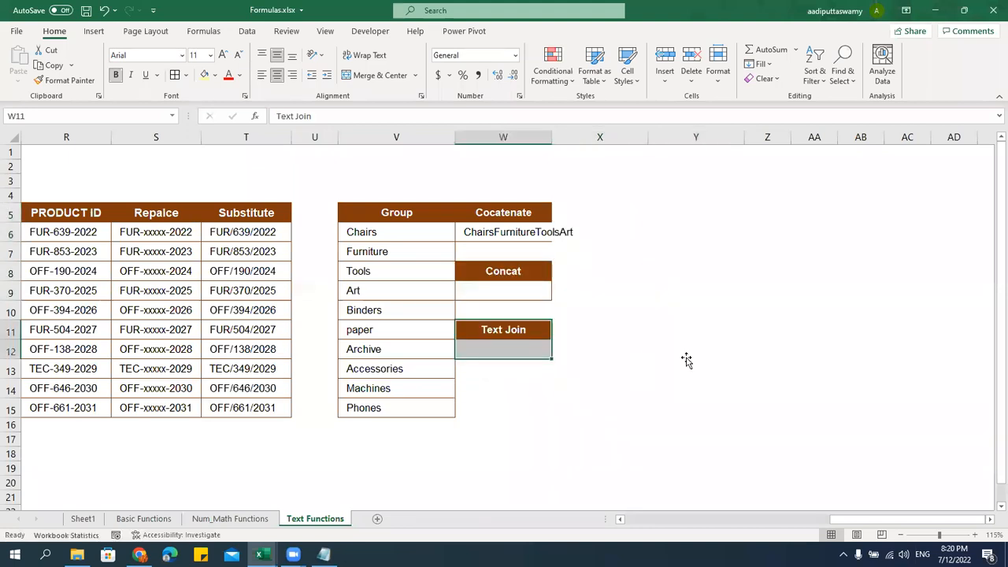
{"action": "left_click", "coordinate": [685, 356]}
{"action": "left_click_drag", "start_coordinate": [569, 140], "coordinate": [643, 141]}
Enter =CONCAT(V6:V15) in W9 to join all ten Group names into one string
{"action": "left_click", "coordinate": [536, 289]}
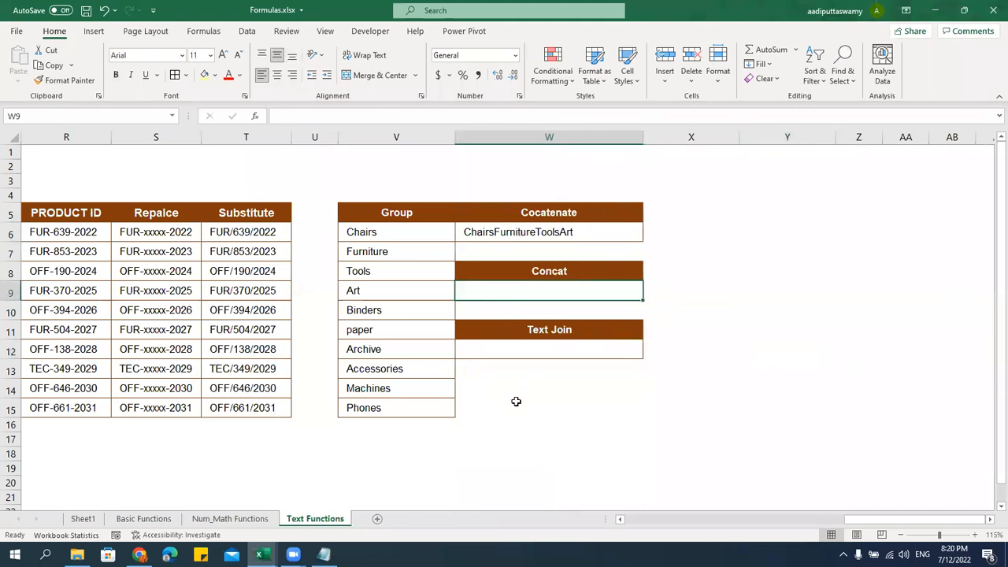
{"action": "type", "text": "=concat"}
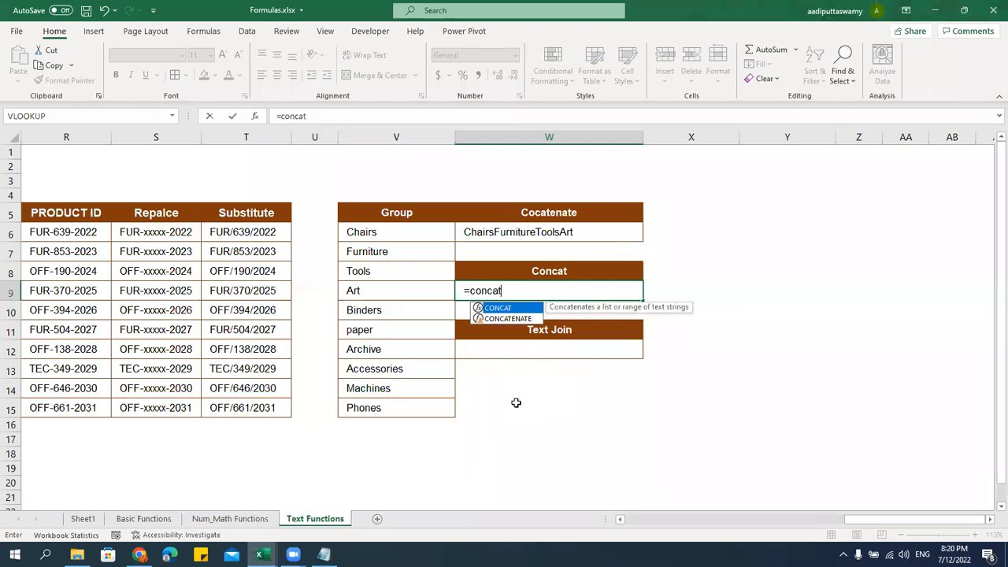
{"action": "key", "text": "Tab"}
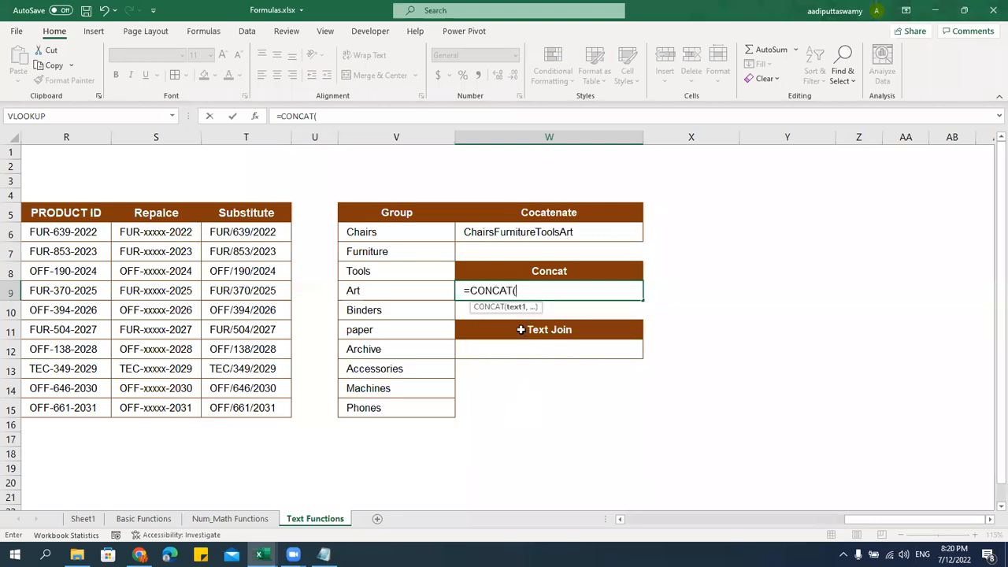
{"action": "left_click_drag", "start_coordinate": [408, 228], "coordinate": [403, 412]}
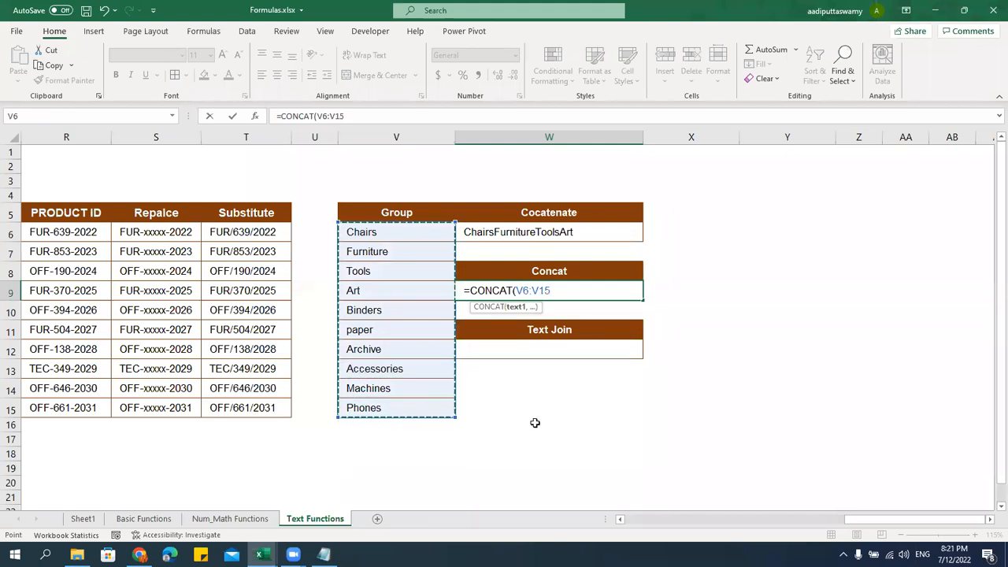
{"action": "type", "text": ")"}
{"action": "key", "text": "Return"}
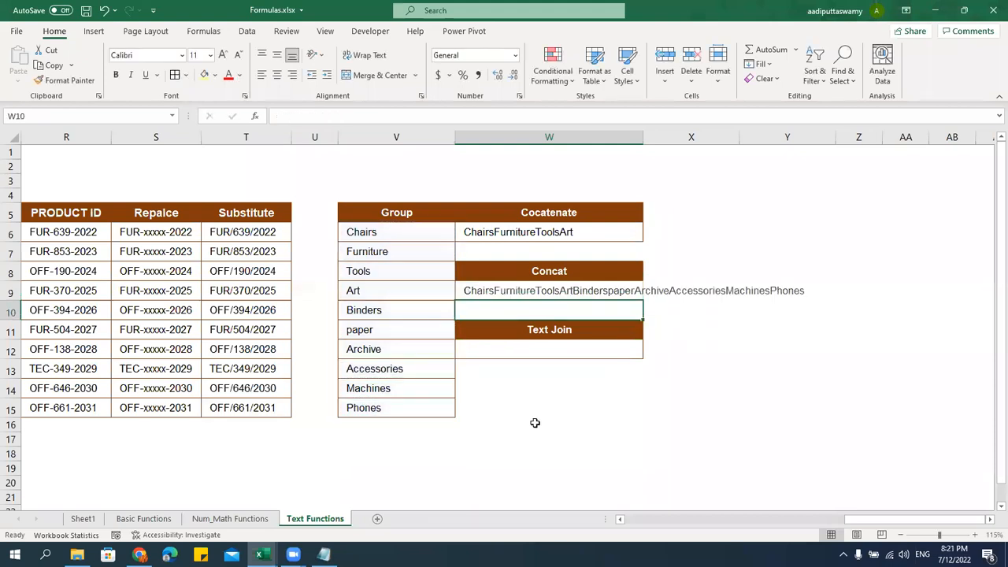
{"action": "left_click", "coordinate": [512, 291]}
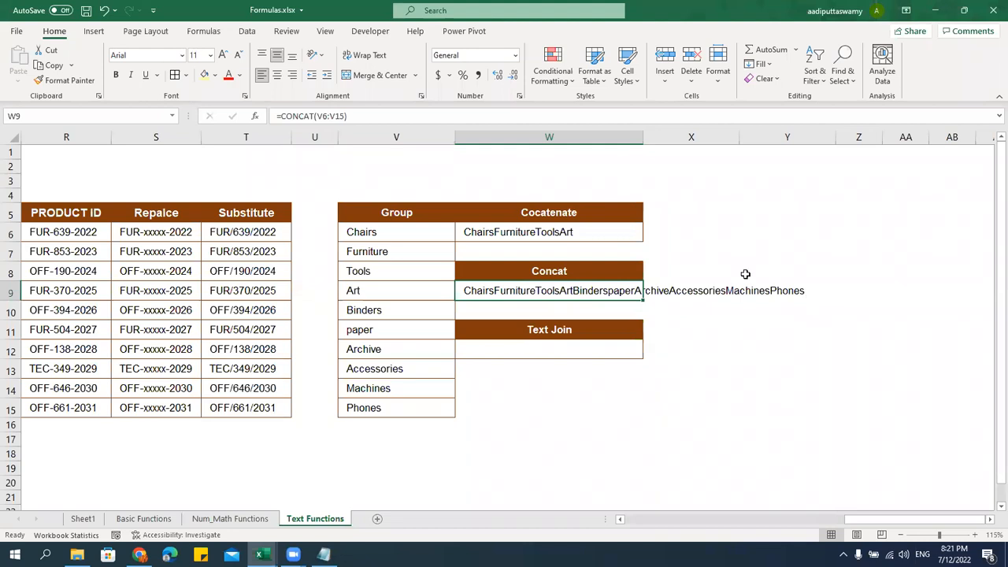
{"action": "left_click", "coordinate": [379, 242]}
{"action": "left_click", "coordinate": [374, 254]}
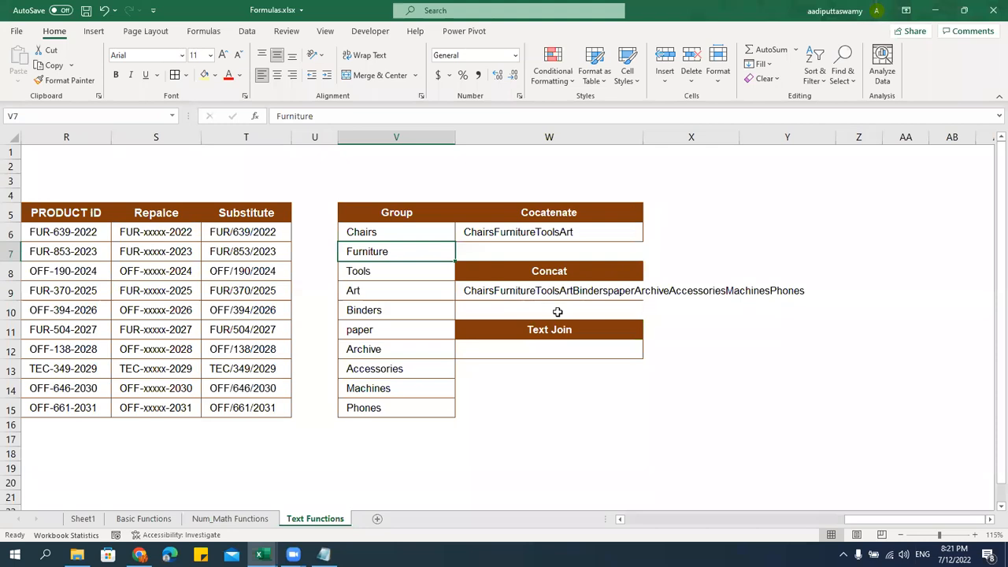
{"action": "left_click", "coordinate": [528, 346]}
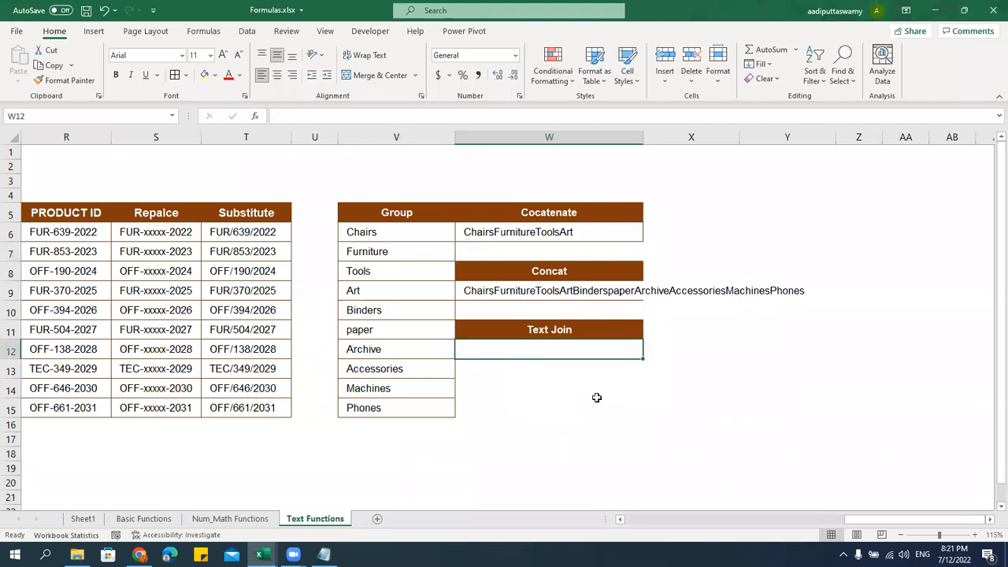
Enter =TEXTJOIN(", ",TRUE,V6:V15) in W12, listing the Group names comma-separated
{"action": "type", "text": "="}
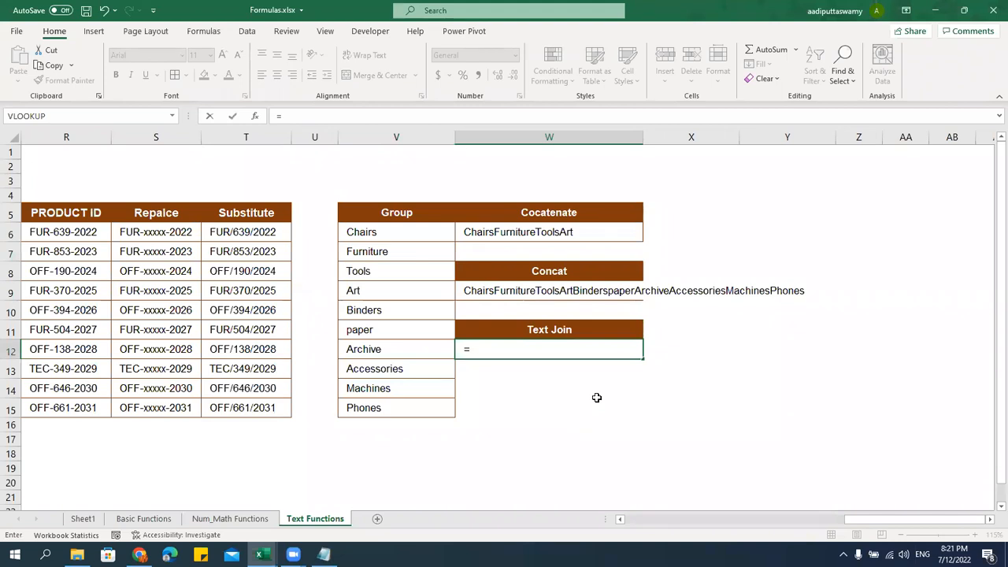
{"action": "type", "text": "textjoin"}
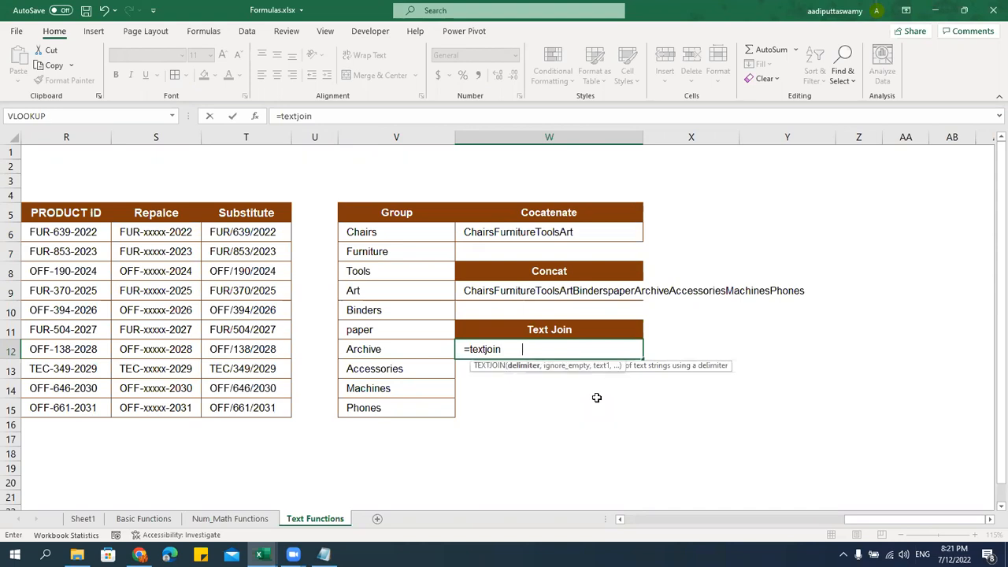
{"action": "key", "text": "Tab"}
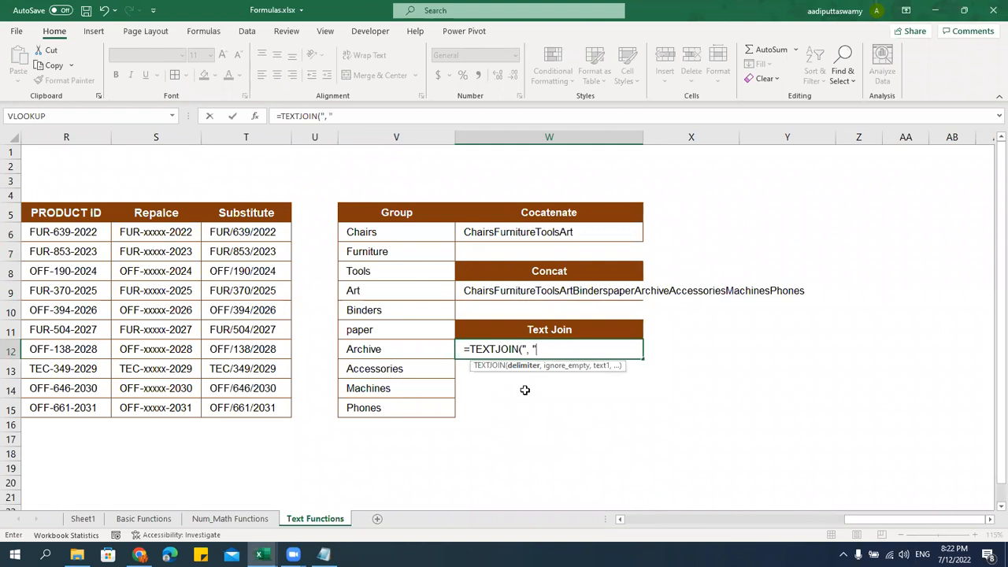
{"action": "type", "text": ","}
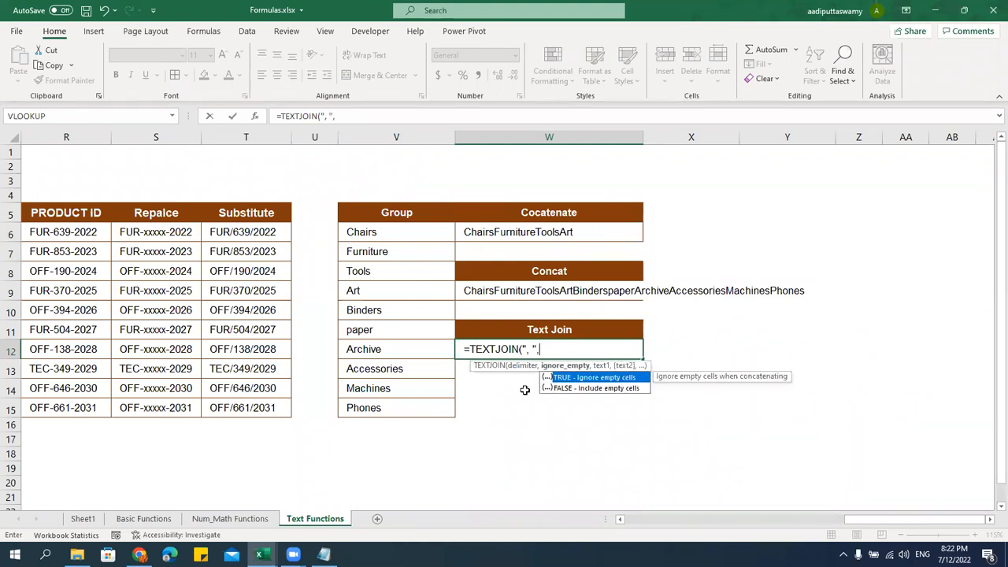
{"action": "double_click", "coordinate": [577, 381]}
{"action": "type", "text": ","}
{"action": "left_click_drag", "start_coordinate": [409, 234], "coordinate": [416, 407]}
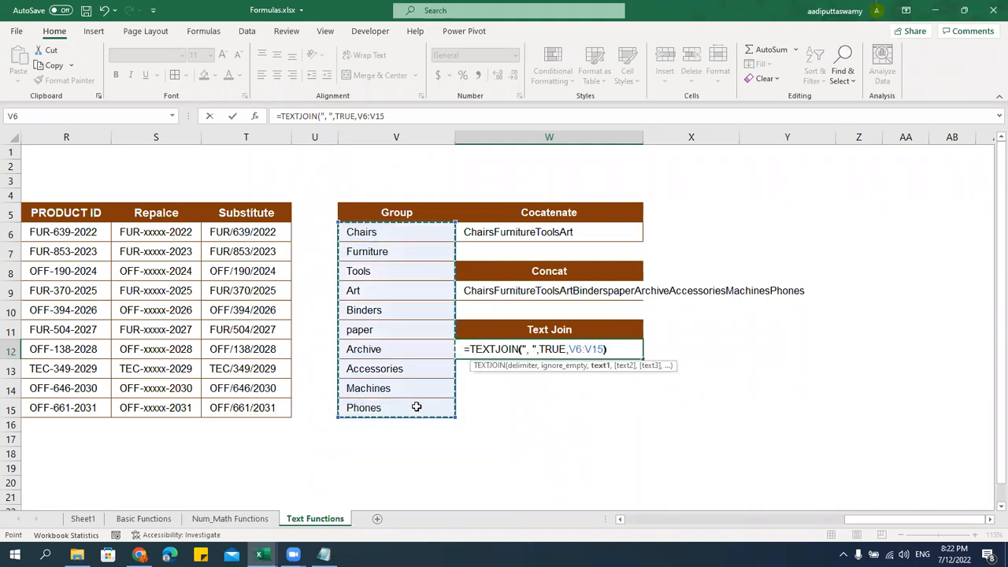
{"action": "key", "text": "Return"}
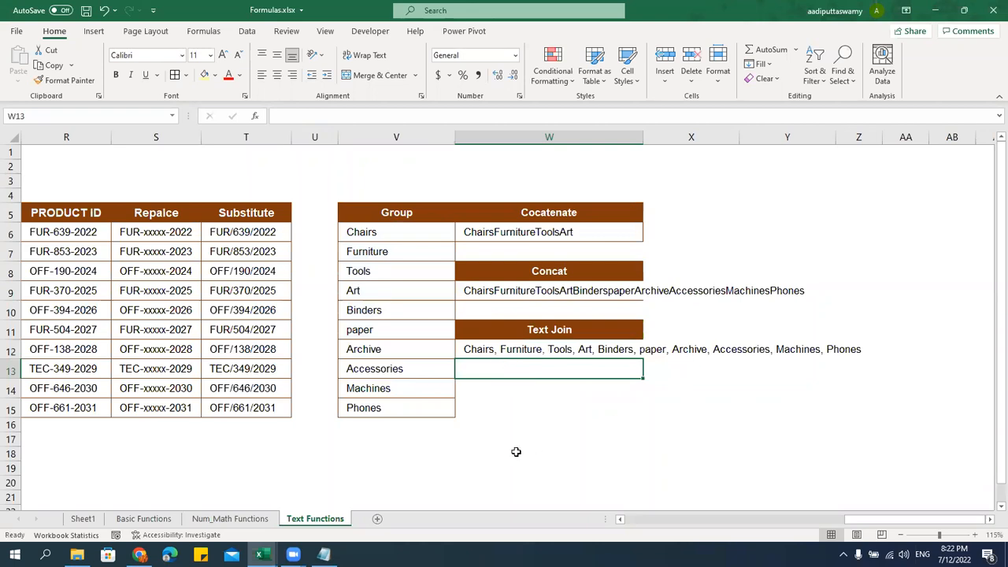
{"action": "double_click", "coordinate": [512, 351]}
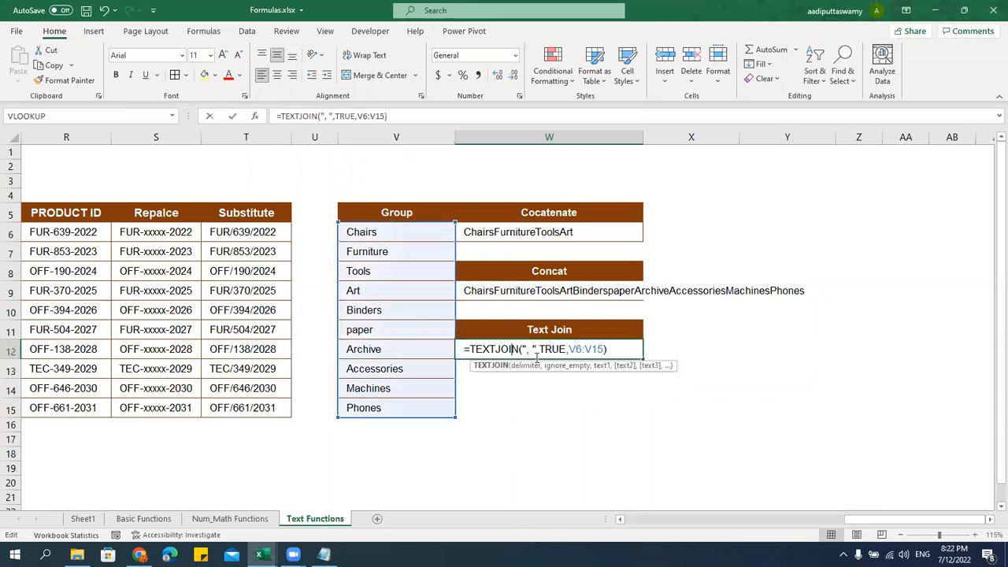
{"action": "left_click_drag", "start_coordinate": [540, 349], "coordinate": [562, 349]}
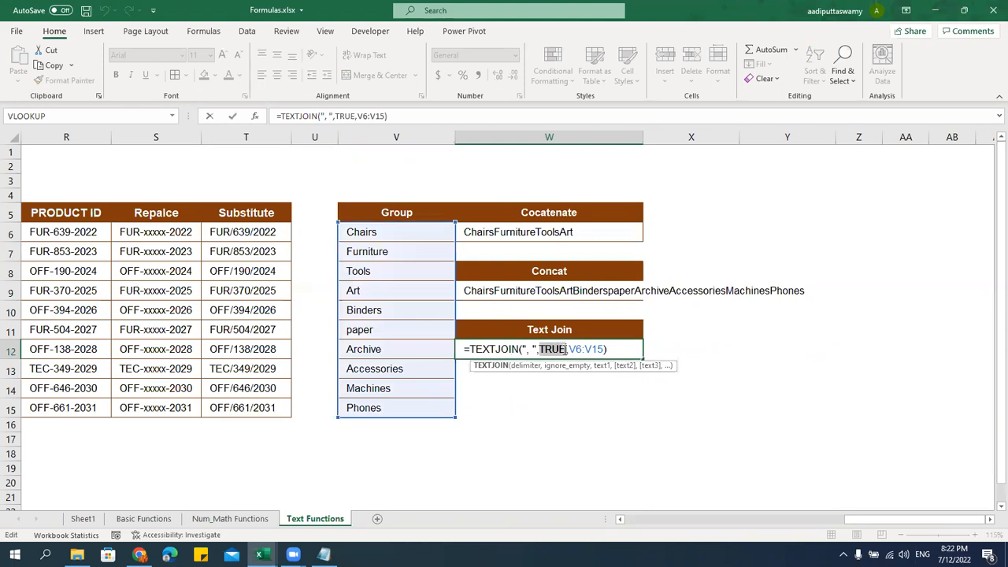
{"action": "key", "text": "Return"}
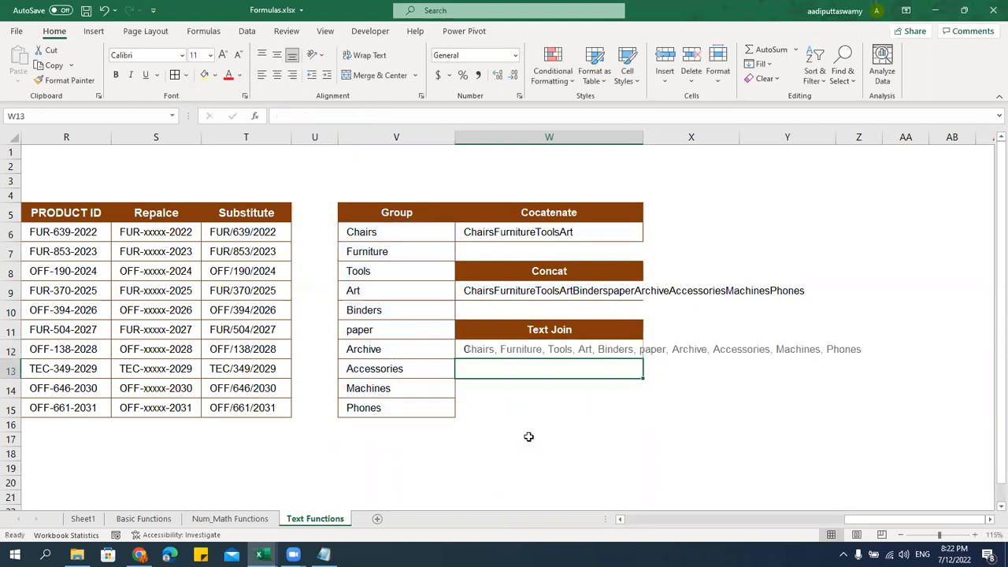
{"action": "left_click", "coordinate": [413, 258]}
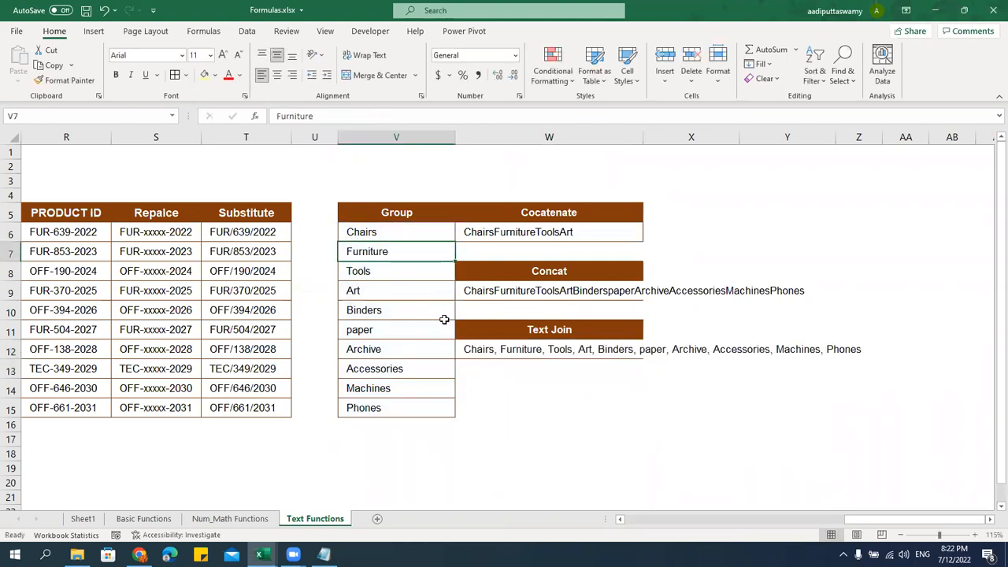
Clear Furniture, paper and Machines from V7, V11 and V14
{"action": "key", "text": "Delete"}
{"action": "left_click", "coordinate": [385, 327]}
{"action": "key", "text": "Delete"}
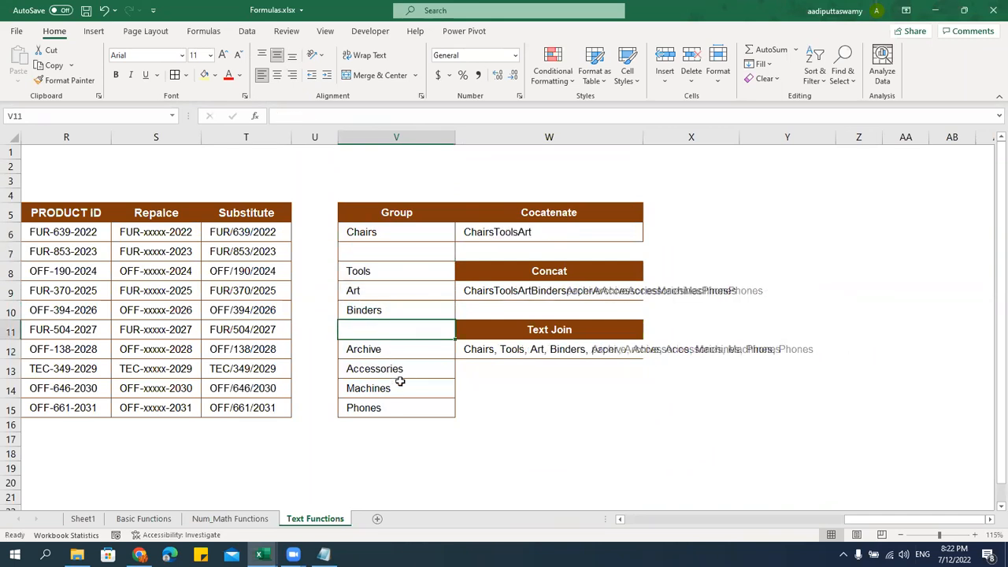
{"action": "left_click", "coordinate": [395, 385]}
{"action": "key", "text": "Delete"}
{"action": "left_click", "coordinate": [628, 423]}
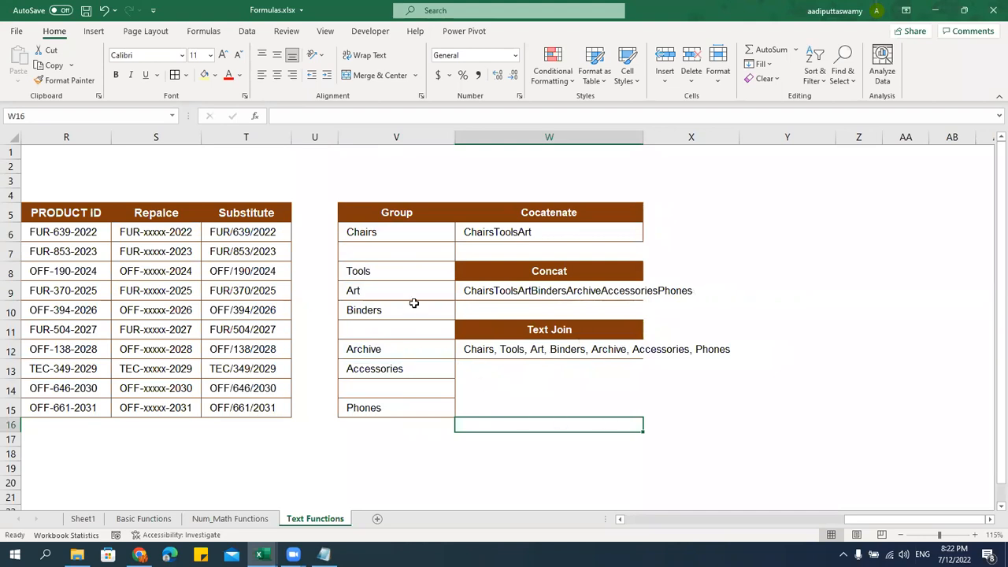
{"action": "left_click", "coordinate": [384, 251]}
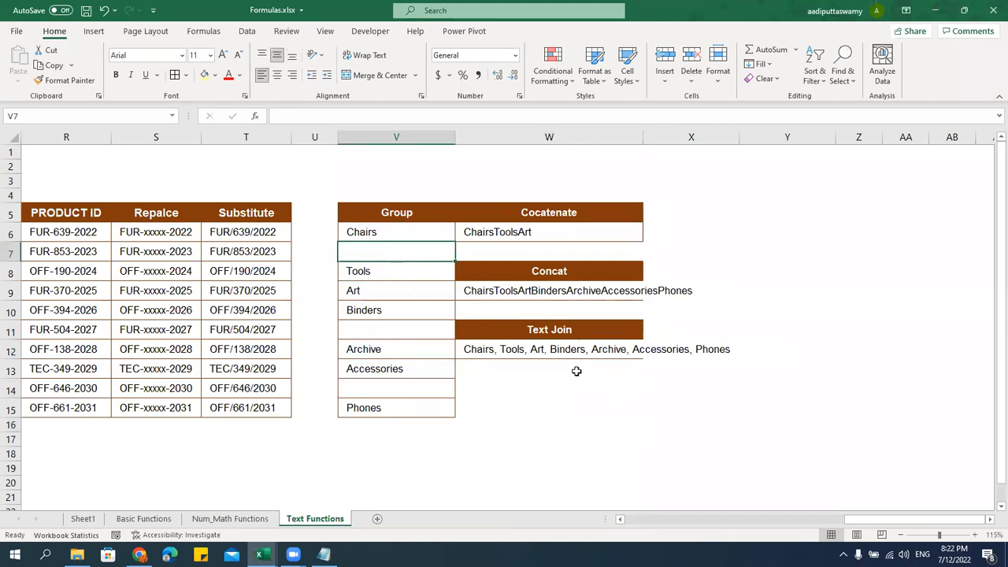
Change TEXTJOIN's TRUE argument to FALSE in W12 so blank entries show as extra commas
{"action": "double_click", "coordinate": [563, 351]}
{"action": "left_click_drag", "start_coordinate": [539, 348], "coordinate": [562, 349]}
{"action": "type", "text": "FALSE"}
{"action": "key", "text": "Return"}
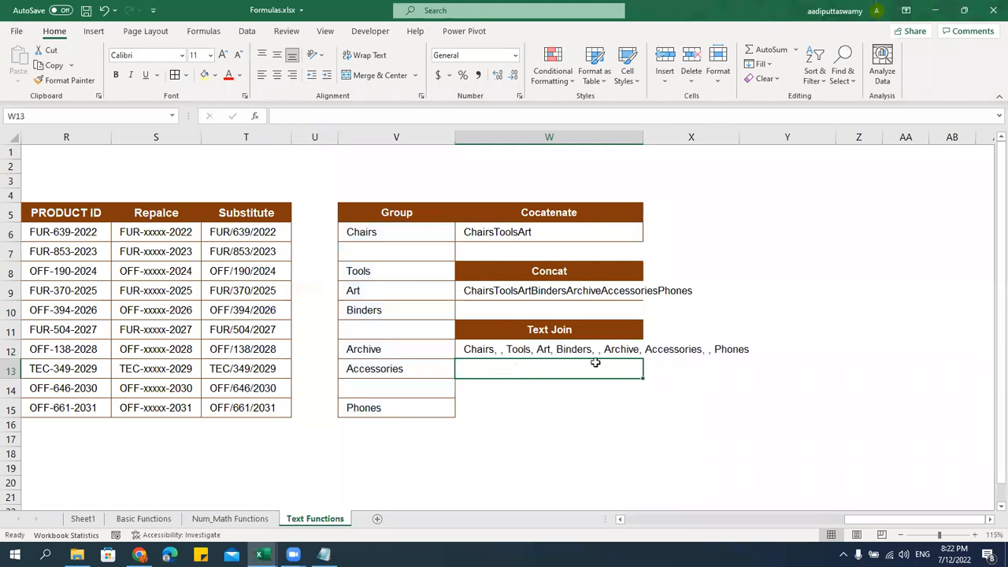
{"action": "left_click", "coordinate": [401, 252]}
{"action": "left_click", "coordinate": [401, 329]}
{"action": "left_click", "coordinate": [396, 390]}
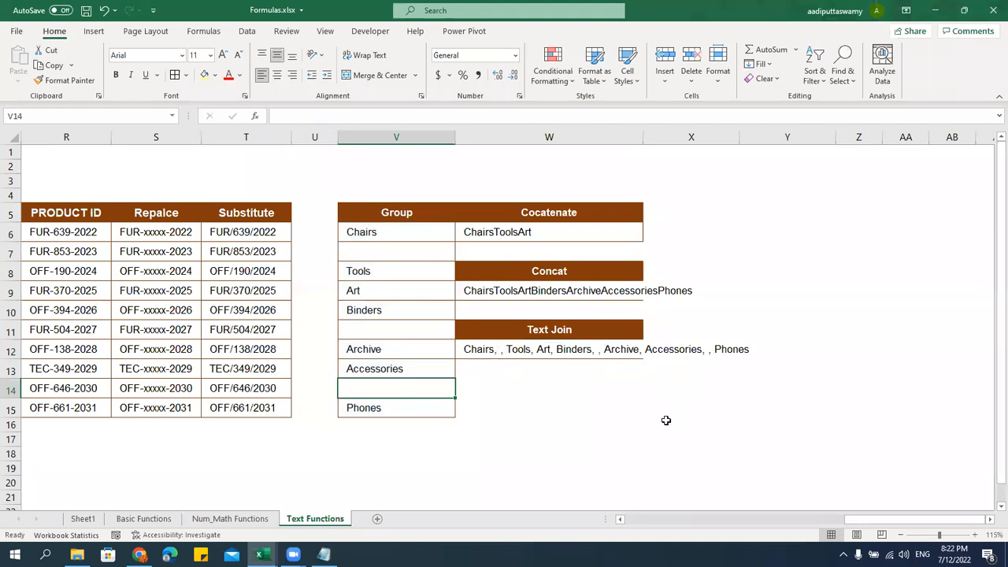
{"action": "left_click_drag", "start_coordinate": [556, 272], "coordinate": [561, 291]}
{"action": "left_click_drag", "start_coordinate": [561, 331], "coordinate": [572, 352]}
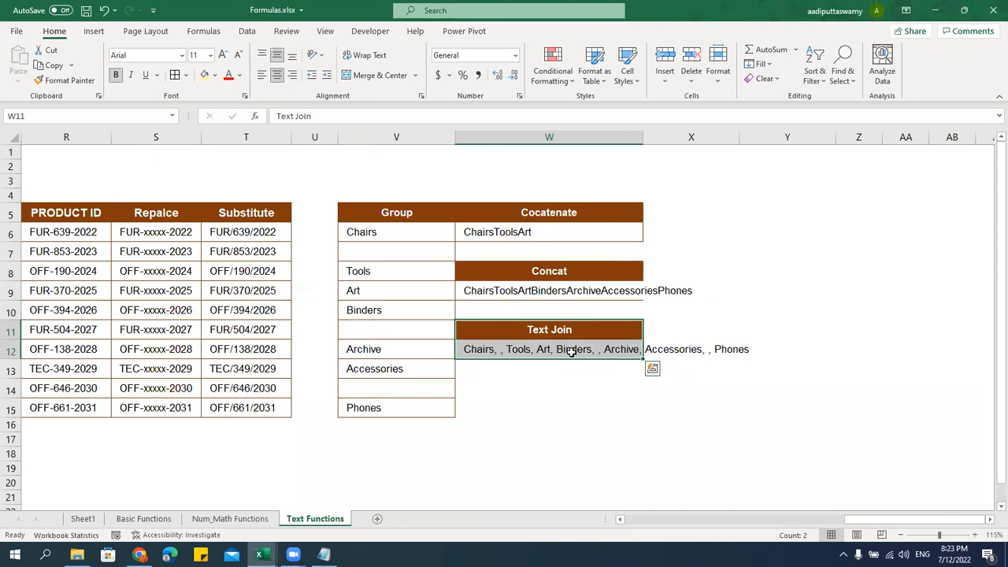
Review the Concat and Cocatenate results, inspecting the cell references in W6's CONCATENATE formula
{"action": "left_click_drag", "start_coordinate": [575, 276], "coordinate": [582, 291]}
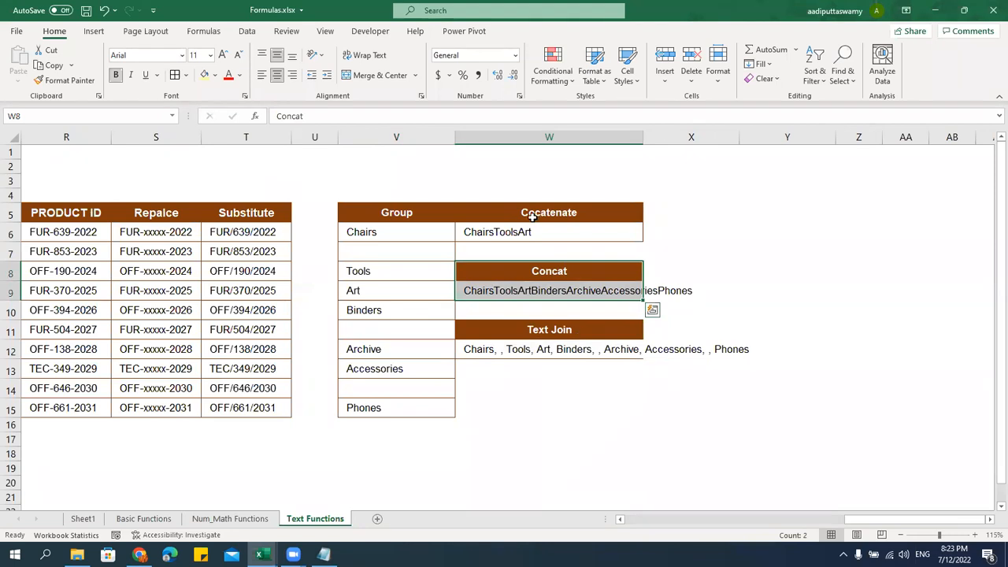
{"action": "left_click_drag", "start_coordinate": [530, 215], "coordinate": [540, 230]}
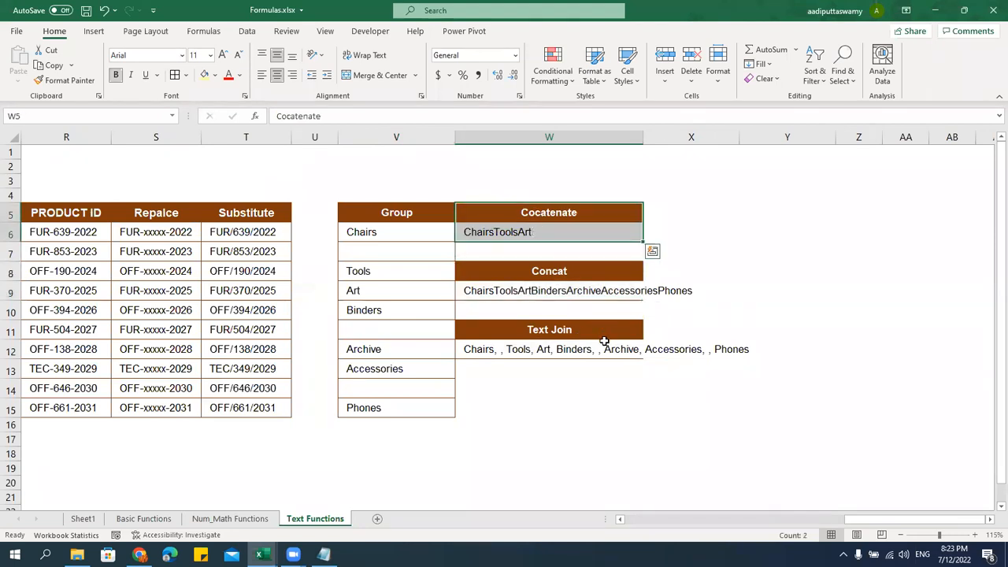
{"action": "double_click", "coordinate": [538, 233]}
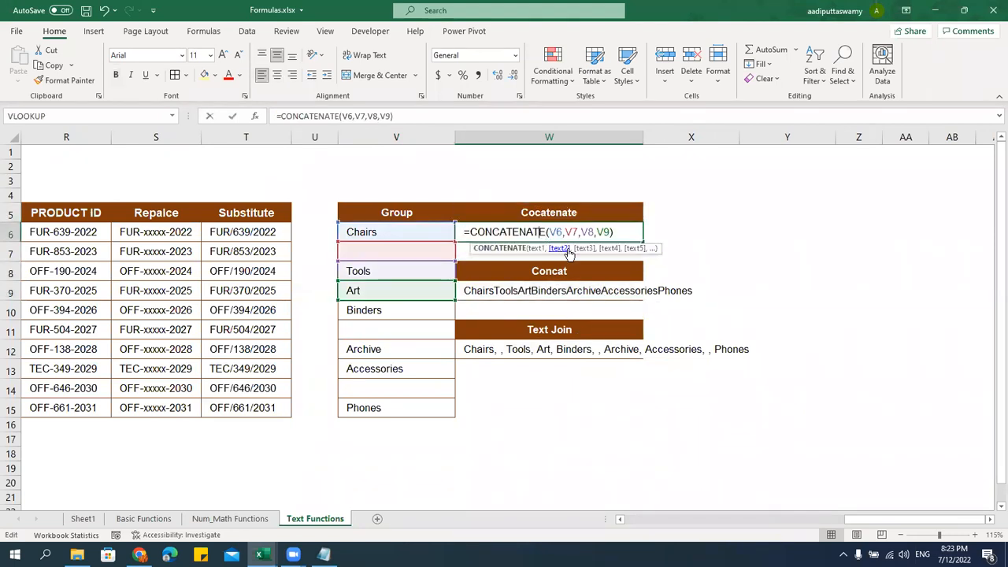
{"action": "left_click_drag", "start_coordinate": [551, 231], "coordinate": [603, 231]}
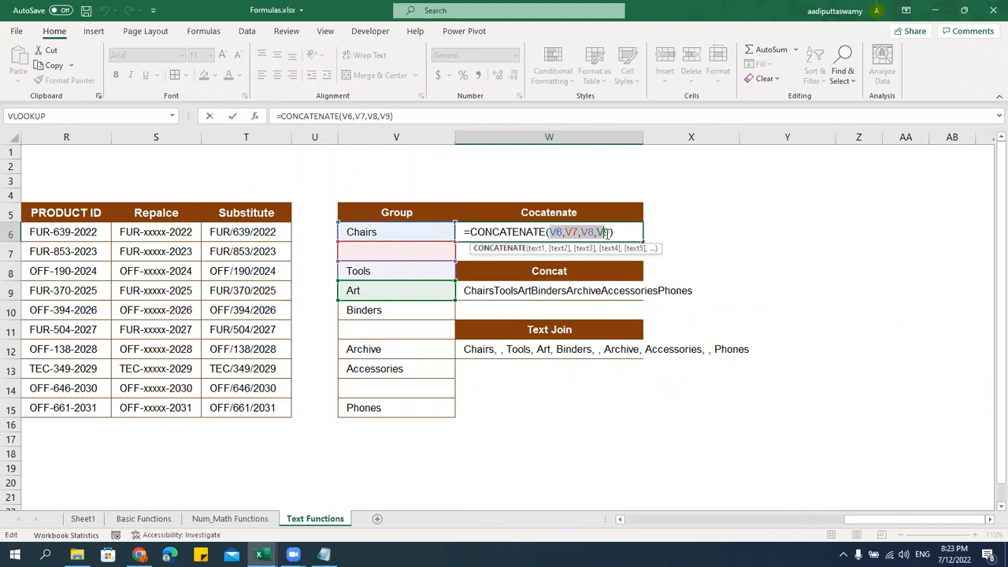
{"action": "key", "text": "Escape"}
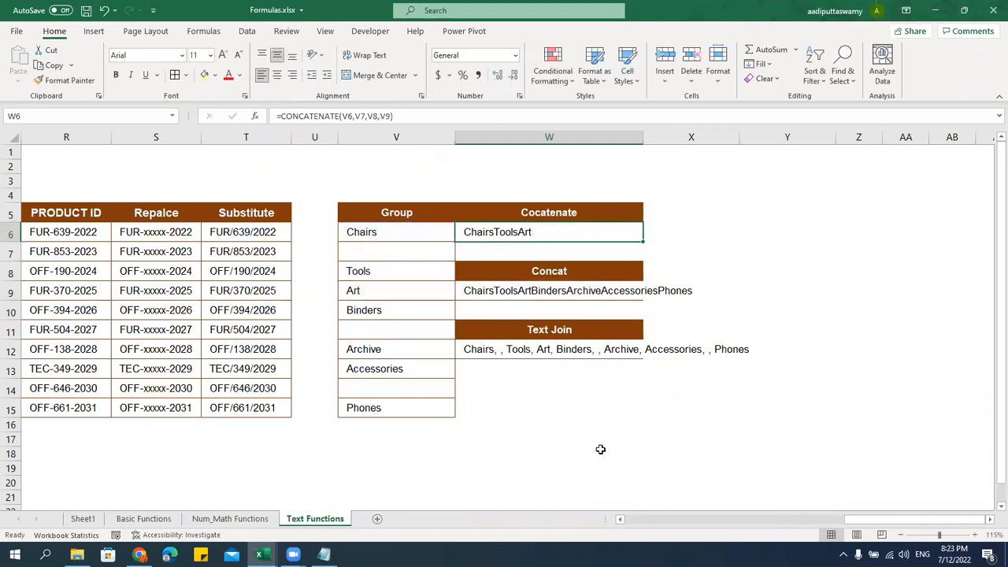
Compare the CONCAT and TEXTJOIN formulas with V6:V15, then mark TEXT in the Notepad function list
{"action": "left_click", "coordinate": [543, 289]}
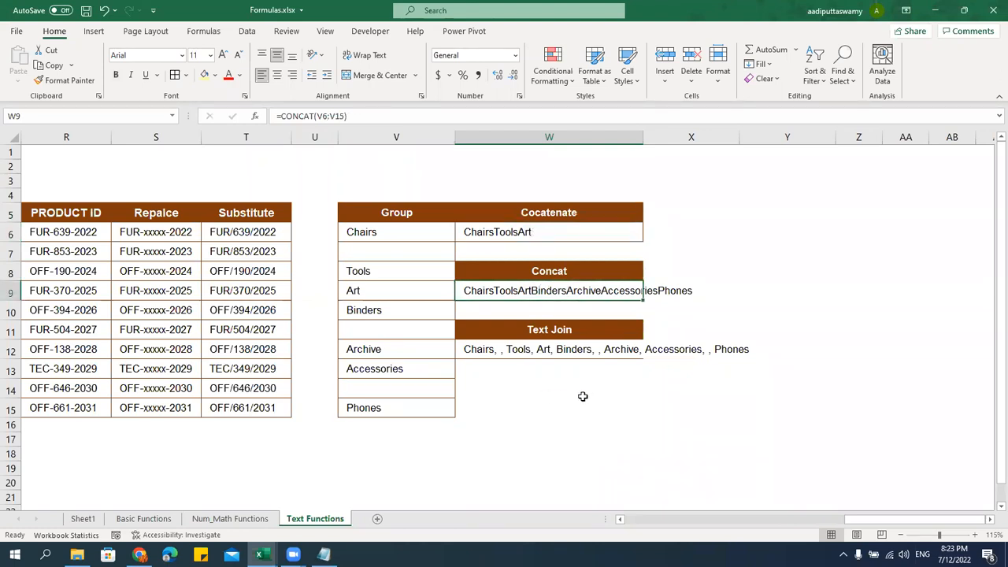
{"action": "left_click_drag", "start_coordinate": [411, 232], "coordinate": [408, 405]}
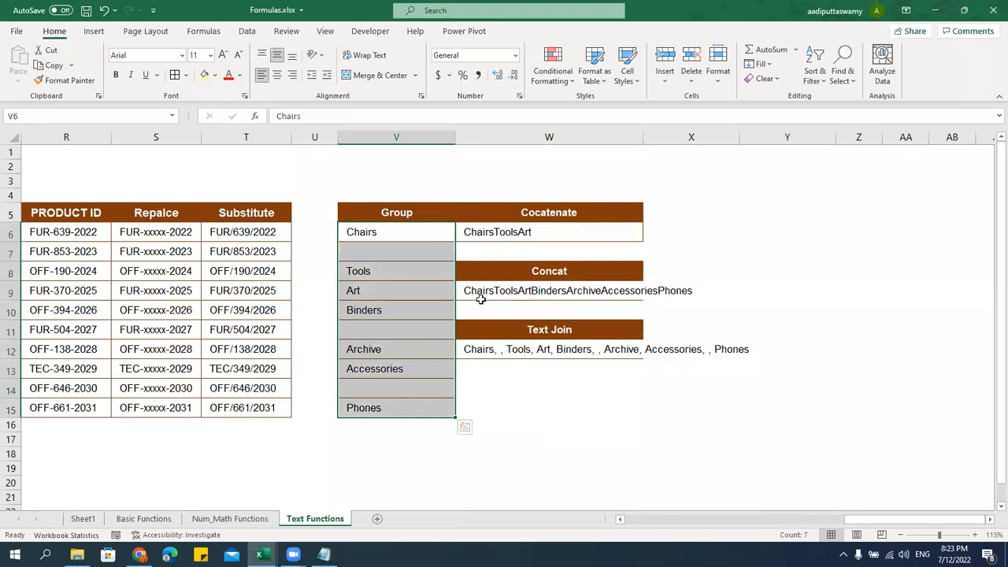
{"action": "left_click", "coordinate": [595, 349]}
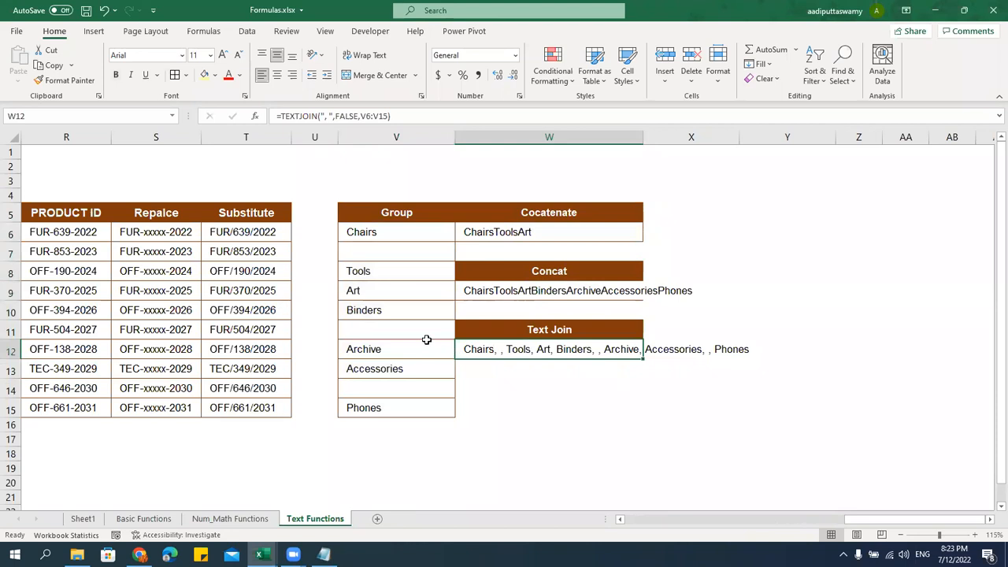
{"action": "left_click_drag", "start_coordinate": [380, 235], "coordinate": [398, 407]}
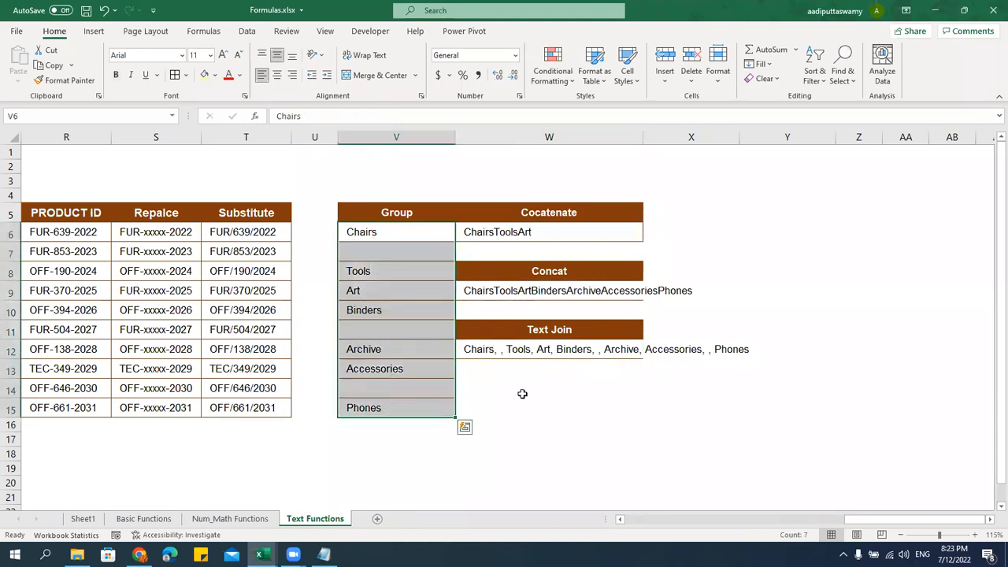
{"action": "left_click", "coordinate": [525, 353]}
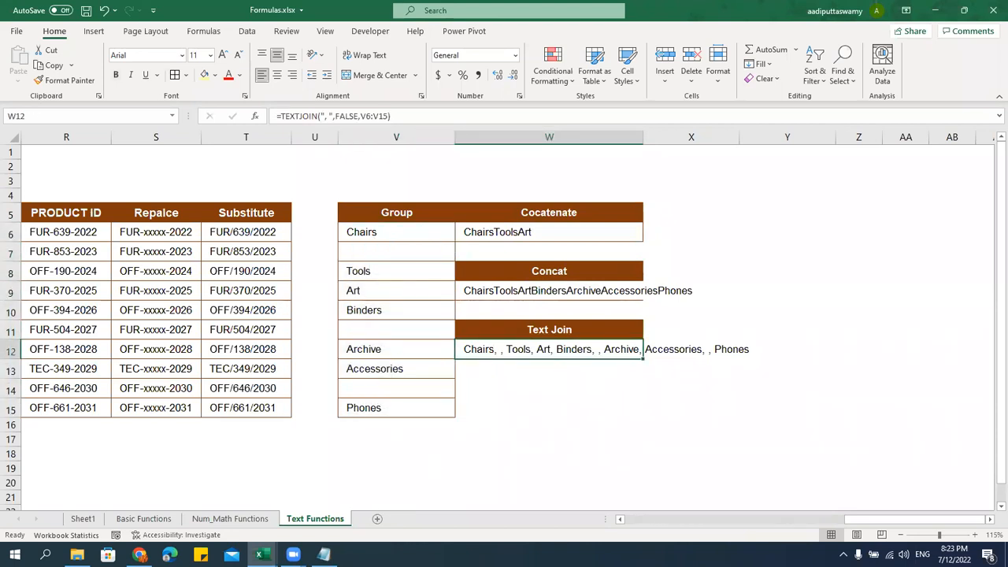
{"action": "left_click", "coordinate": [323, 555]}
{"action": "left_click_drag", "start_coordinate": [170, 331], "coordinate": [247, 331]}
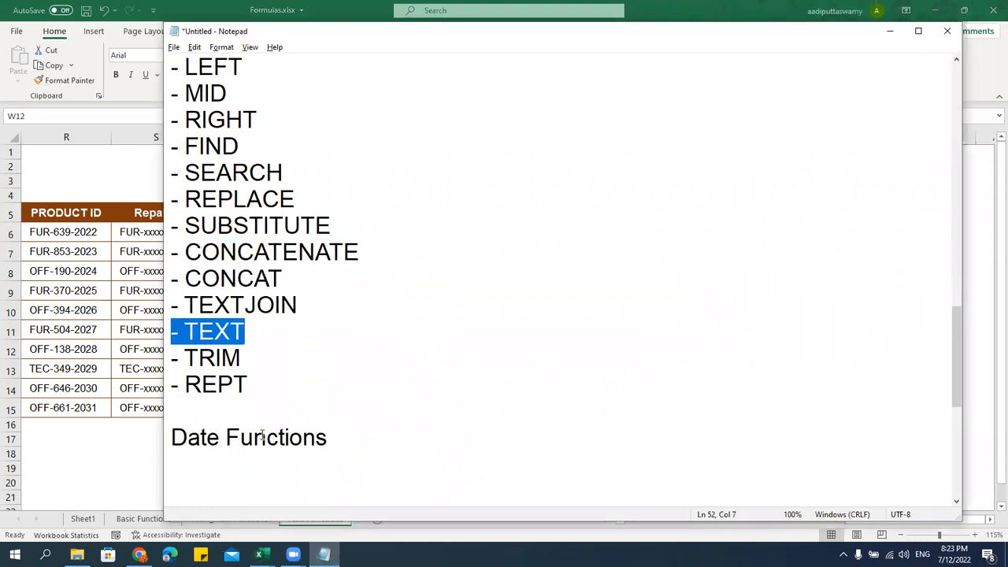
Back in Excel, autofit column W to the full Text Join string and narrow column X
{"action": "key", "text": "alt+Tab"}
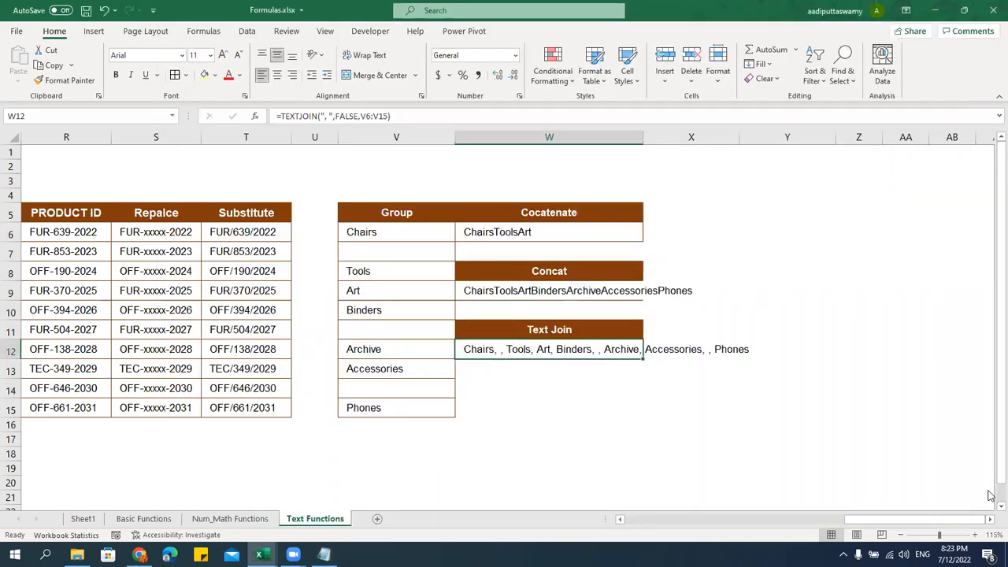
{"action": "scroll", "coordinate": [629, 391], "scroll_direction": "right", "scroll_amount": 3}
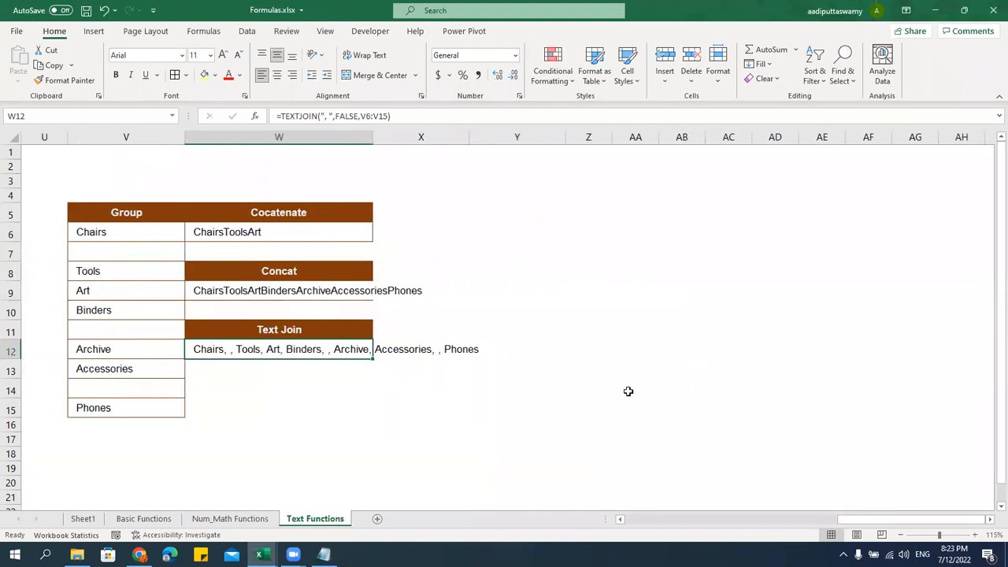
{"action": "double_click", "coordinate": [376, 139]}
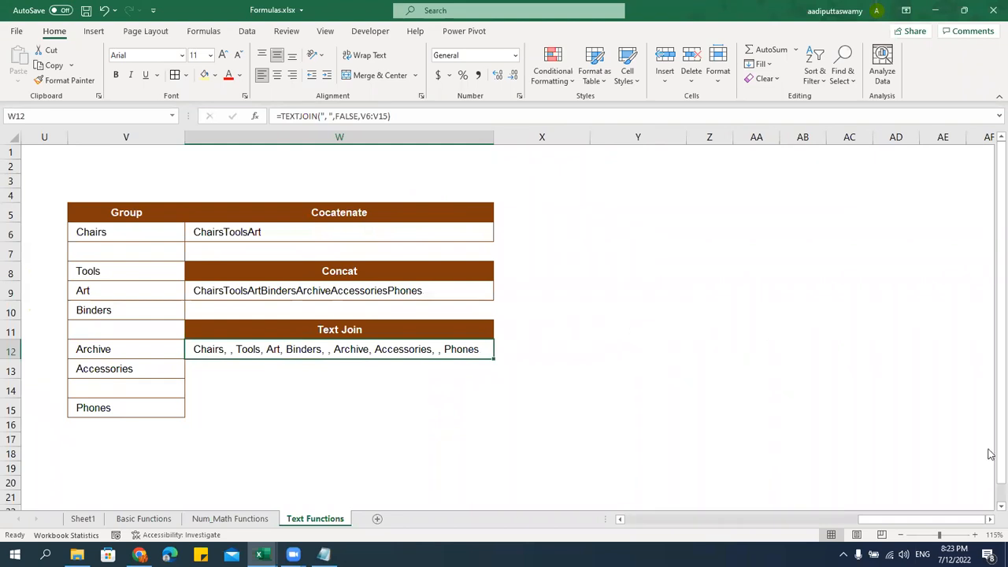
{"action": "left_click", "coordinate": [990, 520]}
{"action": "left_click", "coordinate": [990, 520]}
{"action": "left_click", "coordinate": [990, 519]}
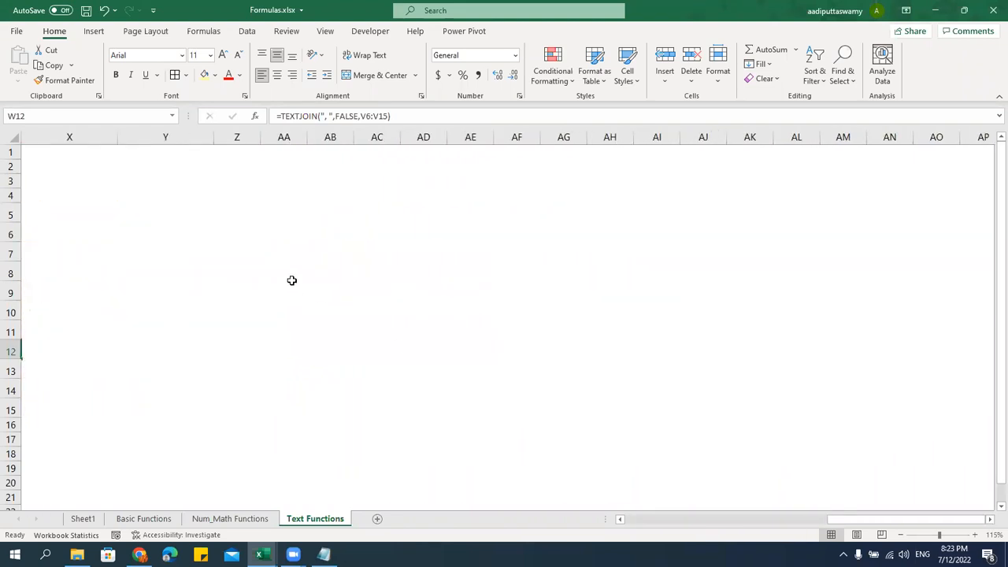
{"action": "left_click_drag", "start_coordinate": [843, 521], "coordinate": [831, 521]}
{"action": "left_click_drag", "start_coordinate": [541, 142], "coordinate": [486, 223]}
{"action": "left_click", "coordinate": [560, 221]}
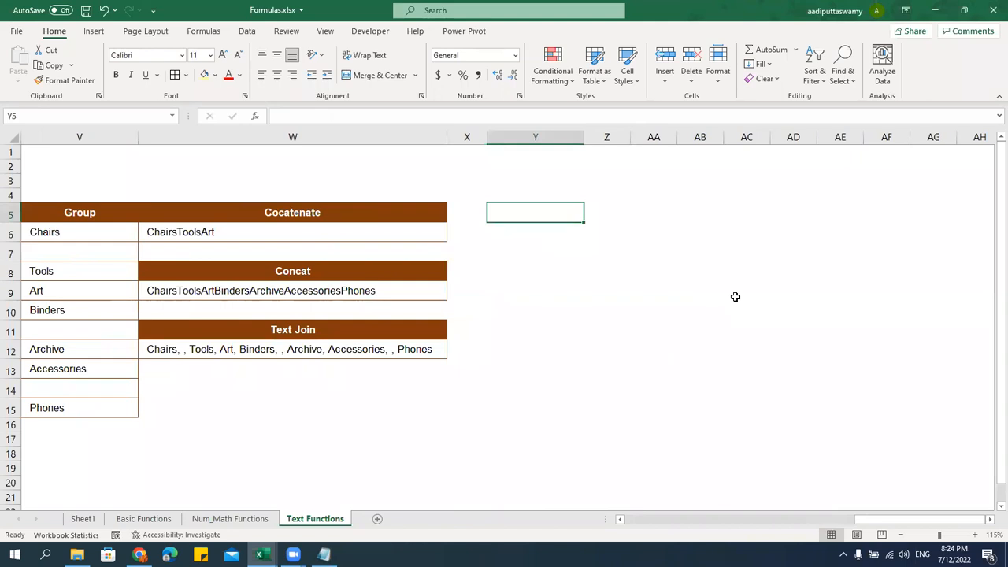
Add an Emp ID header in Y5 using the formats of the Cocatenate header in W5
{"action": "type", "text": "Emp"}
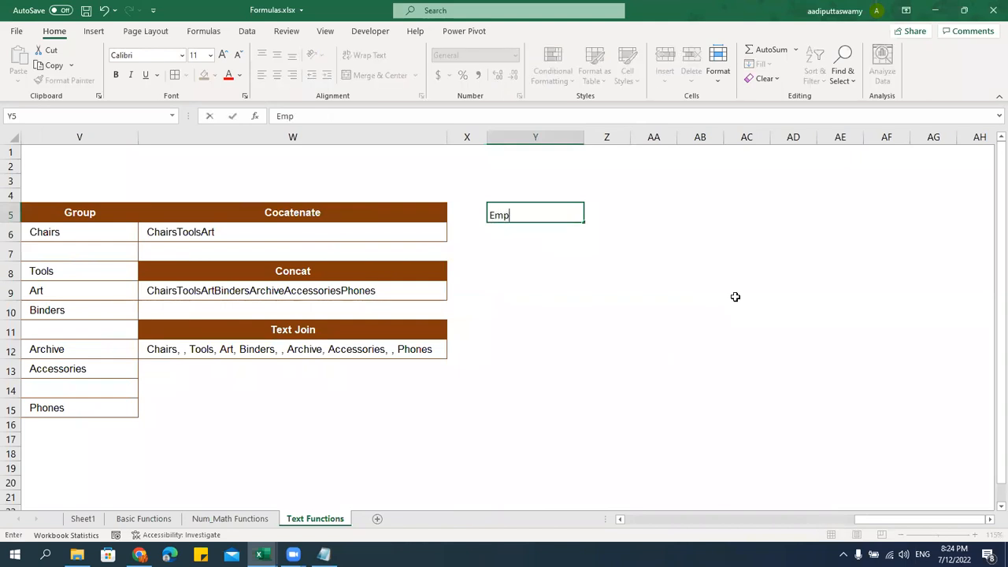
{"action": "type", "text": " ID"}
{"action": "key", "text": "Return"}
{"action": "key", "text": "Left"}
{"action": "key", "text": "Left"}
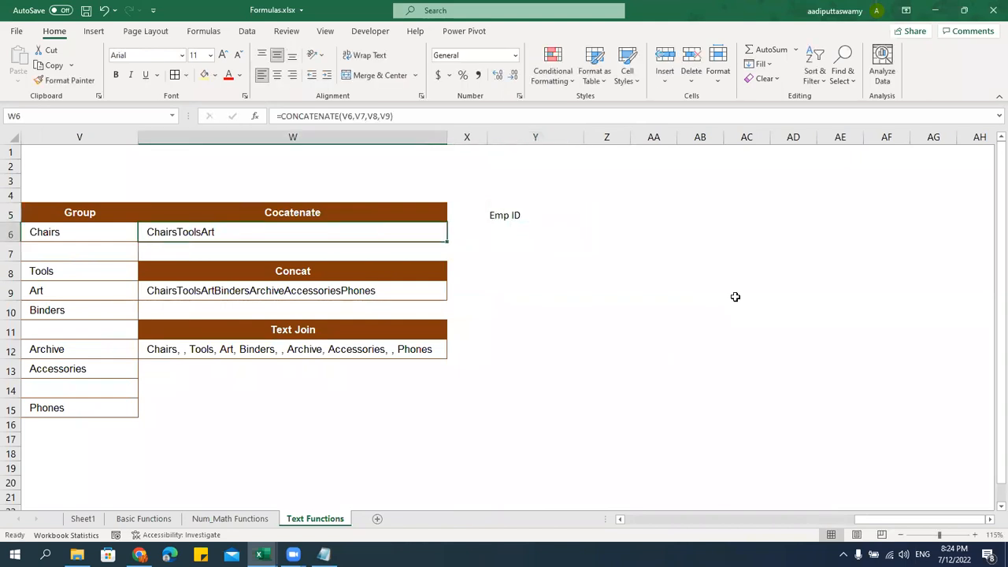
{"action": "key", "text": "Up"}
{"action": "key", "text": "ctrl+c"}
{"action": "key", "text": "Right"}
{"action": "key", "text": "Right"}
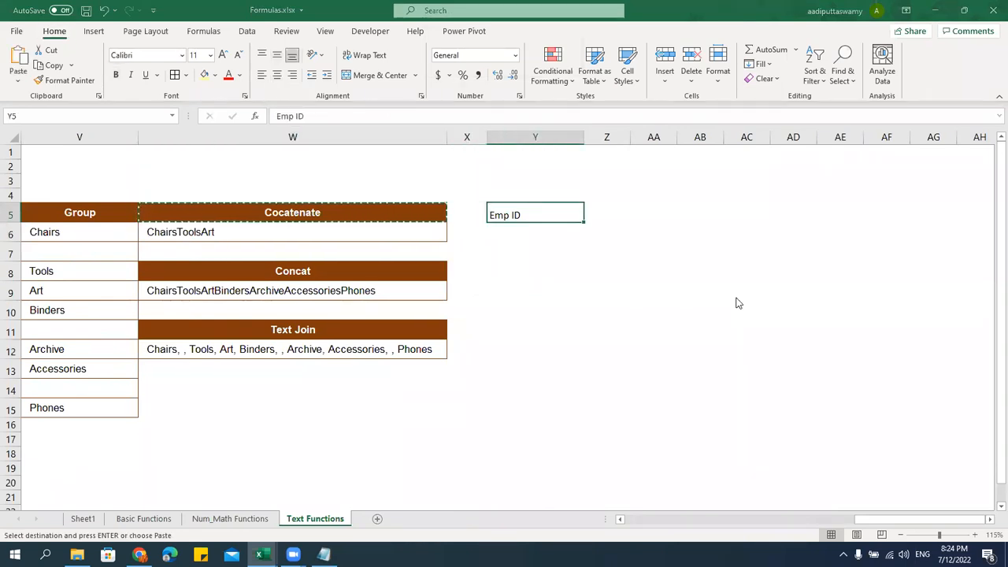
{"action": "key", "text": "ctrl+alt+v"}
{"action": "key", "text": "t"}
{"action": "key", "text": "Return"}
{"action": "key", "text": "Escape"}
Enter the Emp ID 456 in Y6
{"action": "key", "text": "Down"}
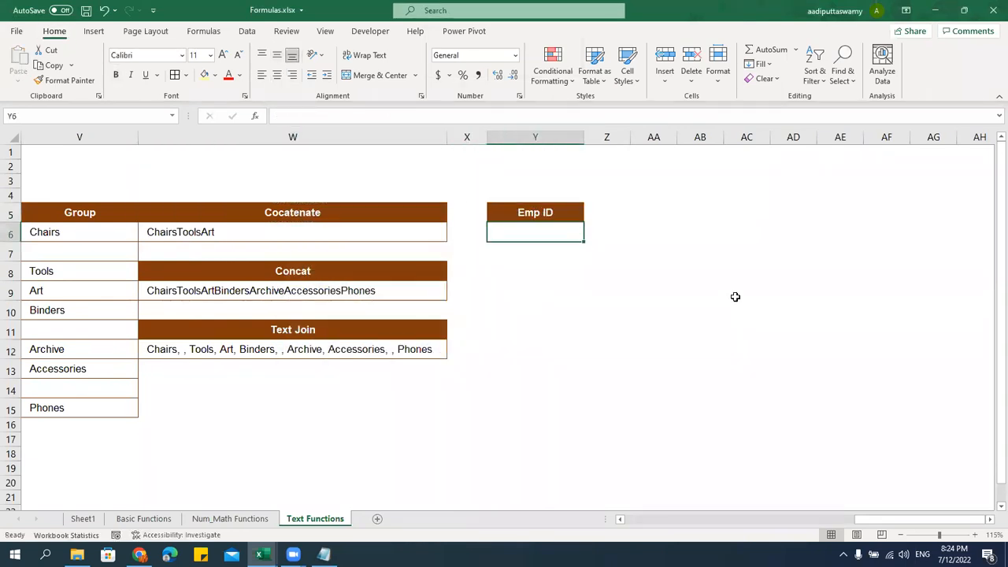
{"action": "type", "text": "456"}
{"action": "key", "text": "Return"}
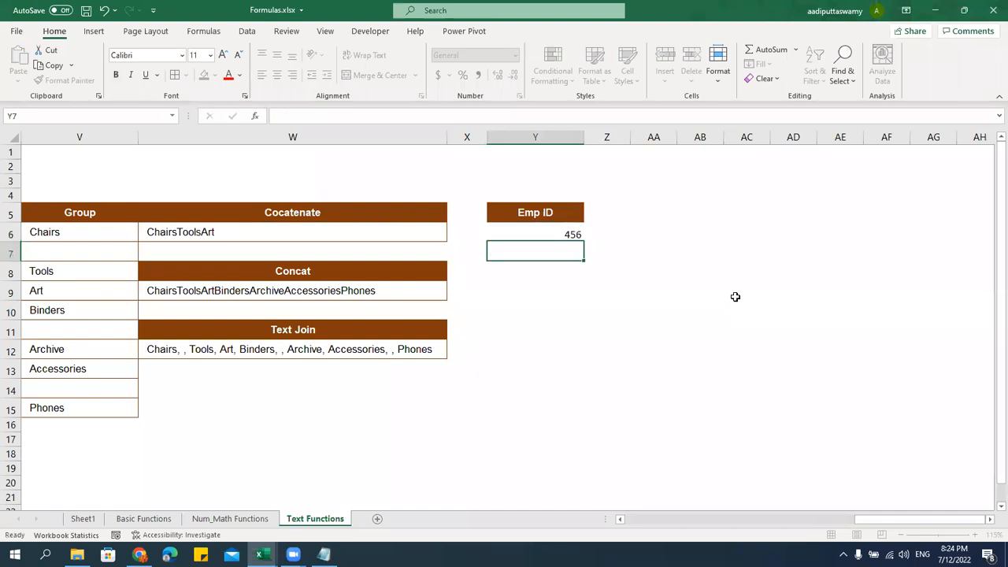
{"action": "key", "text": "Up"}
{"action": "key", "text": "Up"}
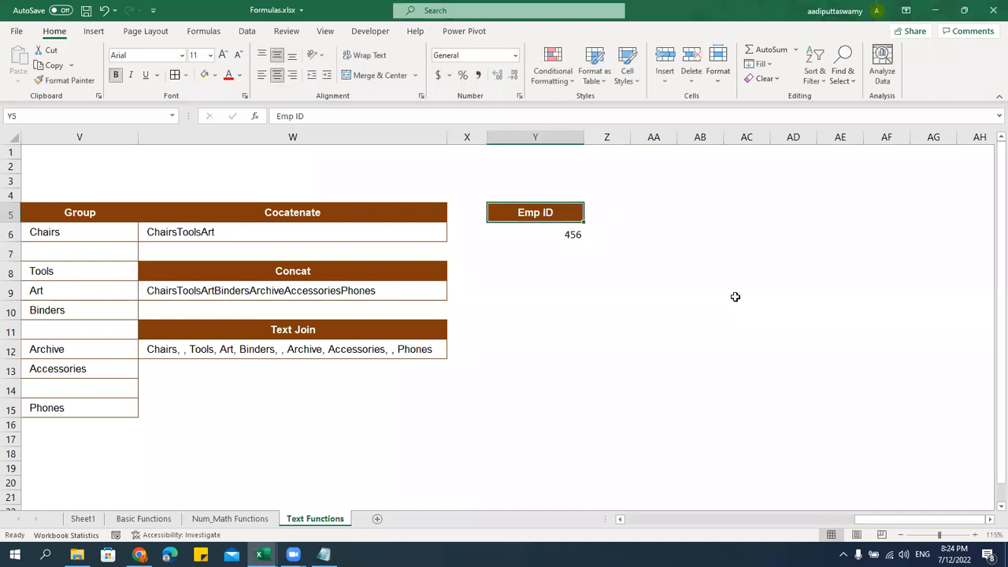
Widen column Z and add a Valid Emp ID header in Z5
{"action": "key", "text": "Right"}
{"action": "left_click_drag", "start_coordinate": [630, 142], "coordinate": [713, 150]}
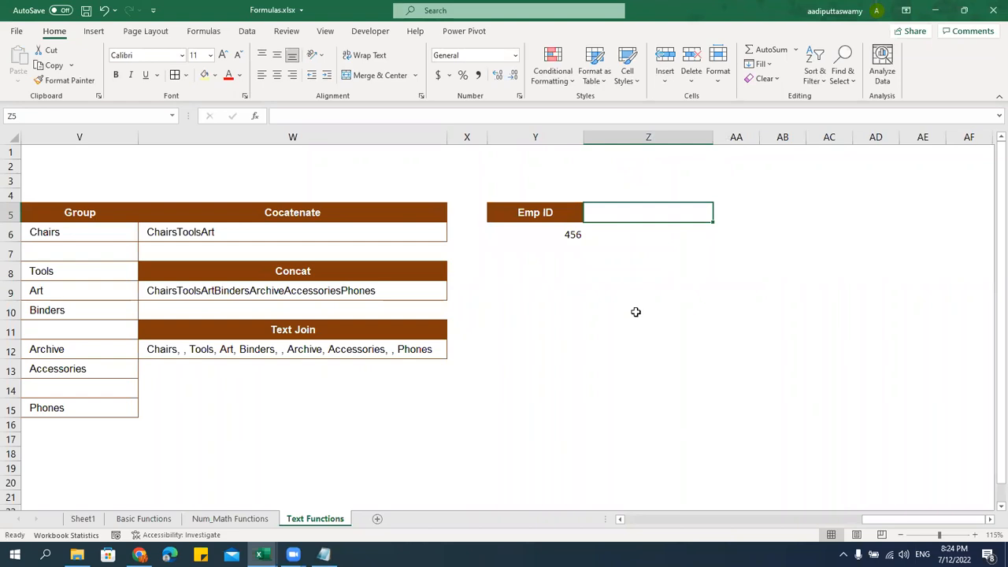
{"action": "type", "text": "al"}
{"action": "key", "text": "BackSpace"}
{"action": "key", "text": "BackSpace"}
{"action": "type", "text": "Valid Emp I"}
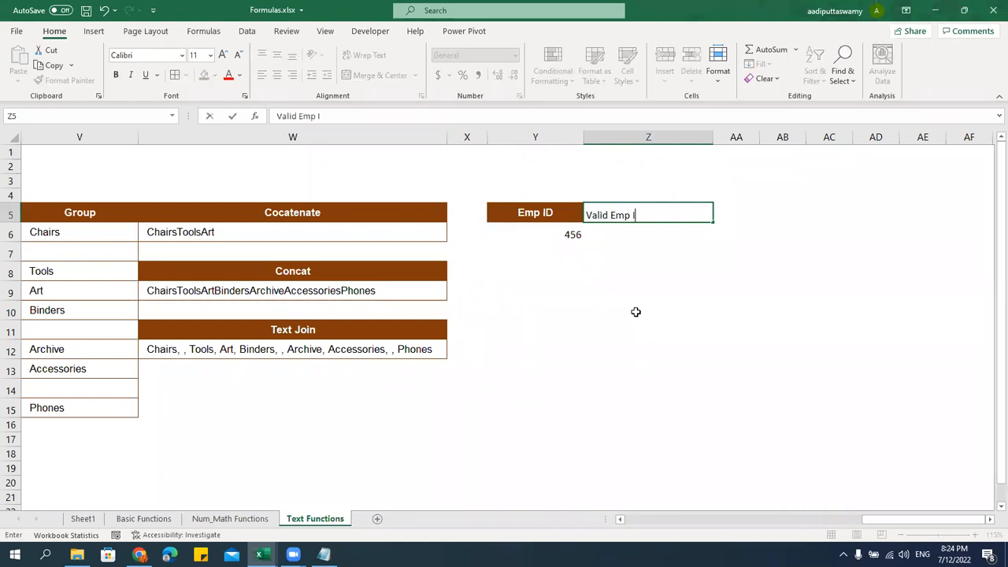
{"action": "type", "text": "D"}
{"action": "key", "text": "Return"}
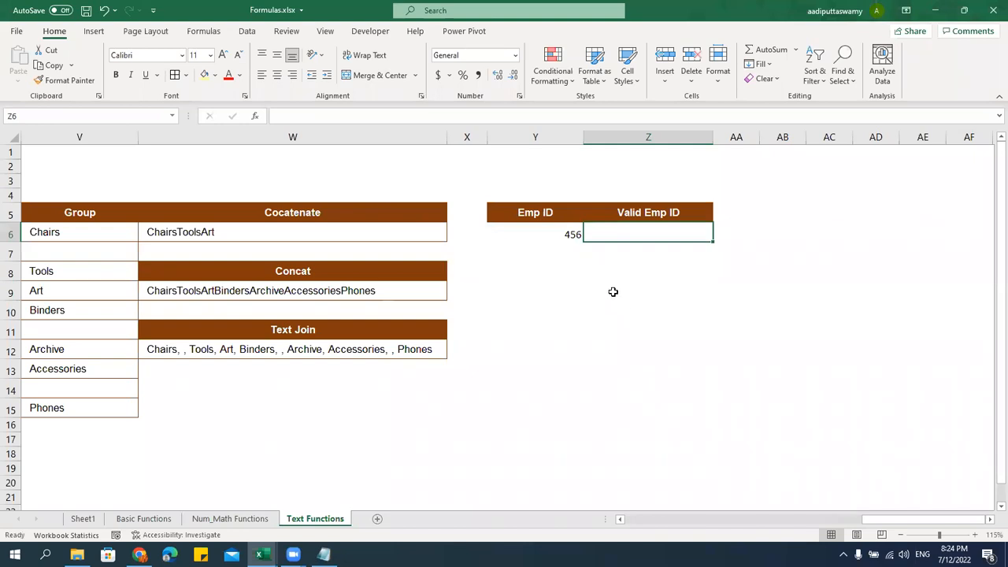
Check the 456 value, then begin a =TEXT formula in Z6
{"action": "left_click", "coordinate": [577, 237]}
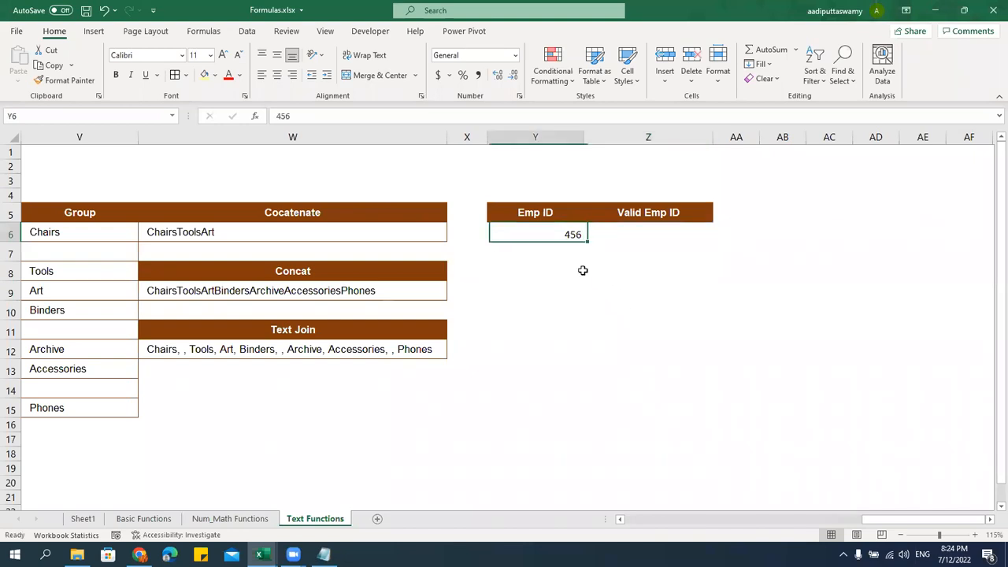
{"action": "double_click", "coordinate": [567, 231]}
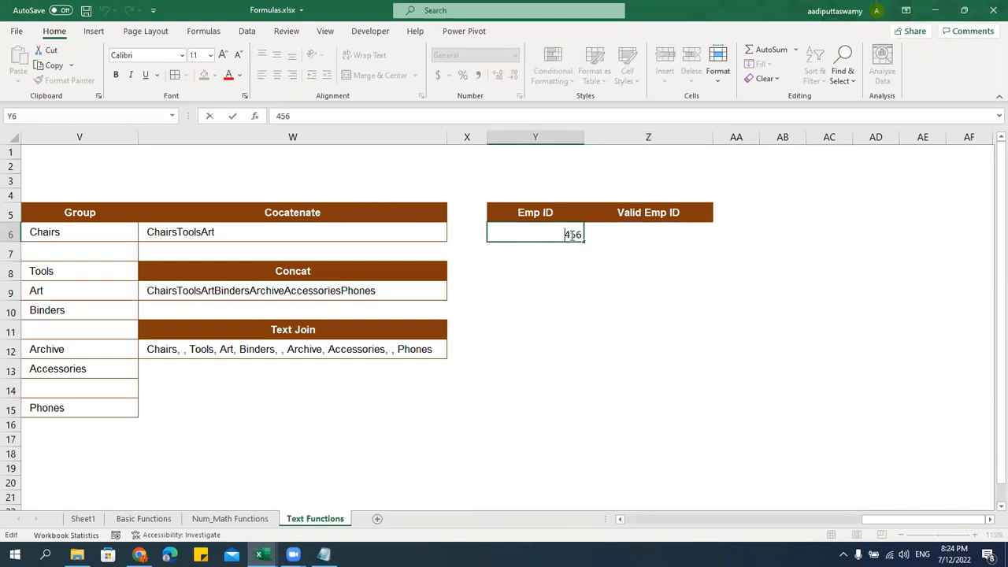
{"action": "left_click", "coordinate": [660, 252]}
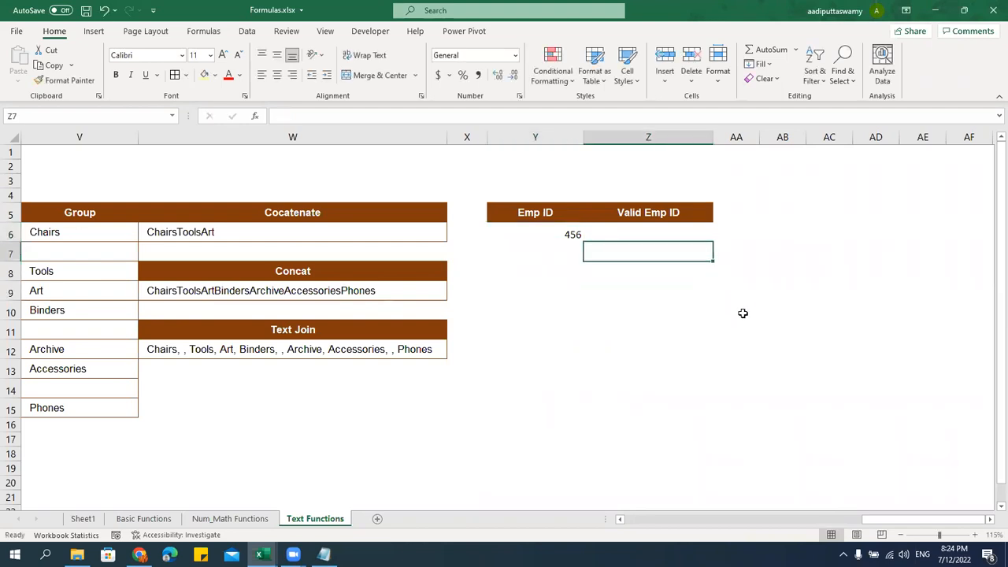
{"action": "key", "text": "Up"}
{"action": "type", "text": "=text"}
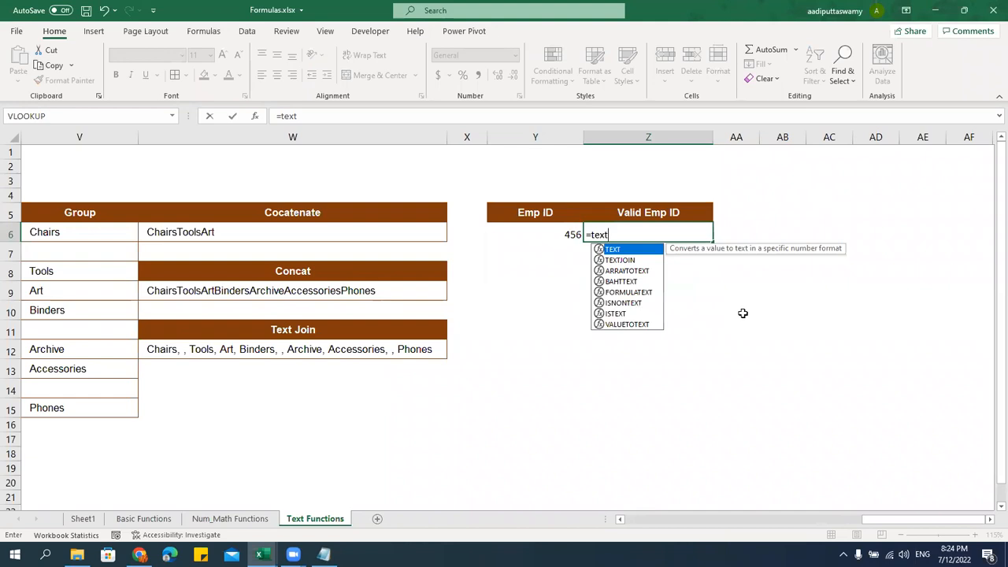
Complete =TEXT(Y6,"00000000") in Z6 so the Emp ID shows as 00000456
{"action": "key", "text": "Tab"}
{"action": "key", "text": "Left"}
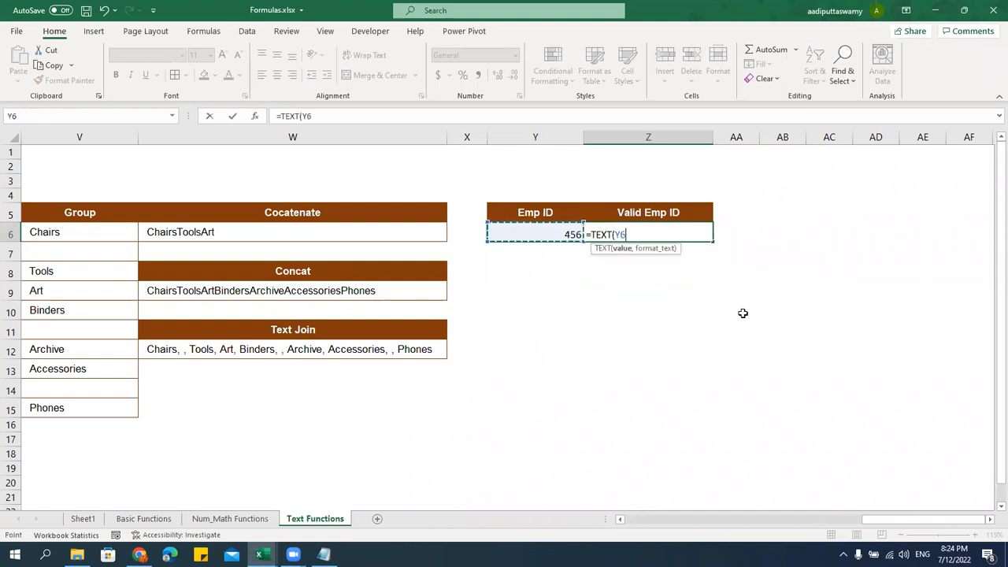
{"action": "type", "text": ",\"00000000\""}
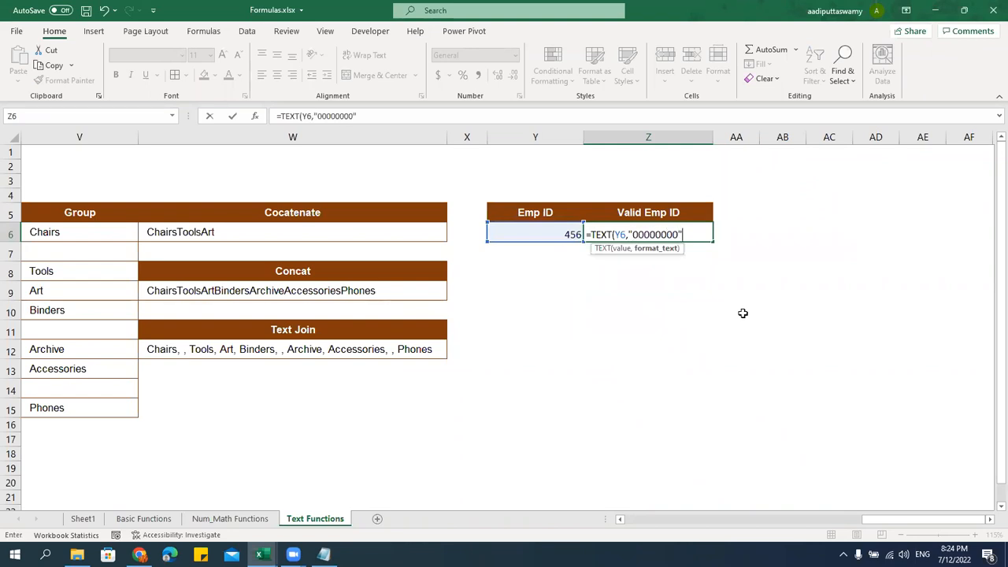
{"action": "type", "text": ")"}
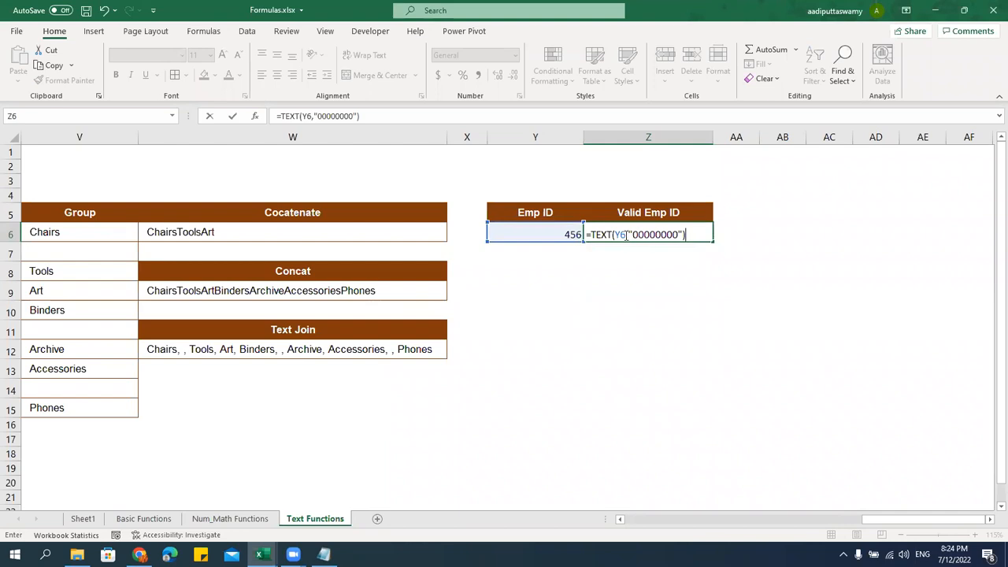
{"action": "left_click", "coordinate": [627, 235]}
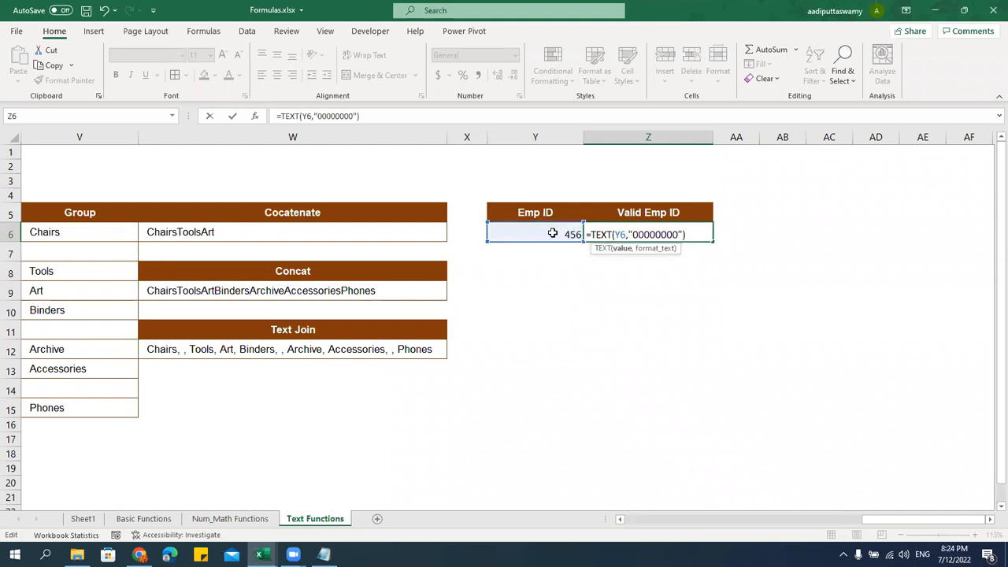
{"action": "left_click_drag", "start_coordinate": [632, 234], "coordinate": [675, 234]}
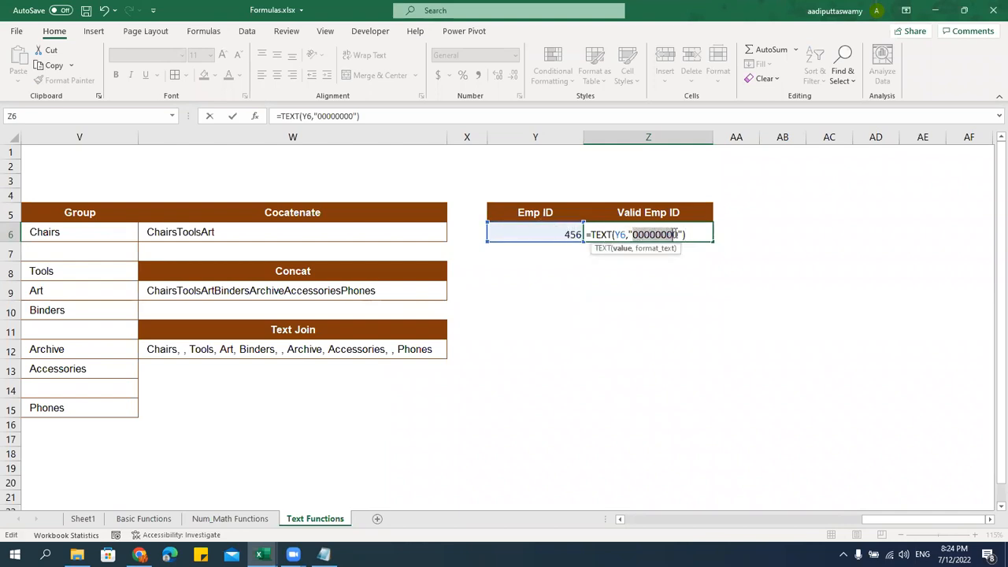
{"action": "key", "text": "Return"}
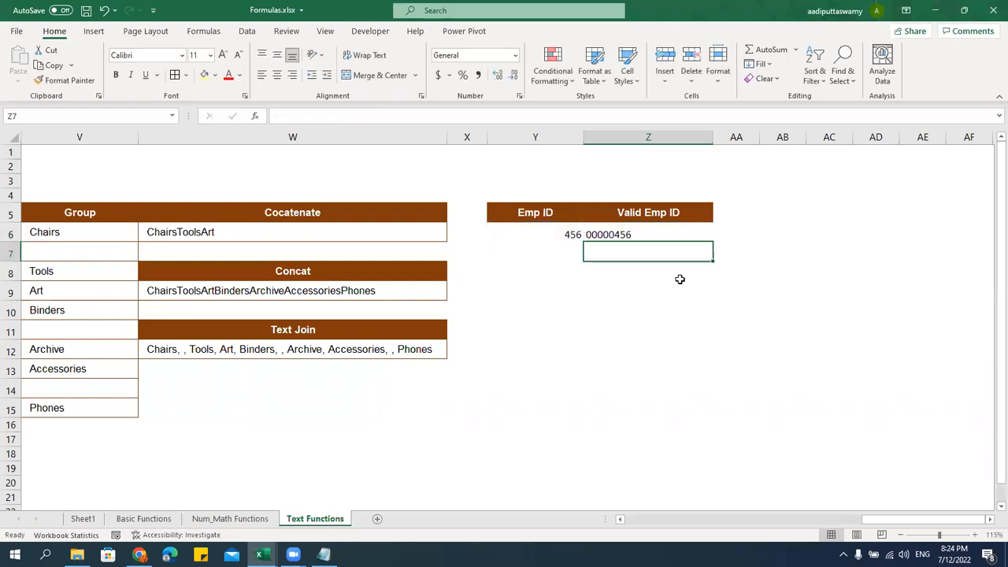
{"action": "left_click", "coordinate": [619, 237]}
Change the Emp ID in Y6 to 45456 and check that Z6 shows 00045456
{"action": "left_click", "coordinate": [559, 234]}
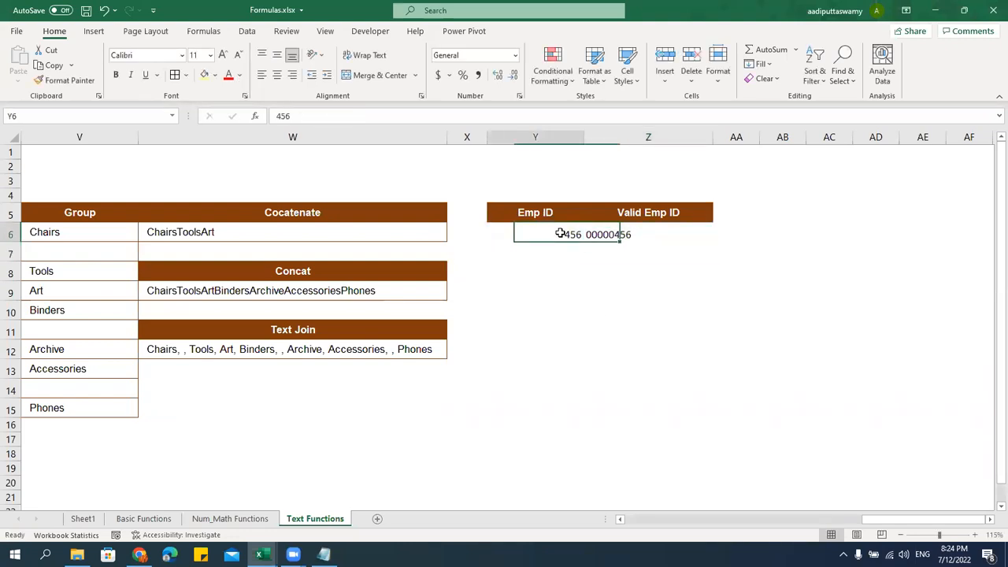
{"action": "type", "text": "45456"}
{"action": "key", "text": "Return"}
{"action": "key", "text": "Return"}
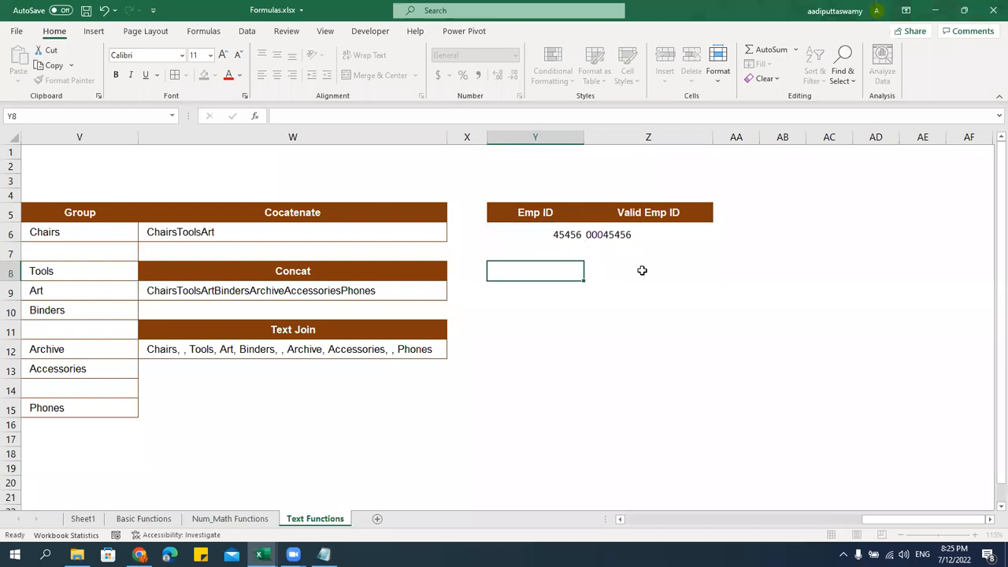
{"action": "left_click", "coordinate": [617, 236]}
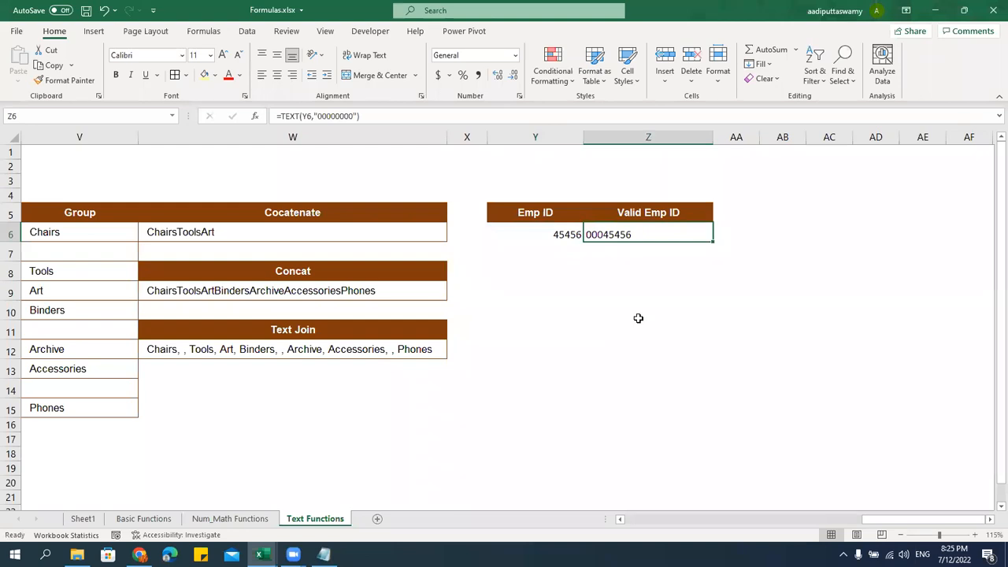
{"action": "double_click", "coordinate": [654, 233]}
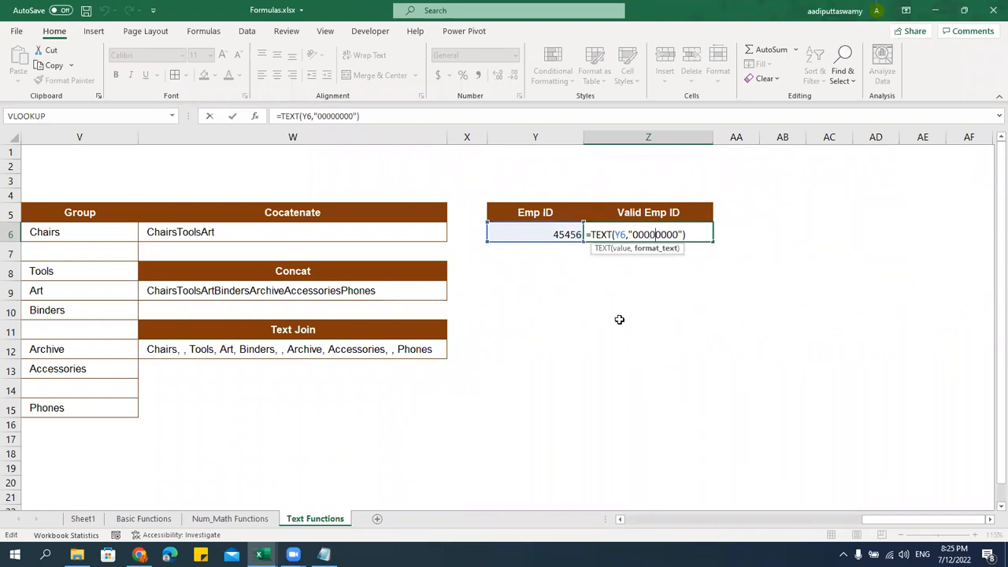
{"action": "key", "text": "Return"}
Enter a second Emp ID 45000 in Y7 and begin a =TEXT formula in Z7
{"action": "key", "text": "Left"}
{"action": "type", "text": "45000"}
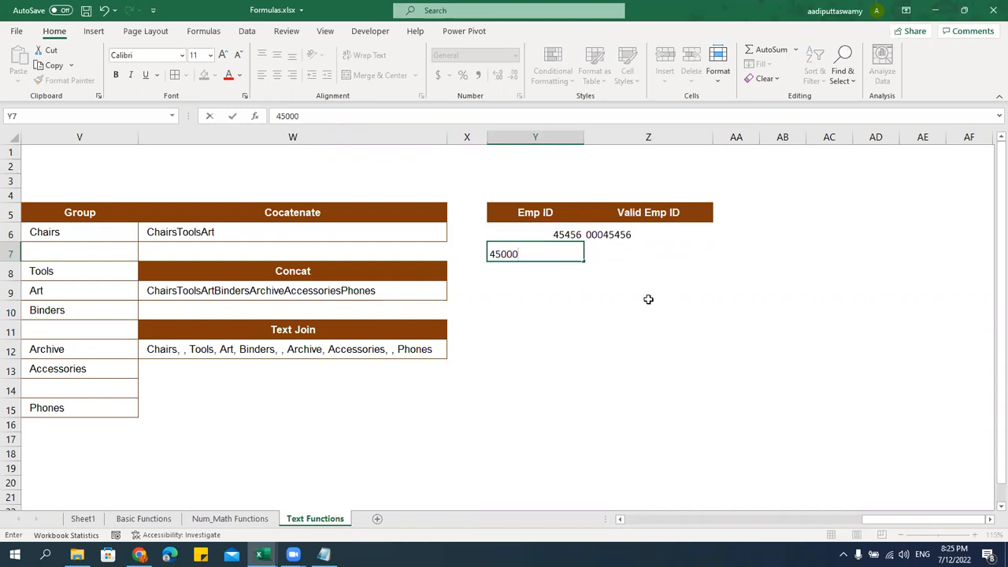
{"action": "key", "text": "Up"}
{"action": "key", "text": "Down"}
{"action": "key", "text": "Right"}
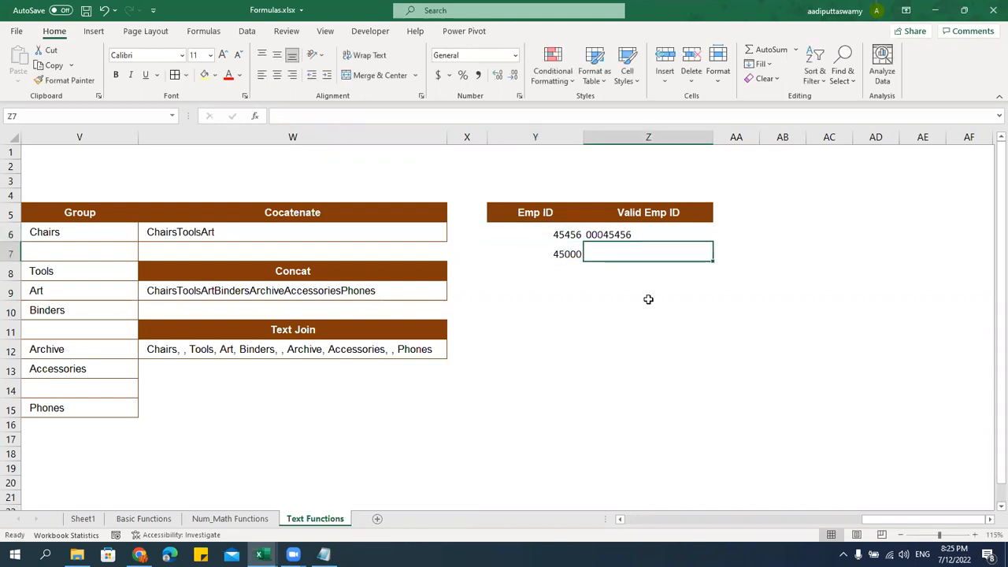
{"action": "type", "text": "="}
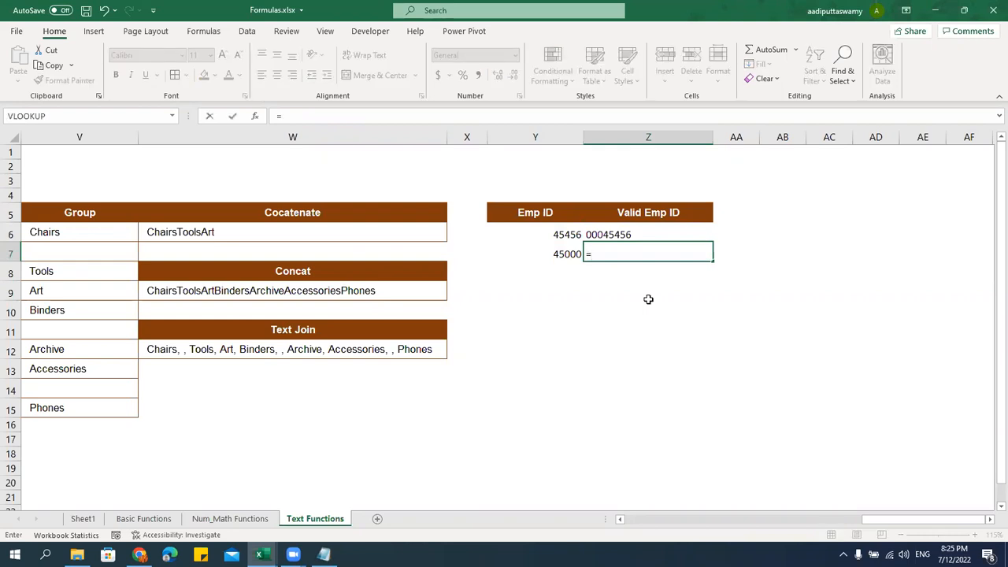
{"action": "type", "text": "text"}
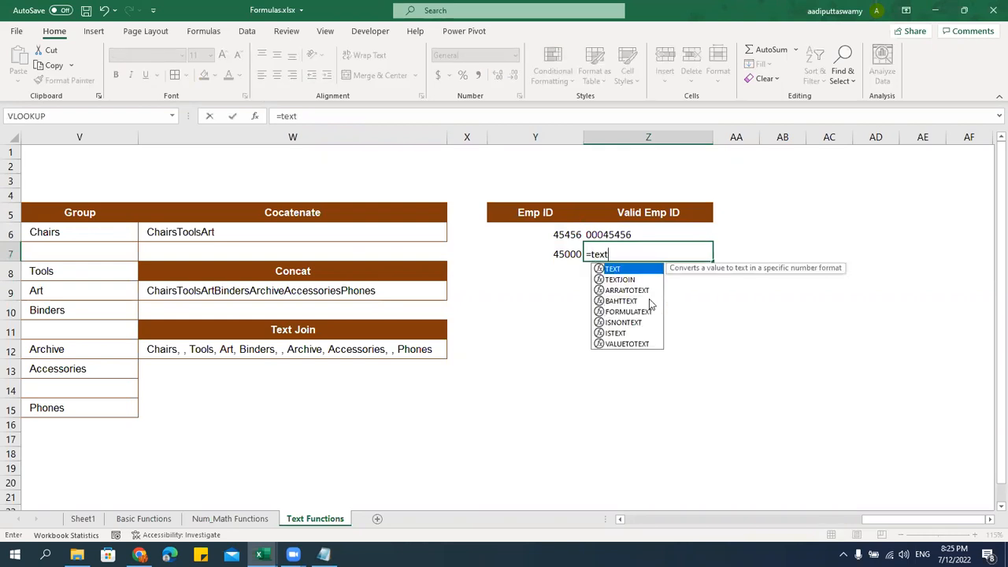
Finish =TEXT(Y7,"dd-mm-yyyy") in Z7 so 45000 displays as 15-03-2023
{"action": "key", "text": "Tab"}
{"action": "left_click", "coordinate": [550, 247]}
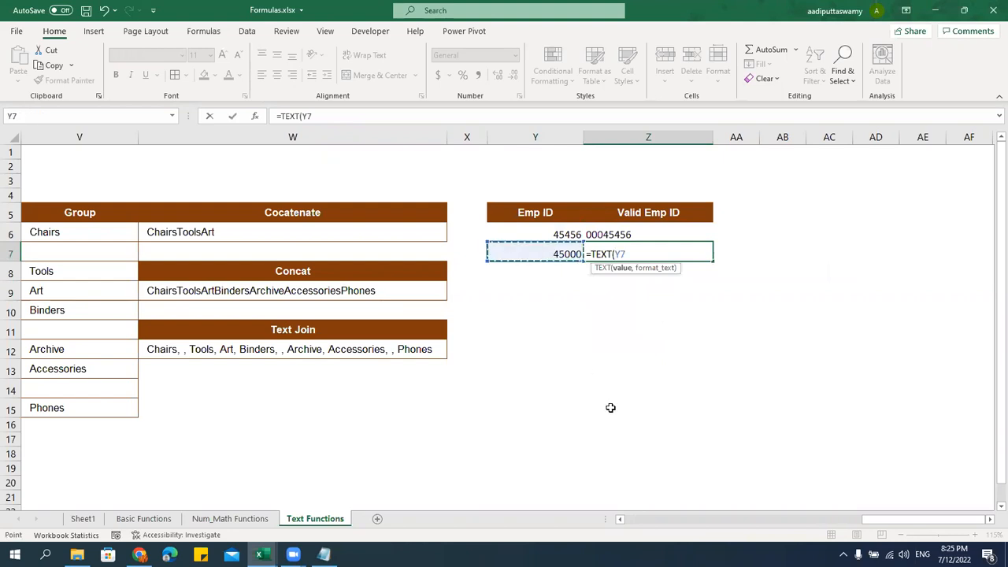
{"action": "type", "text": ",\"dd"}
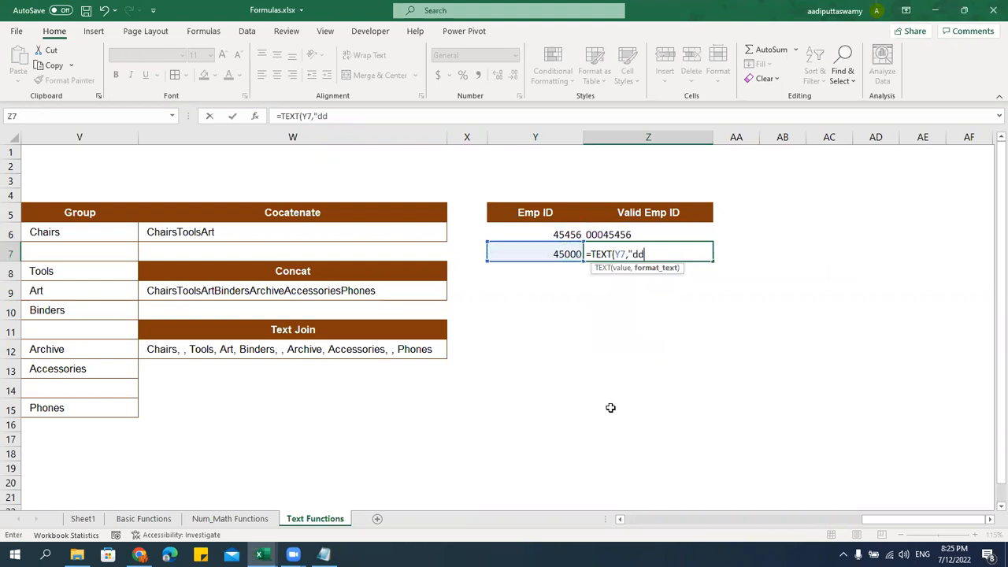
{"action": "type", "text": "-mm"}
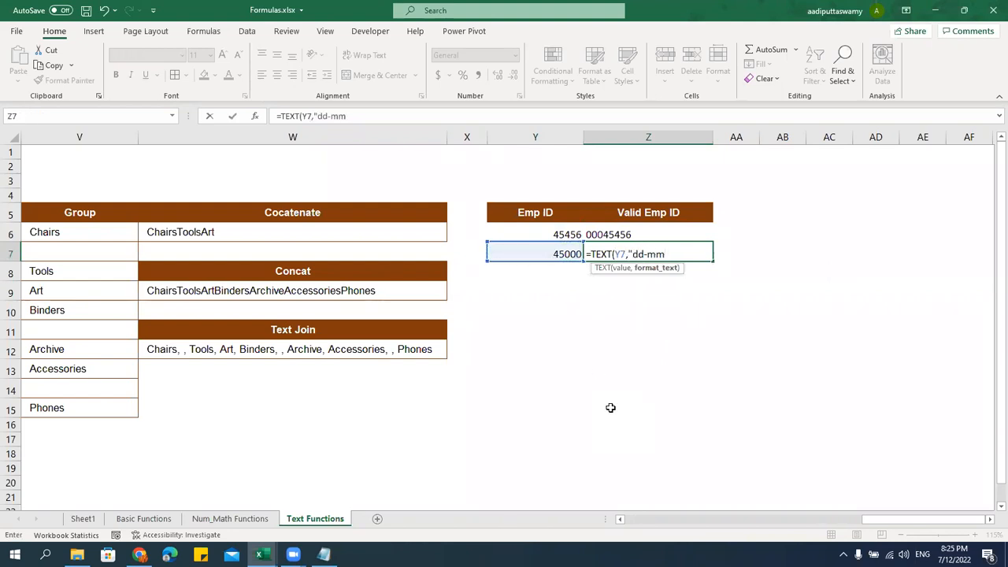
{"action": "type", "text": "-yyyy\")"}
{"action": "key", "text": "Return"}
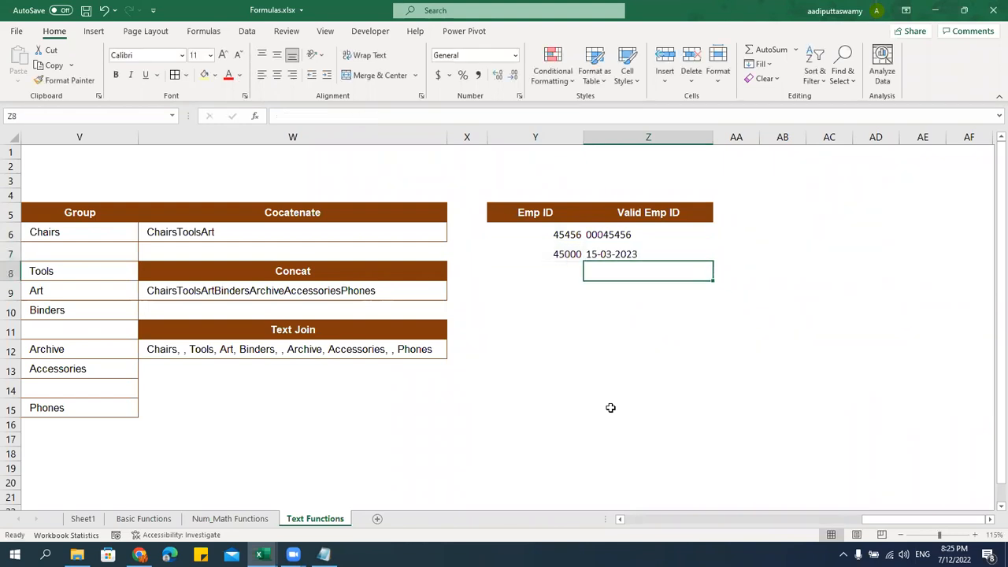
Review the padded-ID and date TEXT formulas in Z6 and Z7 without changing them
{"action": "left_click", "coordinate": [631, 252]}
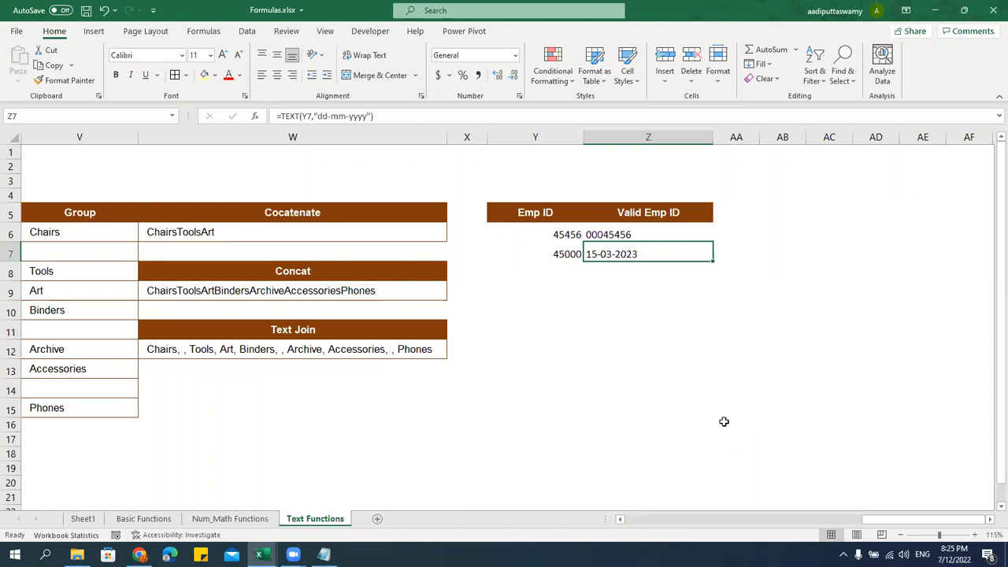
{"action": "double_click", "coordinate": [655, 234]}
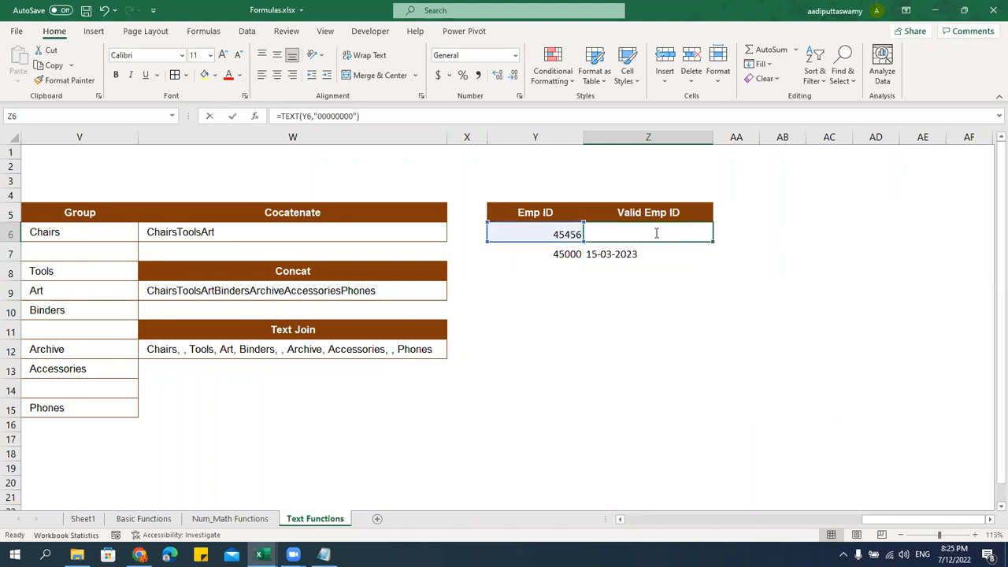
{"action": "key", "text": "Escape"}
{"action": "double_click", "coordinate": [646, 257]}
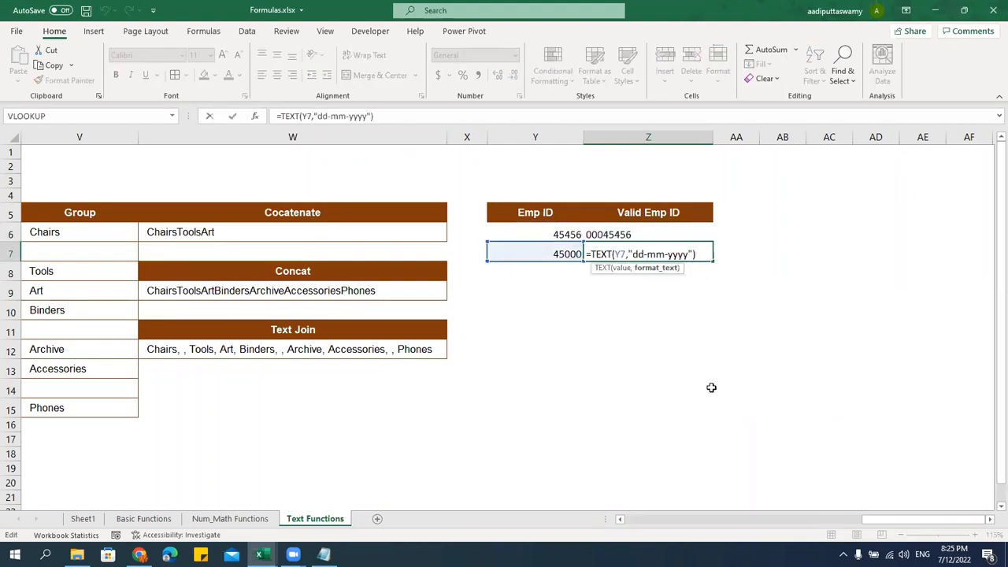
{"action": "key", "text": "Escape"}
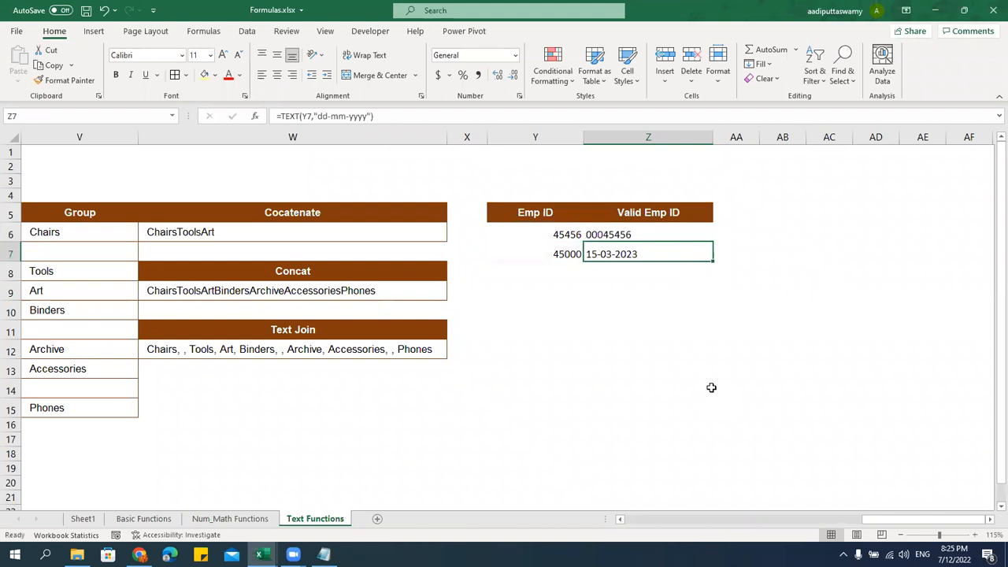
{"action": "left_click", "coordinate": [573, 252]}
{"action": "key", "text": "ctrl+1"}
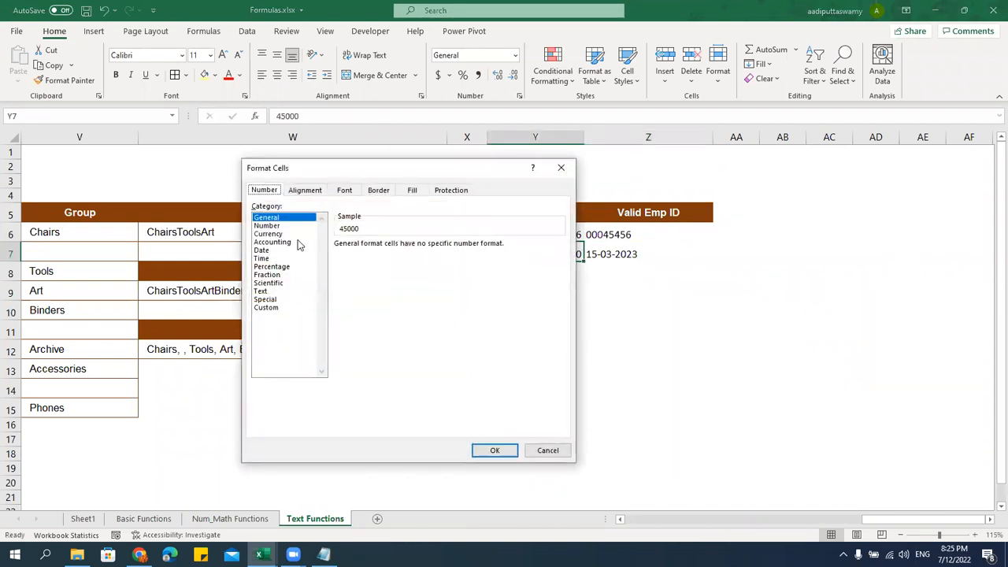
{"action": "left_click", "coordinate": [266, 250]}
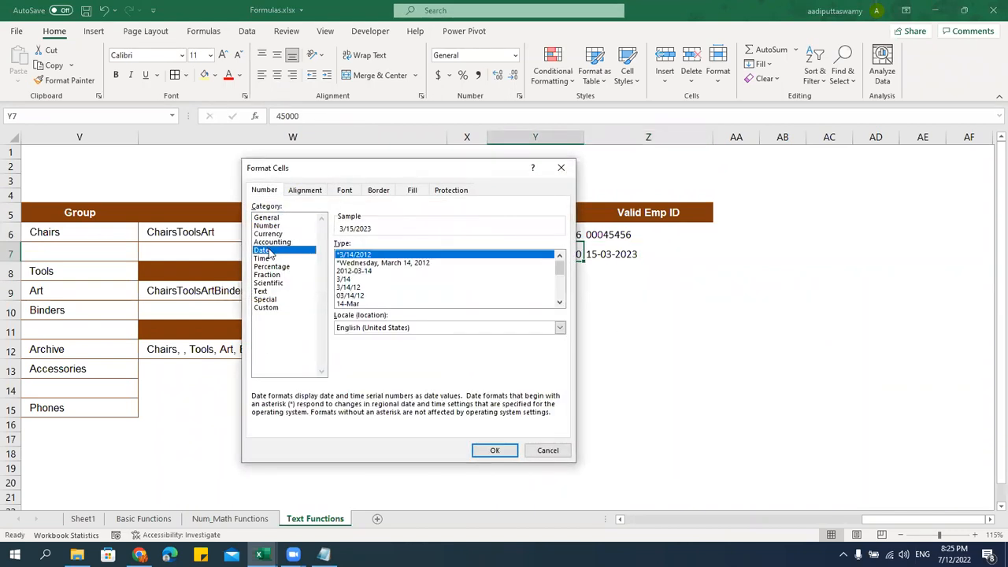
{"action": "left_click", "coordinate": [276, 307]}
{"action": "left_click", "coordinate": [374, 292]}
{"action": "scroll", "coordinate": [374, 292], "scroll_direction": "down", "scroll_amount": 2}
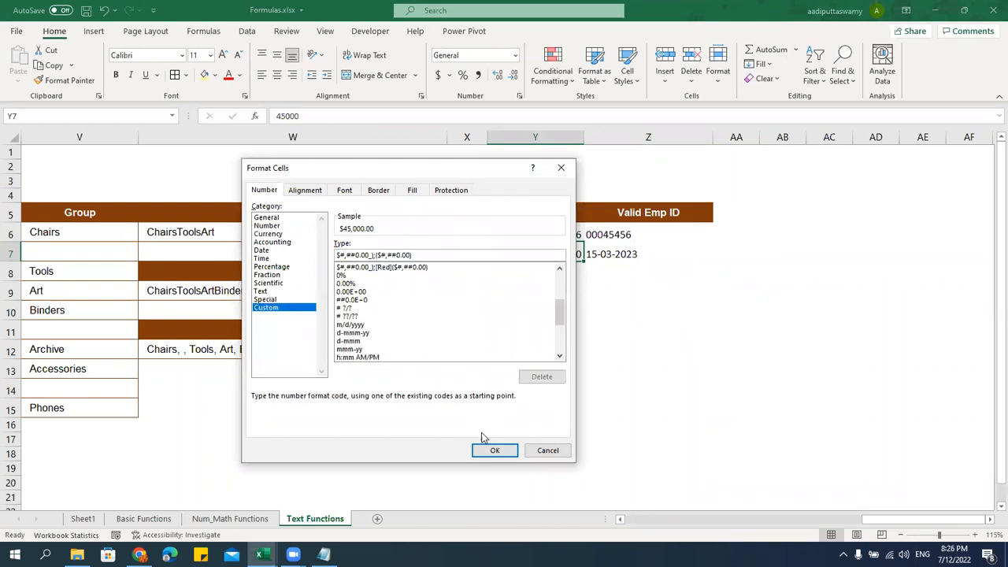
{"action": "left_click", "coordinate": [545, 450]}
{"action": "left_click", "coordinate": [649, 366]}
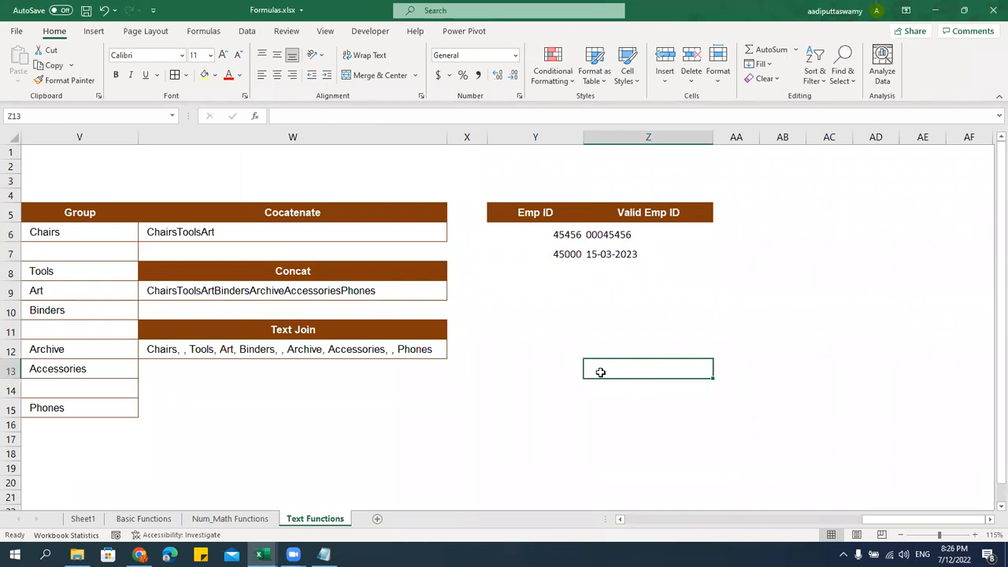
{"action": "left_click", "coordinate": [614, 254]}
{"action": "double_click", "coordinate": [613, 254]}
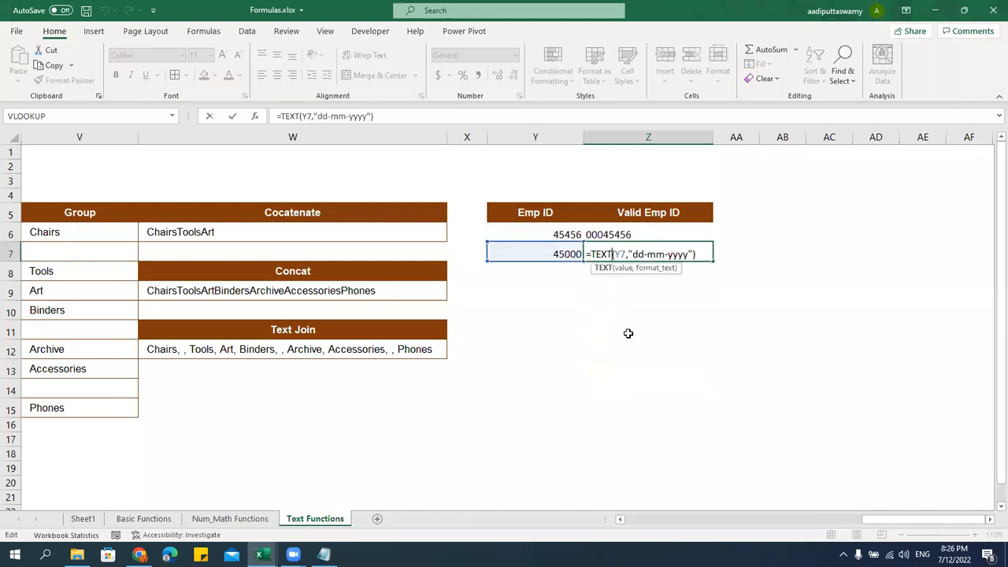
{"action": "key", "text": "Escape"}
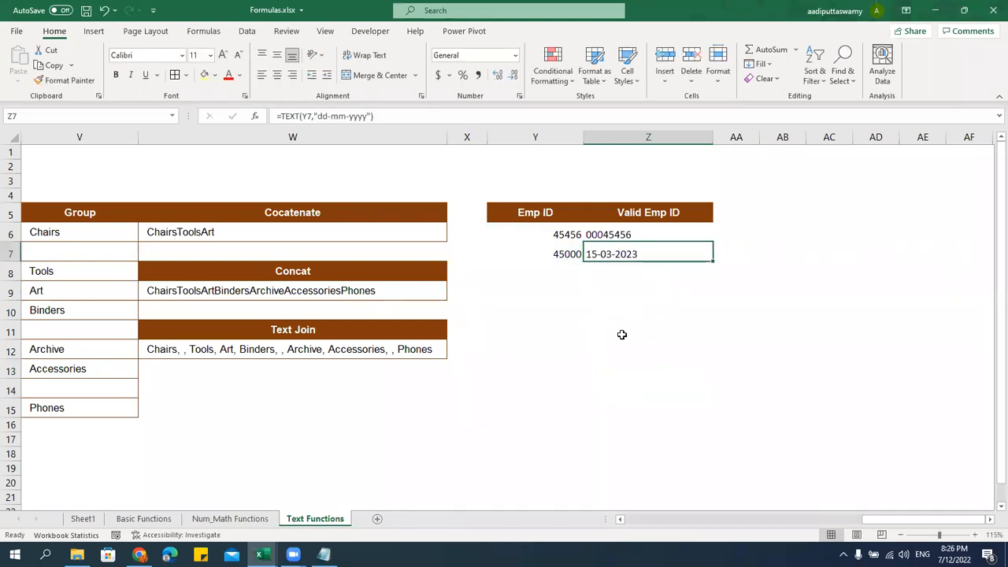
{"action": "key", "text": "Left"}
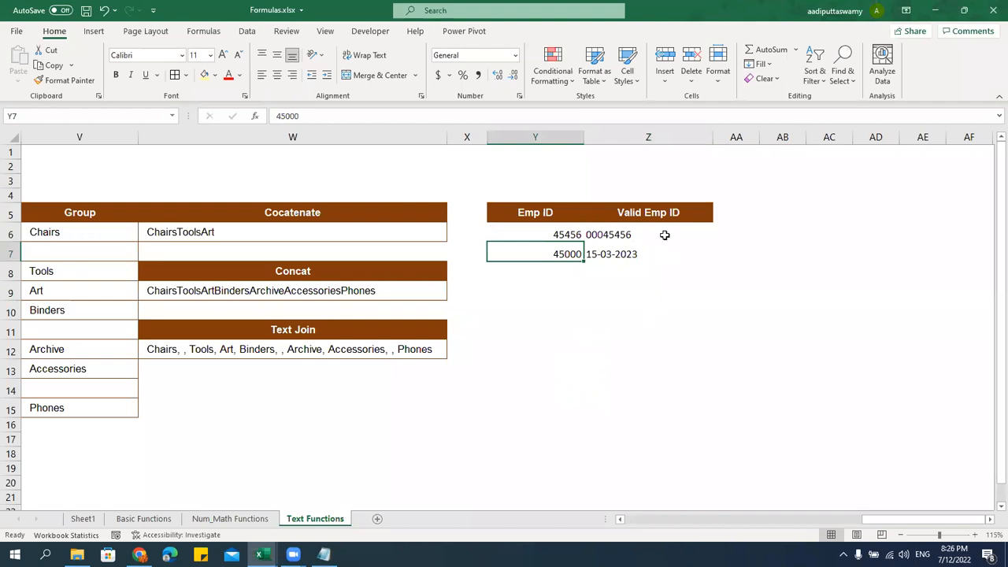
{"action": "left_click", "coordinate": [660, 208]}
{"action": "key", "text": "alt+Tab"}
{"action": "left_click", "coordinate": [237, 362]}
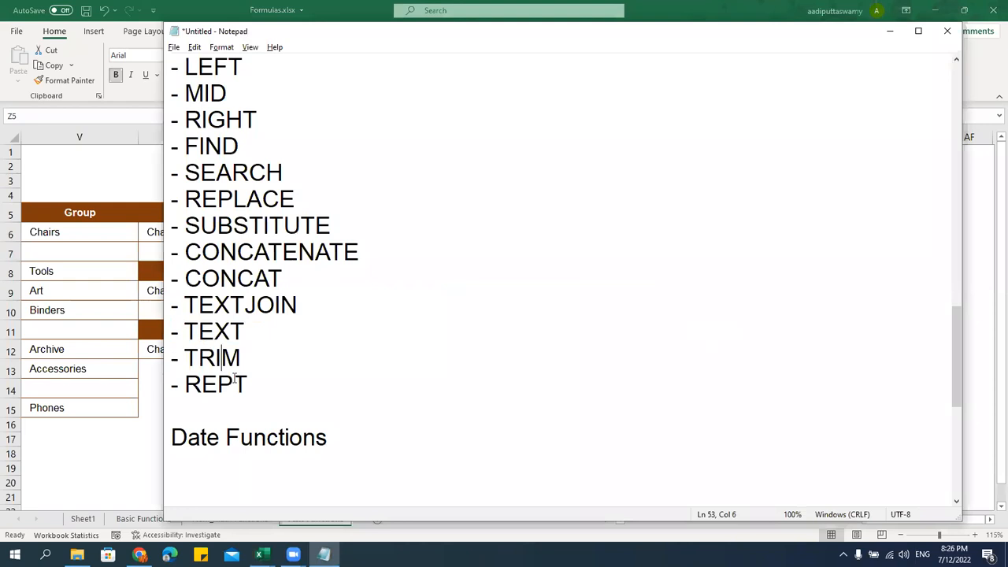
{"action": "key", "text": "alt+Tab"}
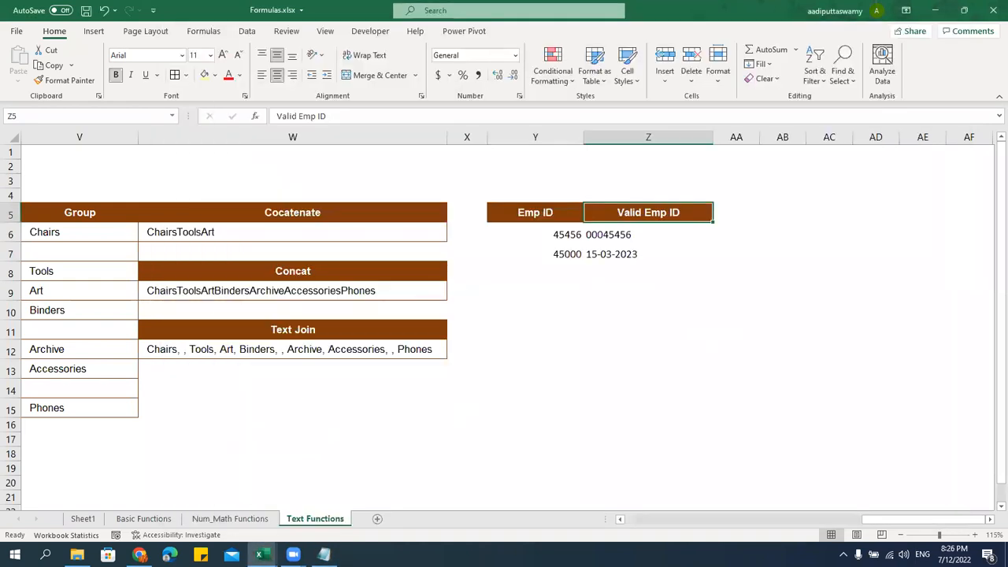
Copy the Customer Name list from D5:D15 into AB5 and autofit column AB
{"action": "left_click_drag", "start_coordinate": [871, 518], "coordinate": [643, 519]}
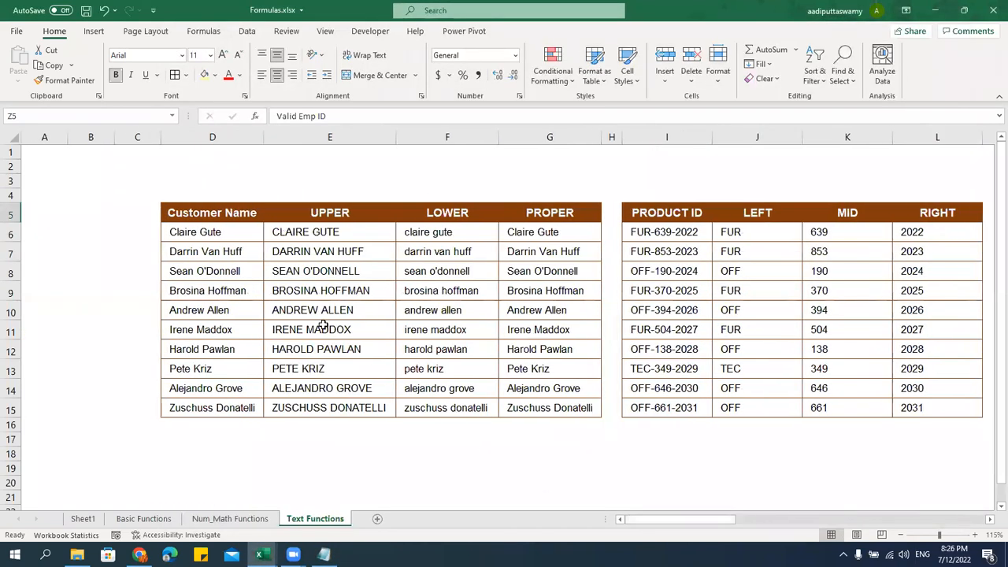
{"action": "left_click_drag", "start_coordinate": [205, 212], "coordinate": [202, 405]}
{"action": "key", "text": "ctrl+c"}
{"action": "key", "text": "Right"}
{"action": "key", "text": "Right"}
{"action": "key", "text": "Right"}
{"action": "key", "text": "Right"}
{"action": "key", "text": "Right"}
{"action": "key", "text": "Right"}
{"action": "key", "text": "Right"}
{"action": "key", "text": "Right"}
{"action": "key", "text": "Right"}
{"action": "key", "text": "Right"}
{"action": "key", "text": "Right"}
{"action": "key", "text": "Right"}
{"action": "key", "text": "Right"}
{"action": "key", "text": "Right"}
{"action": "key", "text": "Right"}
{"action": "key", "text": "Right"}
{"action": "key", "text": "Right"}
{"action": "key", "text": "Right"}
{"action": "key", "text": "Right"}
{"action": "key", "text": "Right"}
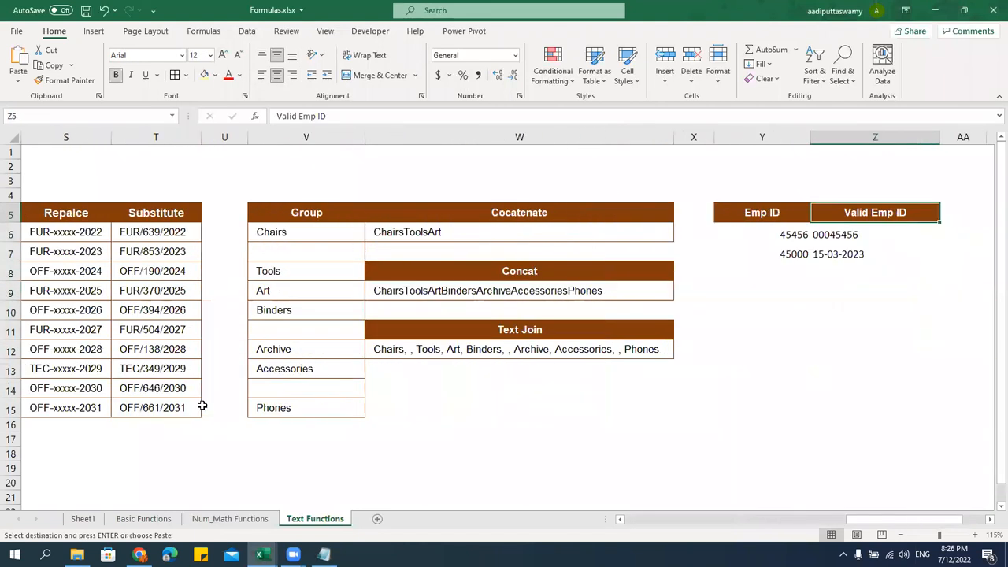
{"action": "key", "text": "Right"}
{"action": "key", "text": "Right"}
{"action": "key", "text": "Right"}
{"action": "key", "text": "Right"}
{"action": "key", "text": "Right"}
{"action": "key", "text": "Right"}
{"action": "key", "text": "Right"}
{"action": "key", "text": "Right"}
{"action": "key", "text": "Left"}
{"action": "key", "text": "Left"}
{"action": "key", "text": "Left"}
{"action": "key", "text": "Left"}
{"action": "key", "text": "Left"}
{"action": "key", "text": "Left"}
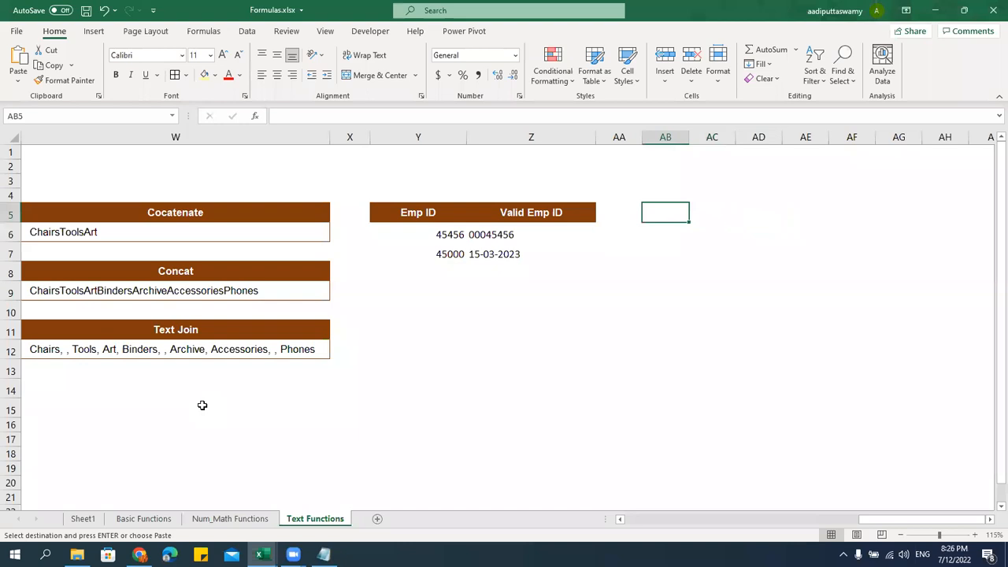
{"action": "key", "text": "ctrl+v"}
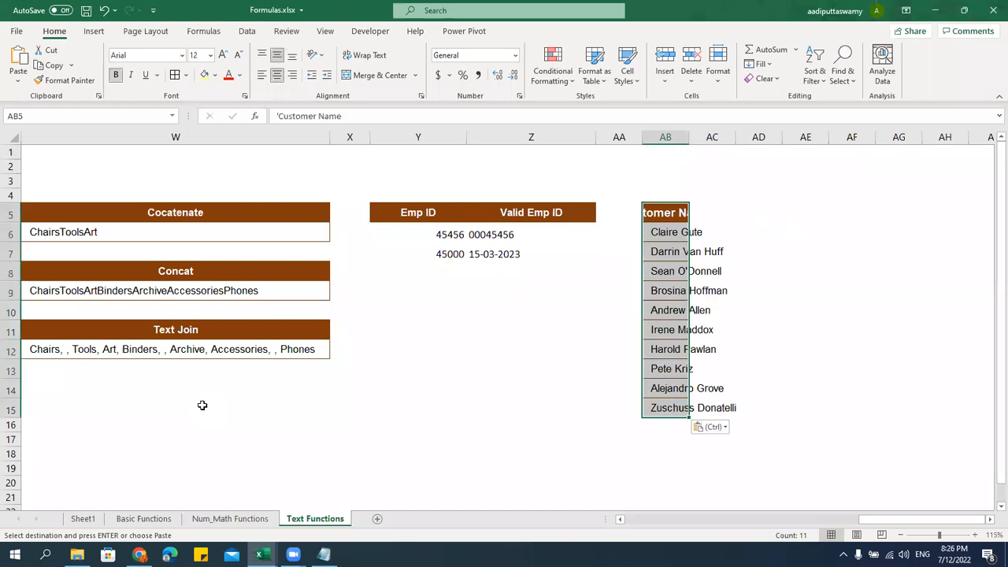
{"action": "double_click", "coordinate": [690, 137]}
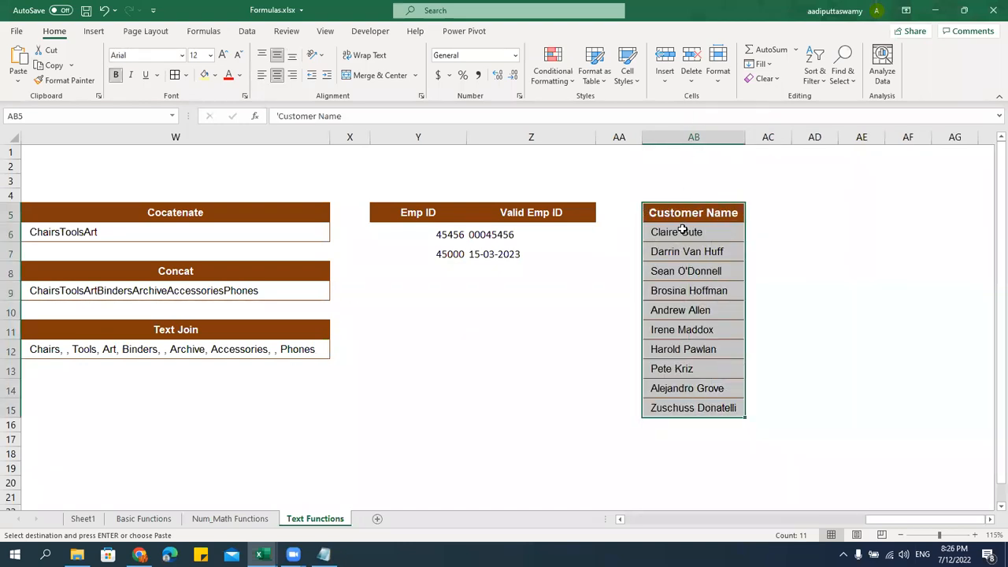
Add extra spaces around and between the names in AB6 through AB11
{"action": "double_click", "coordinate": [682, 230]}
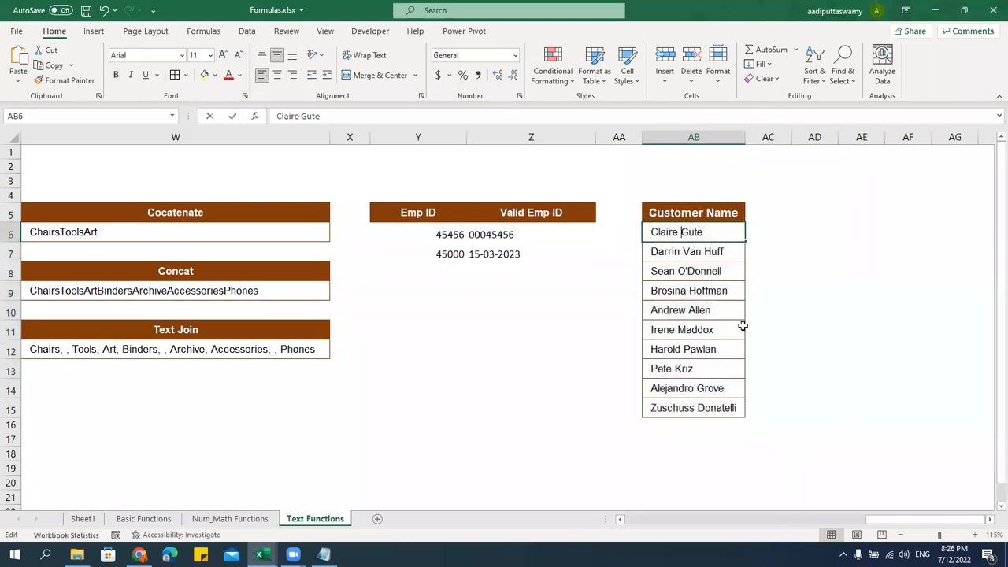
{"action": "double_click", "coordinate": [682, 250]}
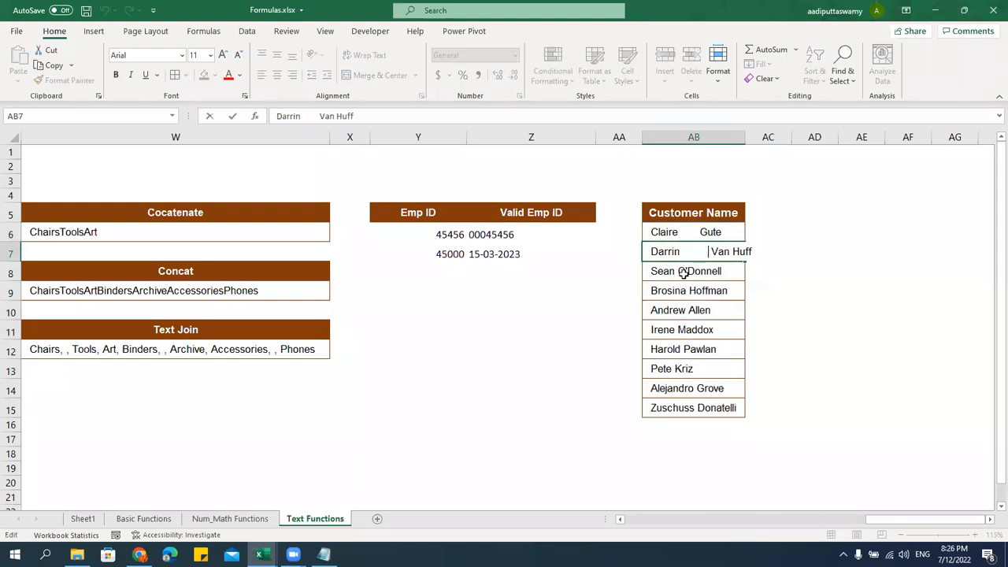
{"action": "double_click", "coordinate": [682, 271]}
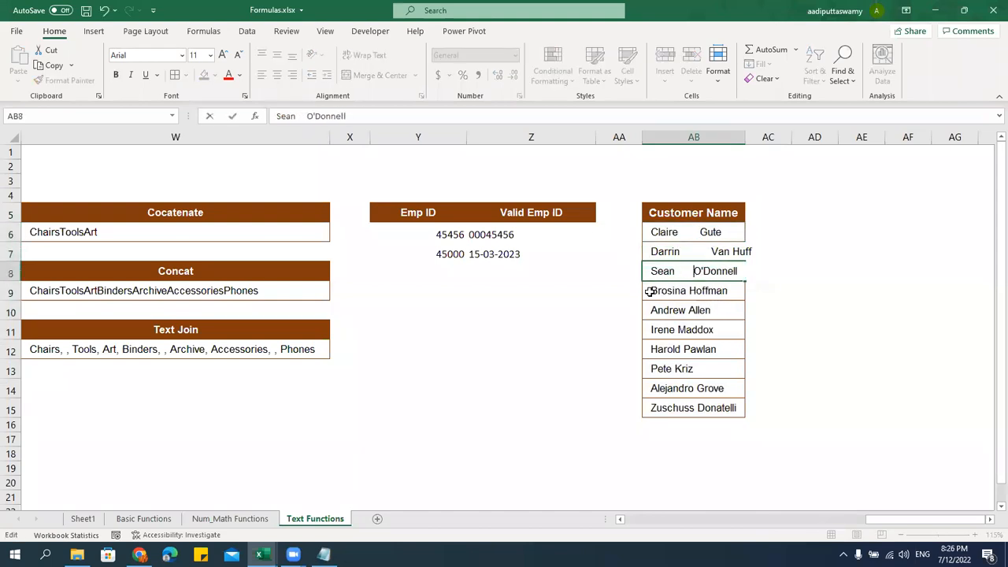
{"action": "double_click", "coordinate": [650, 291]}
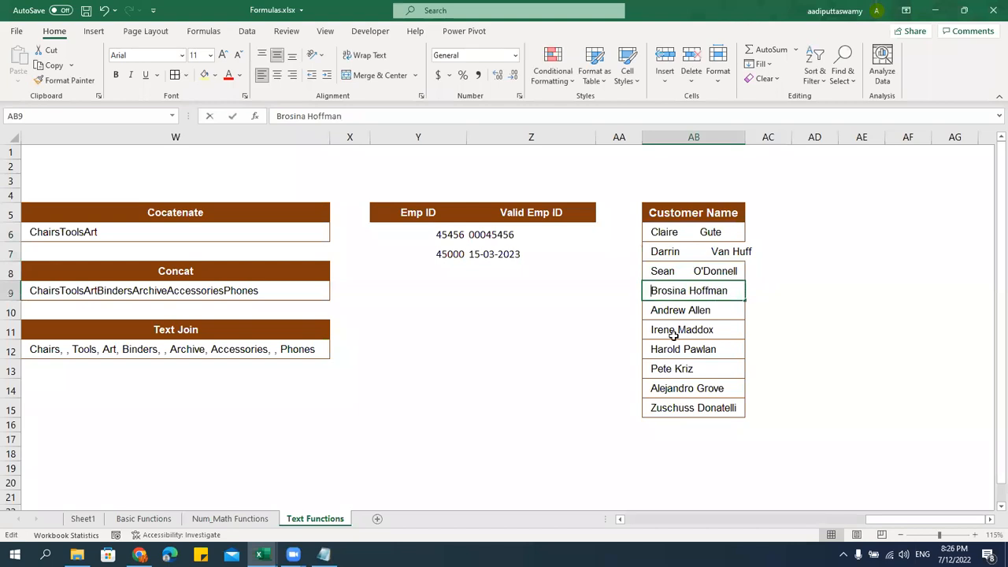
{"action": "double_click", "coordinate": [720, 310]}
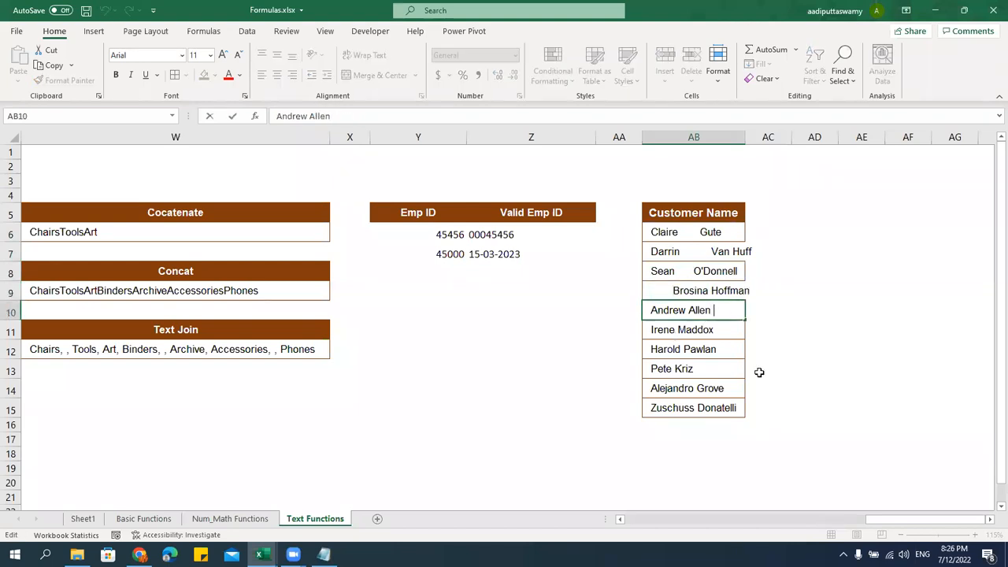
{"action": "double_click", "coordinate": [678, 329]}
Add extra spaces to the names in AB12 through AB15
{"action": "left_click", "coordinate": [687, 349]}
{"action": "double_click", "coordinate": [718, 348]}
{"action": "left_click", "coordinate": [652, 350]}
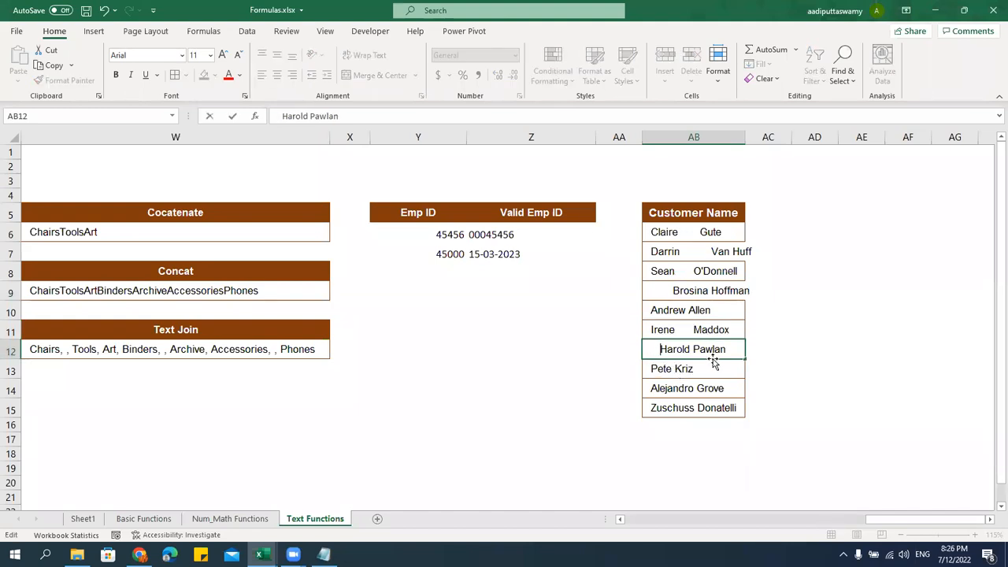
{"action": "left_click", "coordinate": [698, 348]}
{"action": "double_click", "coordinate": [675, 370]}
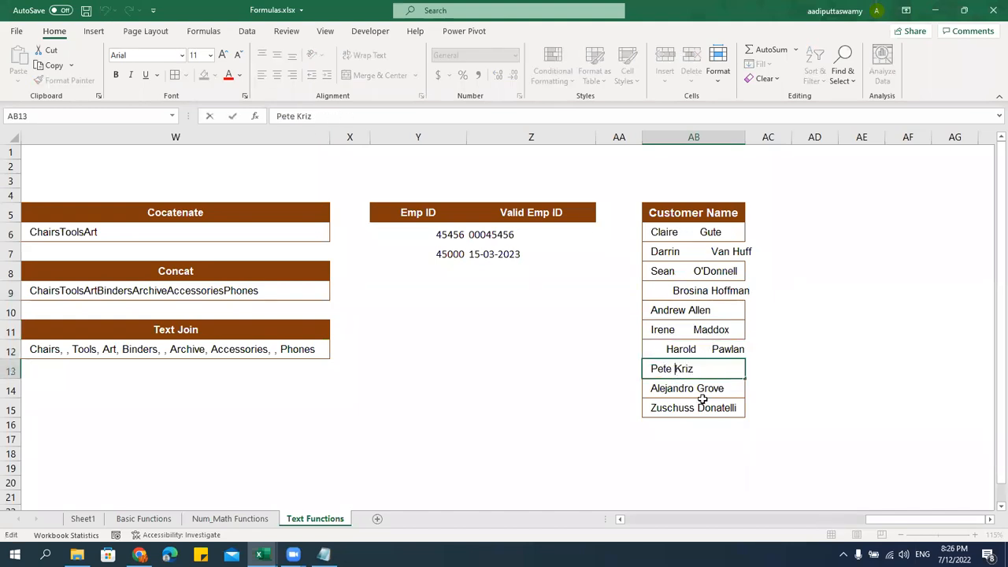
{"action": "left_click", "coordinate": [698, 387]}
{"action": "key", "text": "Escape"}
{"action": "double_click", "coordinate": [698, 388]}
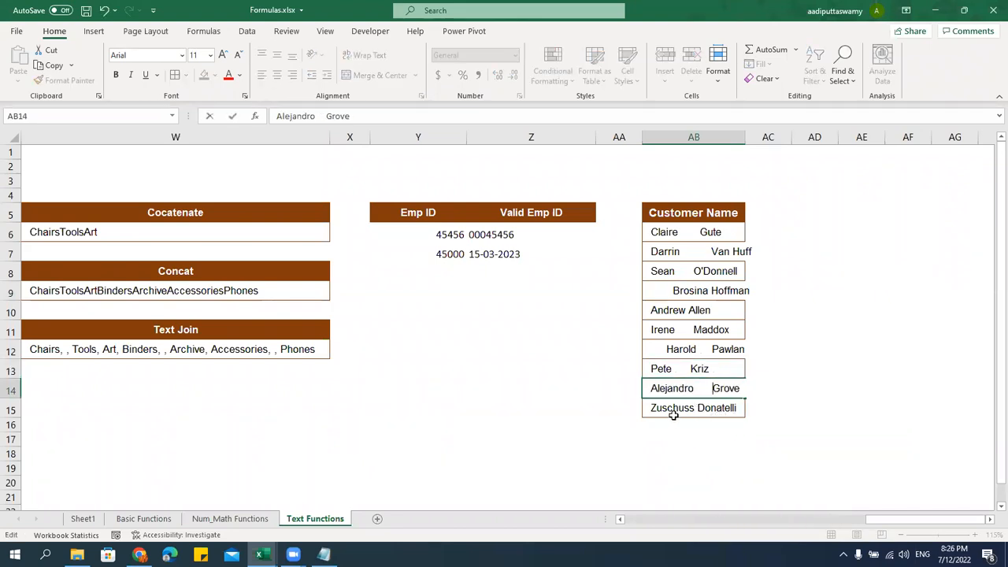
{"action": "double_click", "coordinate": [694, 407]}
{"action": "left_click", "coordinate": [738, 451]}
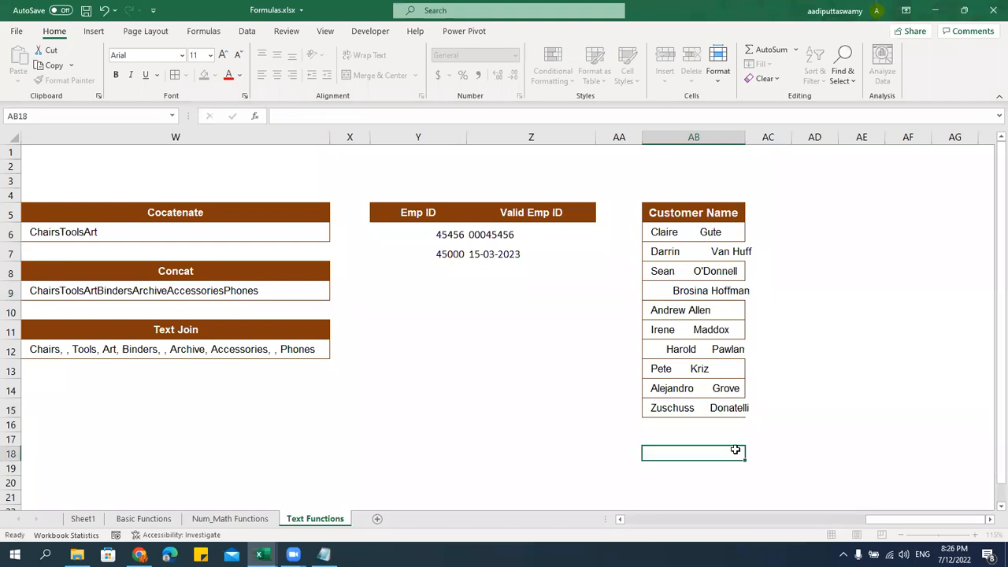
Widen column AB and add a Trim heading in AC5
{"action": "left_click", "coordinate": [989, 521]}
{"action": "left_click", "coordinate": [989, 521]}
{"action": "left_click", "coordinate": [989, 521]}
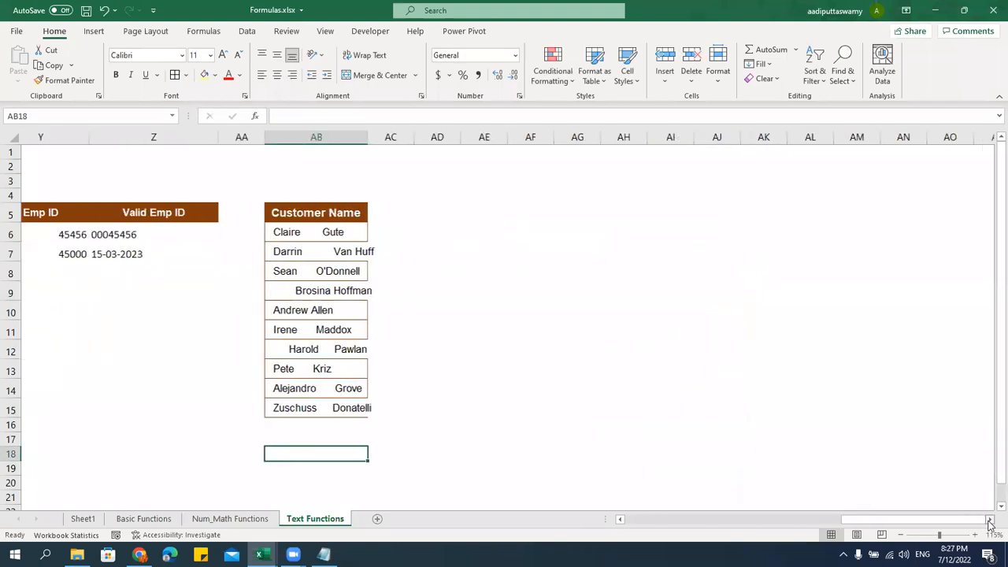
{"action": "left_click_drag", "start_coordinate": [298, 142], "coordinate": [385, 143]}
{"action": "left_click", "coordinate": [370, 213]}
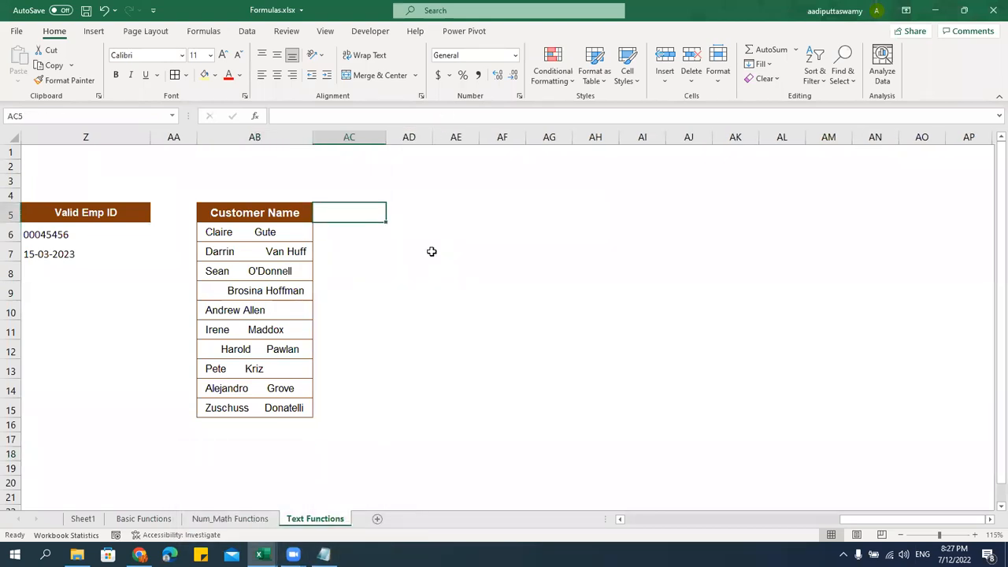
{"action": "type", "text": "Trim"}
{"action": "key", "text": "Return"}
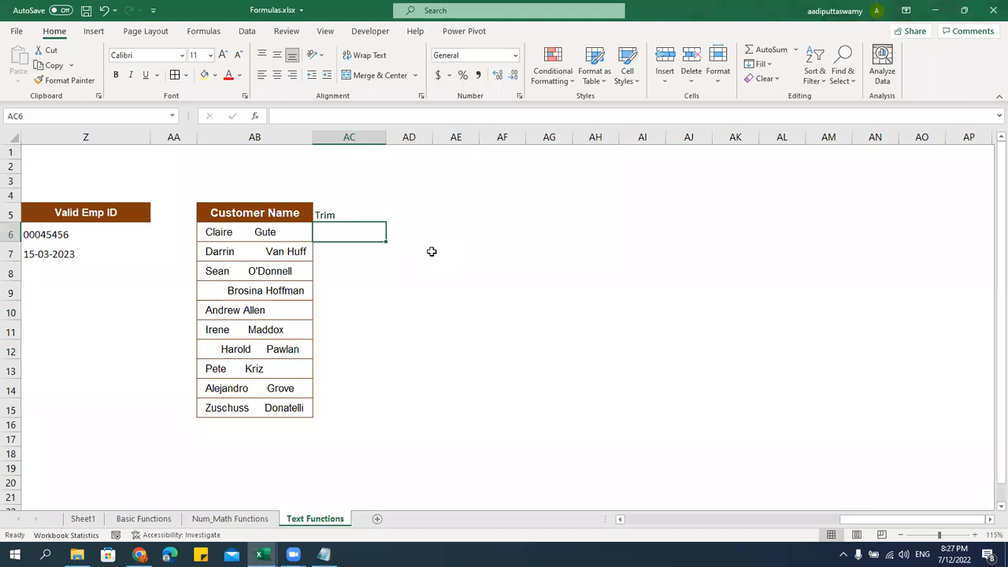
Enter =TRIM(AB6) in AC6 and fill it down to AC15
{"action": "type", "text": "=trim"}
{"action": "key", "text": "Tab"}
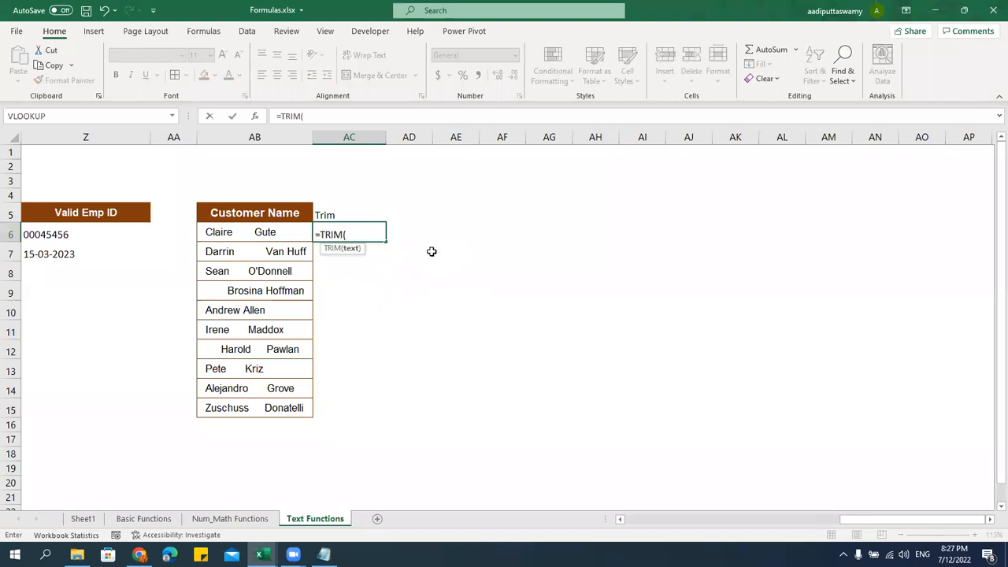
{"action": "key", "text": "Left"}
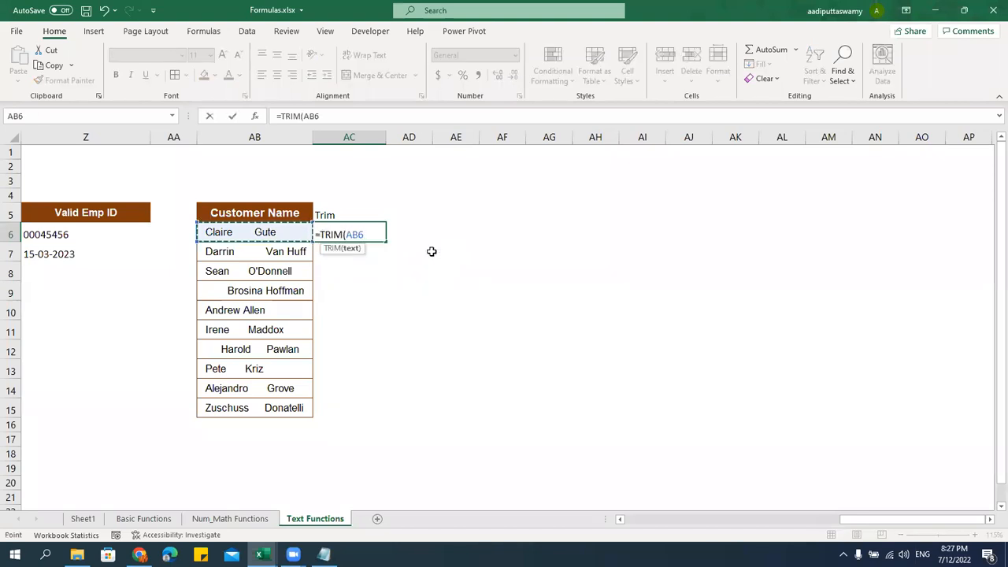
{"action": "key", "text": "Return"}
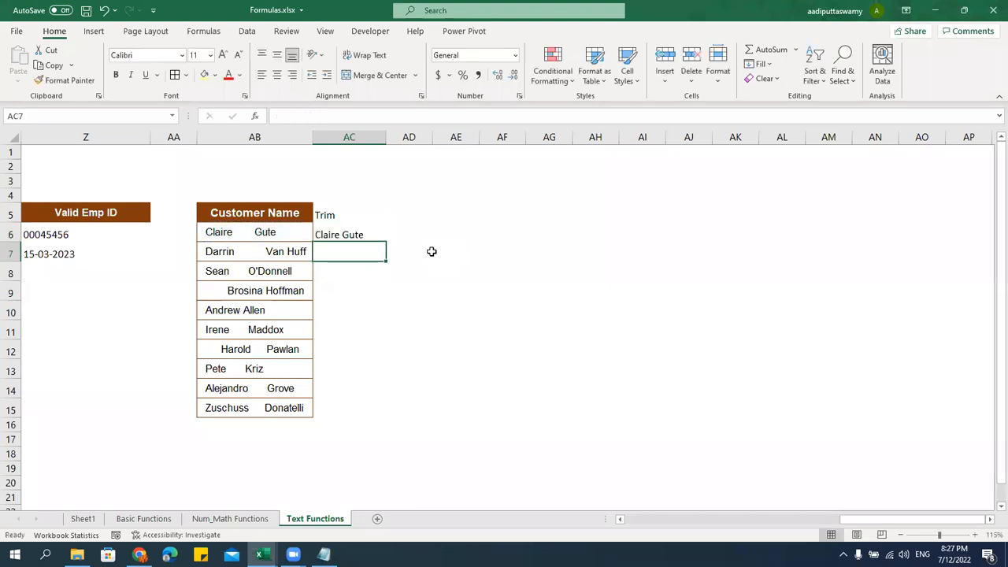
{"action": "left_click", "coordinate": [352, 235]}
{"action": "left_click_drag", "start_coordinate": [386, 243], "coordinate": [364, 413]}
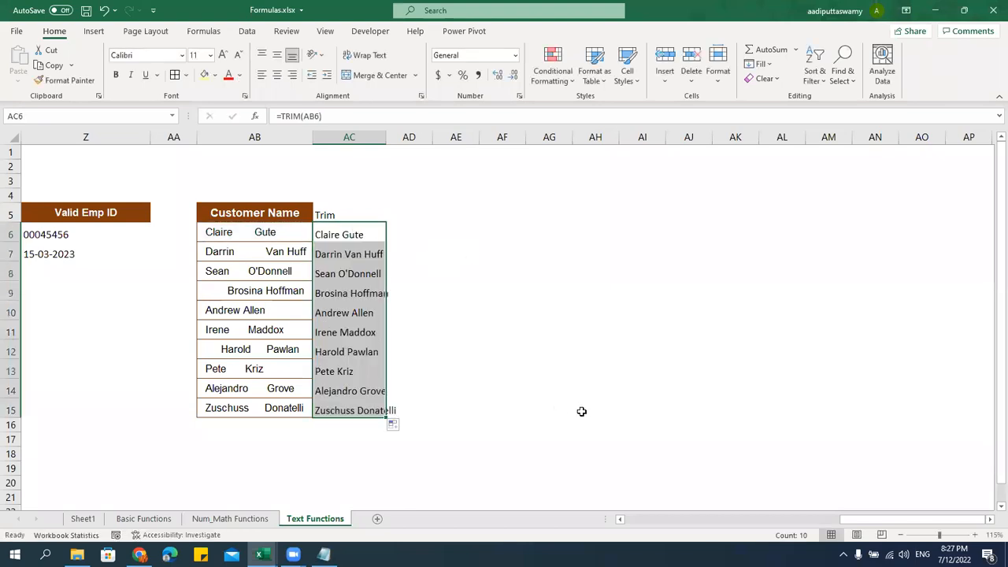
{"action": "left_click", "coordinate": [277, 221]}
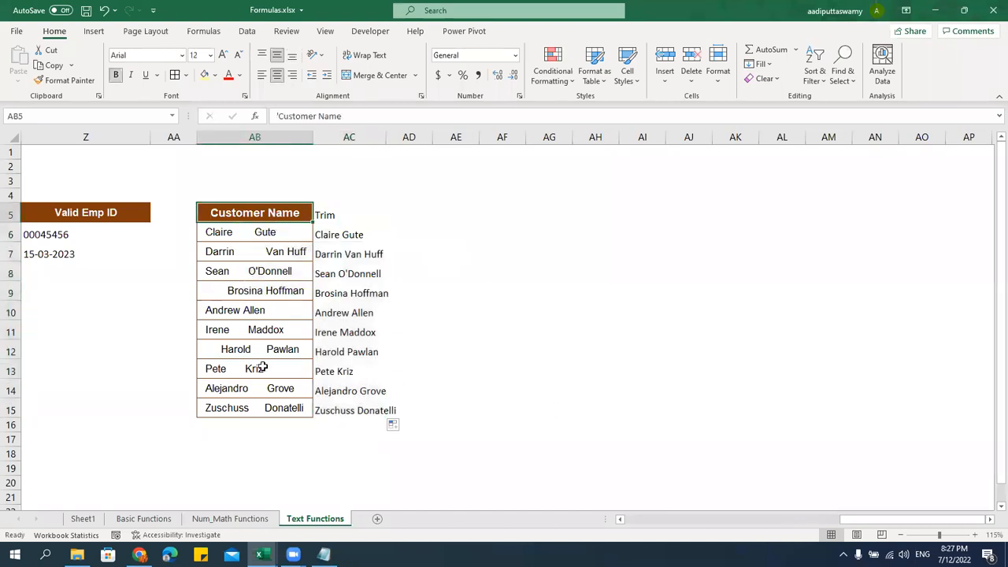
Copy the AB5:AB15 Customer Name table into AC5 with its formatting and autofit column AC
{"action": "left_click", "coordinate": [264, 407], "text": "shift"}
{"action": "key", "text": "ctrl+c"}
{"action": "left_click", "coordinate": [348, 216]}
{"action": "key", "text": "ctrl+alt+v"}
{"action": "key", "text": "Return"}
{"action": "left_click_drag", "start_coordinate": [385, 131], "coordinate": [385, 131]}
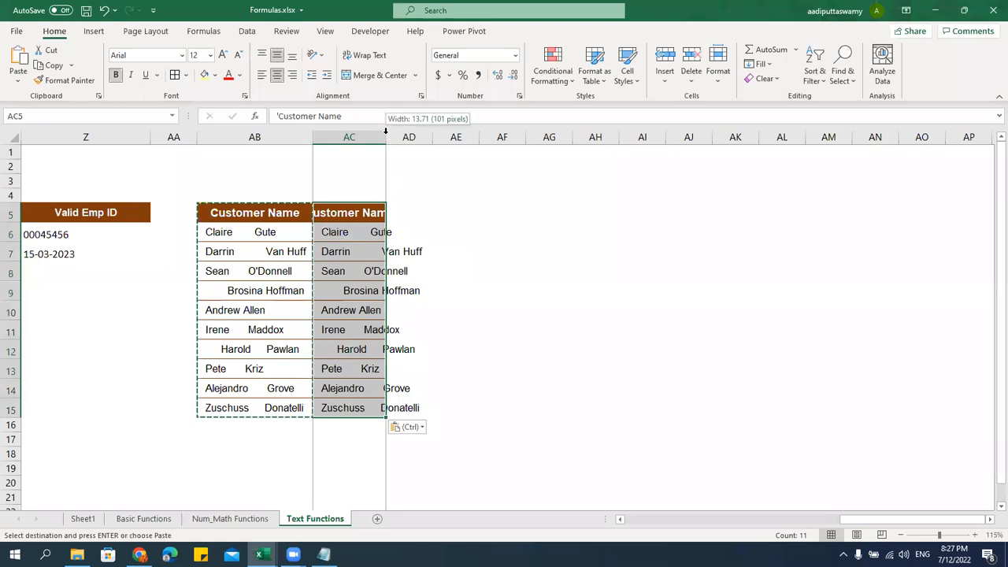
{"action": "double_click", "coordinate": [385, 131]}
{"action": "key", "text": "Escape"}
Re-enter =TRIM(AB6) in AC6 and fill it down to row 15 for the trimmed names
{"action": "left_click", "coordinate": [394, 234]}
{"action": "type", "text": "=tri"}
{"action": "key", "text": "Tab"}
{"action": "key", "text": "Left"}
{"action": "key", "text": "Return"}
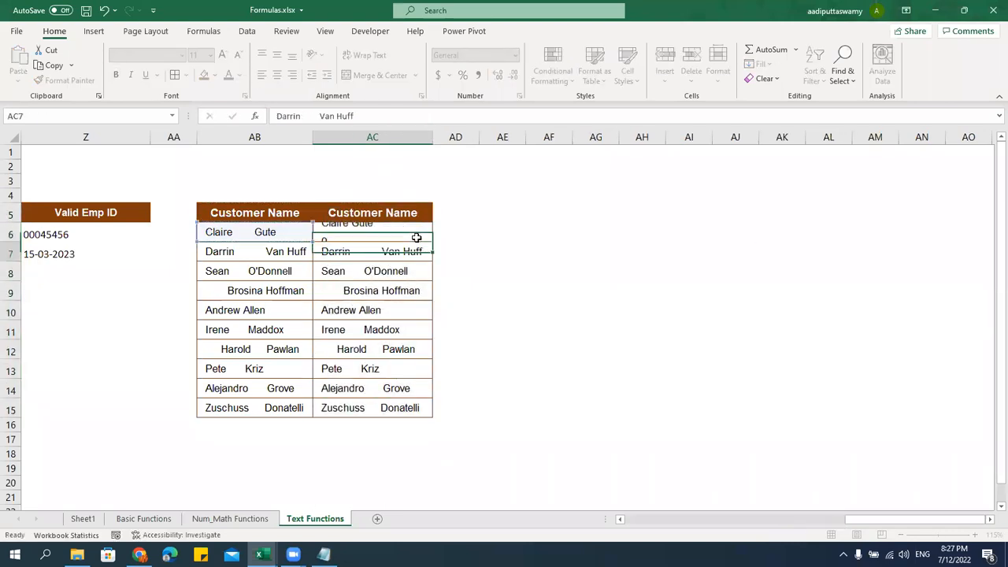
{"action": "left_click", "coordinate": [416, 237]}
{"action": "double_click", "coordinate": [431, 241]}
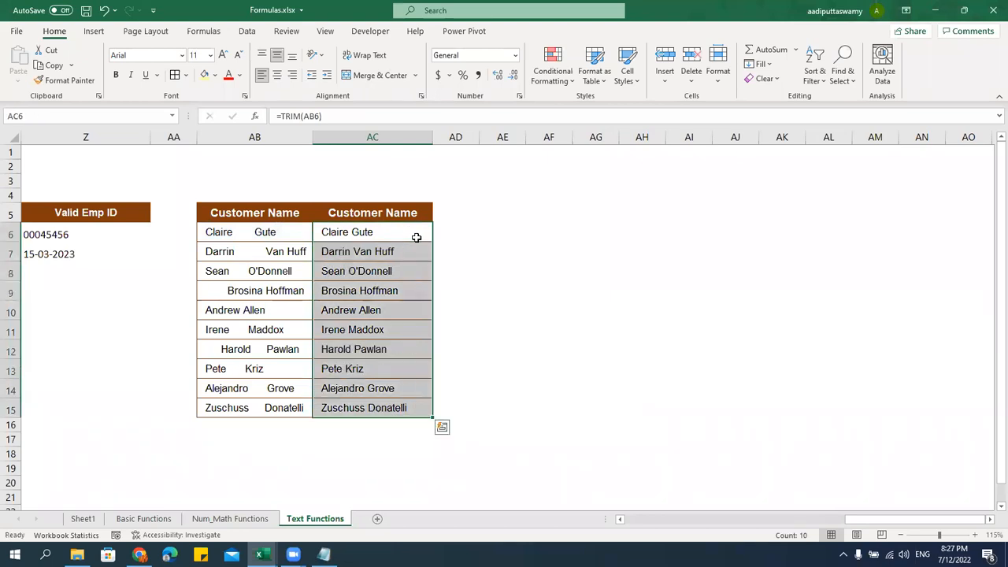
{"action": "left_click", "coordinate": [496, 410]}
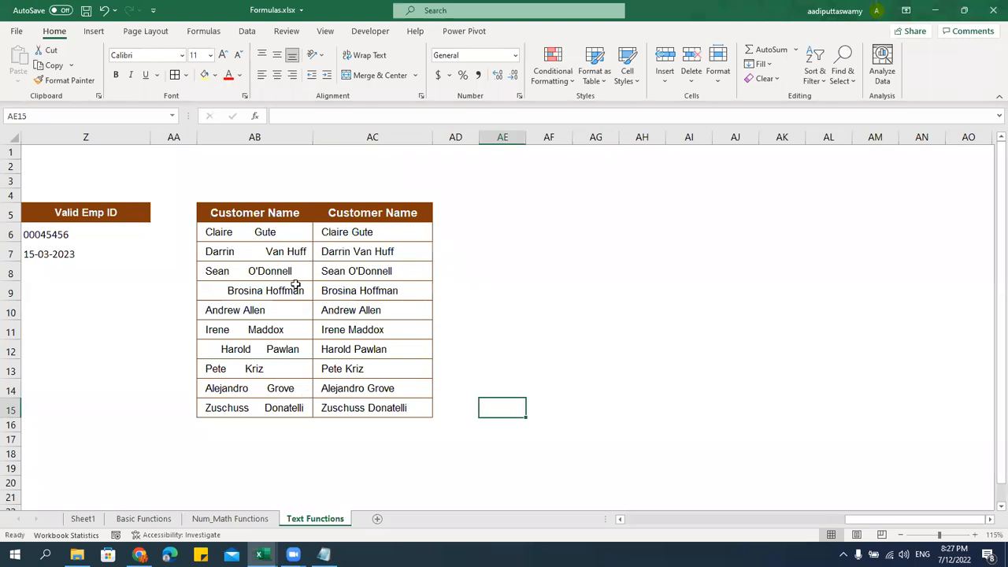
{"action": "left_click_drag", "start_coordinate": [394, 232], "coordinate": [402, 407]}
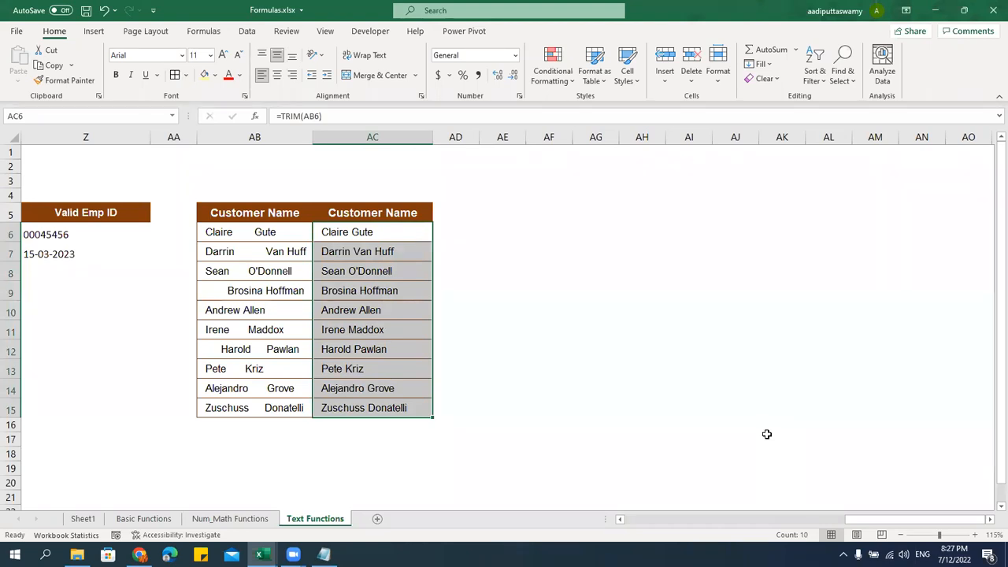
{"action": "left_click", "coordinate": [529, 214]}
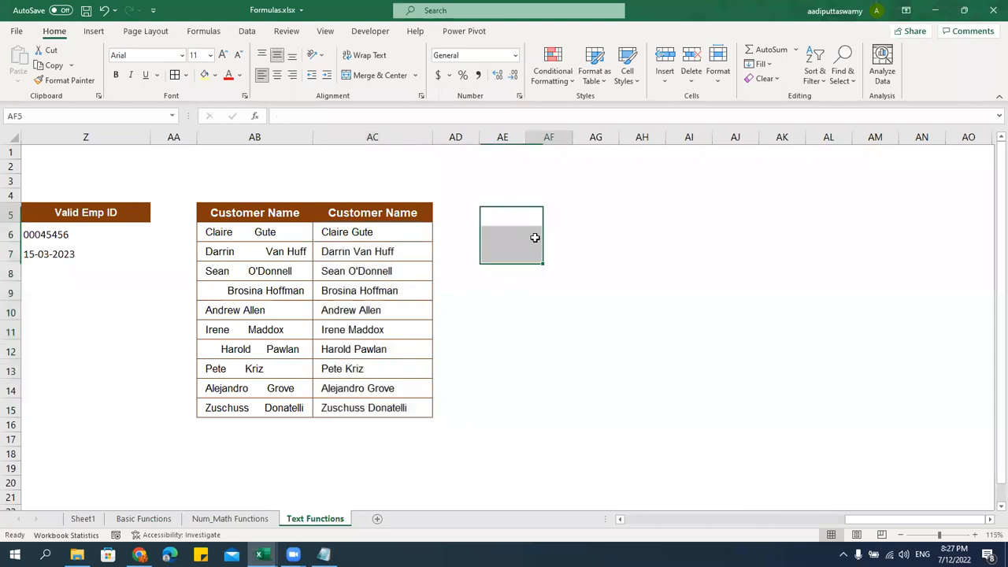
{"action": "left_click", "coordinate": [507, 210]}
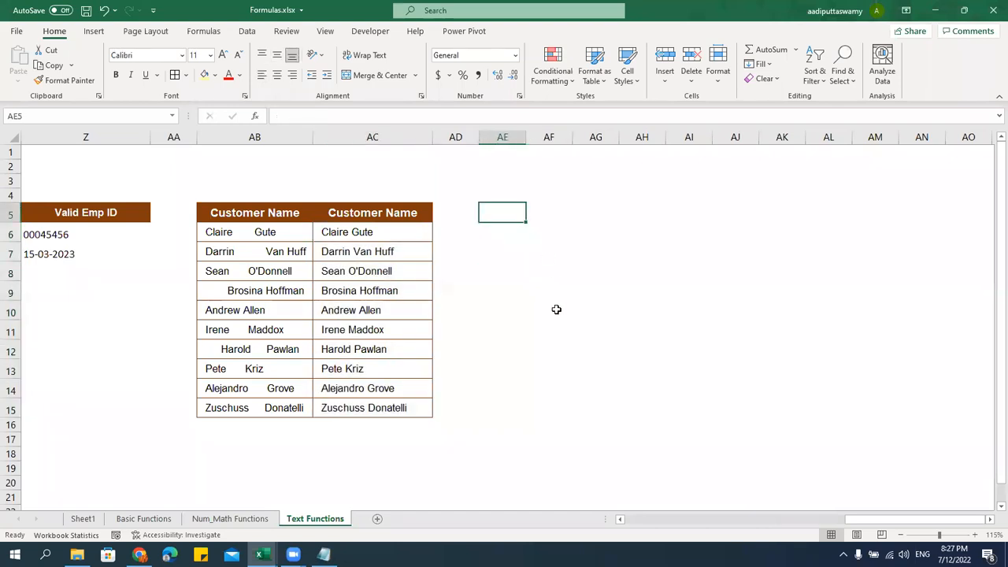
Type a Rept heading in AE5 and give it the AC5 header formatting
{"action": "type", "text": "Re"}
{"action": "type", "text": "po"}
{"action": "key", "text": "BackSpace"}
{"action": "type", "text": "t"}
{"action": "key", "text": "Return"}
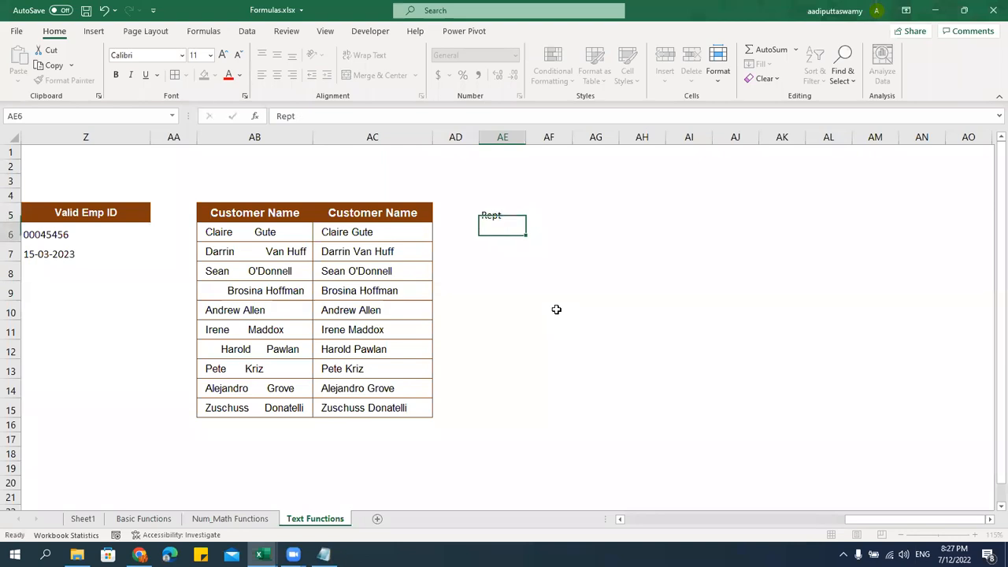
{"action": "key", "text": "Up"}
{"action": "key", "text": "Left"}
{"action": "key", "text": "Left"}
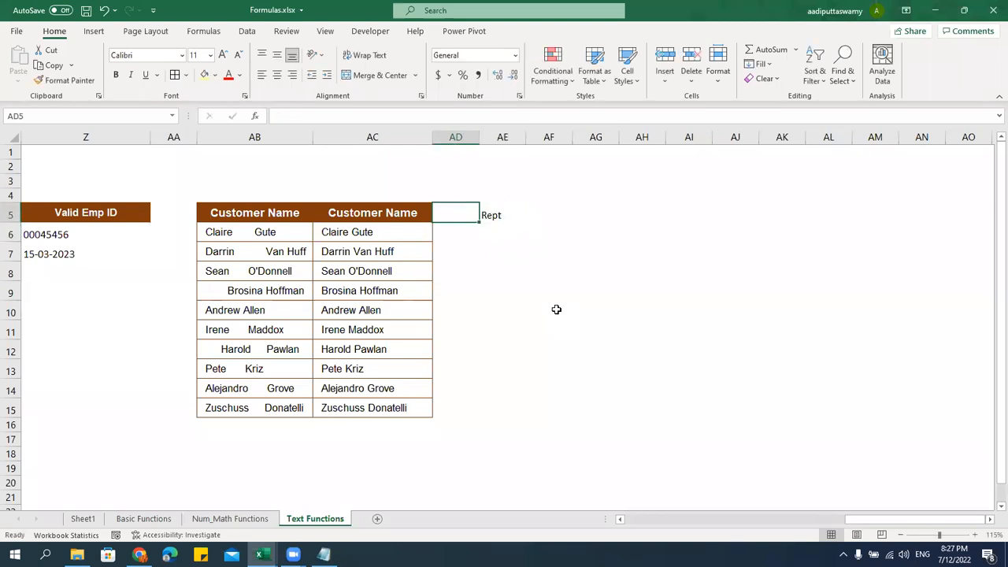
{"action": "key", "text": "ctrl+c"}
{"action": "key", "text": "Right"}
{"action": "key", "text": "Right"}
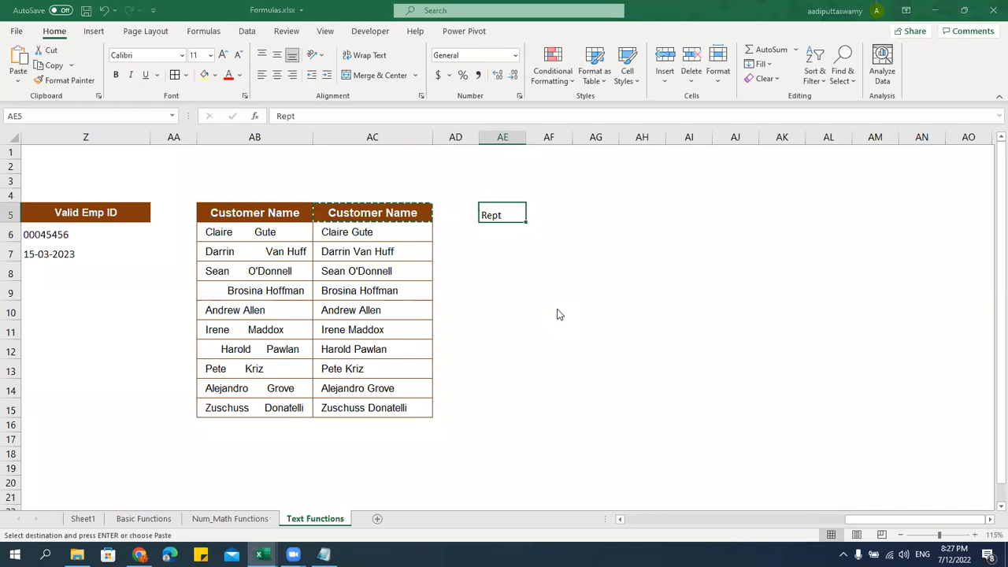
{"action": "key", "text": "ctrl+alt+v"}
{"action": "key", "text": "t"}
{"action": "key", "text": "Return"}
{"action": "key", "text": "Escape"}
Widen column AE and enter =REPT("x",10) in AE6
{"action": "left_click_drag", "start_coordinate": [526, 143], "coordinate": [542, 140]}
{"action": "left_click", "coordinate": [522, 235]}
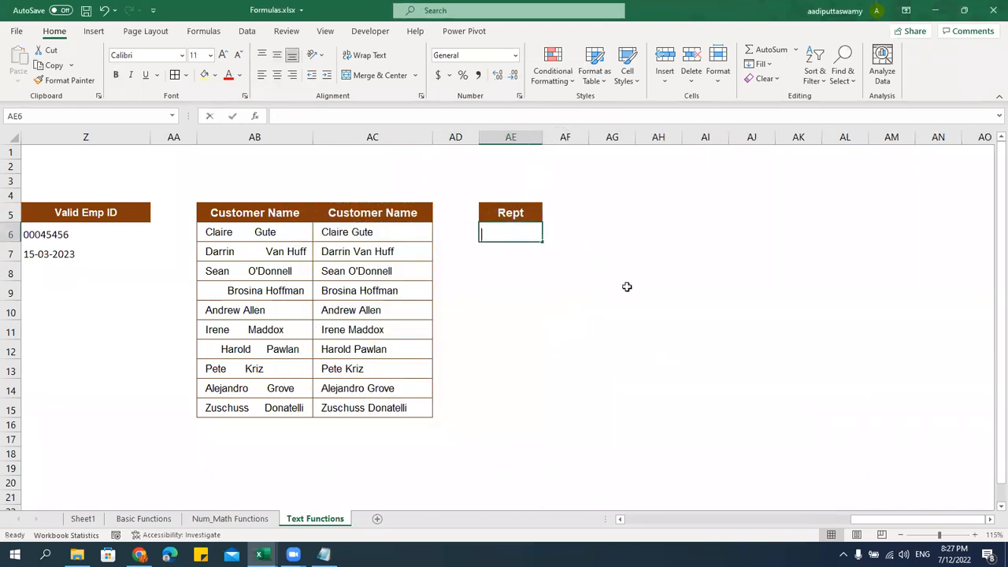
{"action": "type", "text": "=rept"}
{"action": "key", "text": "Tab"}
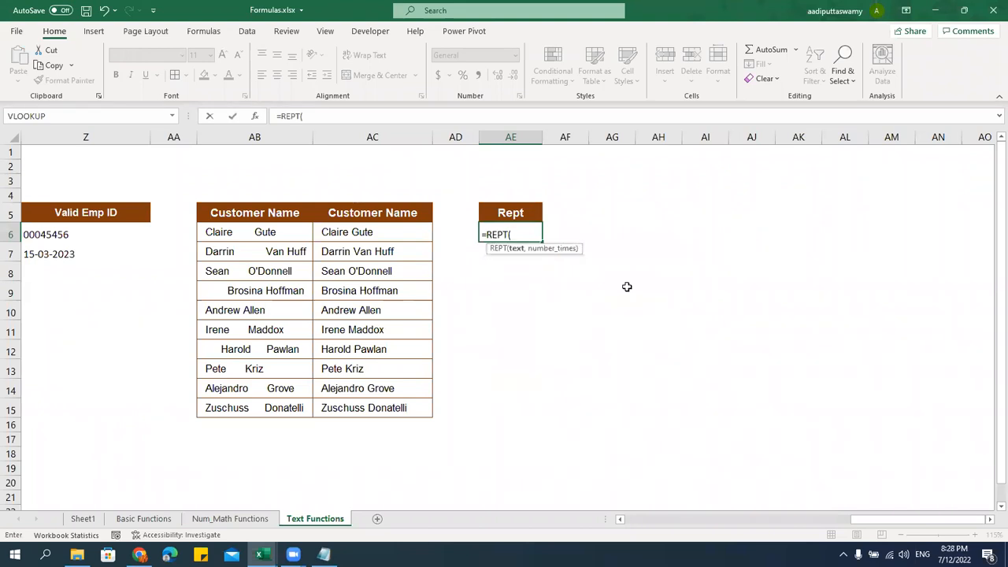
{"action": "type", "text": "\"x\",10)"}
{"action": "key", "text": "Return"}
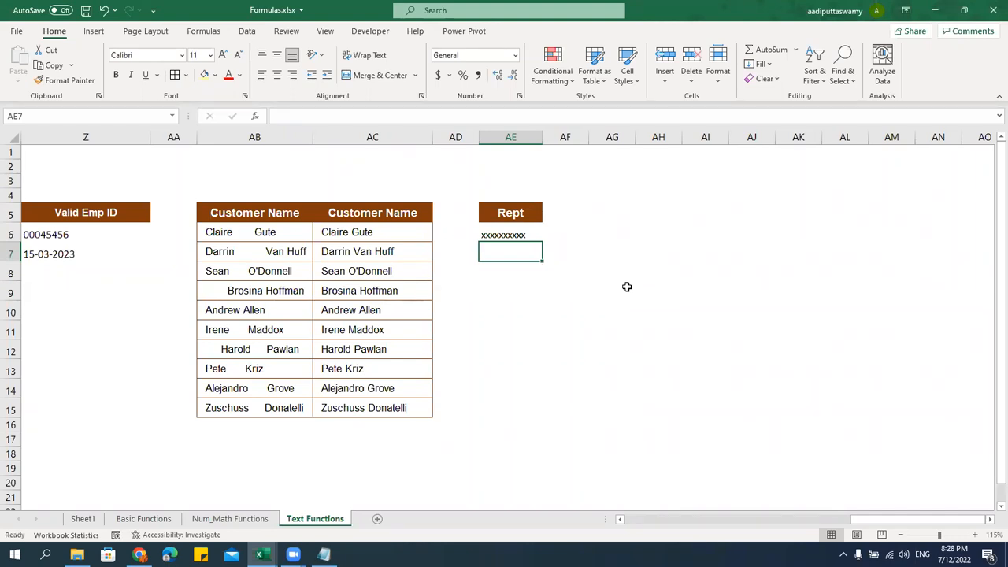
Enter the values 10, 6, 4, 5 and 12 down AH8:AH12
{"action": "left_click", "coordinate": [989, 520]}
{"action": "left_click", "coordinate": [989, 520]}
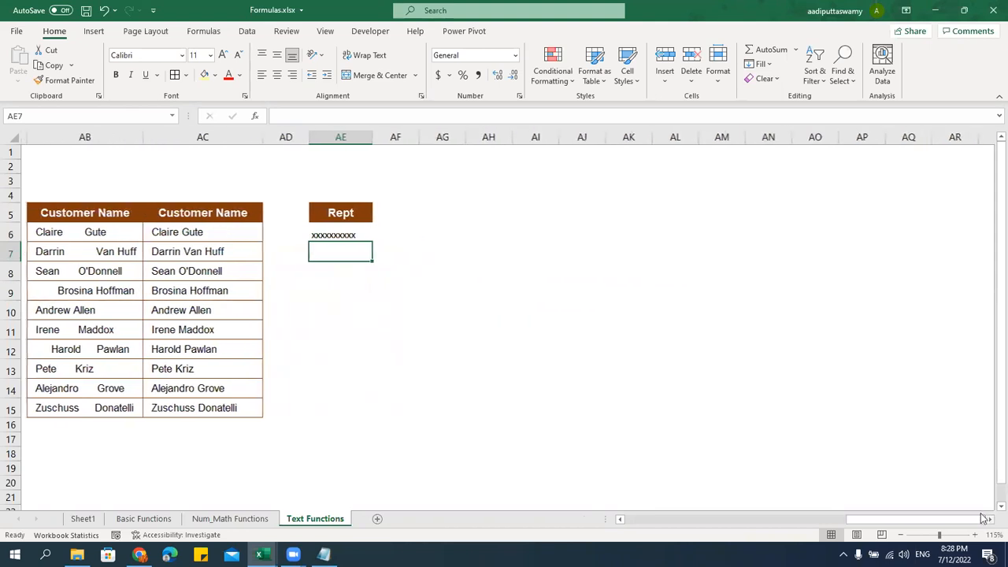
{"action": "left_click", "coordinate": [488, 274]}
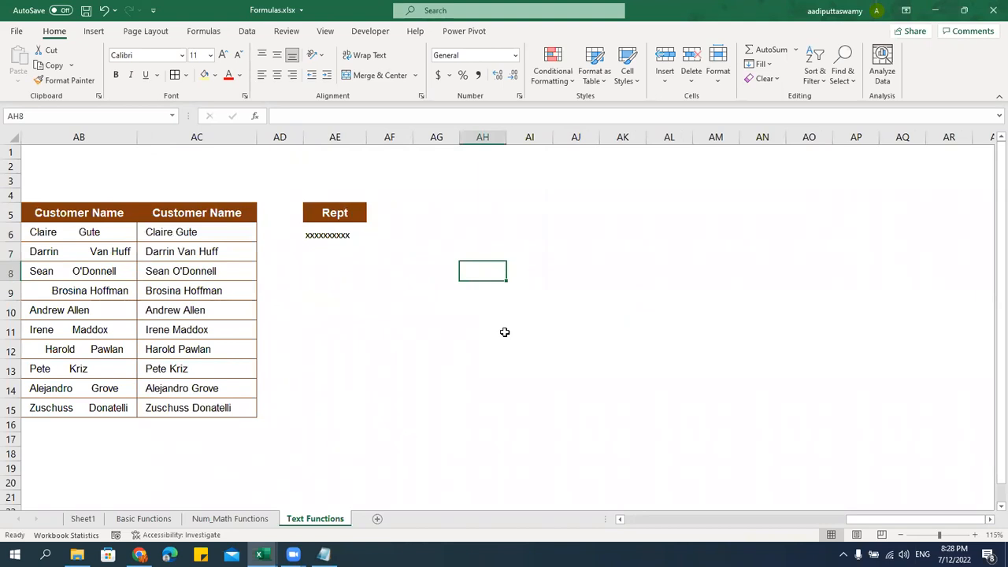
{"action": "type", "text": "10"}
{"action": "key", "text": "Return"}
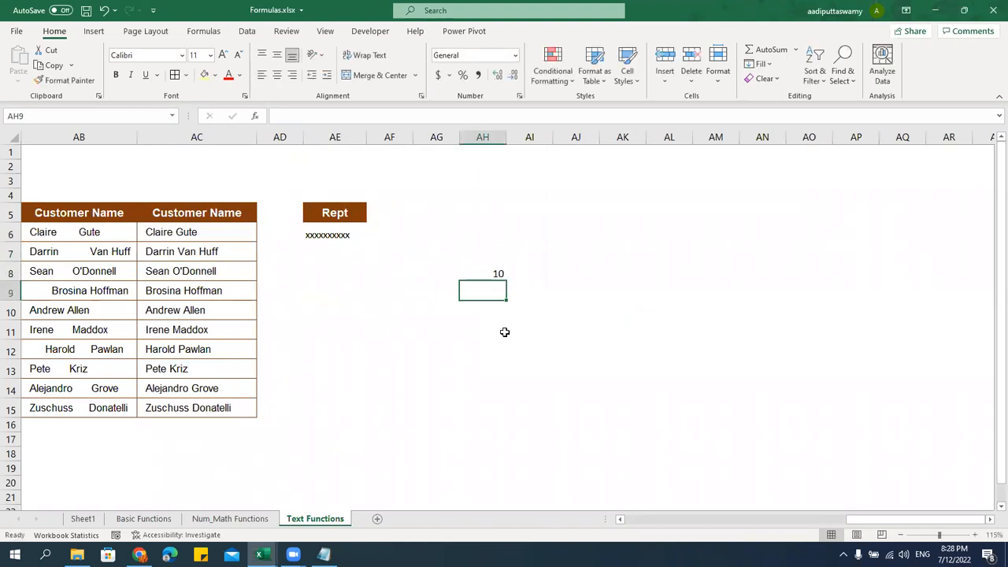
{"action": "type", "text": "6"}
{"action": "key", "text": "Return"}
{"action": "type", "text": "4"}
{"action": "key", "text": "Return"}
{"action": "key", "text": "Return"}
{"action": "type", "text": "12"}
{"action": "key", "text": "Return"}
{"action": "key", "text": "Up"}
{"action": "key", "text": "Up"}
{"action": "key", "text": "Up"}
{"action": "key", "text": "Up"}
{"action": "key", "text": "Up"}
Enter =REPT("|",AH8) in AI8 to draw a bar of pipe marks
{"action": "key", "text": "Right"}
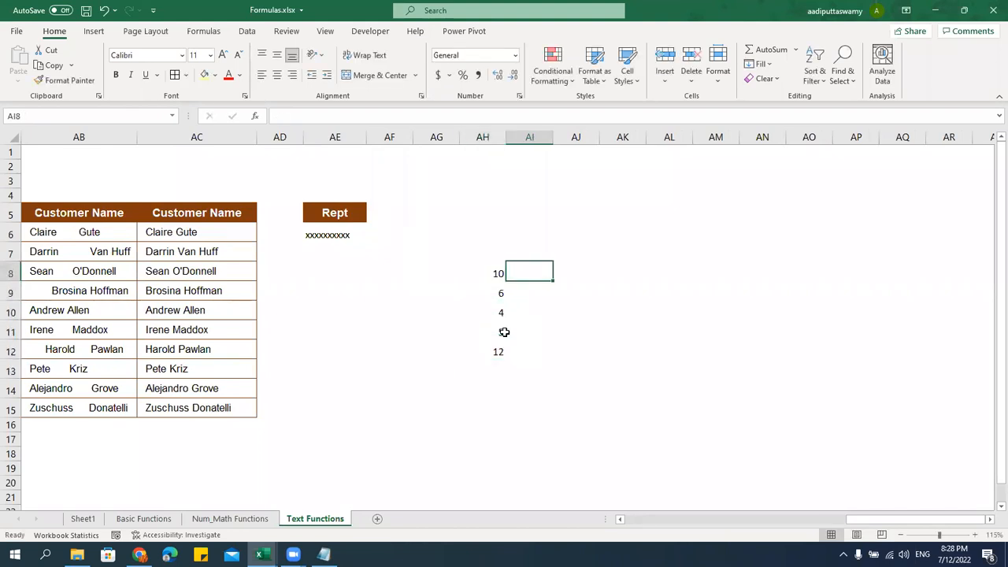
{"action": "type", "text": "=rept"}
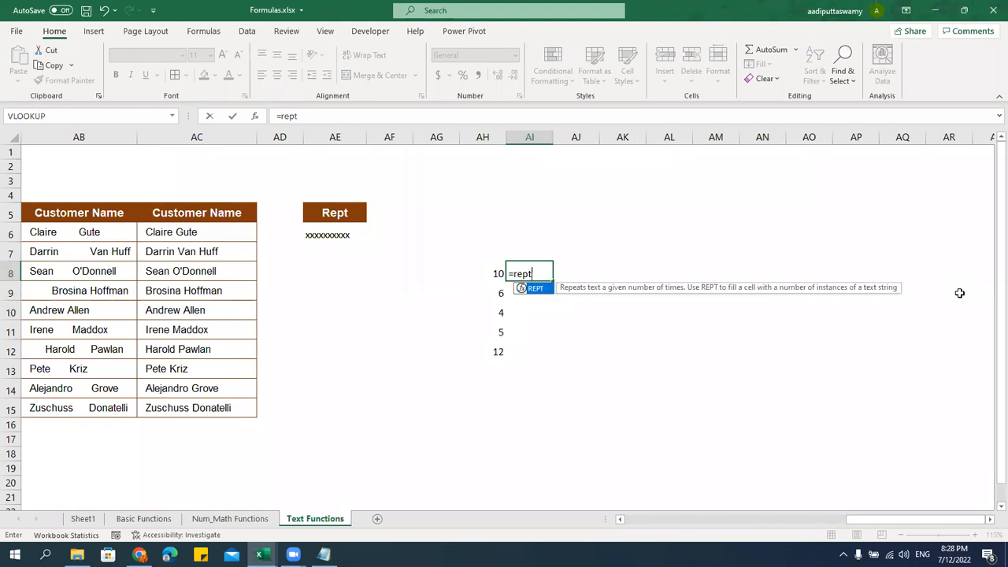
{"action": "key", "text": "Tab"}
{"action": "key", "text": "Left"}
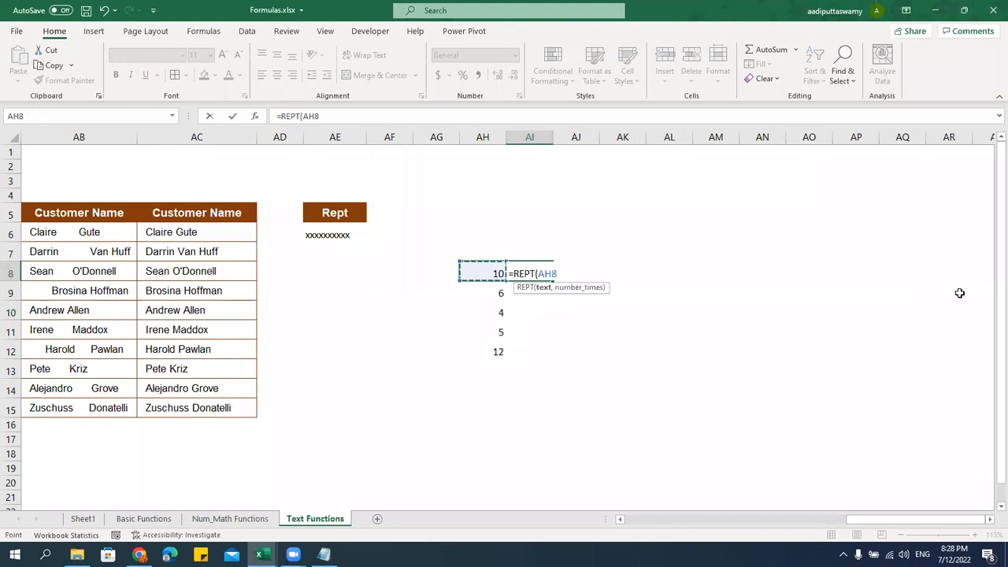
{"action": "key", "text": "BackSpace"}
{"action": "key", "text": "BackSpace"}
{"action": "key", "text": "BackSpace"}
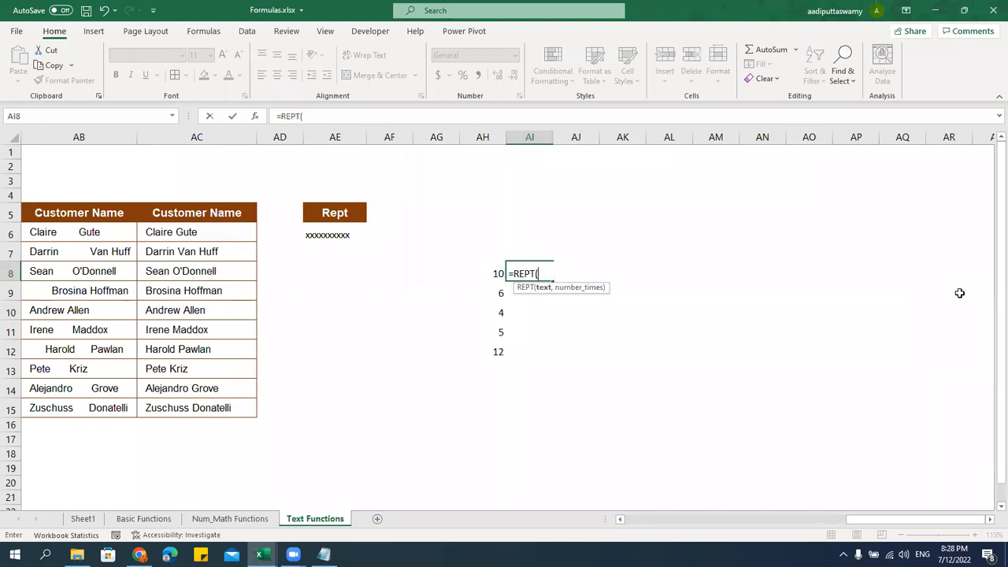
{"action": "type", "text": "\"|\","}
{"action": "key", "text": "Left"}
{"action": "key", "text": "Return"}
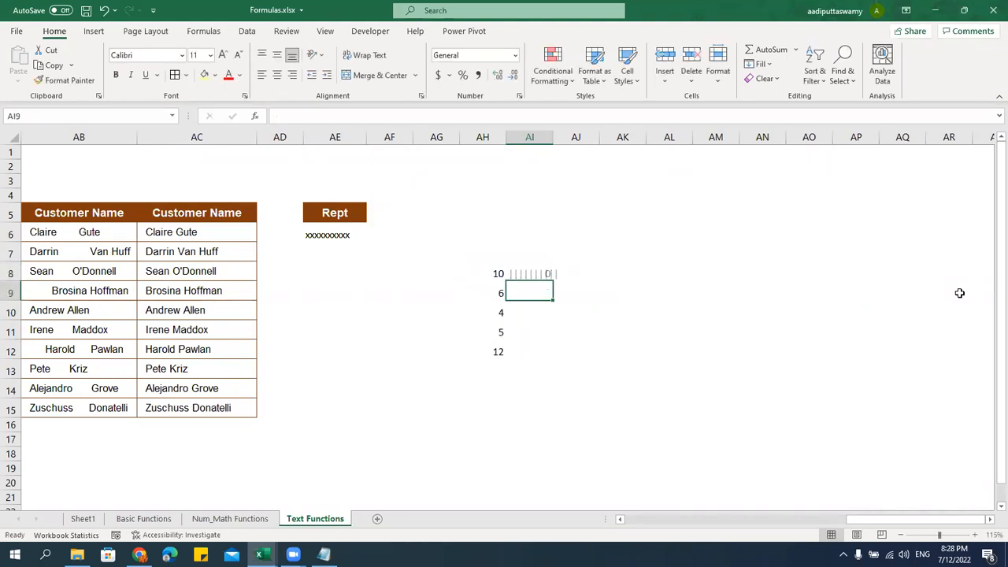
Fill the REPT formula down to AI12 and select AI8:AI12
{"action": "key", "text": "Up"}
{"action": "left_click_drag", "start_coordinate": [551, 283], "coordinate": [543, 356]}
{"action": "left_click", "coordinate": [689, 444]}
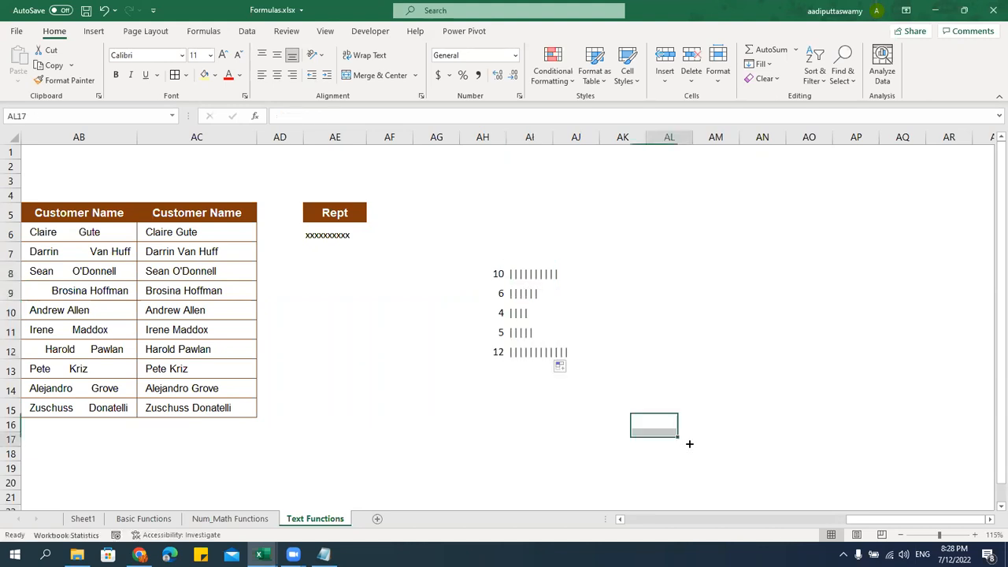
{"action": "left_click_drag", "start_coordinate": [537, 277], "coordinate": [540, 351]}
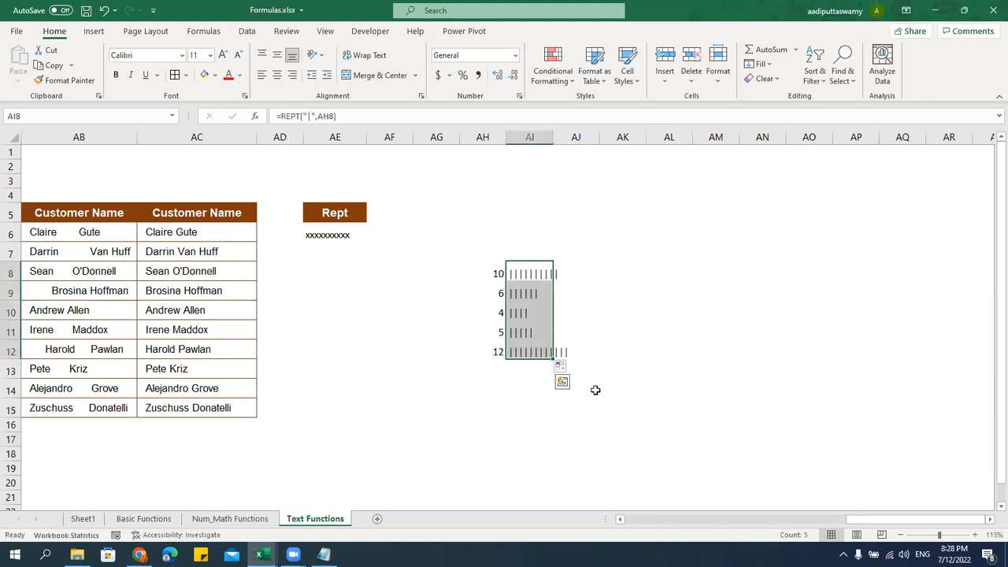
Apply the Britannic Bold font to AI8:AI12 so the pipe bars render as solid blocks
{"action": "left_click", "coordinate": [183, 56]}
{"action": "scroll", "coordinate": [178, 230], "scroll_direction": "down", "scroll_amount": 6}
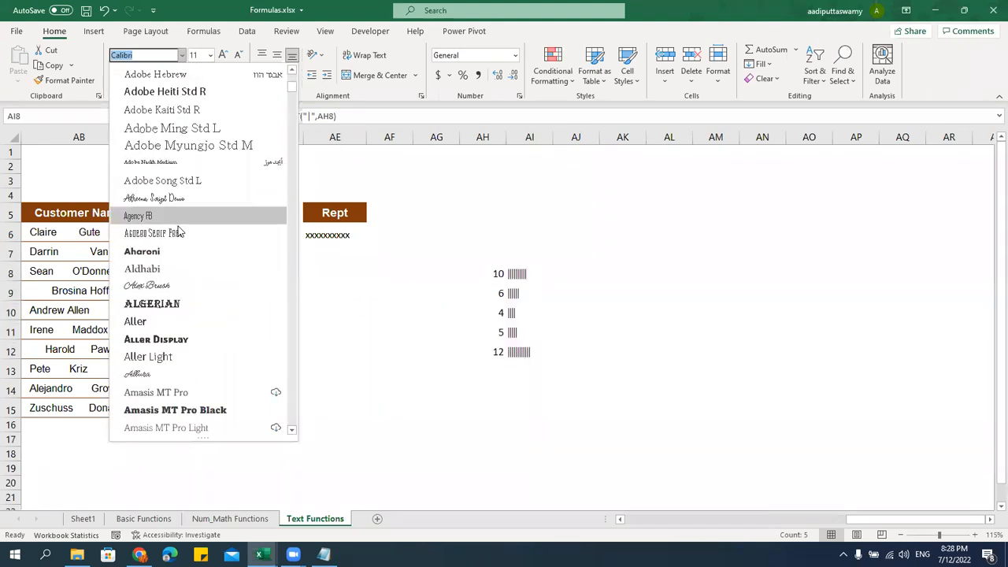
{"action": "scroll", "coordinate": [167, 258], "scroll_direction": "down", "scroll_amount": 8}
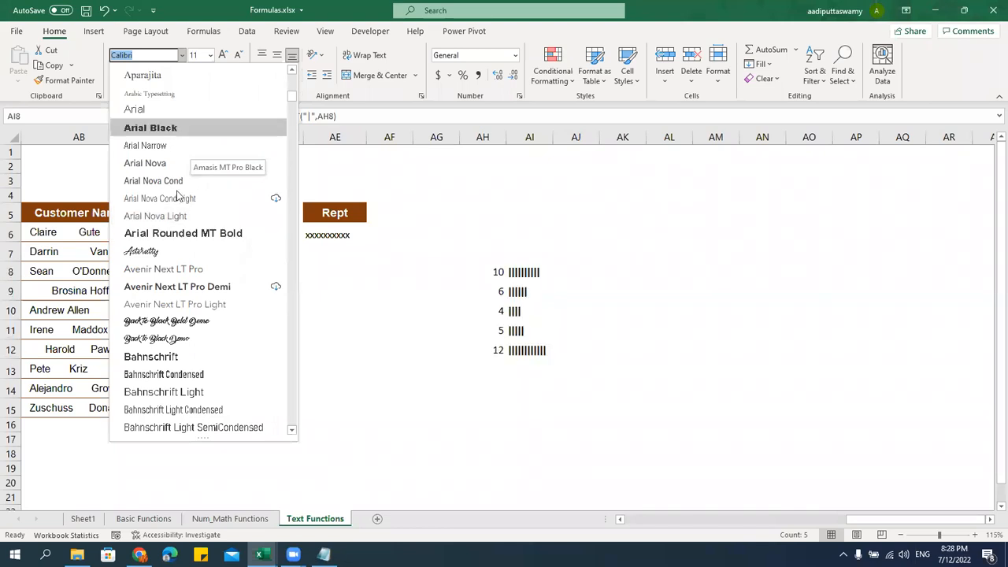
{"action": "scroll", "coordinate": [178, 197], "scroll_direction": "down", "scroll_amount": 3}
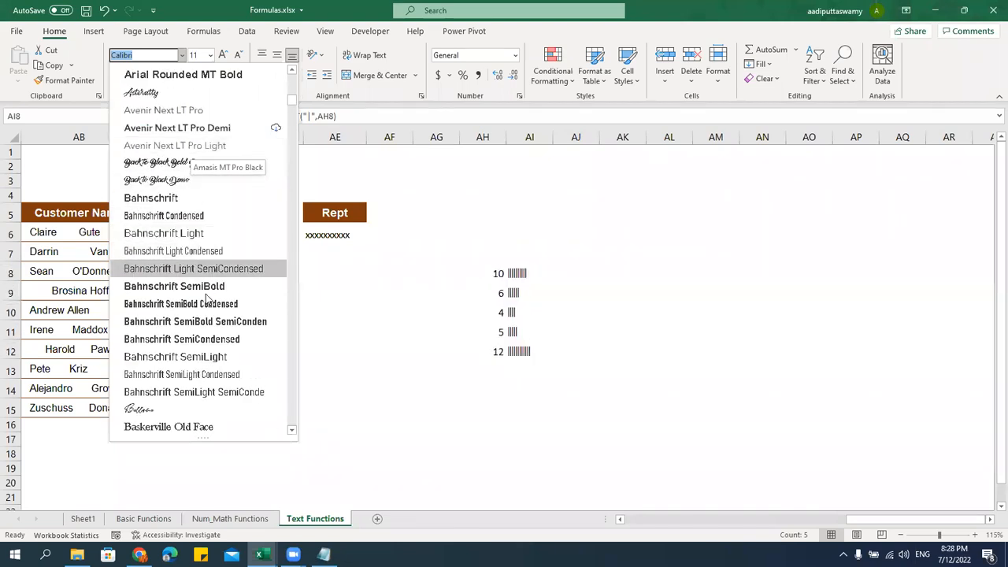
{"action": "scroll", "coordinate": [206, 299], "scroll_direction": "down", "scroll_amount": 4}
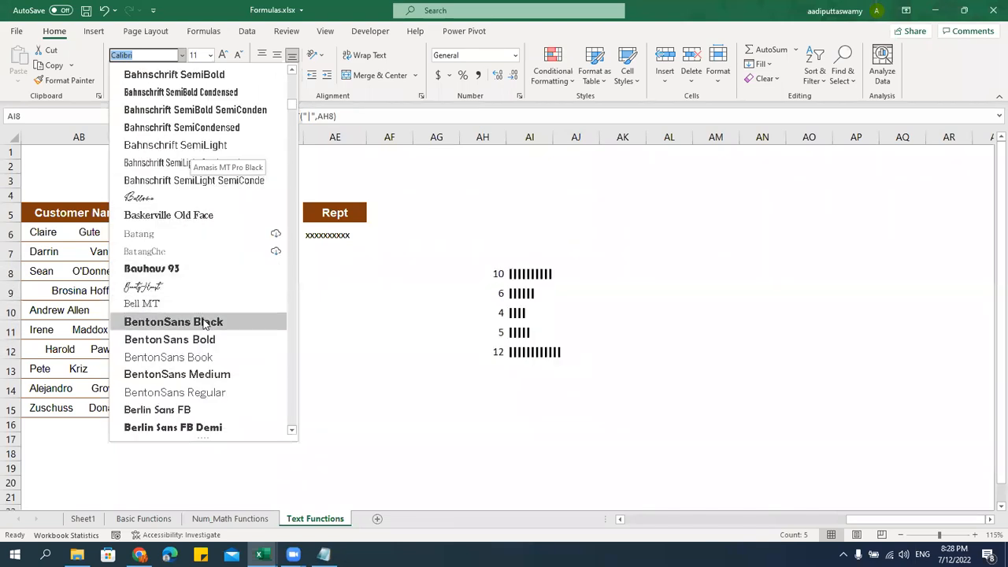
{"action": "scroll", "coordinate": [204, 324], "scroll_direction": "down", "scroll_amount": 2}
{"action": "scroll", "coordinate": [212, 346], "scroll_direction": "down", "scroll_amount": 3}
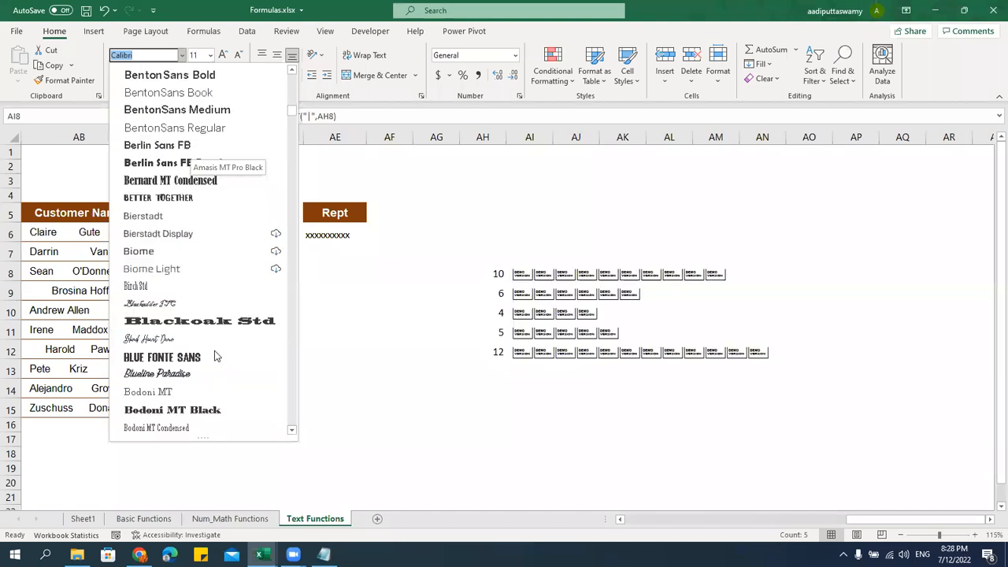
{"action": "scroll", "coordinate": [210, 323], "scroll_direction": "down", "scroll_amount": 2}
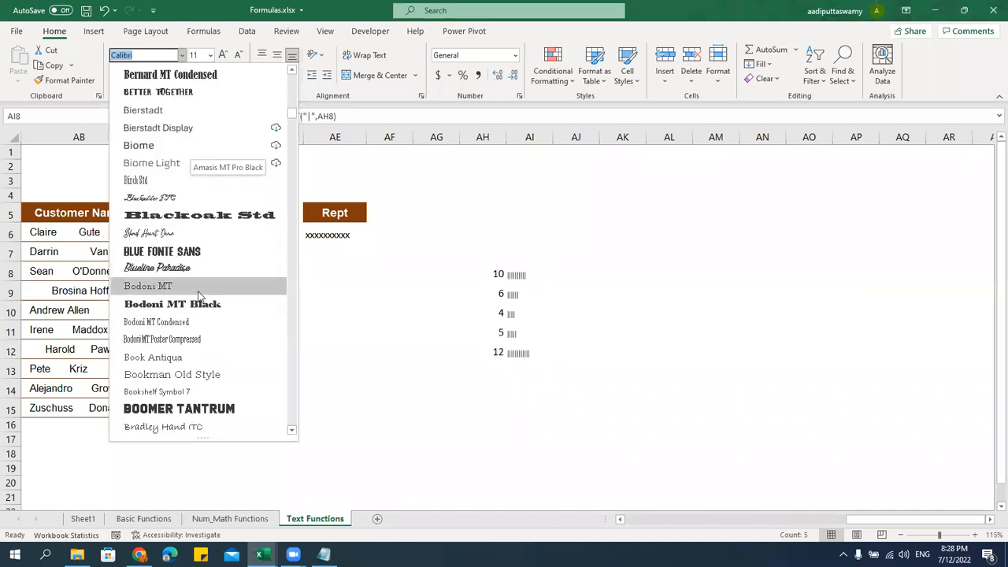
{"action": "scroll", "coordinate": [199, 307], "scroll_direction": "down", "scroll_amount": 1}
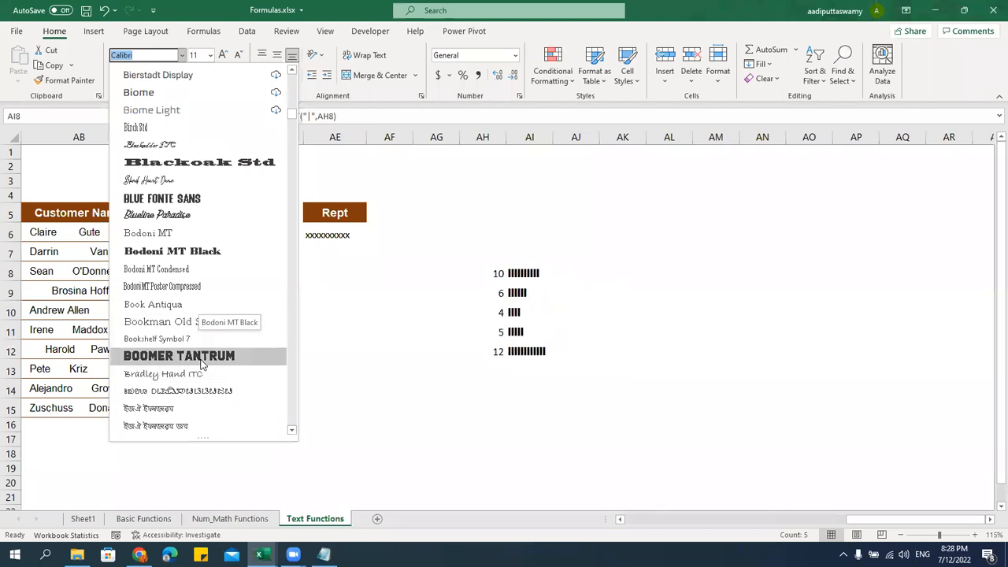
{"action": "scroll", "coordinate": [202, 364], "scroll_direction": "down", "scroll_amount": 3}
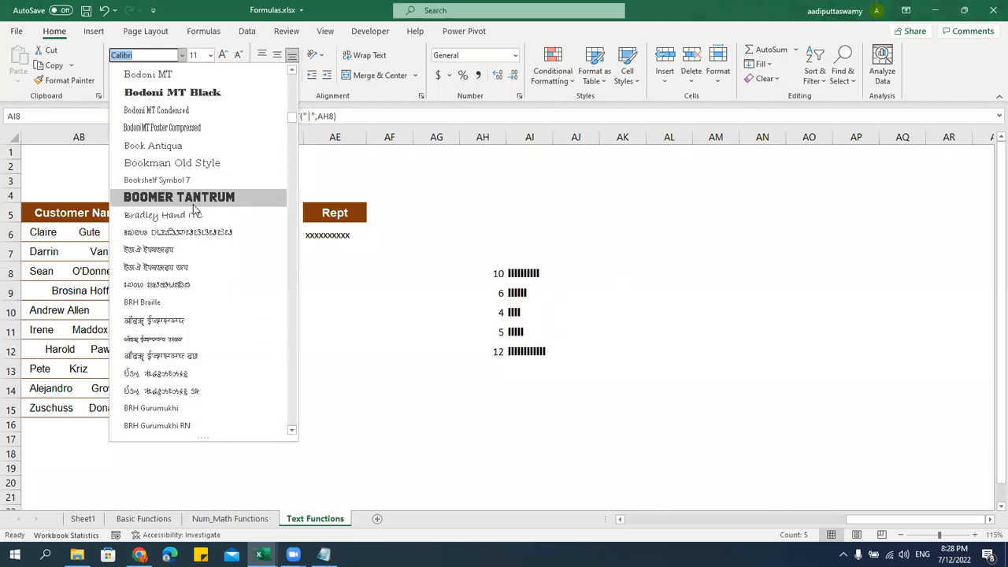
{"action": "scroll", "coordinate": [181, 335], "scroll_direction": "down", "scroll_amount": 12}
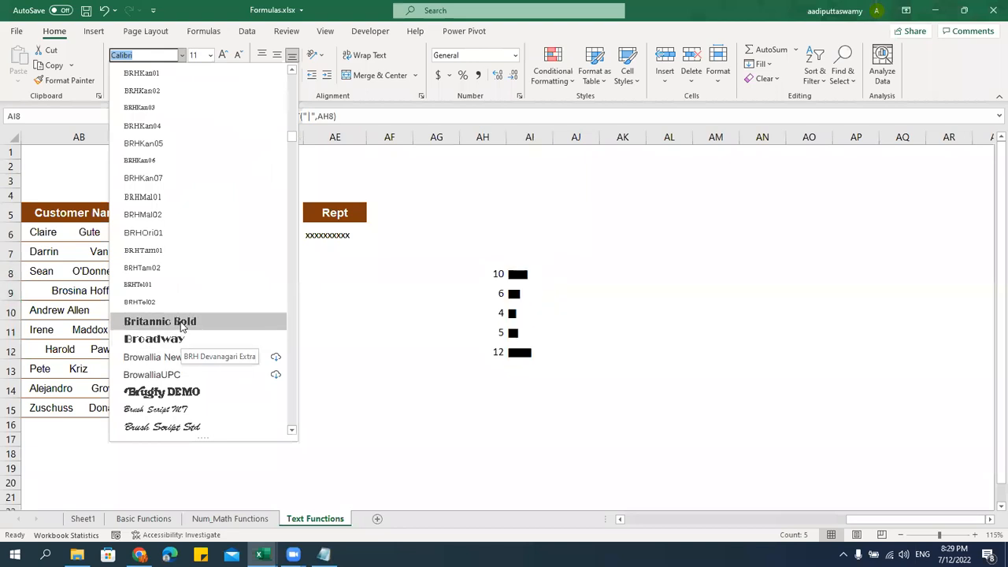
{"action": "left_click", "coordinate": [181, 323]}
{"action": "left_click", "coordinate": [756, 291]}
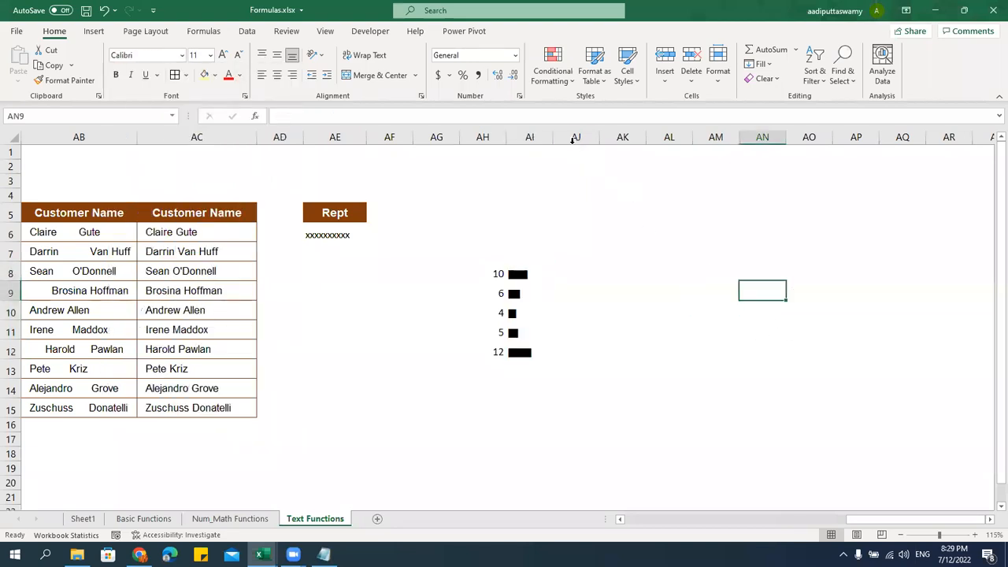
Widen column AI slightly and change AH8 to 35, AH12 to 45 and AH9 to 67
{"action": "left_click_drag", "start_coordinate": [554, 138], "coordinate": [564, 139]}
{"action": "left_click_drag", "start_coordinate": [530, 277], "coordinate": [540, 360]}
{"action": "left_click", "coordinate": [675, 330]}
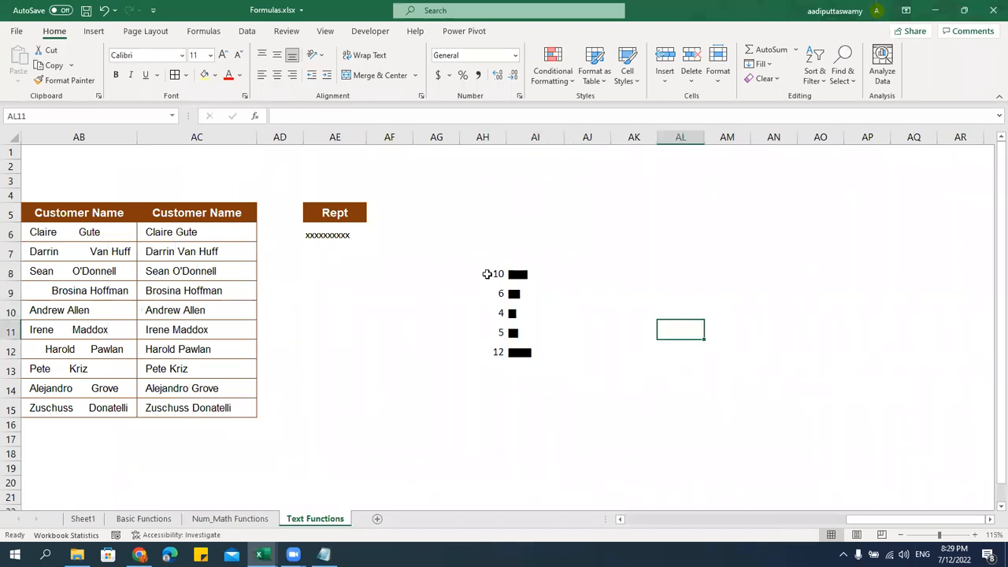
{"action": "left_click", "coordinate": [487, 274]}
{"action": "type", "text": "3"}
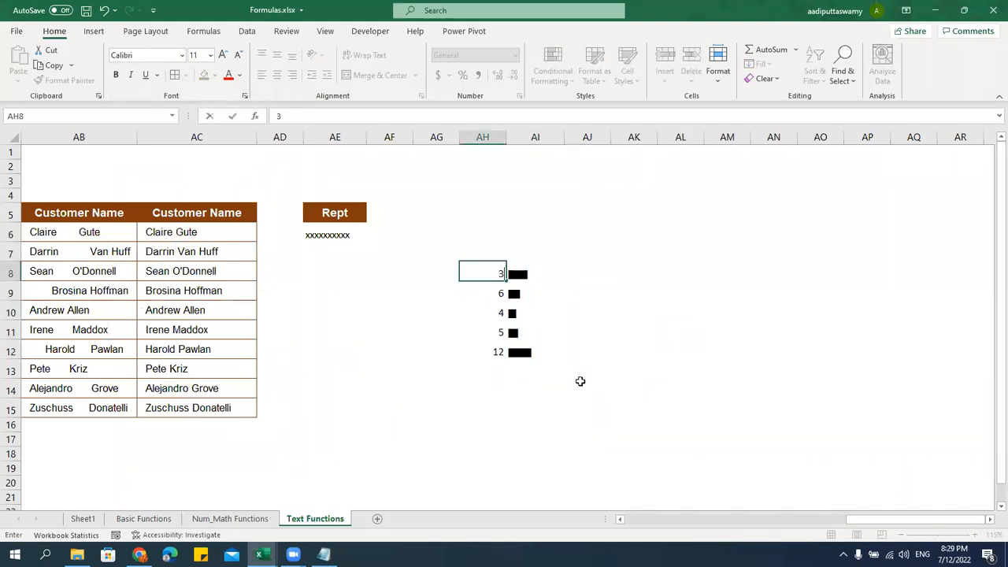
{"action": "type", "text": "5"}
{"action": "key", "text": "Return"}
{"action": "left_click", "coordinate": [477, 345]}
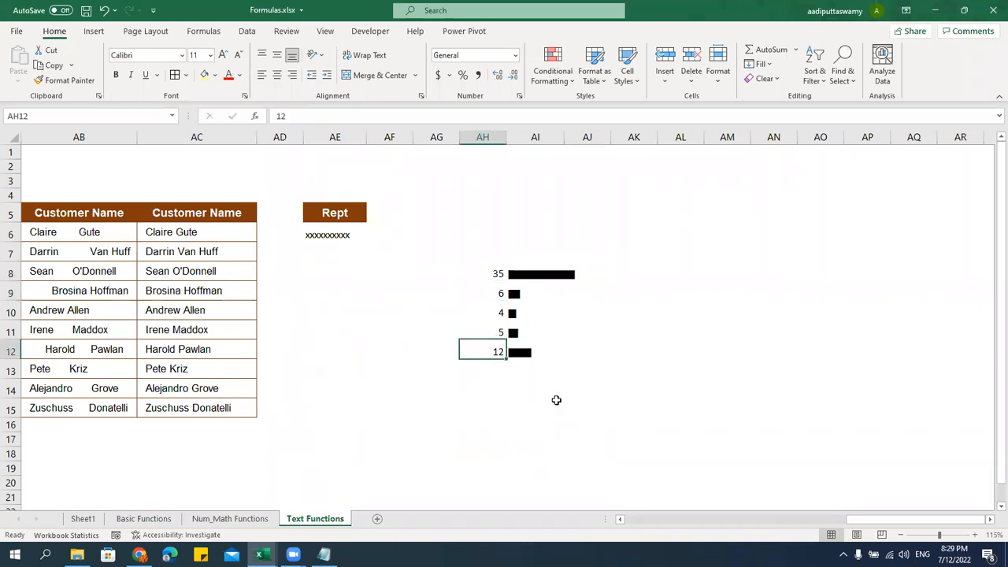
{"action": "type", "text": "45"}
{"action": "left_click", "coordinate": [690, 438]}
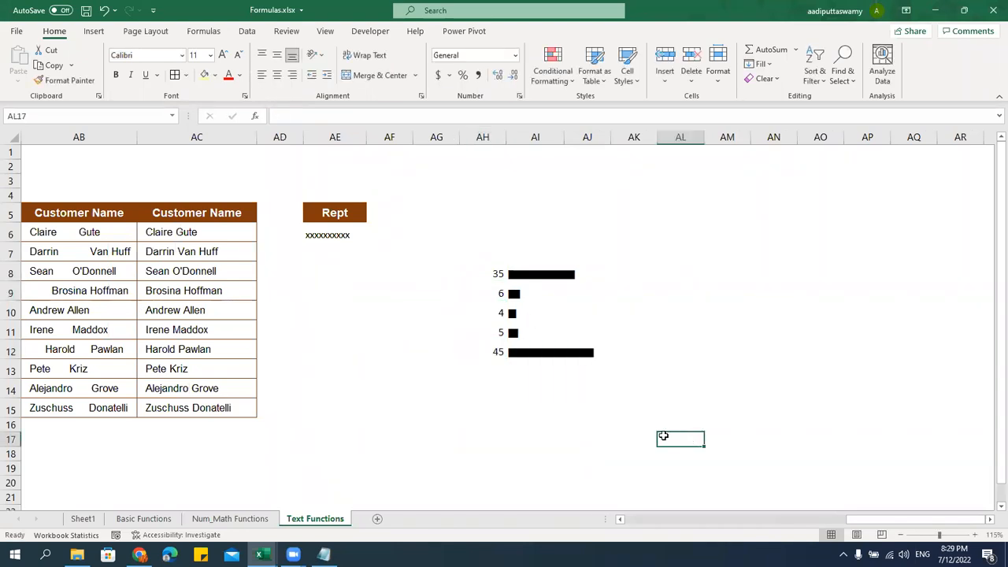
{"action": "left_click", "coordinate": [491, 290]}
{"action": "type", "text": "67"}
{"action": "left_click", "coordinate": [669, 367]}
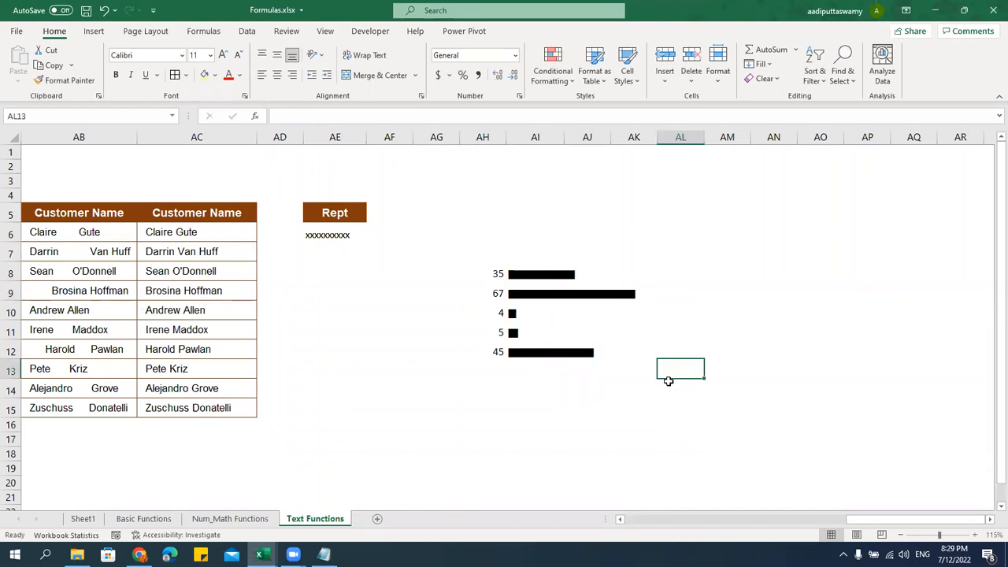
Recheck the REPT formula in AI9 and review the numbers beside their resized bars
{"action": "left_click", "coordinate": [486, 296]}
{"action": "double_click", "coordinate": [527, 293]}
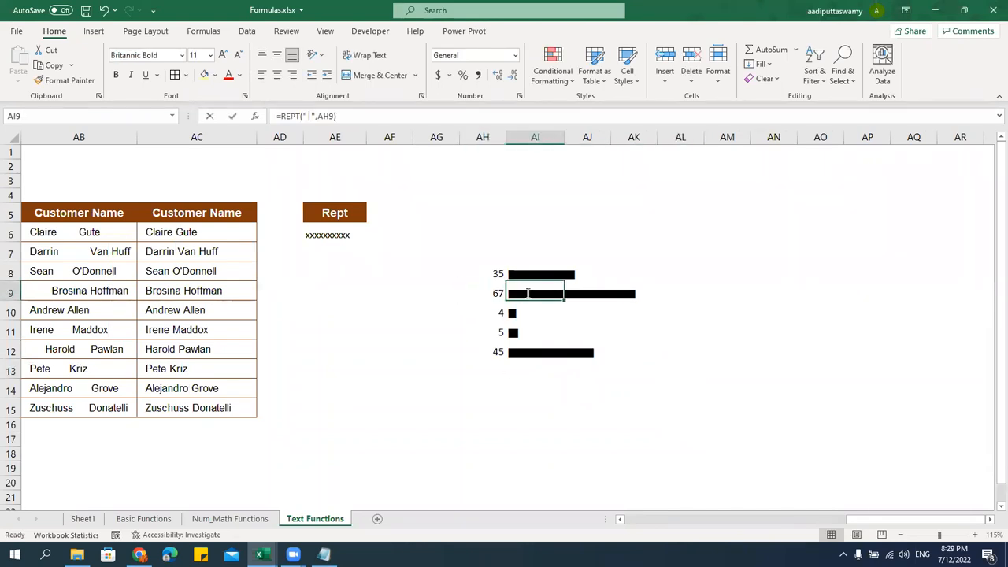
{"action": "left_click", "coordinate": [545, 293]}
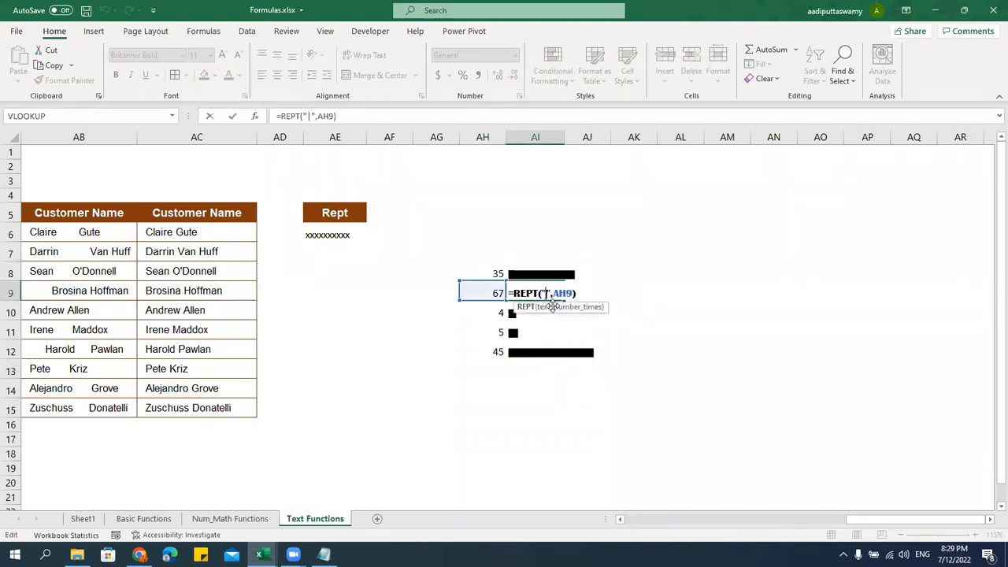
{"action": "key", "text": "Return"}
{"action": "left_click", "coordinate": [492, 298]}
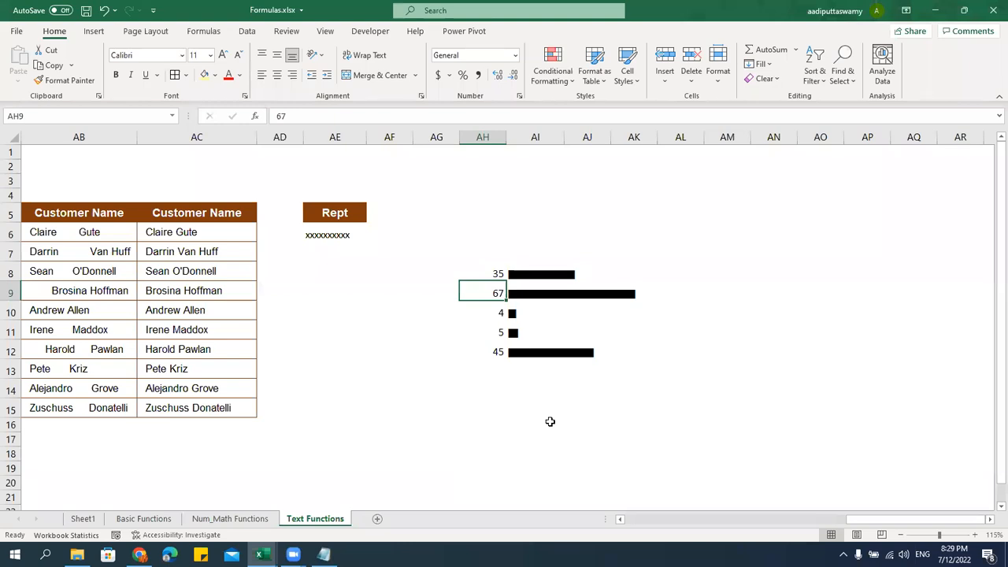
{"action": "left_click_drag", "start_coordinate": [486, 273], "coordinate": [658, 377]}
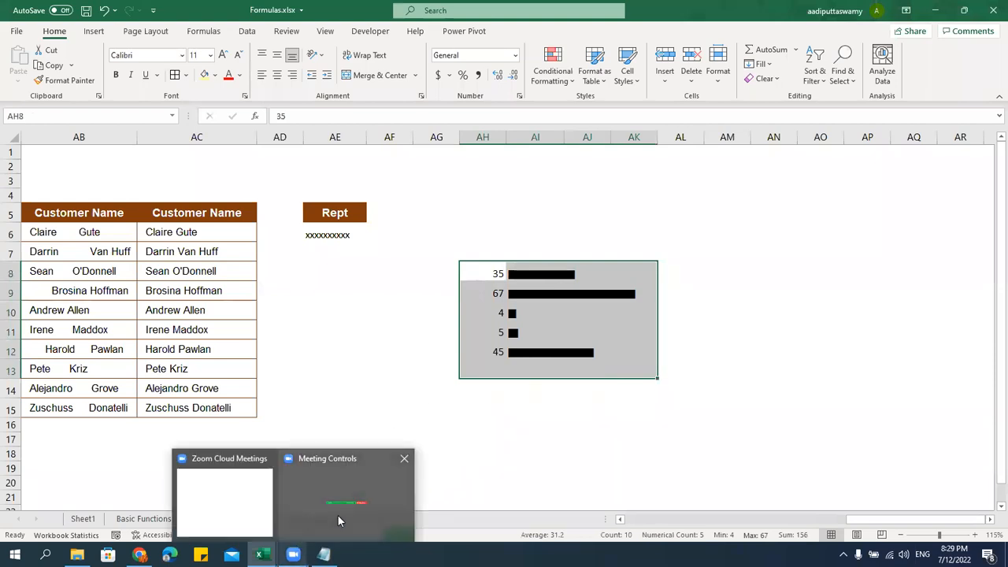
{"action": "left_click", "coordinate": [337, 385]}
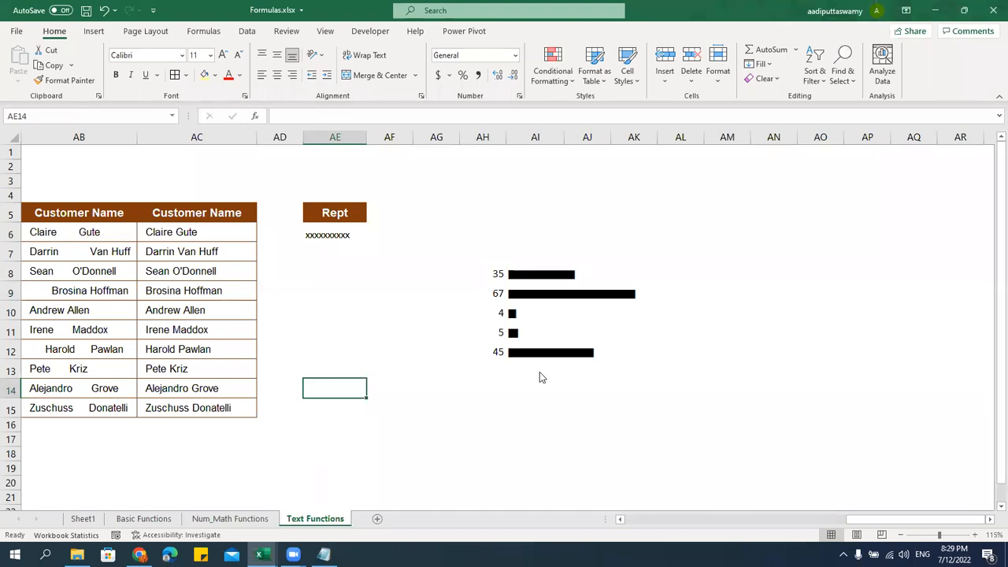
{"action": "key", "text": "ctrl+n"}
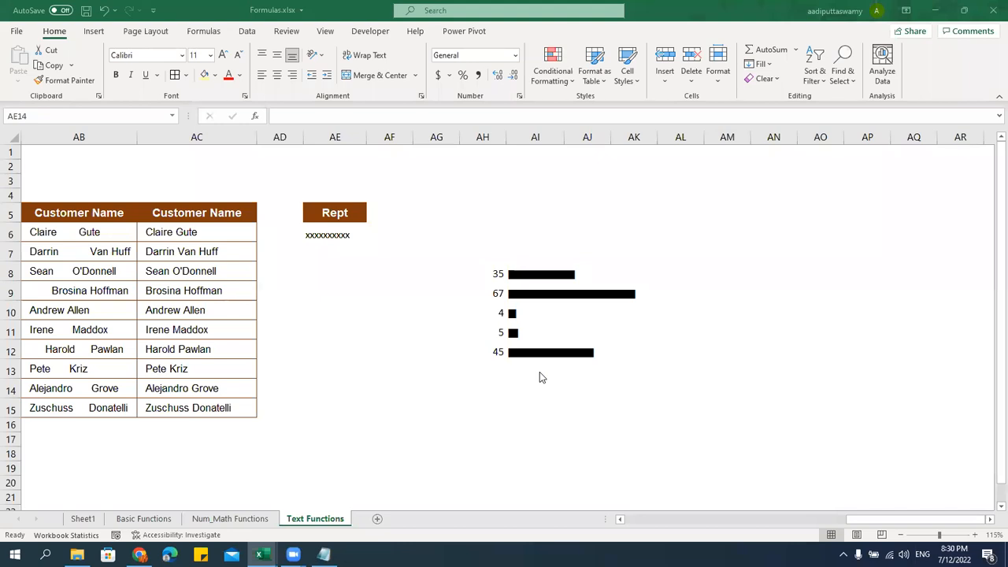
{"action": "left_click", "coordinate": [604, 339]}
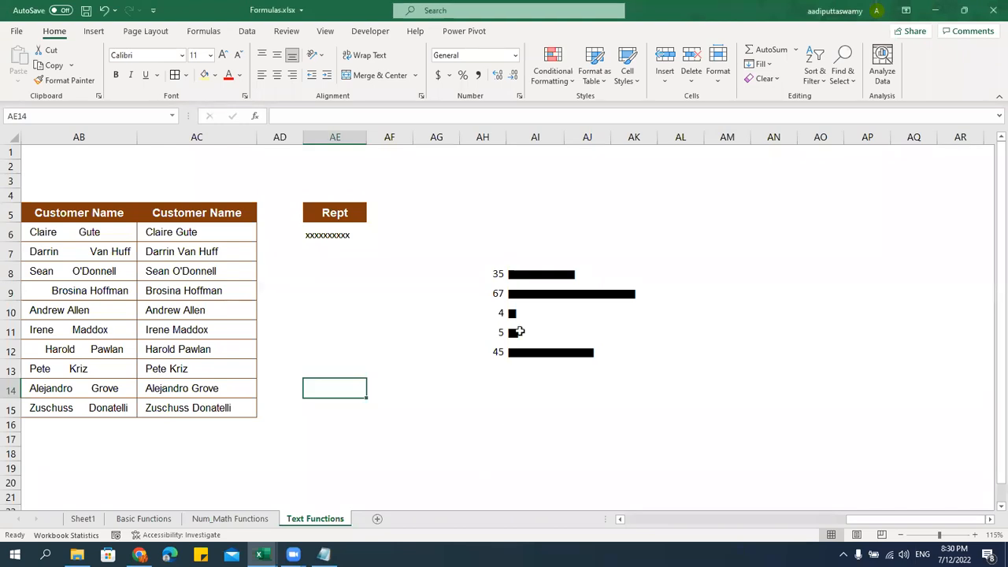
{"action": "left_click", "coordinate": [519, 331]}
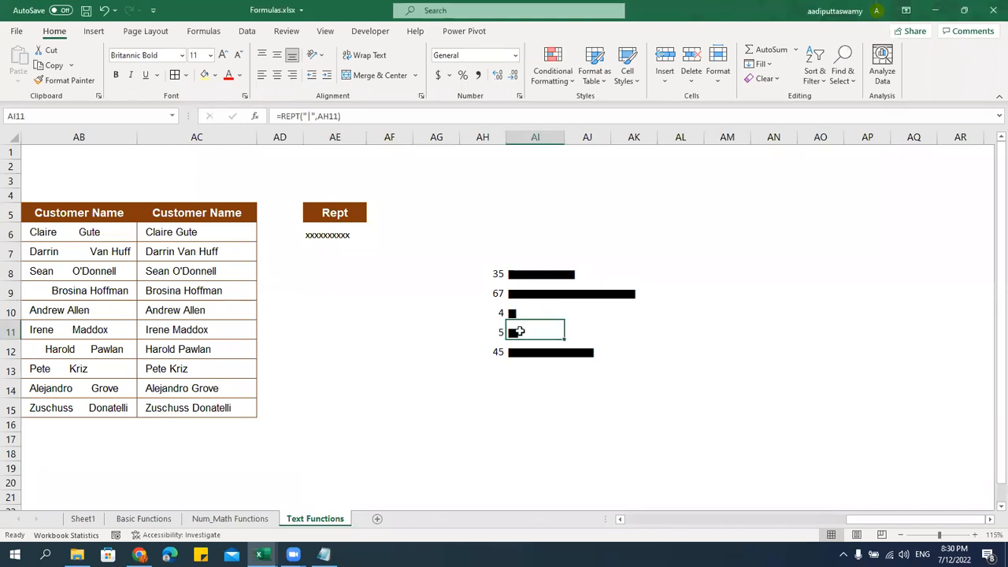
{"action": "left_click", "coordinate": [517, 386]}
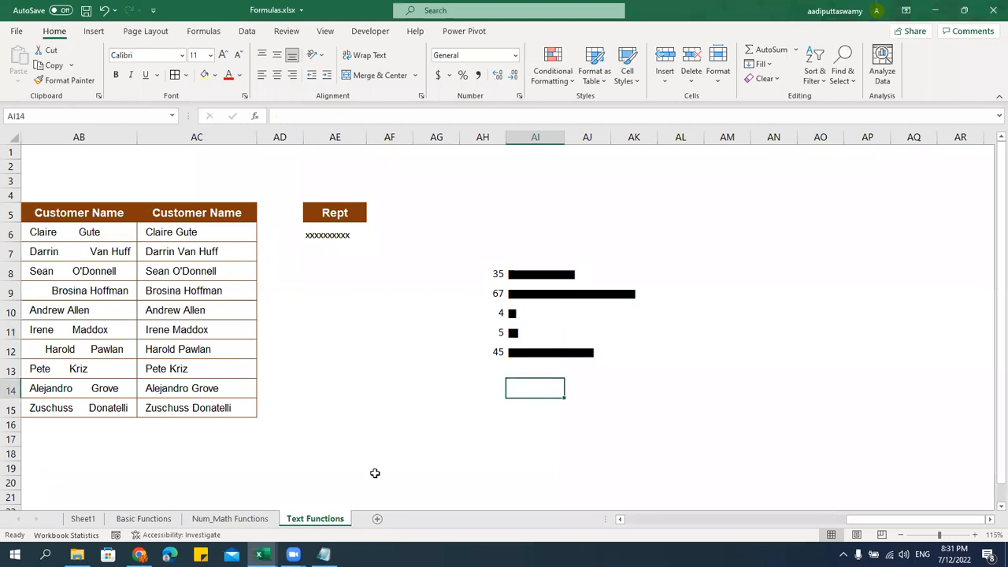
Add a new worksheet and rename it Date Functions
{"action": "left_click", "coordinate": [377, 523]}
{"action": "double_click", "coordinate": [372, 518]}
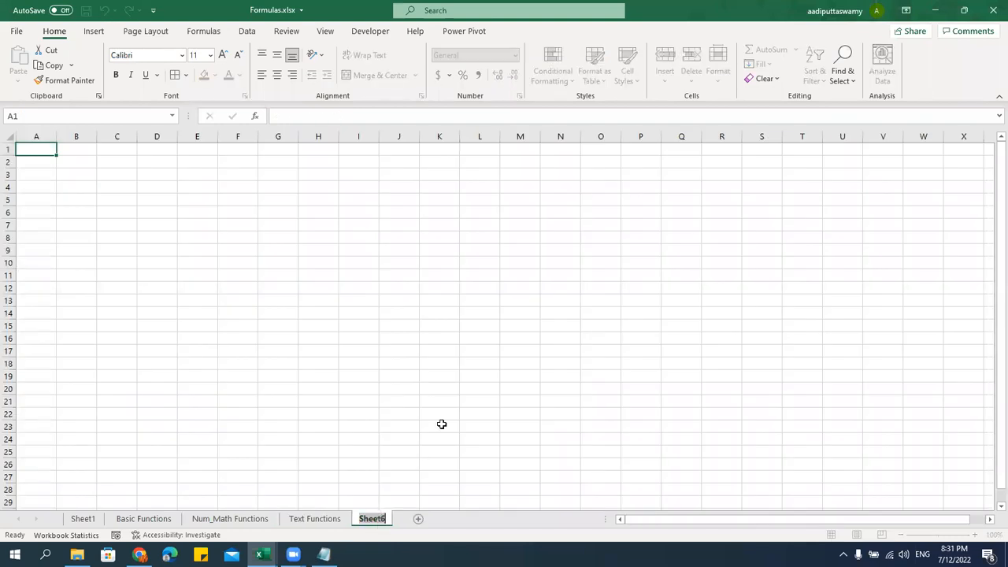
{"action": "type", "text": "Date Functions"}
{"action": "key", "text": "Return"}
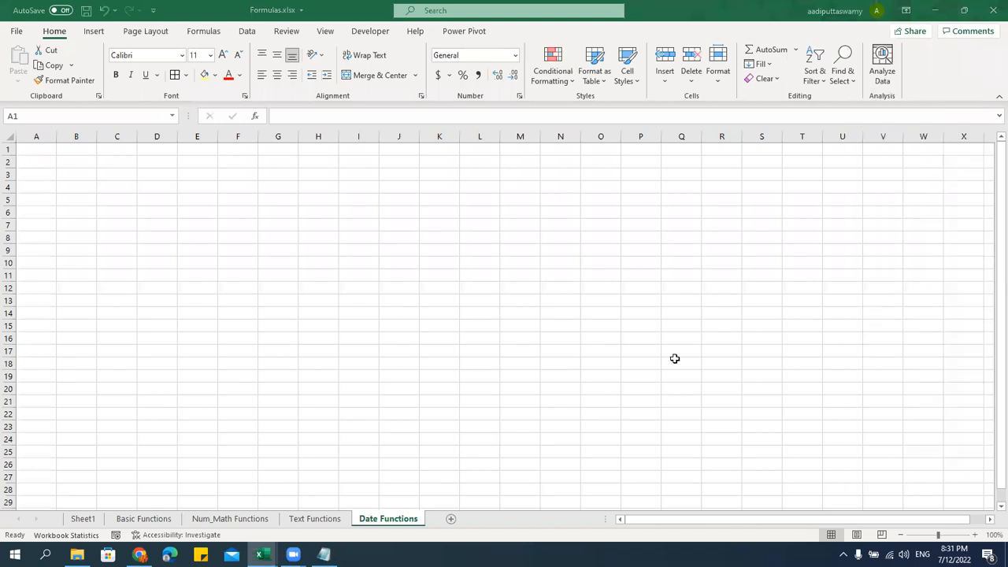
Save the workbook with Ctrl+S
{"action": "left_click", "coordinate": [381, 312]}
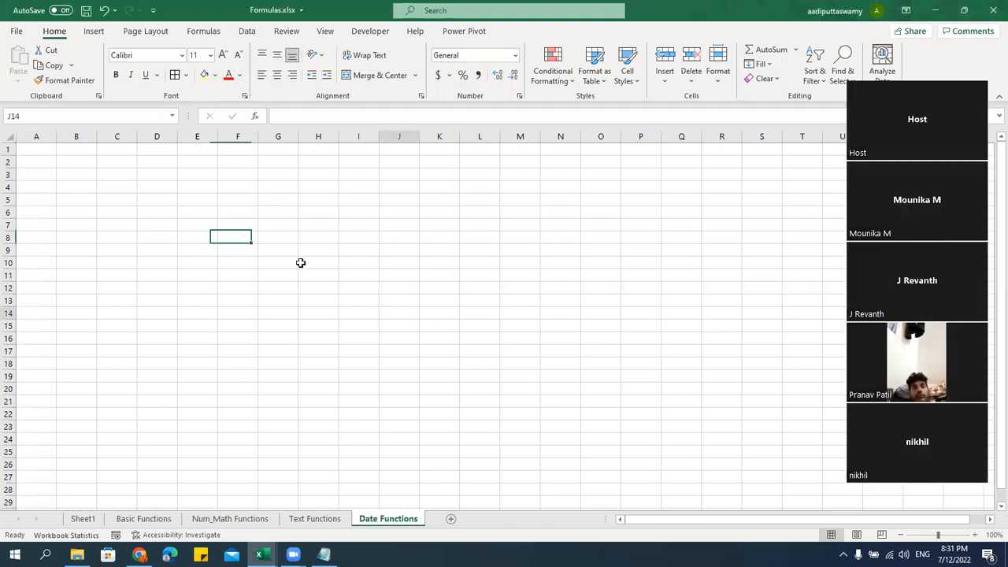
{"action": "left_click", "coordinate": [297, 270]}
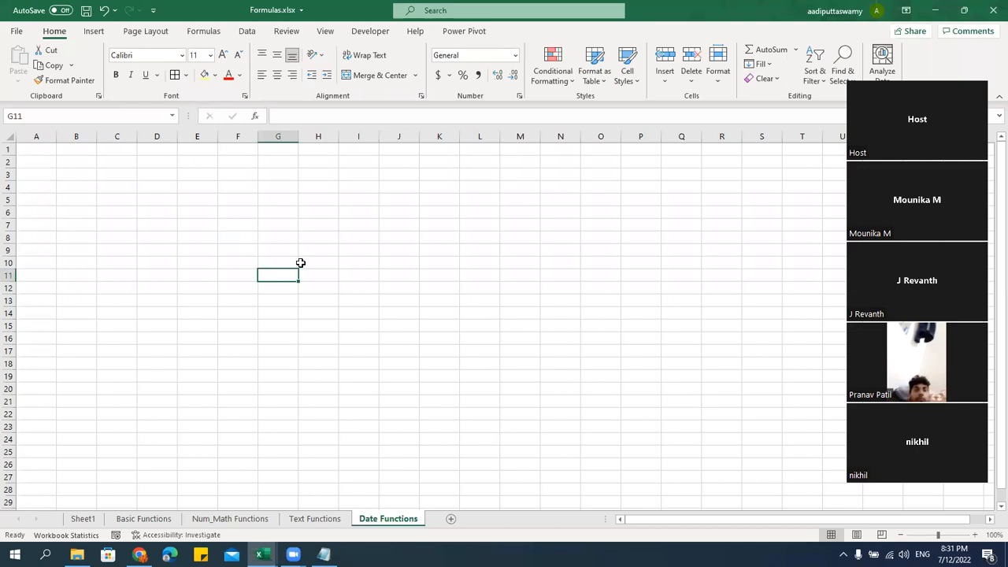
{"action": "left_click", "coordinate": [182, 224]}
{"action": "key", "text": "ctrl+s"}
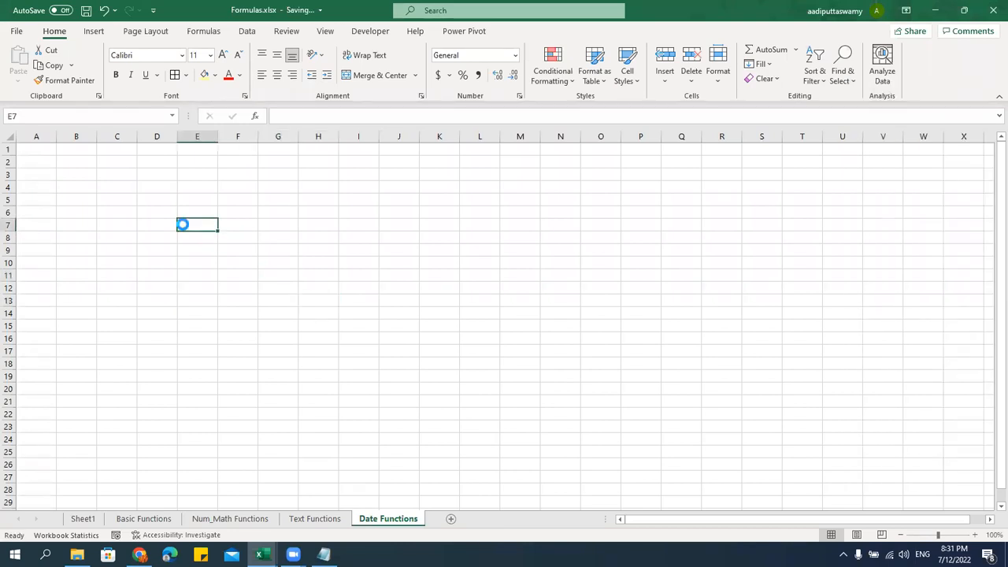
{"action": "left_click", "coordinate": [191, 274]}
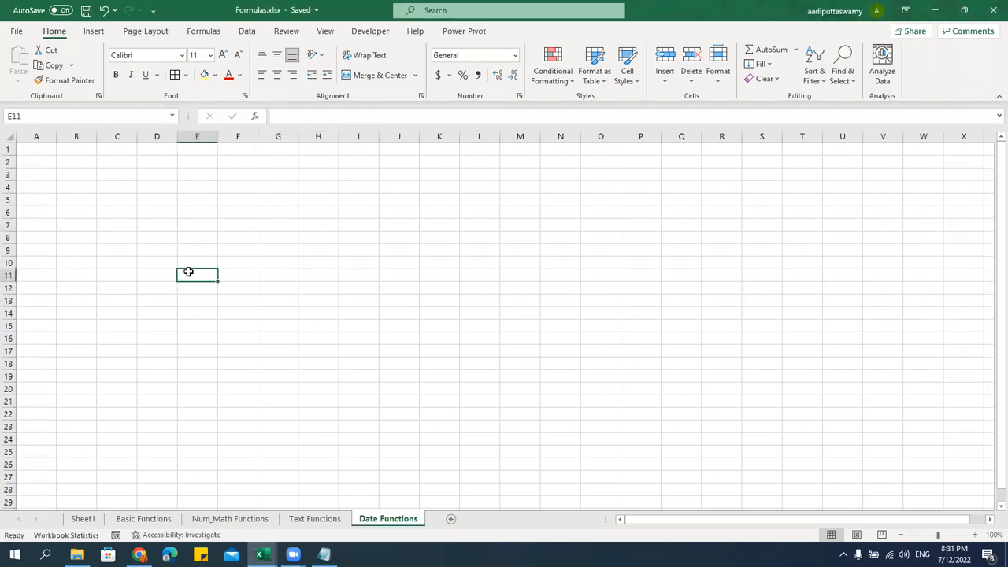
In Notepad, type the lines - TODAY, - NOW and - DAY under the Date Functions heading
{"action": "left_click", "coordinate": [324, 554]}
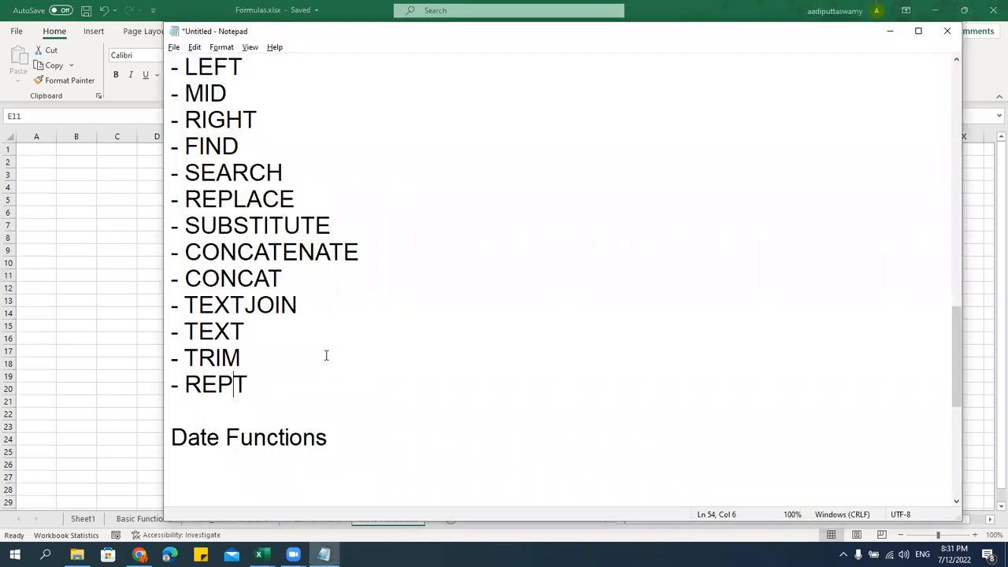
{"action": "left_click", "coordinate": [369, 205]}
{"action": "left_click", "coordinate": [354, 221]}
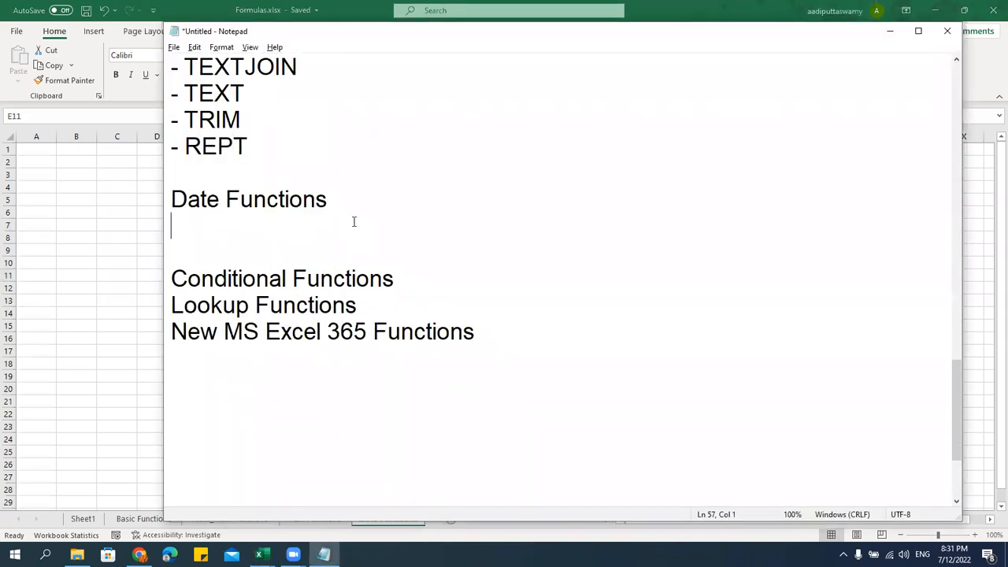
{"action": "type", "text": "- Today"}
{"action": "key", "text": "BackSpace"}
Add the lines - MONTH, - YEAR and - DATE, fixing the YEAR typo
{"action": "key", "text": "BackSpace"}
{"action": "key", "text": "BackSpace"}
{"action": "key", "text": "BackSpace"}
{"action": "type", "text": "ODAY"}
{"action": "key", "text": "Return"}
{"action": "type", "text": "- NOW"}
{"action": "key", "text": "Return"}
{"action": "type", "text": "- DAY"}
{"action": "key", "text": "Return"}
{"action": "type", "text": "- MONTH"}
{"action": "key", "text": "Return"}
{"action": "type", "text": "- YAER"}
{"action": "key", "text": "Return"}
{"action": "key", "text": "BackSpace"}
{"action": "key", "text": "BackSpace"}
{"action": "key", "text": "BackSpace"}
{"action": "key", "text": "BackSpace"}
{"action": "type", "text": "EAR"}
{"action": "key", "text": "Return"}
{"action": "type", "text": "- DATE"}
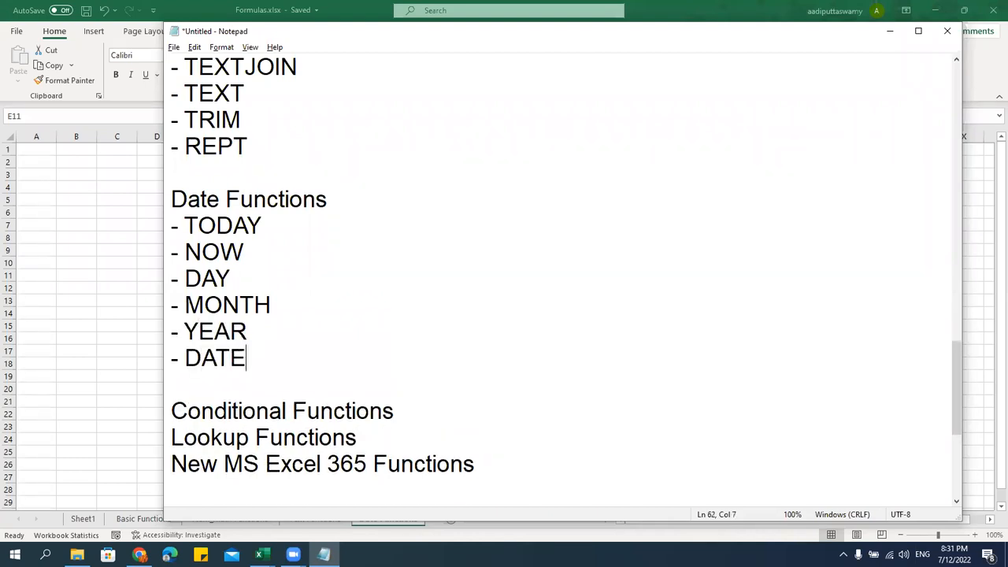
Enter =TODAY() in D5 and widen column D to fit the date
{"action": "left_click", "coordinate": [110, 265]}
{"action": "left_click", "coordinate": [162, 252]}
{"action": "scroll", "coordinate": [285, 323], "scroll_direction": "up", "scroll_amount": 3, "text": "ctrl"}
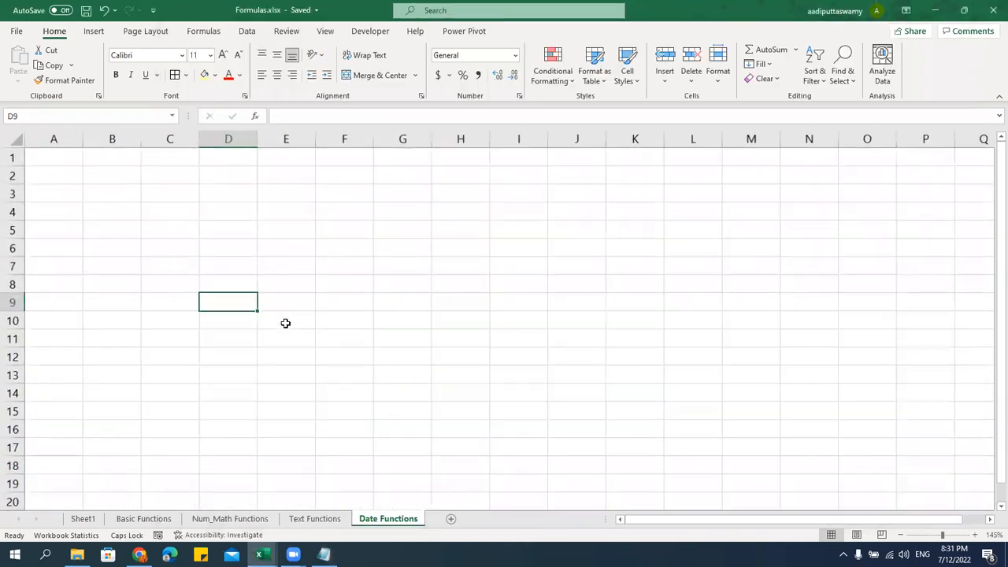
{"action": "scroll", "coordinate": [285, 323], "scroll_direction": "down", "scroll_amount": 1, "text": "ctrl"}
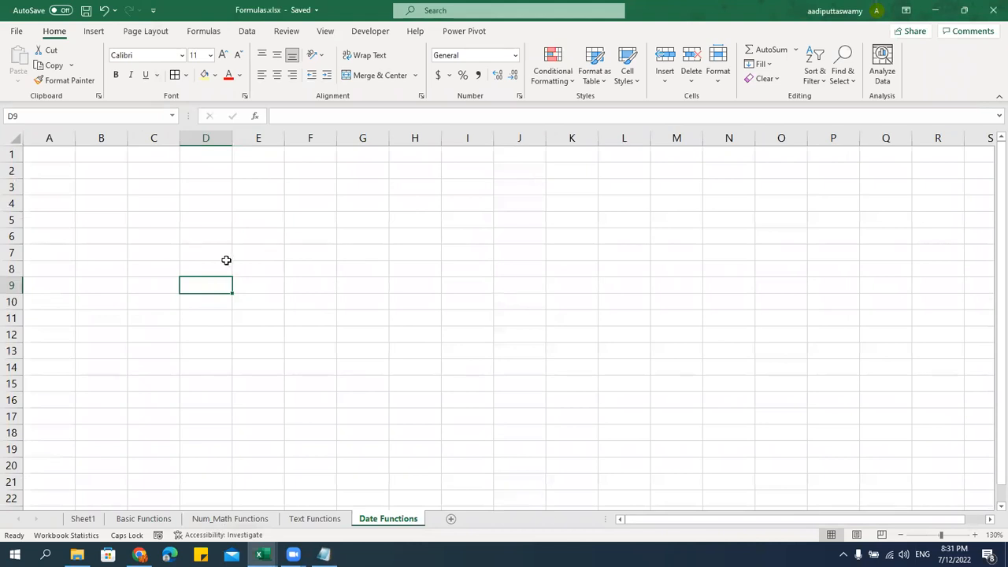
{"action": "left_click", "coordinate": [201, 223]}
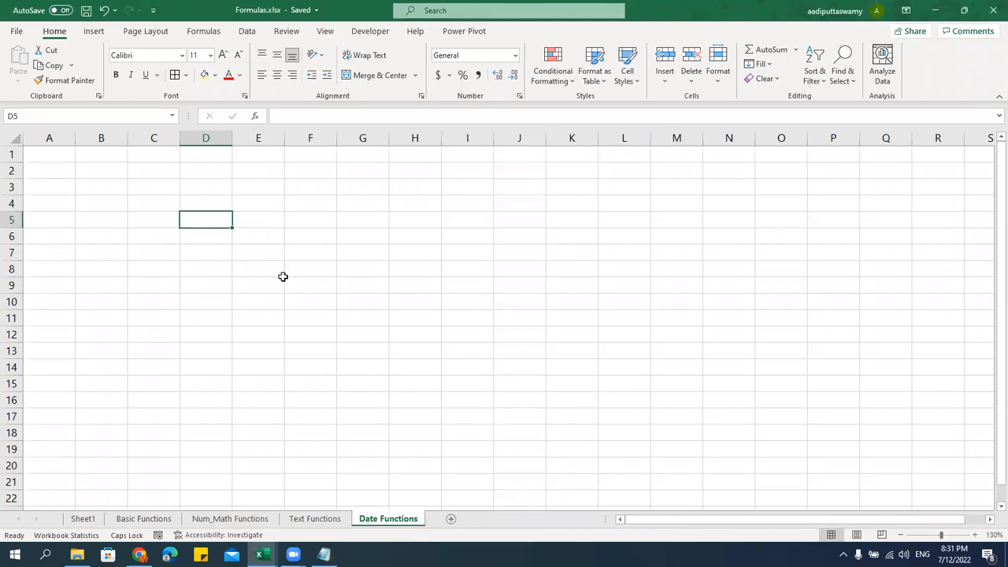
{"action": "type", "text": "=I"}
{"action": "key", "text": "BackSpace"}
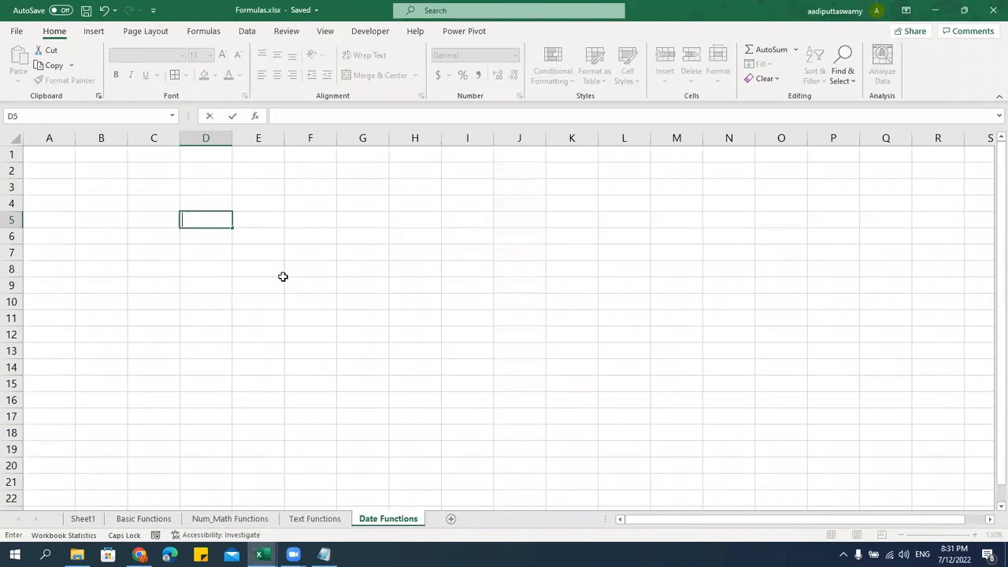
{"action": "type", "text": "TODAY()"}
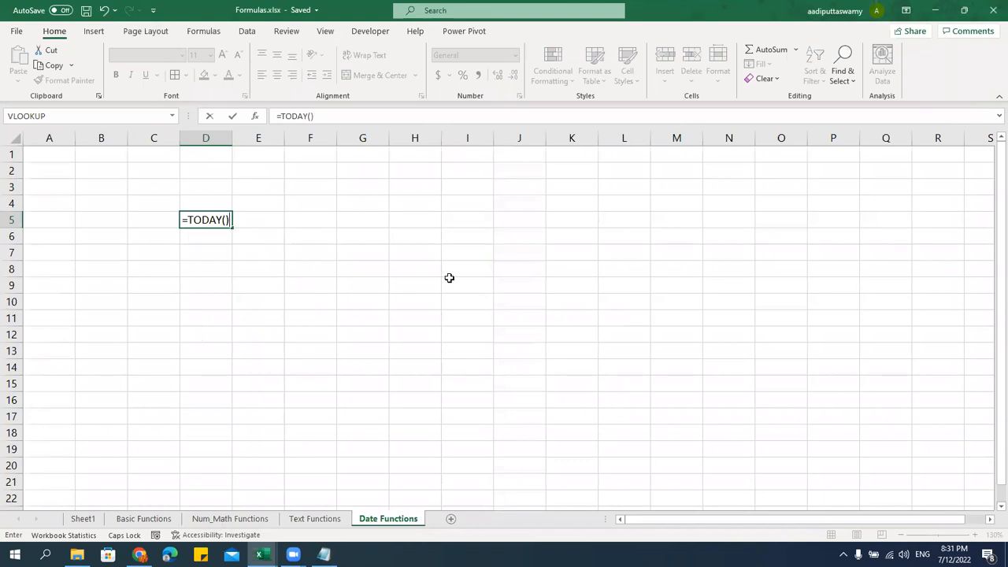
{"action": "key", "text": "Return"}
{"action": "left_click_drag", "start_coordinate": [243, 137], "coordinate": [254, 141]}
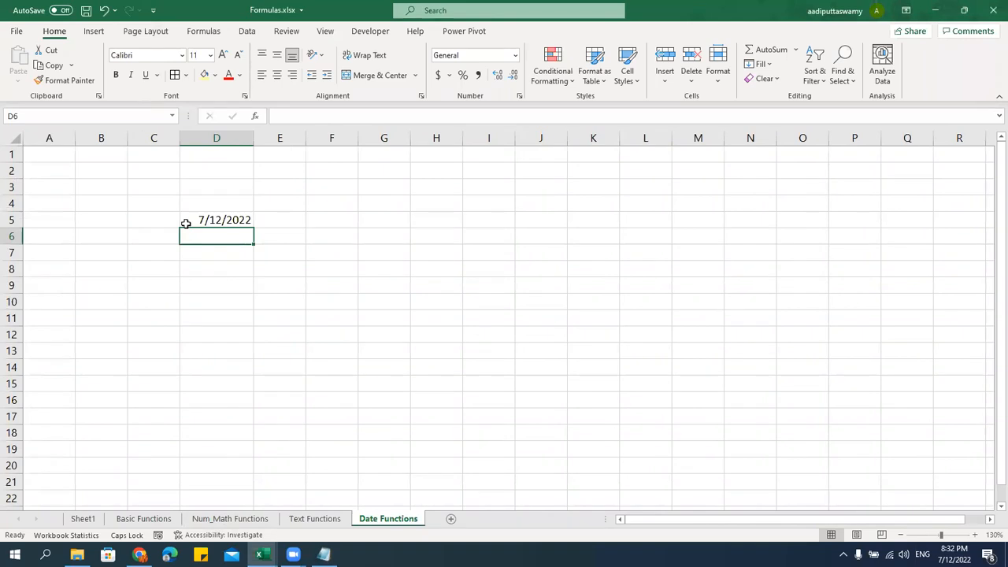
Type the heading TODAY in D4
{"action": "left_click", "coordinate": [210, 204]}
{"action": "type", "text": "tO"}
{"action": "key", "text": "BackSpace"}
{"action": "key", "text": "BackSpace"}
{"action": "key", "text": "Caps_Lock"}
{"action": "type", "text": "toa"}
{"action": "key", "text": "BackSpace"}
{"action": "key", "text": "BackSpace"}
{"action": "key", "text": "BackSpace"}
{"action": "key", "text": "Caps_Lock"}
{"action": "type", "text": "TODAY"}
{"action": "key", "text": "Return"}
Add the heading NOW in F4 and enter =NOW() in F5
{"action": "key", "text": "Up"}
{"action": "key", "text": "Right"}
{"action": "key", "text": "Right"}
{"action": "type", "text": "NOW"}
{"action": "key", "text": "Return"}
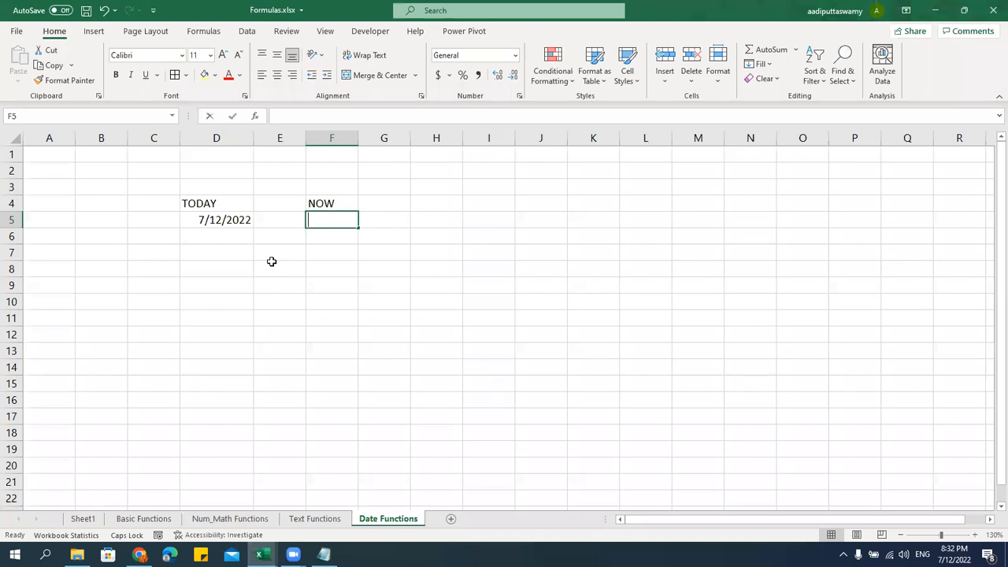
{"action": "type", "text": "=NOW()"}
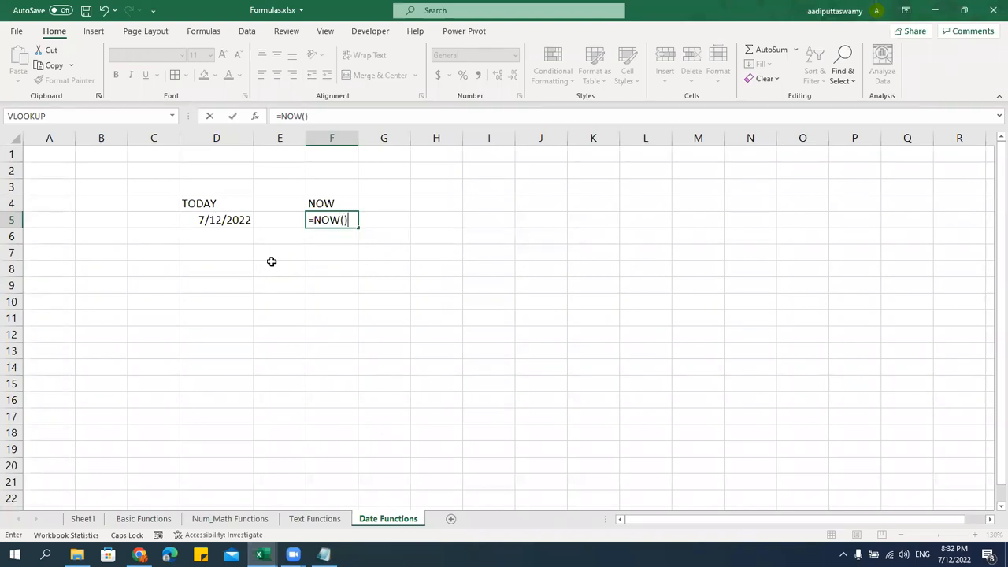
{"action": "key", "text": "Return"}
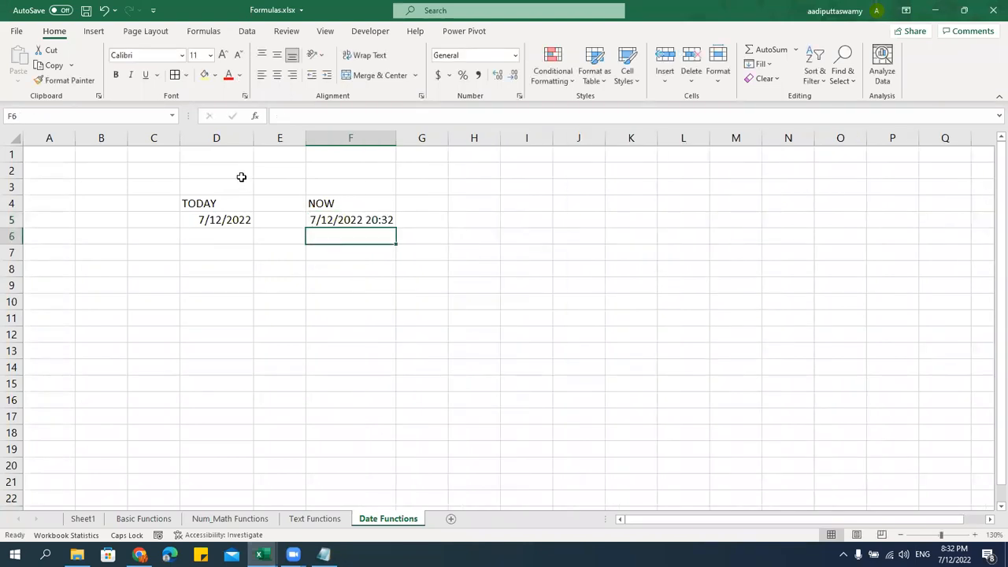
{"action": "left_click", "coordinate": [382, 220]}
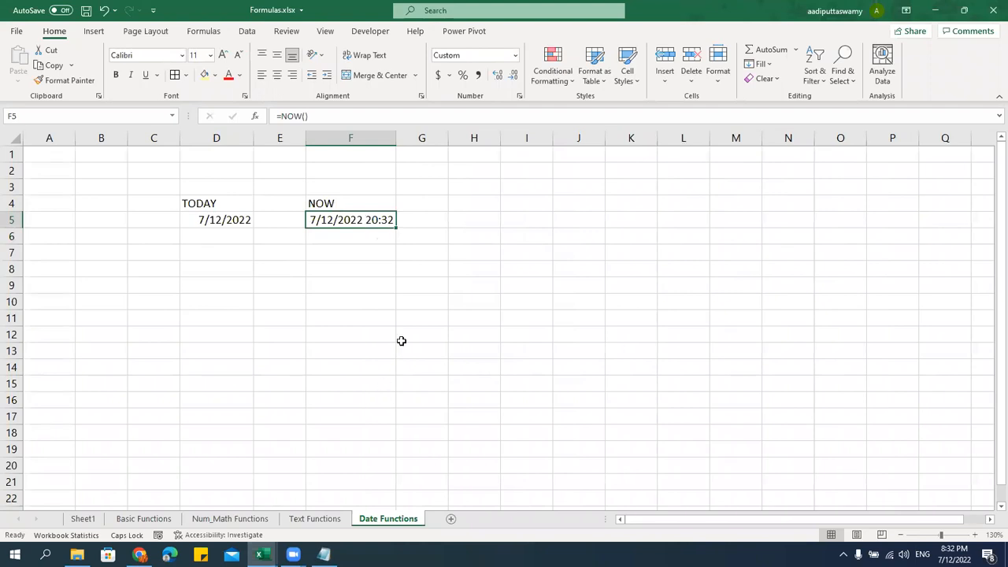
Format F5's NOW result with the 1:30:55 PM time format
{"action": "key", "text": "ctrl+1"}
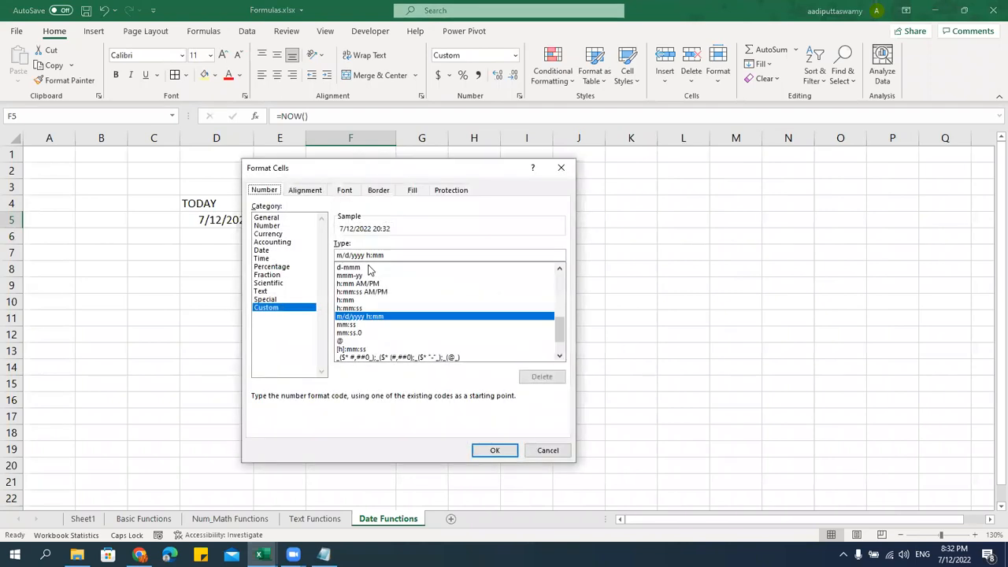
{"action": "left_click", "coordinate": [274, 250]}
{"action": "left_click", "coordinate": [275, 258]}
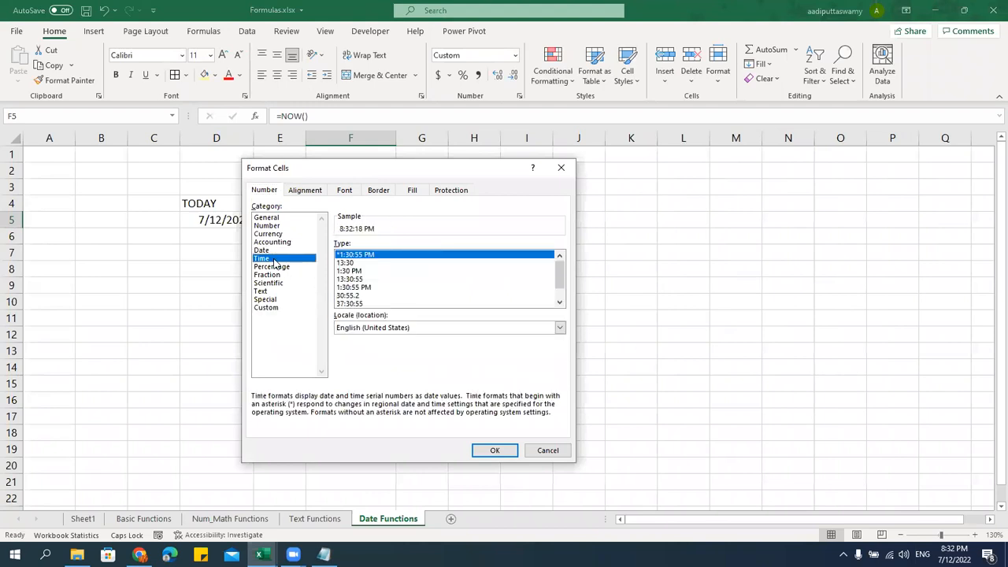
{"action": "left_click", "coordinate": [351, 263]}
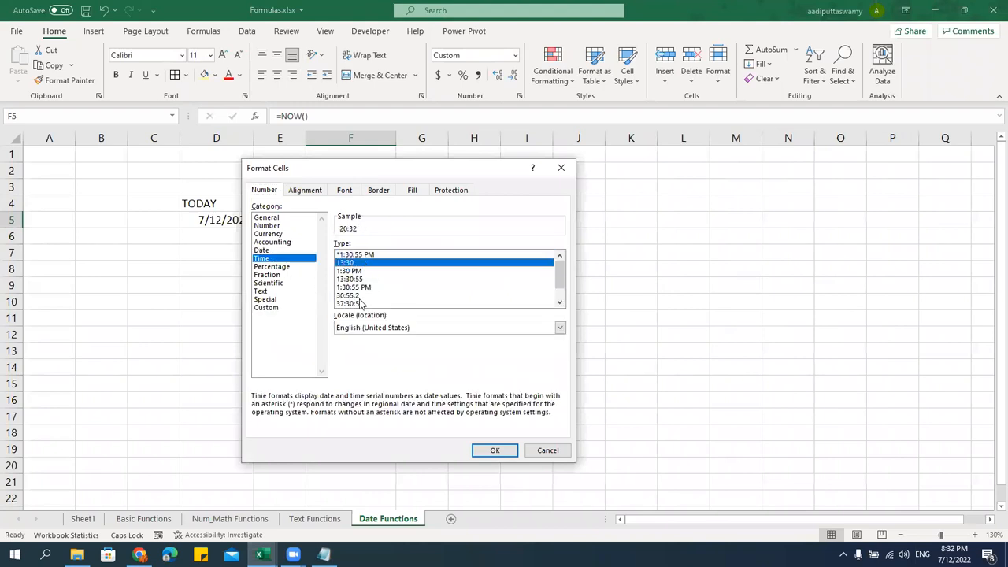
{"action": "left_click", "coordinate": [356, 287]}
{"action": "left_click", "coordinate": [493, 450]}
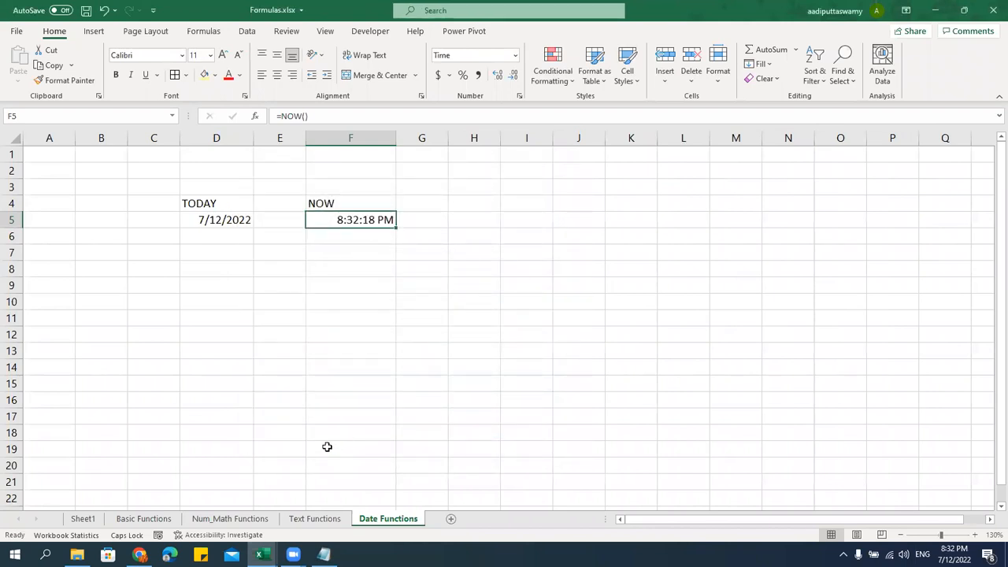
Format D5 with the March 14, 2012 long date style and widen column D
{"action": "left_click", "coordinate": [234, 220]}
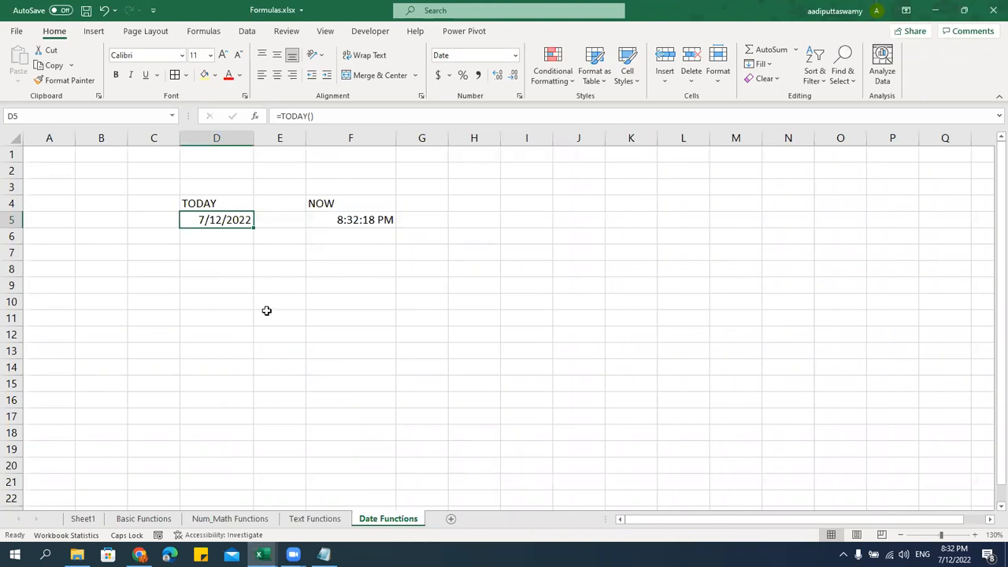
{"action": "key", "text": "ctrl+1"}
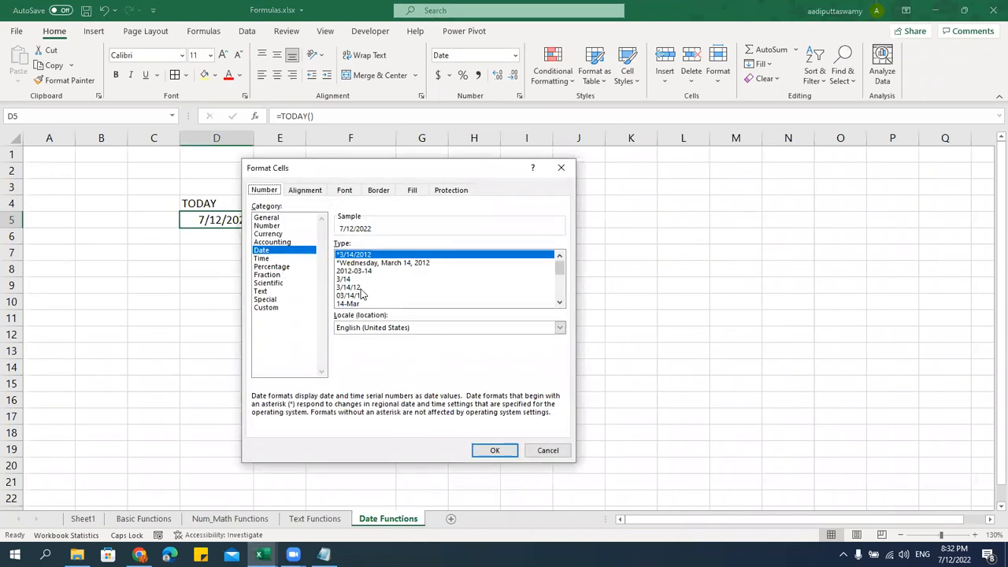
{"action": "left_click", "coordinate": [363, 297]}
{"action": "scroll", "coordinate": [370, 291], "scroll_direction": "down", "scroll_amount": 3}
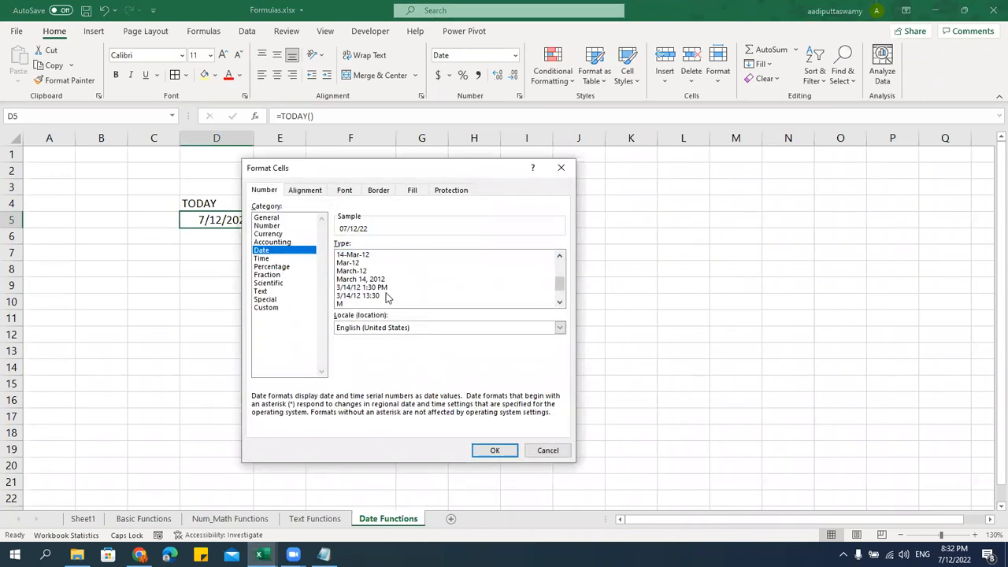
{"action": "left_click", "coordinate": [385, 282]}
{"action": "left_click", "coordinate": [495, 450]}
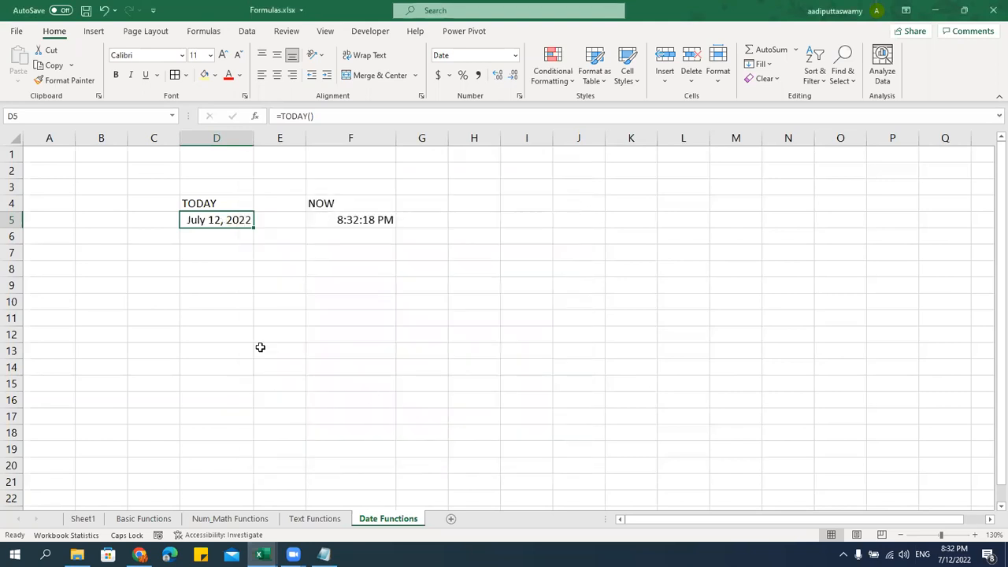
{"action": "left_click_drag", "start_coordinate": [259, 133], "coordinate": [262, 138]}
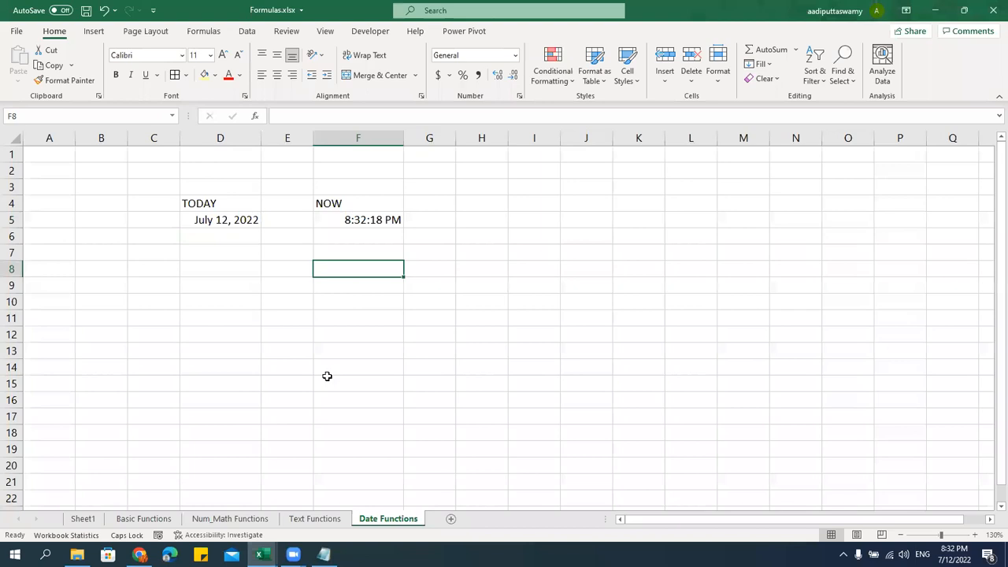
Back in the workbook, enter the labels Day, month and Year in C7:C9
{"action": "left_click", "coordinate": [324, 555]}
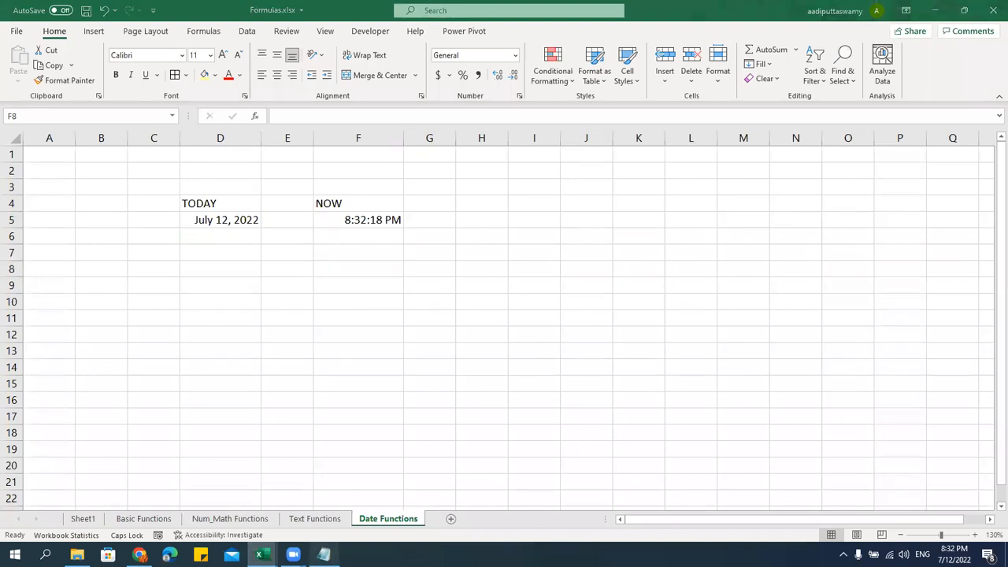
{"action": "key", "text": "alt+Tab"}
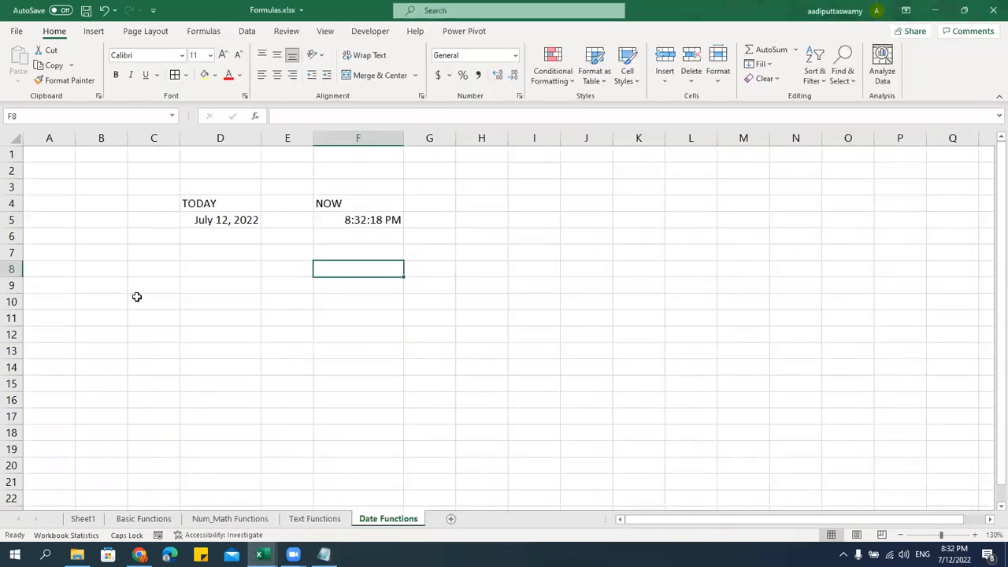
{"action": "left_click", "coordinate": [170, 254]}
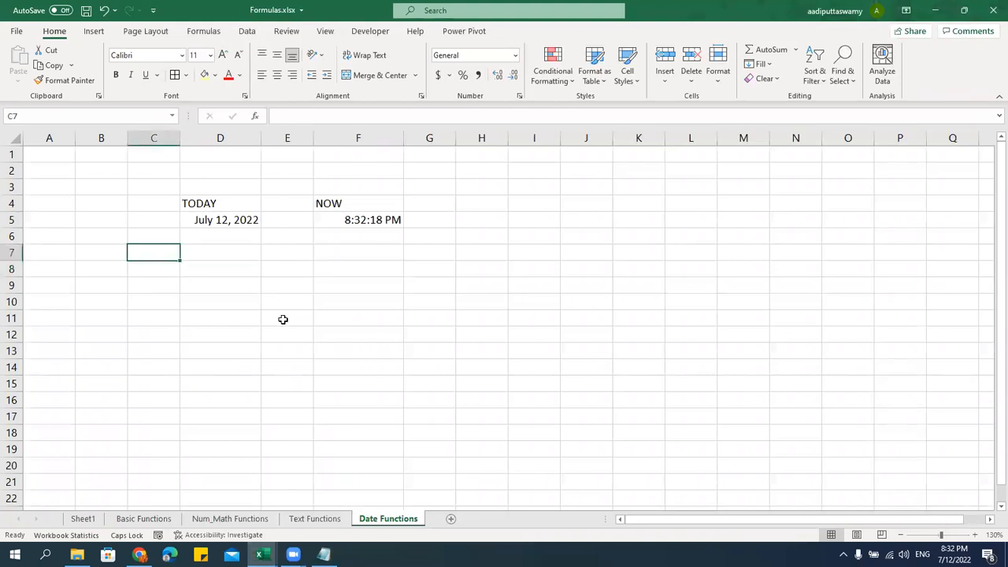
{"action": "type", "text": "Day"}
{"action": "key", "text": "Return"}
{"action": "type", "text": "month"}
{"action": "key", "text": "Return"}
{"action": "type", "text": "Yea"}
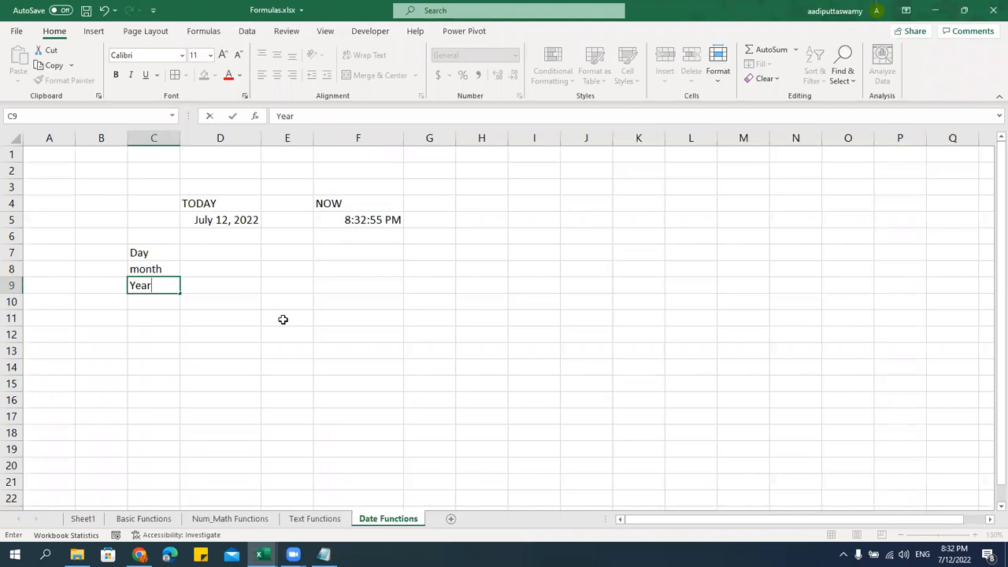
{"action": "type", "text": "r"}
{"action": "left_click", "coordinate": [283, 319]}
Capitalise the C8 label so it reads Month
{"action": "double_click", "coordinate": [140, 271]}
{"action": "left_click_drag", "start_coordinate": [129, 269], "coordinate": [140, 269]}
{"action": "type", "text": "M"}
{"action": "key", "text": "Return"}
Enter =DAY(D5) in D7 to extract the day, 12
{"action": "key", "text": "Up"}
{"action": "key", "text": "Up"}
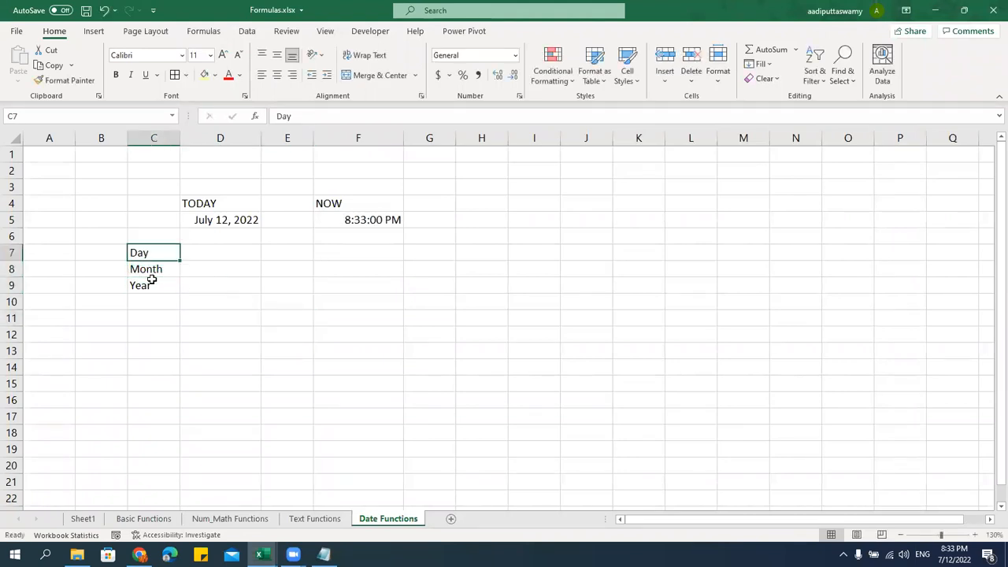
{"action": "key", "text": "Right"}
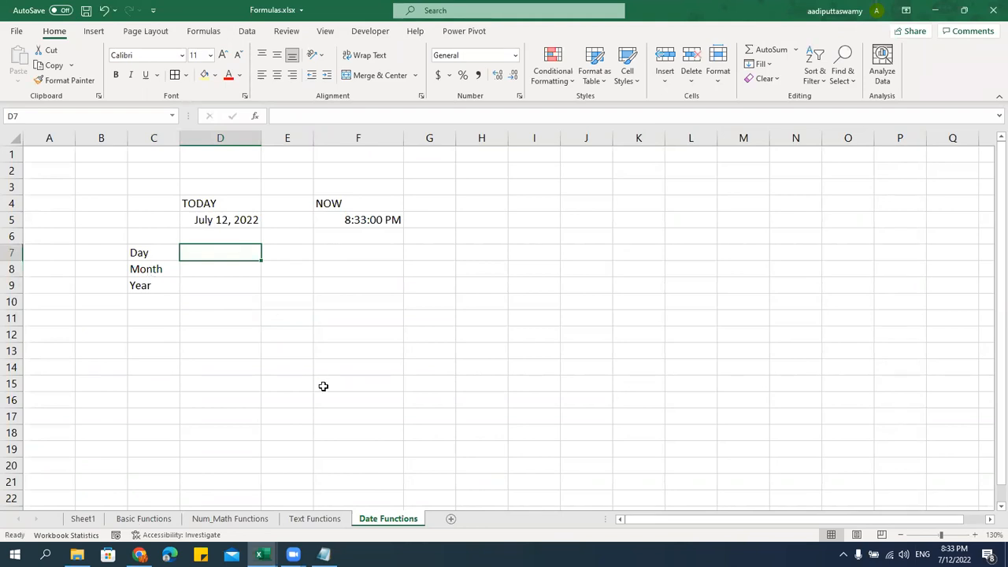
{"action": "type", "text": "=day"}
{"action": "key", "text": "Tab"}
{"action": "key", "text": "Up"}
{"action": "key", "text": "Up"}
{"action": "key", "text": "Return"}
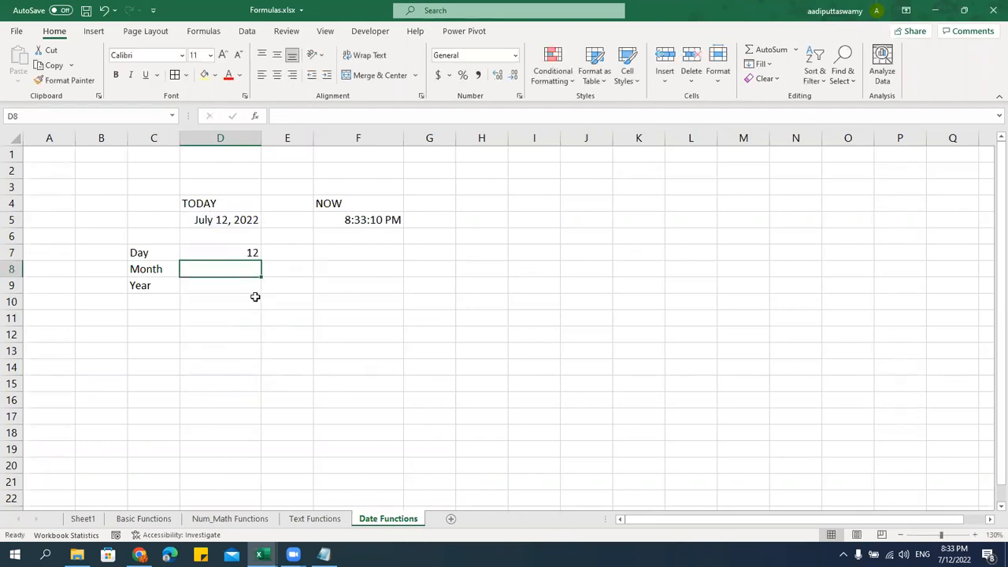
{"action": "key", "text": "Up"}
{"action": "key", "text": "Down"}
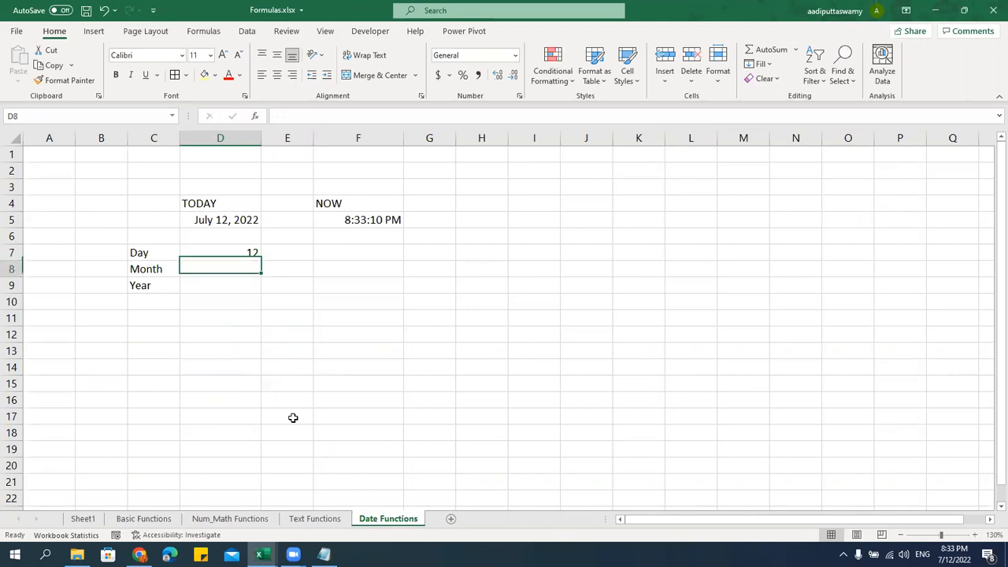
Enter =MONTH(D5) in D8 and =YEAR(D5) in D9, giving 7 and 2022
{"action": "type", "text": "=month"}
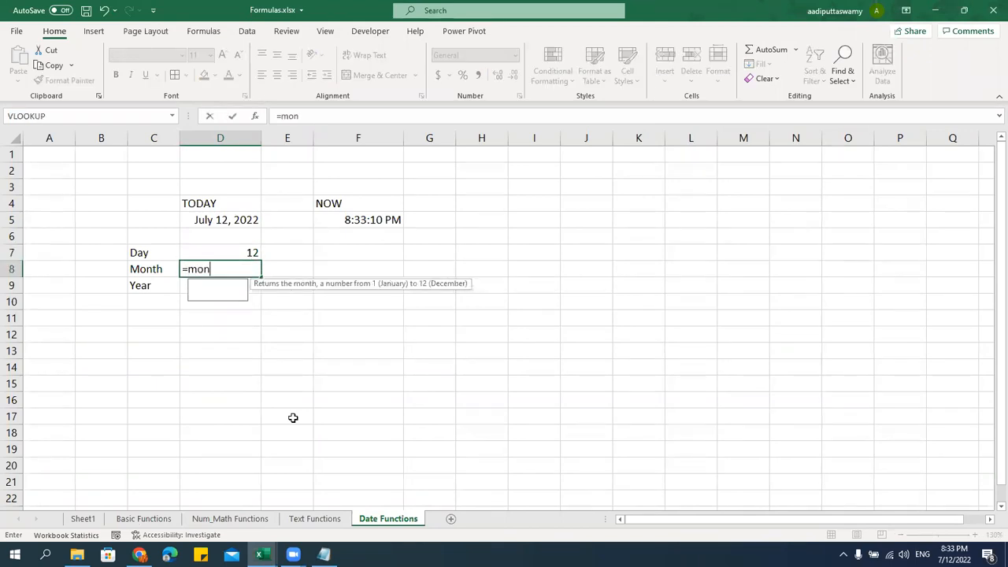
{"action": "key", "text": "Tab"}
{"action": "left_click", "coordinate": [239, 223]}
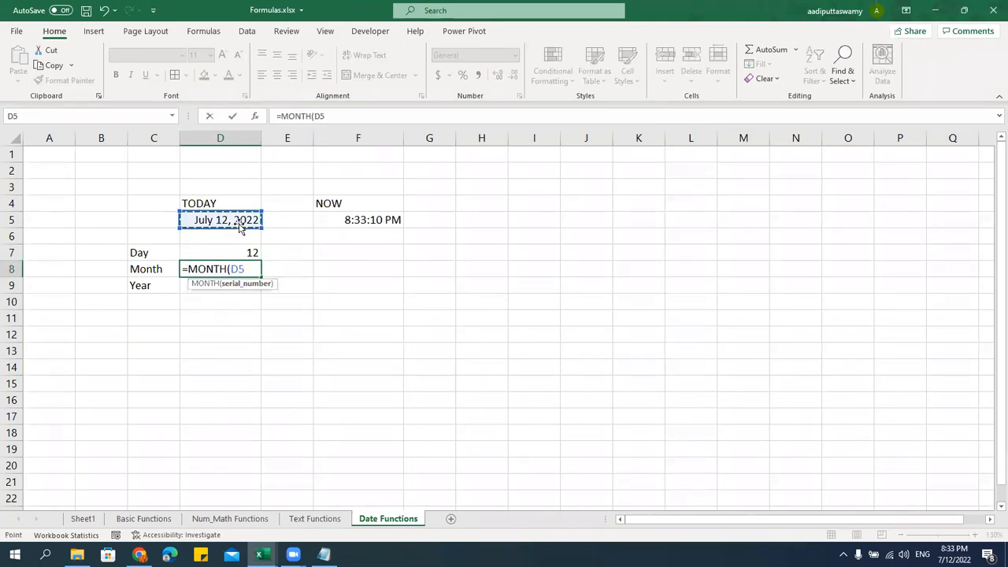
{"action": "key", "text": "Return"}
{"action": "left_click", "coordinate": [239, 222]}
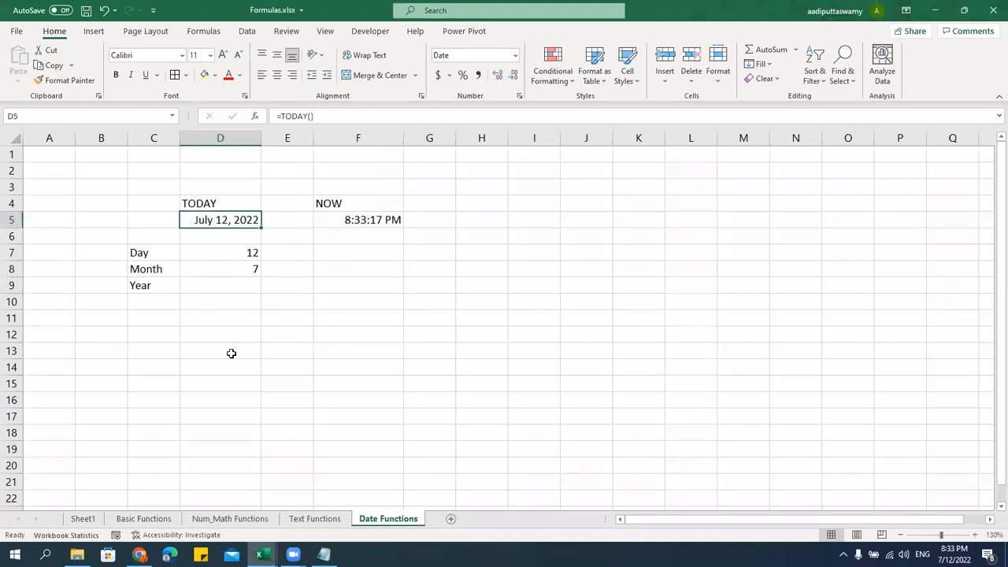
{"action": "left_click", "coordinate": [228, 286]}
{"action": "type", "text": "=year"}
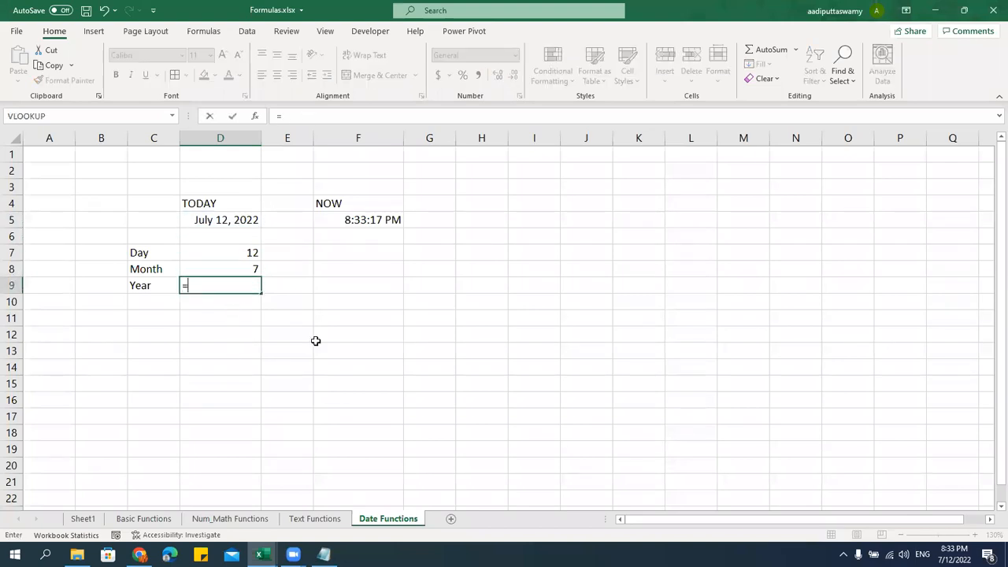
{"action": "key", "text": "Tab"}
{"action": "key", "text": "Up"}
{"action": "key", "text": "Up"}
{"action": "key", "text": "Up"}
{"action": "key", "text": "Up"}
{"action": "type", "text": ")"}
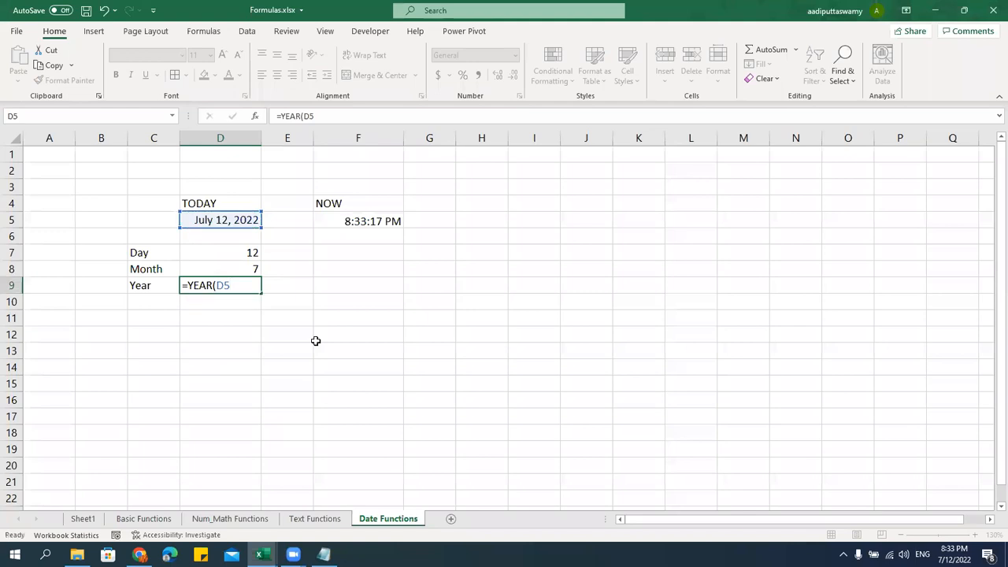
{"action": "key", "text": "Return"}
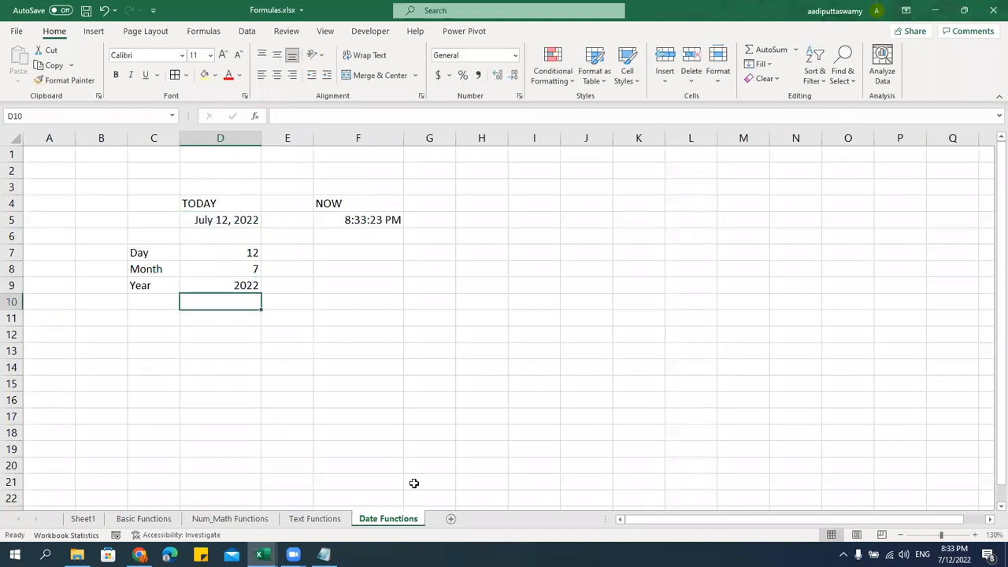
Check the DAY, MONTH and YEAR formulas and their results in D7:D9
{"action": "left_click", "coordinate": [238, 250]}
{"action": "left_click", "coordinate": [240, 268]}
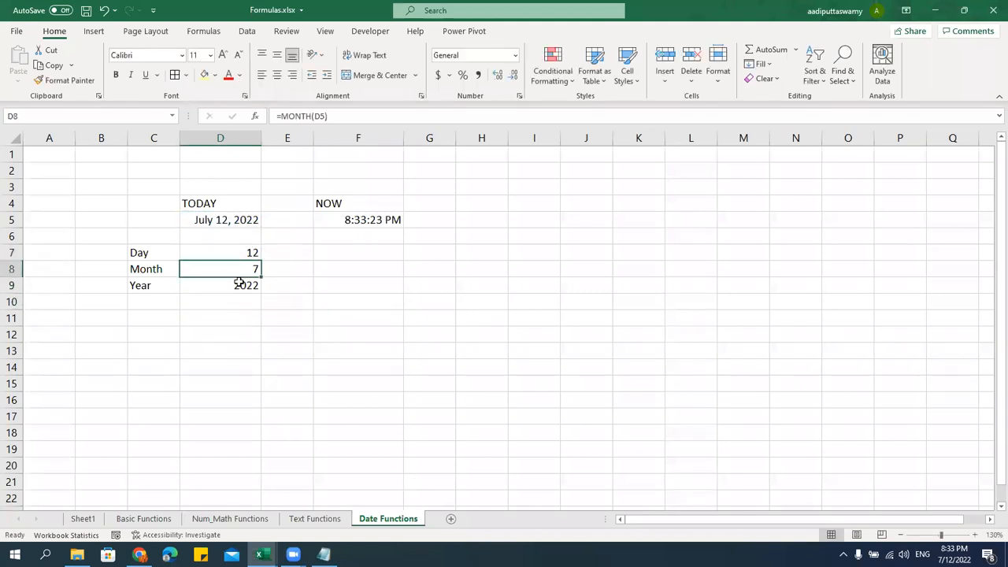
{"action": "left_click", "coordinate": [239, 285]}
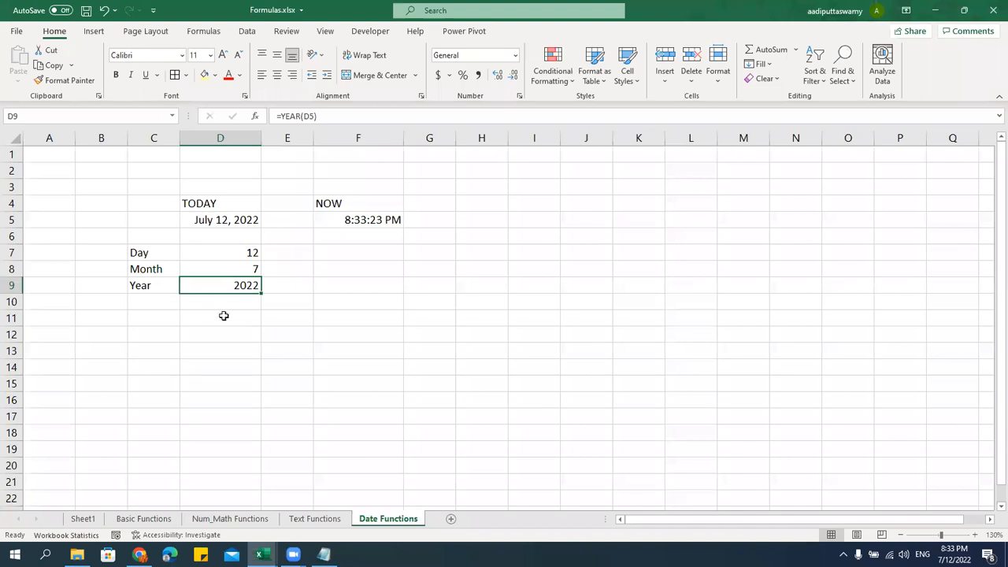
{"action": "left_click", "coordinate": [216, 251]}
{"action": "left_click", "coordinate": [219, 269]}
Add the label Date in C11, below the Year row
{"action": "left_click", "coordinate": [227, 285]}
{"action": "left_click", "coordinate": [169, 319]}
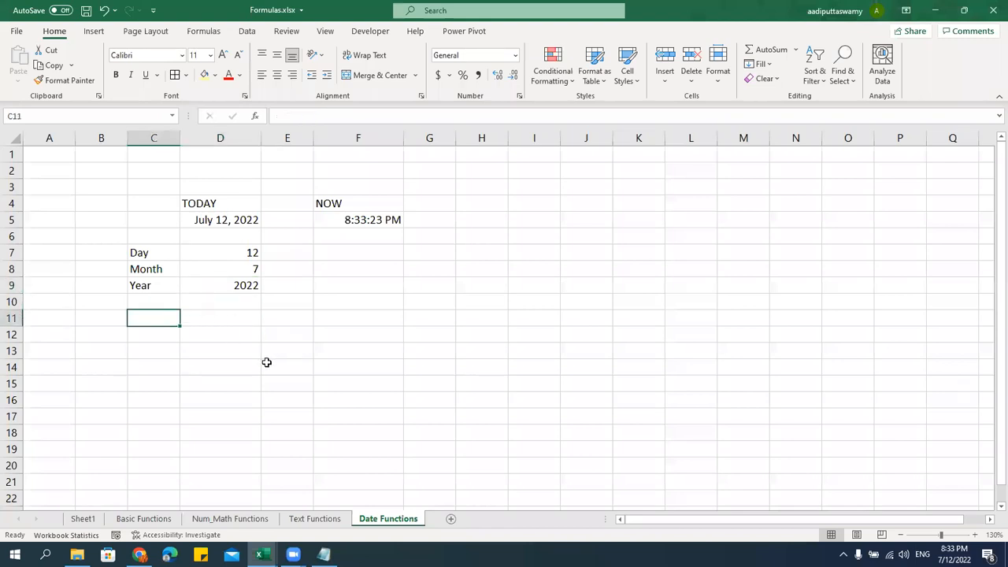
{"action": "type", "text": "Date"}
{"action": "left_click", "coordinate": [239, 316]}
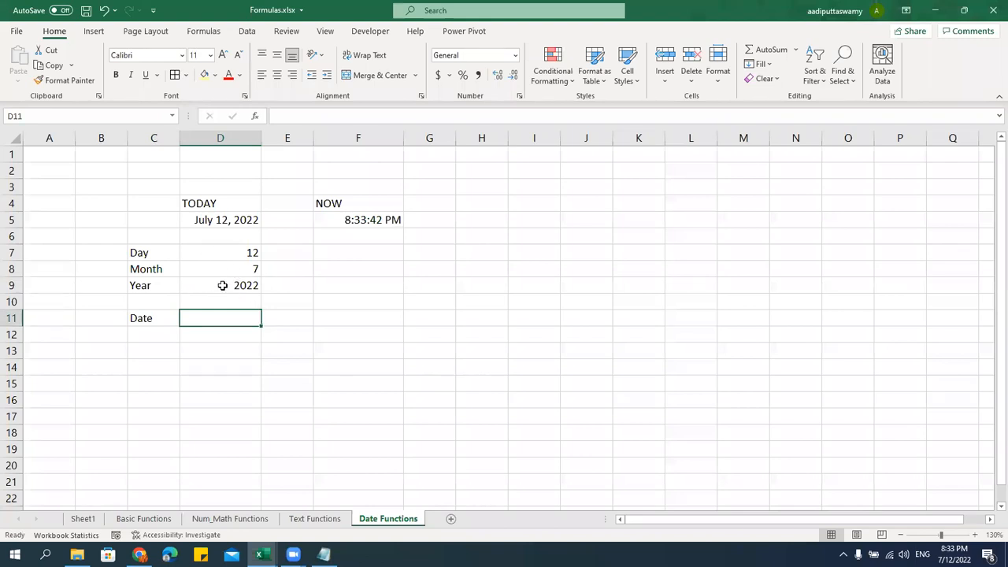
Enter =DATE(D9,D8,D7) in D11 to rebuild the date 7/12/2022
{"action": "type", "text": "=date"}
{"action": "key", "text": "Tab"}
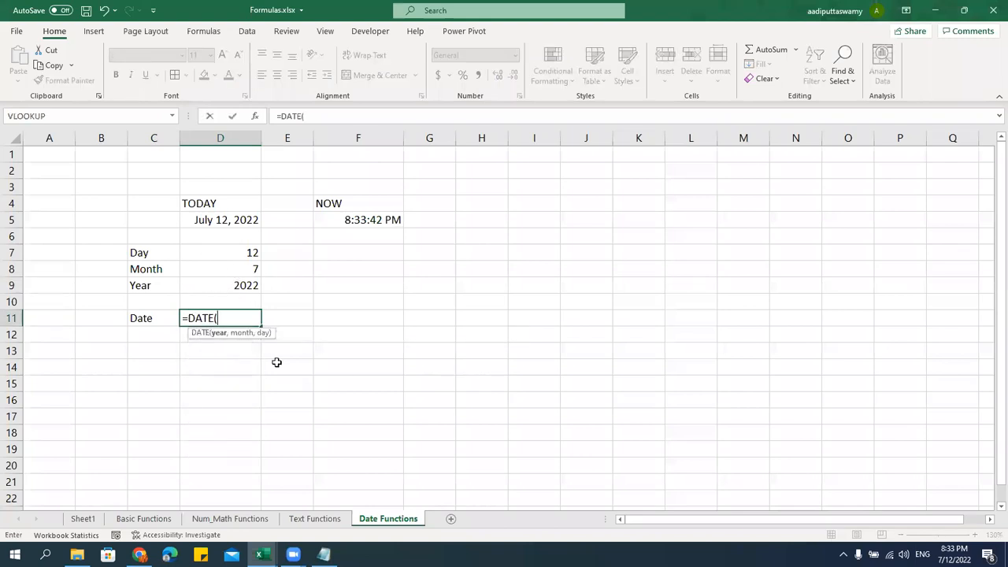
{"action": "left_click", "coordinate": [234, 288]}
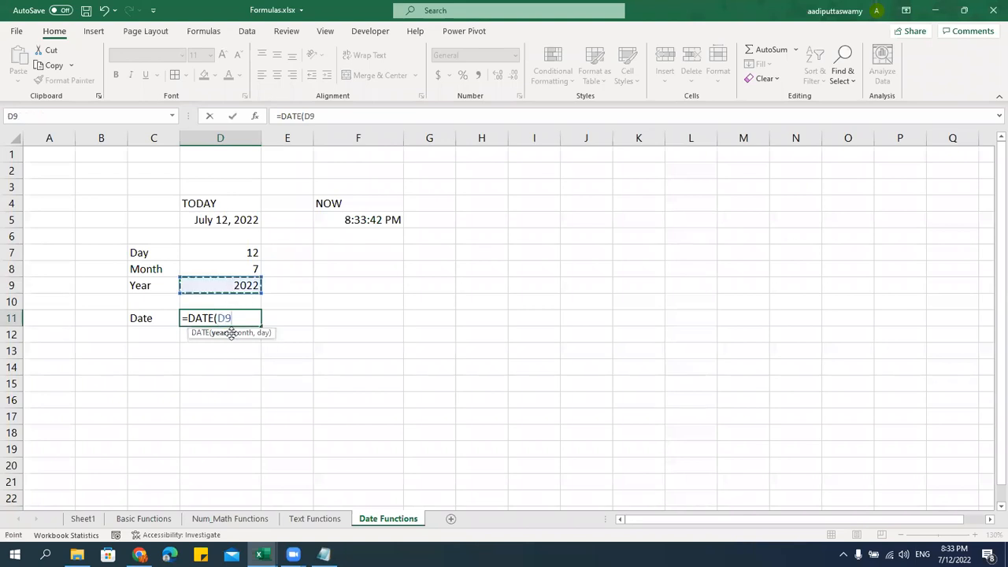
{"action": "type", "text": ","}
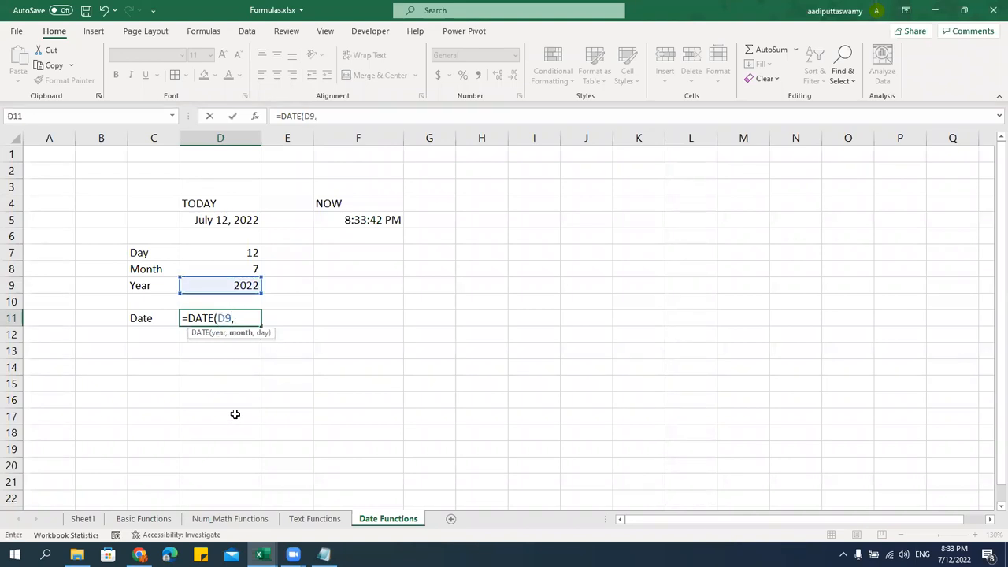
{"action": "left_click", "coordinate": [229, 268]}
{"action": "type", "text": ","}
{"action": "left_click", "coordinate": [252, 253]}
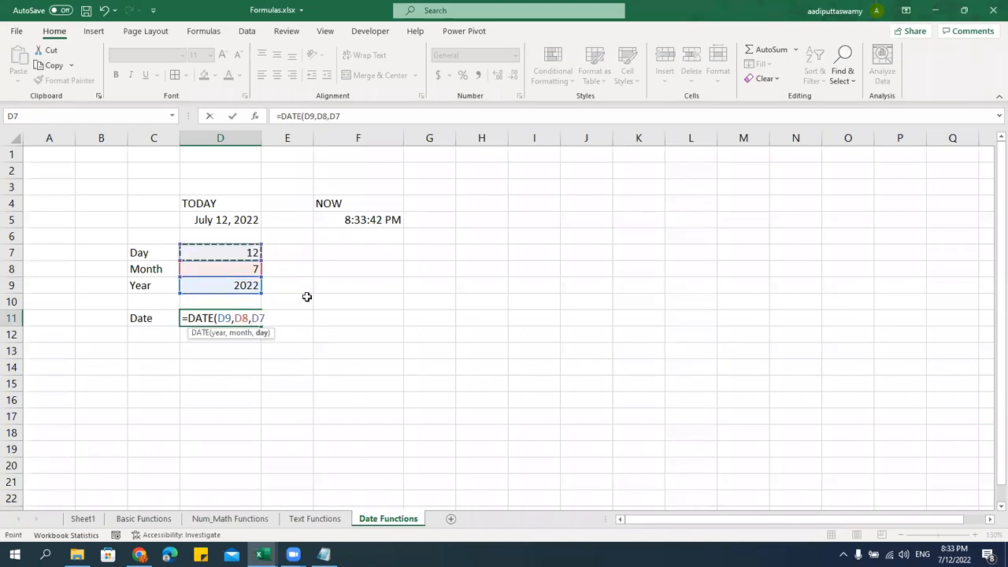
{"action": "key", "text": "Return"}
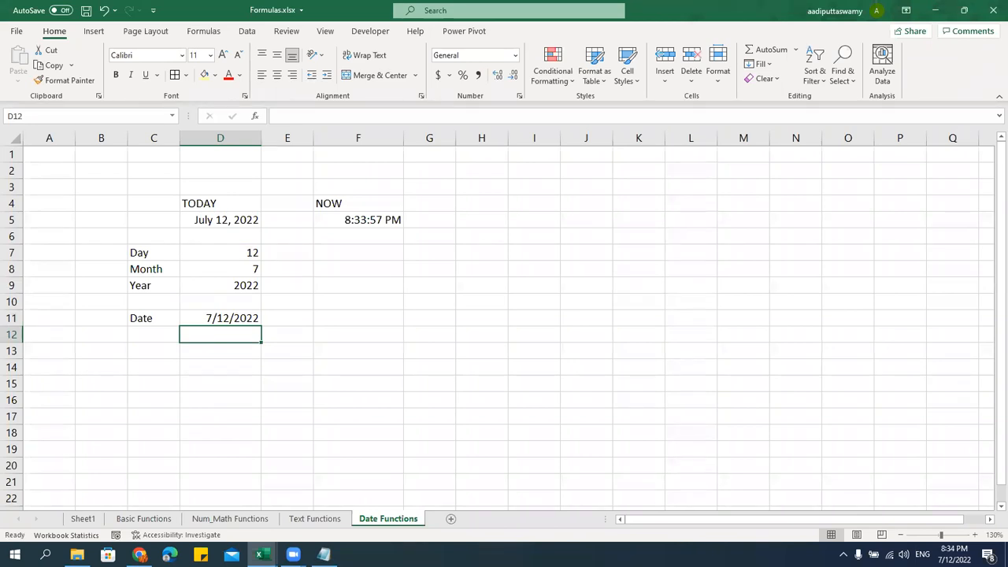
Browse the Formulas tab's Date & Time function list, then close it
{"action": "left_click", "coordinate": [203, 32]}
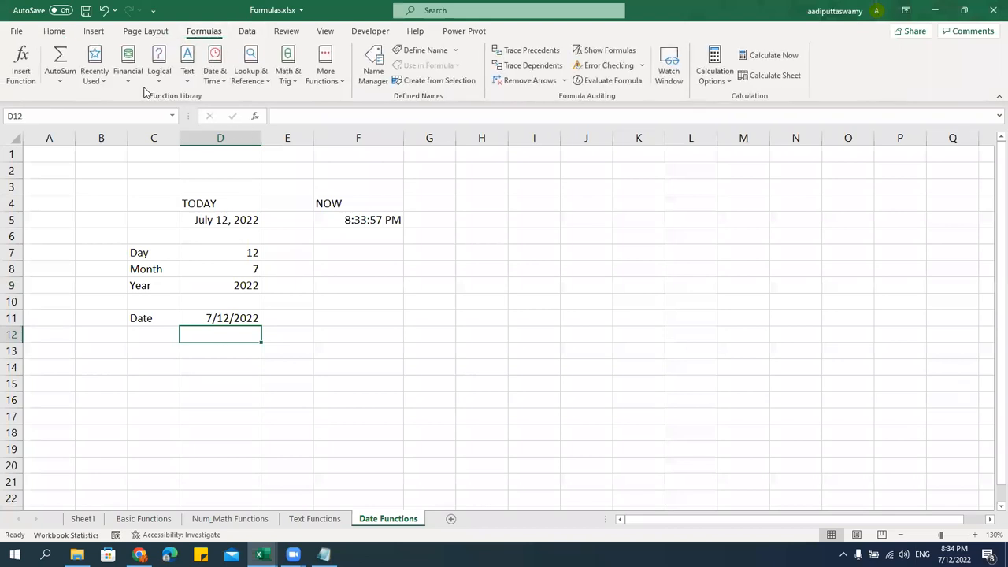
{"action": "left_click", "coordinate": [223, 82]}
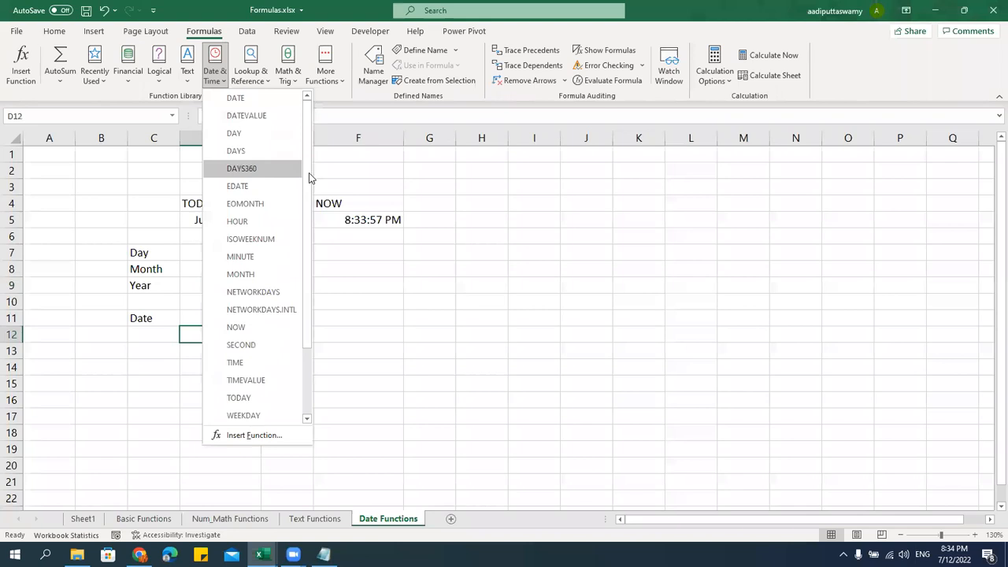
{"action": "scroll", "coordinate": [308, 173], "scroll_direction": "down", "scroll_amount": 2}
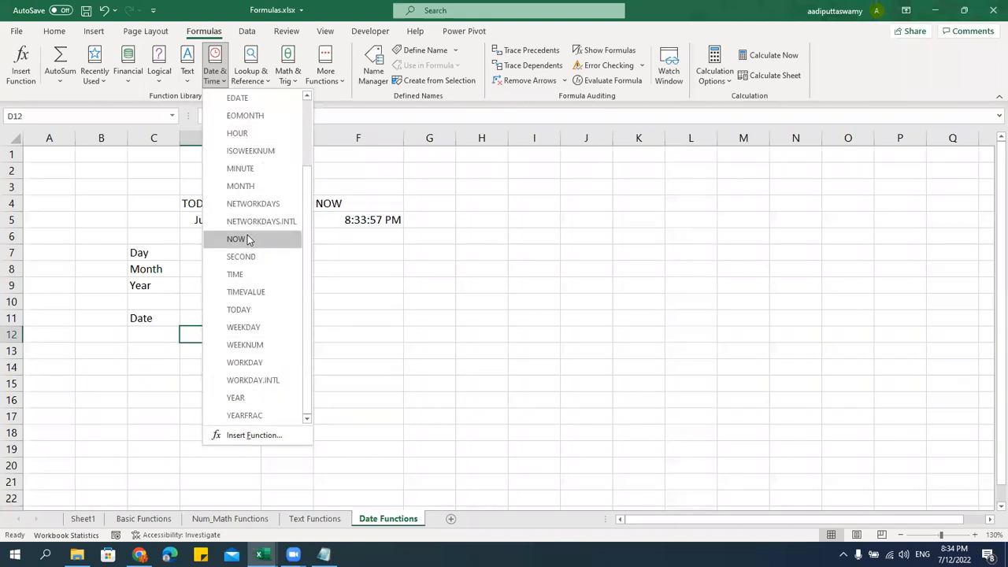
{"action": "scroll", "coordinate": [249, 236], "scroll_direction": "up", "scroll_amount": 2}
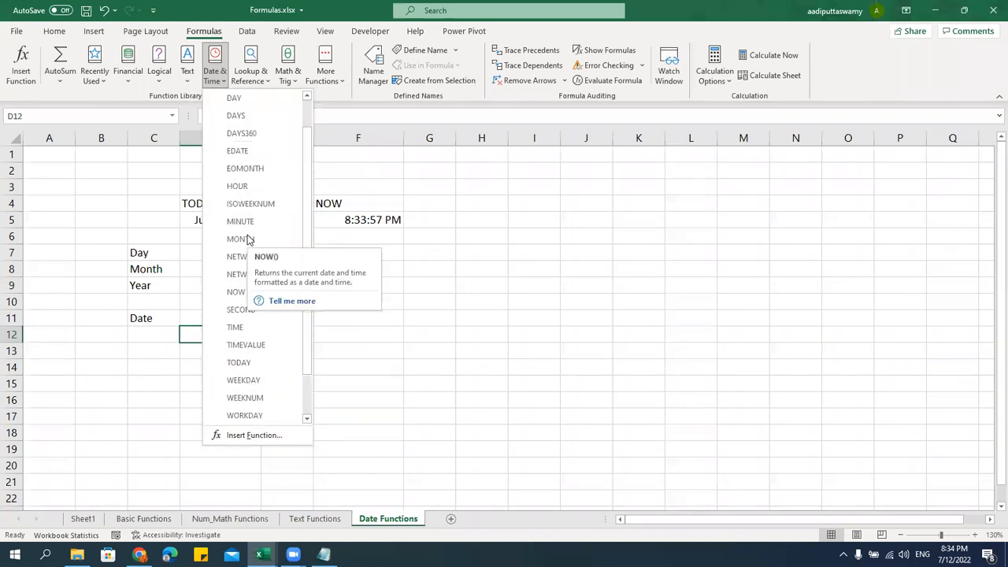
{"action": "left_click", "coordinate": [430, 312]}
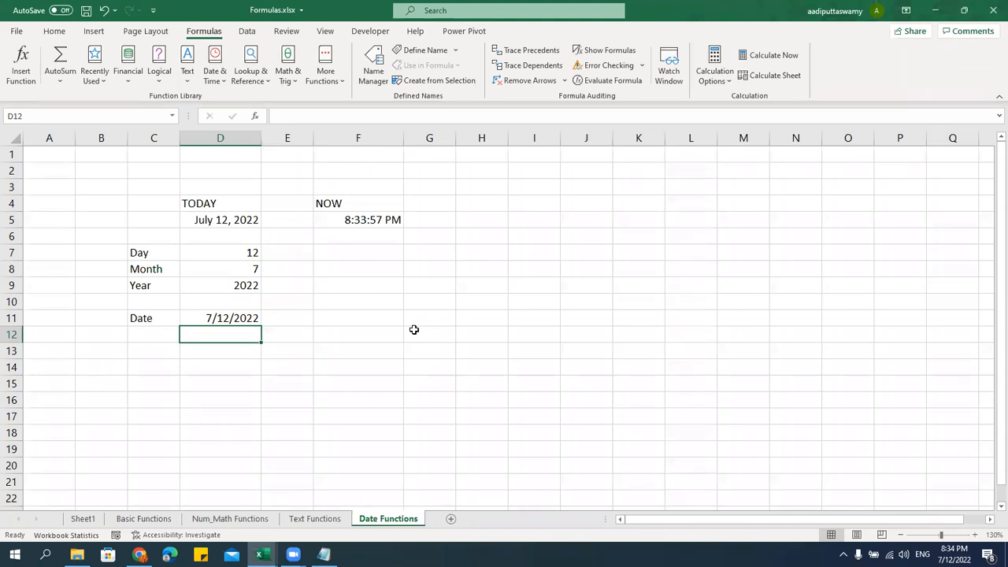
Save the workbook and add a new worksheet named Conditional Functions
{"action": "left_click", "coordinate": [465, 337]}
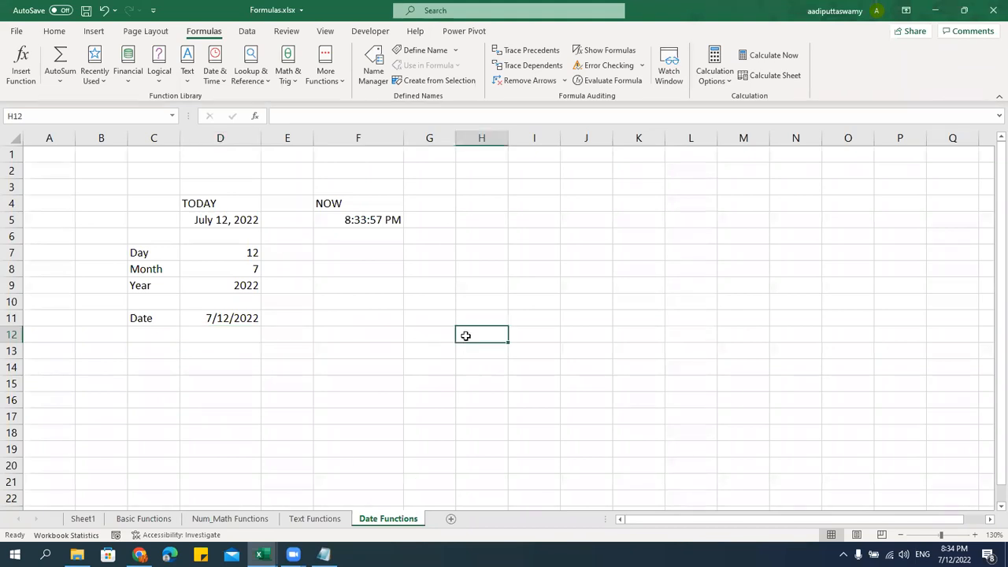
{"action": "key", "text": "ctrl+s"}
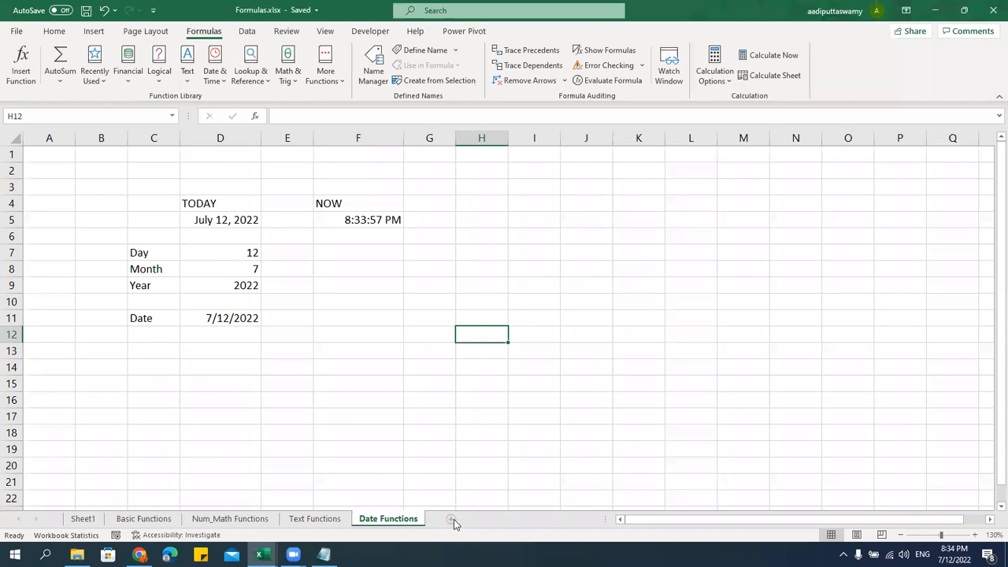
{"action": "left_click", "coordinate": [452, 519]}
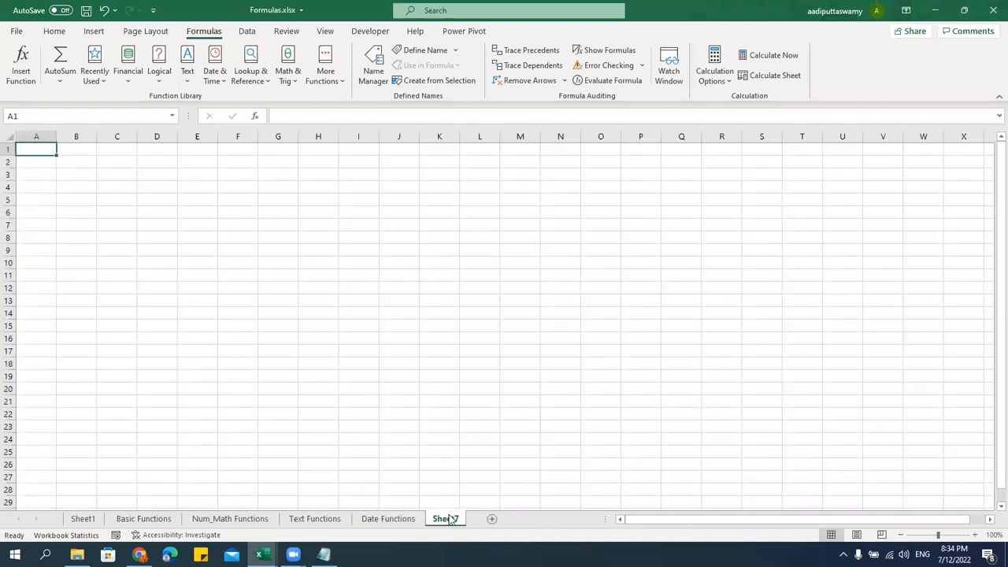
{"action": "double_click", "coordinate": [452, 519]}
{"action": "type", "text": "Concio"}
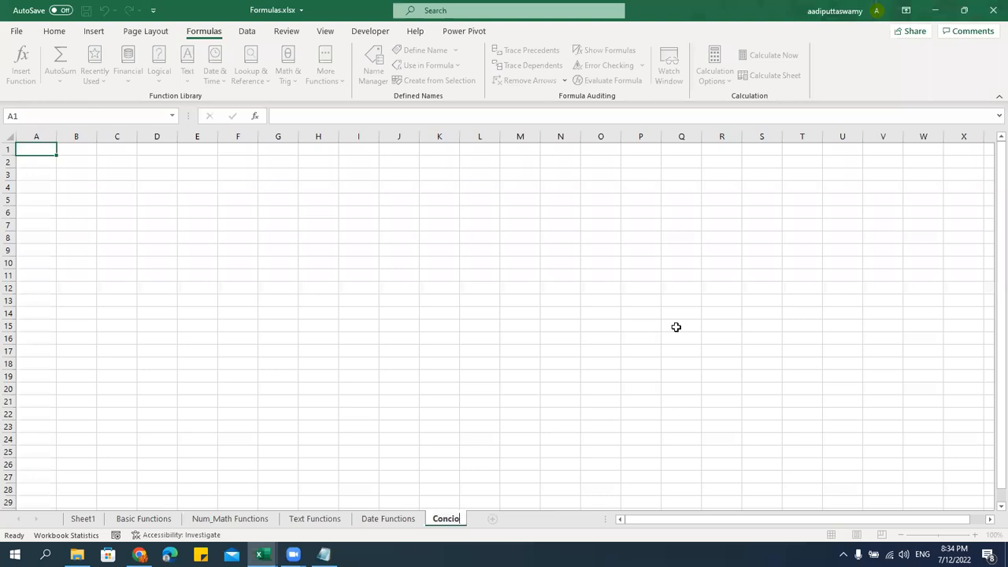
{"action": "key", "text": "BackSpace"}
{"action": "key", "text": "BackSpace"}
{"action": "type", "text": "ditional Functions"}
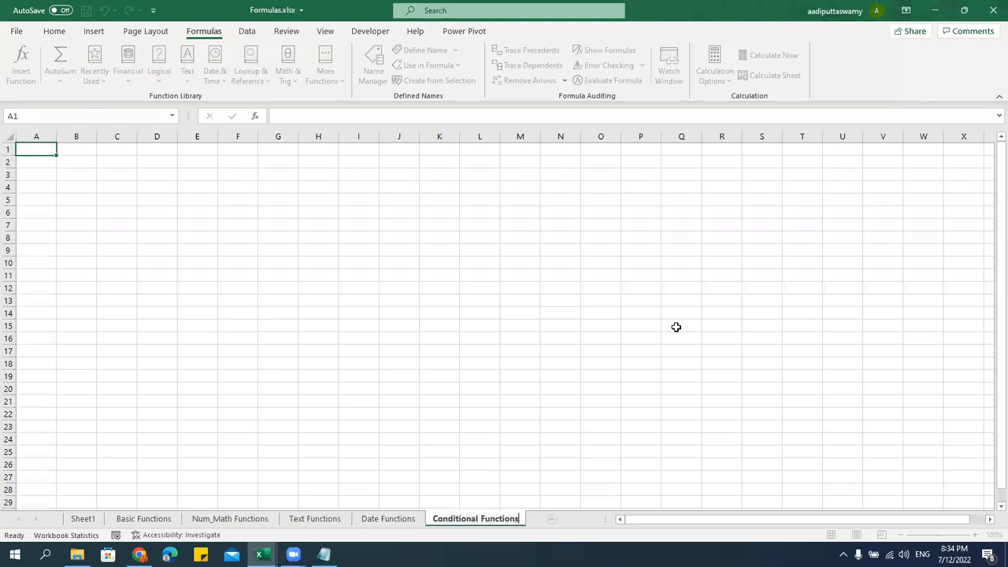
{"action": "key", "text": "Return"}
Switch to the Notepad topic list and place the cursor after the Conditional Functions heading
{"action": "left_click", "coordinate": [503, 289]}
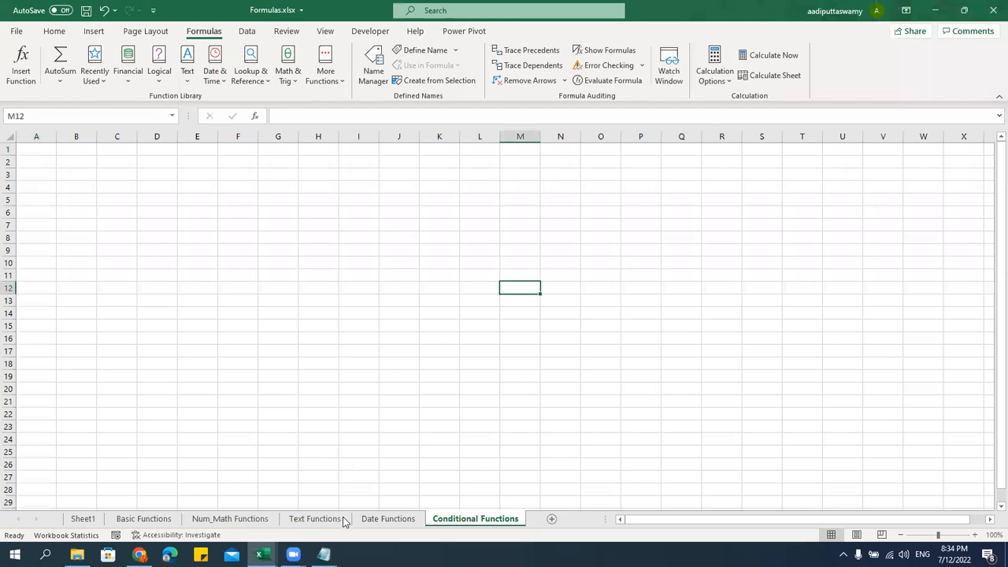
{"action": "left_click", "coordinate": [324, 554]}
{"action": "scroll", "coordinate": [467, 361], "scroll_direction": "down", "scroll_amount": 4}
{"action": "left_click", "coordinate": [429, 124]}
Under Conditional Functions, add the lines '- IF' and '- SUMIFS'
{"action": "key", "text": "Return"}
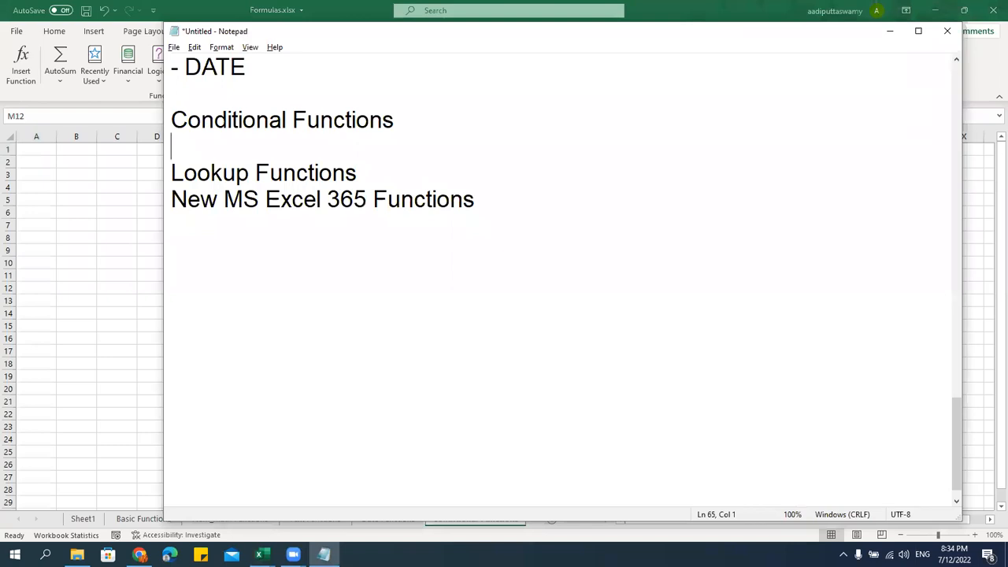
{"action": "type", "text": "- if"}
{"action": "key", "text": "BackSpace"}
{"action": "key", "text": "BackSpace"}
{"action": "type", "text": "IF"}
{"action": "key", "text": "Return"}
{"action": "type", "text": "- SUMIF"}
{"action": "key", "text": "Return"}
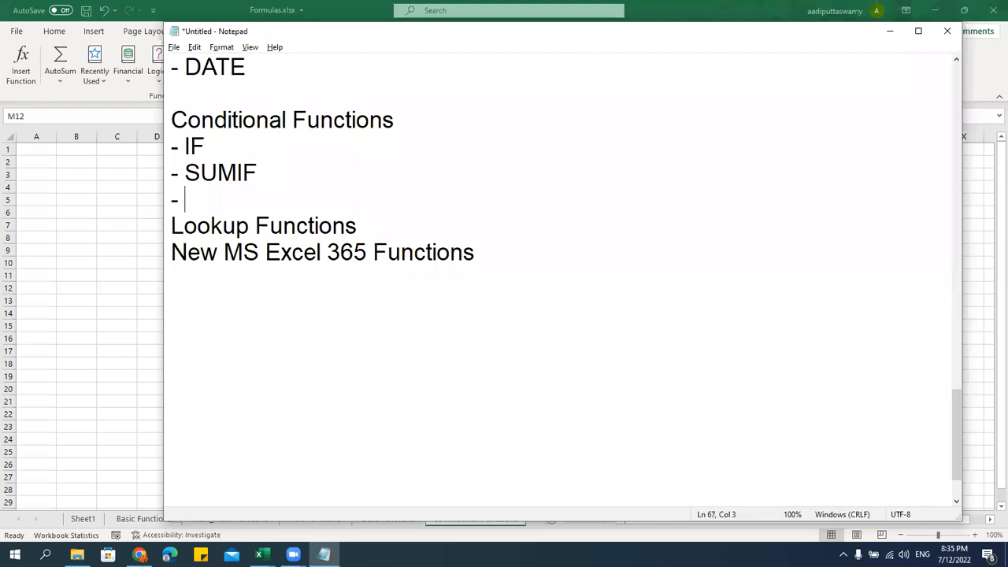
{"action": "type", "text": "-"}
{"action": "left_click", "coordinate": [309, 175]}
{"action": "type", "text": "S"}
{"action": "left_click", "coordinate": [265, 207]}
Continue the list with AVERAGEIFS, COUNTIFS, MAXIFS and MINIFS
{"action": "type", "text": "AVERAGE"}
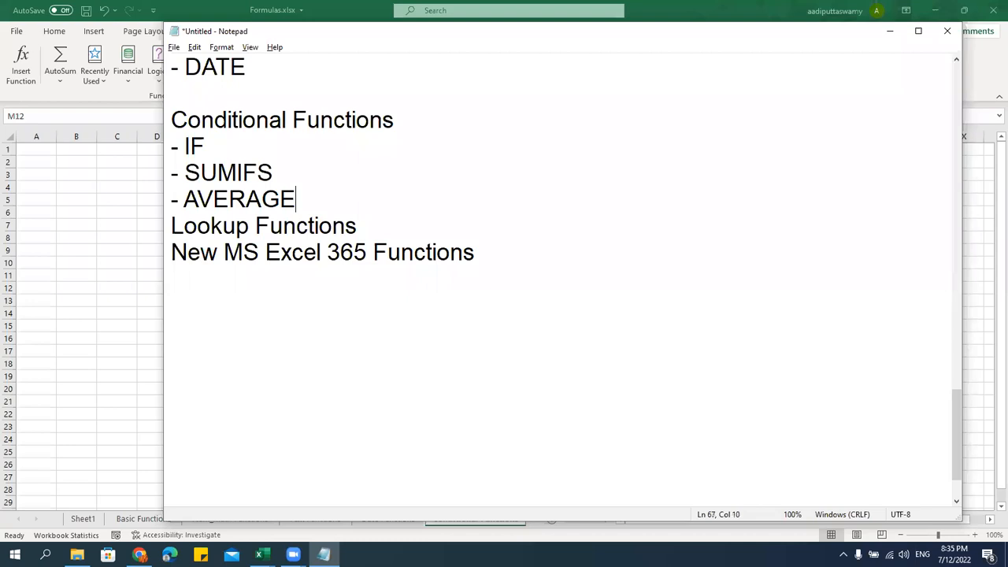
{"action": "type", "text": "IFS"}
{"action": "key", "text": "Return"}
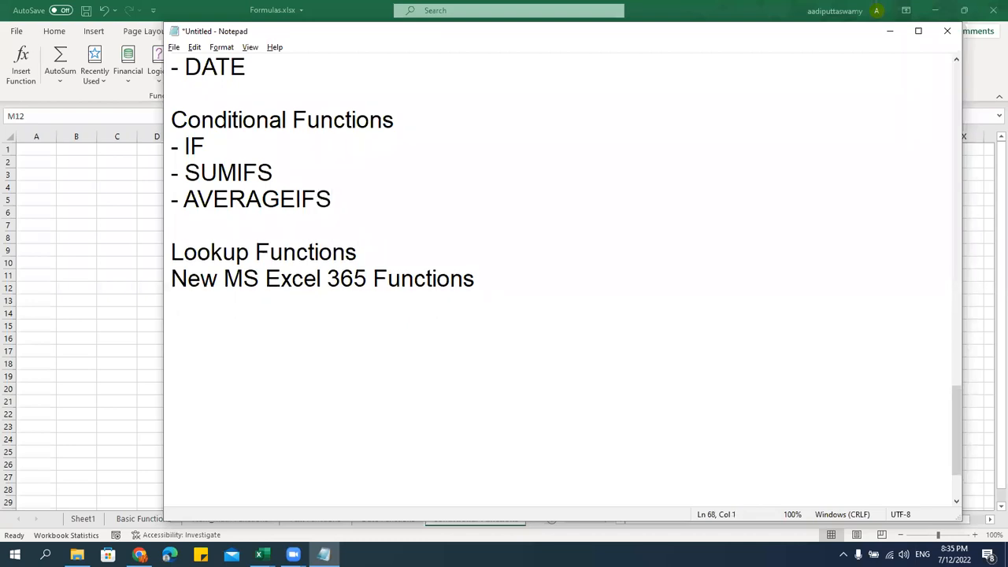
{"action": "type", "text": "- COUNTIFS"}
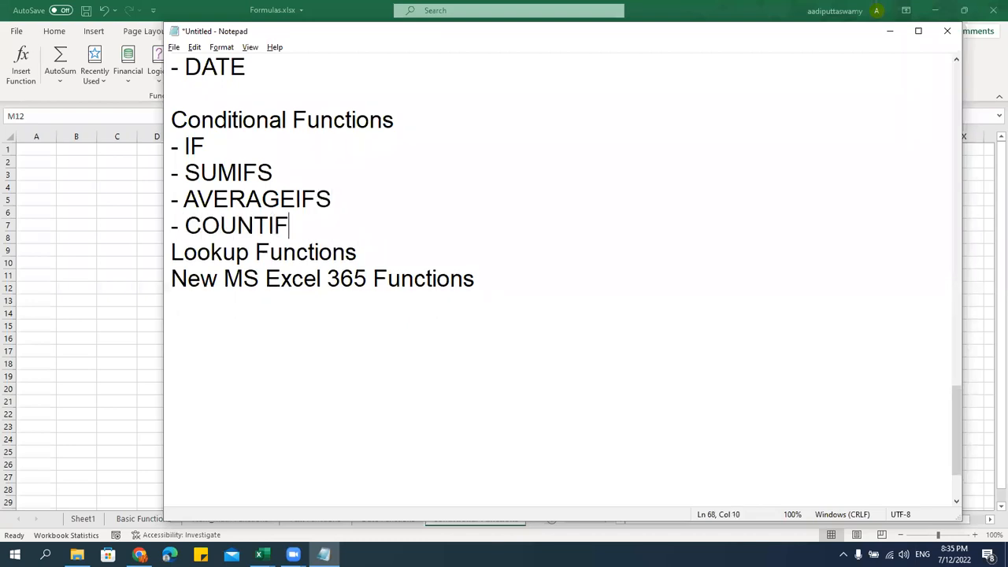
{"action": "key", "text": "Return"}
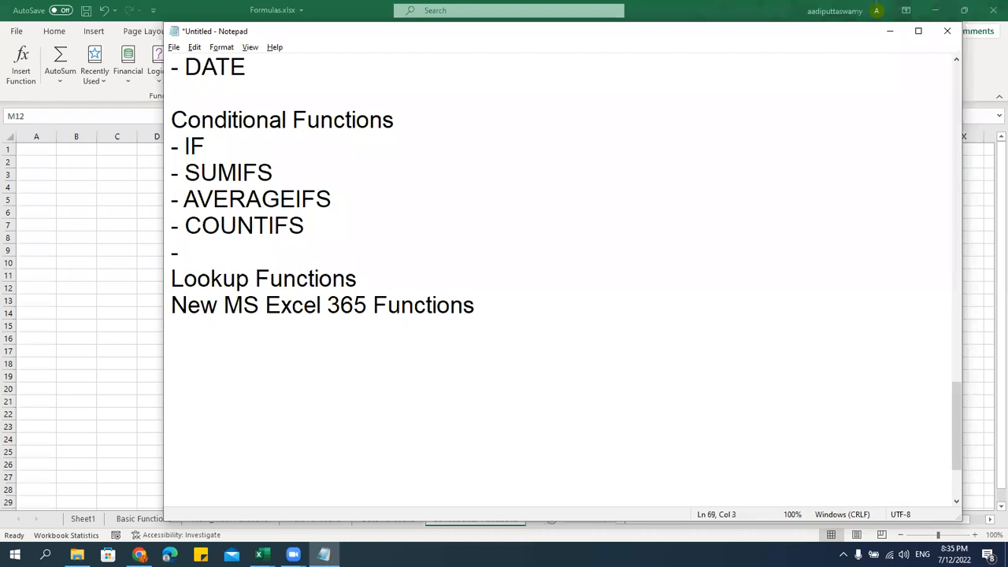
{"action": "type", "text": "- MAXIFS"}
{"action": "key", "text": "Return"}
{"action": "type", "text": "- MINIFS"}
{"action": "key", "text": "BackSpace"}
{"action": "type", "text": "IFS"}
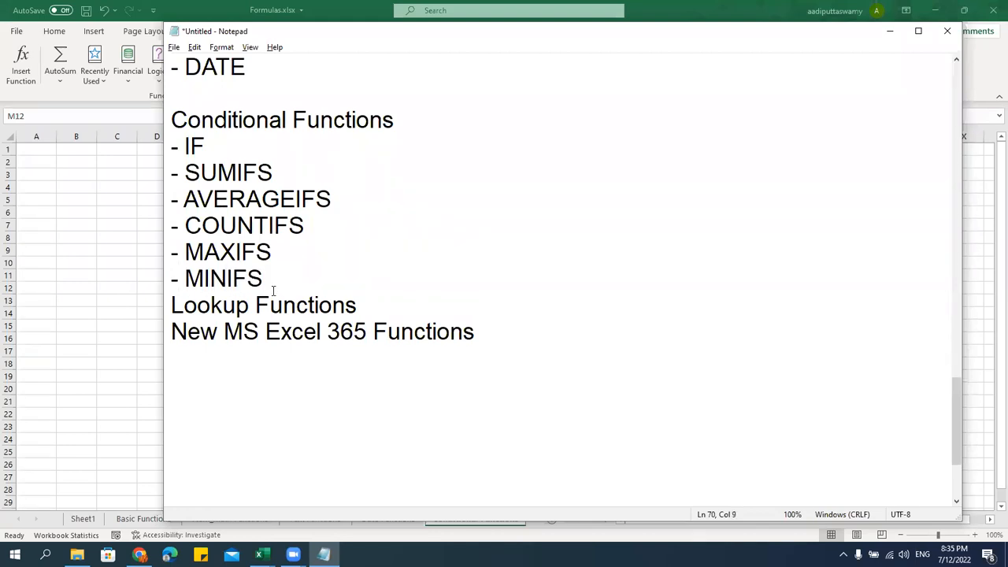
Highlight the New MS Excel 365 Functions, MAXIFS/MINIFS and CONCAT/TEXTJOIN lines to review them
{"action": "left_click_drag", "start_coordinate": [304, 349], "coordinate": [164, 336]}
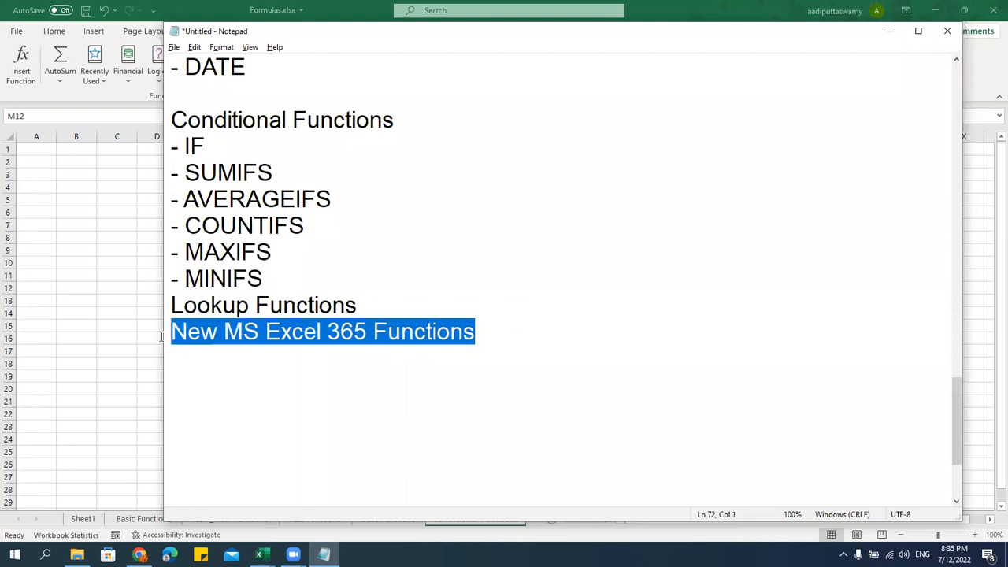
{"action": "left_click_drag", "start_coordinate": [275, 283], "coordinate": [164, 260]}
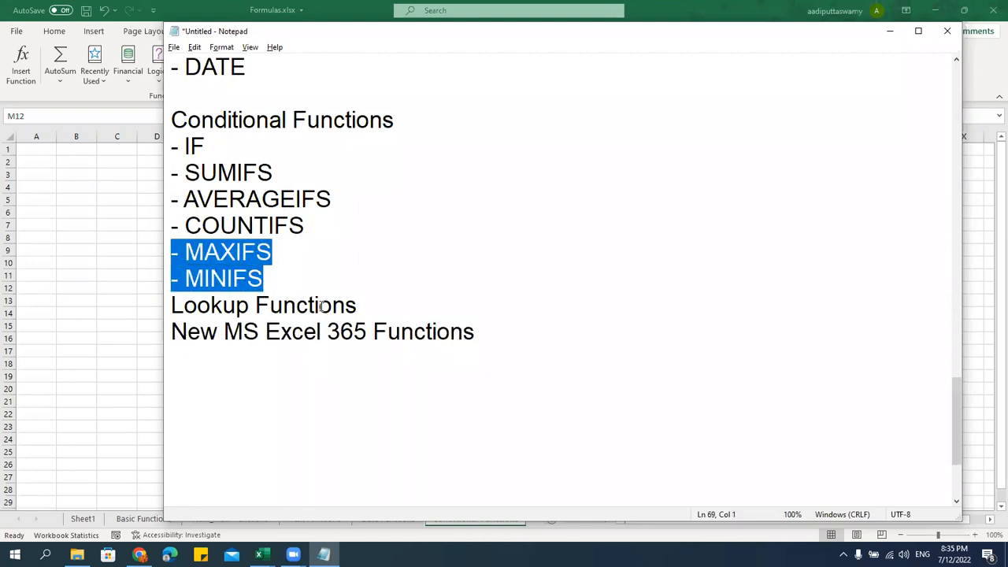
{"action": "scroll", "coordinate": [344, 277], "scroll_direction": "up", "scroll_amount": 6}
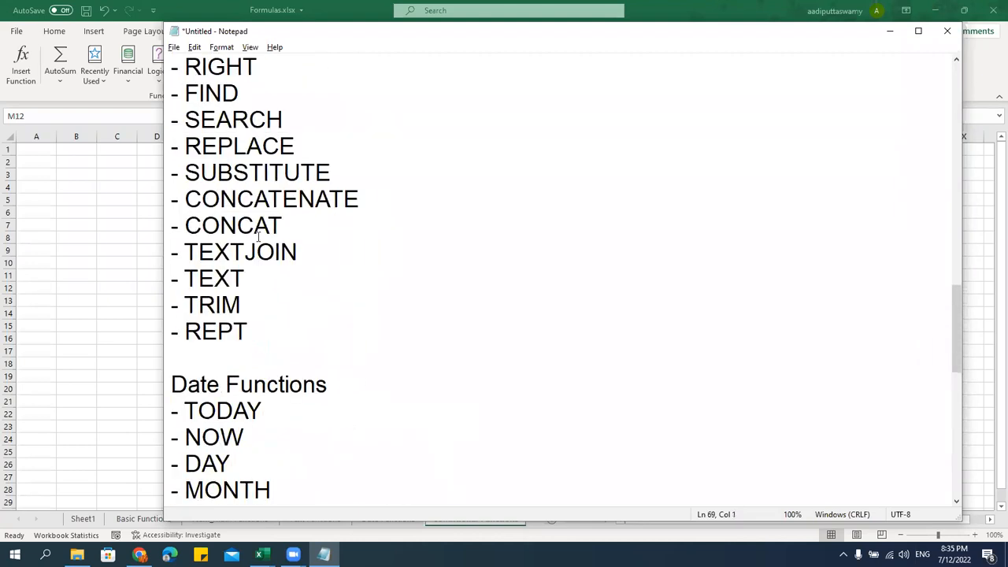
{"action": "left_click_drag", "start_coordinate": [297, 252], "coordinate": [148, 231]}
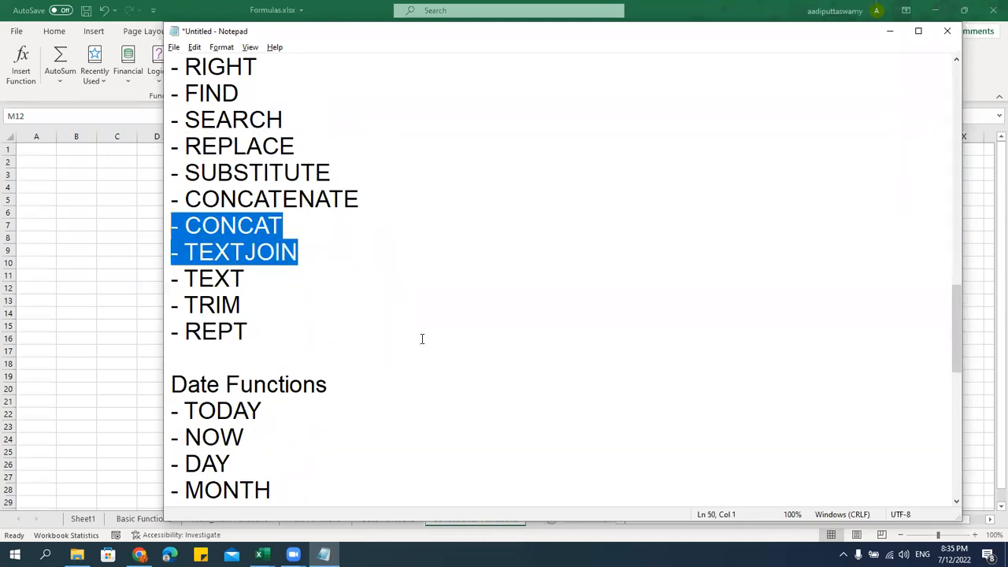
{"action": "scroll", "coordinate": [421, 339], "scroll_direction": "up", "scroll_amount": 4}
{"action": "scroll", "coordinate": [422, 338], "scroll_direction": "down", "scroll_amount": 11}
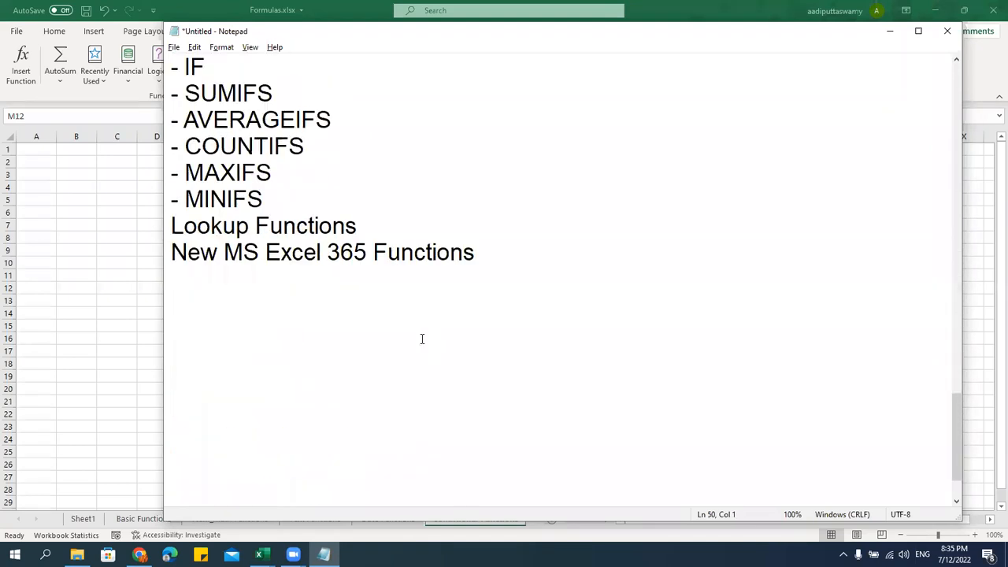
{"action": "scroll", "coordinate": [419, 328], "scroll_direction": "up", "scroll_amount": 1}
Insert a blank line after MINIFS, before Lookup Functions, and return to Excel
{"action": "left_click", "coordinate": [336, 277]}
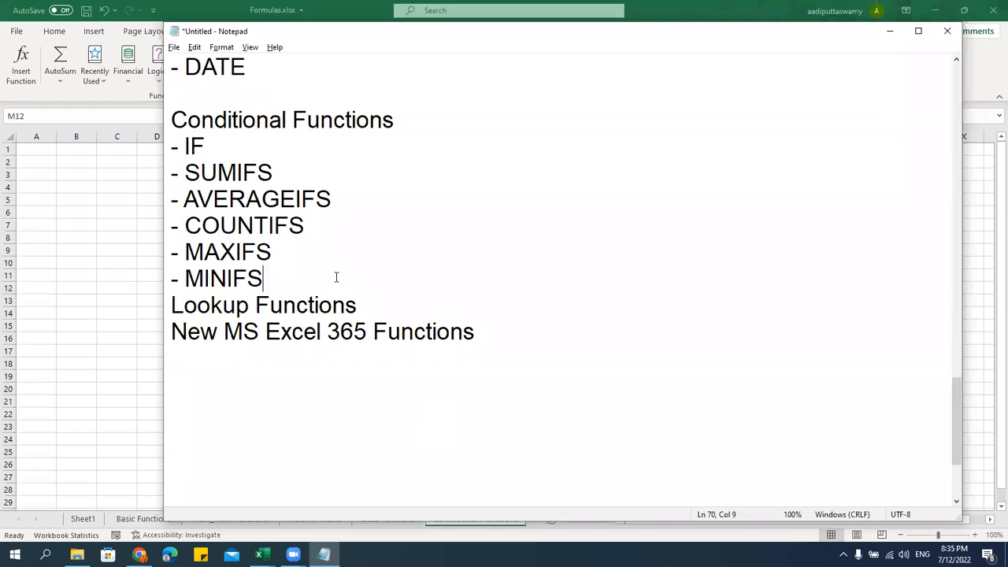
{"action": "key", "text": "Return"}
{"action": "scroll", "coordinate": [308, 144], "scroll_direction": "up", "scroll_amount": 3}
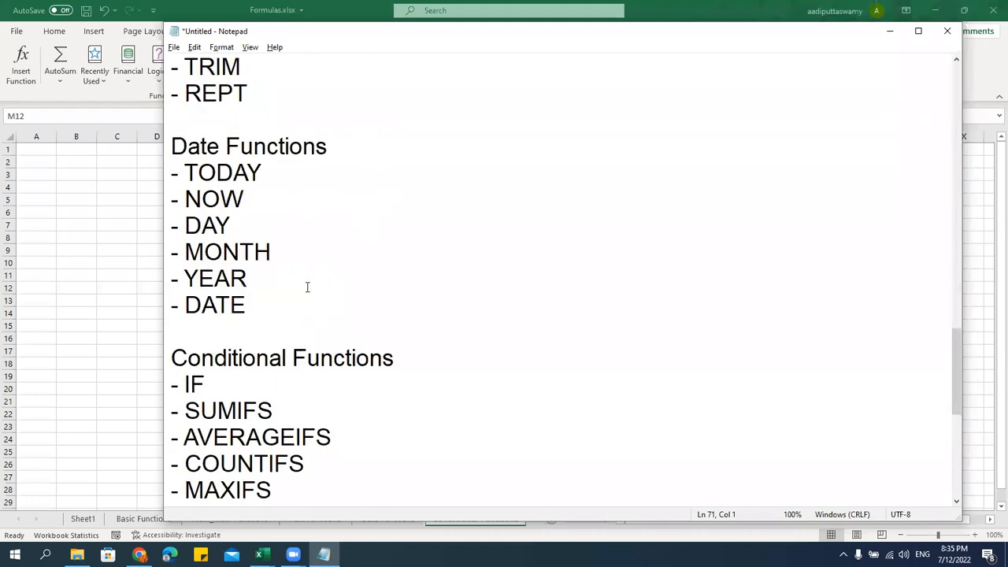
{"action": "scroll", "coordinate": [289, 382], "scroll_direction": "down", "scroll_amount": 3}
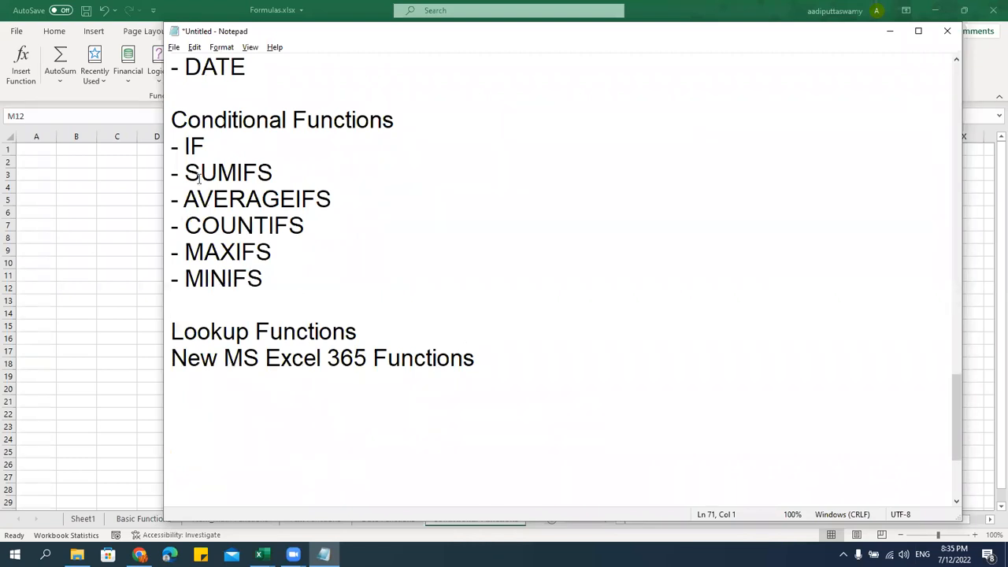
{"action": "key", "text": "alt+Tab"}
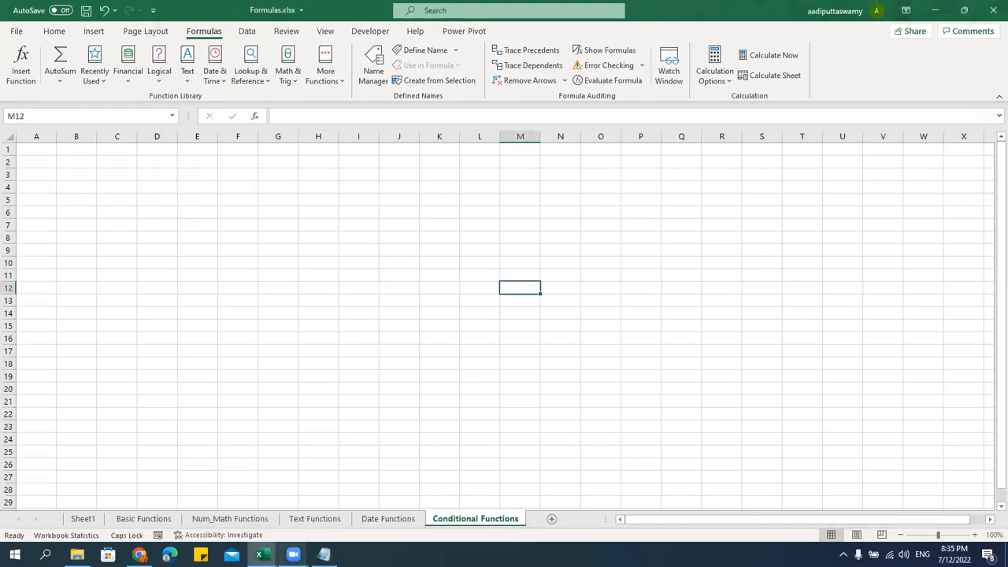
Copy the sales table from the IFS sheet of MS EXCEL 365 NEW FORMULAS
{"action": "mouse_move", "coordinate": [262, 555]}
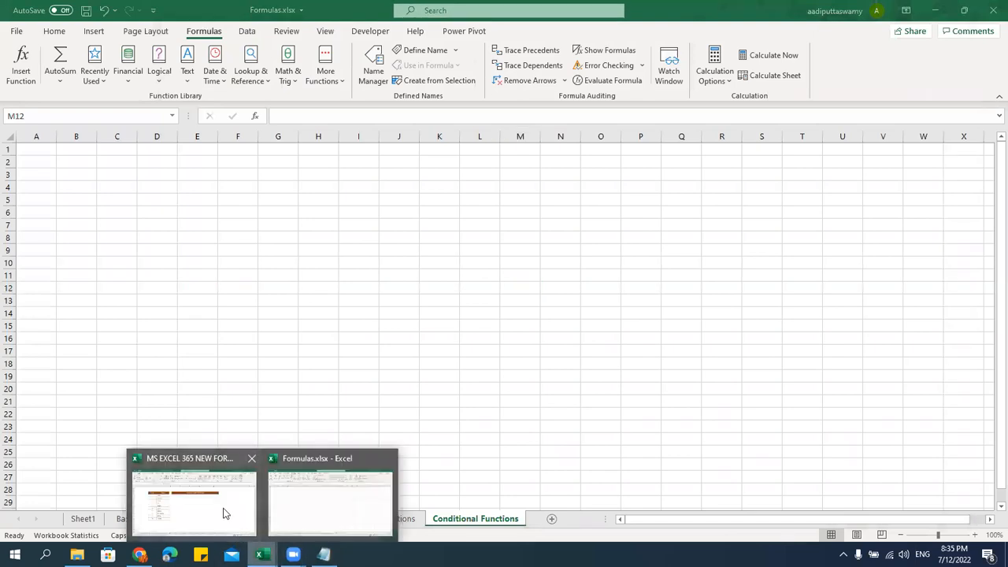
{"action": "left_click", "coordinate": [223, 514]}
{"action": "left_click", "coordinate": [405, 338]}
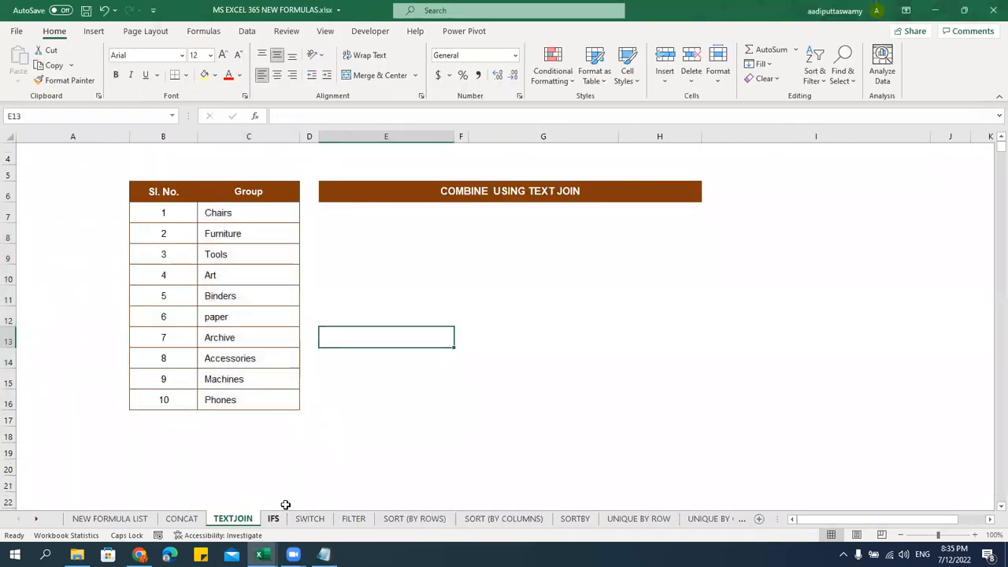
{"action": "left_click", "coordinate": [277, 517]}
{"action": "scroll", "coordinate": [406, 360], "scroll_direction": "up", "scroll_amount": 2}
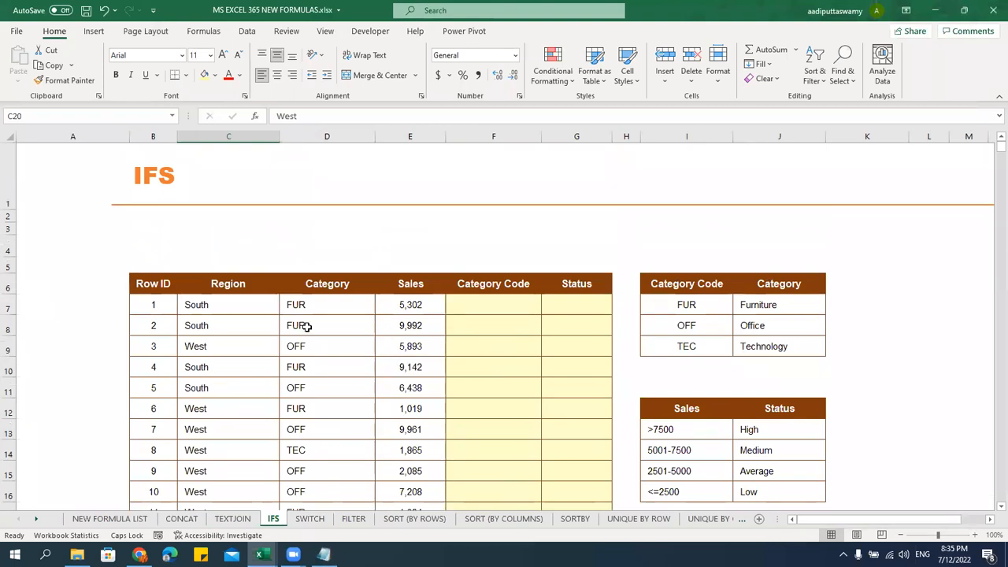
{"action": "left_click_drag", "start_coordinate": [157, 285], "coordinate": [573, 493]}
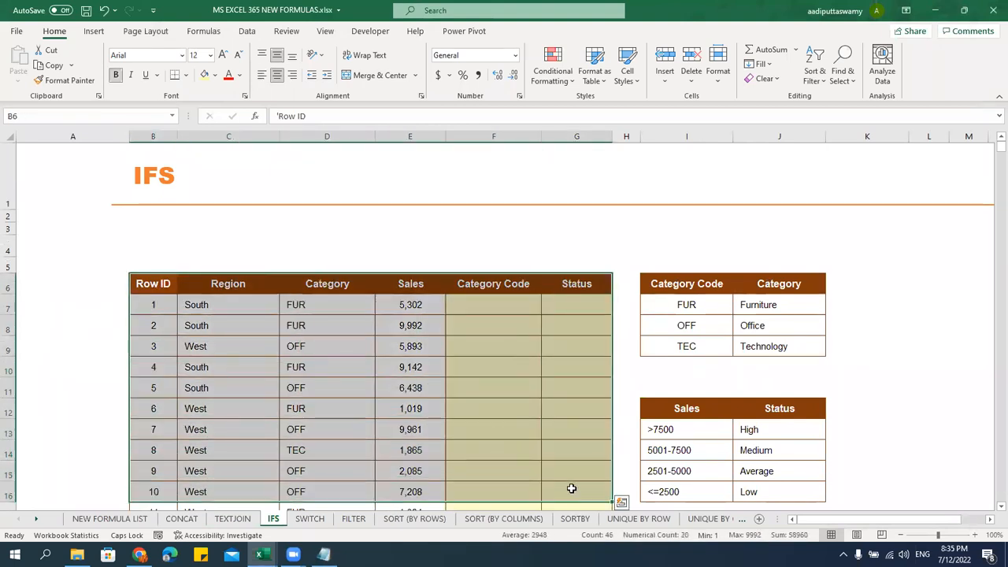
{"action": "key", "text": "ctrl+c"}
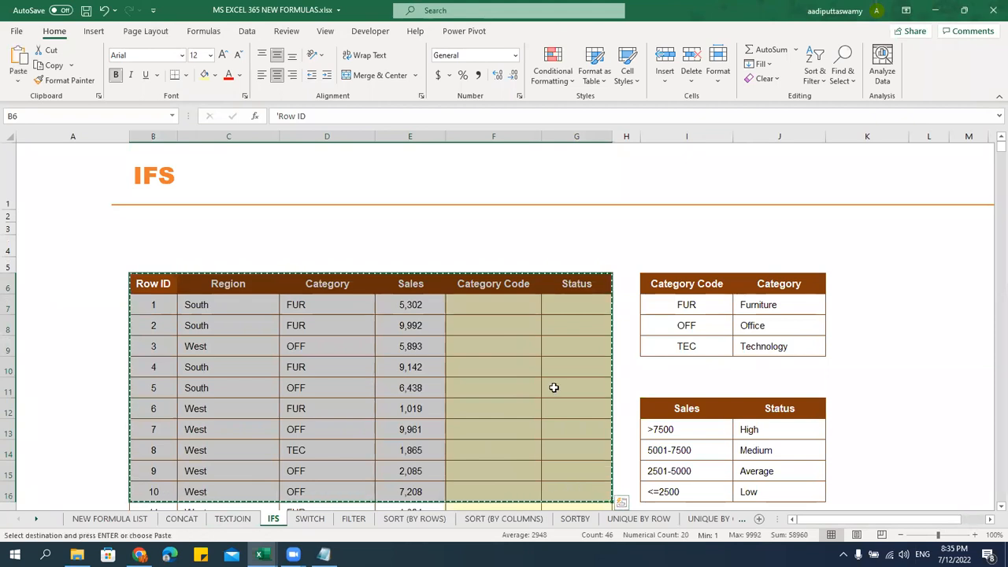
Paste the table at D5 with source column widths and select rows 5–15
{"action": "key", "text": "alt+Tab"}
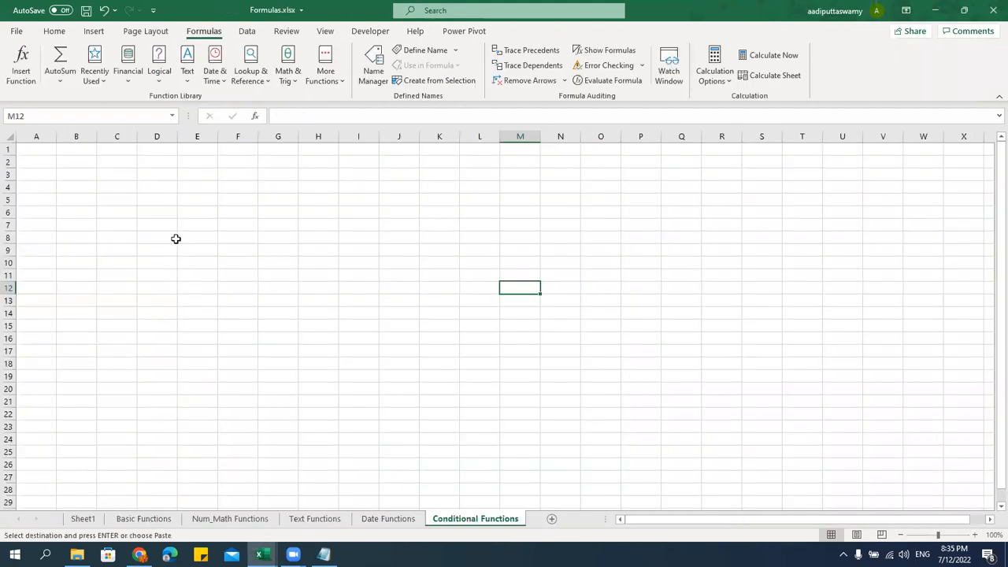
{"action": "left_click", "coordinate": [156, 200]}
{"action": "key", "text": "ctrl+v"}
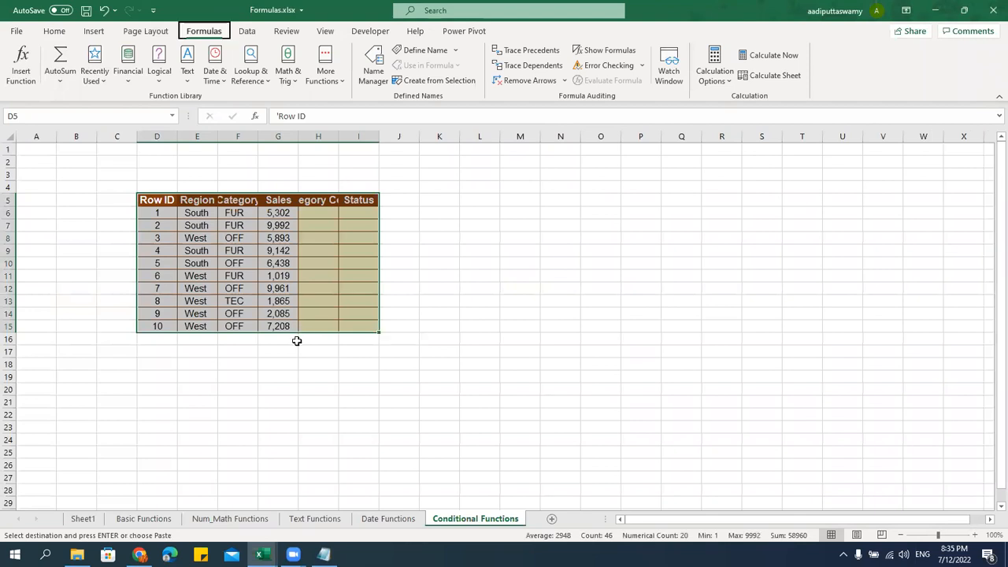
{"action": "key", "text": "ctrl+alt+v"}
{"action": "key", "text": "w"}
{"action": "key", "text": "Return"}
{"action": "left_click", "coordinate": [271, 277]}
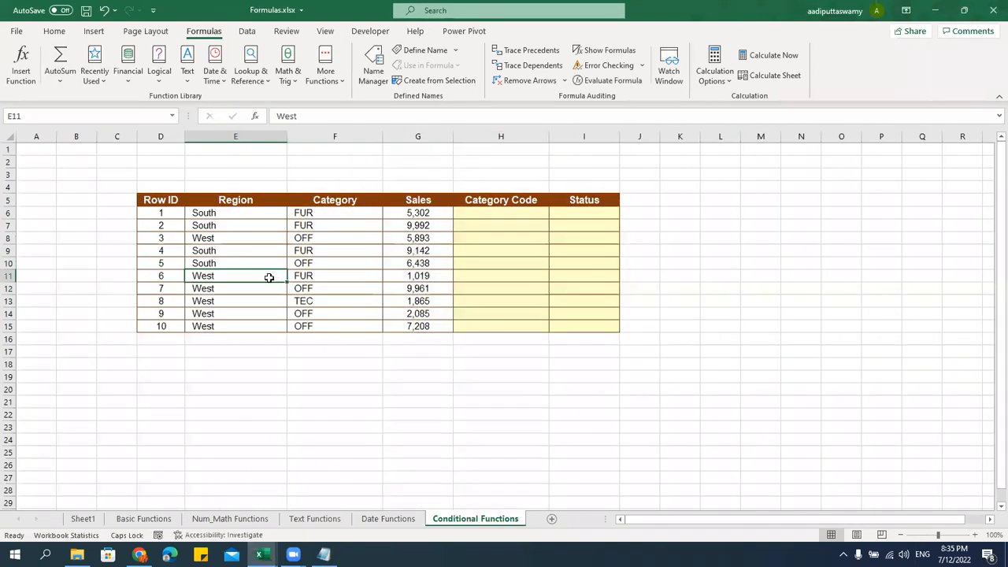
{"action": "left_click_drag", "start_coordinate": [7, 200], "coordinate": [11, 341]}
Delete the Category Code column and clear the stray D from H1
{"action": "left_click", "coordinate": [608, 404]}
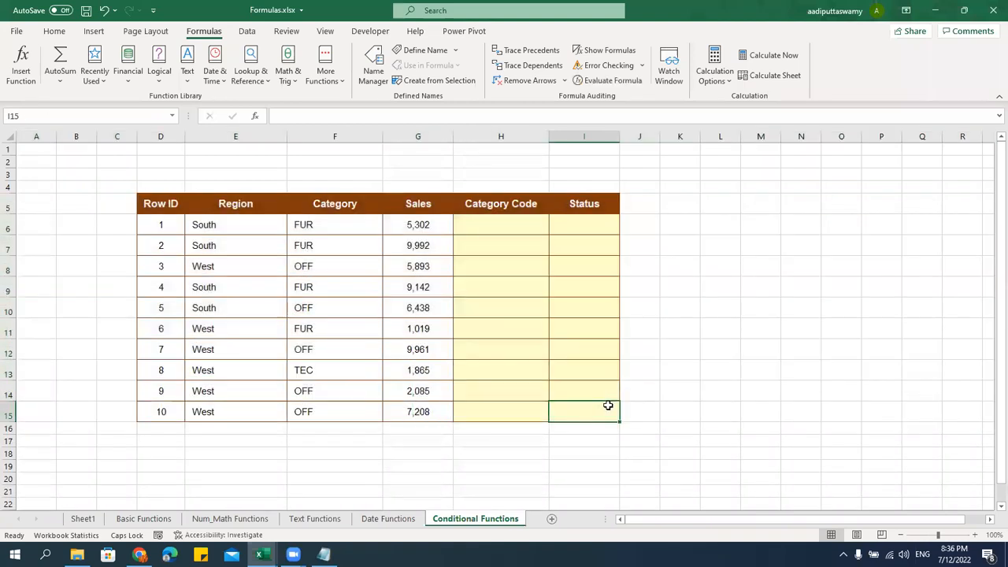
{"action": "left_click", "coordinate": [595, 134]}
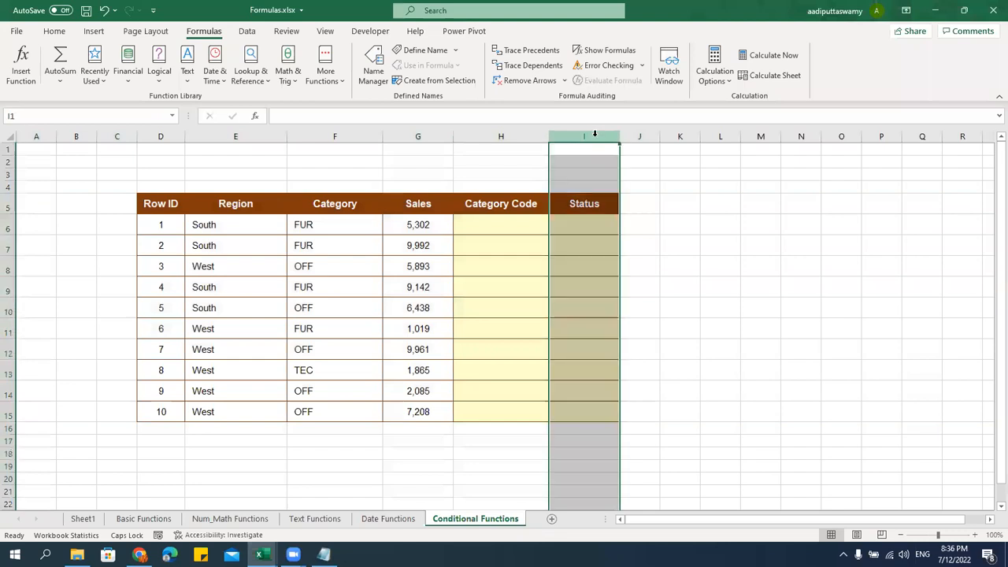
{"action": "left_click", "coordinate": [510, 136]}
{"action": "key", "text": "ctrl+minus"}
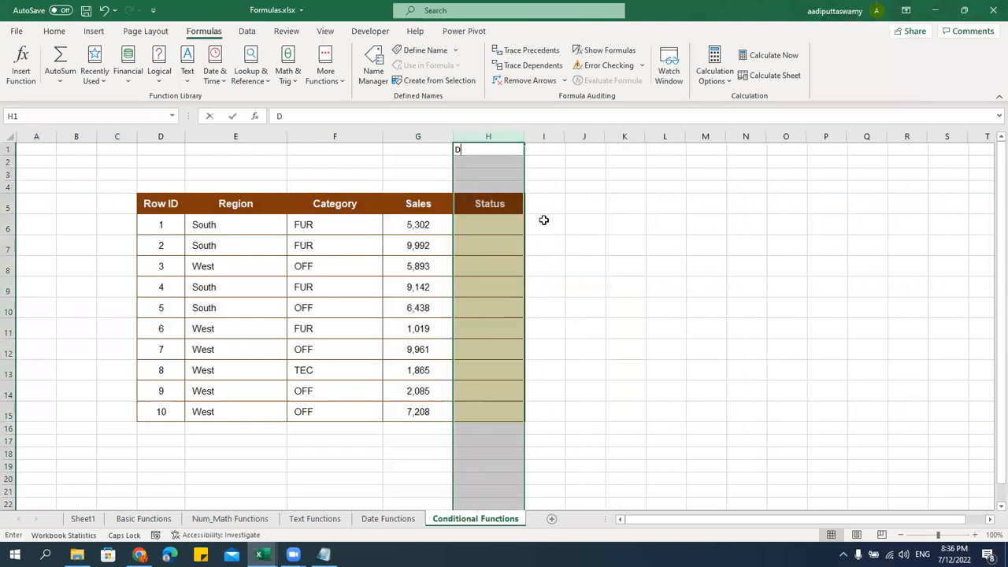
{"action": "left_click", "coordinate": [565, 266]}
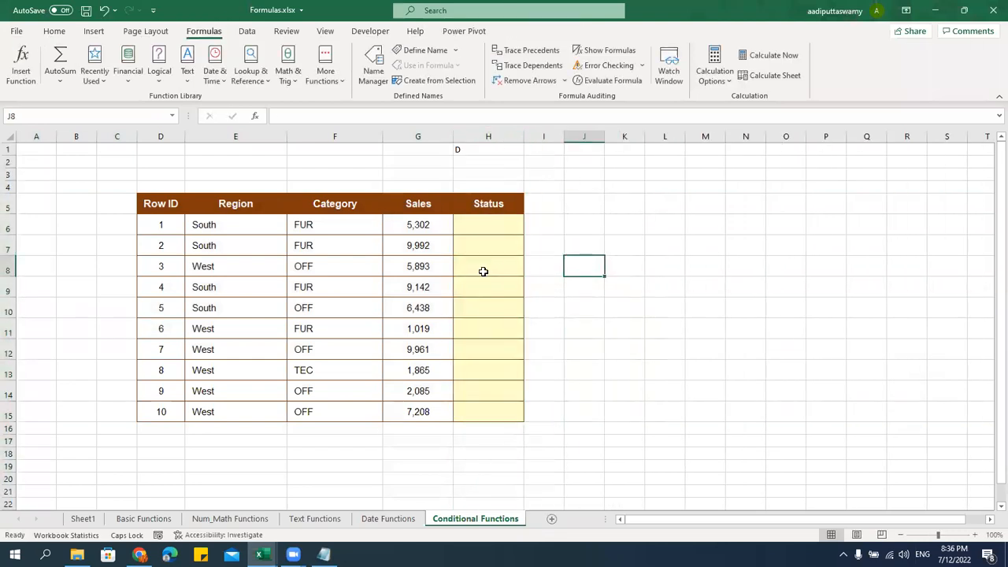
{"action": "left_click", "coordinate": [483, 226]}
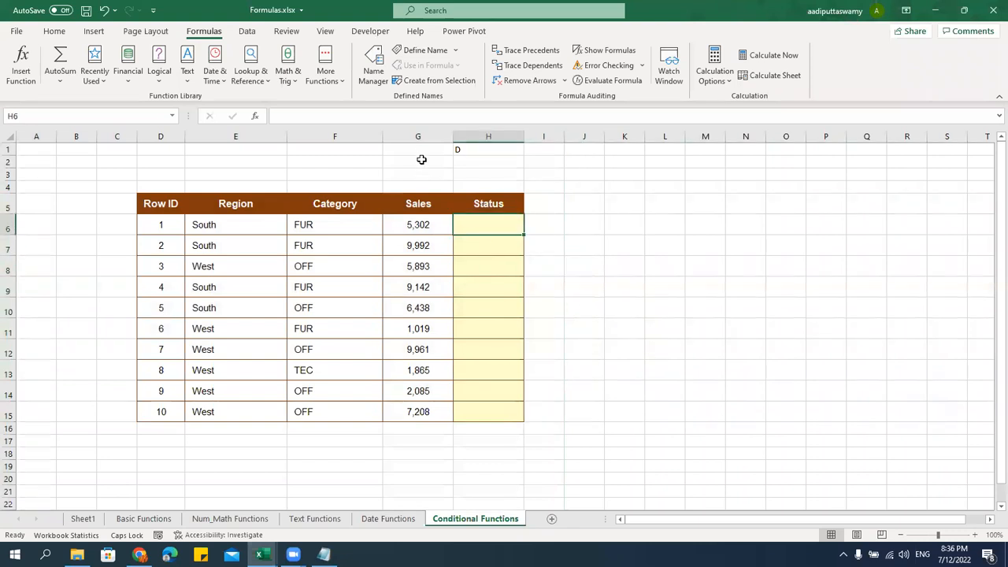
{"action": "left_click", "coordinate": [462, 148]}
{"action": "key", "text": "Delete"}
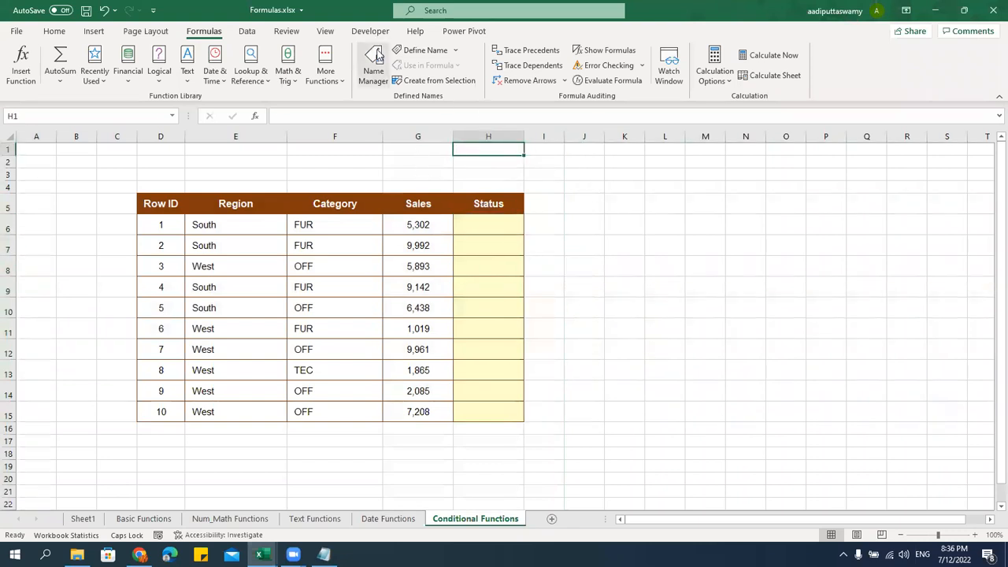
Turn off the worksheet gridlines
{"action": "left_click", "coordinate": [326, 31]}
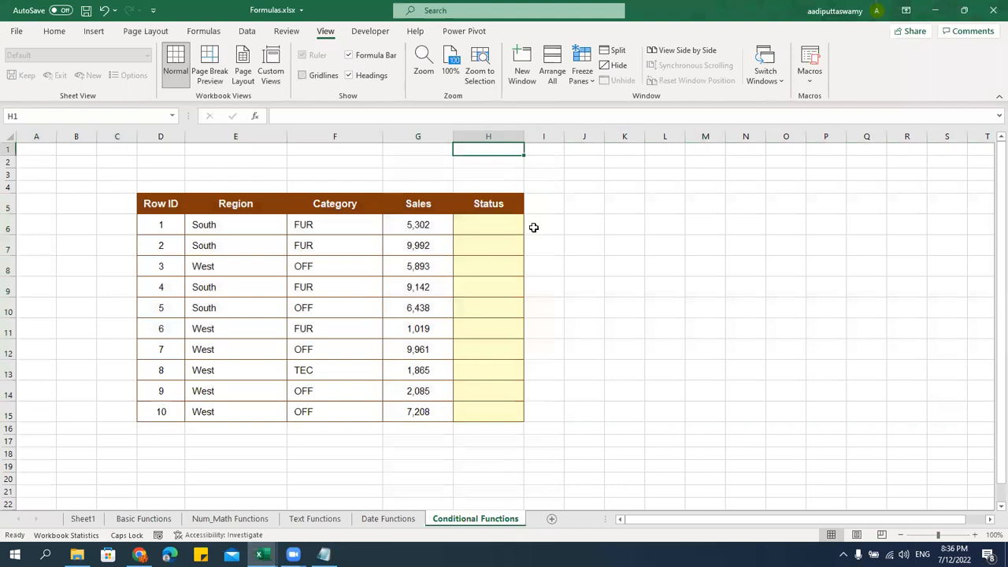
{"action": "left_click", "coordinate": [478, 223]}
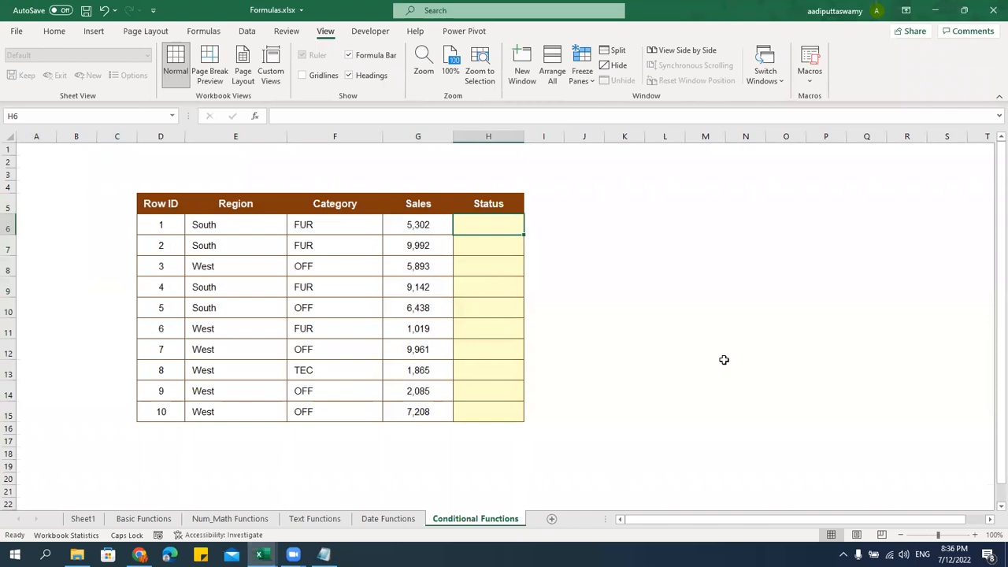
{"action": "scroll", "coordinate": [740, 370], "scroll_direction": "up", "scroll_amount": 1, "text": "ctrl"}
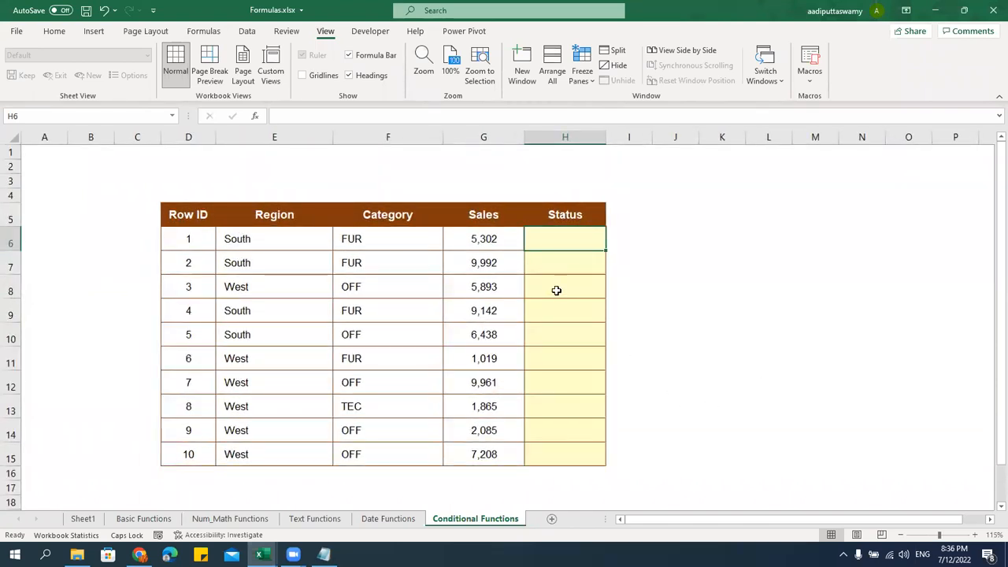
{"action": "scroll", "coordinate": [556, 290], "scroll_direction": "down", "scroll_amount": 1}
{"action": "left_click_drag", "start_coordinate": [493, 189], "coordinate": [493, 408]}
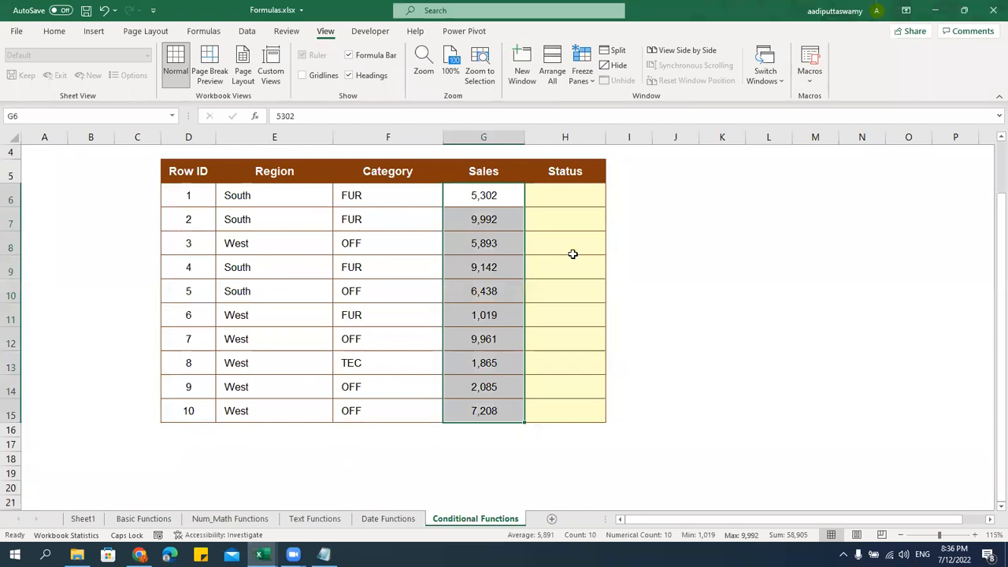
{"action": "left_click", "coordinate": [501, 195]}
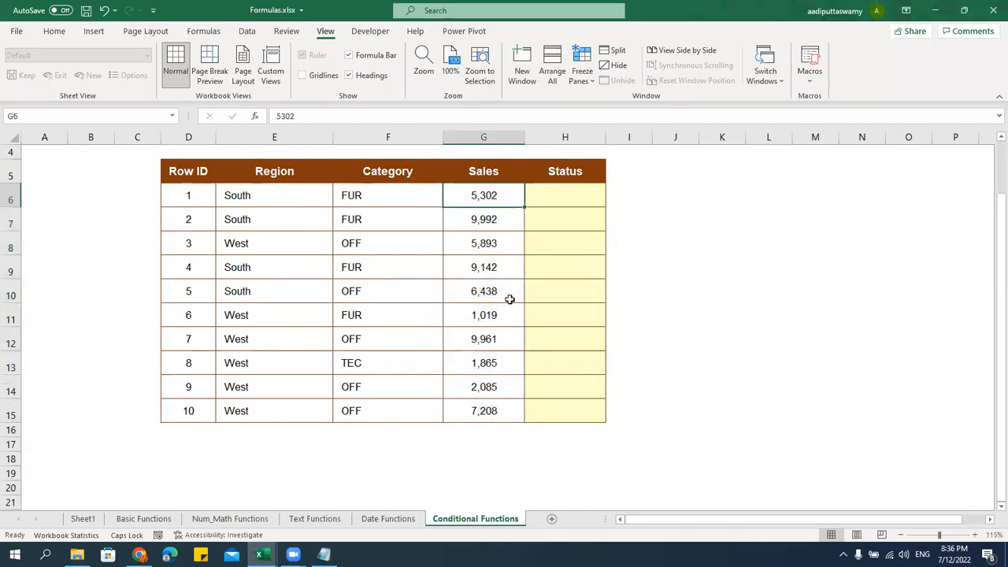
Narrow the Region and Category columns together to equal widths
{"action": "left_click_drag", "start_coordinate": [287, 137], "coordinate": [383, 140]}
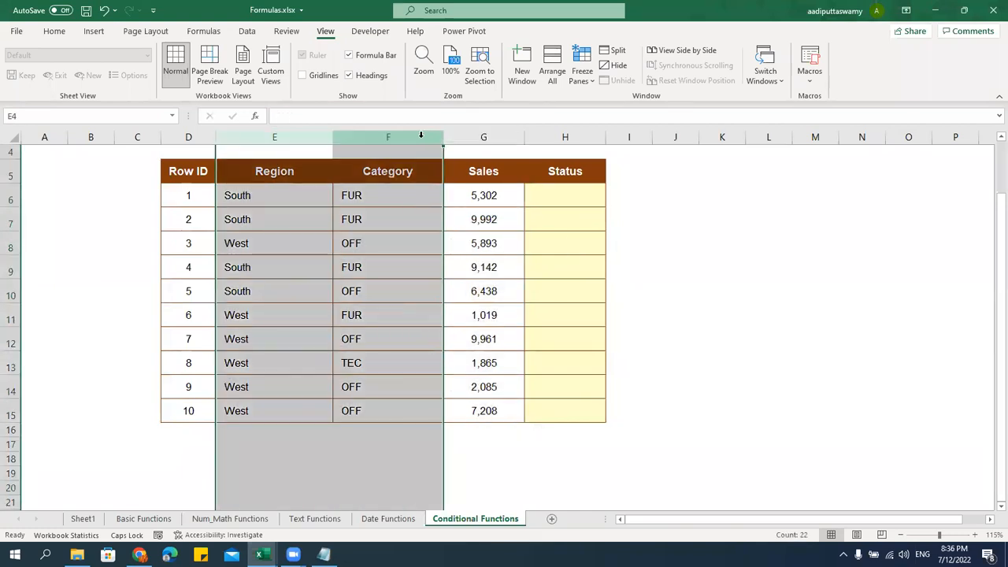
{"action": "left_click_drag", "start_coordinate": [443, 139], "coordinate": [409, 140]}
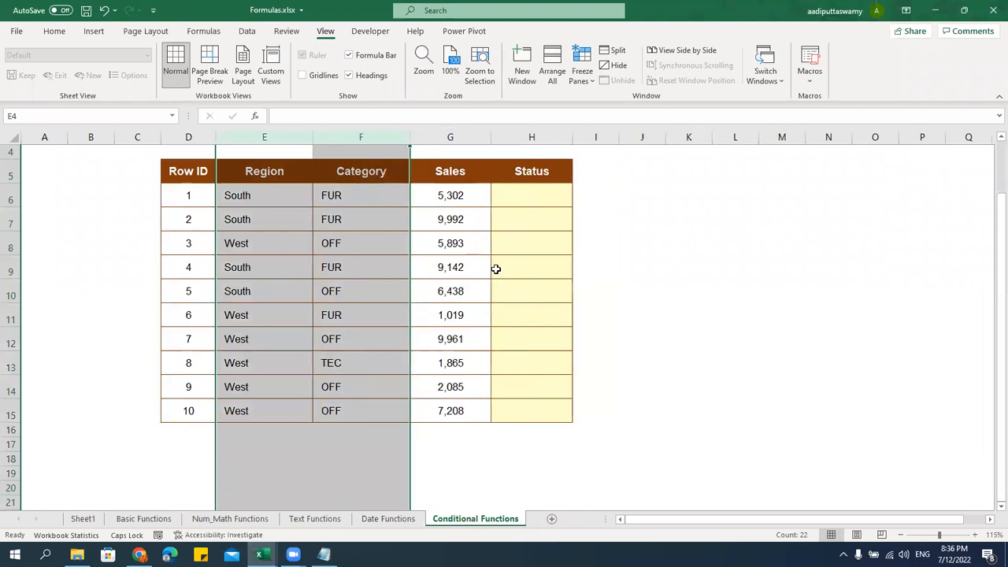
{"action": "left_click", "coordinate": [482, 223]}
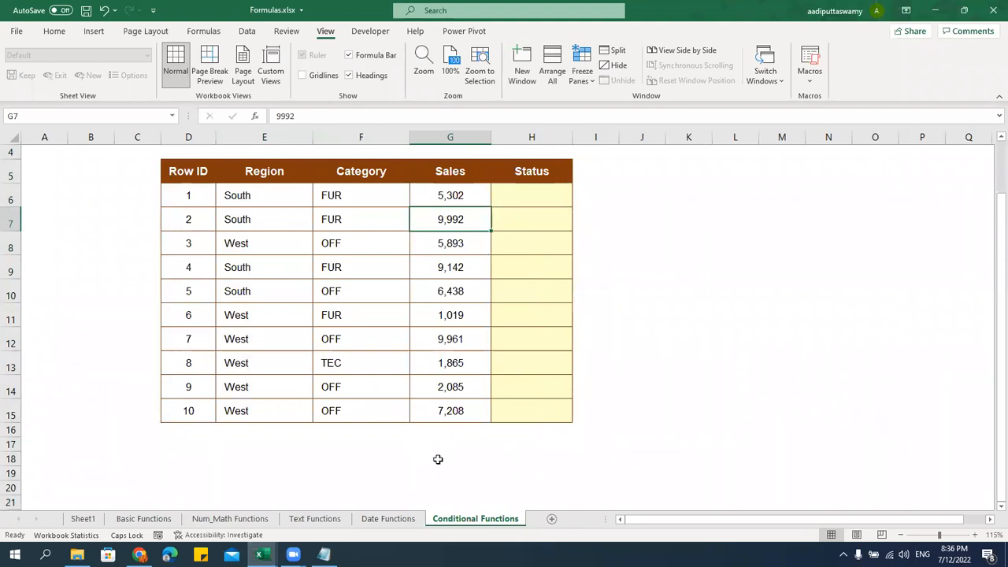
{"action": "left_click", "coordinate": [522, 200]}
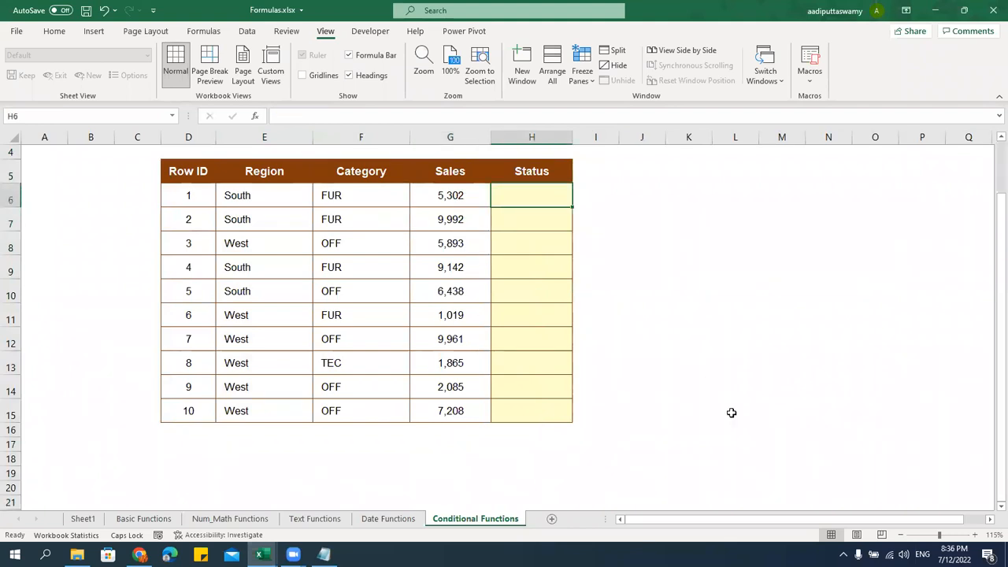
Enter =IF(G6>5000,"High","Low") in H6, fixing the label capitalization
{"action": "type", "text": "="}
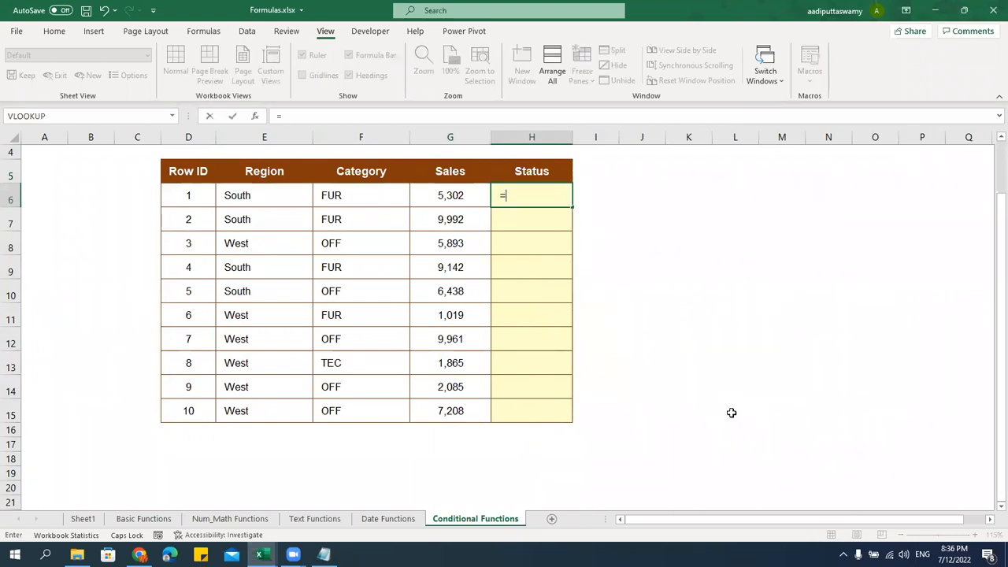
{"action": "type", "text": "IF"}
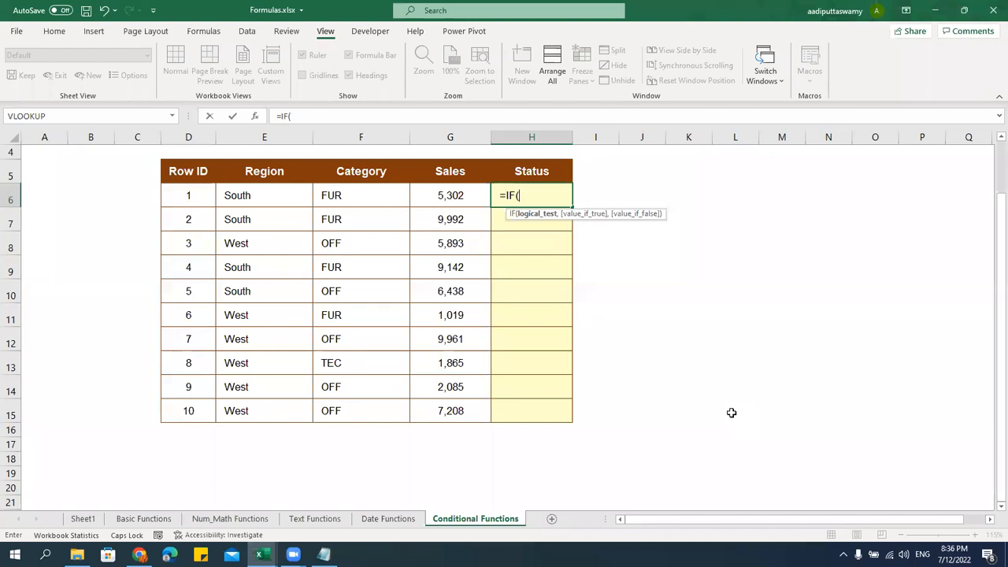
{"action": "left_click", "coordinate": [456, 195]}
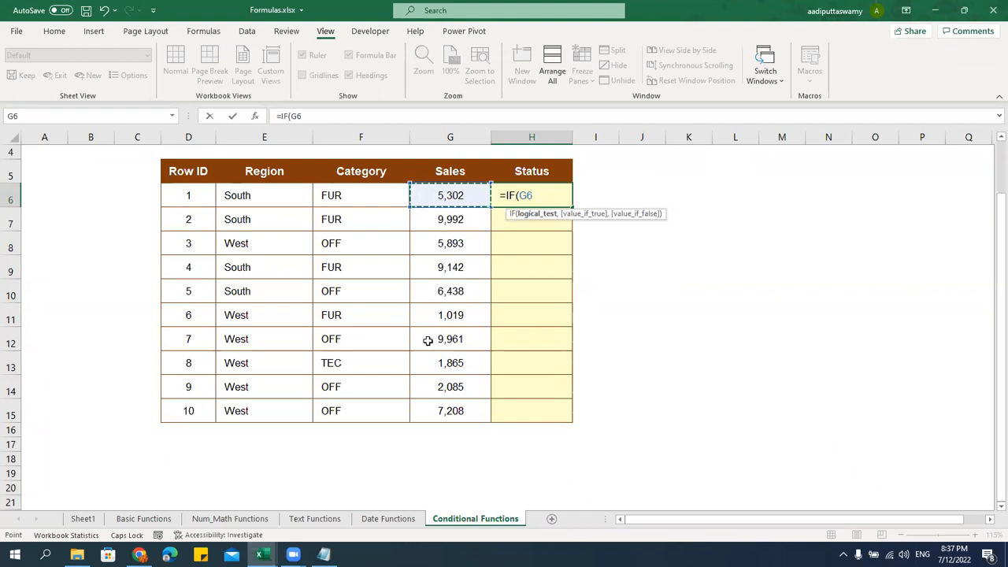
{"action": "type", "text": ">5000"}
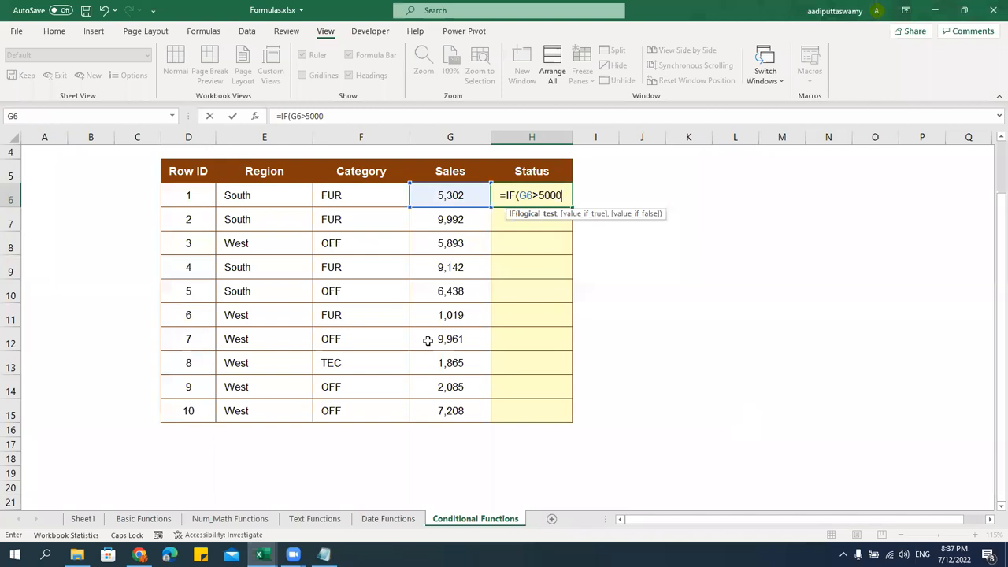
{"action": "type", "text": ","}
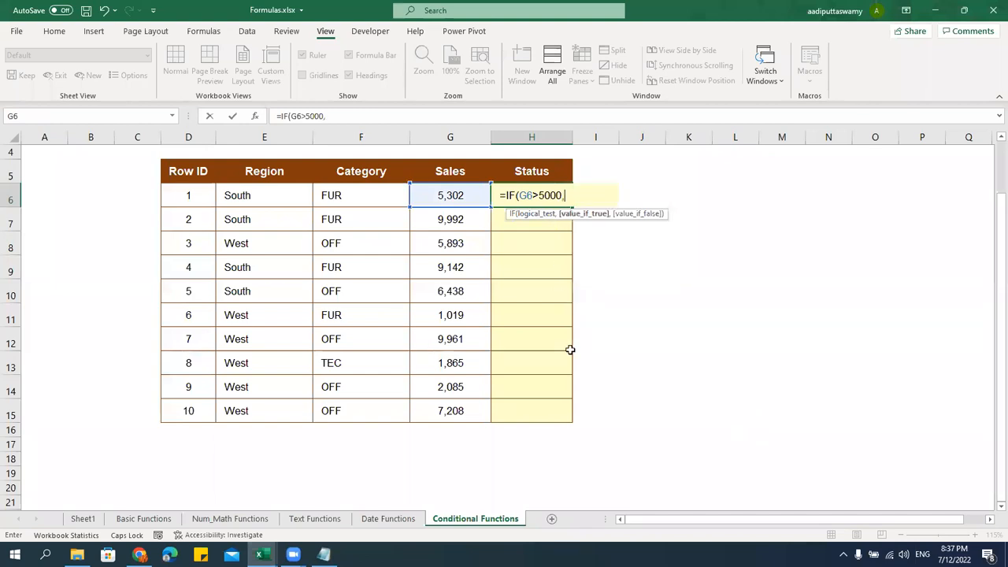
{"action": "type", "text": "\"hIGH\",\"Low"}
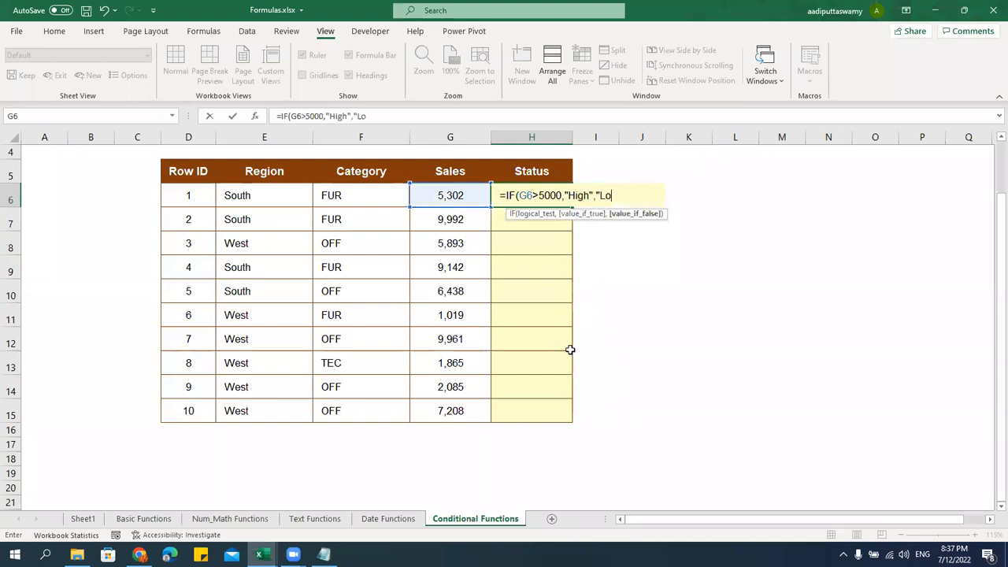
{"action": "left_click_drag", "start_coordinate": [519, 196], "coordinate": [627, 195]}
{"action": "left_click", "coordinate": [629, 196]}
{"action": "key", "text": "Return"}
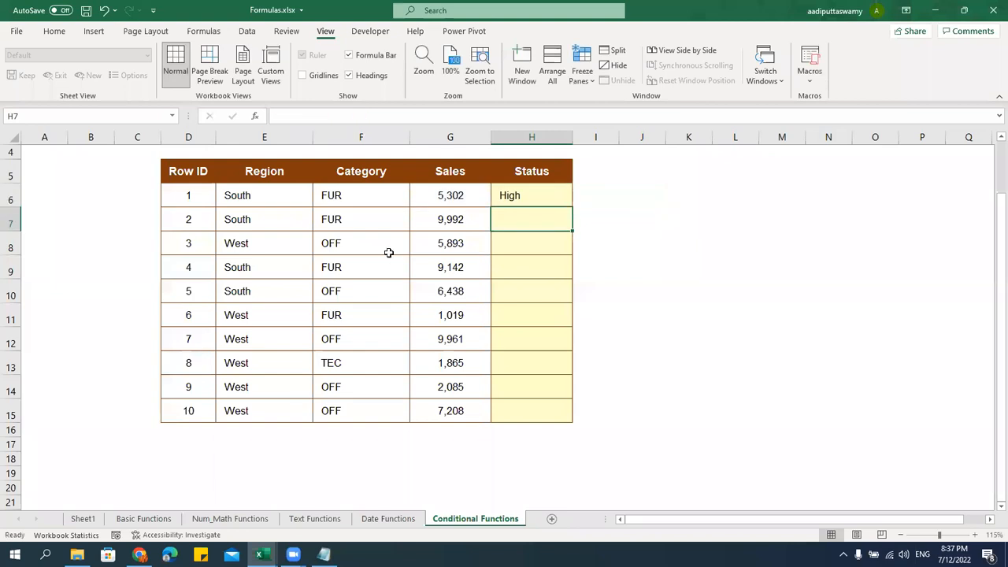
Fill the IF formula down to H15 and check the copied High/Low results
{"action": "left_click", "coordinate": [434, 206]}
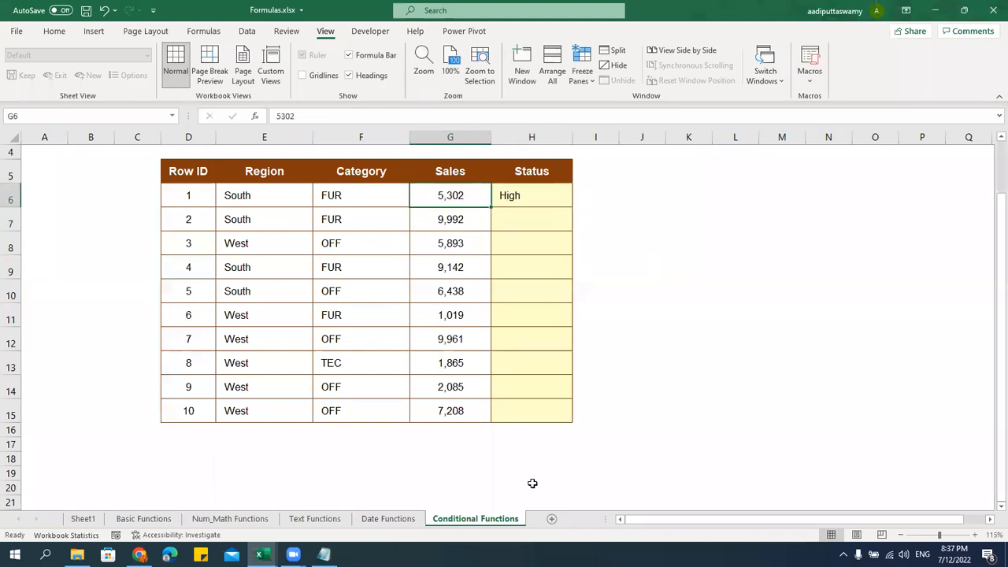
{"action": "left_click", "coordinate": [526, 198]}
{"action": "left_click_drag", "start_coordinate": [571, 208], "coordinate": [559, 423]}
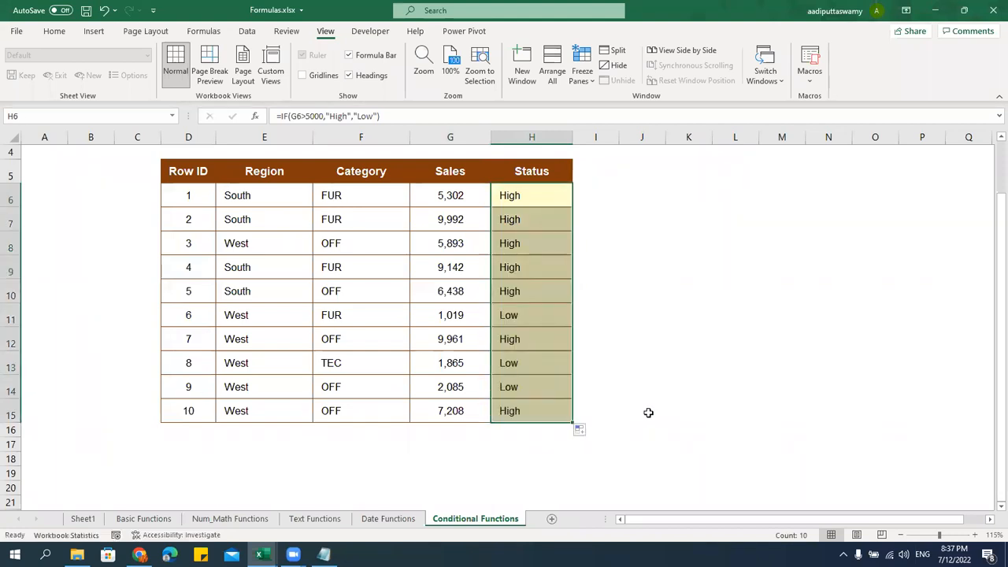
{"action": "left_click_drag", "start_coordinate": [469, 315], "coordinate": [512, 316]}
{"action": "left_click_drag", "start_coordinate": [459, 386], "coordinate": [520, 369]}
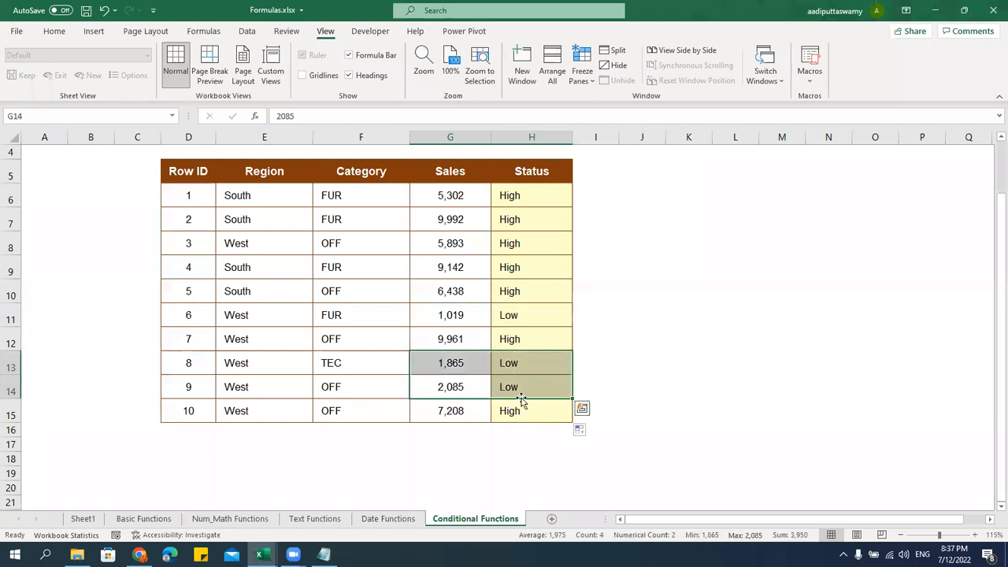
{"action": "left_click", "coordinate": [523, 315]}
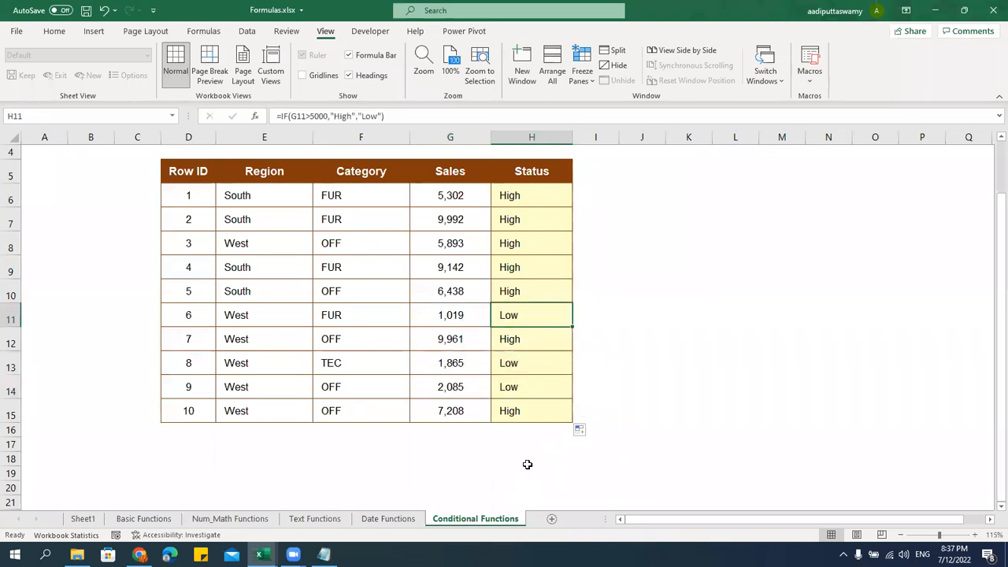
{"action": "left_click", "coordinate": [459, 404]}
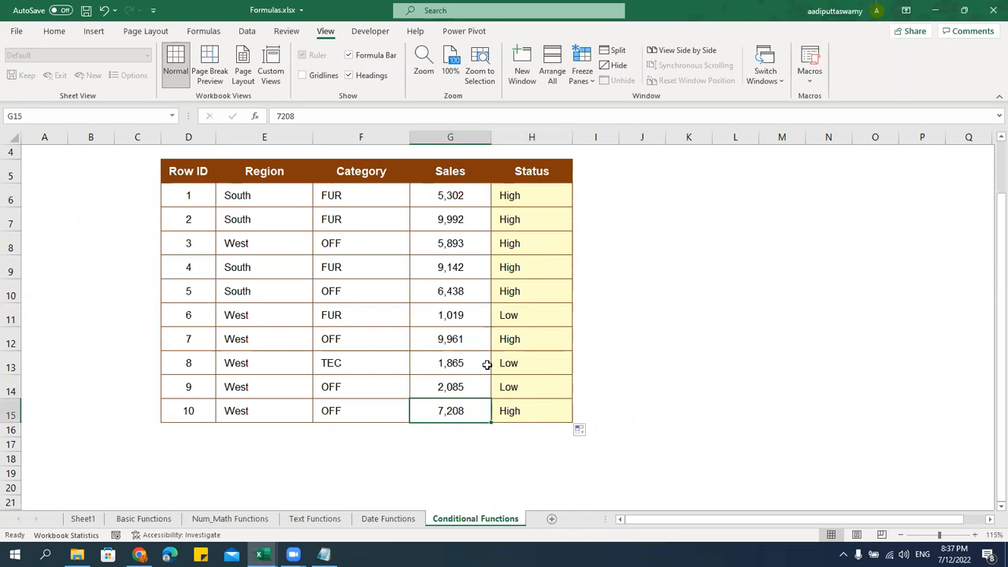
{"action": "left_click", "coordinate": [468, 198]}
Change the first sale from 5,302 to 3,302 and recommit H6 so it reads Low
{"action": "double_click", "coordinate": [448, 200]}
{"action": "left_click_drag", "start_coordinate": [445, 195], "coordinate": [392, 196]}
{"action": "type", "text": "3"}
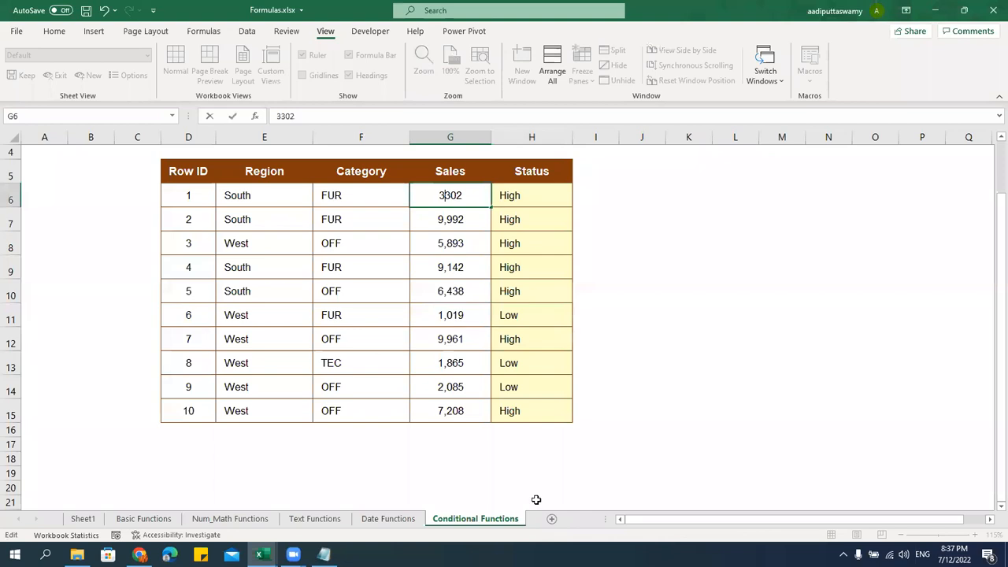
{"action": "key", "text": "Return"}
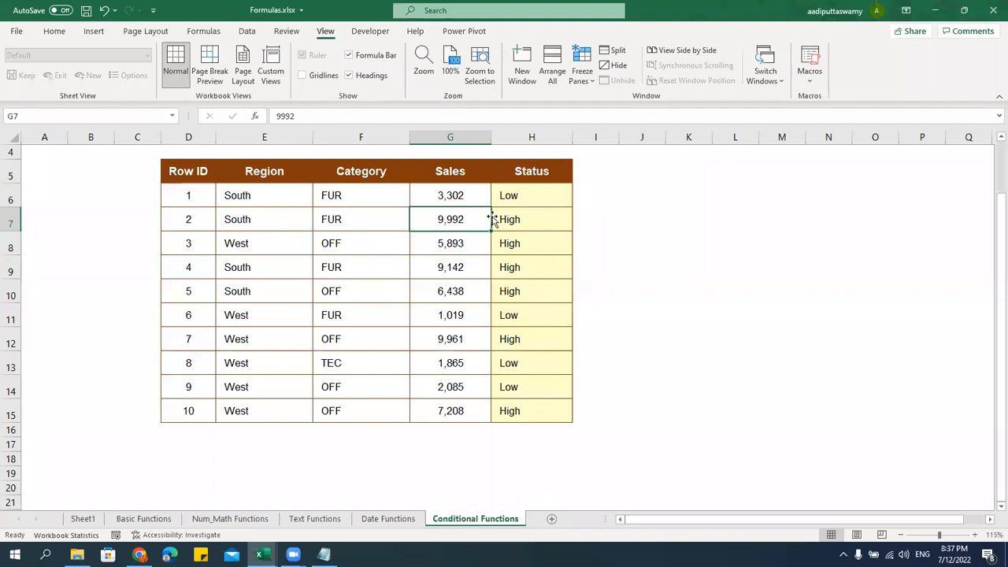
{"action": "double_click", "coordinate": [525, 195]}
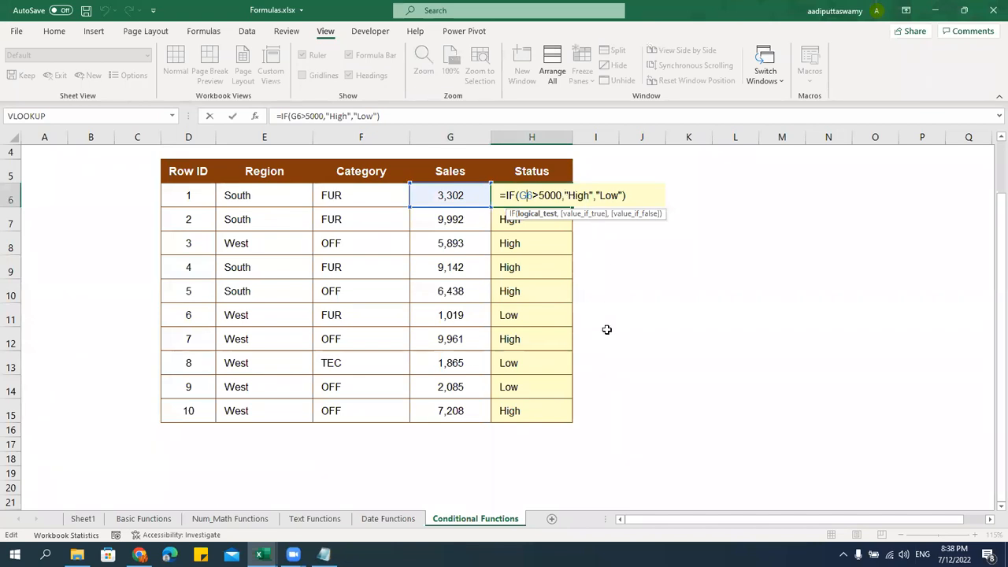
{"action": "left_click", "coordinate": [618, 195]}
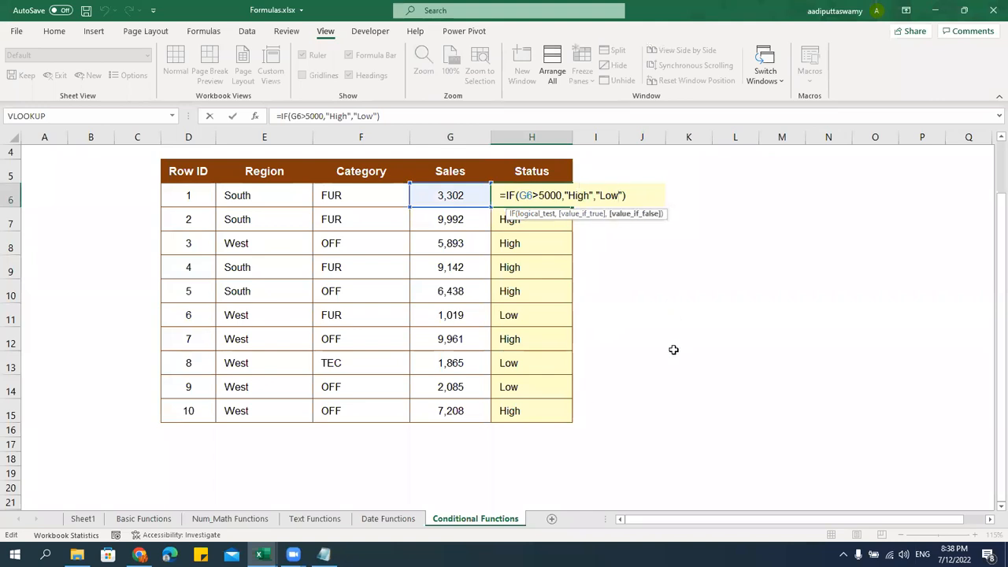
{"action": "key", "text": "ctrl+Return"}
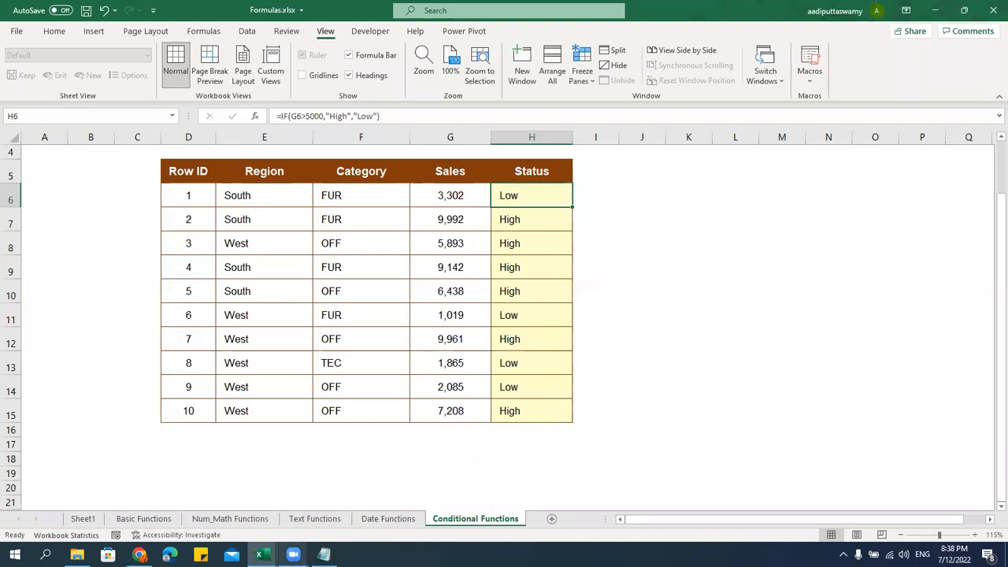
Copy the Region, Category and Sales columns from the IFS sheet down to the last row
{"action": "mouse_move", "coordinate": [262, 554]}
{"action": "left_click", "coordinate": [228, 492]}
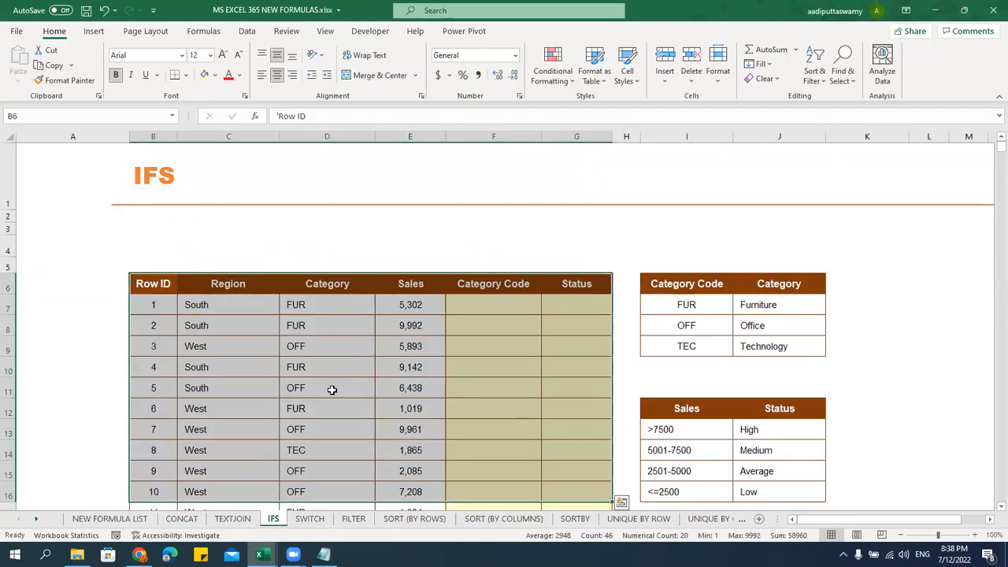
{"action": "left_click", "coordinate": [181, 307]}
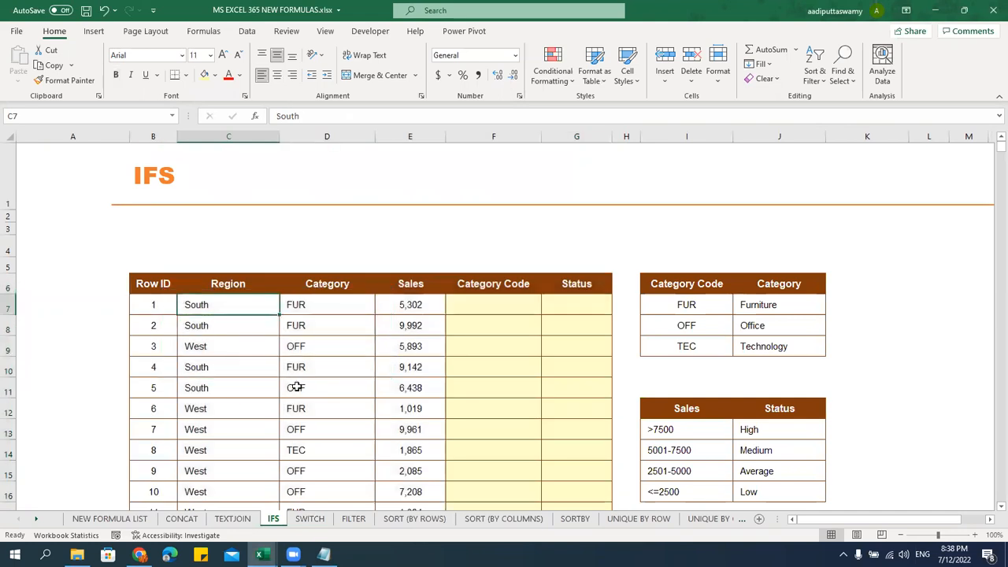
{"action": "key", "text": "Up"}
{"action": "key", "text": "shift+Right"}
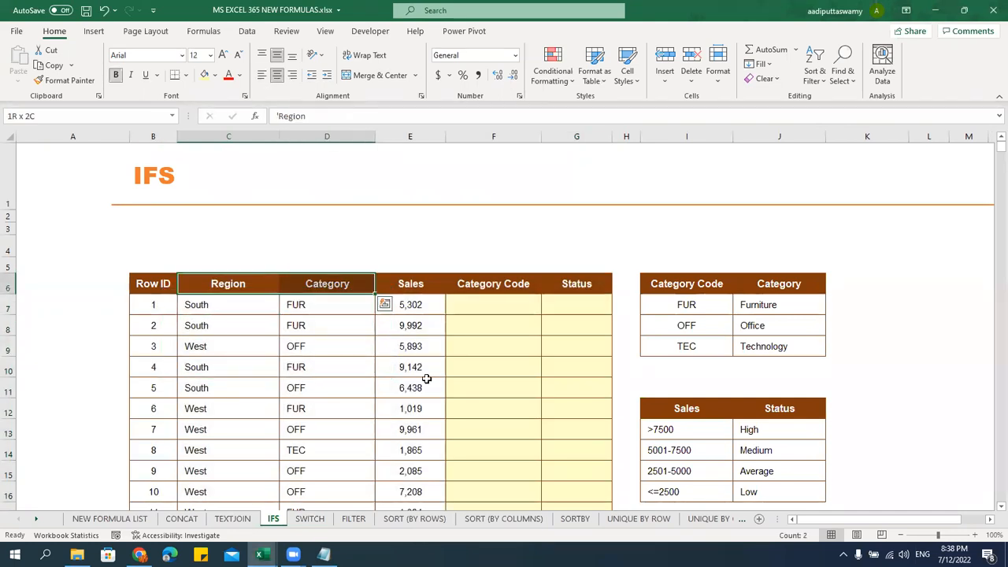
{"action": "key", "text": "shift+Right"}
{"action": "key", "text": "ctrl+shift+Down"}
{"action": "key", "text": "ctrl+c"}
Paste the data at K5 on Conditional Functions, keeping source column widths
{"action": "key", "text": "alt+Tab"}
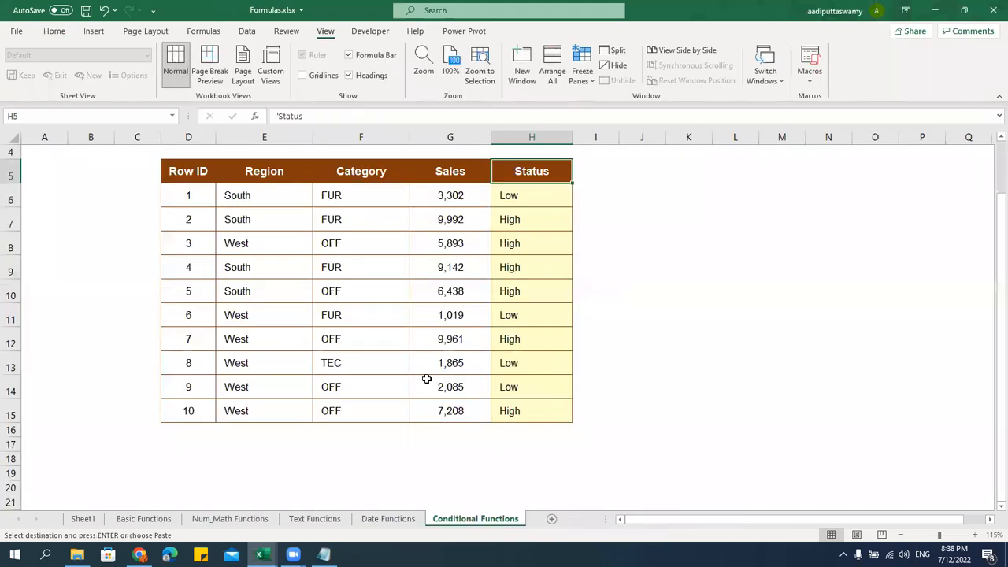
{"action": "key", "text": "Right"}
{"action": "key", "text": "Right"}
{"action": "key", "text": "Right"}
{"action": "key", "text": "Right"}
{"action": "key", "text": "Right"}
{"action": "key", "text": "Right"}
{"action": "key", "text": "Right"}
{"action": "key", "text": "Left"}
{"action": "key", "text": "Left"}
{"action": "key", "text": "Left"}
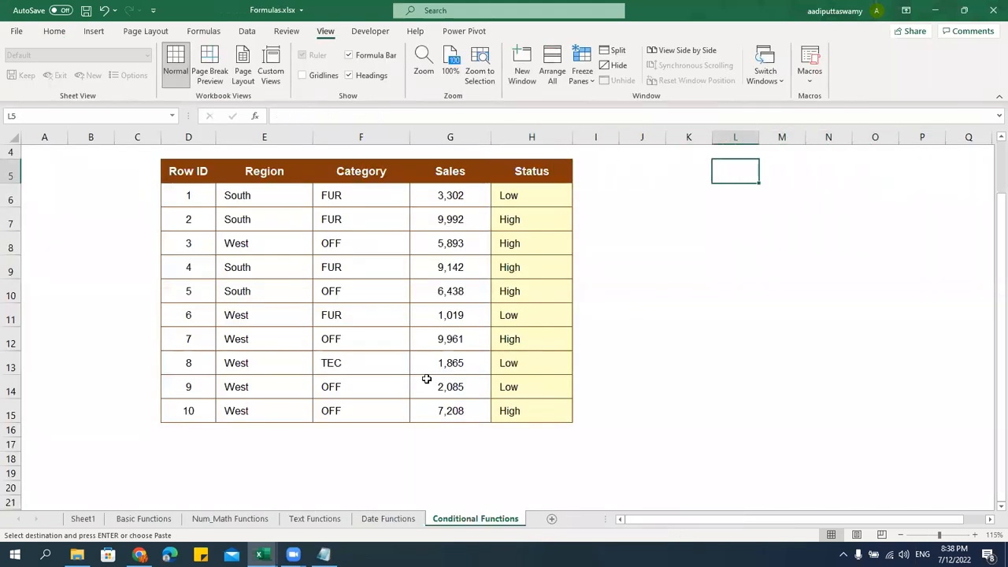
{"action": "key", "text": "Left"}
{"action": "key", "text": "ctrl+v"}
{"action": "key", "text": "ctrl+alt+v"}
{"action": "key", "text": "w"}
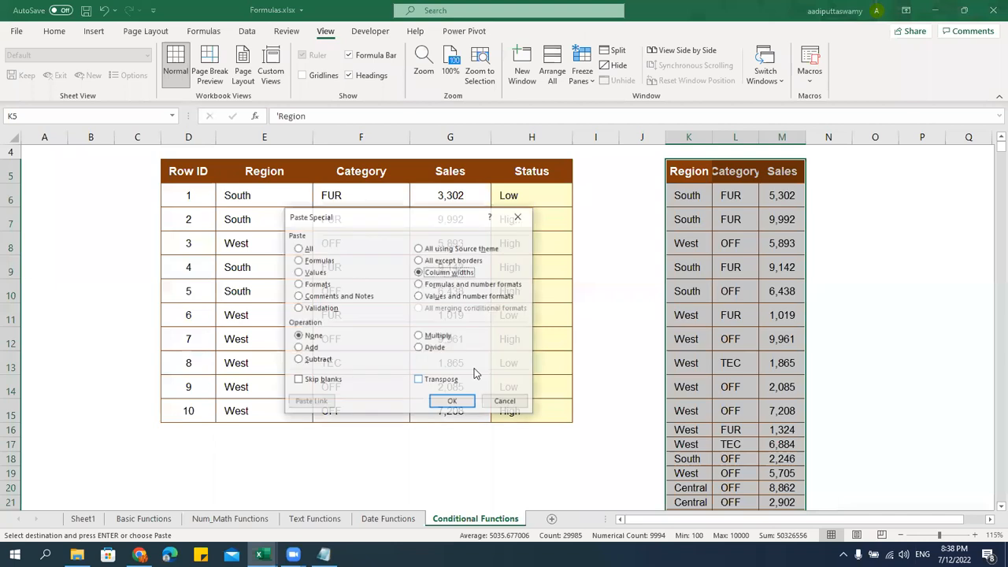
{"action": "key", "text": "Return"}
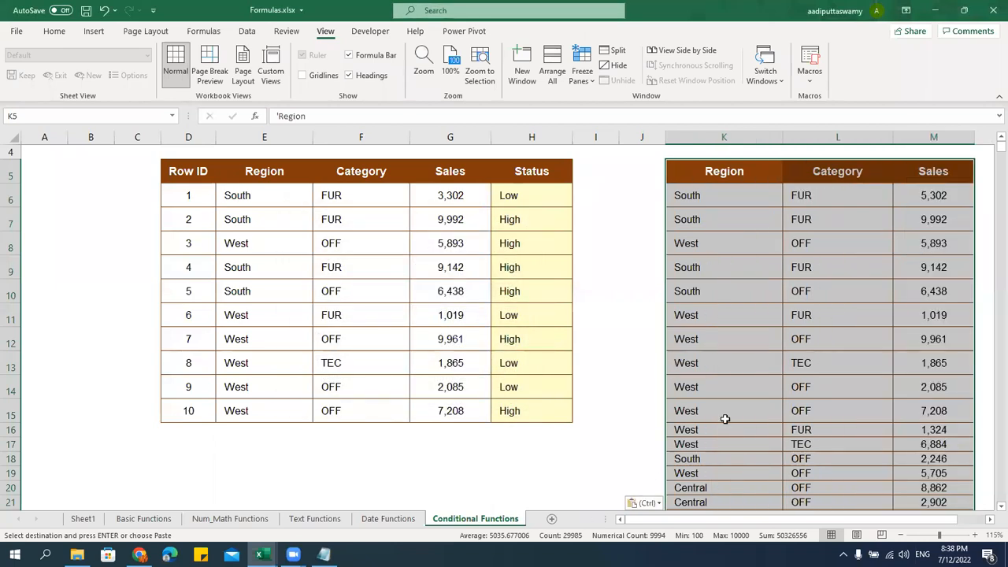
Set the row height to 20 and check how far the Region list extends
{"action": "left_click", "coordinate": [724, 170]}
{"action": "key", "text": "alt+h"}
{"action": "type", "text": "oh"}
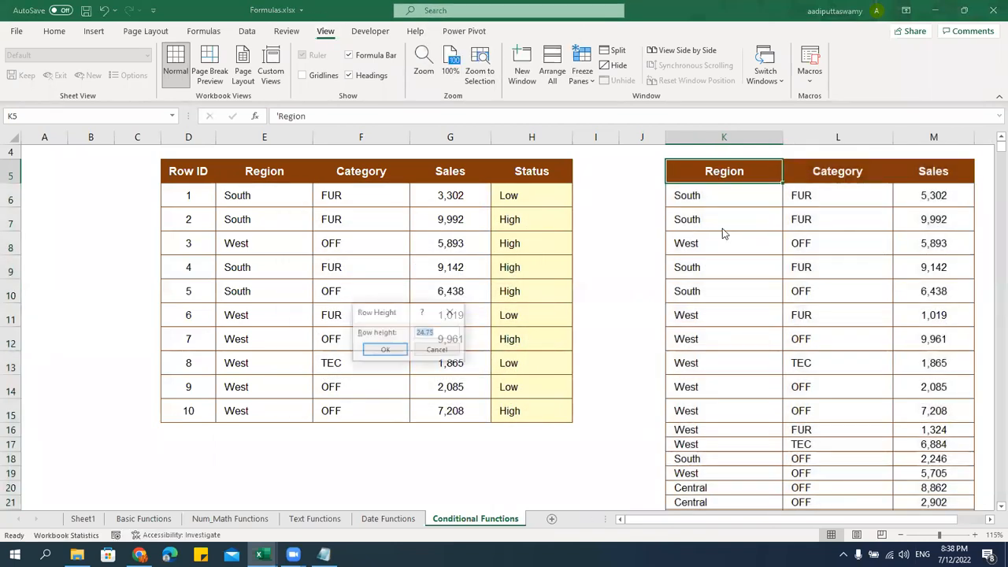
{"action": "type", "text": "2"}
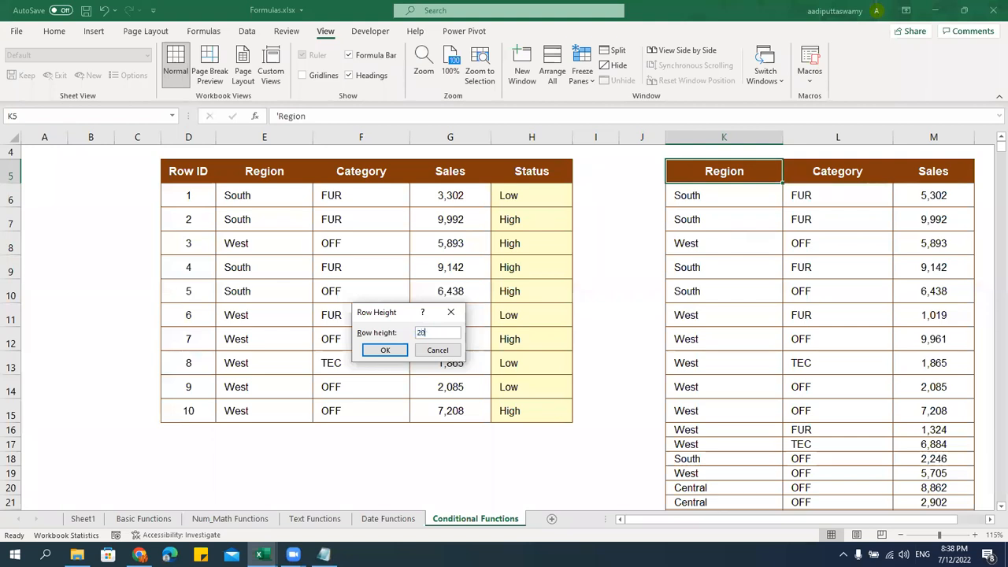
{"action": "type", "text": "0"}
{"action": "key", "text": "Return"}
{"action": "key", "text": "ctrl+shift+Down"}
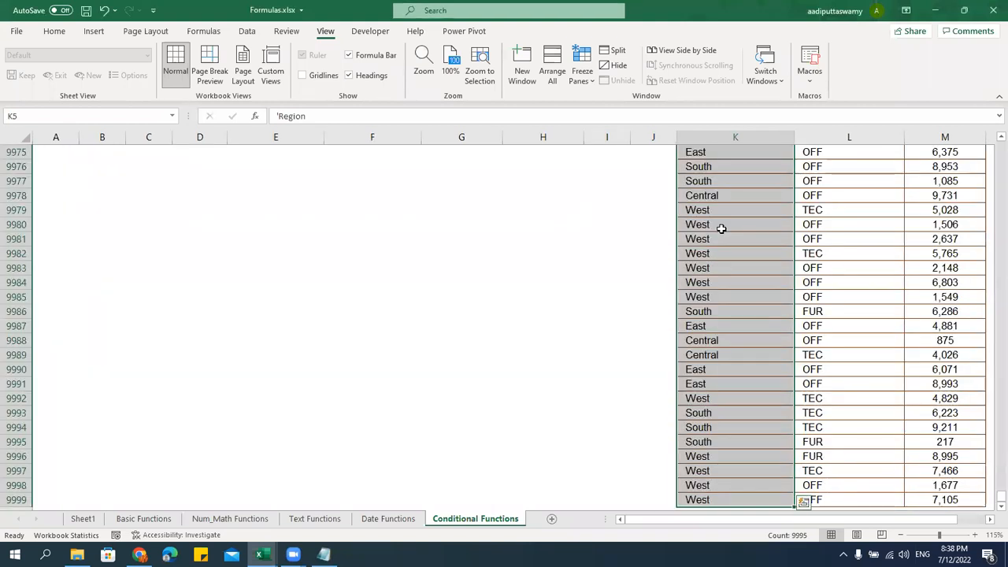
{"action": "key", "text": "ctrl+BackSpace"}
{"action": "key", "text": "Down"}
{"action": "key", "text": "ctrl+shift+Down"}
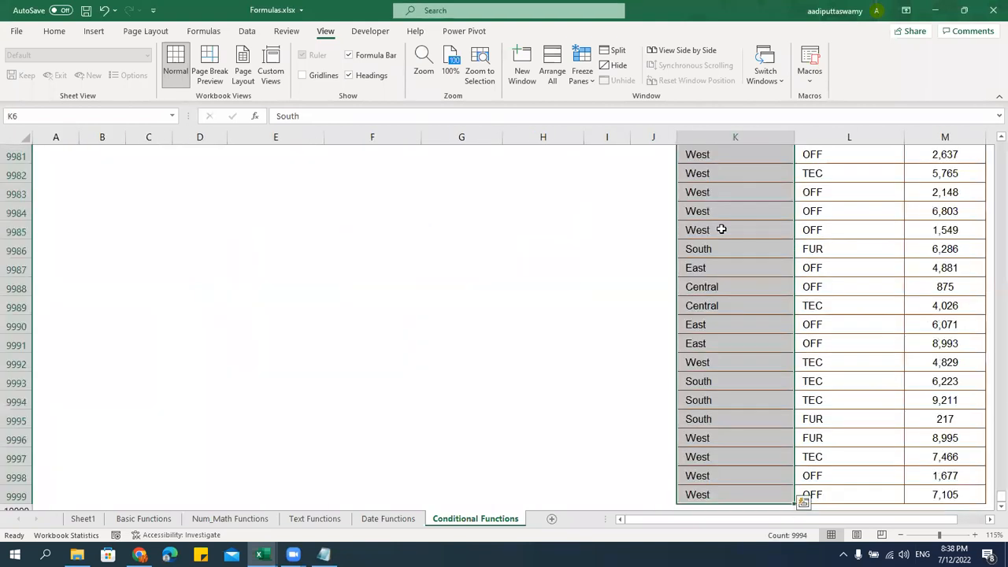
{"action": "key", "text": "Up"}
Turn filters on for the pasted table to view Region values, then remove them
{"action": "key", "text": "Right"}
{"action": "key", "text": "Right"}
{"action": "key", "text": "Right"}
{"action": "key", "text": "Right"}
{"action": "key", "text": "Right"}
{"action": "key", "text": "Right"}
{"action": "key", "text": "Right"}
{"action": "key", "text": "Right"}
{"action": "key", "text": "Right"}
{"action": "key", "text": "Right"}
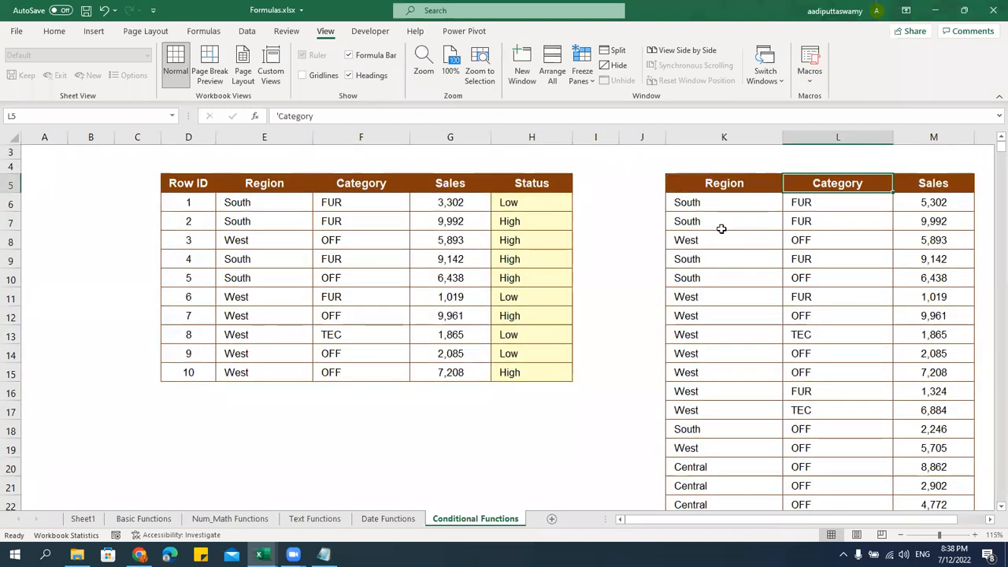
{"action": "key", "text": "Left"}
{"action": "key", "text": "Left"}
{"action": "key", "text": "Left"}
{"action": "key", "text": "Left"}
{"action": "key", "text": "Left"}
{"action": "key", "text": "Left"}
{"action": "key", "text": "Left"}
{"action": "key", "text": "Left"}
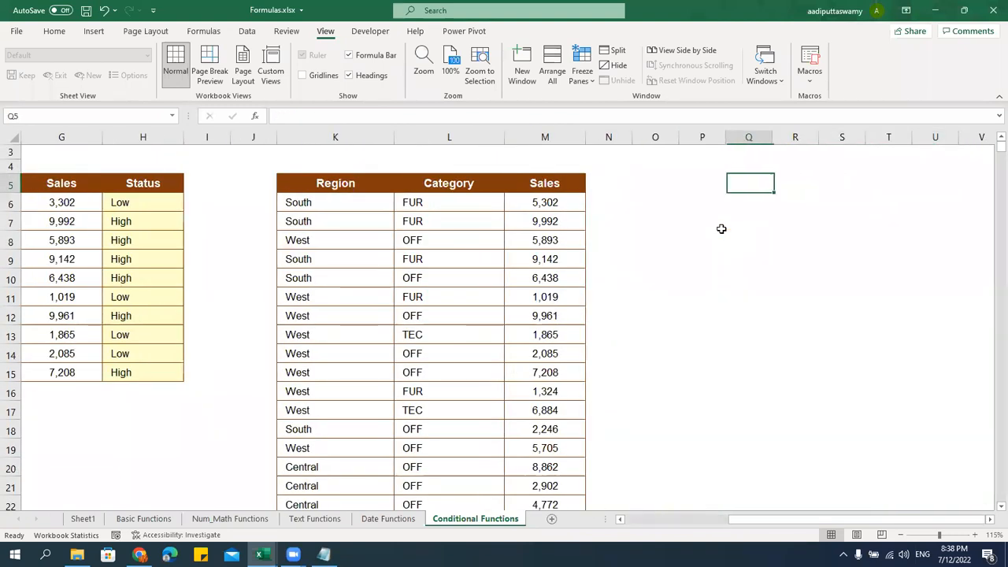
{"action": "key", "text": "Left"}
{"action": "key", "text": "Left"}
{"action": "key", "text": "Left"}
{"action": "key", "text": "Right"}
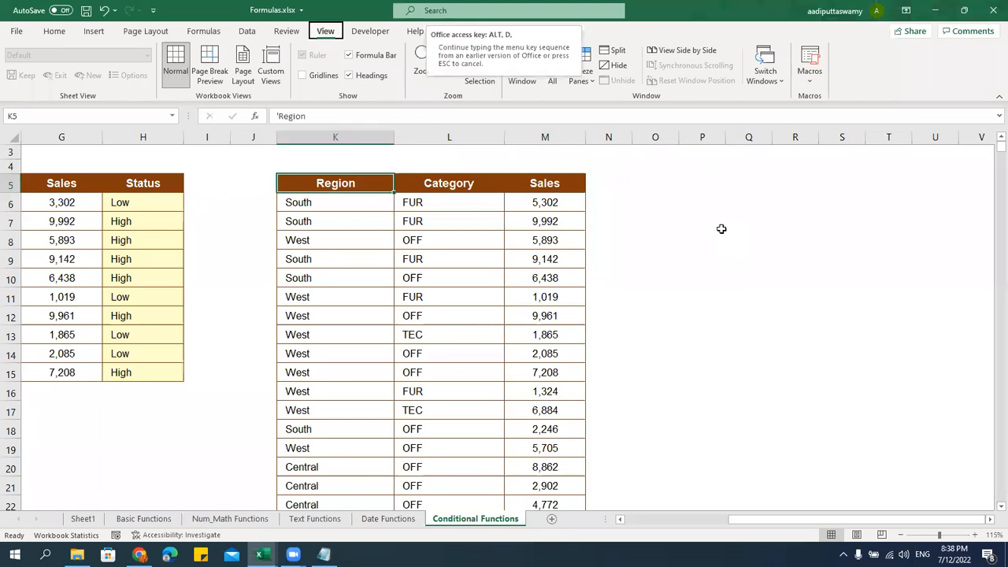
{"action": "key", "text": "ctrl+shift+l"}
{"action": "left_click", "coordinate": [389, 189]}
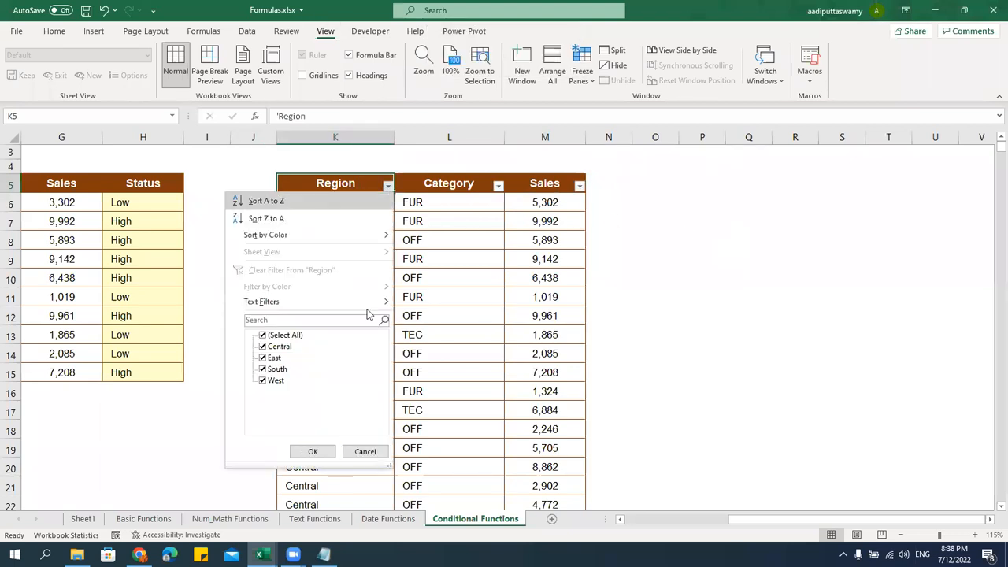
{"action": "key", "text": "Escape"}
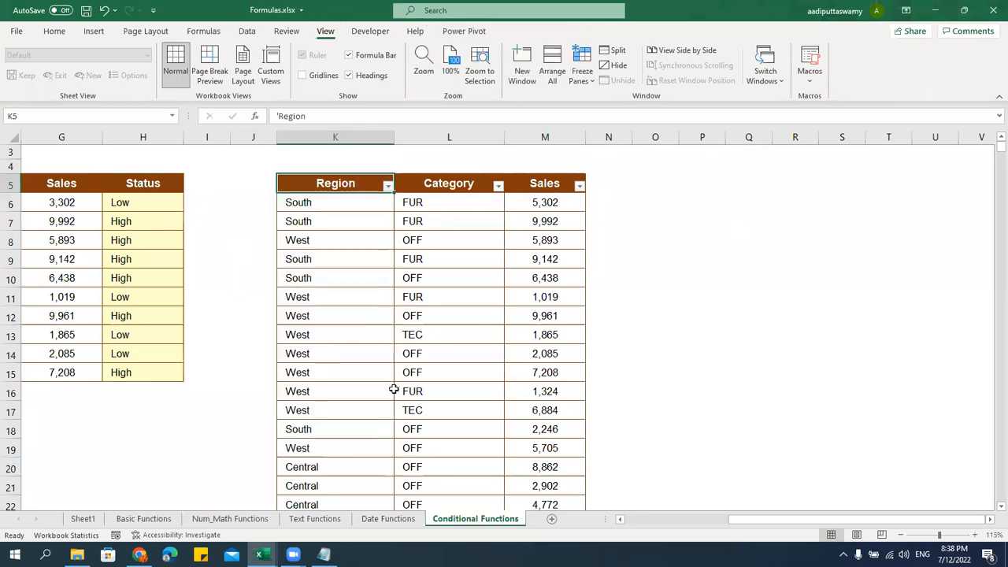
{"action": "left_click", "coordinate": [373, 222]}
{"action": "key", "text": "alt"}
{"action": "key", "text": "ctrl+shift+l"}
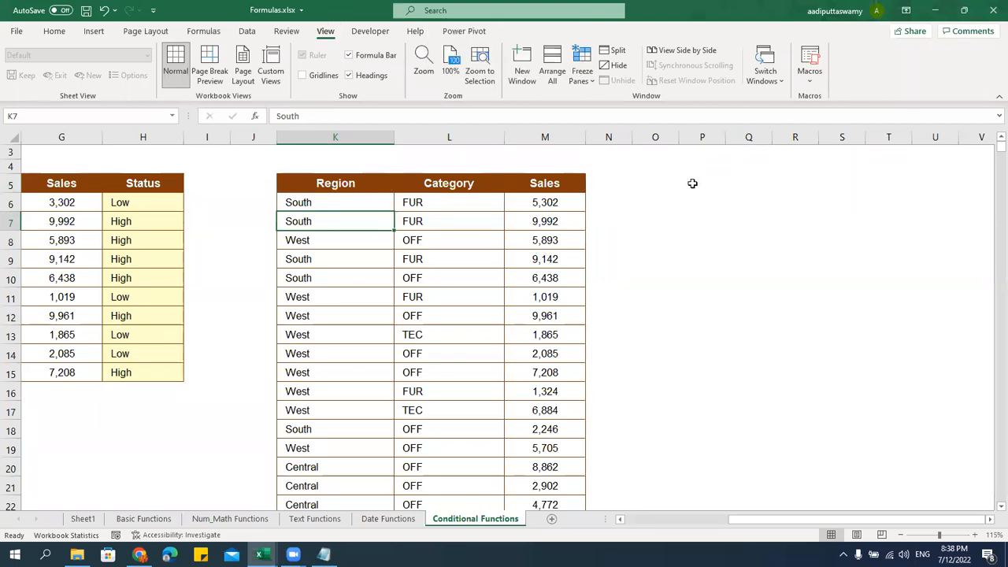
{"action": "left_click", "coordinate": [658, 183]}
Enter a Region heading in O5 with East, West, Central and South listed below it
{"action": "type", "text": "Region"}
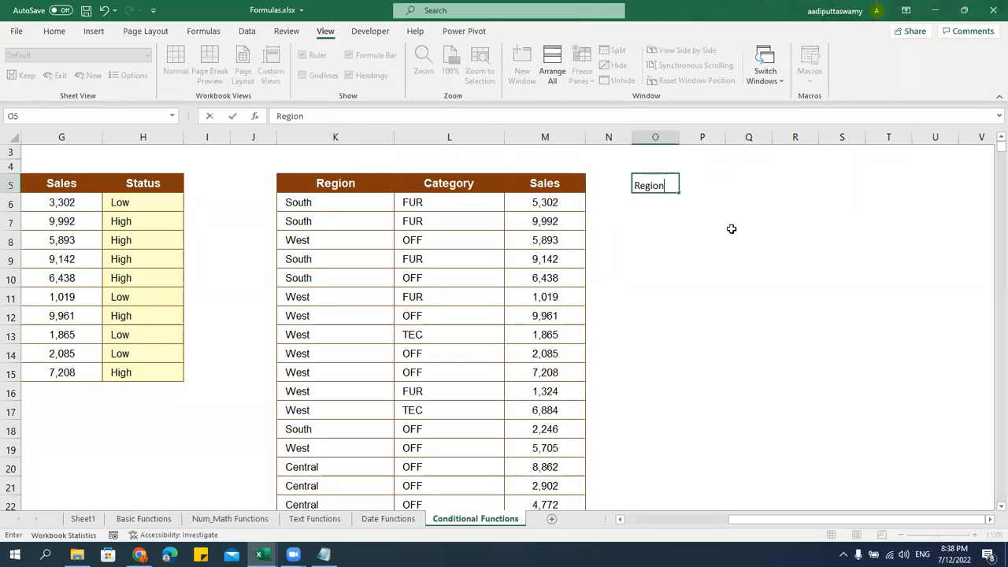
{"action": "key", "text": "Return"}
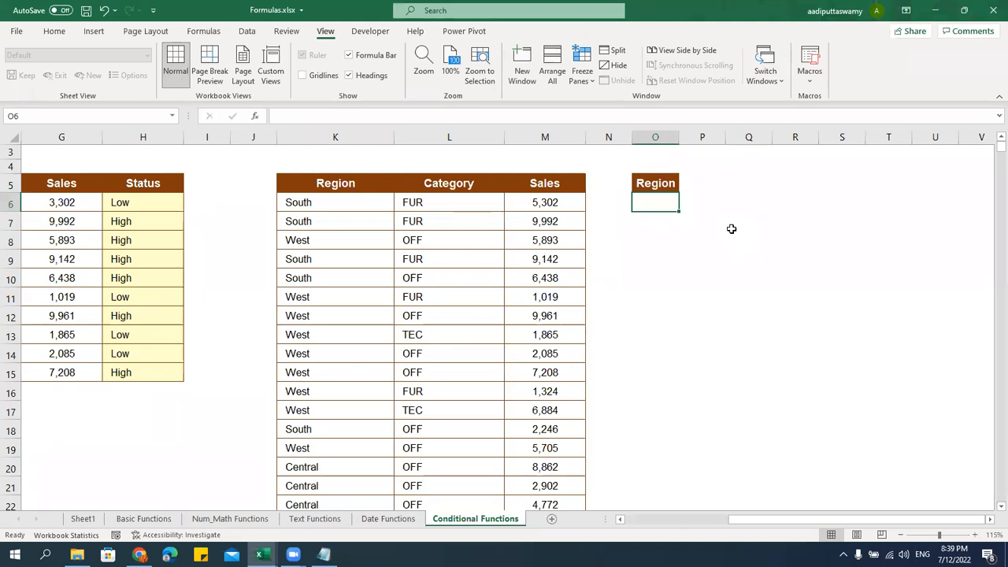
{"action": "type", "text": "South"}
{"action": "key", "text": "BackSpace"}
{"action": "key", "text": "BackSpace"}
{"action": "key", "text": "BackSpace"}
{"action": "key", "text": "BackSpace"}
{"action": "key", "text": "BackSpace"}
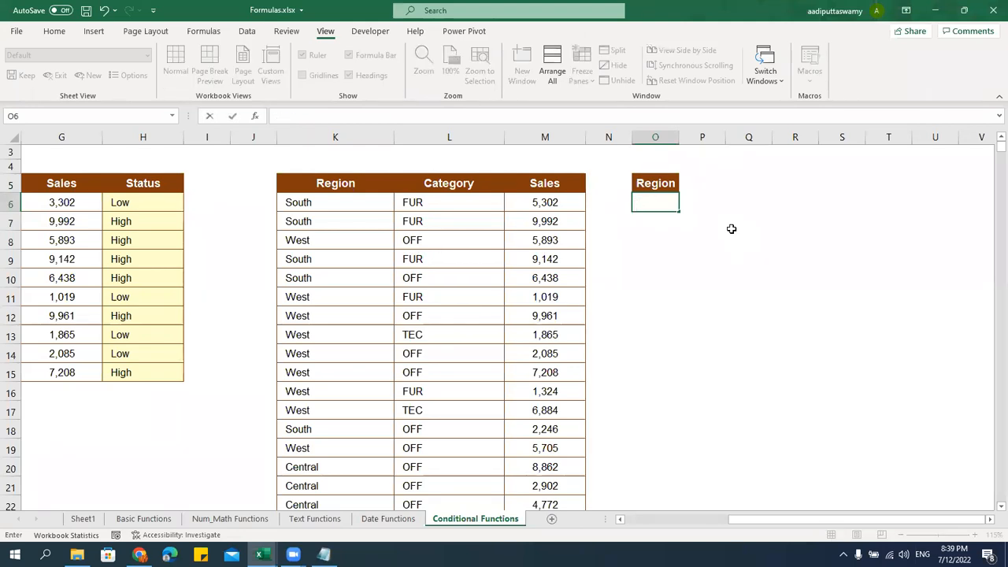
{"action": "type", "text": "East"}
{"action": "key", "text": "Return"}
{"action": "type", "text": "West"}
{"action": "key", "text": "Return"}
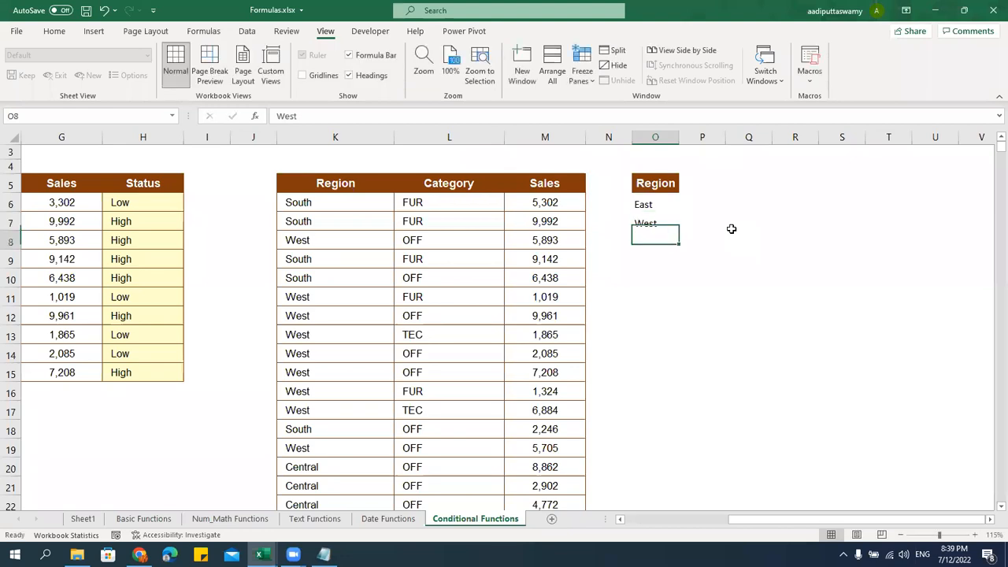
{"action": "type", "text": "Central"}
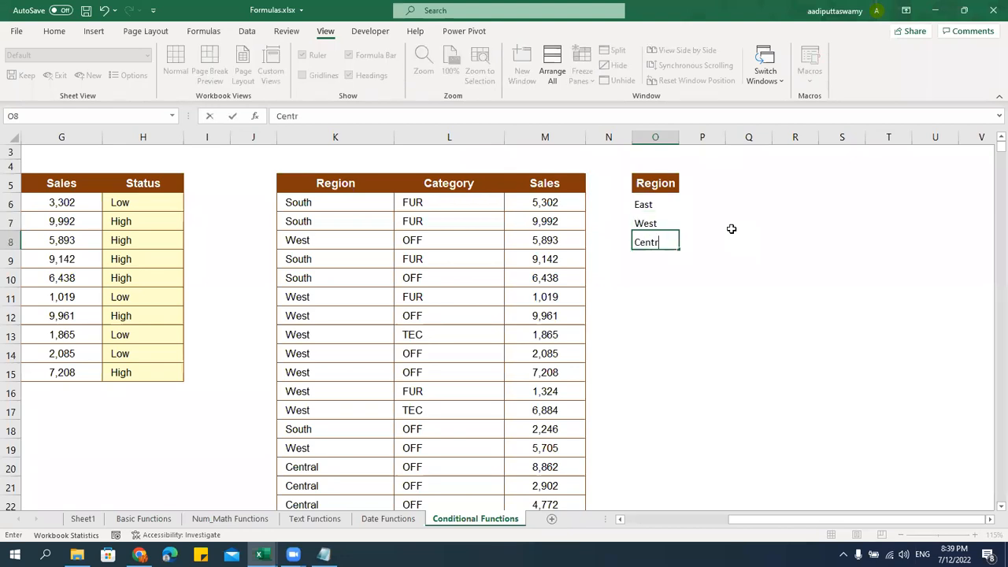
{"action": "key", "text": "Return"}
{"action": "type", "text": "South"}
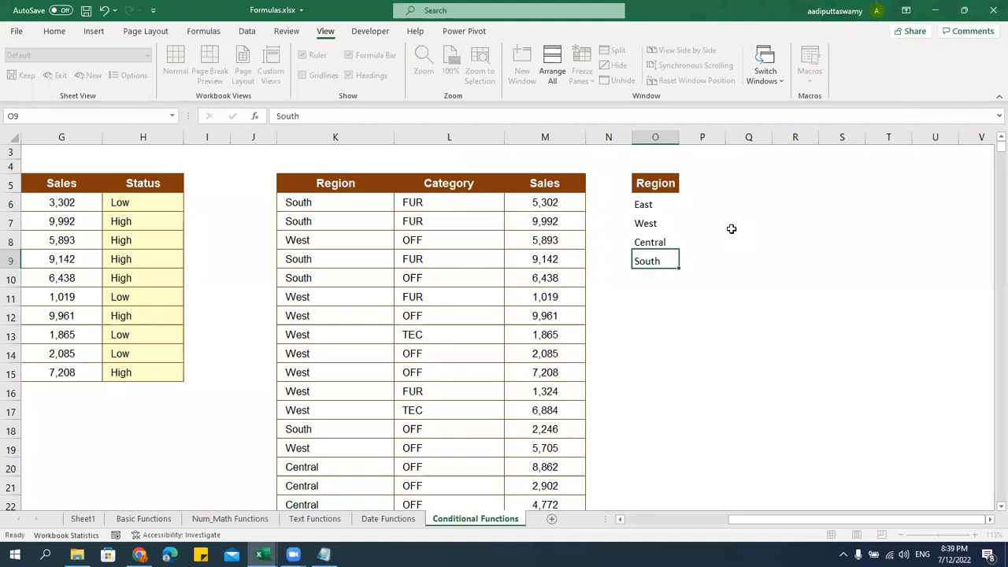
{"action": "key", "text": "Return"}
Copy the data table's formatting onto the region list and widen column O to fit
{"action": "left_click_drag", "start_coordinate": [359, 208], "coordinate": [353, 263]}
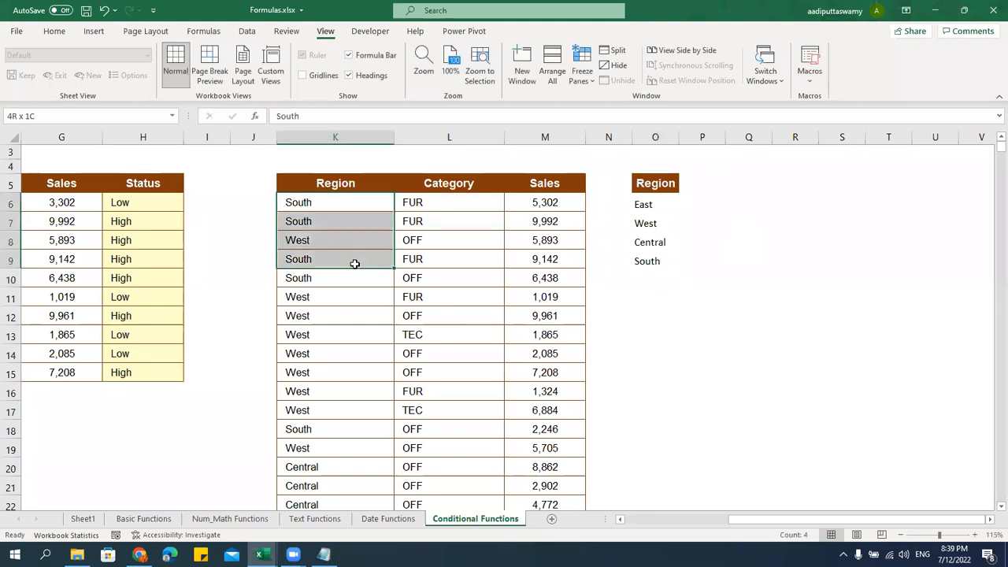
{"action": "key", "text": "ctrl+c"}
{"action": "left_click", "coordinate": [663, 205]}
{"action": "left_click_drag", "start_coordinate": [665, 206], "coordinate": [684, 263]}
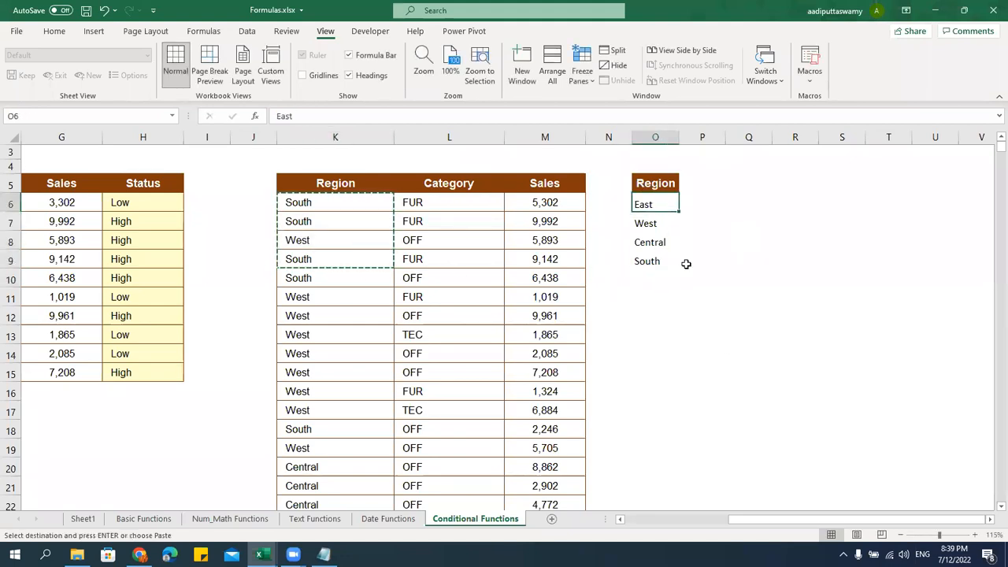
{"action": "key", "text": "ctrl+alt+v"}
{"action": "key", "text": "Return"}
{"action": "left_click_drag", "start_coordinate": [678, 137], "coordinate": [691, 137]}
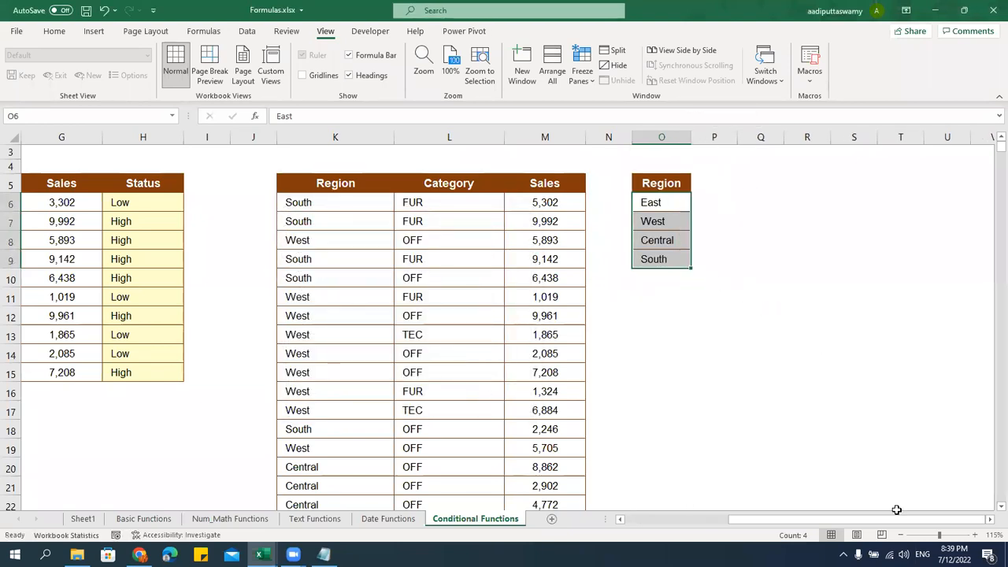
{"action": "left_click", "coordinate": [989, 519]}
{"action": "left_click", "coordinate": [990, 518]}
Add a Total Sales heading in P5 and widen column P so it fits
{"action": "left_click", "coordinate": [565, 180]}
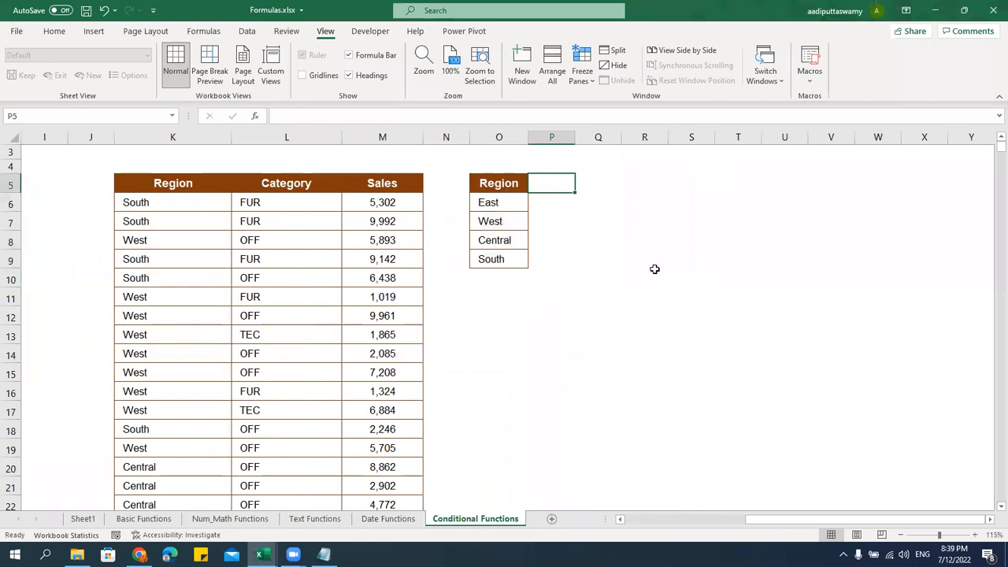
{"action": "type", "text": "Total Sales"}
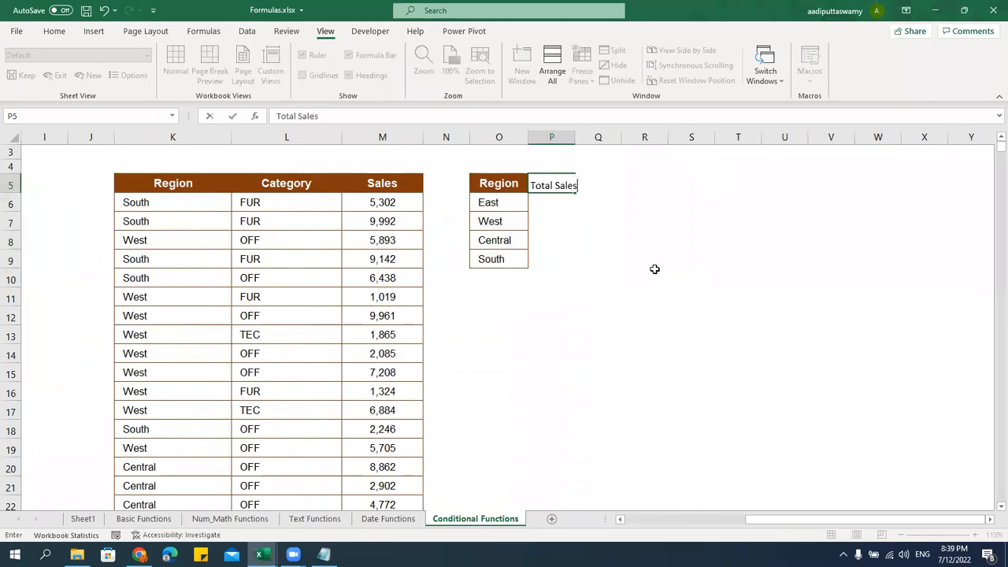
{"action": "key", "text": "Return"}
{"action": "left_click_drag", "start_coordinate": [582, 137], "coordinate": [599, 137]}
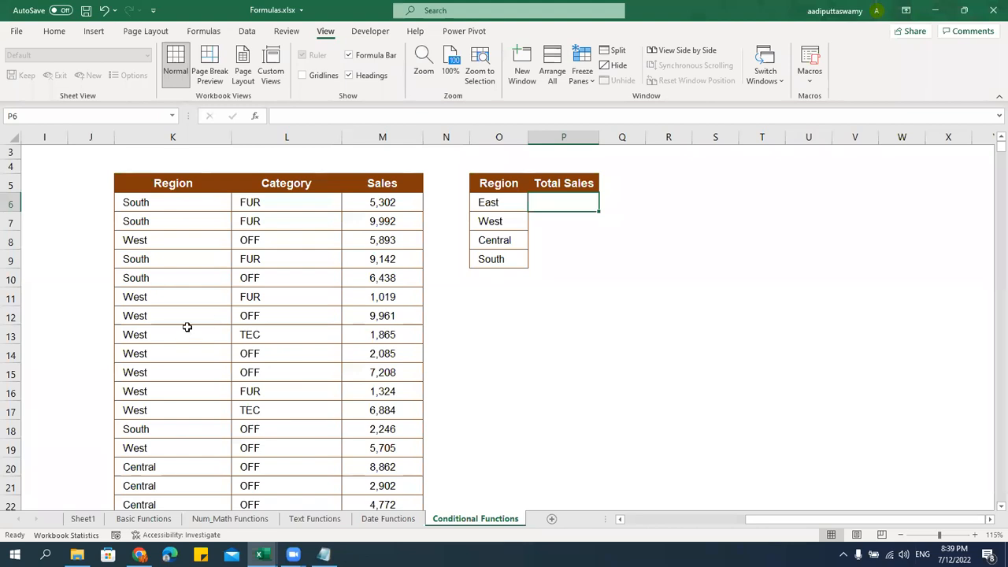
Turn on filtering for the Region, Category and Sales data table starting at K5
{"action": "scroll", "coordinate": [177, 461], "scroll_direction": "down", "scroll_amount": 4}
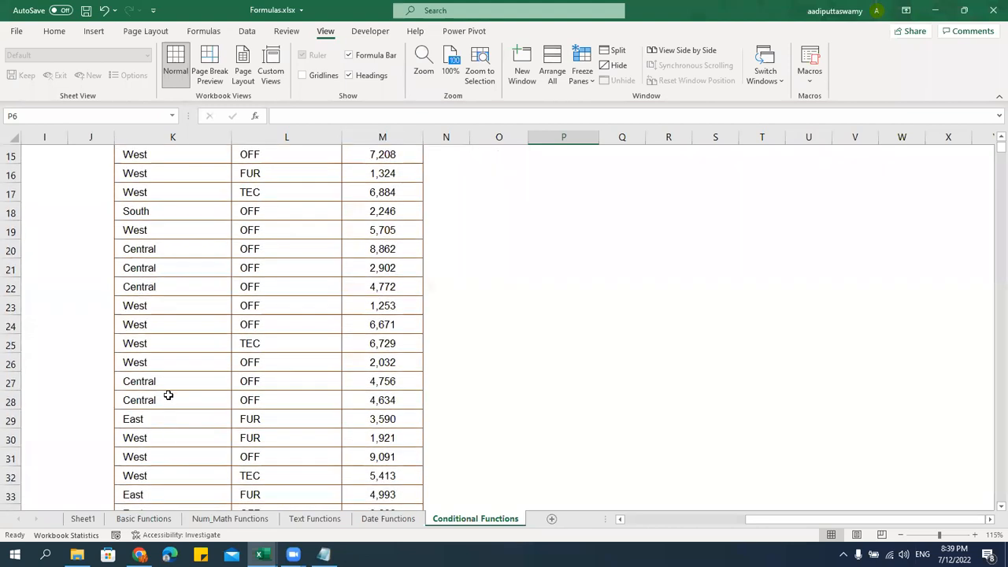
{"action": "left_click", "coordinate": [156, 418]}
{"action": "left_click", "coordinate": [384, 419]}
{"action": "scroll", "coordinate": [383, 425], "scroll_direction": "down", "scroll_amount": 1}
{"action": "scroll", "coordinate": [383, 426], "scroll_direction": "down", "scroll_amount": 5}
{"action": "scroll", "coordinate": [382, 428], "scroll_direction": "up", "scroll_amount": 10}
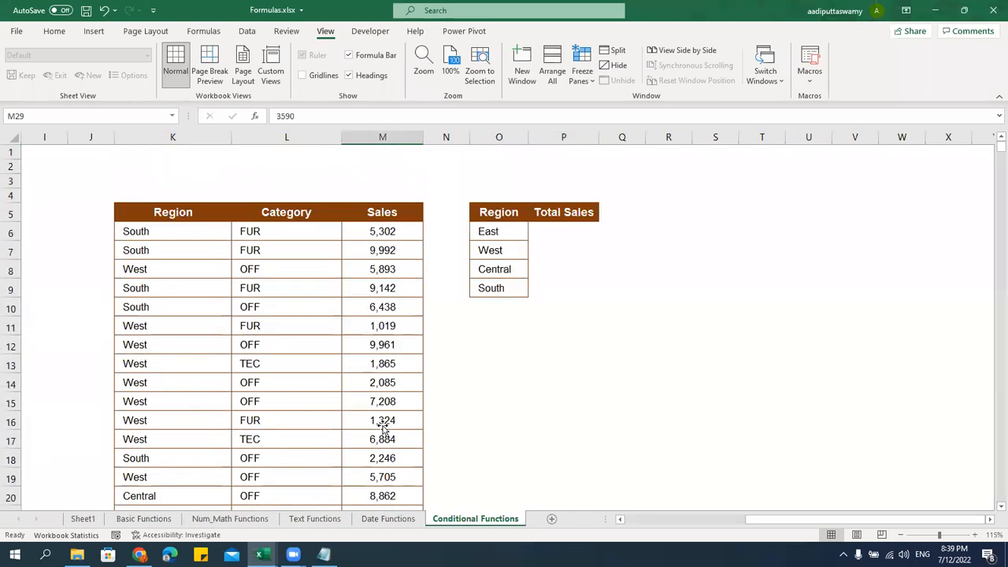
{"action": "left_click_drag", "start_coordinate": [170, 210], "coordinate": [376, 208]}
{"action": "key", "text": "alt+d"}
{"action": "key", "text": "f"}
{"action": "key", "text": "f"}
{"action": "left_click", "coordinate": [226, 324]}
{"action": "left_click", "coordinate": [226, 214]}
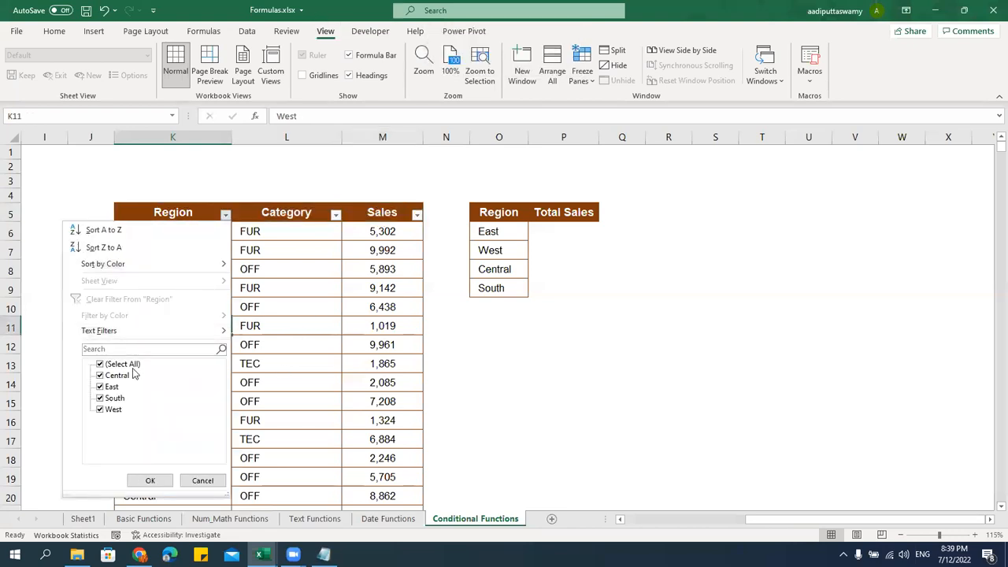
{"action": "left_click", "coordinate": [101, 364]}
{"action": "left_click", "coordinate": [100, 387]}
{"action": "left_click", "coordinate": [149, 480]}
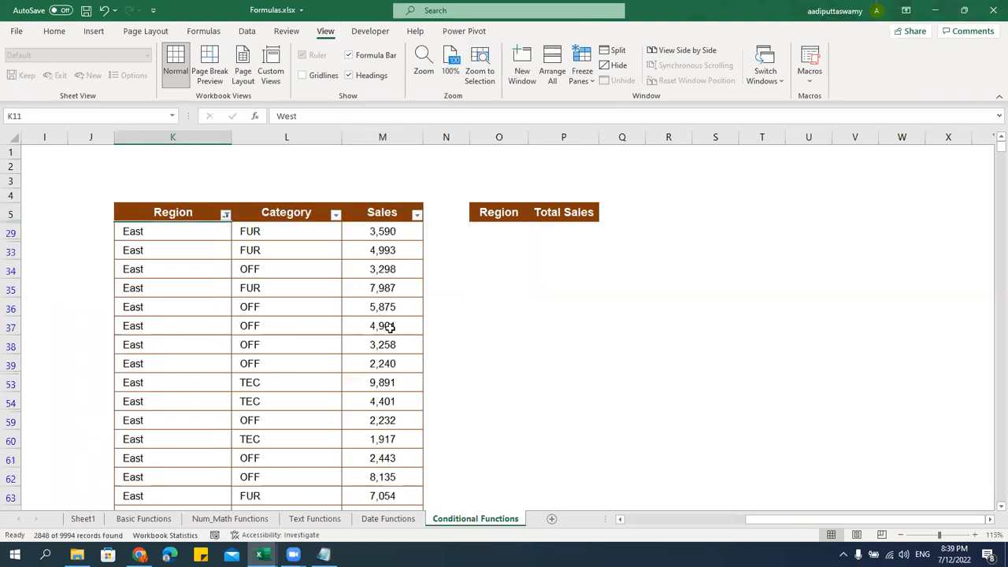
{"action": "left_click", "coordinate": [390, 328]}
{"action": "left_click", "coordinate": [387, 238]}
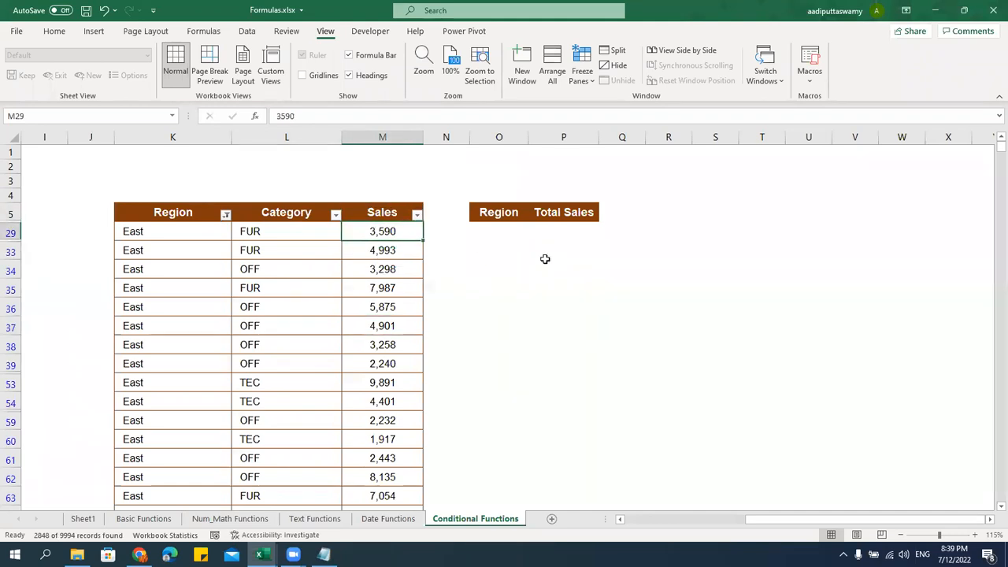
{"action": "key", "text": "ctrl+shift+Down"}
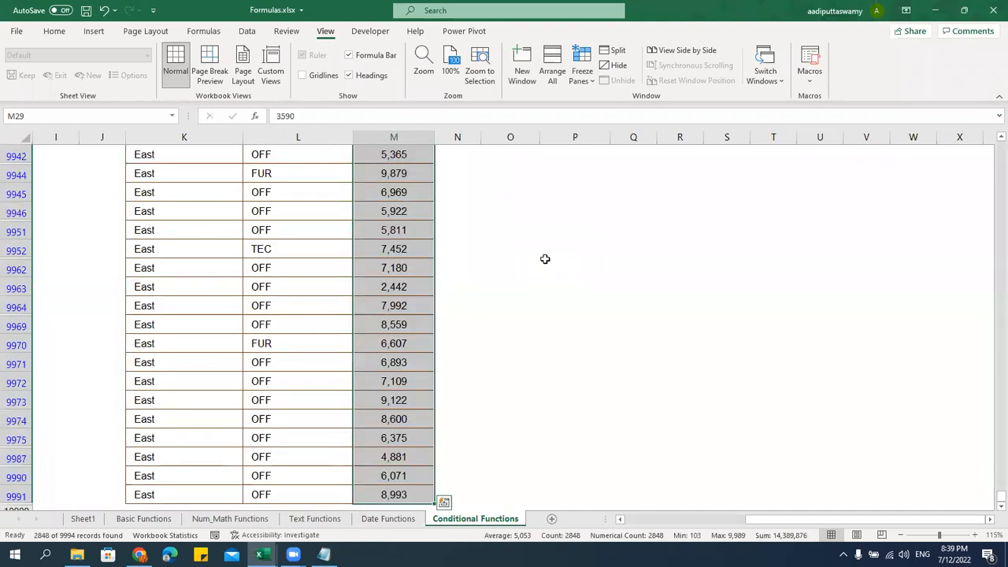
{"action": "key", "text": "ctrl+Up"}
{"action": "key", "text": "Down"}
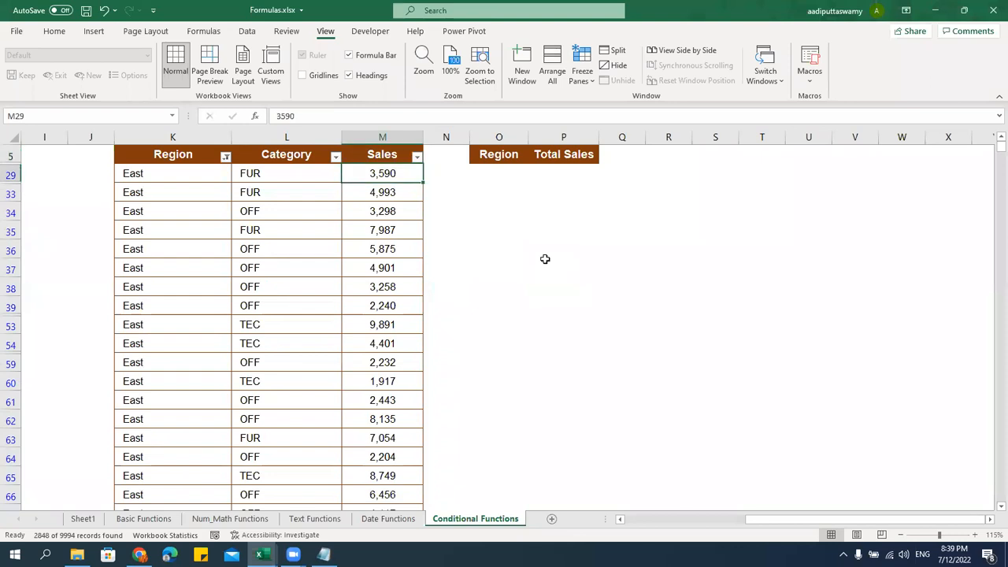
{"action": "key", "text": "ctrl+shift+Down"}
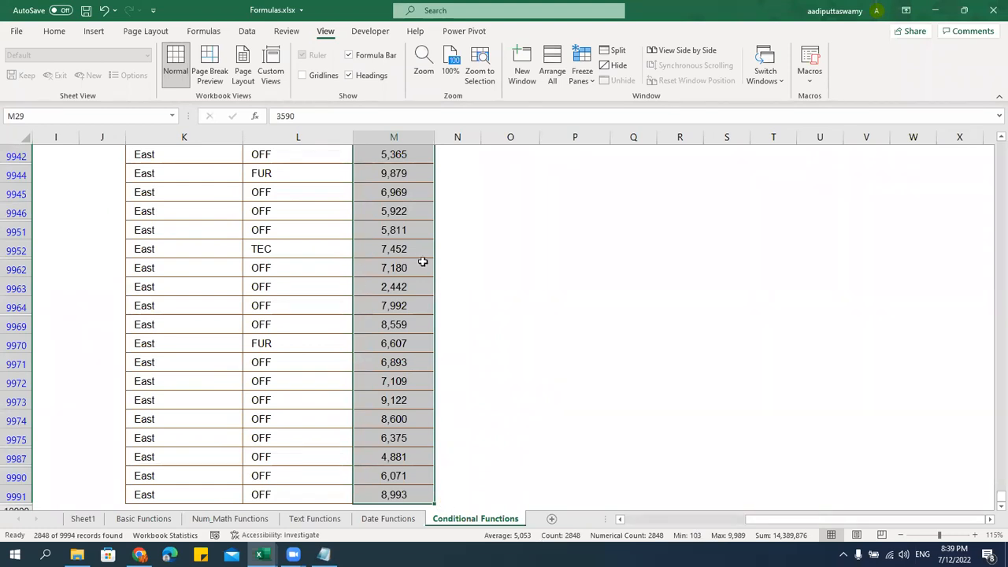
{"action": "key", "text": "ctrl+Up"}
{"action": "key", "text": "Down"}
{"action": "key", "text": "alt+d"}
{"action": "key", "text": "f"}
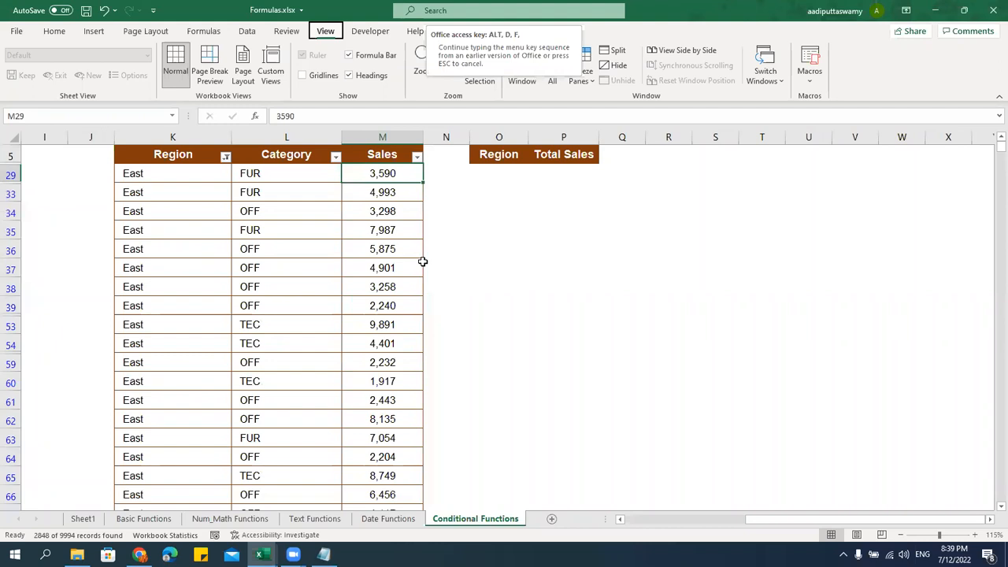
{"action": "key", "text": "f"}
{"action": "key", "text": "ctrl+Up"}
{"action": "key", "text": "Down"}
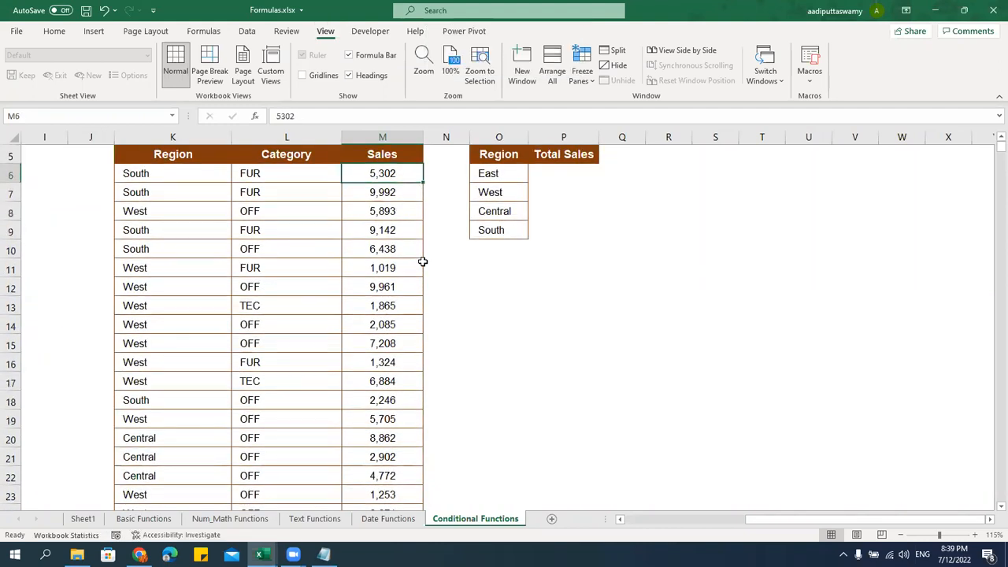
{"action": "key", "text": "Right"}
{"action": "key", "text": "Right"}
{"action": "key", "text": "Right"}
{"action": "scroll", "coordinate": [607, 351], "scroll_direction": "up", "scroll_amount": 2}
Rename the Total Sales heading in P5 to SUMIFS
{"action": "left_click", "coordinate": [581, 216]}
{"action": "key", "text": "Caps_Lock"}
{"action": "type", "text": "SUMIFS"}
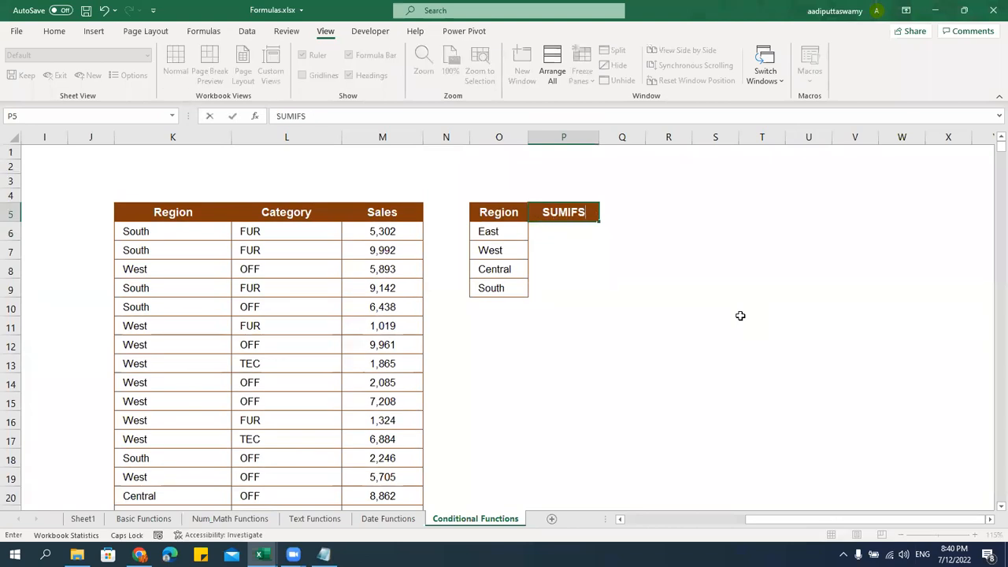
{"action": "key", "text": "Return"}
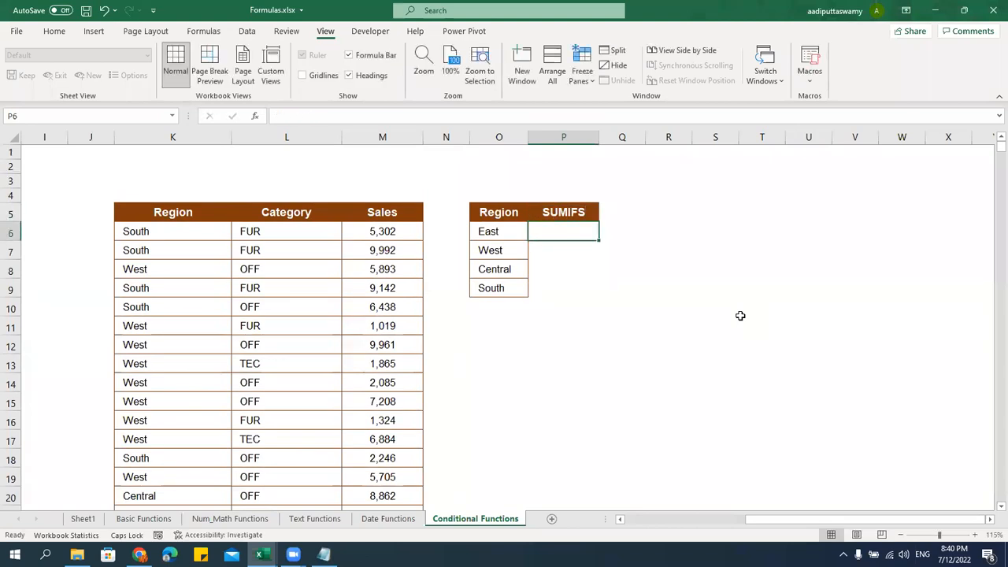
Enter =SUMIFS($M$6:$M$9999,$K$6:$K$9999,O6) in P6 to total East's sales
{"action": "type", "text": "=SUMI"}
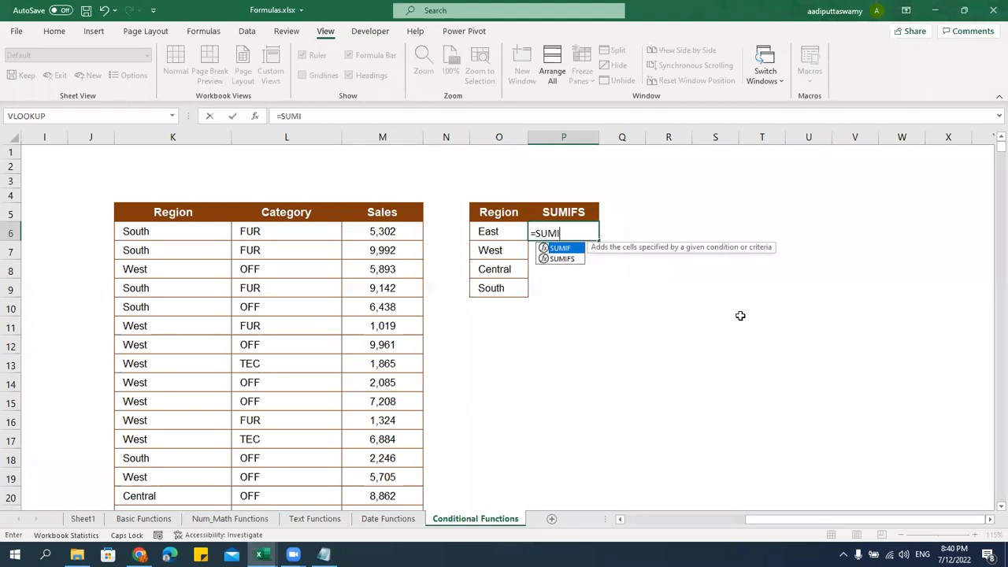
{"action": "type", "text": "FS("}
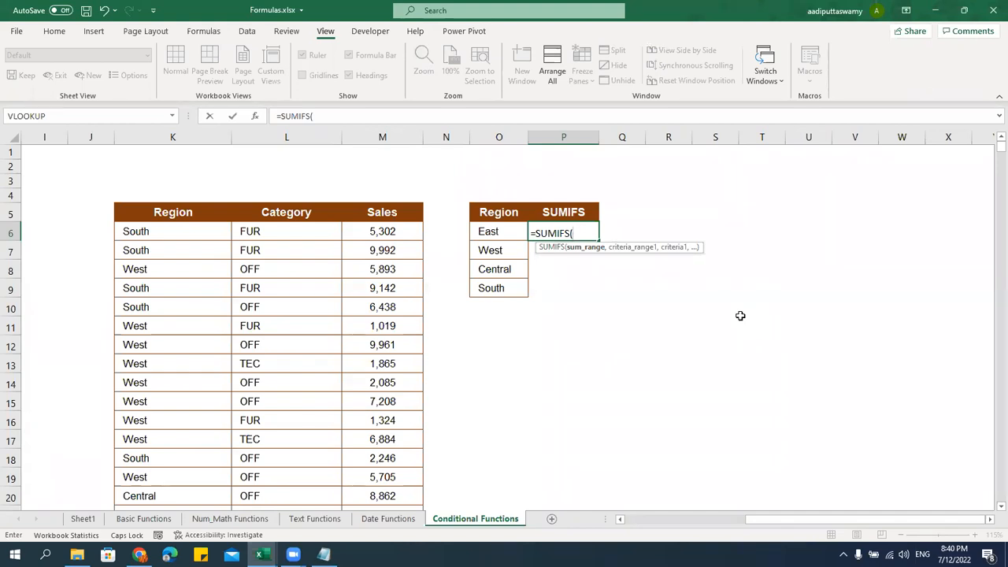
{"action": "left_click", "coordinate": [417, 227]}
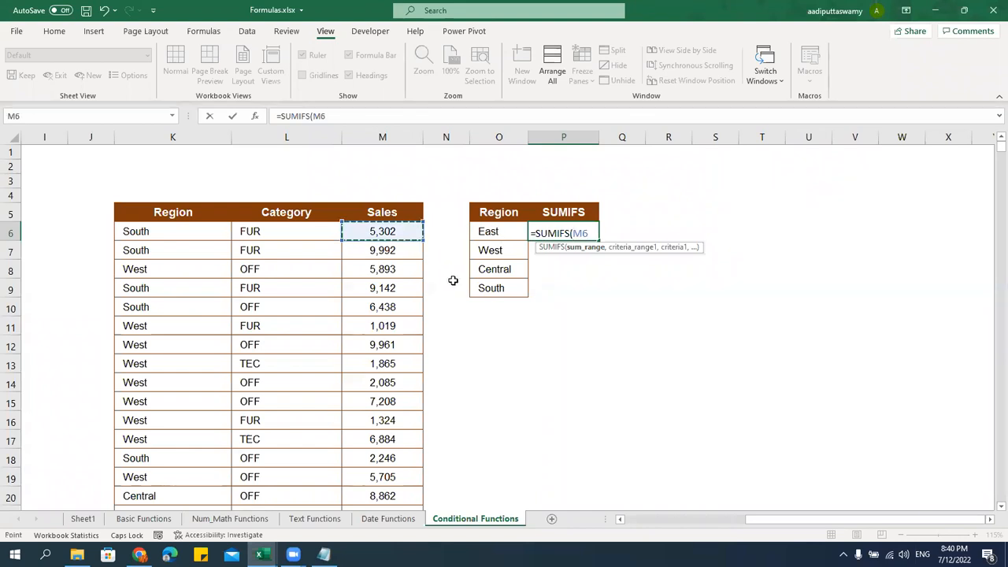
{"action": "key", "text": "ctrl+shift+Down"}
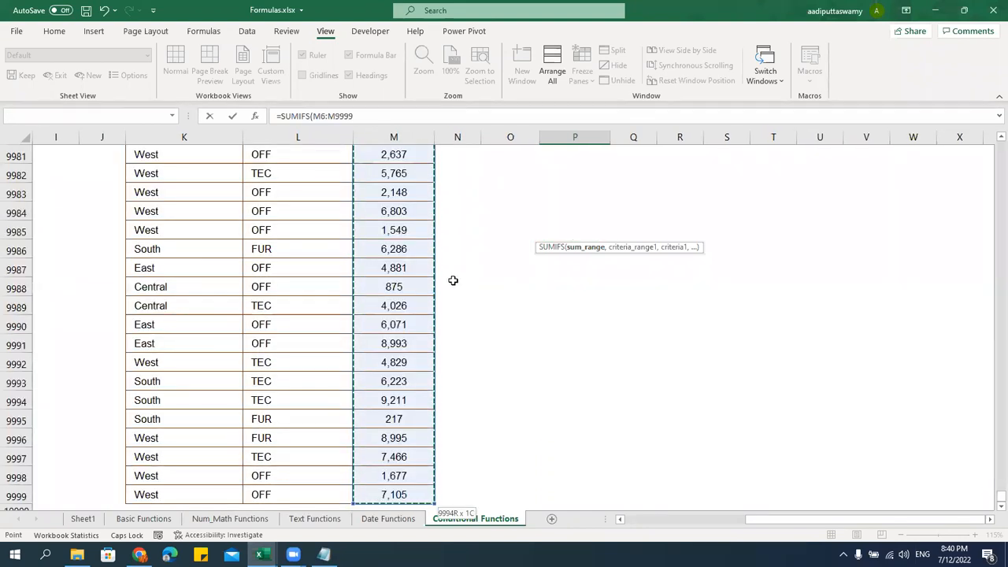
{"action": "key", "text": "F4"}
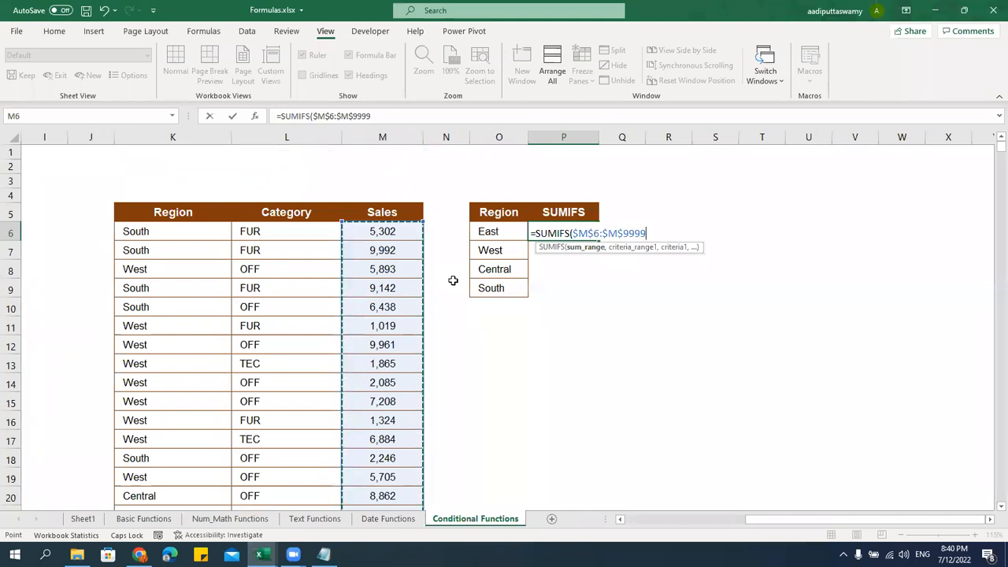
{"action": "type", "text": ","}
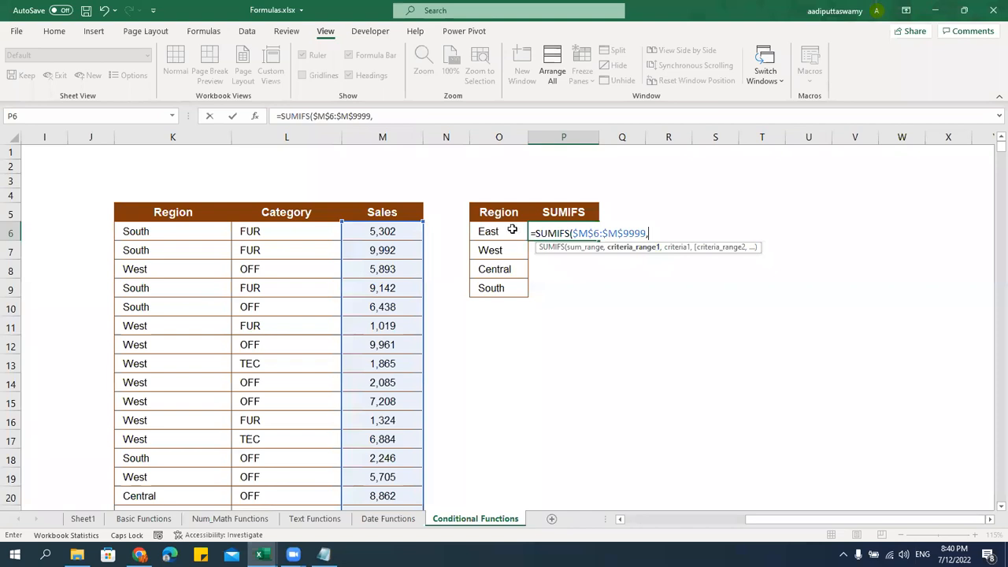
{"action": "left_click", "coordinate": [198, 231]}
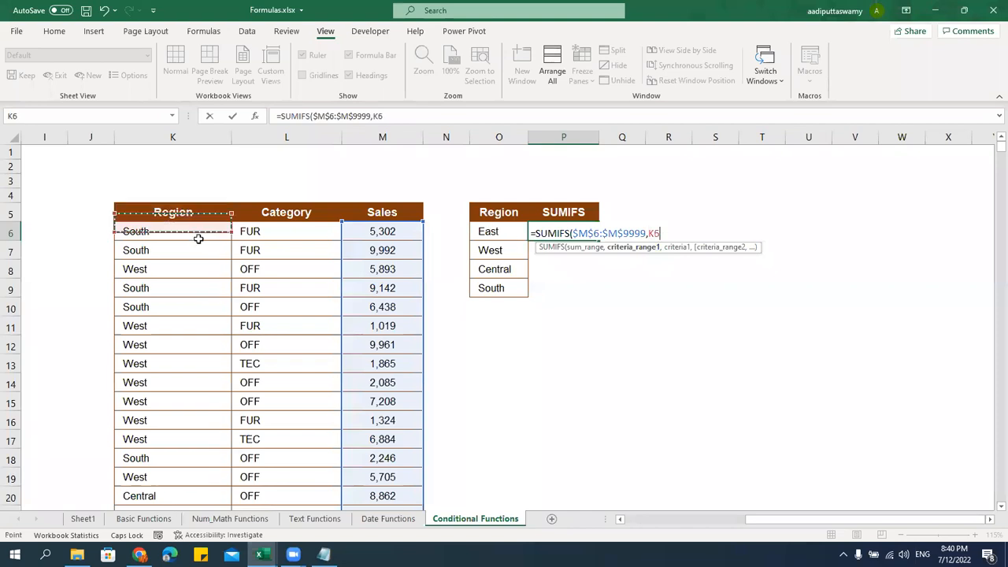
{"action": "key", "text": "ctrl+shift+Down"}
{"action": "key", "text": "F4"}
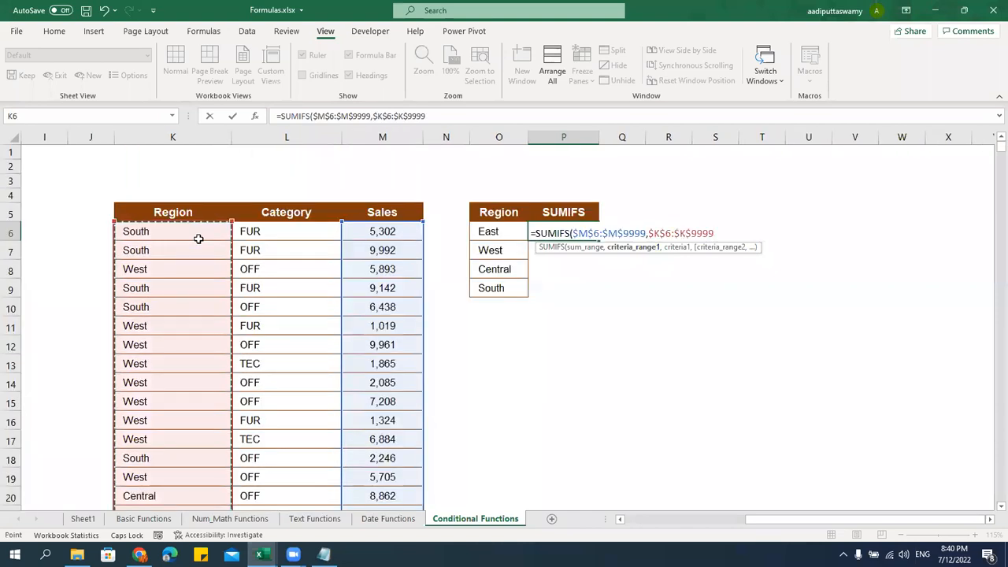
{"action": "type", "text": ","}
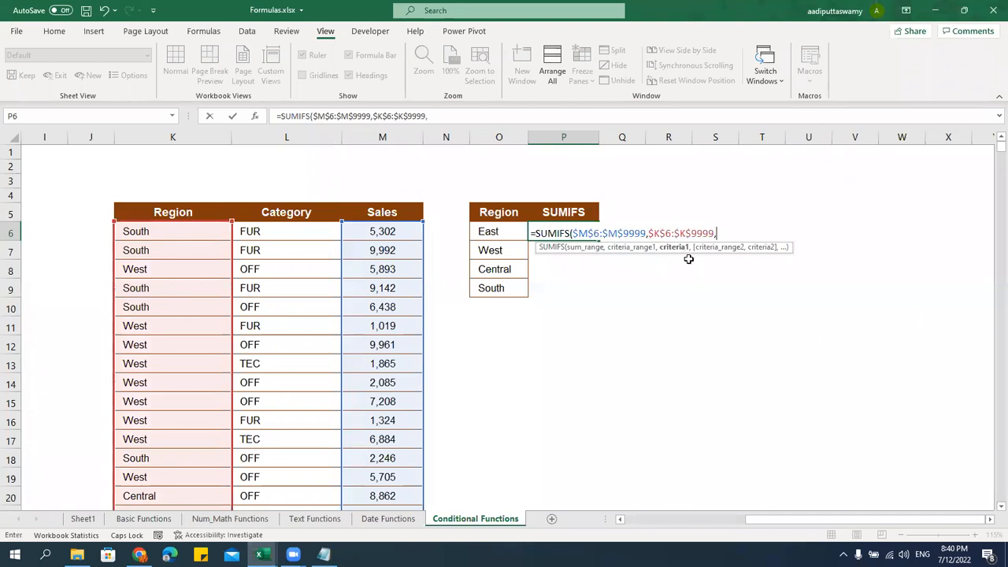
{"action": "left_click", "coordinate": [492, 232]}
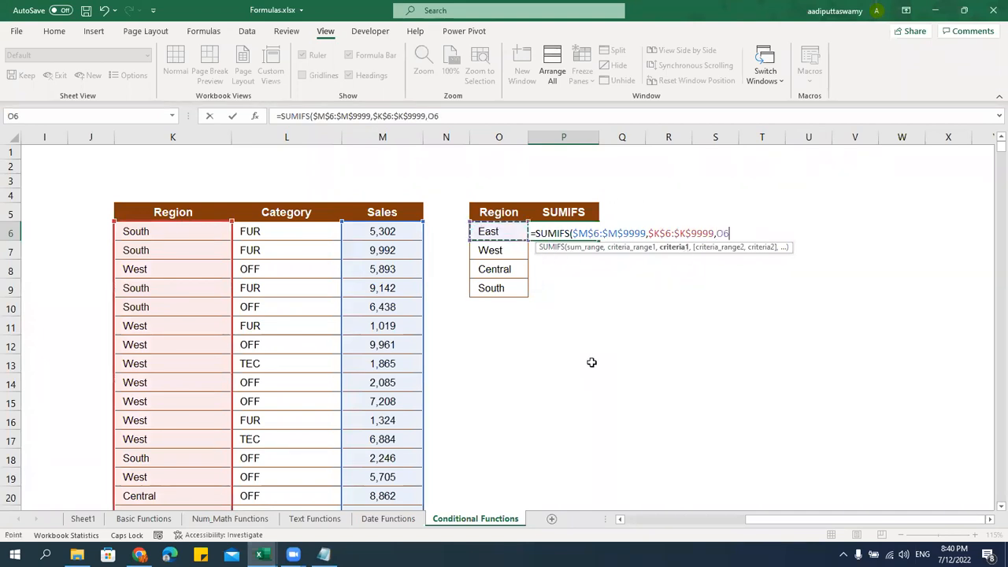
{"action": "left_click_drag", "start_coordinate": [572, 233], "coordinate": [645, 225]}
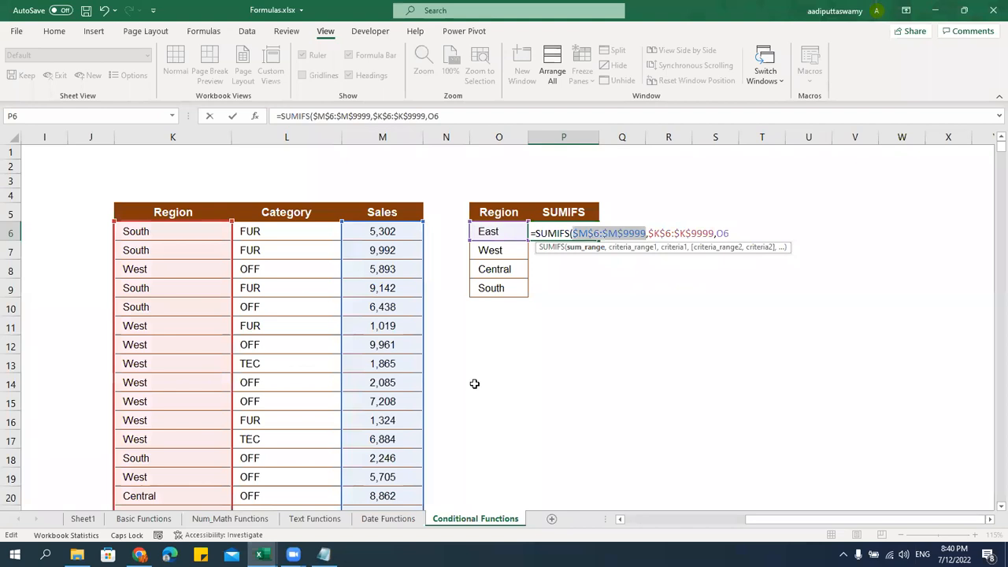
{"action": "key", "text": "Return"}
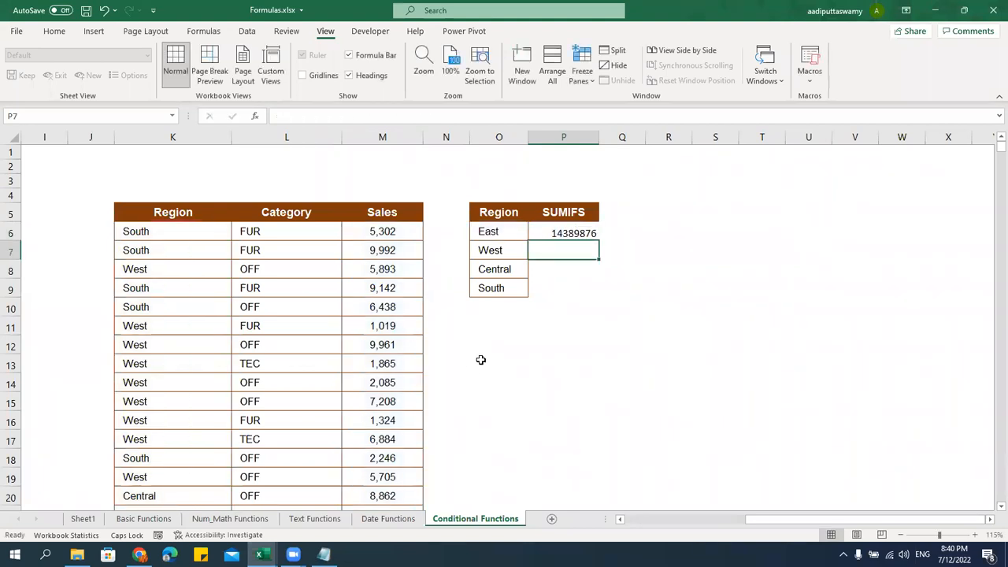
Fill the SUMIFS formula down to P9 and apply M6's comma number format to P6:U9
{"action": "left_click", "coordinate": [588, 234]}
{"action": "left_click_drag", "start_coordinate": [600, 243], "coordinate": [598, 297]}
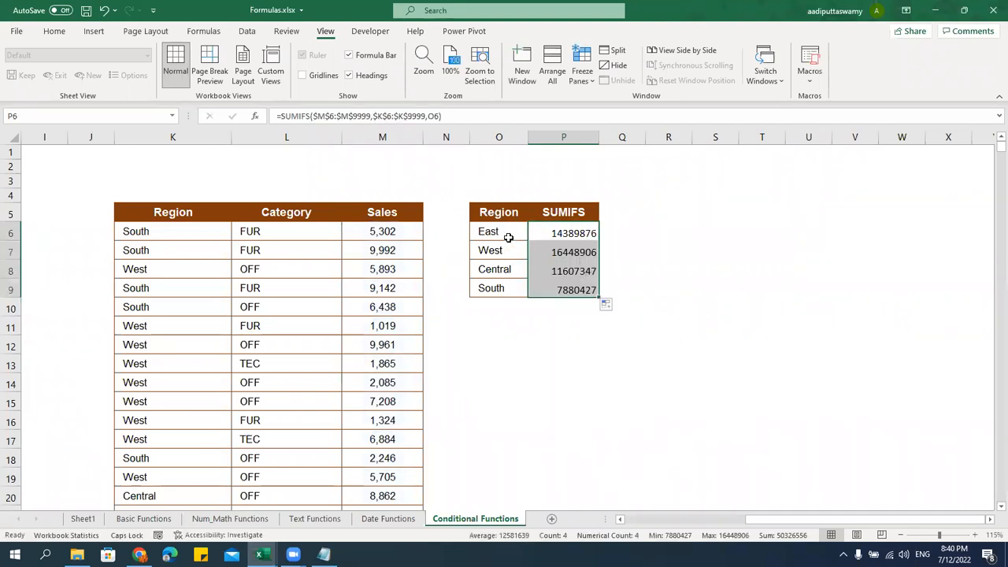
{"action": "left_click", "coordinate": [385, 237]}
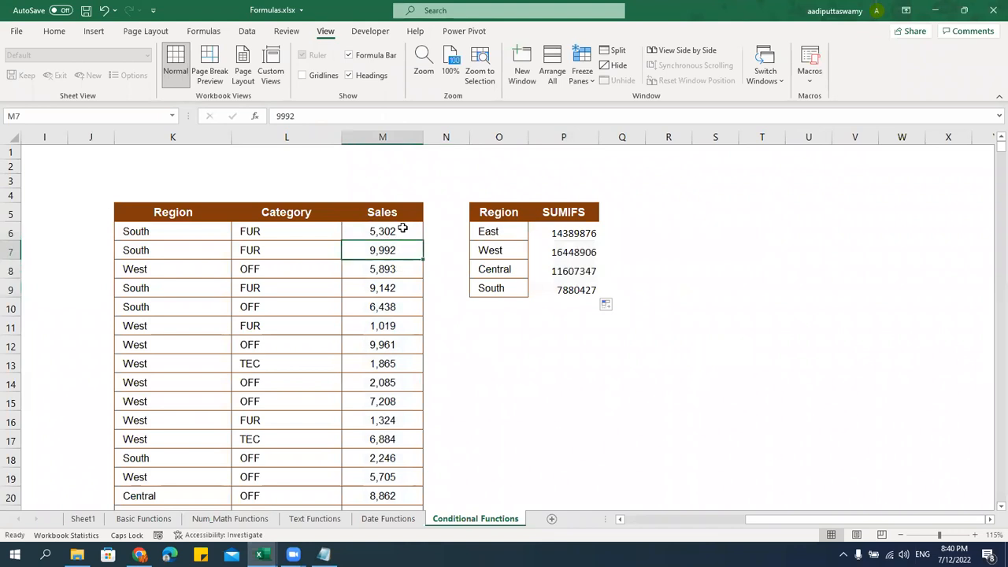
{"action": "key", "text": "ctrl+c"}
{"action": "left_click_drag", "start_coordinate": [573, 232], "coordinate": [827, 290]}
{"action": "key", "text": "ctrl+alt+v"}
{"action": "key", "text": "t"}
{"action": "key", "text": "Return"}
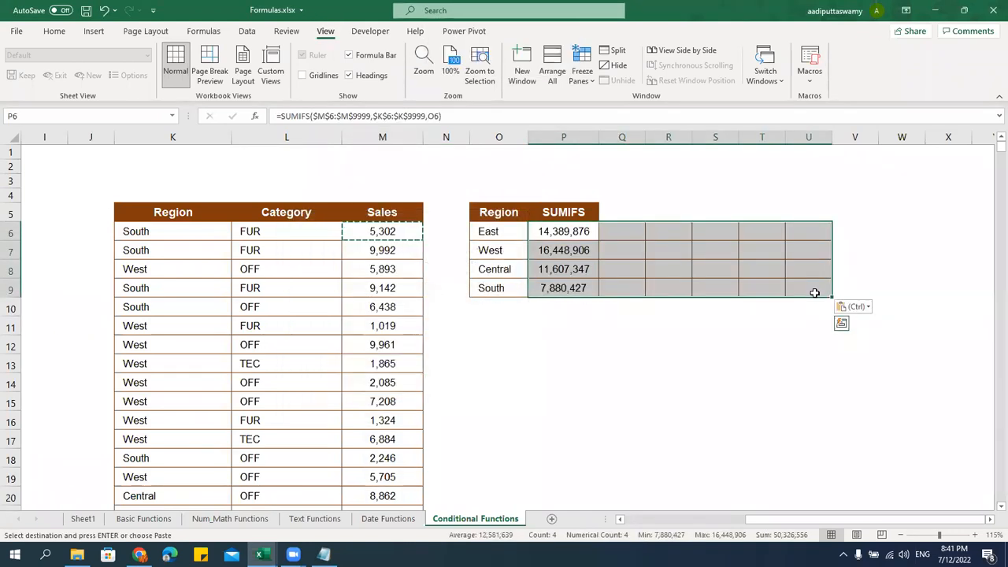
Extend the summary headings across P5:U5, resize columns P–U, then clear the duplicate headings in Q5:U5
{"action": "left_click_drag", "start_coordinate": [590, 206], "coordinate": [816, 214]}
{"action": "key", "text": "ctrl+r"}
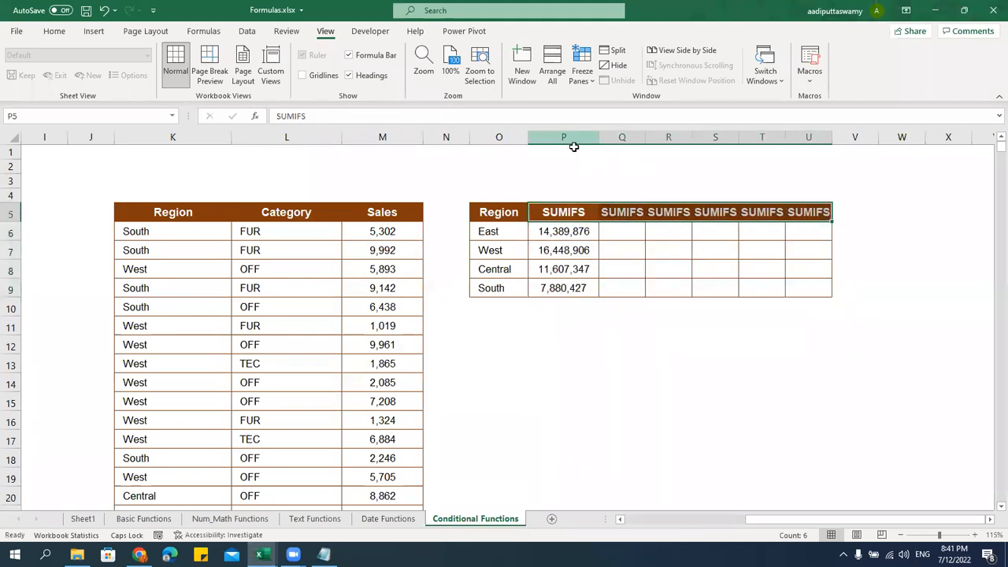
{"action": "left_click_drag", "start_coordinate": [590, 137], "coordinate": [852, 137]}
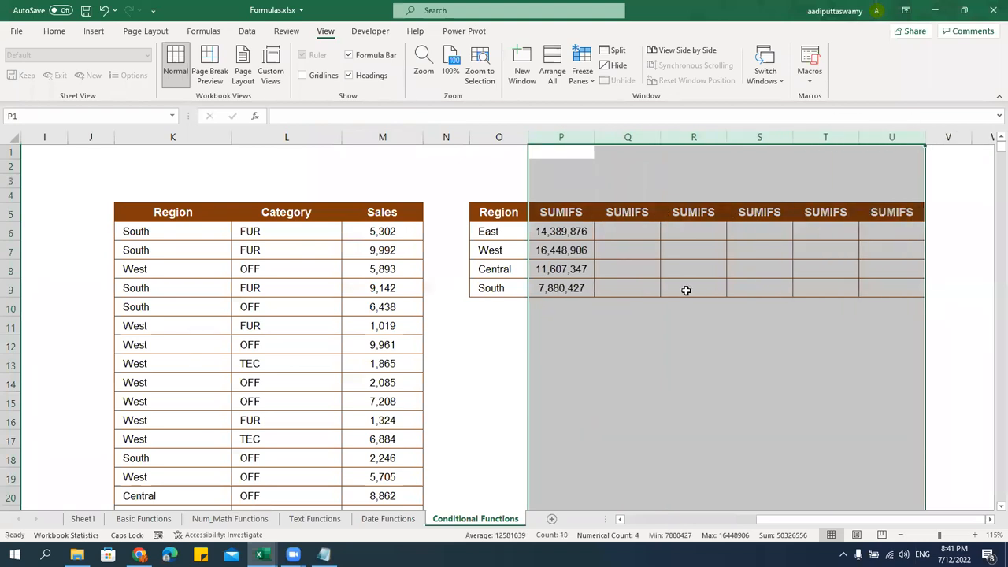
{"action": "left_click", "coordinate": [633, 286]}
{"action": "left_click_drag", "start_coordinate": [639, 212], "coordinate": [900, 212]}
{"action": "key", "text": "Delete"}
{"action": "left_click_drag", "start_coordinate": [595, 137], "coordinate": [598, 144]}
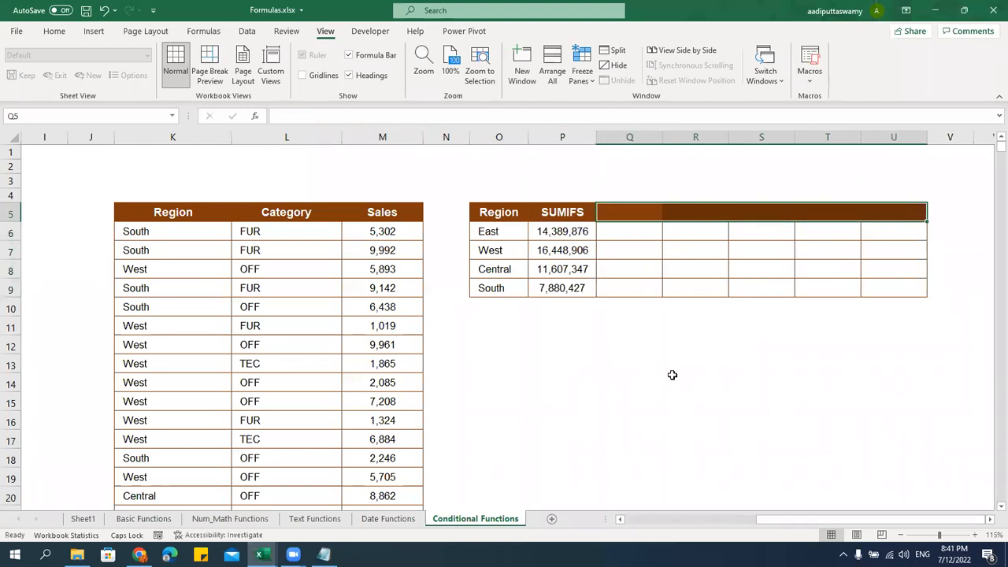
{"action": "left_click", "coordinate": [499, 233]}
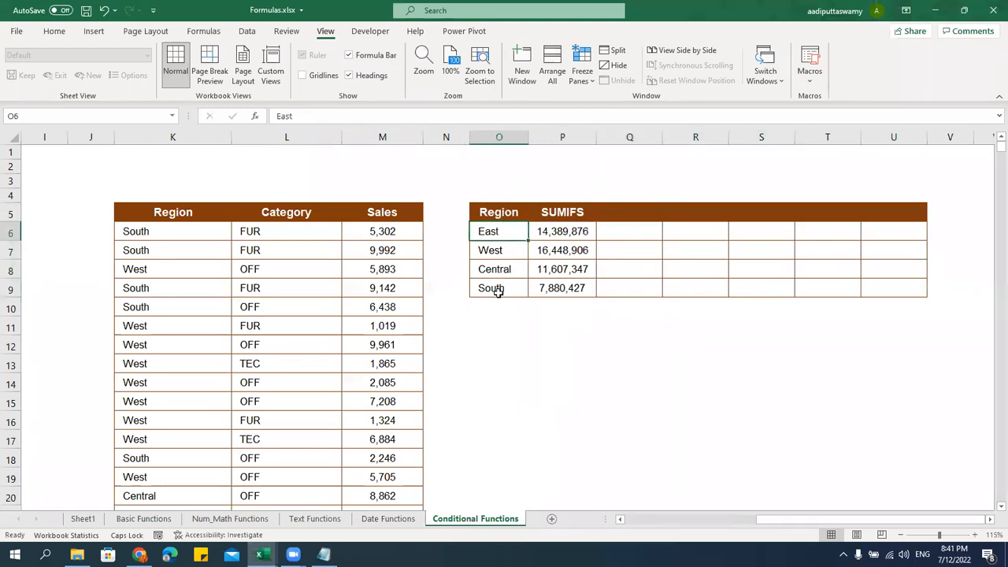
{"action": "left_click", "coordinate": [615, 217]}
Add an AVERAGE IFS heading in Q5, autofit column Q and widen column P slightly
{"action": "type", "text": "AVE"}
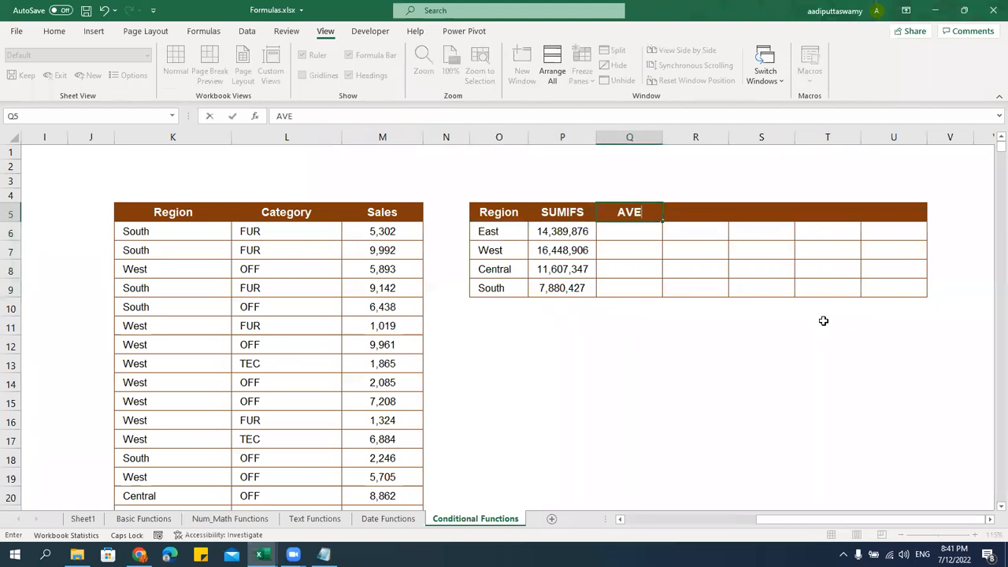
{"action": "type", "text": "RAGE IFS"}
{"action": "key", "text": "Return"}
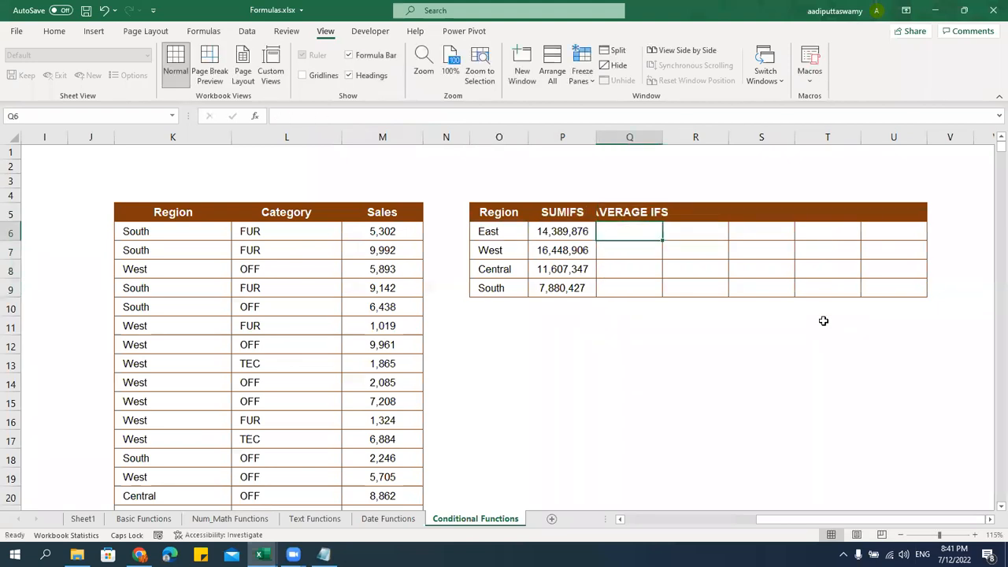
{"action": "double_click", "coordinate": [662, 138]}
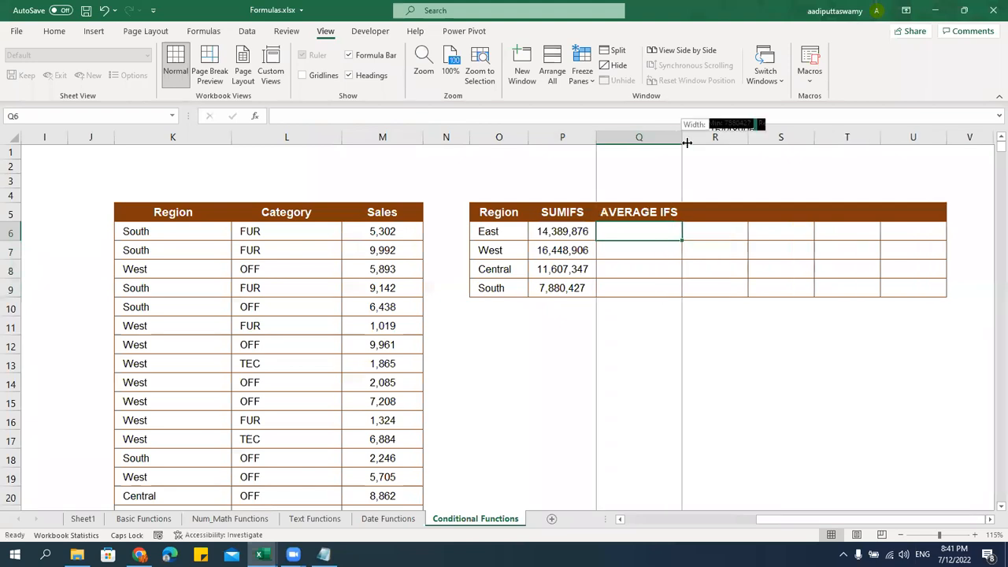
{"action": "left_click_drag", "start_coordinate": [596, 137], "coordinate": [604, 137]}
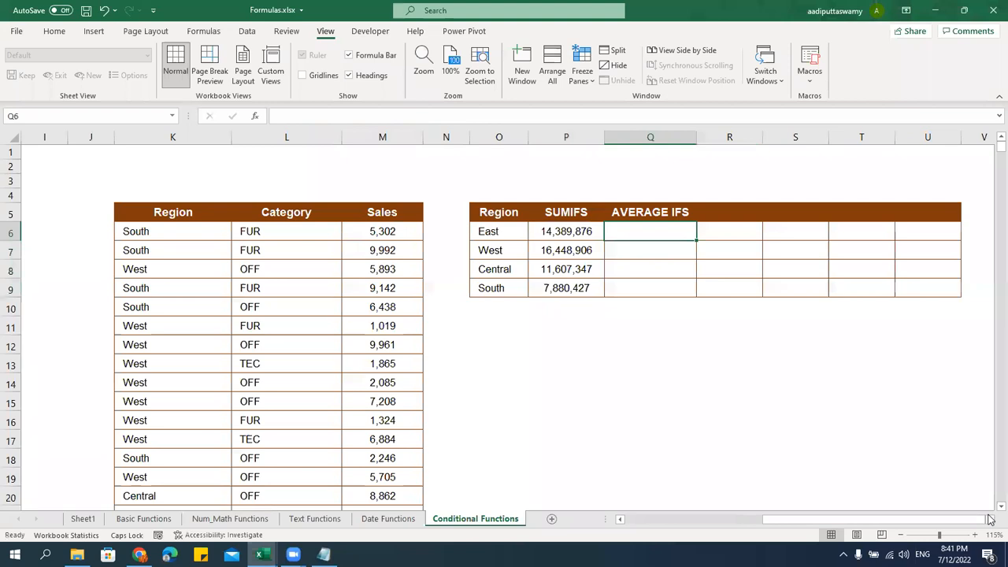
{"action": "scroll", "coordinate": [669, 441], "scroll_direction": "right", "scroll_amount": 2}
{"action": "left_click", "coordinate": [644, 424]}
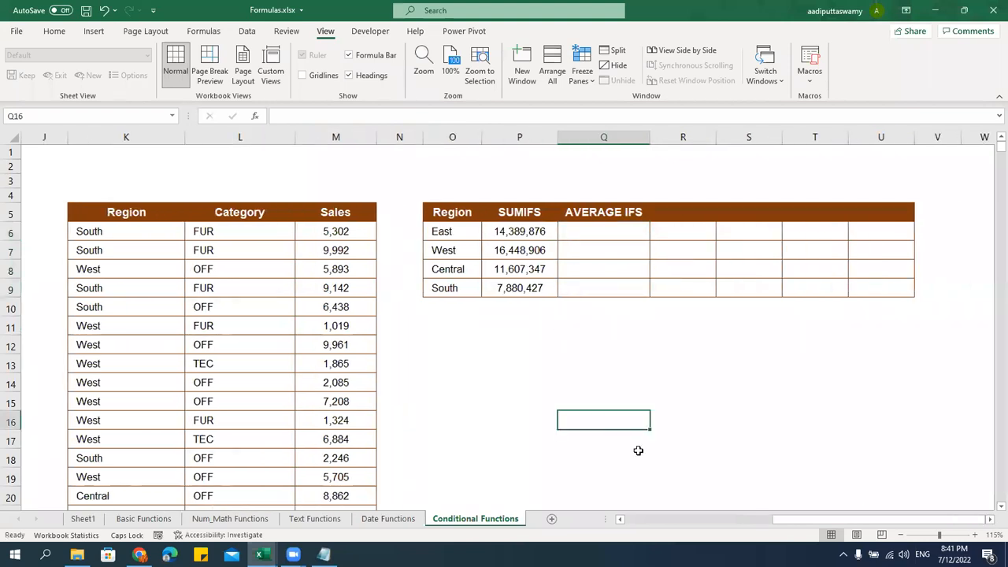
{"action": "left_click", "coordinate": [520, 231]}
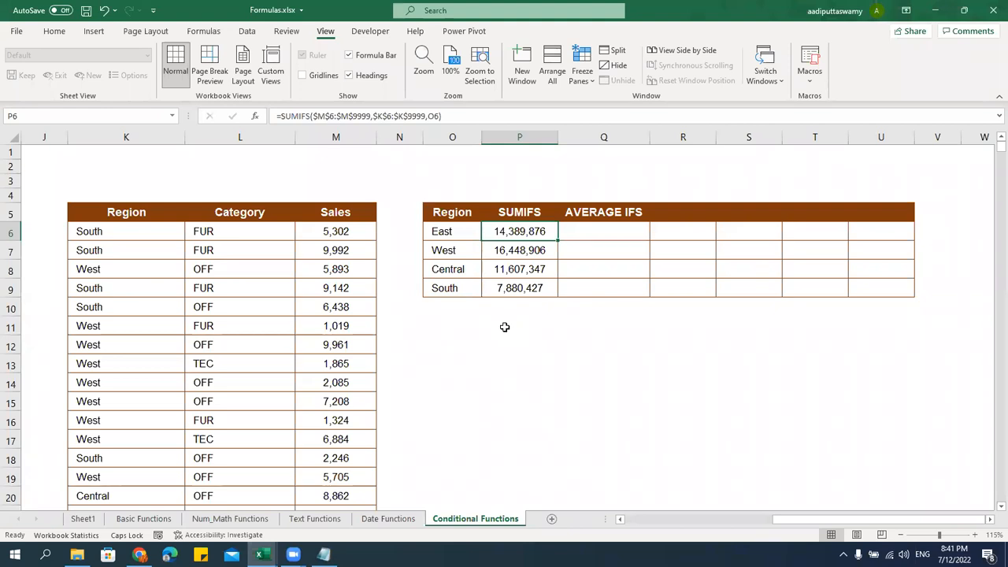
{"action": "left_click", "coordinate": [475, 232]}
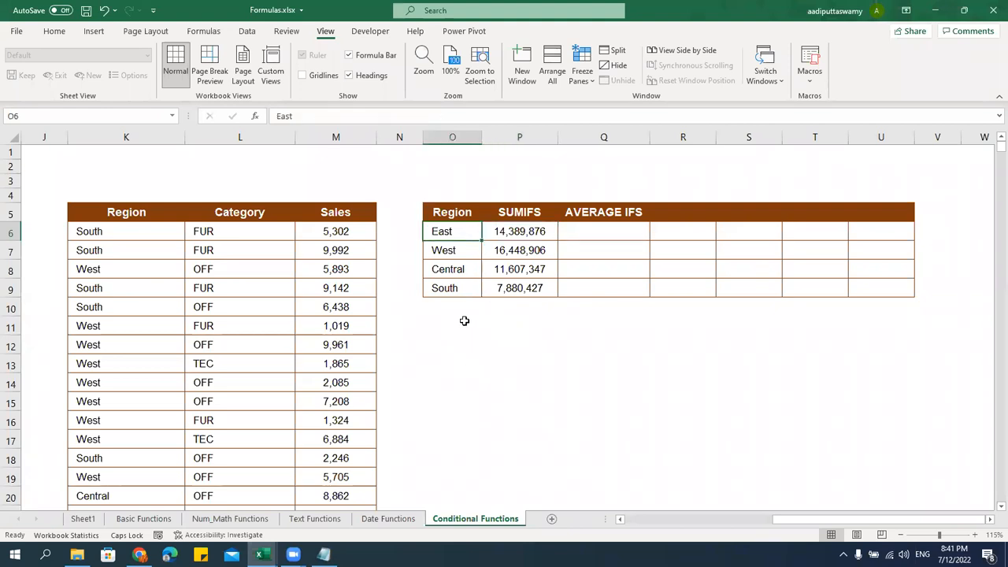
Enter =AVERAGEIFS($M$6:$M$9999,$K$6:$K$9999,O6) in Q6 to average East's sales
{"action": "left_click", "coordinate": [592, 237]}
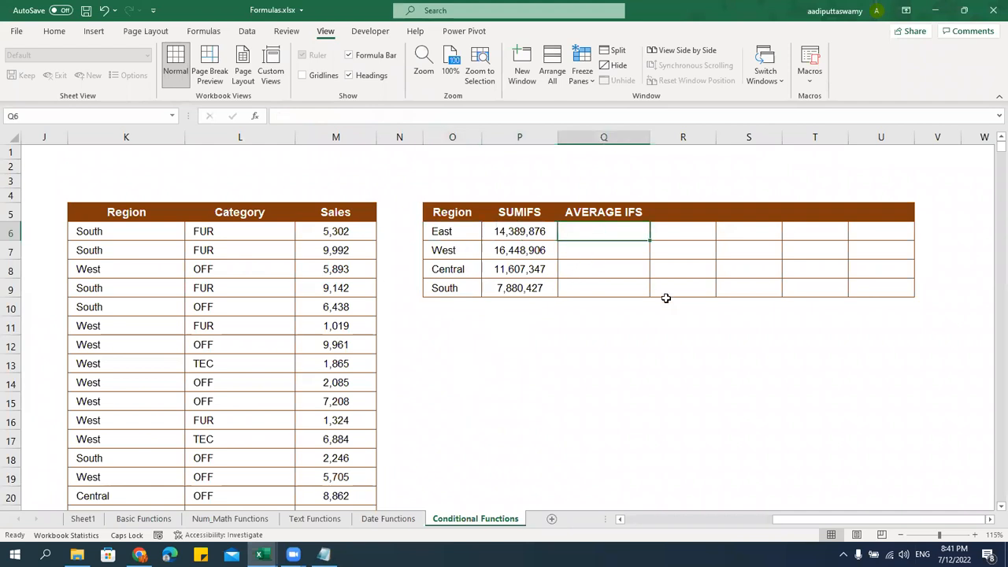
{"action": "type", "text": "=AVERAGEIFS("}
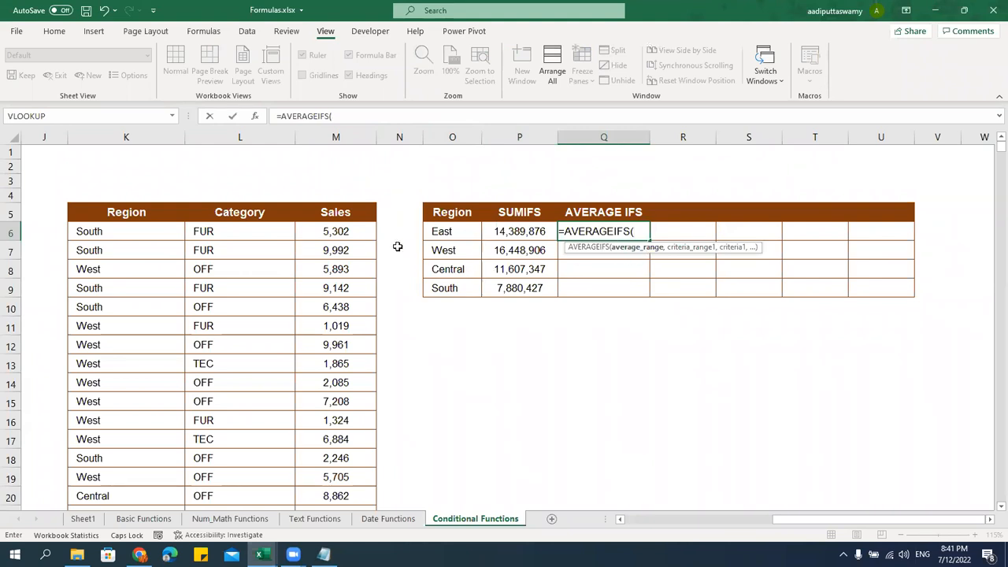
{"action": "left_click", "coordinate": [360, 226]}
{"action": "key", "text": "ctrl+shift+Down"}
{"action": "key", "text": "F4"}
{"action": "type", "text": ","}
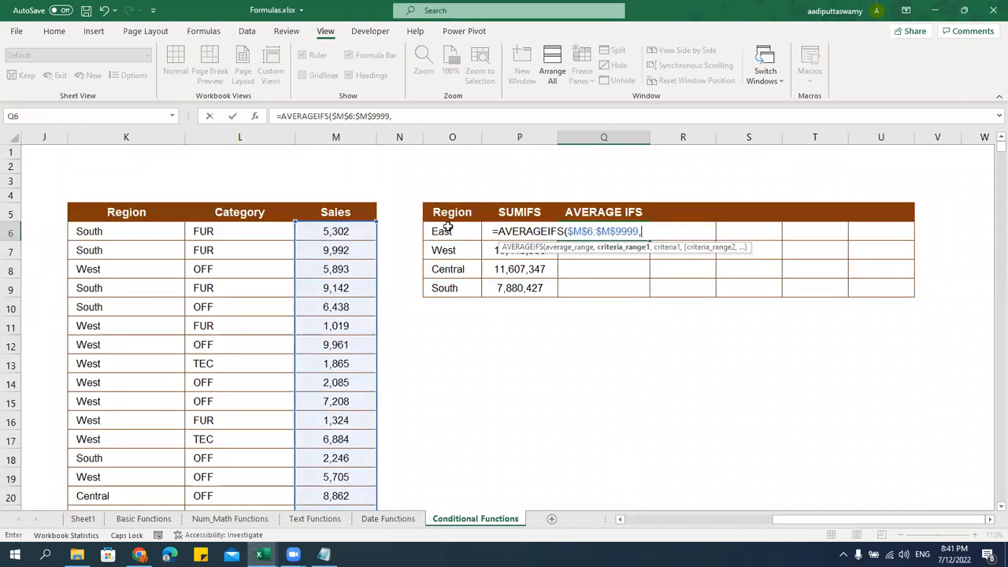
{"action": "left_click", "coordinate": [131, 230]}
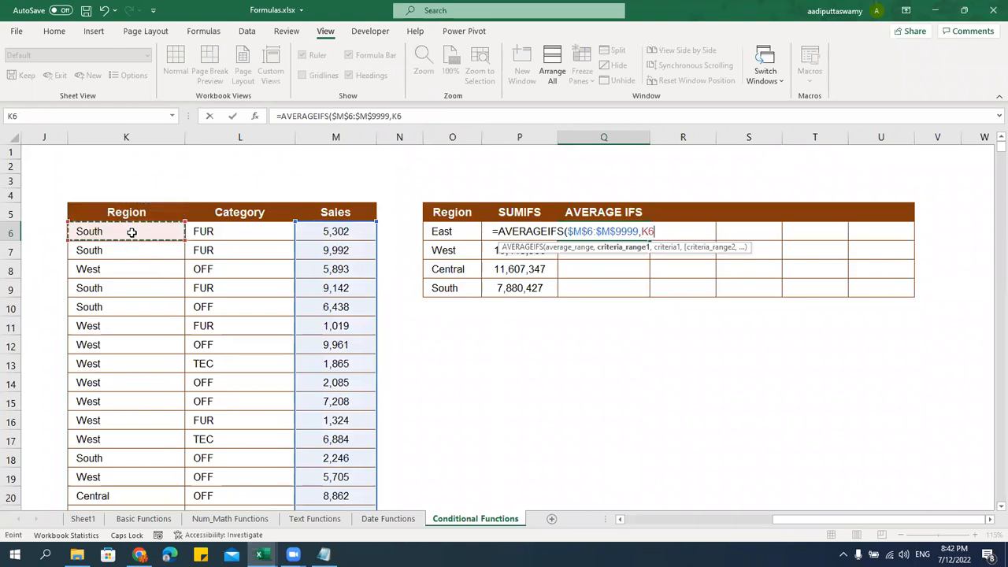
{"action": "key", "text": "ctrl+shift+Down"}
{"action": "key", "text": "F4"}
{"action": "type", "text": ","}
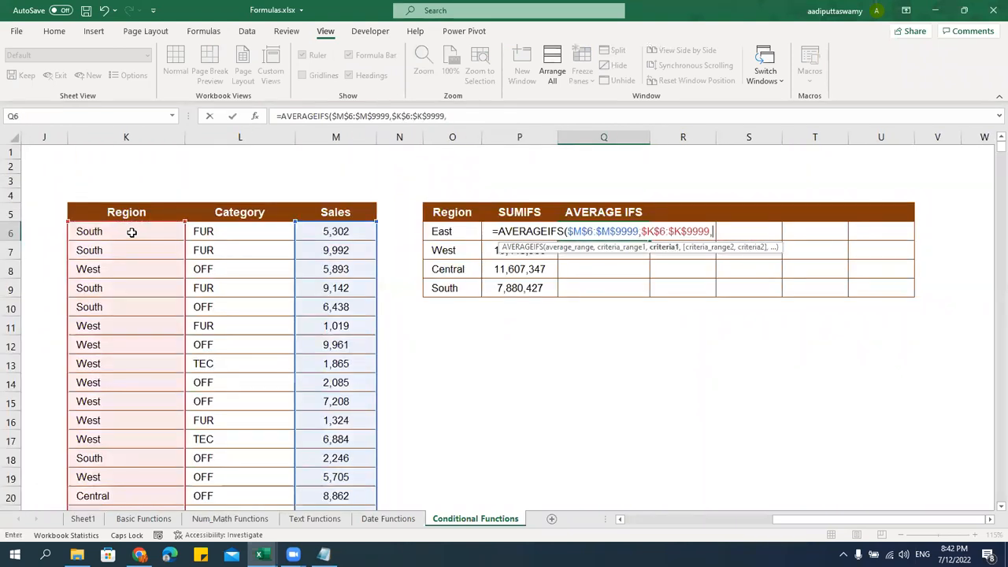
{"action": "key", "text": "Left"}
{"action": "key", "text": "Left"}
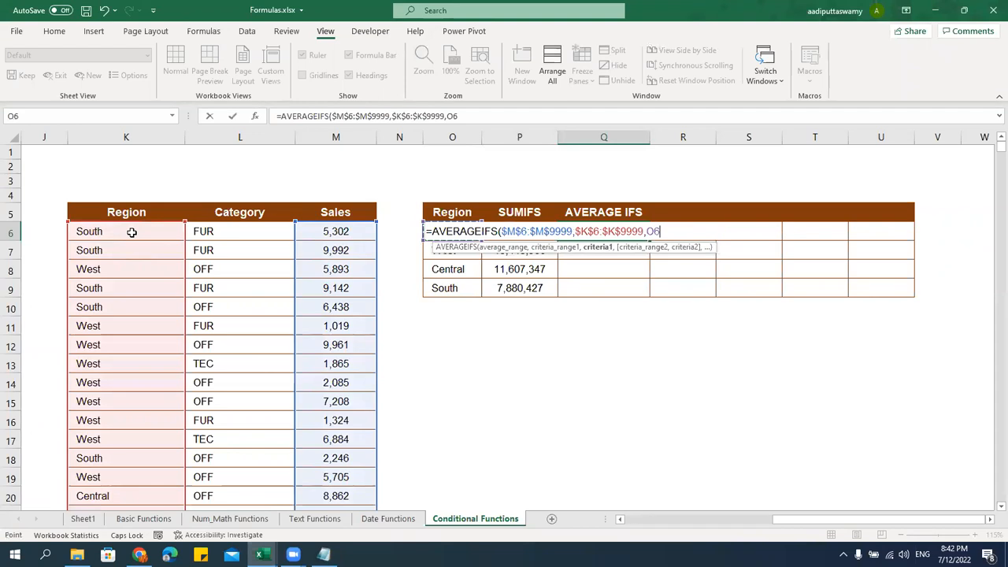
{"action": "key", "text": "Return"}
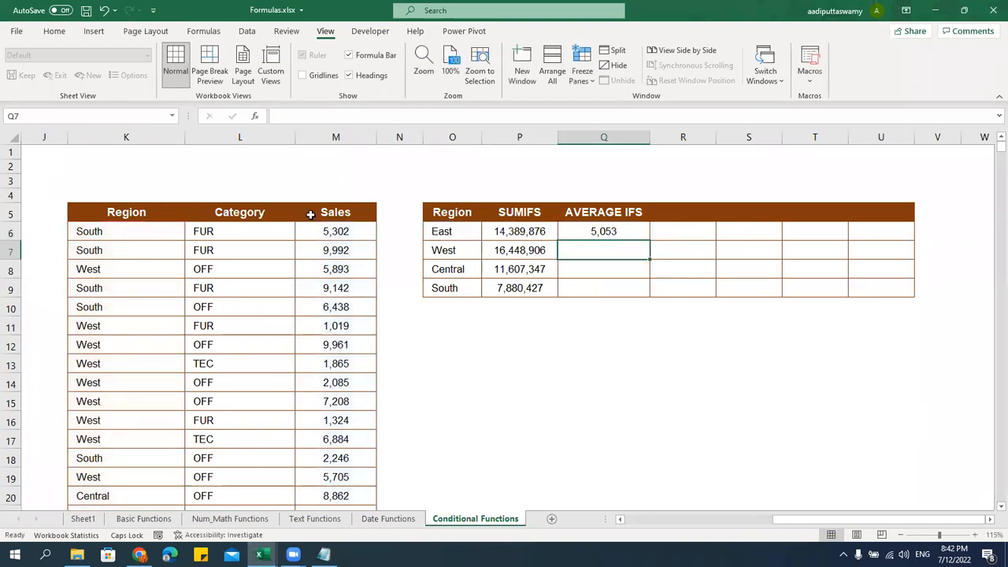
Fill the AVERAGEIFS formula down to Q9, giving 5,053, 5,135, 4,997 and 4,864
{"action": "left_click", "coordinate": [631, 229]}
{"action": "left_click_drag", "start_coordinate": [649, 239], "coordinate": [650, 292]}
{"action": "left_click_drag", "start_coordinate": [662, 350], "coordinate": [652, 379]}
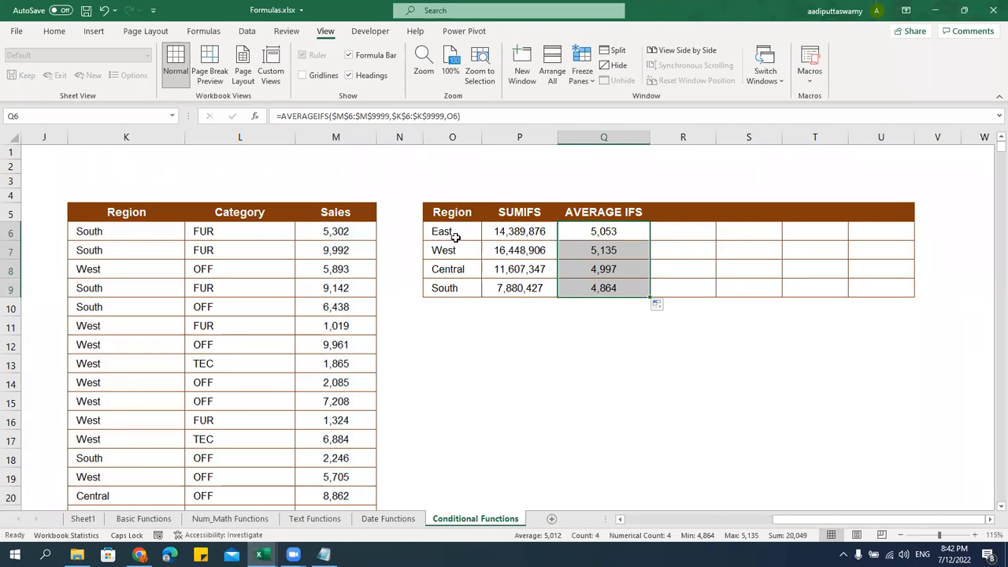
{"action": "left_click", "coordinate": [520, 235]}
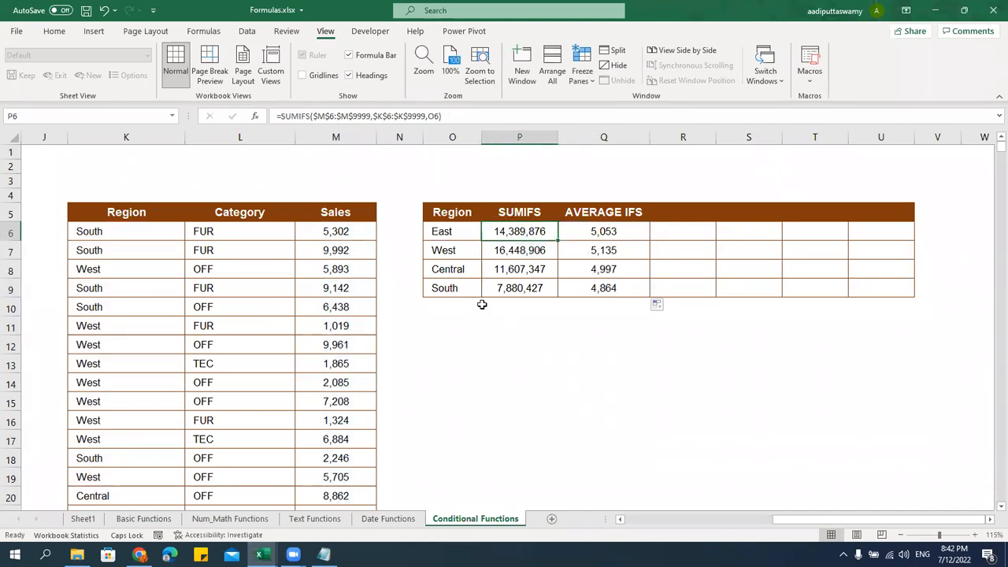
{"action": "left_click", "coordinate": [452, 233]}
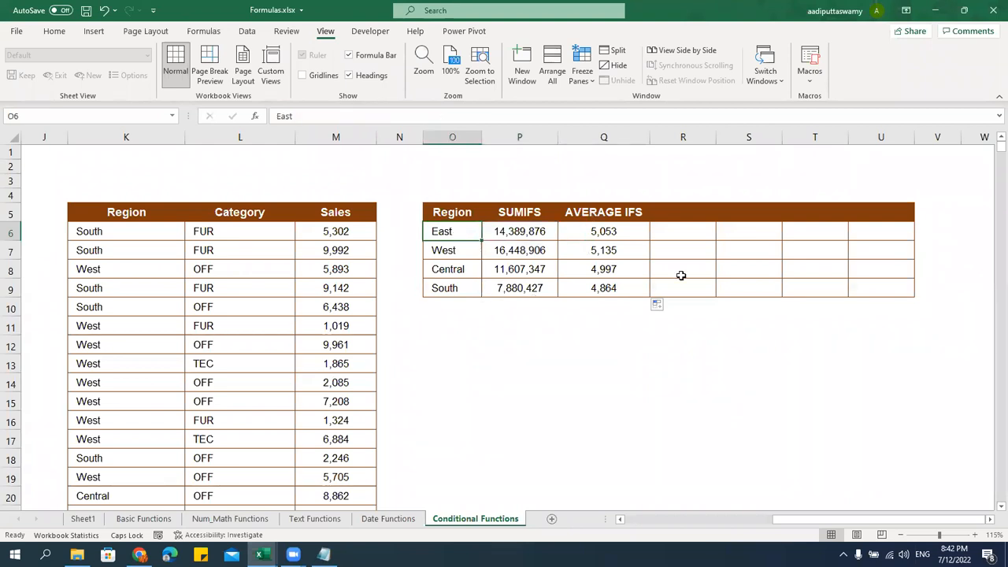
{"action": "left_click", "coordinate": [642, 237]}
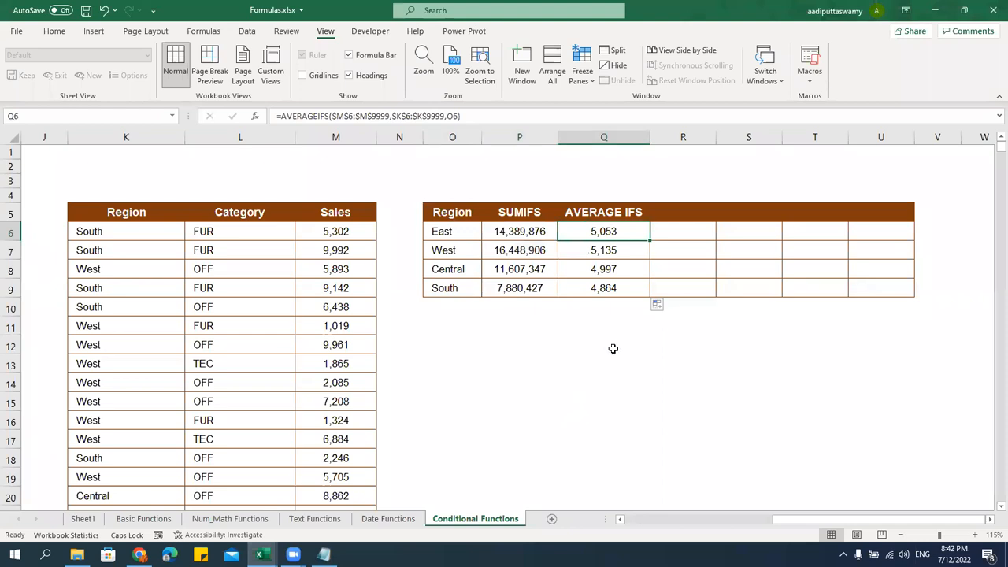
{"action": "left_click", "coordinate": [679, 213]}
Add a COUNTIFS heading in R5 and review the four region names
{"action": "type", "text": "COUNTIFS"}
{"action": "key", "text": "Tab"}
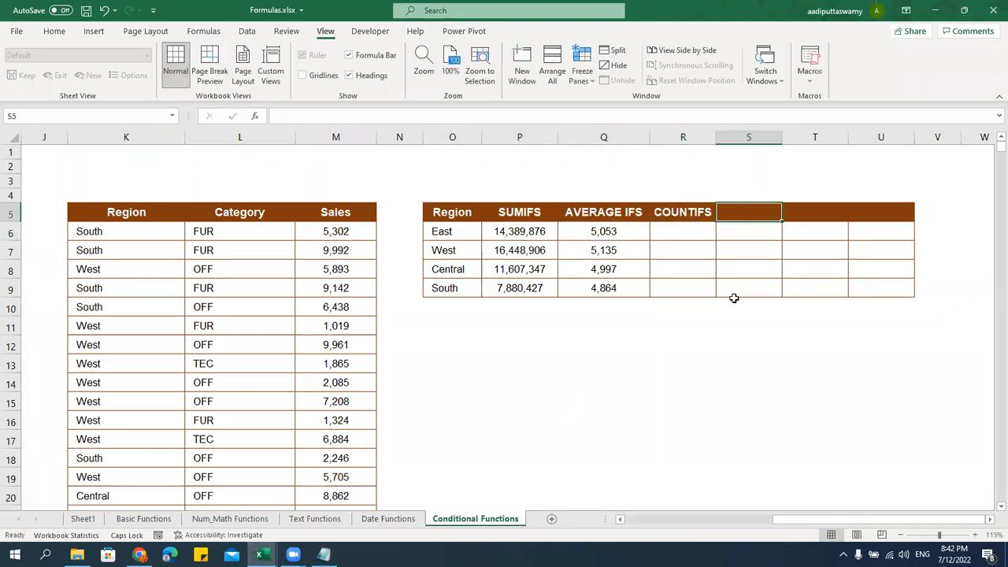
{"action": "key", "text": "Return"}
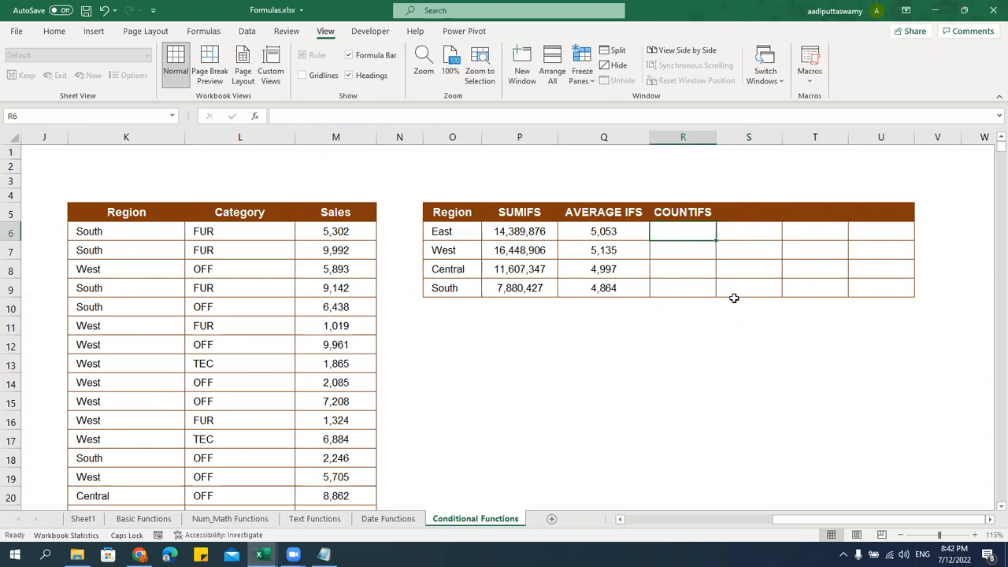
{"action": "left_click", "coordinate": [466, 248]}
{"action": "left_click", "coordinate": [474, 271]}
{"action": "left_click", "coordinate": [472, 287]}
{"action": "left_click", "coordinate": [682, 235]}
Enter =COUNTIFS($K$6:$K$9999,O6) in R6 to count East's entries
{"action": "type", "text": "="}
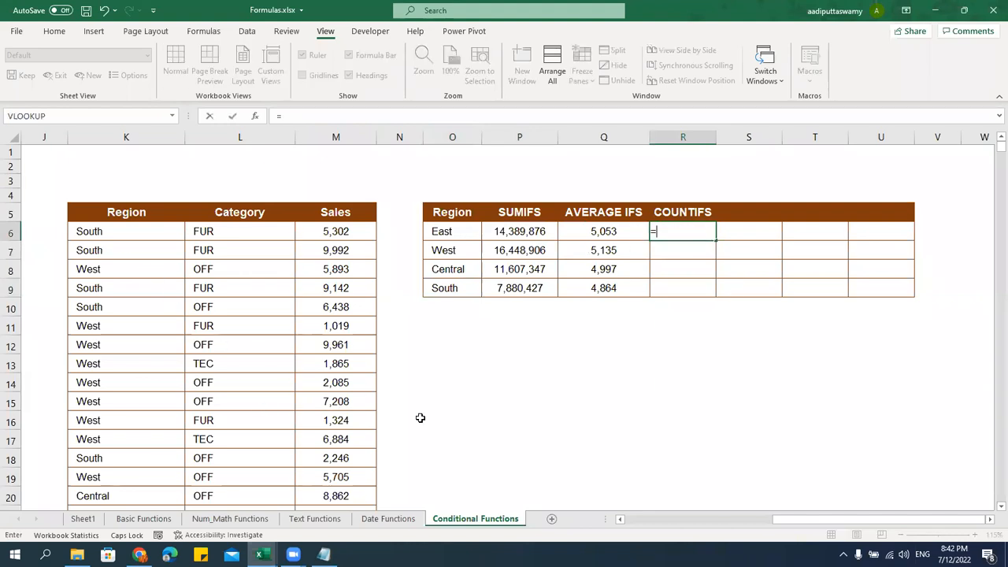
{"action": "type", "text": "COUN"}
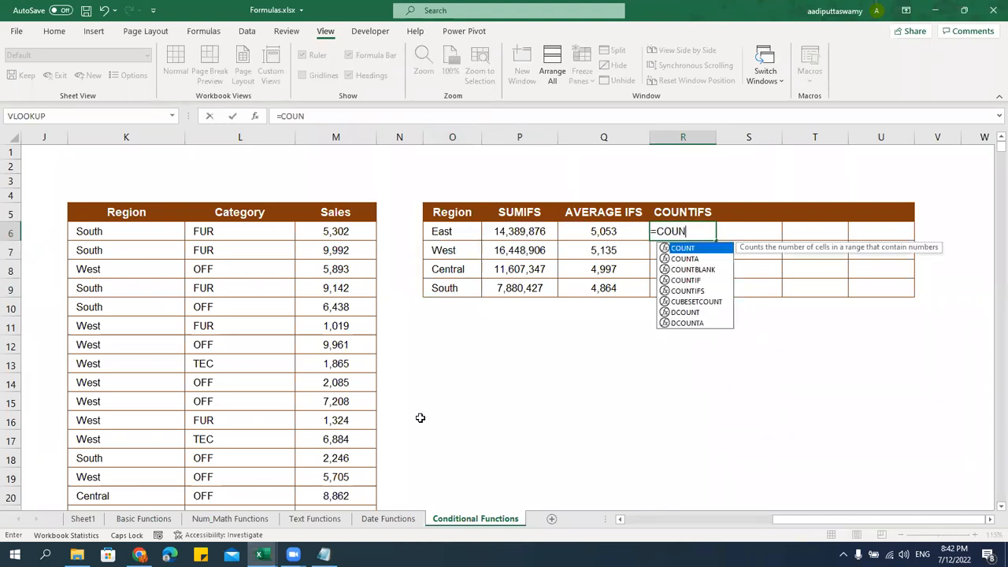
{"action": "type", "text": "TIFS("}
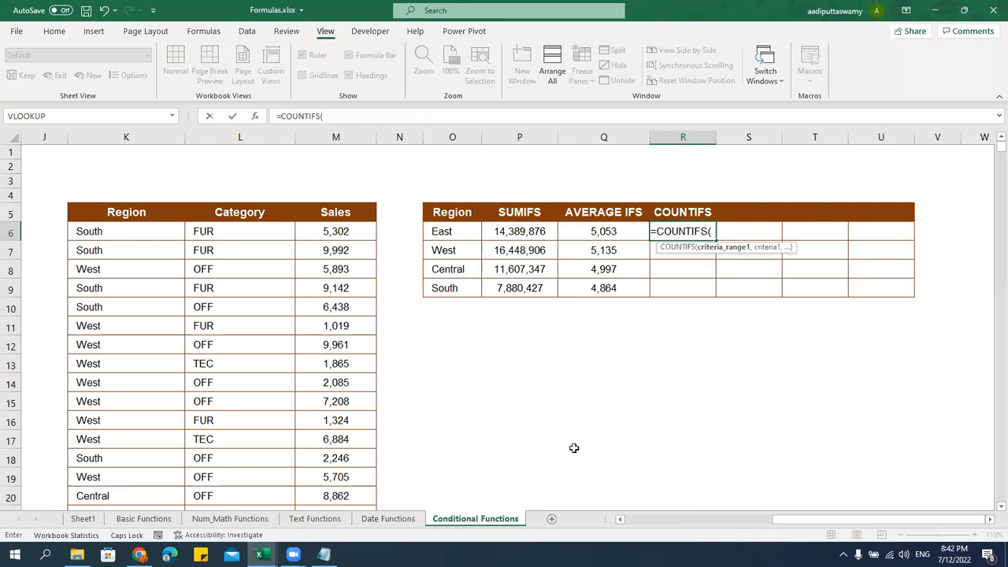
{"action": "left_click", "coordinate": [143, 229]}
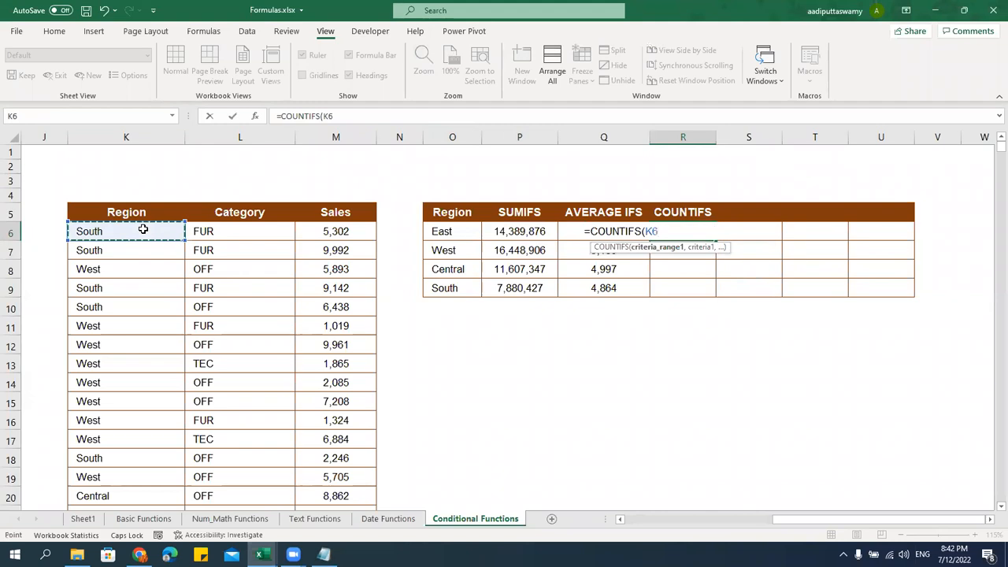
{"action": "key", "text": "ctrl+shift+Down"}
{"action": "key", "text": "F4"}
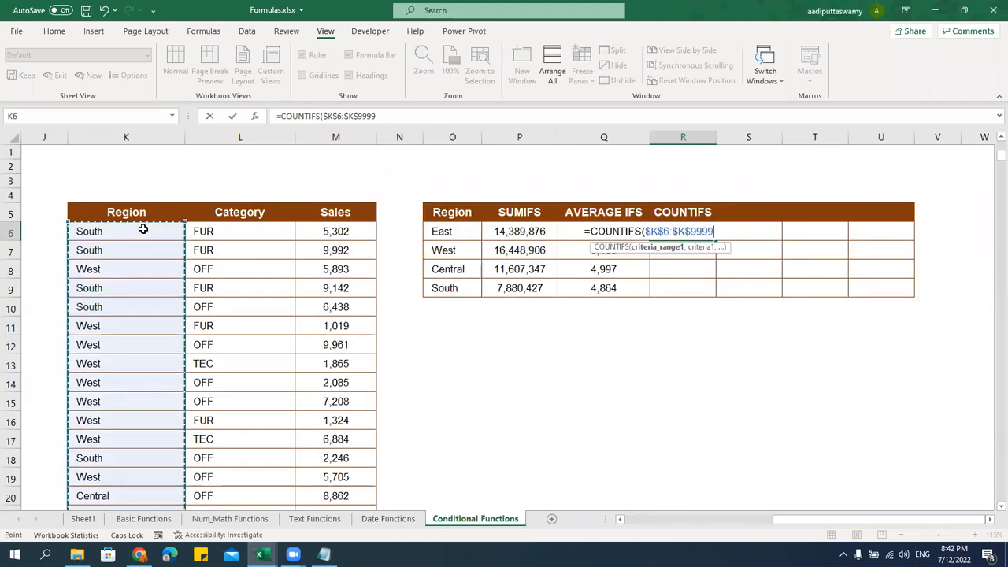
{"action": "type", "text": ","}
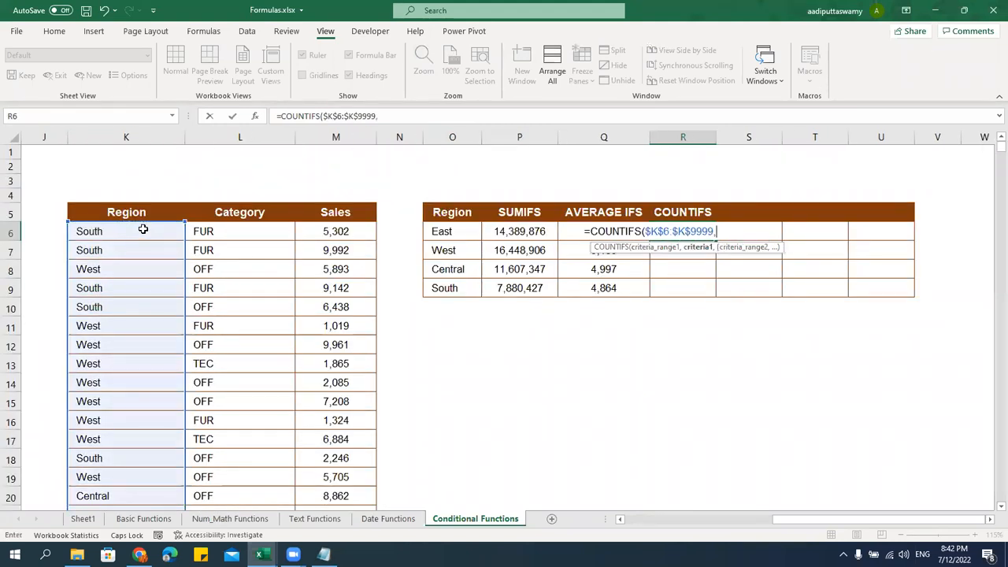
{"action": "left_click", "coordinate": [452, 230]}
{"action": "key", "text": "Return"}
Fill the COUNTIFS formula down R6:R9 and check each region's count
{"action": "key", "text": "Up"}
{"action": "key", "text": "shift+Down"}
{"action": "key", "text": "shift+Down"}
{"action": "key", "text": "shift+Down"}
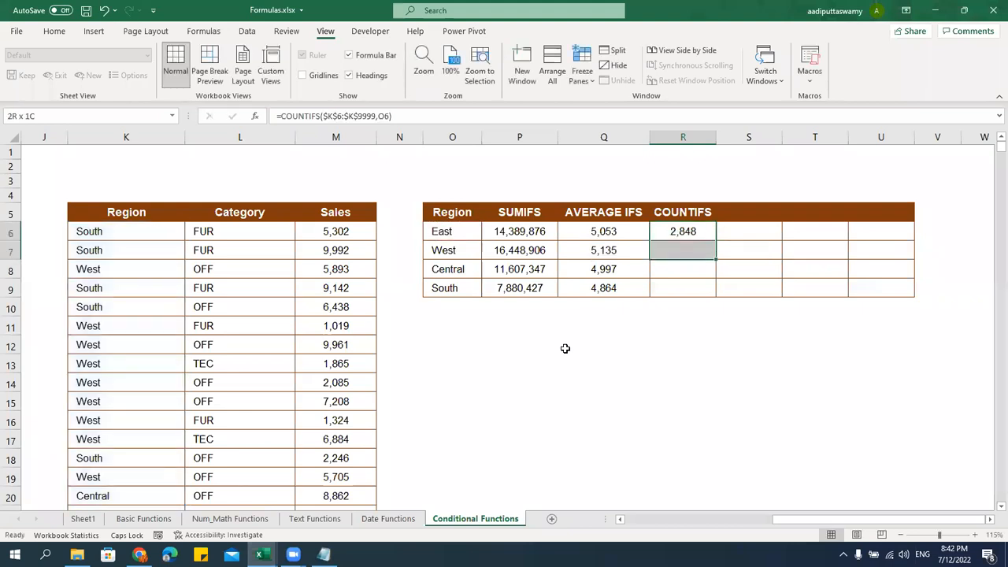
{"action": "key", "text": "ctrl+d"}
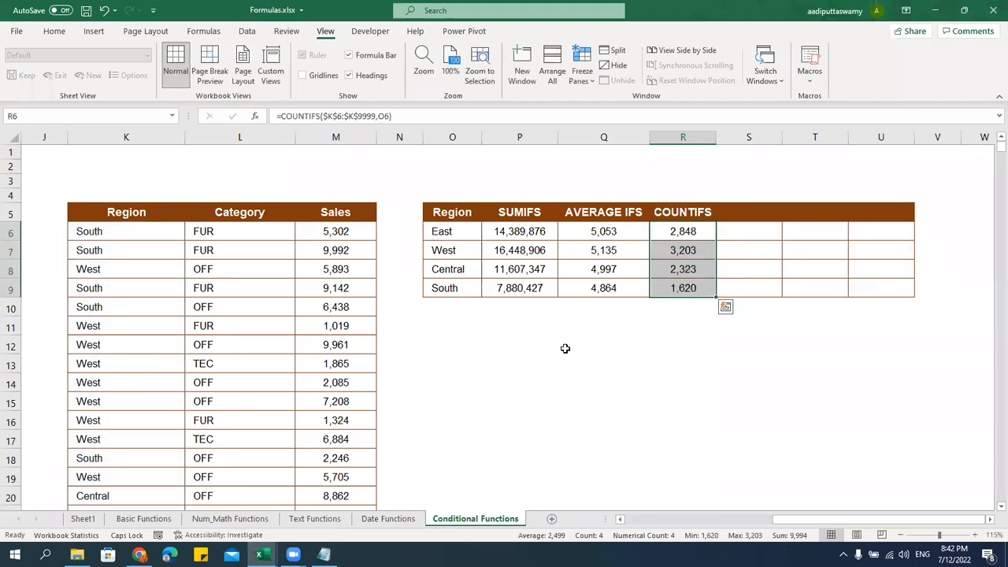
{"action": "left_click", "coordinate": [463, 233]}
{"action": "left_click", "coordinate": [697, 231]}
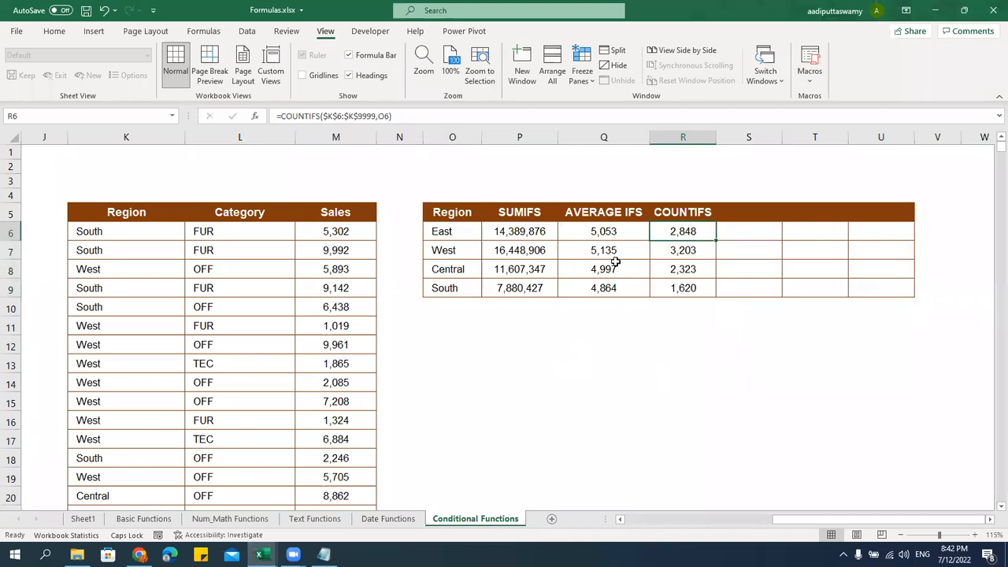
{"action": "left_click", "coordinate": [684, 249]}
{"action": "left_click", "coordinate": [689, 268]}
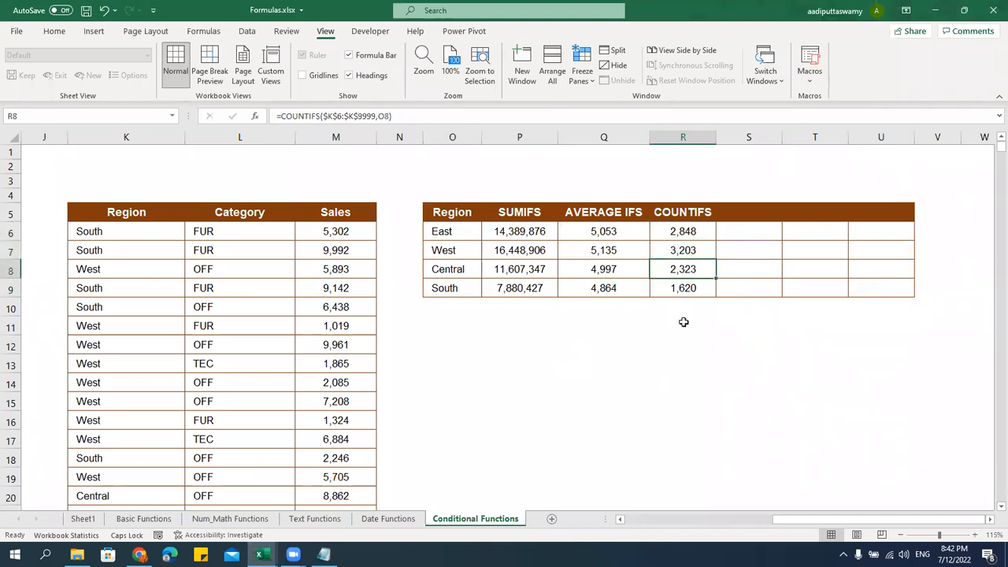
{"action": "left_click", "coordinate": [682, 287]}
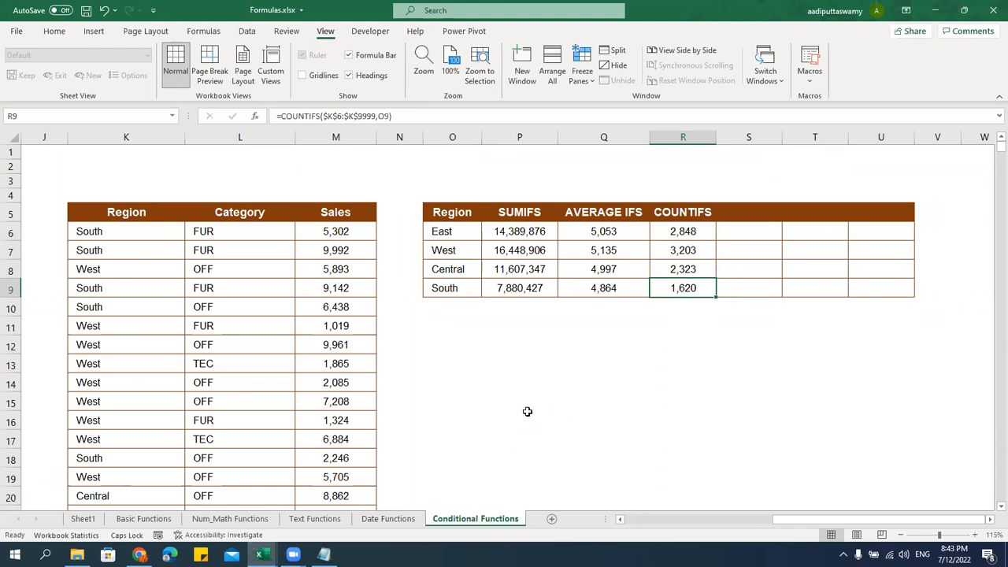
Clear the leftover formatting from the cells in columns U–V beside the summary table
{"action": "left_click_drag", "start_coordinate": [895, 193], "coordinate": [929, 360]}
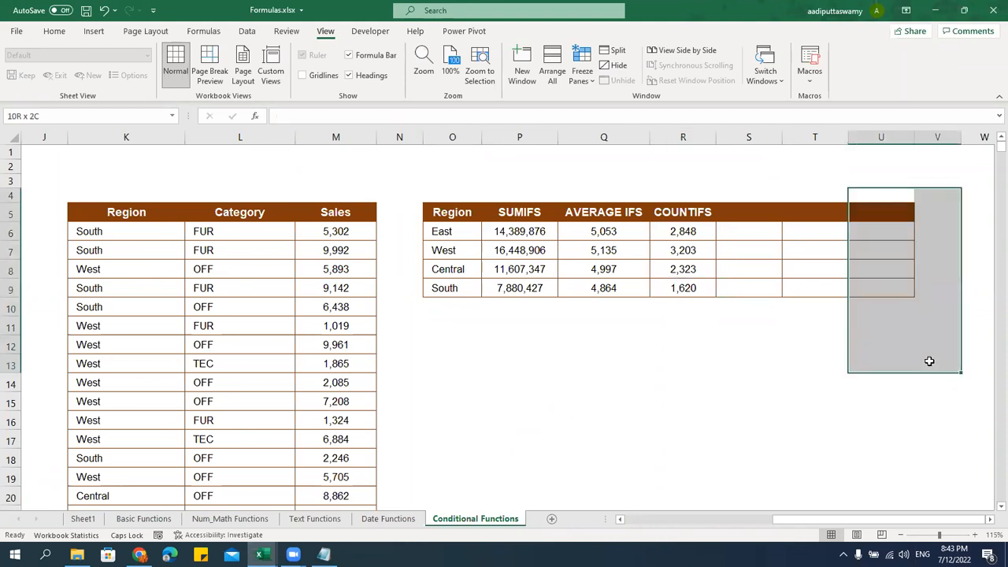
{"action": "key", "text": "alt+e"}
{"action": "key", "text": "a"}
{"action": "key", "text": "a"}
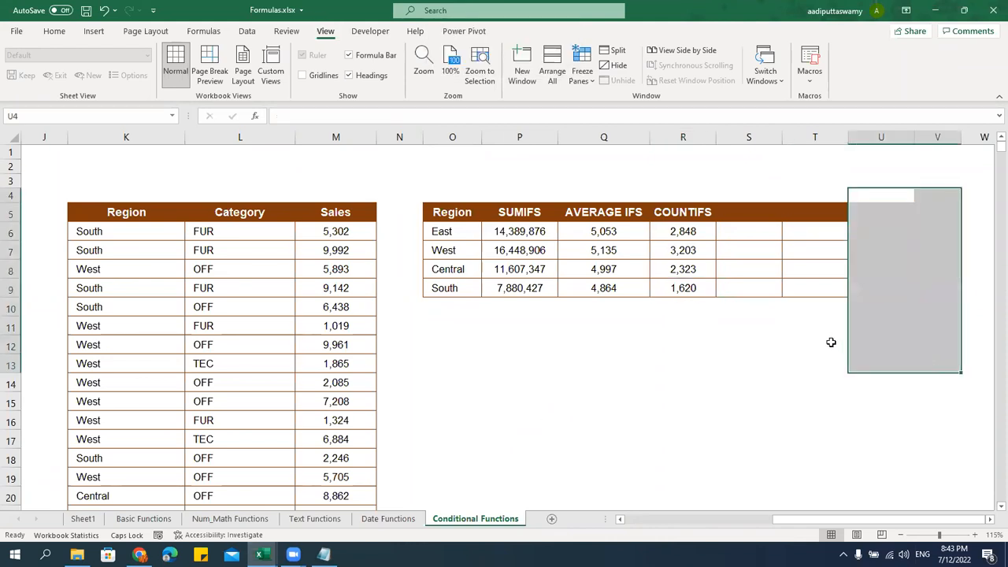
{"action": "left_click", "coordinate": [830, 343]}
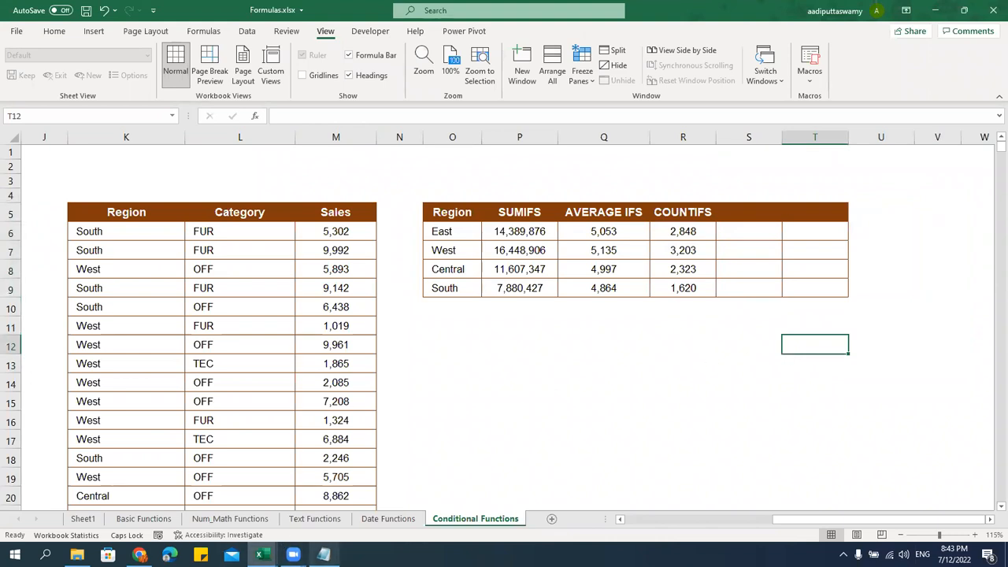
Mark MAXIFS and MINIFS as the next topics in the notes, then select S5 in the workbook
{"action": "left_click", "coordinate": [324, 554]}
{"action": "left_click_drag", "start_coordinate": [372, 359], "coordinate": [107, 359]}
{"action": "left_click_drag", "start_coordinate": [266, 281], "coordinate": [145, 256]}
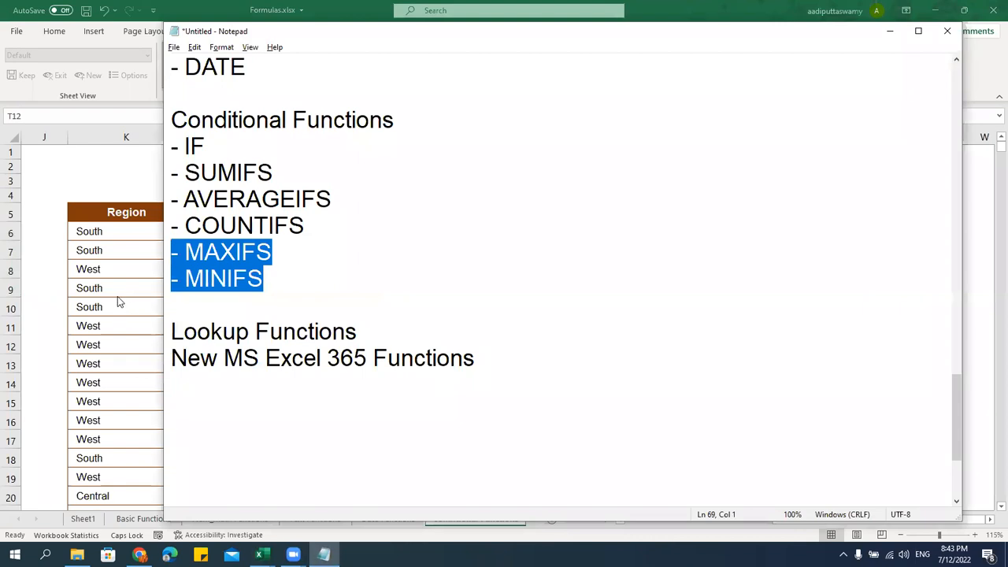
{"action": "key", "text": "alt+Tab"}
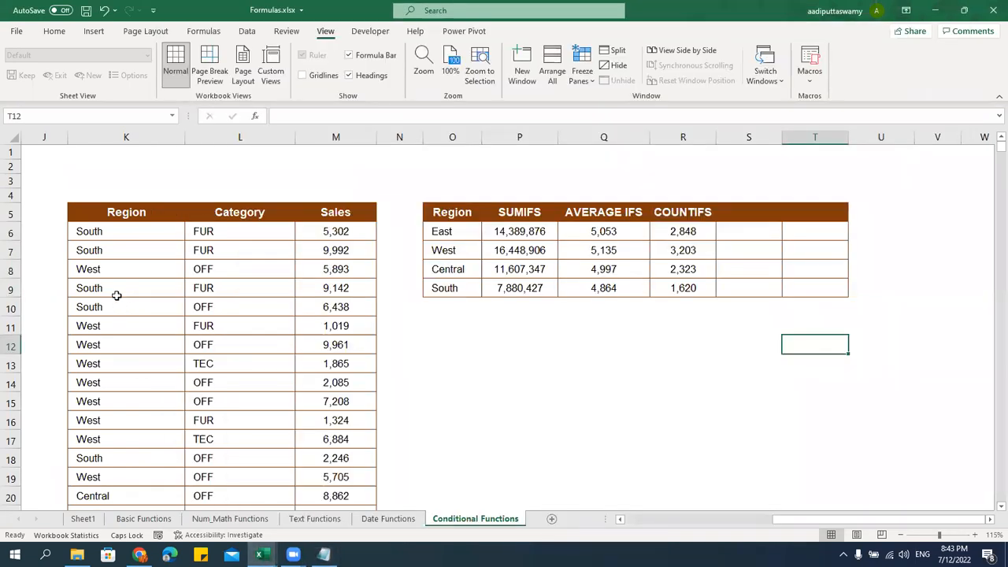
{"action": "left_click", "coordinate": [740, 213]}
Add MAXIFS and MINIFS headers in S5 and T5 beside the region list
{"action": "type", "text": "MAXIFS"}
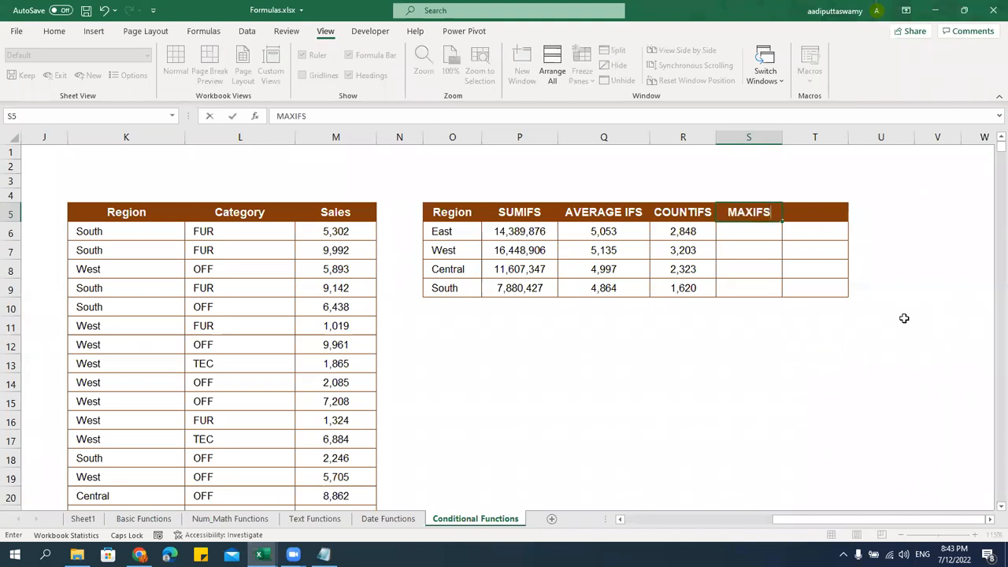
{"action": "key", "text": "Tab"}
{"action": "type", "text": "MINS"}
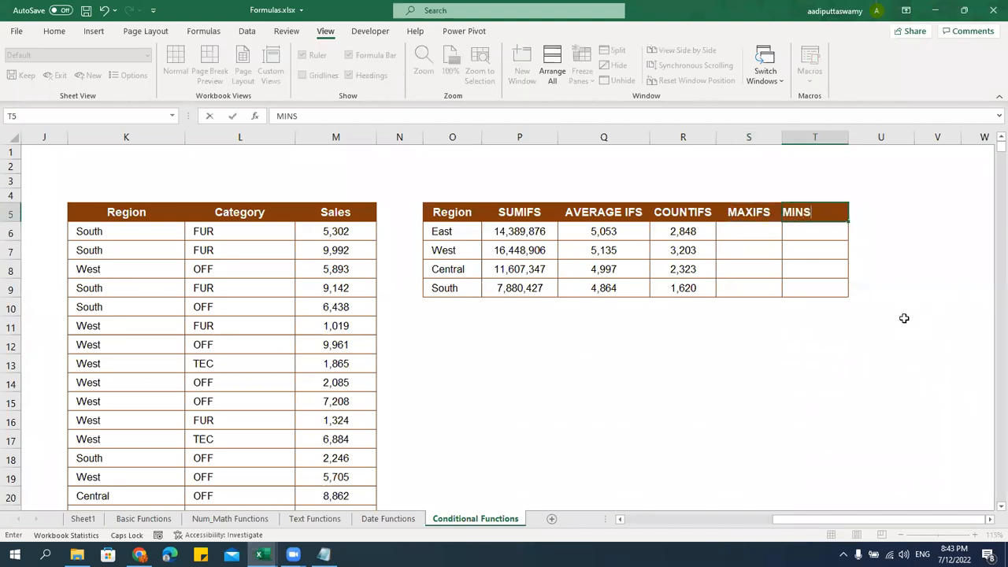
{"action": "type", "text": "FS"}
{"action": "key", "text": "Return"}
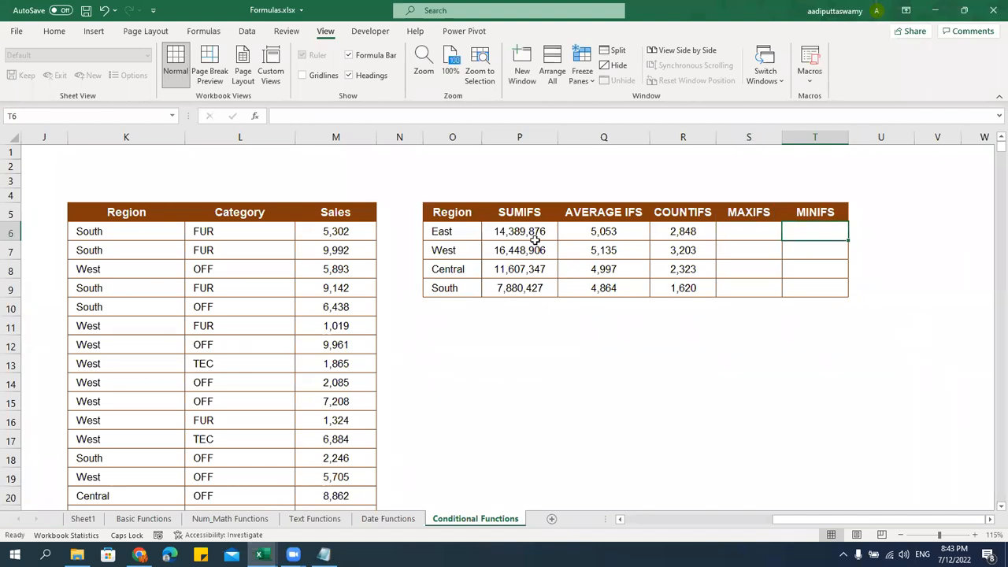
{"action": "left_click", "coordinate": [472, 231]}
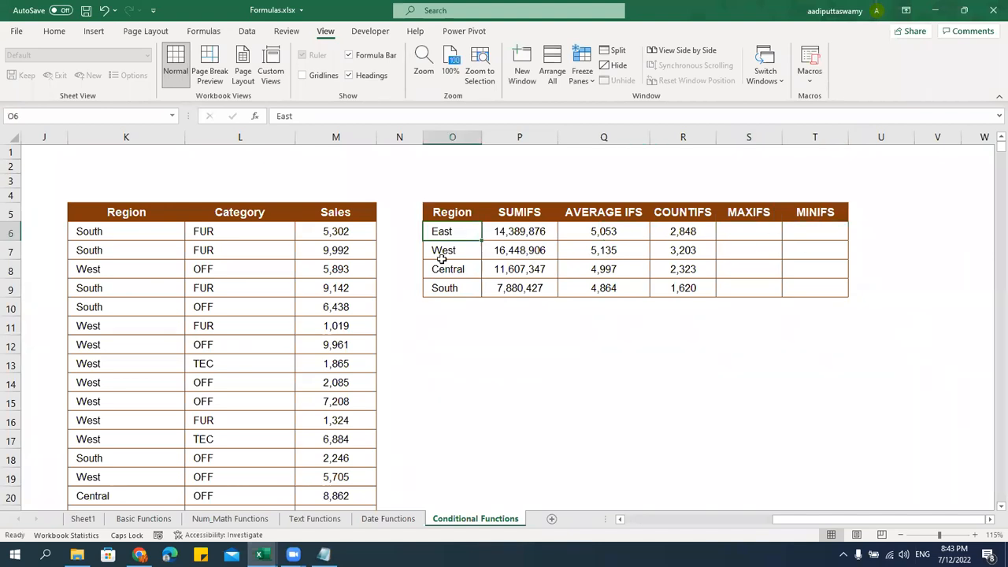
{"action": "left_click_drag", "start_coordinate": [461, 250], "coordinate": [475, 298]}
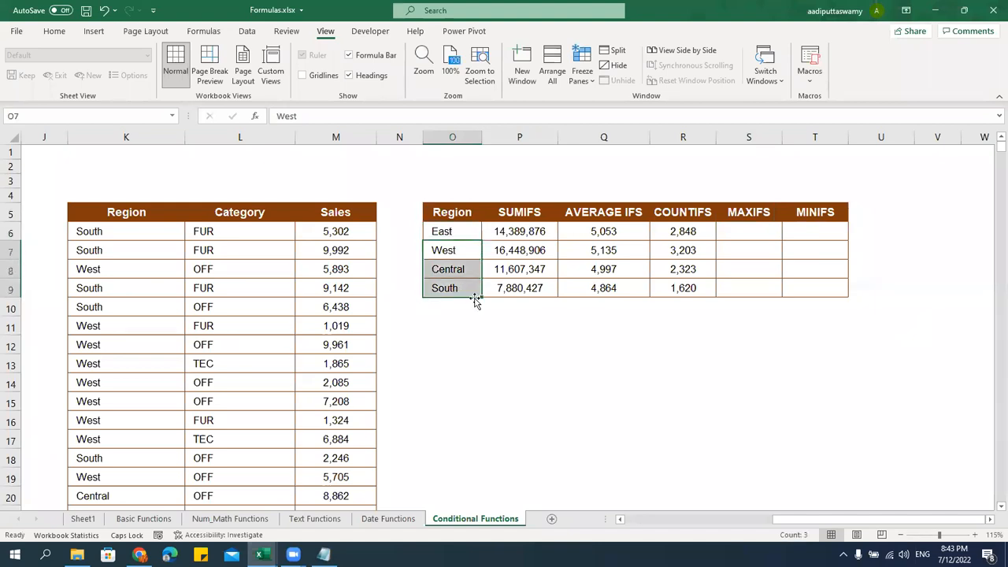
Start a MAXIFS formula in S6 with the absolute max range $M$6:$M$9999
{"action": "left_click", "coordinate": [745, 232]}
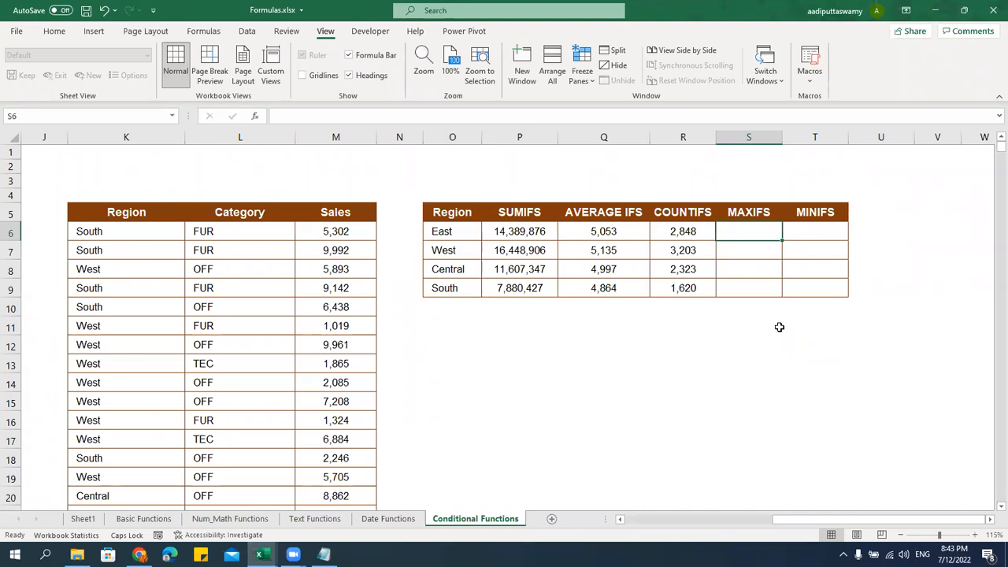
{"action": "type", "text": "="}
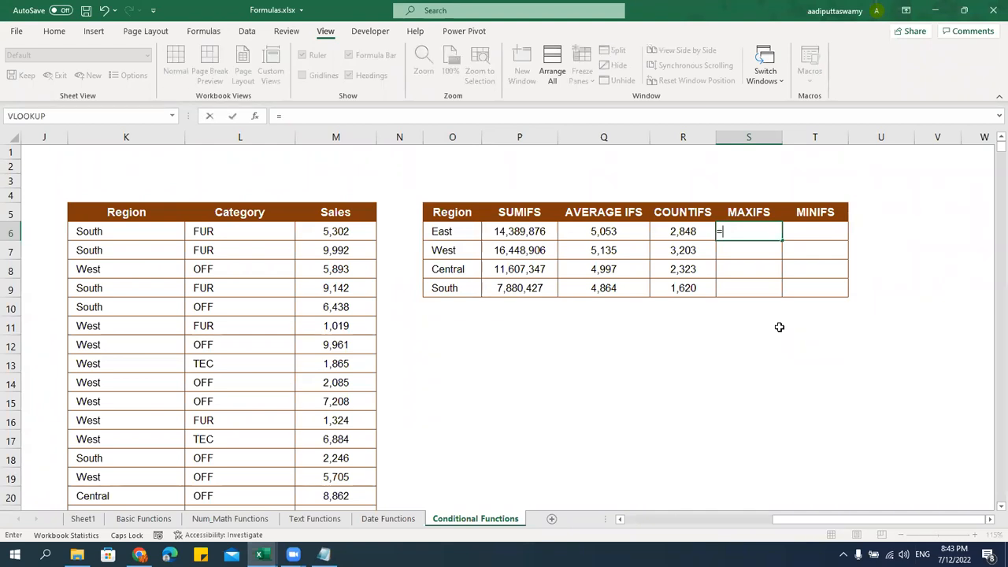
{"action": "type", "text": "MAXIFS("}
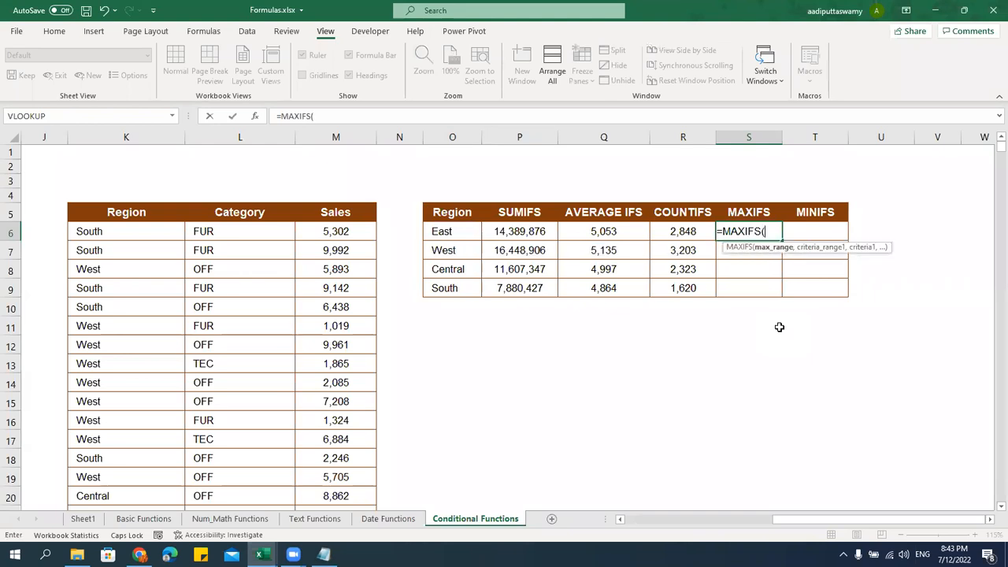
{"action": "left_click", "coordinate": [348, 228]}
{"action": "key", "text": "Up"}
{"action": "key", "text": "Down"}
{"action": "key", "text": "ctrl+shift+Down"}
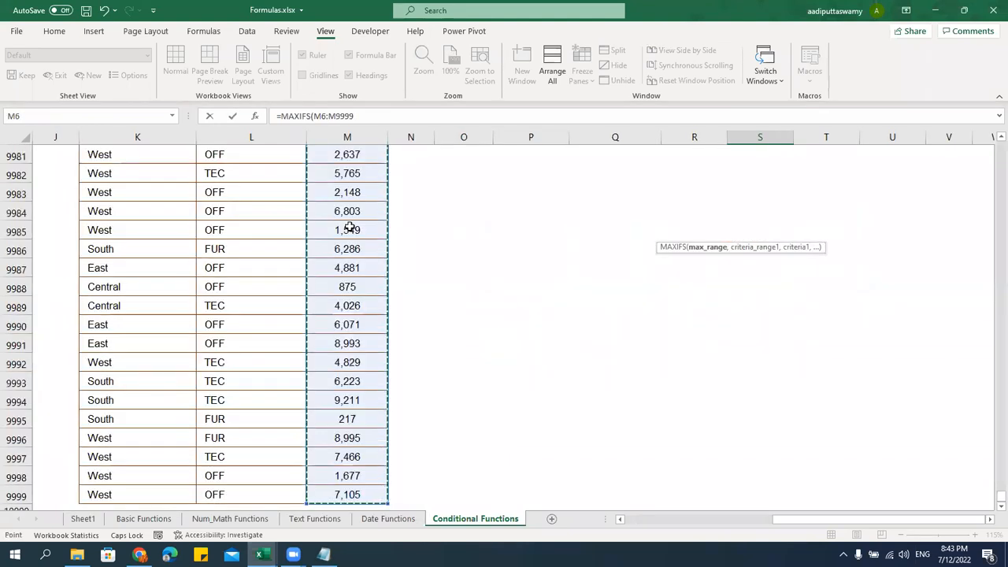
{"action": "key", "text": "F4"}
{"action": "key", "text": "ctrl+BackSpace"}
{"action": "type", "text": ","}
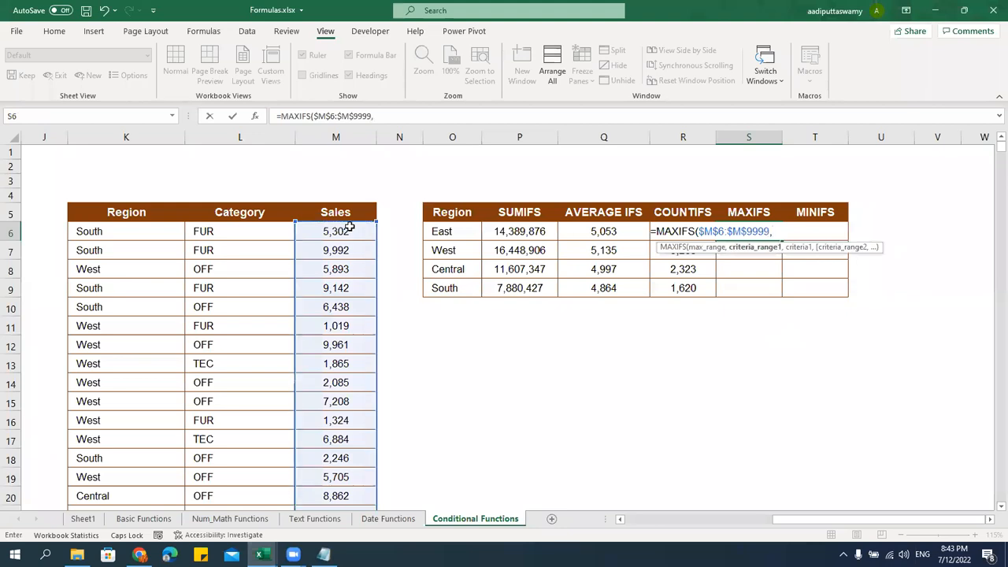
Finish the formula with criteria range $K$6:$K$9999 and criterion O6
{"action": "key", "text": "Left"}
{"action": "key", "text": "Left"}
{"action": "key", "text": "Left"}
{"action": "key", "text": "Left"}
{"action": "key", "text": "Left"}
{"action": "key", "text": "Left"}
{"action": "key", "text": "Left"}
{"action": "key", "text": "Left"}
{"action": "key", "text": "Left"}
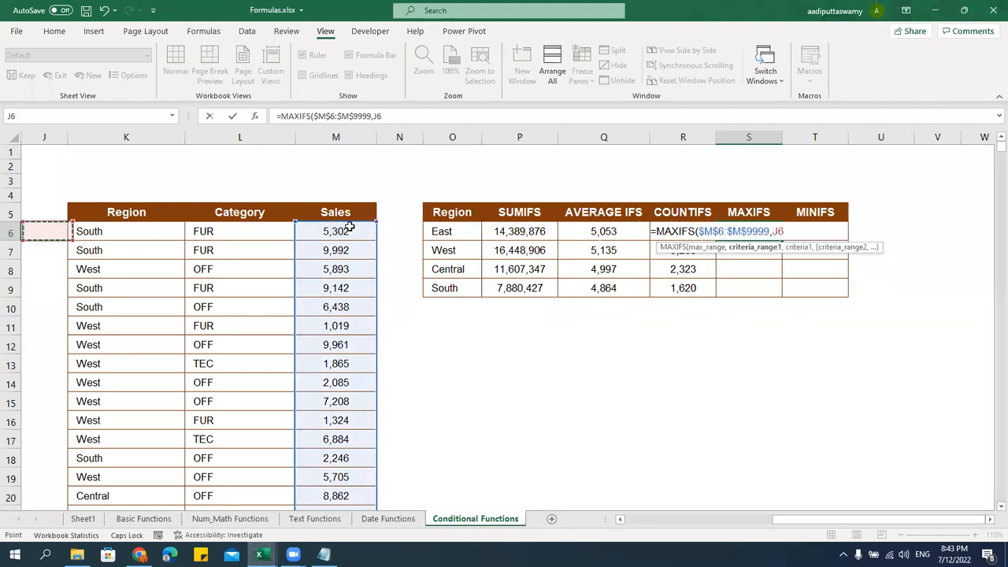
{"action": "key", "text": "Right"}
{"action": "key", "text": "ctrl+shift+Down"}
{"action": "key", "text": "F4"}
{"action": "key", "text": "ctrl+BackSpace"}
{"action": "type", "text": ","}
{"action": "key", "text": "Left"}
{"action": "key", "text": "Left"}
{"action": "key", "text": "Left"}
{"action": "key", "text": "Left"}
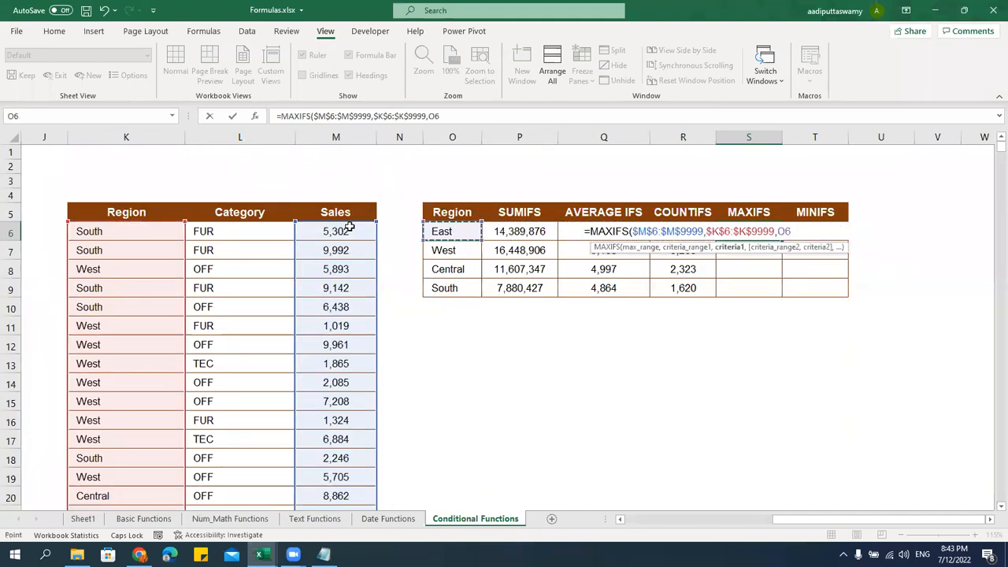
{"action": "key", "text": "Return"}
Fill MAXIFS down to S9: 9,989 East, 9,998 West, 10,000 Central, 9,997 South
{"action": "key", "text": "Up"}
{"action": "key", "text": "shift+Down"}
{"action": "key", "text": "shift+Down"}
{"action": "key", "text": "shift+Down"}
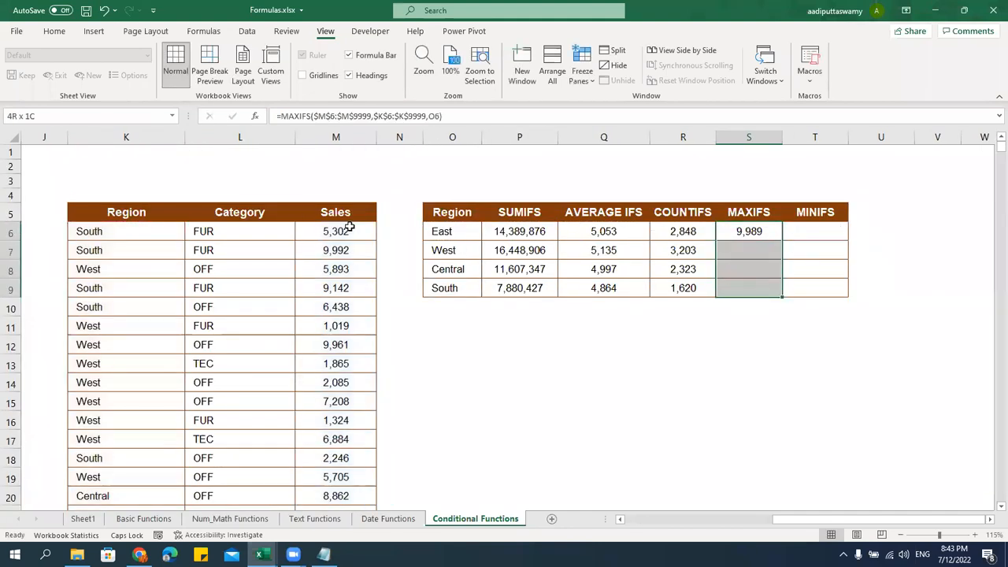
{"action": "key", "text": "ctrl+d"}
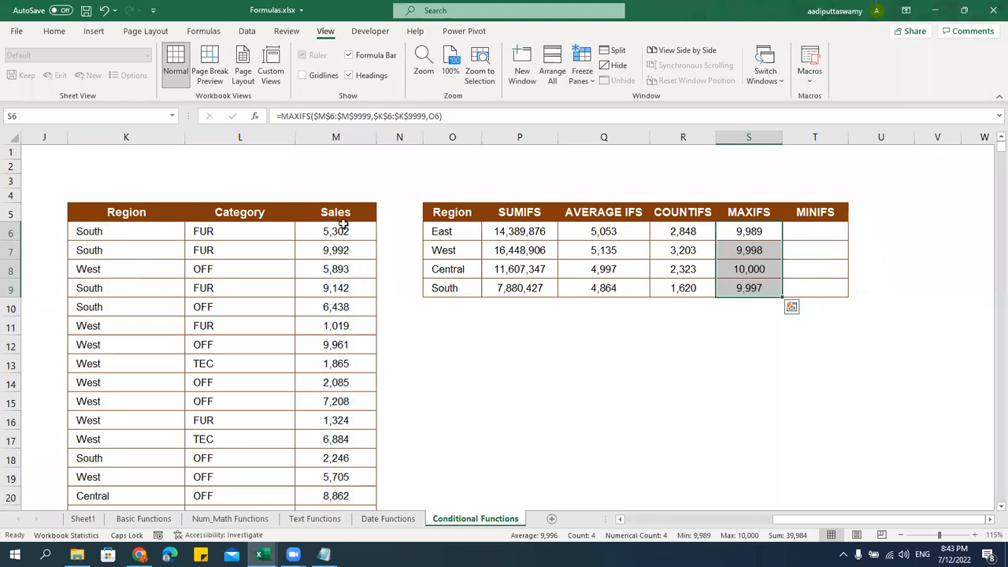
{"action": "left_click_drag", "start_coordinate": [442, 230], "coordinate": [439, 287]}
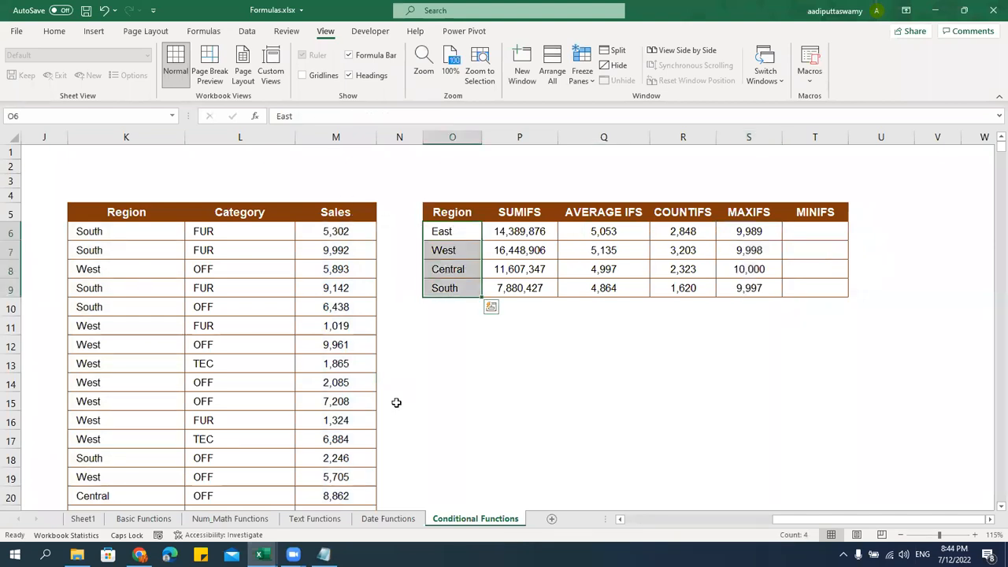
{"action": "left_click", "coordinate": [817, 230]}
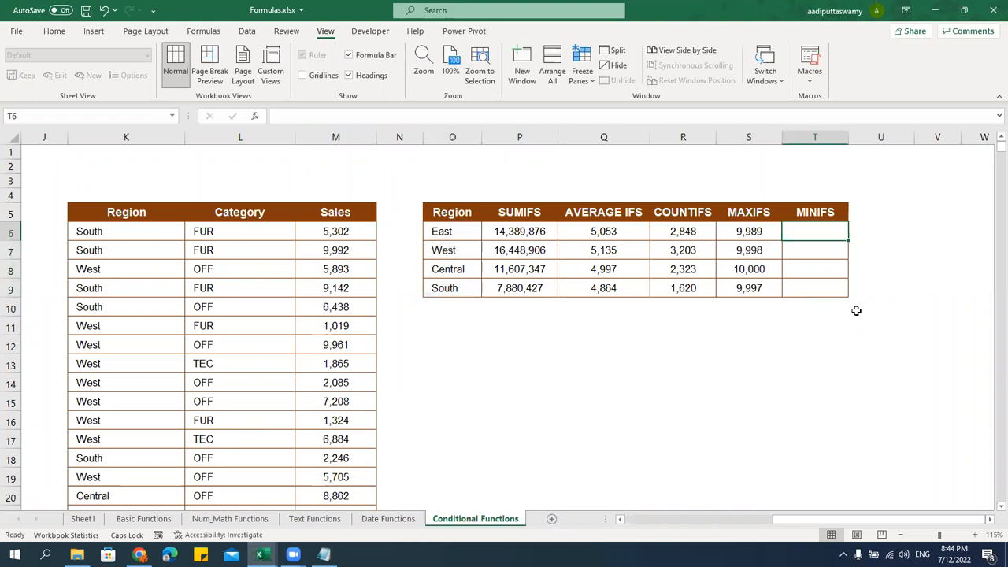
{"action": "type", "text": "=MINIS"}
{"action": "key", "text": "Tab"}
{"action": "key", "text": "Left"}
{"action": "type", "text": "=MIN"}
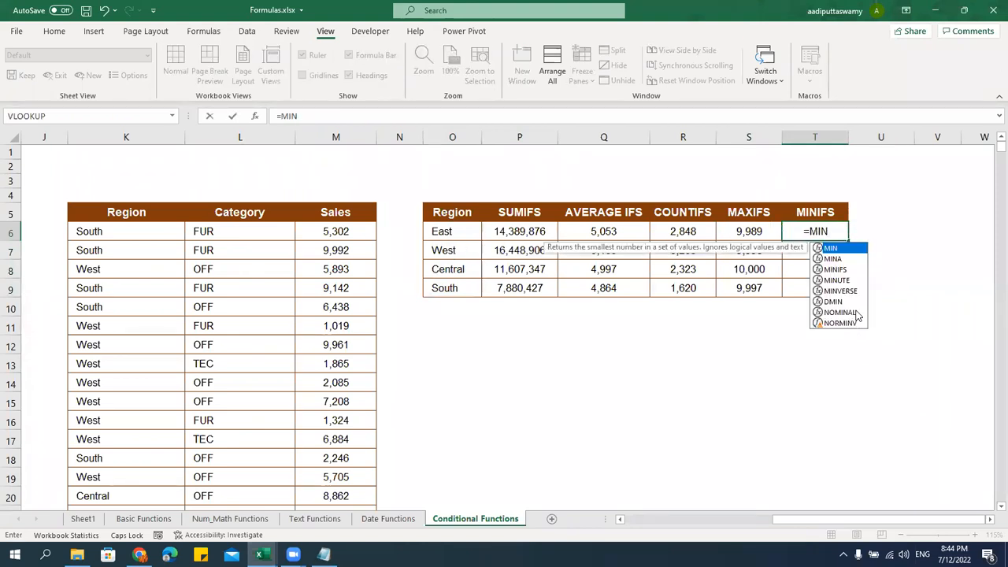
{"action": "type", "text": "IFS("}
{"action": "left_click", "coordinate": [349, 228]}
{"action": "key", "text": "F4"}
{"action": "key", "text": "ctrl+shift+Down"}
{"action": "key", "text": "ctrl+BackSpace"}
{"action": "type", "text": ","}
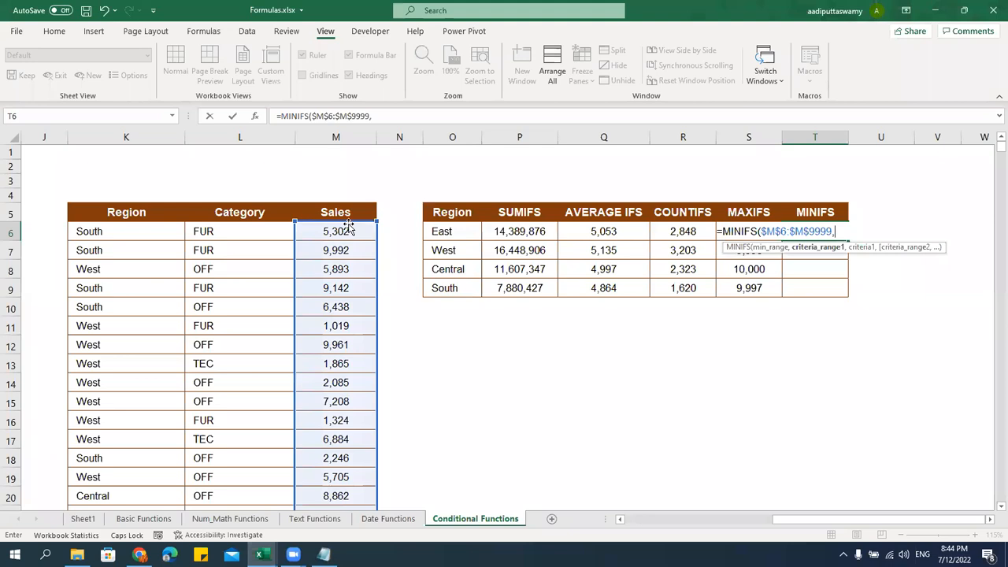
{"action": "key", "text": "Left"}
{"action": "key", "text": "Left"}
{"action": "key", "text": "Left"}
{"action": "key", "text": "Left"}
{"action": "key", "text": "Left"}
{"action": "key", "text": "Left"}
{"action": "key", "text": "Left"}
{"action": "key", "text": "Left"}
{"action": "key", "text": "Left"}
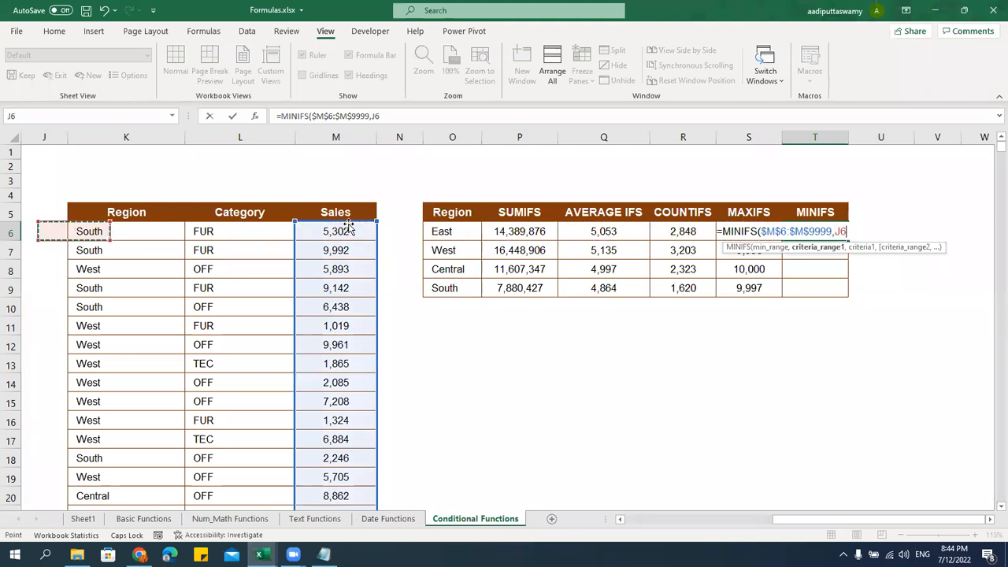
{"action": "key", "text": "F4"}
{"action": "key", "text": "ctrl+shift+Down"}
{"action": "key", "text": "ctrl+BackSpace"}
{"action": "type", "text": ","}
{"action": "key", "text": "Left"}
{"action": "key", "text": "Left"}
{"action": "key", "text": "Left"}
{"action": "key", "text": "Left"}
{"action": "key", "text": "Left"}
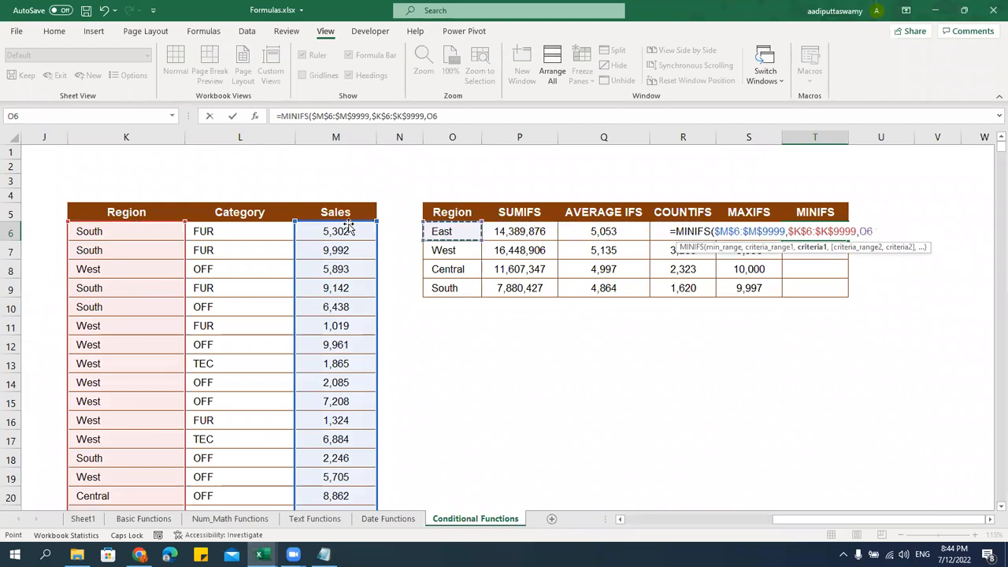
{"action": "key", "text": "ctrl+Return"}
{"action": "key", "text": "shift+Down"}
{"action": "key", "text": "shift+Down"}
{"action": "key", "text": "shift+Down"}
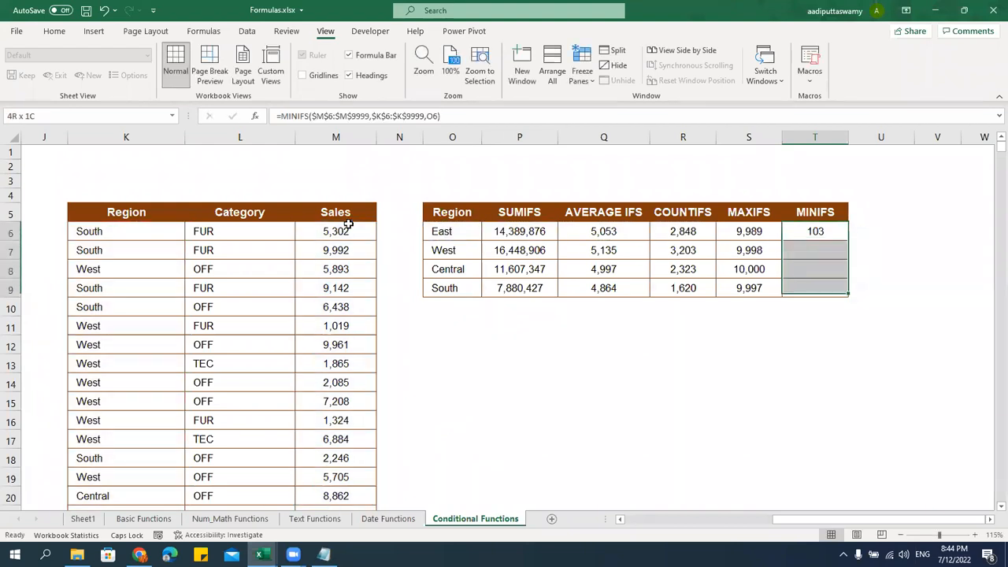
{"action": "key", "text": "ctrl+d"}
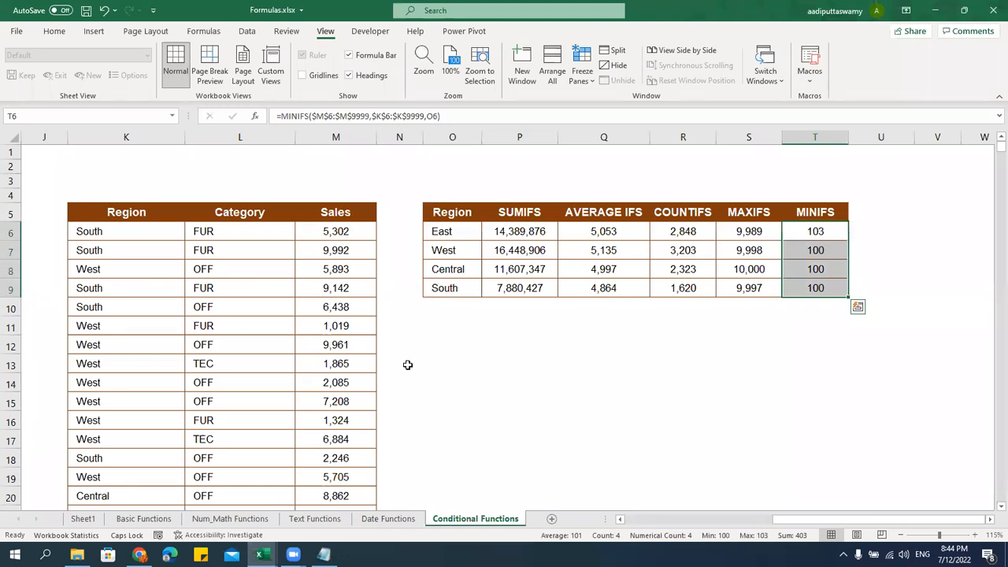
{"action": "left_click_drag", "start_coordinate": [520, 220], "coordinate": [812, 287]}
{"action": "left_click", "coordinate": [537, 212]}
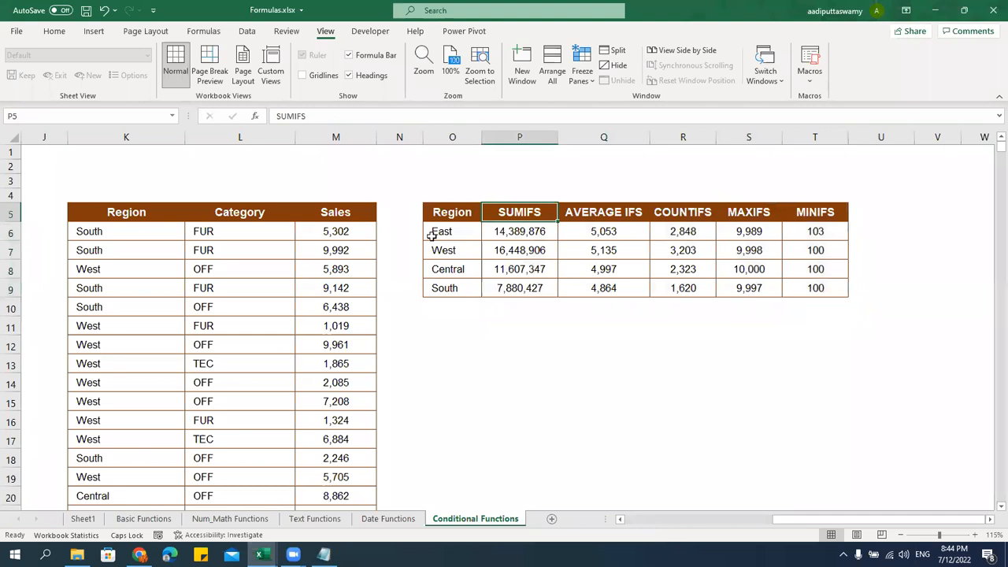
{"action": "left_click", "coordinate": [510, 230]}
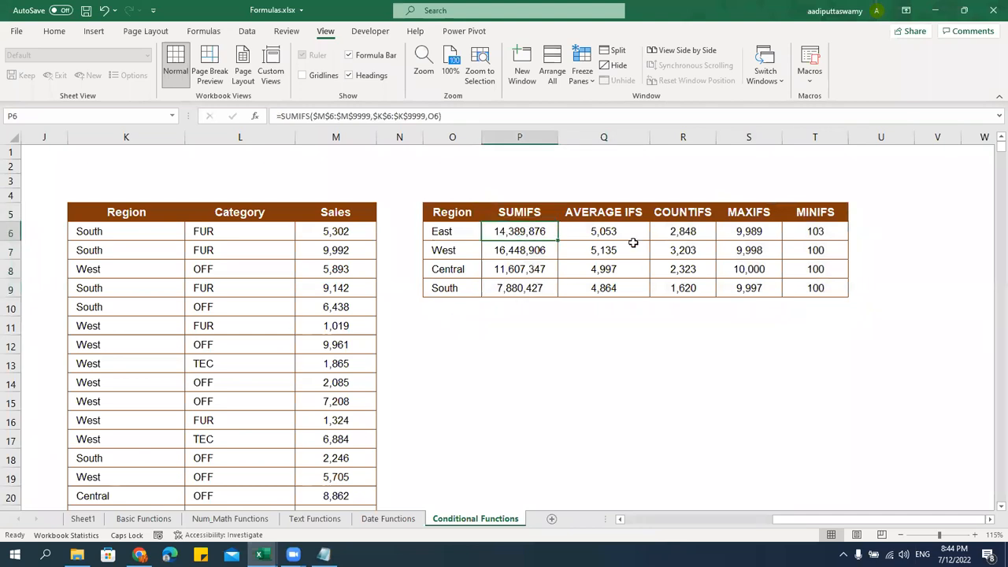
{"action": "left_click", "coordinate": [635, 219]}
{"action": "left_click", "coordinate": [457, 232]}
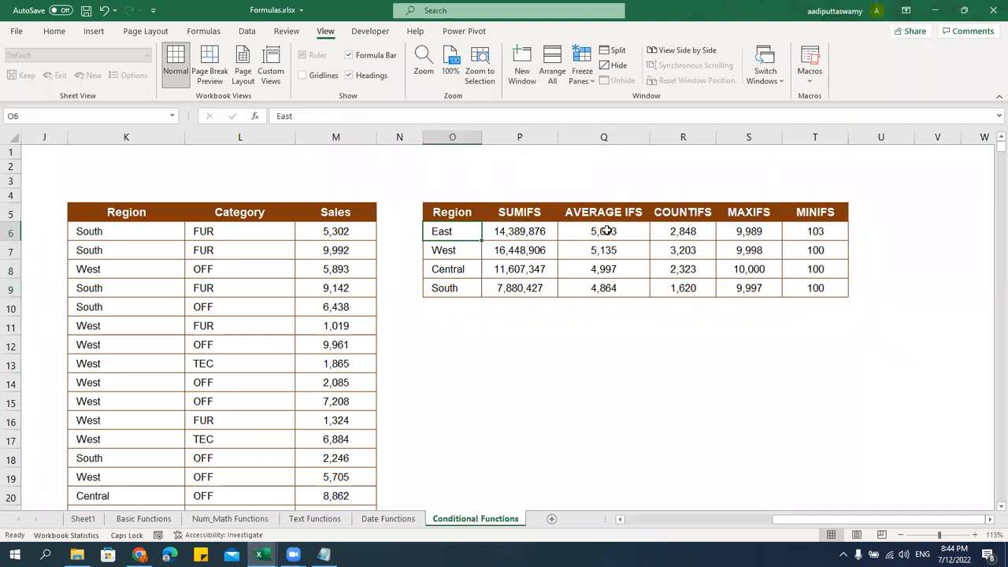
{"action": "left_click", "coordinate": [601, 231]}
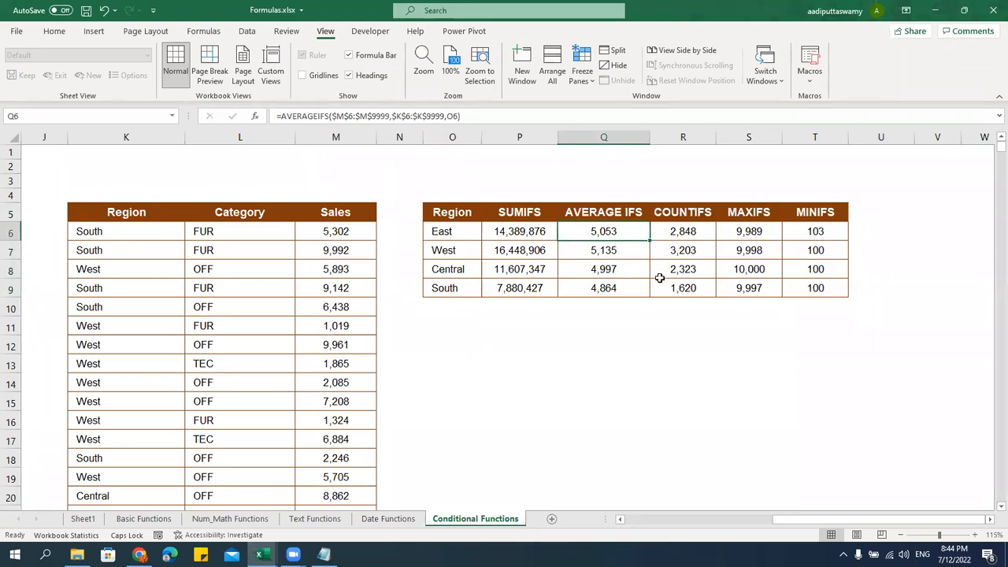
{"action": "left_click", "coordinate": [702, 220]}
{"action": "left_click", "coordinate": [739, 218]}
{"action": "left_click", "coordinate": [811, 214]}
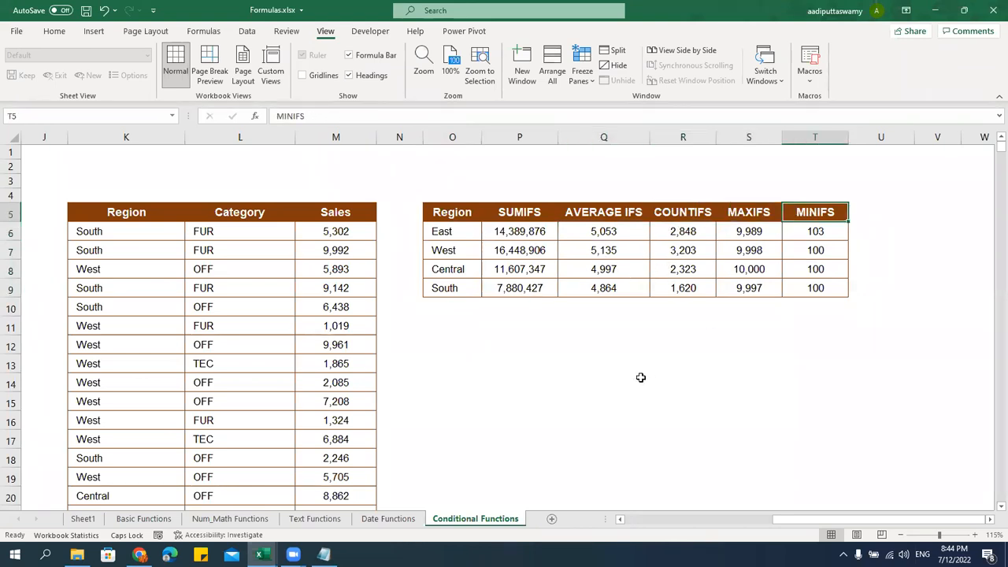
Review the Sum, Average, Min and Max labels on the Basic Functions sheet
{"action": "left_click", "coordinate": [143, 519]}
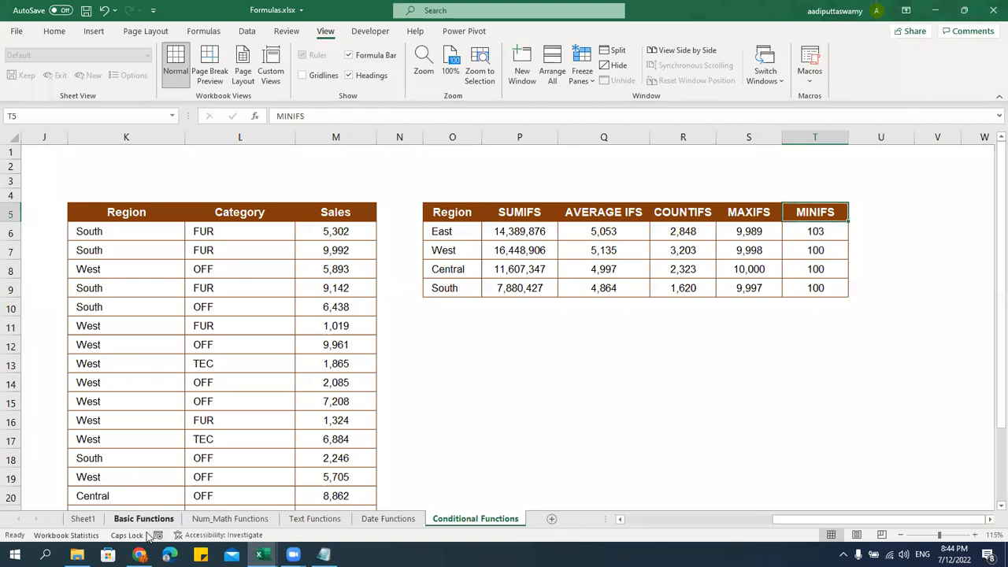
{"action": "scroll", "coordinate": [339, 394], "scroll_direction": "down", "scroll_amount": 3}
{"action": "scroll", "coordinate": [266, 338], "scroll_direction": "up", "scroll_amount": 1}
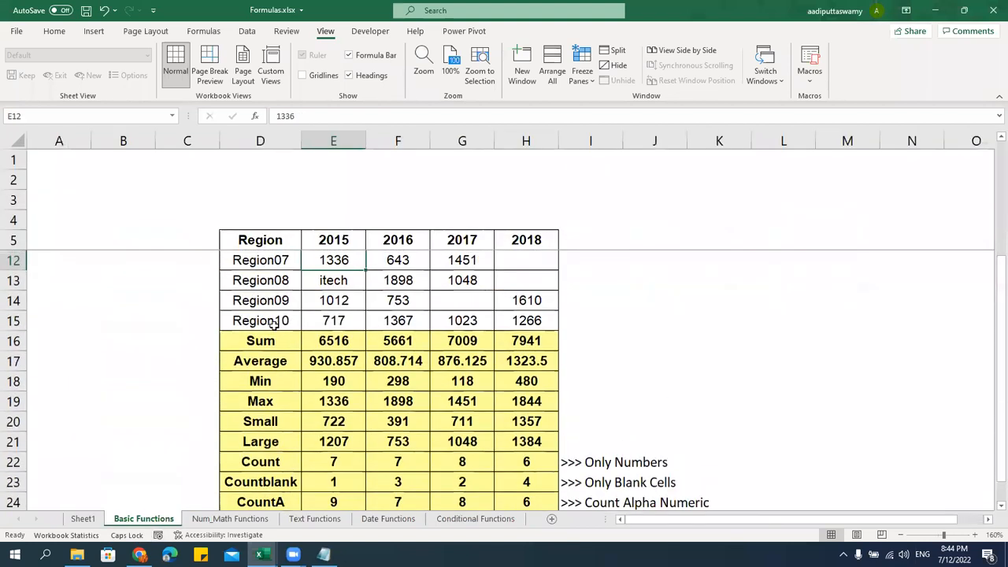
{"action": "left_click_drag", "start_coordinate": [266, 401], "coordinate": [265, 341]}
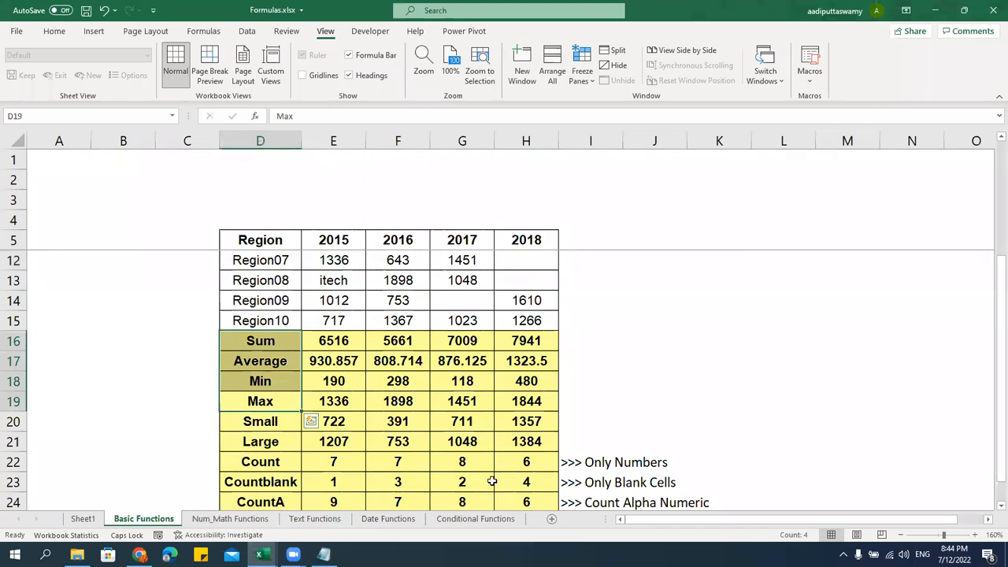
{"action": "left_click", "coordinate": [698, 324]}
{"action": "scroll", "coordinate": [698, 331], "scroll_direction": "down", "scroll_amount": 4}
{"action": "scroll", "coordinate": [697, 331], "scroll_direction": "up", "scroll_amount": 3}
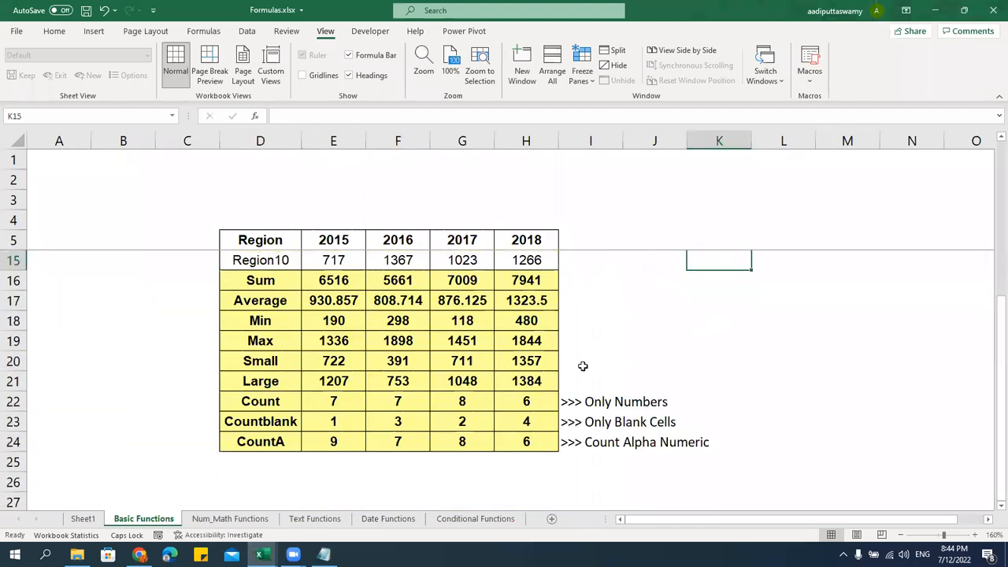
{"action": "left_click", "coordinate": [605, 339]}
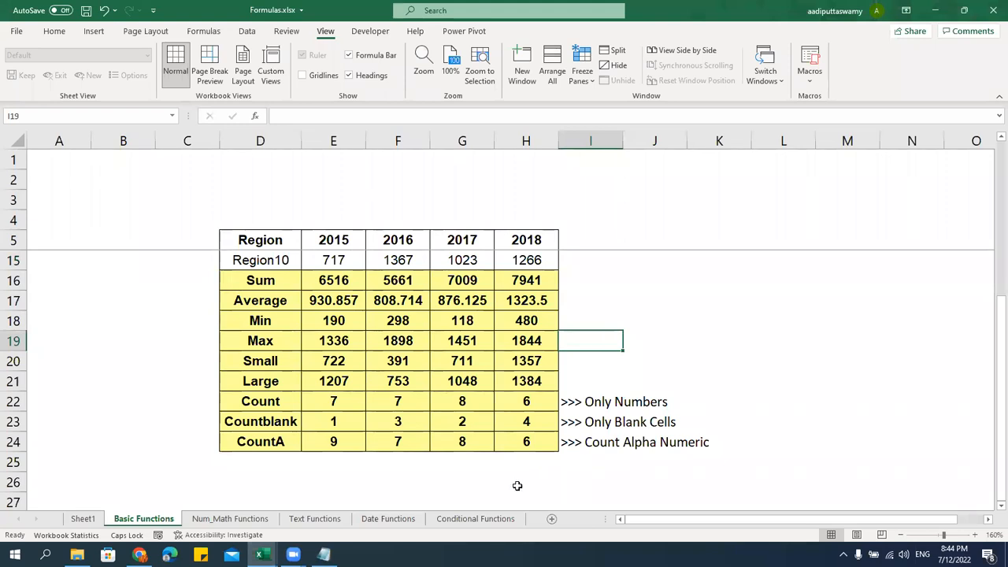
Back on Conditional Functions, save the workbook and insert a new blank sheet after it
{"action": "left_click", "coordinate": [475, 518]}
{"action": "left_click_drag", "start_coordinate": [529, 219], "coordinate": [833, 337]}
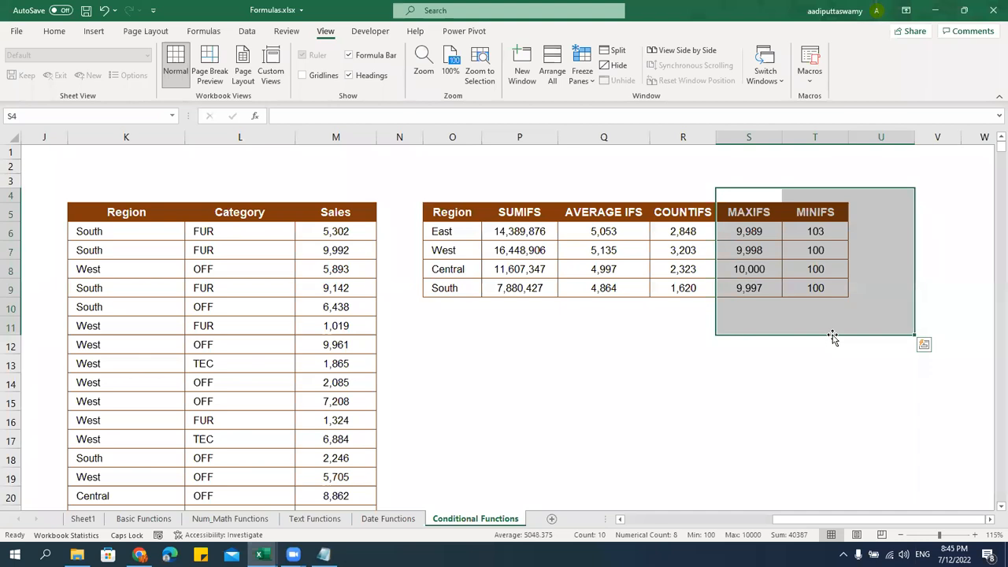
{"action": "key", "text": "ctrl+s"}
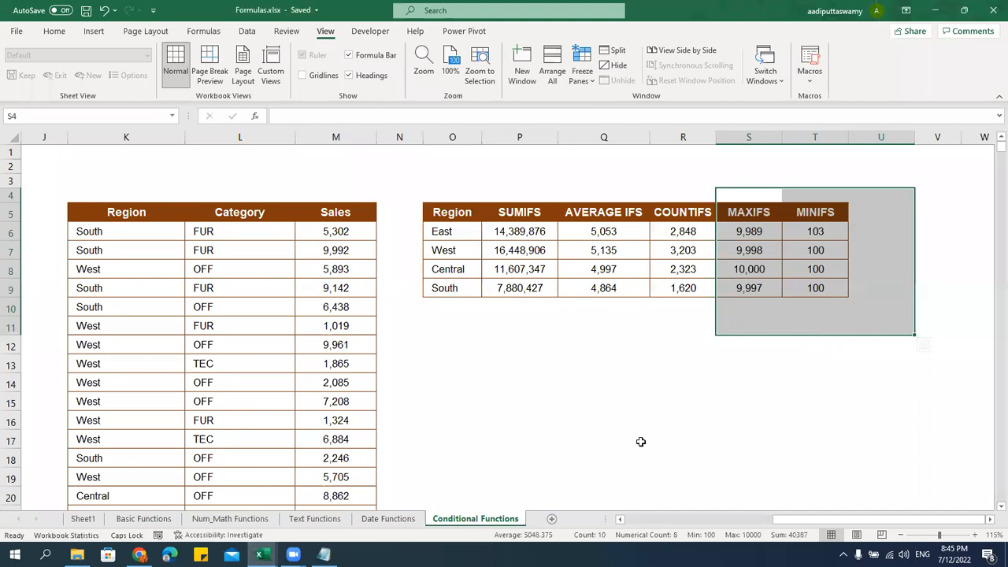
{"action": "left_click", "coordinate": [591, 456]}
{"action": "left_click", "coordinate": [552, 518]}
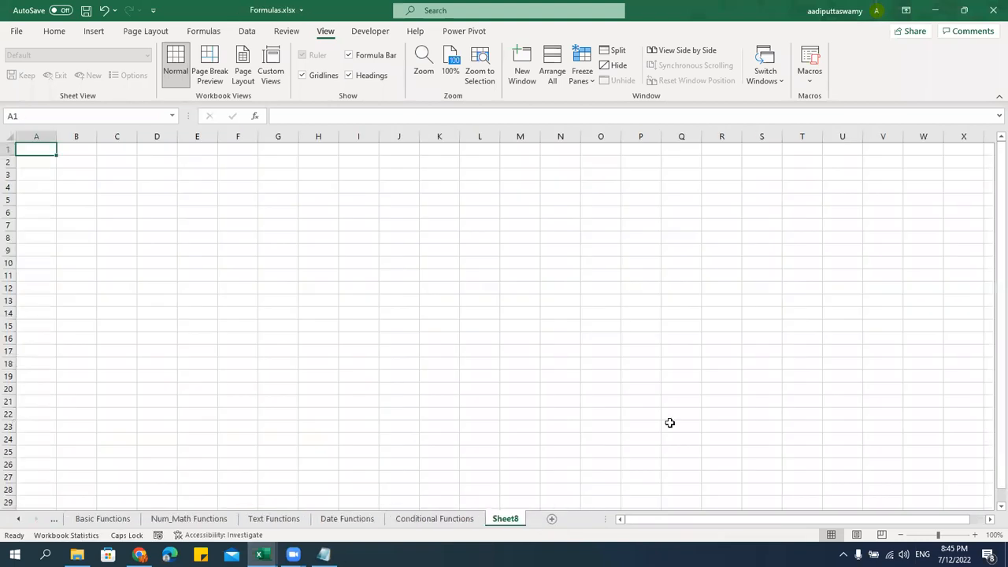
Rename Sheet8 to 'Lookup Functions', then bring the Notepad function list forward
{"action": "double_click", "coordinate": [506, 519]}
{"action": "type", "text": "lOO"}
{"action": "key", "text": "BackSpace"}
{"action": "key", "text": "BackSpace"}
{"action": "key", "text": "Caps_Lock"}
{"action": "type", "text": "ookup"}
{"action": "type", "text": " FUnctino"}
{"action": "key", "text": "BackSpace"}
{"action": "key", "text": "BackSpace"}
{"action": "key", "text": "BackSpace"}
{"action": "key", "text": "BackSpace"}
{"action": "key", "text": "BackSpace"}
{"action": "key", "text": "BackSpace"}
{"action": "key", "text": "BackSpace"}
{"action": "type", "text": "unction"}
{"action": "key", "text": "Return"}
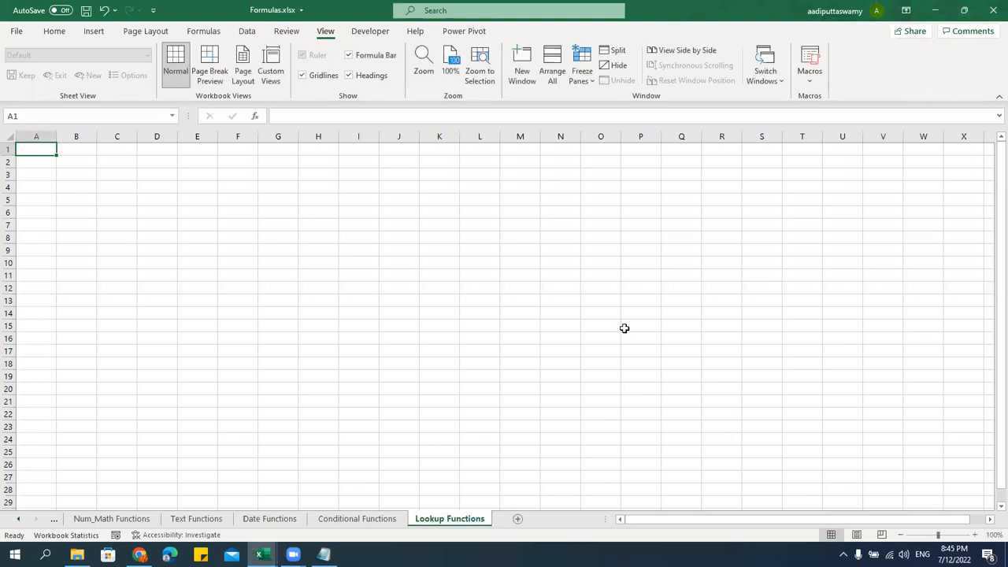
{"action": "left_click", "coordinate": [424, 304]}
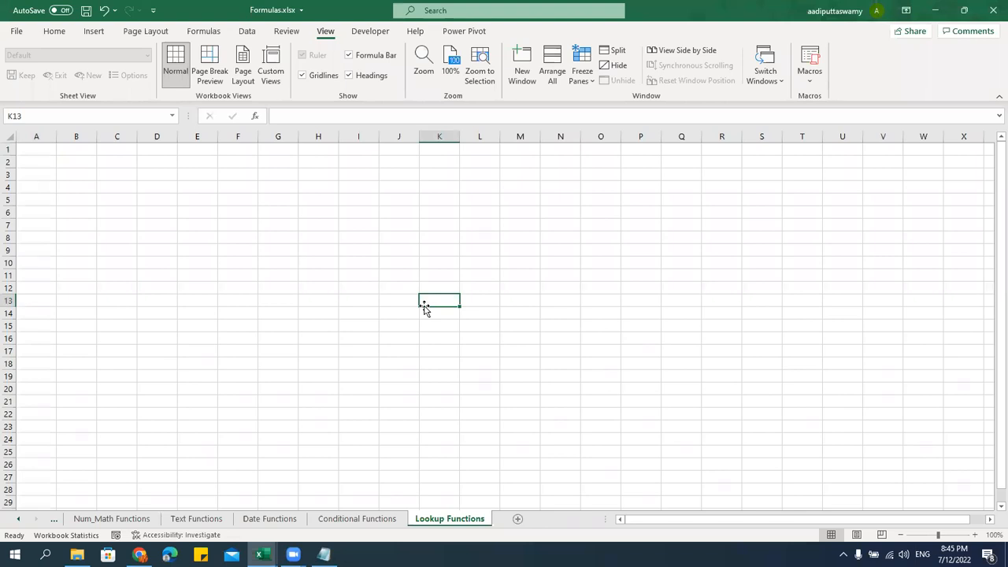
{"action": "left_click", "coordinate": [323, 554]}
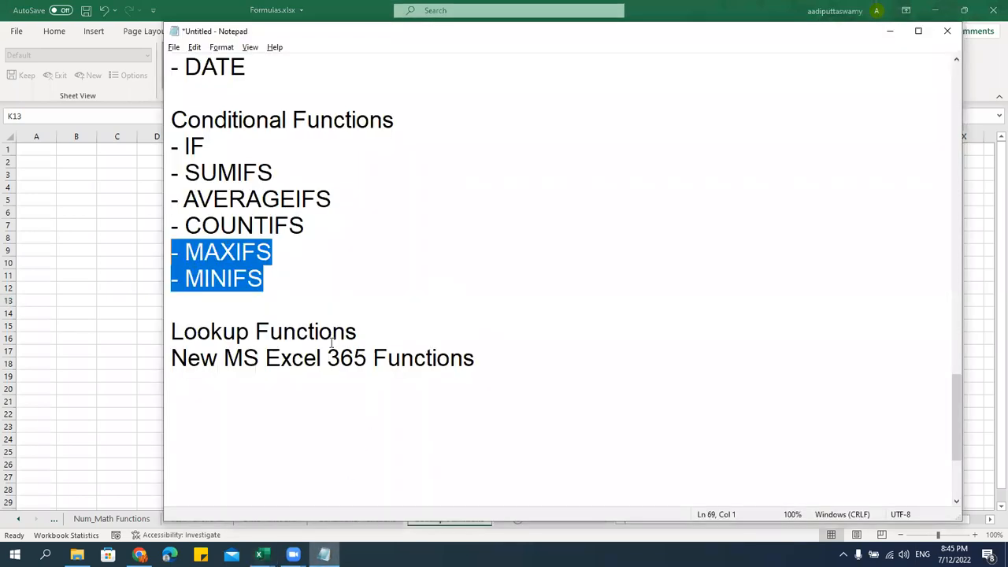
Move the MAXIFS and MINIFS lines under the New MS Excel 365 Functions heading
{"action": "left_click_drag", "start_coordinate": [508, 363], "coordinate": [190, 368]}
{"action": "left_click", "coordinate": [450, 329]}
{"action": "key", "text": "Return"}
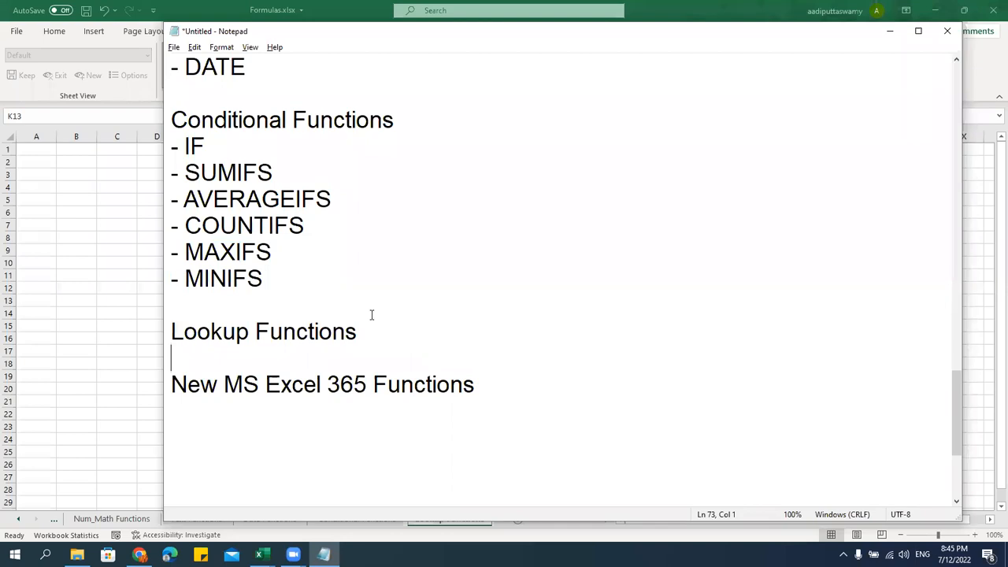
{"action": "left_click_drag", "start_coordinate": [292, 292], "coordinate": [141, 255]}
{"action": "key", "text": "ctrl+c"}
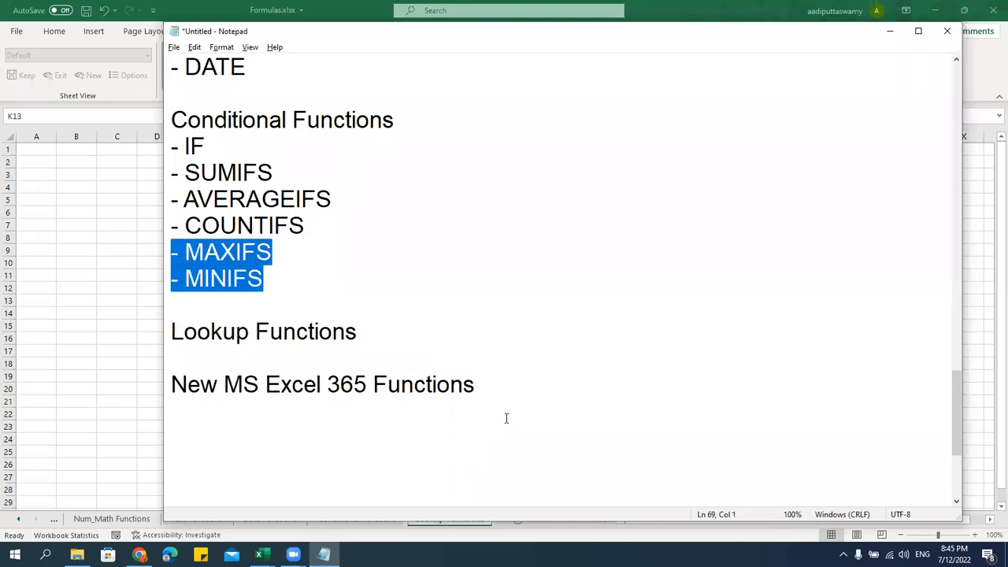
{"action": "left_click", "coordinate": [493, 381]}
{"action": "key", "text": "Return"}
{"action": "key", "text": "ctrl+v"}
Paste the CONCAT and TEXTJOIN lines after MINIFS in the new-functions list
{"action": "scroll", "coordinate": [336, 337], "scroll_direction": "down", "scroll_amount": 1}
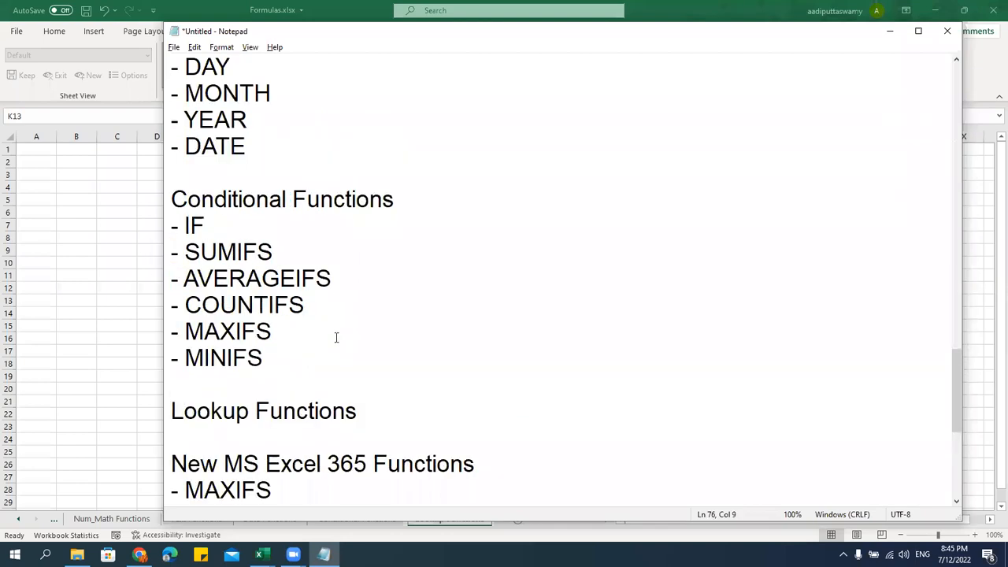
{"action": "scroll", "coordinate": [363, 276], "scroll_direction": "up", "scroll_amount": 4}
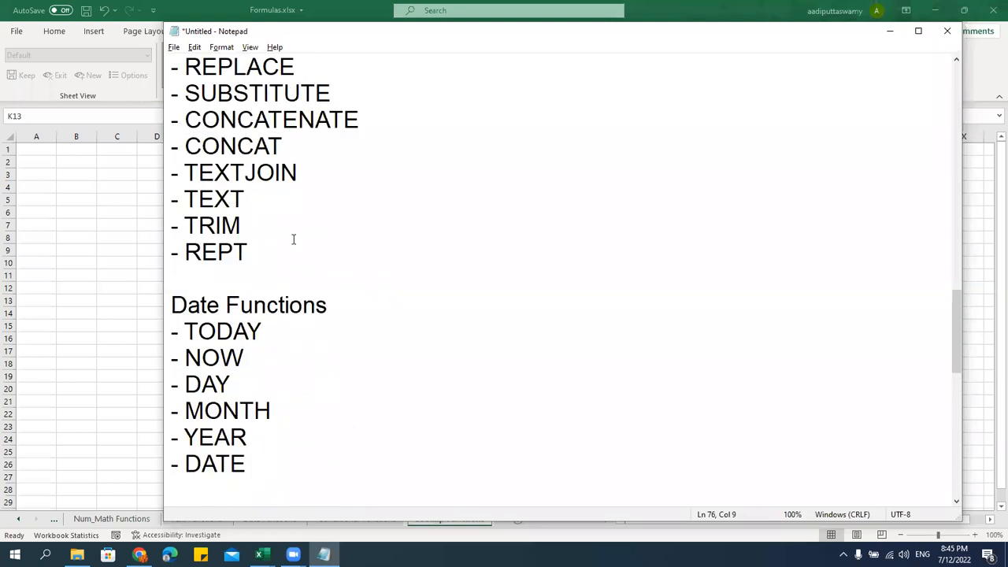
{"action": "left_click_drag", "start_coordinate": [315, 174], "coordinate": [147, 126]}
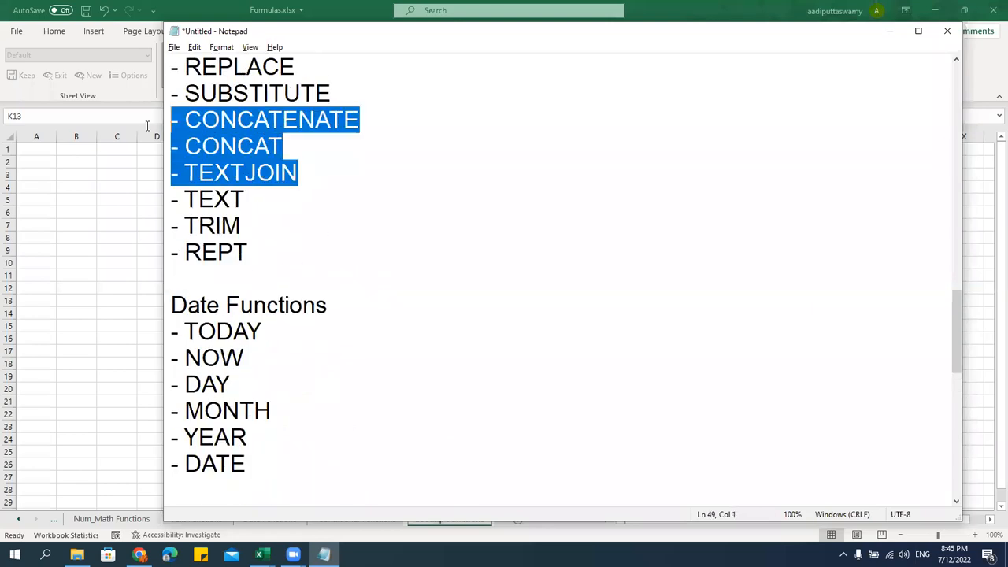
{"action": "left_click_drag", "start_coordinate": [315, 172], "coordinate": [156, 142]}
{"action": "key", "text": "ctrl+c"}
{"action": "scroll", "coordinate": [466, 386], "scroll_direction": "down", "scroll_amount": 6}
{"action": "left_click", "coordinate": [290, 357]}
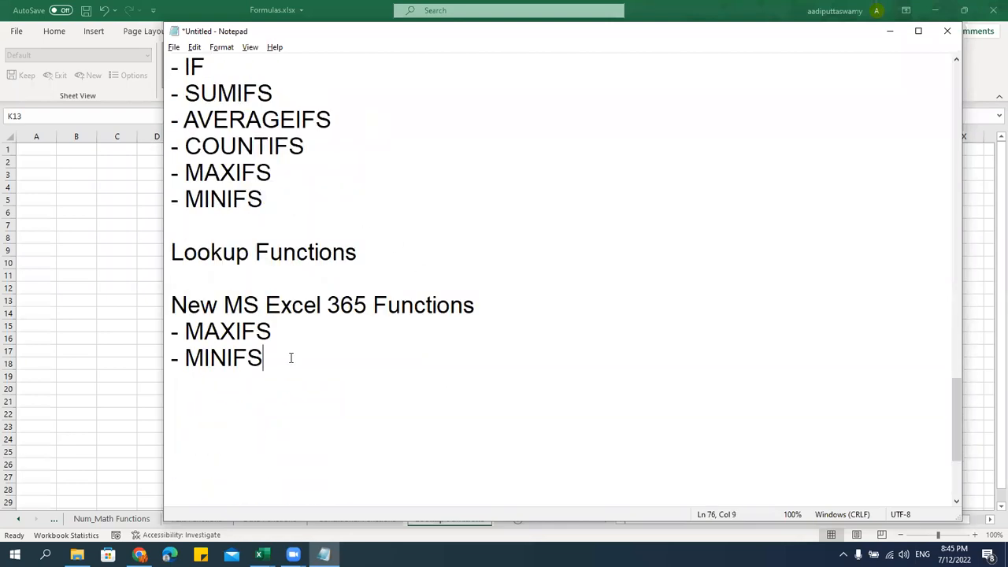
{"action": "key", "text": "Return"}
{"action": "key", "text": "ctrl+v"}
Add XLOOKUP to the new-functions list and VLOOKUP, HLOOKUP, XLOOKUP under Lookup Functions
{"action": "key", "text": "Return"}
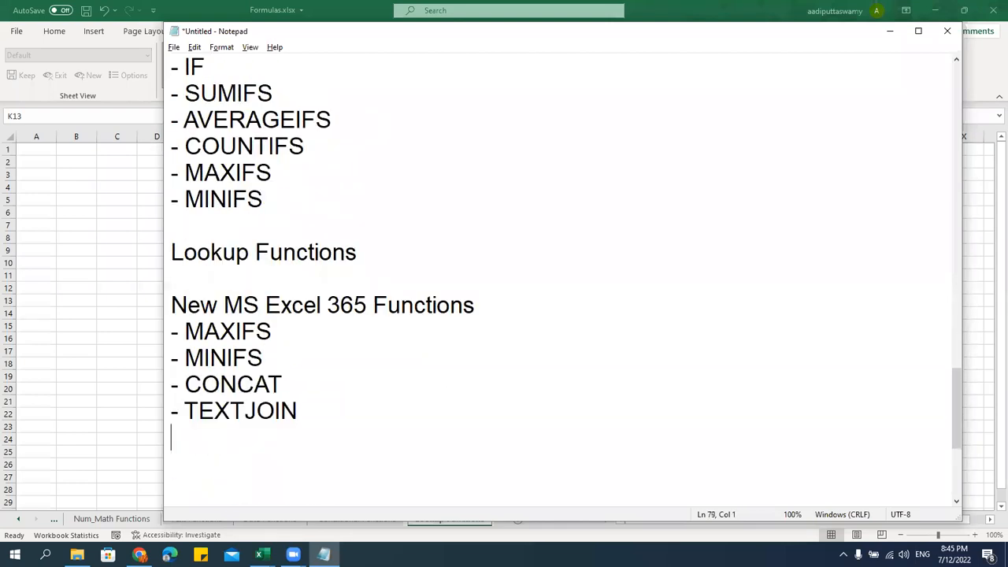
{"action": "type", "text": "- XLOOKUP"}
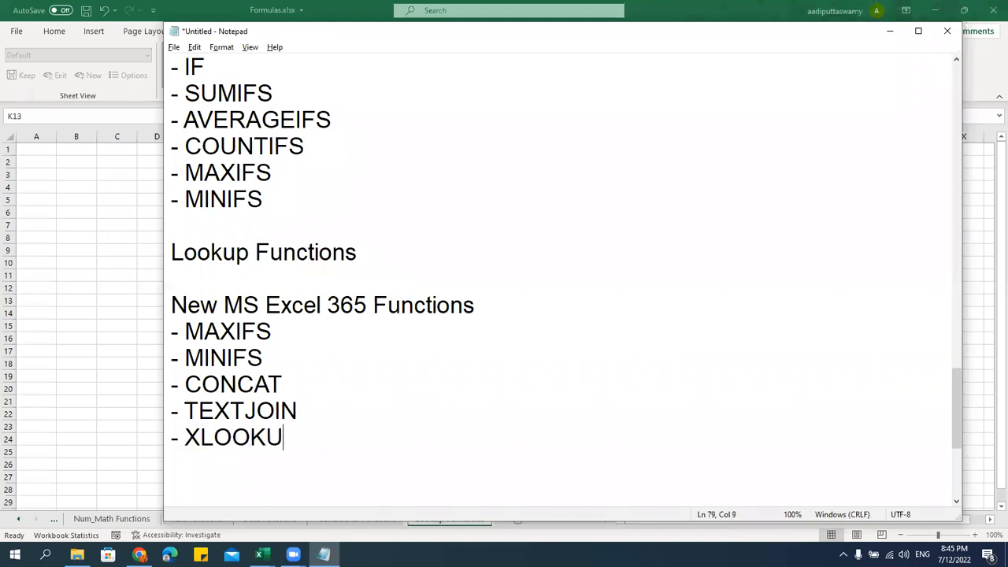
{"action": "scroll", "coordinate": [285, 344], "scroll_direction": "up", "scroll_amount": 1}
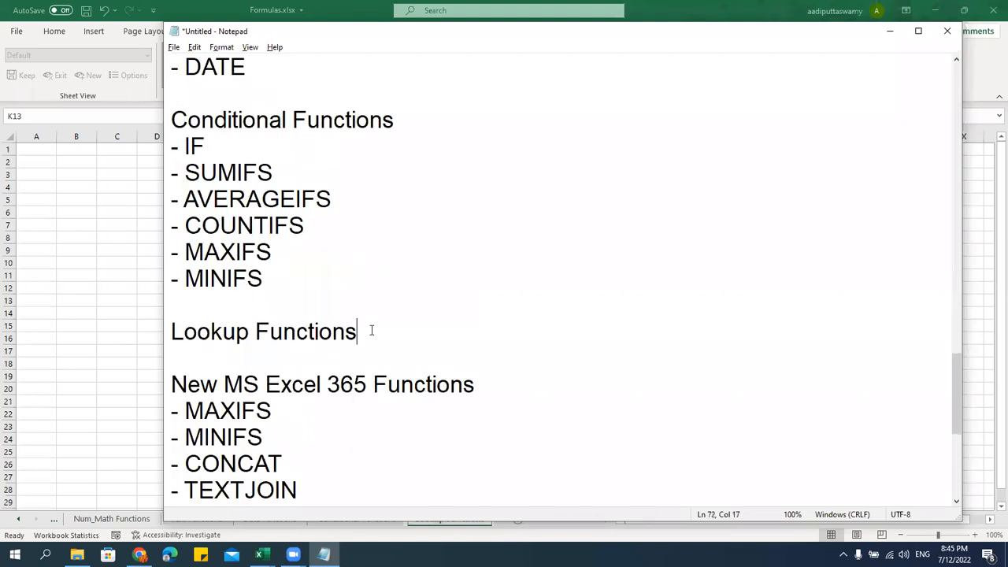
{"action": "key", "text": "Return"}
{"action": "type", "text": "- VLOOKUP"}
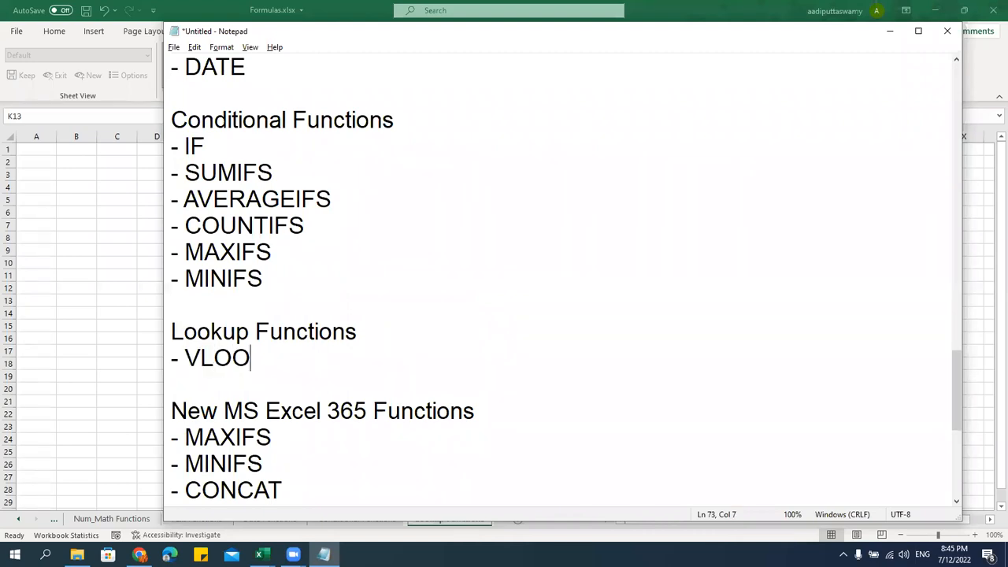
{"action": "key", "text": "Return"}
{"action": "type", "text": "- "}
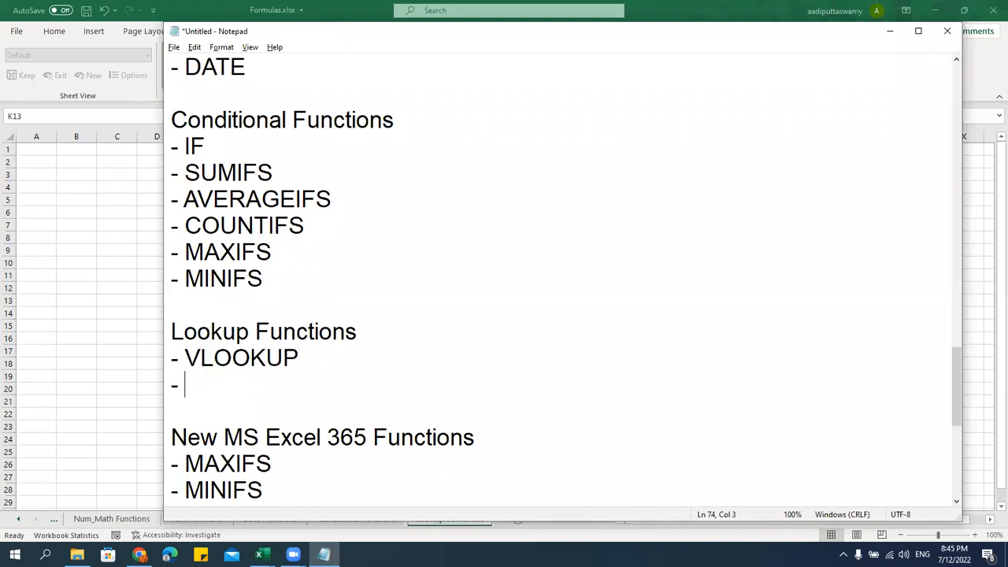
{"action": "type", "text": "HLOOKUP"}
{"action": "key", "text": "Return"}
{"action": "type", "text": "- XLOOKUP"}
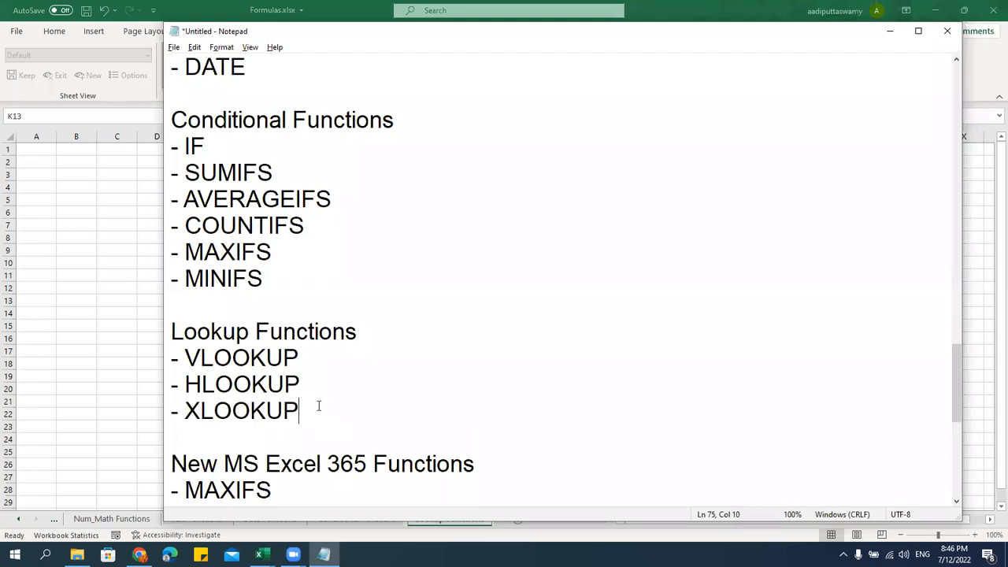
Return to the empty Lookup Functions sheet in Excel
{"action": "left_click_drag", "start_coordinate": [318, 405], "coordinate": [123, 420]}
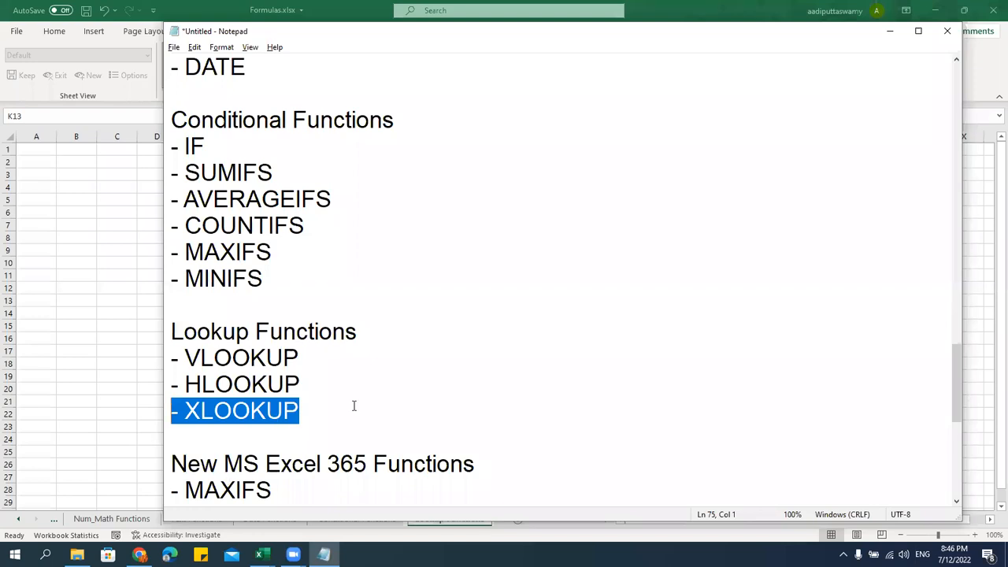
{"action": "left_click", "coordinate": [298, 384]}
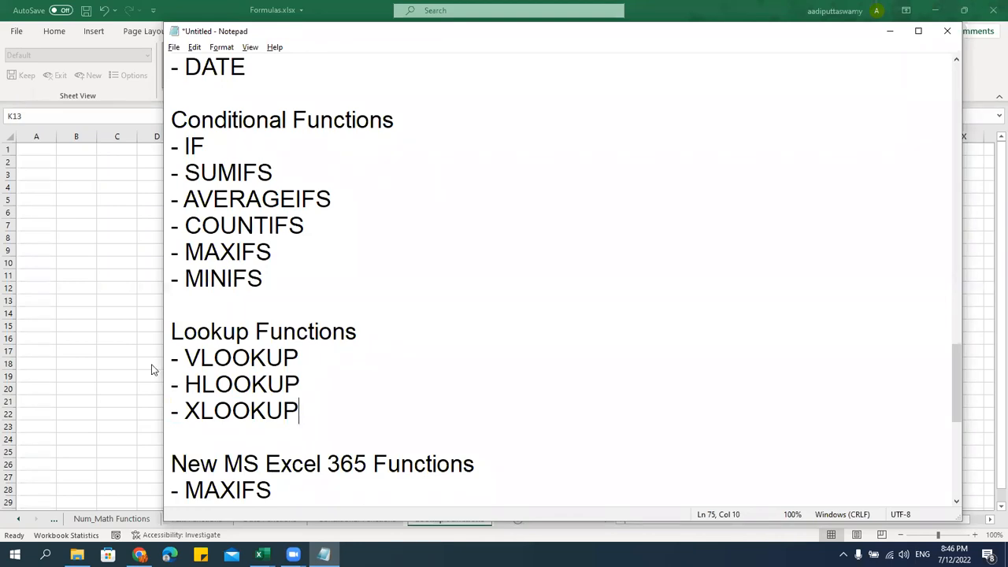
{"action": "left_click", "coordinate": [149, 287]}
{"action": "scroll", "coordinate": [274, 334], "scroll_direction": "up", "scroll_amount": 3}
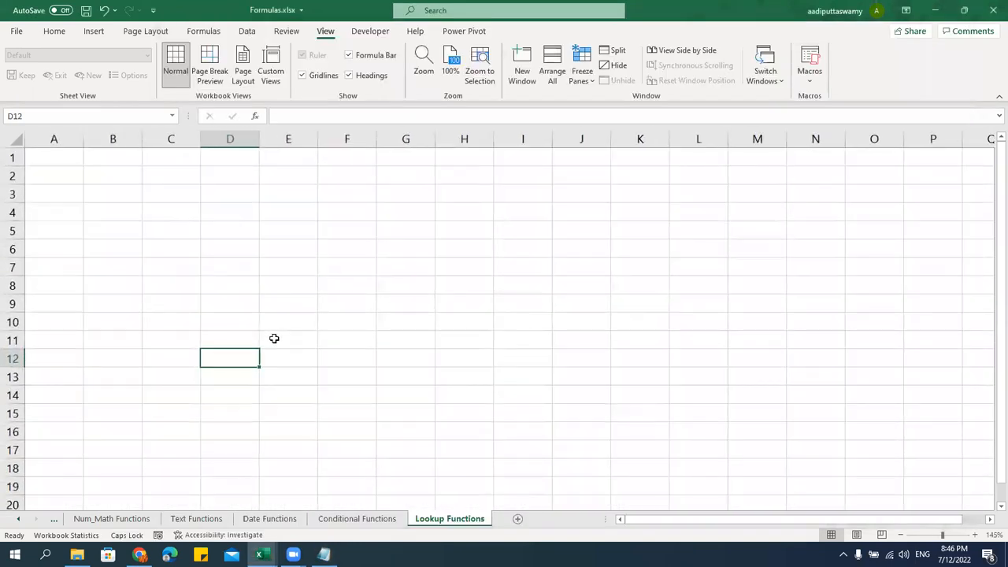
Copy the Region/year table D5:H15 from the Basic Functions sheet
{"action": "left_click", "coordinate": [211, 232]}
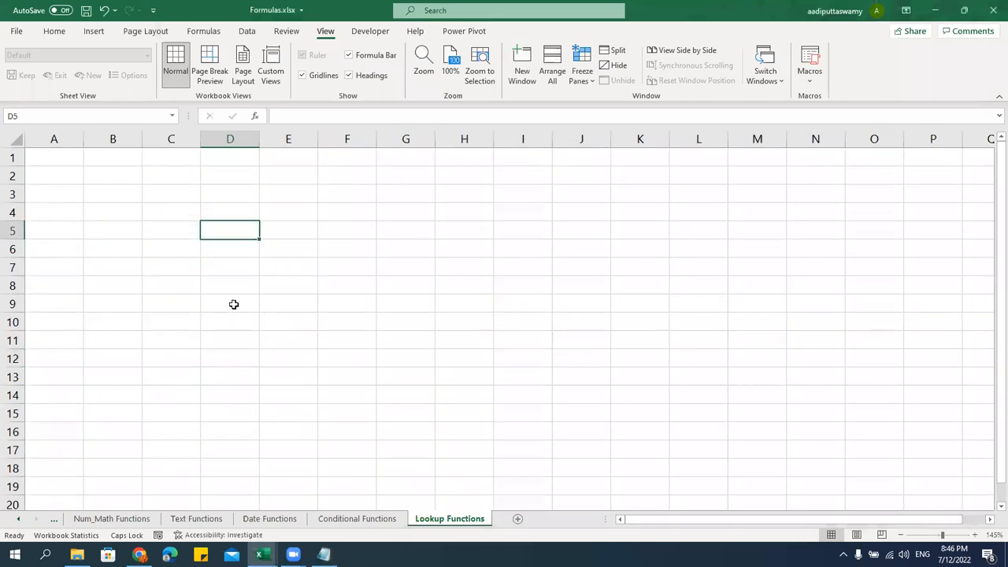
{"action": "left_click", "coordinate": [17, 519]}
{"action": "left_click", "coordinate": [17, 519]}
{"action": "left_click", "coordinate": [144, 519]}
{"action": "left_click", "coordinate": [298, 234]}
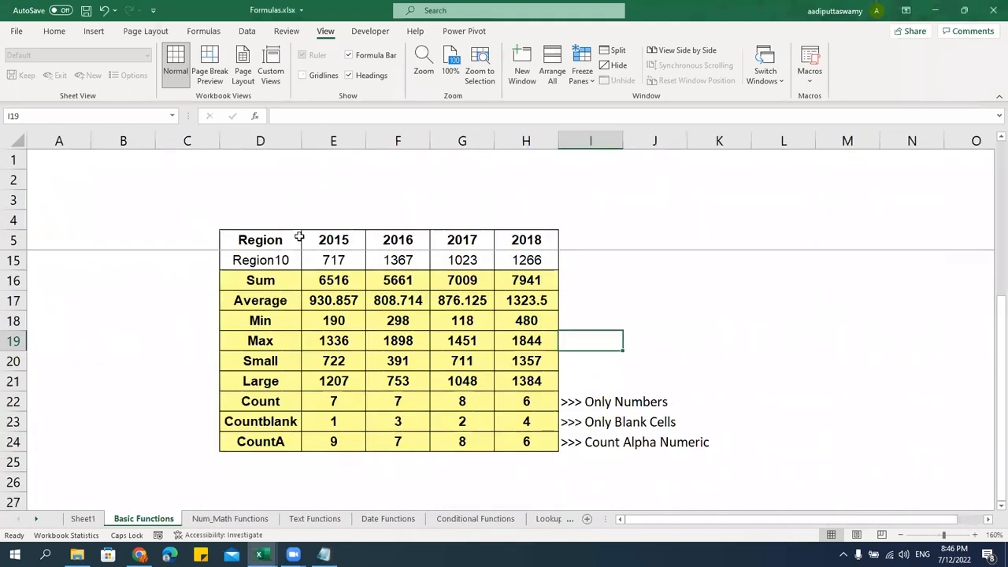
{"action": "scroll", "coordinate": [344, 283], "scroll_direction": "up", "scroll_amount": 3}
{"action": "left_click_drag", "start_coordinate": [260, 239], "coordinate": [295, 445]}
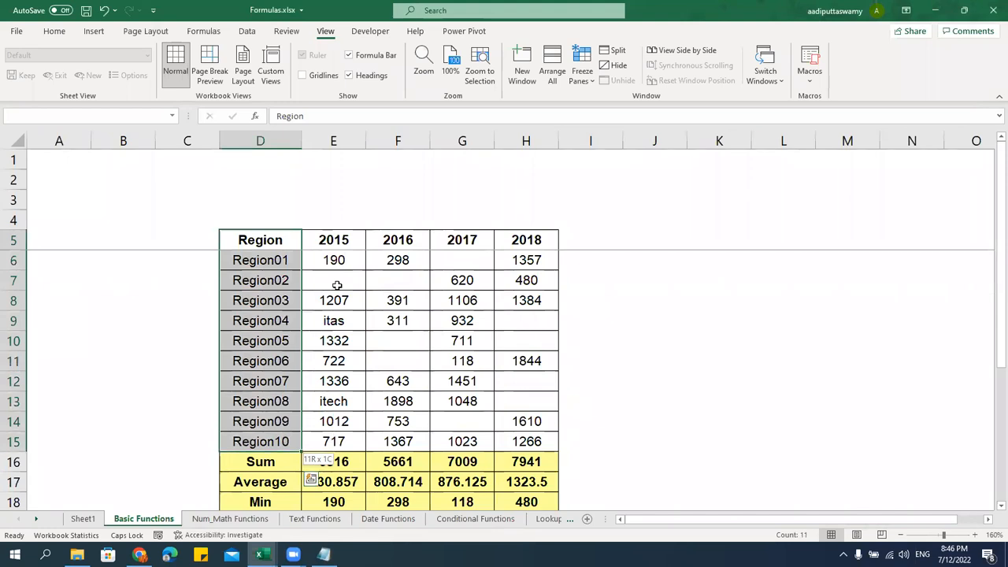
{"action": "key", "text": "shift+Right"}
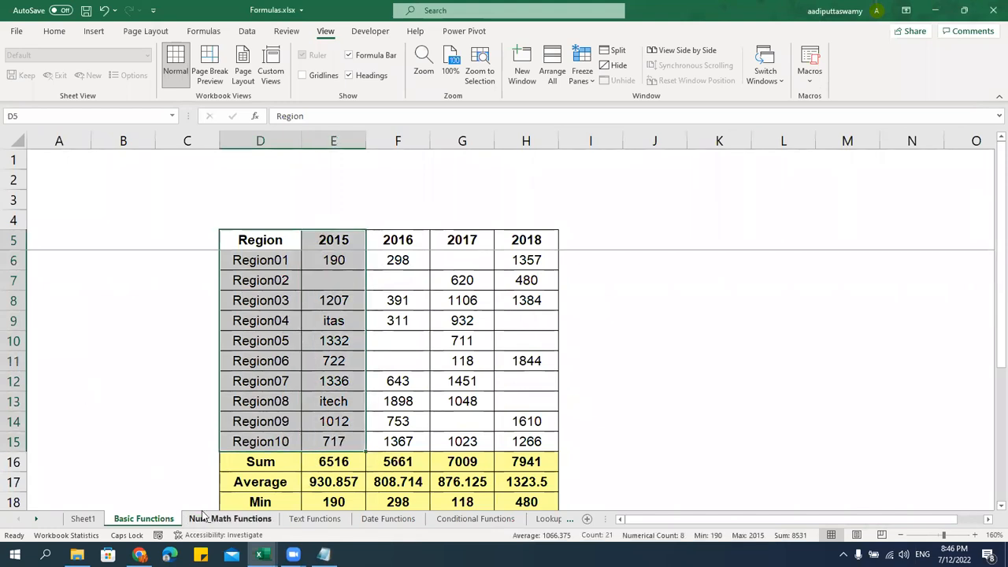
{"action": "left_click", "coordinate": [532, 439], "text": "shift"}
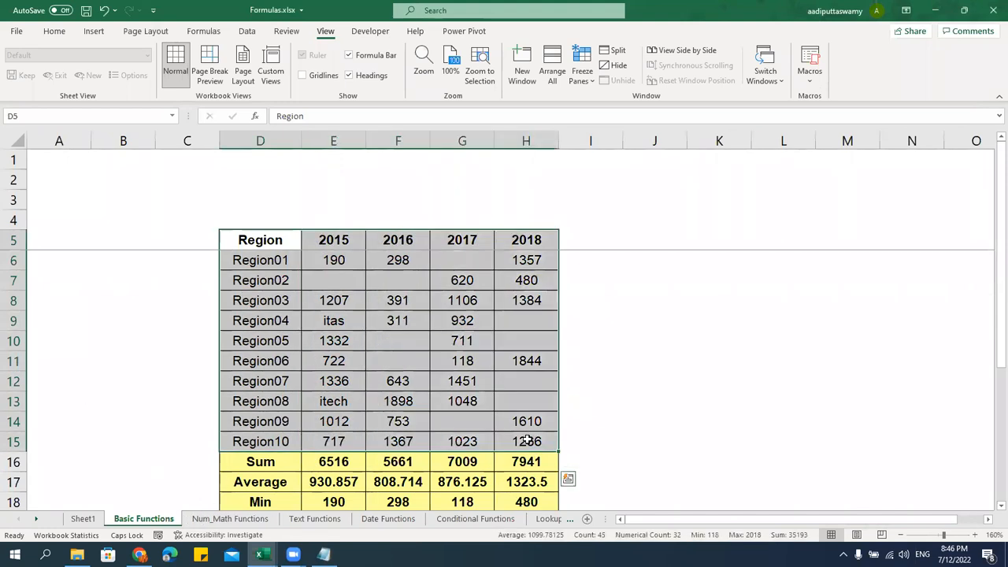
{"action": "key", "text": "ctrl+c"}
Paste the table at D5 on Lookup Functions, keeping its formats and column widths
{"action": "left_click", "coordinate": [548, 518]}
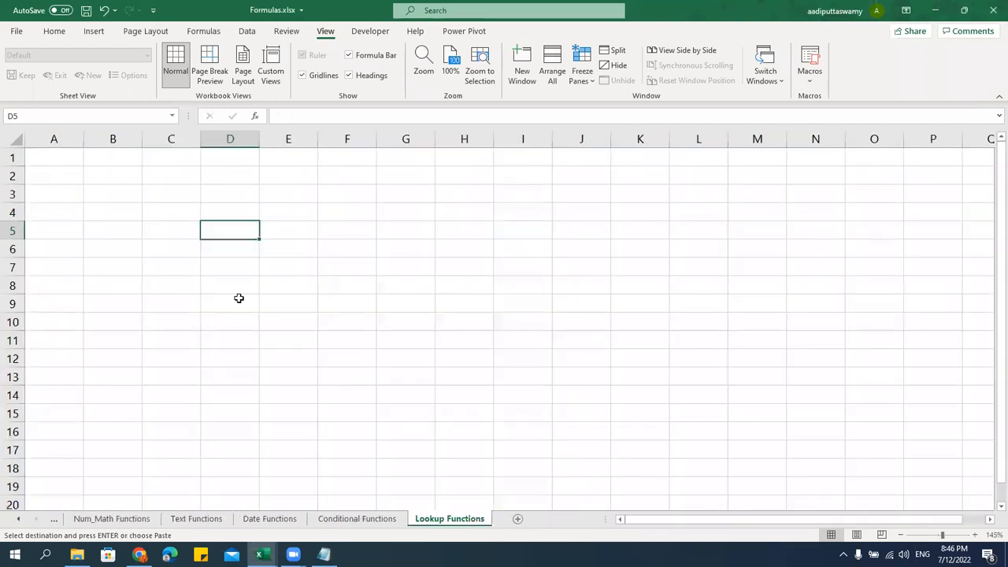
{"action": "key", "text": "ctrl+v"}
{"action": "key", "text": "ctrl+alt+v"}
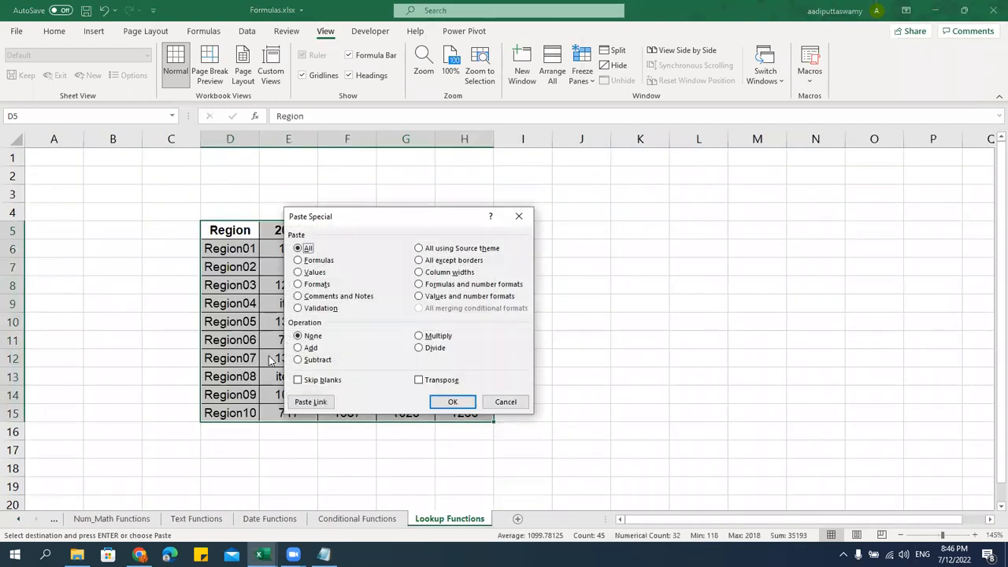
{"action": "key", "text": "t"}
{"action": "key", "text": "Return"}
{"action": "key", "text": "ctrl+alt+v"}
{"action": "key", "text": "w"}
{"action": "key", "text": "Return"}
{"action": "key", "text": "Escape"}
Fill E6:H15 with =RANDBETWEEN(100,2000)
{"action": "left_click", "coordinate": [287, 303]}
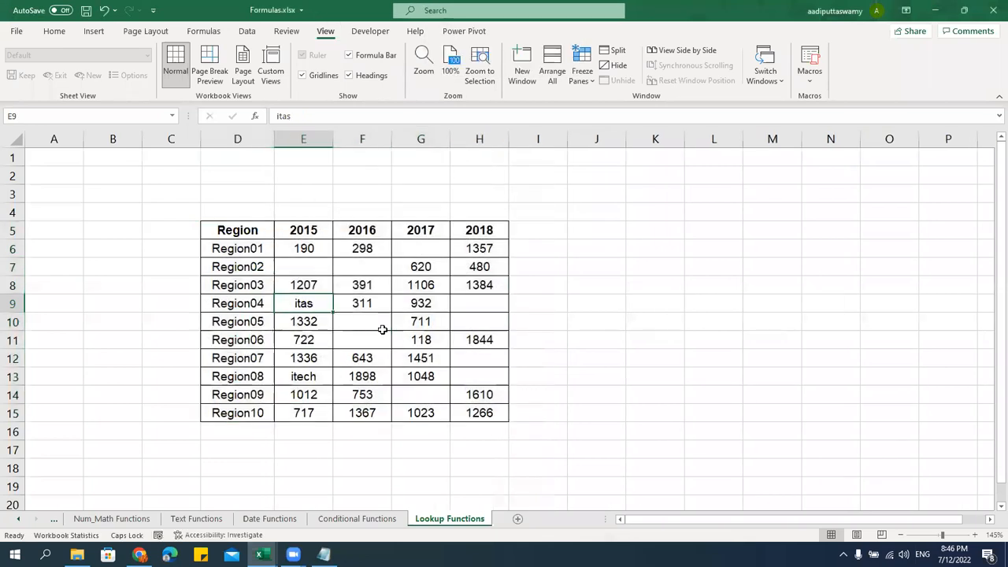
{"action": "left_click", "coordinate": [313, 245]}
{"action": "type", "text": "=RA"}
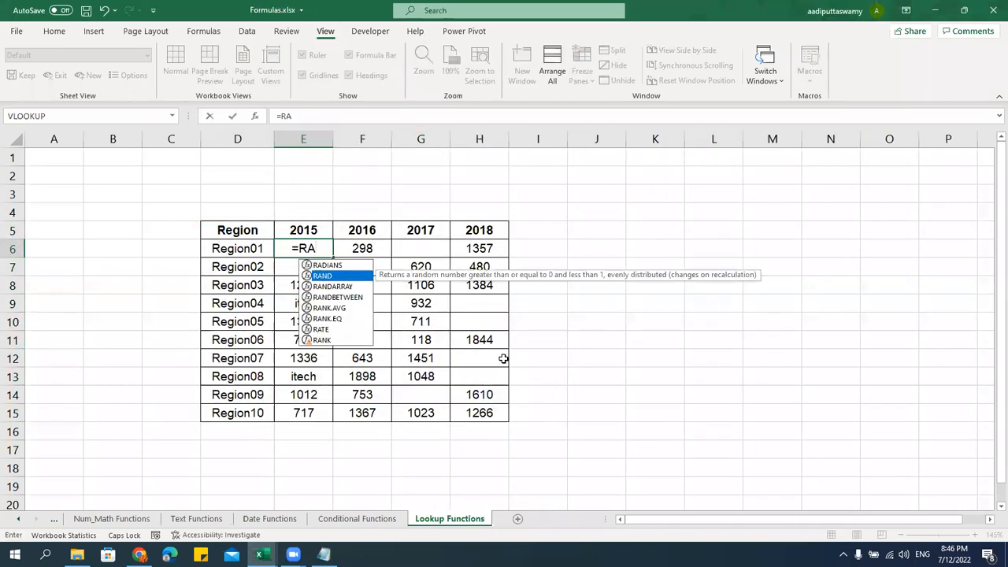
{"action": "key", "text": "Tab"}
{"action": "type", "text": "100,2000"}
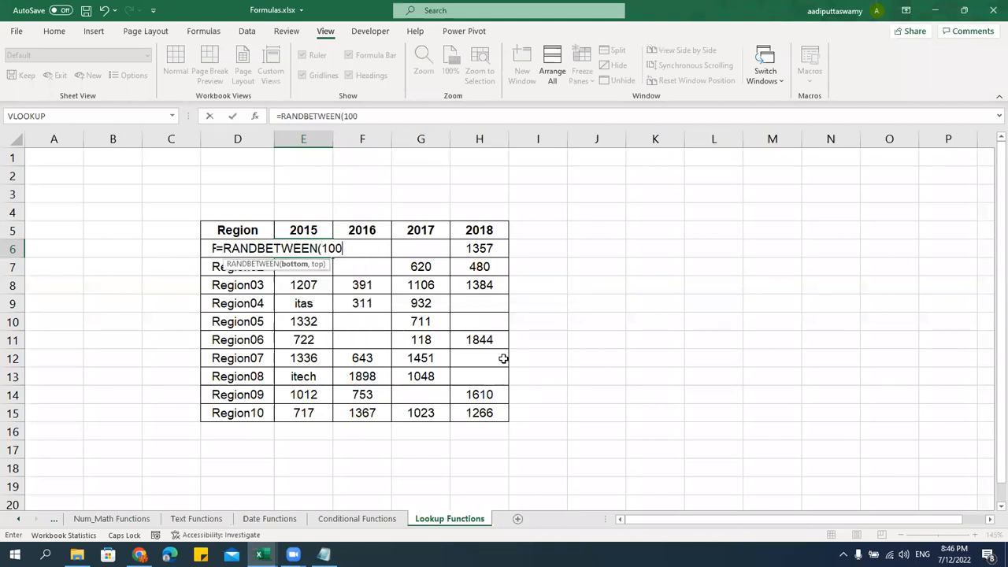
{"action": "key", "text": "Return"}
{"action": "key", "text": "Up"}
{"action": "key", "text": "shift+Right"}
{"action": "key", "text": "shift+Right"}
{"action": "key", "text": "shift+Right"}
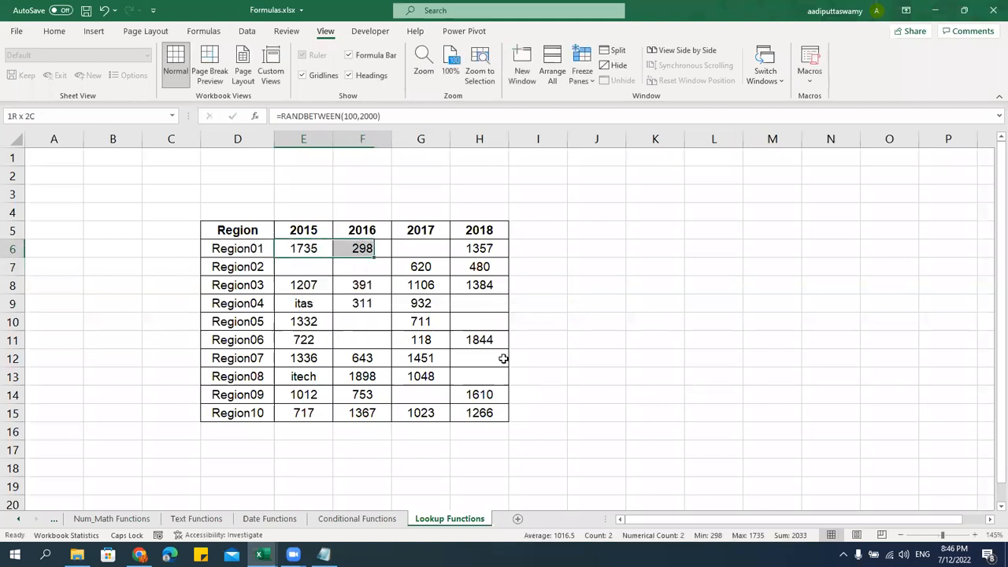
{"action": "key", "text": "shift+Down"}
{"action": "key", "text": "shift+Down"}
{"action": "key", "text": "ctrl+shift+Down"}
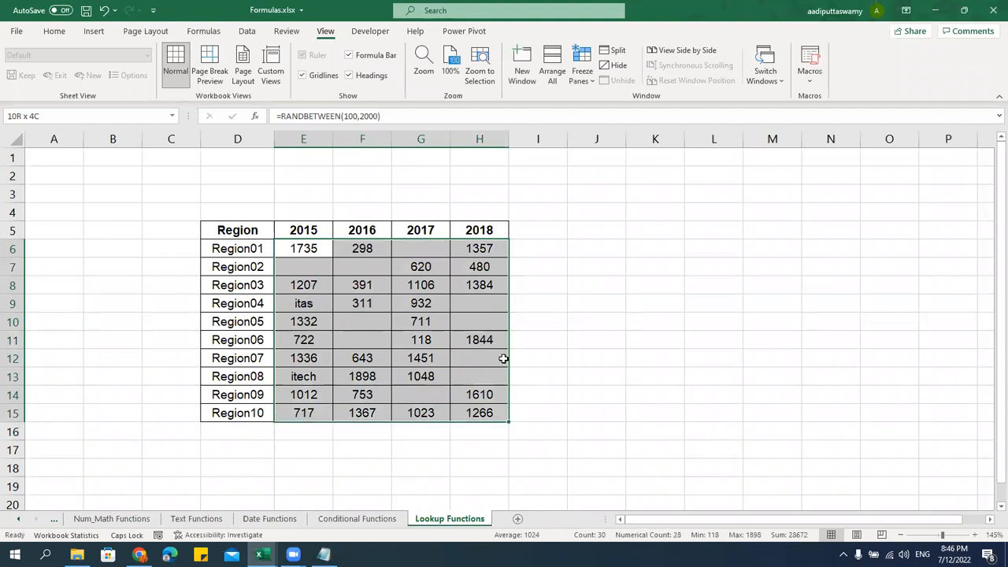
{"action": "key", "text": "ctrl+d"}
{"action": "key", "text": "ctrl+r"}
Convert the random numbers in E6:H15 to fixed values
{"action": "key", "text": "ctrl+c"}
{"action": "key", "text": "alt+e"}
{"action": "key", "text": "s"}
{"action": "key", "text": "v"}
{"action": "key", "text": "Return"}
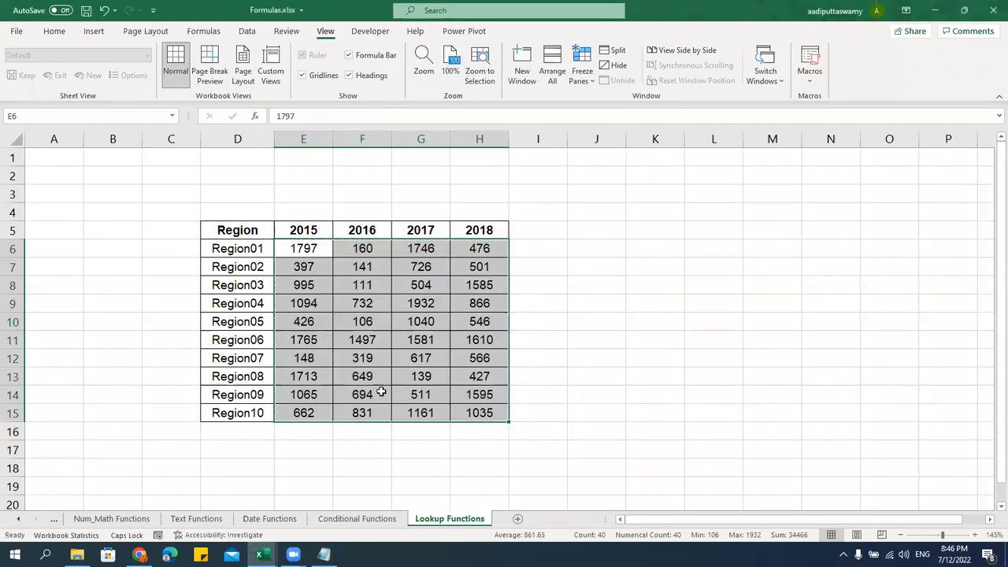
Hide the sheet gridlines and delete empty columns B and C to shift the table left
{"action": "left_click", "coordinate": [302, 74]}
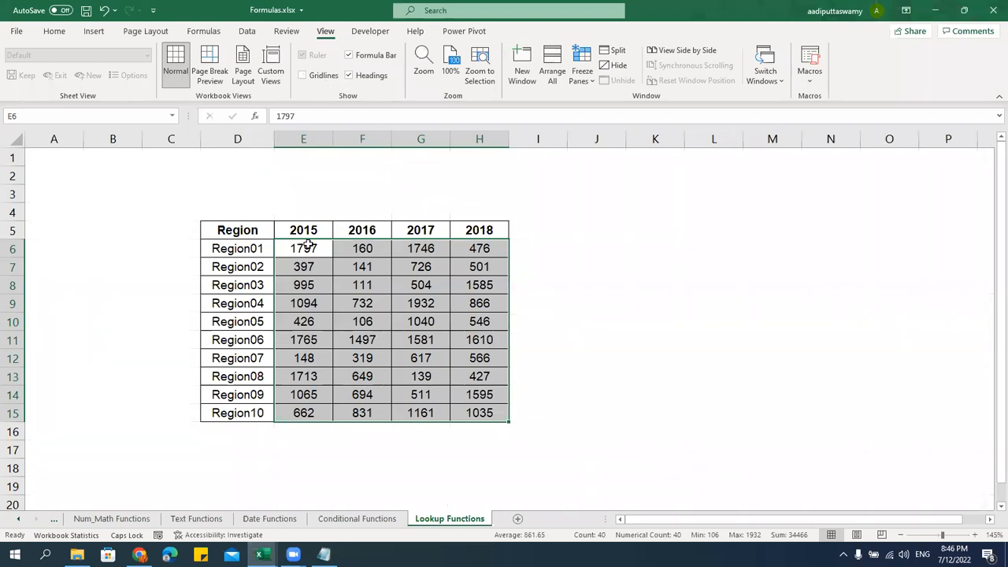
{"action": "left_click", "coordinate": [307, 246]}
{"action": "left_click_drag", "start_coordinate": [153, 140], "coordinate": [112, 140]}
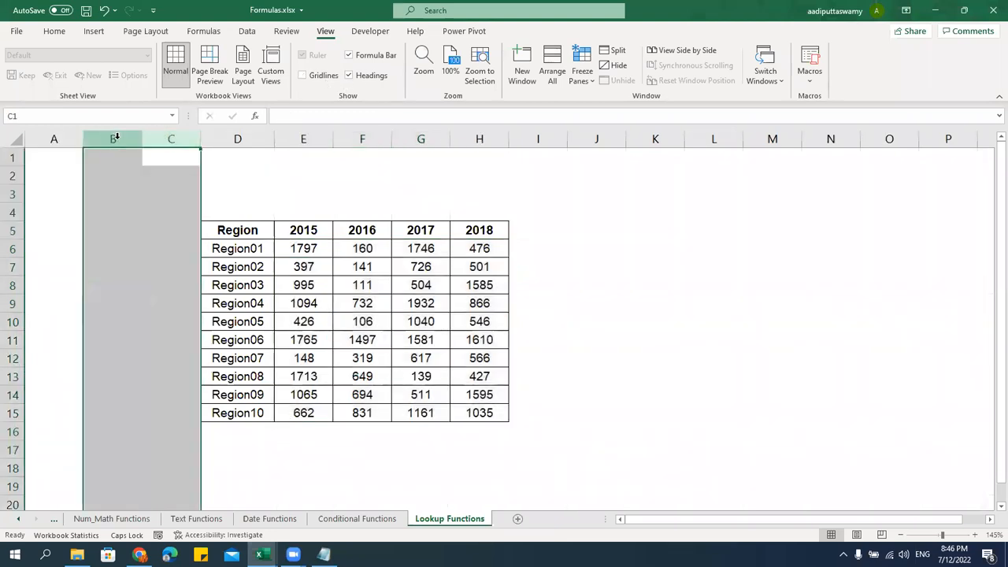
{"action": "key", "text": "ctrl+minus"}
{"action": "left_click", "coordinate": [436, 321]}
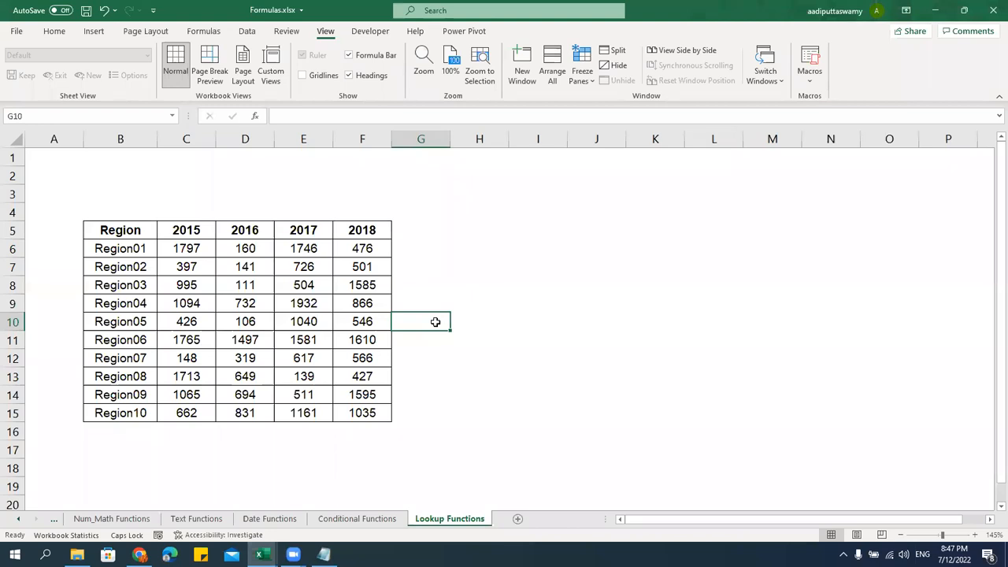
Copy the Region header and 2015–2018 year headers into J5:N5
{"action": "left_click", "coordinate": [152, 230]}
{"action": "key", "text": "ctrl+c"}
{"action": "left_click", "coordinate": [600, 229]}
{"action": "key", "text": "ctrl+v"}
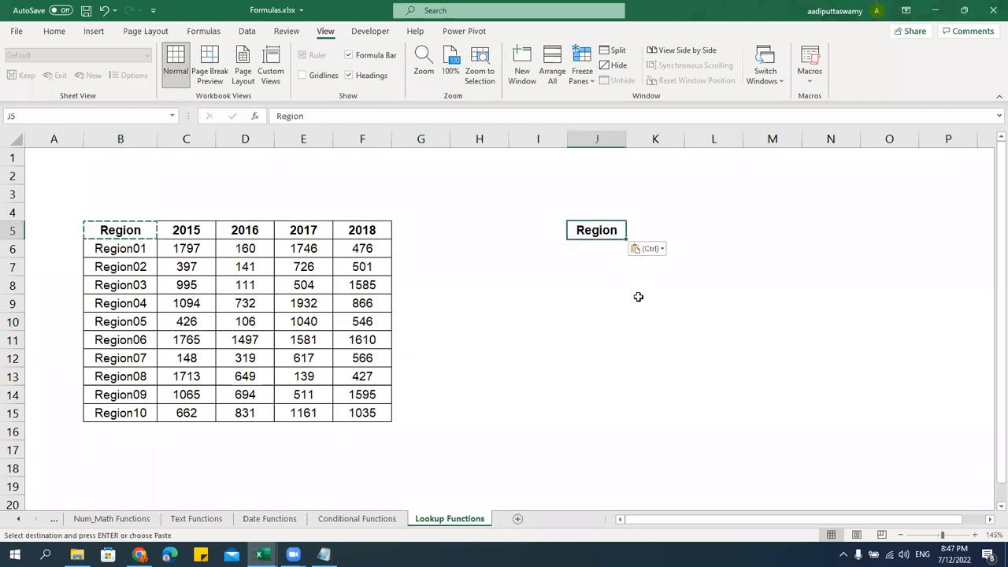
{"action": "key", "text": "Escape"}
{"action": "left_click_drag", "start_coordinate": [184, 229], "coordinate": [383, 230]}
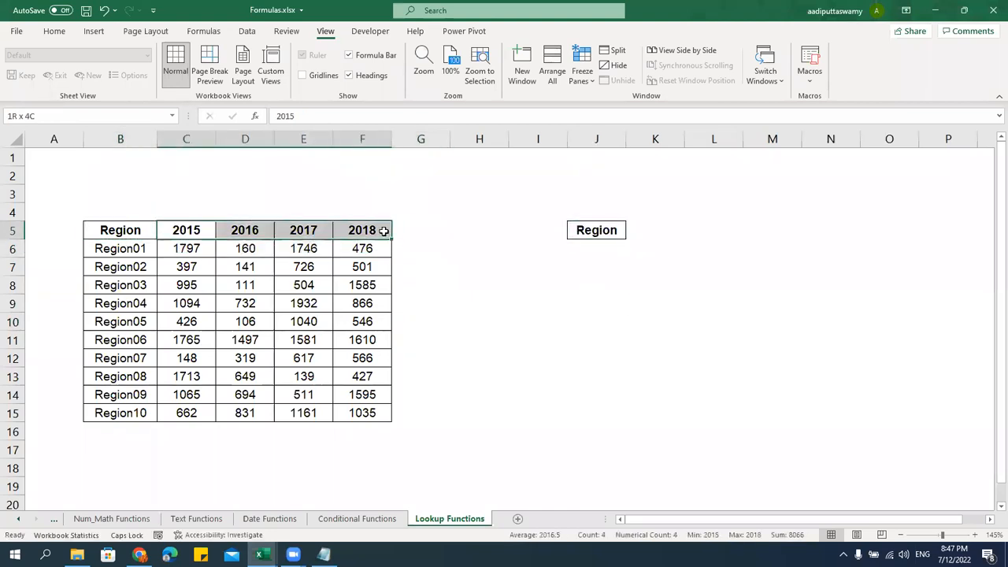
{"action": "key", "text": "ctrl+c"}
{"action": "left_click", "coordinate": [655, 231]}
{"action": "key", "text": "ctrl+v"}
{"action": "key", "text": "Escape"}
Copy the Region01 label into J6 under the new Region header
{"action": "left_click", "coordinate": [154, 252]}
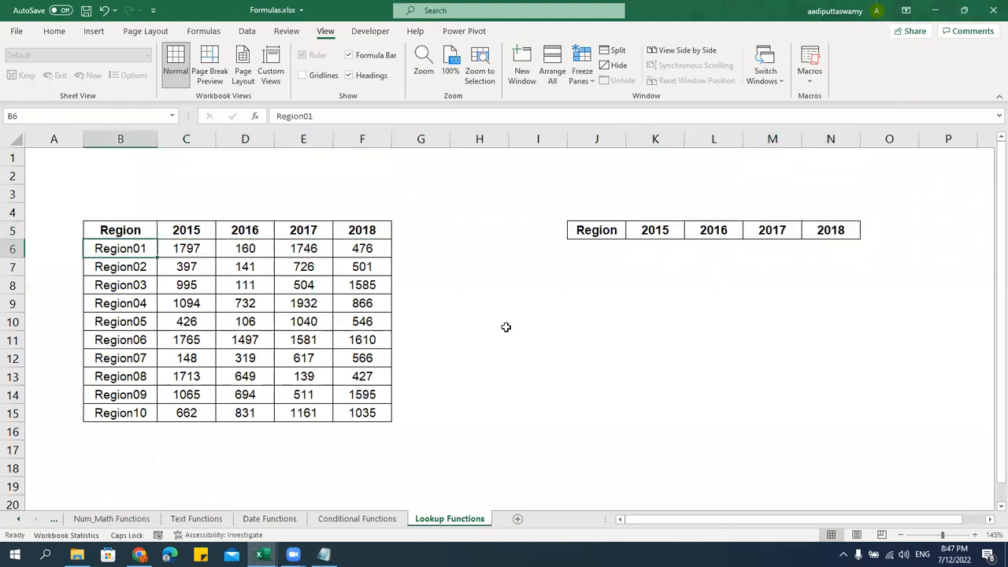
{"action": "key", "text": "ctrl+c"}
{"action": "left_click", "coordinate": [595, 256]}
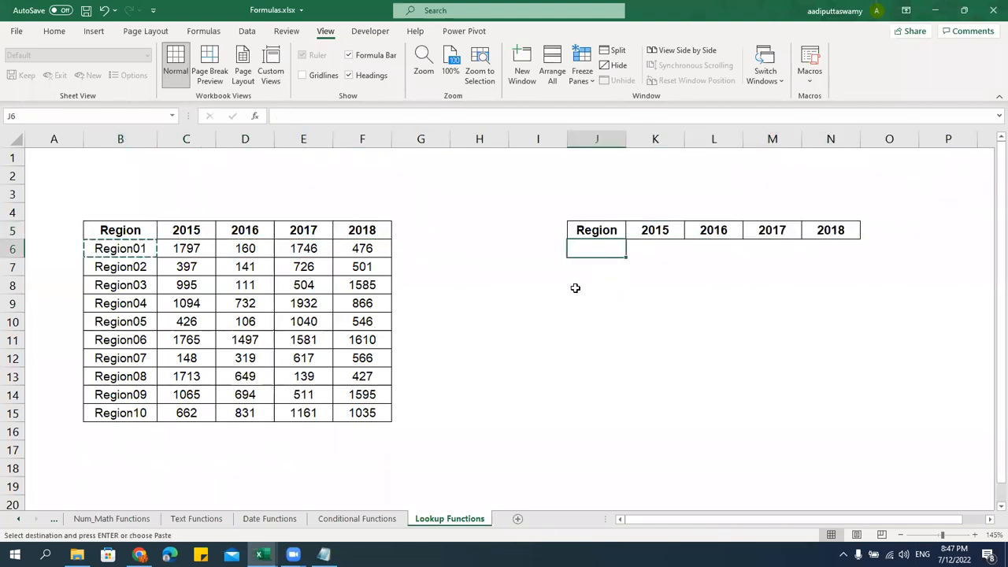
{"action": "key", "text": "ctrl+v"}
{"action": "key", "text": "Escape"}
{"action": "left_click", "coordinate": [654, 340]}
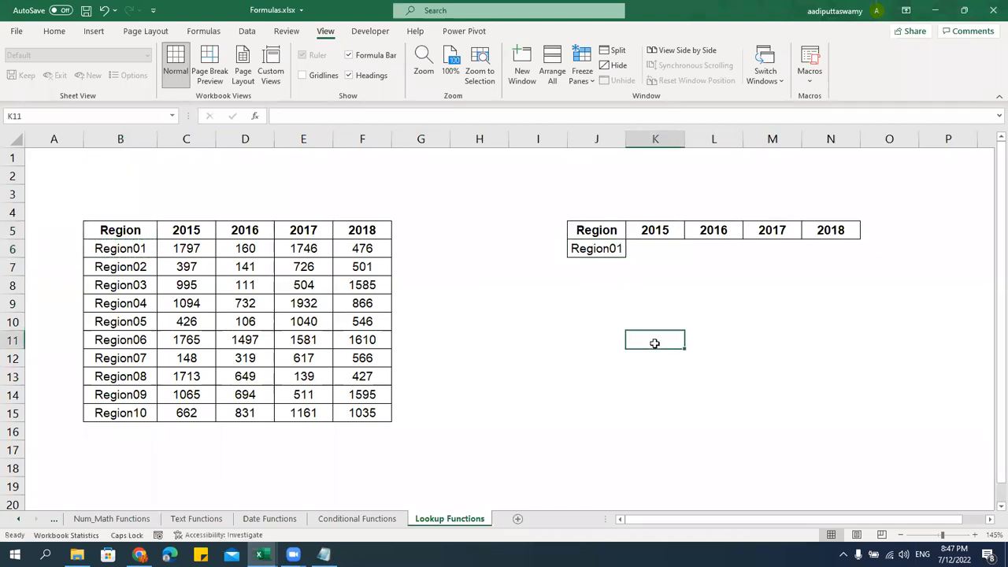
{"action": "left_click", "coordinate": [616, 251]}
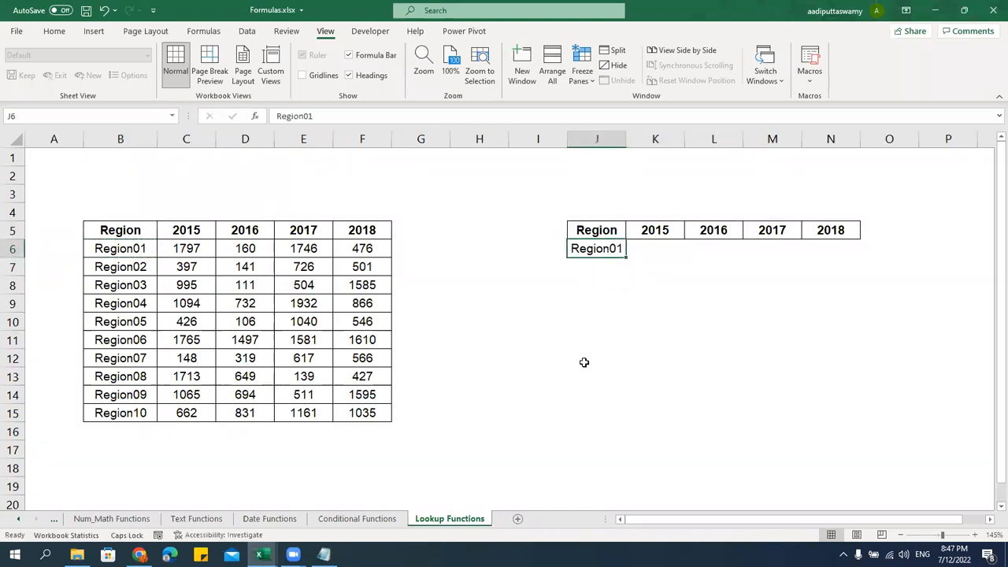
Copy Region01's yearly values from C6:F6 into K6:N6
{"action": "left_click_drag", "start_coordinate": [646, 247], "coordinate": [855, 250]}
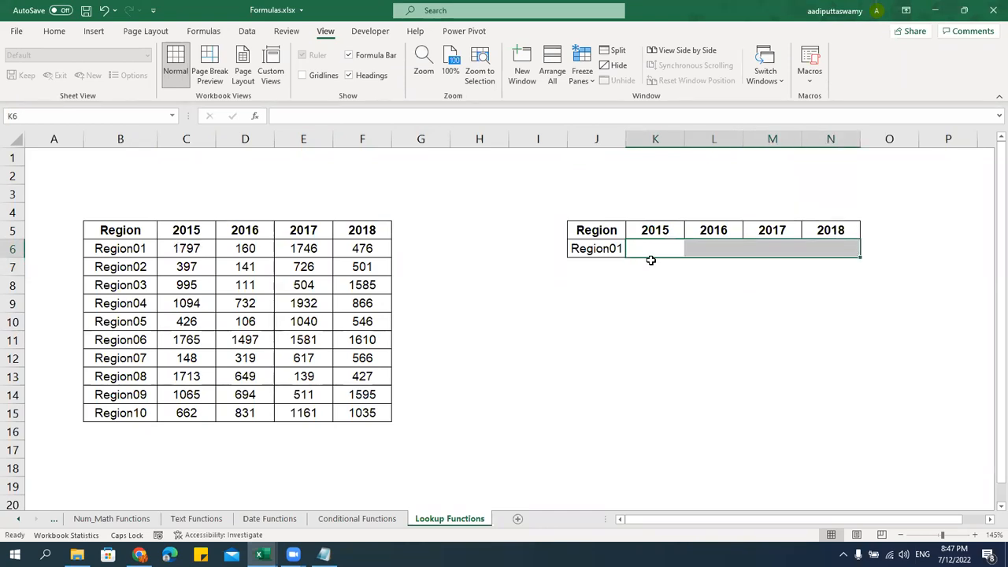
{"action": "left_click", "coordinate": [133, 252]}
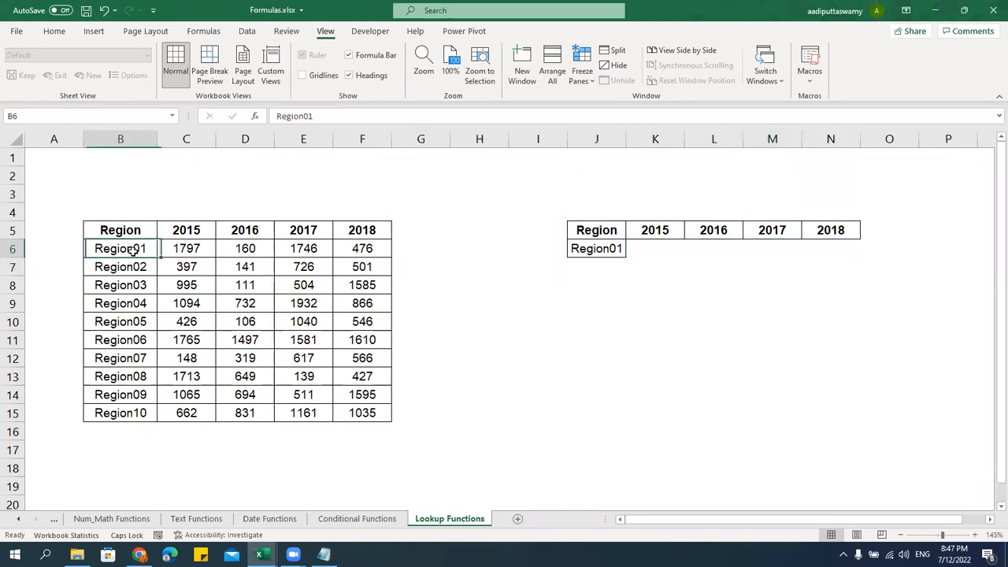
{"action": "left_click_drag", "start_coordinate": [193, 248], "coordinate": [370, 249]}
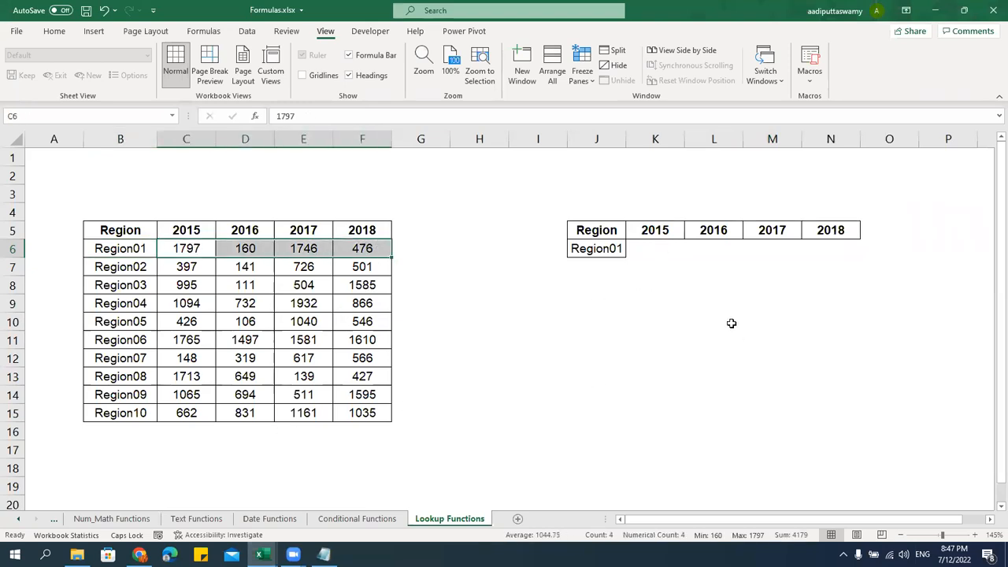
{"action": "left_click", "coordinate": [667, 250]}
{"action": "left_click", "coordinate": [620, 251]}
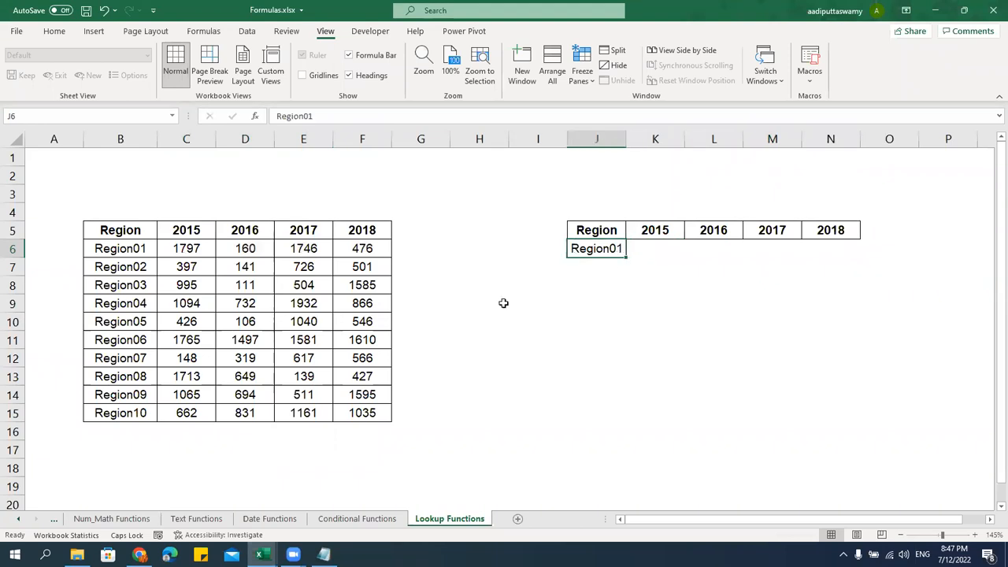
{"action": "left_click_drag", "start_coordinate": [204, 272], "coordinate": [370, 268]}
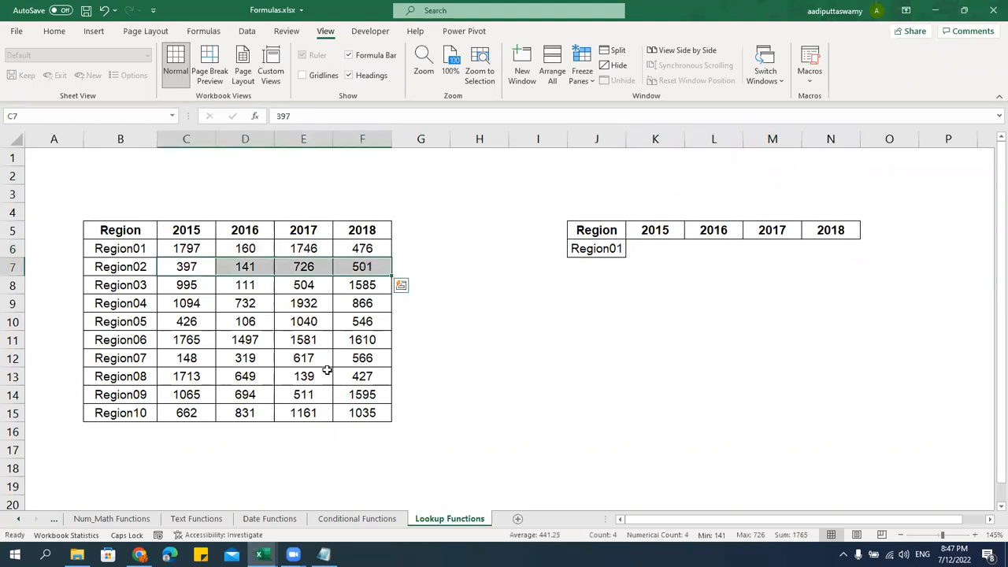
{"action": "left_click_drag", "start_coordinate": [186, 249], "coordinate": [363, 249]}
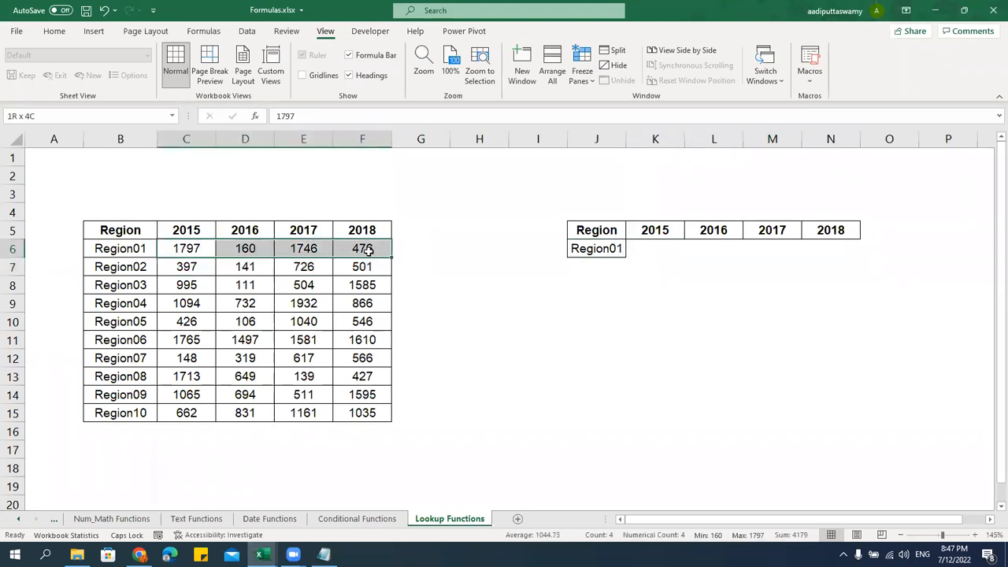
{"action": "key", "text": "ctrl+c"}
{"action": "left_click", "coordinate": [652, 247]}
{"action": "key", "text": "ctrl+v"}
{"action": "key", "text": "Escape"}
Overwrite J6:N6 with the Region06 row: 1765, 1497, 1581, 1610
{"action": "left_click", "coordinate": [654, 355]}
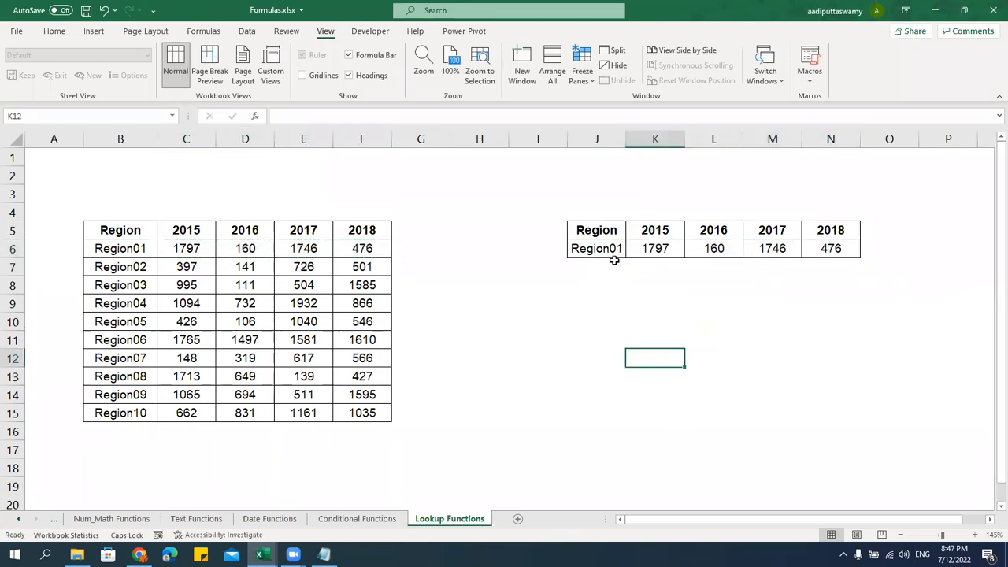
{"action": "left_click", "coordinate": [135, 347]}
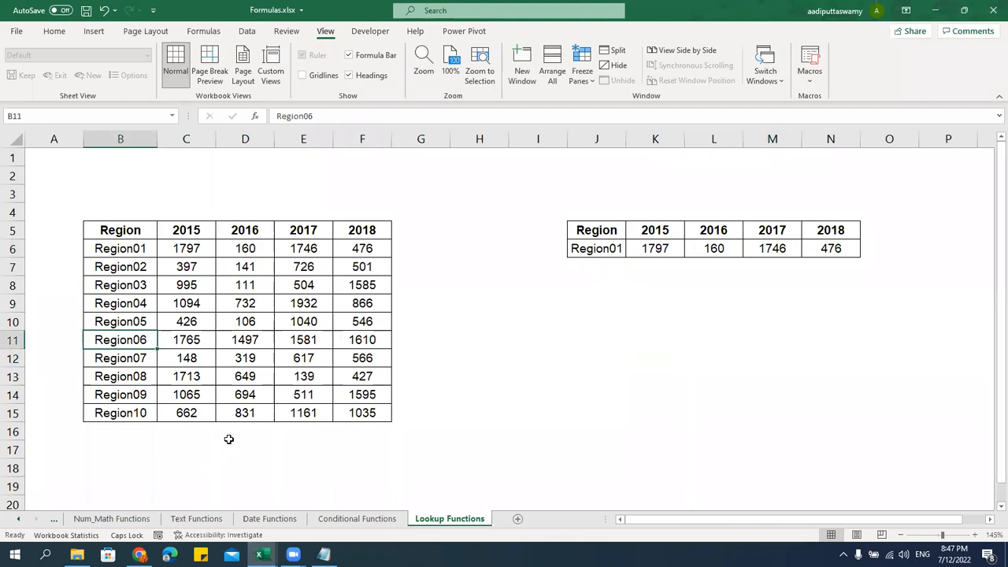
{"action": "left_click", "coordinate": [382, 345], "text": "shift"}
{"action": "key", "text": "ctrl+c"}
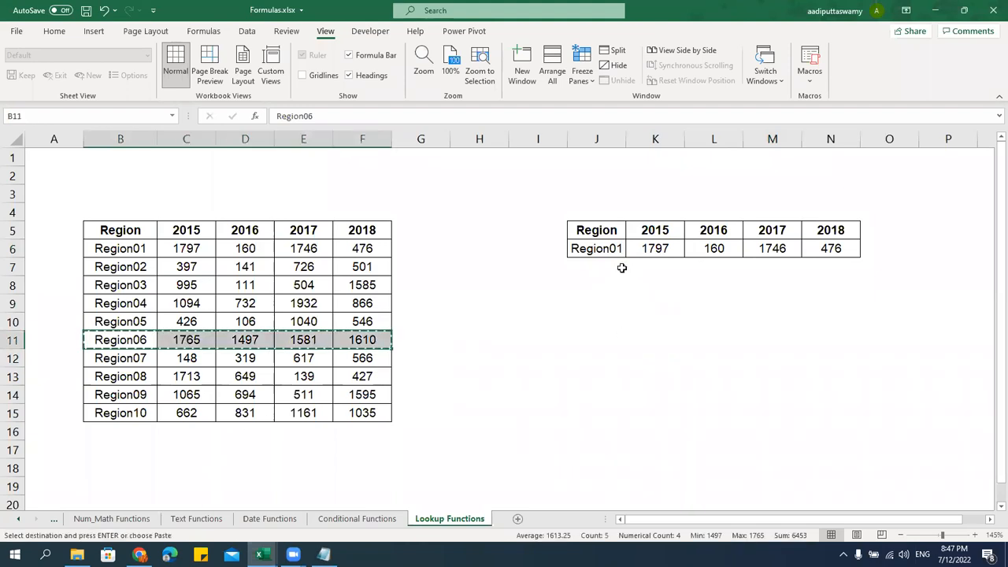
{"action": "left_click", "coordinate": [613, 249]}
{"action": "key", "text": "ctrl+v"}
{"action": "key", "text": "Escape"}
{"action": "left_click", "coordinate": [653, 379]}
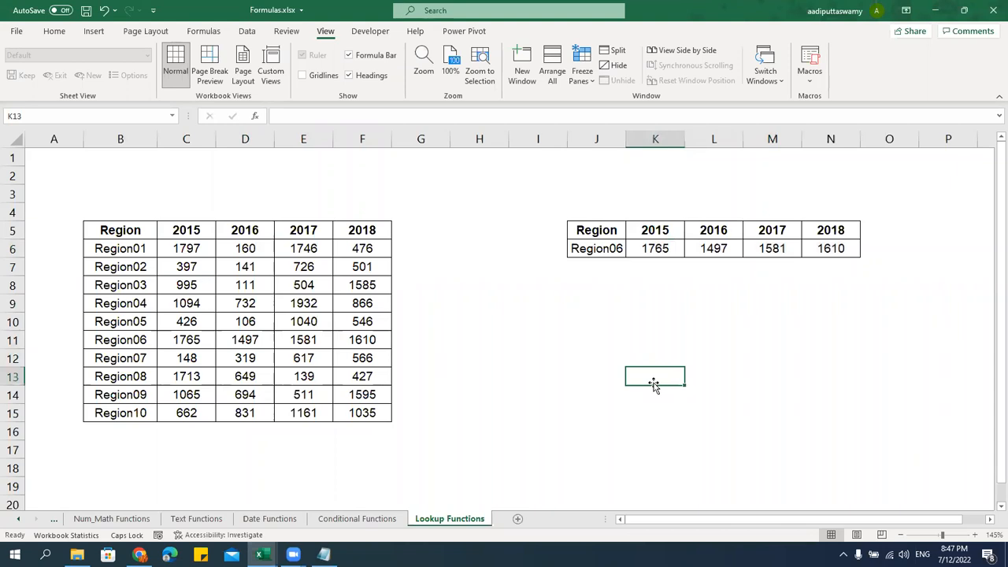
{"action": "left_click", "coordinate": [618, 248]}
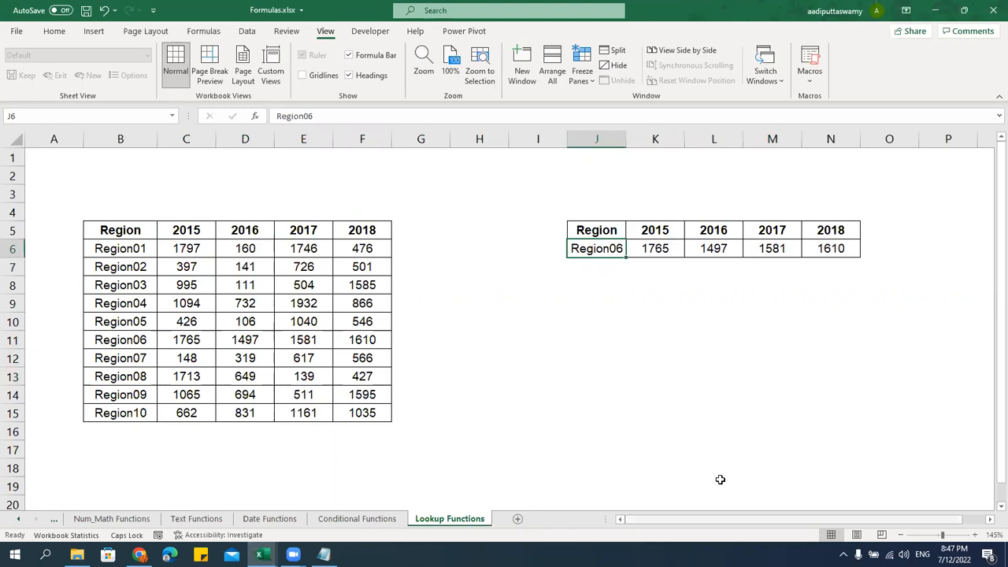
Add Data Validation to J6 as a List sourced from $B$6:$B$15
{"action": "left_click", "coordinate": [248, 32]}
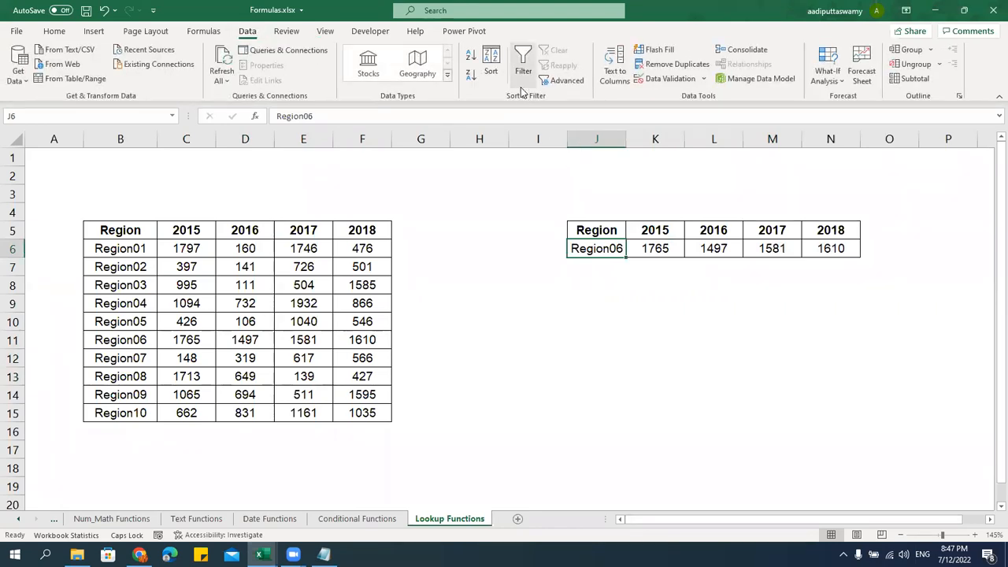
{"action": "left_click", "coordinate": [703, 79]}
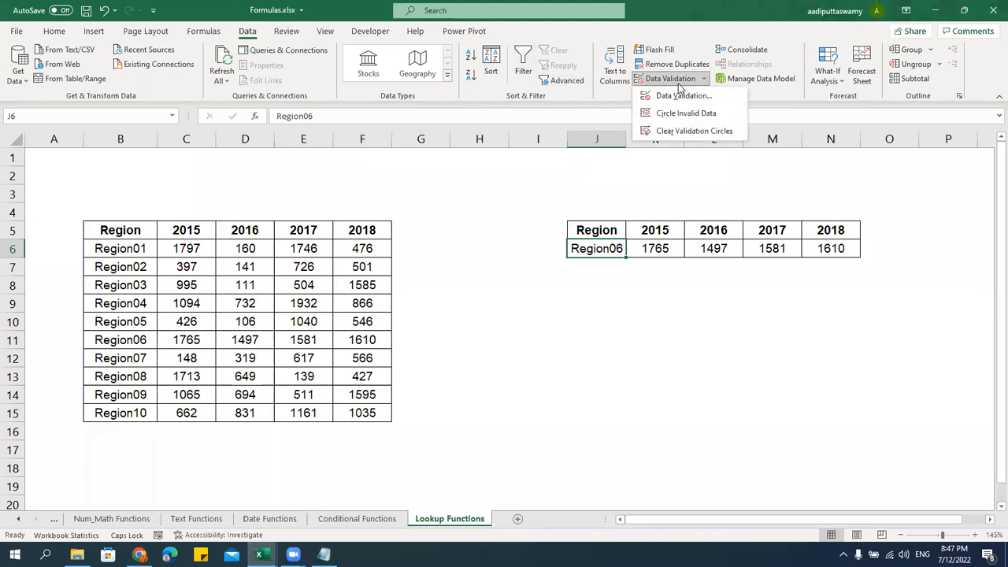
{"action": "left_click", "coordinate": [684, 96]}
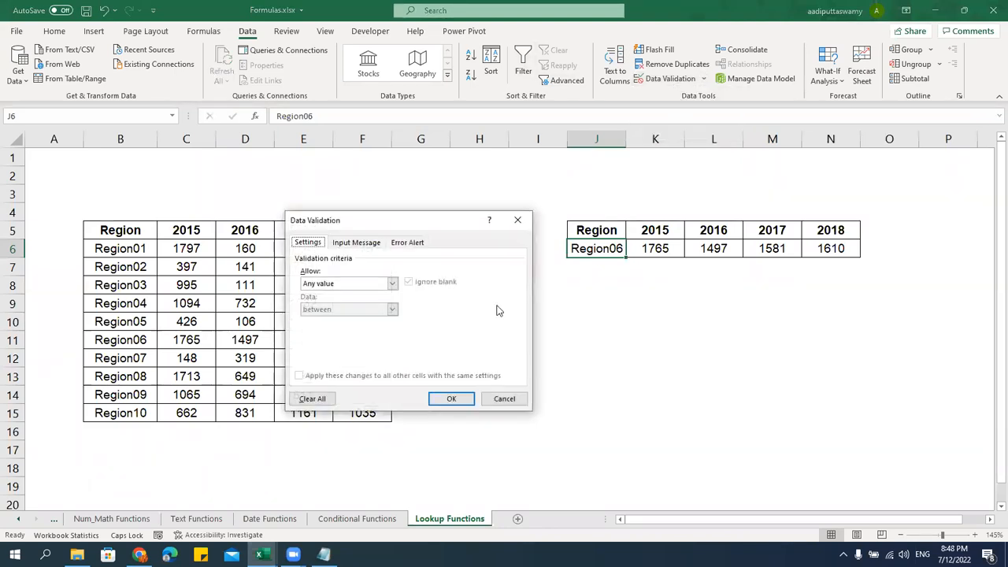
{"action": "left_click", "coordinate": [390, 285]}
{"action": "left_click", "coordinate": [311, 319]}
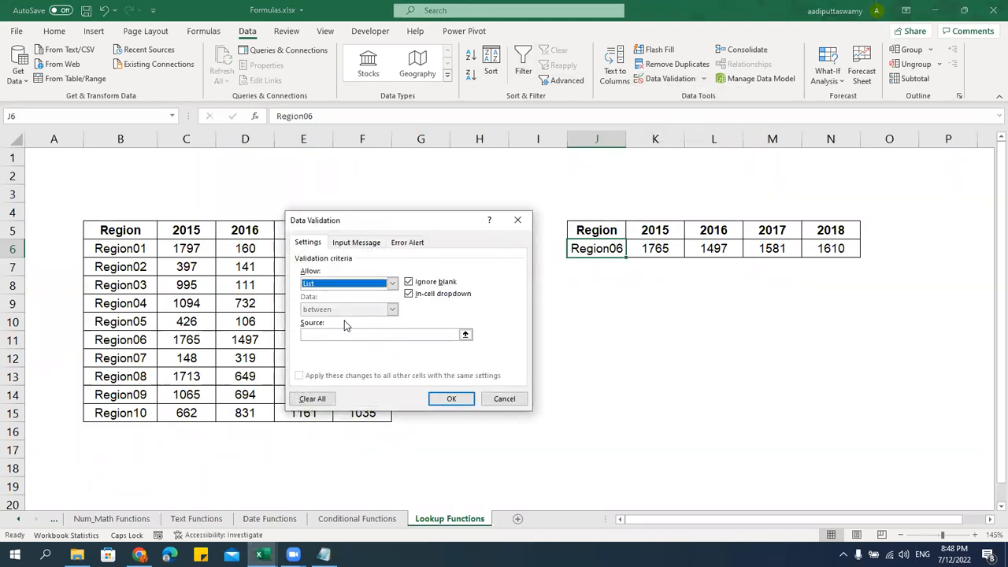
{"action": "left_click", "coordinate": [466, 336]}
{"action": "left_click_drag", "start_coordinate": [142, 249], "coordinate": [153, 411]}
{"action": "left_click", "coordinate": [524, 237]}
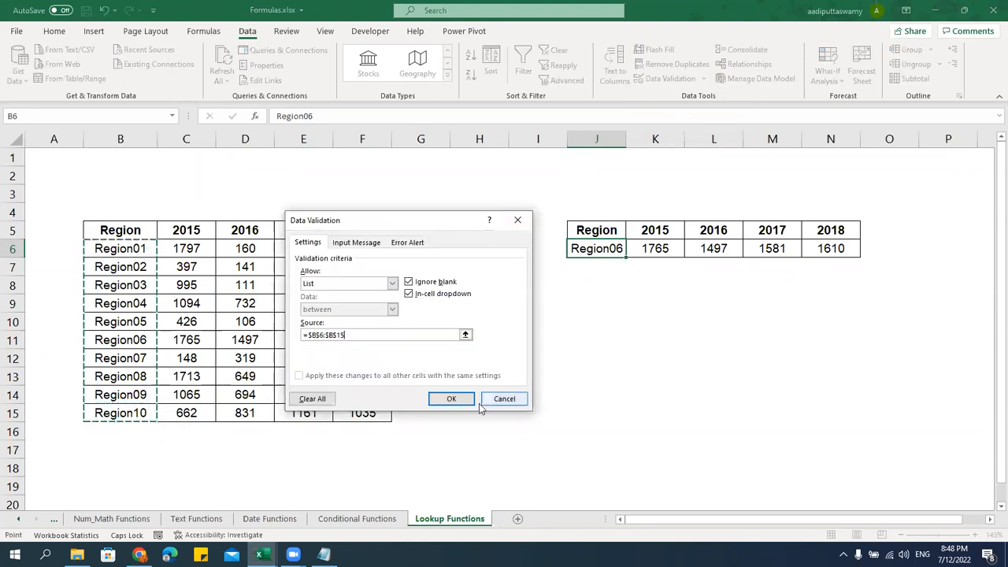
{"action": "left_click", "coordinate": [457, 396]}
Test J6's dropdown by choosing Region03, then Region09
{"action": "left_click", "coordinate": [713, 357]}
{"action": "left_click", "coordinate": [620, 249]}
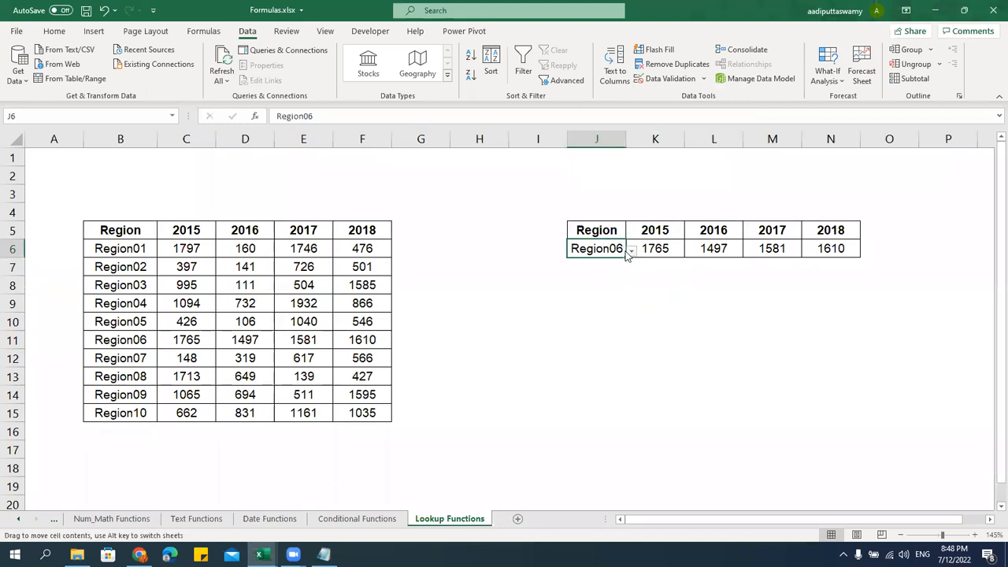
{"action": "left_click", "coordinate": [631, 250]}
{"action": "left_click", "coordinate": [608, 265]}
{"action": "left_click_drag", "start_coordinate": [649, 250], "coordinate": [832, 250]}
{"action": "left_click", "coordinate": [622, 254]}
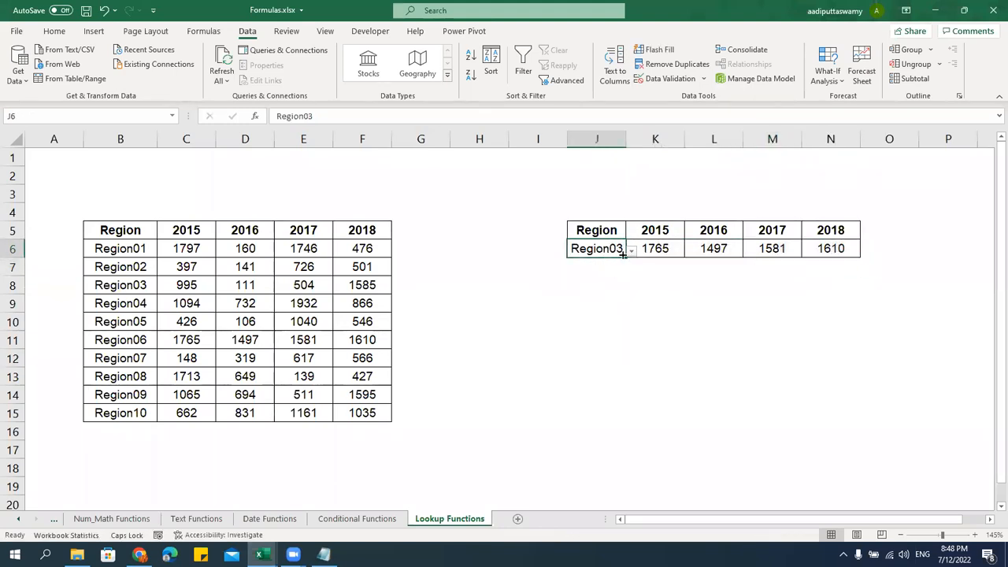
{"action": "left_click", "coordinate": [630, 250]}
{"action": "left_click", "coordinate": [591, 334]}
{"action": "left_click_drag", "start_coordinate": [658, 250], "coordinate": [833, 251]}
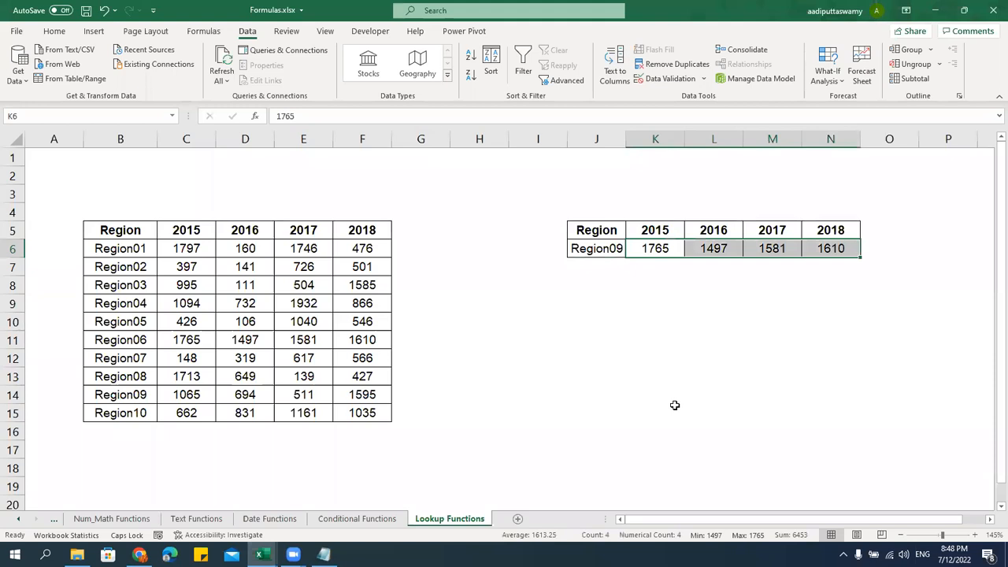
Clear the K6:N6 year values and start =VLOOKUP( in K6 with absolute $J$6
{"action": "key", "text": "Delete"}
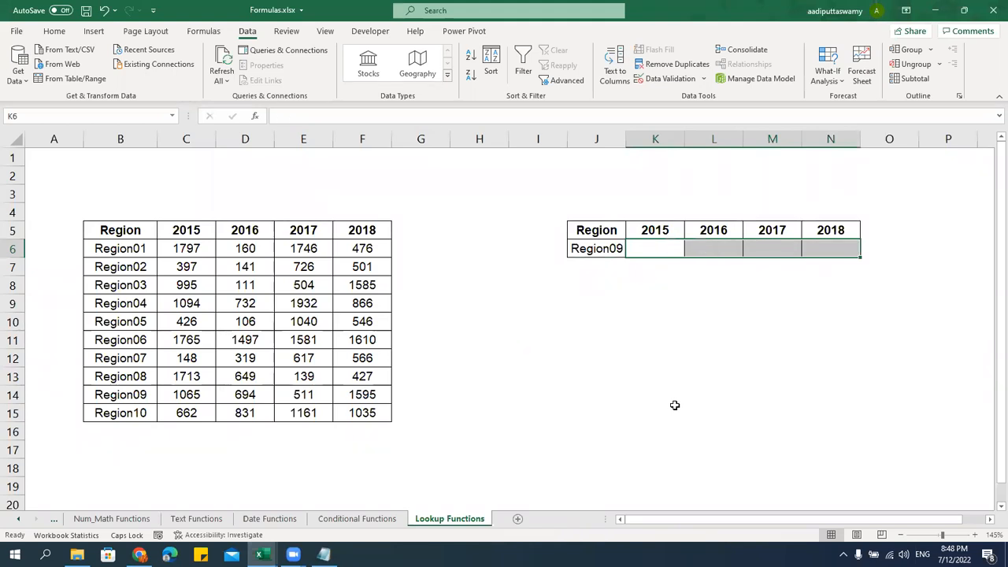
{"action": "key", "text": "Down"}
{"action": "key", "text": "Up"}
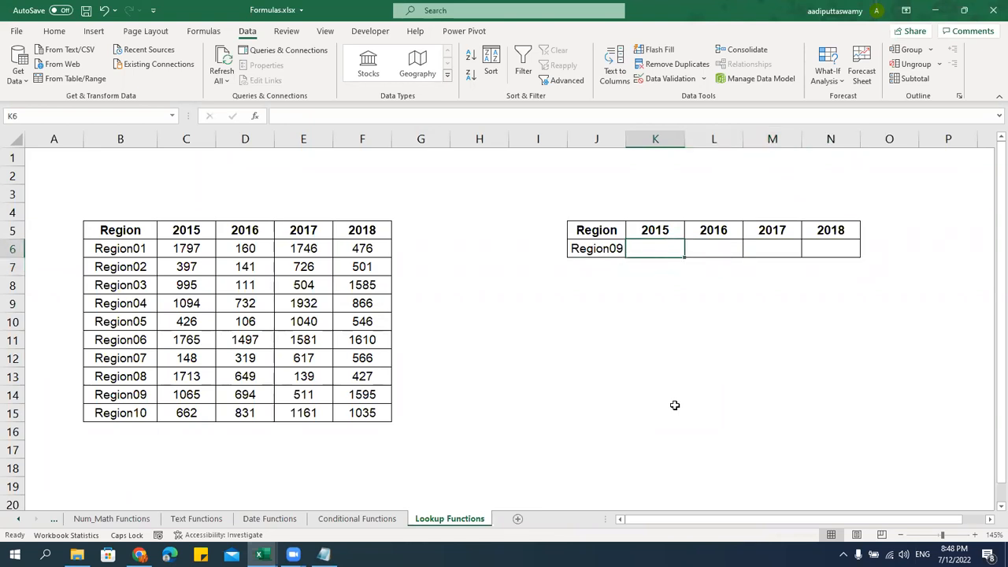
{"action": "type", "text": "=VLOOKUP"}
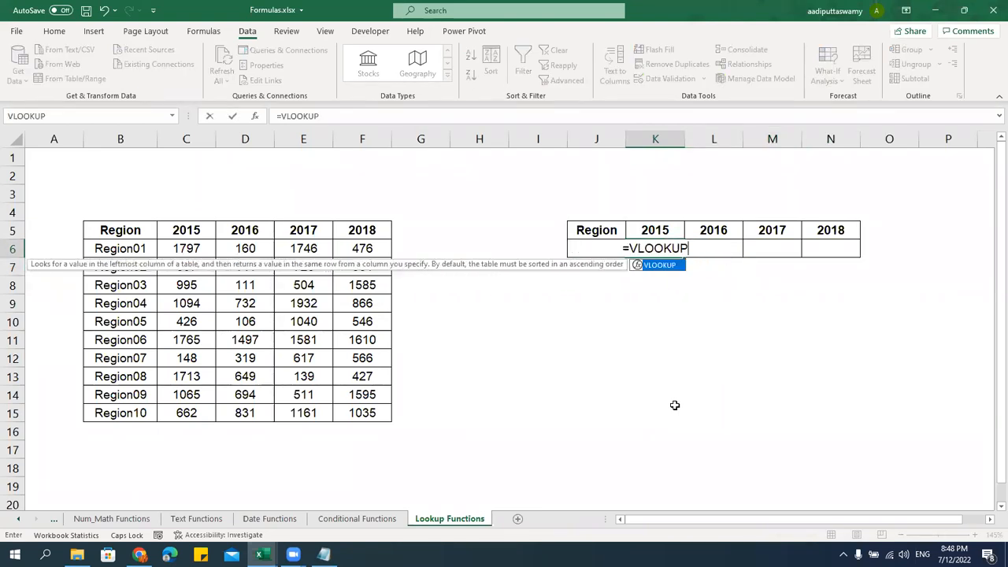
{"action": "type", "text": "("}
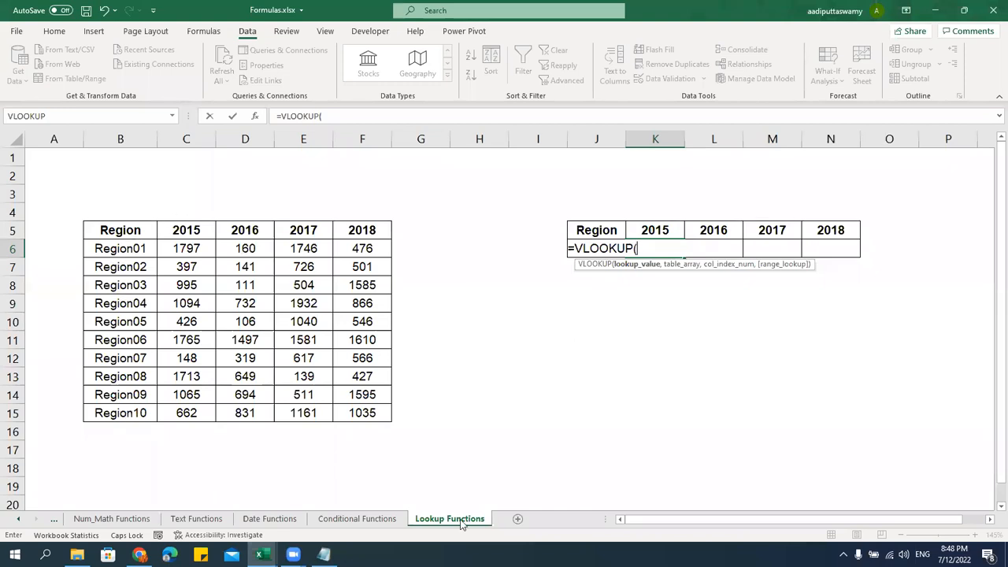
{"action": "left_click", "coordinate": [535, 254]}
{"action": "key", "text": "Right"}
{"action": "key", "text": "F4"}
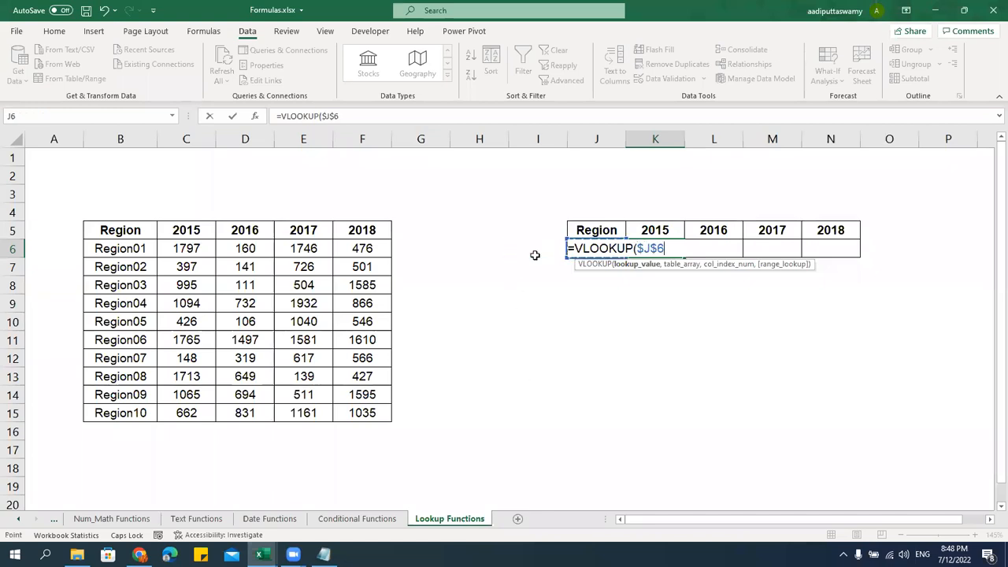
{"action": "type", "text": ","}
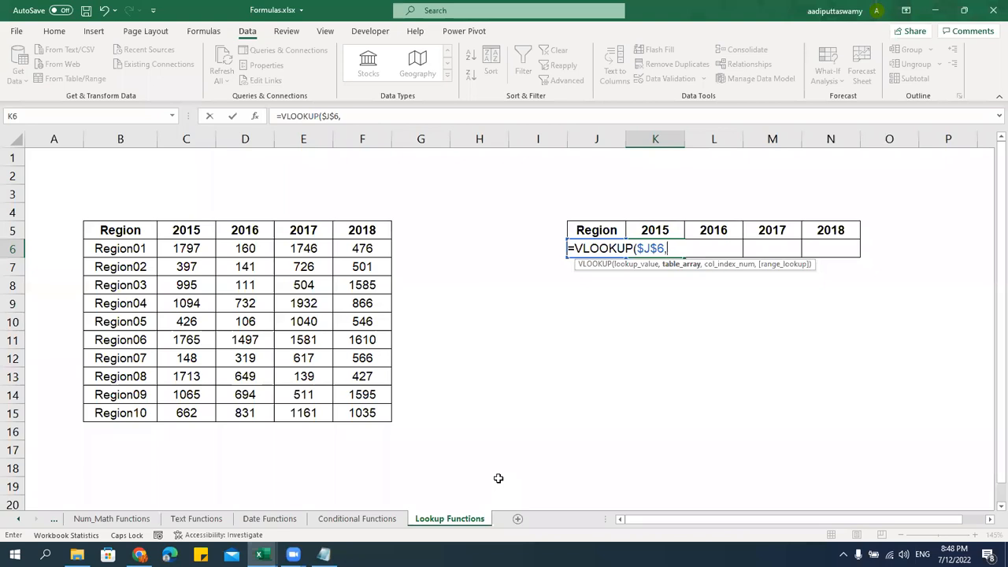
Add the absolute table range $B$5:$F$15, column index 2 and exact match 0
{"action": "left_click_drag", "start_coordinate": [144, 233], "coordinate": [347, 412]}
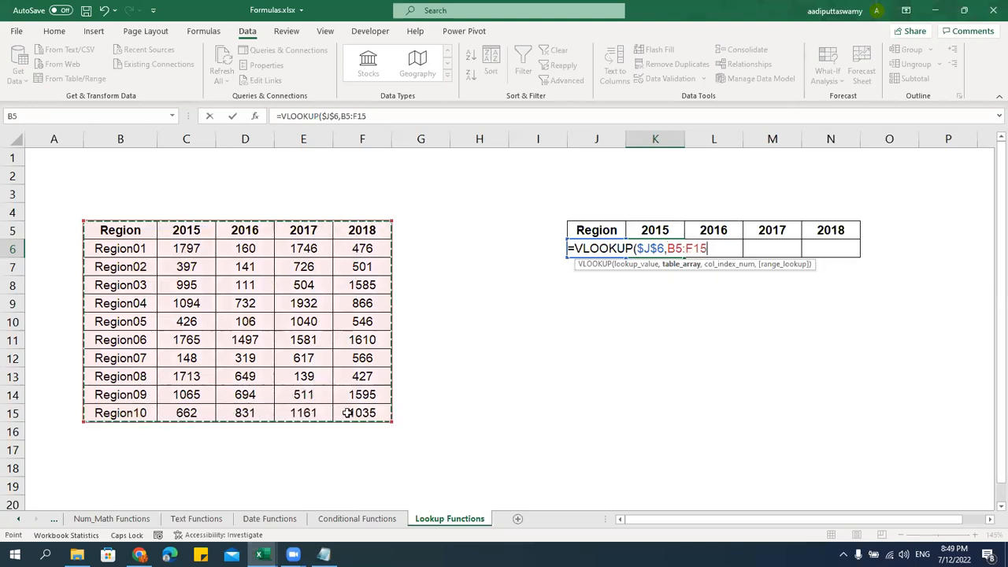
{"action": "key", "text": "F4"}
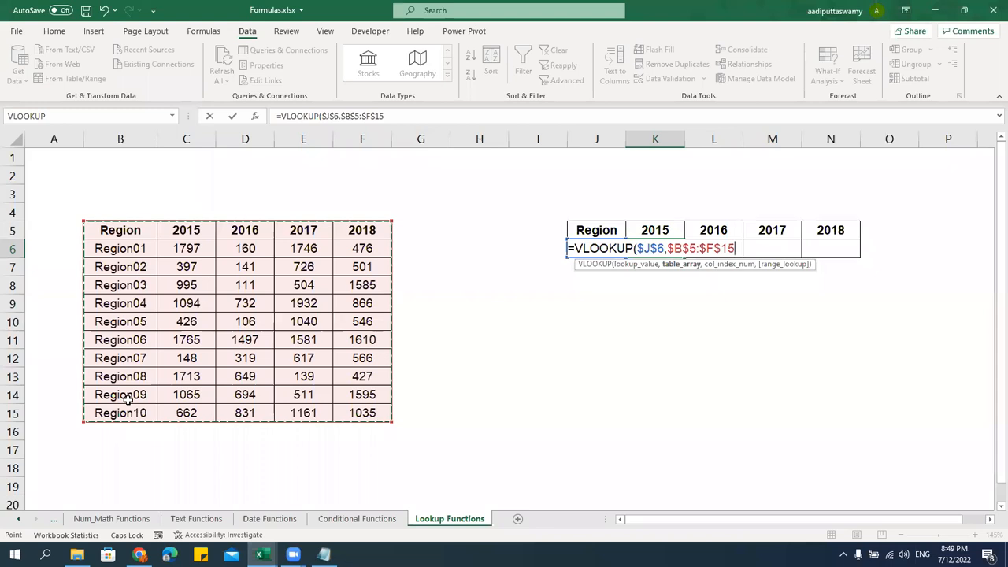
{"action": "type", "text": ","}
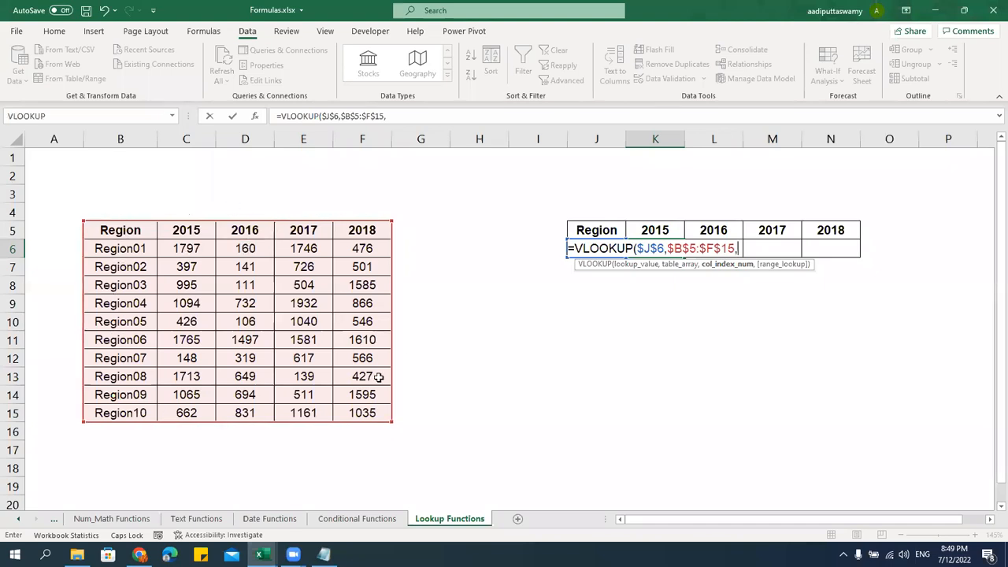
{"action": "key", "text": "ctrl+2"}
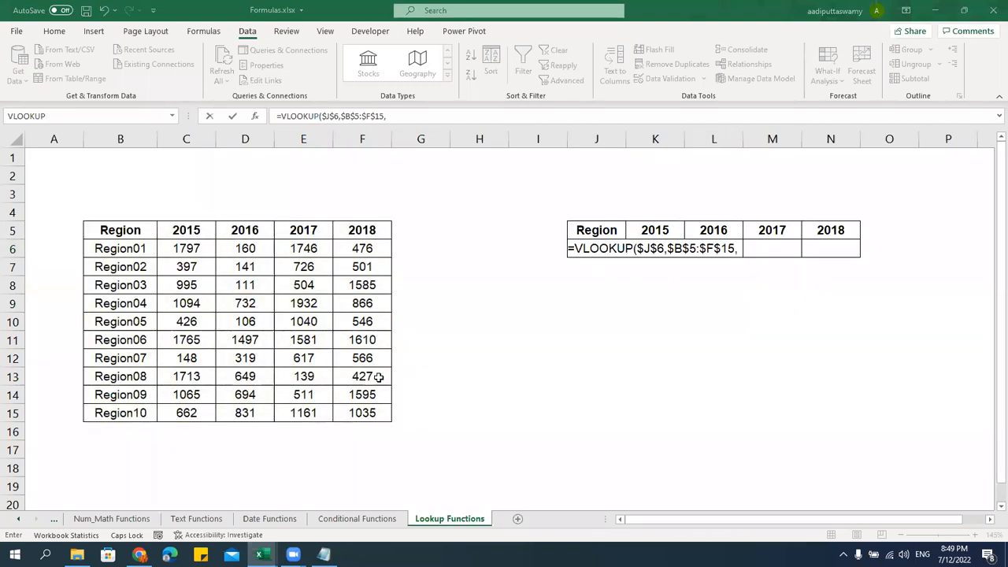
{"action": "left_click", "coordinate": [738, 247]}
{"action": "type", "text": "2"}
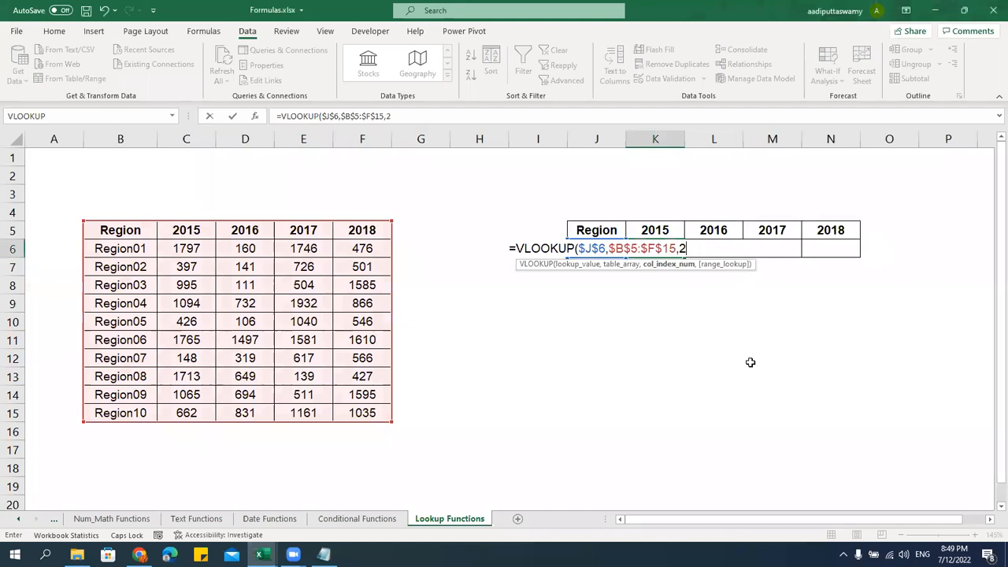
{"action": "type", "text": ",0"}
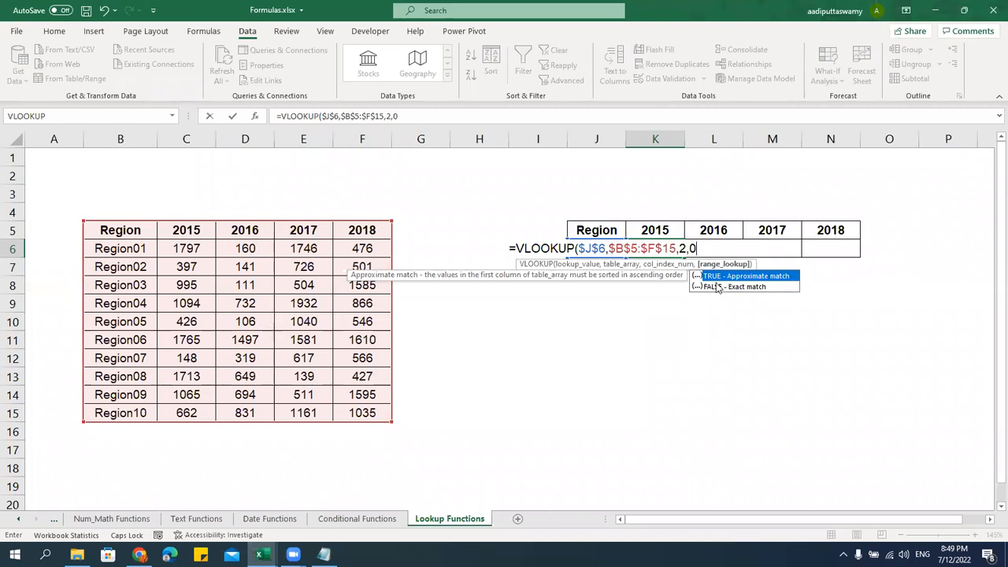
Finish K6's VLOOKUP so it returns Region09's 2015 value 1065, and fill it across to N6
{"action": "type", "text": ")"}
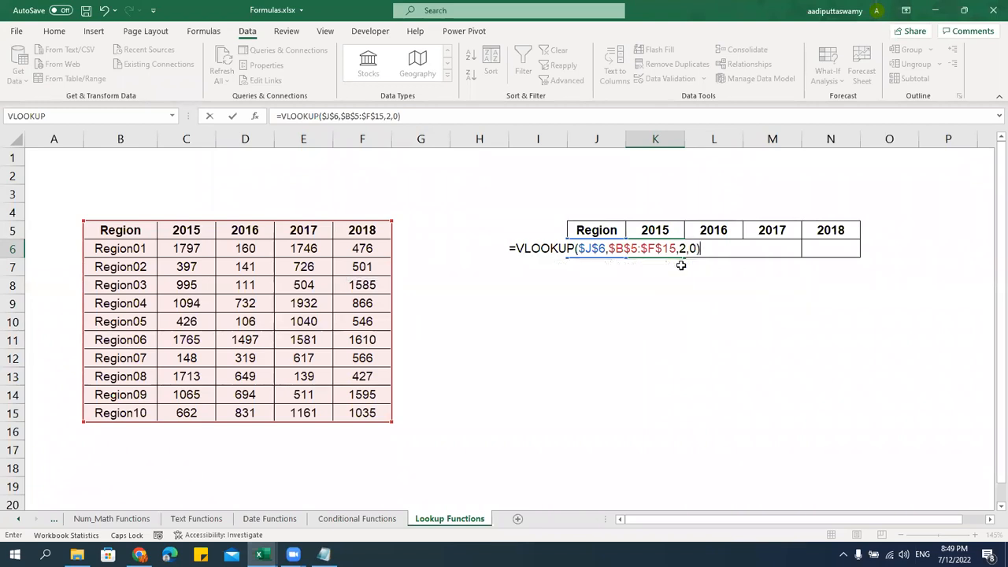
{"action": "key", "text": "Return"}
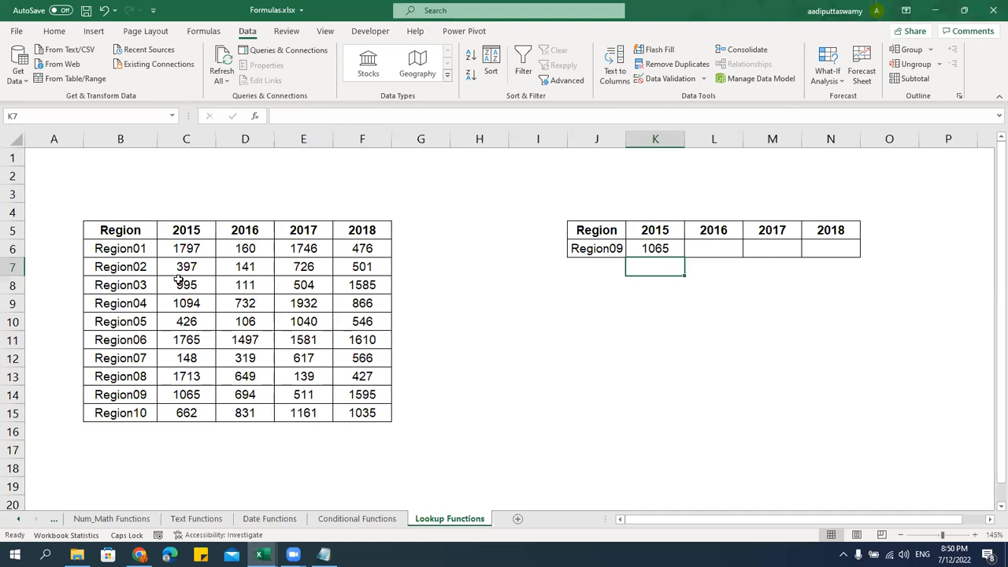
{"action": "left_click", "coordinate": [134, 392]}
{"action": "left_click", "coordinate": [203, 389]}
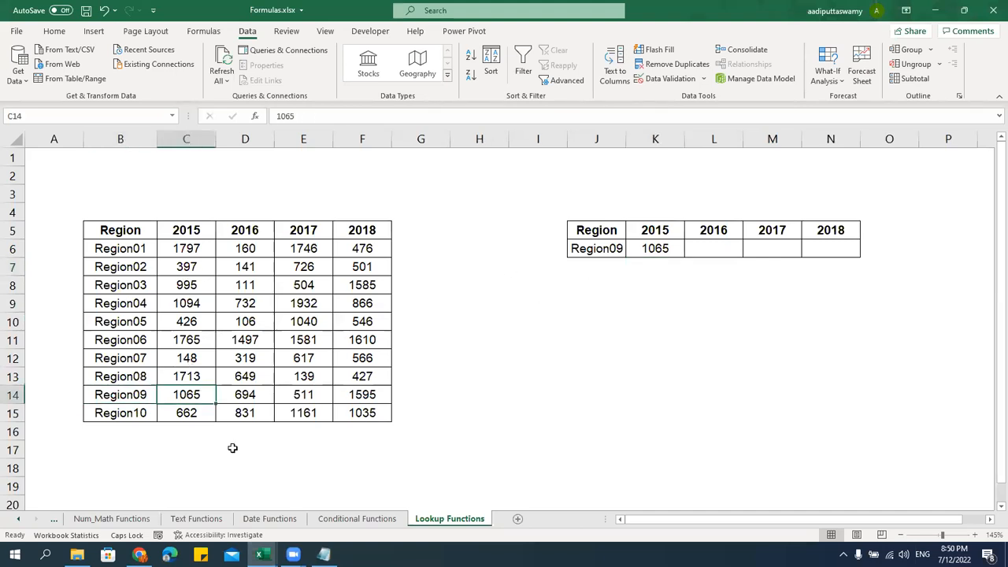
{"action": "left_click", "coordinate": [667, 250]}
{"action": "left_click_drag", "start_coordinate": [684, 256], "coordinate": [865, 266]}
Change L6's column index to 3 so it returns Region09's 2016 value 694
{"action": "double_click", "coordinate": [669, 249]}
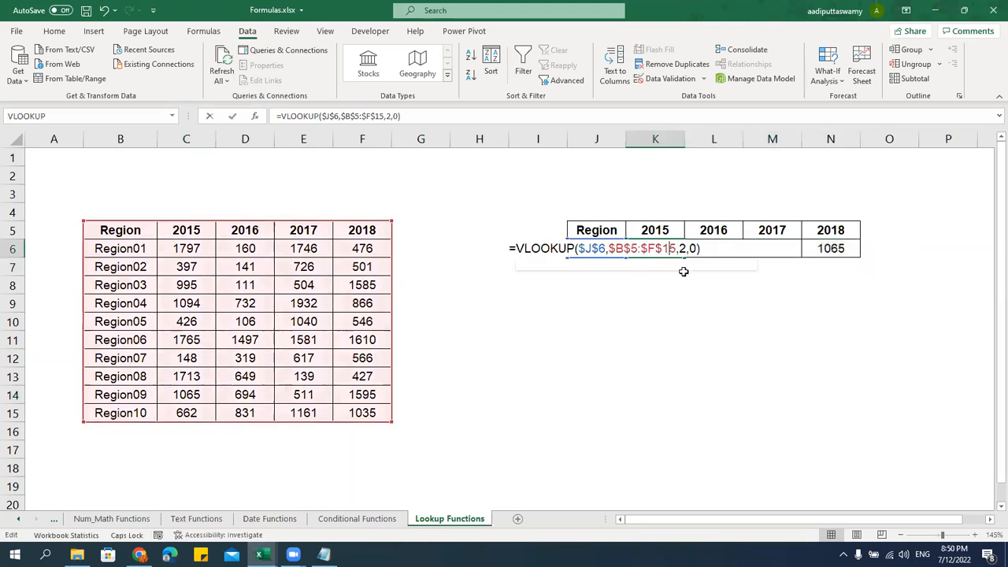
{"action": "key", "text": "Escape"}
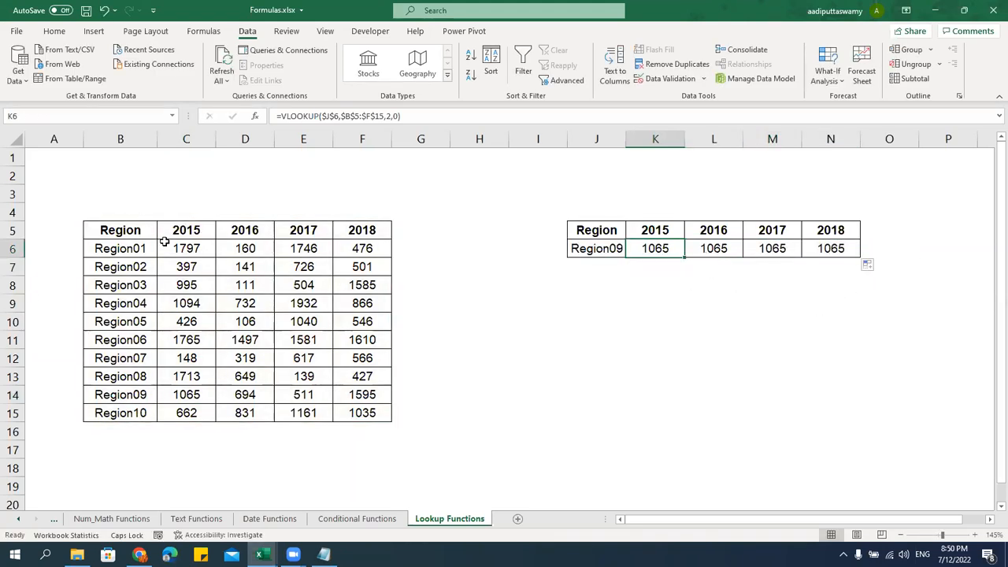
{"action": "left_click", "coordinate": [203, 198]}
{"action": "double_click", "coordinate": [726, 248]}
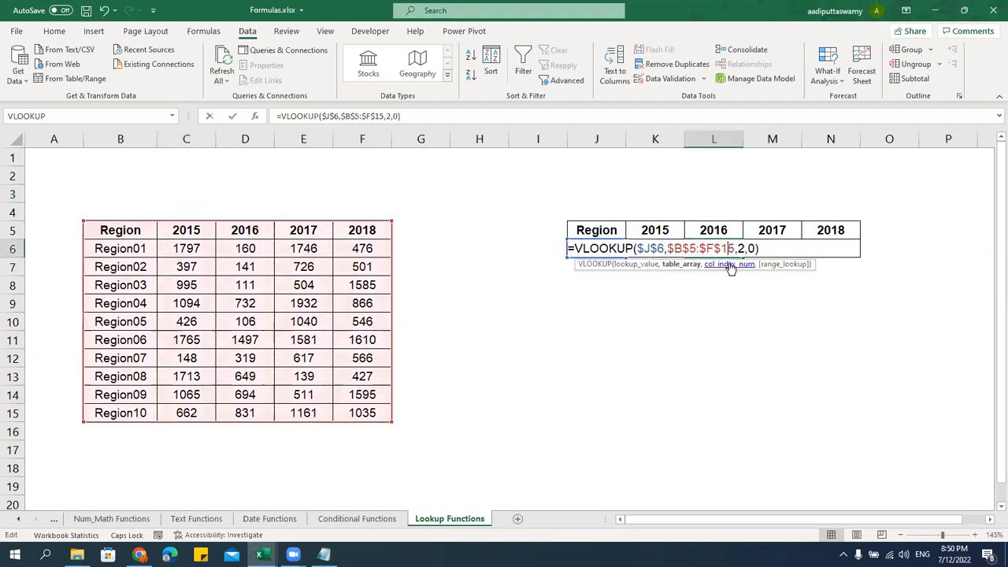
{"action": "double_click", "coordinate": [740, 248]}
{"action": "type", "text": "3"}
{"action": "key", "text": "Return"}
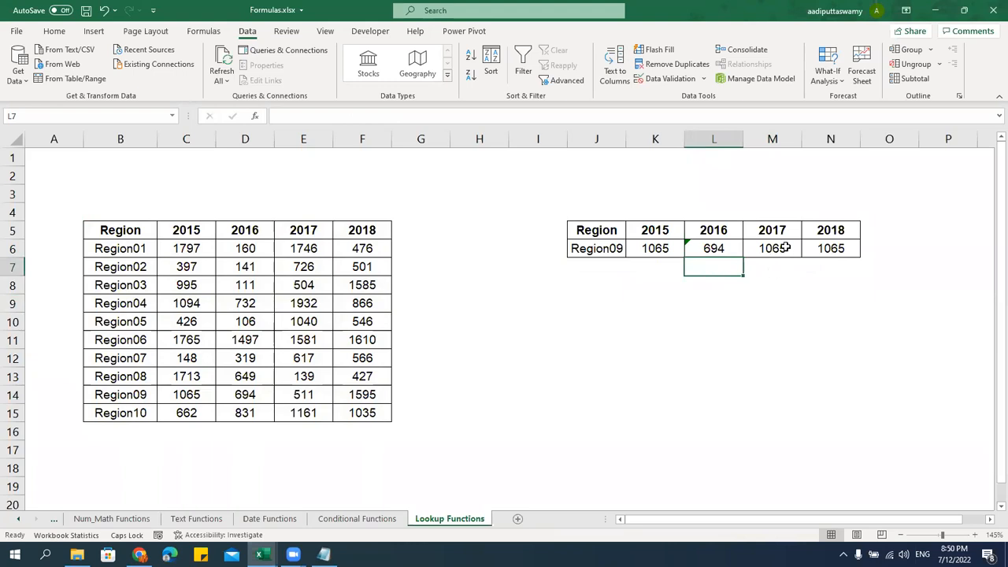
Set M6 and N6 column indexes to 4 and 5, returning 511 and 1595
{"action": "double_click", "coordinate": [785, 247]}
{"action": "double_click", "coordinate": [799, 248]}
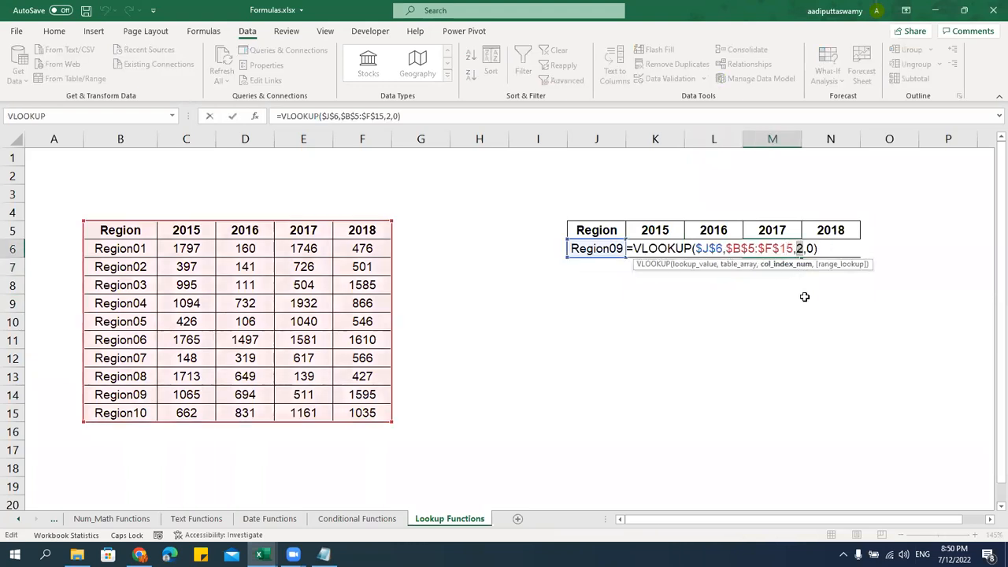
{"action": "type", "text": "4"}
{"action": "key", "text": "Return"}
{"action": "left_click", "coordinate": [834, 249]}
{"action": "double_click", "coordinate": [851, 248]}
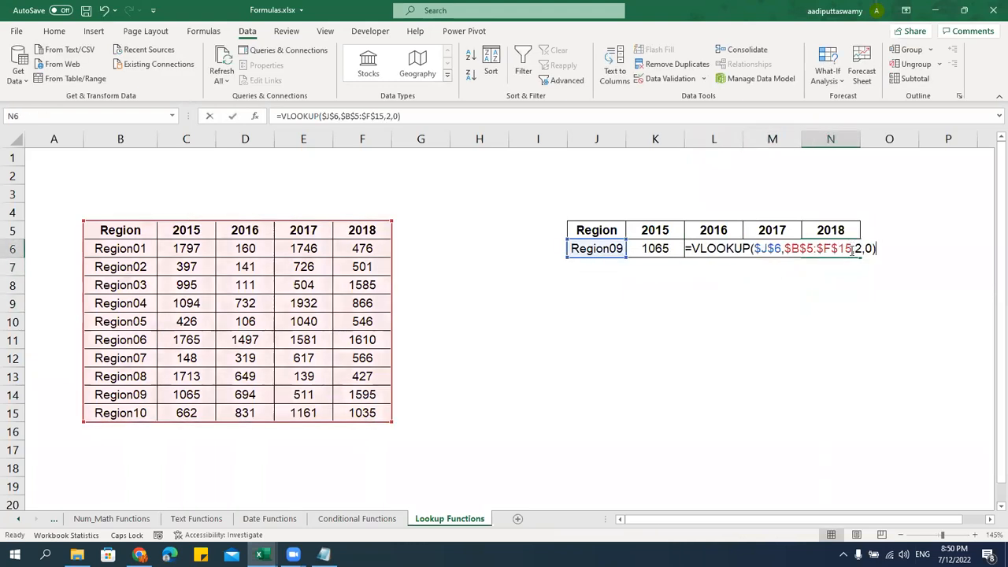
{"action": "double_click", "coordinate": [858, 248]}
{"action": "type", "text": "5"}
{"action": "left_click", "coordinate": [842, 340]}
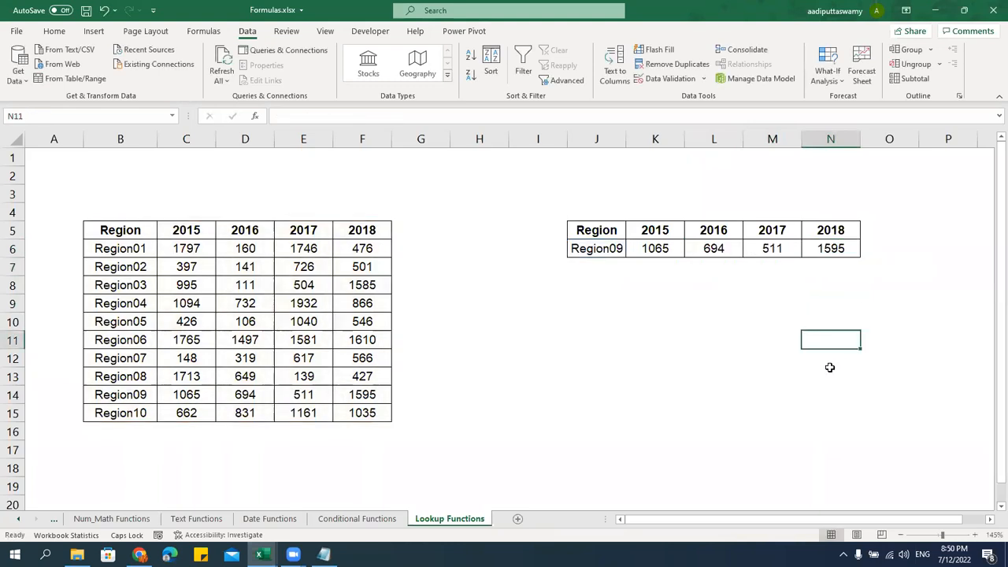
Compare Region09's source values, then switch the J6 lookup region to Region01
{"action": "left_click_drag", "start_coordinate": [189, 394], "coordinate": [362, 395]}
{"action": "left_click", "coordinate": [603, 412]}
{"action": "left_click", "coordinate": [606, 248]}
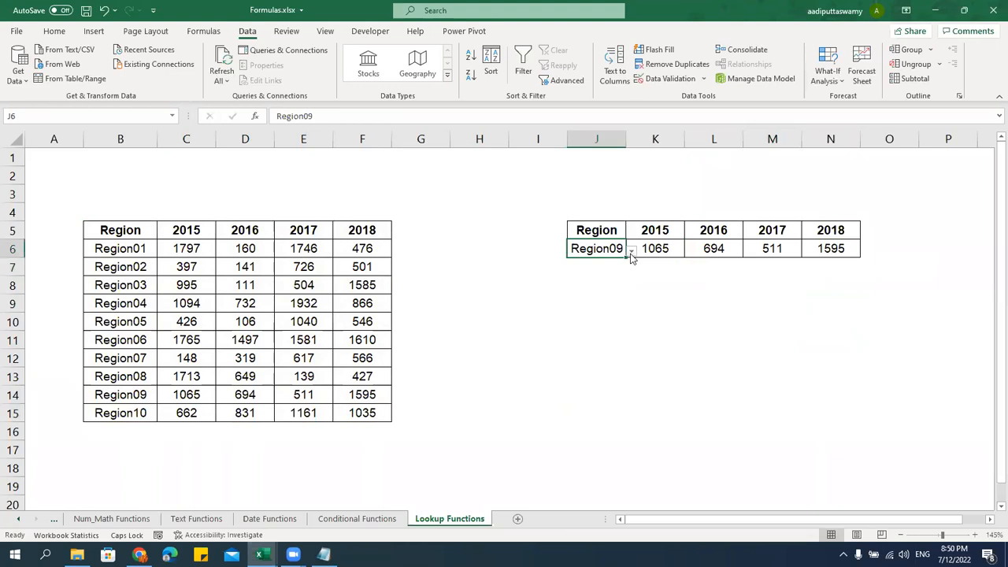
{"action": "left_click", "coordinate": [631, 250]}
{"action": "scroll", "coordinate": [622, 285], "scroll_direction": "up", "scroll_amount": 1}
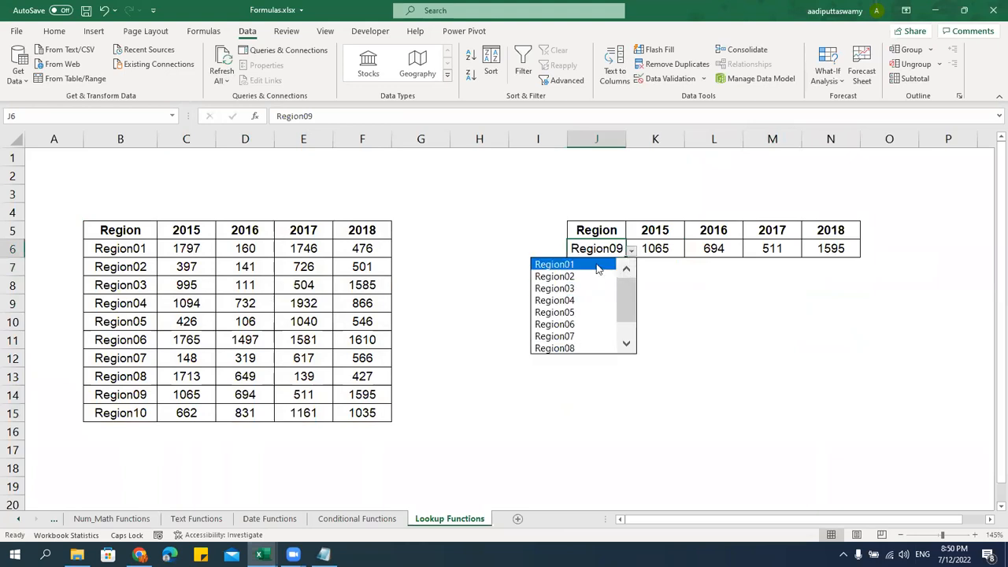
{"action": "left_click", "coordinate": [597, 266]}
{"action": "left_click_drag", "start_coordinate": [662, 248], "coordinate": [830, 250]}
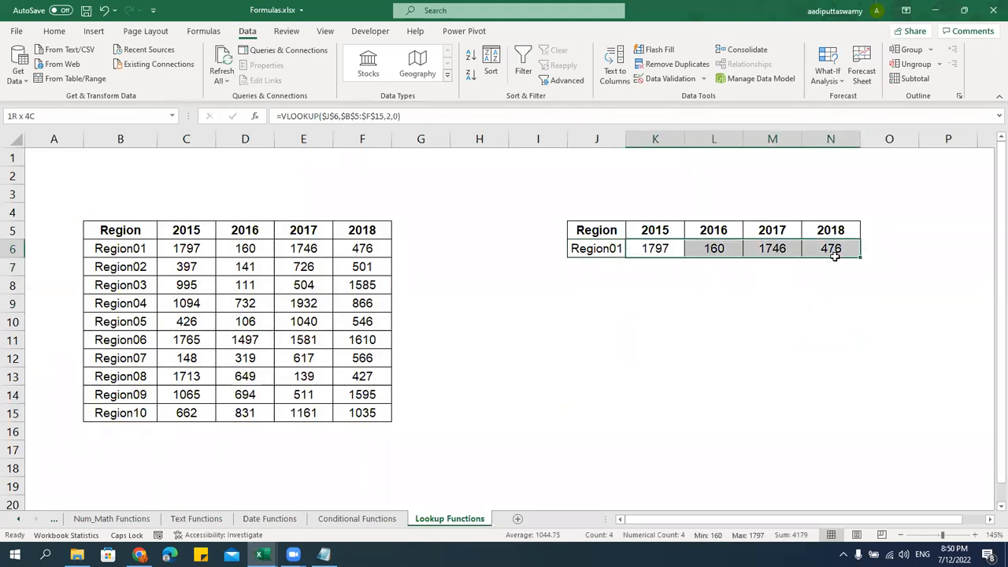
{"action": "left_click", "coordinate": [607, 249]}
{"action": "left_click", "coordinate": [636, 259]}
Switch J6's region to Region02, then Region06, returning 1765, 1497, 1581 and 1610
{"action": "left_click", "coordinate": [611, 248]}
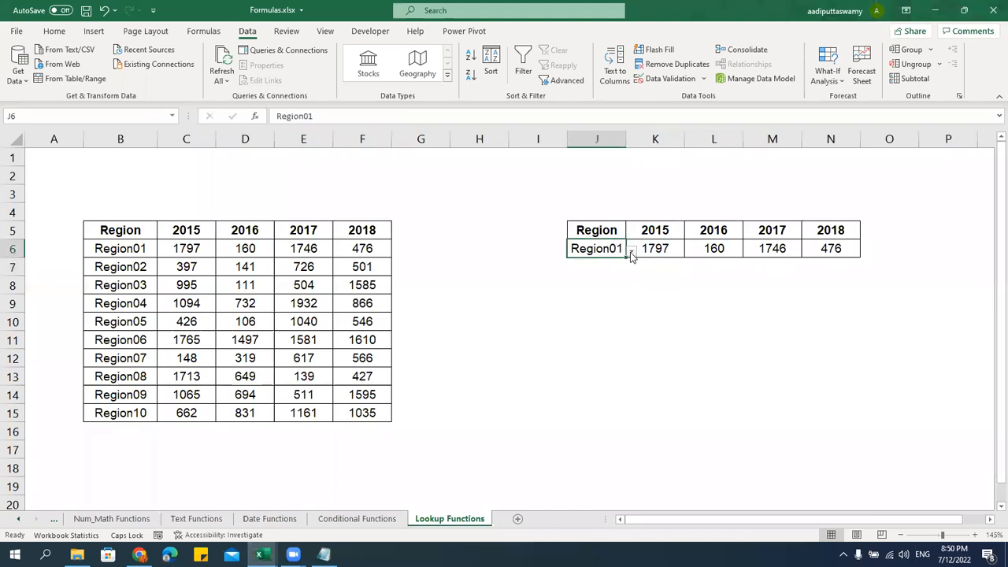
{"action": "left_click", "coordinate": [631, 250]}
{"action": "left_click", "coordinate": [596, 277]}
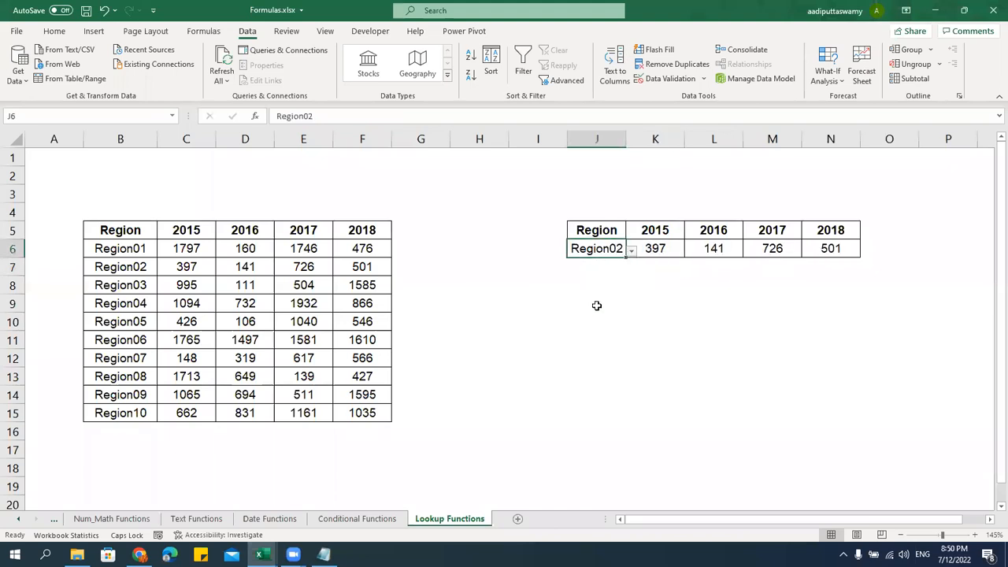
{"action": "left_click", "coordinate": [631, 251]}
{"action": "left_click", "coordinate": [577, 313]}
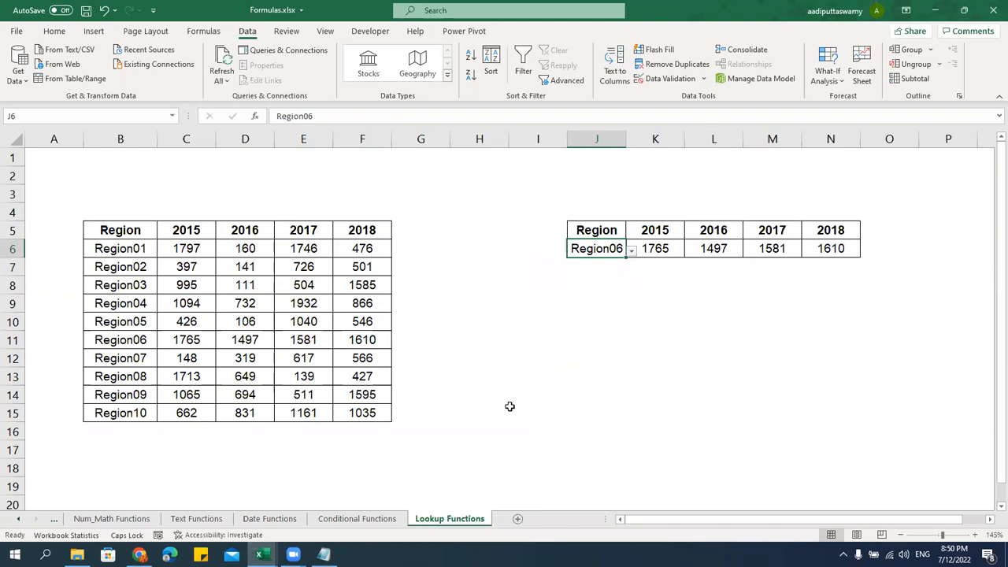
Delete the 'Region' header from J5 and select the lookup table J5:N6
{"action": "left_click", "coordinate": [581, 233]}
{"action": "key", "text": "Delete"}
{"action": "left_click", "coordinate": [609, 320]}
{"action": "left_click_drag", "start_coordinate": [614, 230], "coordinate": [816, 243]}
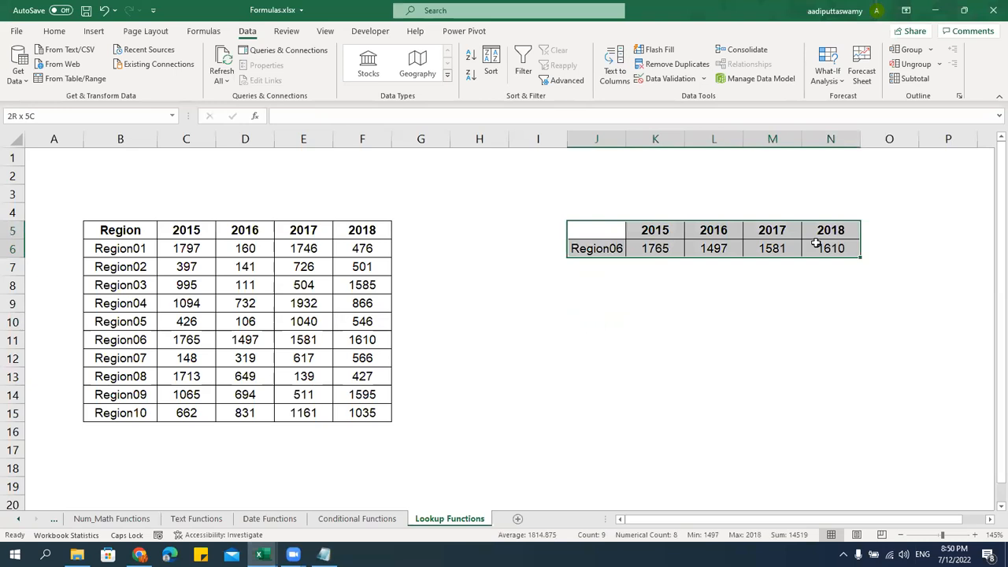
Insert a clustered column chart of the lookup row and resize it below the table
{"action": "left_click", "coordinate": [93, 31]}
{"action": "left_click", "coordinate": [452, 50]}
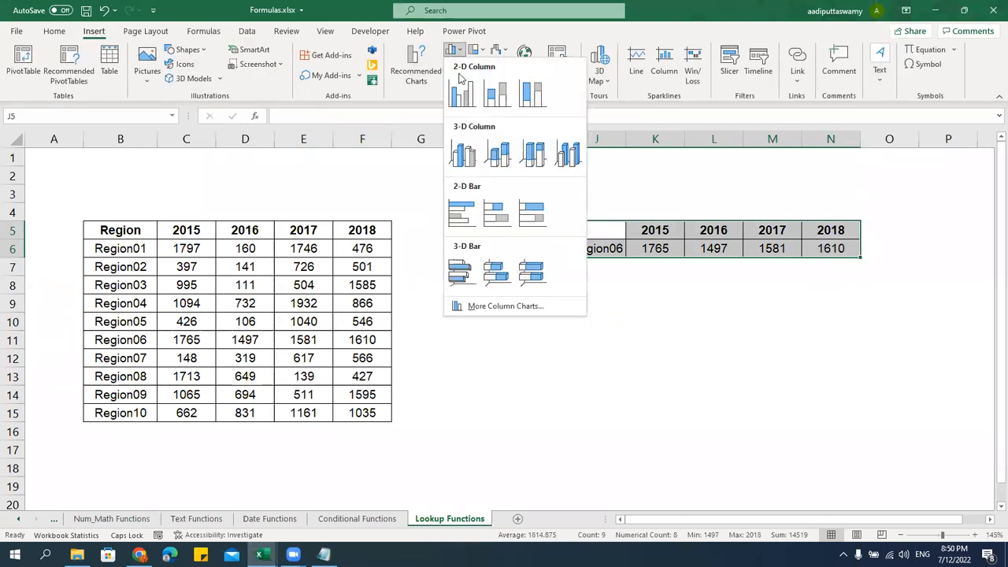
{"action": "left_click", "coordinate": [459, 68]}
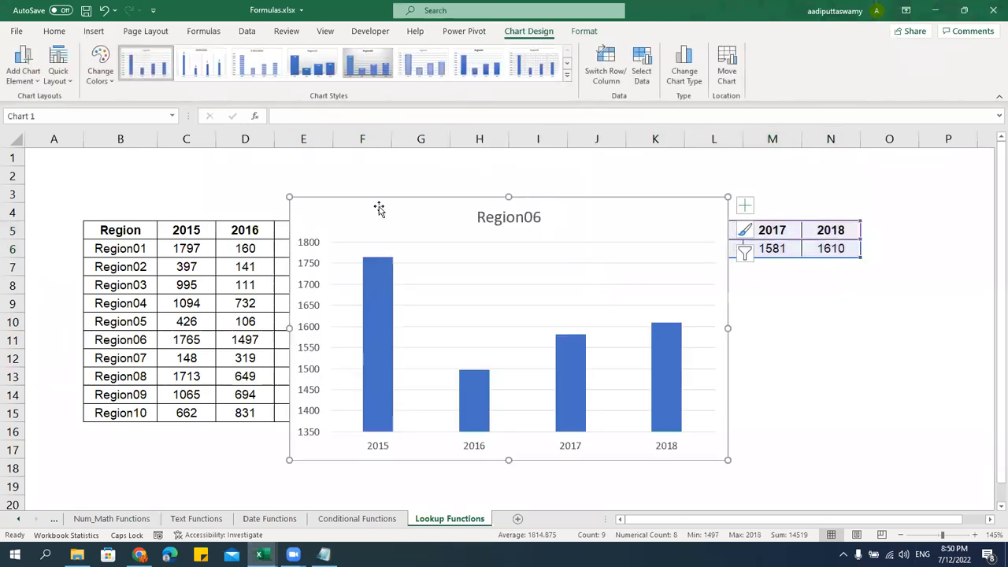
{"action": "left_click_drag", "start_coordinate": [289, 198], "coordinate": [459, 300]}
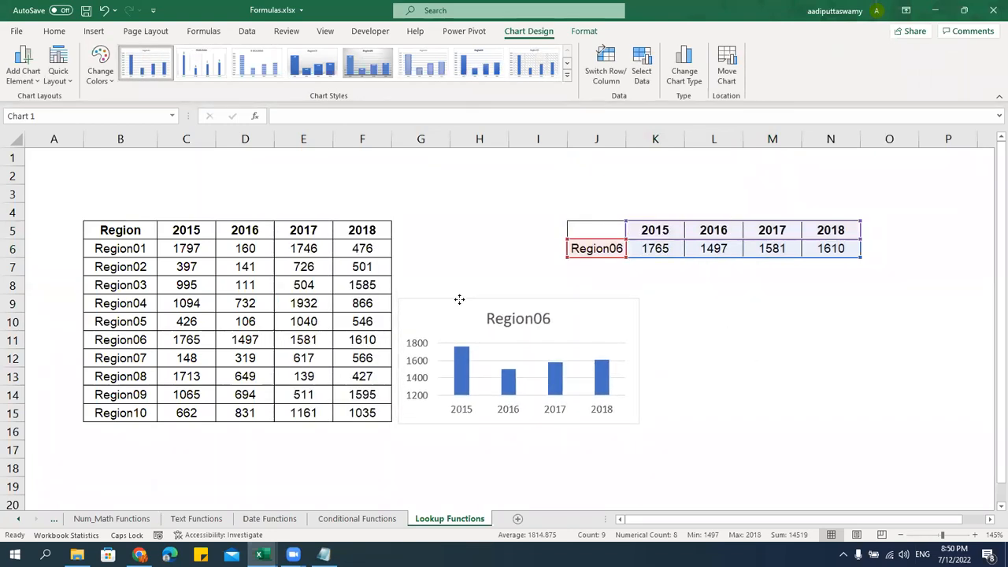
{"action": "left_click_drag", "start_coordinate": [815, 365], "coordinate": [874, 362]}
{"action": "left_click_drag", "start_coordinate": [631, 299], "coordinate": [666, 270]}
{"action": "left_click_drag", "start_coordinate": [636, 424], "coordinate": [636, 477]}
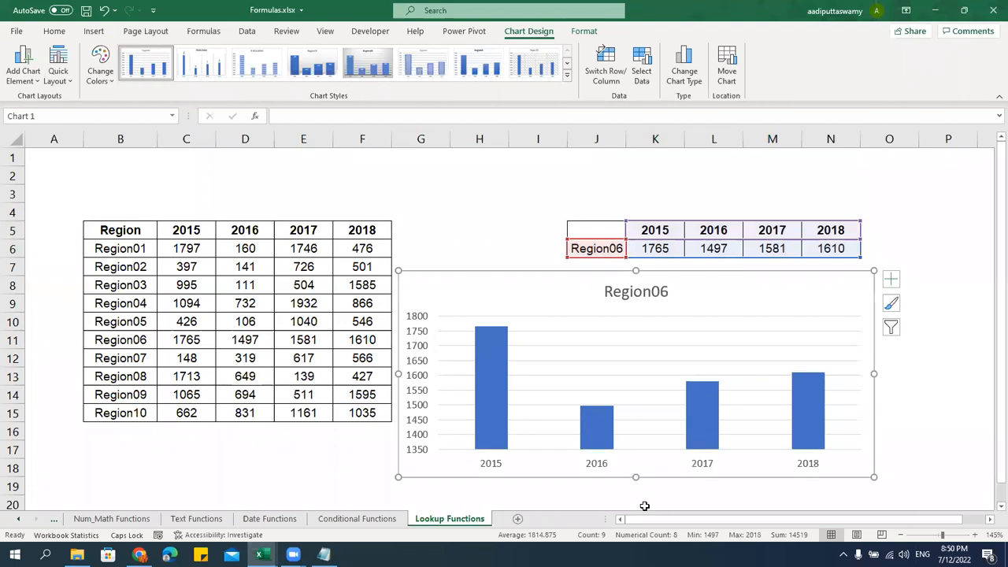
{"action": "left_click", "coordinate": [787, 326]}
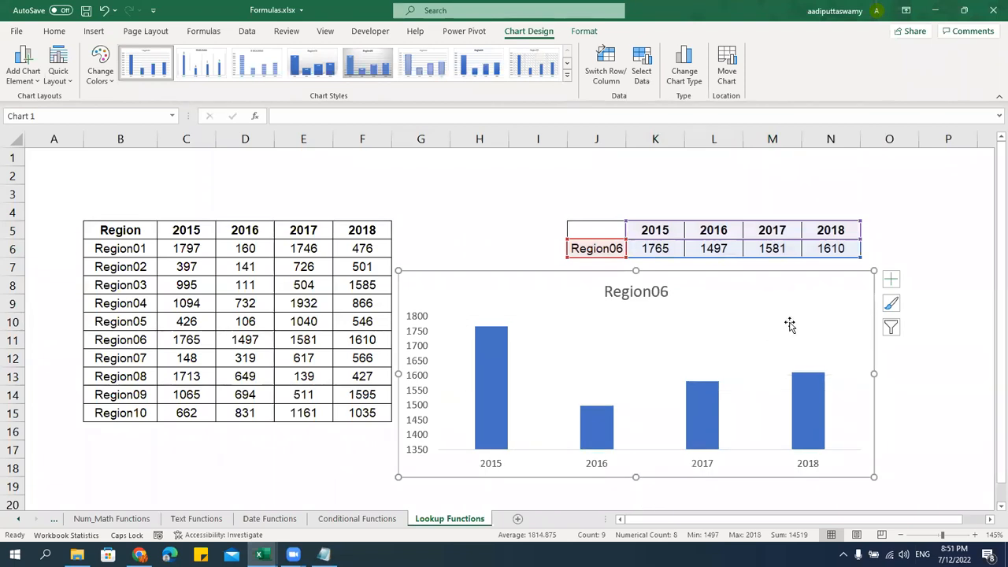
{"action": "left_click", "coordinate": [934, 188]}
Cycle J6 through Region09, Region10 and Region01, ending on Region05
{"action": "left_click", "coordinate": [600, 250]}
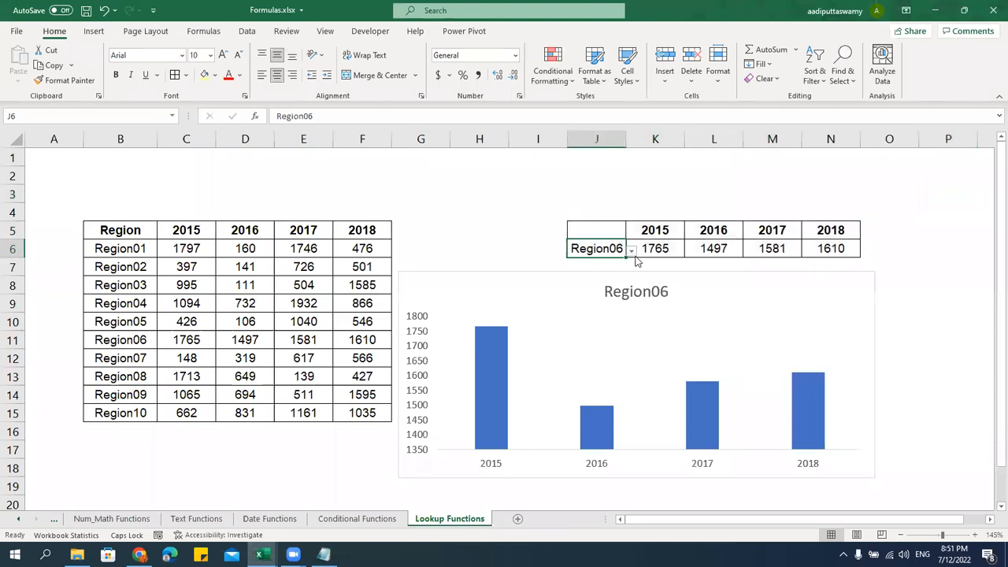
{"action": "left_click", "coordinate": [632, 250]}
{"action": "left_click", "coordinate": [570, 331]}
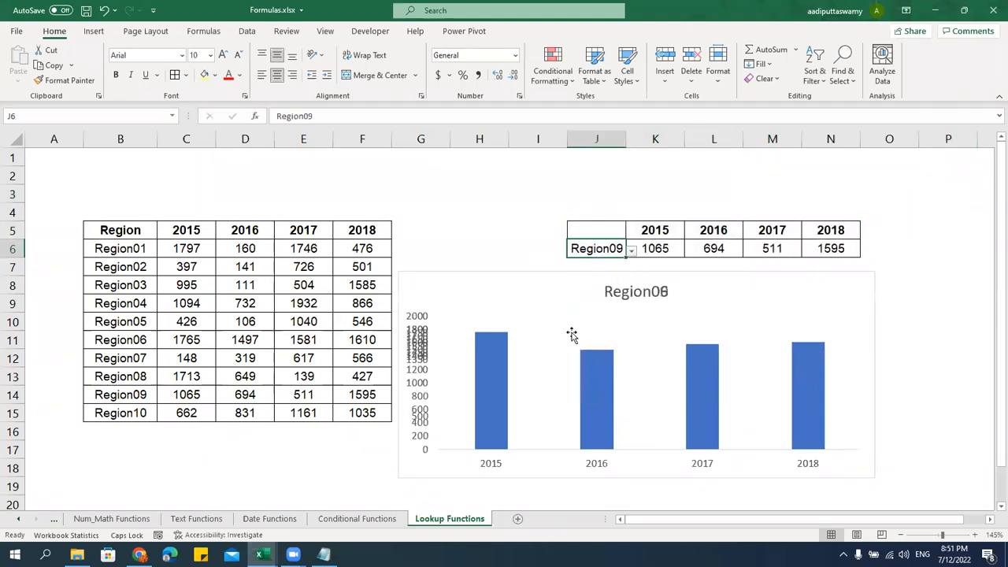
{"action": "left_click", "coordinate": [634, 252]}
{"action": "left_click", "coordinate": [621, 249]}
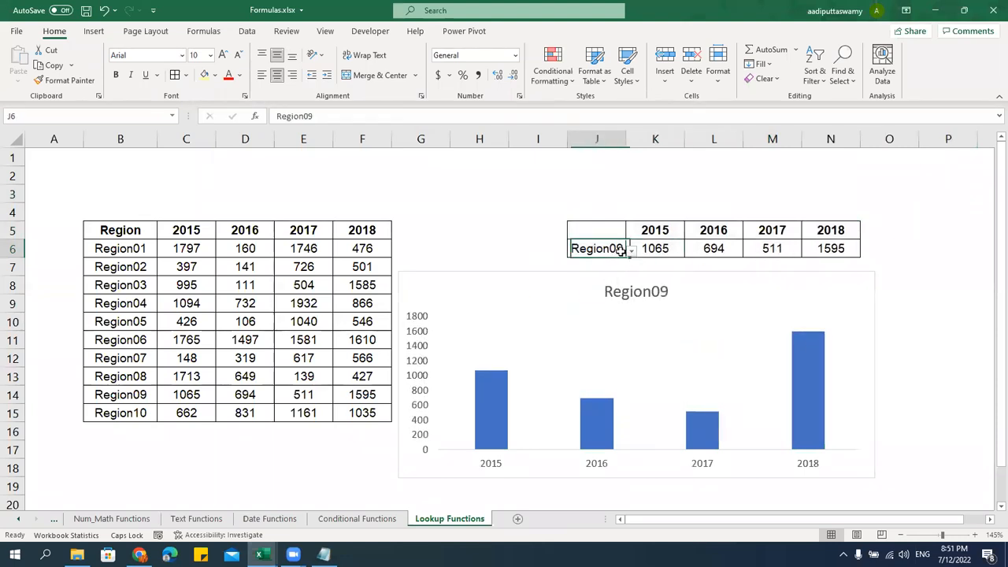
{"action": "left_click", "coordinate": [630, 251]}
{"action": "left_click", "coordinate": [584, 348]}
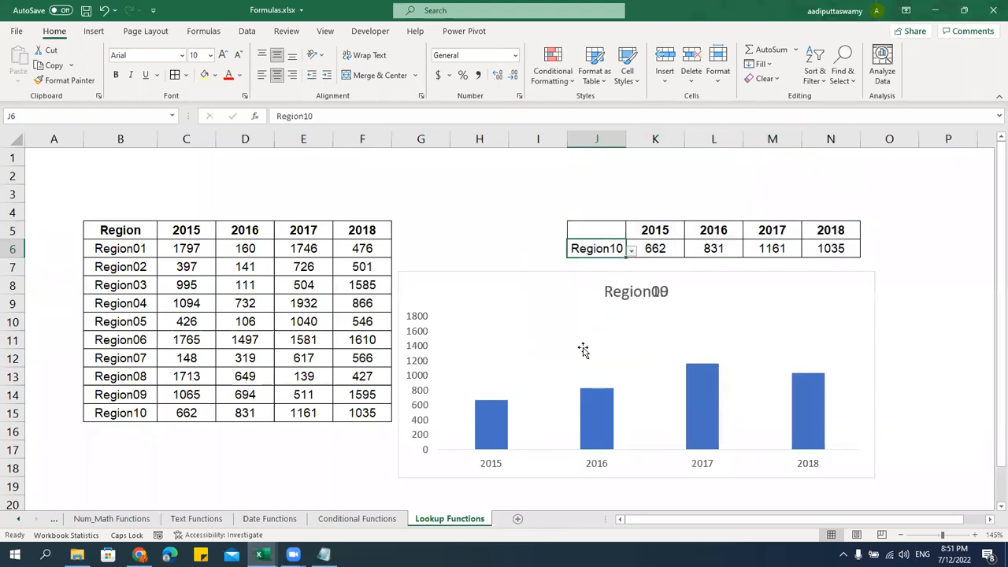
{"action": "left_click", "coordinate": [631, 250]}
{"action": "scroll", "coordinate": [629, 277], "scroll_direction": "up", "scroll_amount": 1}
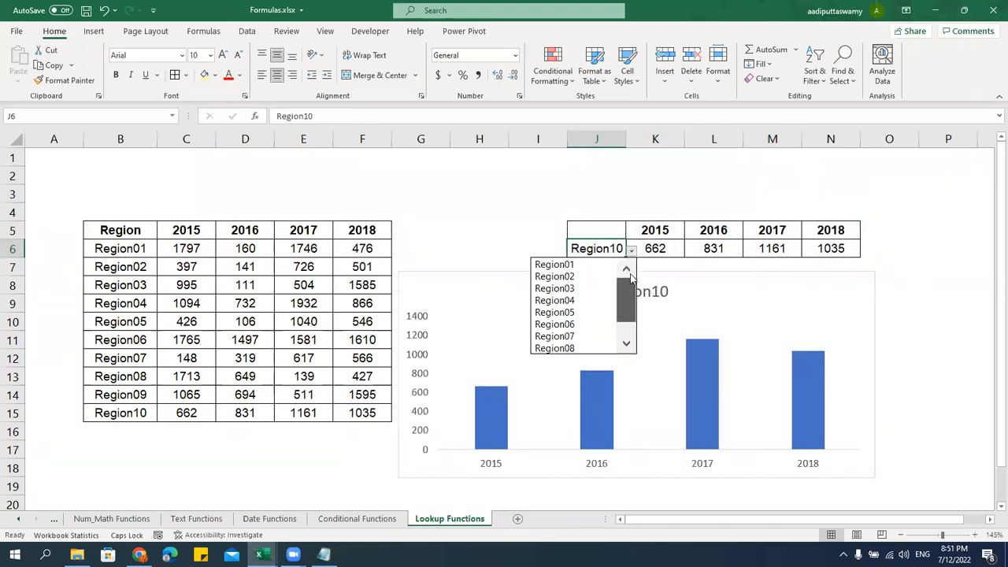
{"action": "left_click", "coordinate": [587, 265]}
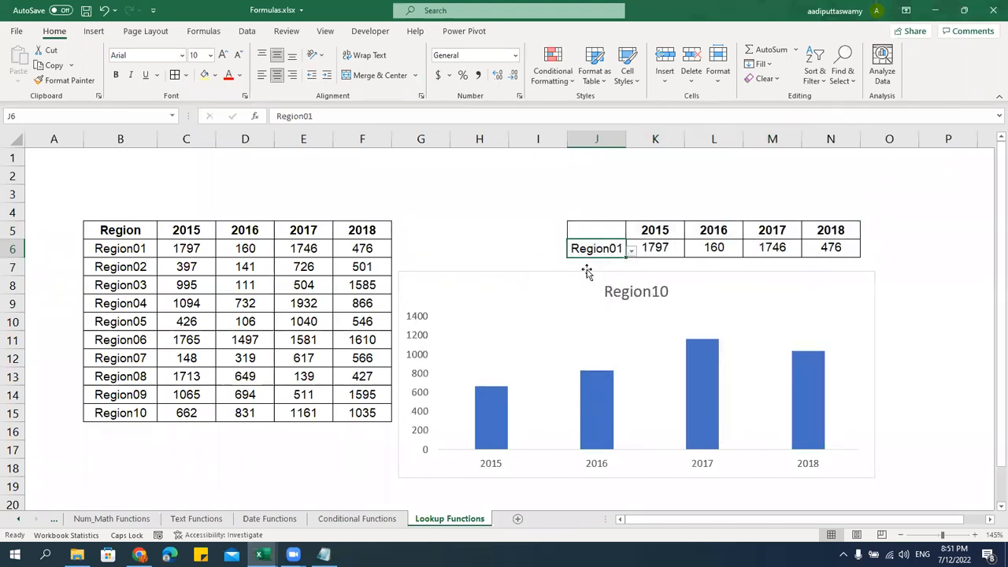
{"action": "left_click", "coordinate": [631, 249]}
{"action": "left_click", "coordinate": [584, 313]}
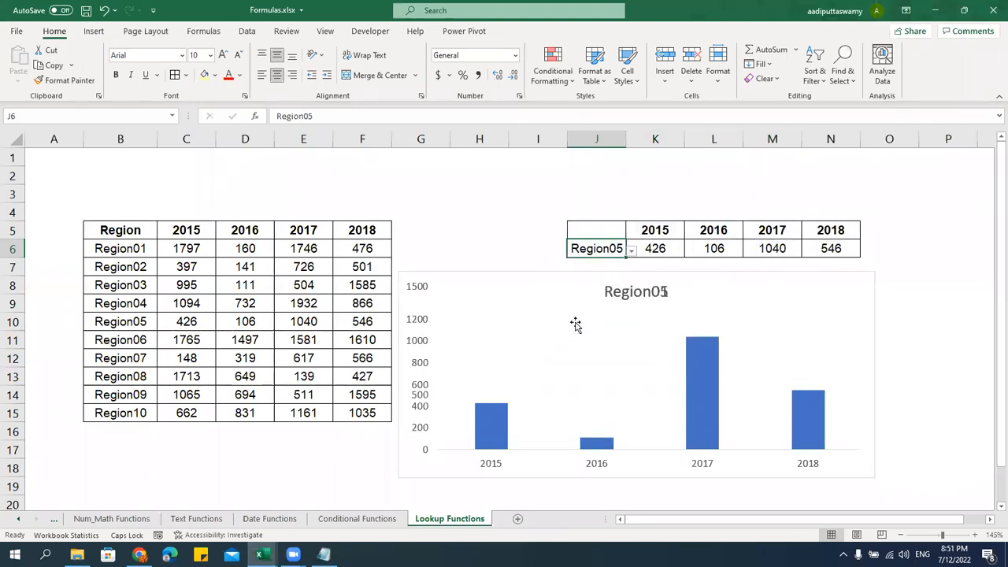
{"action": "left_click", "coordinate": [499, 216]}
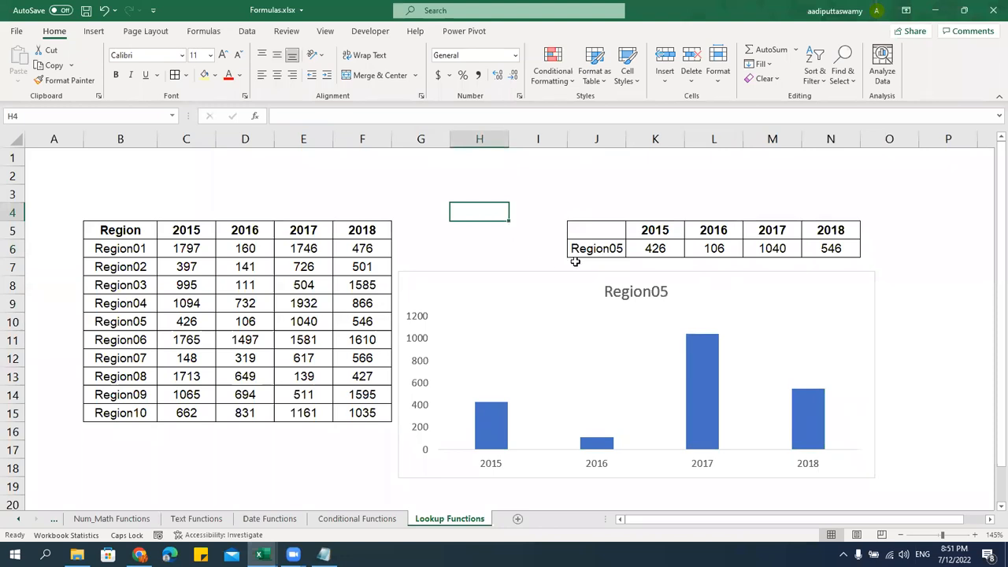
Trace Region05 in B6:B15 and its row 10 values against K6:N6 (426, 106, 1040, 546)
{"action": "left_click_drag", "start_coordinate": [132, 248], "coordinate": [132, 412]}
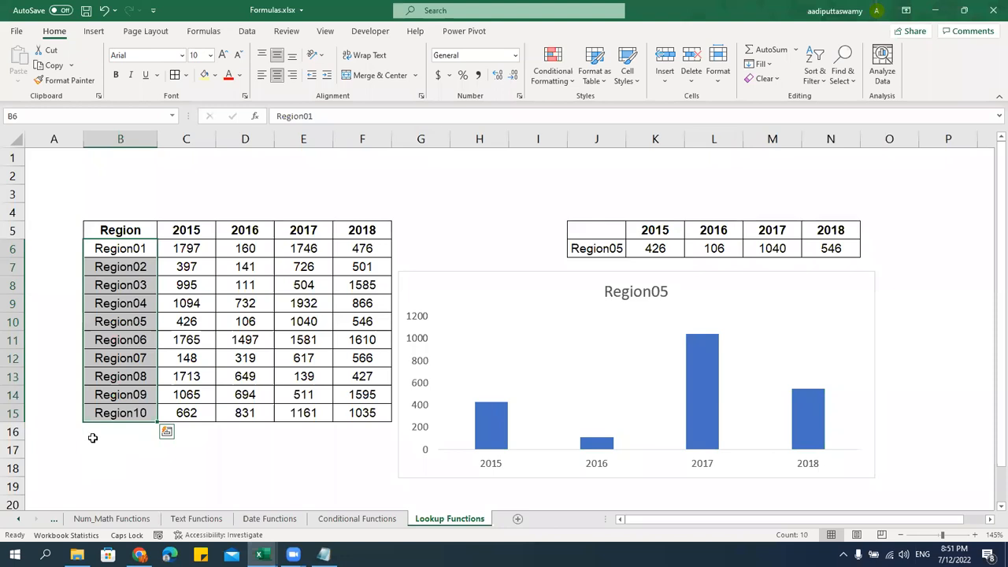
{"action": "left_click_drag", "start_coordinate": [141, 251], "coordinate": [140, 324]}
{"action": "left_click", "coordinate": [140, 325]}
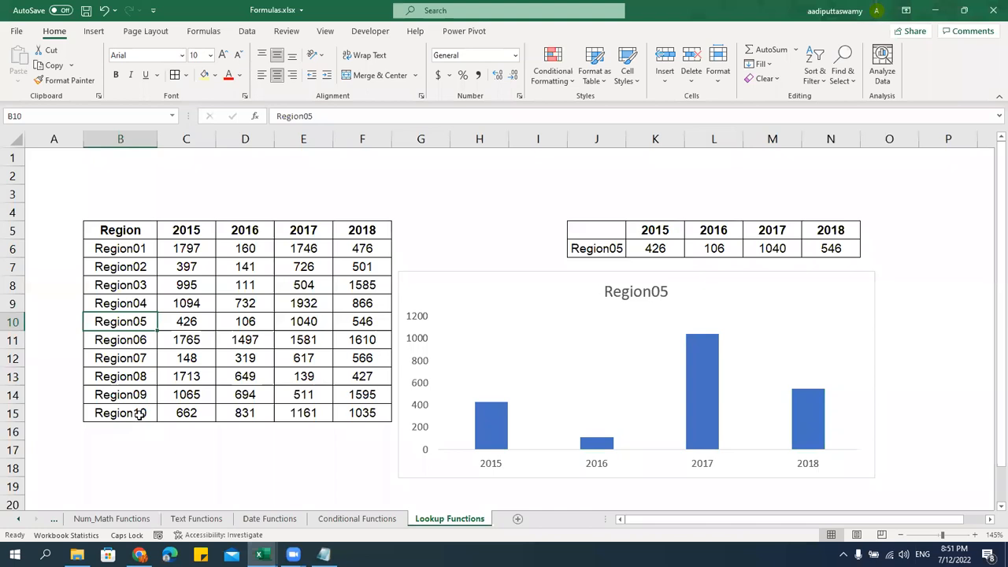
{"action": "left_click_drag", "start_coordinate": [174, 324], "coordinate": [399, 325]}
{"action": "left_click", "coordinate": [190, 322]}
{"action": "left_click", "coordinate": [239, 322]}
{"action": "left_click", "coordinate": [311, 322]}
{"action": "left_click", "coordinate": [366, 322]}
{"action": "left_click_drag", "start_coordinate": [648, 250], "coordinate": [854, 248]}
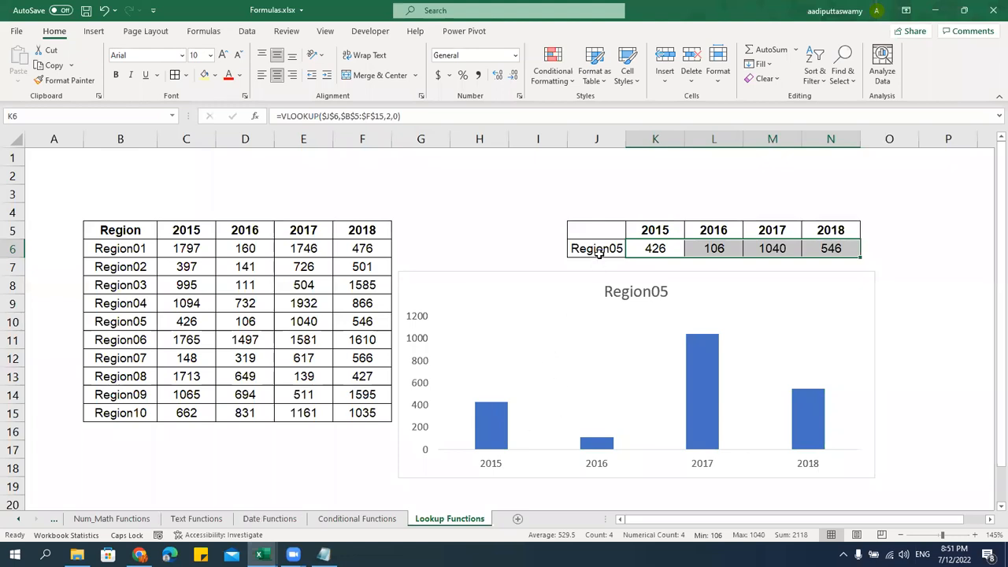
Title the first table 'Vertical Lookup' in J4 and copy J4:N6 to P4
{"action": "left_click", "coordinate": [602, 207]}
{"action": "type", "text": "vERTICAL Lookup"}
{"action": "key", "text": "Return"}
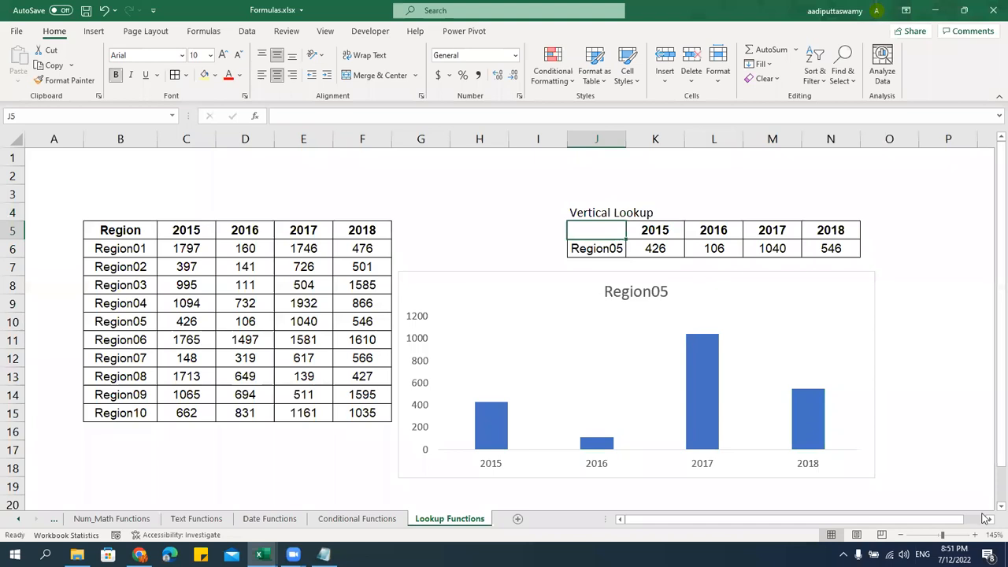
{"action": "scroll", "coordinate": [984, 517], "scroll_direction": "right", "scroll_amount": 4}
{"action": "left_click", "coordinate": [348, 214]}
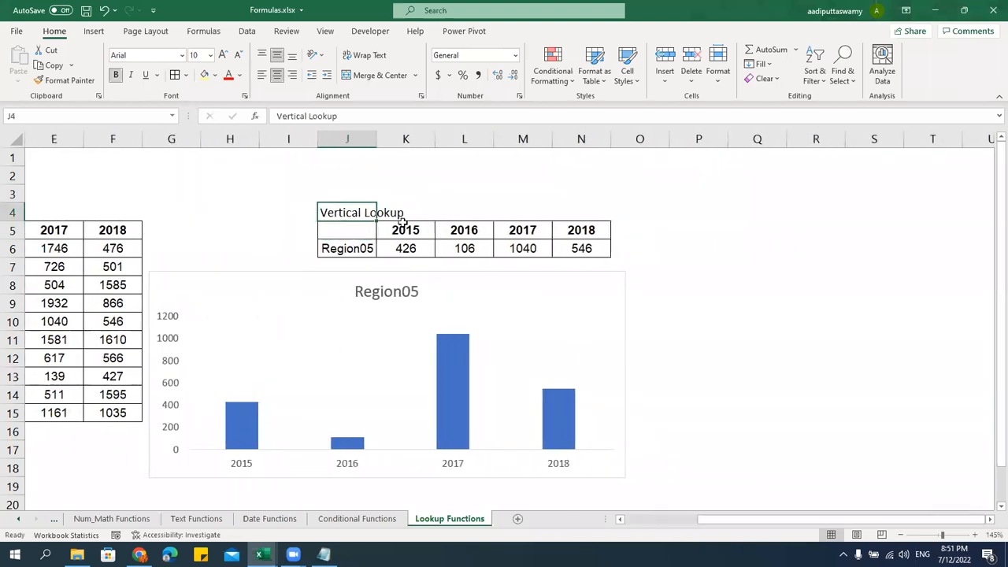
{"action": "left_click_drag", "start_coordinate": [401, 222], "coordinate": [602, 255]}
{"action": "key", "text": "ctrl+c"}
{"action": "left_click", "coordinate": [632, 231]}
{"action": "left_click", "coordinate": [630, 213]}
{"action": "key", "text": "Right"}
{"action": "key", "text": "ctrl+v"}
{"action": "key", "text": "Escape"}
Retitle the copy 'Horizontal Lookup' and clear its region cell P6
{"action": "left_click", "coordinate": [701, 208]}
{"action": "type", "text": "Ho"}
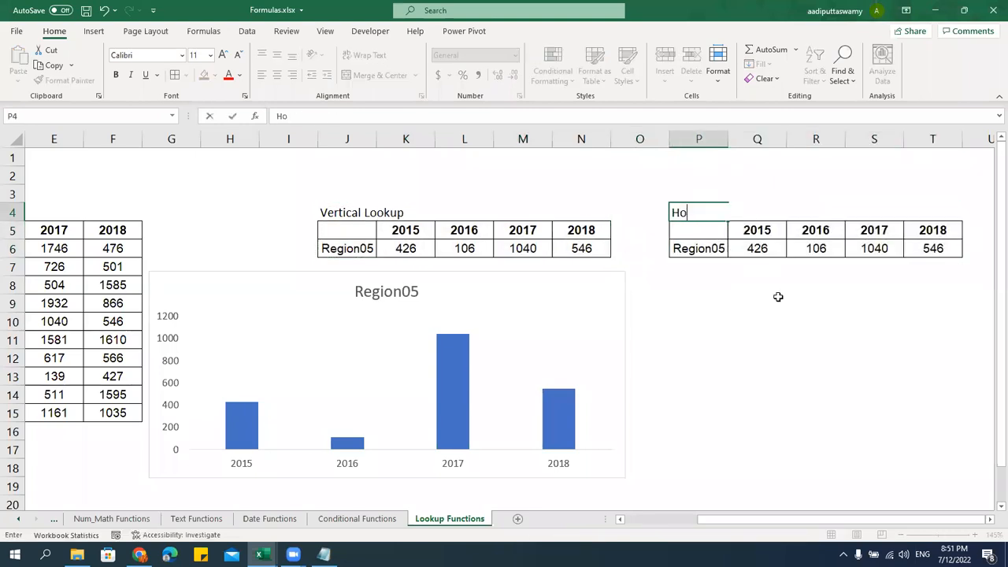
{"action": "type", "text": "rizontal Lookup"}
{"action": "key", "text": "Return"}
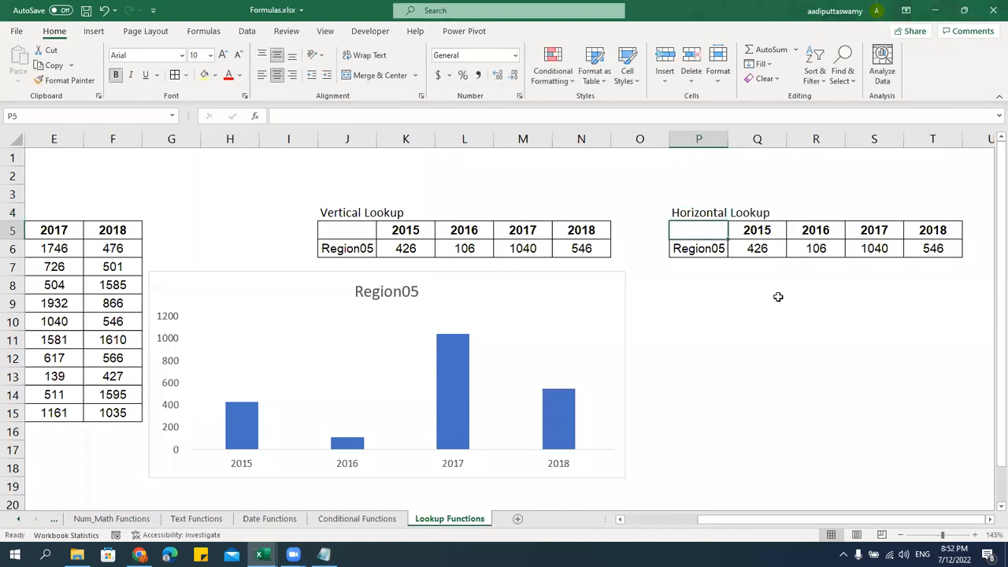
{"action": "left_click_drag", "start_coordinate": [757, 519], "coordinate": [630, 516]}
{"action": "left_click_drag", "start_coordinate": [119, 230], "coordinate": [441, 234]}
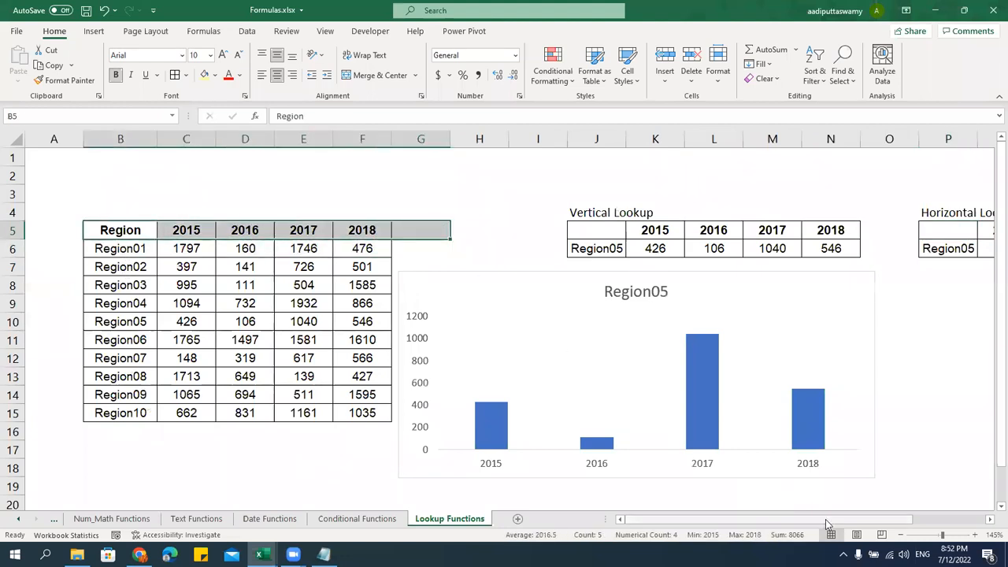
{"action": "scroll", "coordinate": [824, 505], "scroll_direction": "right", "scroll_amount": 2}
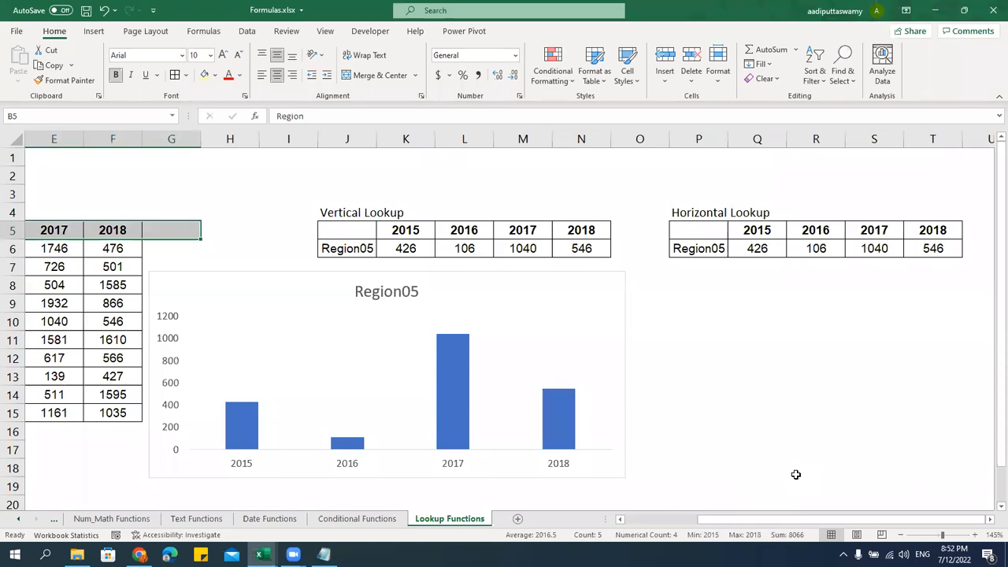
{"action": "left_click", "coordinate": [716, 247]}
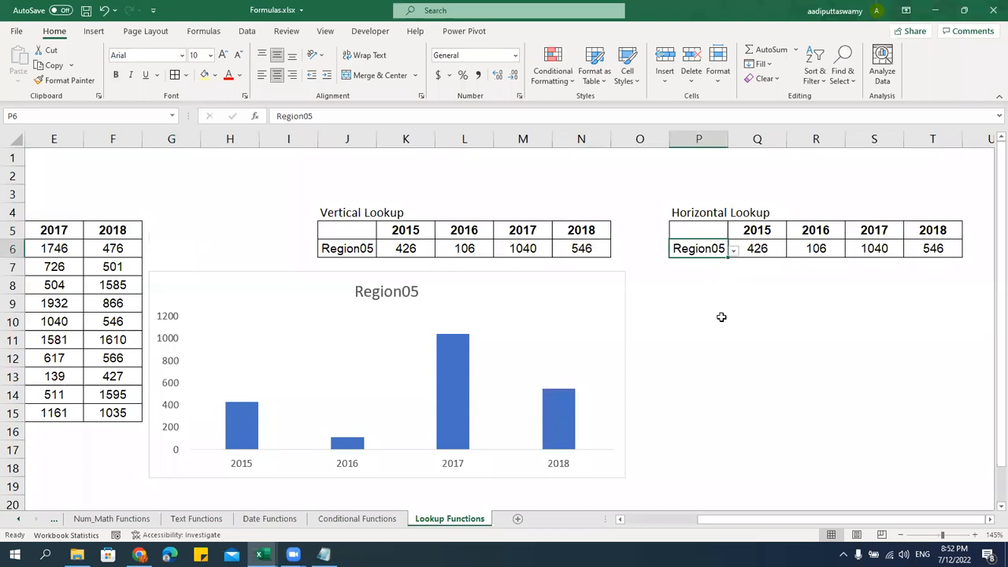
{"action": "key", "text": "alt+h"}
{"action": "key", "text": "e"}
{"action": "key", "text": "a"}
{"action": "left_click", "coordinate": [720, 318]}
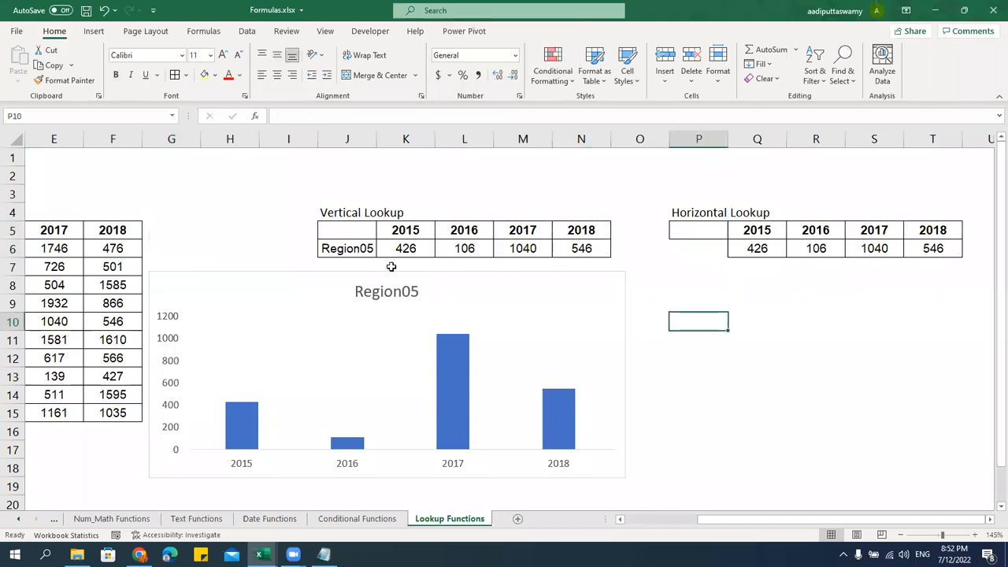
Enter 2015 as the lookup year in P6
{"action": "left_click", "coordinate": [748, 249]}
{"action": "key", "text": "ctrl+c"}
{"action": "left_click", "coordinate": [711, 248]}
{"action": "key", "text": "ctrl+v"}
{"action": "key", "text": "Escape"}
{"action": "type", "text": "2015"}
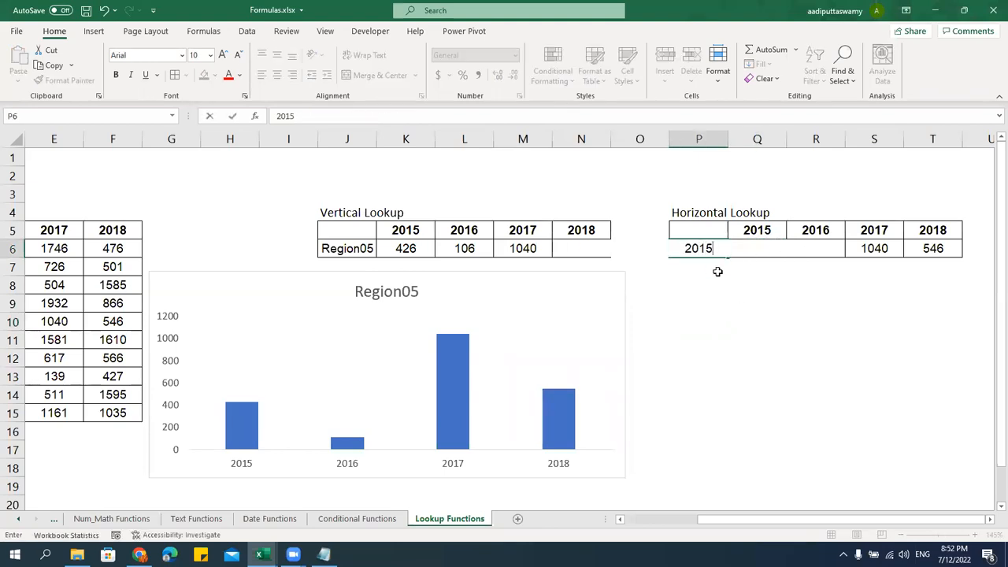
{"action": "key", "text": "Return"}
Add Region01 to Region04 as column headers in Q5:T5
{"action": "key", "text": "Up"}
{"action": "key", "text": "Right"}
{"action": "key", "text": "Up"}
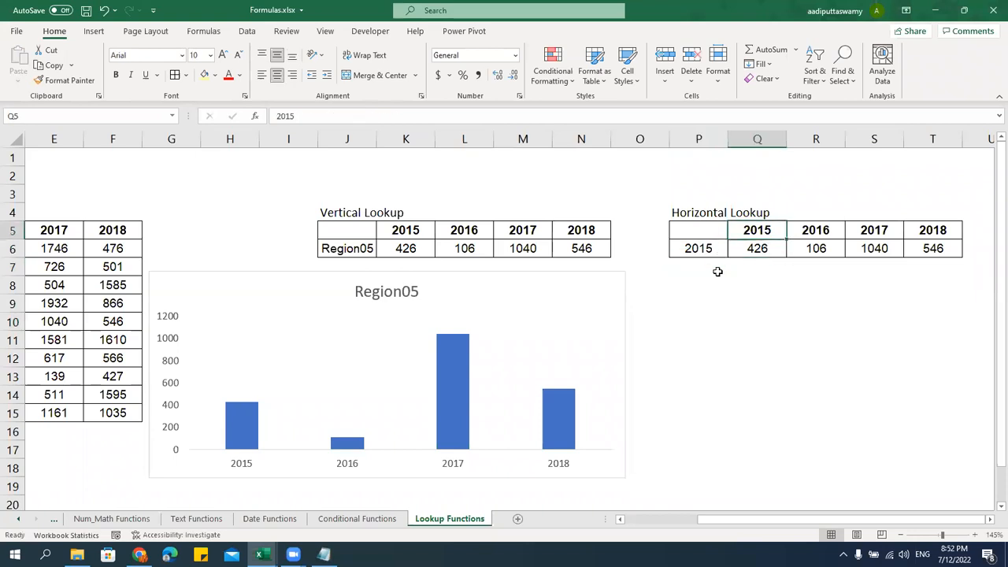
{"action": "type", "text": "Region01"}
{"action": "key", "text": "Return"}
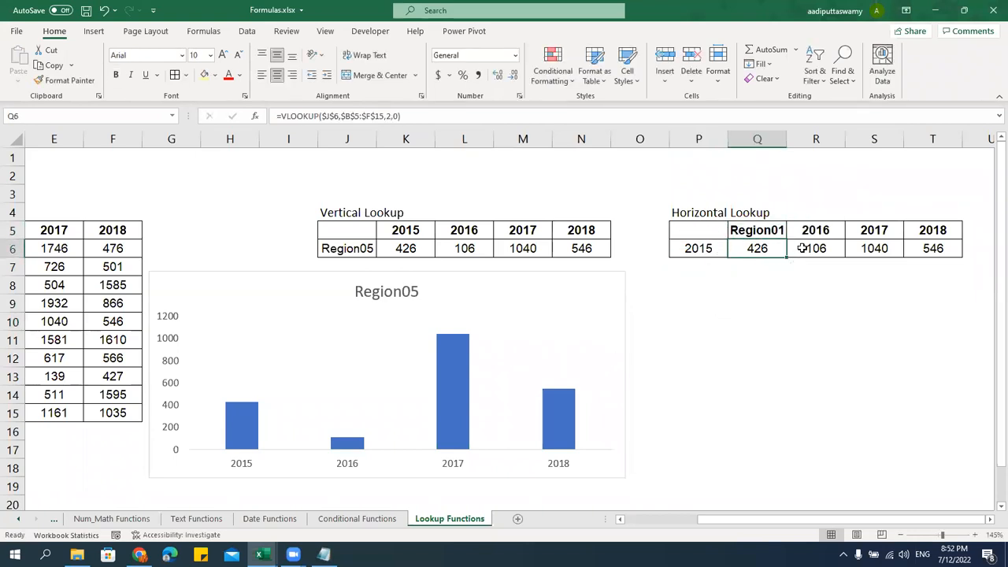
{"action": "left_click", "coordinate": [779, 230]}
{"action": "left_click_drag", "start_coordinate": [787, 237], "coordinate": [948, 239]}
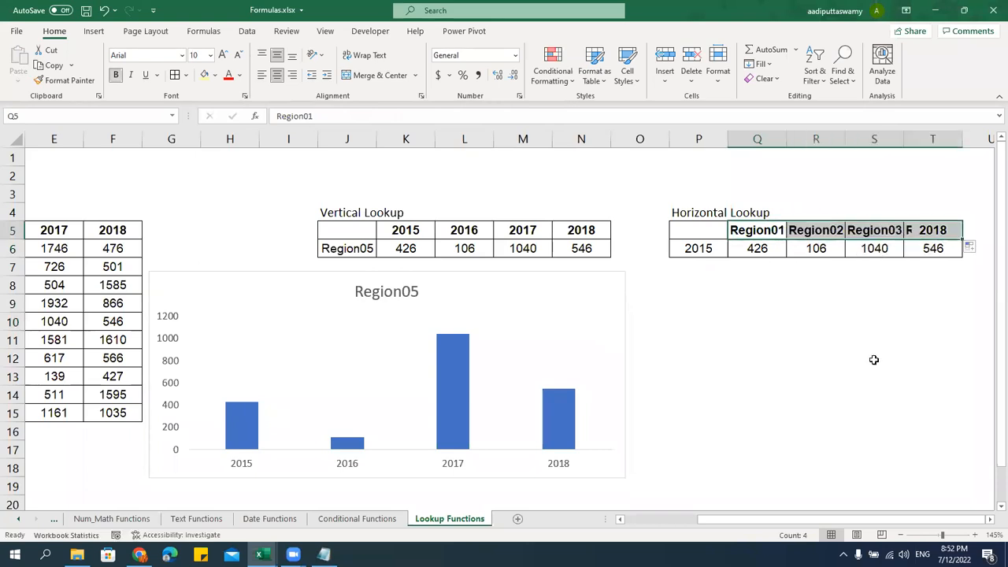
Clear the old values from Q6:T6 under the region headers
{"action": "left_click_drag", "start_coordinate": [760, 140], "coordinate": [973, 139]}
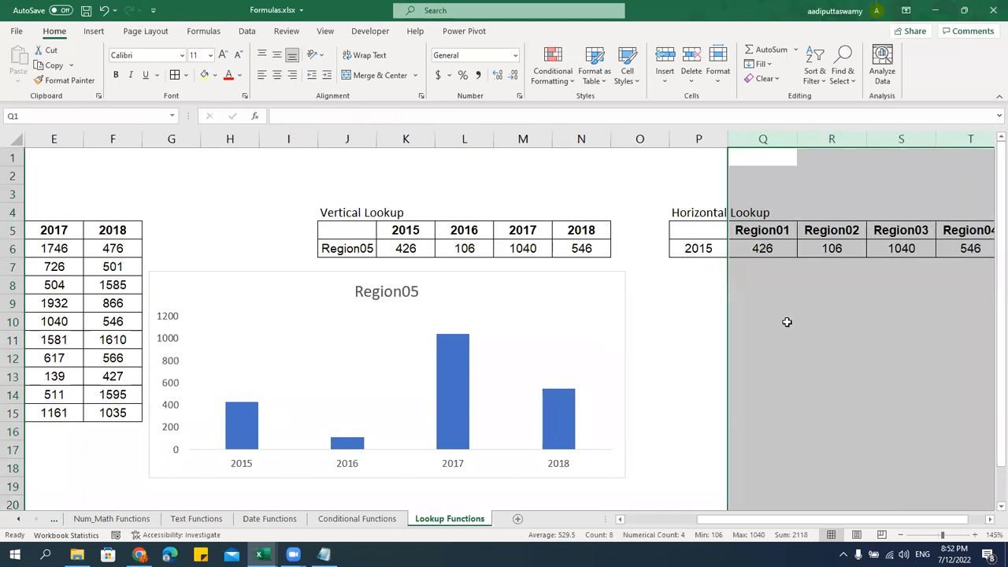
{"action": "left_click_drag", "start_coordinate": [772, 251], "coordinate": [890, 268]}
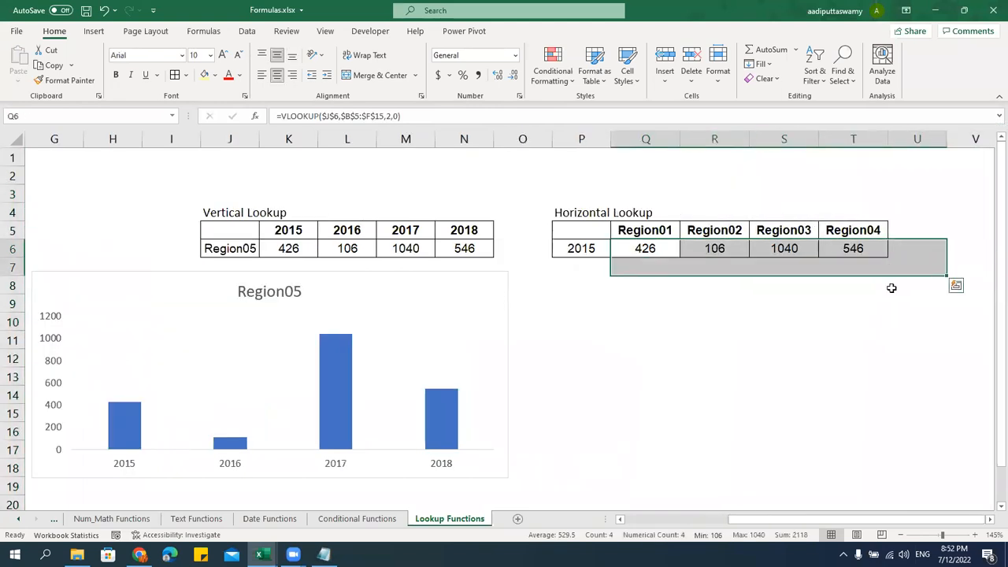
{"action": "key", "text": "Delete"}
{"action": "left_click", "coordinate": [646, 397]}
{"action": "left_click", "coordinate": [616, 256]}
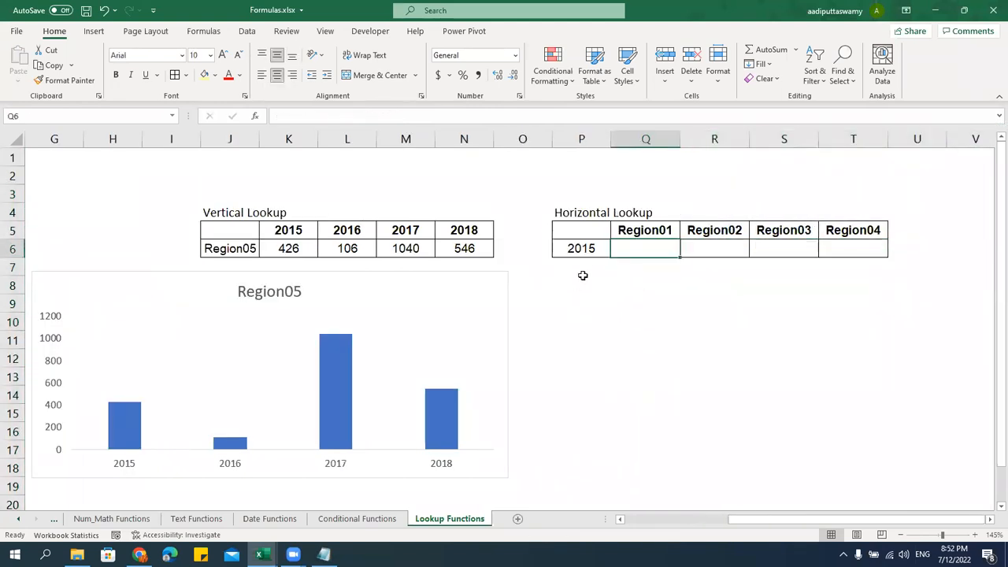
{"action": "left_click", "coordinate": [589, 256]}
Give P6 a List data validation sourced from the year headers =$C$5:$F$5
{"action": "left_click", "coordinate": [247, 31]}
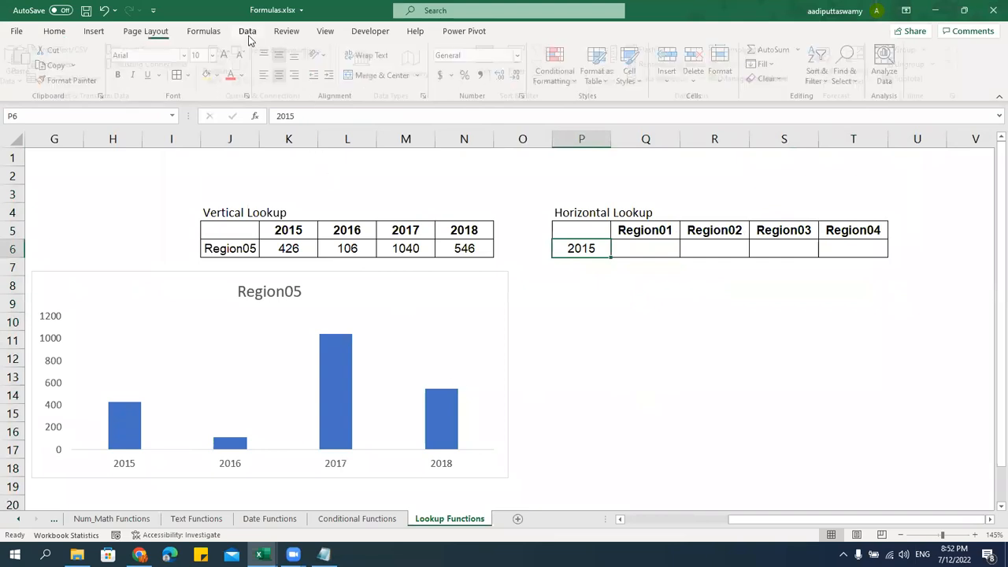
{"action": "left_click", "coordinate": [704, 78]}
{"action": "left_click", "coordinate": [688, 112]}
{"action": "left_click", "coordinate": [391, 283]}
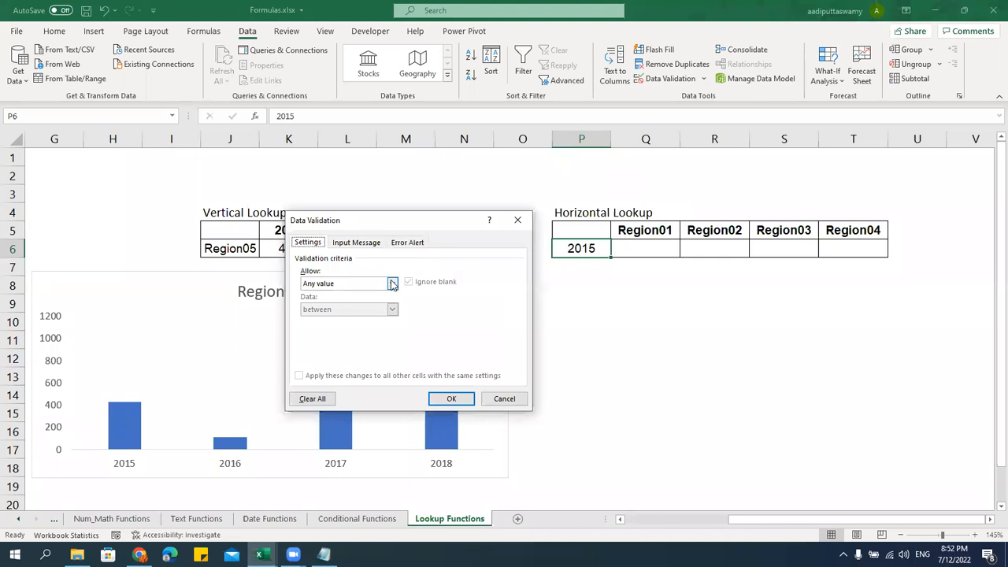
{"action": "left_click", "coordinate": [322, 319]}
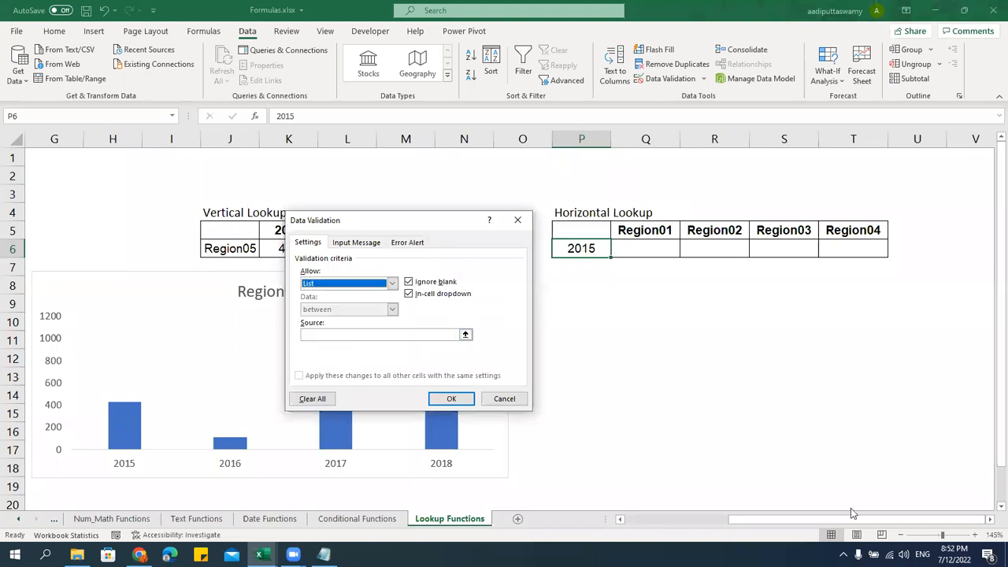
{"action": "left_click", "coordinate": [466, 334]}
{"action": "left_click_drag", "start_coordinate": [835, 521], "coordinate": [729, 520]}
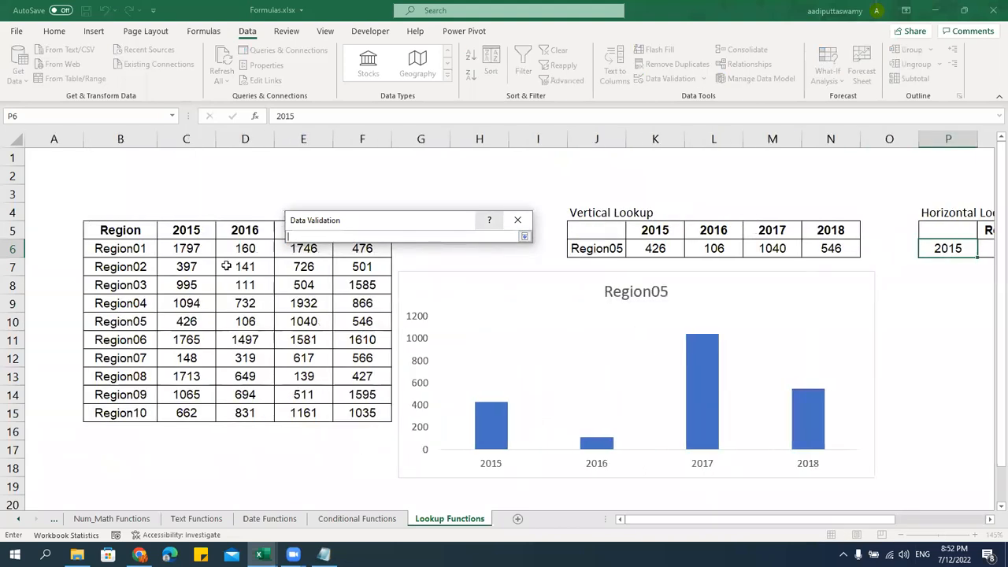
{"action": "left_click_drag", "start_coordinate": [327, 226], "coordinate": [329, 303]}
{"action": "left_click_drag", "start_coordinate": [197, 230], "coordinate": [391, 230]}
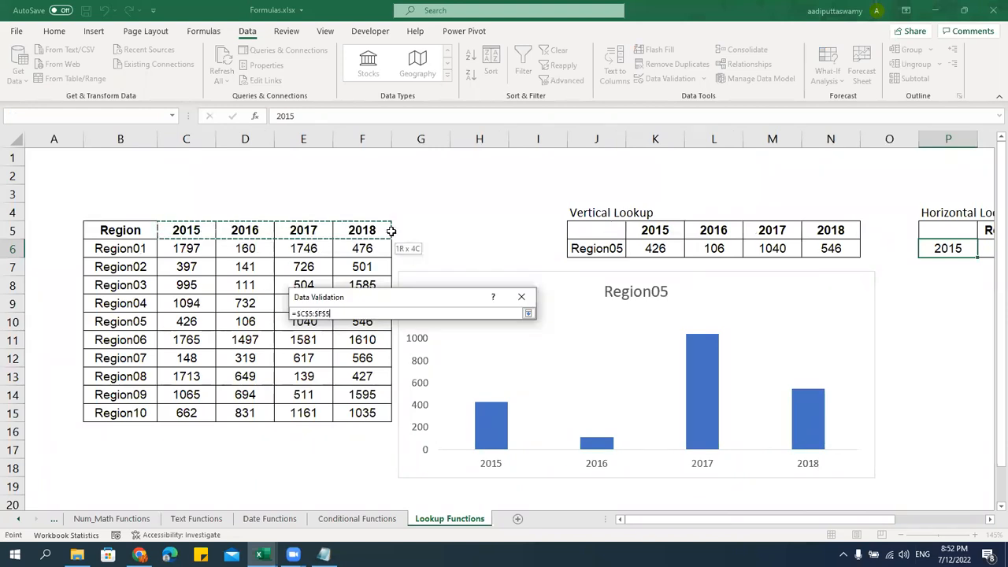
{"action": "left_click", "coordinate": [528, 313]}
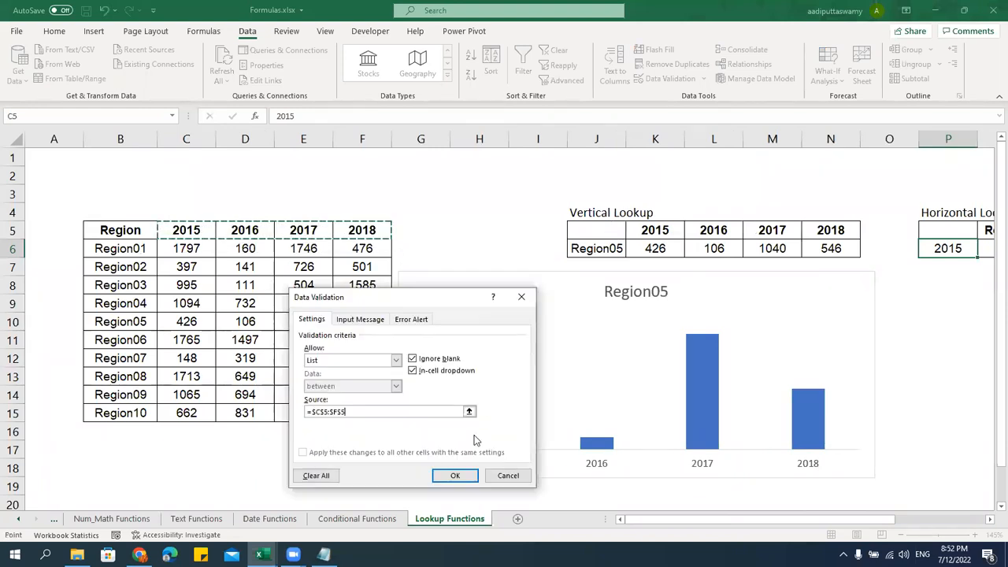
{"action": "left_click", "coordinate": [455, 476]}
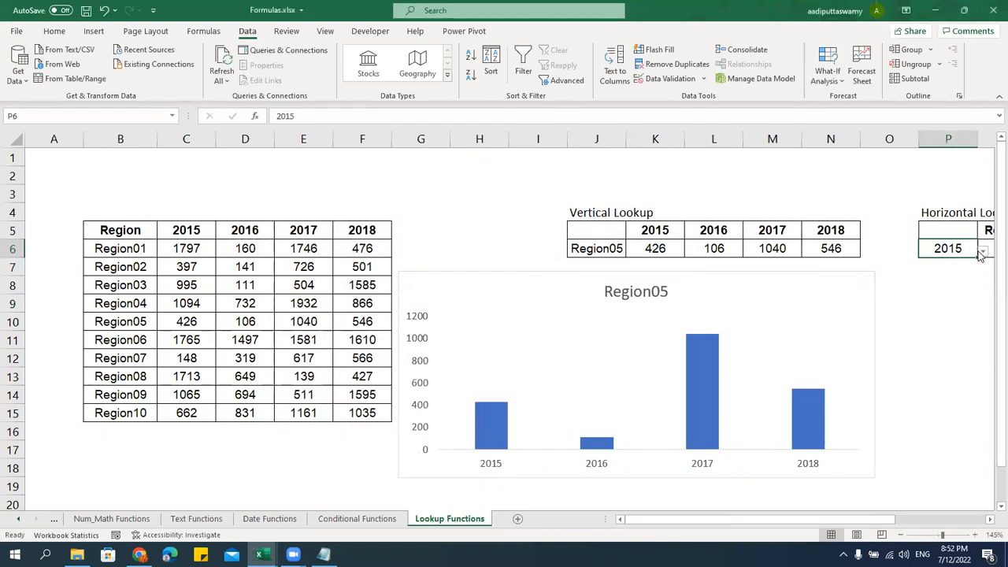
Choose 2016 from P6's year dropdown
{"action": "left_click", "coordinate": [981, 251]}
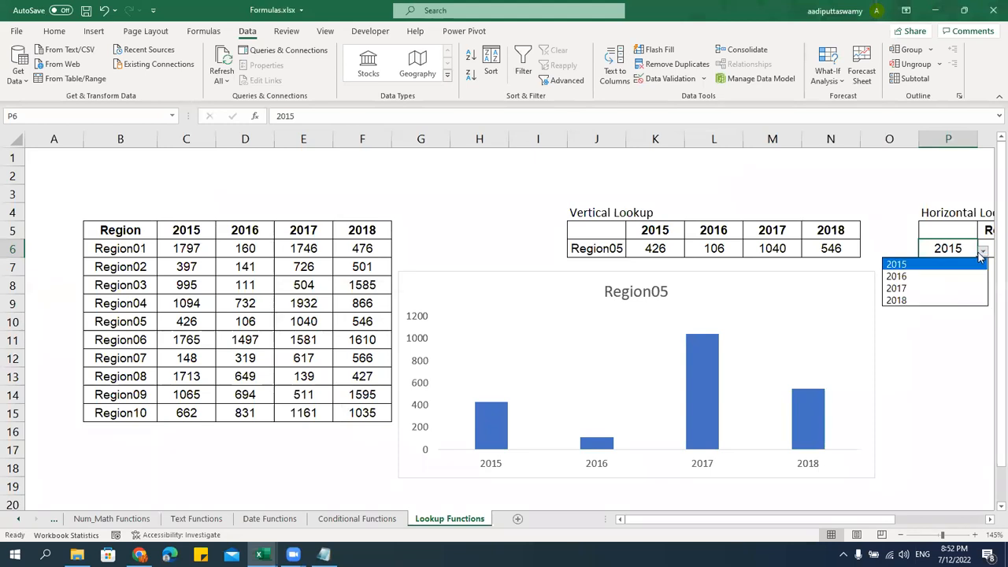
{"action": "left_click", "coordinate": [989, 524]}
{"action": "left_click", "coordinate": [989, 523]}
{"action": "left_click", "coordinate": [989, 524]}
{"action": "left_click", "coordinate": [791, 251]}
{"action": "left_click", "coordinate": [757, 276]}
{"action": "left_click_drag", "start_coordinate": [824, 247], "coordinate": [862, 249]}
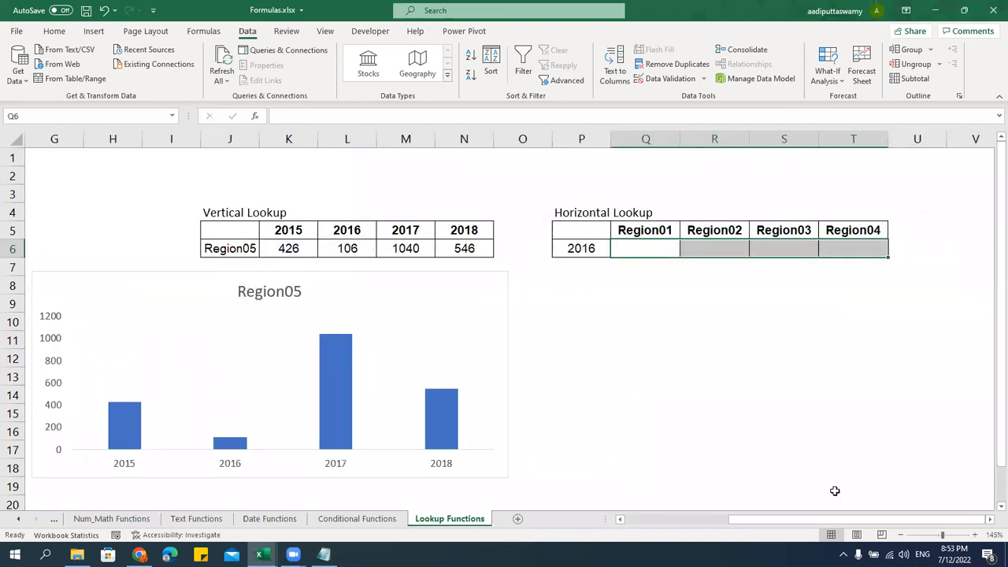
{"action": "left_click_drag", "start_coordinate": [866, 520], "coordinate": [961, 519]}
{"action": "left_click", "coordinate": [643, 249]}
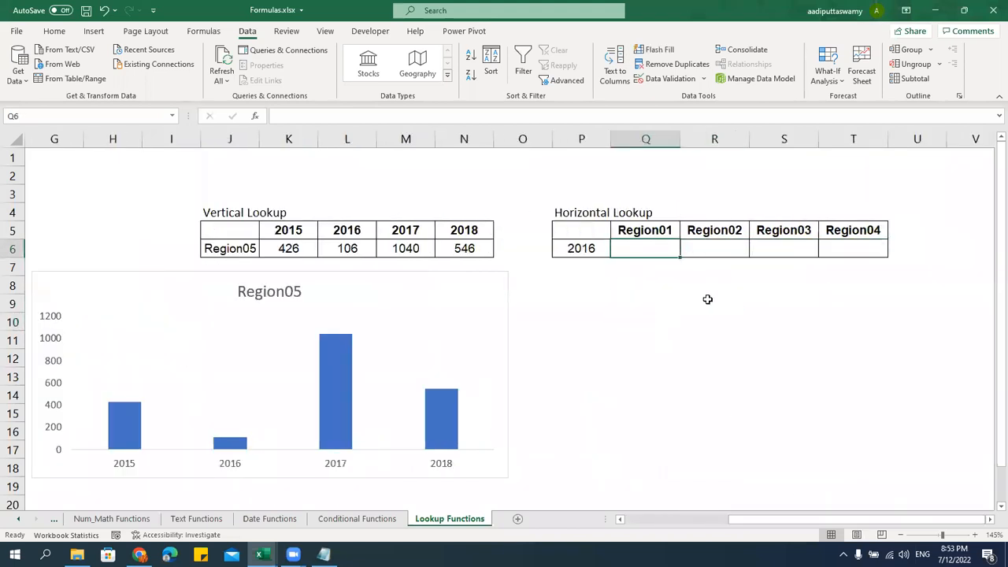
Start an HLOOKUP in Q6 using absolute year $P$6 and table $B$5:$F$15
{"action": "type", "text": "=Hlookup"}
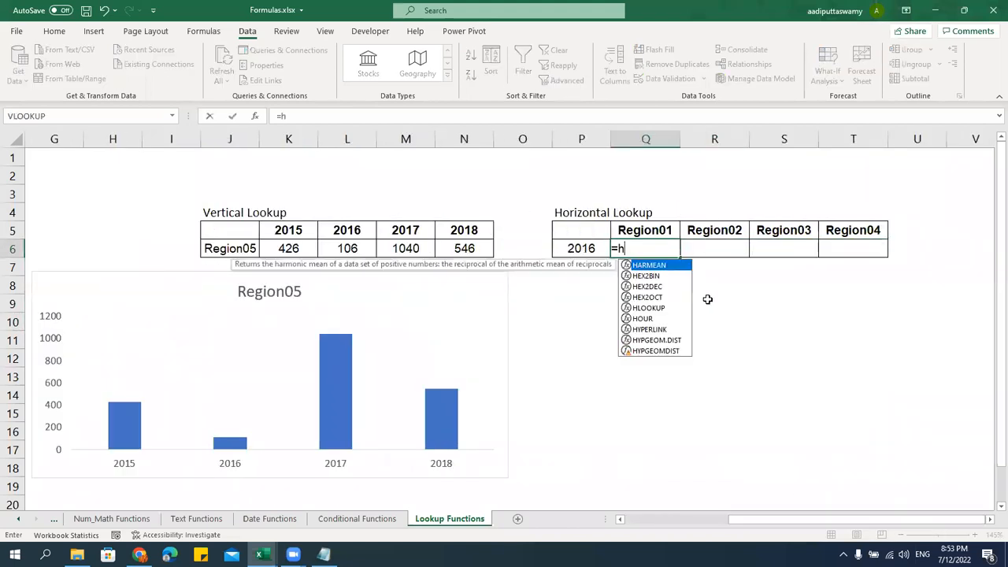
{"action": "key", "text": "Tab"}
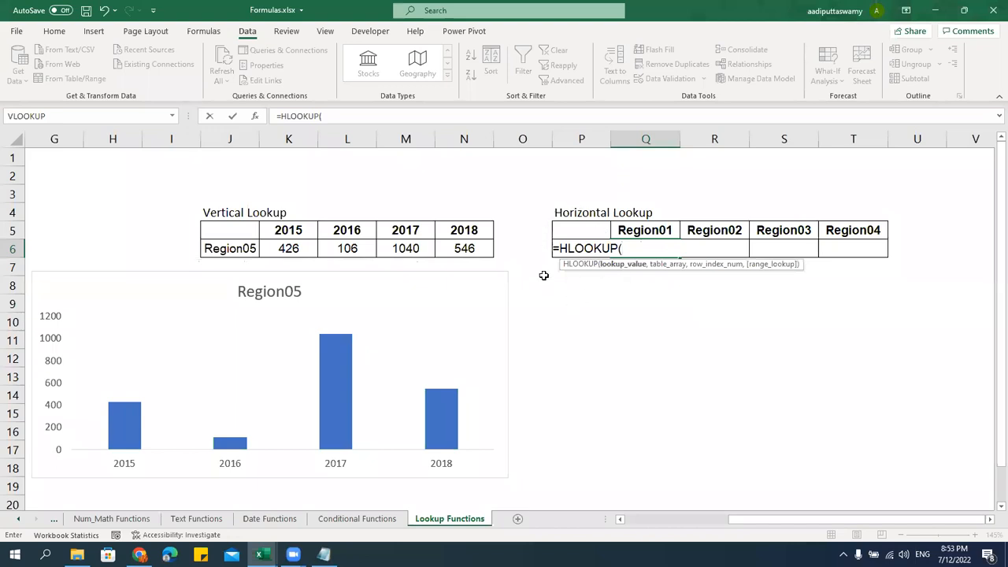
{"action": "left_click", "coordinate": [530, 246]}
{"action": "key", "text": "Right"}
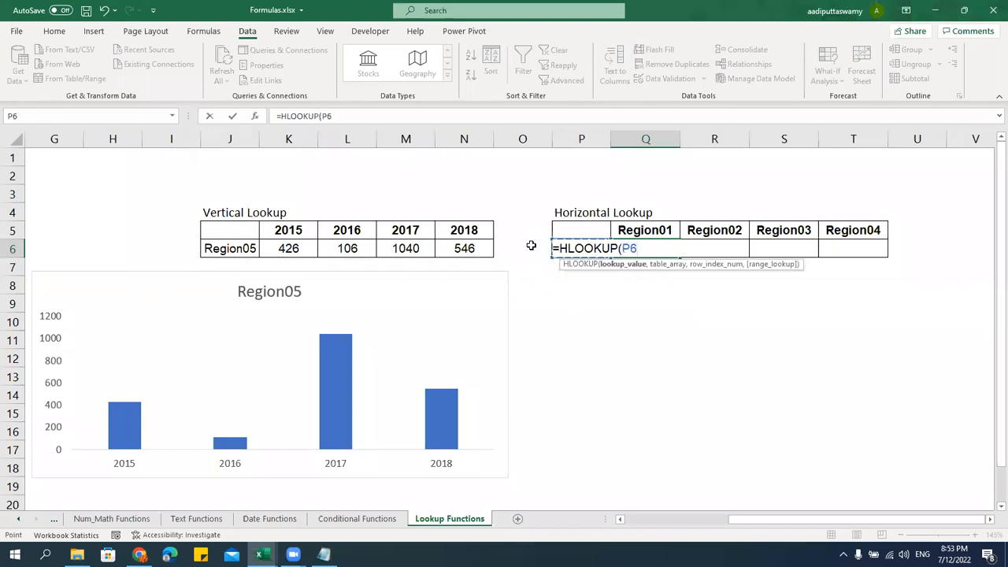
{"action": "key", "text": "F4"}
{"action": "left_click_drag", "start_coordinate": [785, 518], "coordinate": [679, 520]}
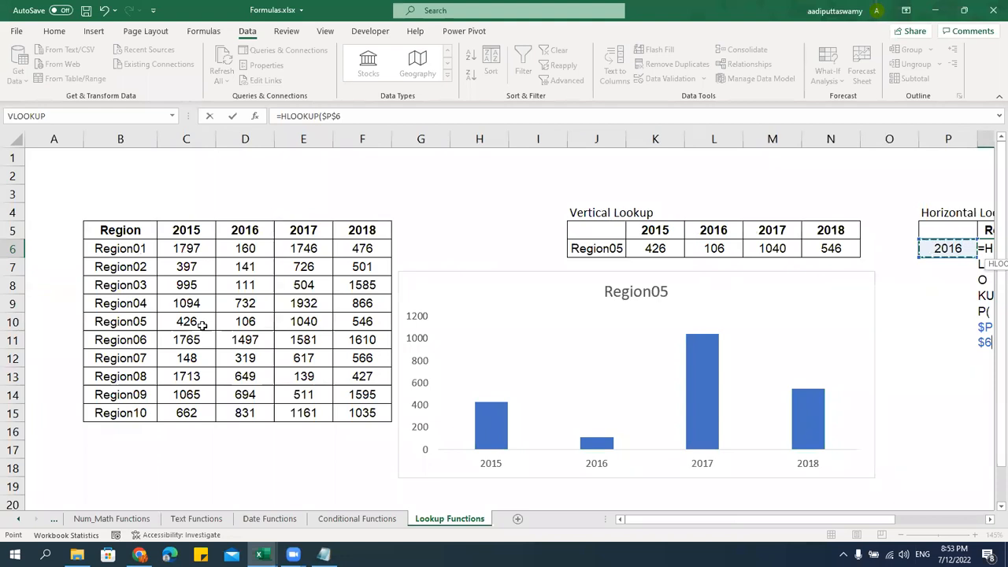
{"action": "left_click_drag", "start_coordinate": [128, 230], "coordinate": [349, 412]}
{"action": "key", "text": "F4"}
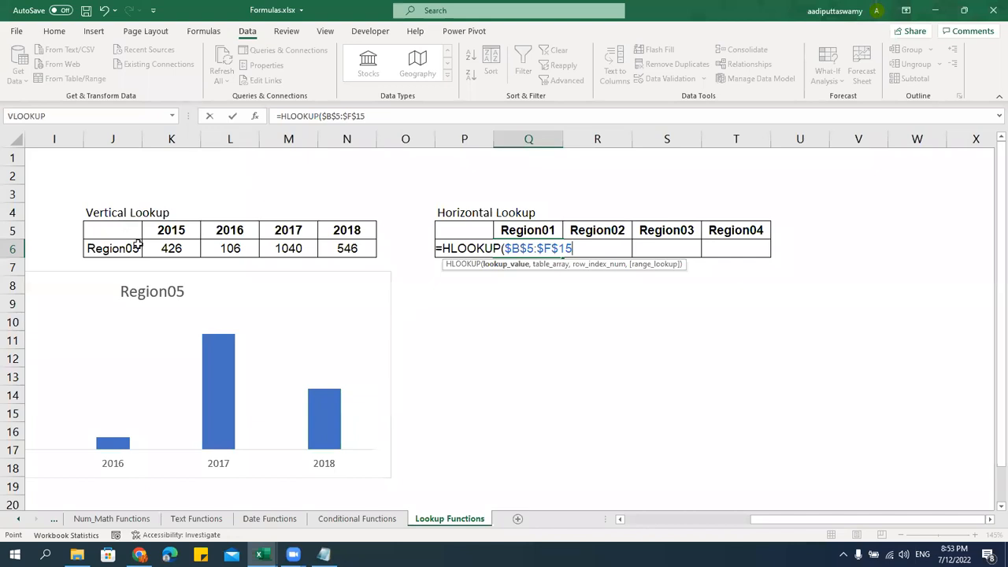
{"action": "left_click", "coordinate": [506, 251]}
{"action": "left_click", "coordinate": [414, 253]}
{"action": "key", "text": "Right"}
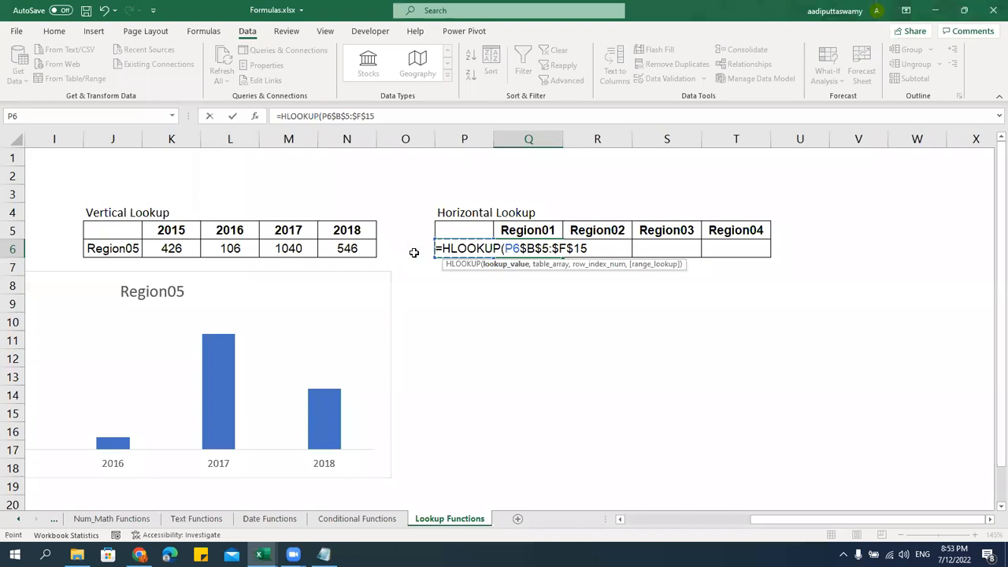
{"action": "key", "text": "F4"}
{"action": "type", "text": ","}
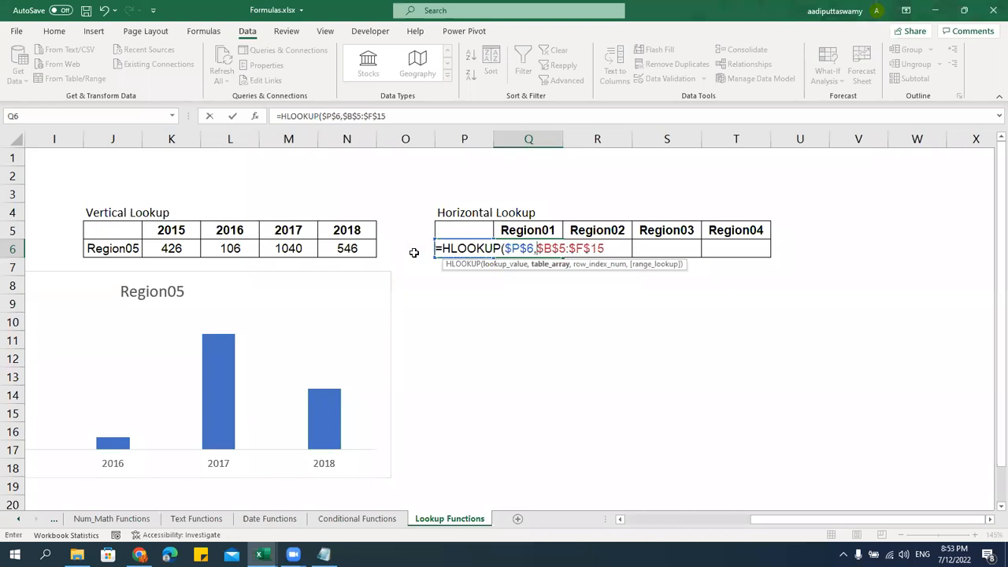
Finish it as =HLOOKUP($P$6,$B$5:$F$15,2,0) and fill it right across Q6:T6
{"action": "key", "text": "F2"}
{"action": "type", "text": ","}
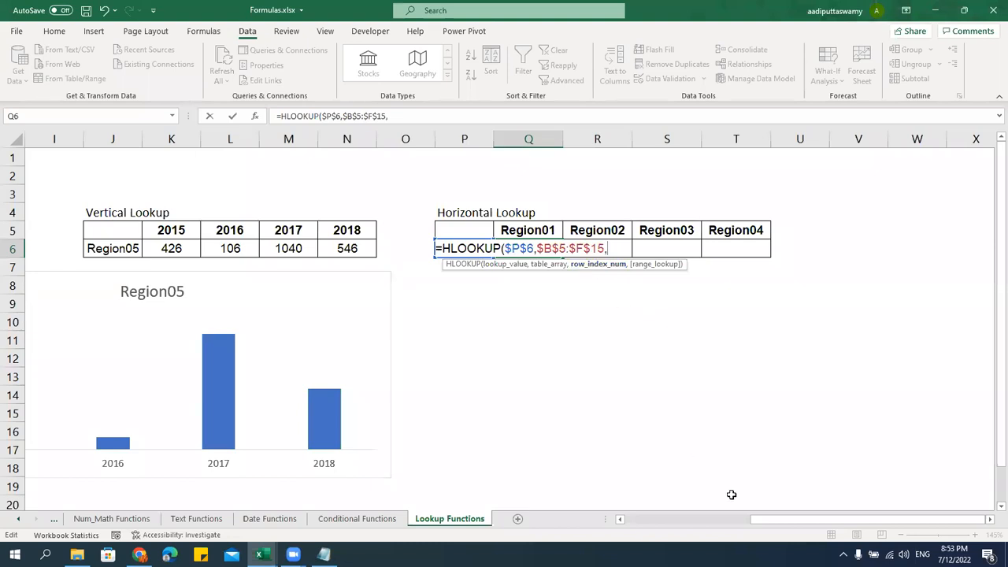
{"action": "left_click_drag", "start_coordinate": [840, 520], "coordinate": [699, 522]}
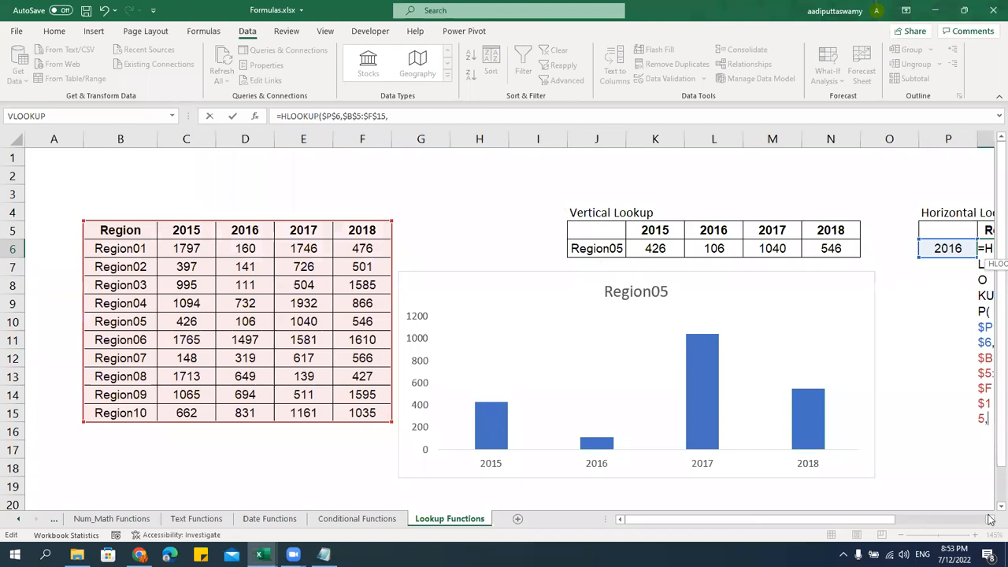
{"action": "scroll", "coordinate": [819, 310], "scroll_direction": "right", "scroll_amount": 2}
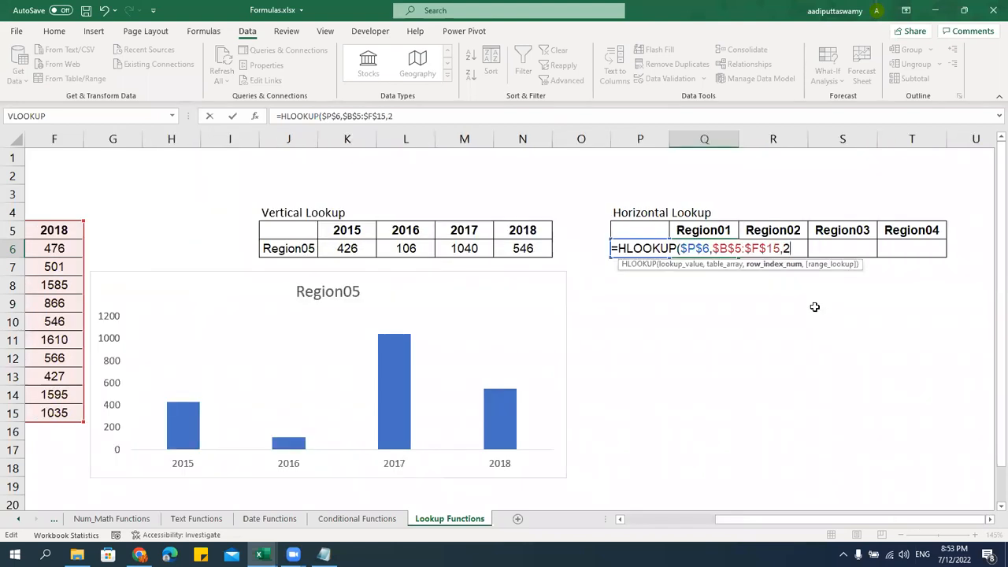
{"action": "type", "text": ",0)"}
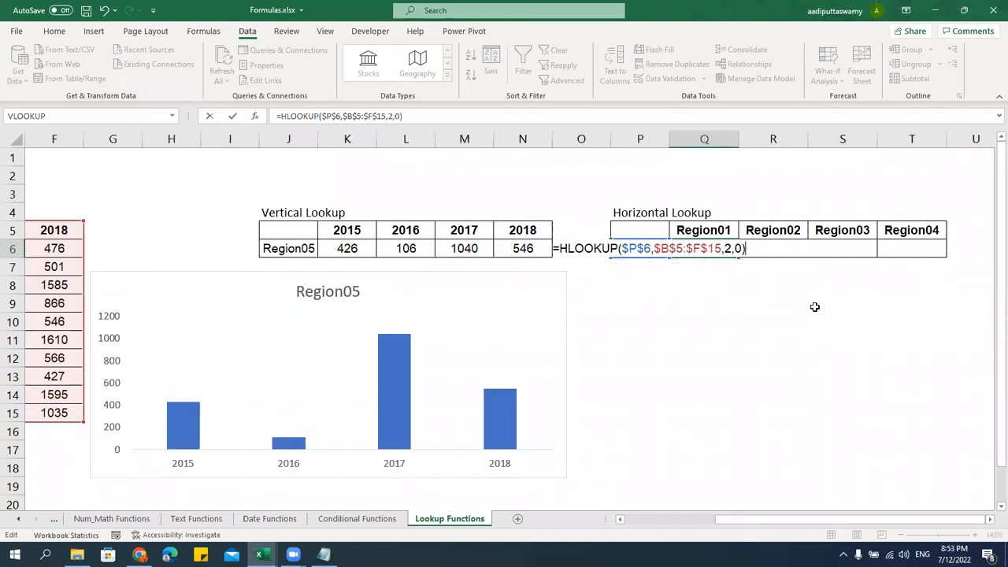
{"action": "key", "text": "ctrl+Return"}
{"action": "key", "text": "shift+Right"}
{"action": "key", "text": "shift+Right"}
{"action": "key", "text": "shift+Right"}
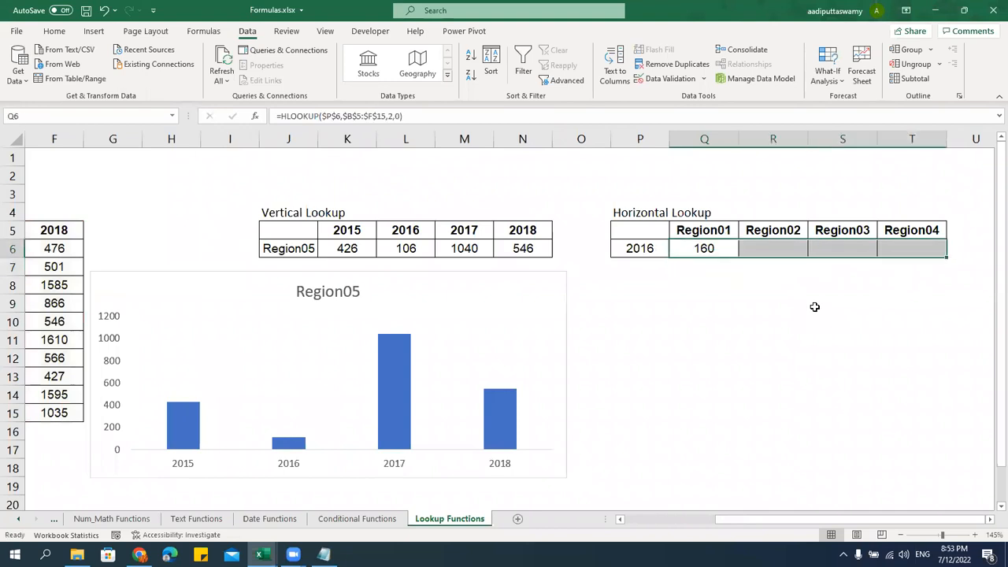
{"action": "key", "text": "ctrl+r"}
{"action": "left_click", "coordinate": [815, 306]}
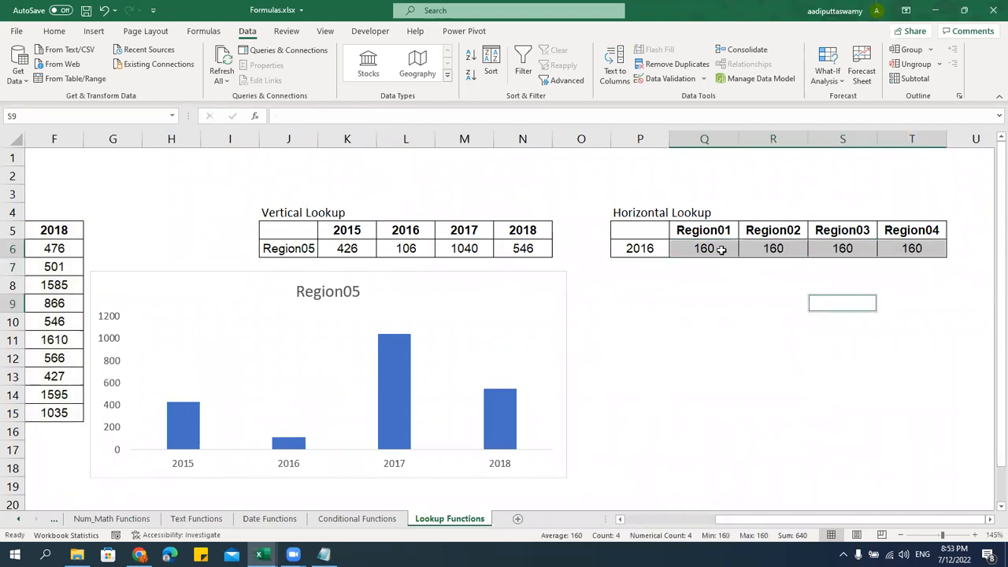
Change the row index to 3, 4 and 5 in R6, S6, T6, giving 141, 111 and 732
{"action": "double_click", "coordinate": [718, 248]}
{"action": "key", "text": "Escape"}
{"action": "double_click", "coordinate": [793, 245]}
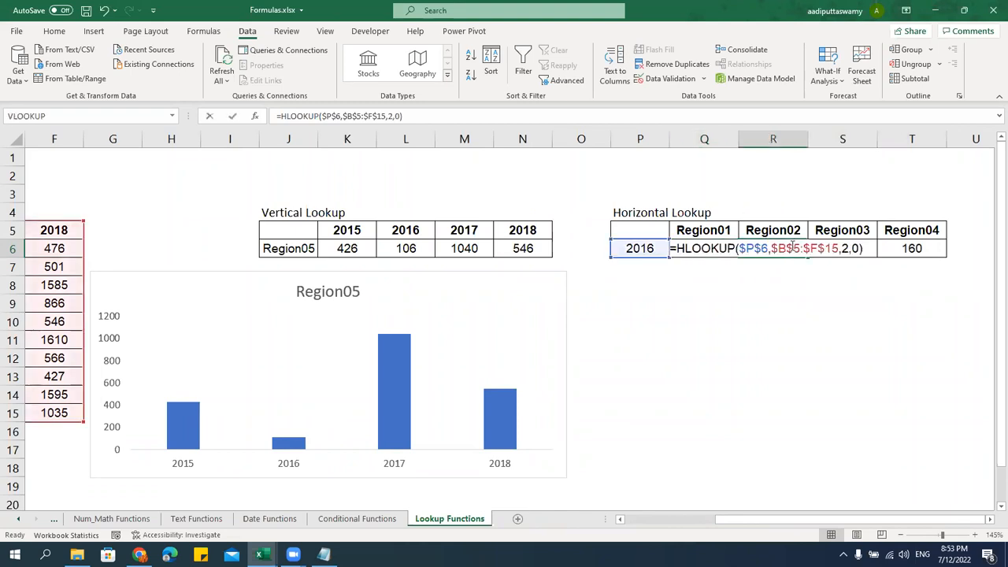
{"action": "double_click", "coordinate": [844, 248]}
{"action": "type", "text": "3"}
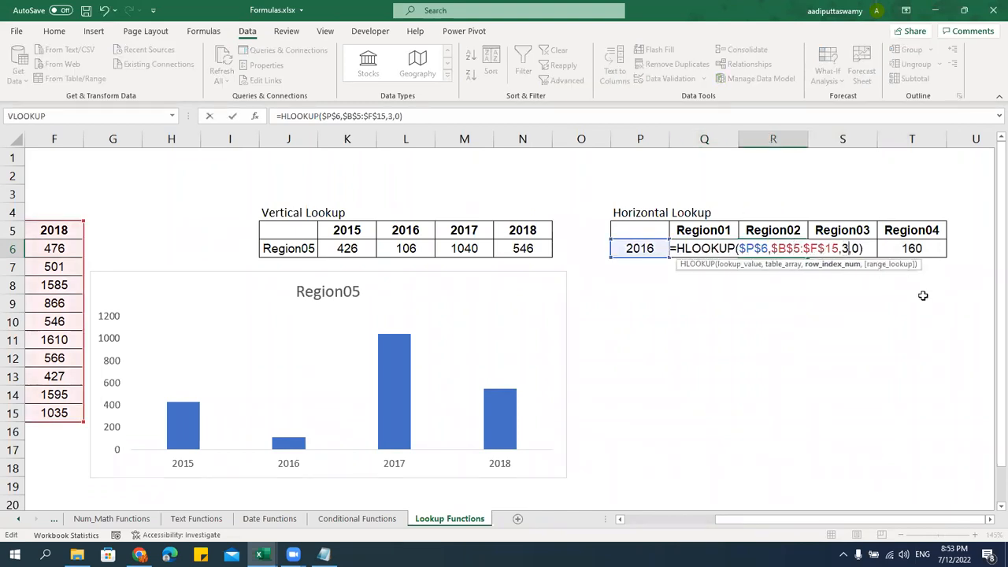
{"action": "key", "text": "Return"}
{"action": "key", "text": "Right"}
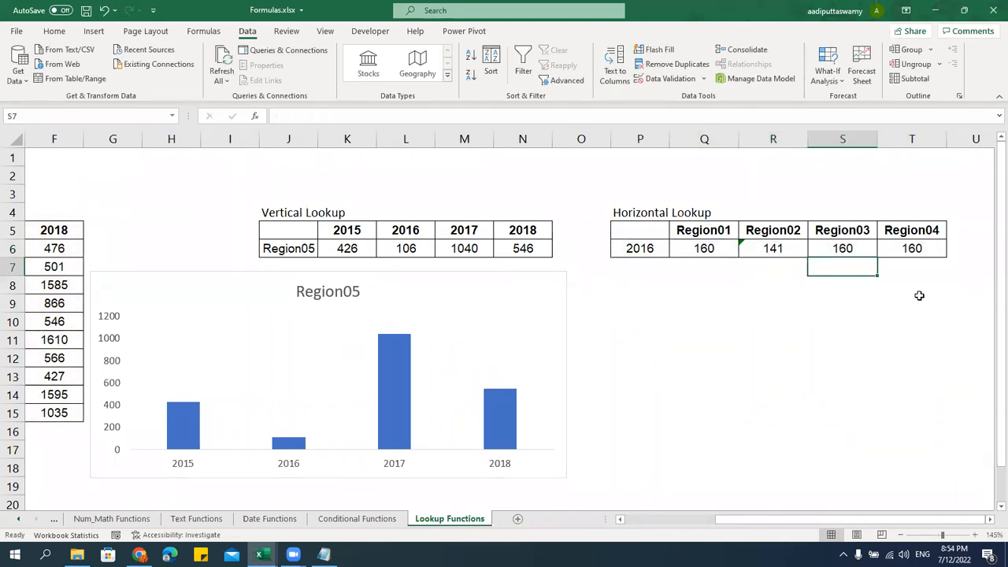
{"action": "key", "text": "Up"}
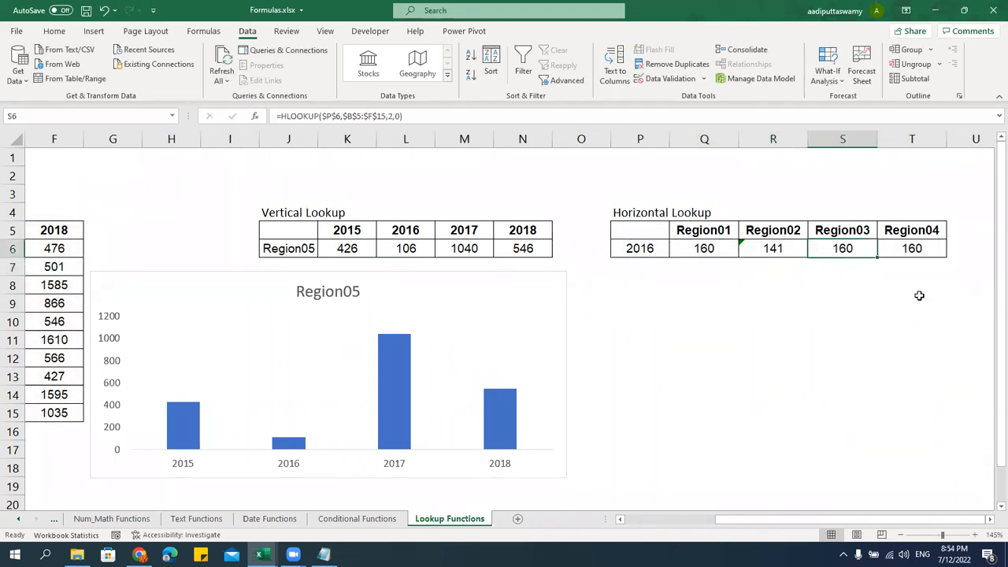
{"action": "double_click", "coordinate": [866, 247]}
{"action": "left_click", "coordinate": [914, 248]}
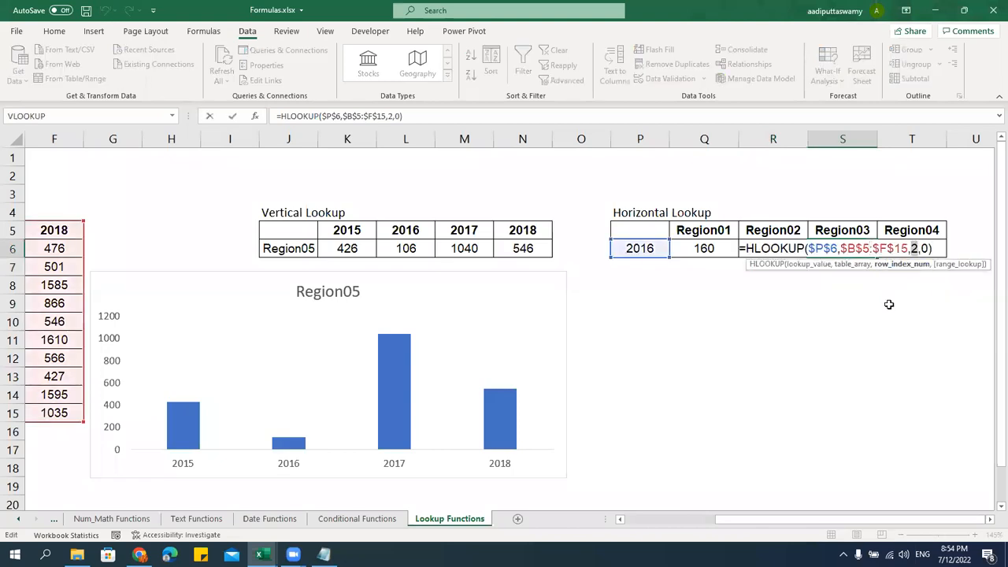
{"action": "type", "text": "4"}
{"action": "key", "text": "Return"}
{"action": "key", "text": "Right"}
{"action": "key", "text": "Up"}
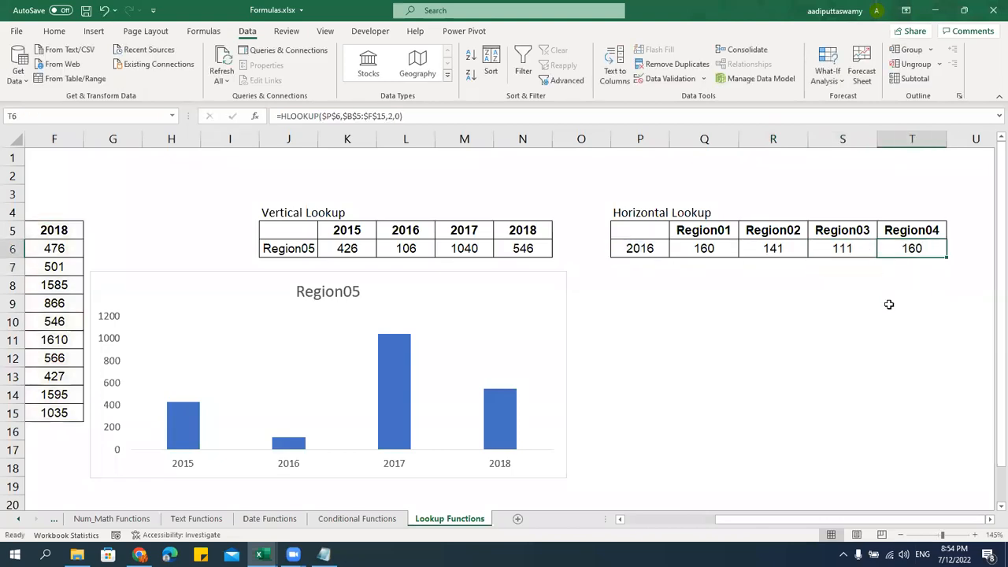
{"action": "double_click", "coordinate": [928, 248]}
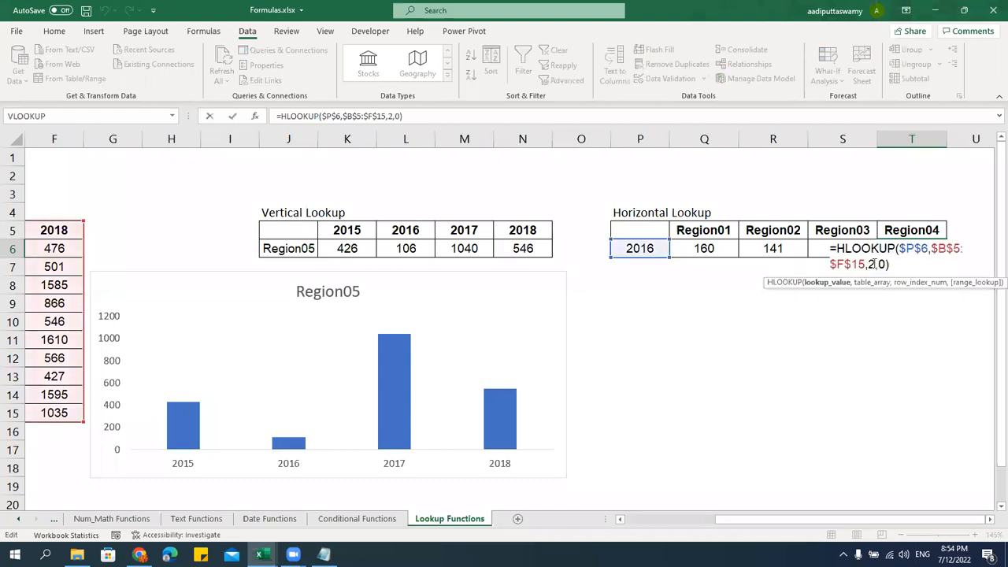
{"action": "double_click", "coordinate": [870, 264]}
{"action": "type", "text": "5"}
{"action": "key", "text": "Return"}
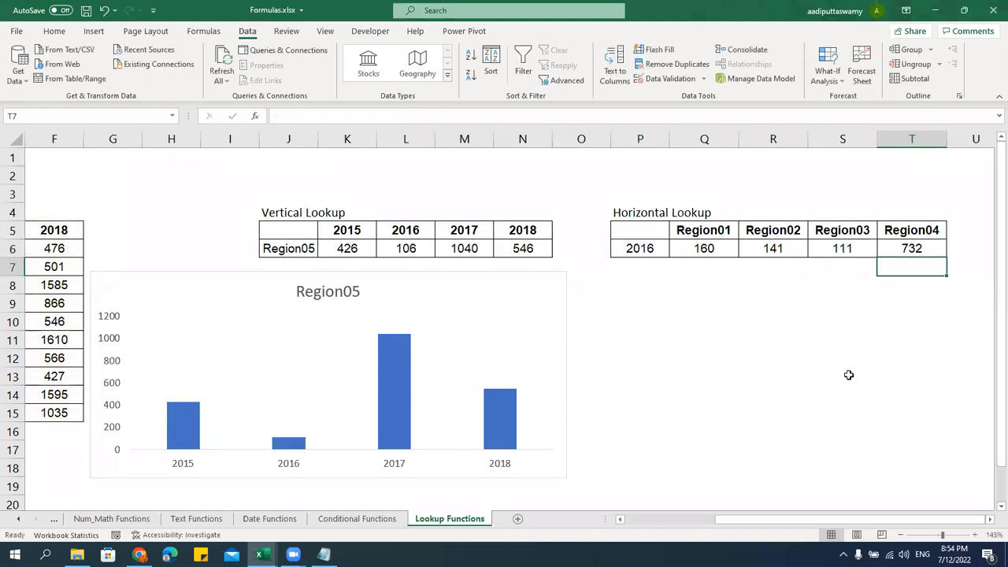
Switch the lookup year in P6 to 2015 and compare with the source 2015 values
{"action": "left_click", "coordinate": [654, 248]}
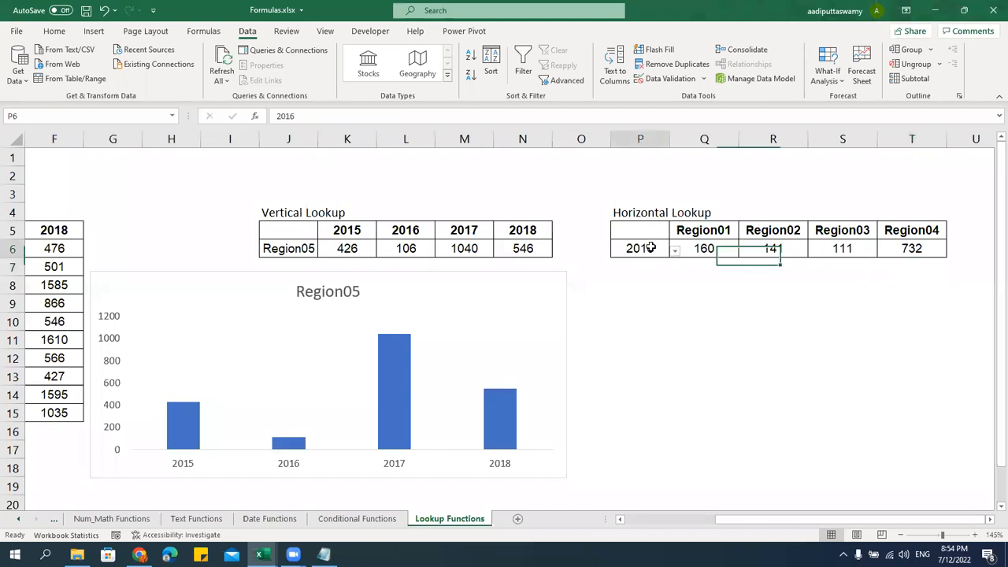
{"action": "left_click", "coordinate": [675, 251]}
{"action": "left_click", "coordinate": [650, 264]}
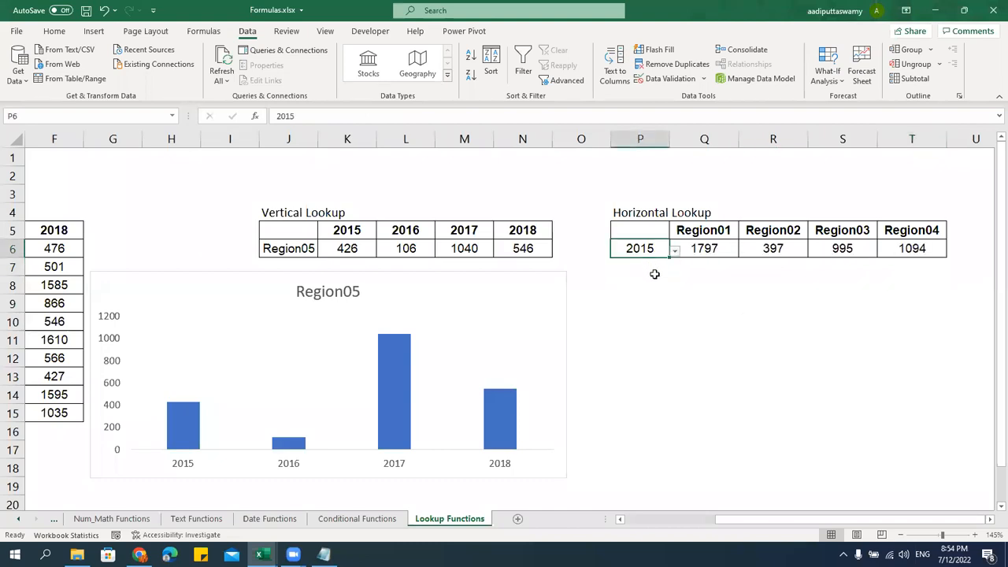
{"action": "scroll", "coordinate": [751, 484], "scroll_direction": "left", "scroll_amount": 3}
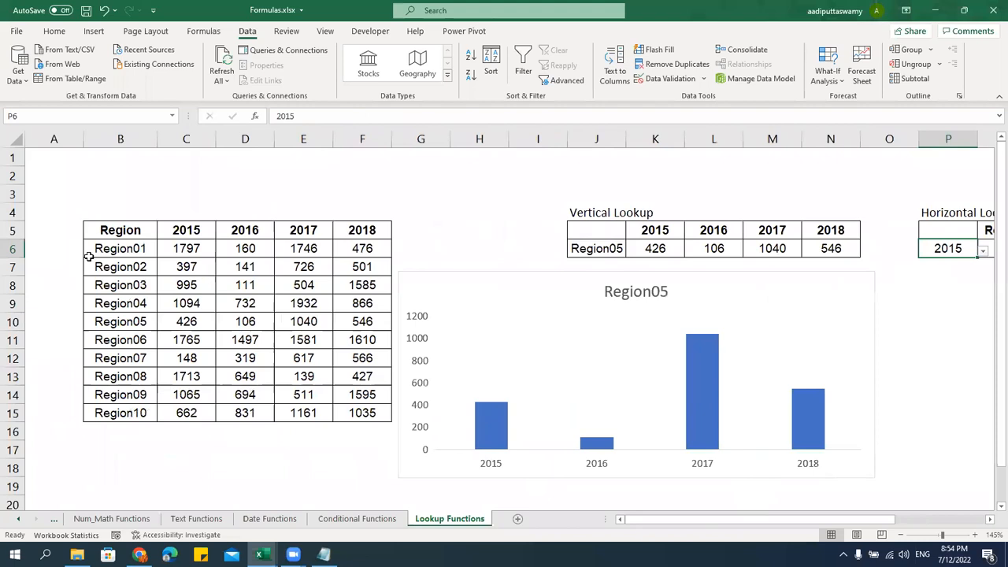
{"action": "left_click_drag", "start_coordinate": [190, 250], "coordinate": [191, 306]}
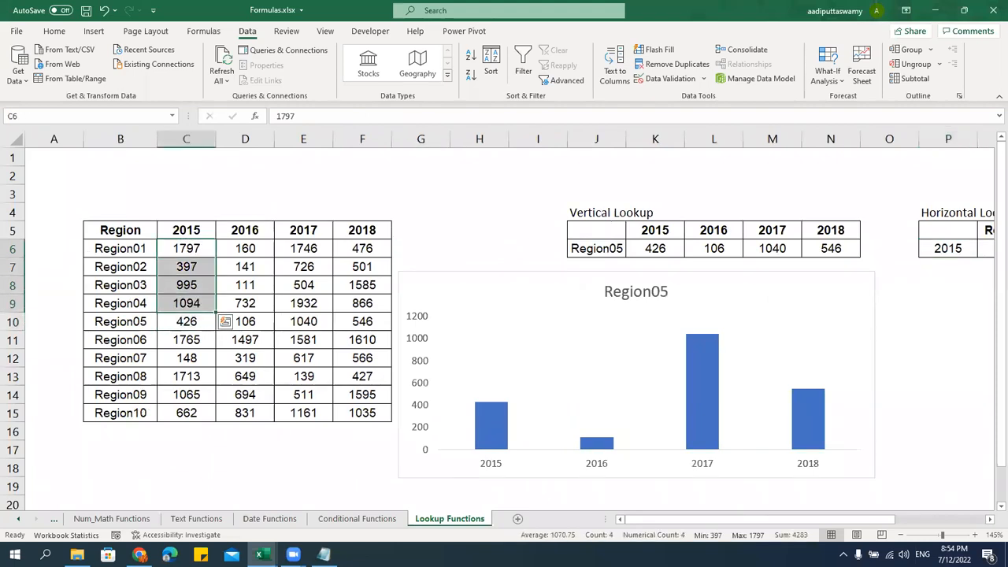
{"action": "scroll", "coordinate": [880, 533], "scroll_direction": "right", "scroll_amount": 3}
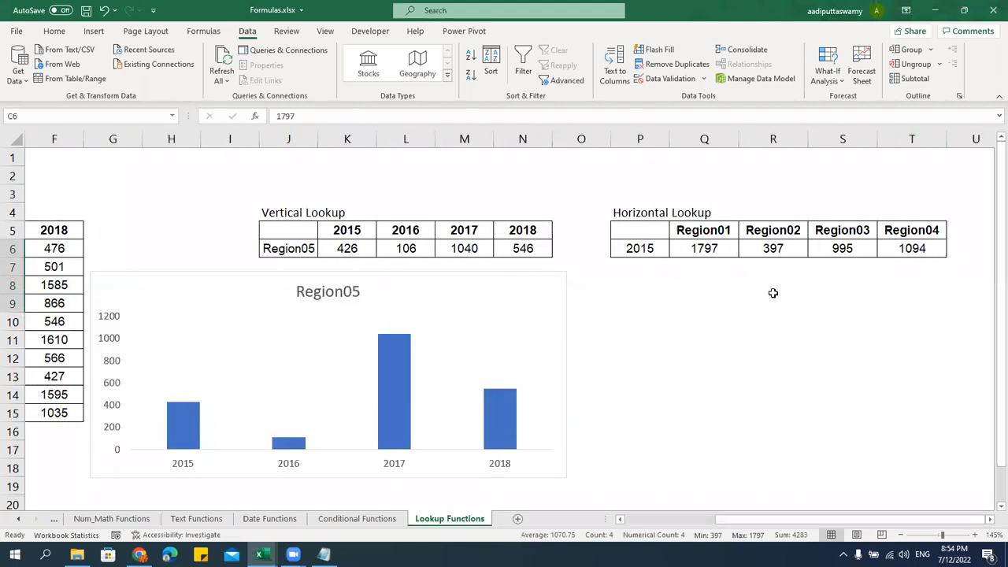
Switch the lookup year to 2018 and review the source table and year headers 2015–2018
{"action": "left_click", "coordinate": [647, 250]}
{"action": "left_click", "coordinate": [675, 251]}
{"action": "left_click", "coordinate": [629, 300]}
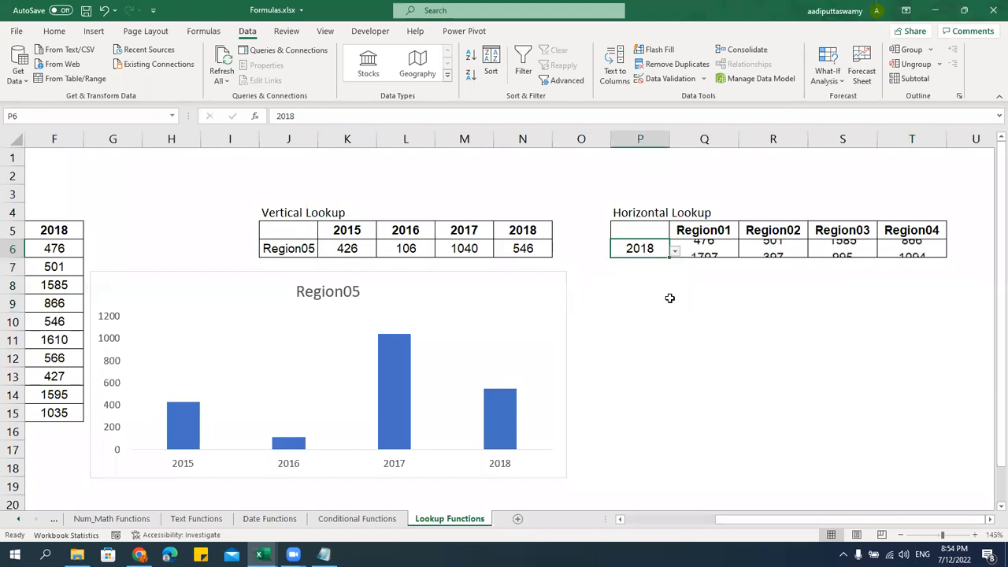
{"action": "left_click_drag", "start_coordinate": [911, 519], "coordinate": [801, 533]}
{"action": "left_click_drag", "start_coordinate": [368, 251], "coordinate": [380, 303]}
{"action": "left_click_drag", "start_coordinate": [868, 525], "coordinate": [958, 522]}
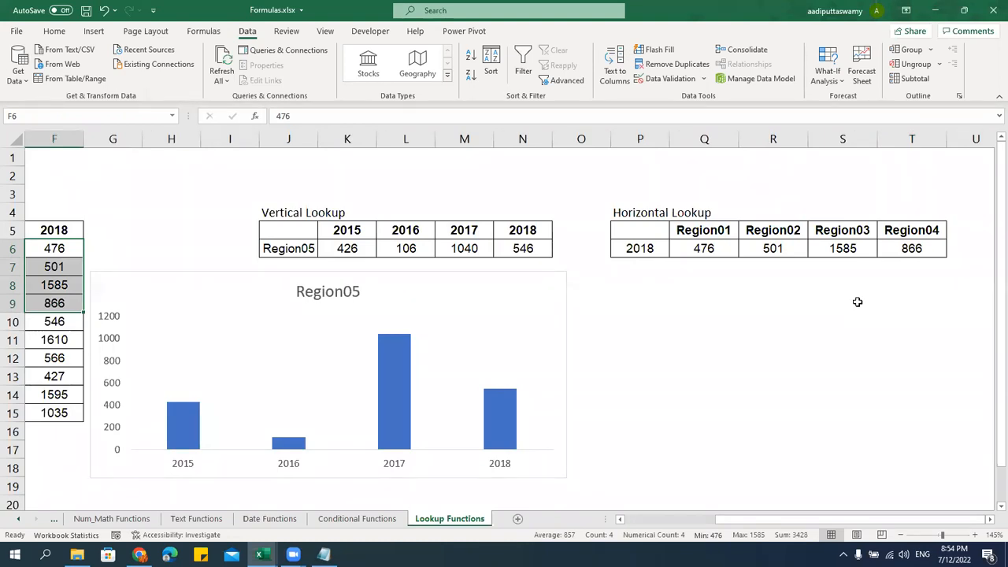
{"action": "left_click_drag", "start_coordinate": [784, 519], "coordinate": [690, 518]}
{"action": "left_click_drag", "start_coordinate": [128, 251], "coordinate": [140, 412]}
{"action": "left_click_drag", "start_coordinate": [182, 230], "coordinate": [362, 230]}
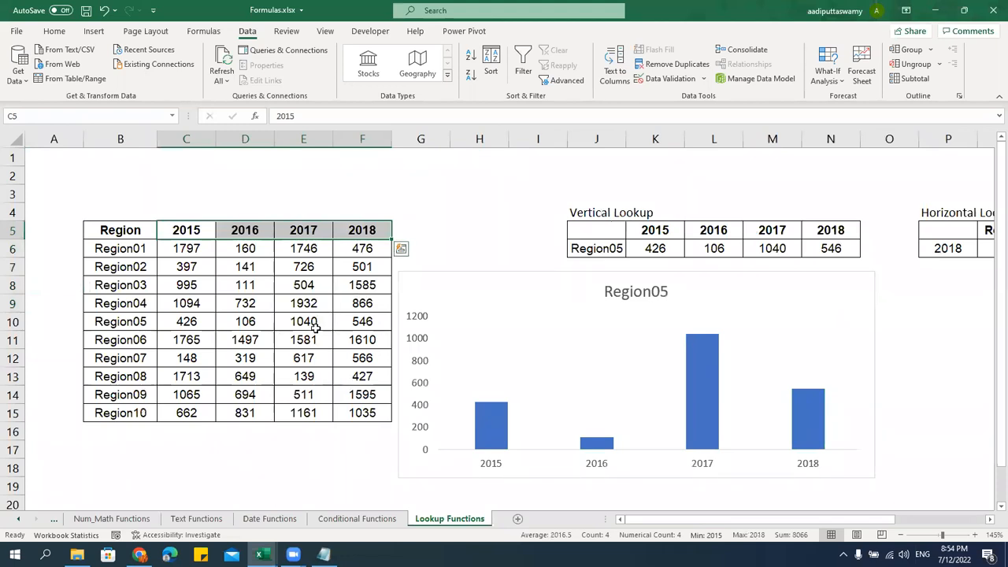
Choose Region07 in the Vertical Lookup dropdown and check its source data in B5:F15
{"action": "left_click", "coordinate": [611, 245]}
{"action": "left_click", "coordinate": [631, 250]}
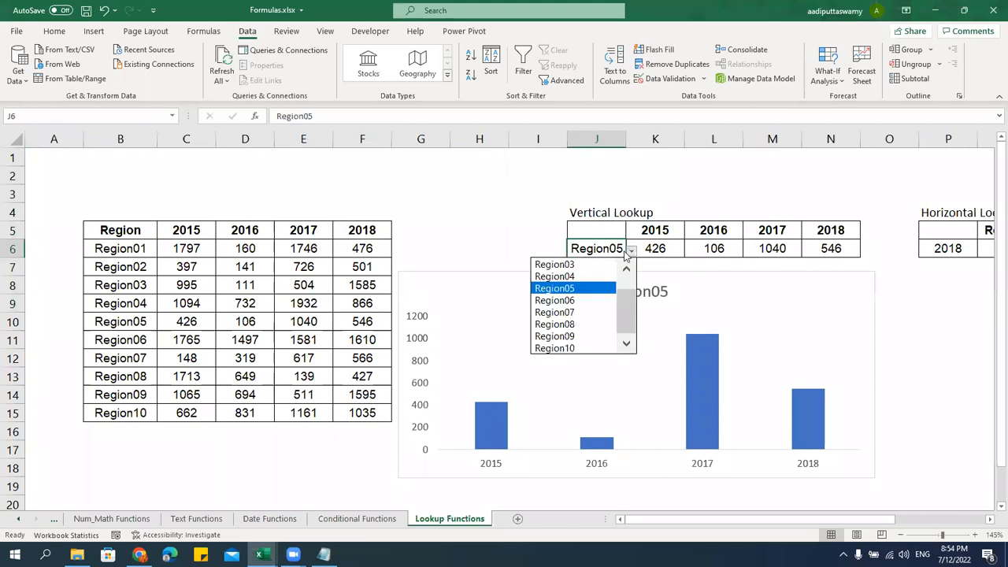
{"action": "left_click", "coordinate": [587, 312]}
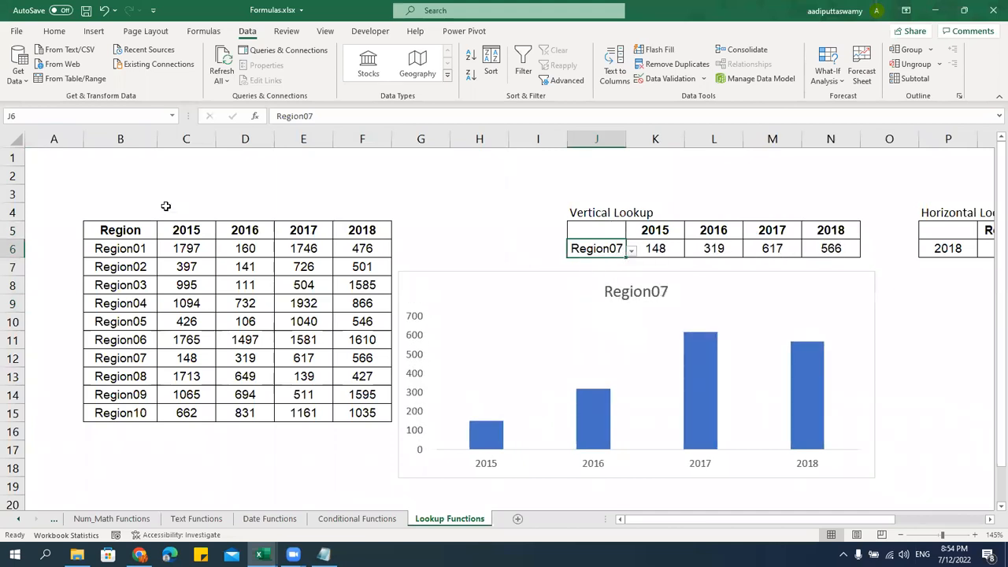
{"action": "left_click", "coordinate": [120, 140]}
{"action": "left_click", "coordinate": [136, 236]}
{"action": "left_click_drag", "start_coordinate": [135, 235], "coordinate": [366, 412]}
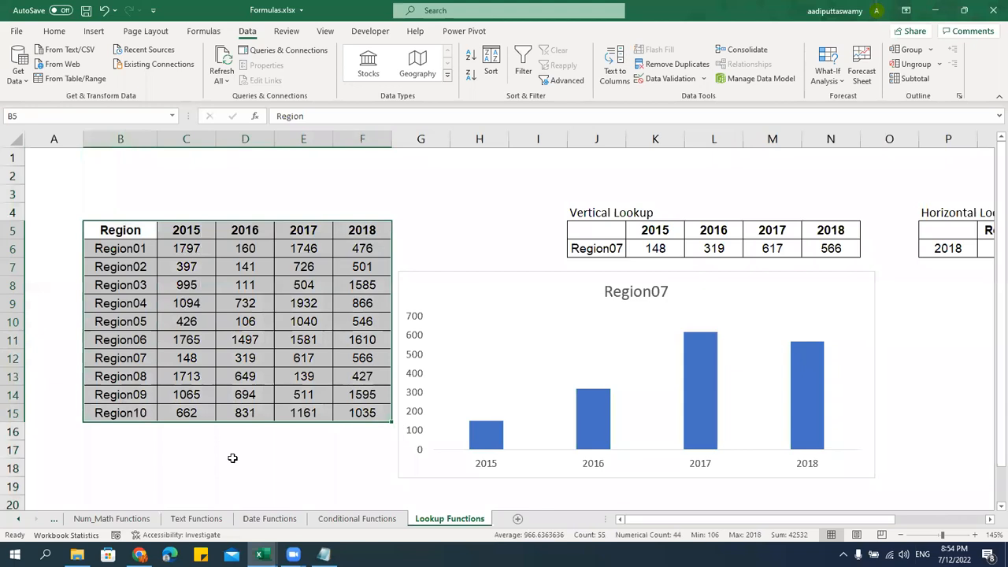
{"action": "left_click", "coordinate": [138, 237]}
{"action": "left_click_drag", "start_coordinate": [303, 232], "coordinate": [301, 412]}
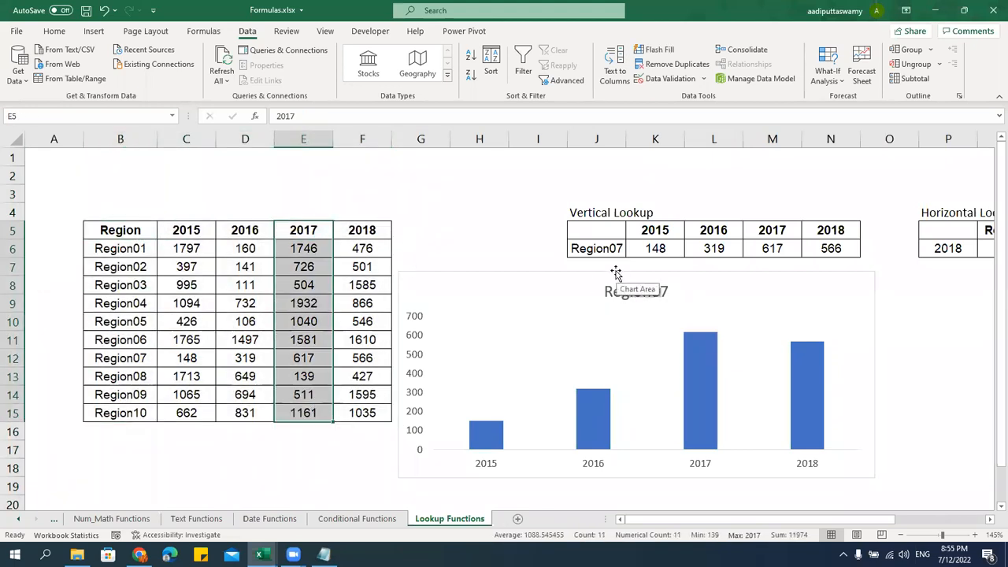
Move the chart further down the sheet and select the Vertical Lookup table J4:N6
{"action": "left_click_drag", "start_coordinate": [605, 271], "coordinate": [633, 369]}
{"action": "left_click", "coordinate": [596, 320]}
{"action": "left_click_drag", "start_coordinate": [604, 214], "coordinate": [835, 248]}
Paste a copy of J4:N6 at J8, retitle it XLookup, and select its values K10:O11
{"action": "key", "text": "ctrl+c"}
{"action": "left_click", "coordinate": [619, 285]}
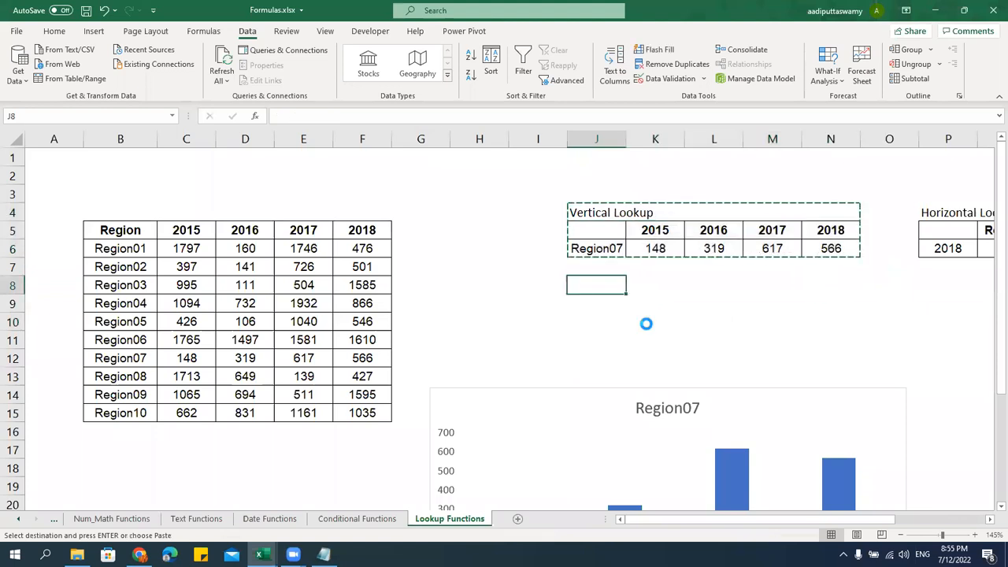
{"action": "key", "text": "ctrl+v"}
{"action": "key", "text": "Escape"}
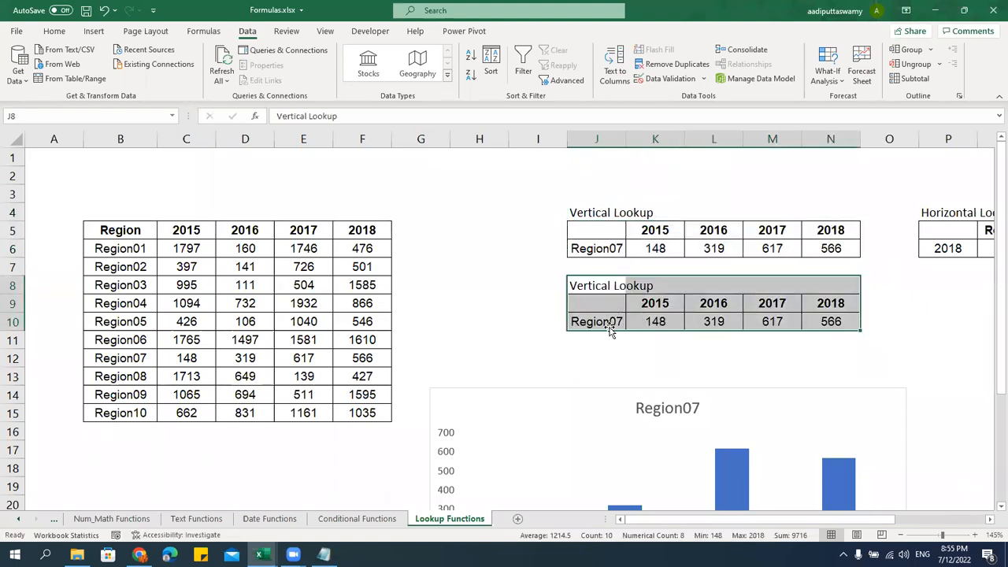
{"action": "double_click", "coordinate": [610, 287]}
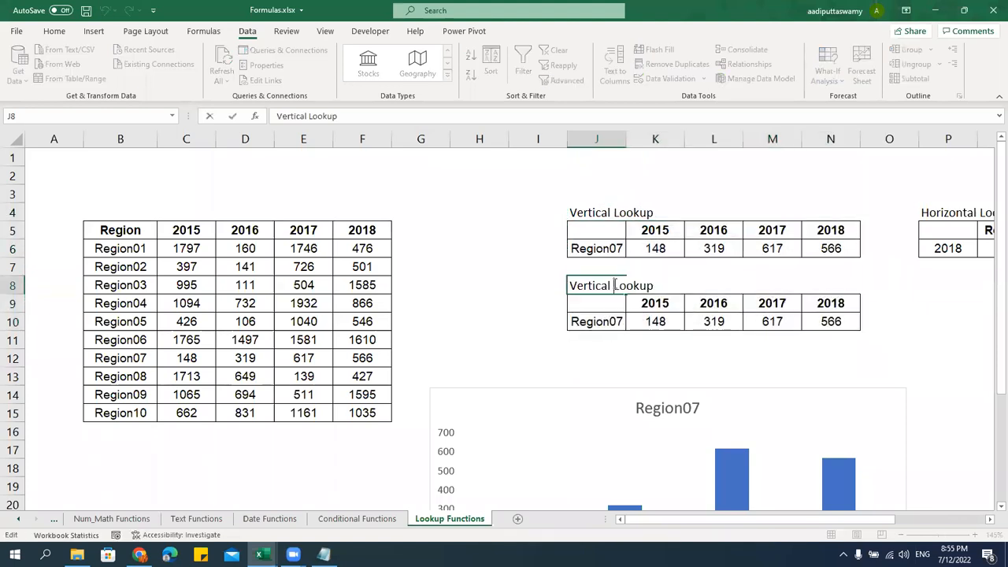
{"action": "double_click", "coordinate": [591, 286]}
{"action": "type", "text": "X"}
{"action": "left_click", "coordinate": [527, 372]}
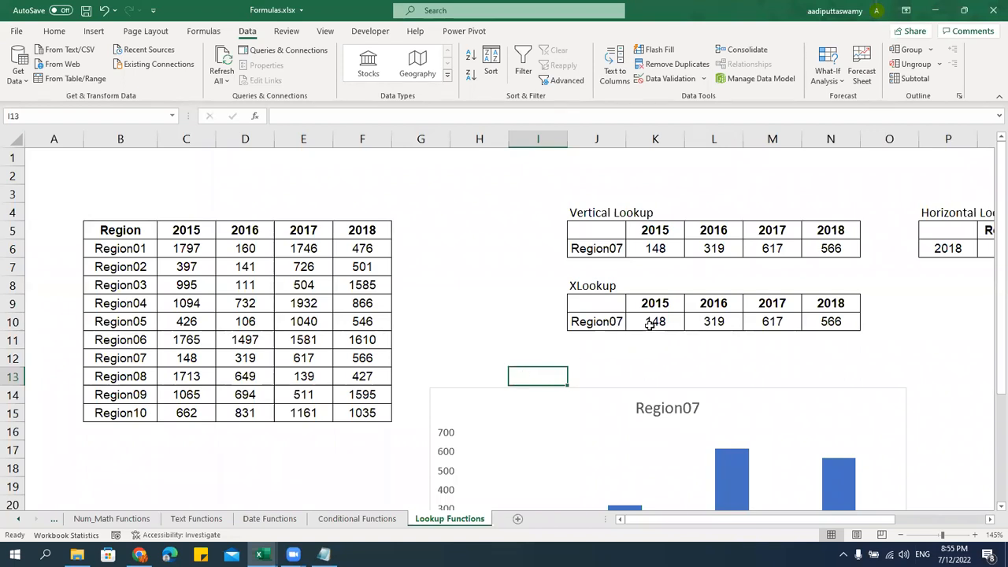
{"action": "left_click_drag", "start_coordinate": [651, 324], "coordinate": [867, 344]}
Clear the copied values and start an XLOOKUP in K10 on $J$10 within $B$5:$B$15
{"action": "key", "text": "Delete"}
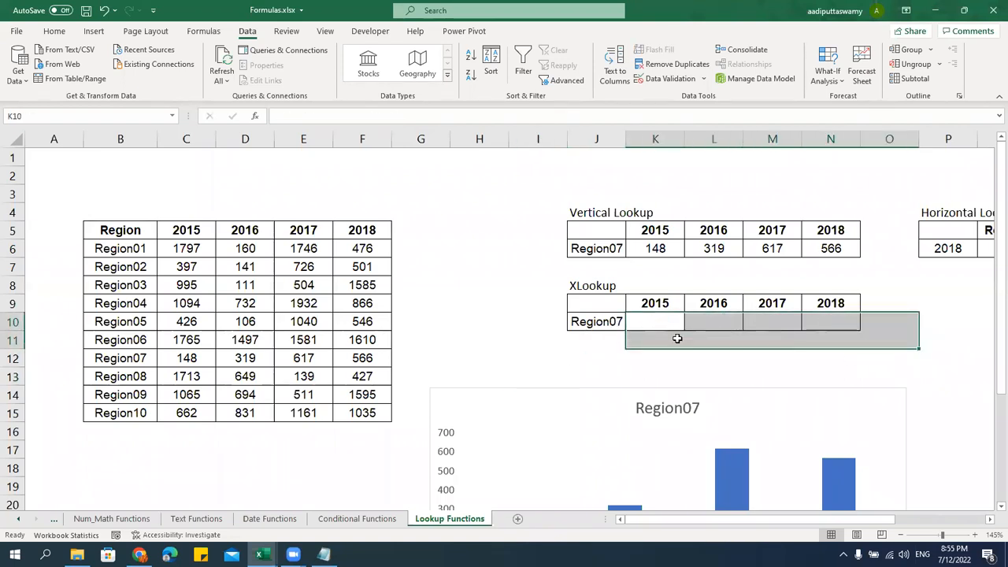
{"action": "left_click", "coordinate": [657, 317]}
{"action": "type", "text": "=xlookup"}
{"action": "key", "text": "Tab"}
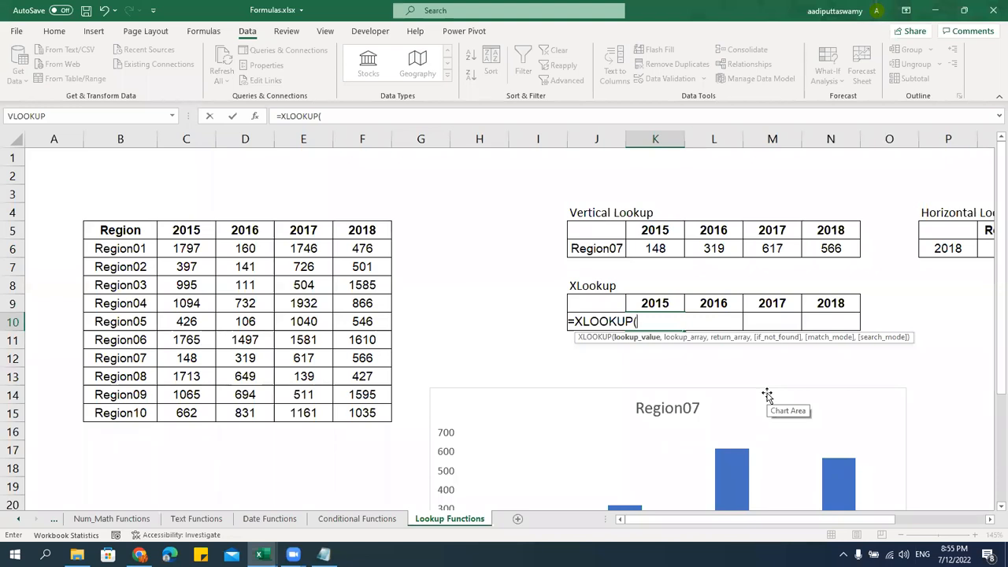
{"action": "key", "text": "Left"}
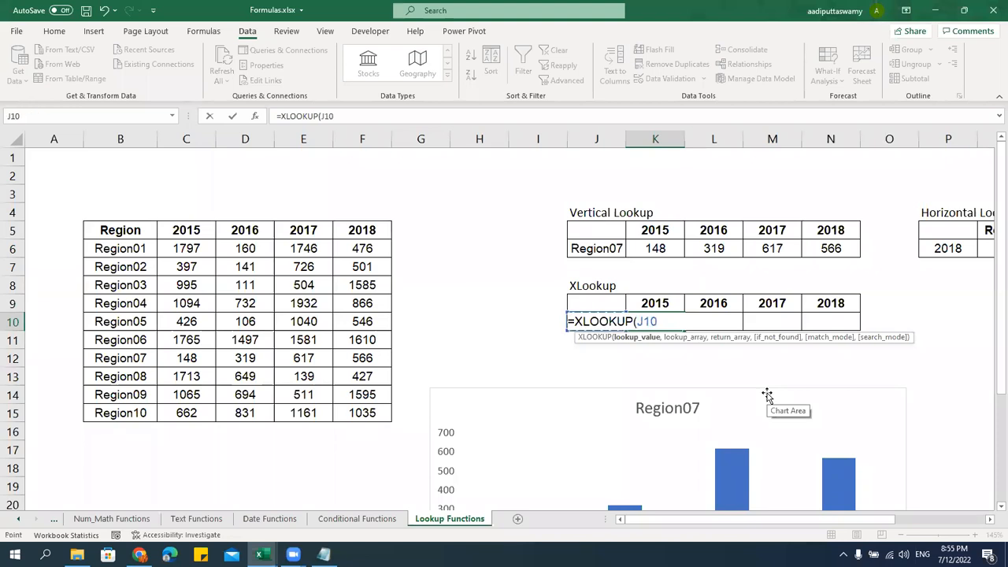
{"action": "key", "text": "F4"}
{"action": "type", "text": ","}
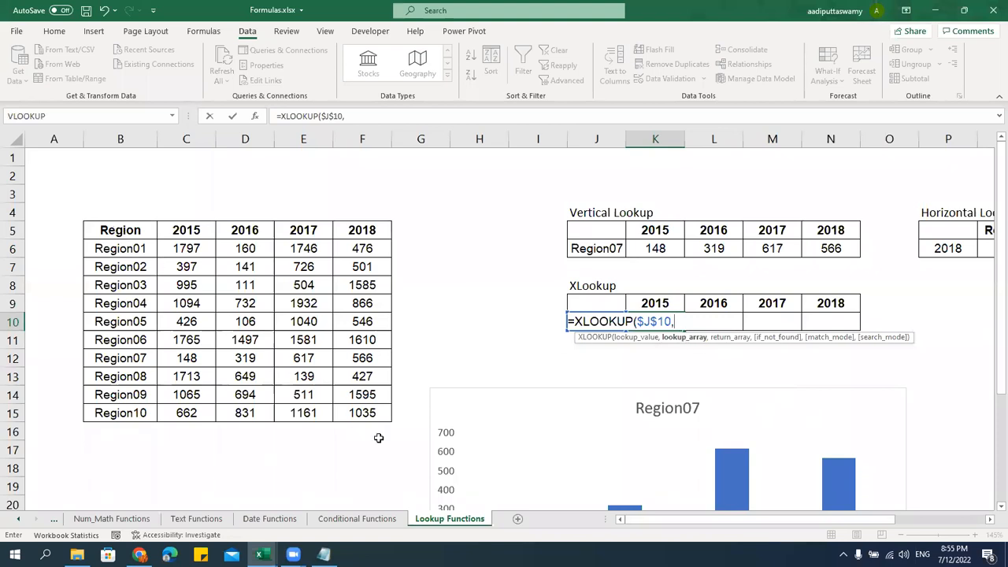
{"action": "left_click_drag", "start_coordinate": [142, 230], "coordinate": [143, 406]}
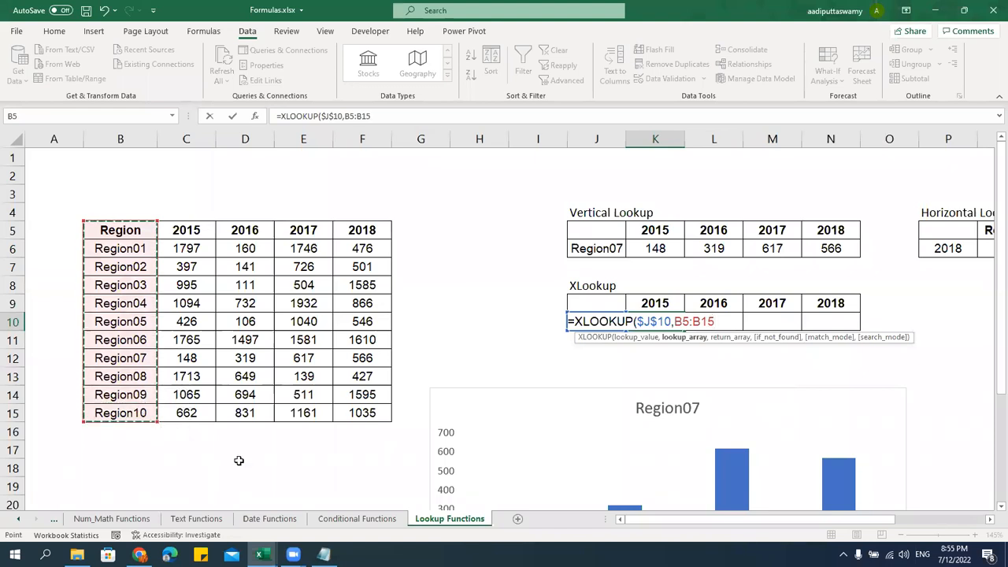
{"action": "key", "text": "F4"}
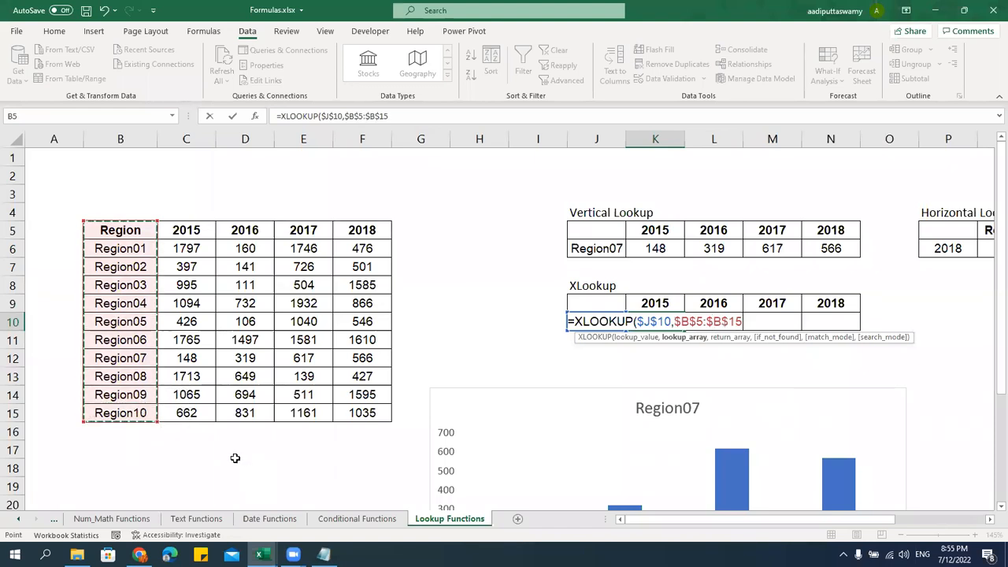
{"action": "type", "text": ","}
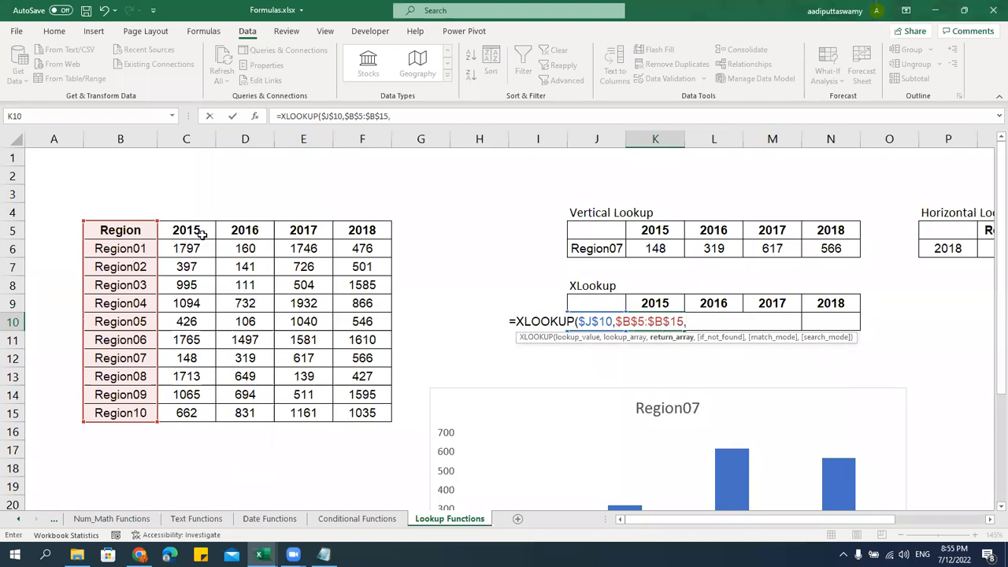
Complete it with return range C5:C15, "Region Not Found", exact match and search mode 1, returning 148
{"action": "left_click_drag", "start_coordinate": [203, 233], "coordinate": [209, 412]}
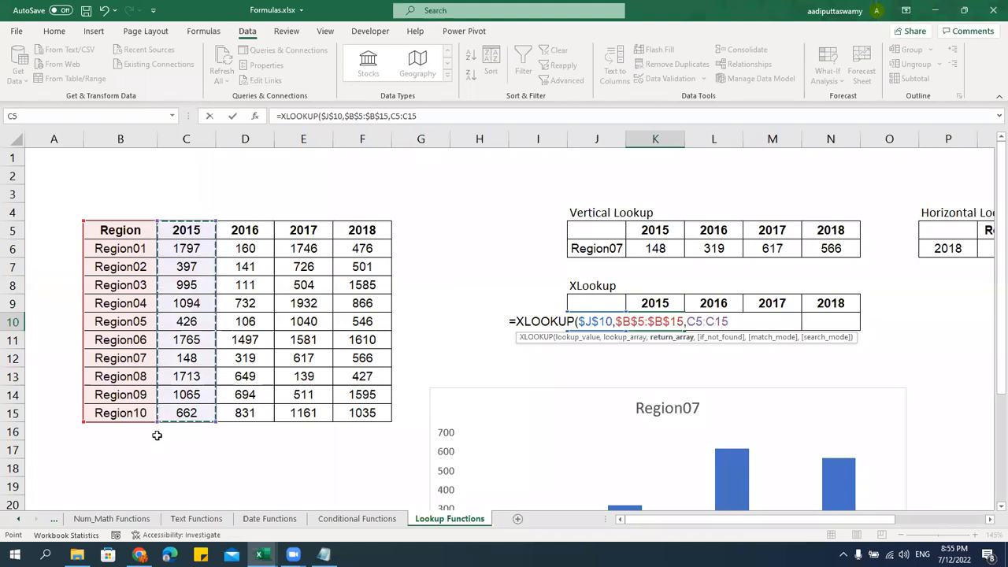
{"action": "type", "text": ","}
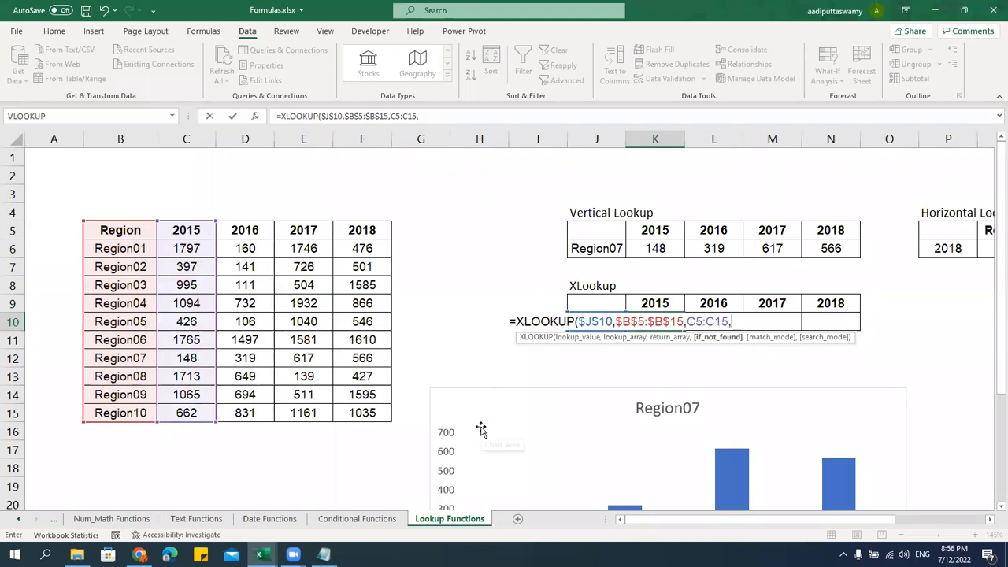
{"action": "type", "text": "\"Reg"}
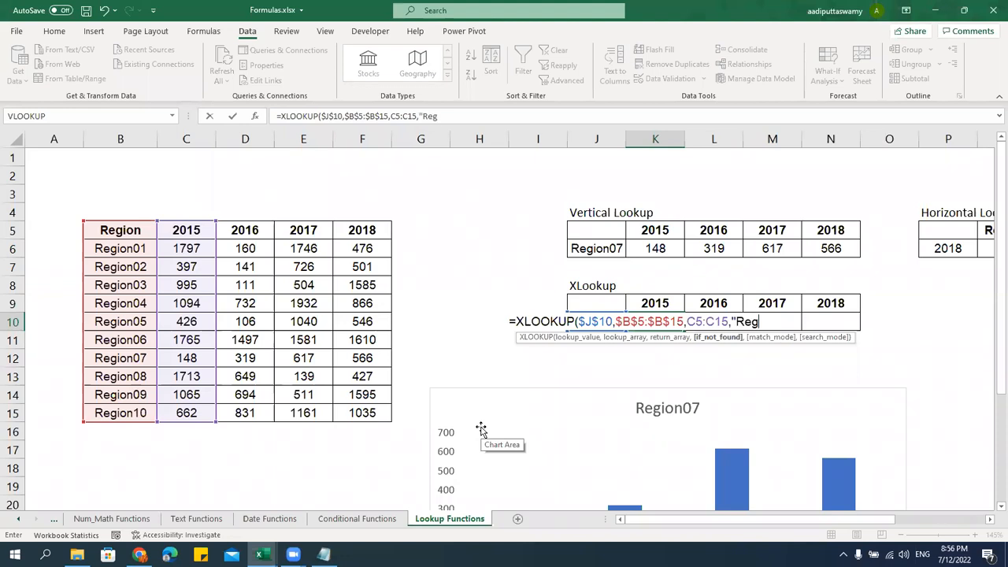
{"action": "type", "text": "ion Not DFOu"}
{"action": "key", "text": "BackSpace"}
{"action": "key", "text": "BackSpace"}
{"action": "key", "text": "BackSpace"}
{"action": "key", "text": "BackSpace"}
{"action": "type", "text": "FOund\""}
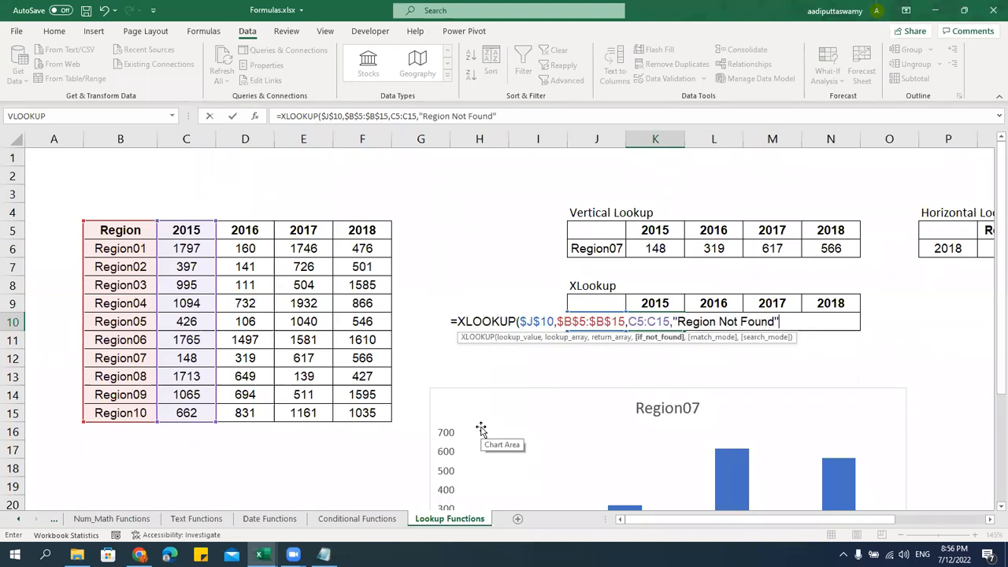
{"action": "type", "text": ","}
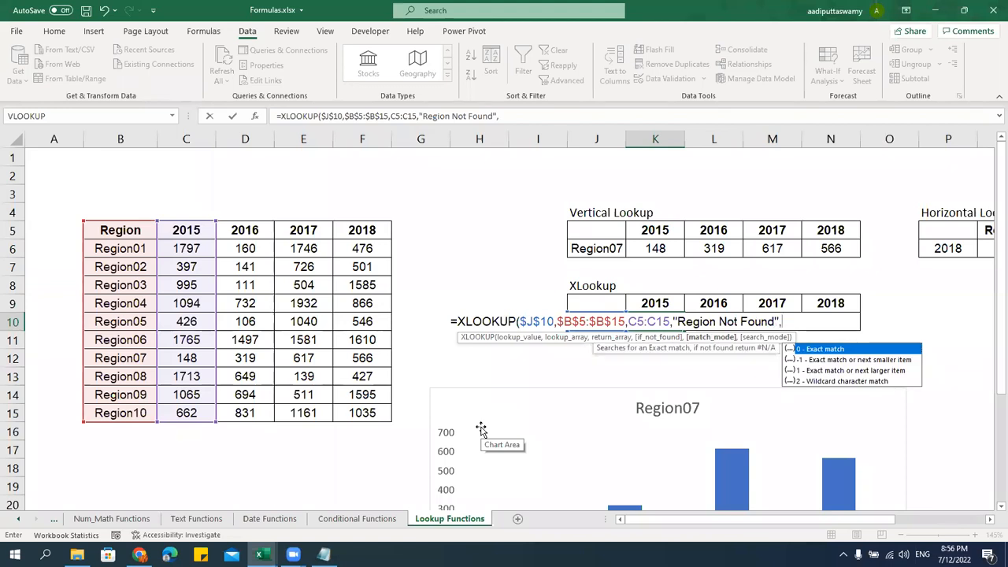
{"action": "key", "text": "Down"}
{"action": "key", "text": "Up"}
{"action": "key", "text": "Tab"}
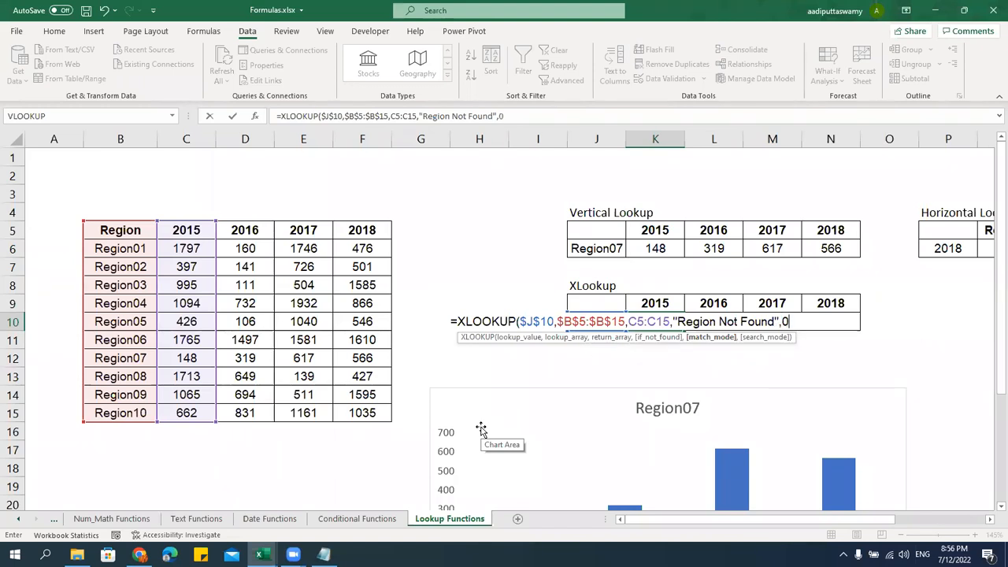
{"action": "type", "text": ","}
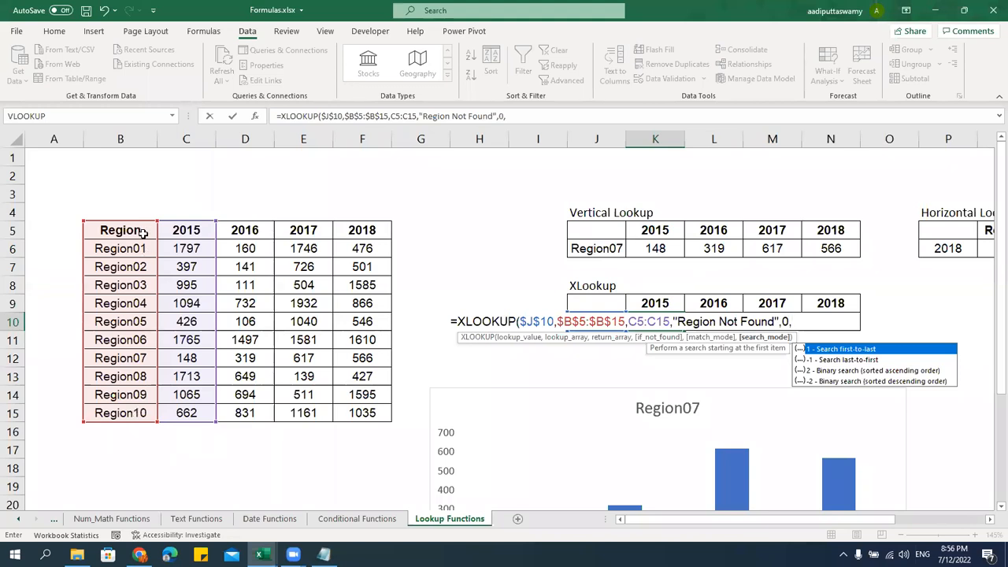
{"action": "type", "text": "1"}
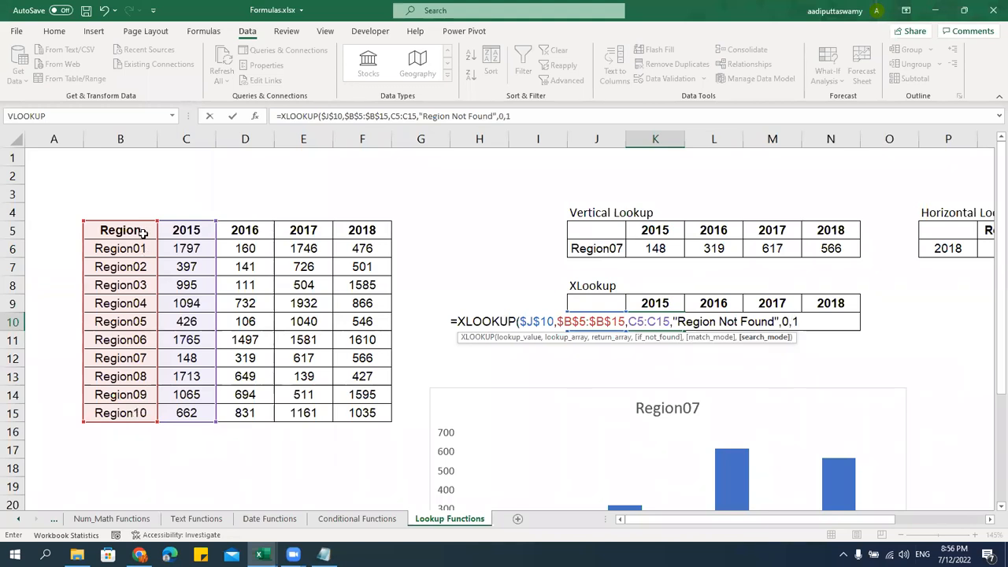
{"action": "key", "text": "Return"}
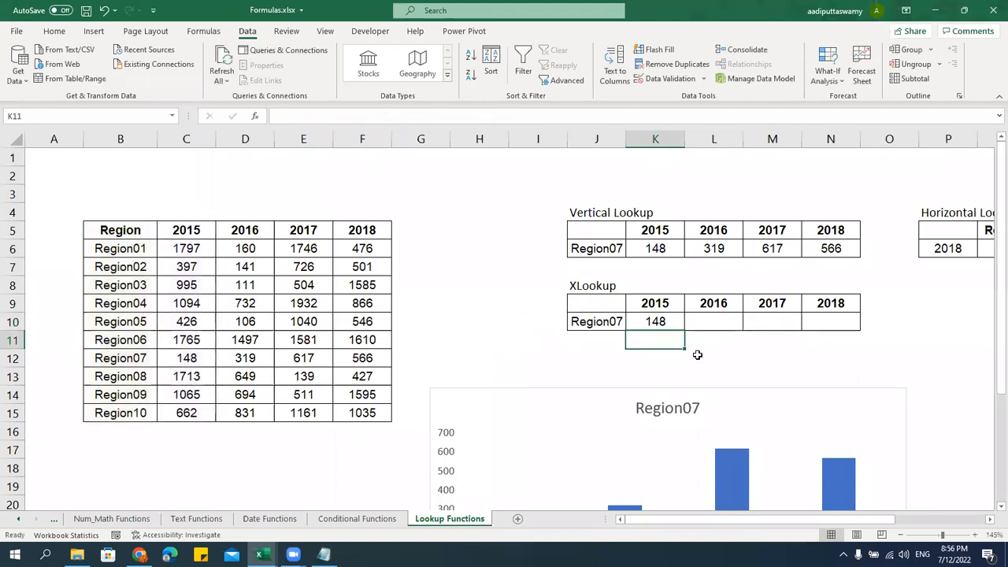
{"action": "left_click", "coordinate": [657, 321]}
{"action": "left_click_drag", "start_coordinate": [684, 331], "coordinate": [827, 334]}
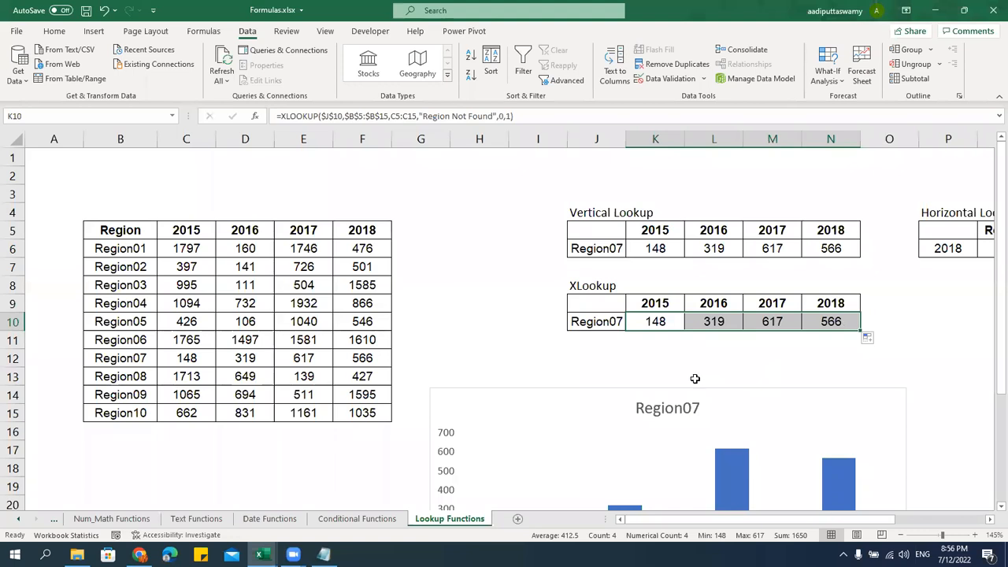
{"action": "left_click_drag", "start_coordinate": [144, 232], "coordinate": [151, 411]}
{"action": "left_click_drag", "start_coordinate": [420, 230], "coordinate": [433, 416]}
{"action": "left_click", "coordinate": [596, 286]}
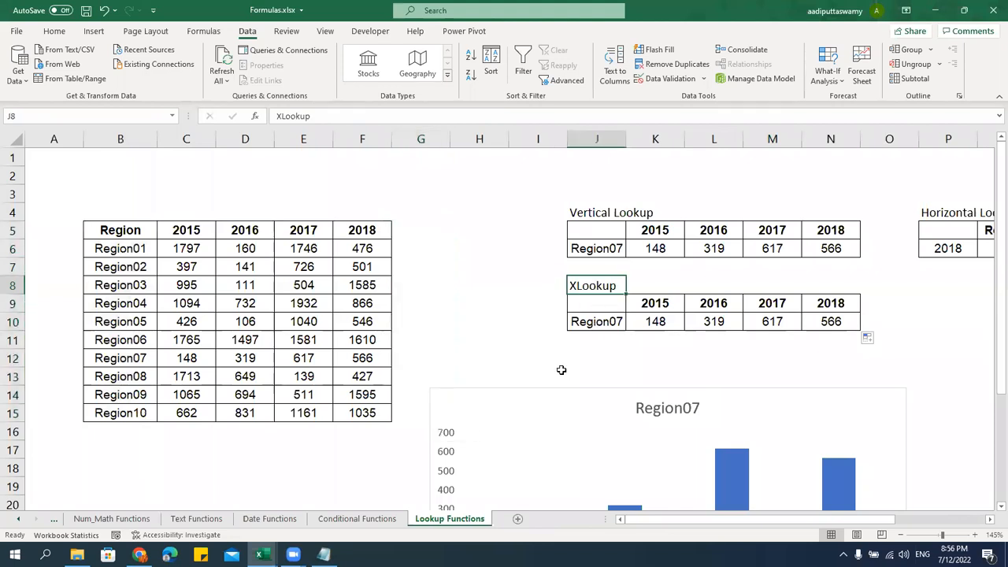
{"action": "left_click", "coordinate": [585, 213]}
{"action": "left_click_drag", "start_coordinate": [127, 233], "coordinate": [140, 414]}
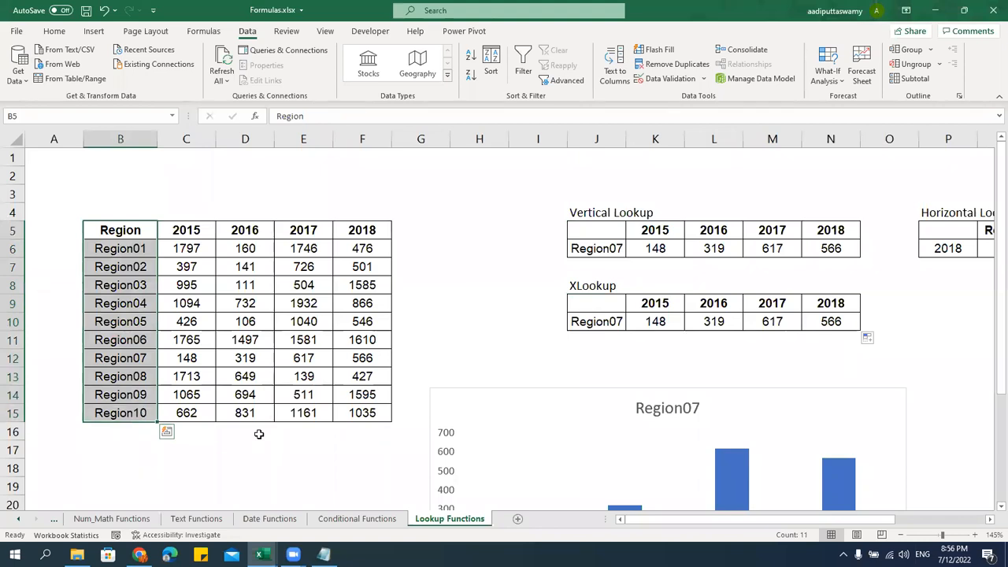
{"action": "left_click", "coordinate": [603, 322]}
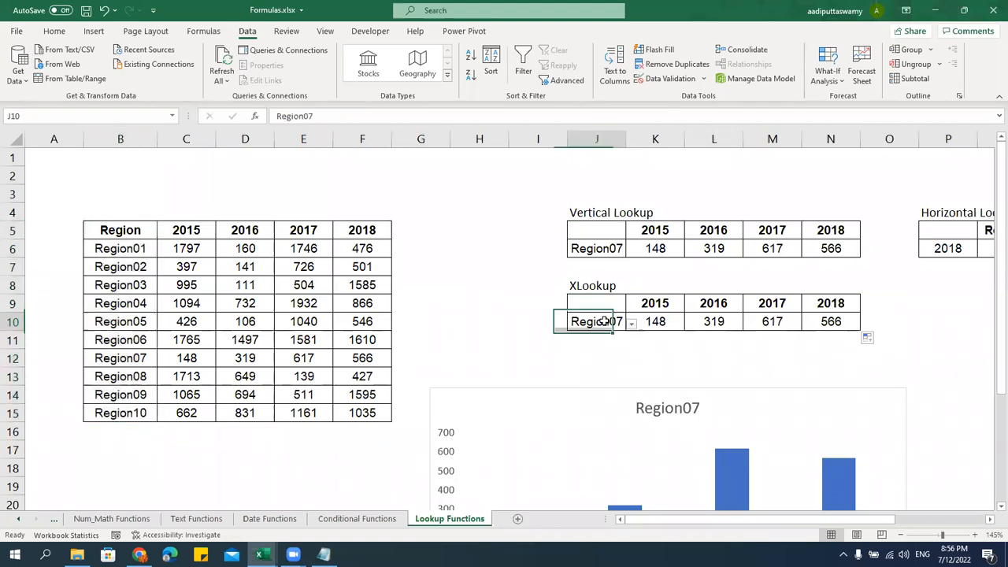
{"action": "left_click", "coordinate": [658, 322]}
{"action": "double_click", "coordinate": [657, 321]}
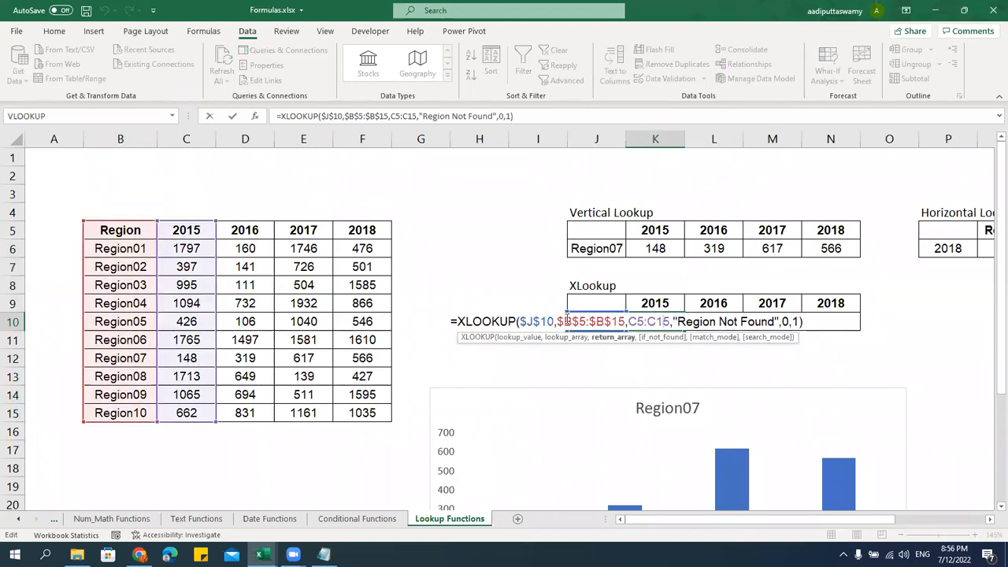
{"action": "left_click_drag", "start_coordinate": [556, 321], "coordinate": [626, 322]}
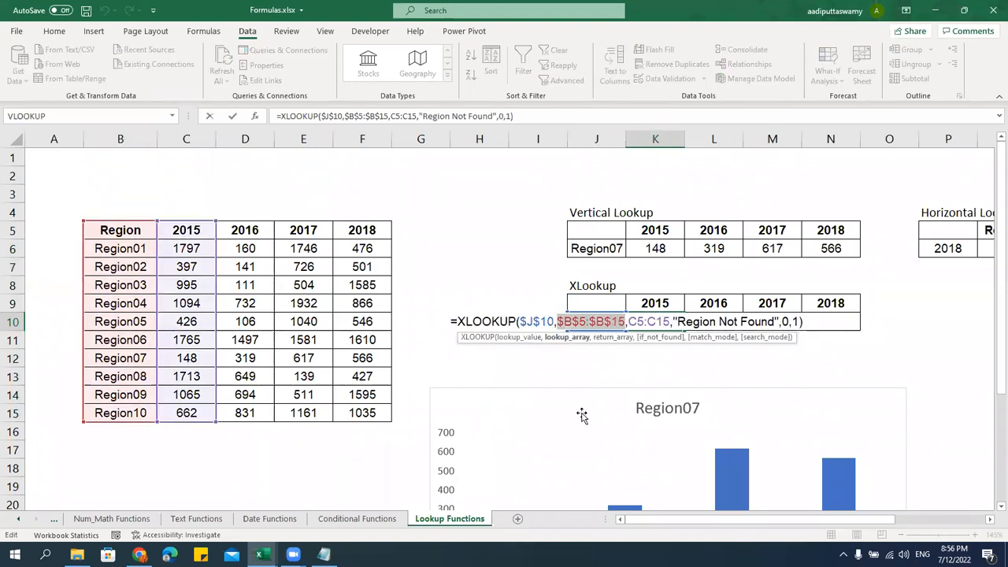
{"action": "key", "text": "Escape"}
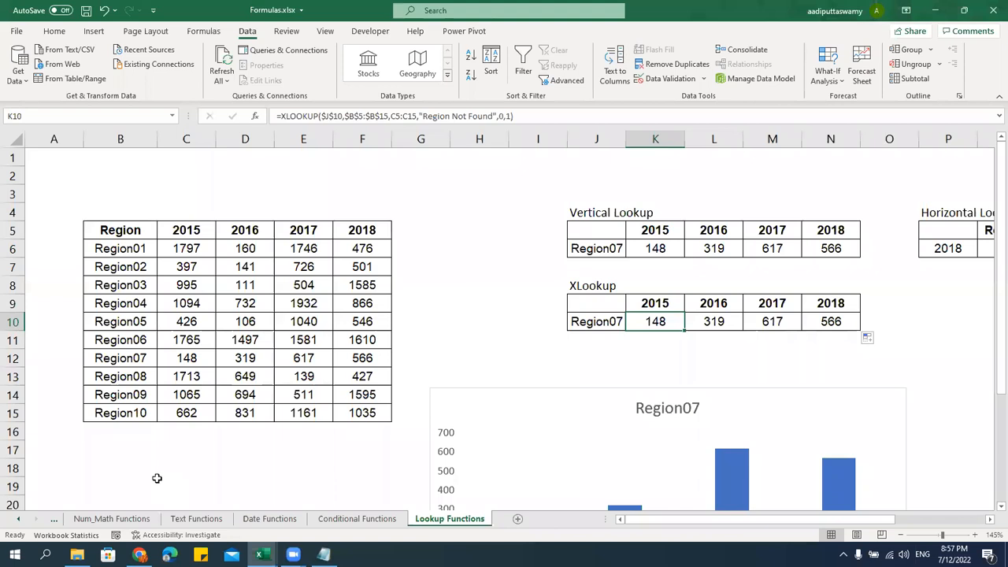
{"action": "left_click", "coordinate": [580, 302]}
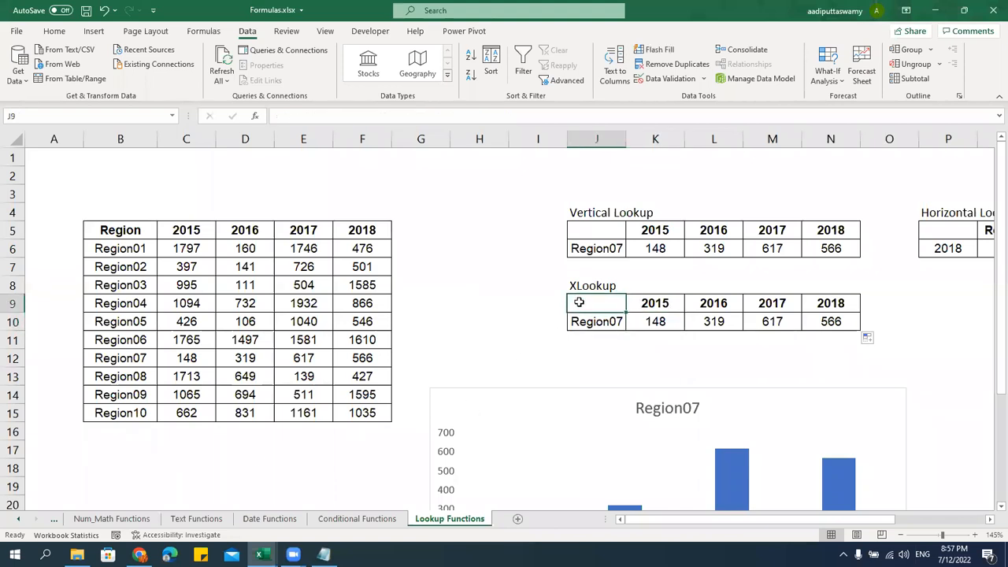
{"action": "left_click_drag", "start_coordinate": [942, 200], "coordinate": [913, 295]}
{"action": "left_click", "coordinate": [703, 321]}
{"action": "left_click", "coordinate": [311, 216]}
{"action": "left_click", "coordinate": [305, 288]}
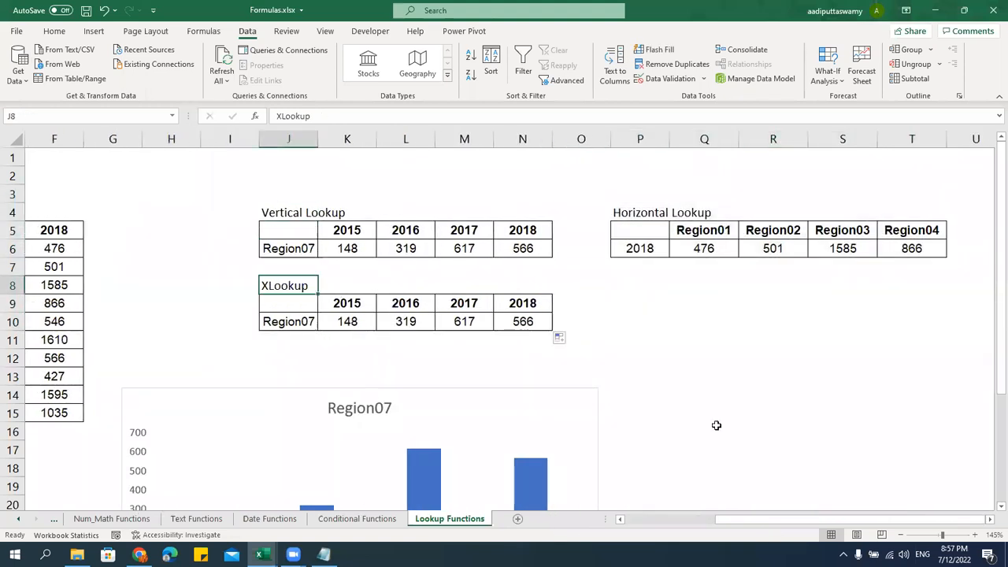
{"action": "left_click_drag", "start_coordinate": [900, 522], "coordinate": [856, 531]}
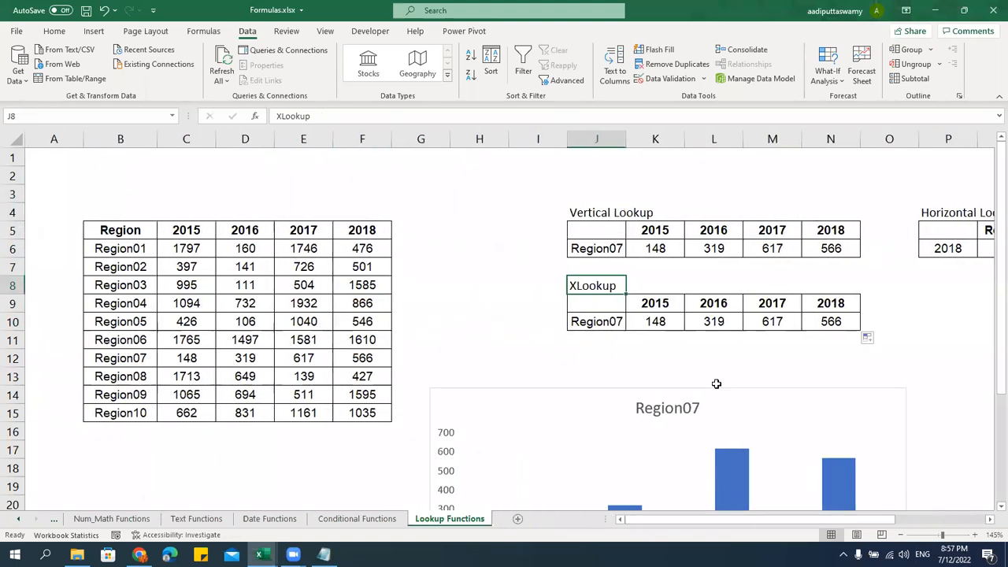
{"action": "left_click", "coordinate": [714, 358]}
{"action": "left_click_drag", "start_coordinate": [536, 188], "coordinate": [876, 264]}
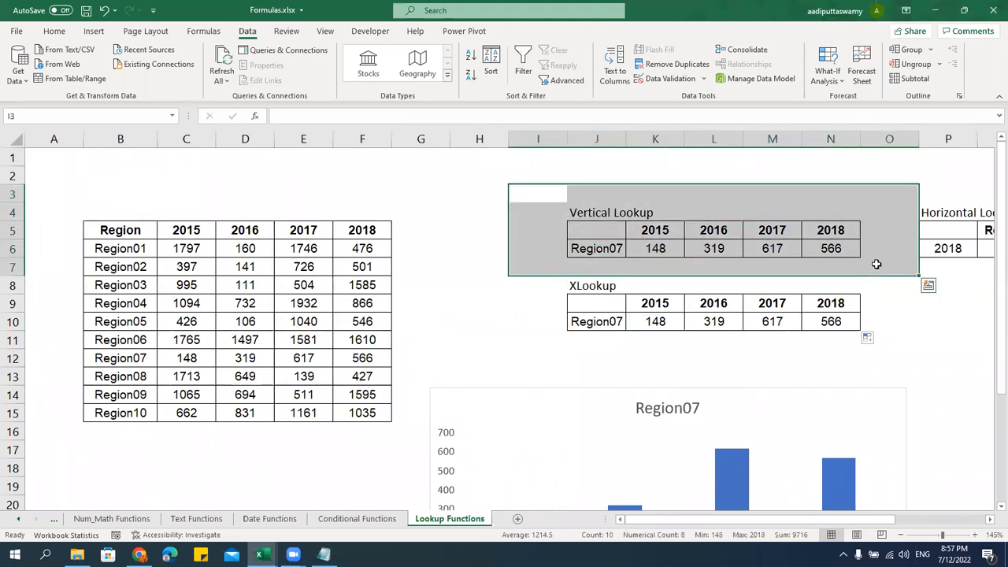
{"action": "left_click_drag", "start_coordinate": [555, 285], "coordinate": [914, 344]}
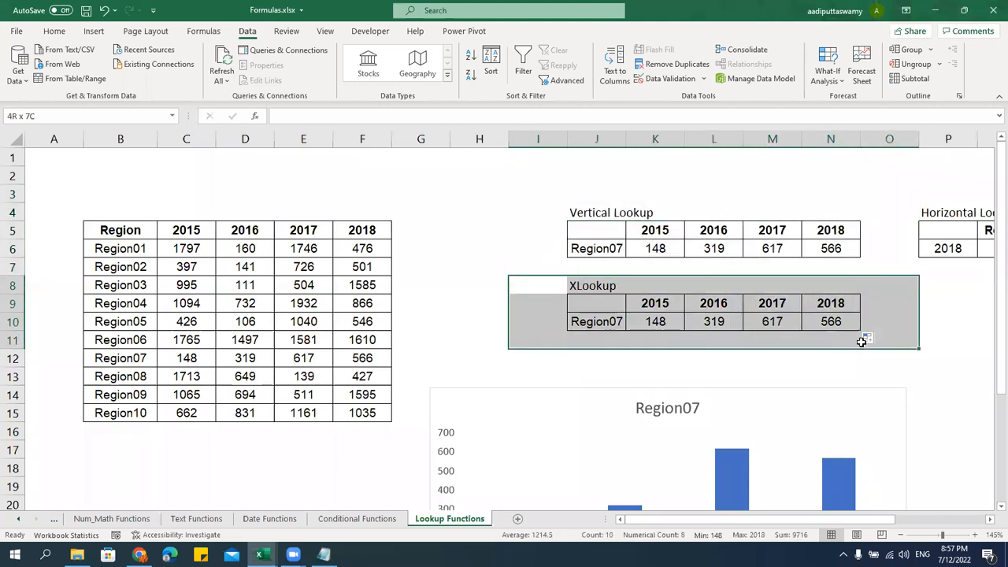
{"action": "left_click_drag", "start_coordinate": [412, 195], "coordinate": [406, 456]}
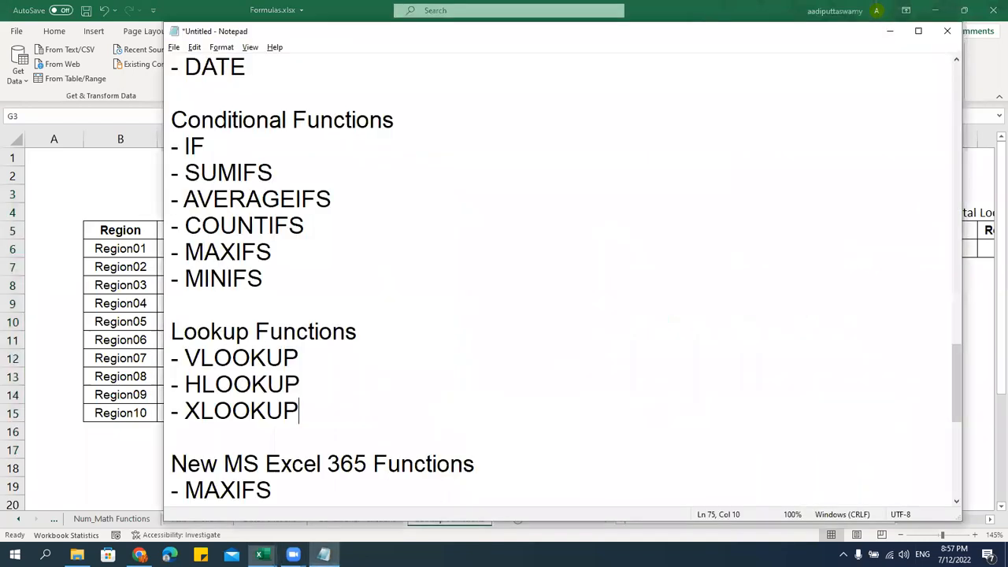
{"action": "left_click", "coordinate": [323, 555]}
{"action": "scroll", "coordinate": [334, 394], "scroll_direction": "down", "scroll_amount": 2}
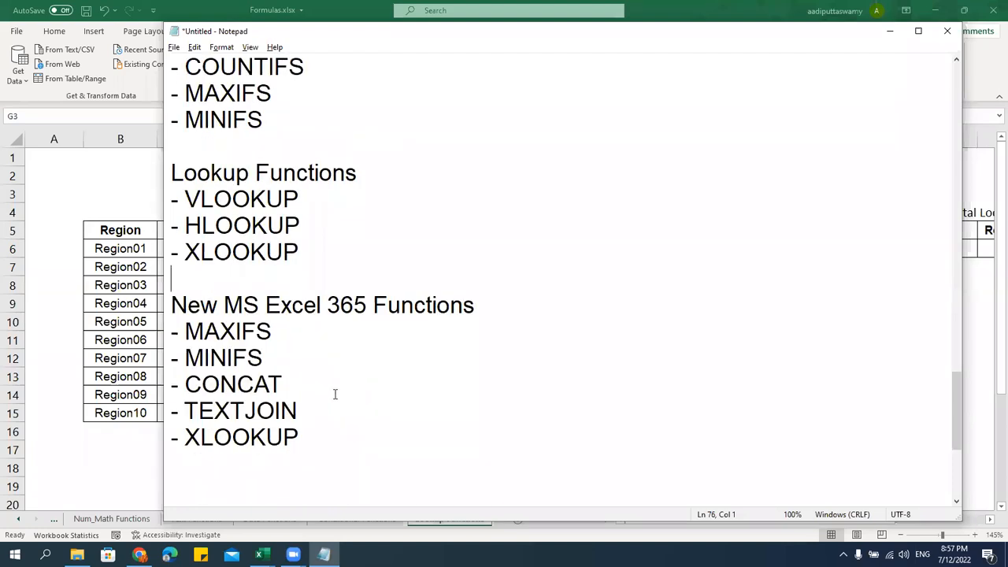
{"action": "scroll", "coordinate": [334, 393], "scroll_direction": "up", "scroll_amount": 20}
{"action": "left_click", "coordinate": [373, 322]}
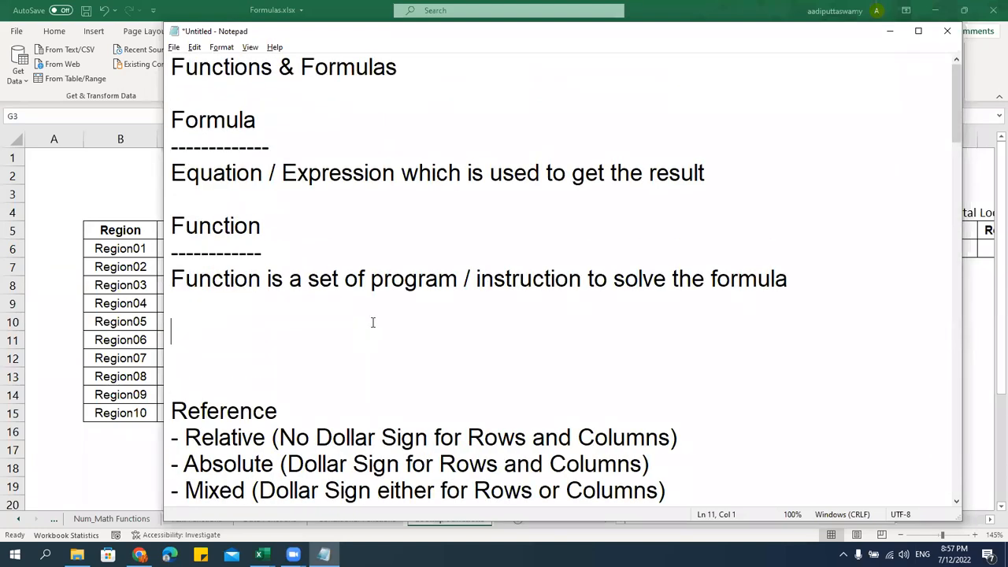
{"action": "scroll", "coordinate": [371, 322], "scroll_direction": "down", "scroll_amount": 6}
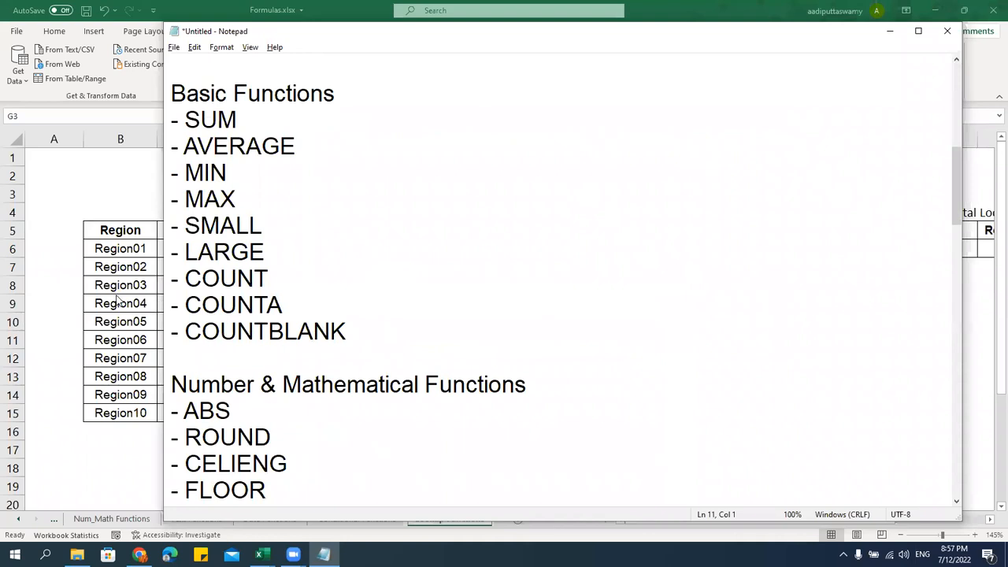
{"action": "left_click", "coordinate": [117, 299]}
{"action": "left_click", "coordinate": [186, 304]}
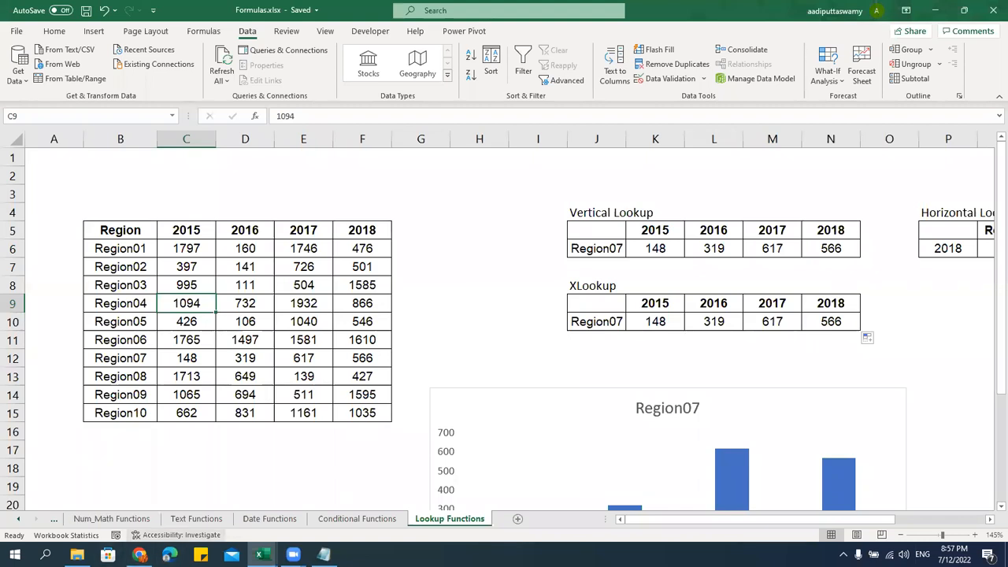
{"action": "mouse_move", "coordinate": [139, 555]}
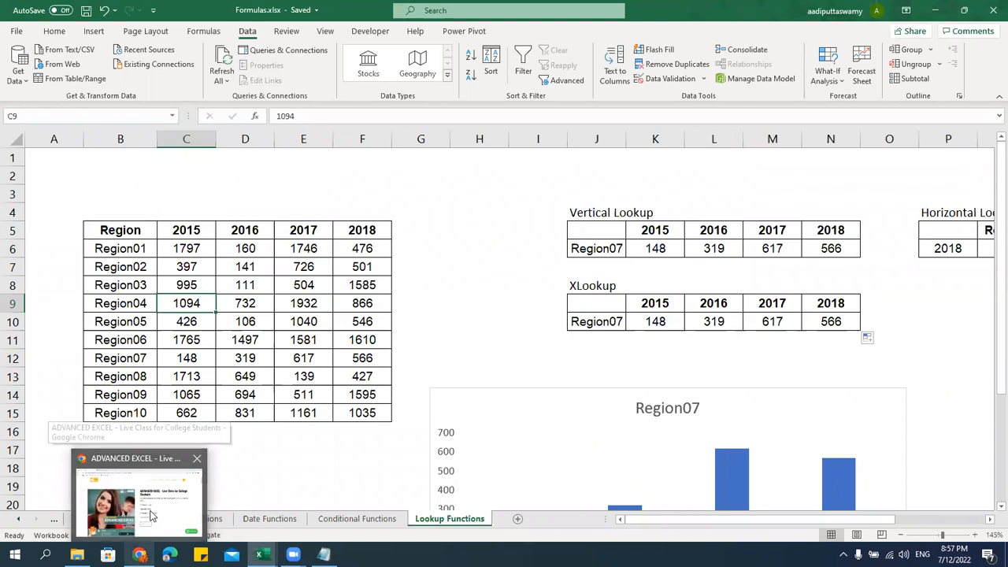
Switch between Chrome and Excel, ending with the ADVANCED EXCEL course page in front
{"action": "left_click", "coordinate": [139, 488]}
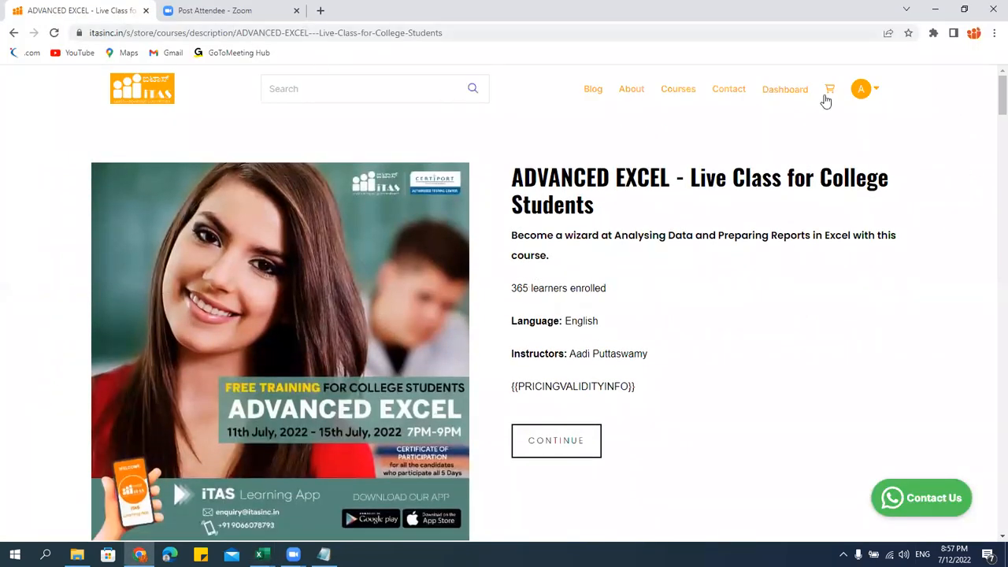
{"action": "left_click", "coordinate": [941, 11]}
{"action": "left_click", "coordinate": [487, 279]}
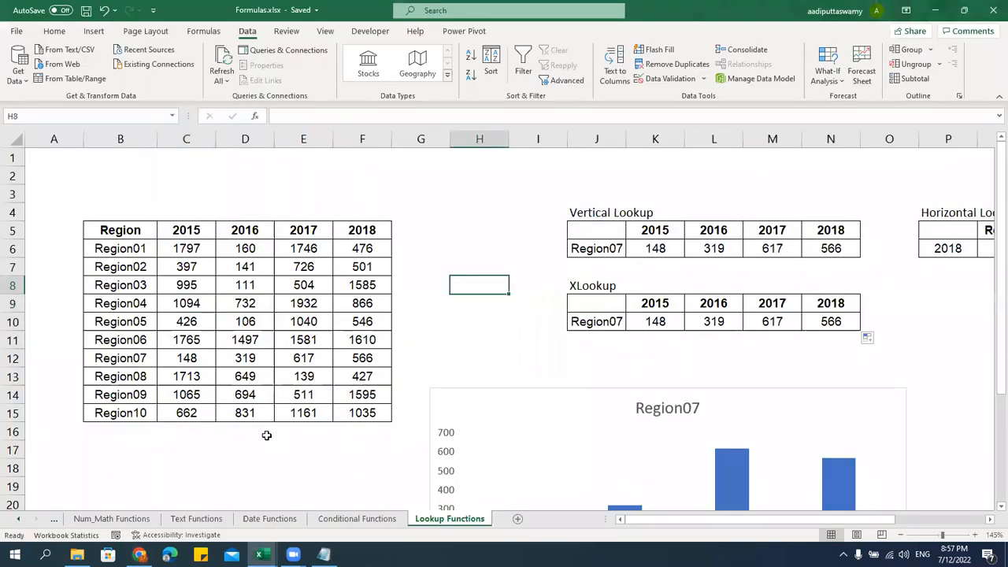
{"action": "left_click", "coordinate": [138, 554]}
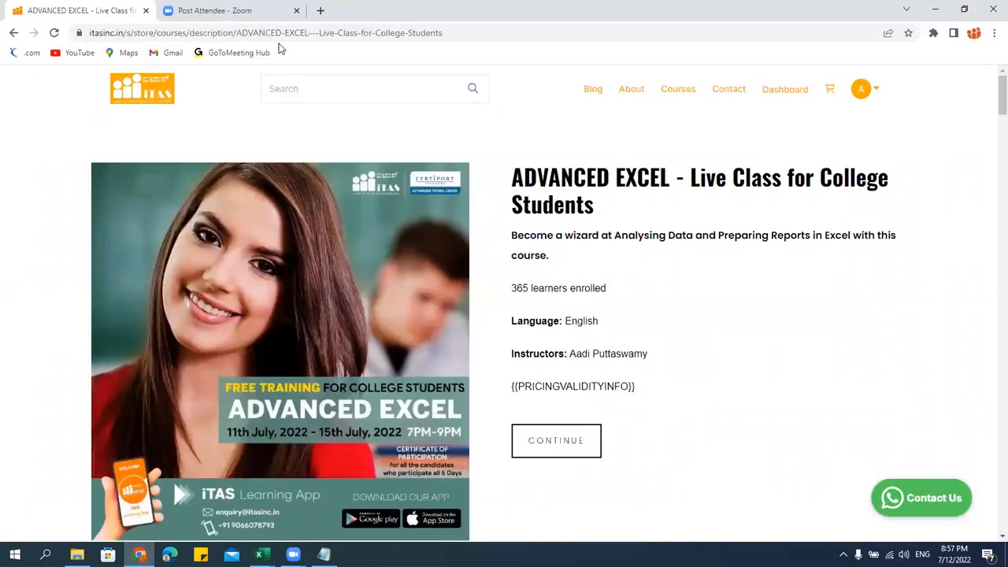
In a new tab, go to itasinc.in Courses and search 'advanced excel - live instructor led class'
{"action": "left_click", "coordinate": [320, 10]}
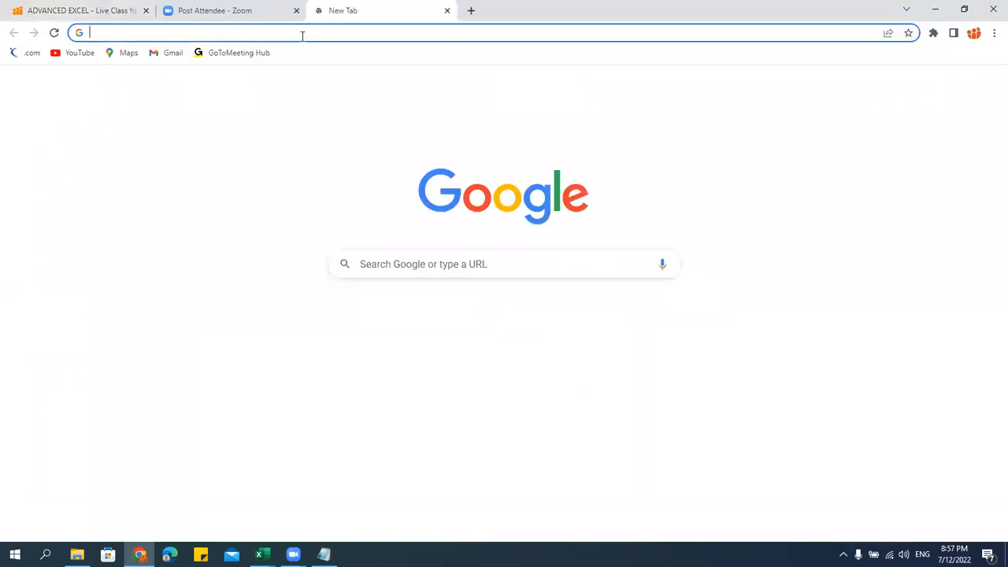
{"action": "type", "text": "ita"}
{"action": "key", "text": "Return"}
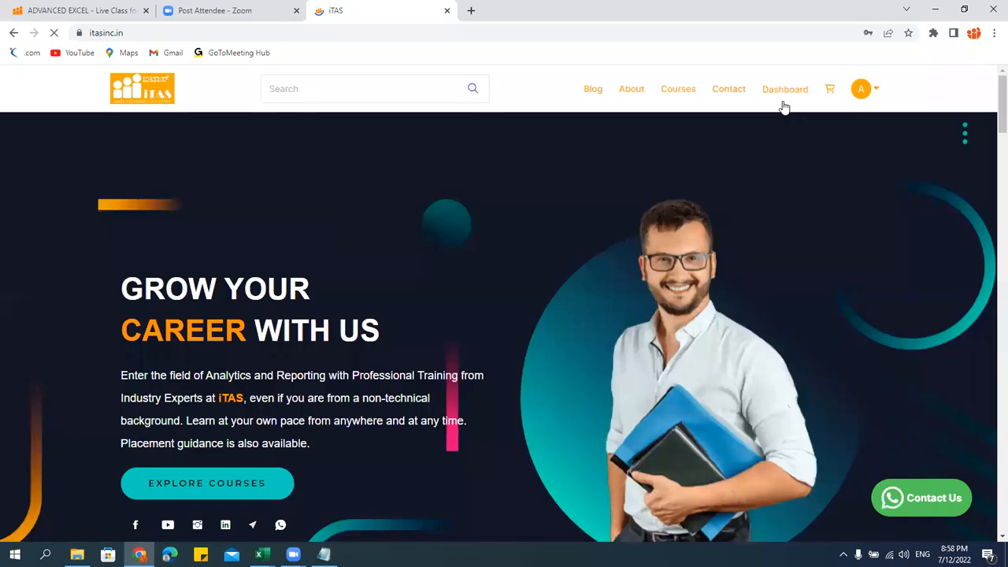
{"action": "left_click", "coordinate": [674, 93]}
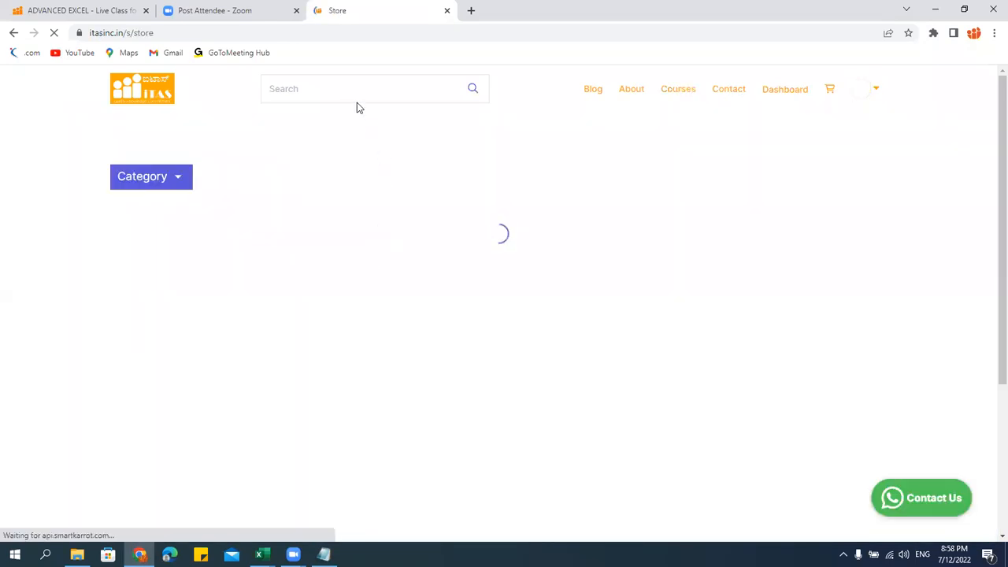
{"action": "left_click", "coordinate": [326, 92]}
{"action": "type", "text": "advanc"}
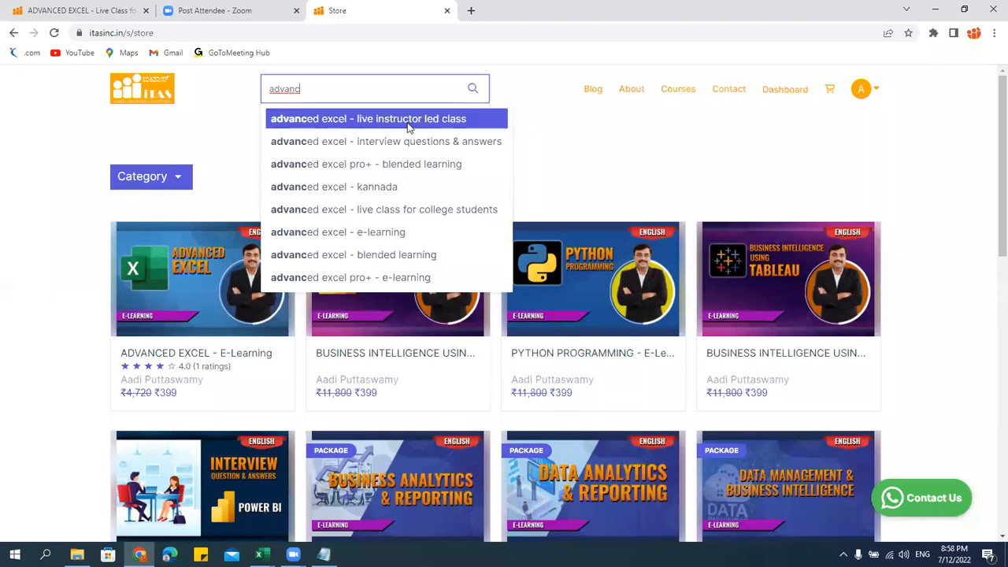
{"action": "left_click", "coordinate": [408, 122]}
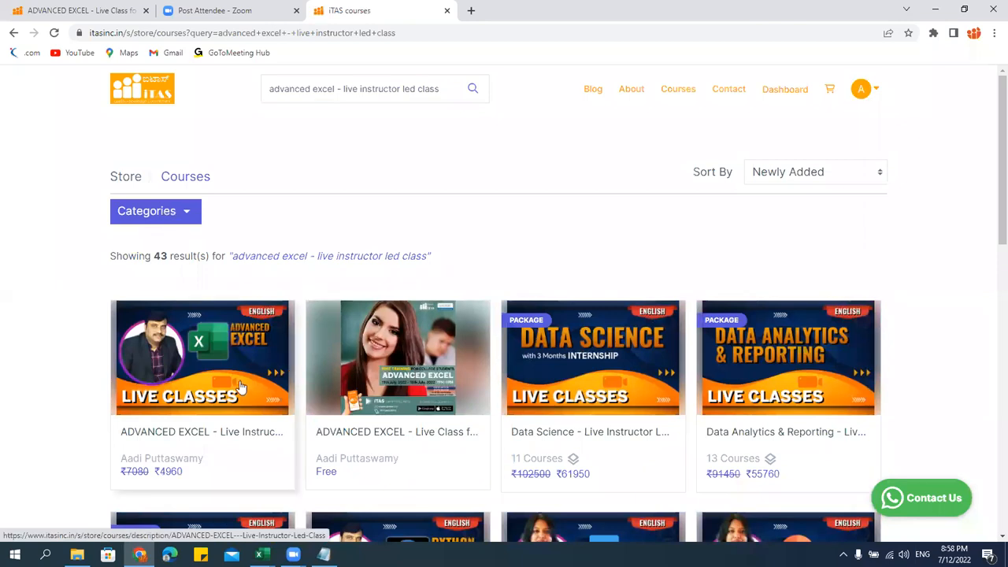
Open the ADVANCED EXCEL live class result, browse its Sessions 01–12 list, then close that tab
{"action": "scroll", "coordinate": [240, 378], "scroll_direction": "down", "scroll_amount": 2}
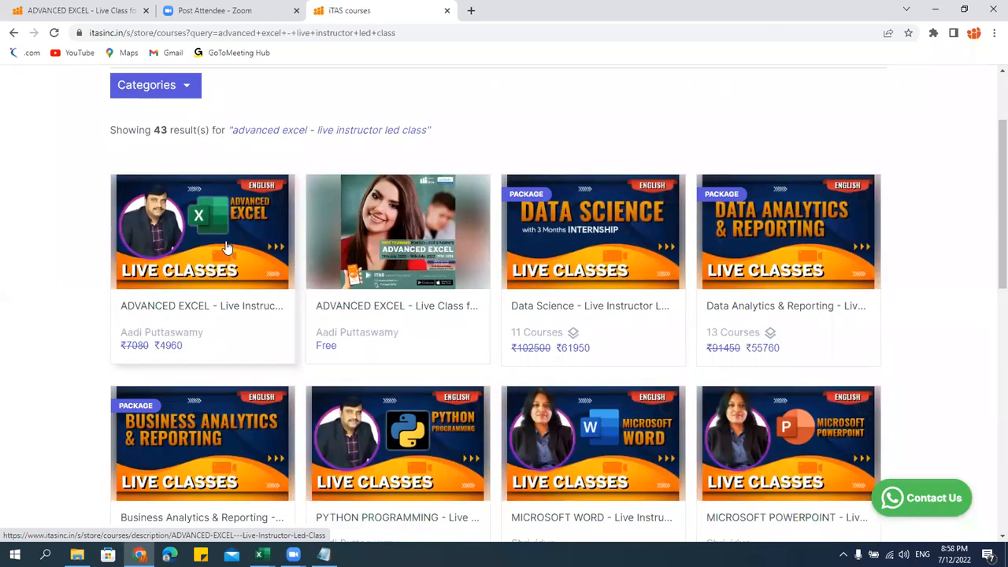
{"action": "left_click", "coordinate": [287, 322]}
{"action": "scroll", "coordinate": [588, 362], "scroll_direction": "down", "scroll_amount": 5}
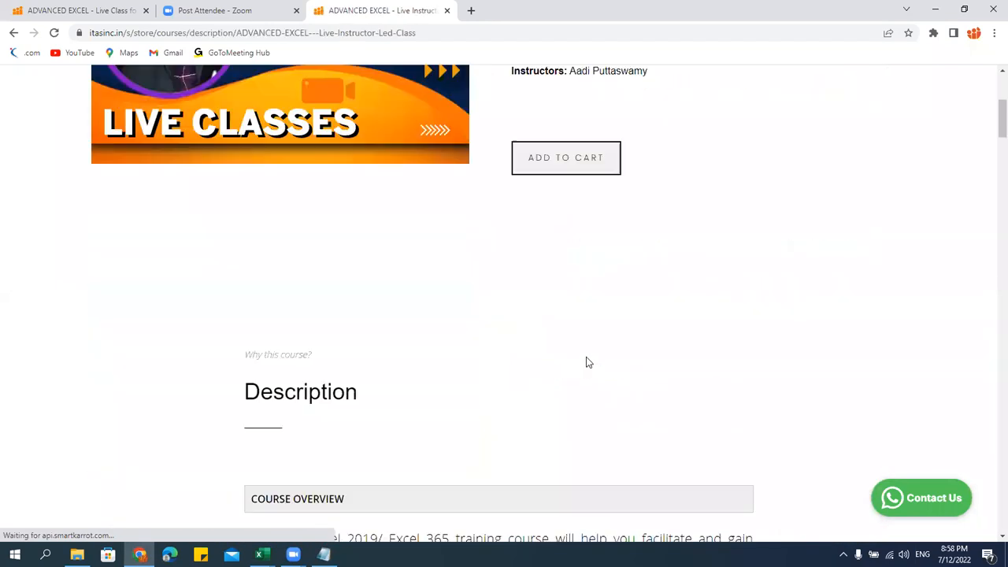
{"action": "scroll", "coordinate": [586, 363], "scroll_direction": "down", "scroll_amount": 10}
{"action": "scroll", "coordinate": [293, 218], "scroll_direction": "up", "scroll_amount": 2}
{"action": "left_click_drag", "start_coordinate": [293, 218], "coordinate": [493, 418]}
{"action": "scroll", "coordinate": [496, 399], "scroll_direction": "down", "scroll_amount": 15}
{"action": "scroll", "coordinate": [495, 405], "scroll_direction": "down", "scroll_amount": 10}
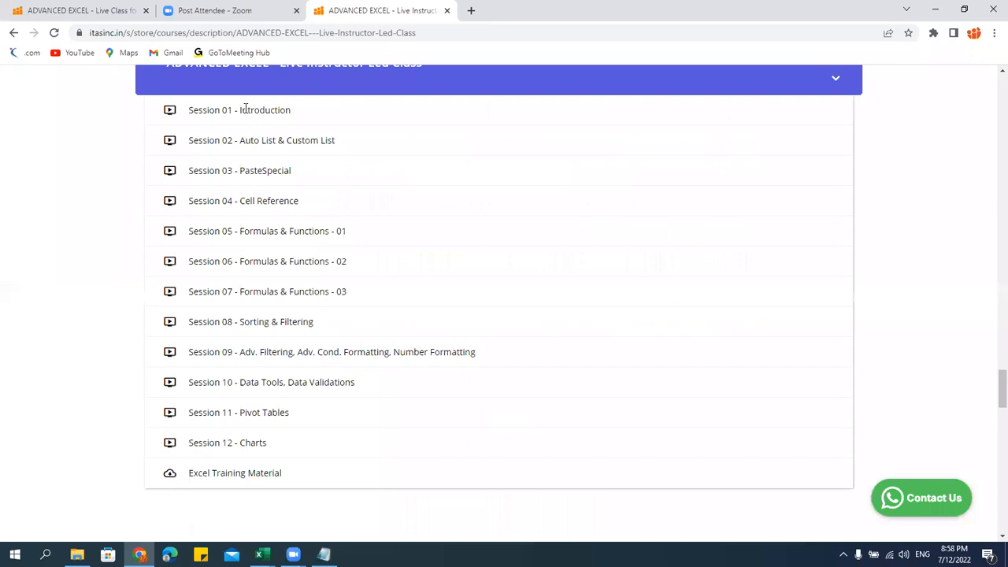
{"action": "left_click_drag", "start_coordinate": [152, 105], "coordinate": [385, 481]}
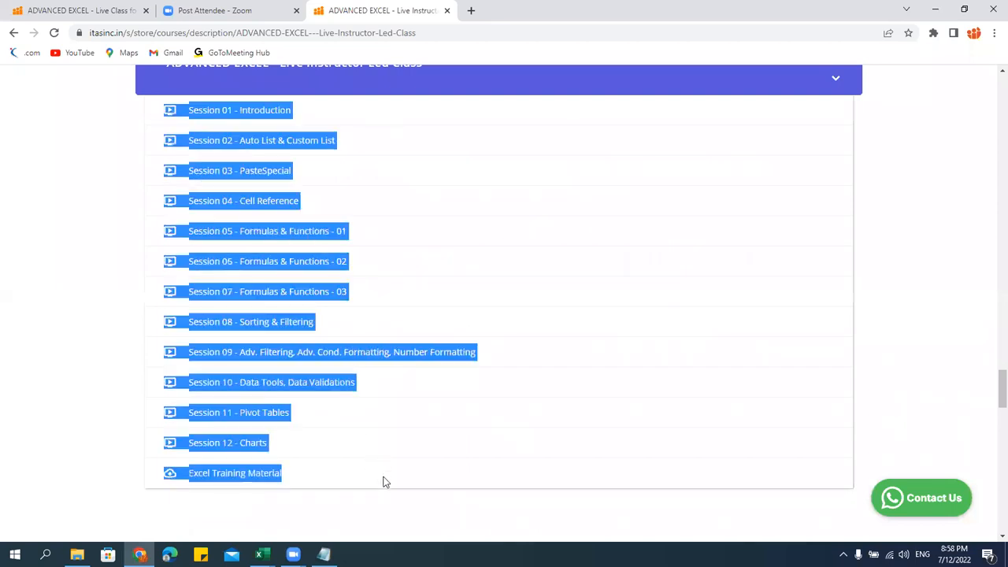
{"action": "left_click", "coordinate": [336, 488]}
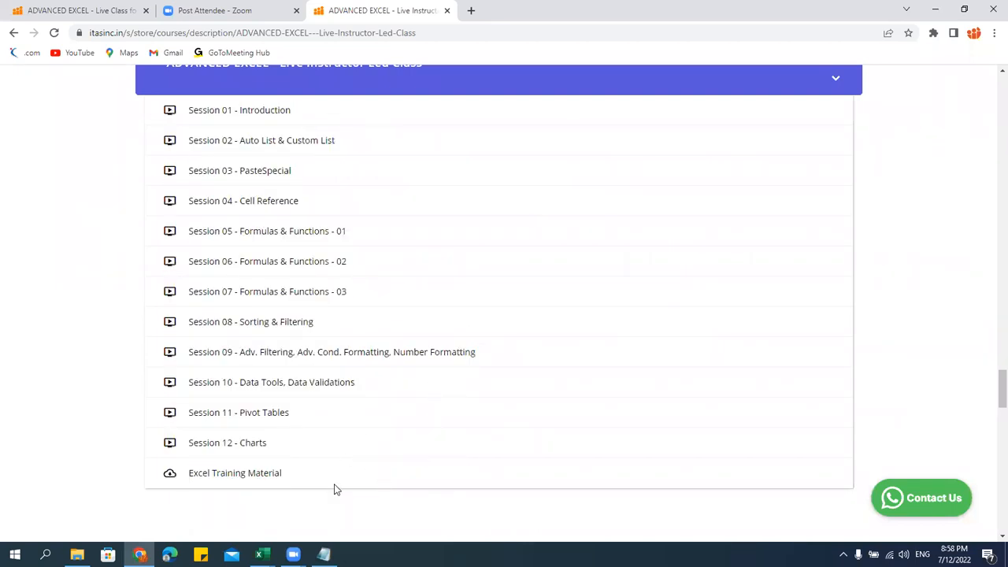
{"action": "left_click", "coordinate": [446, 11]}
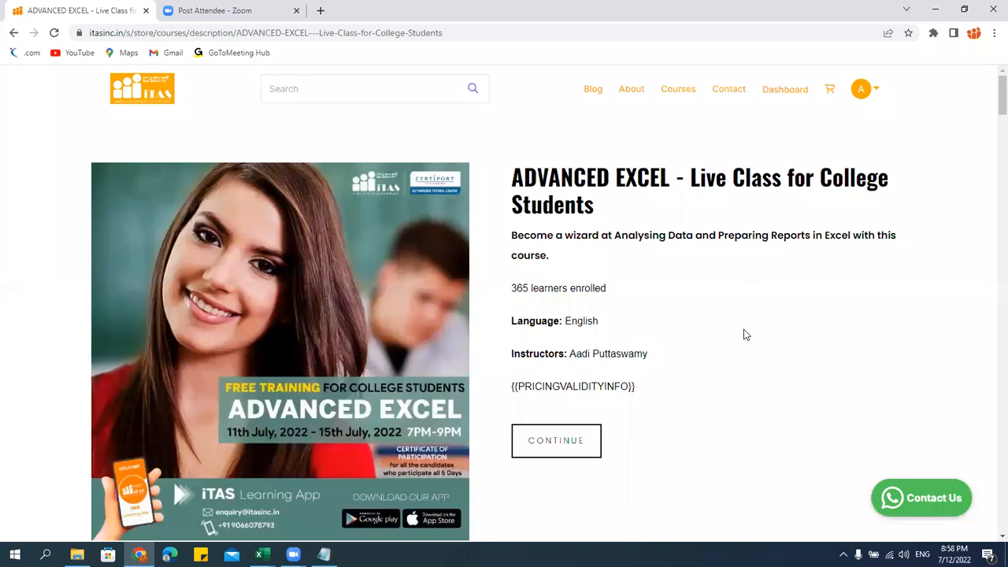
{"action": "scroll", "coordinate": [745, 336], "scroll_direction": "down", "scroll_amount": 10}
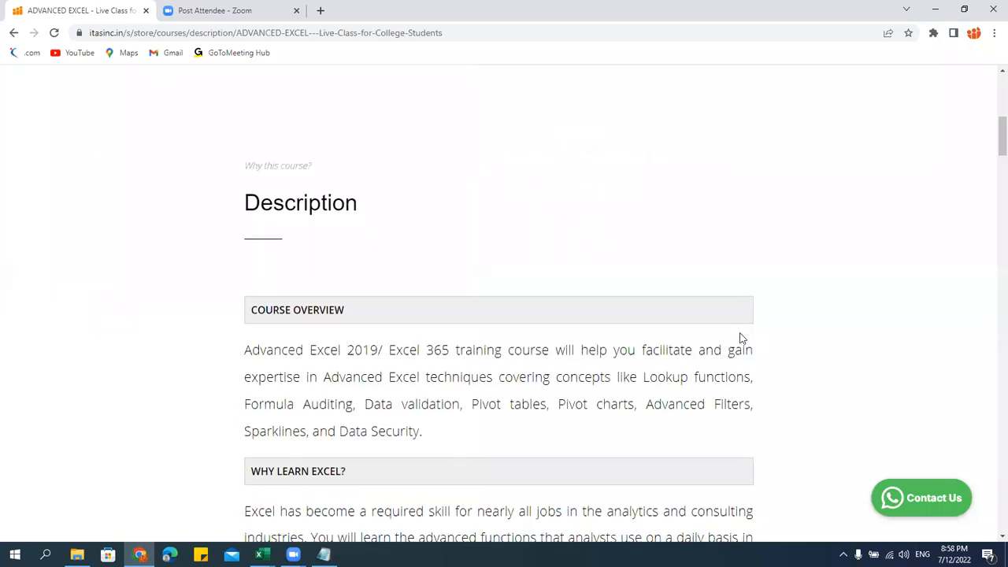
{"action": "left_click", "coordinate": [293, 554]}
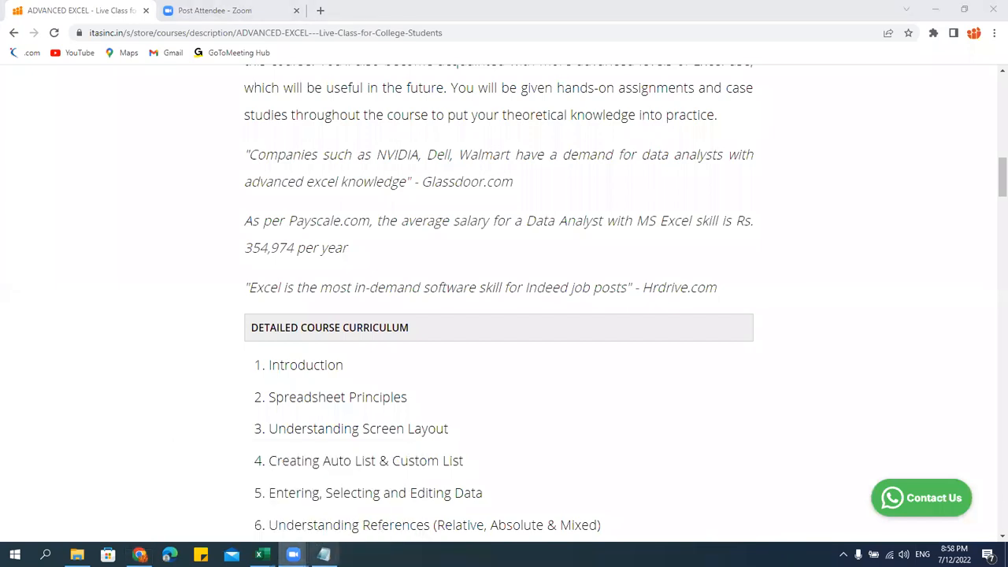
{"action": "left_click", "coordinate": [236, 508]}
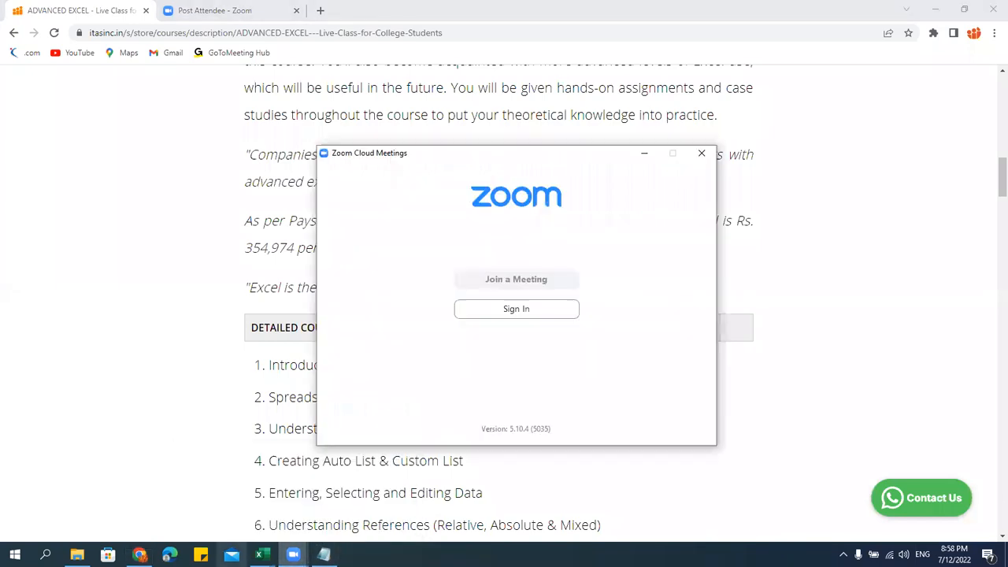
{"action": "left_click", "coordinate": [380, 523]}
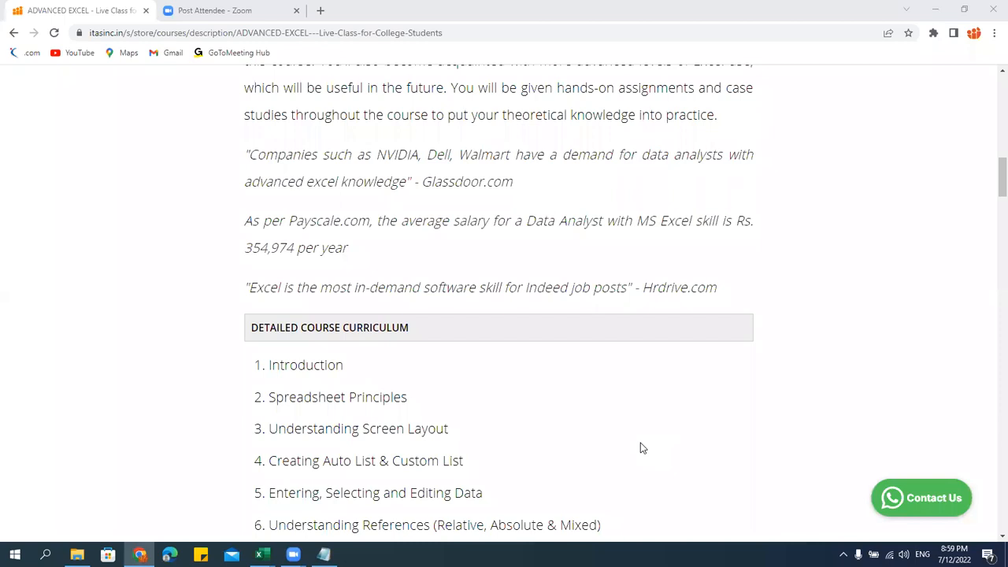
Highlight the course title at the top, then click into the Reviews 'Add your review here' box
{"action": "left_click", "coordinate": [465, 363]}
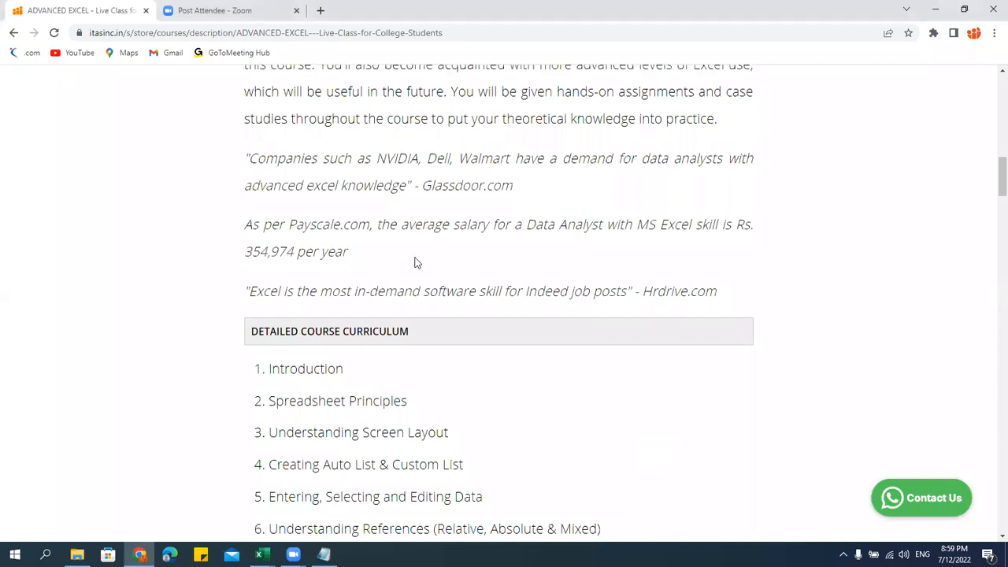
{"action": "scroll", "coordinate": [415, 260], "scroll_direction": "up", "scroll_amount": 12}
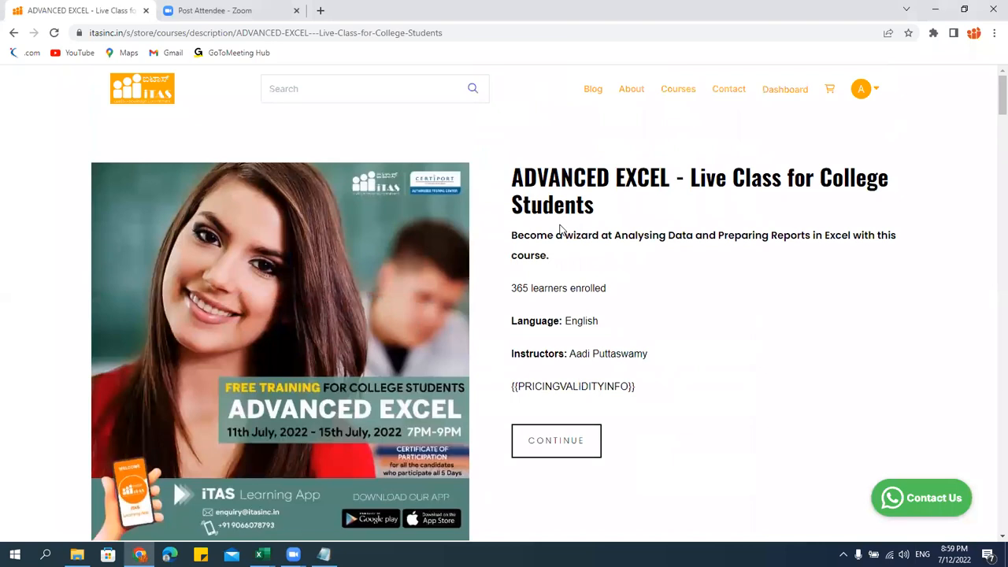
{"action": "left_click_drag", "start_coordinate": [512, 175], "coordinate": [628, 222]}
{"action": "left_click", "coordinate": [697, 205]}
{"action": "left_click_drag", "start_coordinate": [692, 182], "coordinate": [743, 228]}
{"action": "left_click", "coordinate": [662, 225]}
{"action": "scroll", "coordinate": [545, 291], "scroll_direction": "down", "scroll_amount": 20}
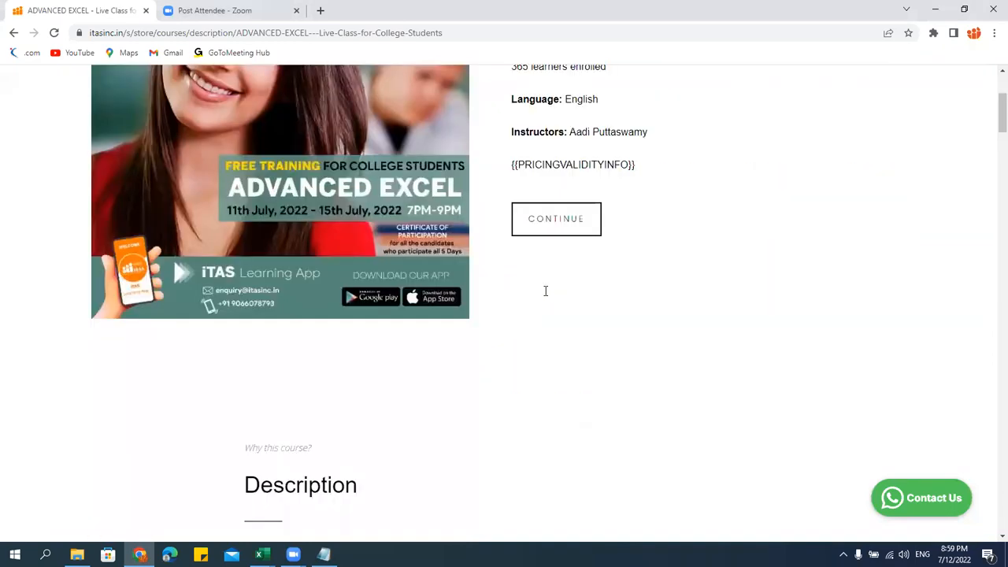
{"action": "scroll", "coordinate": [535, 342], "scroll_direction": "down", "scroll_amount": 20}
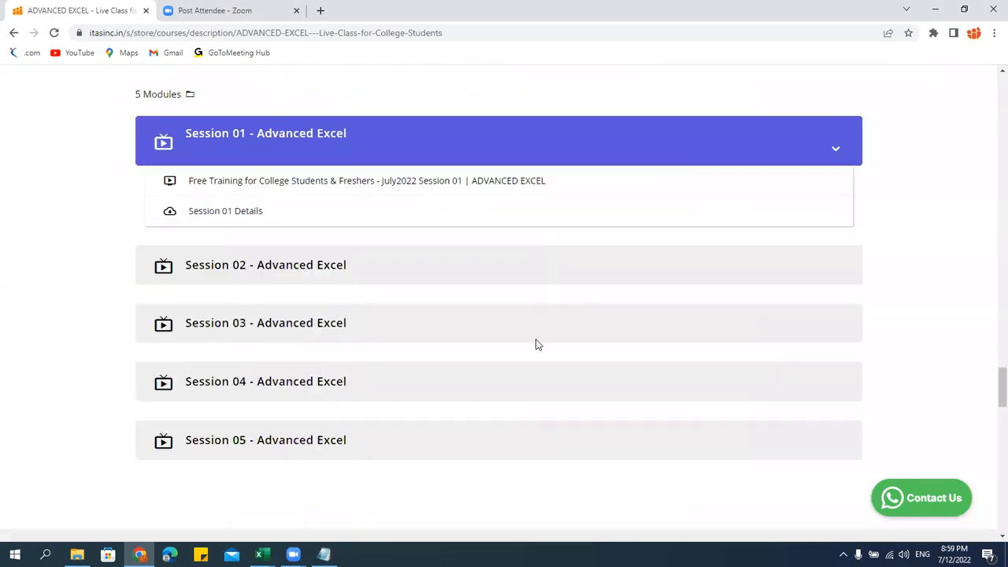
{"action": "scroll", "coordinate": [535, 342], "scroll_direction": "up", "scroll_amount": 2}
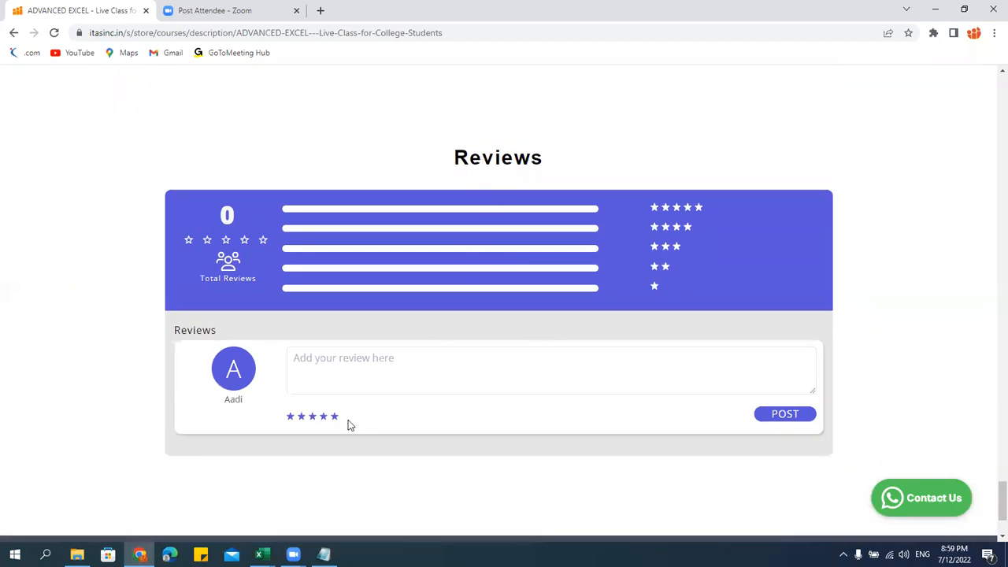
{"action": "left_click", "coordinate": [326, 362]}
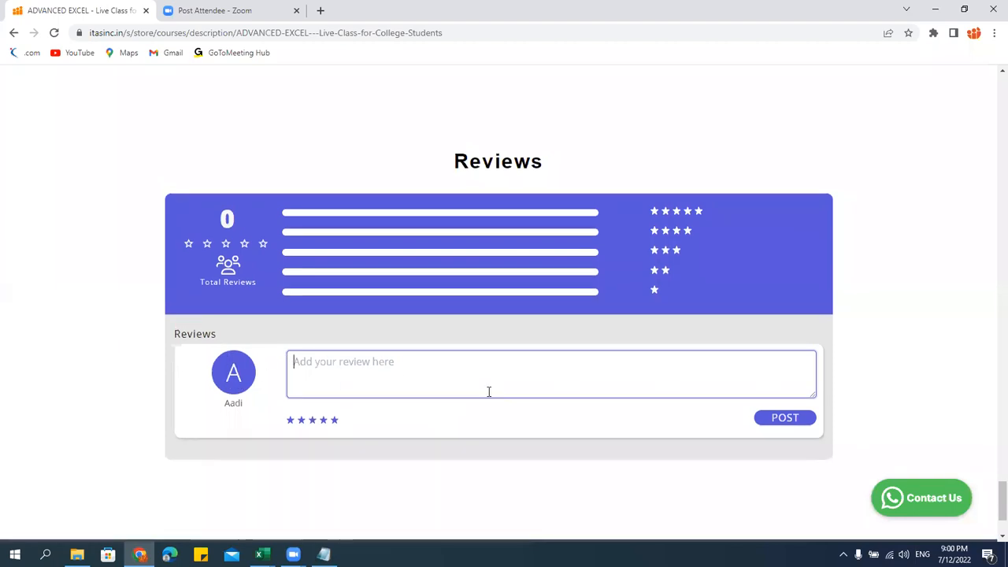
Highlight the title again, return to Reviews, and click into then out of the review box
{"action": "scroll", "coordinate": [488, 391], "scroll_direction": "up", "scroll_amount": 15}
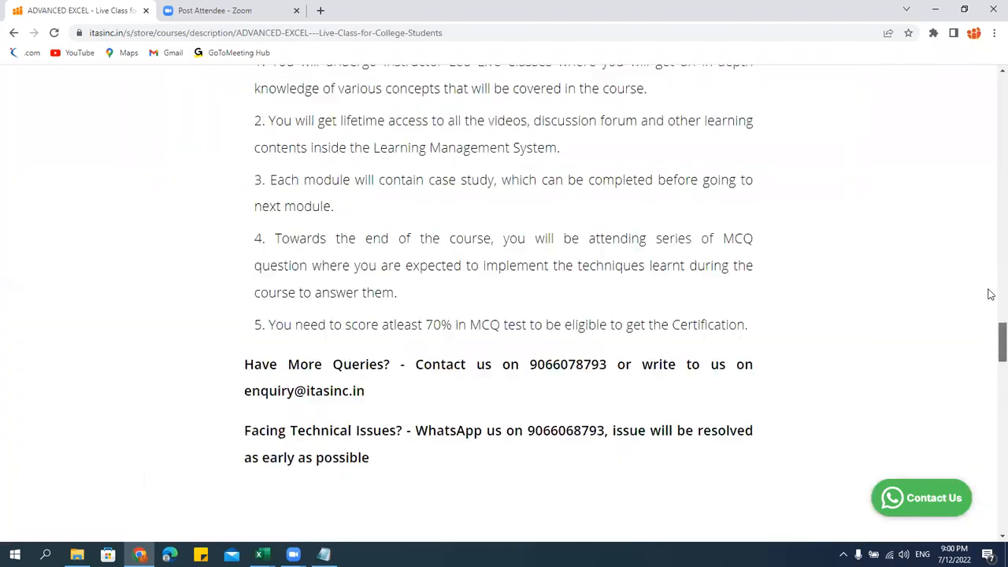
{"action": "scroll", "coordinate": [990, 294], "scroll_direction": "up", "scroll_amount": 10}
{"action": "left_click_drag", "start_coordinate": [514, 169], "coordinate": [634, 218]}
{"action": "scroll", "coordinate": [574, 441], "scroll_direction": "down", "scroll_amount": 12}
{"action": "scroll", "coordinate": [574, 418], "scroll_direction": "down", "scroll_amount": 15}
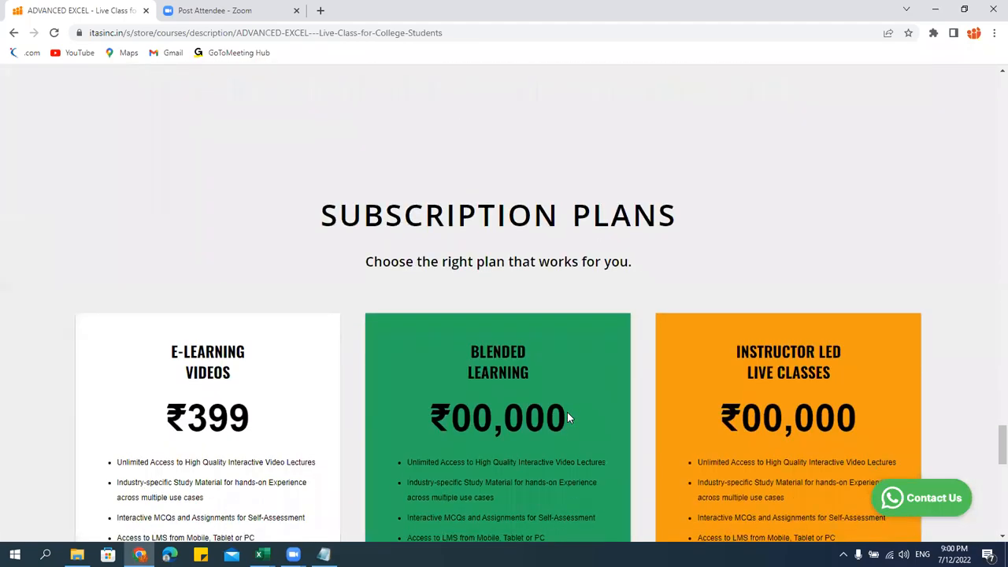
{"action": "scroll", "coordinate": [567, 412], "scroll_direction": "down", "scroll_amount": 10}
{"action": "left_click", "coordinate": [367, 240]}
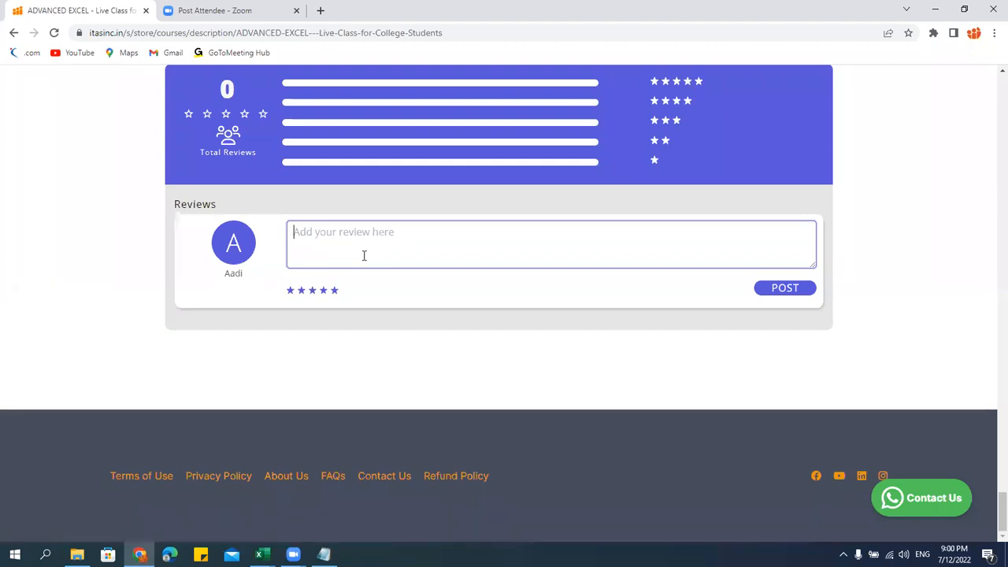
{"action": "left_click", "coordinate": [386, 493]}
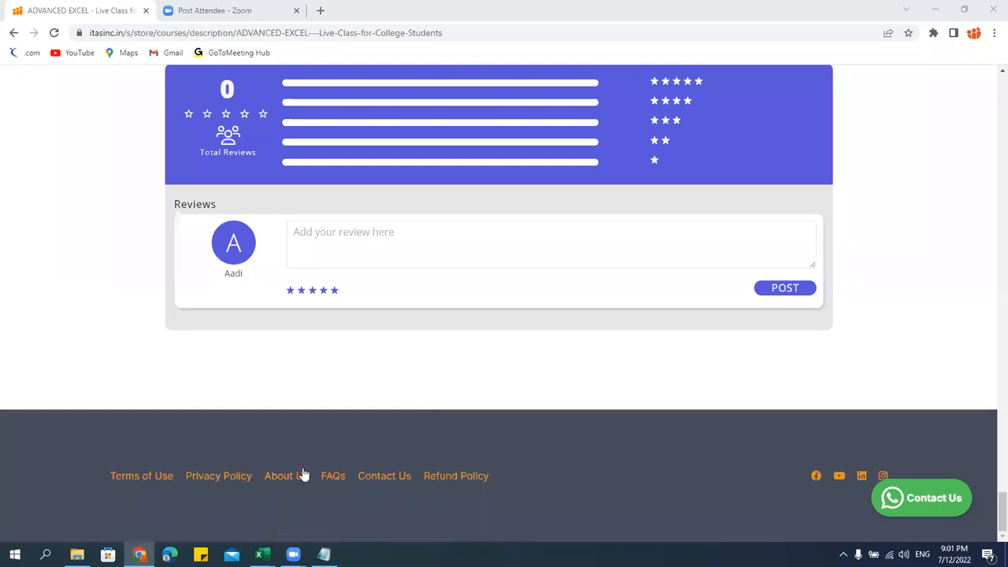
Bring up the Windows Run dialog with Win+R over the course page
{"action": "key", "text": "super+r"}
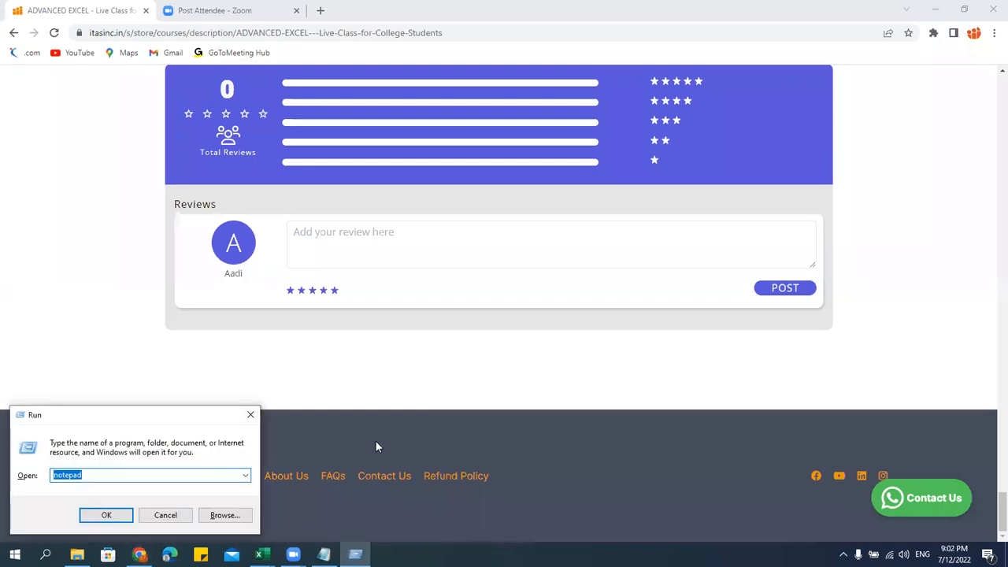
Launch PowerPoint with powerpnt and open the recent 'Free MS Excel Training for College Students.pptx'
{"action": "type", "text": "powerpnt"}
{"action": "key", "text": "Return"}
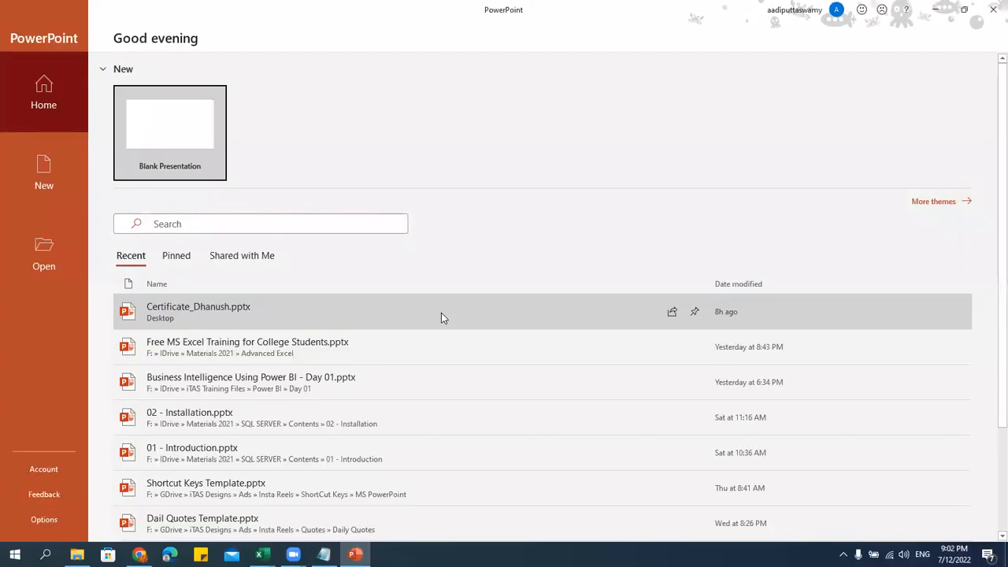
{"action": "left_click", "coordinate": [367, 347]}
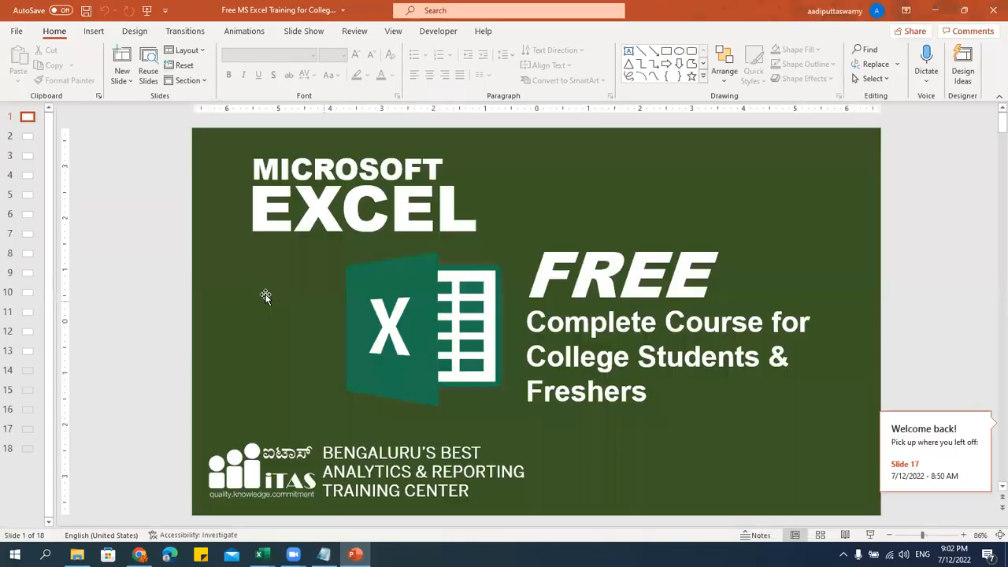
On slide 17, select and copy all text in the social media links box, then go back to Chrome
{"action": "scroll", "coordinate": [164, 244], "scroll_direction": "down", "scroll_amount": 14}
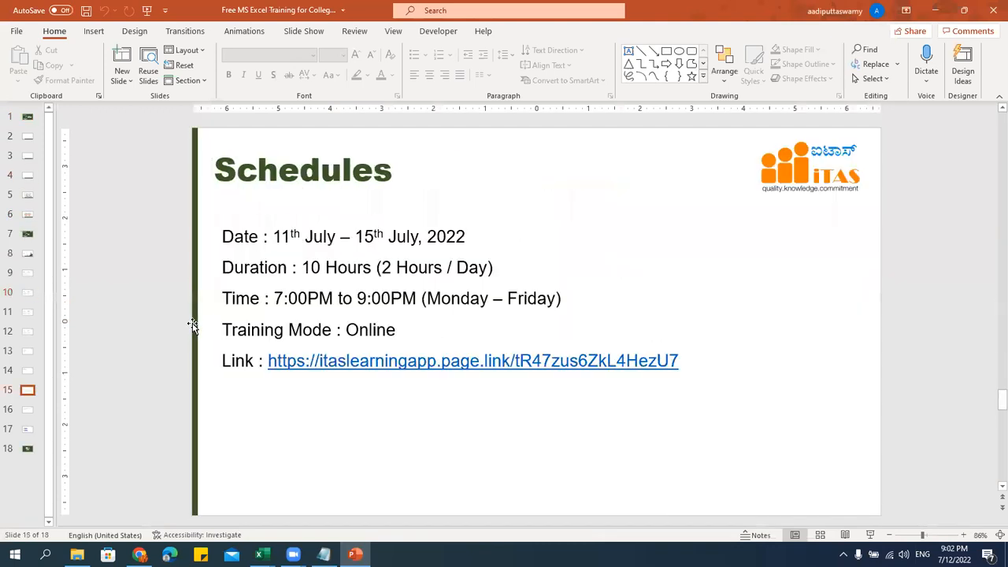
{"action": "scroll", "coordinate": [193, 322], "scroll_direction": "down", "scroll_amount": 3}
{"action": "scroll", "coordinate": [192, 323], "scroll_direction": "up", "scroll_amount": 2}
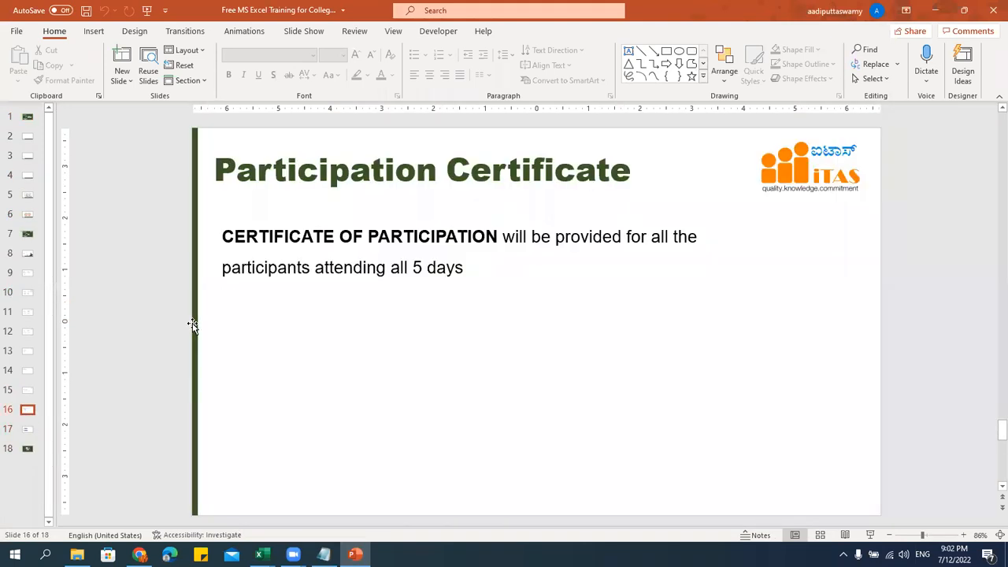
{"action": "scroll", "coordinate": [193, 323], "scroll_direction": "down", "scroll_amount": 1}
{"action": "left_click", "coordinate": [293, 302]}
{"action": "key", "text": "ctrl+a"}
{"action": "key", "text": "ctrl+c"}
{"action": "key", "text": "Escape"}
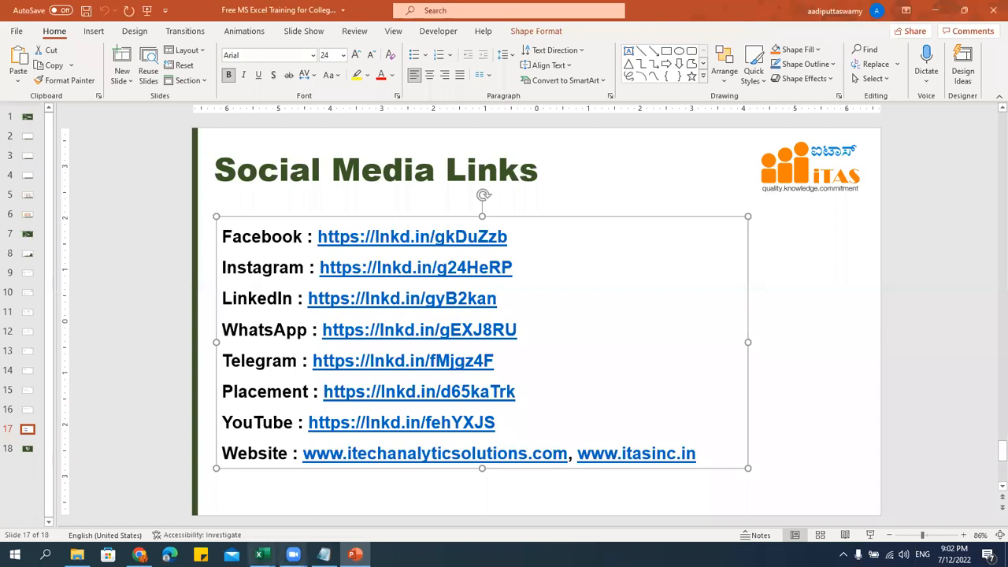
{"action": "left_click", "coordinate": [139, 554]}
{"action": "scroll", "coordinate": [135, 288], "scroll_direction": "up", "scroll_amount": 20}
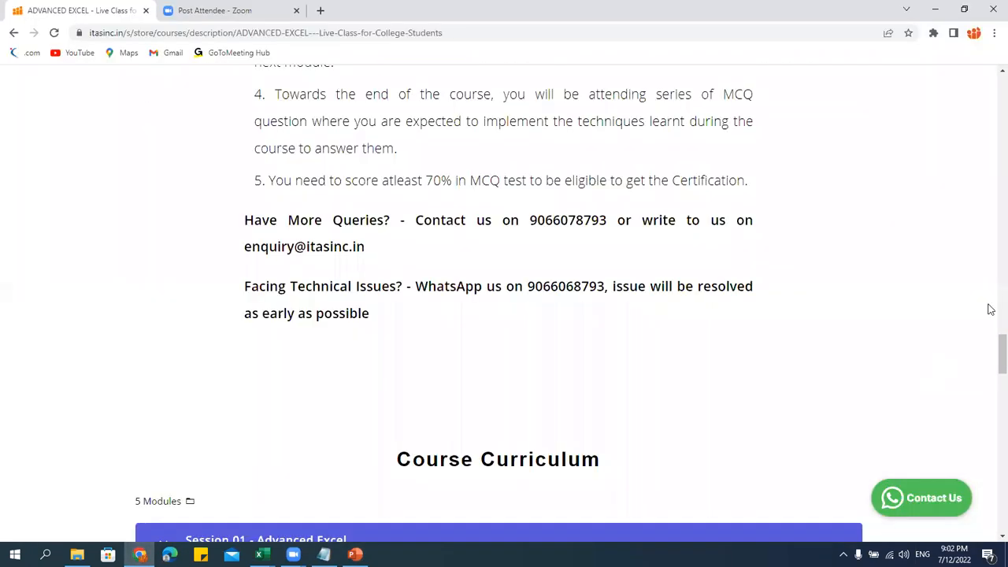
{"action": "left_click_drag", "start_coordinate": [1001, 345], "coordinate": [971, 74]}
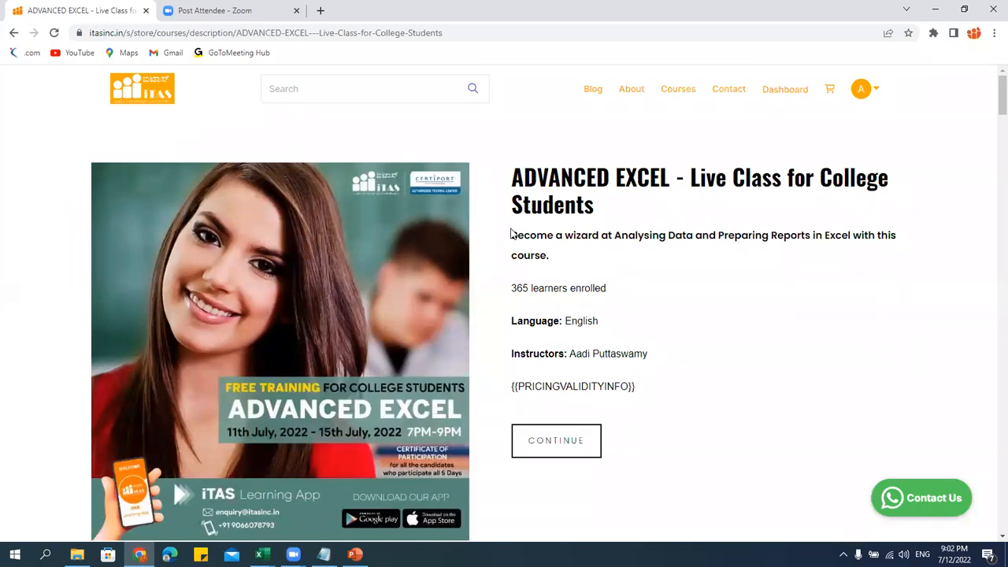
{"action": "scroll", "coordinate": [405, 283], "scroll_direction": "down", "scroll_amount": 8}
{"action": "scroll", "coordinate": [432, 347], "scroll_direction": "down", "scroll_amount": 20}
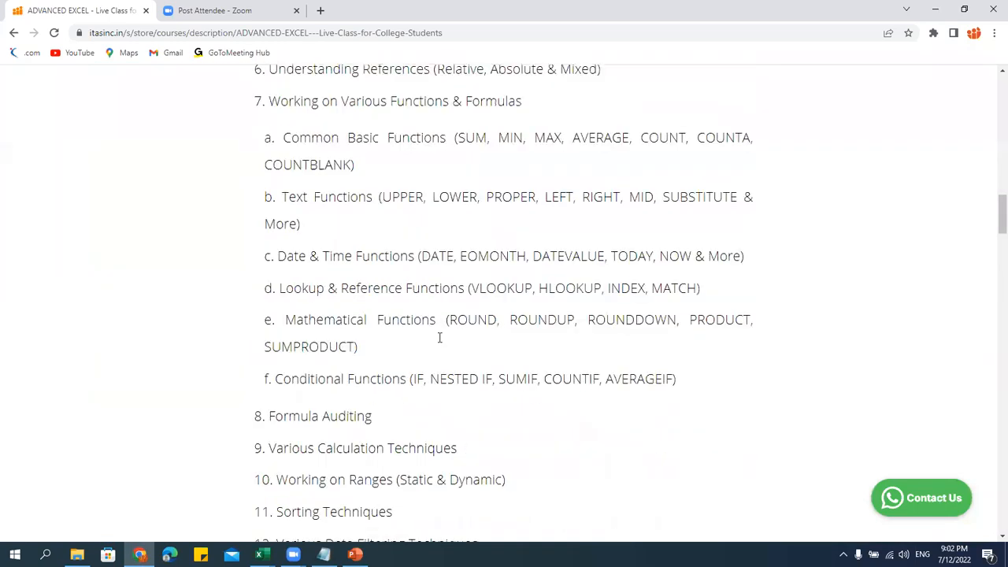
{"action": "scroll", "coordinate": [439, 356], "scroll_direction": "down", "scroll_amount": 12}
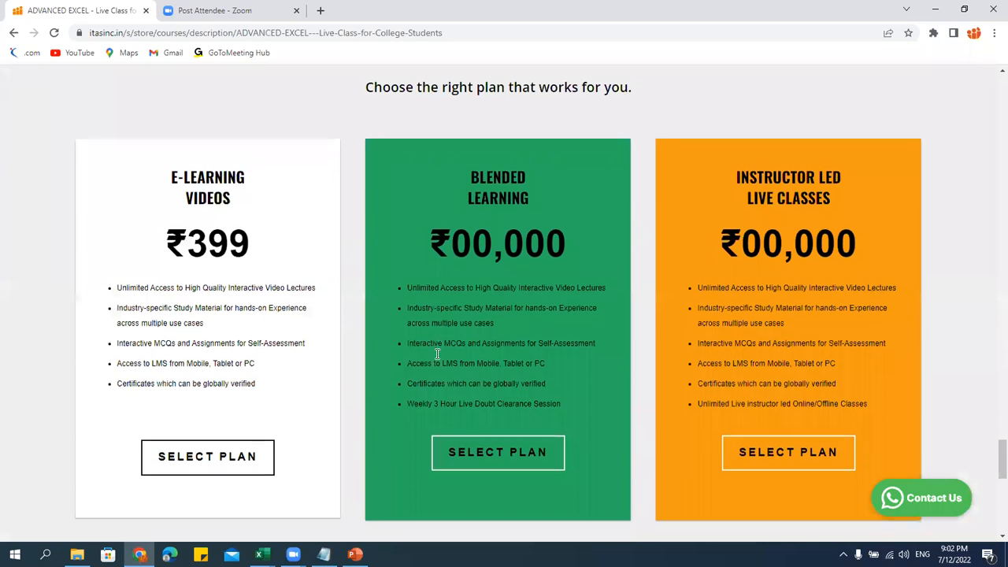
{"action": "scroll", "coordinate": [364, 260], "scroll_direction": "up", "scroll_amount": 2}
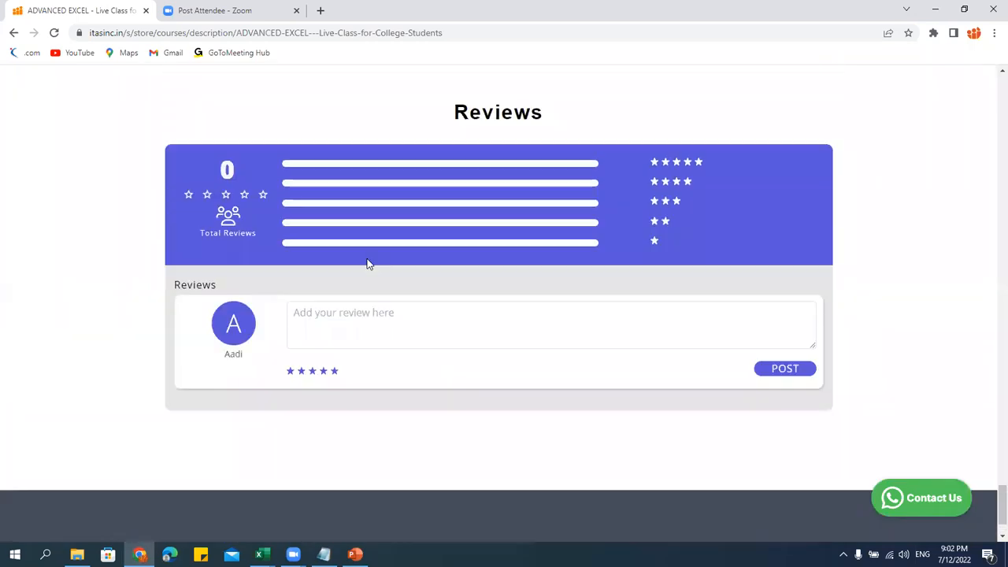
{"action": "left_click", "coordinate": [391, 377]}
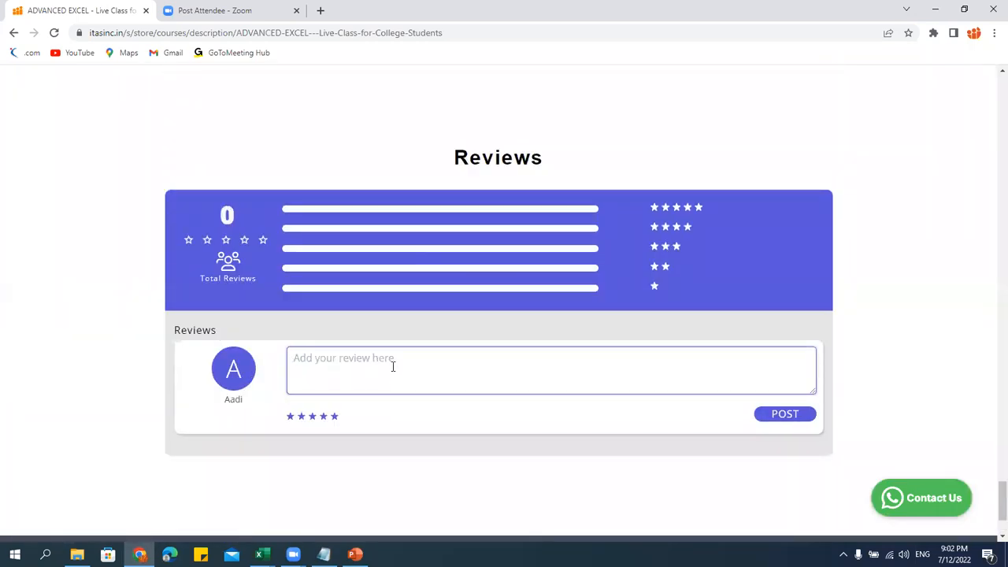
{"action": "left_click", "coordinate": [604, 405]}
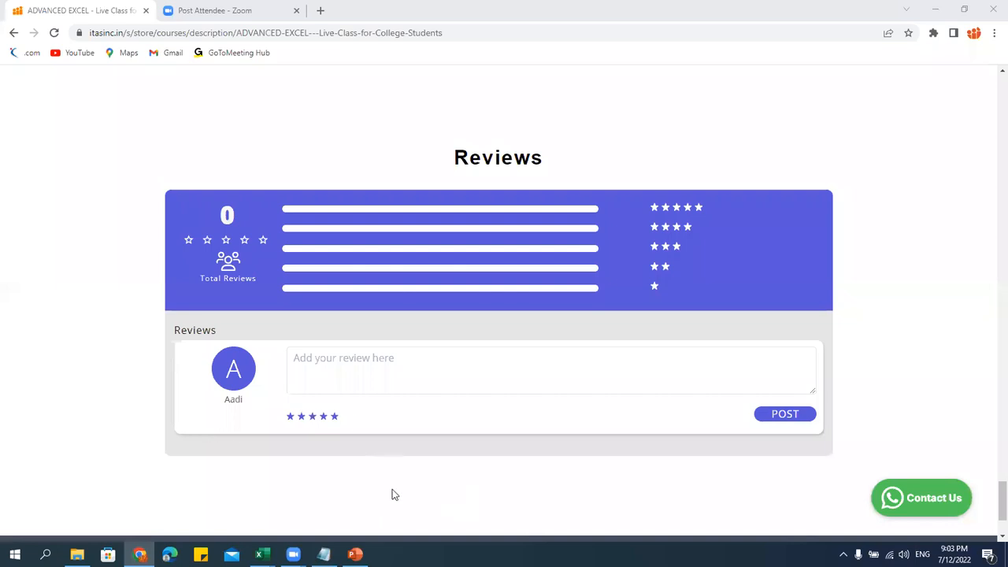
{"action": "scroll", "coordinate": [422, 406], "scroll_direction": "up", "scroll_amount": 15}
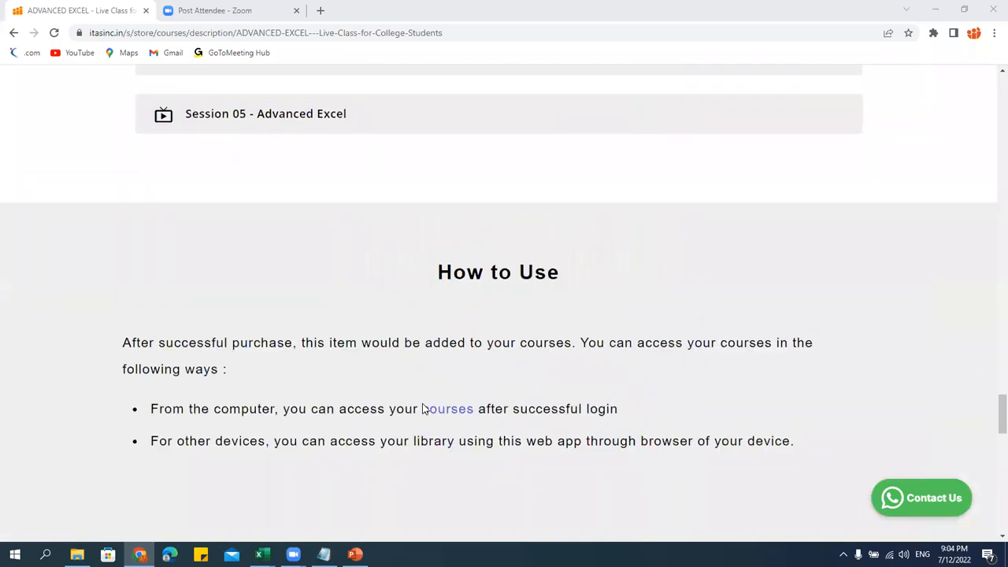
{"action": "scroll", "coordinate": [422, 407], "scroll_direction": "up", "scroll_amount": 20}
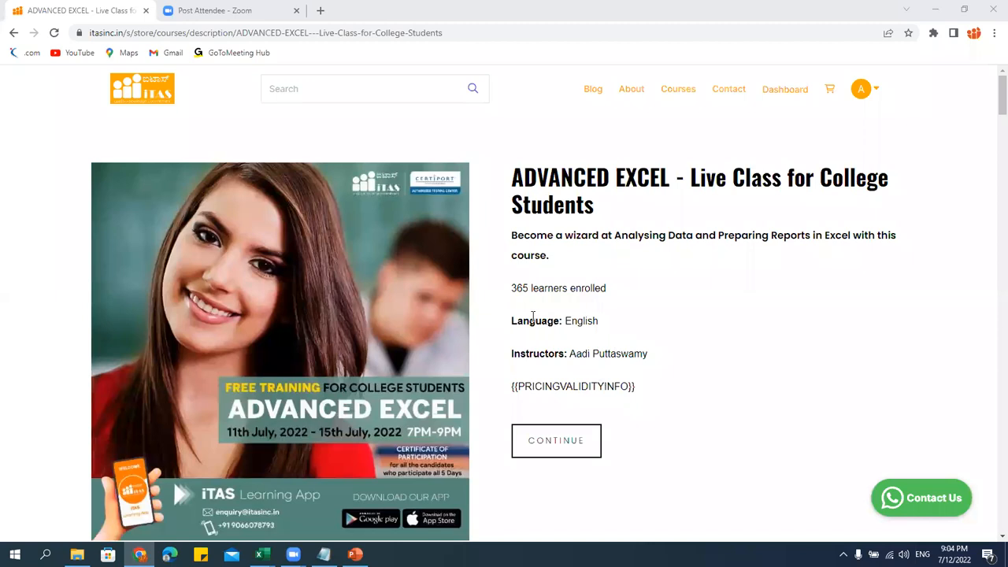
{"action": "scroll", "coordinate": [547, 377], "scroll_direction": "down", "scroll_amount": 5}
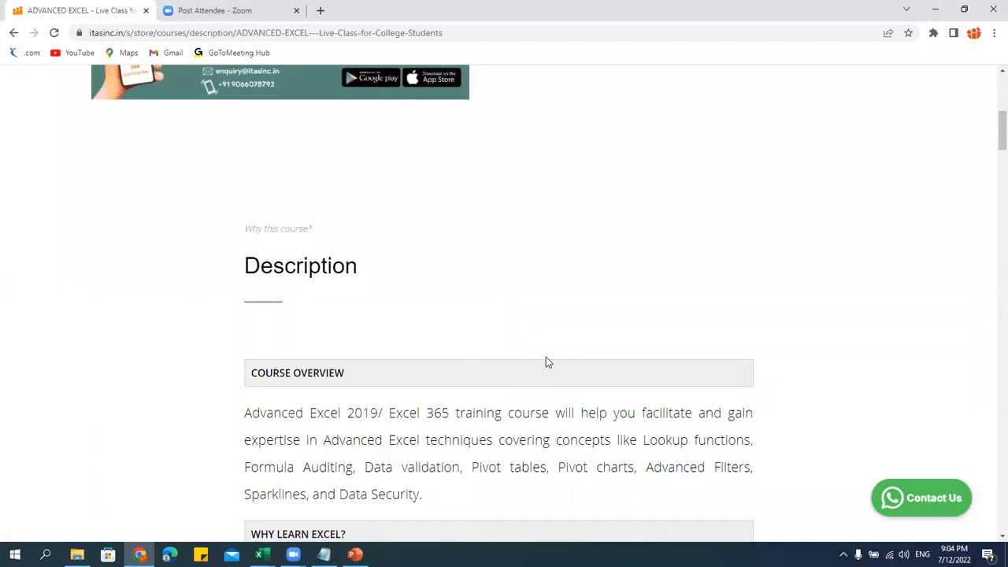